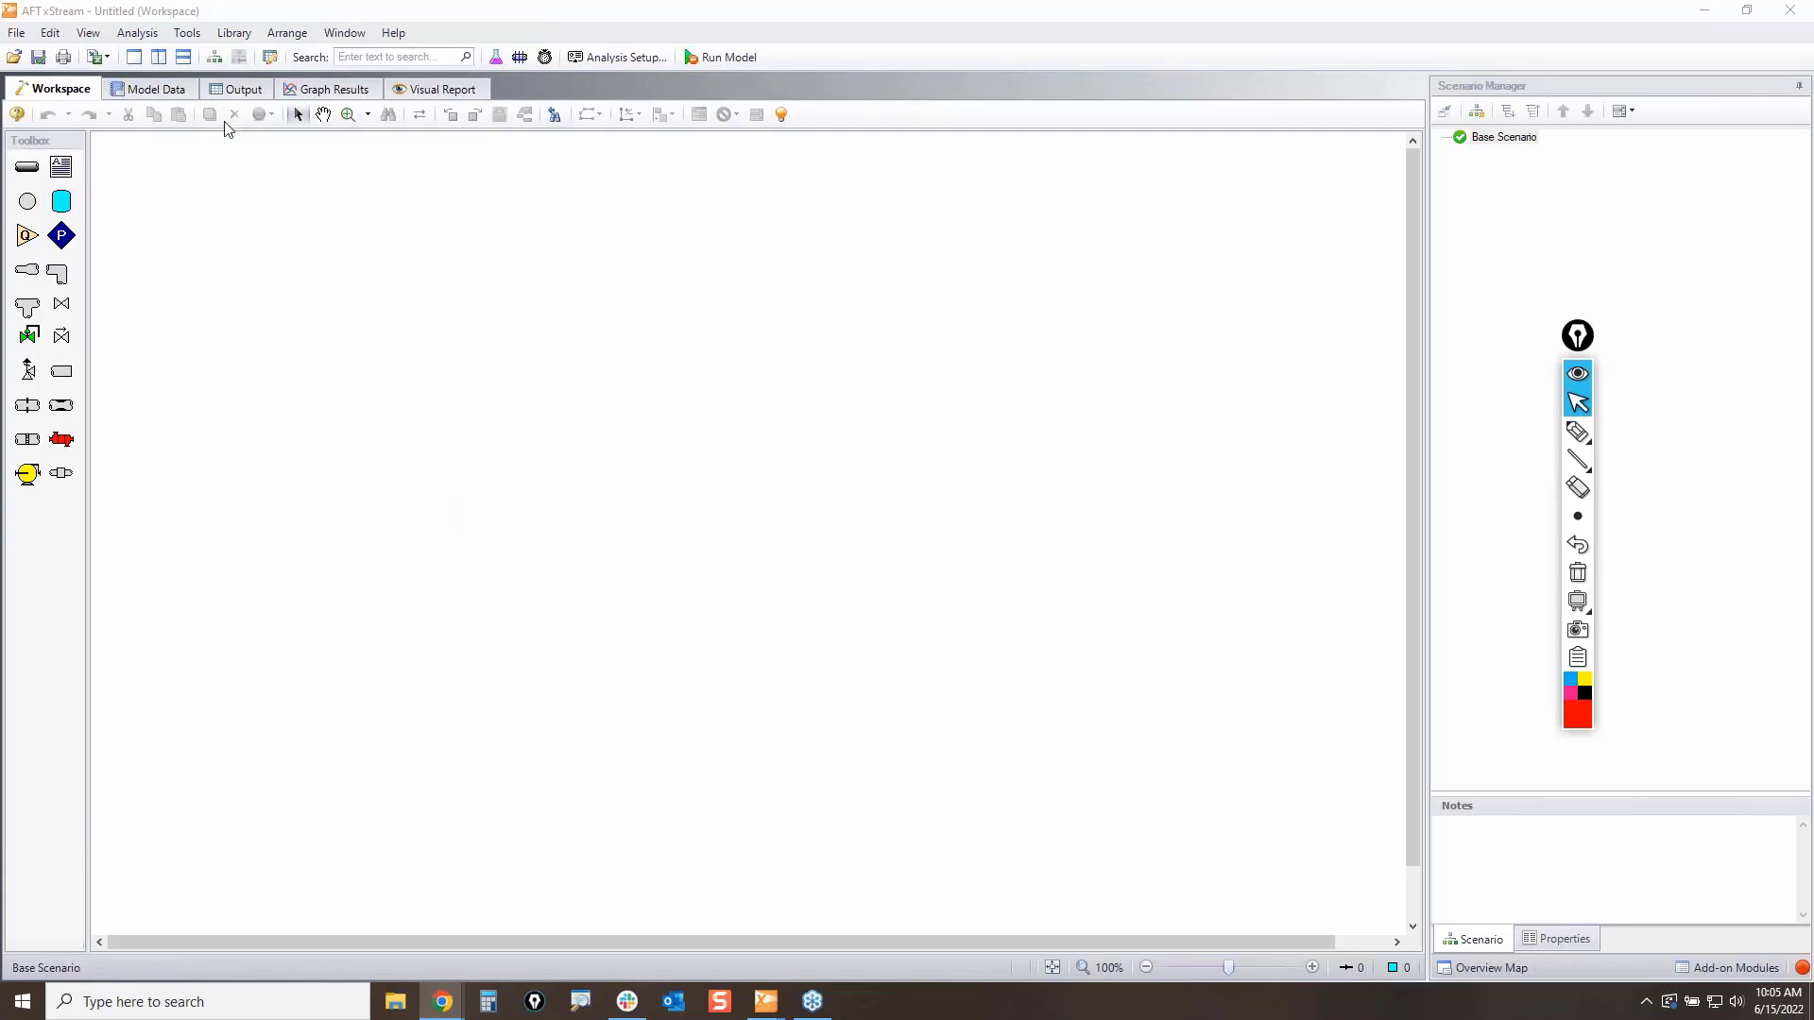
Step: Place a tank junction on the empty workspace and open its properties
left_click_drag(66, 206, 432, 304)
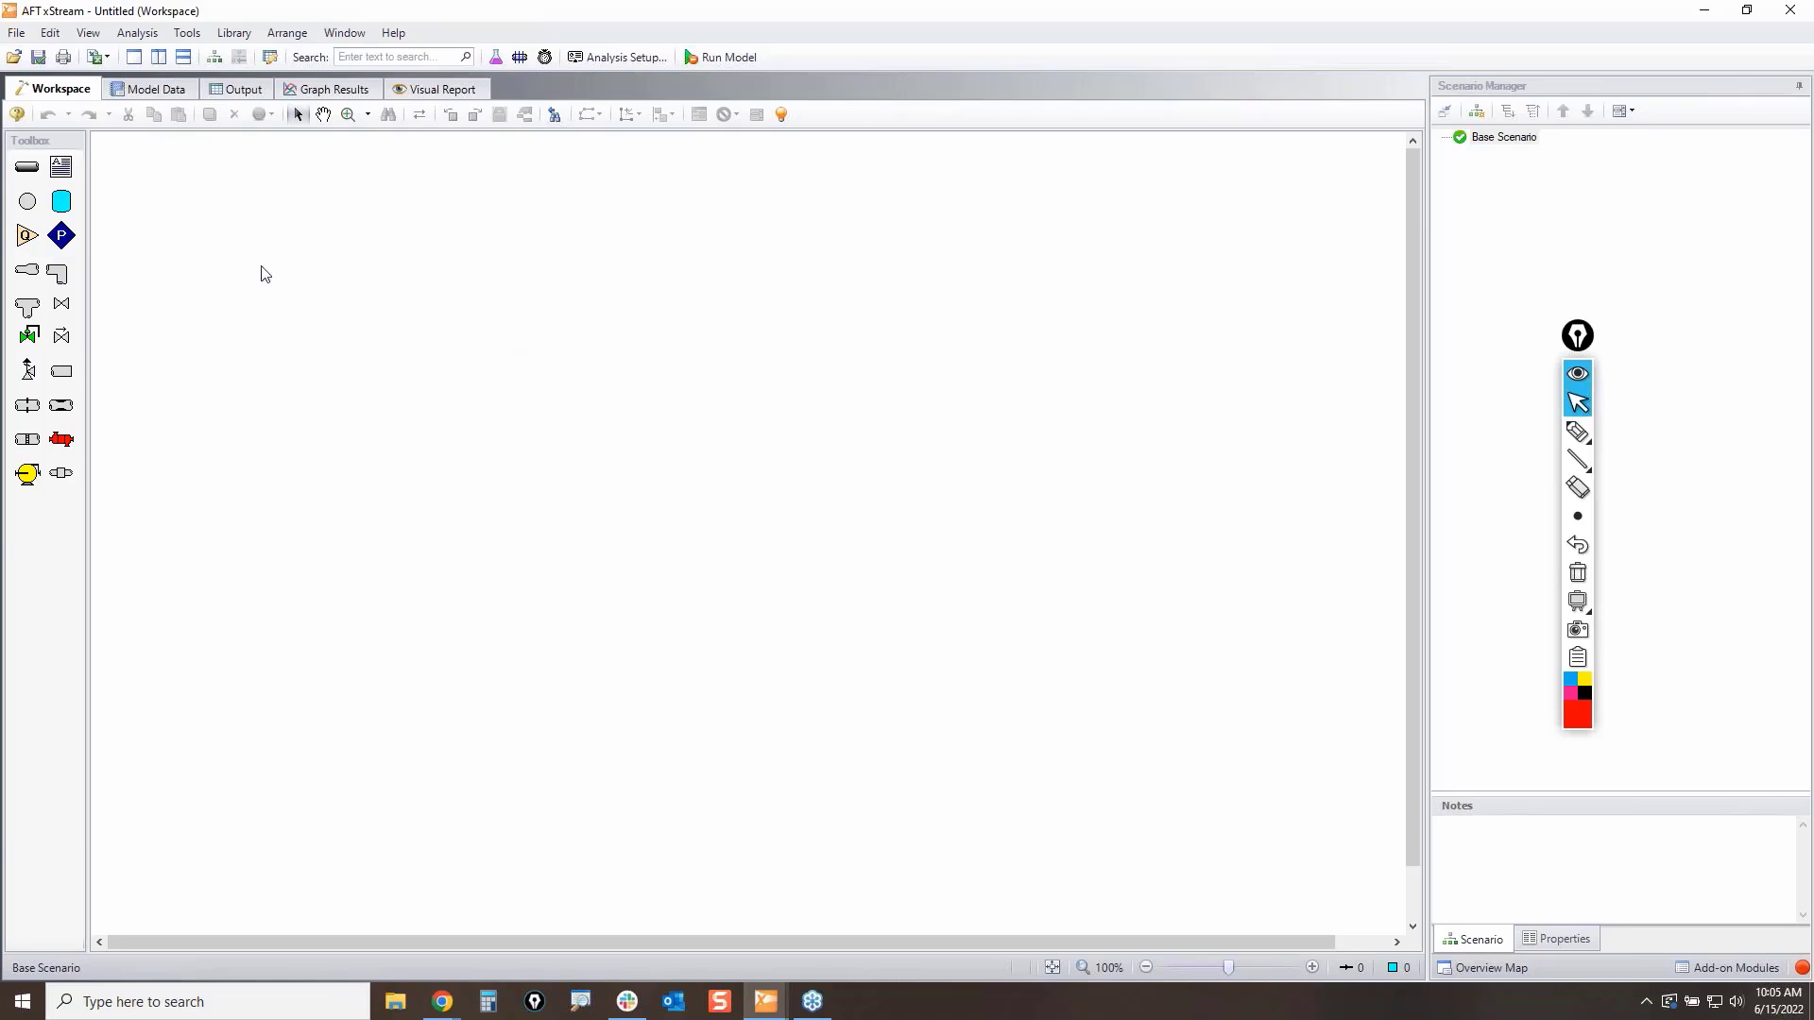
left_click_drag(61, 201, 456, 304)
double_click(455, 314)
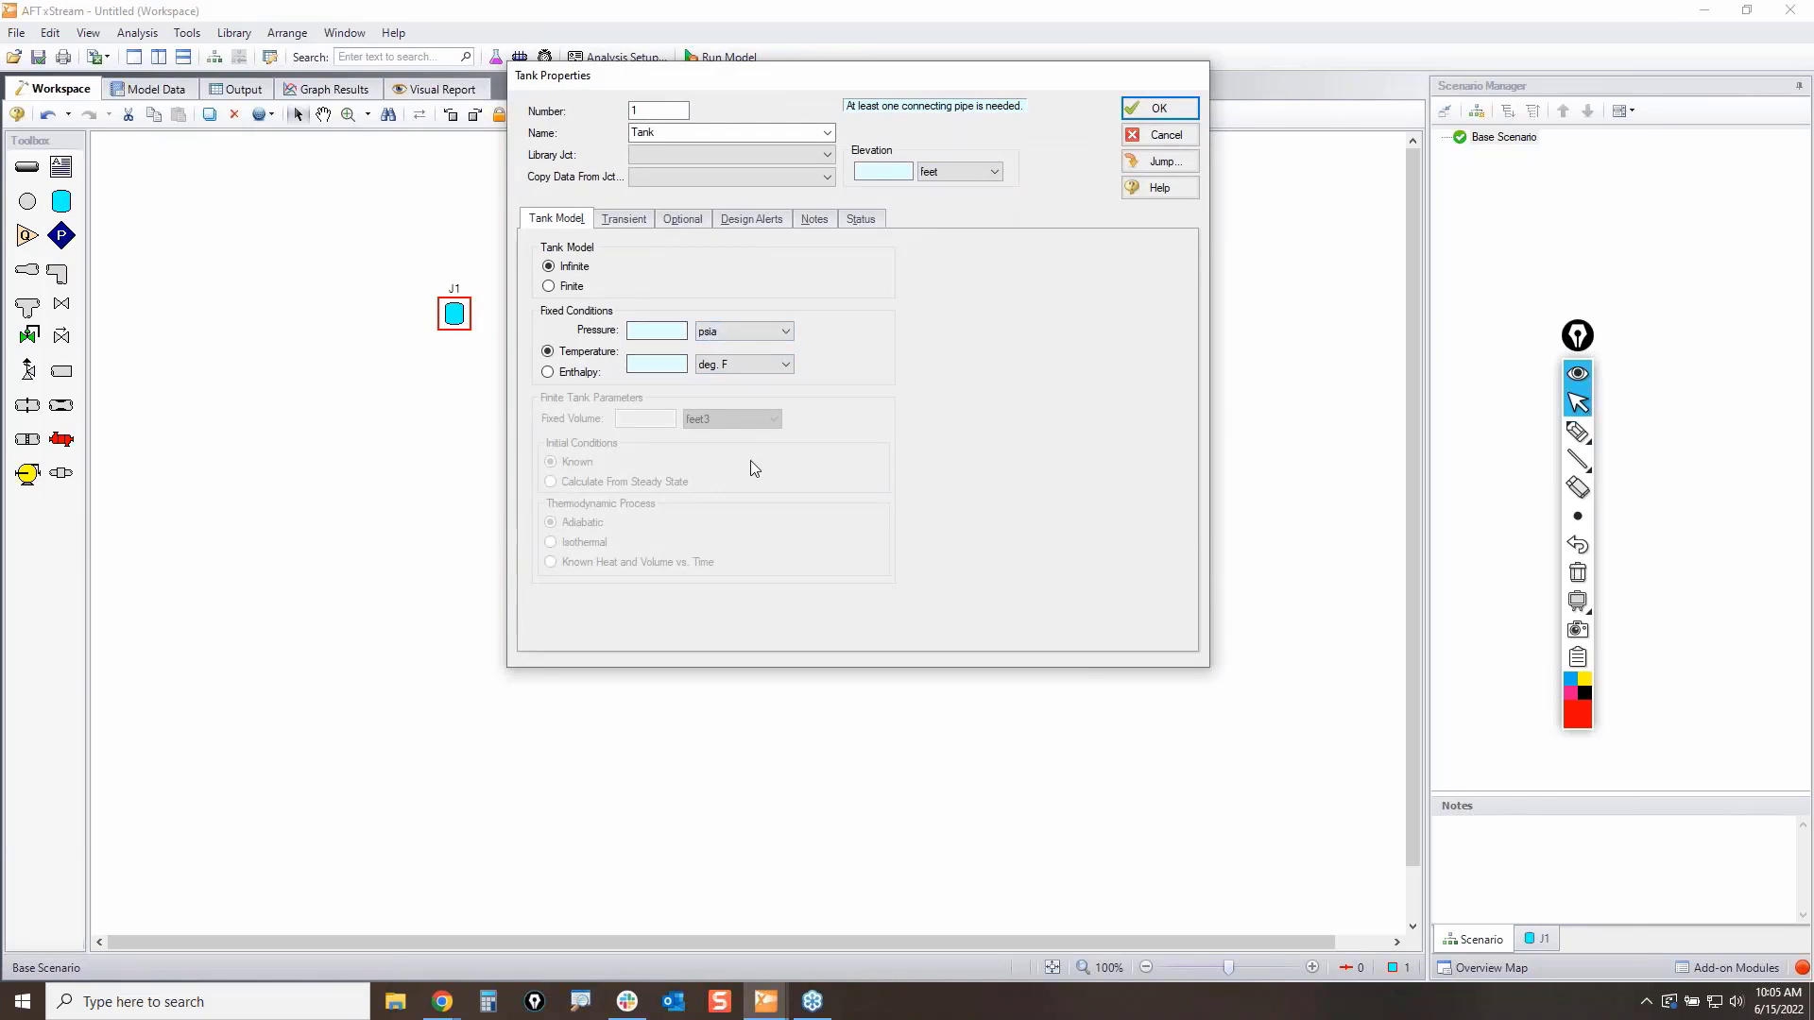
Step: Circle the Finite option with the annotation pen and set the tank model to Finite
left_click(1576, 435)
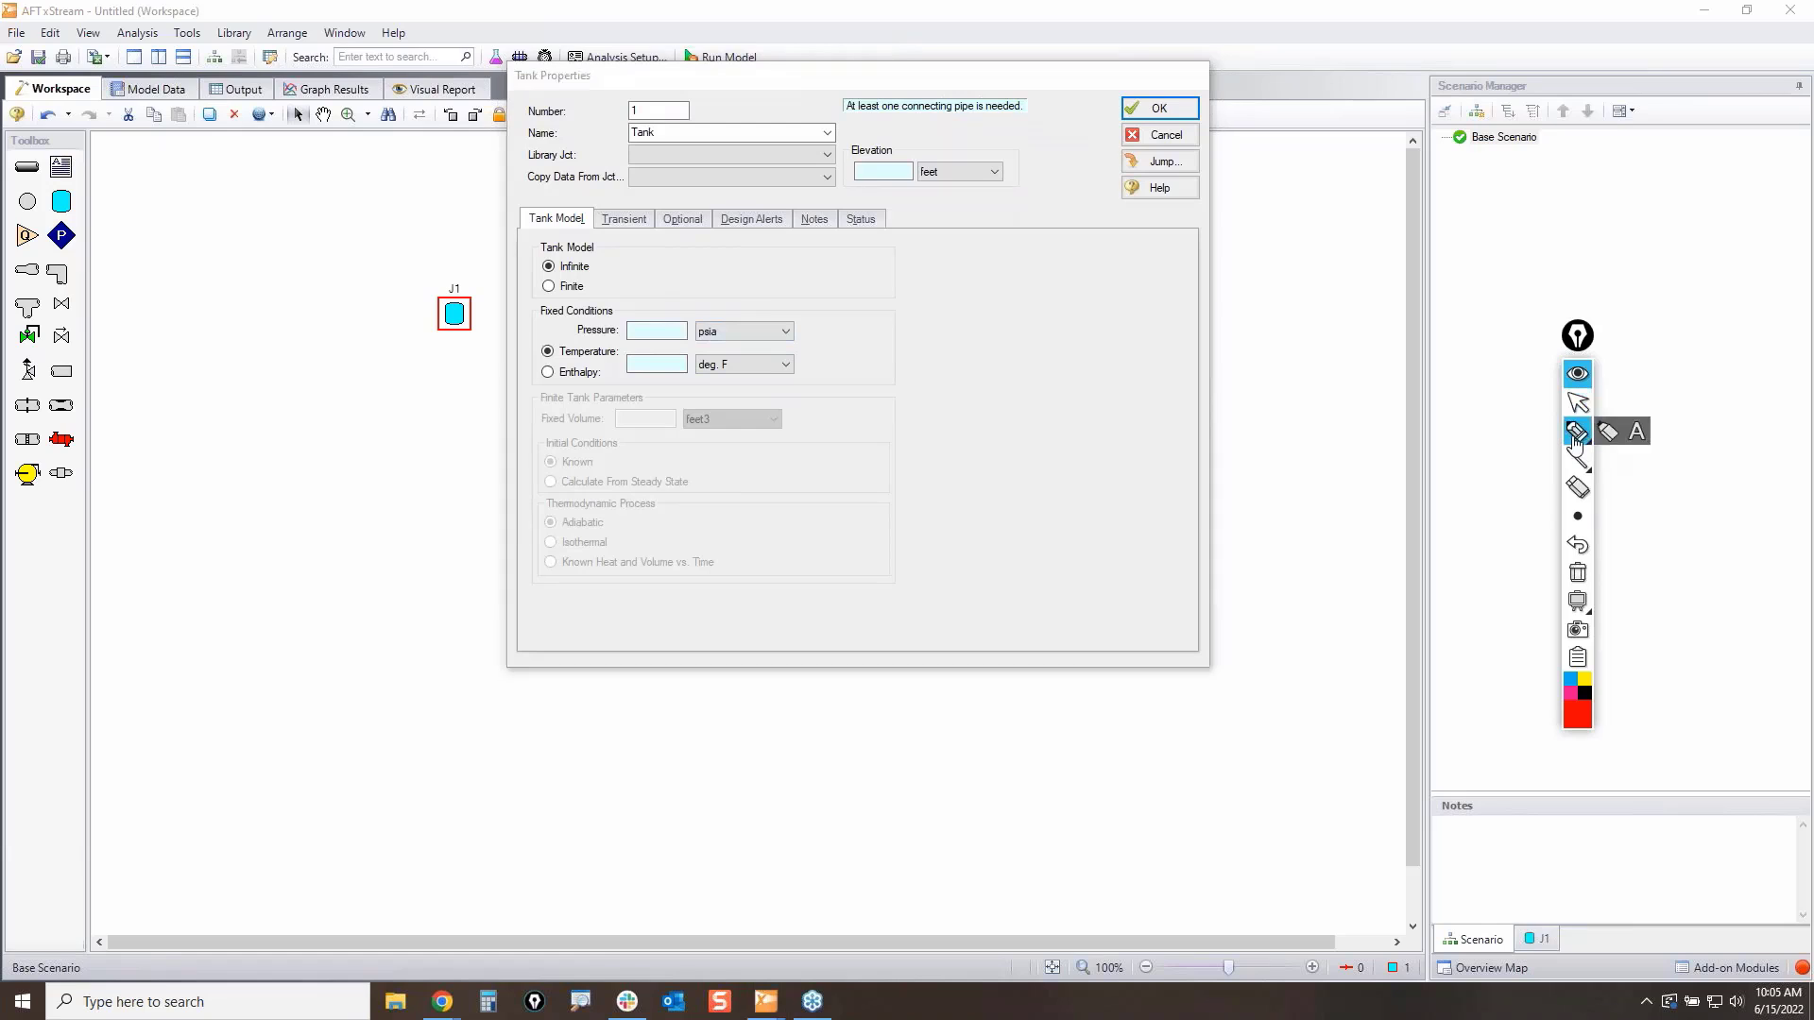
mouse_move(532, 274)
left_mouse_down()
mouse_move(569, 274)
mouse_move(587, 298)
mouse_move(533, 293)
mouse_move(526, 273)
left_mouse_up()
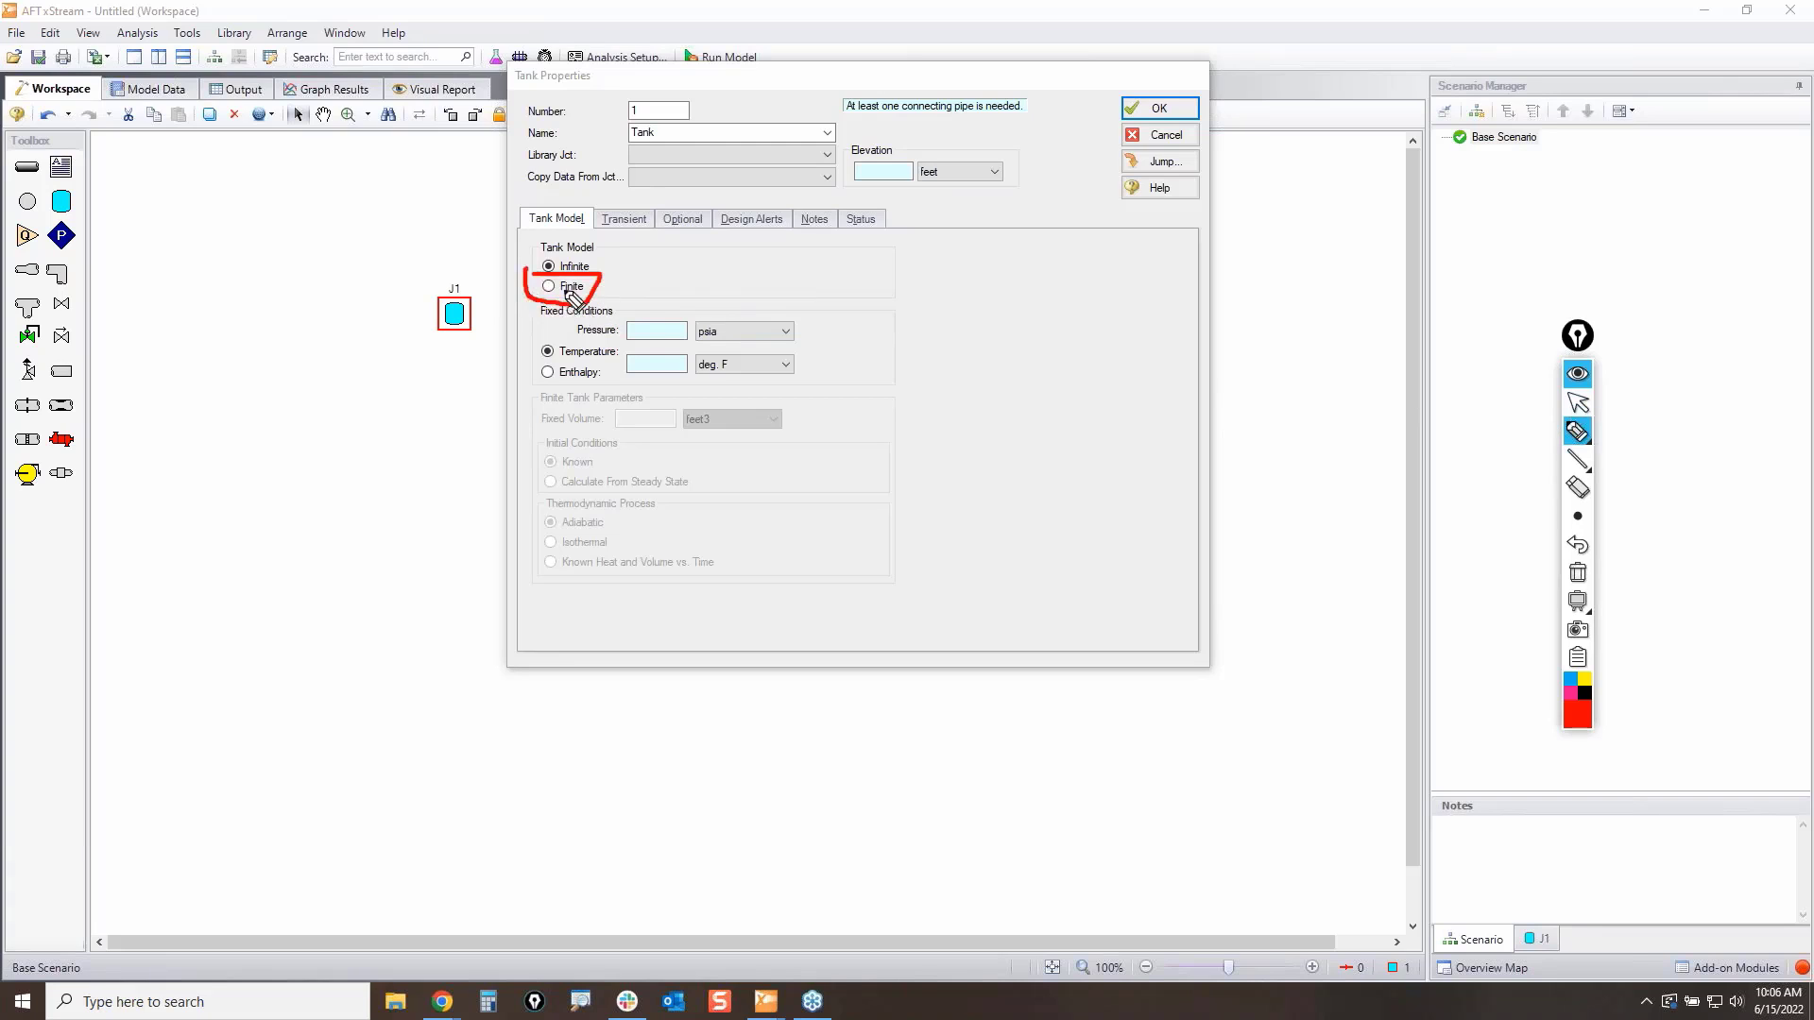
left_click(1578, 403)
left_click(548, 287)
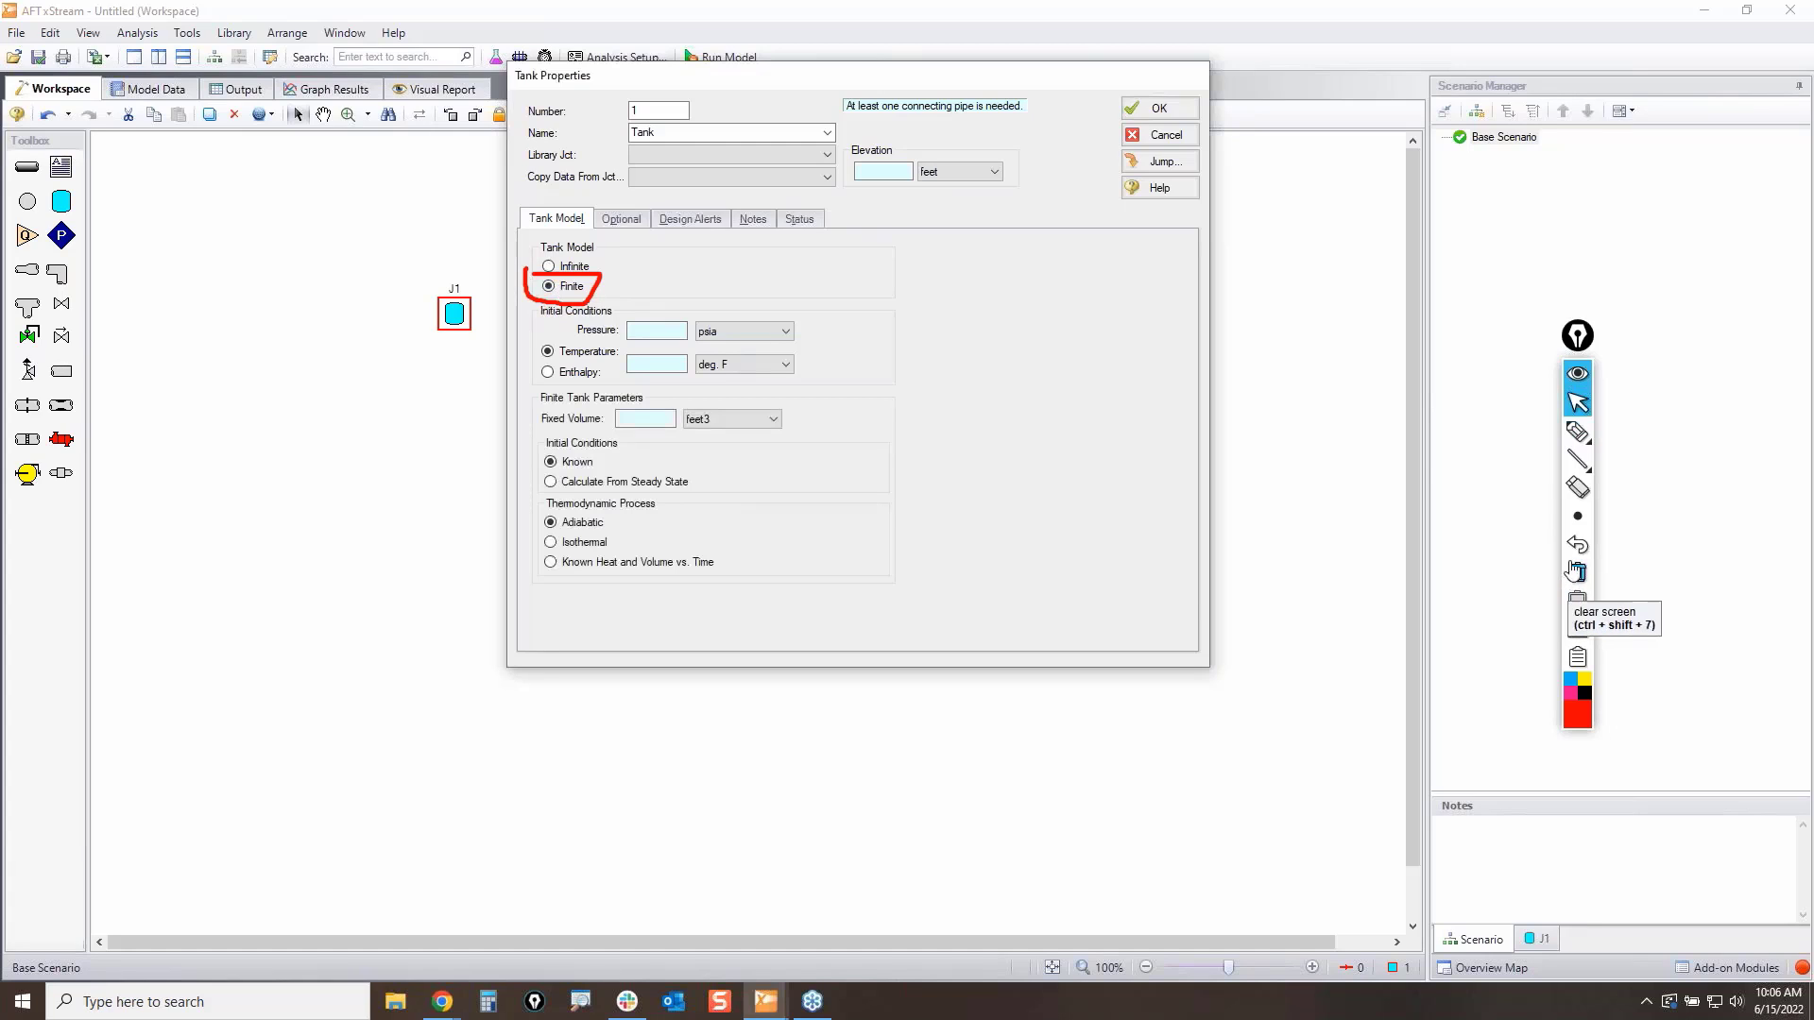
Step: Circle the Calculate From Steady State option and the Adiabatic and Isothermal options with the annotation pen, clearing the marks after each
left_click(1578, 432)
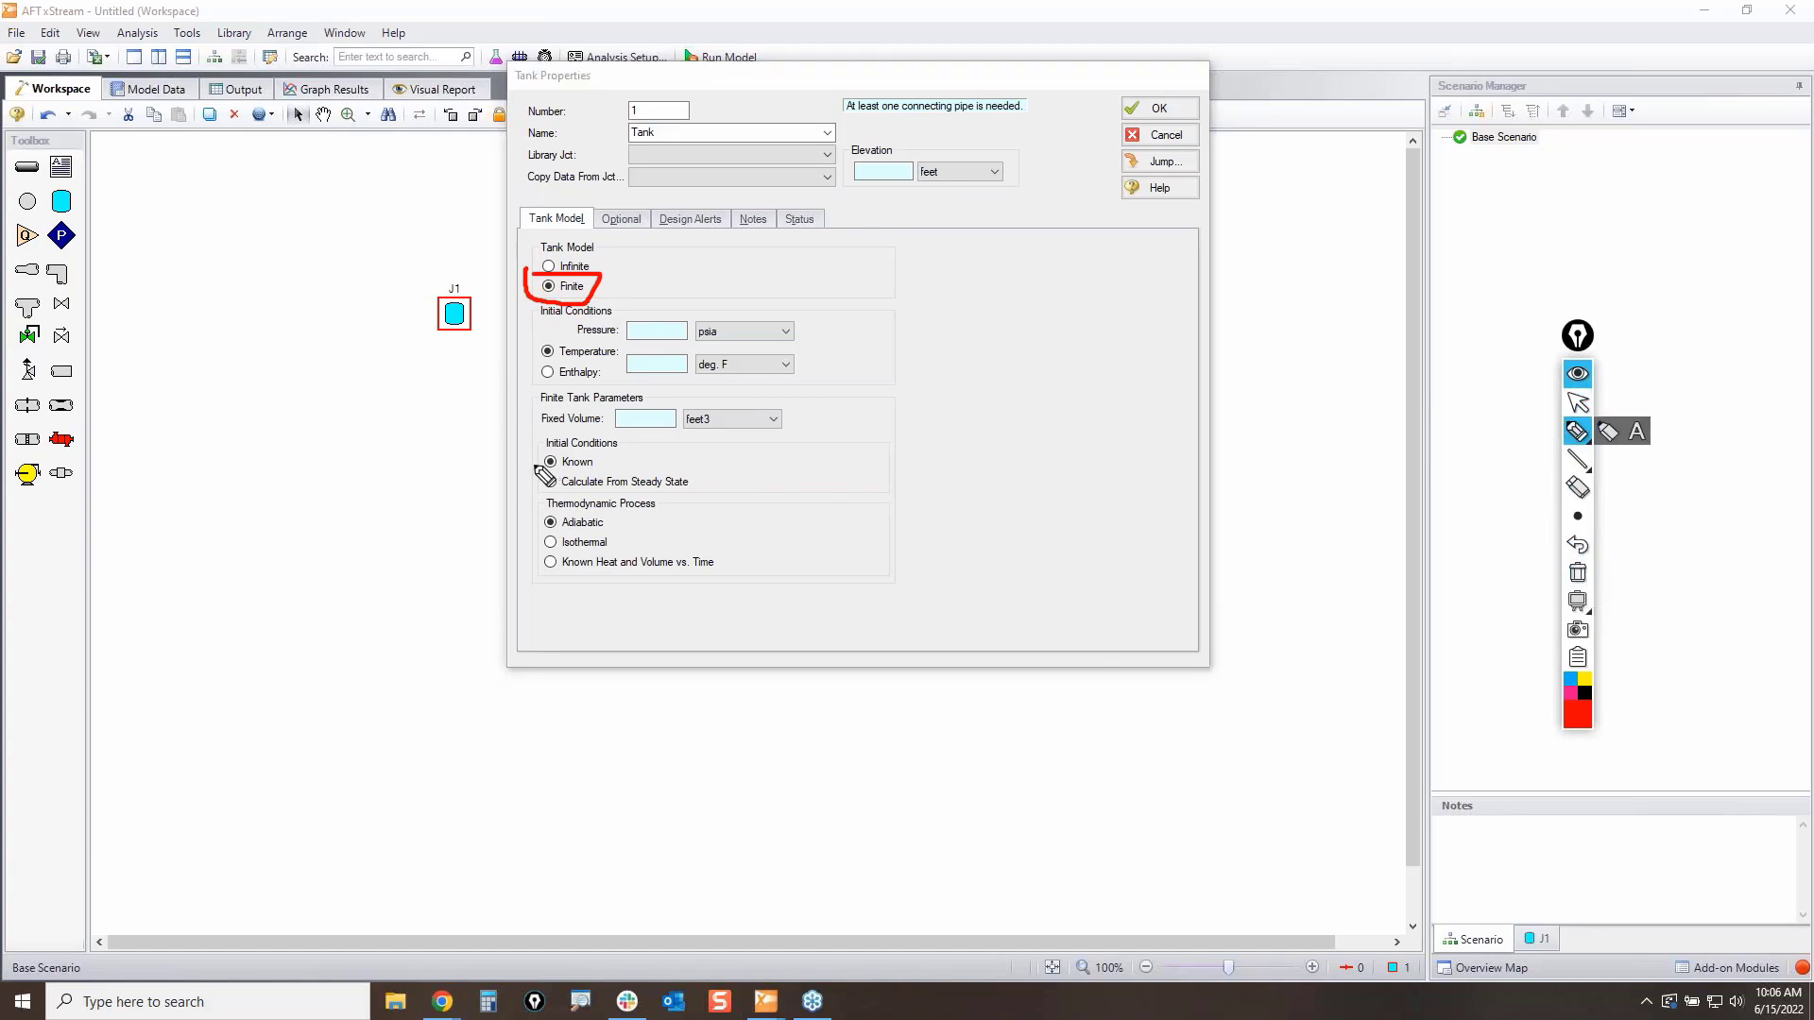
mouse_move(531, 470)
left_mouse_down()
mouse_move(637, 471)
mouse_move(667, 493)
mouse_move(544, 493)
left_mouse_up()
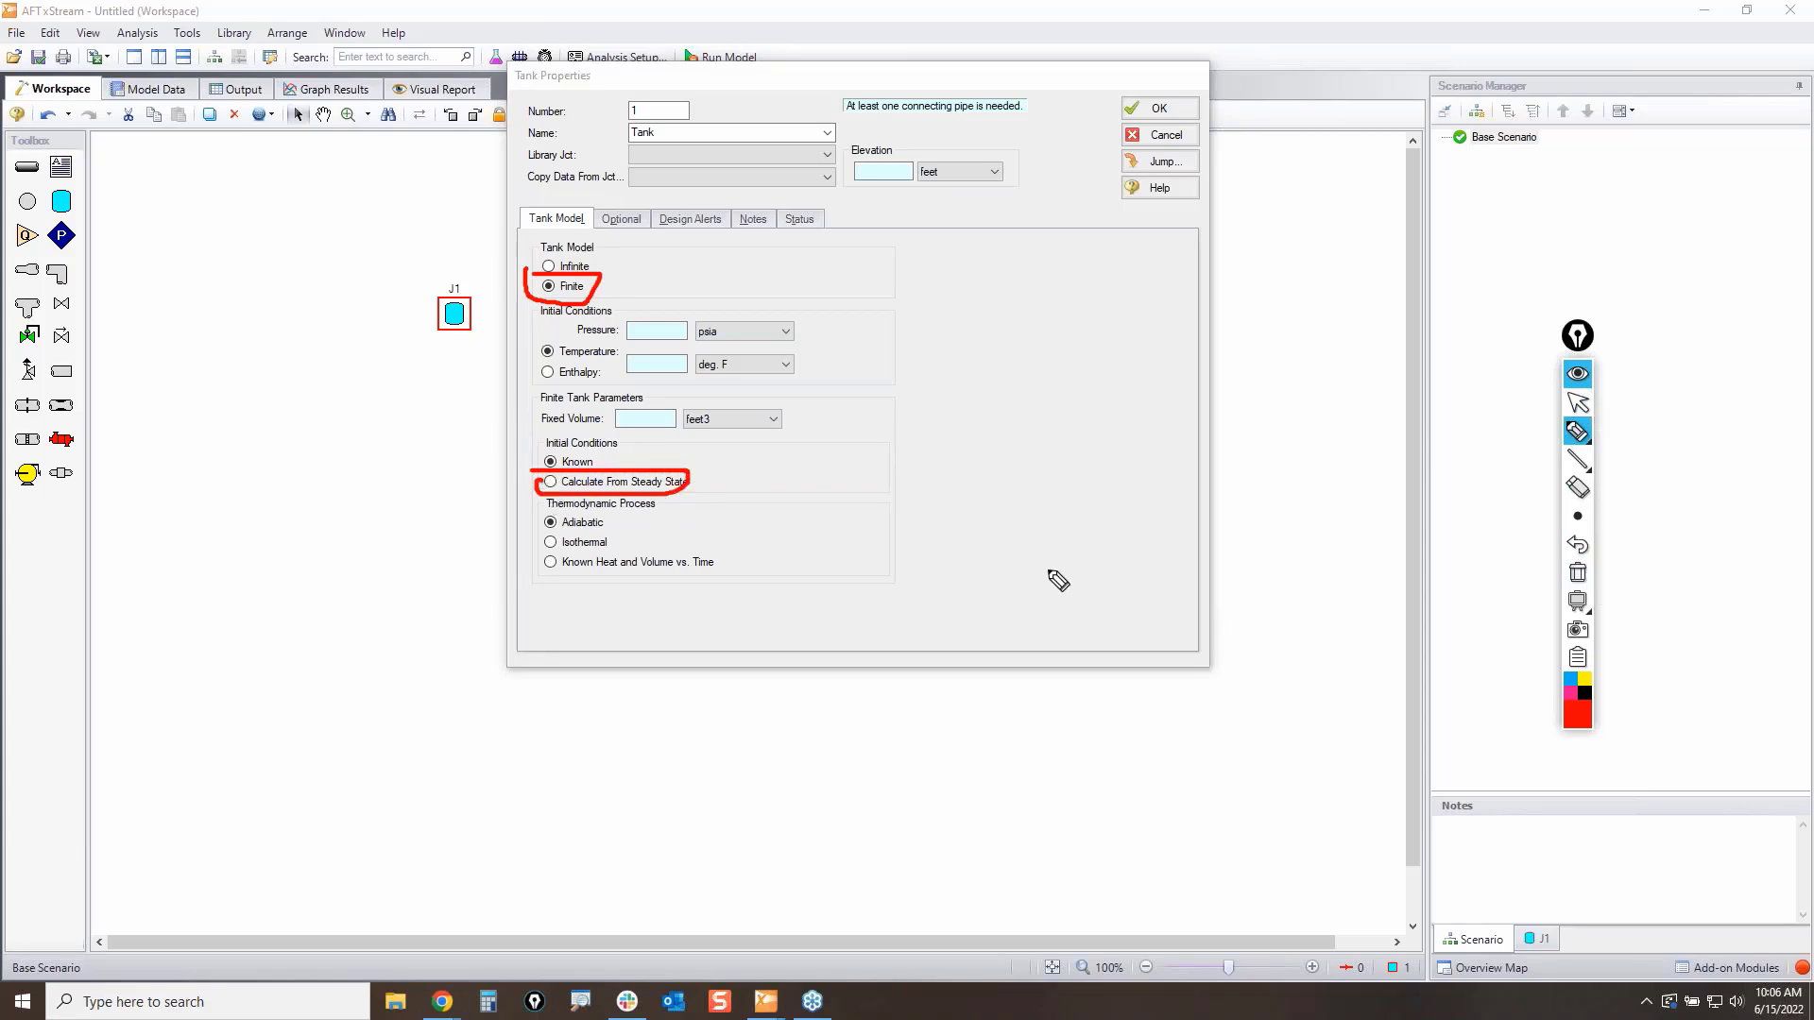
left_click(1578, 574)
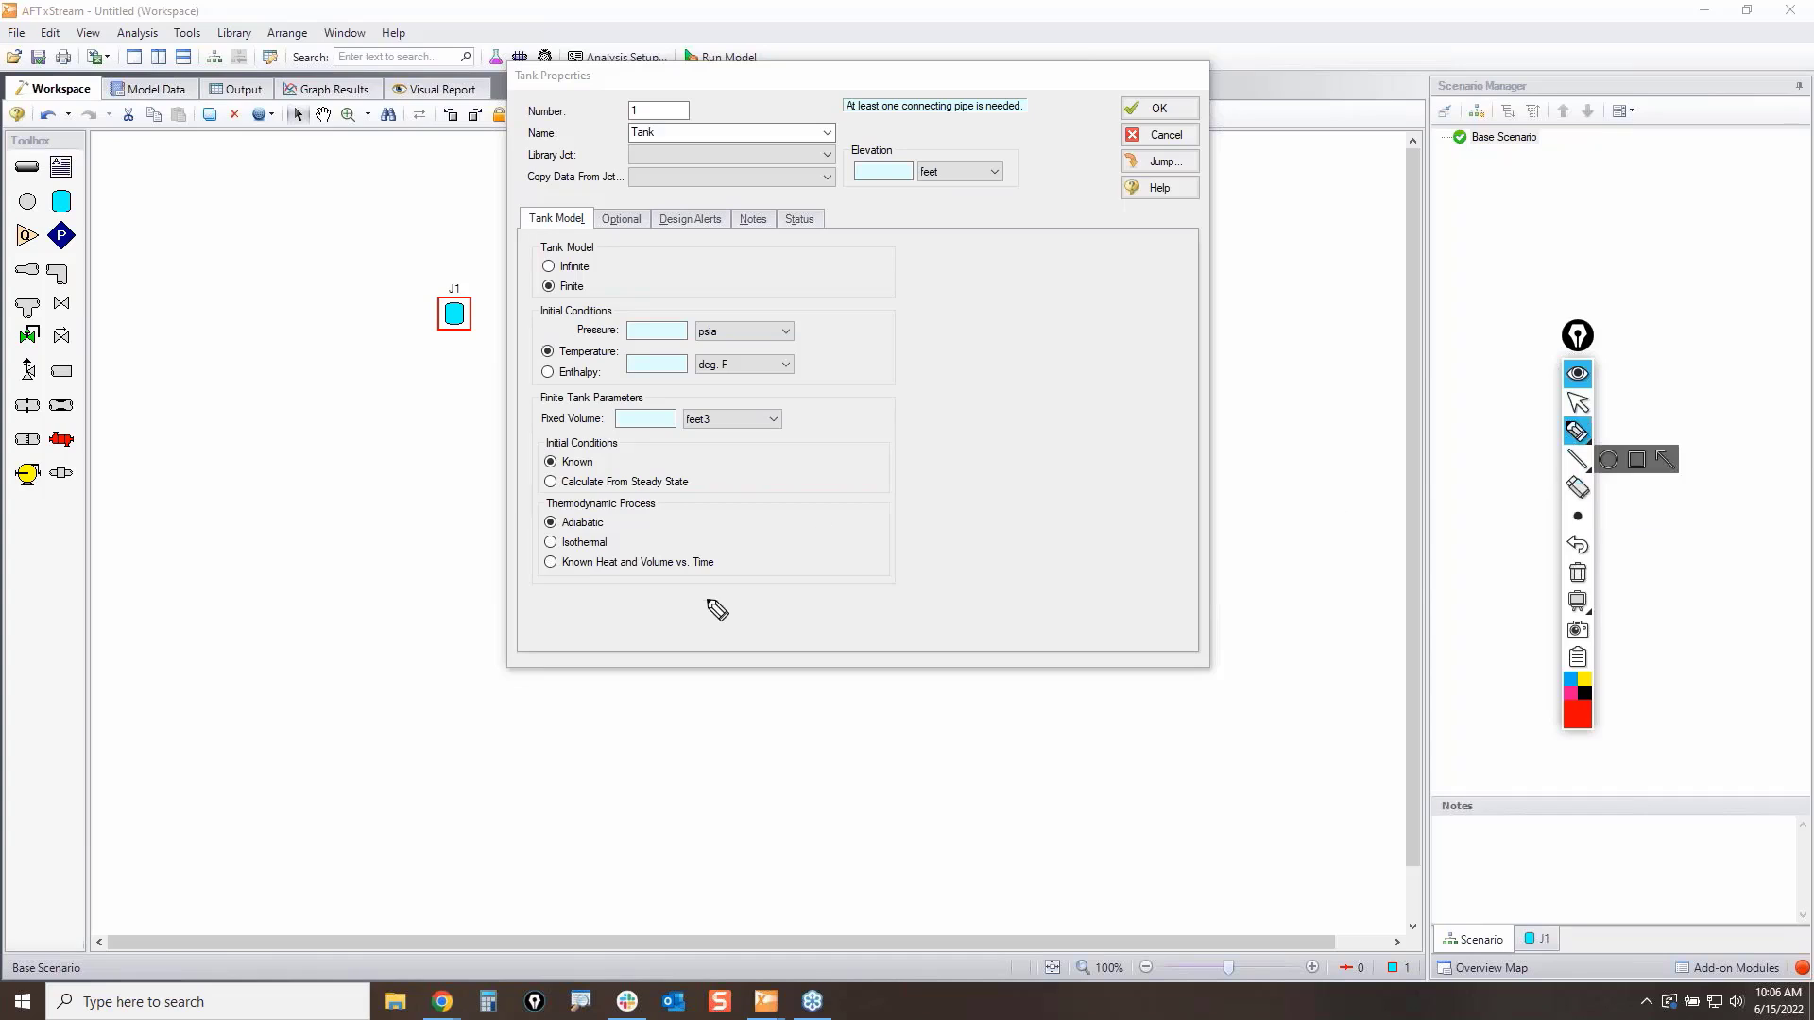
mouse_move(535, 507)
left_mouse_down()
mouse_move(535, 543)
mouse_move(558, 549)
mouse_move(609, 547)
mouse_move(622, 511)
mouse_move(540, 515)
left_mouse_up()
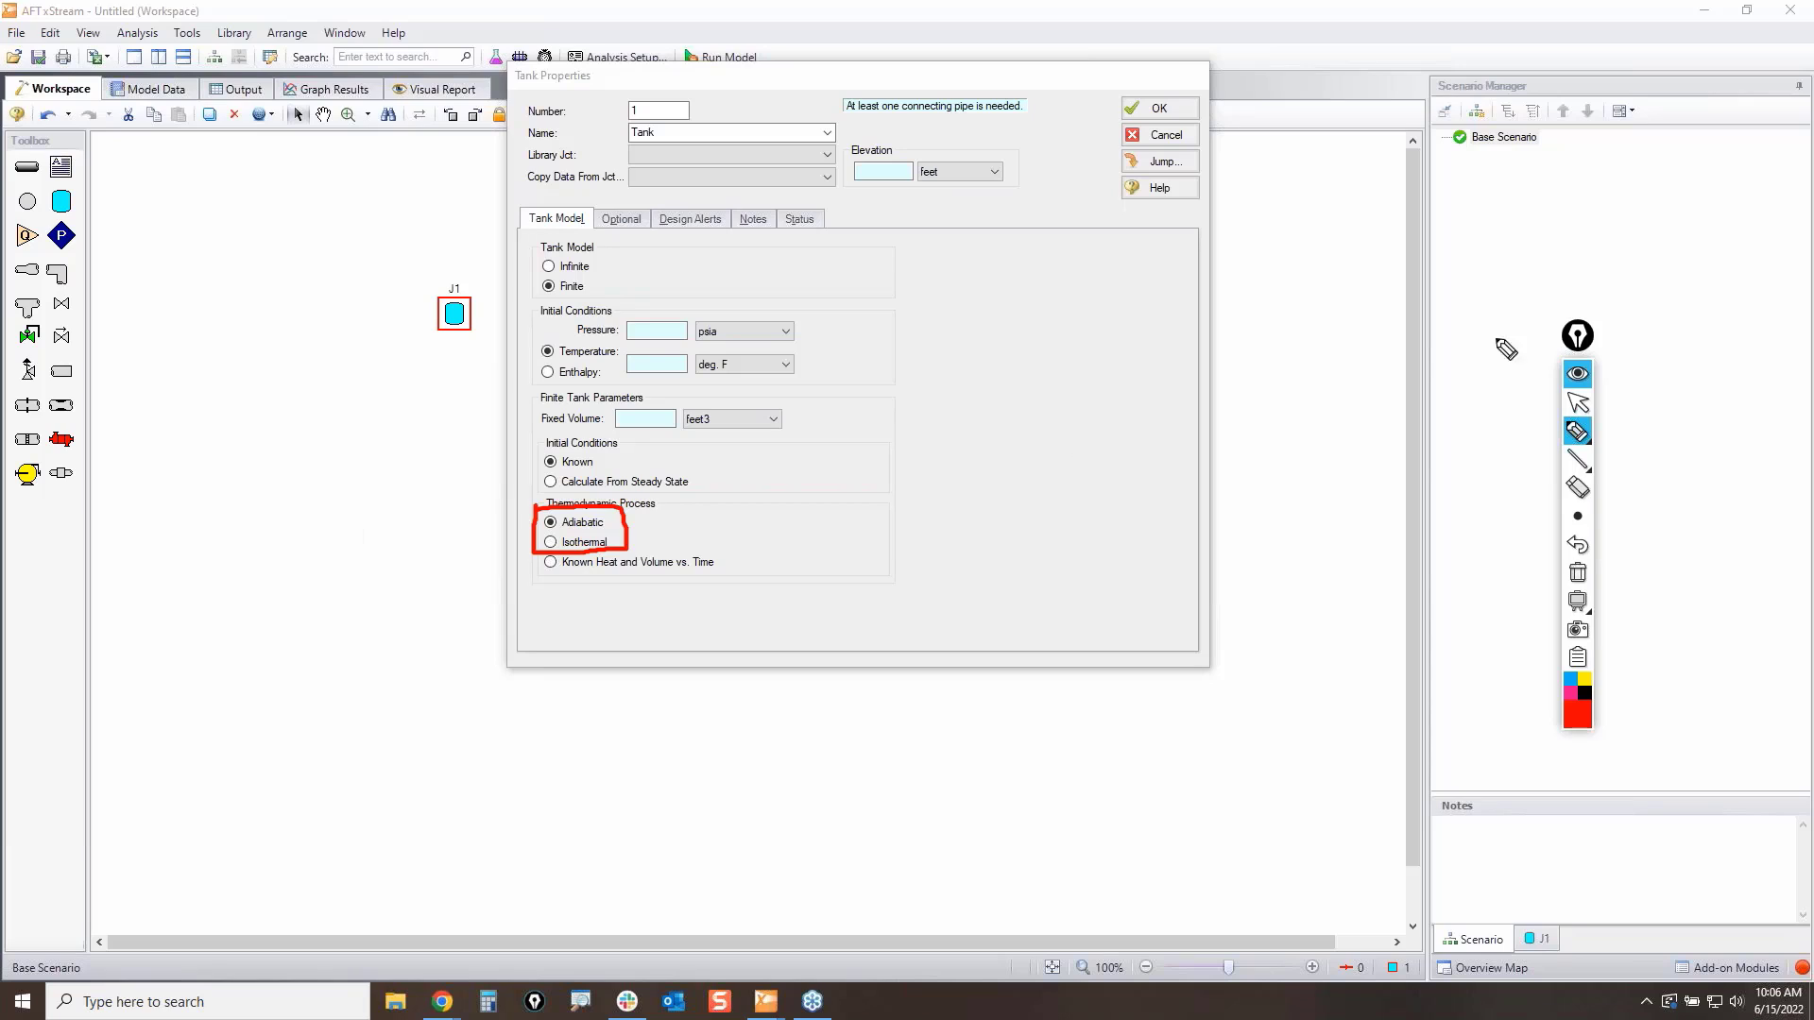
left_click(1580, 576)
left_click(1578, 403)
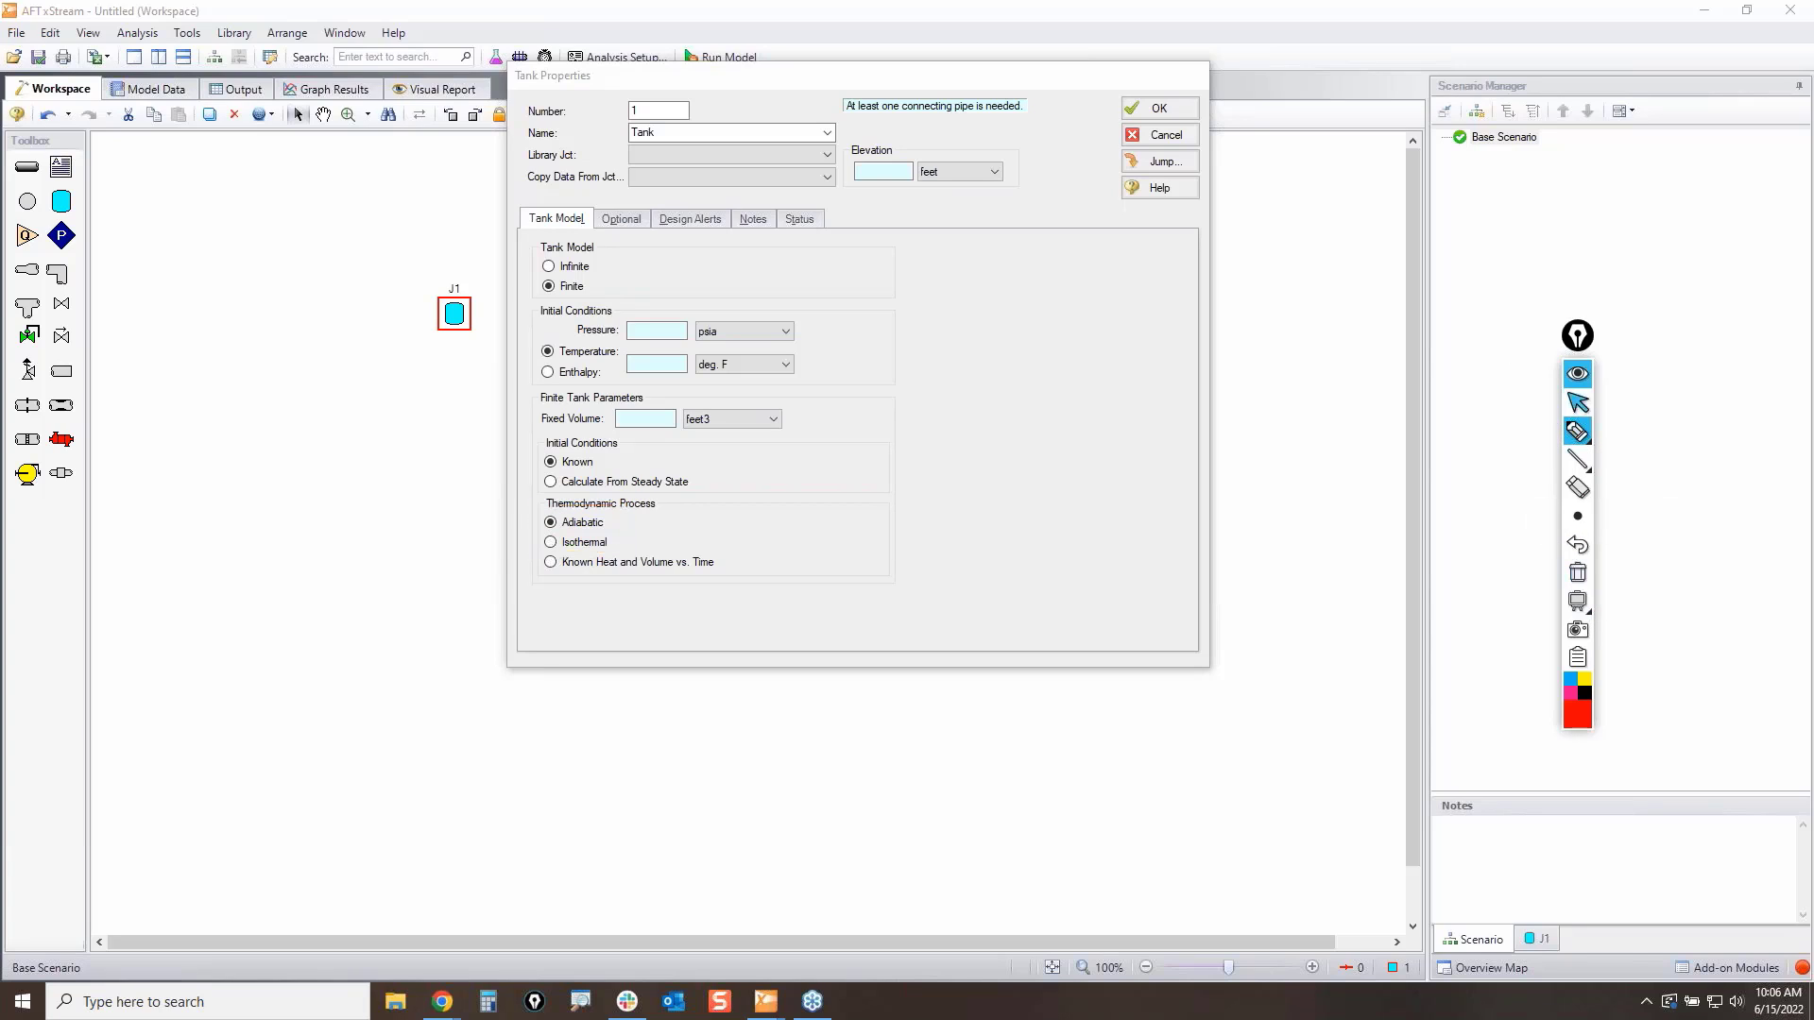
Step: Set the thermodynamic process to Known Heat and Volume vs. Time and temporarily circle the heat and volume columns of the transient data table
left_click(578, 565)
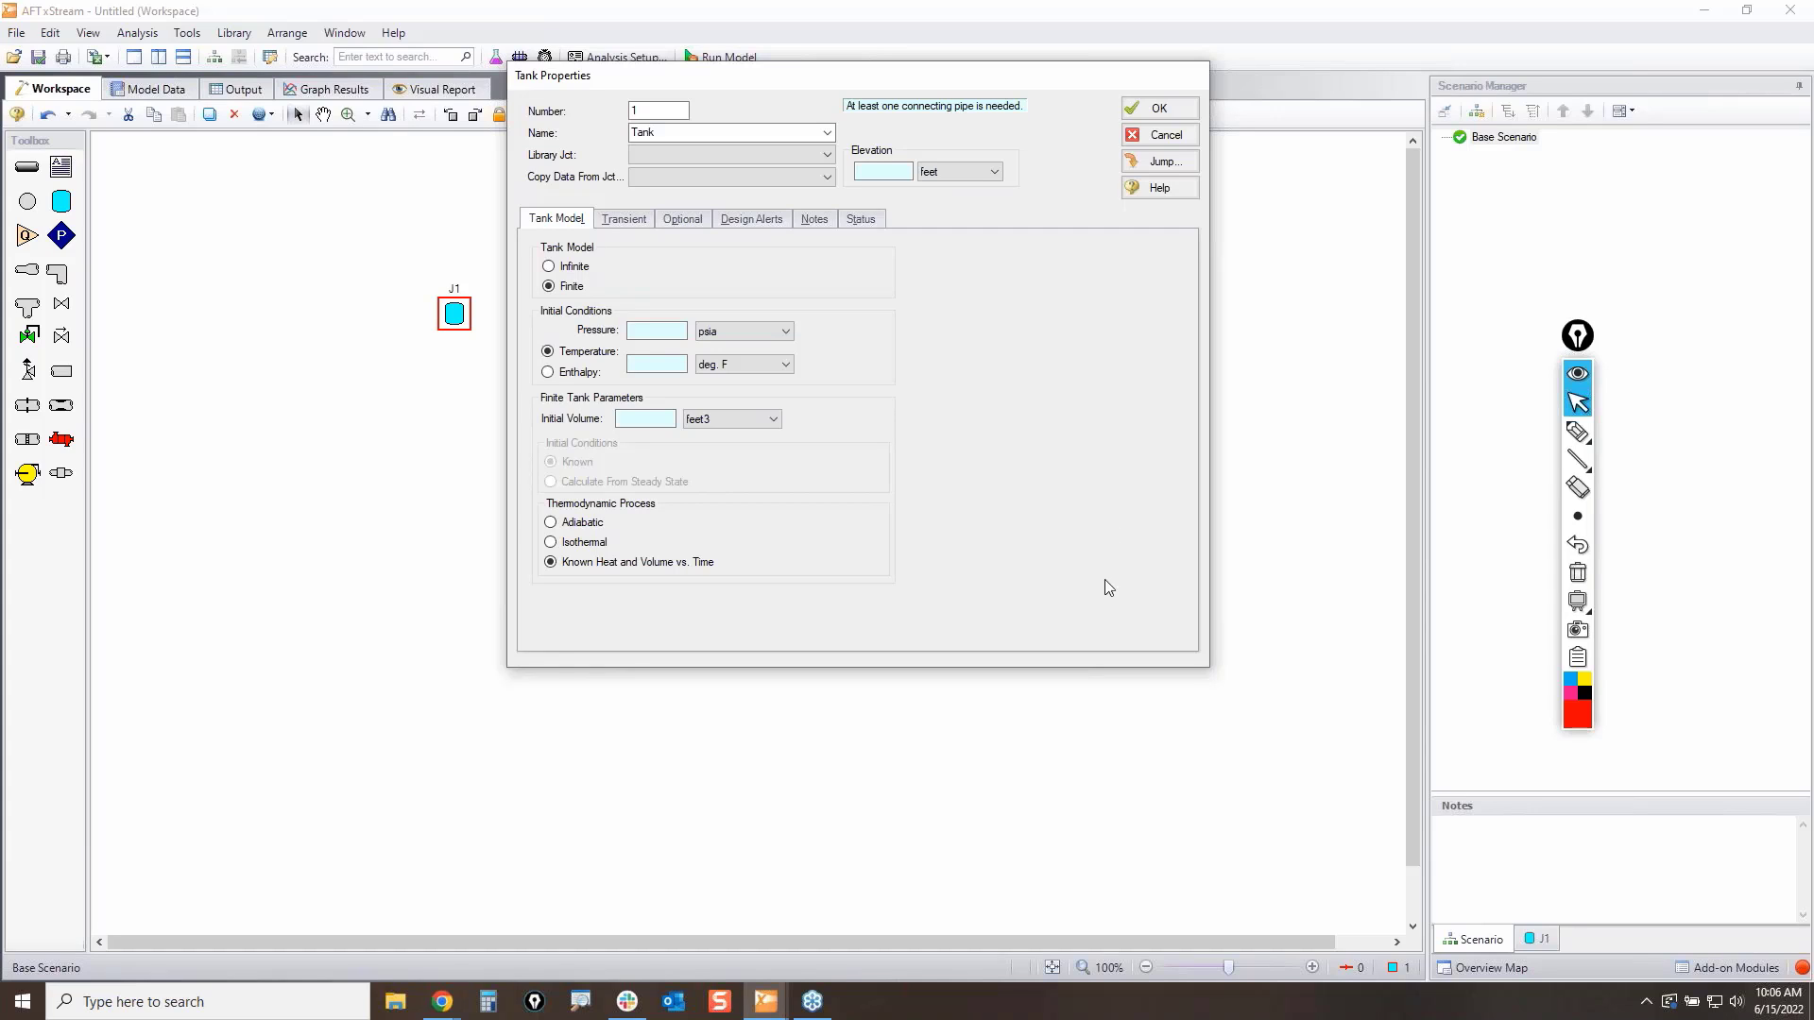
left_click(624, 215)
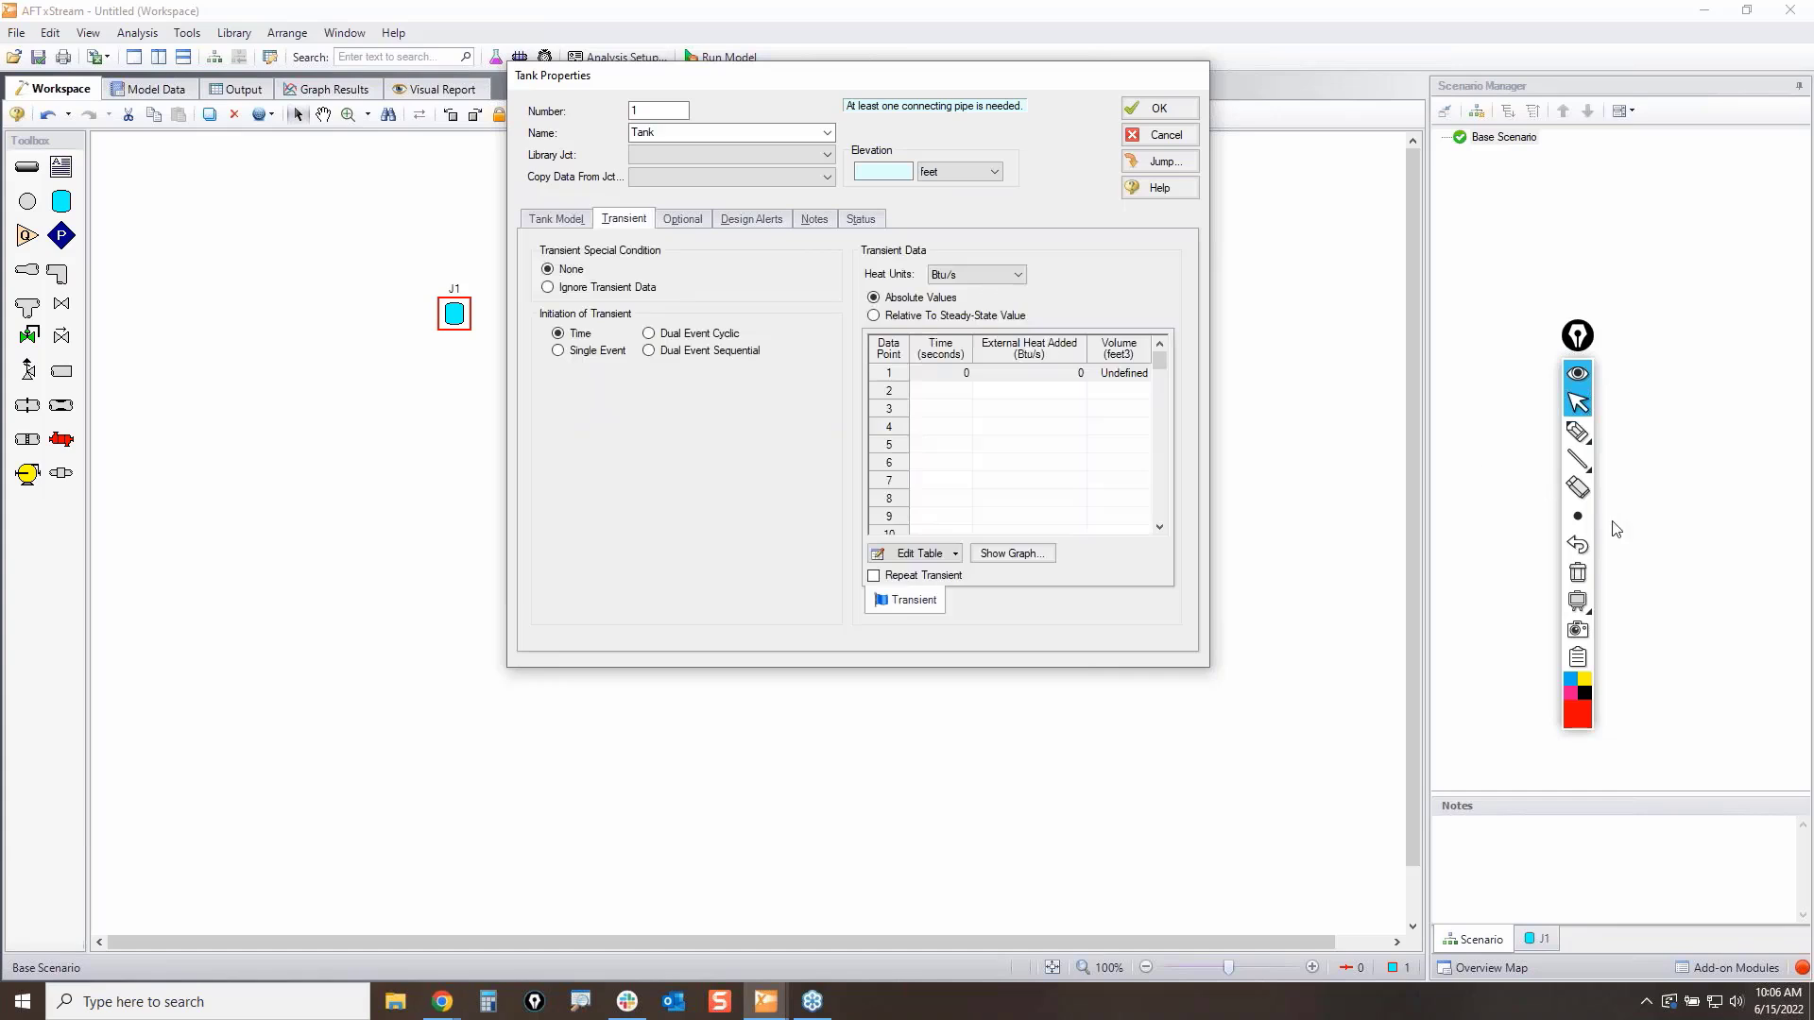
left_click(1576, 432)
mouse_move(974, 338)
left_mouse_down()
mouse_move(1086, 337)
mouse_move(923, 417)
mouse_move(1071, 354)
left_mouse_up()
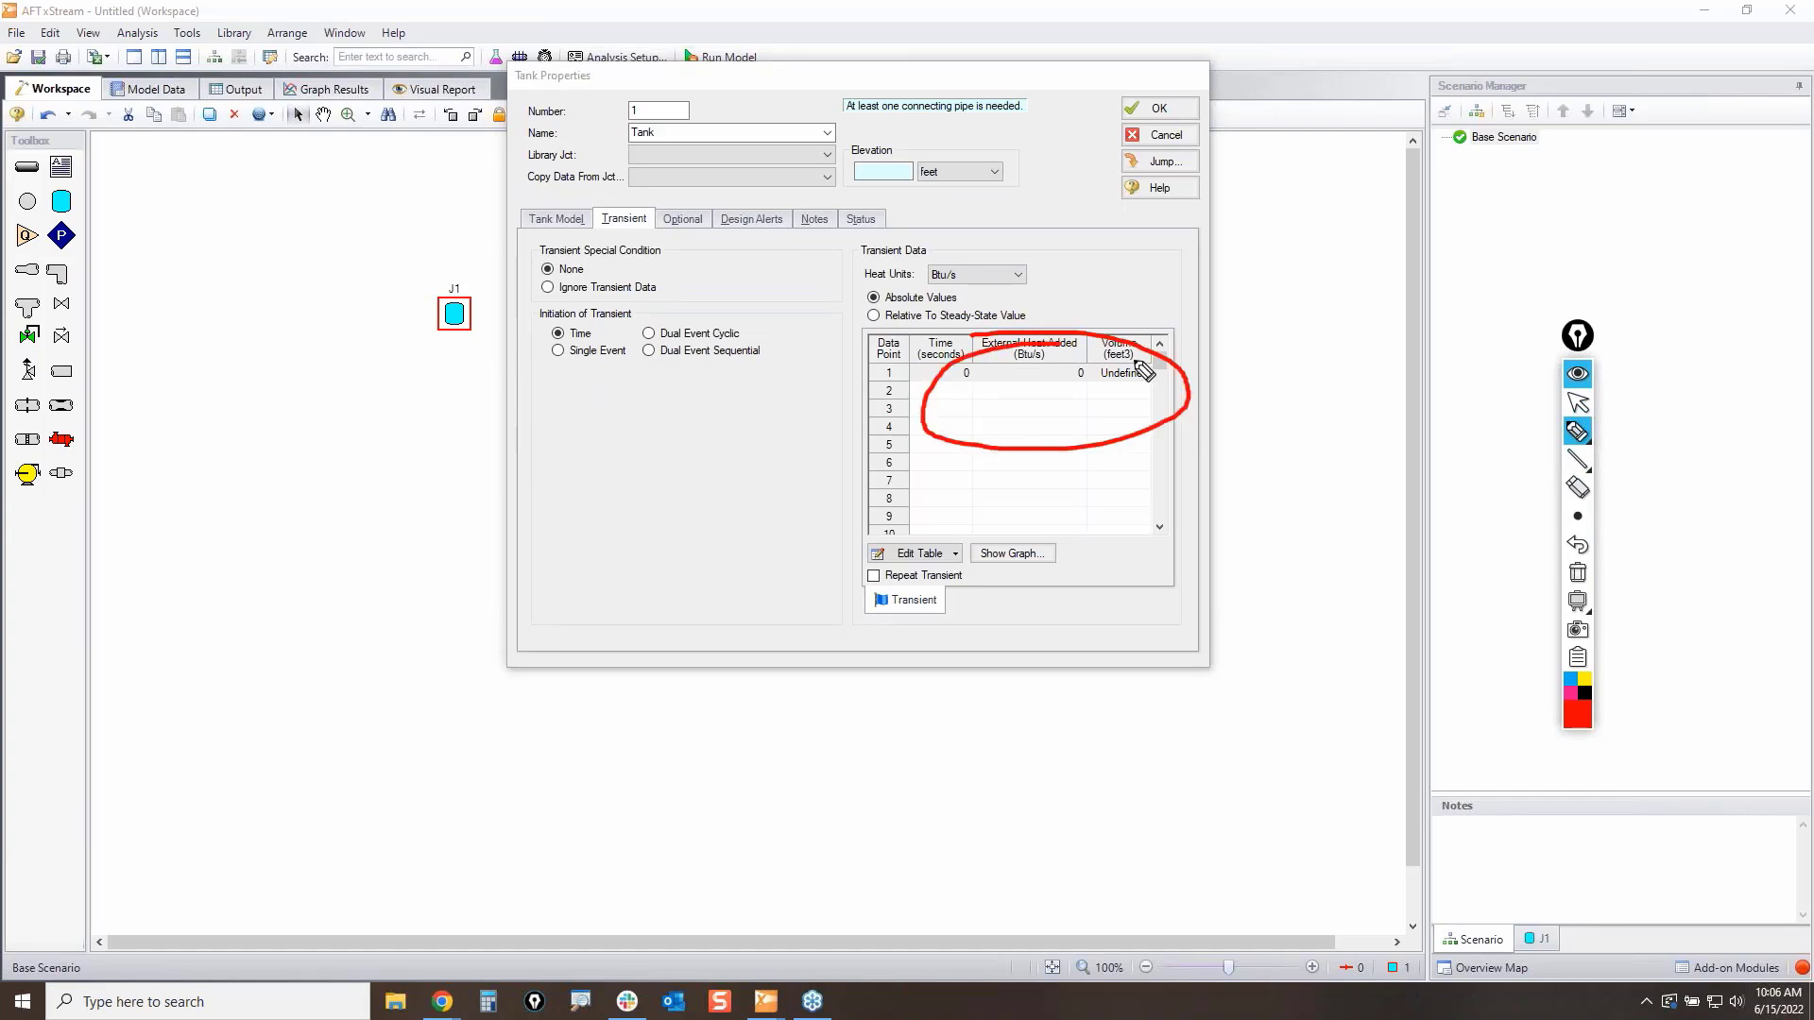
left_click(1578, 572)
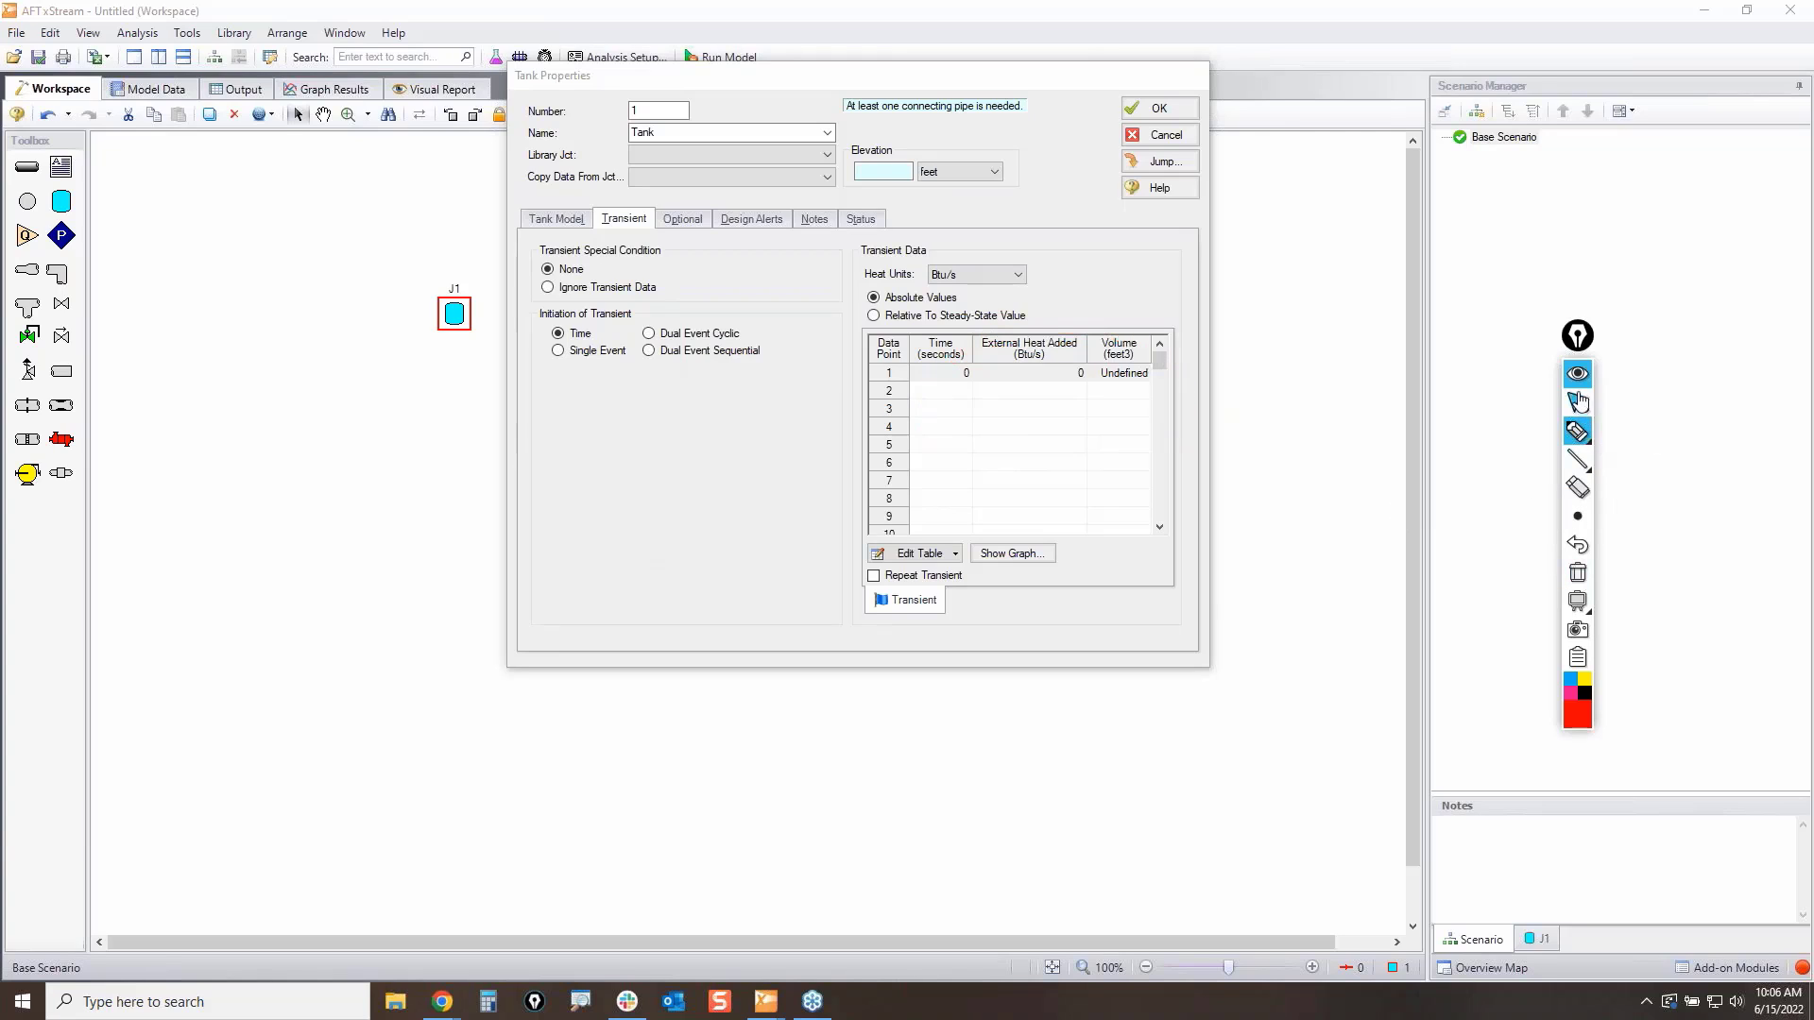
left_click(1578, 405)
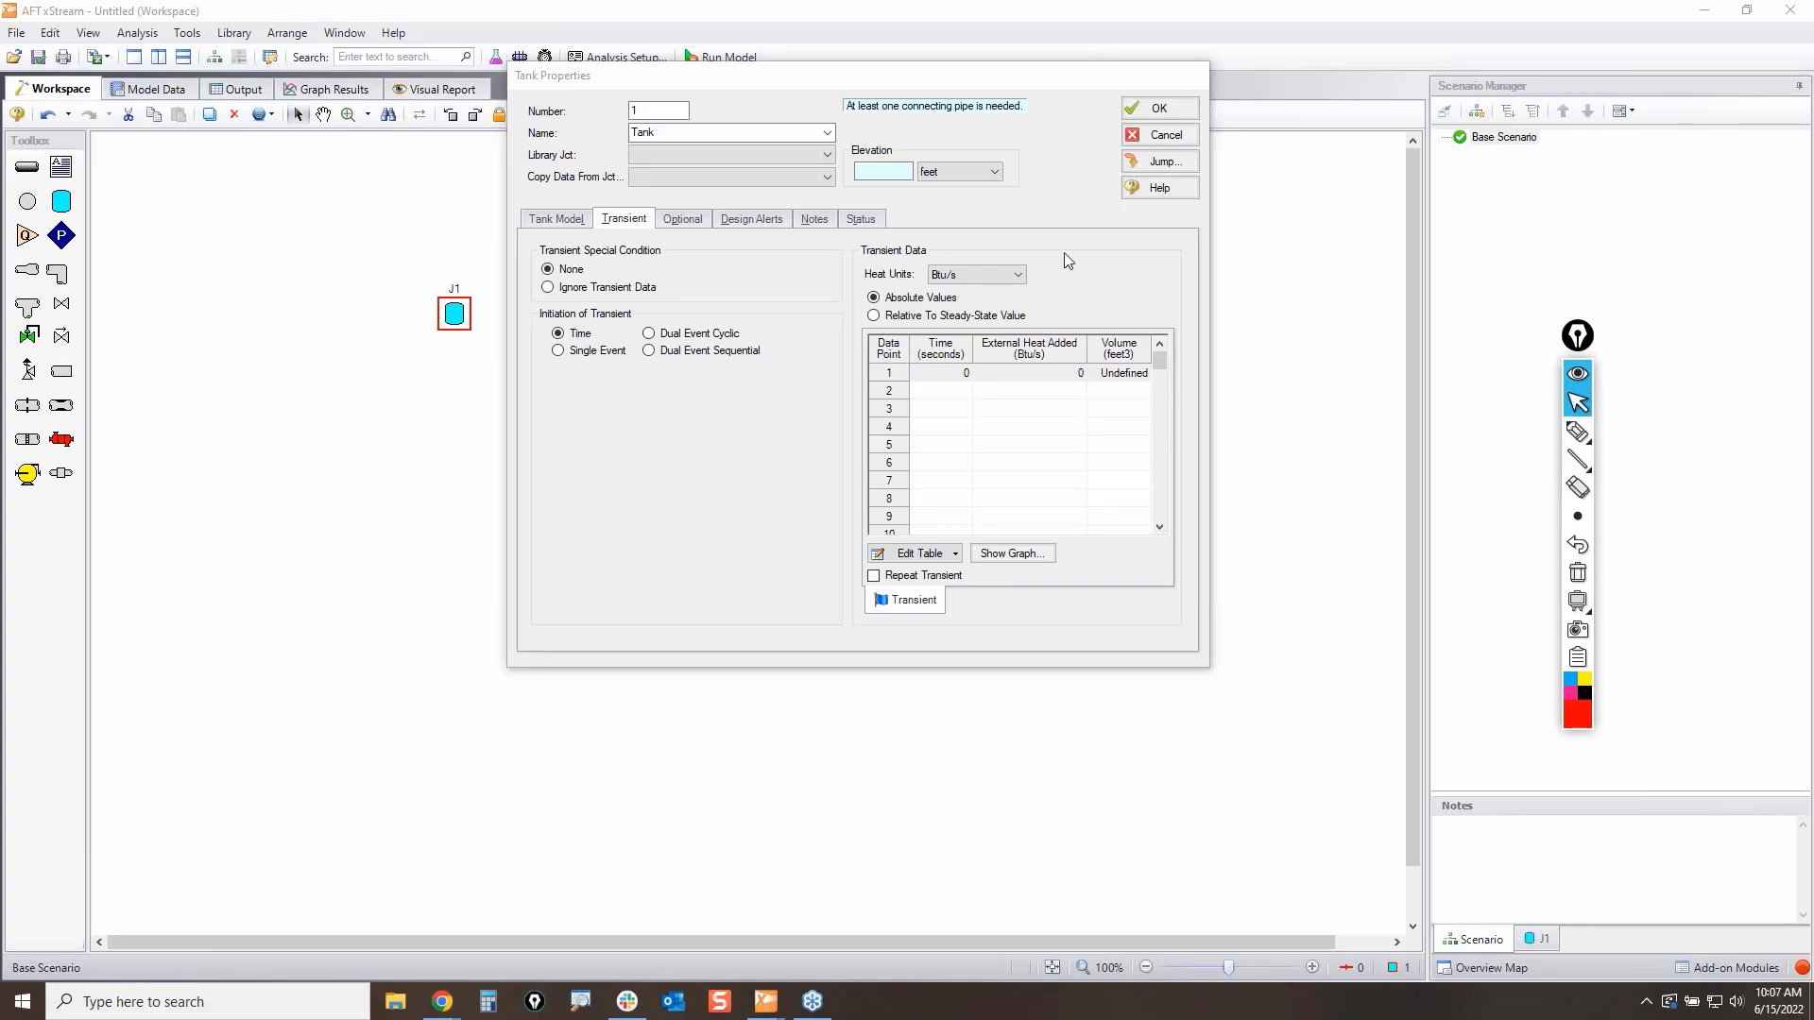
Step: Set the tank's thermodynamic process to Adiabatic and temporarily circle the Fixed Volume entry
left_click(567, 223)
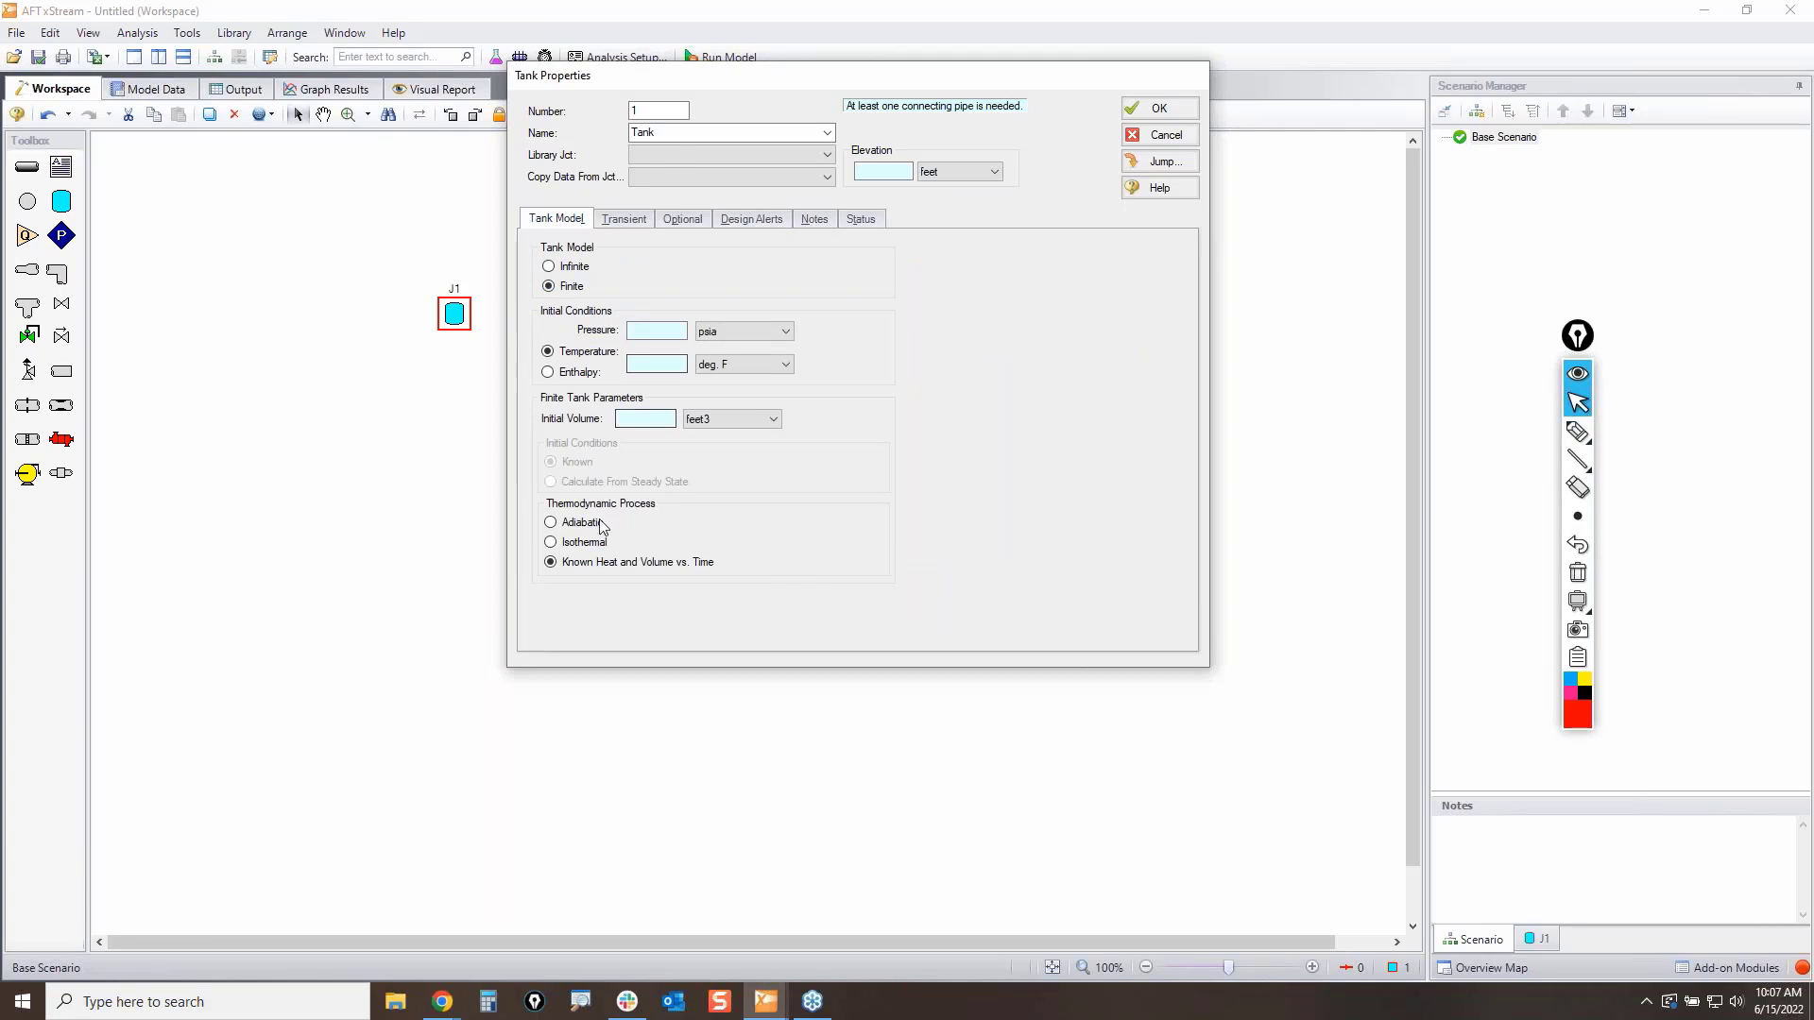
left_click(550, 523)
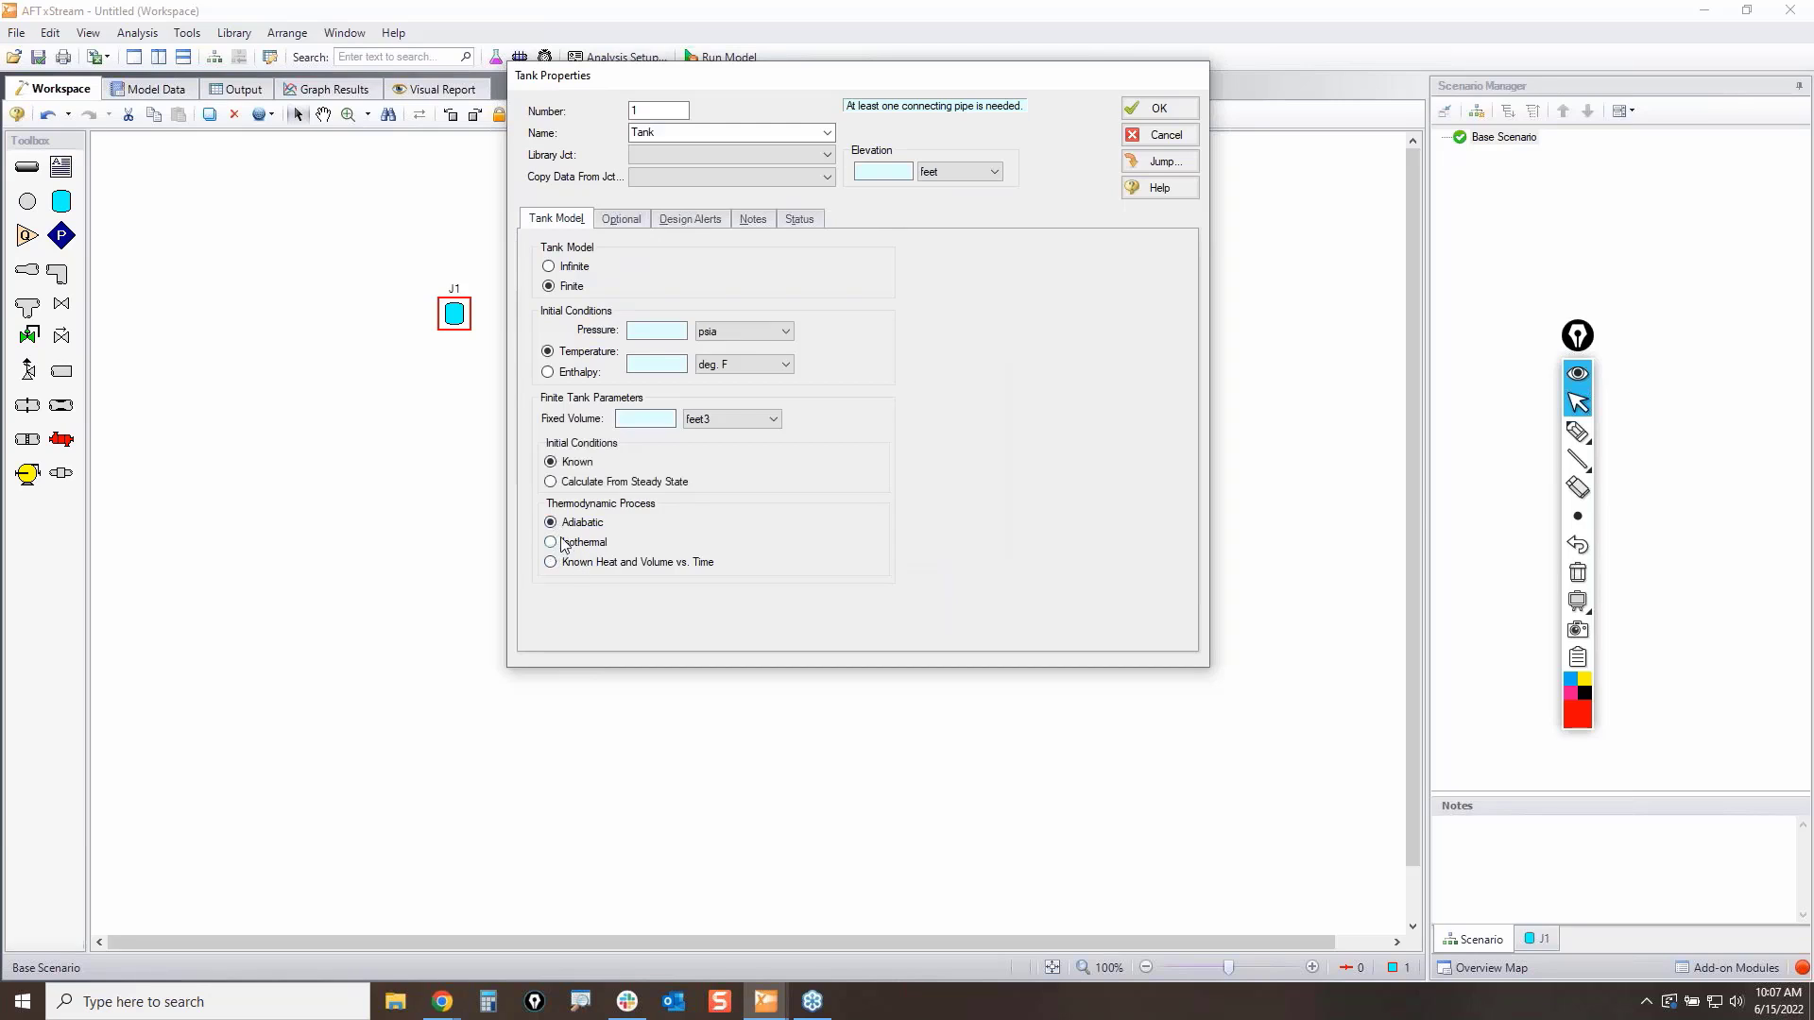
left_click(1578, 432)
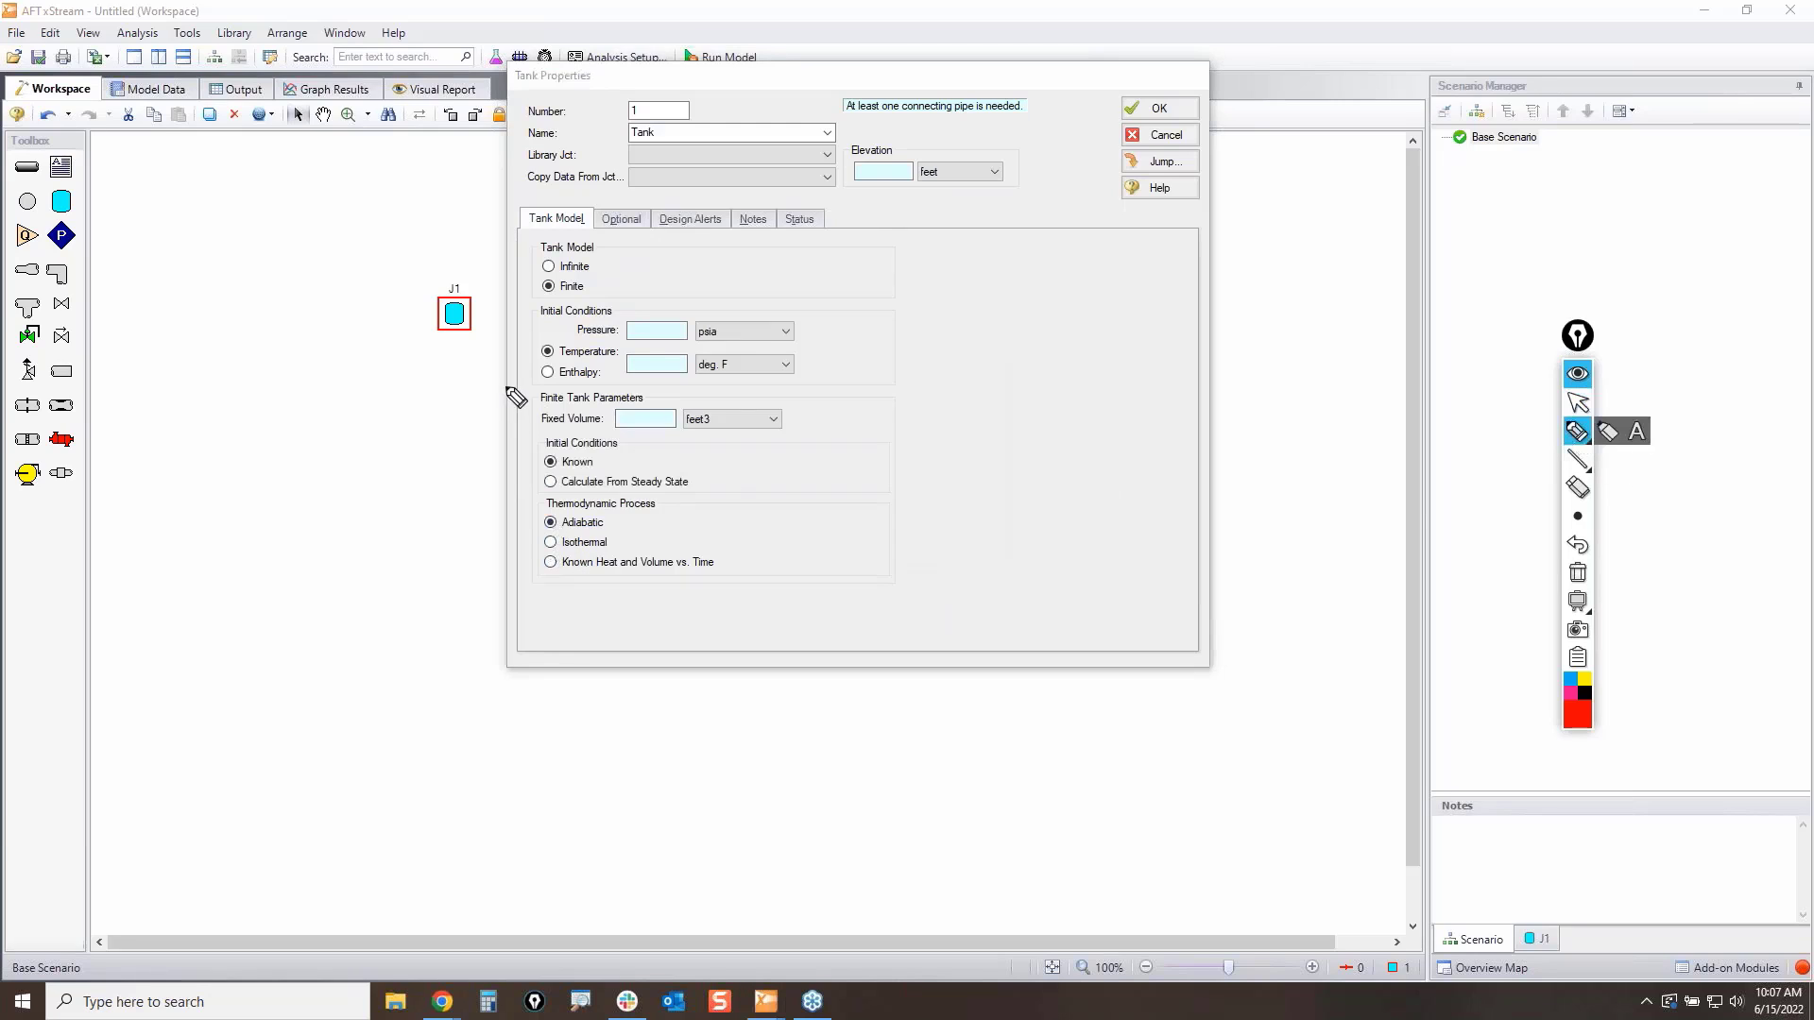
mouse_move(516, 384)
left_mouse_down()
mouse_move(818, 404)
mouse_move(627, 453)
mouse_move(547, 438)
mouse_move(532, 400)
left_mouse_up()
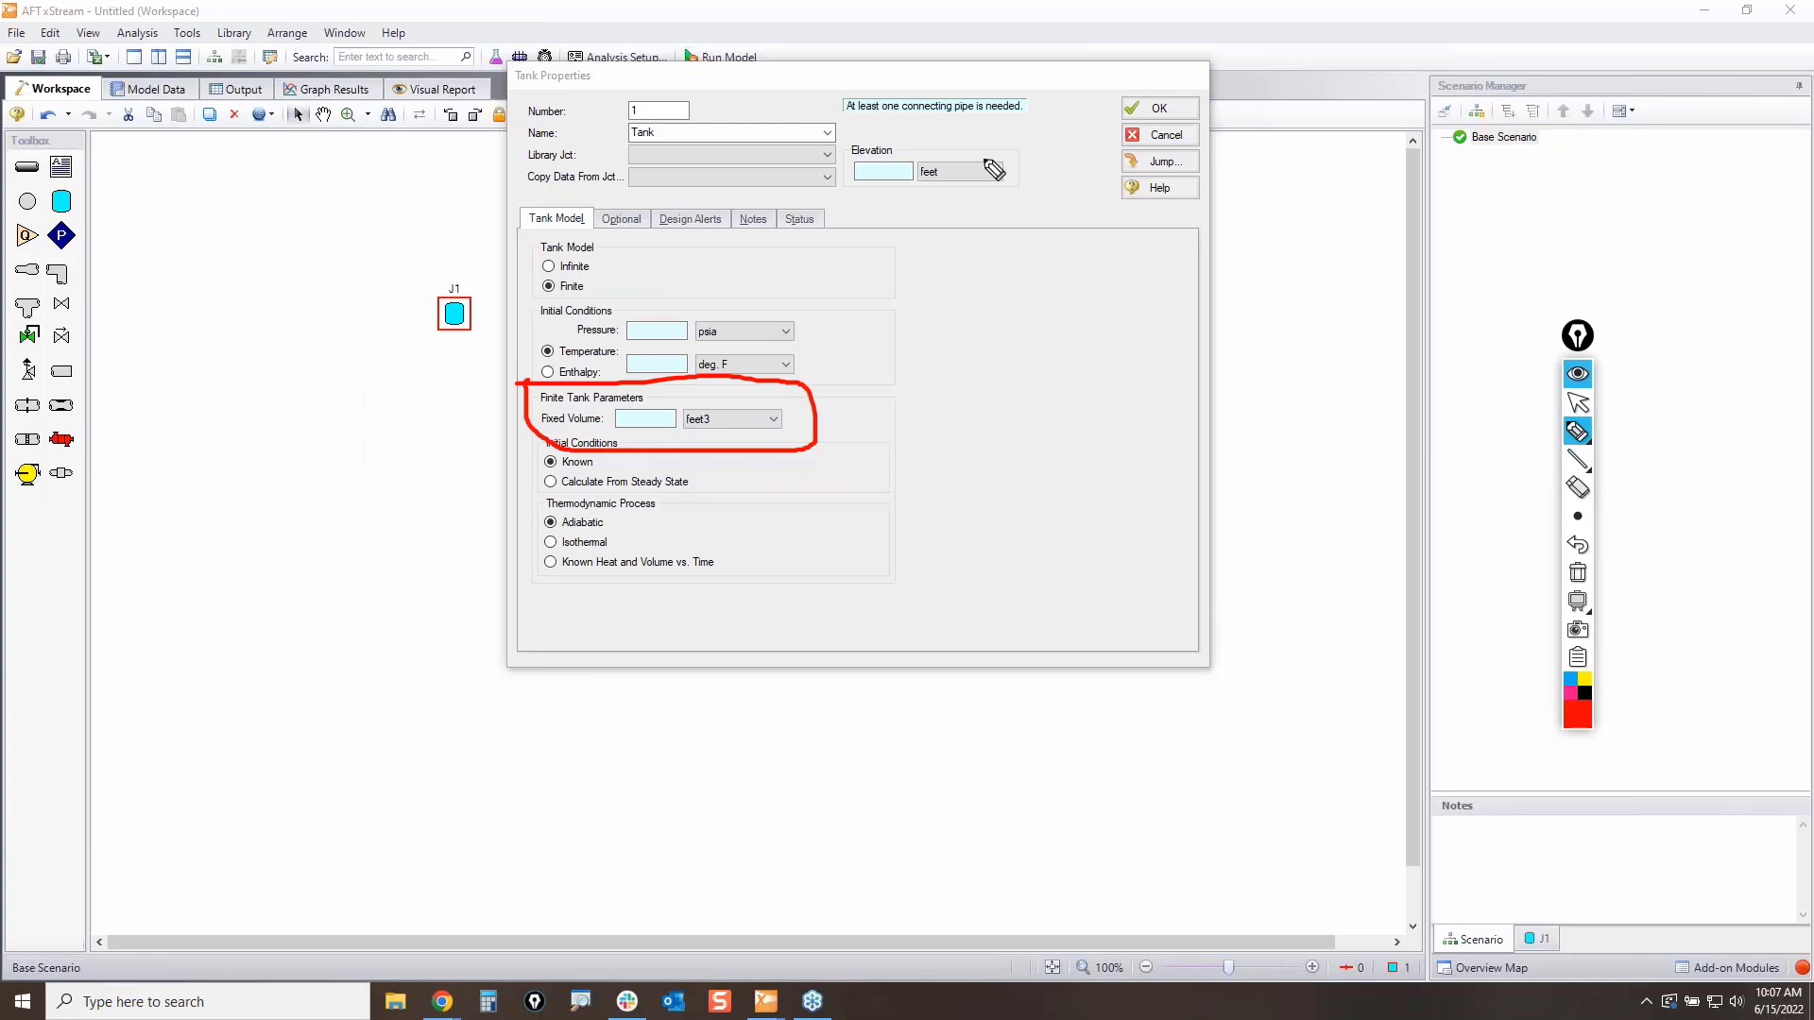
left_click(1578, 573)
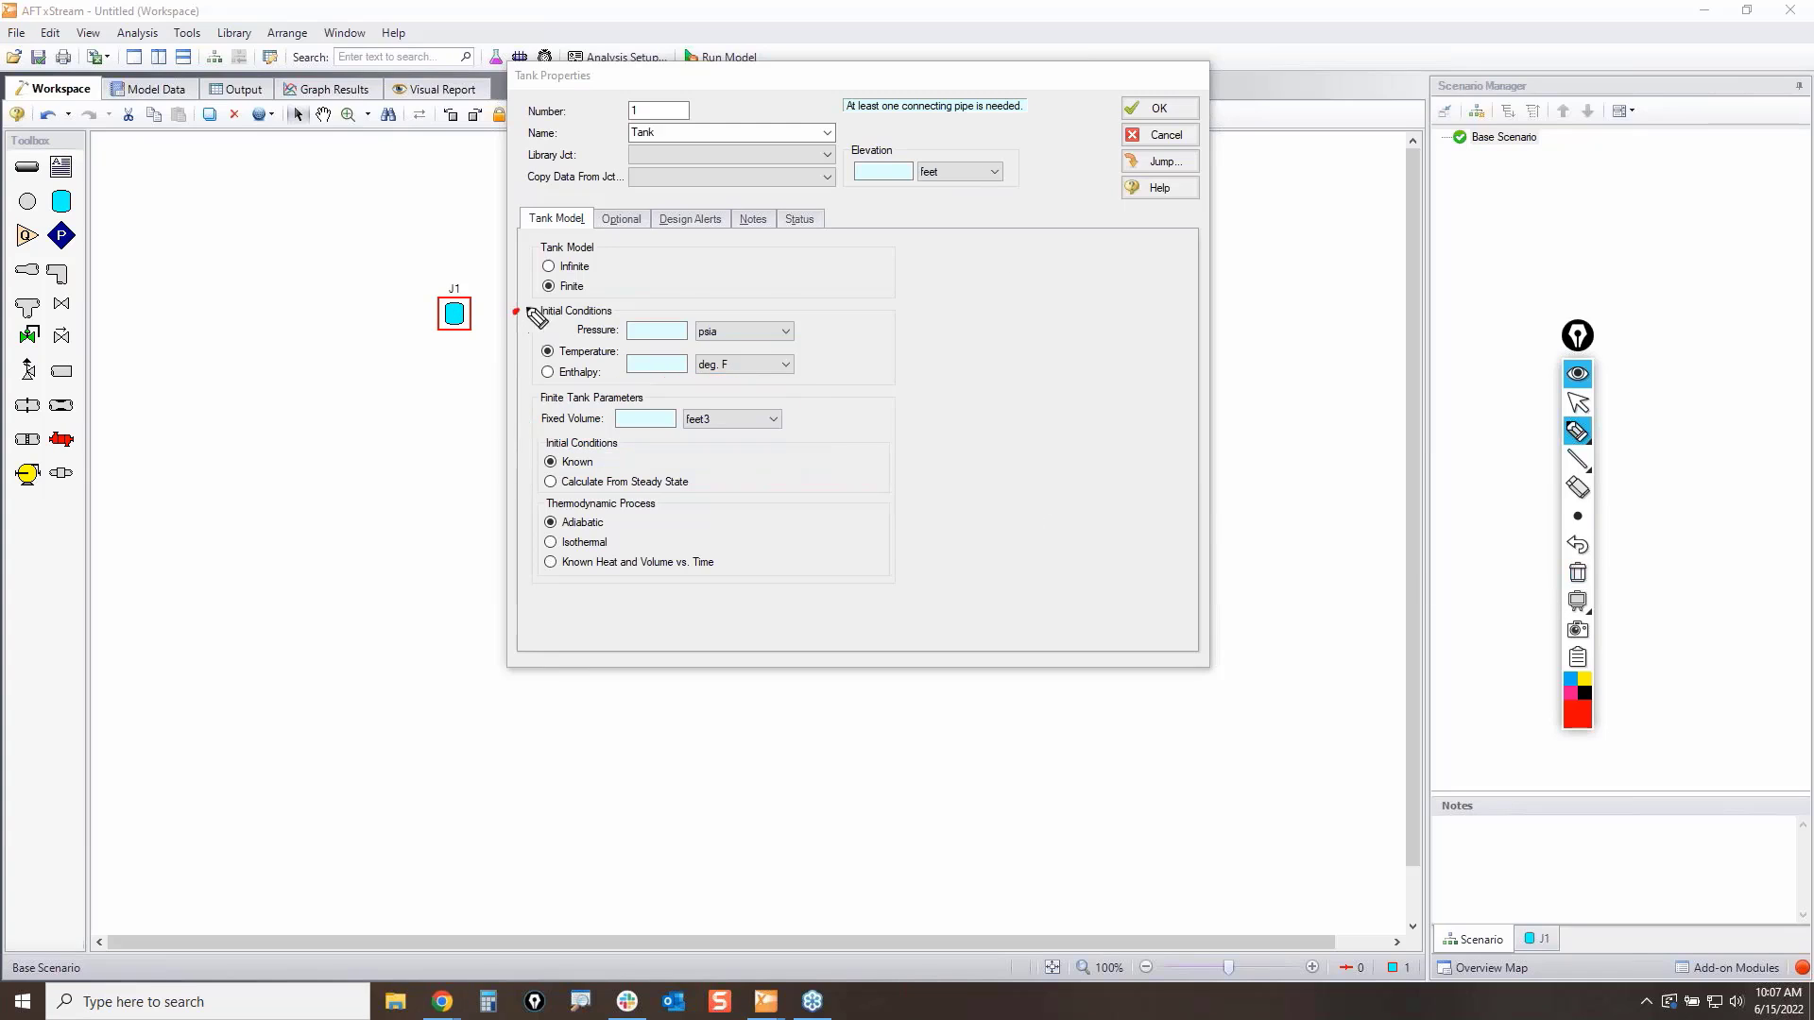
Step: Circle the tank's initial pressure and temperature conditions, clear the annotation and discard the tank property changes
mouse_move(518, 310)
left_mouse_down()
mouse_move(756, 408)
mouse_move(539, 331)
mouse_move(601, 305)
left_mouse_up()
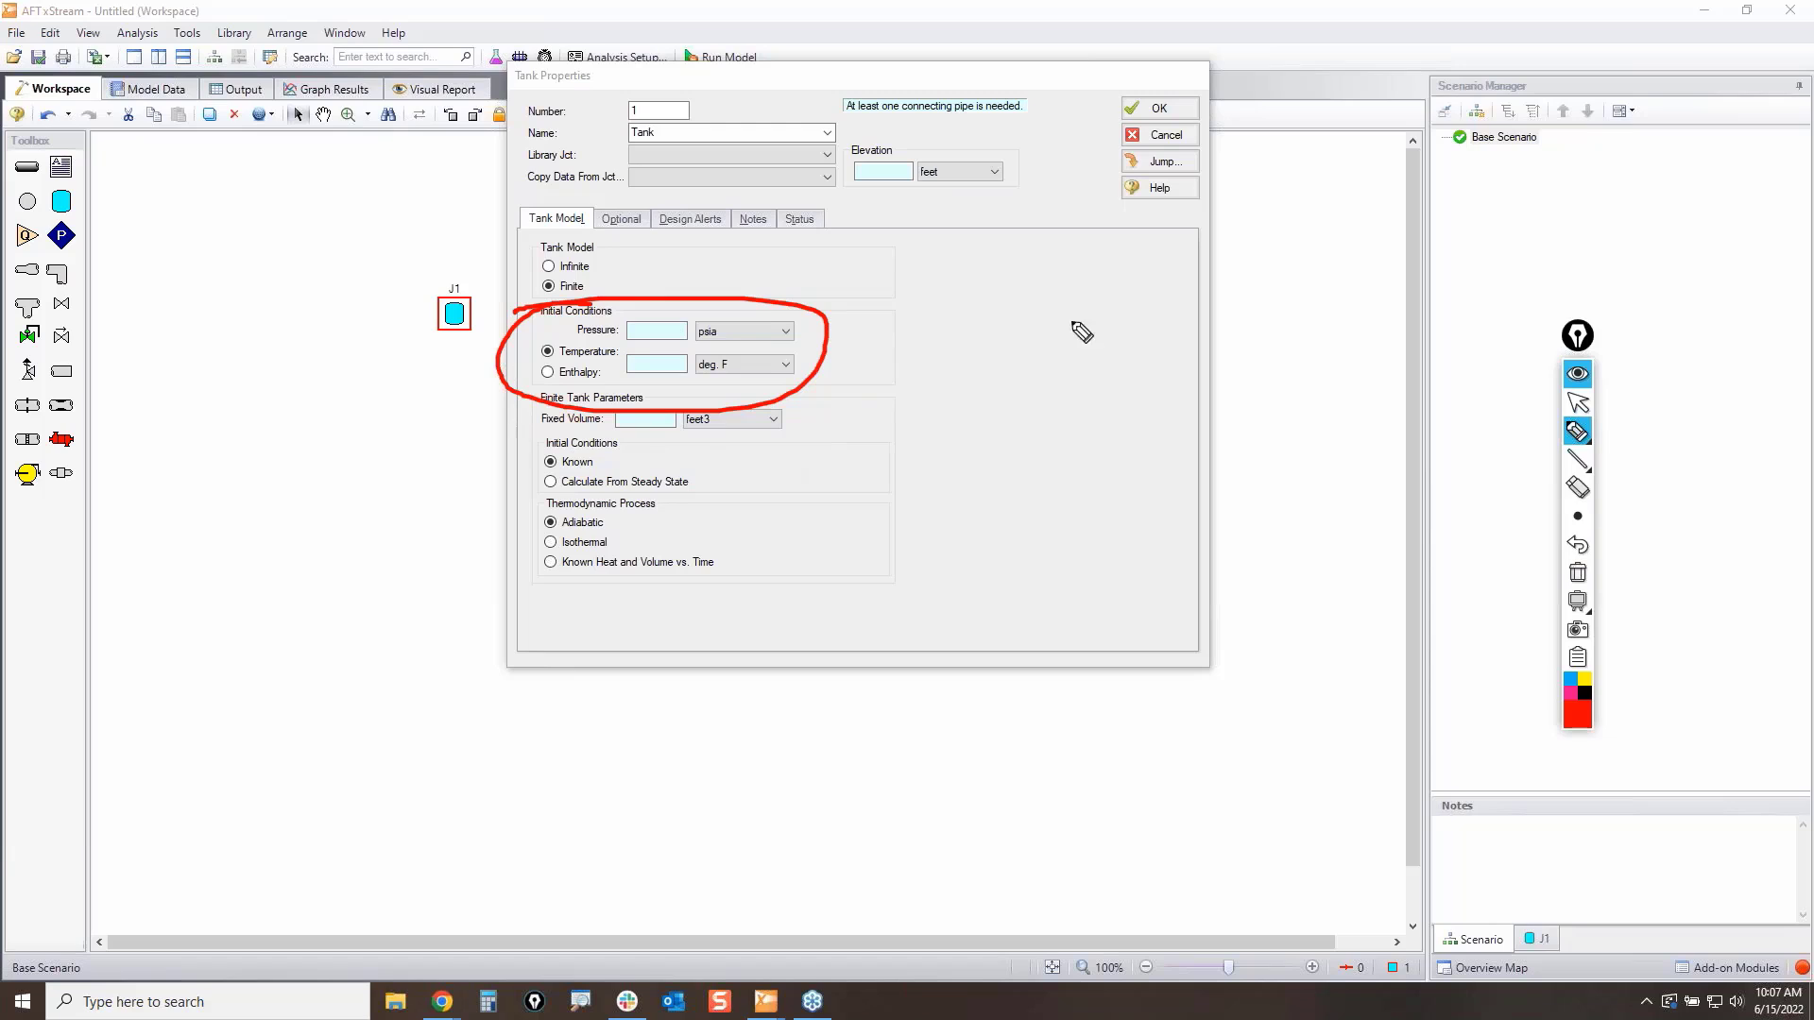
left_click(1580, 584)
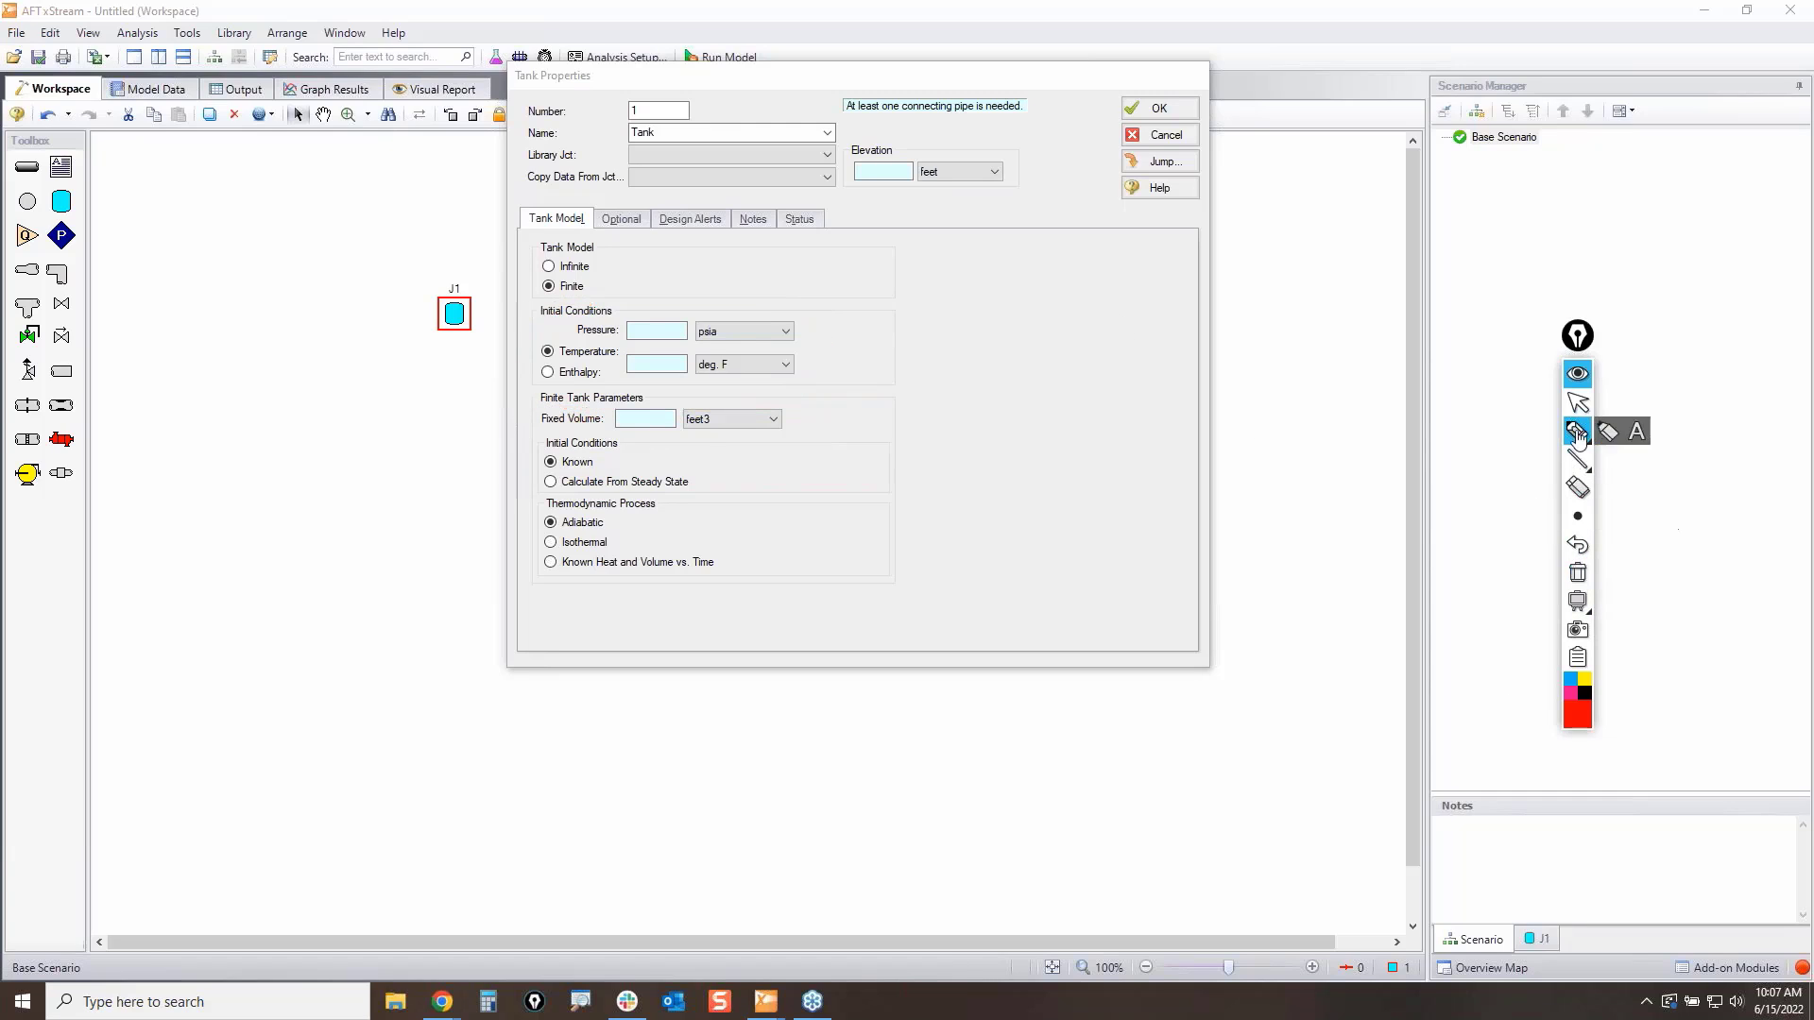
left_click(1578, 403)
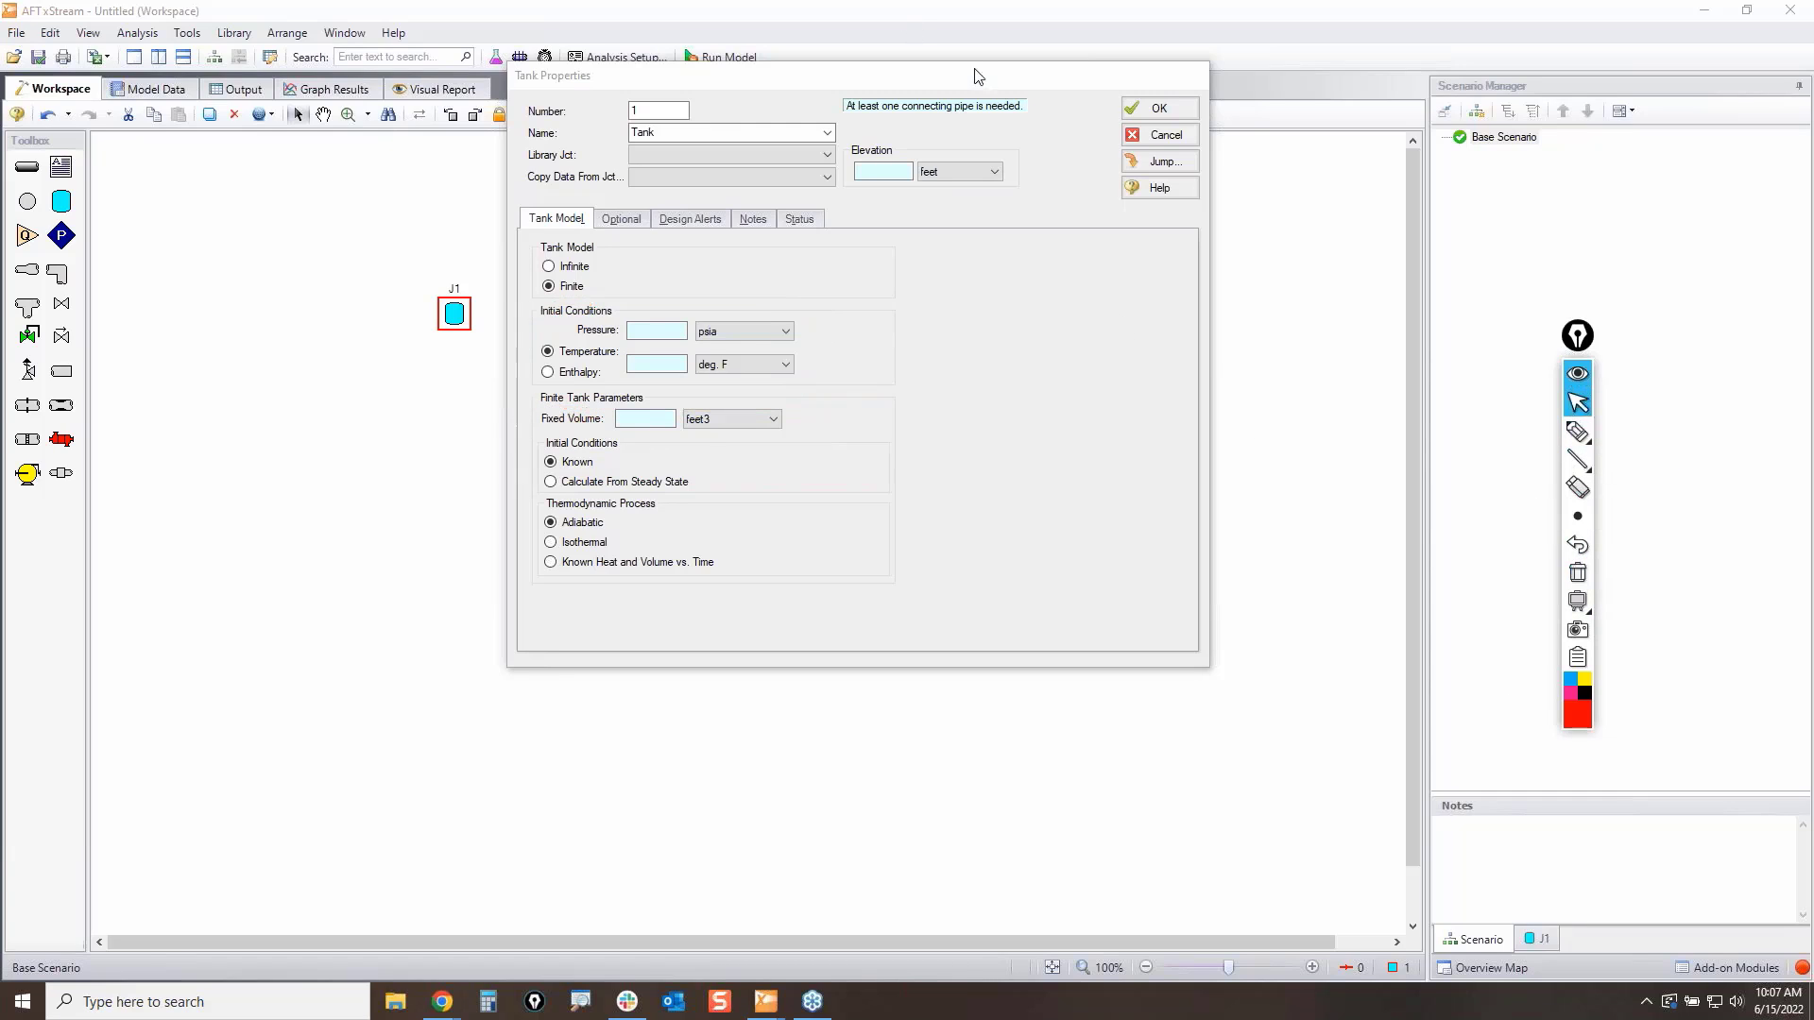
left_click(1171, 135)
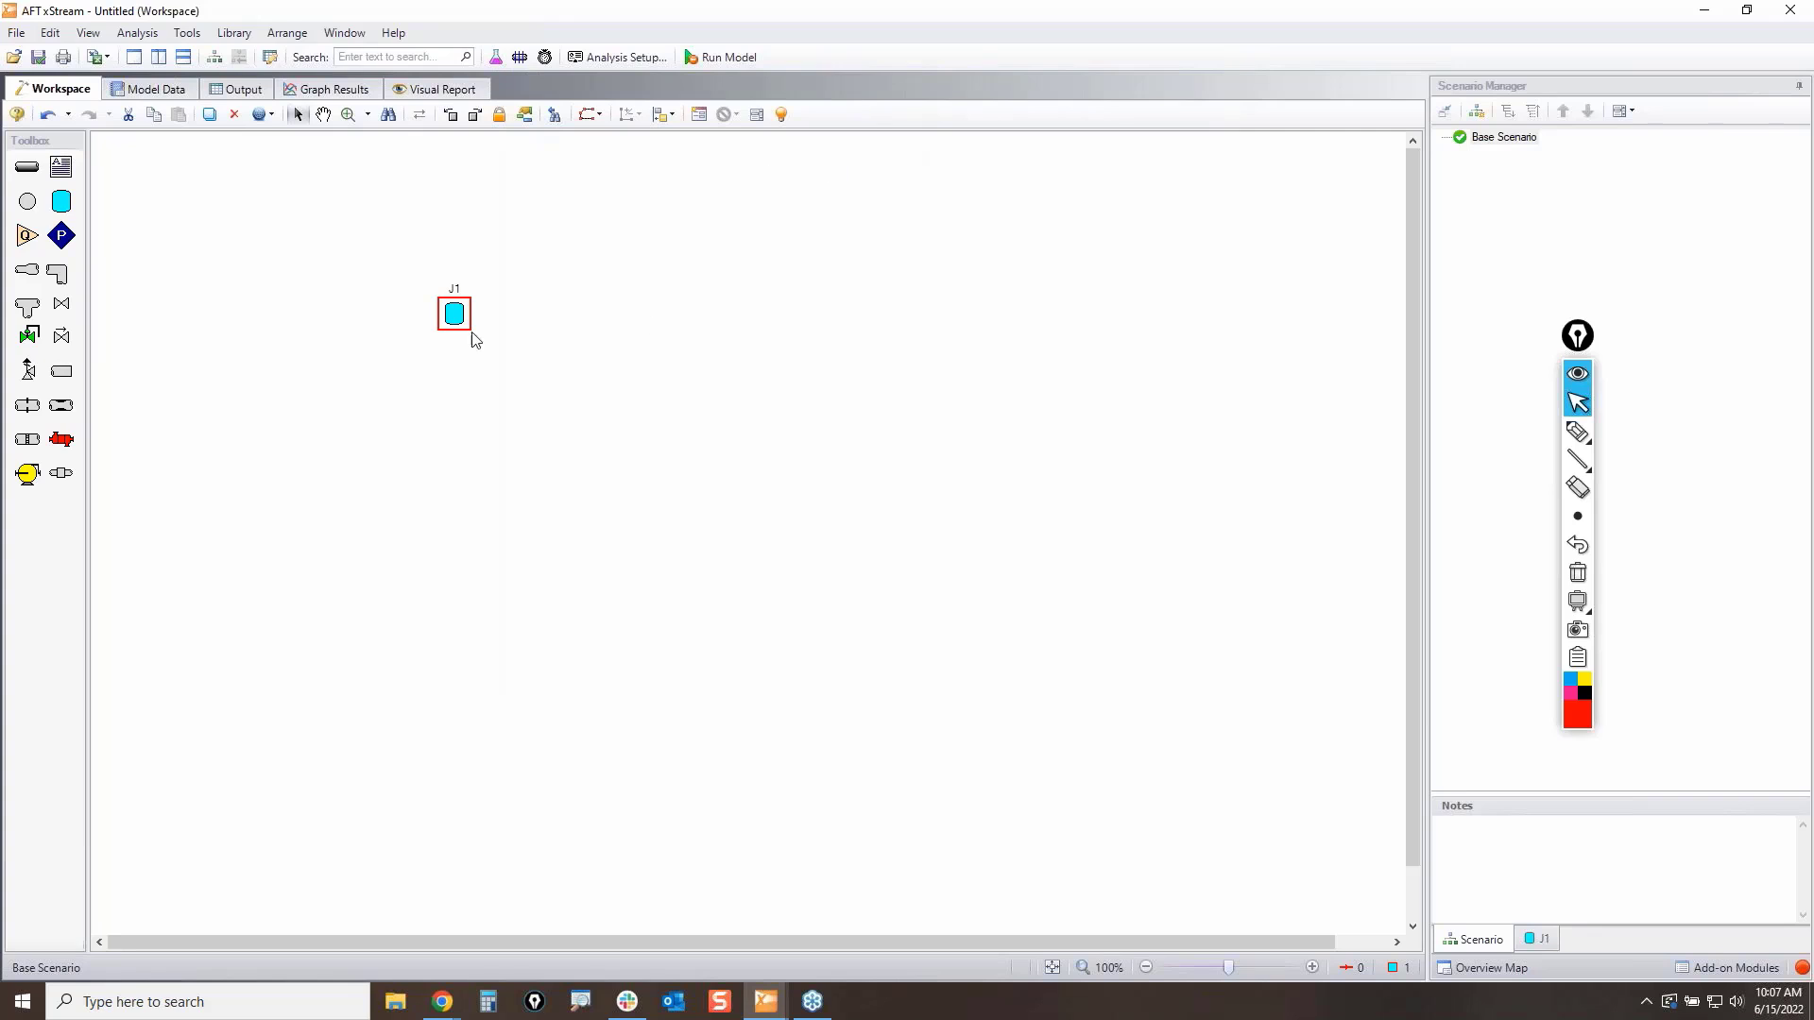
Step: Add Air from the AFT Standard library to the model in Analysis Setup and review the available equations of state
left_click(621, 57)
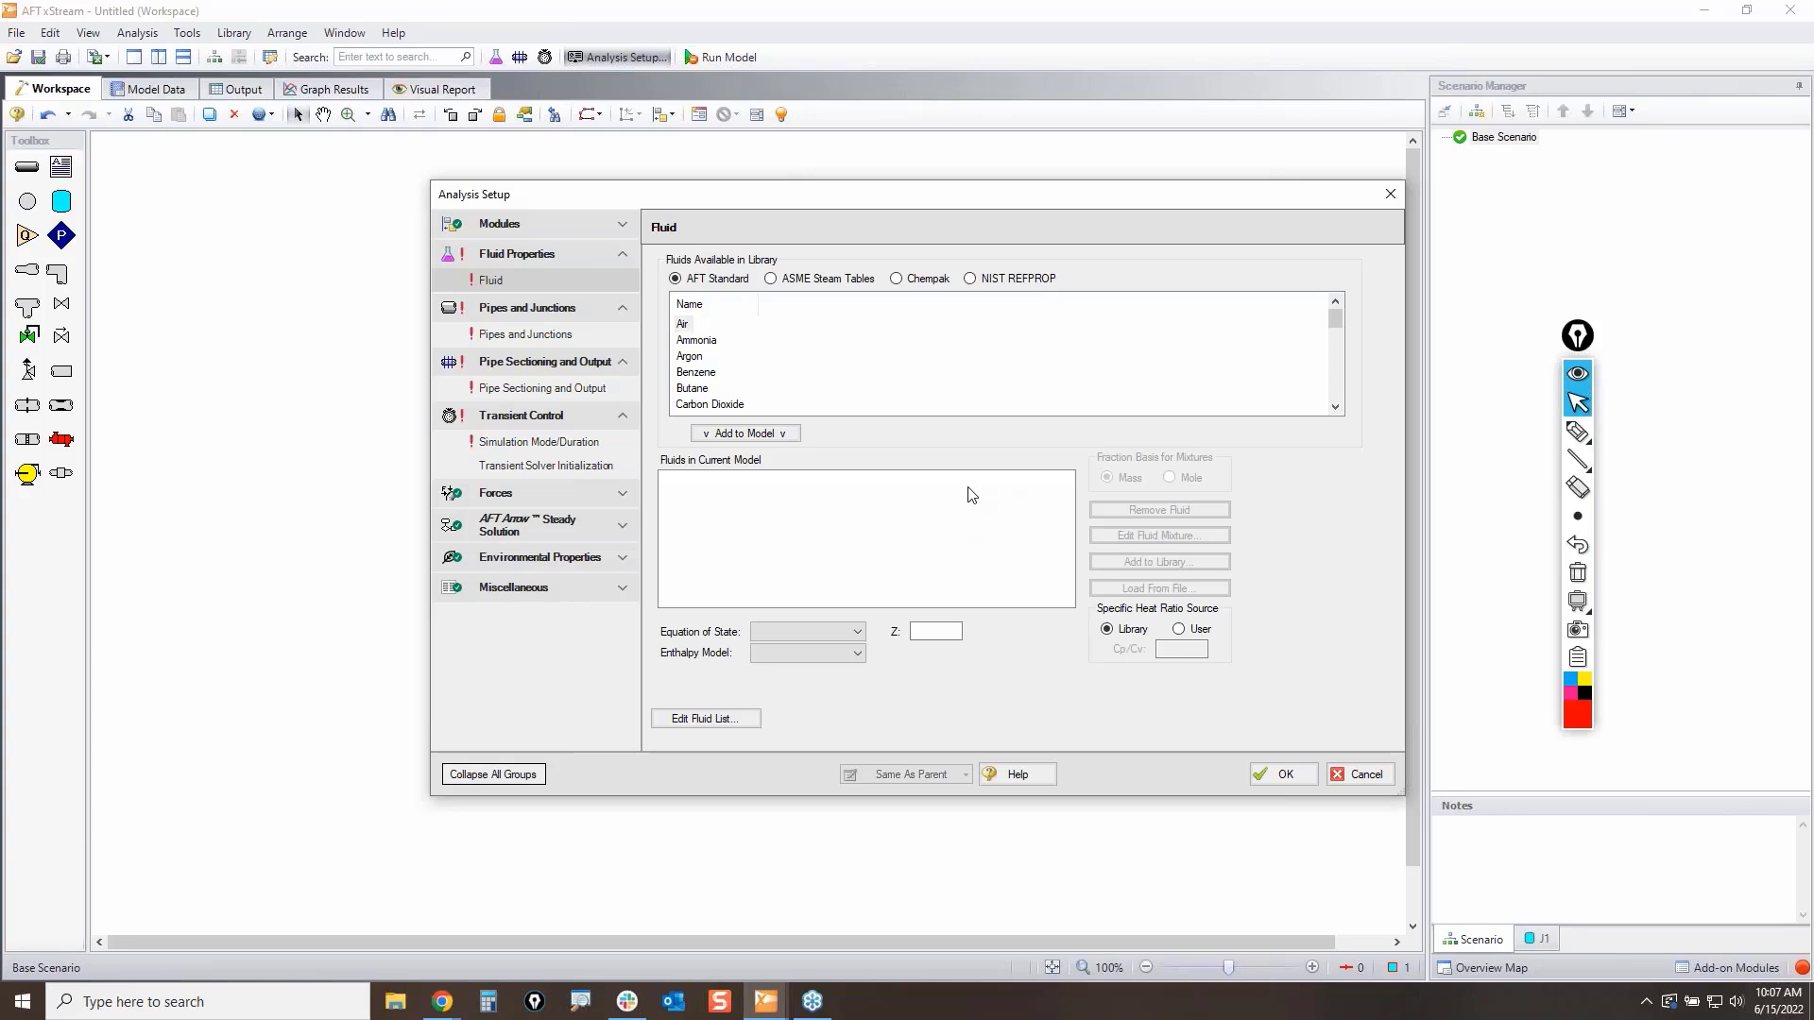
double_click(681, 325)
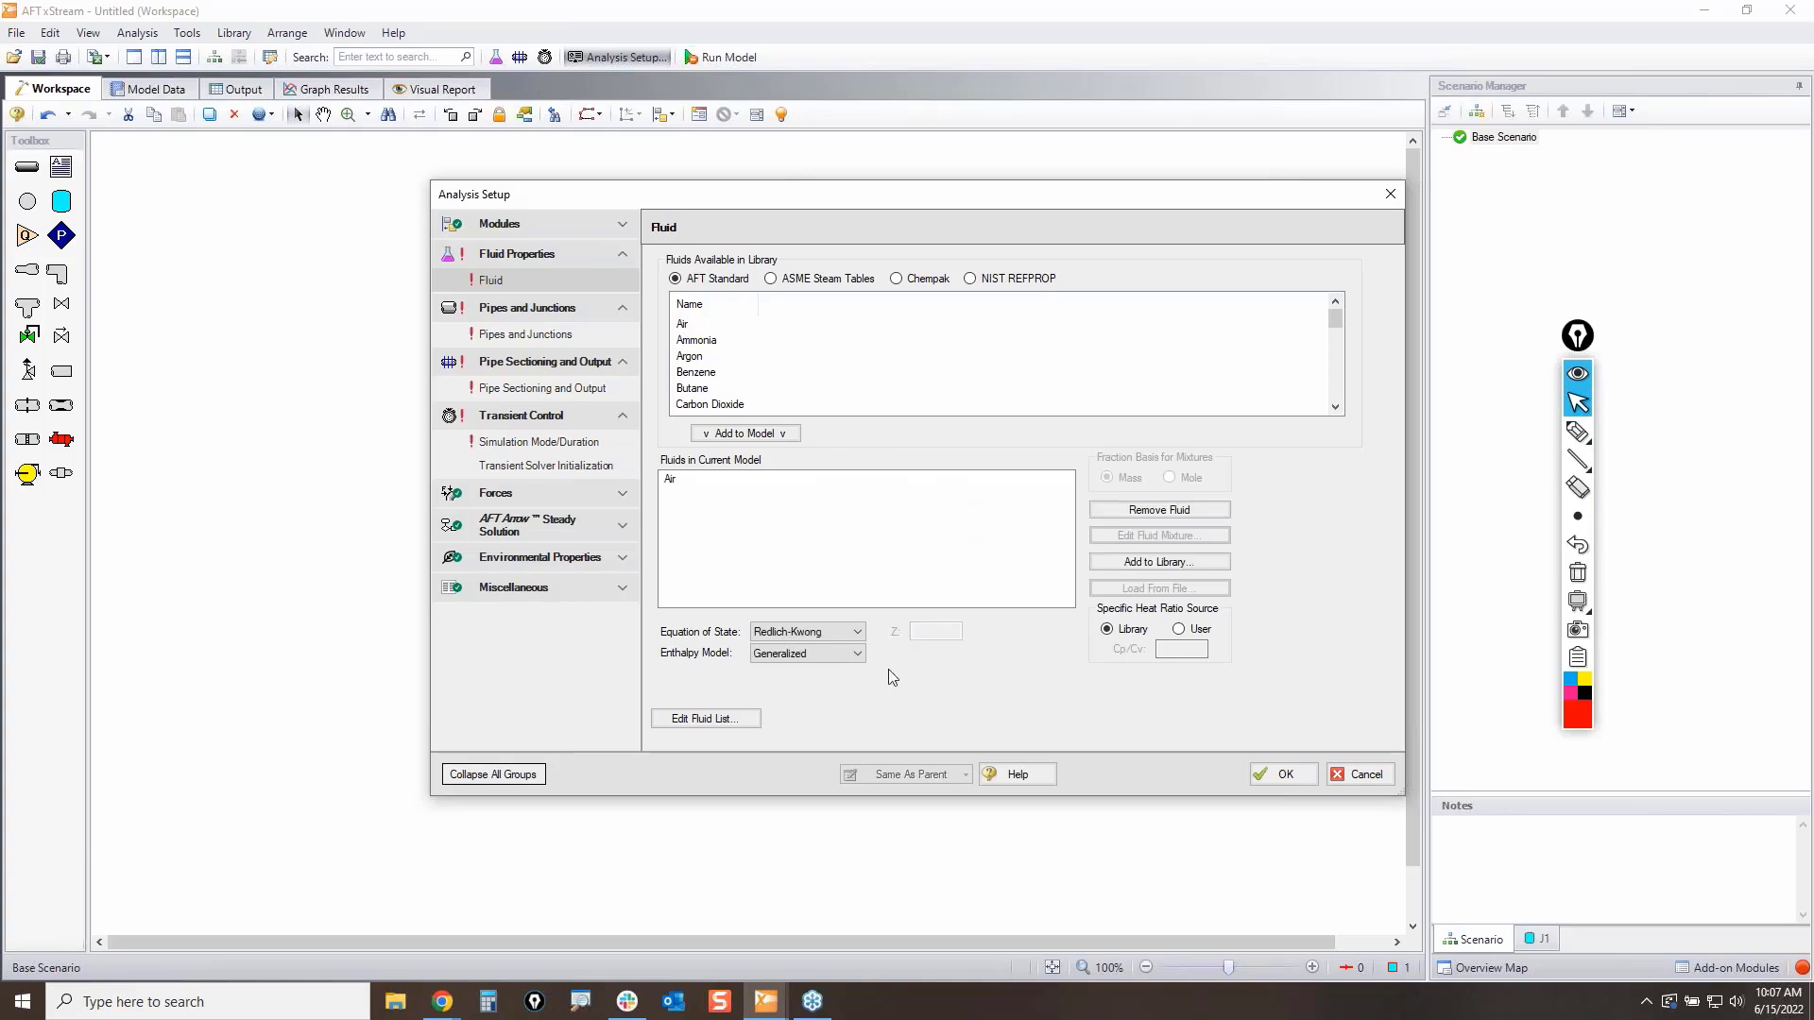
left_click(857, 632)
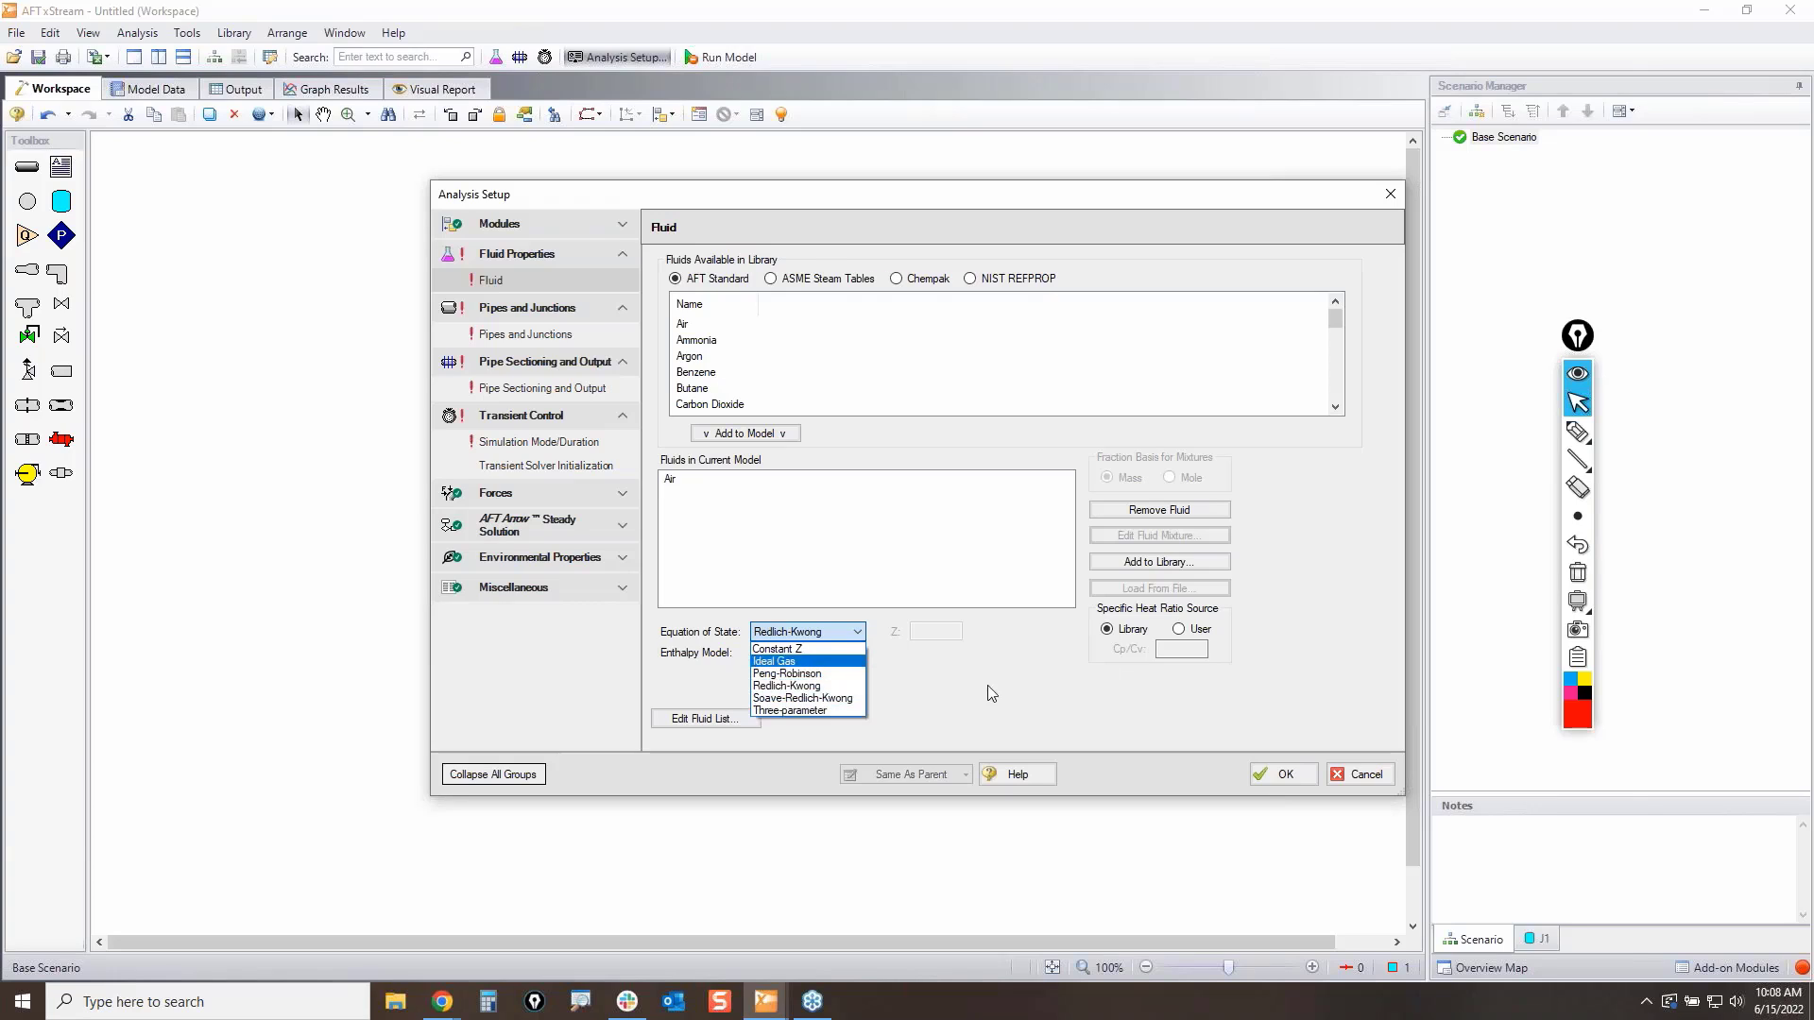
left_click(965, 711)
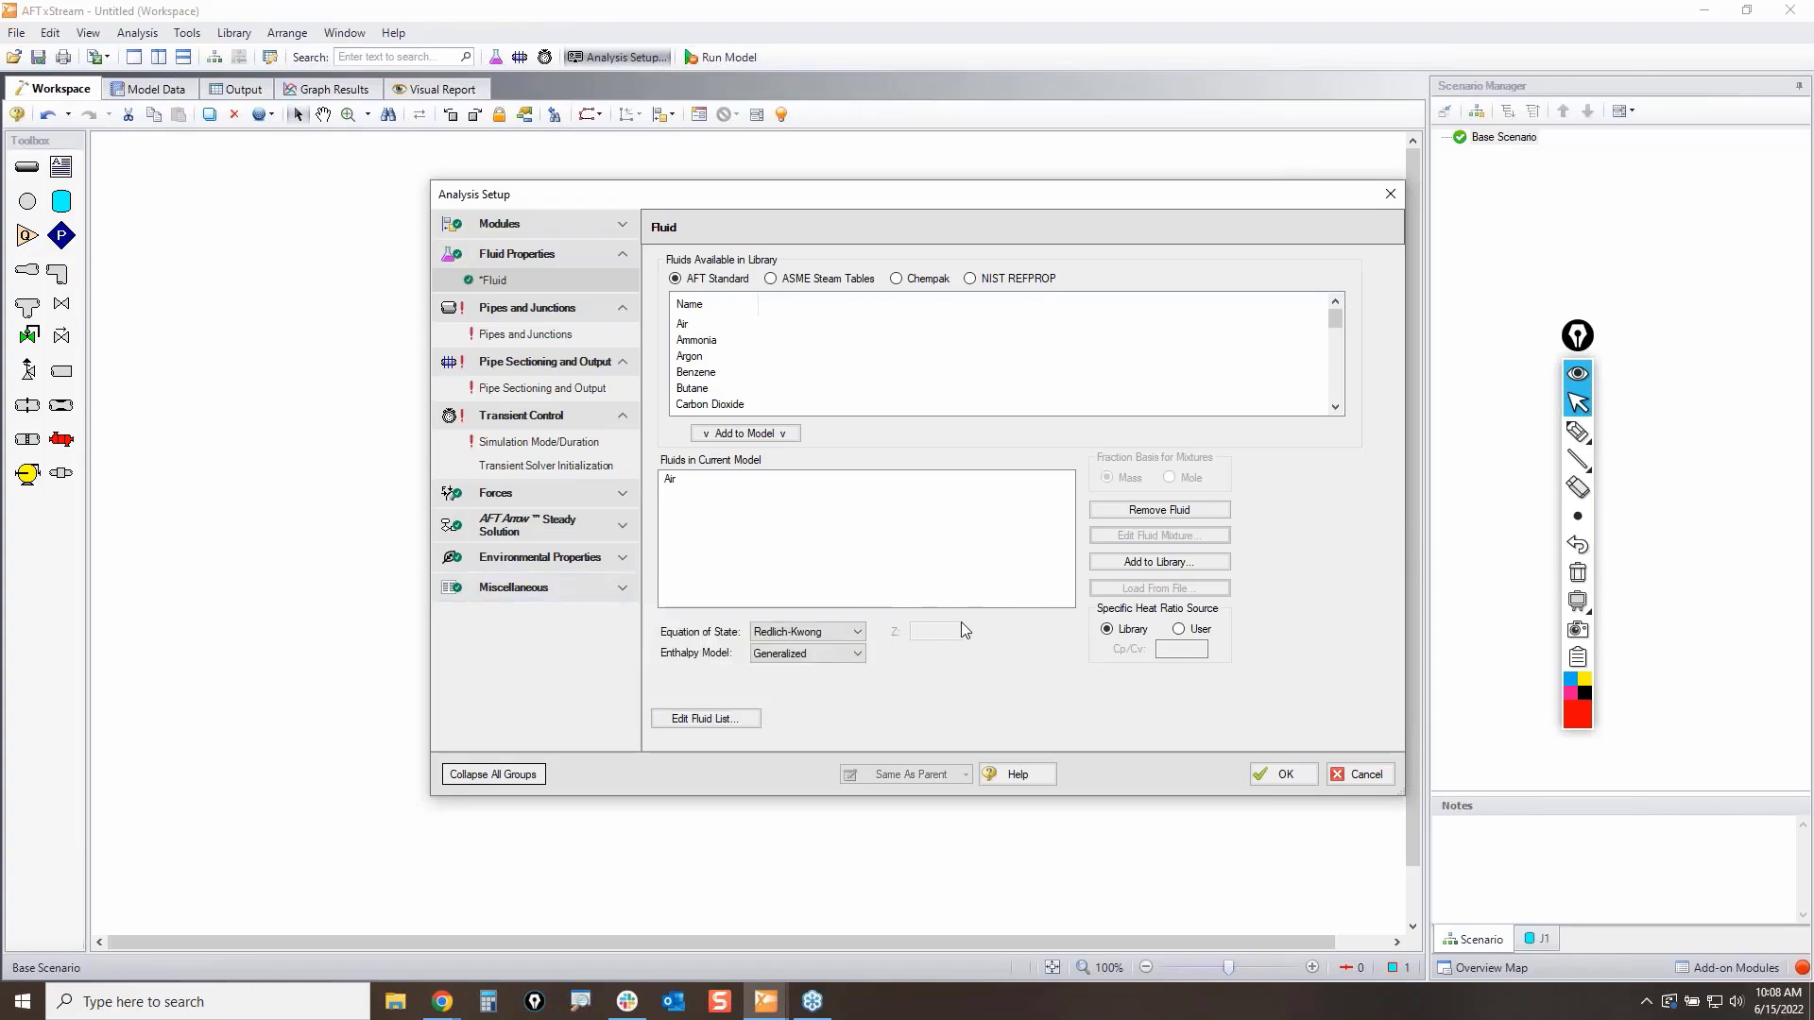
Step: Circle the AFT Standard fluid library option, clear the annotation and discard the Analysis Setup changes
left_click(1577, 432)
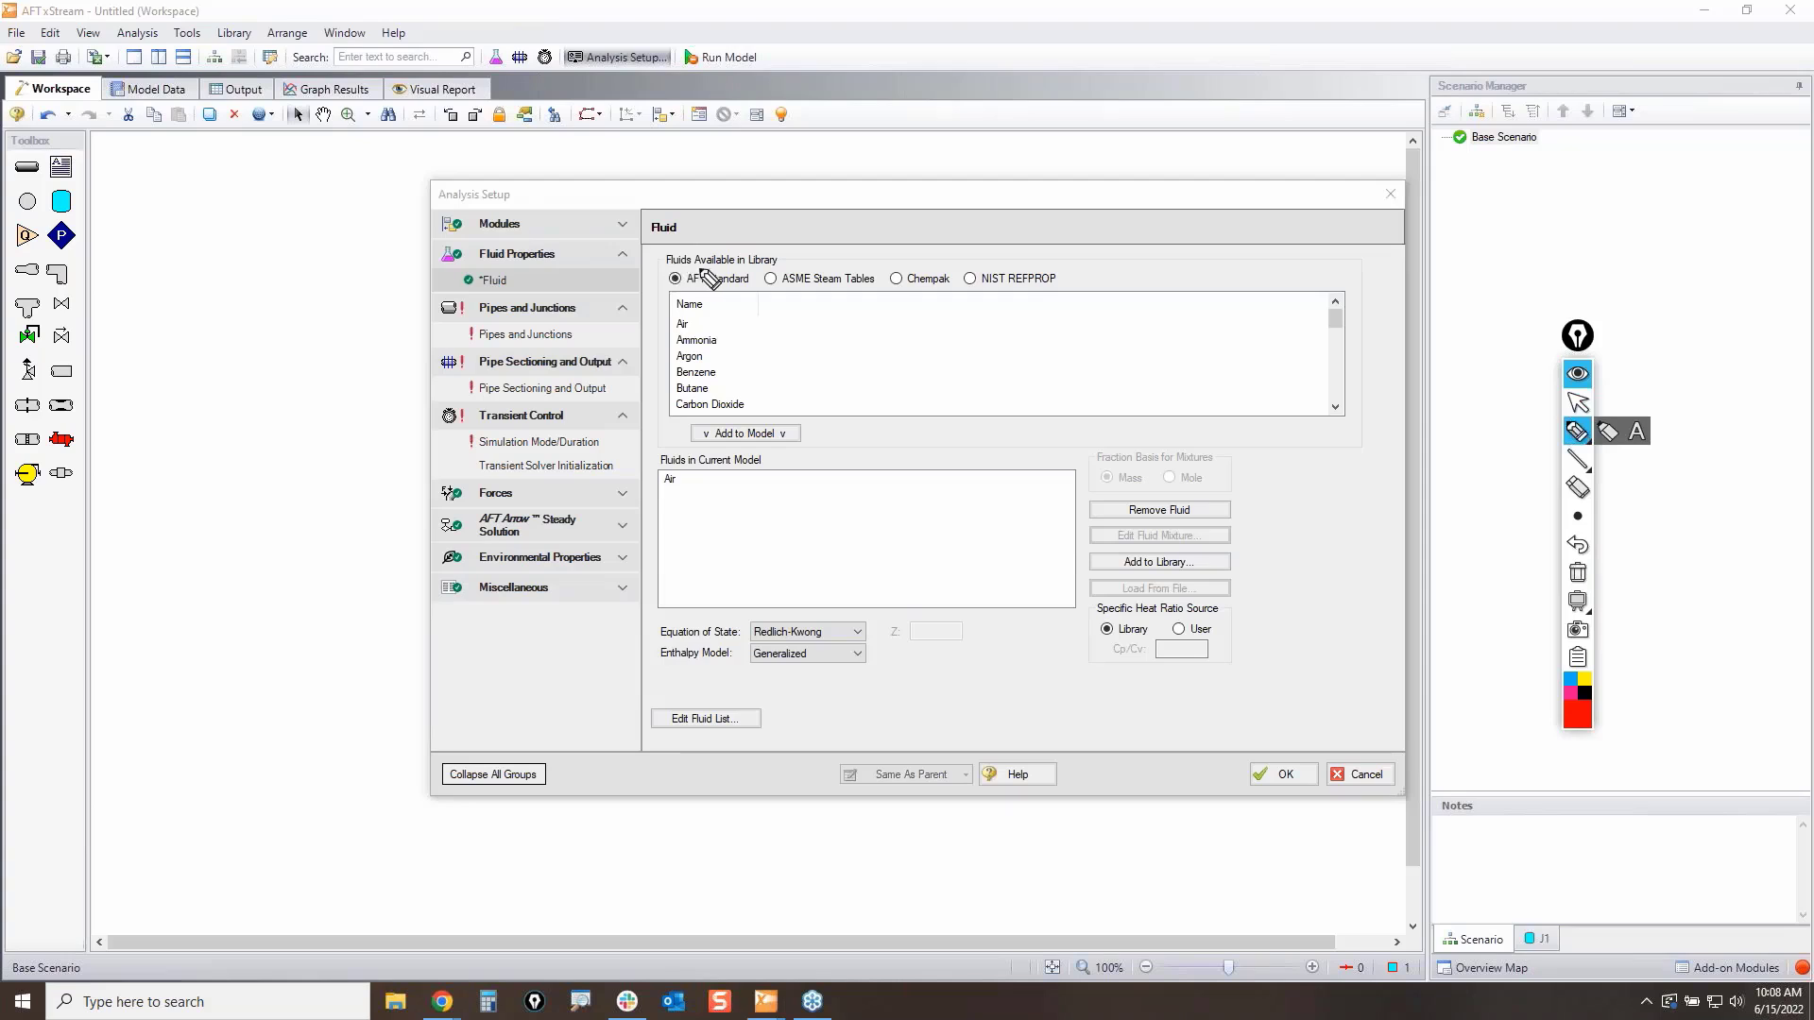
mouse_move(660, 268)
left_mouse_down()
mouse_move(753, 266)
mouse_move(709, 310)
mouse_move(652, 288)
mouse_move(732, 265)
mouse_move(733, 289)
left_mouse_up()
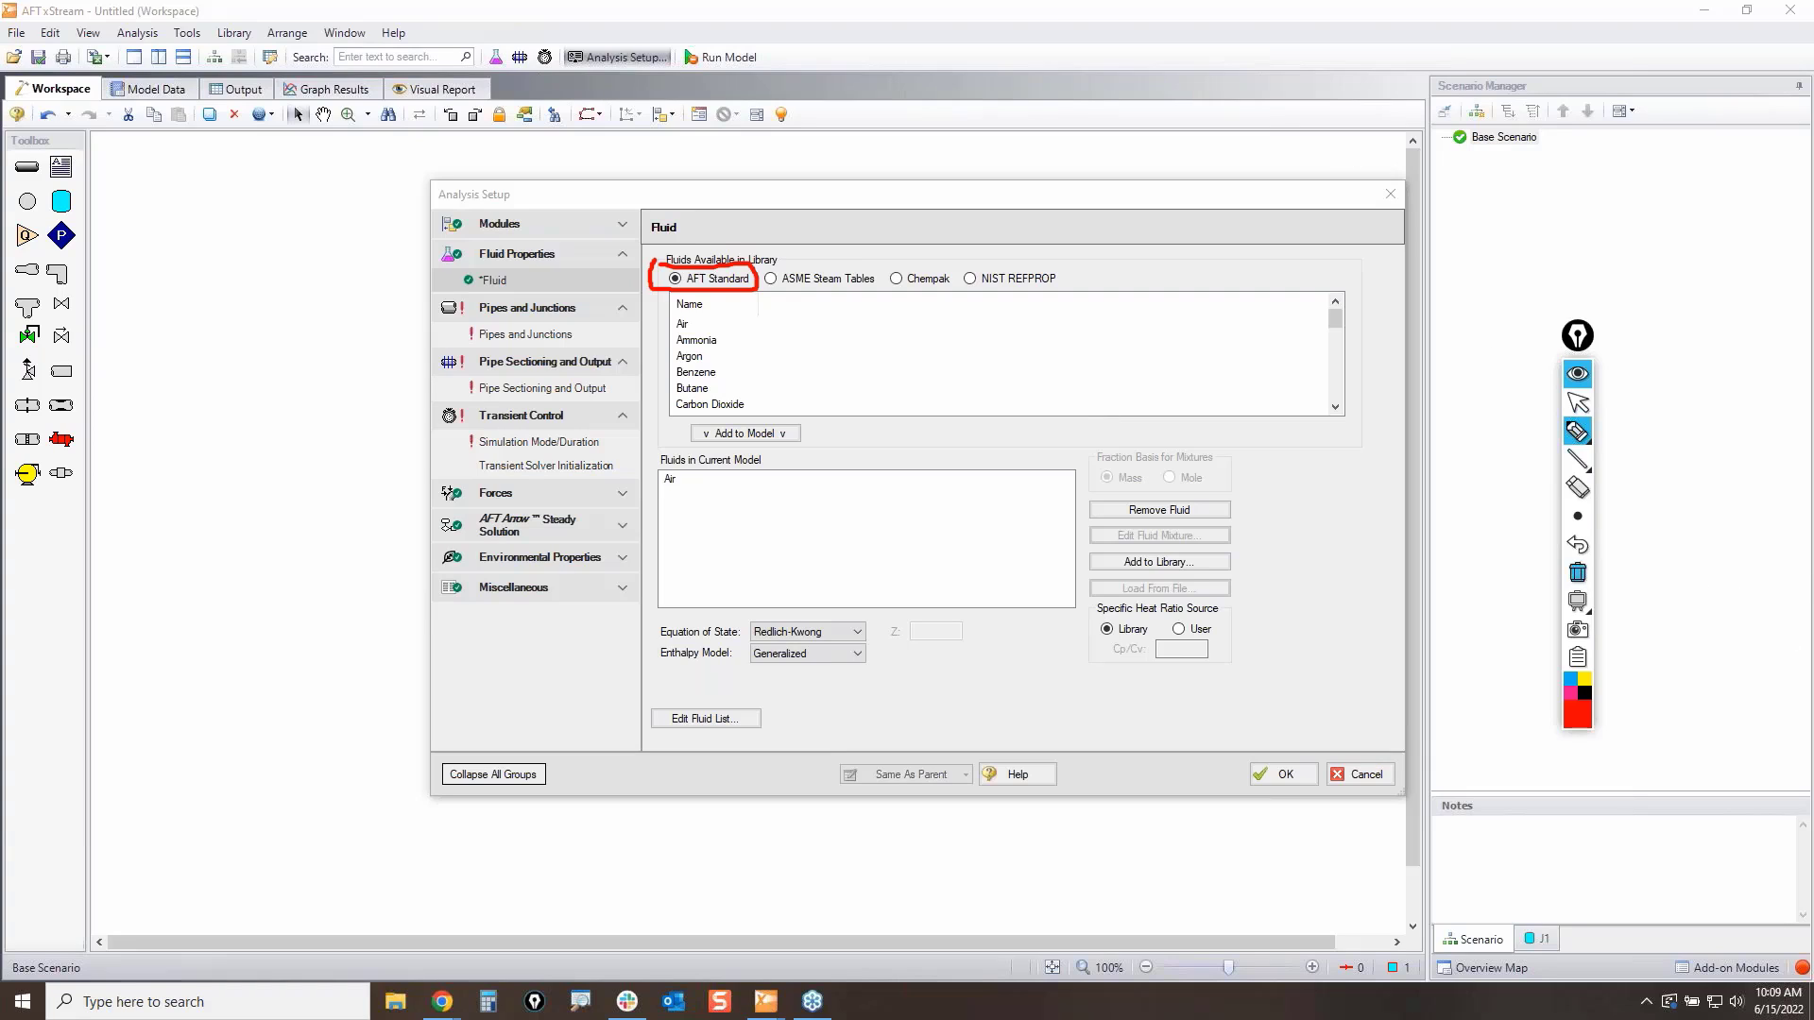
left_click(1578, 574)
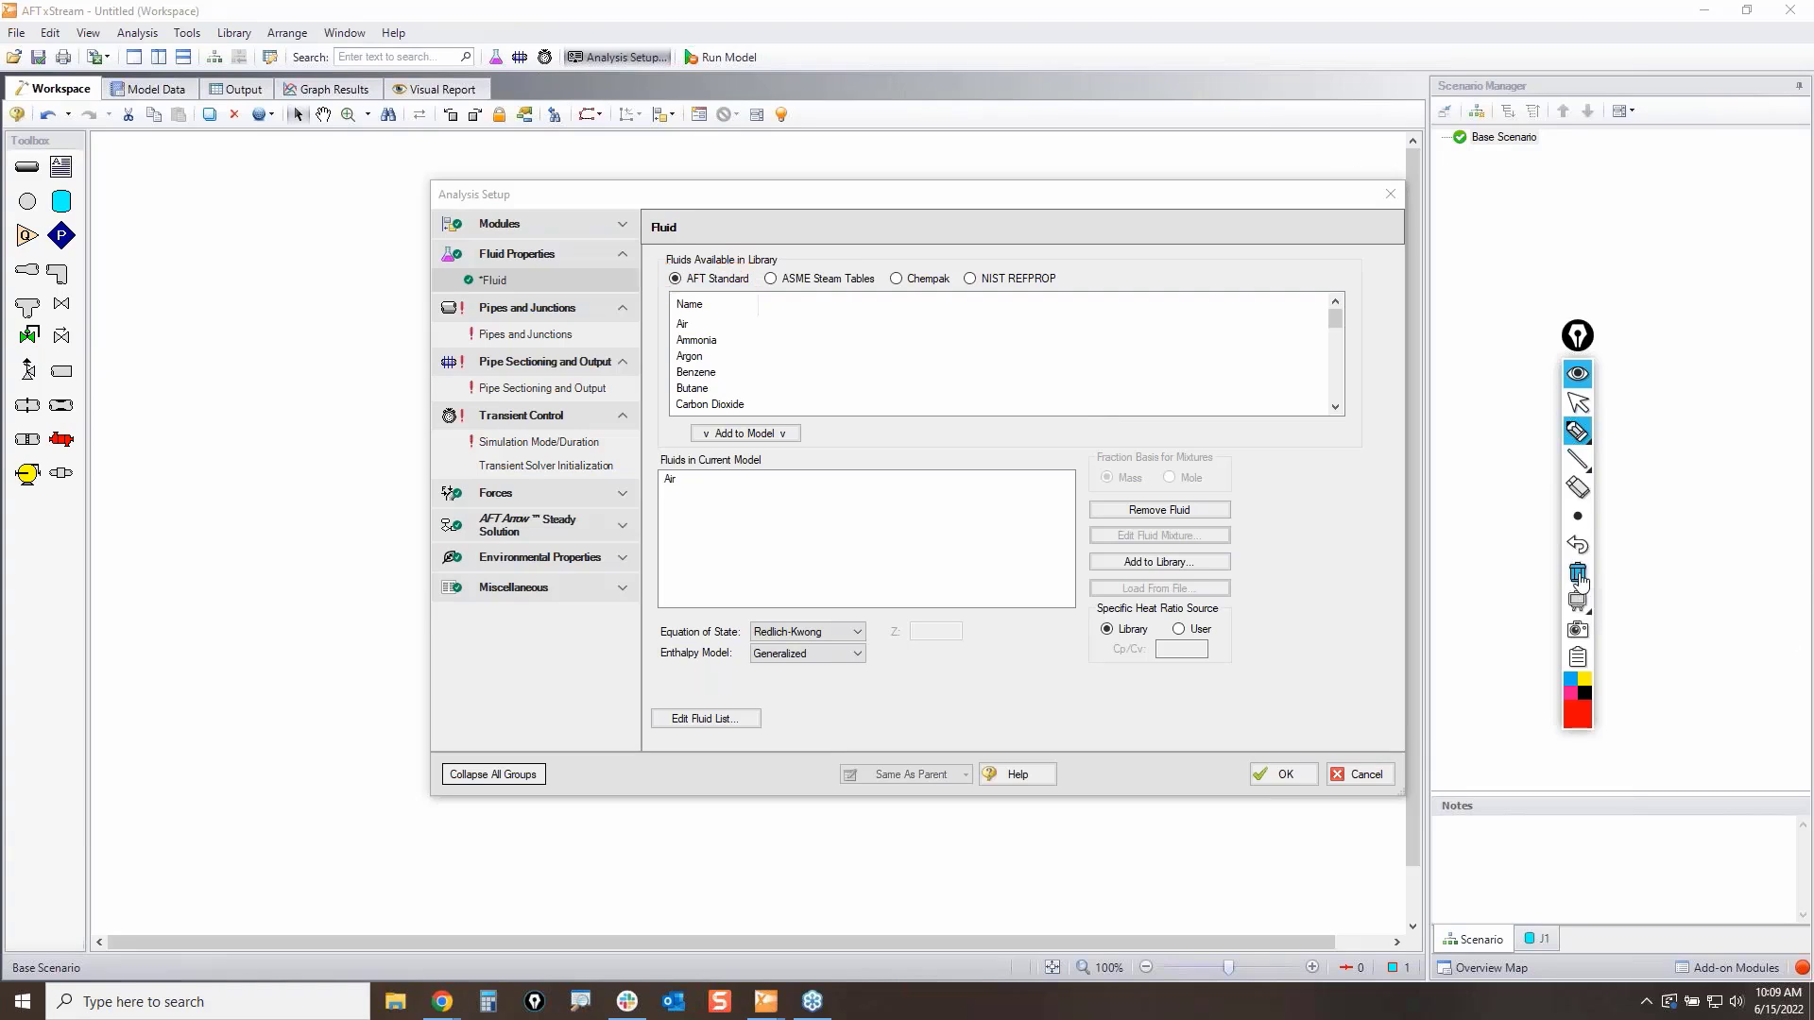
left_click(1578, 403)
left_click(1356, 777)
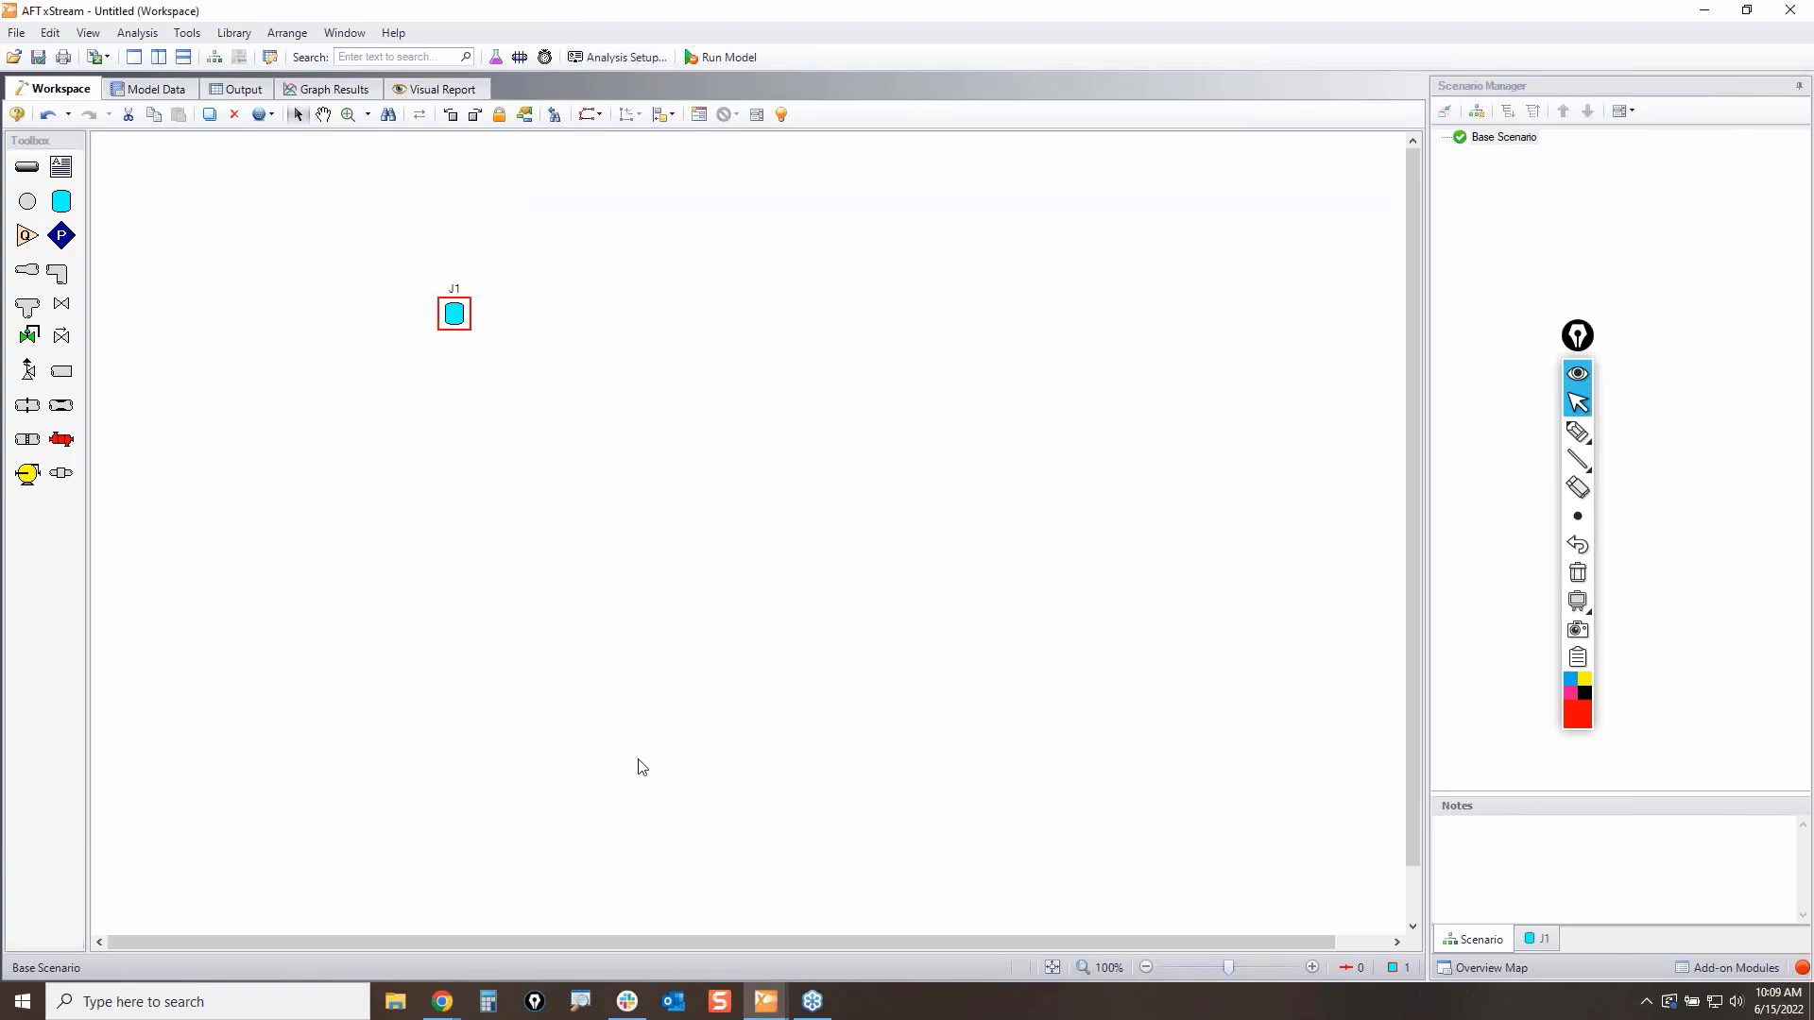
Step: Switch to the AFT Documentation Portal in Chrome and move the annotation toolbar off the AFT xStream 2 Help Site card
mouse_move(441, 999)
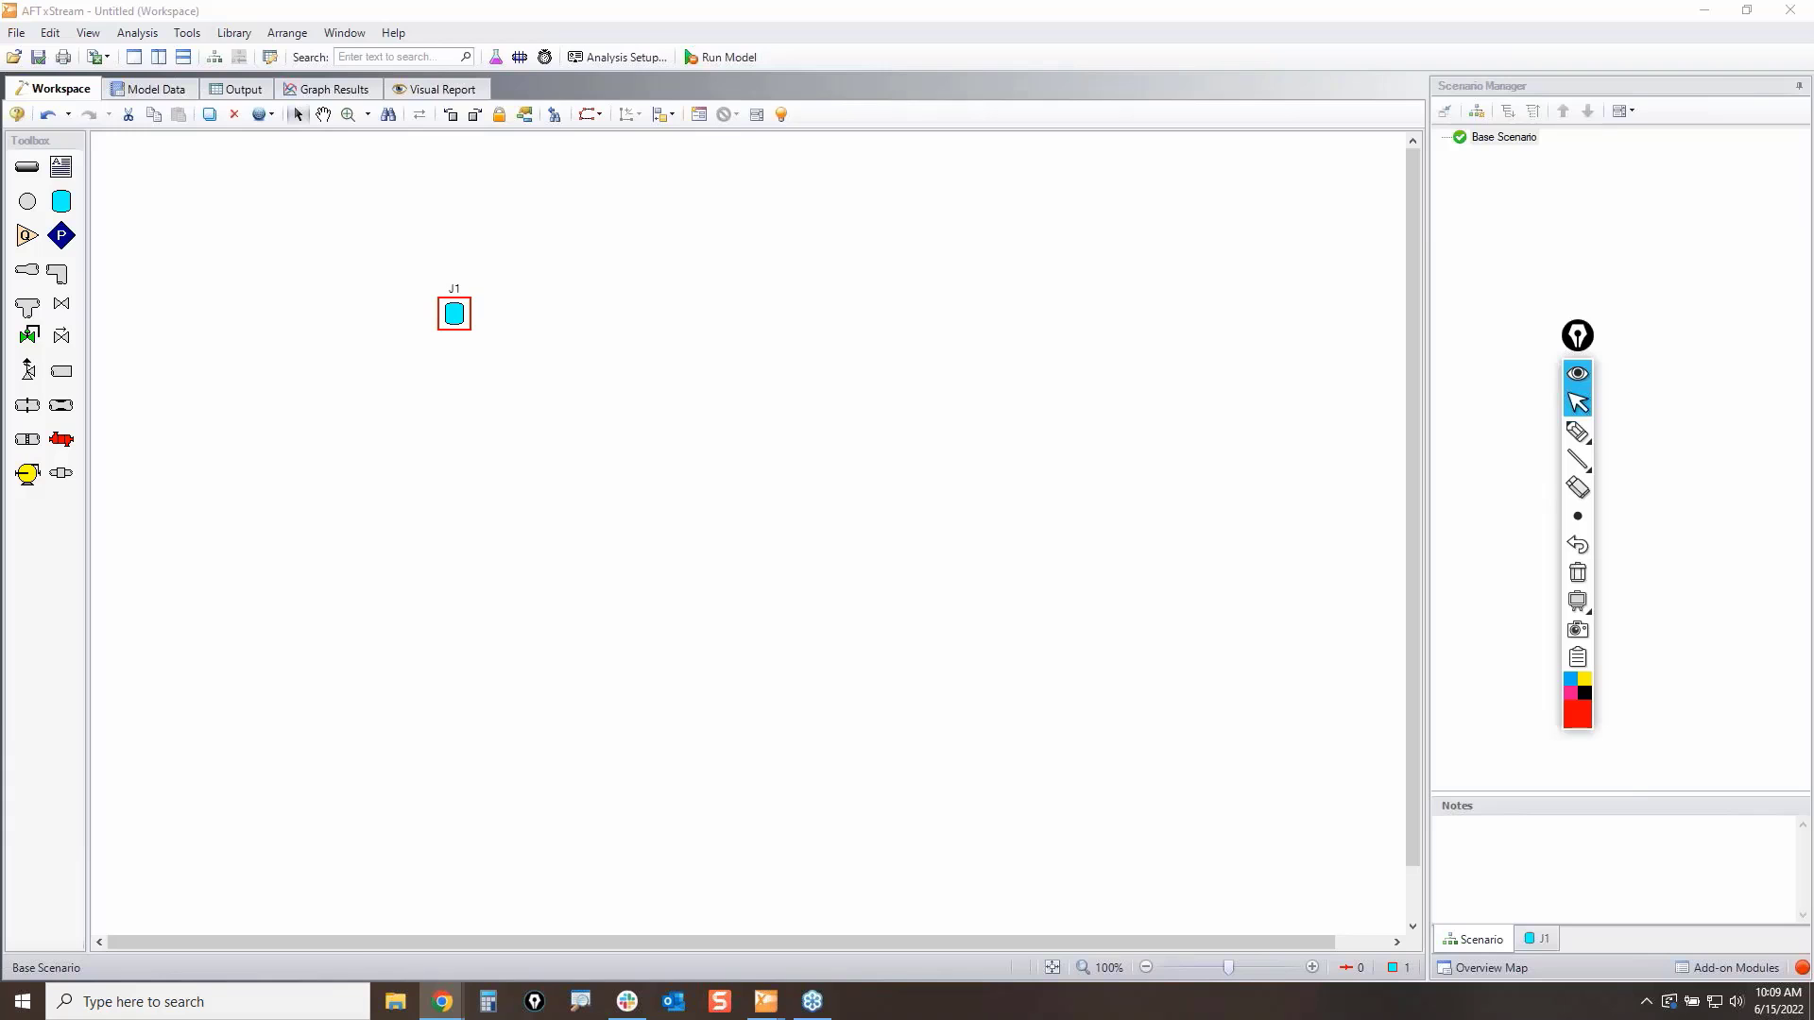
left_click_drag(1813, 189, 822, 1)
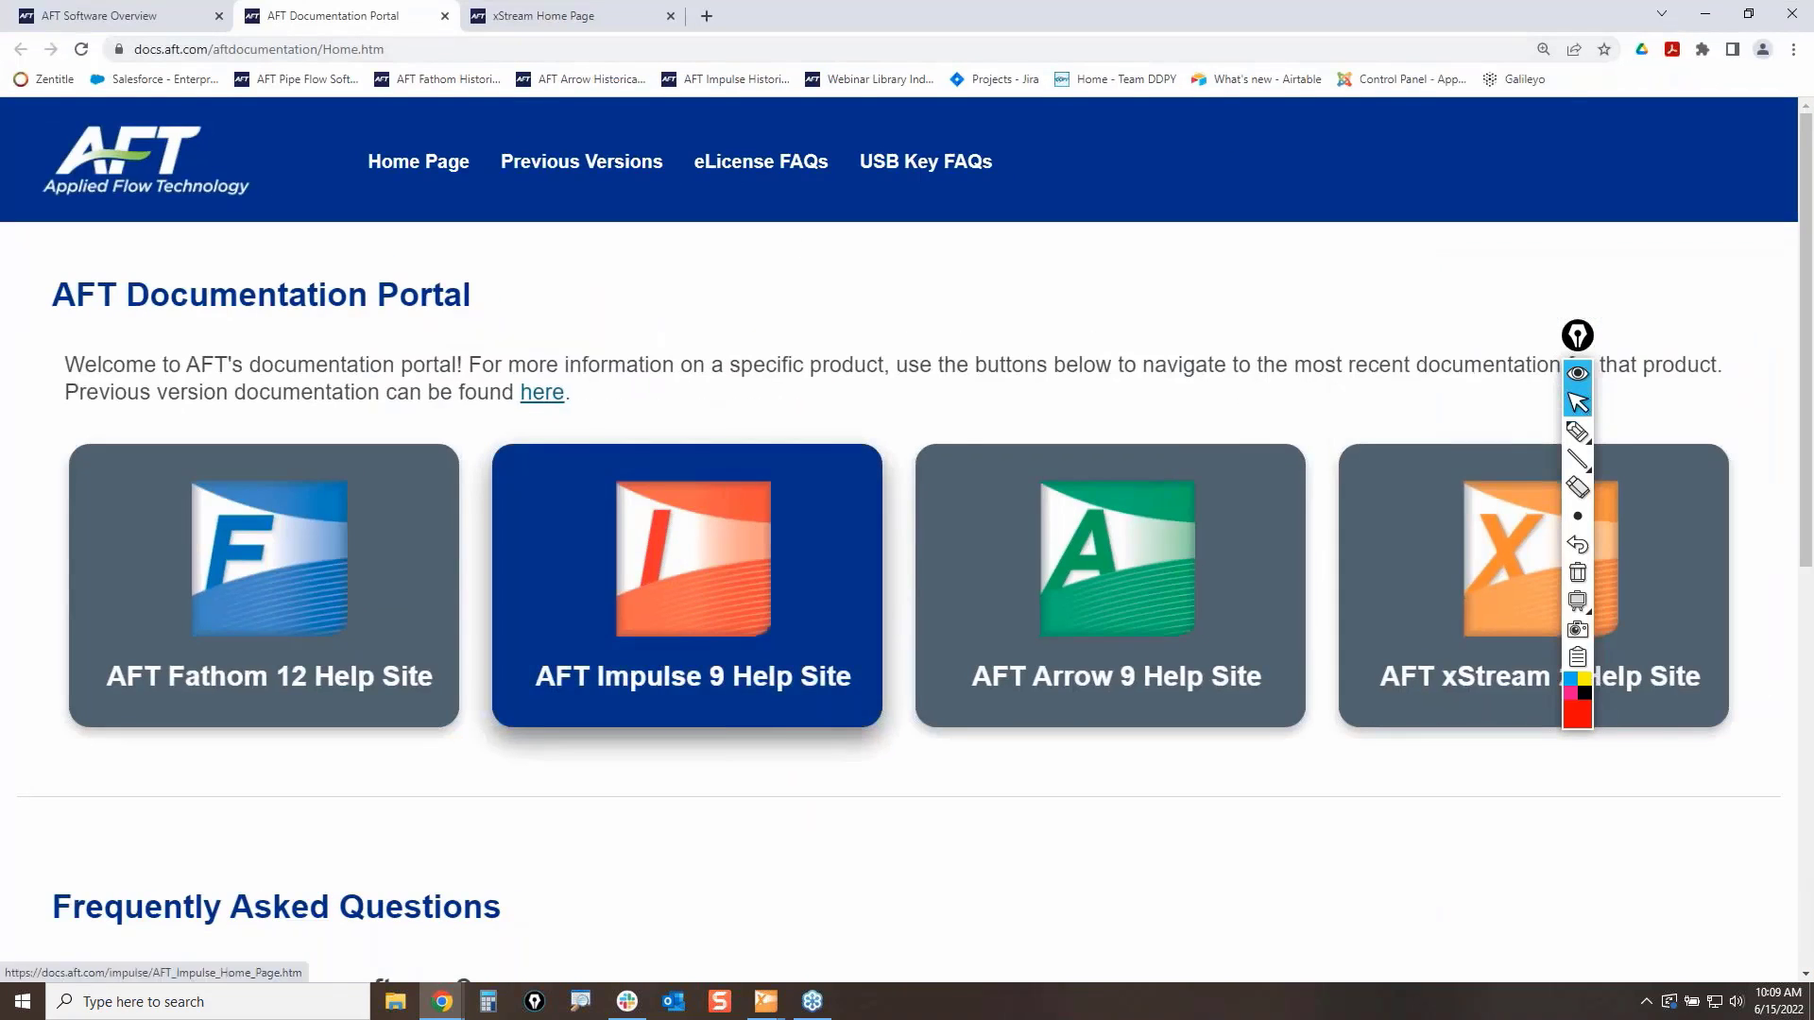
mouse_move(1569, 337)
left_mouse_down()
mouse_move(1246, 214)
mouse_move(1028, 238)
left_mouse_up()
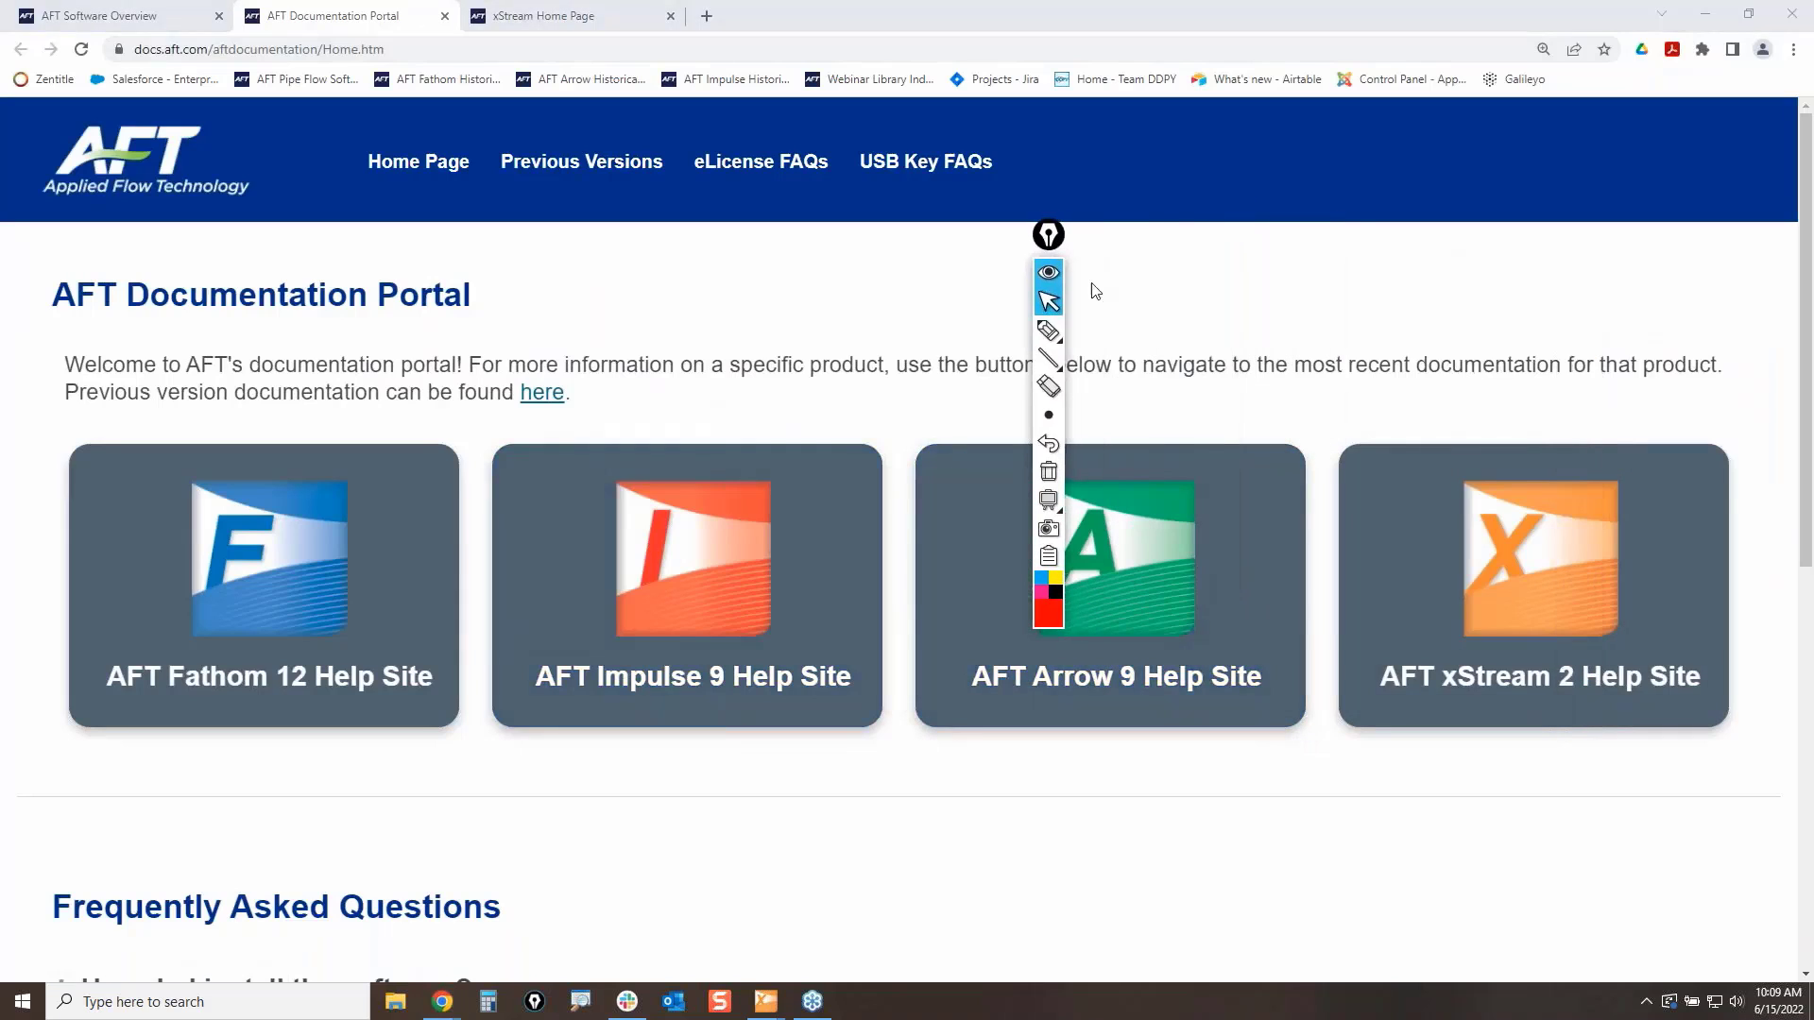
Step: Underline the AFT Fathom, Impulse, Arrow and xStream help site cards with the pen and clear the annotations
left_click(1048, 330)
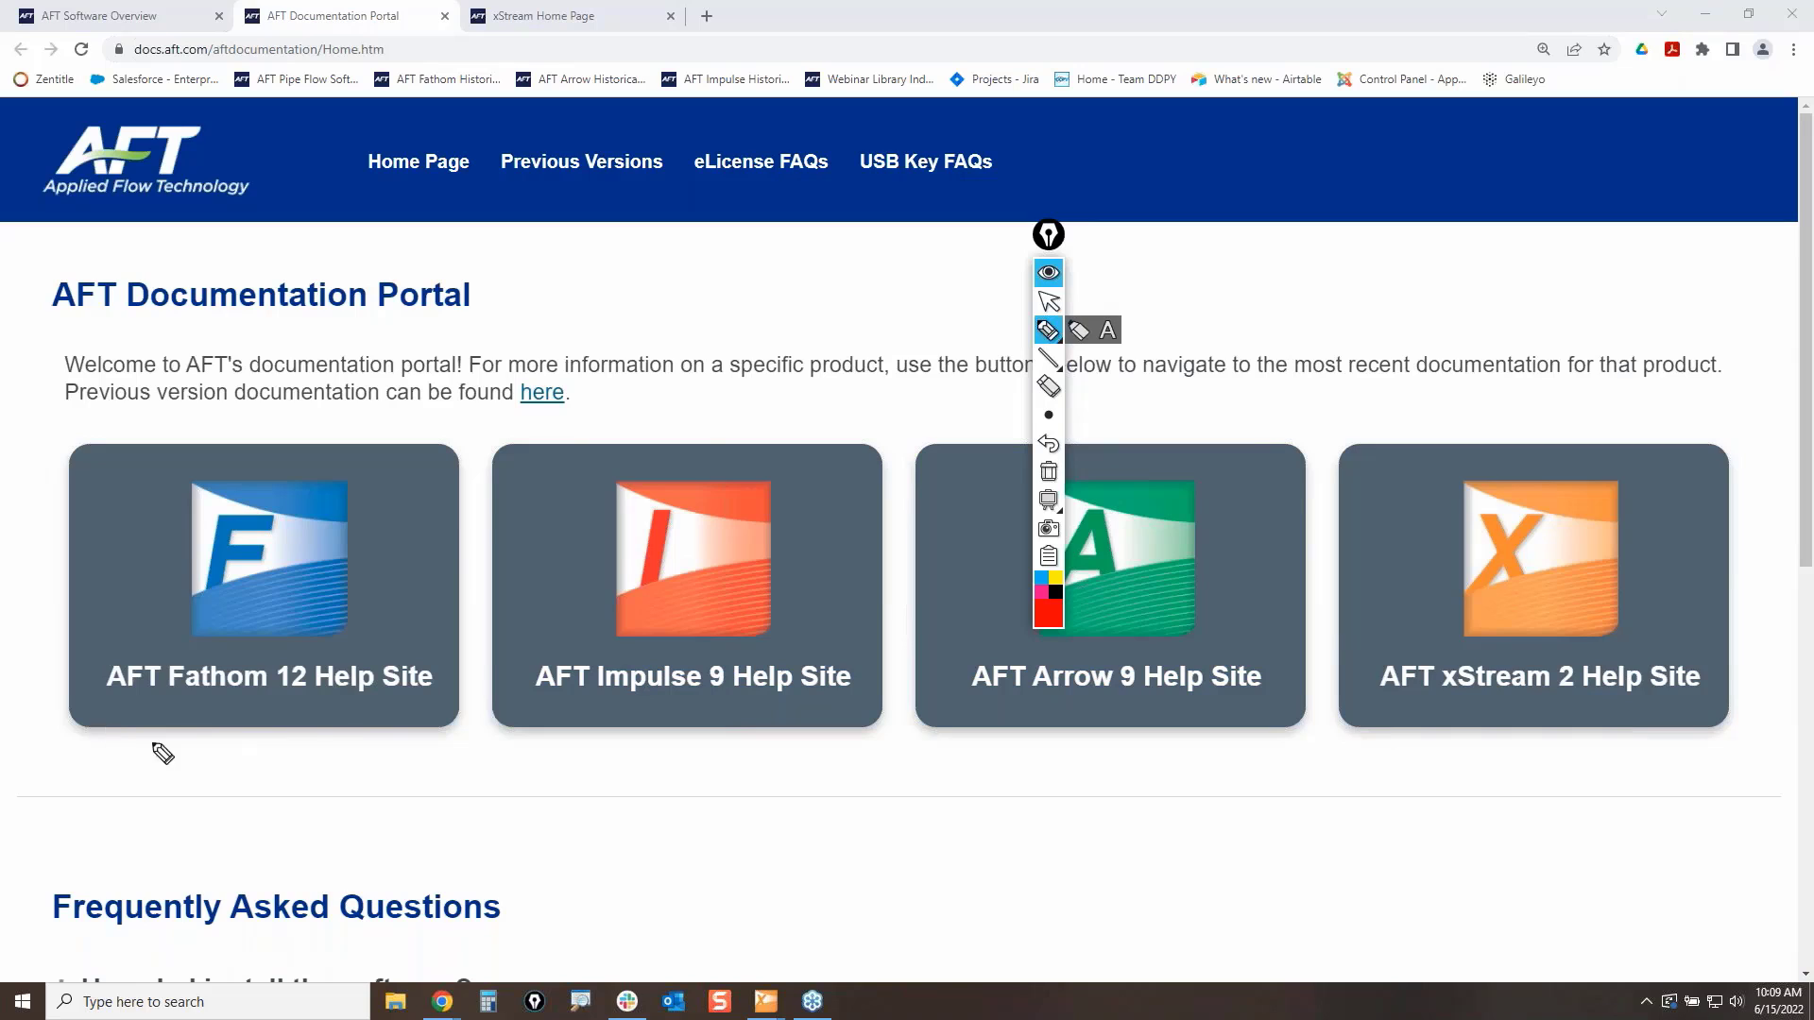
left_click_drag(151, 742, 406, 733)
left_click_drag(604, 753, 804, 752)
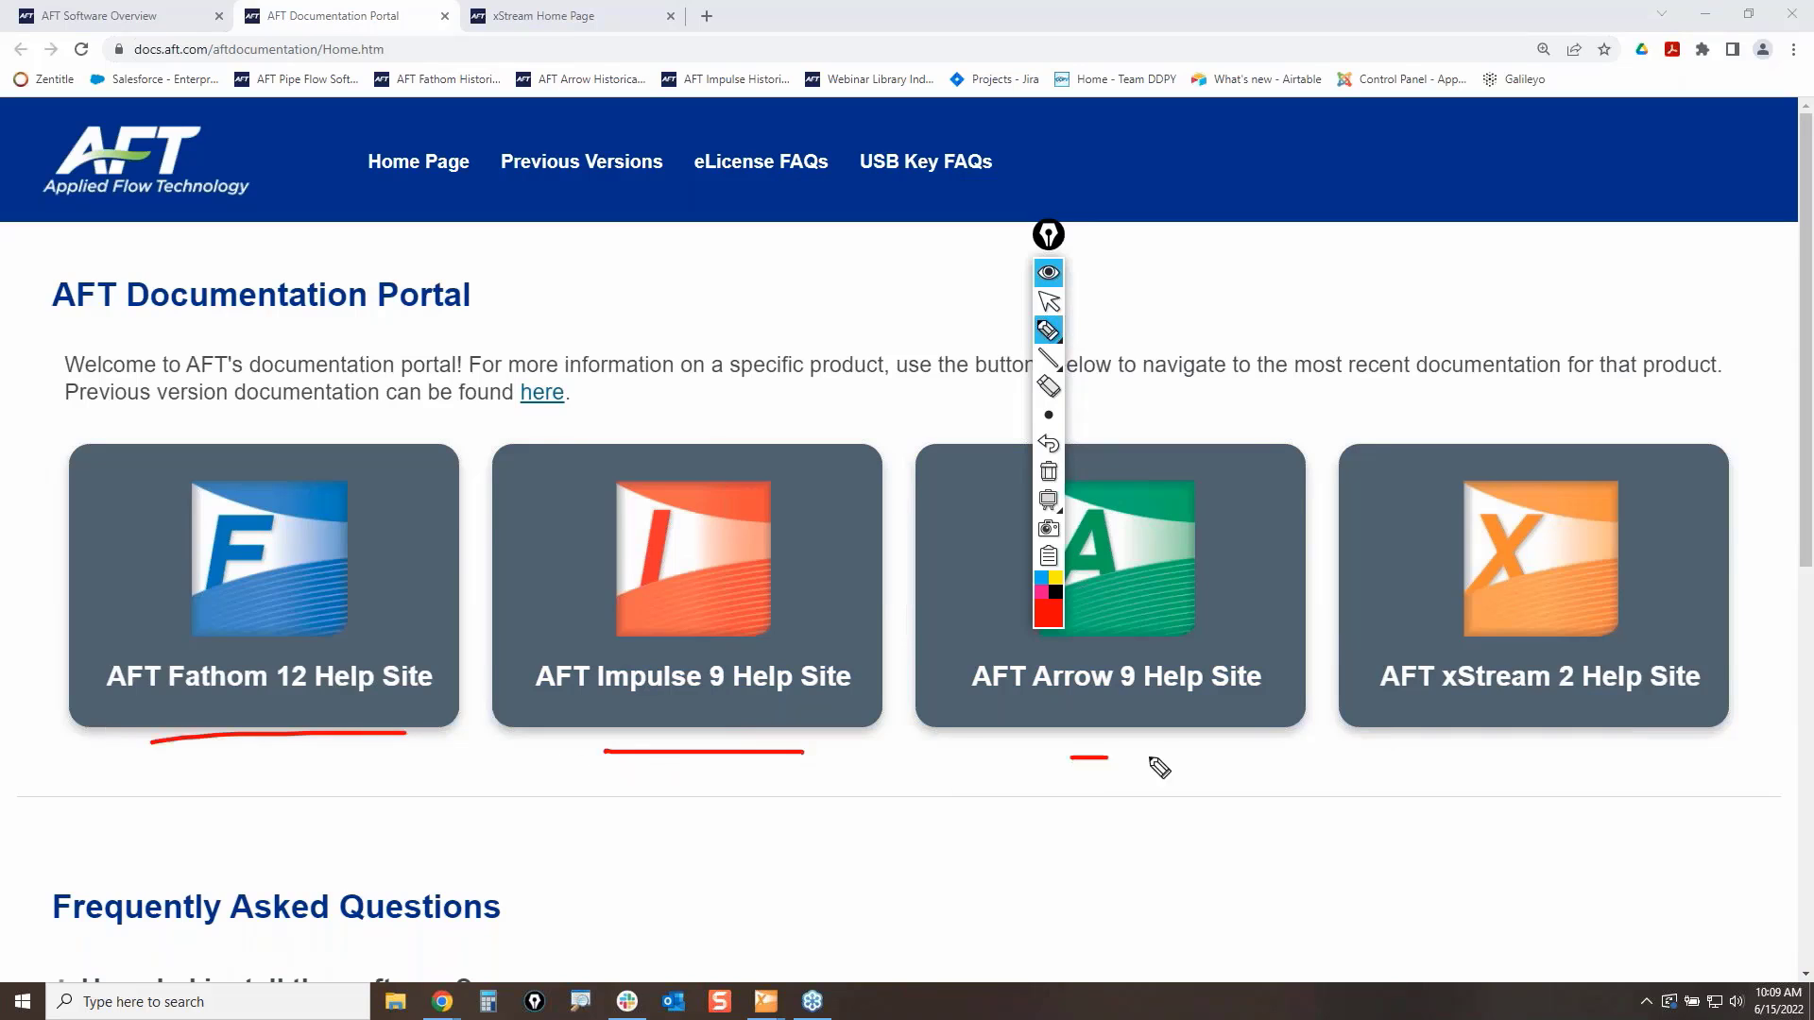
left_click_drag(1070, 757, 1236, 752)
left_click_drag(1565, 772, 1743, 783)
left_click(1049, 473)
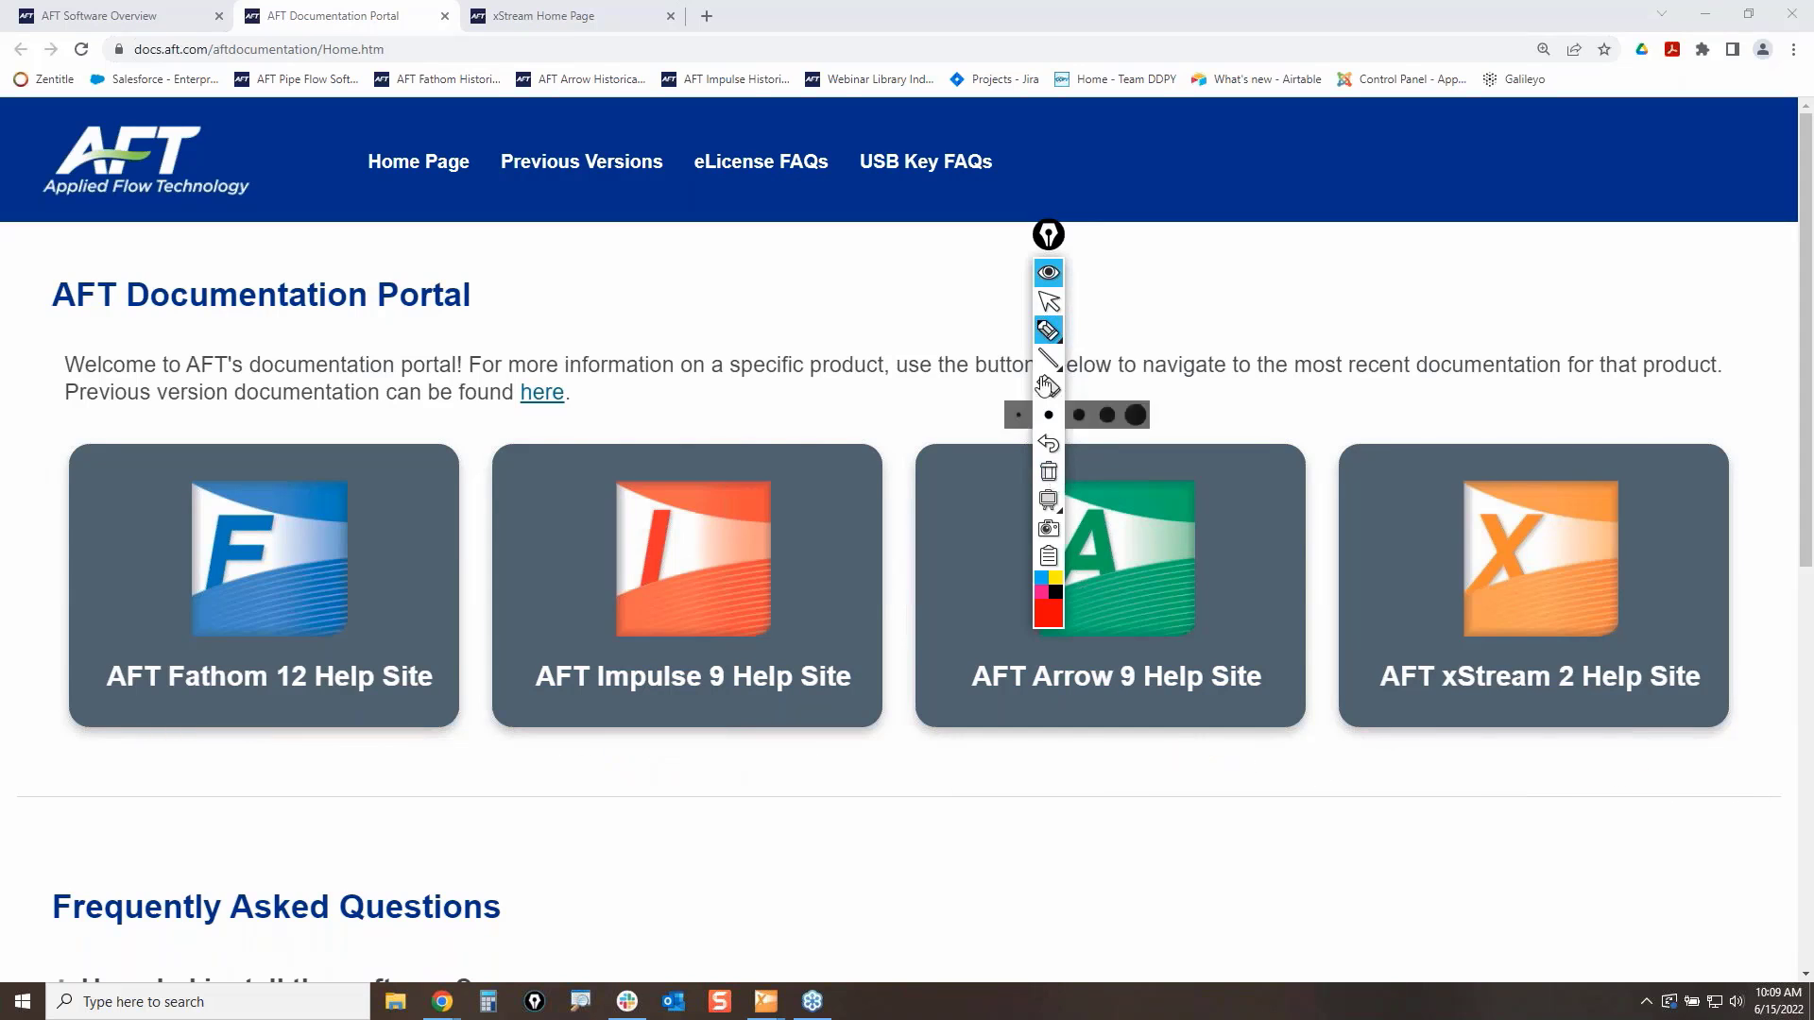
Step: Open the AFT xStream 2 Help Site and expand the Overview of AFT xStream topics
left_click(1049, 303)
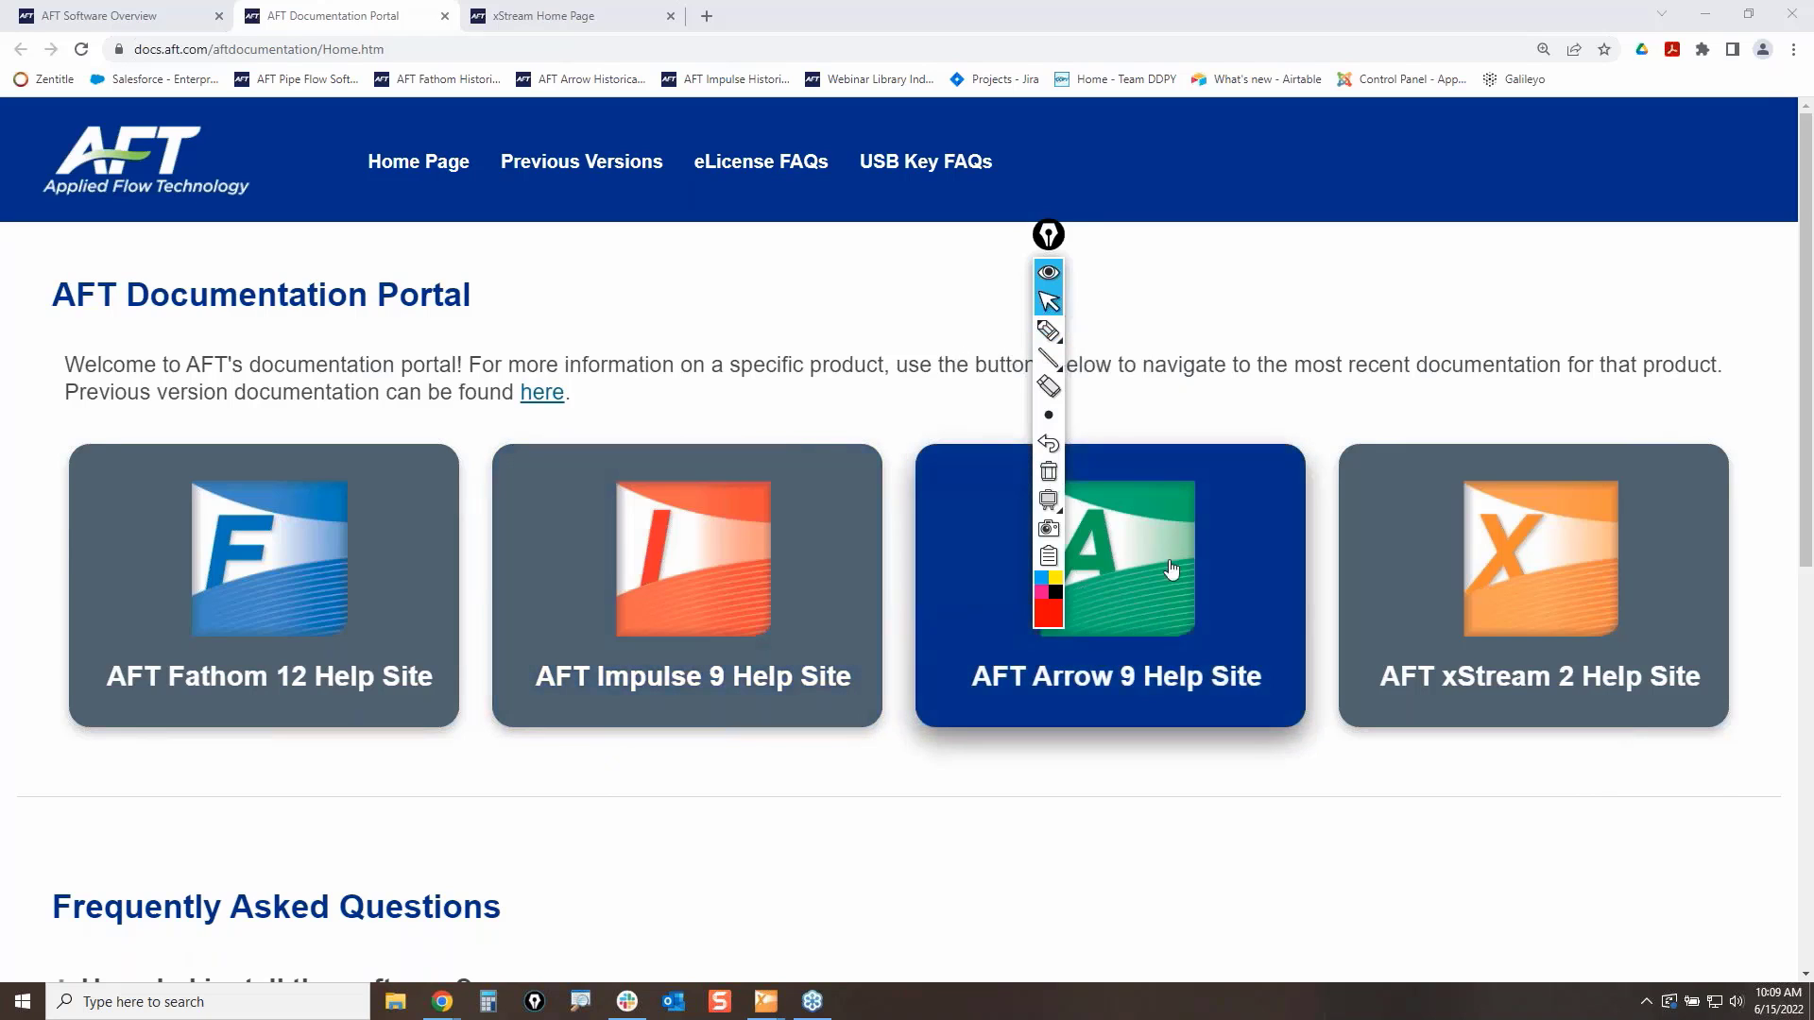
left_click(1557, 550)
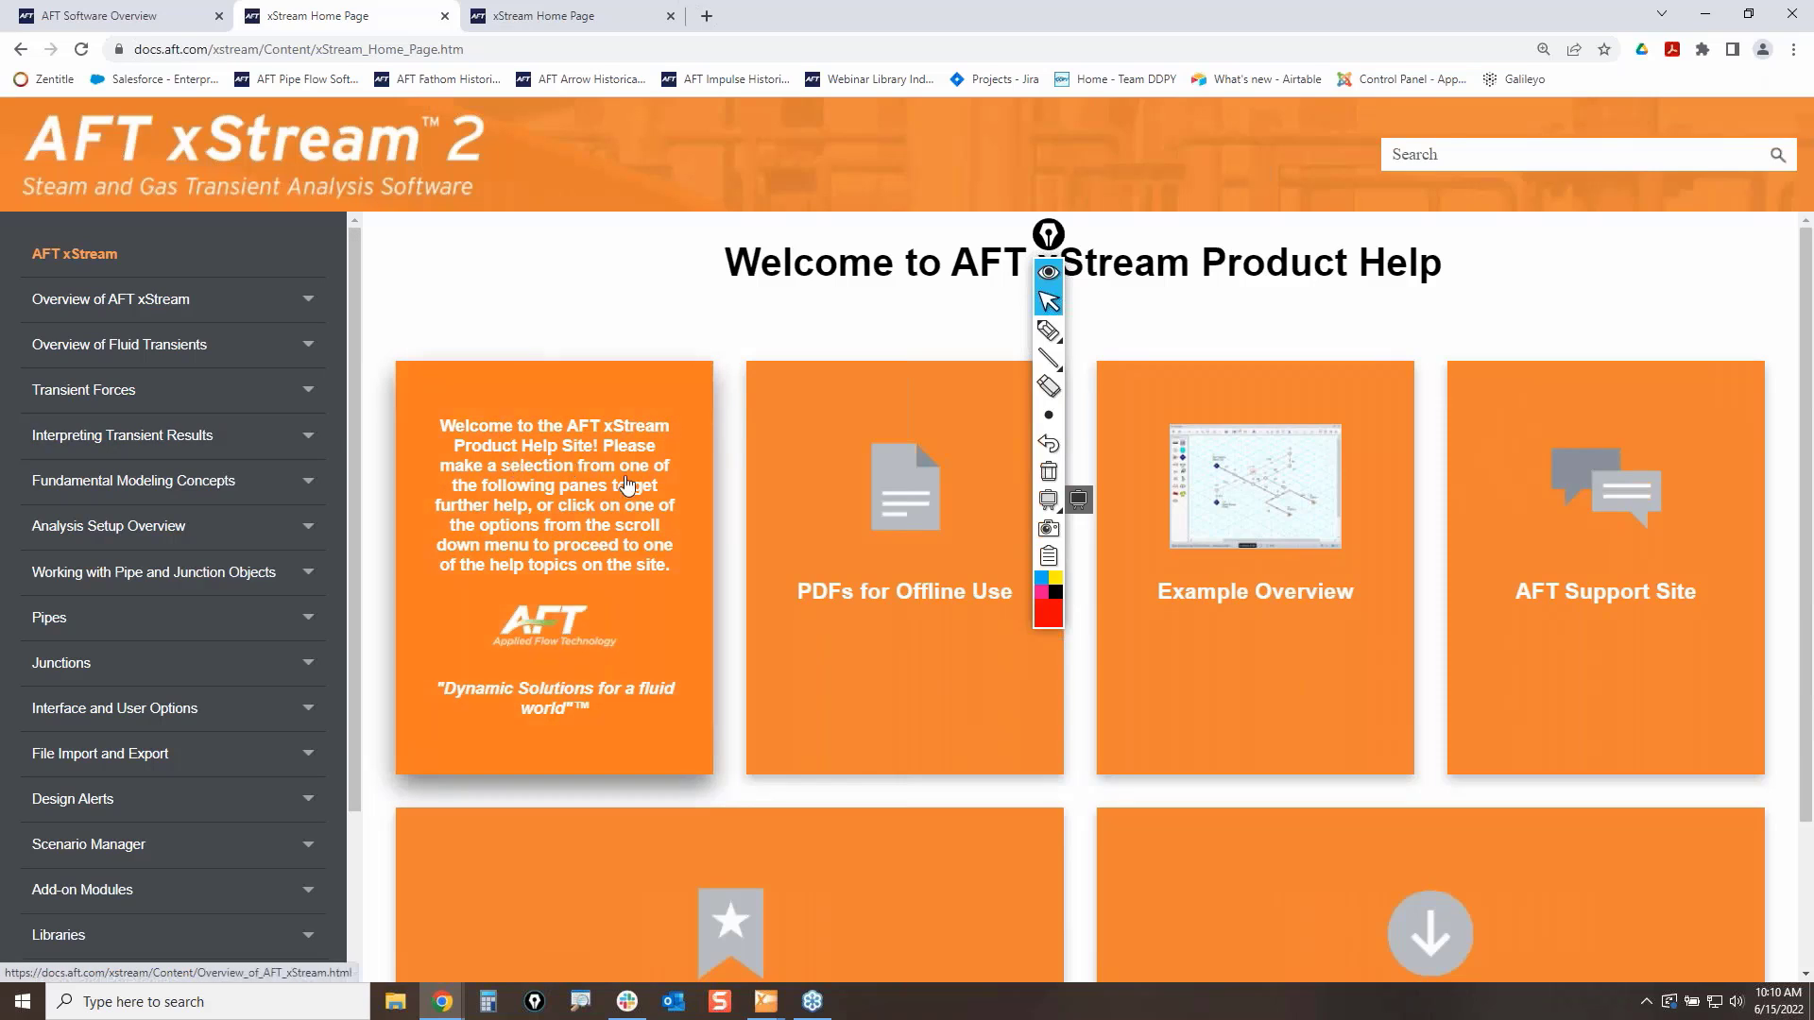
left_click(307, 303)
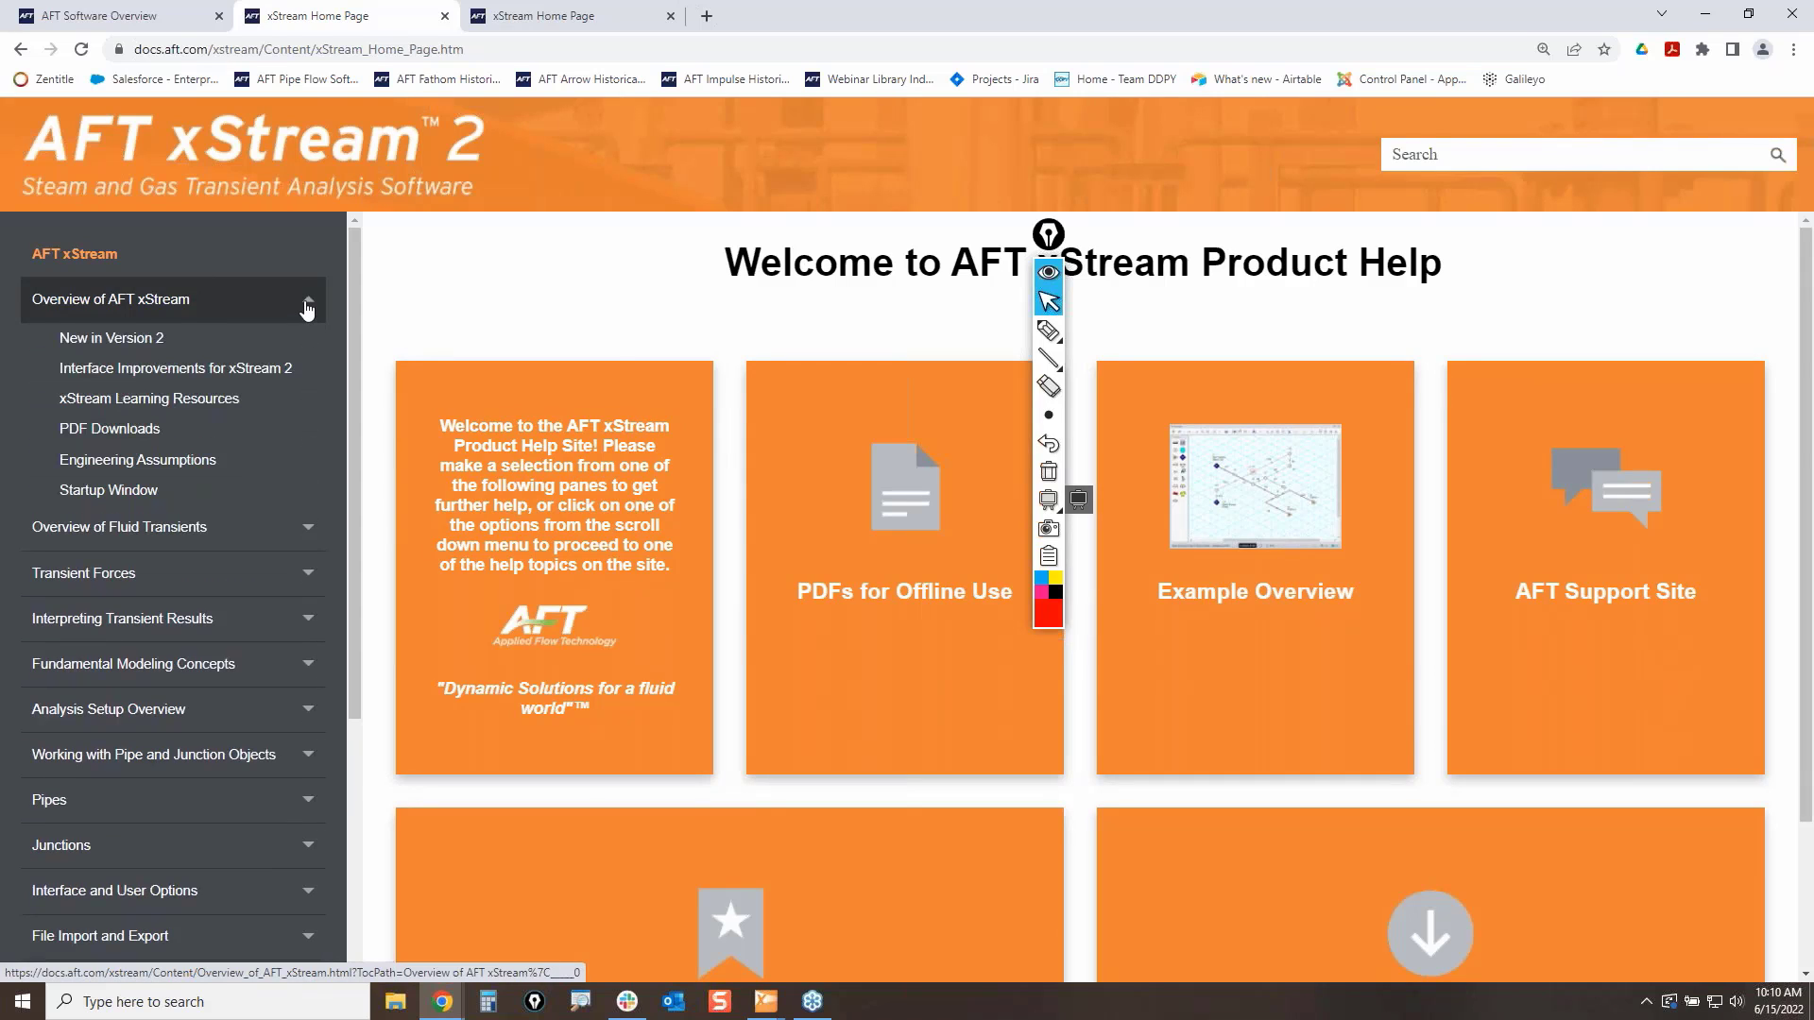
Step: Circle the Overview of AFT xStream heading and draw an arrow pointing to the New in Version 2 topic
left_click(1048, 329)
mouse_move(31, 283)
left_mouse_down()
mouse_move(106, 292)
mouse_move(150, 329)
mouse_move(74, 295)
mouse_move(352, 338)
left_mouse_up()
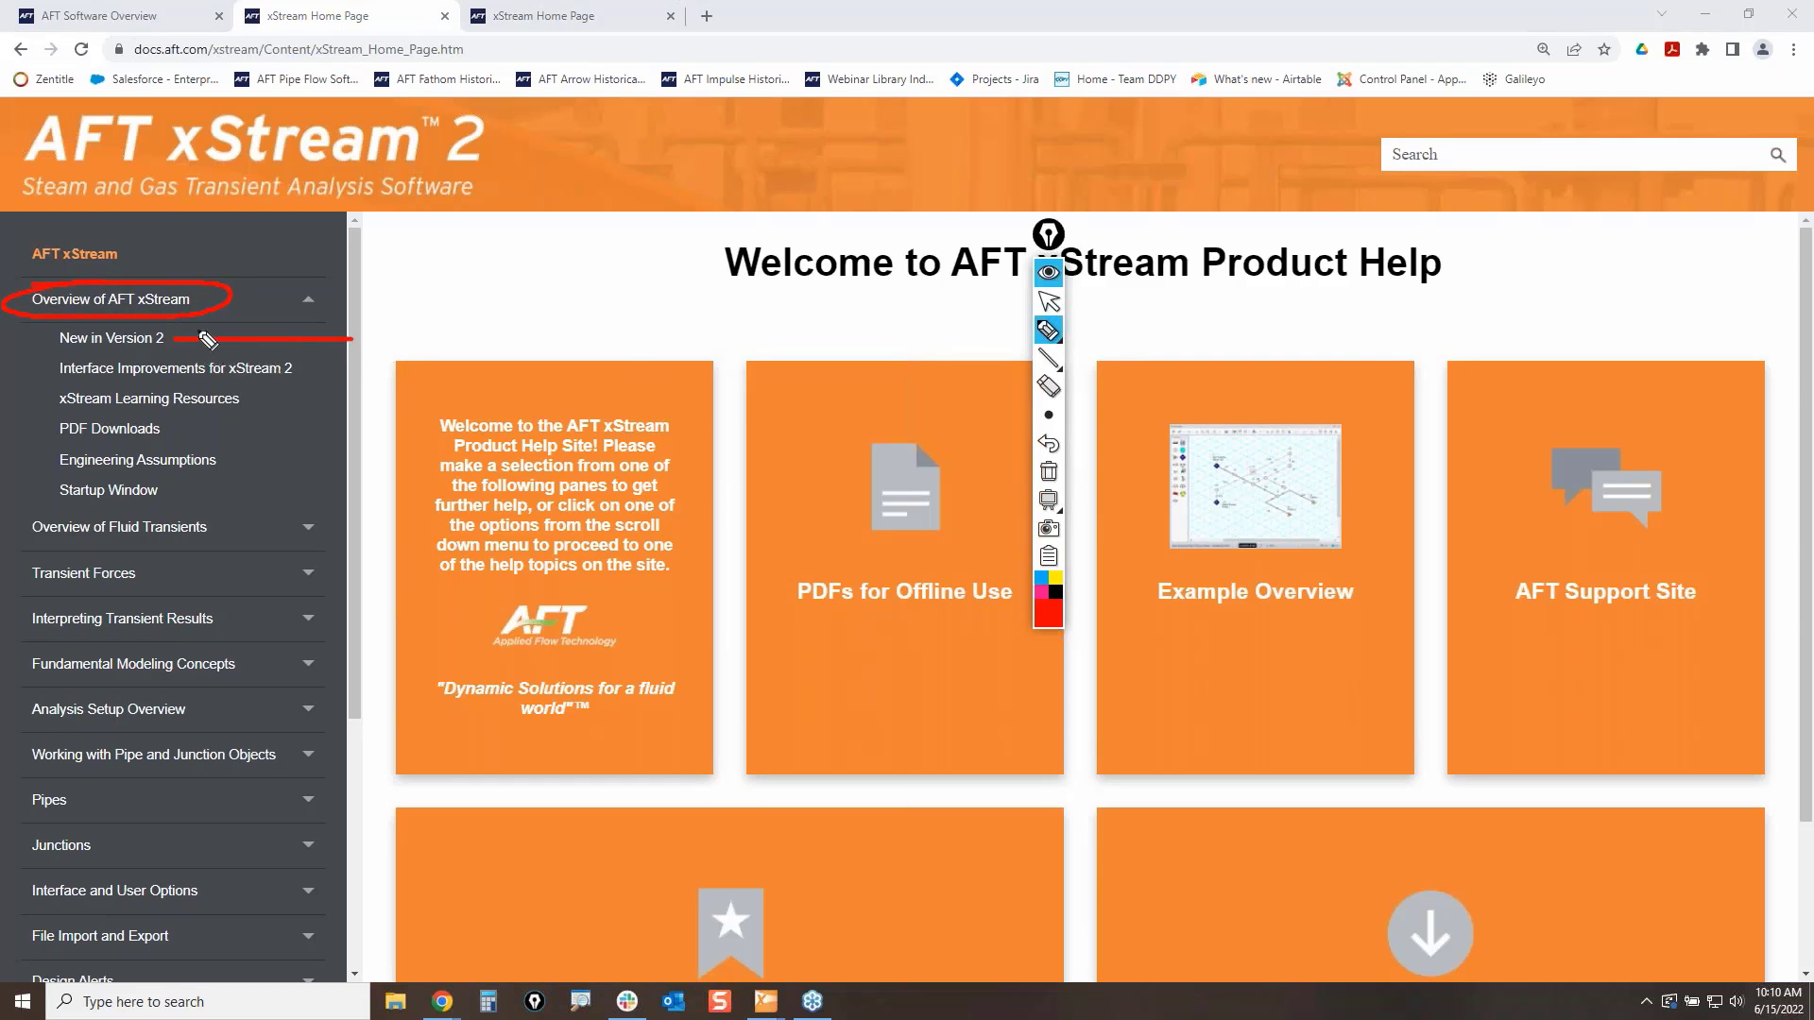
left_click_drag(195, 328, 200, 348)
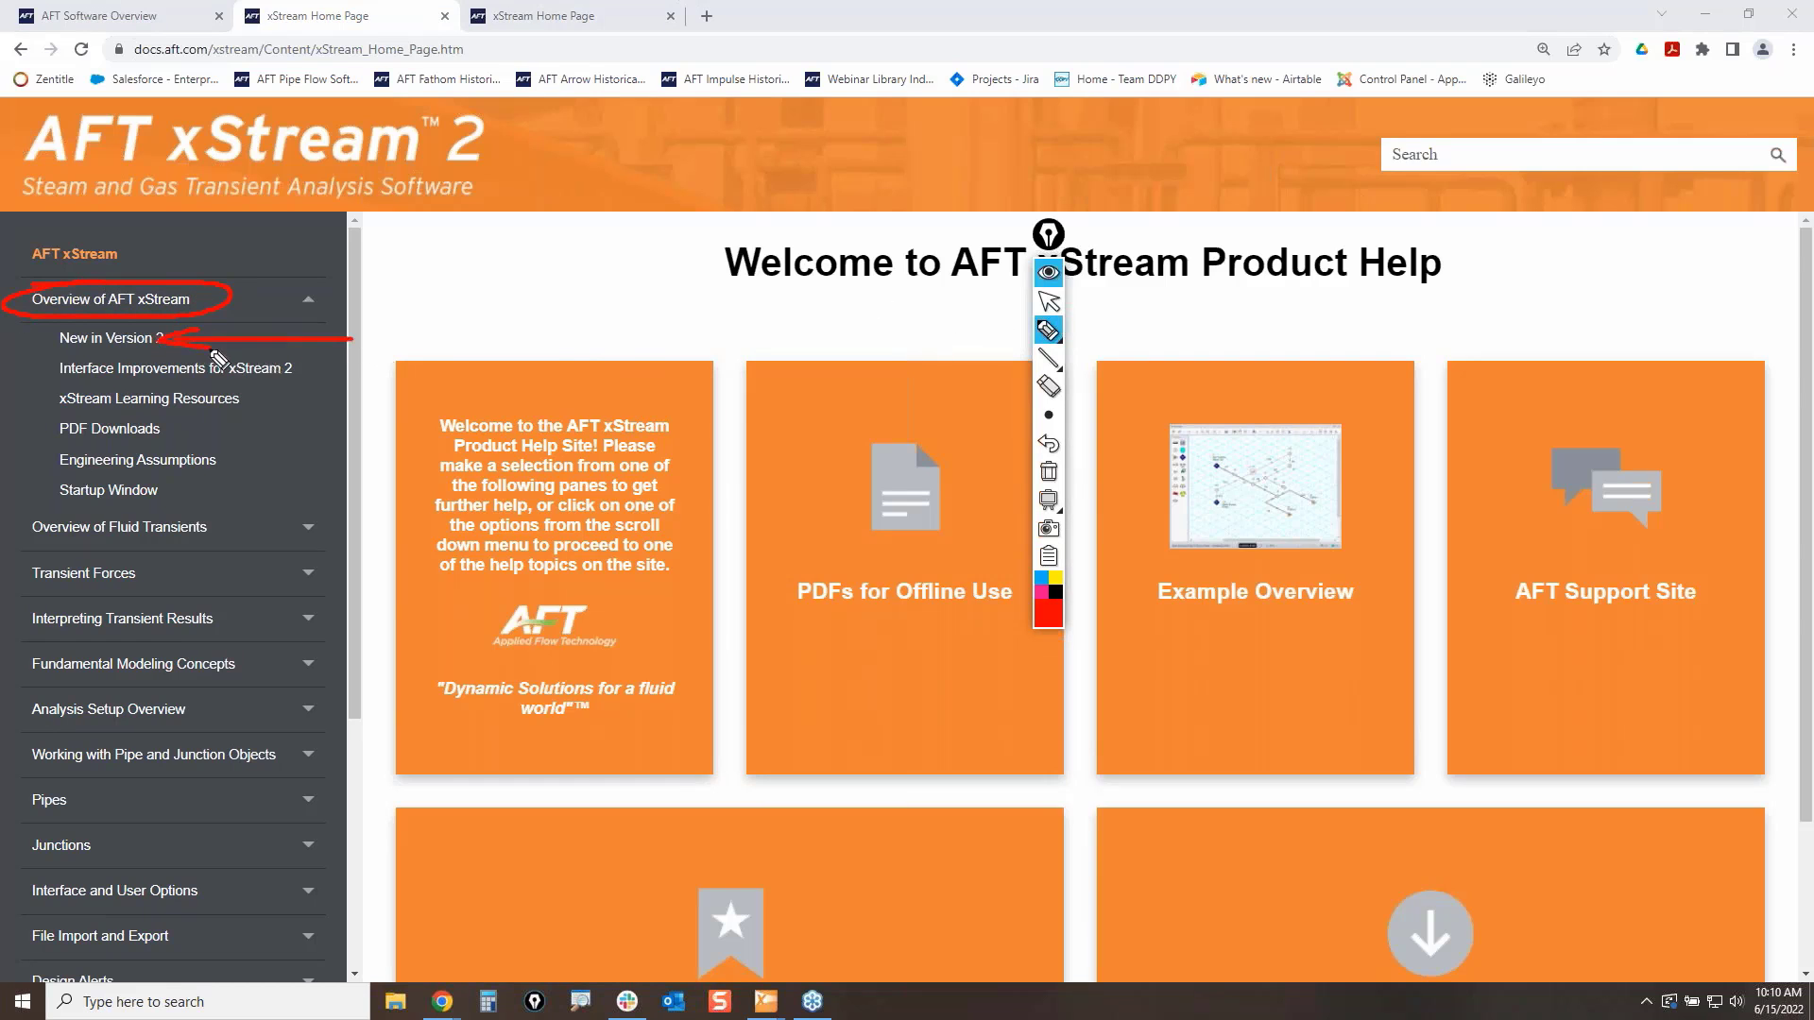
Step: Open the New in Version 2 topic, clearing the pen marks and moving the annotation toolbar away from the page text
left_click(1049, 301)
left_click(111, 338)
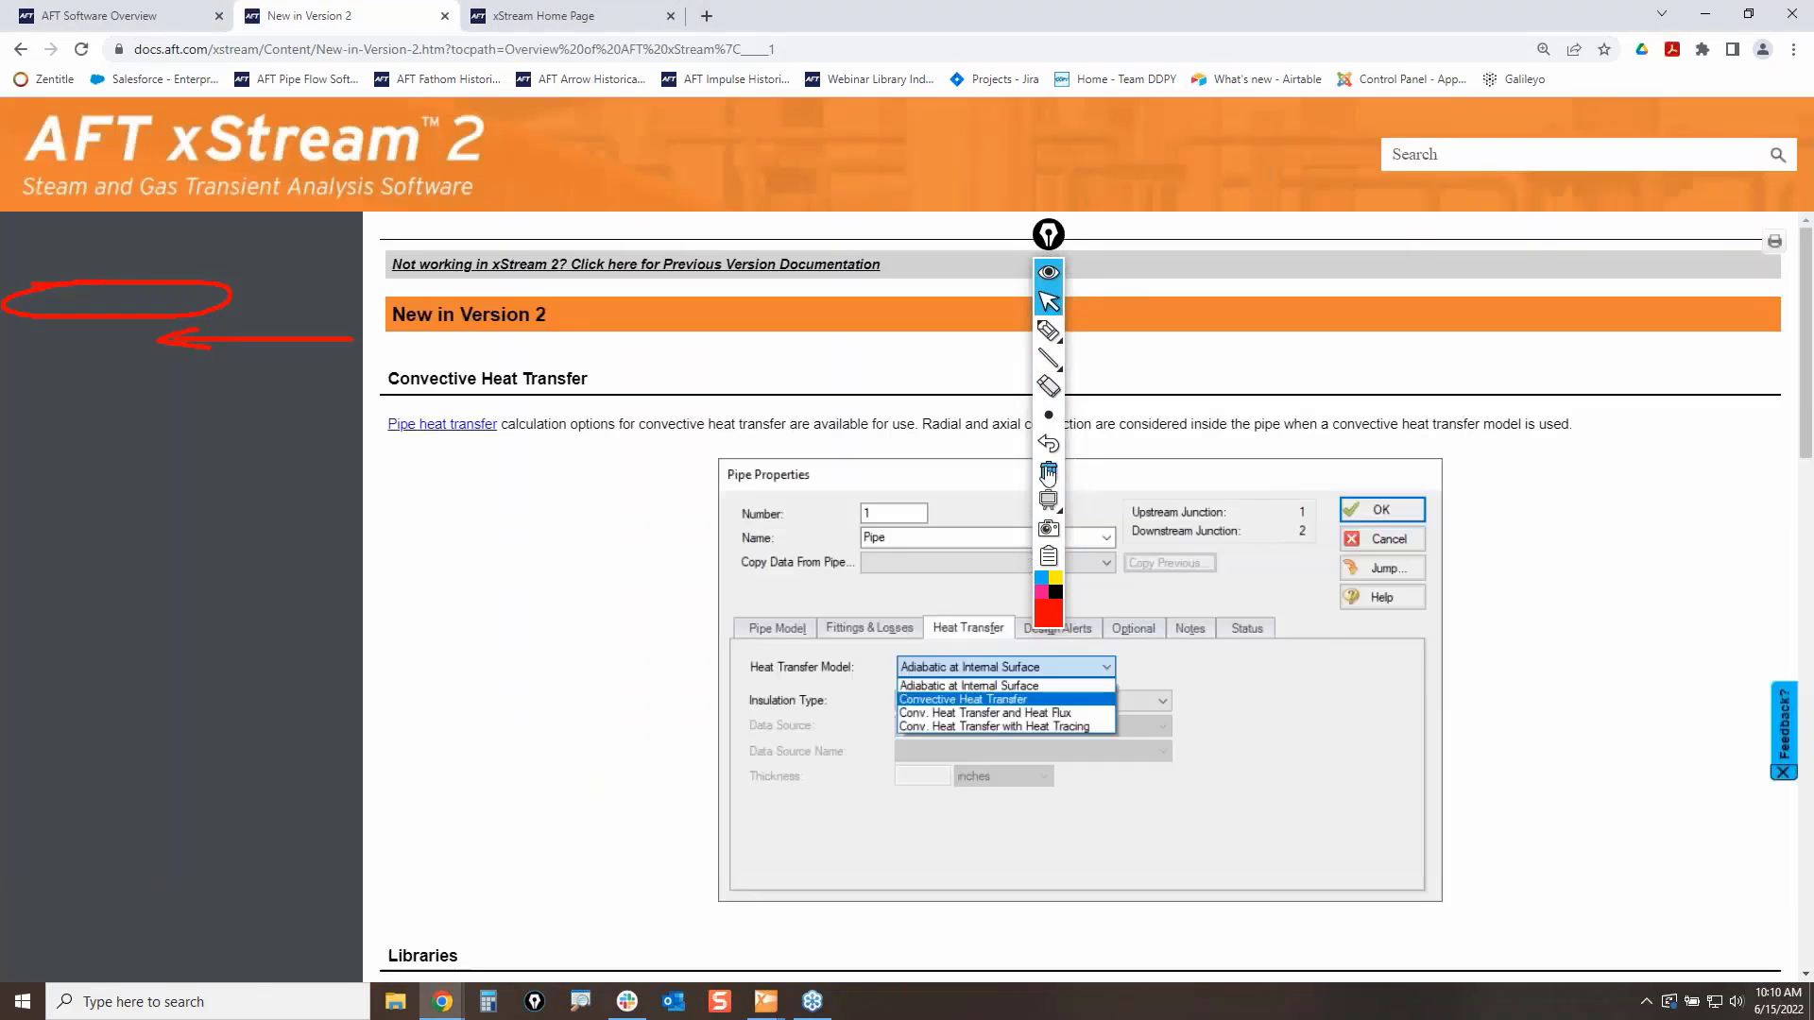
left_click(1049, 472)
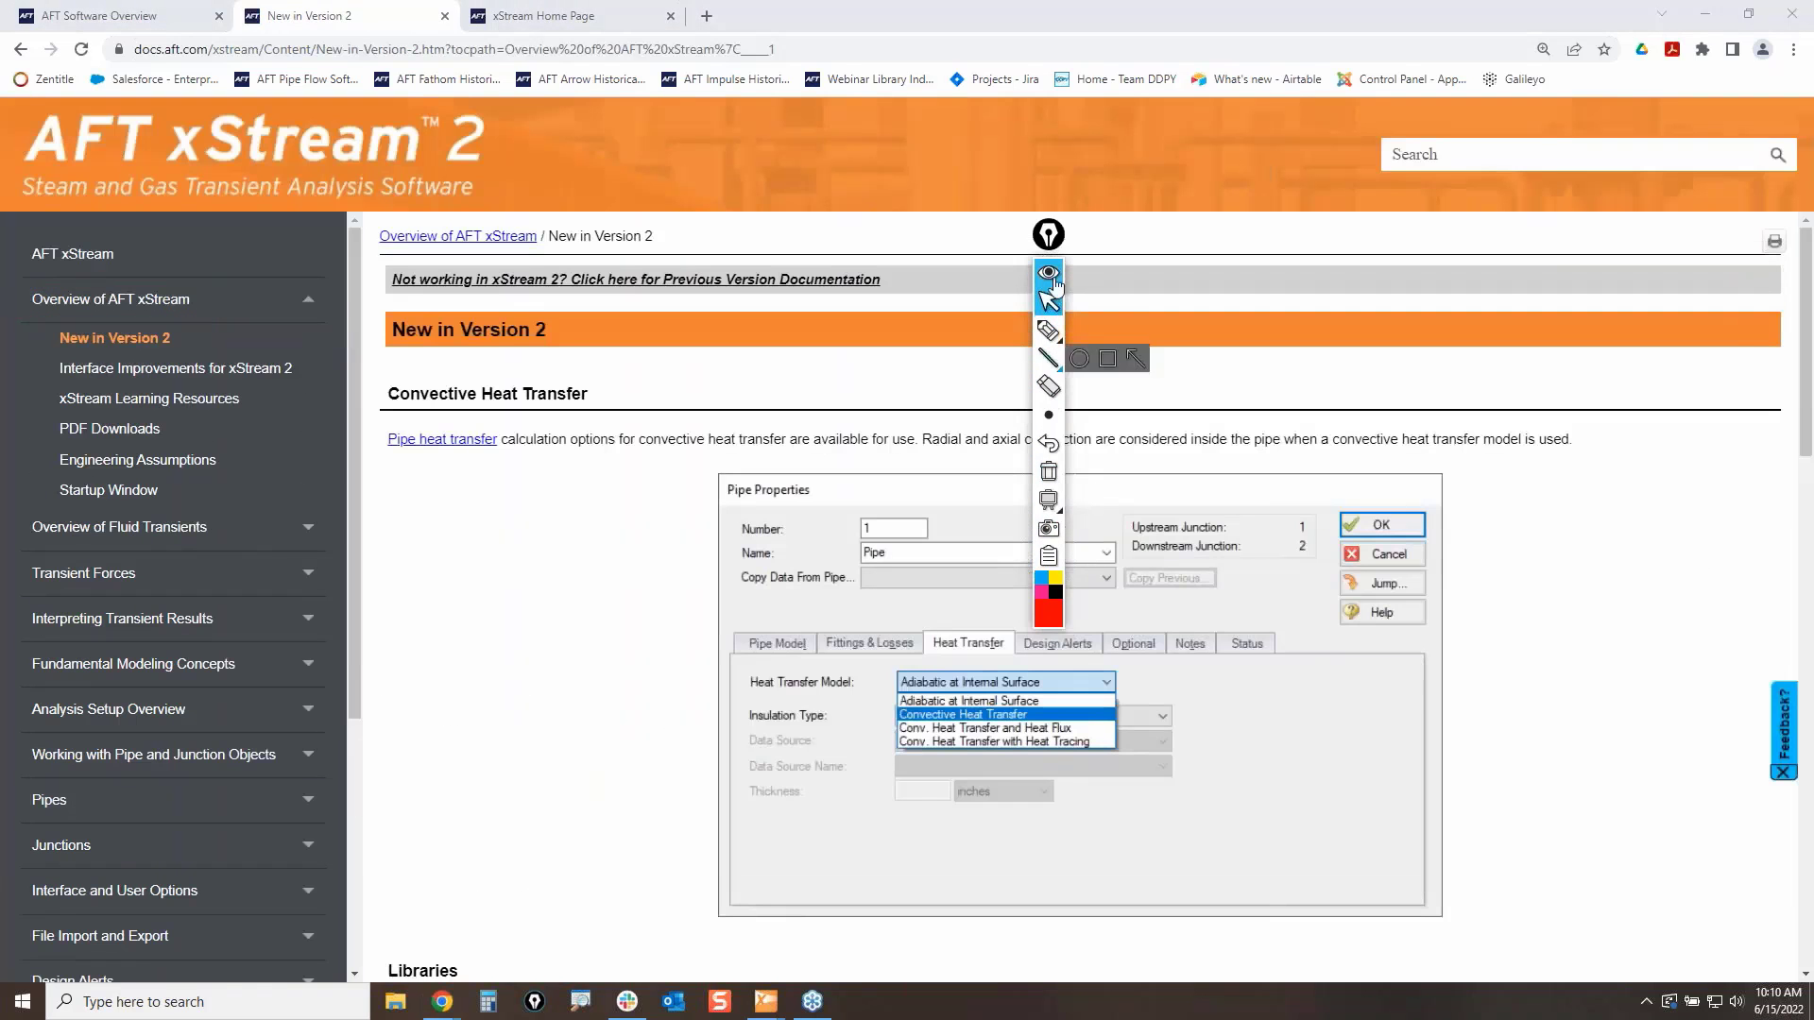
left_click_drag(1048, 236, 1682, 292)
left_click(1573, 599)
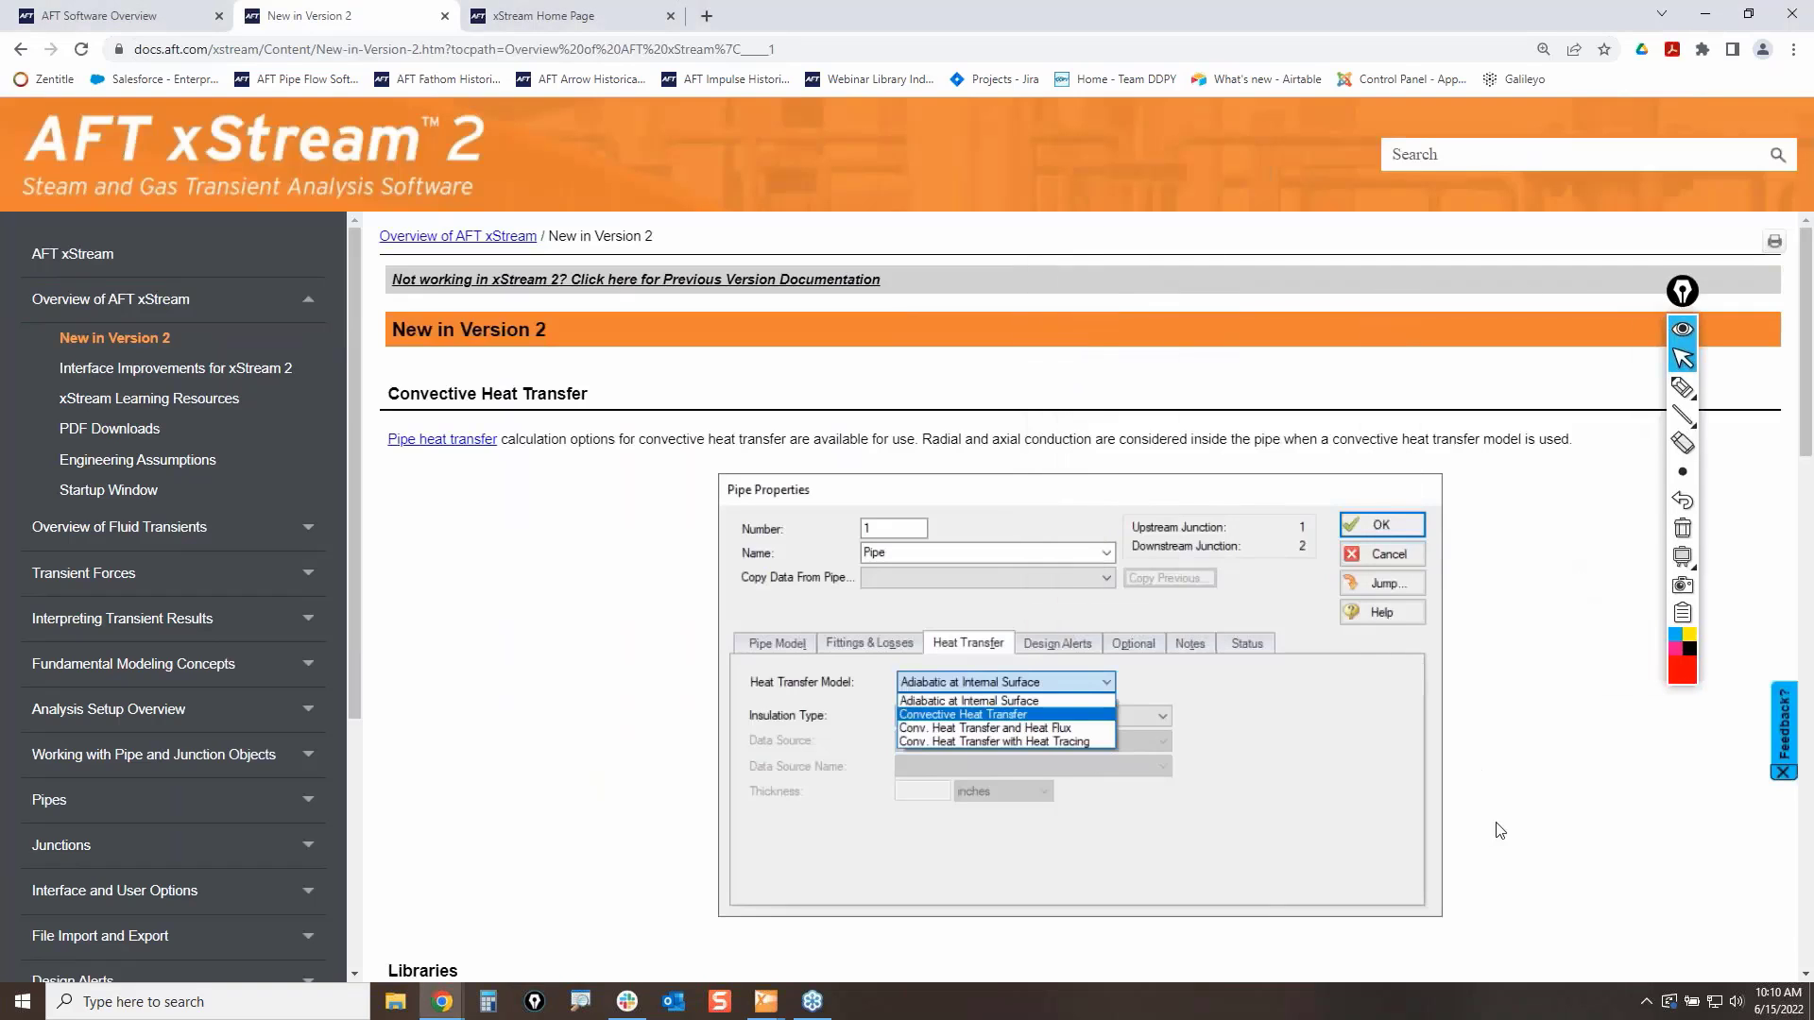
Step: Review the New in Version 2 page, circle the Warnings tab and the Critical Warning and Caution headings, and clear the circles
scroll(1512, 813, "down", 2)
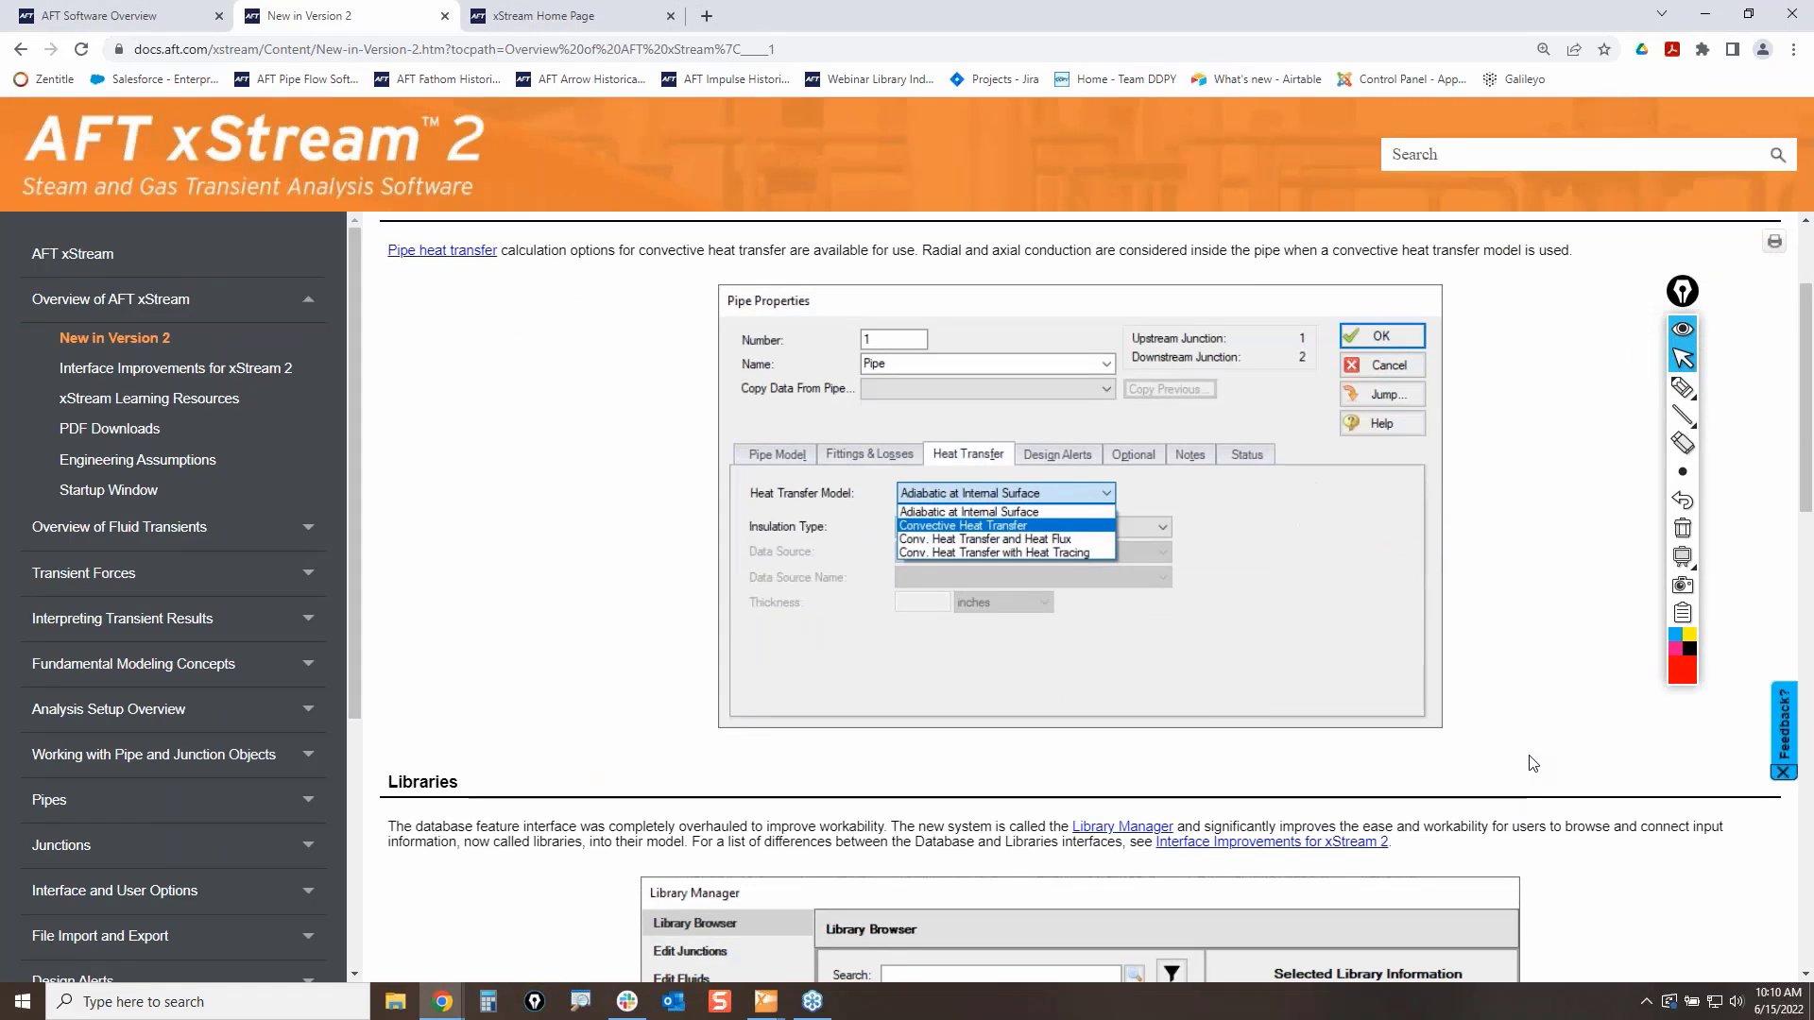
scroll(1533, 763, "down", 7)
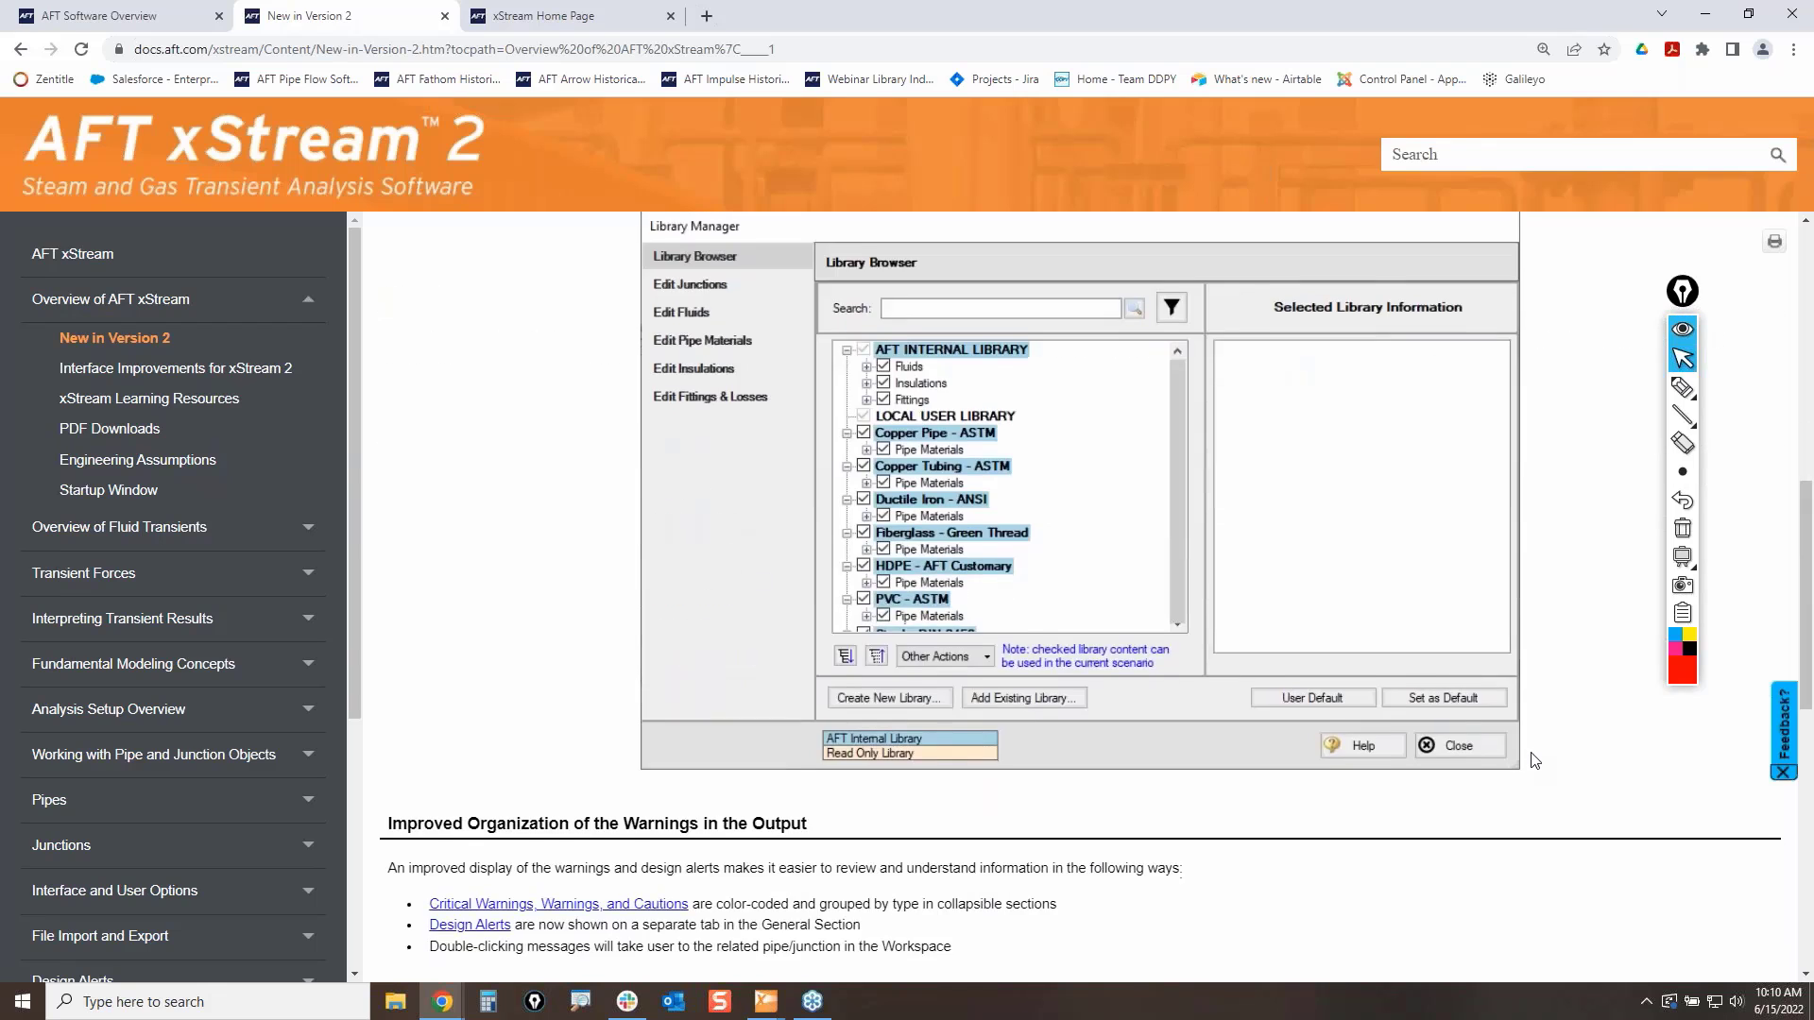
scroll(1533, 760, "down", 3)
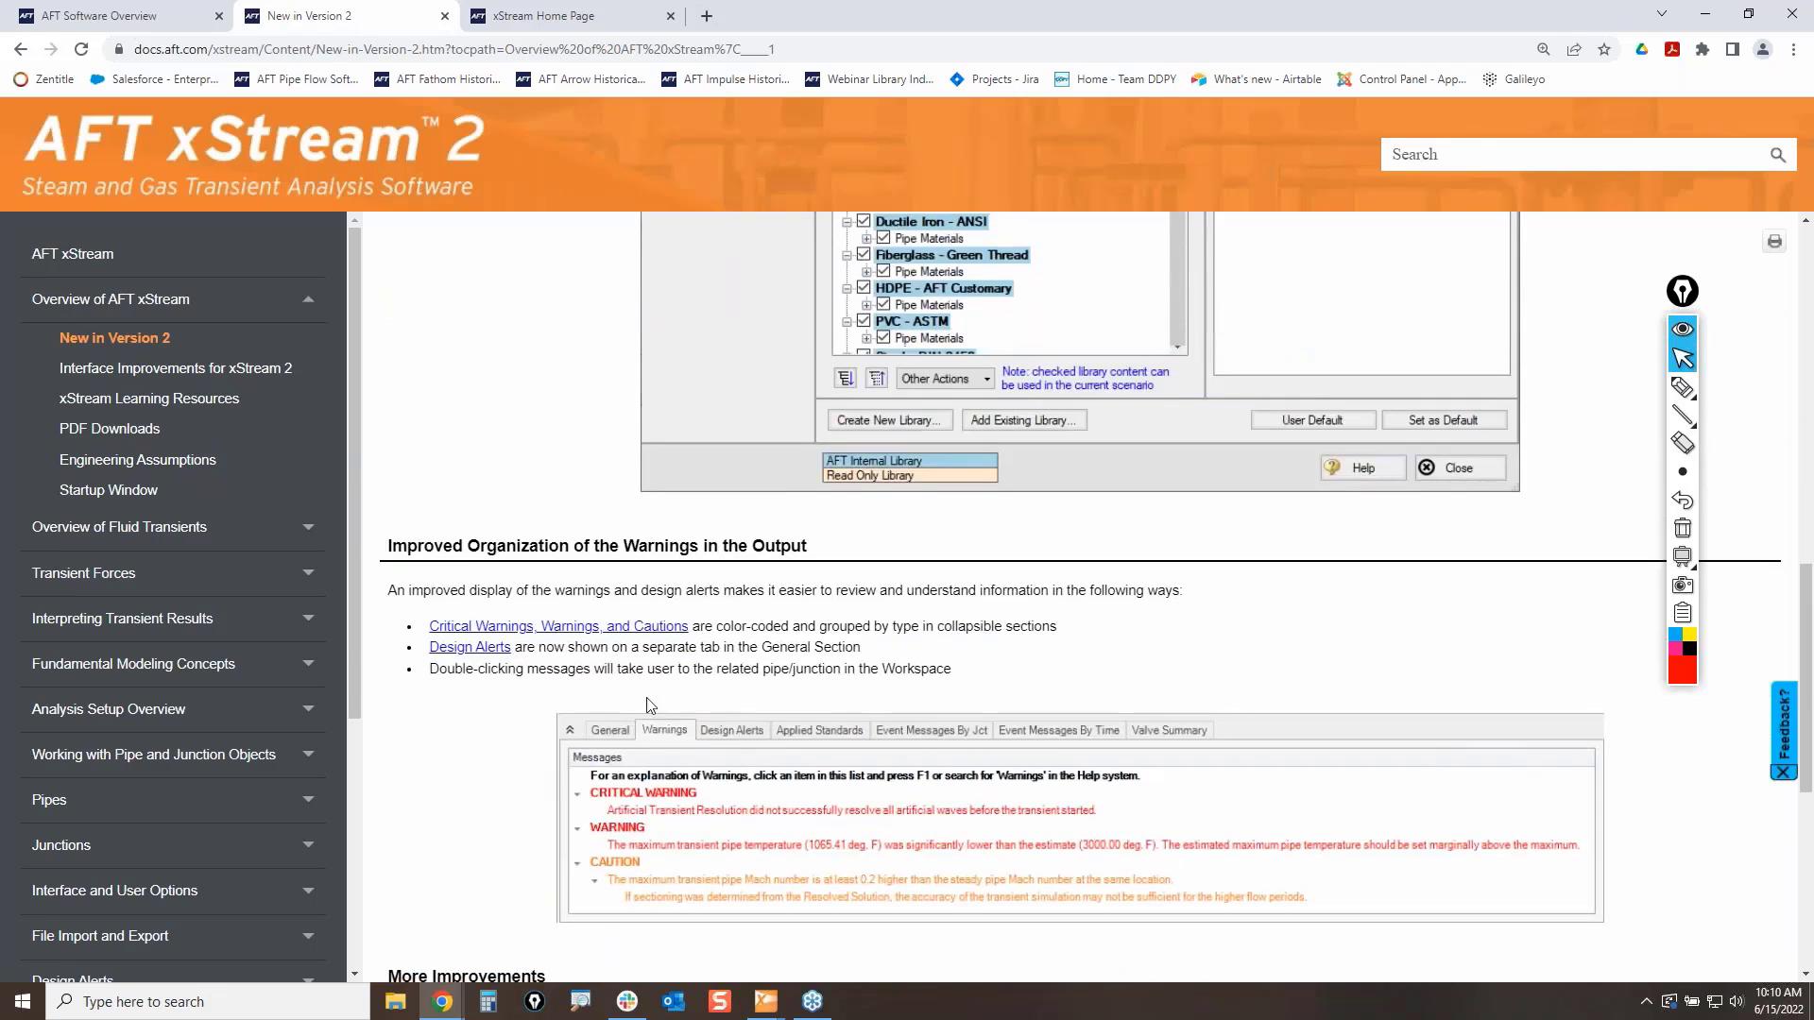
scroll(687, 784, "down", 2)
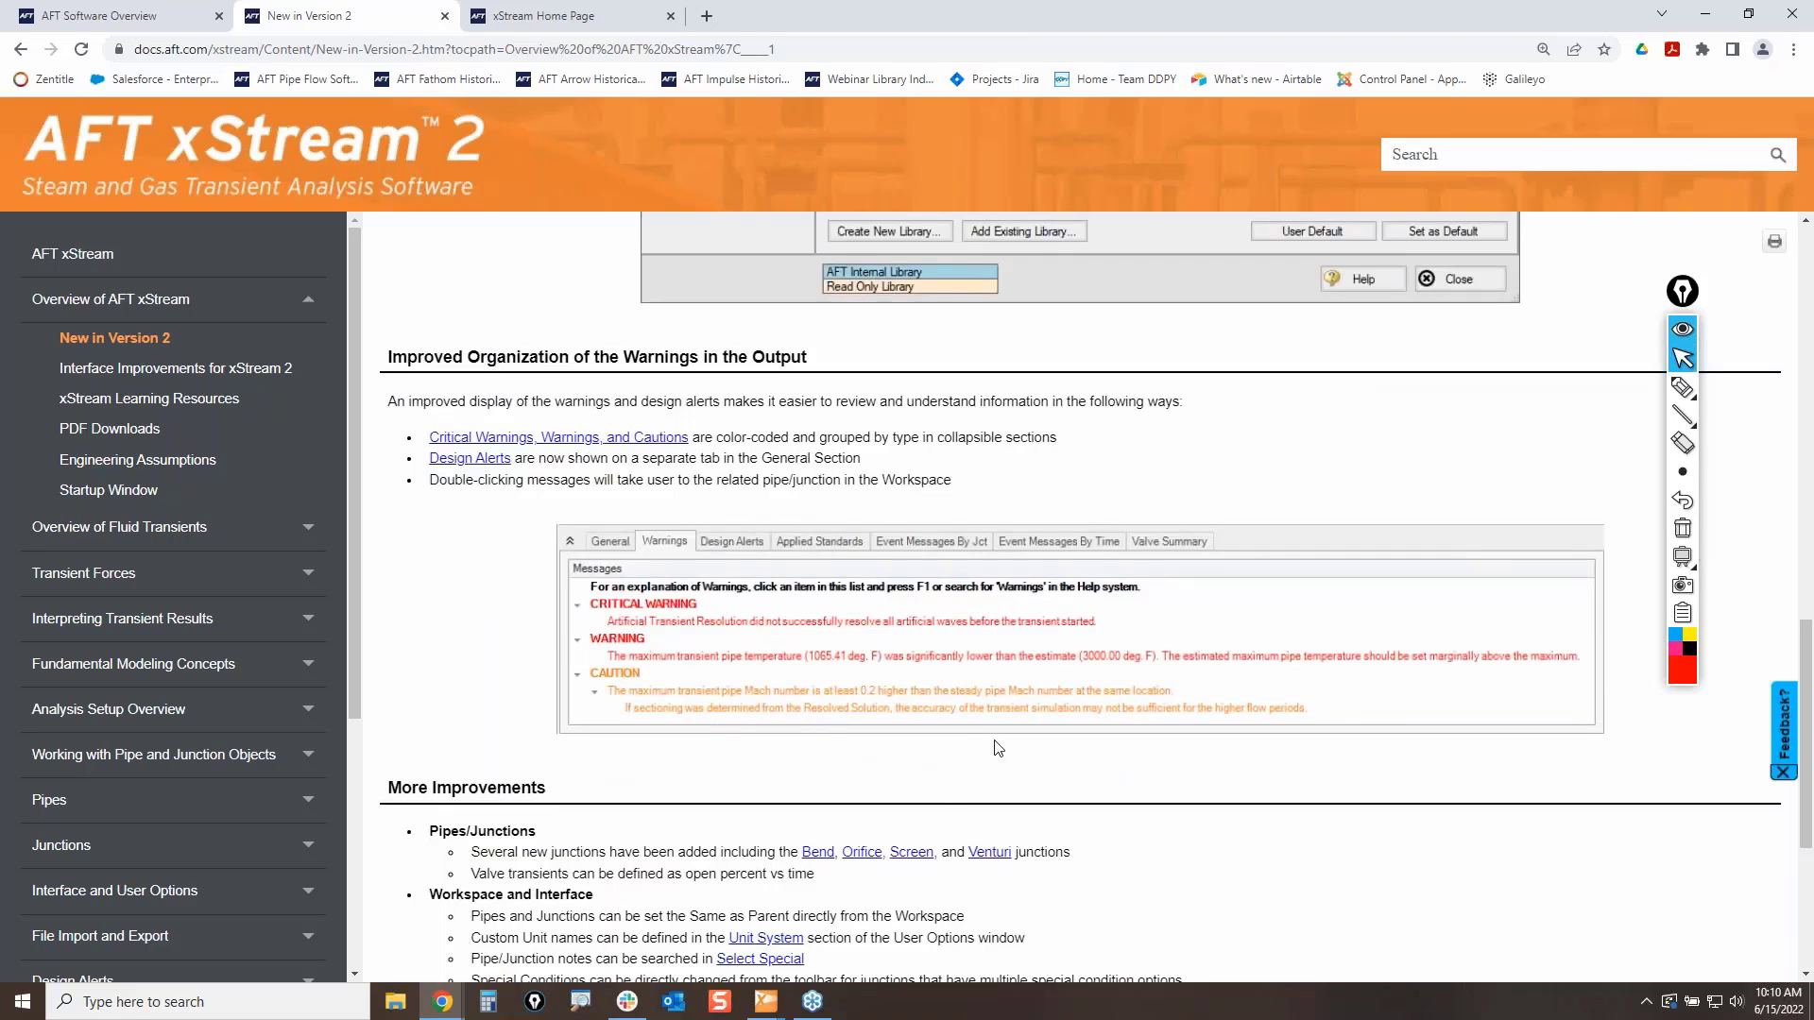
scroll(1000, 743, "down", 1)
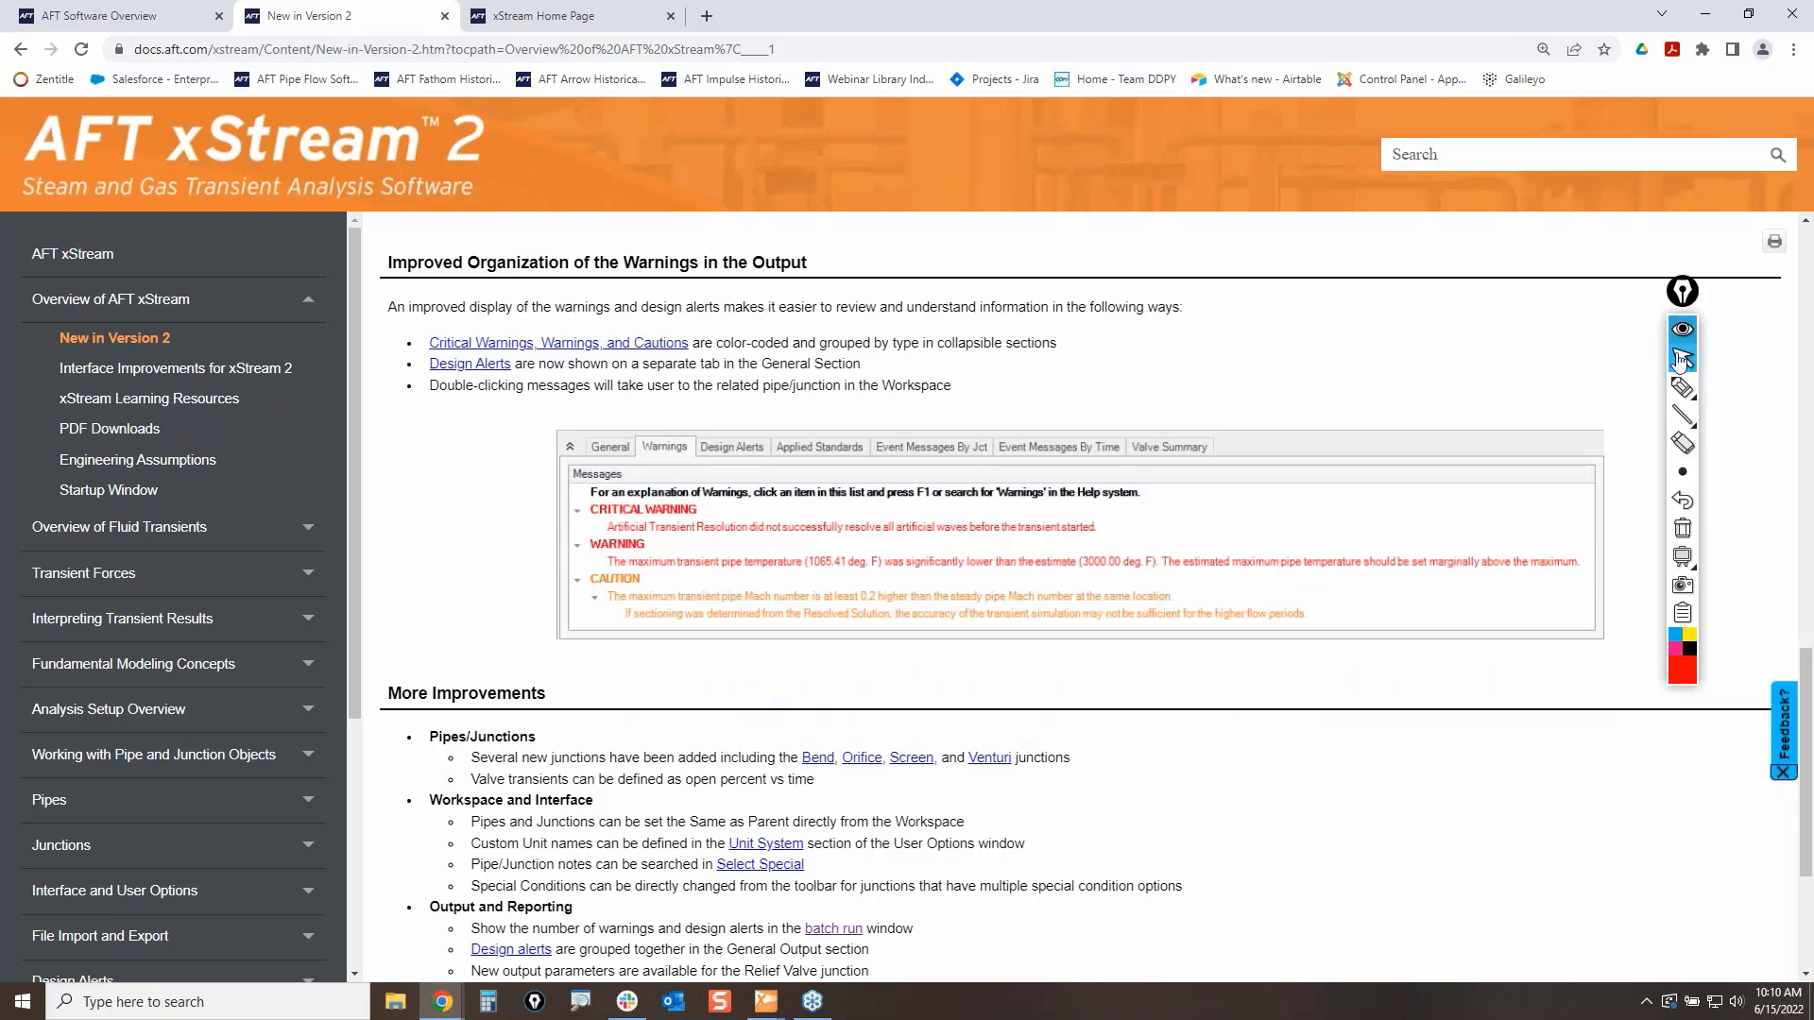
left_click(1683, 387)
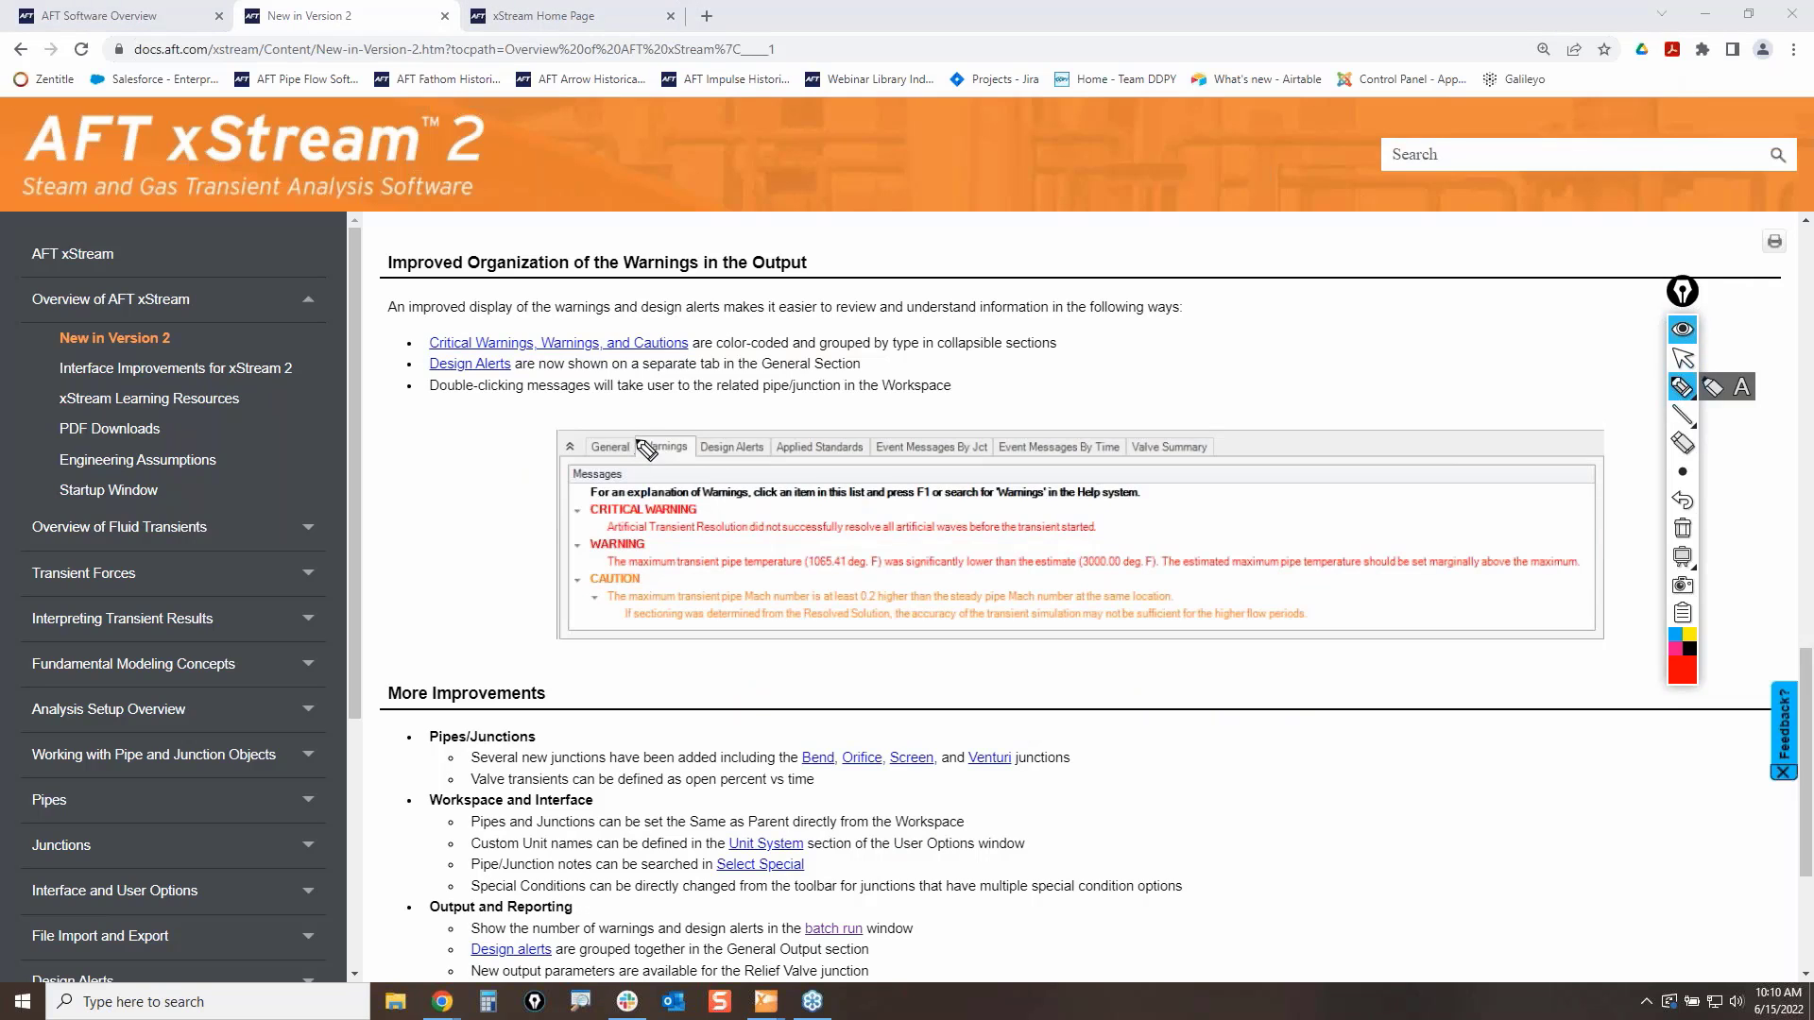
mouse_move(639, 434)
left_mouse_down()
mouse_move(704, 442)
mouse_move(667, 463)
mouse_move(656, 444)
left_mouse_up()
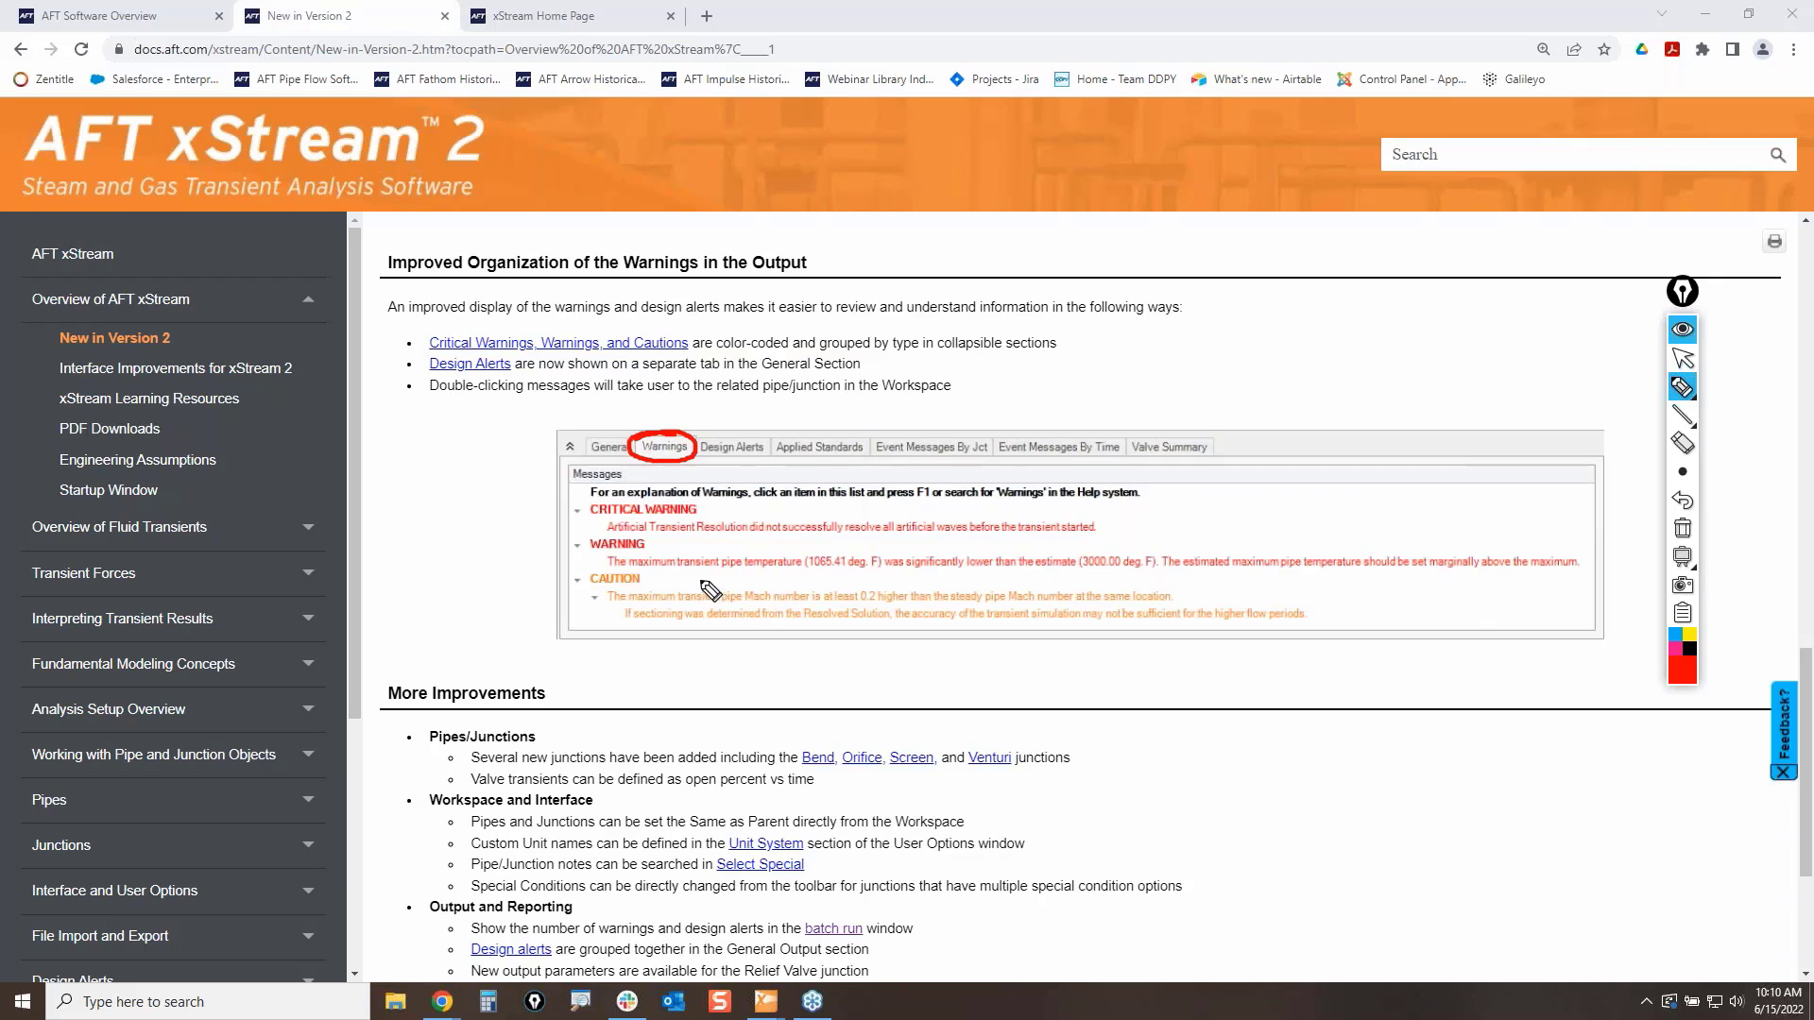
mouse_move(555, 572)
left_mouse_down()
mouse_move(666, 570)
mouse_move(567, 578)
mouse_move(704, 530)
mouse_move(632, 503)
left_mouse_up()
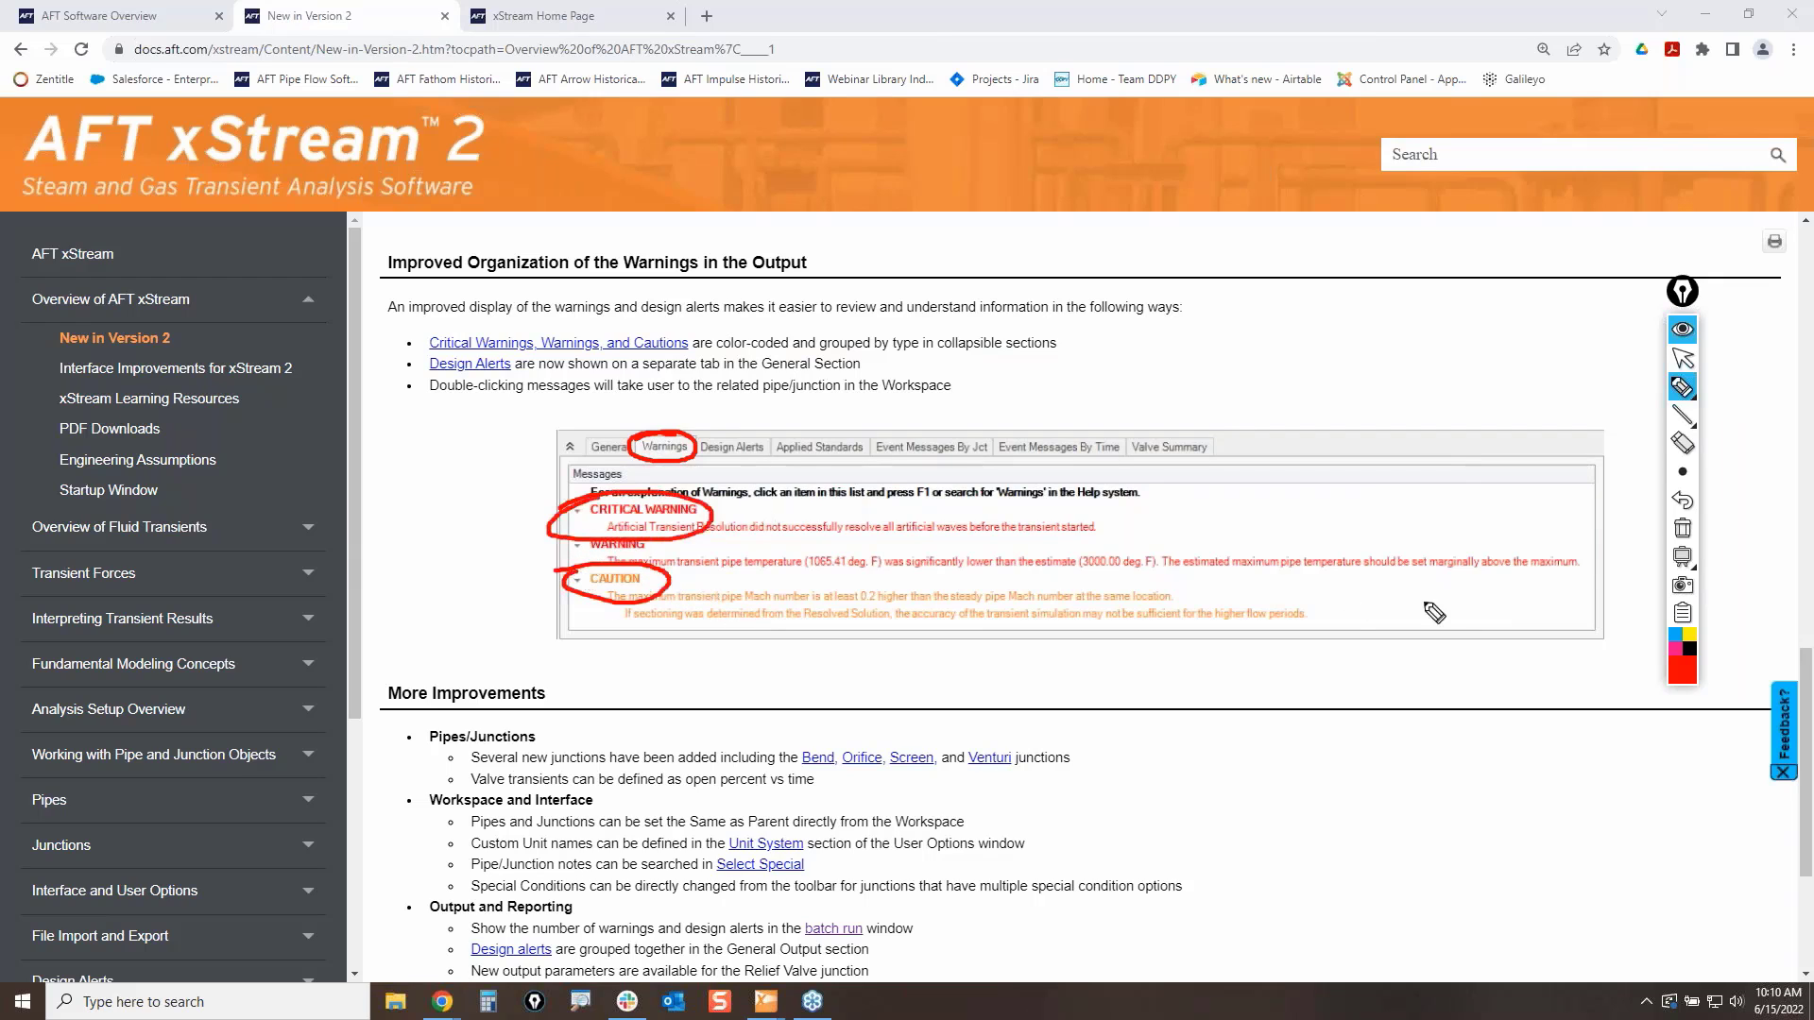
left_click(1683, 528)
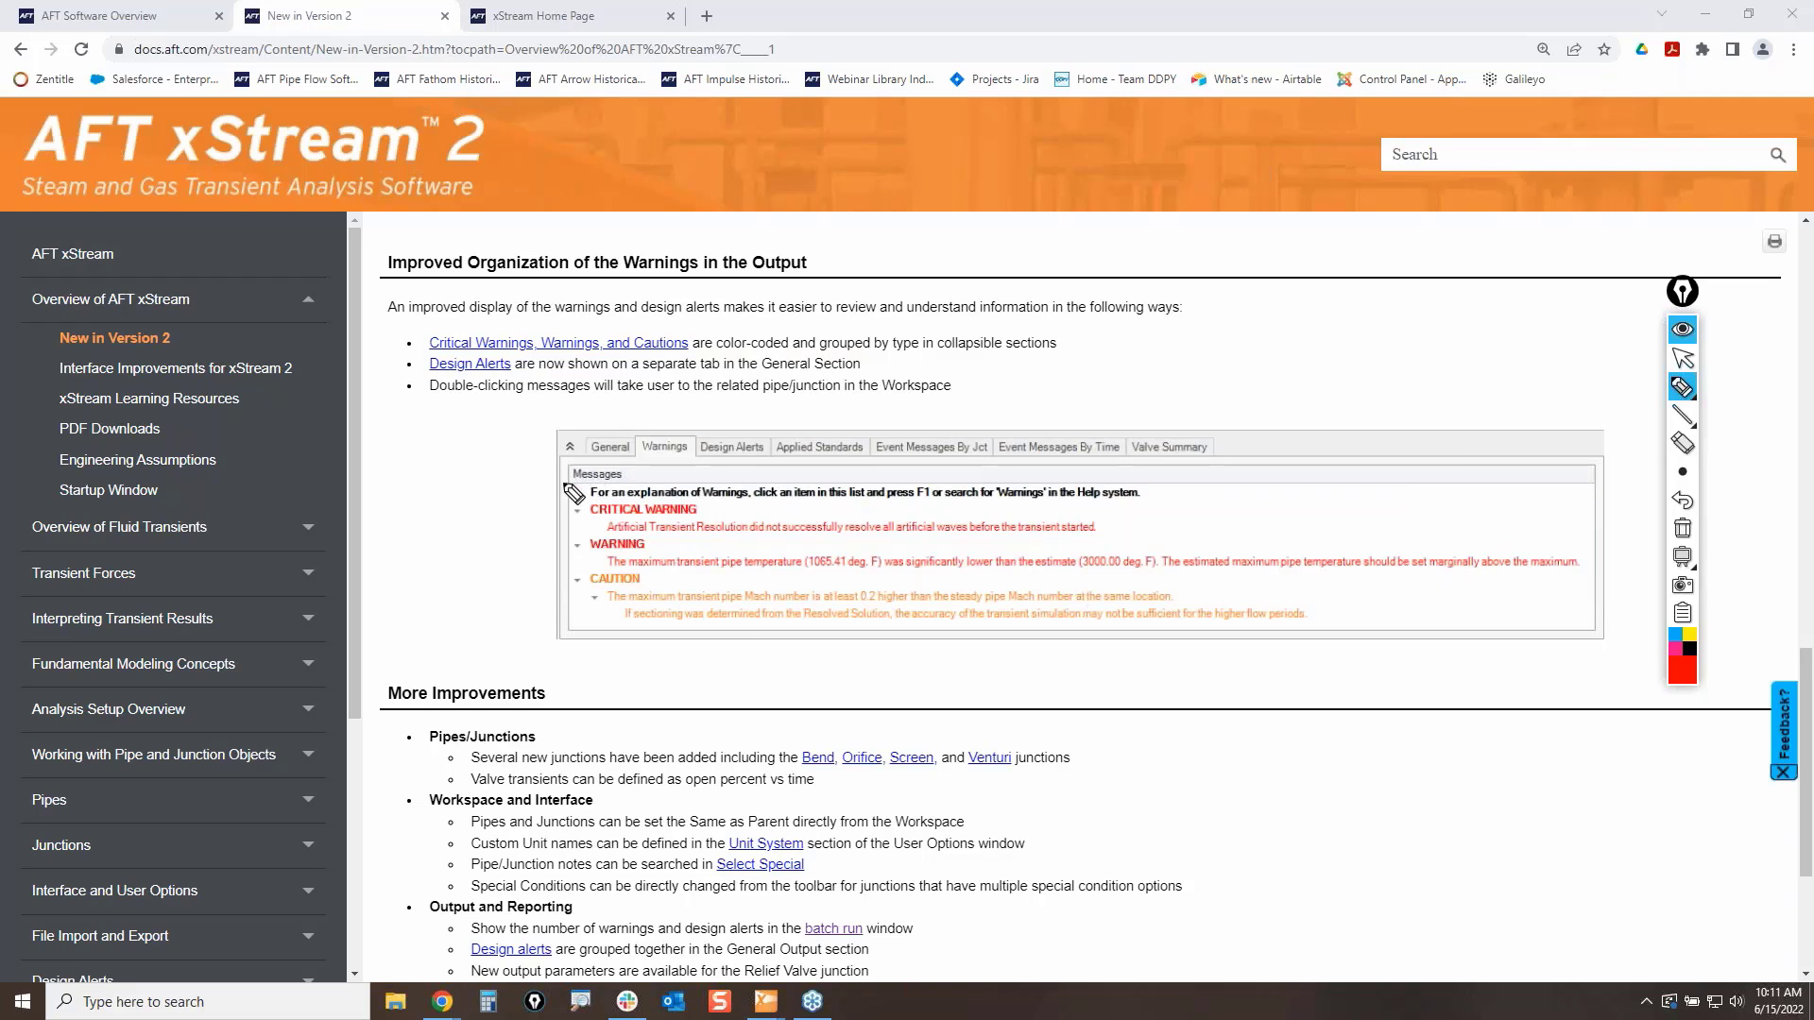
Step: Circle the whole message list in the warnings output example and clear the annotation
mouse_move(563, 487)
left_mouse_down()
mouse_move(1129, 489)
mouse_move(1597, 520)
mouse_move(1549, 616)
mouse_move(979, 644)
mouse_move(597, 631)
mouse_move(558, 501)
mouse_move(574, 463)
left_mouse_up()
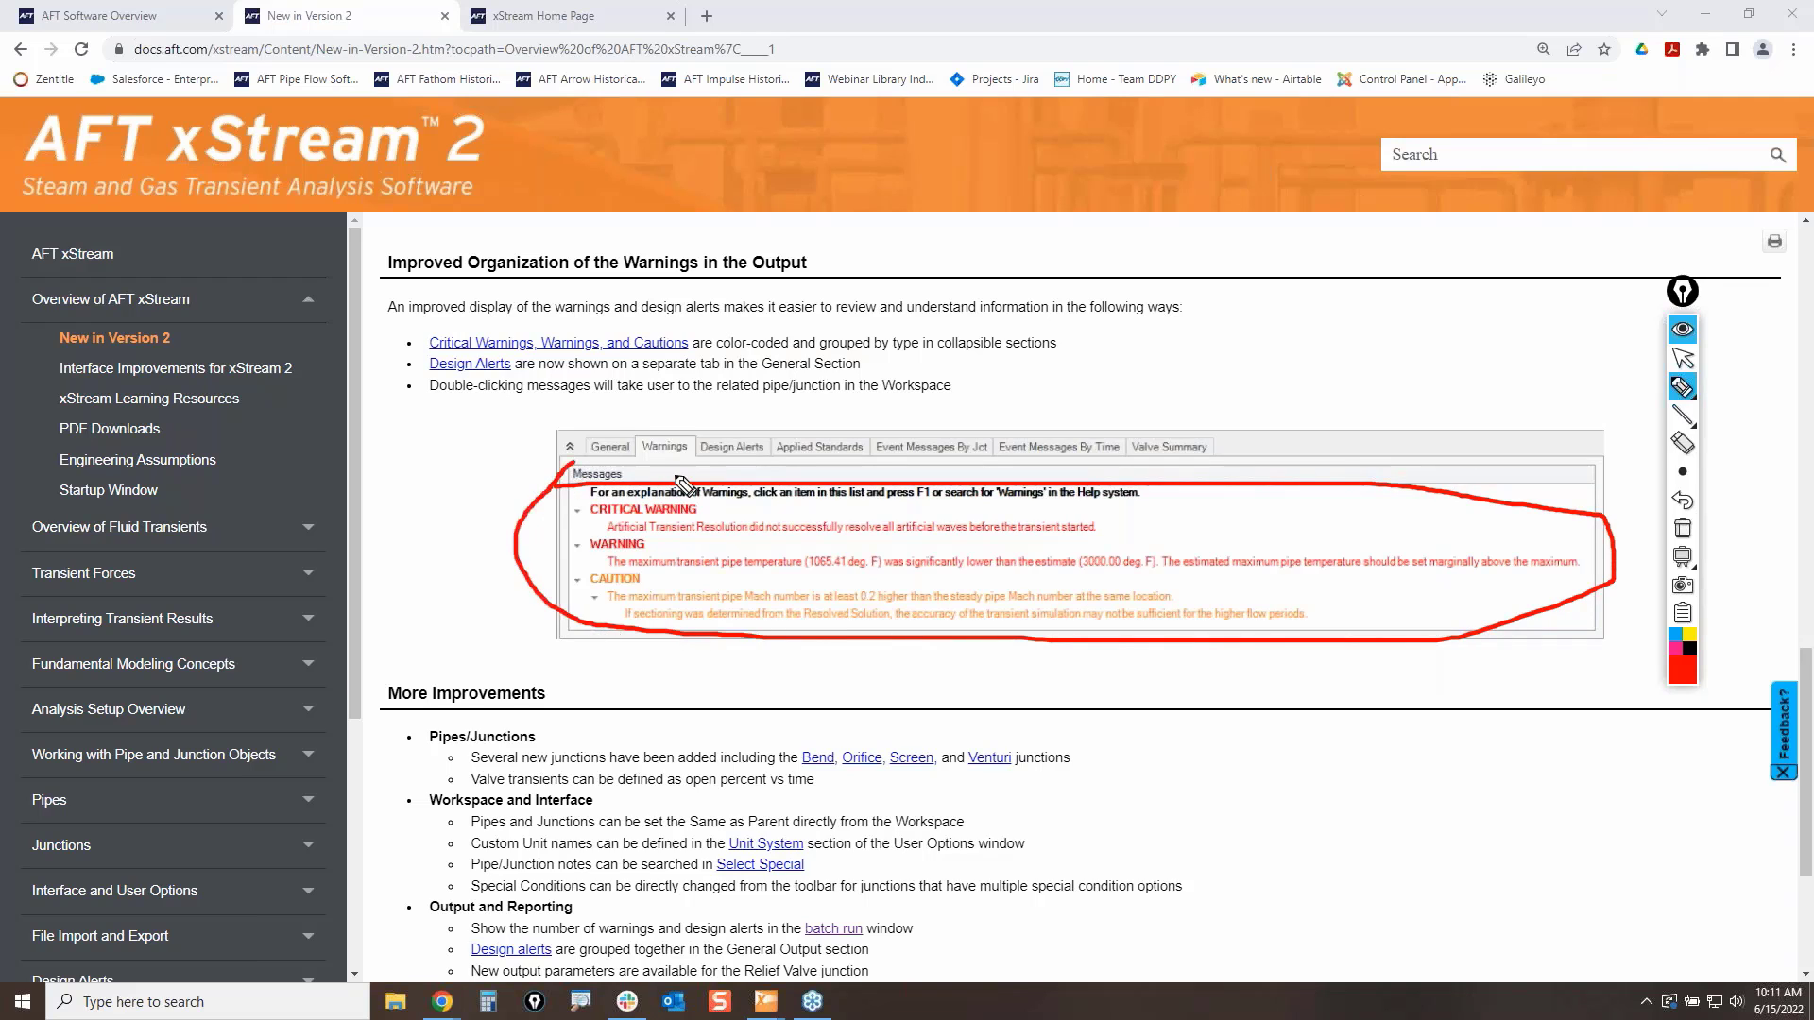
left_click(1685, 528)
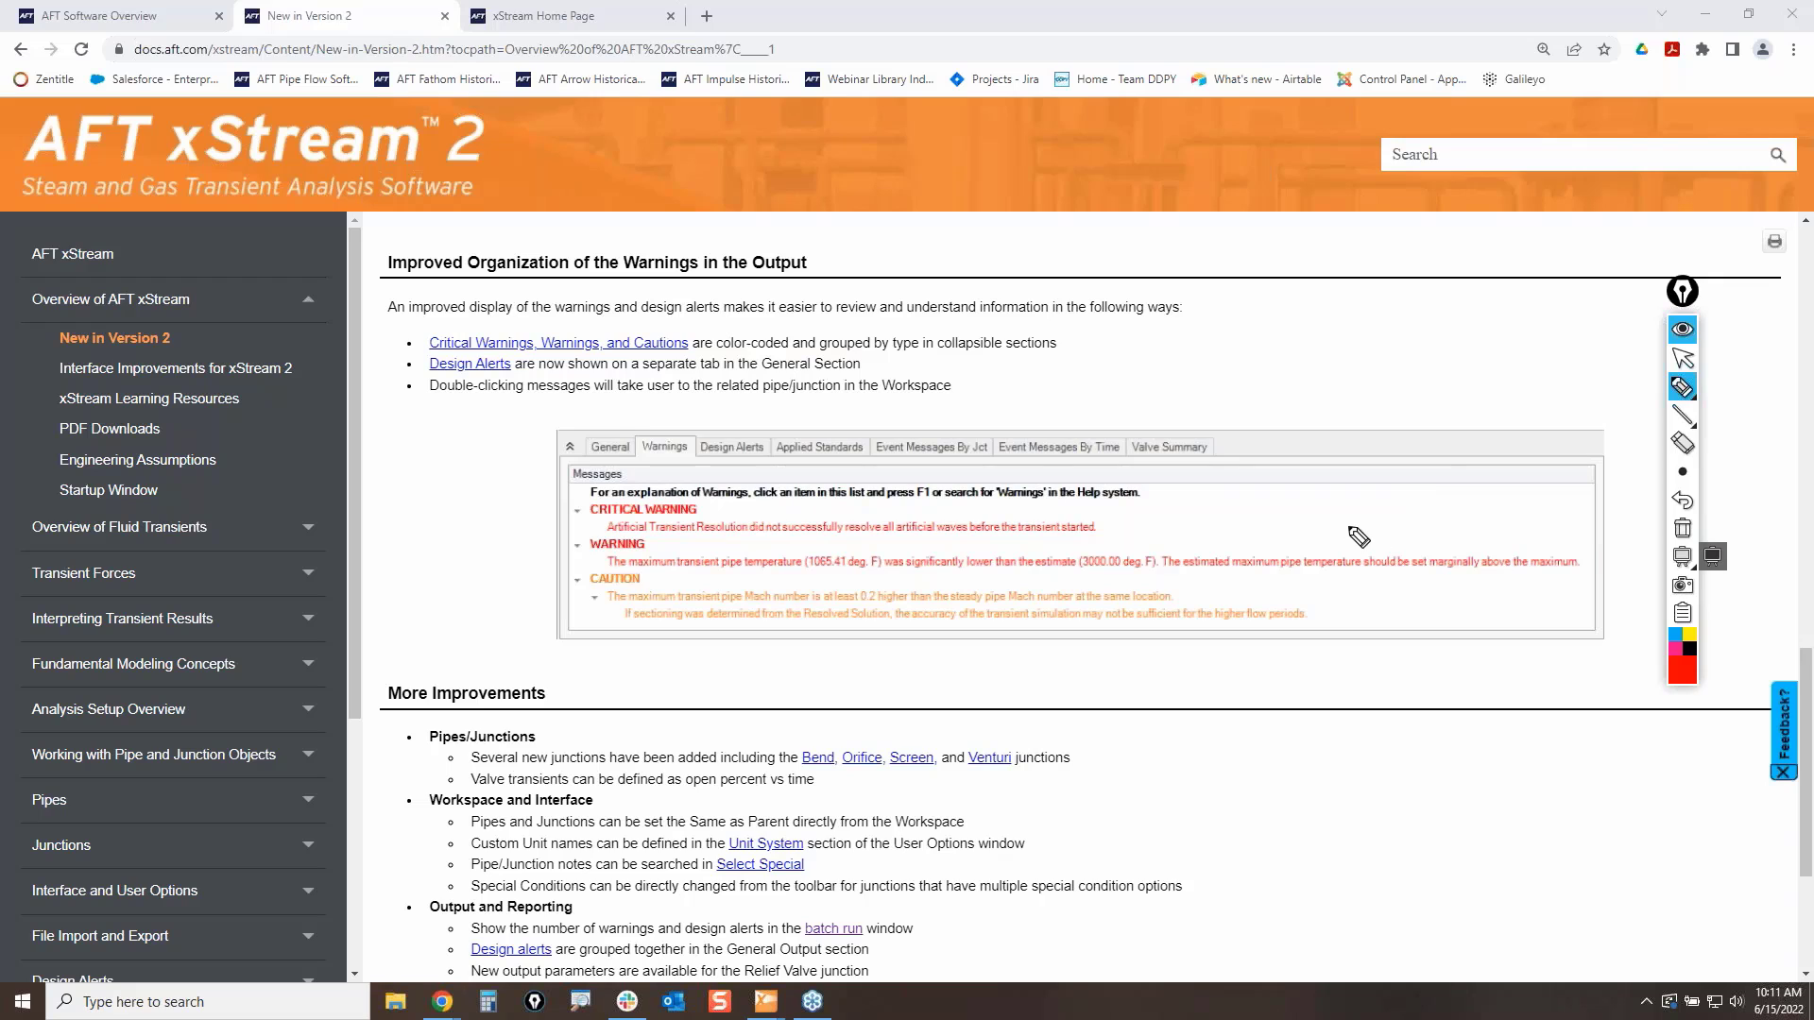
left_click(1681, 372)
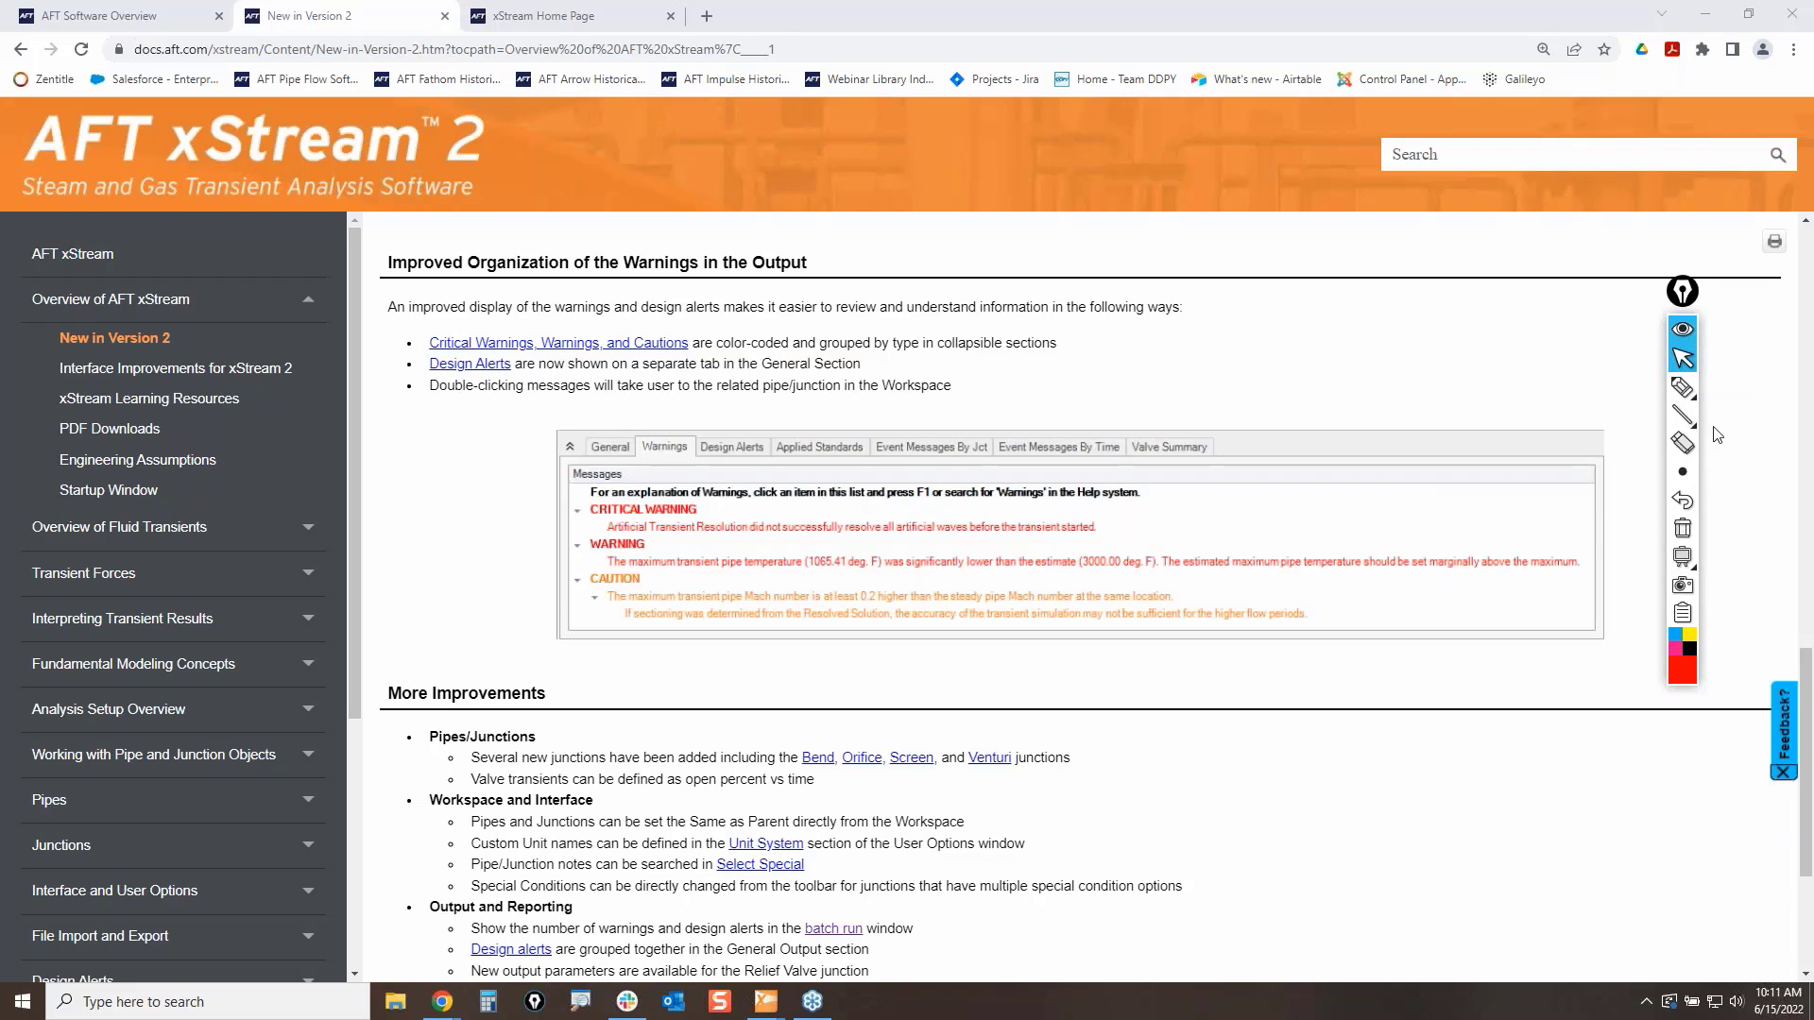
Step: Circle the grouped warning messages and the Design Alerts tab in the output example, and clear both marks
mouse_move(1694, 423)
left_click(1683, 387)
mouse_move(652, 491)
left_mouse_down()
mouse_move(747, 477)
mouse_move(732, 440)
mouse_move(781, 446)
mouse_move(697, 455)
mouse_move(744, 454)
left_mouse_up()
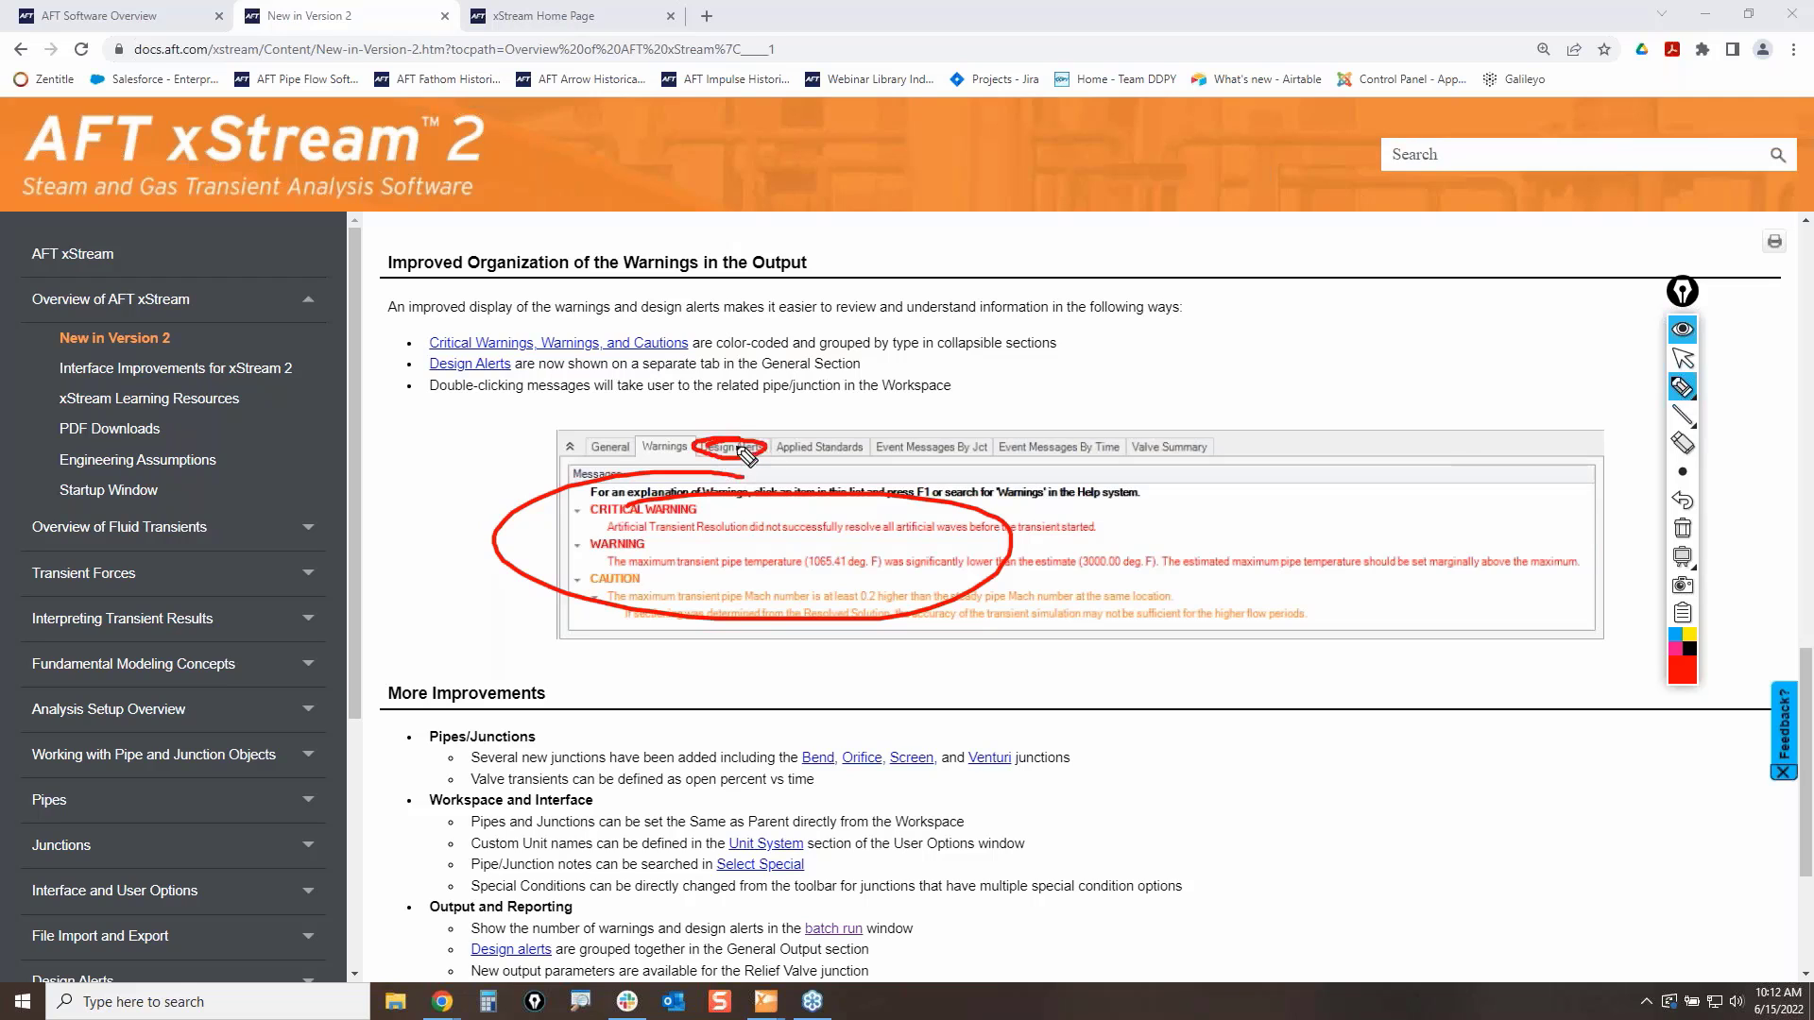
left_click(1682, 528)
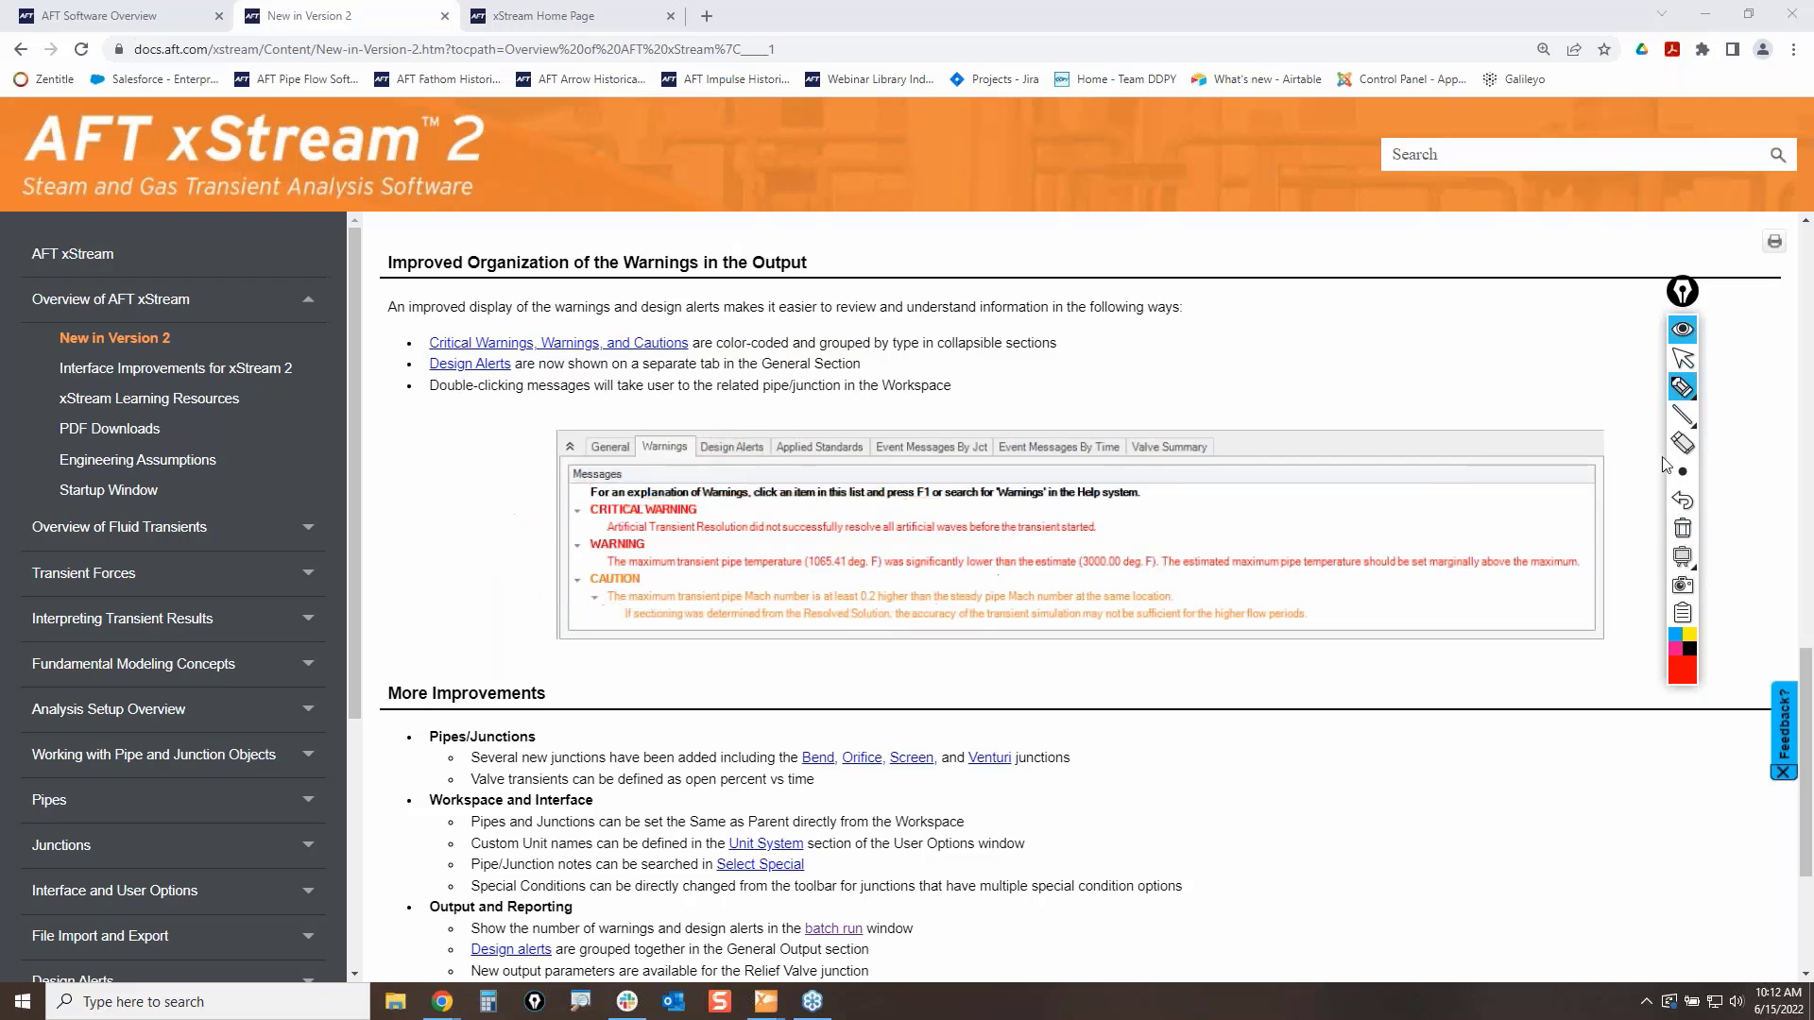
Step: Open the Examples topic in the help site's contents list
left_click(1675, 369)
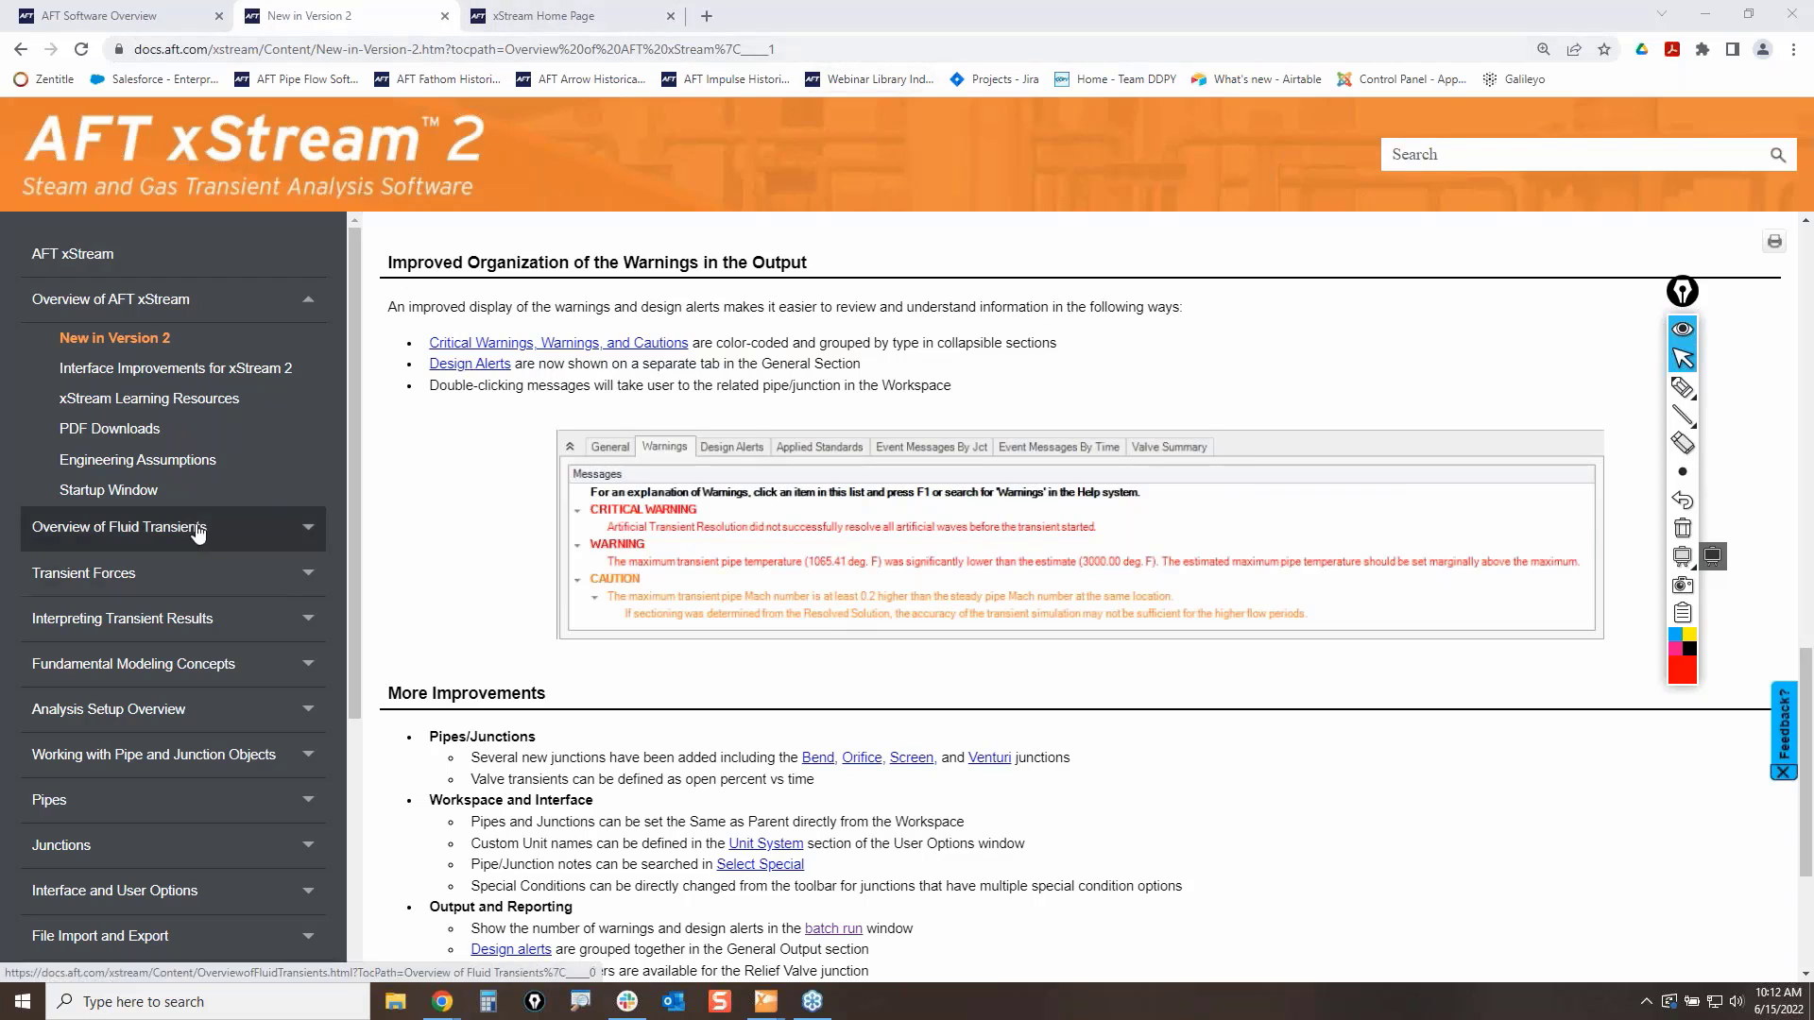
scroll(216, 605, "down", 4)
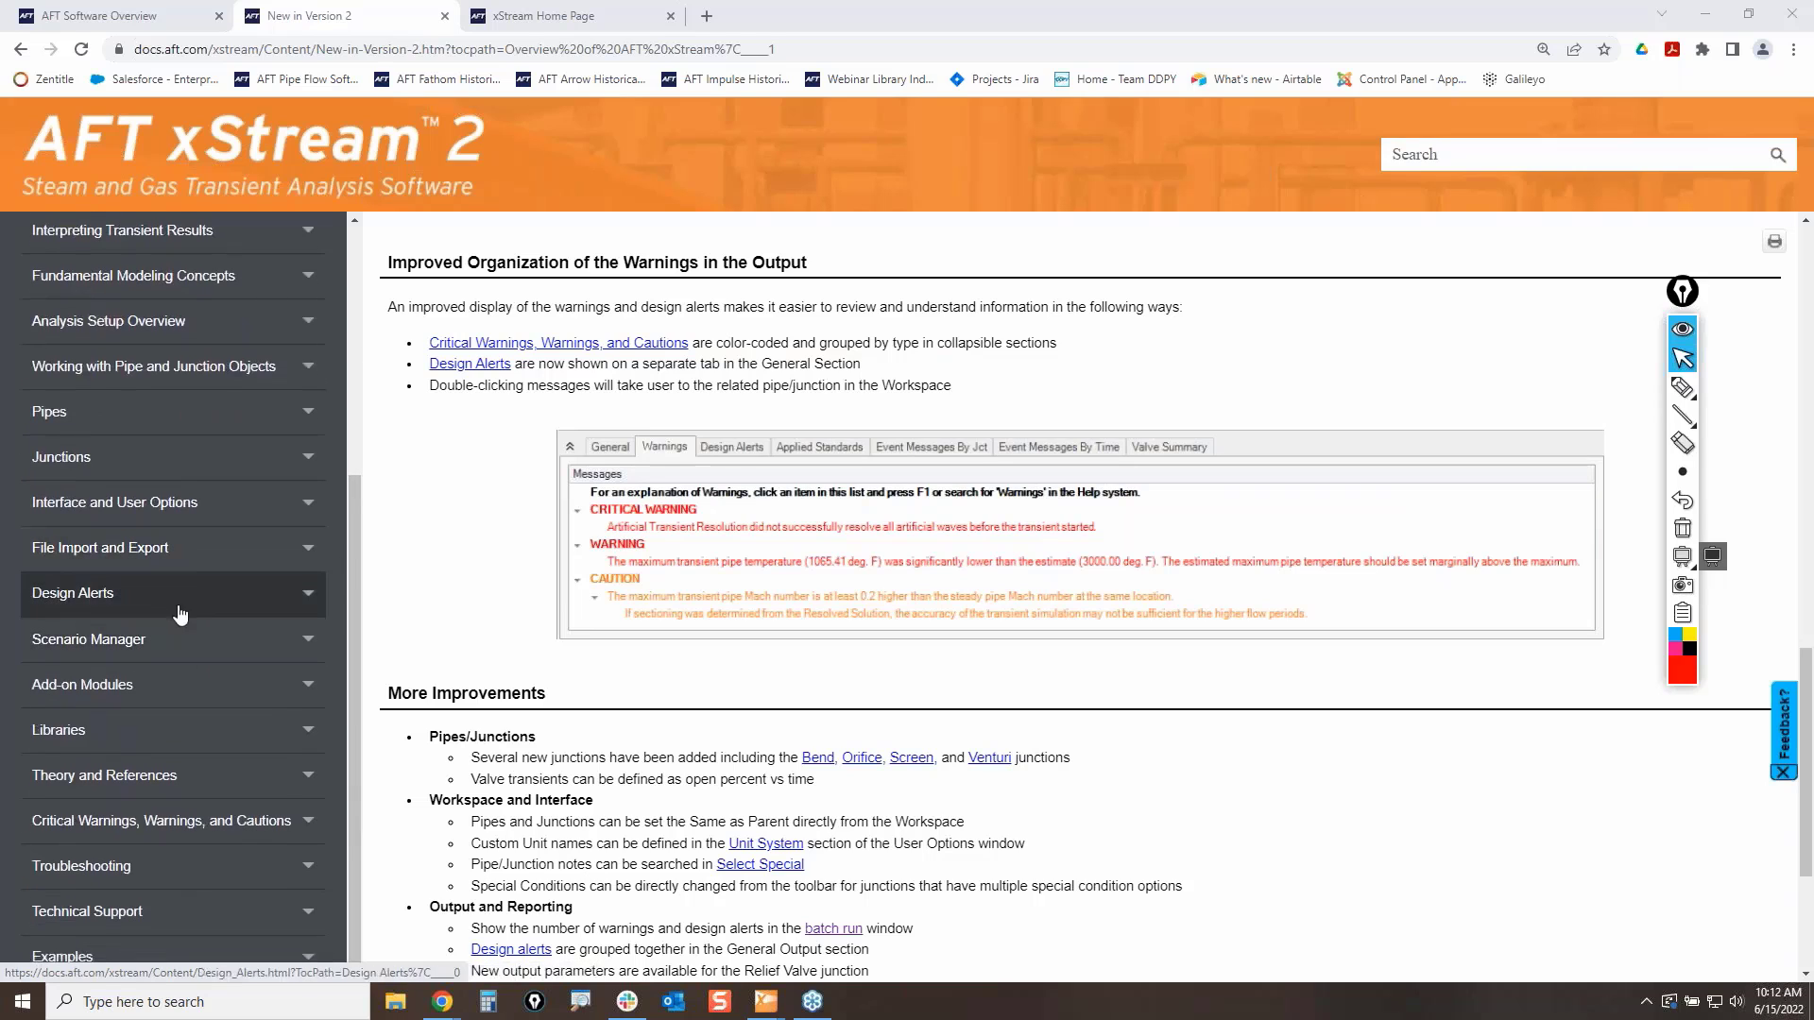
left_click(129, 958)
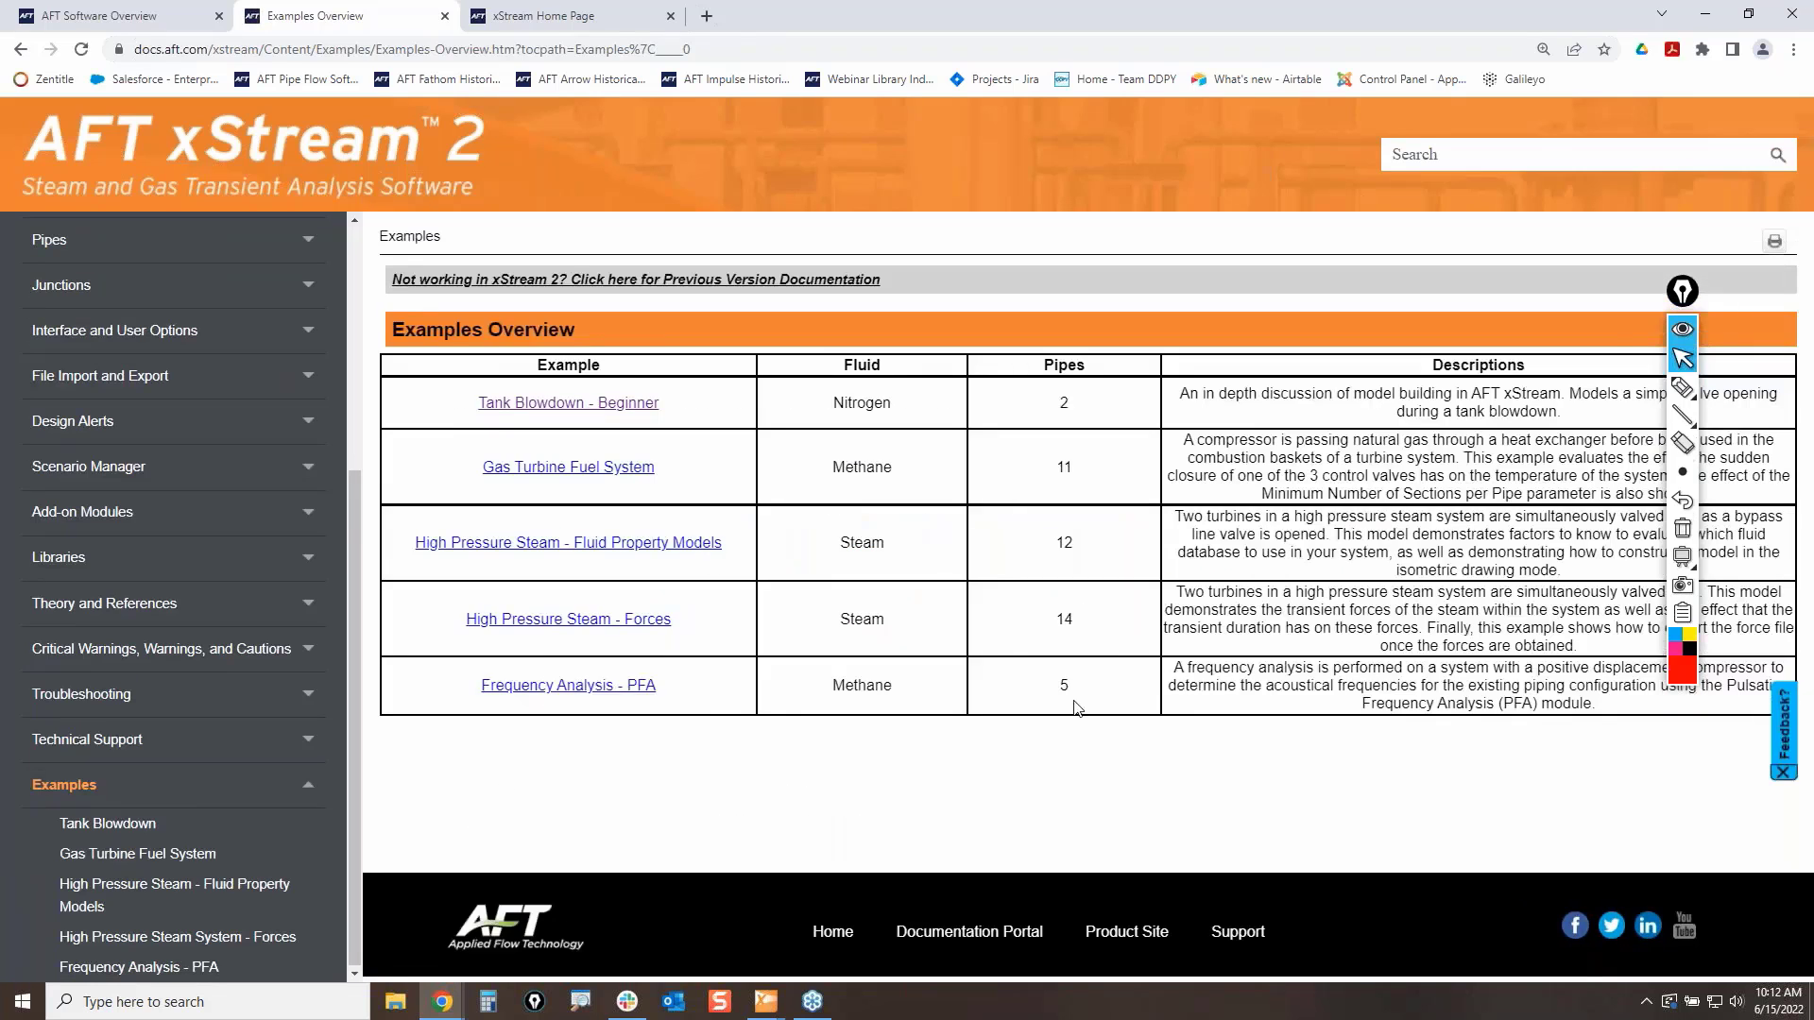
Step: Circle the list of examples and the Tank Blowdown - Beginner example, and clear the annotations
left_click(1683, 388)
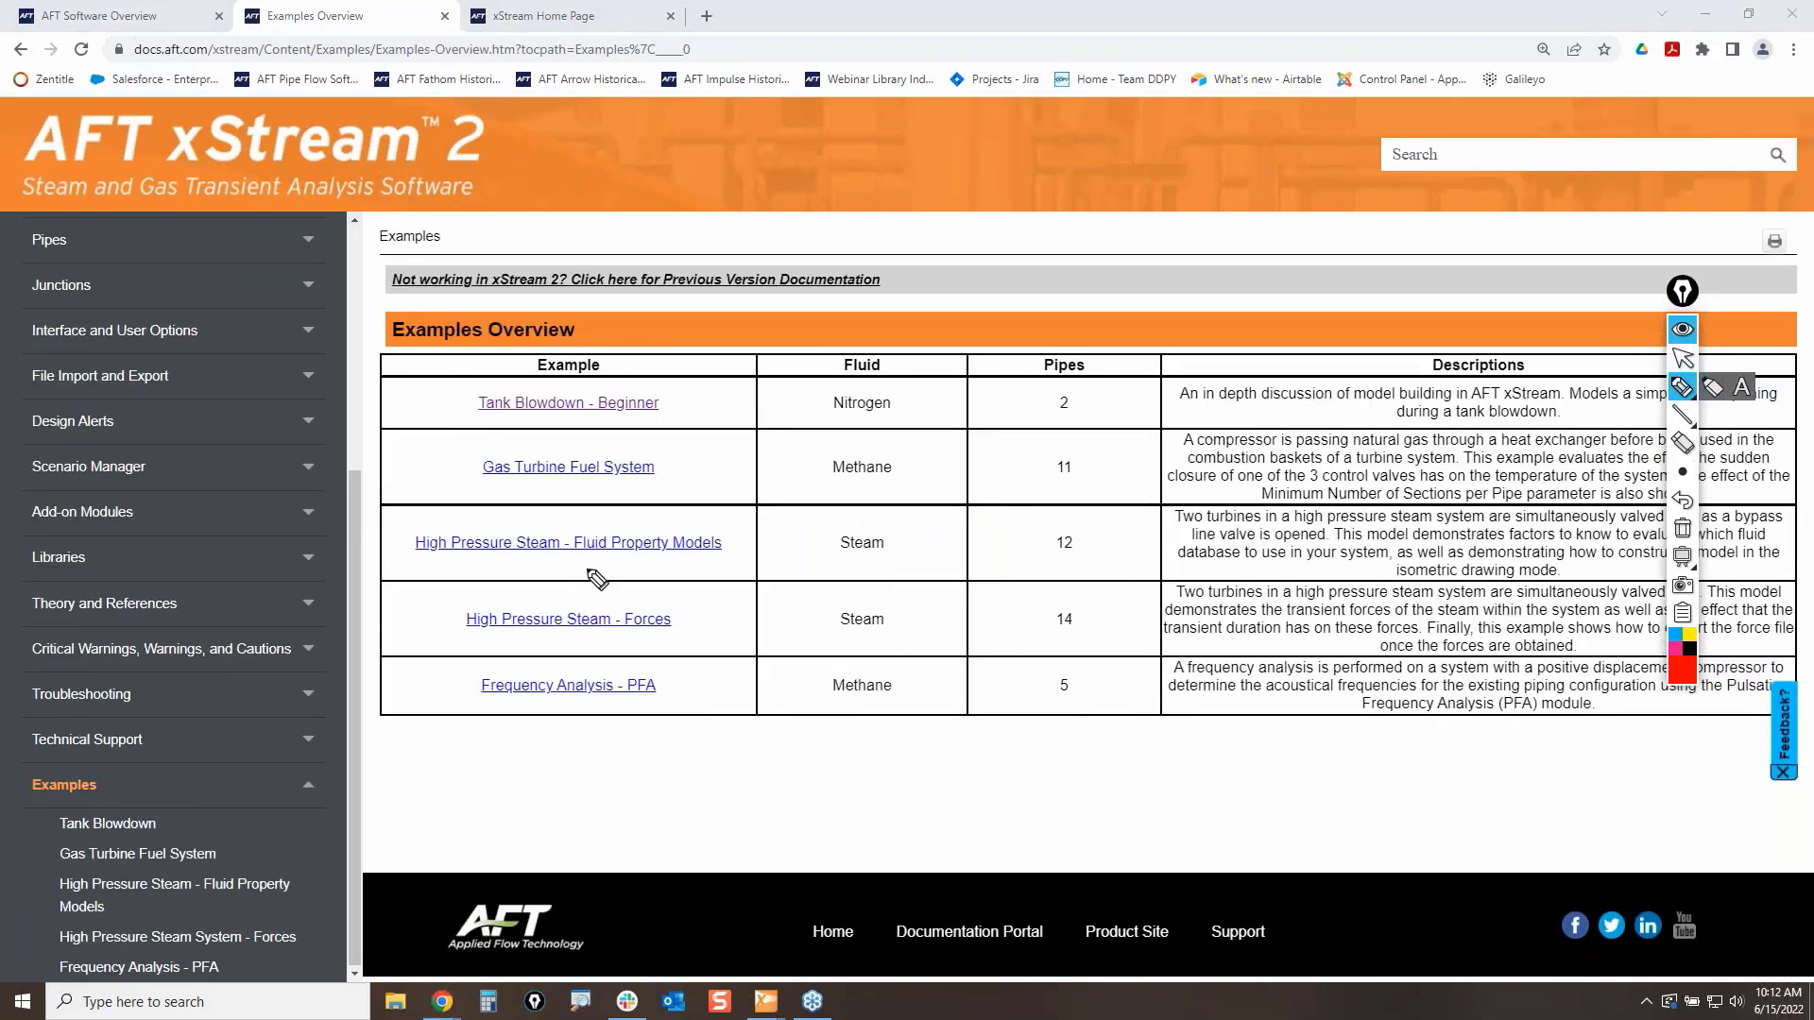
mouse_move(390, 378)
left_mouse_down()
mouse_move(534, 375)
mouse_move(798, 566)
mouse_move(456, 723)
mouse_move(352, 460)
mouse_move(417, 359)
left_mouse_up()
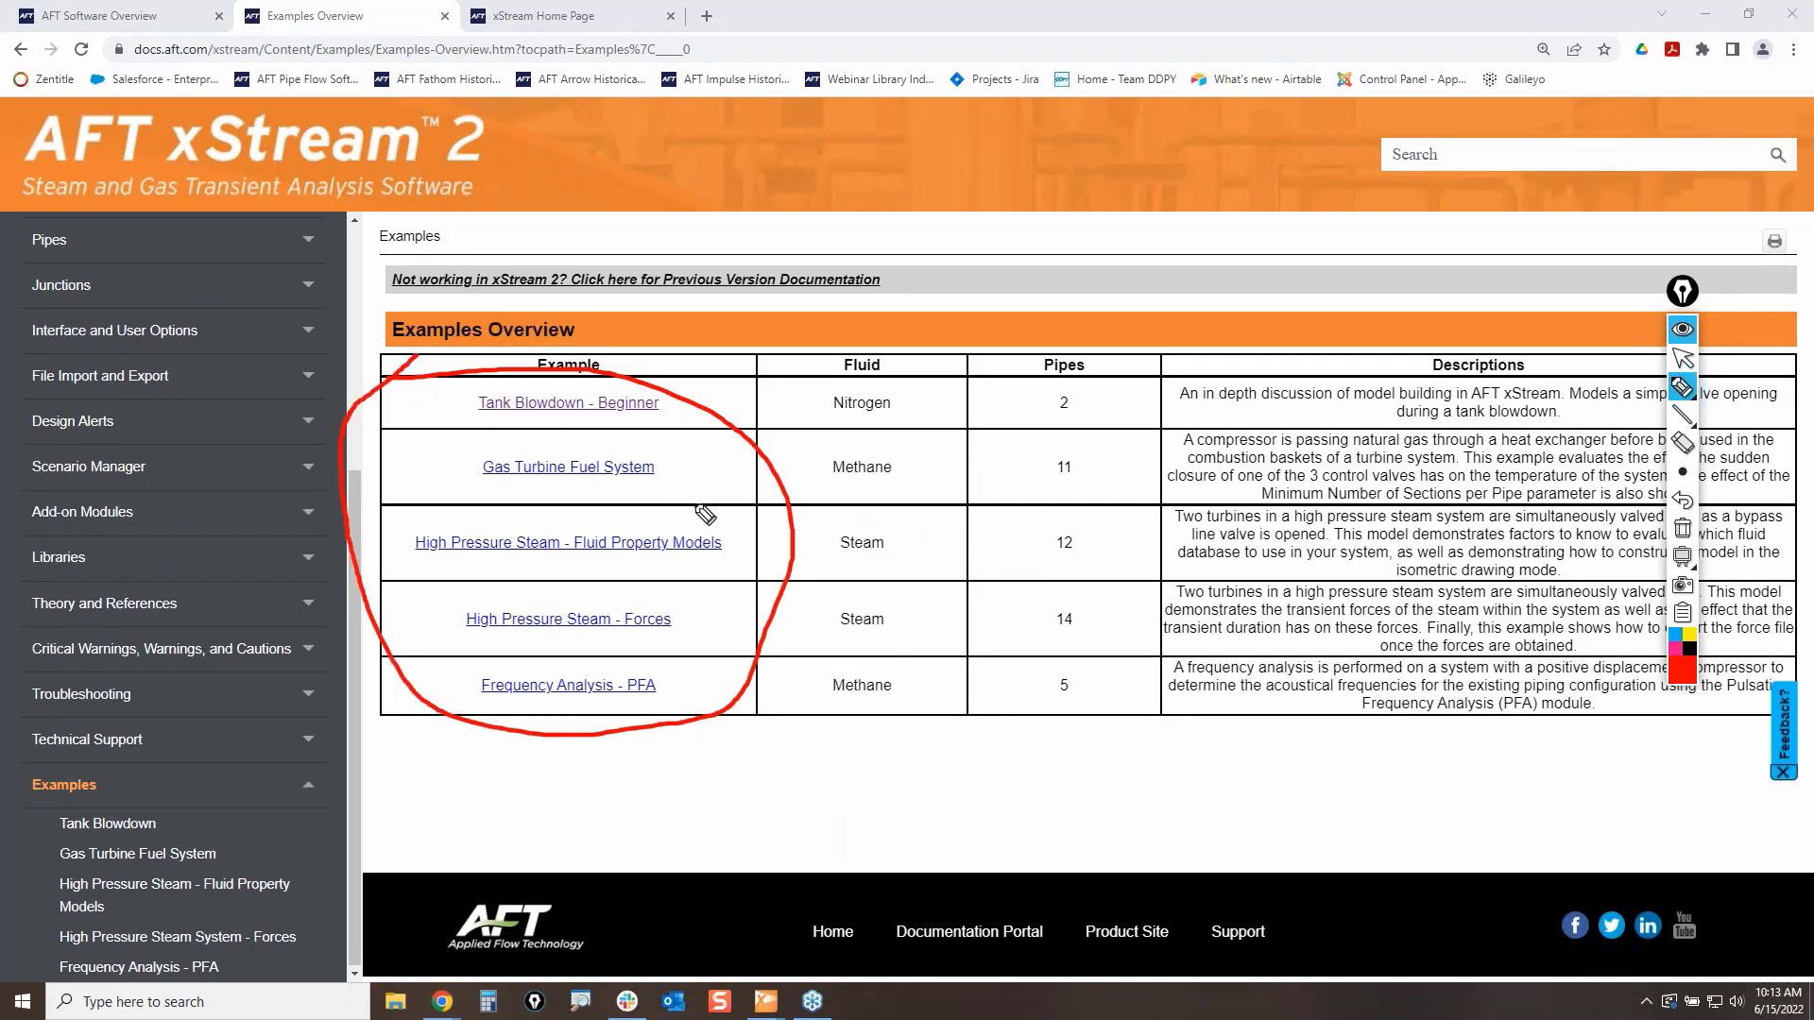
mouse_move(441, 390)
left_mouse_down()
mouse_move(661, 385)
mouse_move(402, 413)
mouse_move(642, 387)
left_mouse_up()
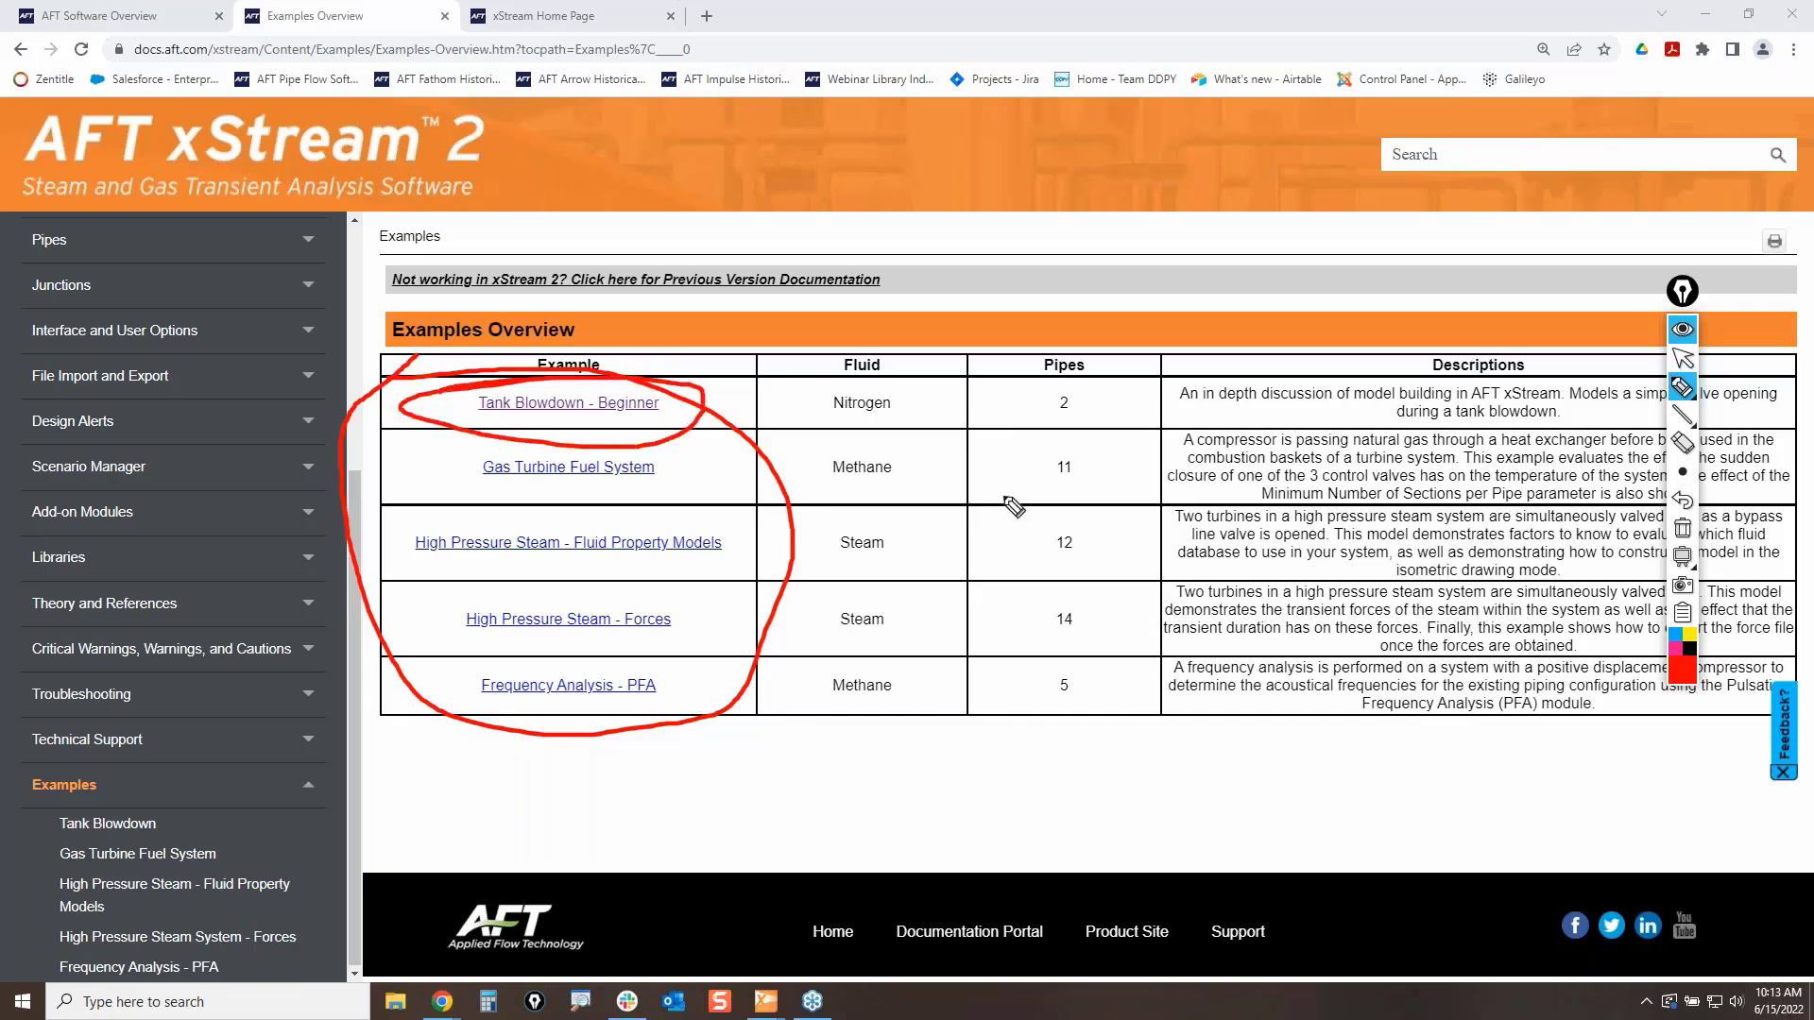
left_click(1683, 531)
left_click(1683, 357)
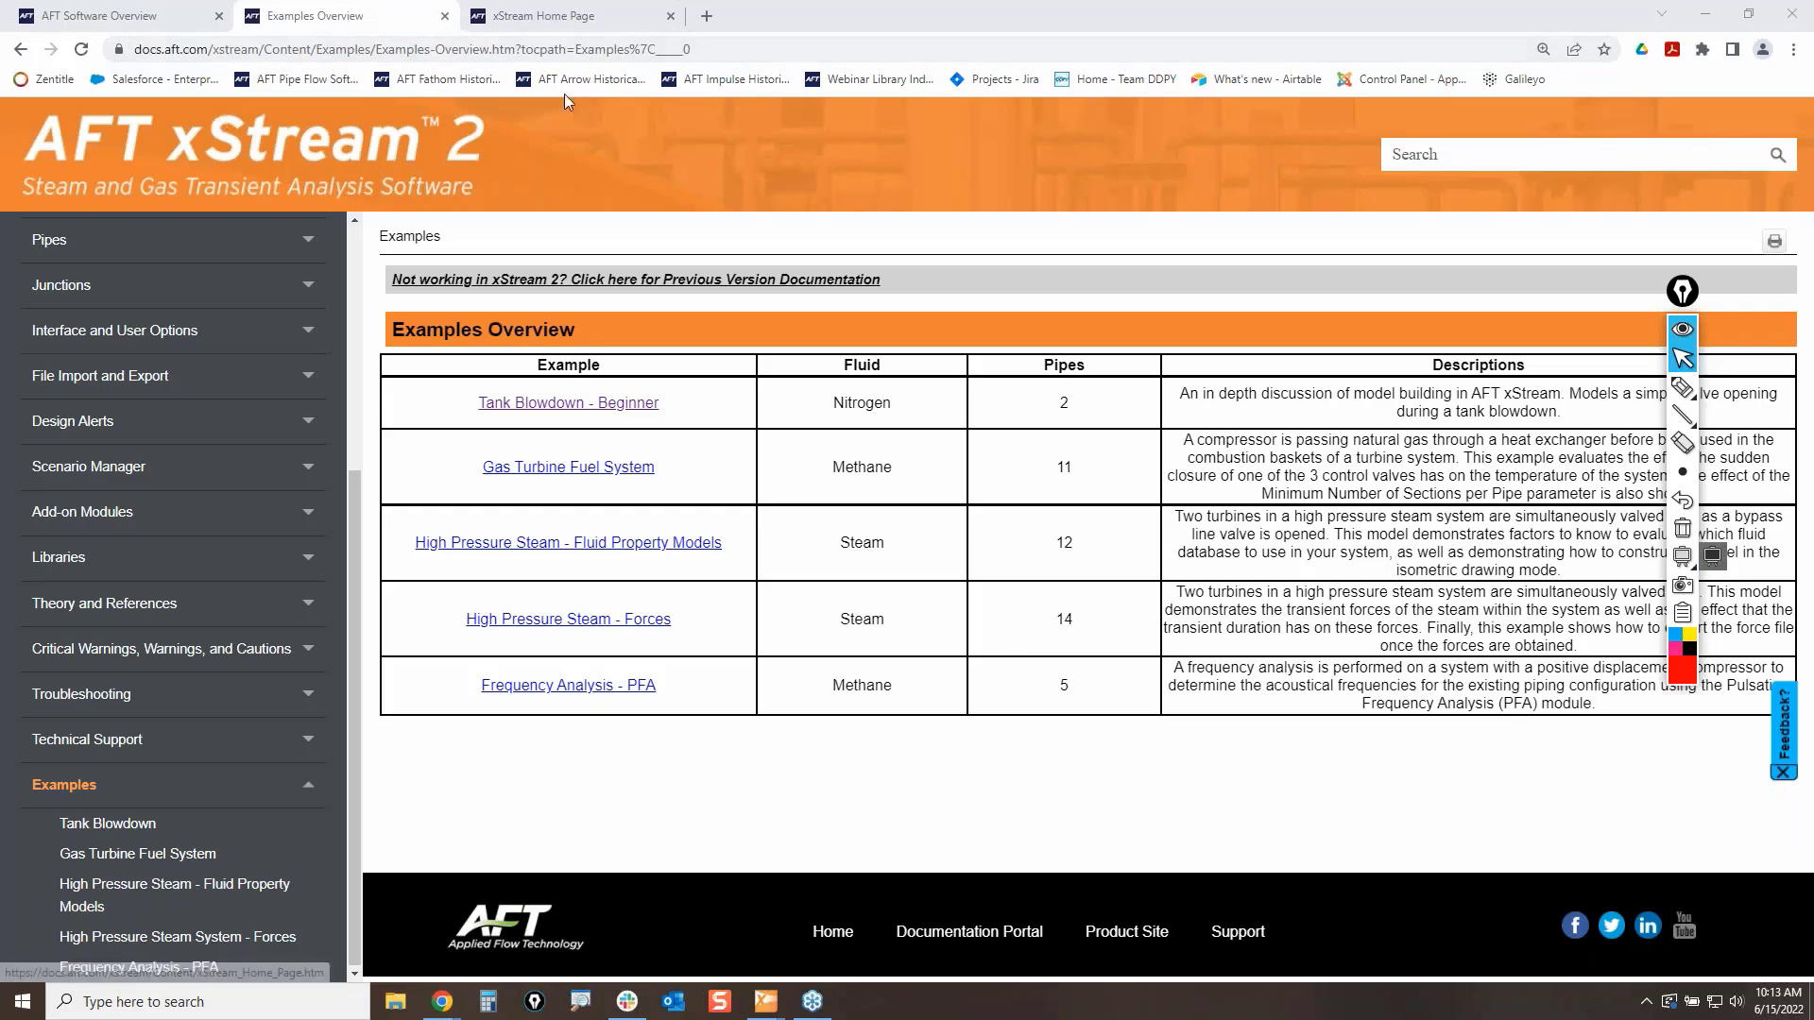
Step: Return to the start of the help contents list and draw a loop around the example links in Examples Overview
scroll(182, 405, "up", 4)
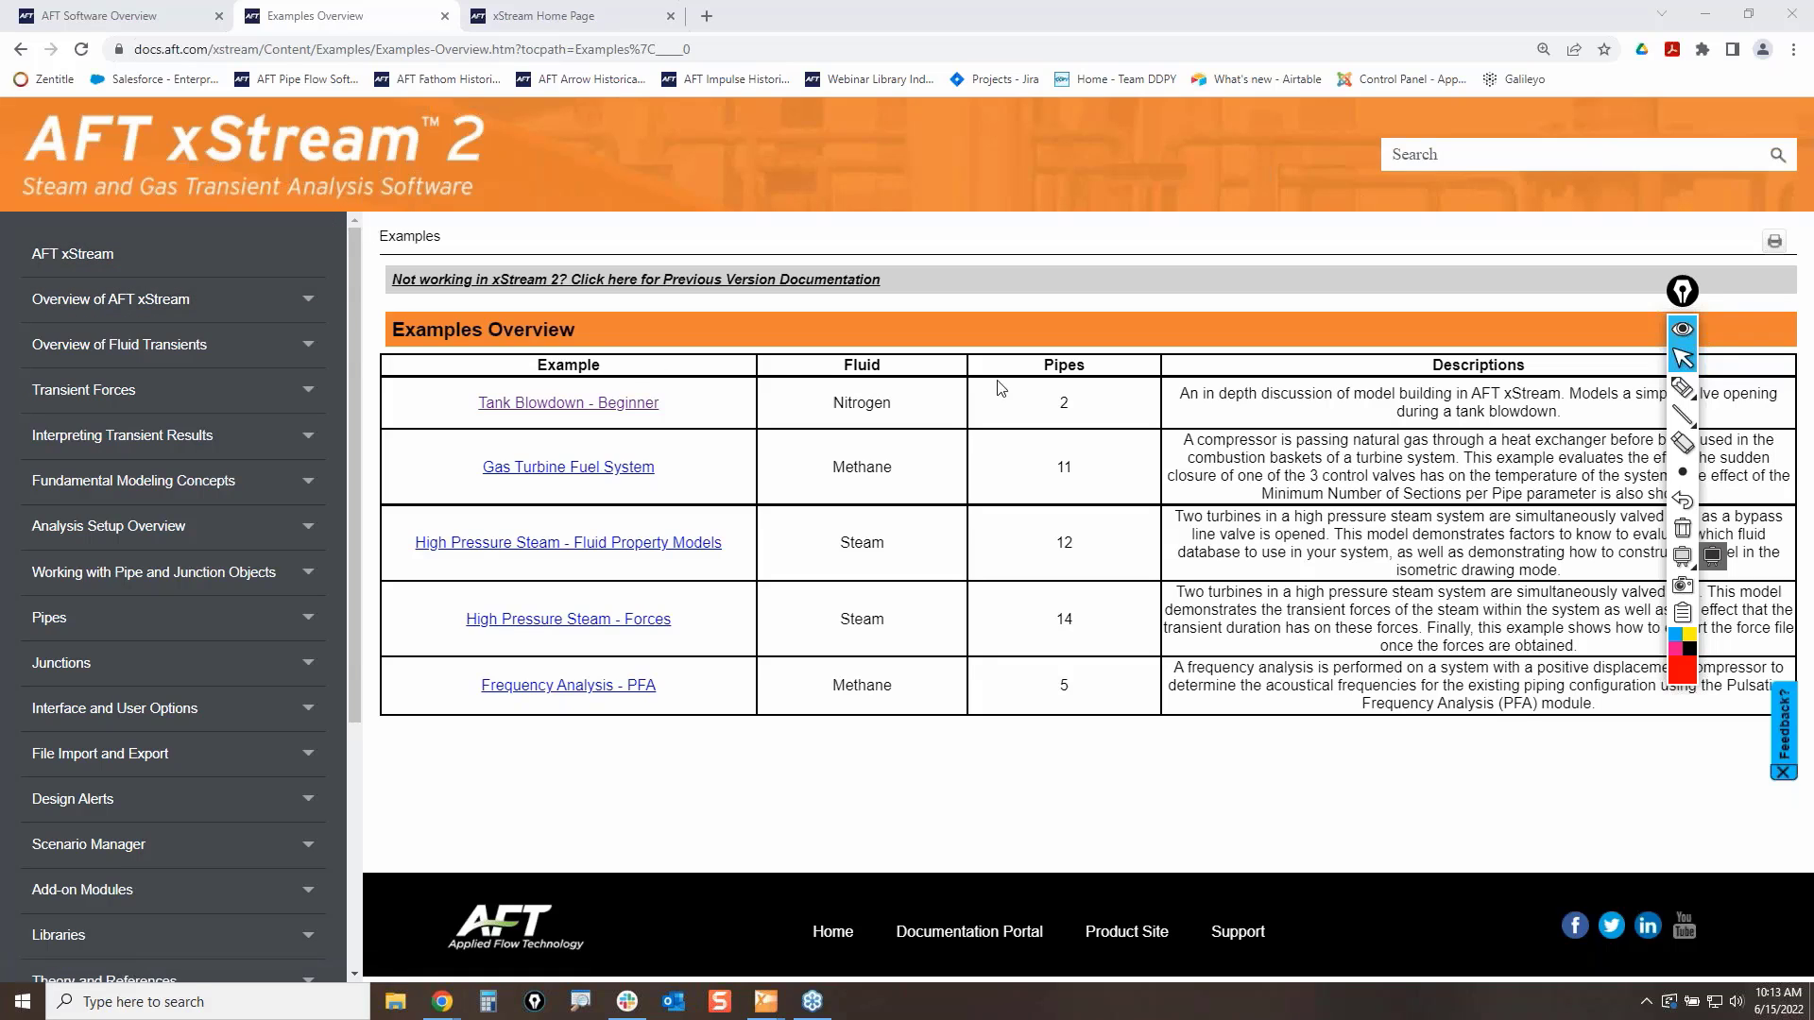
left_click(1683, 387)
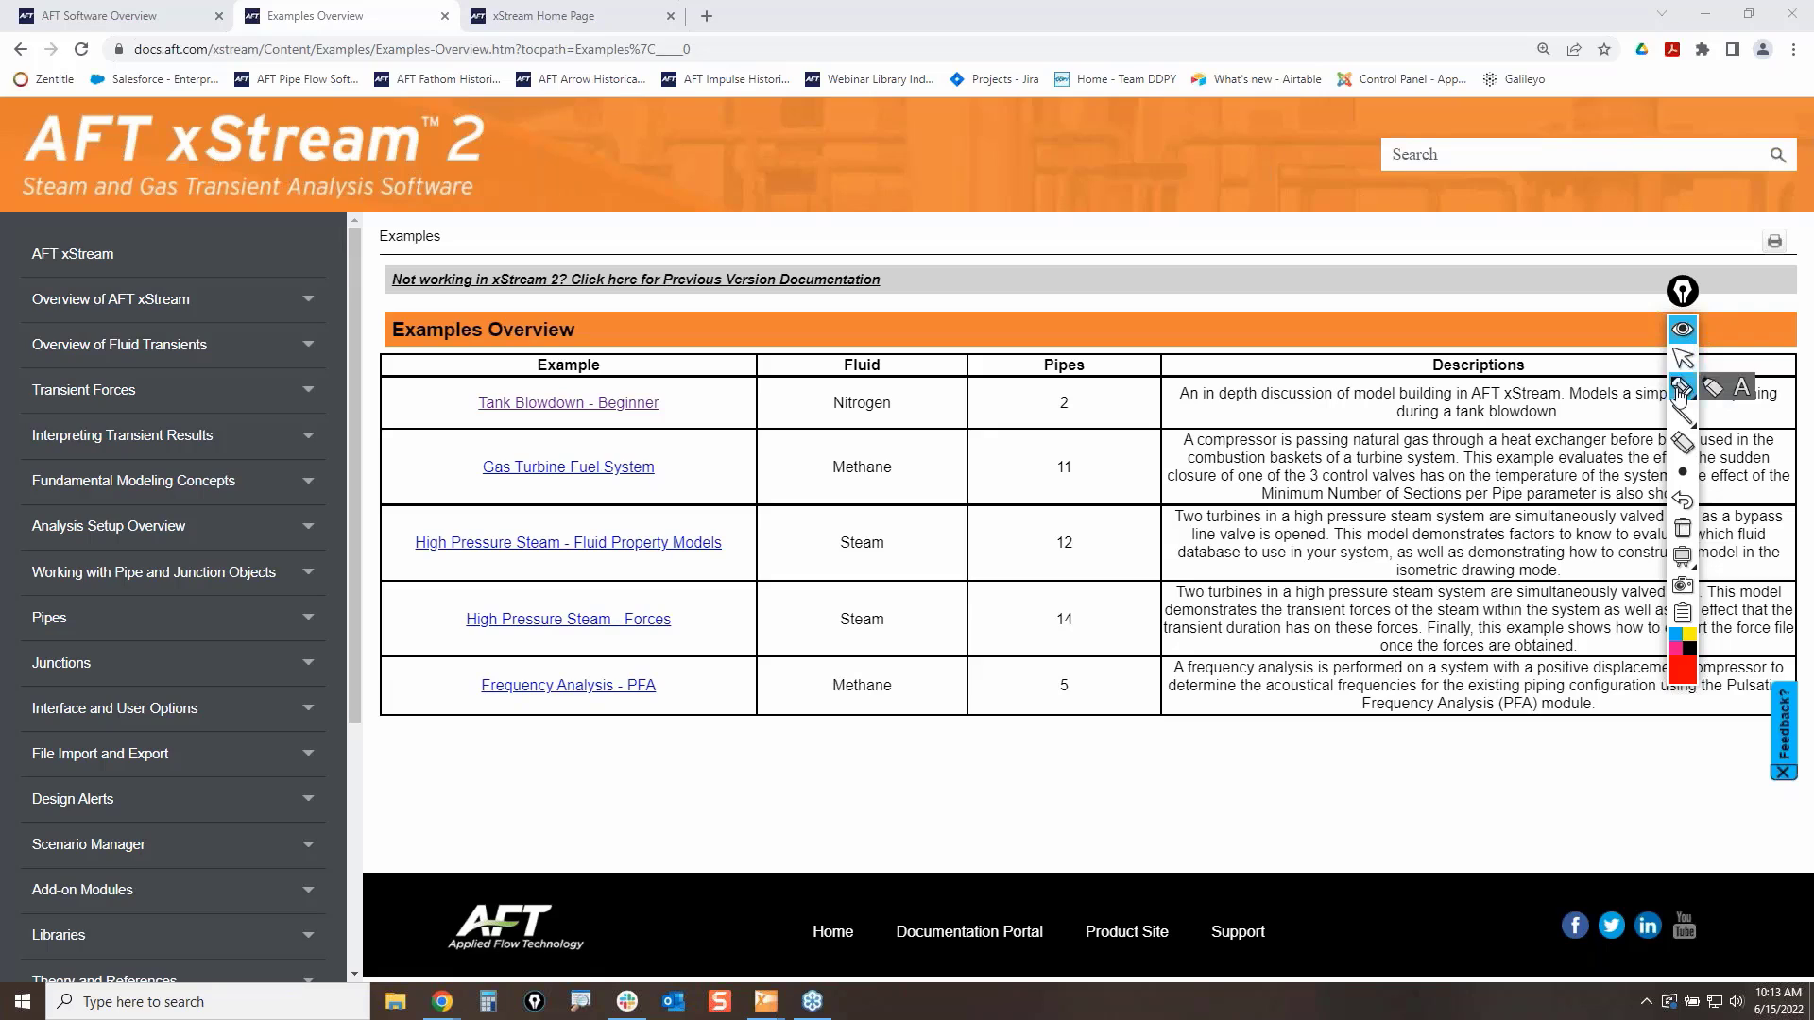
mouse_move(401, 386)
left_mouse_down()
mouse_move(450, 687)
mouse_move(722, 605)
mouse_move(584, 408)
mouse_move(402, 412)
mouse_move(452, 406)
left_mouse_up()
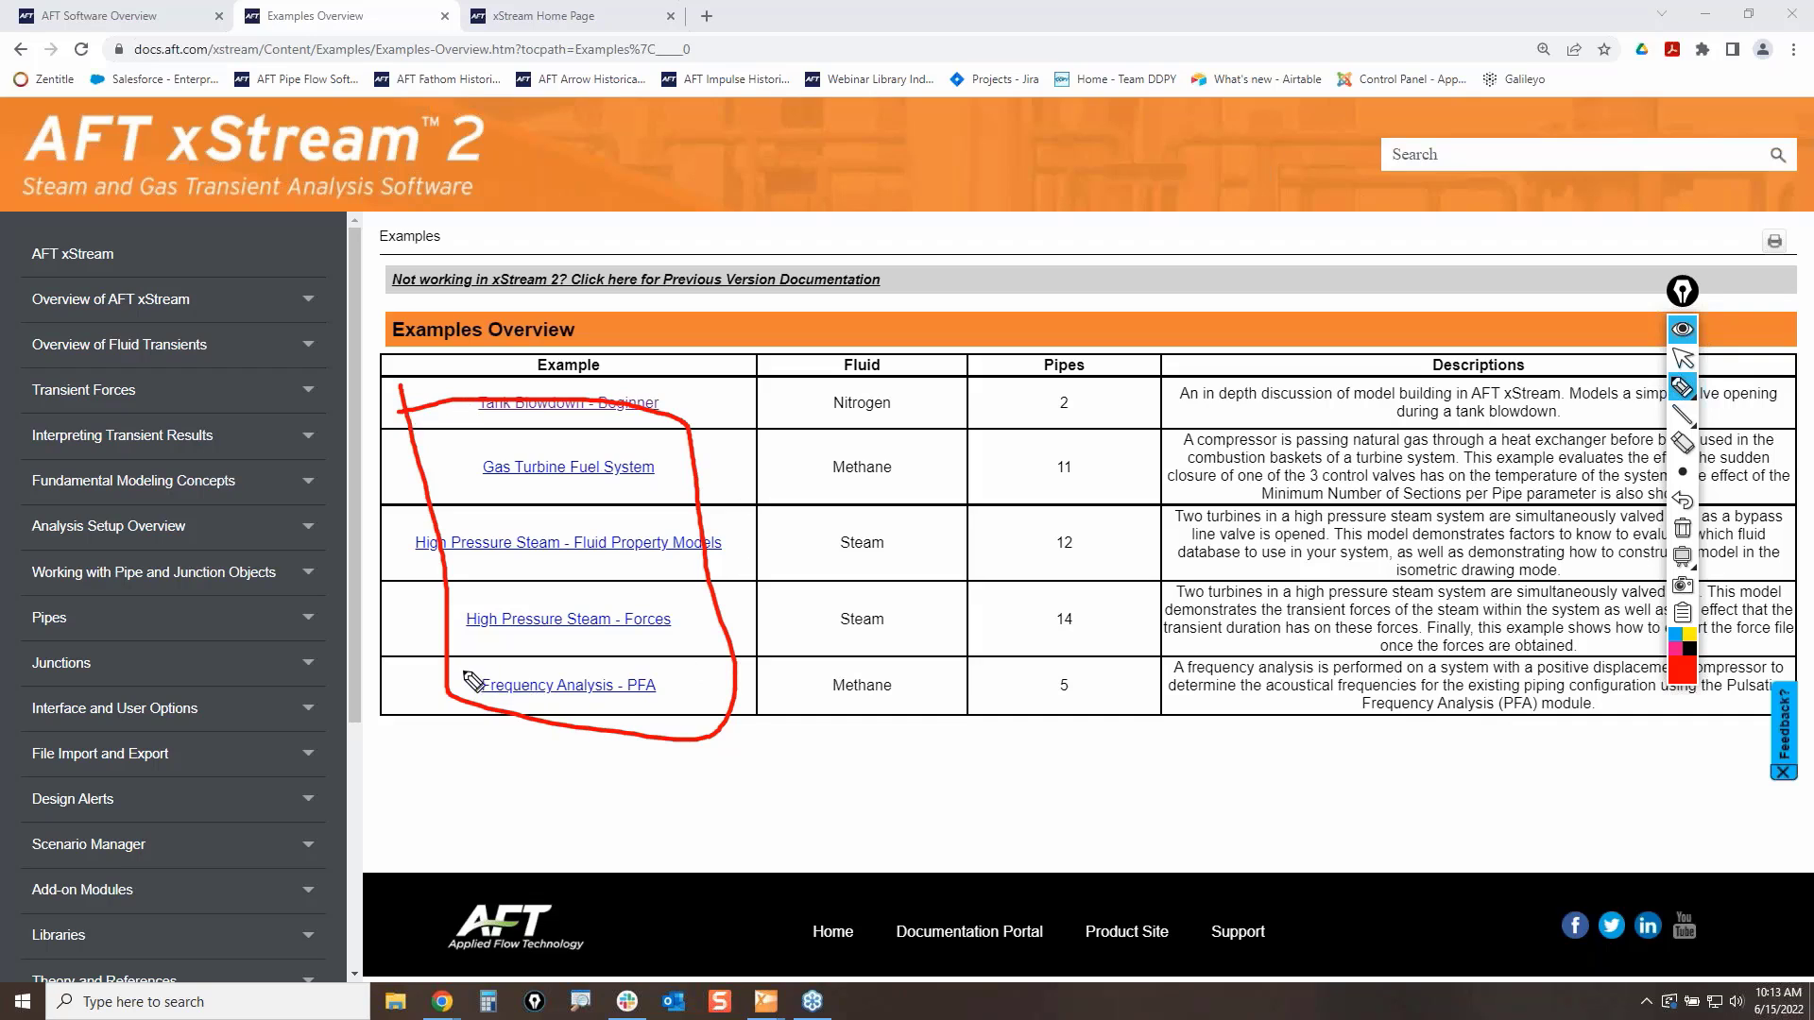
Step: Cross out the Frequency Analysis - PFA example, circle the four examples above it, and clear each annotation
mouse_move(469, 669)
left_mouse_down()
mouse_move(676, 659)
mouse_move(446, 705)
left_mouse_up()
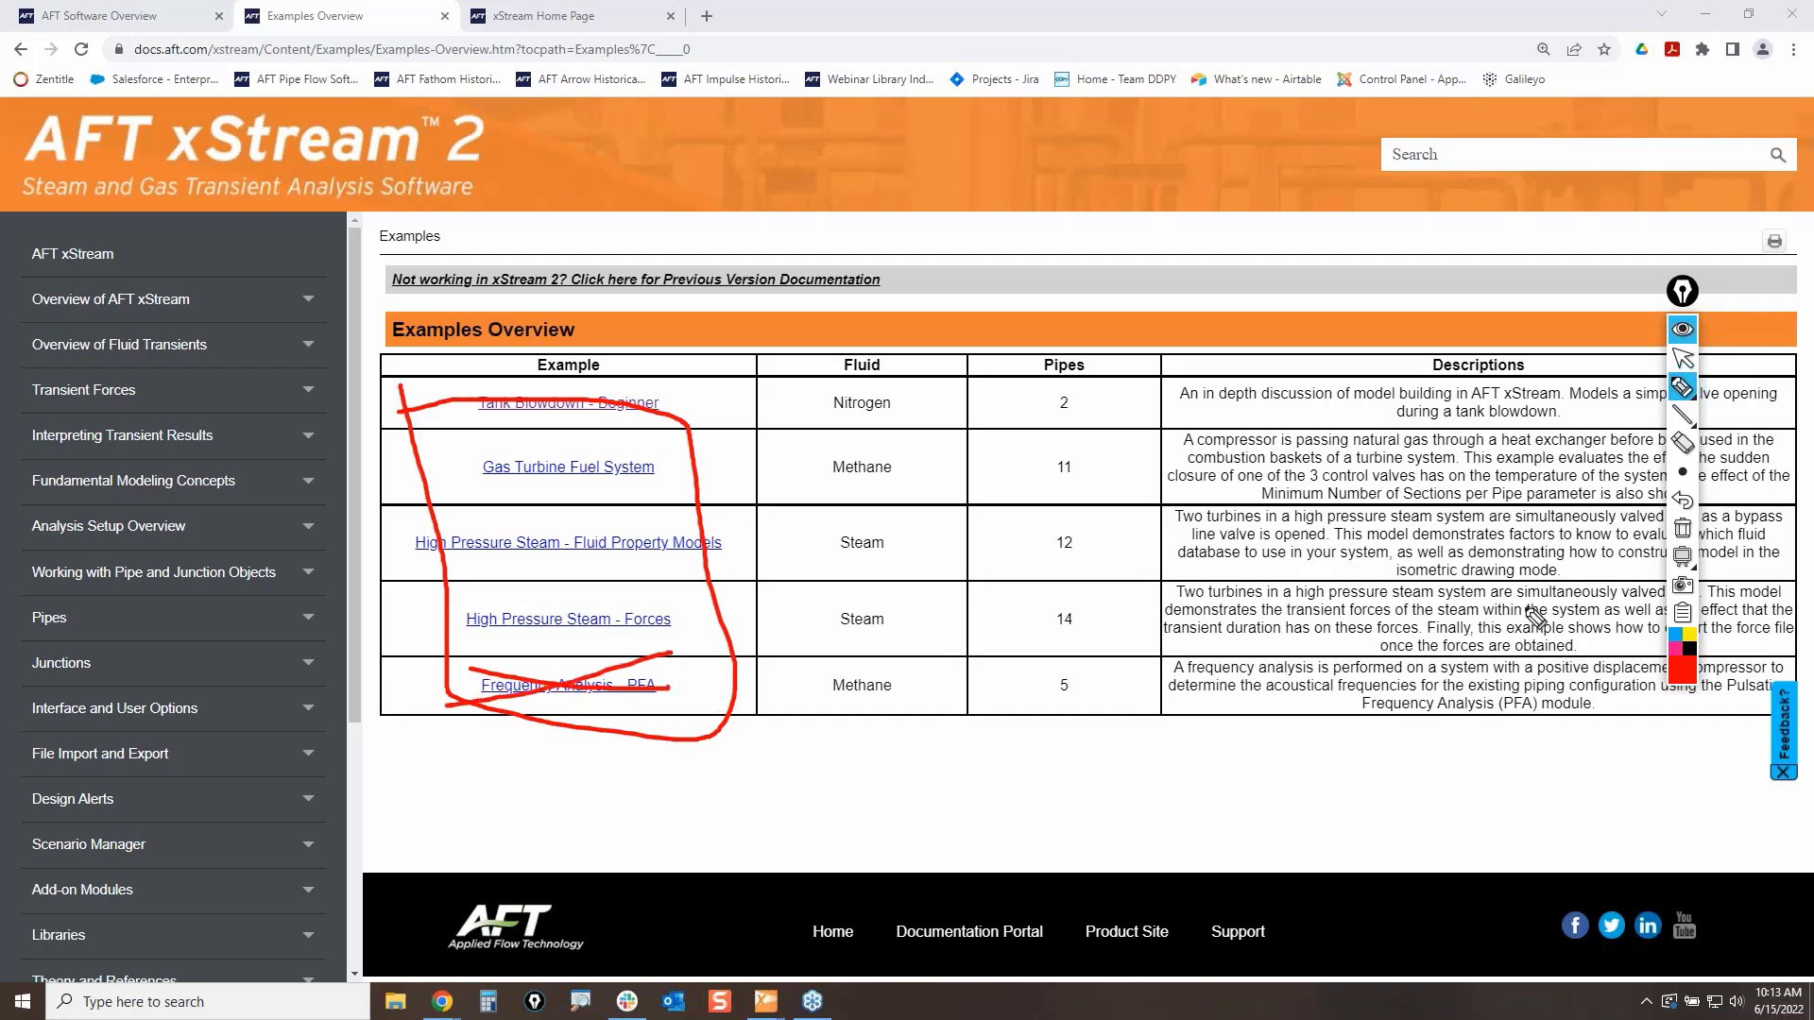
left_click(1683, 556)
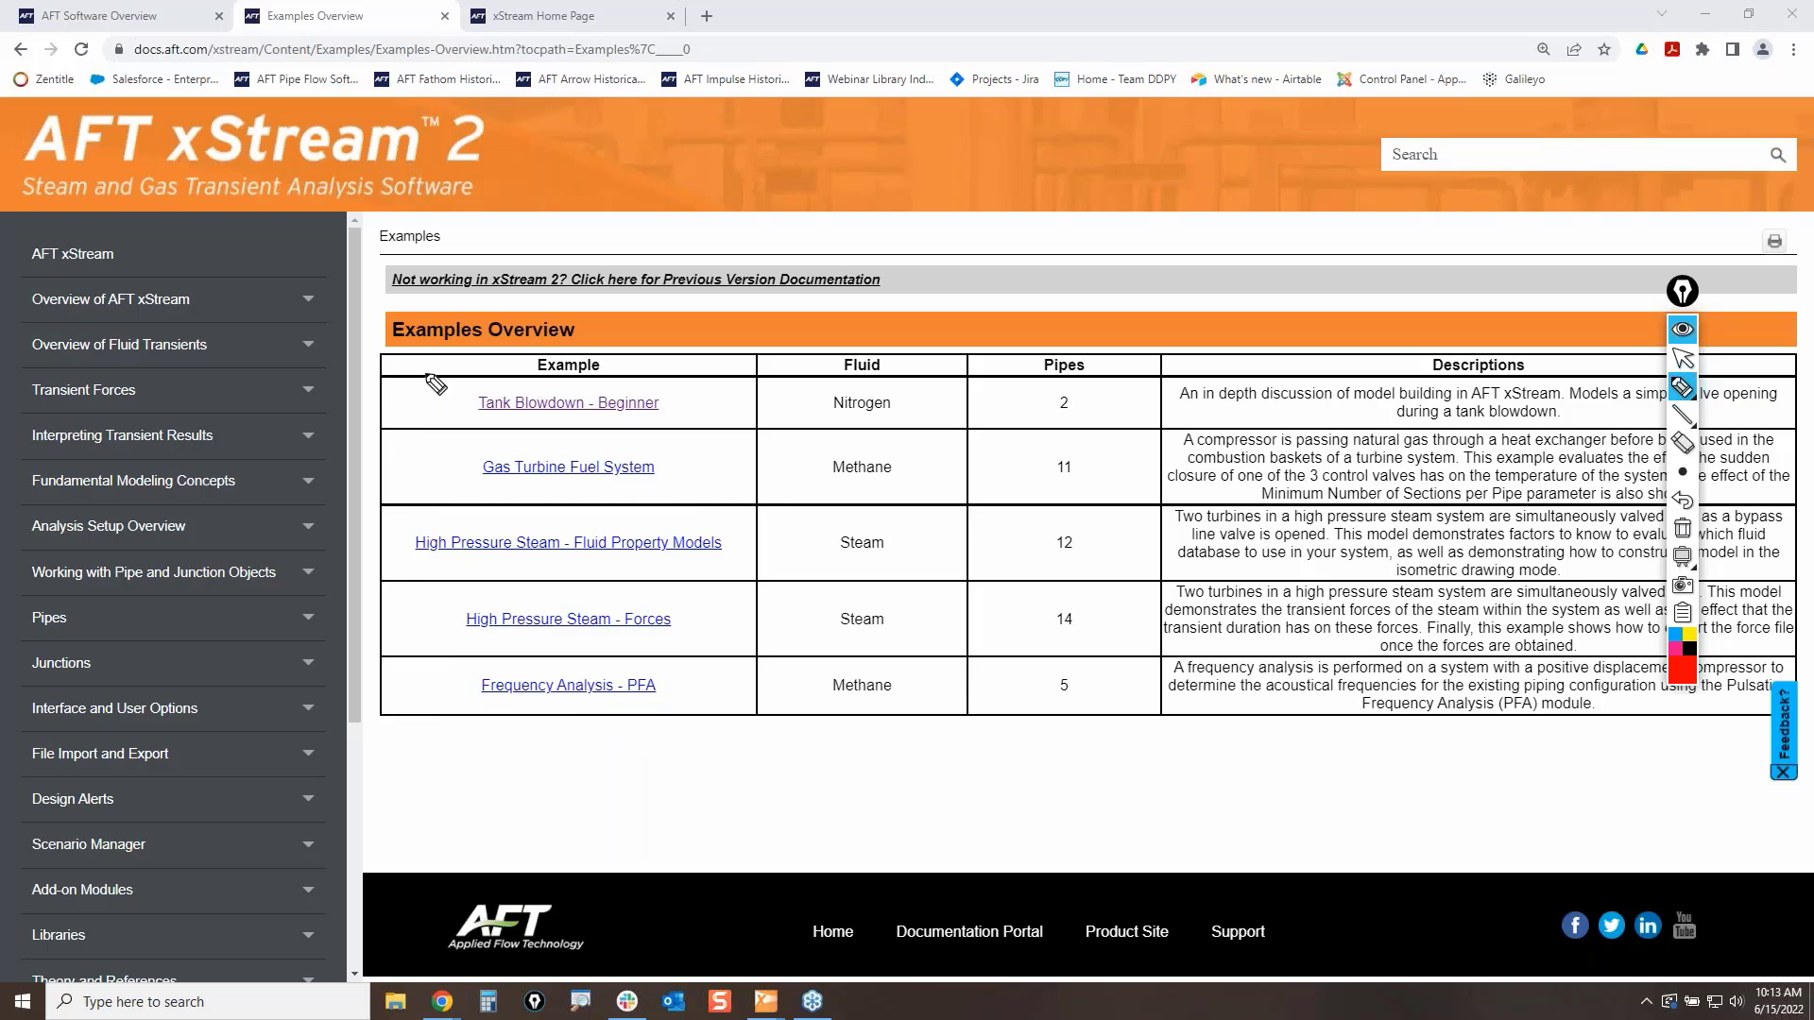
mouse_move(425, 374)
left_mouse_down()
mouse_move(391, 595)
mouse_move(645, 659)
mouse_move(727, 482)
mouse_move(680, 401)
mouse_move(417, 388)
left_mouse_up()
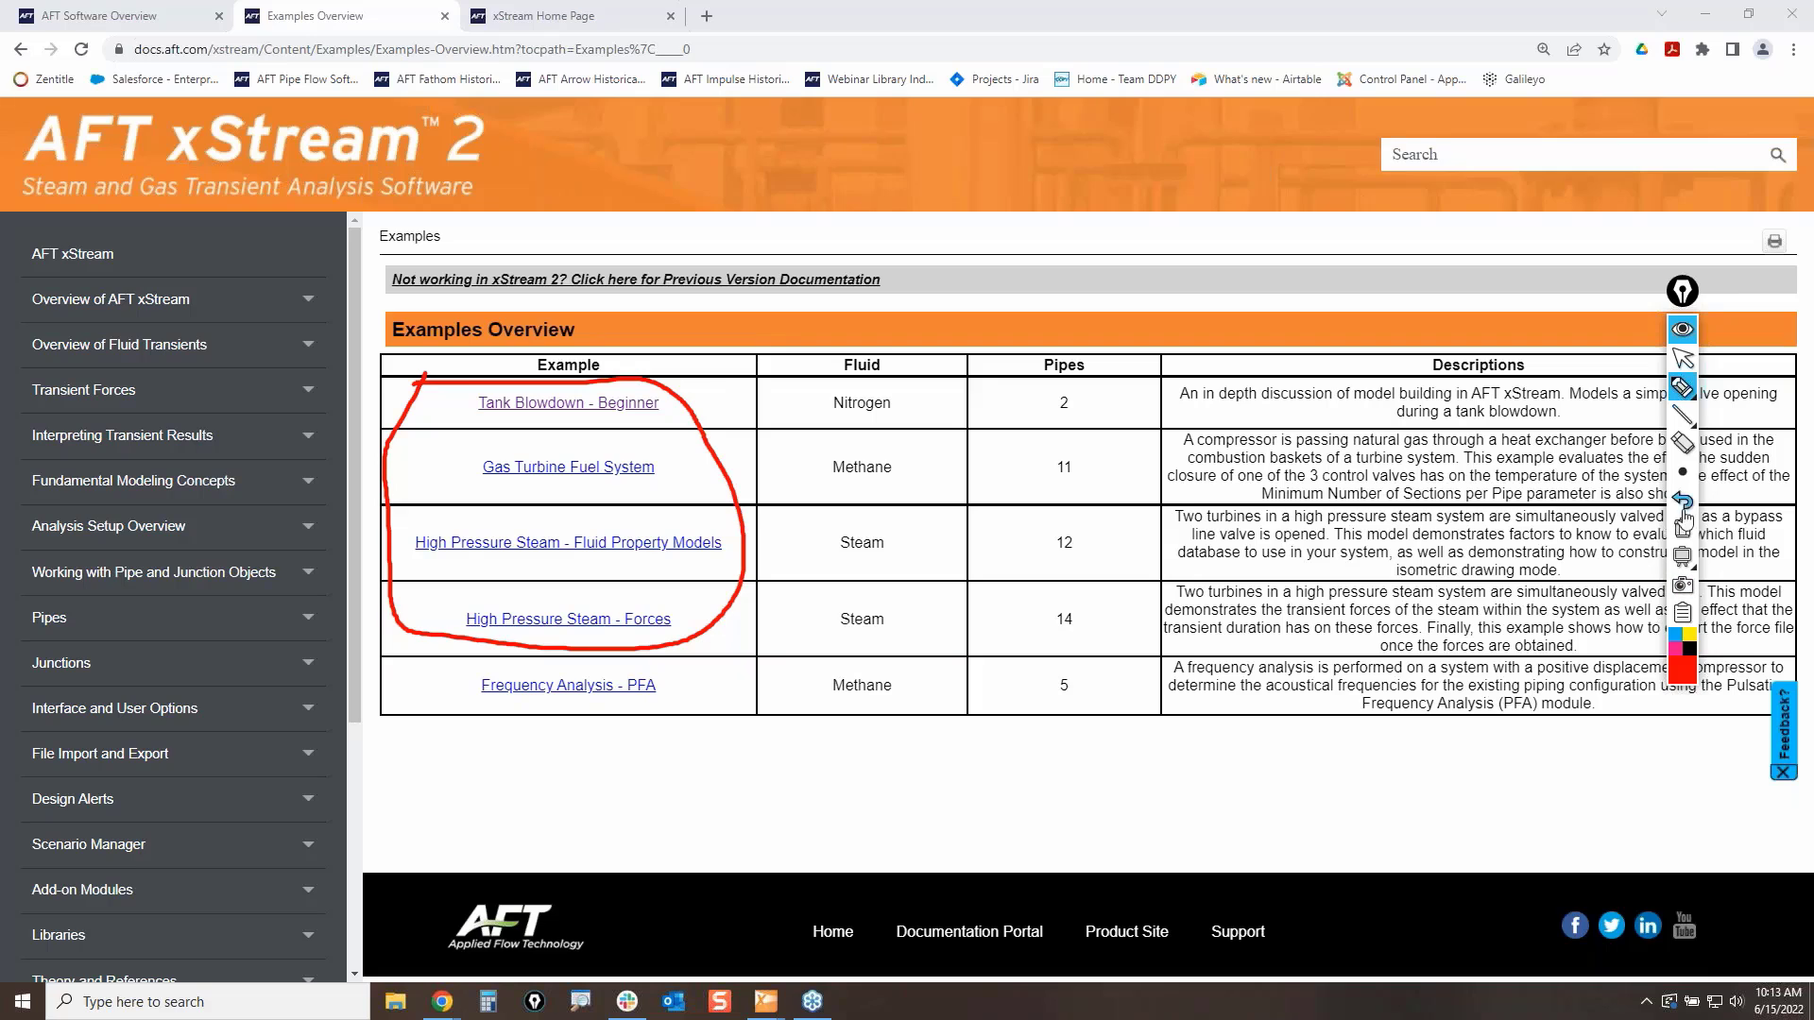
left_click(1683, 536)
left_click(1681, 359)
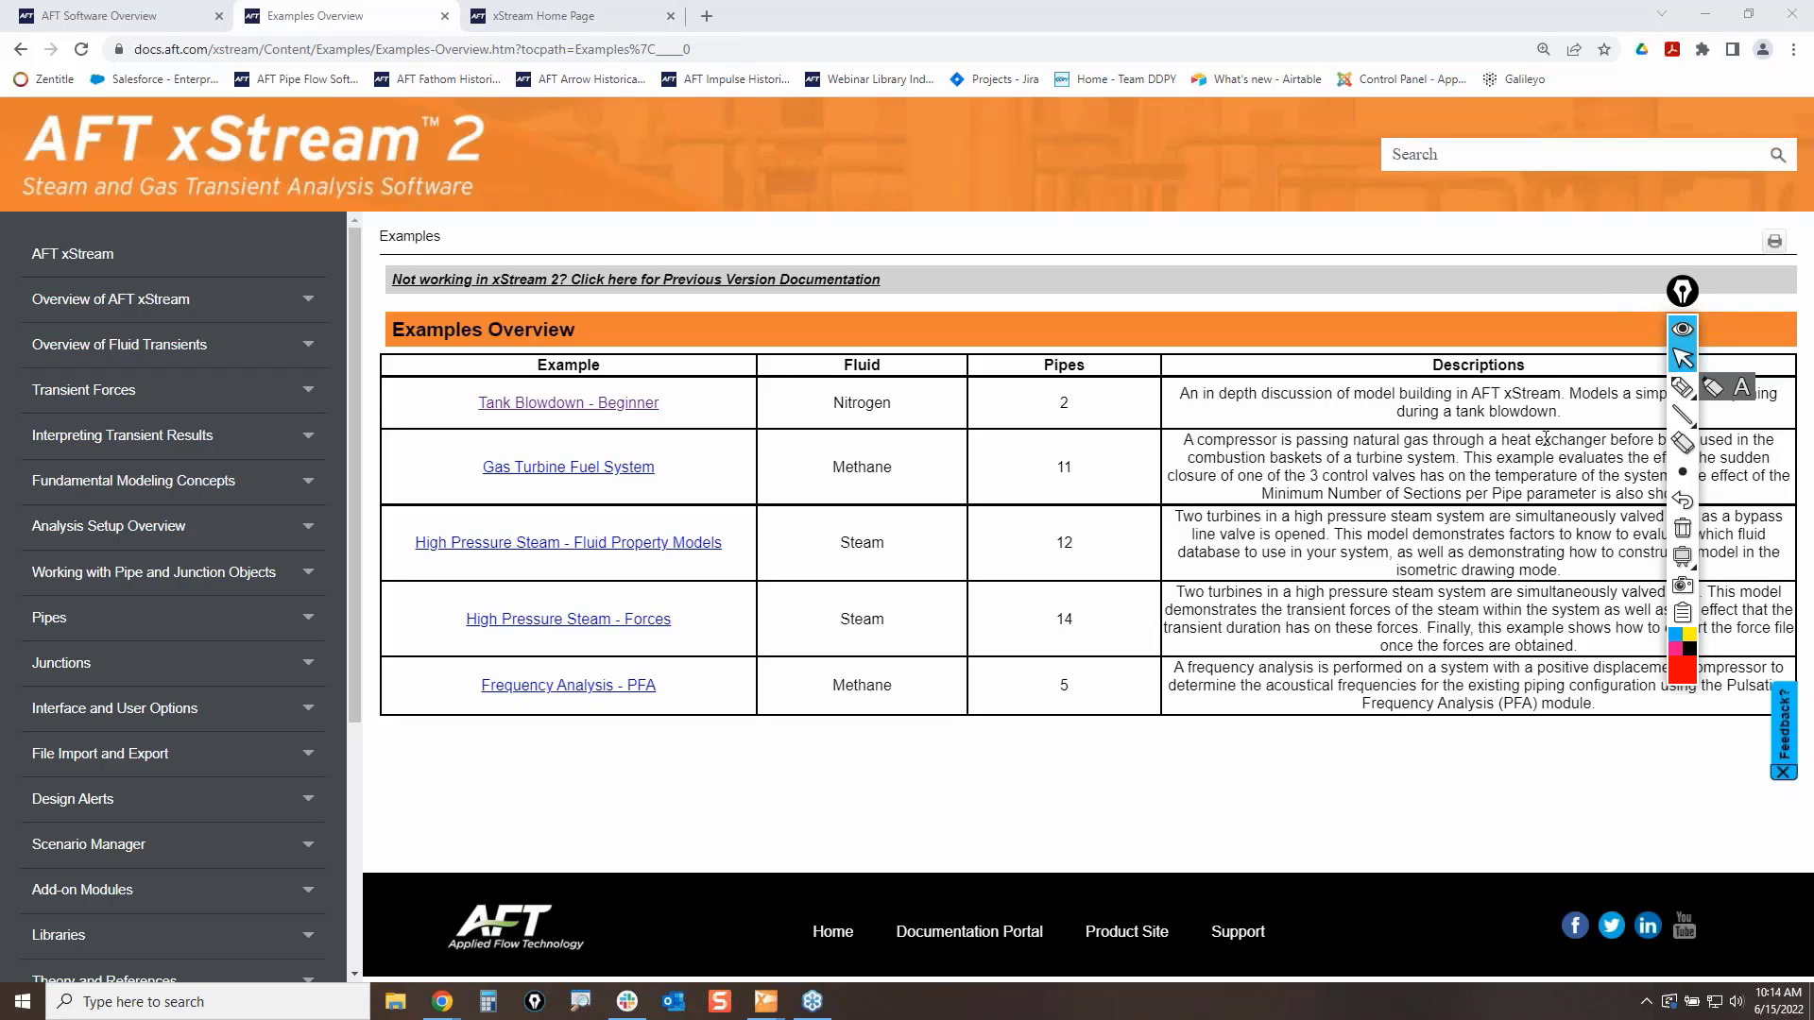
Step: Circle the Tank Blowdown - Beginner and High Pressure Steam - Fluid Property Models examples, and clear both marks
left_click(1682, 388)
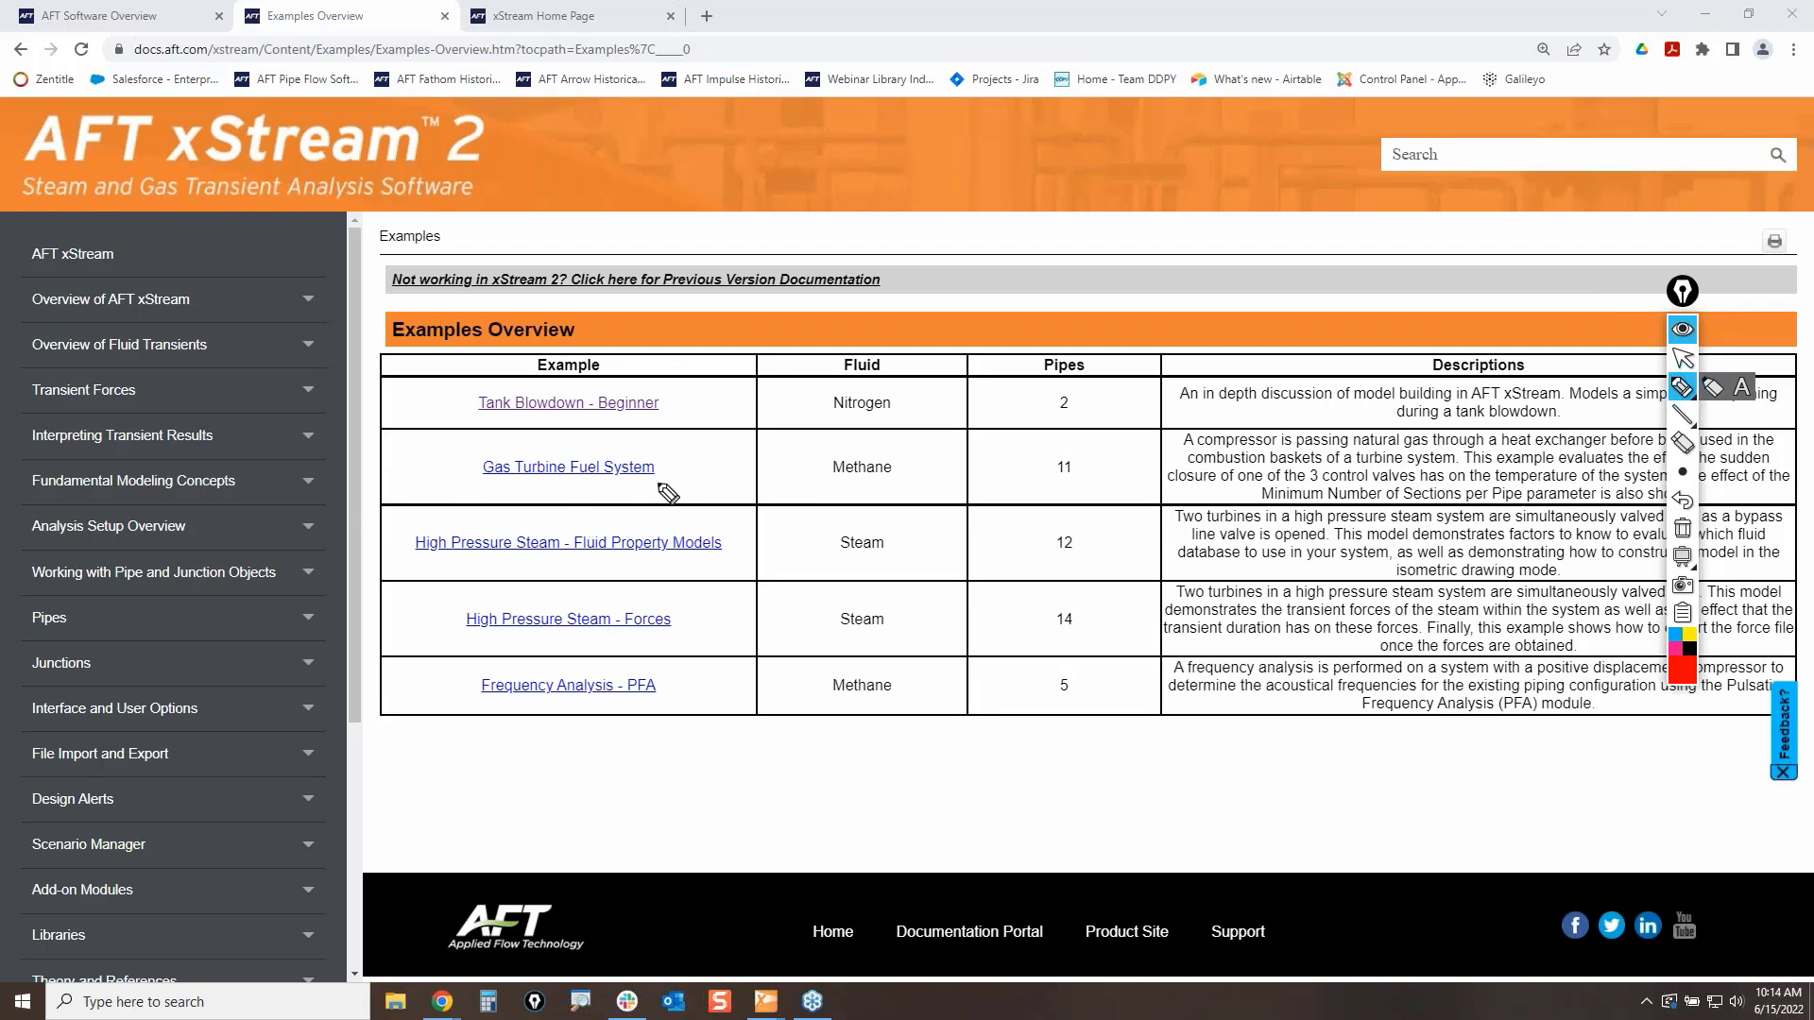
mouse_move(435, 382)
left_mouse_down()
mouse_move(682, 378)
mouse_move(421, 427)
mouse_move(452, 383)
left_mouse_up()
mouse_move(394, 518)
left_mouse_down()
mouse_move(679, 517)
mouse_move(567, 584)
mouse_move(424, 526)
mouse_move(473, 510)
left_mouse_up()
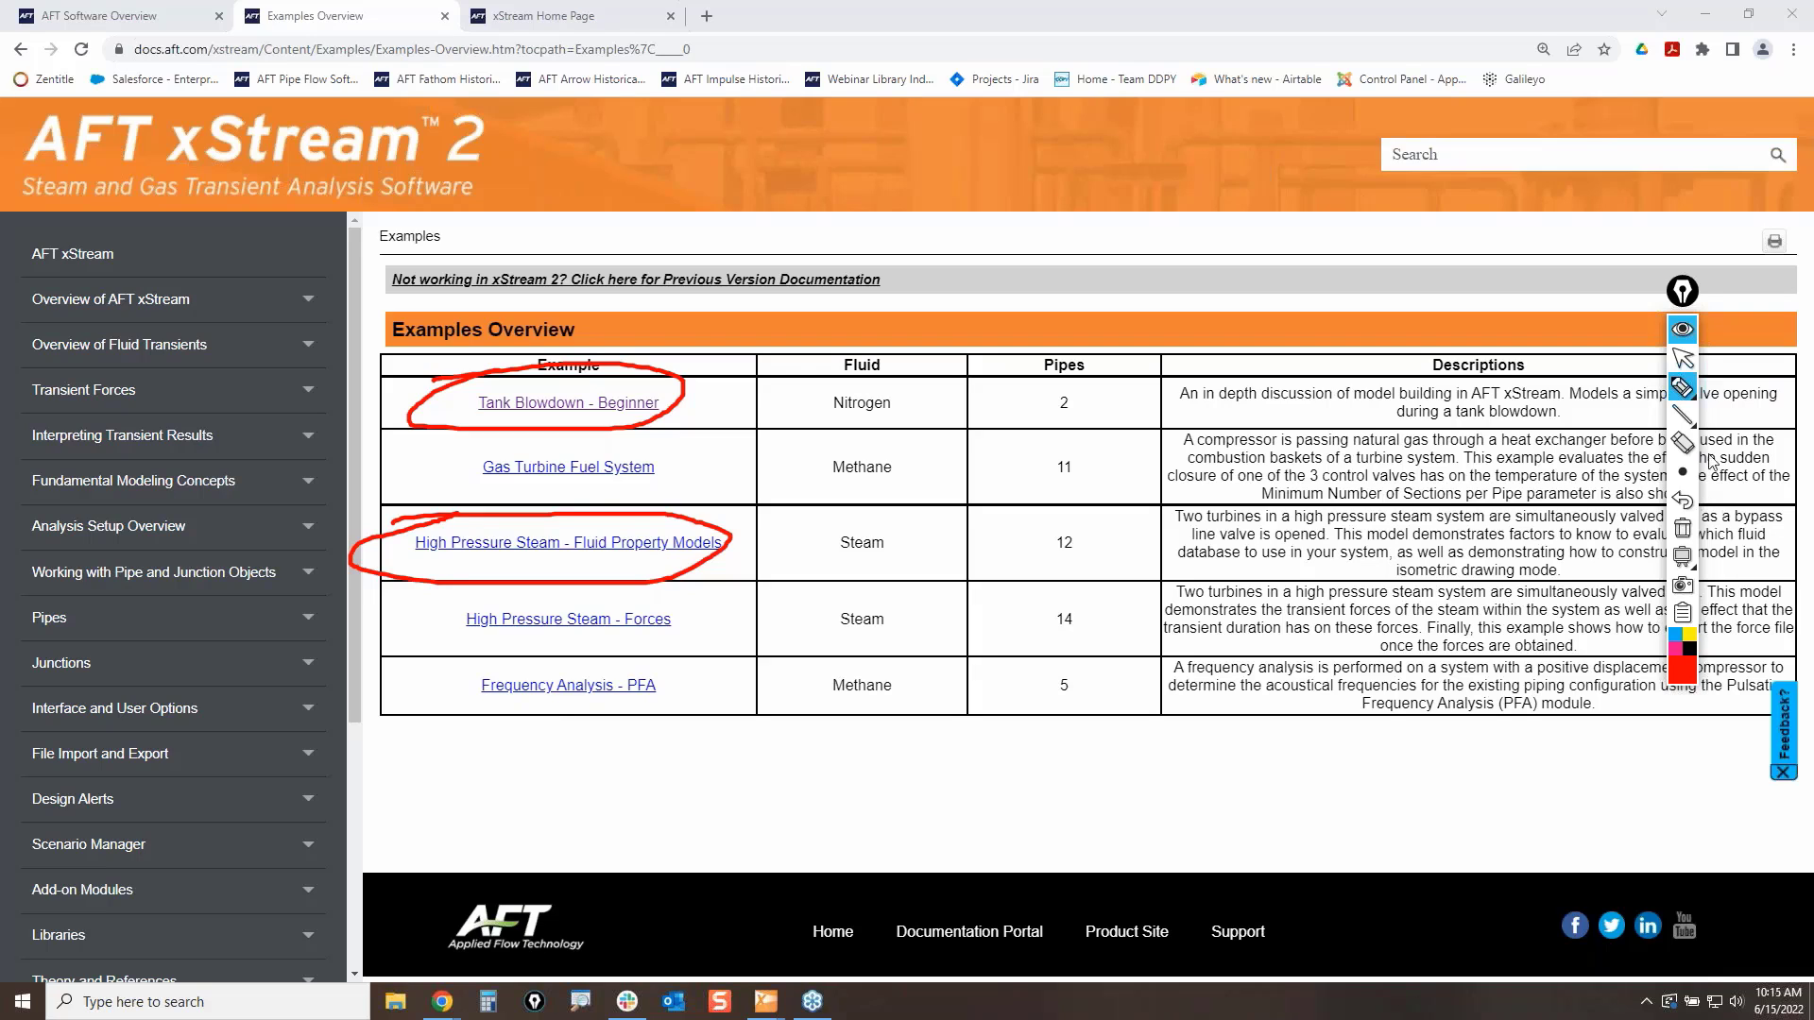
left_click(1683, 529)
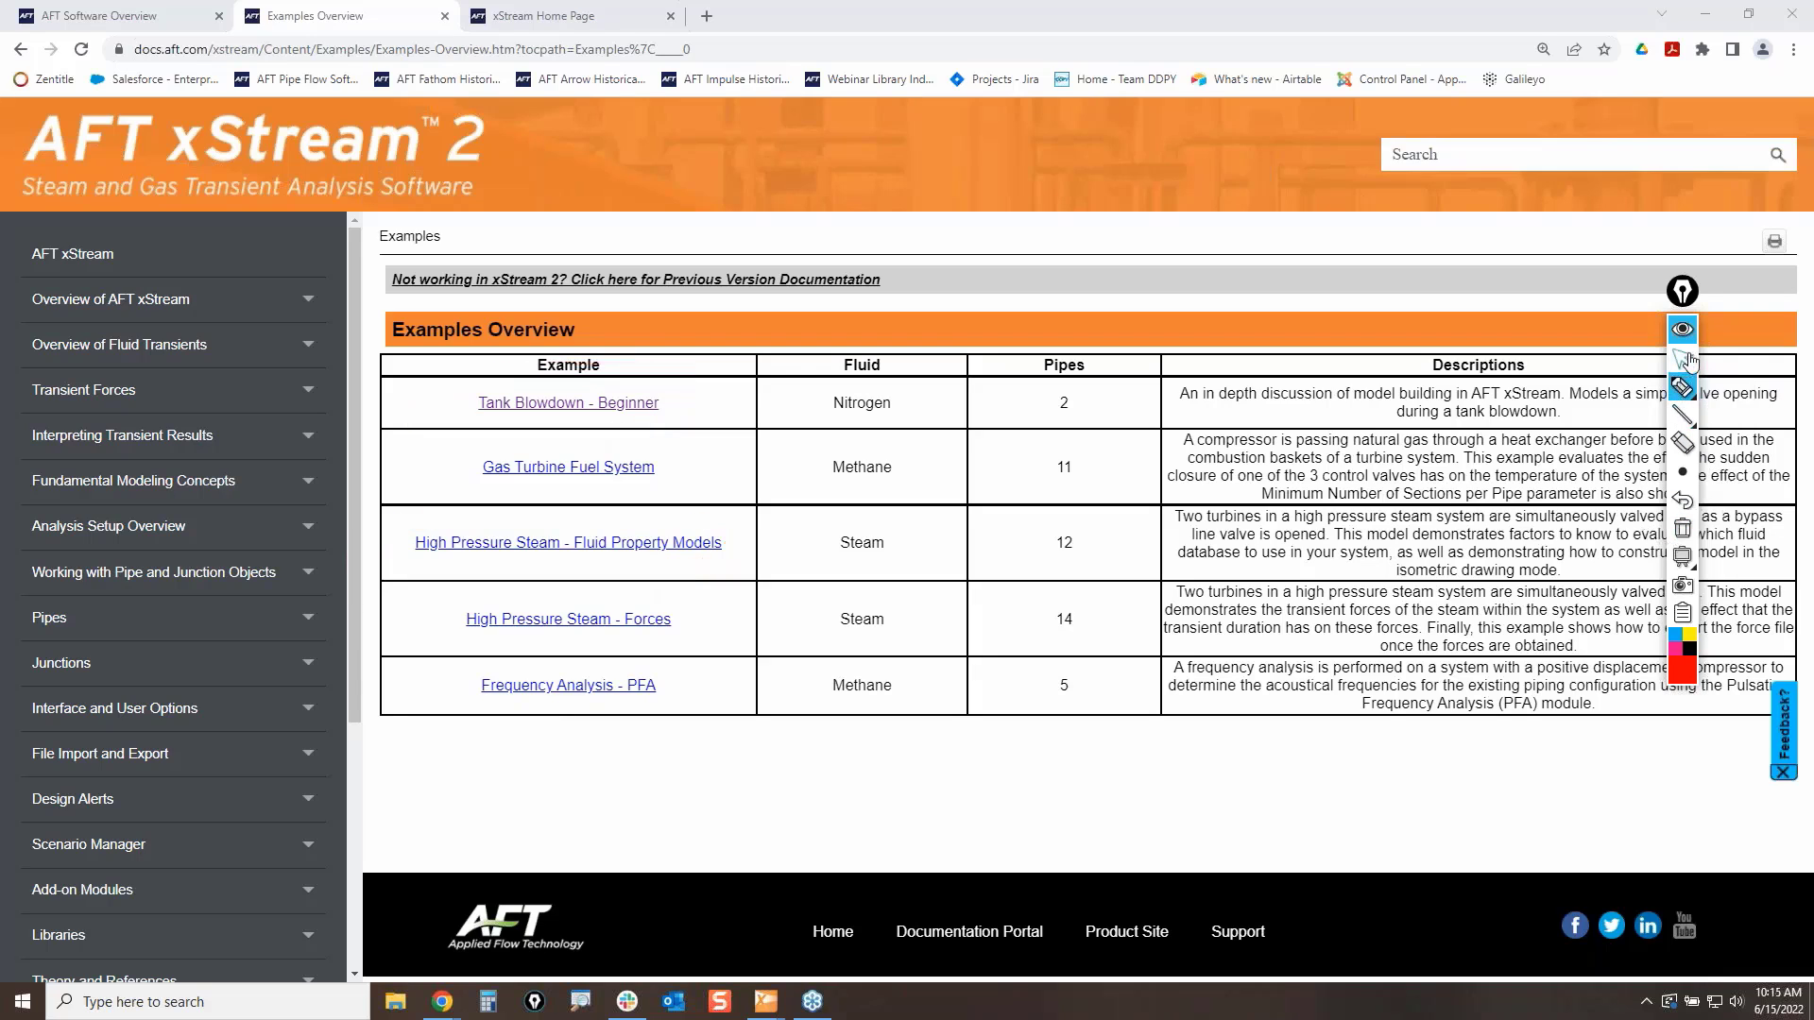
Step: Switch to AFT xStream and delete the tank junction J1 from the untitled model's workspace
left_click(1683, 358)
left_click(1708, 13)
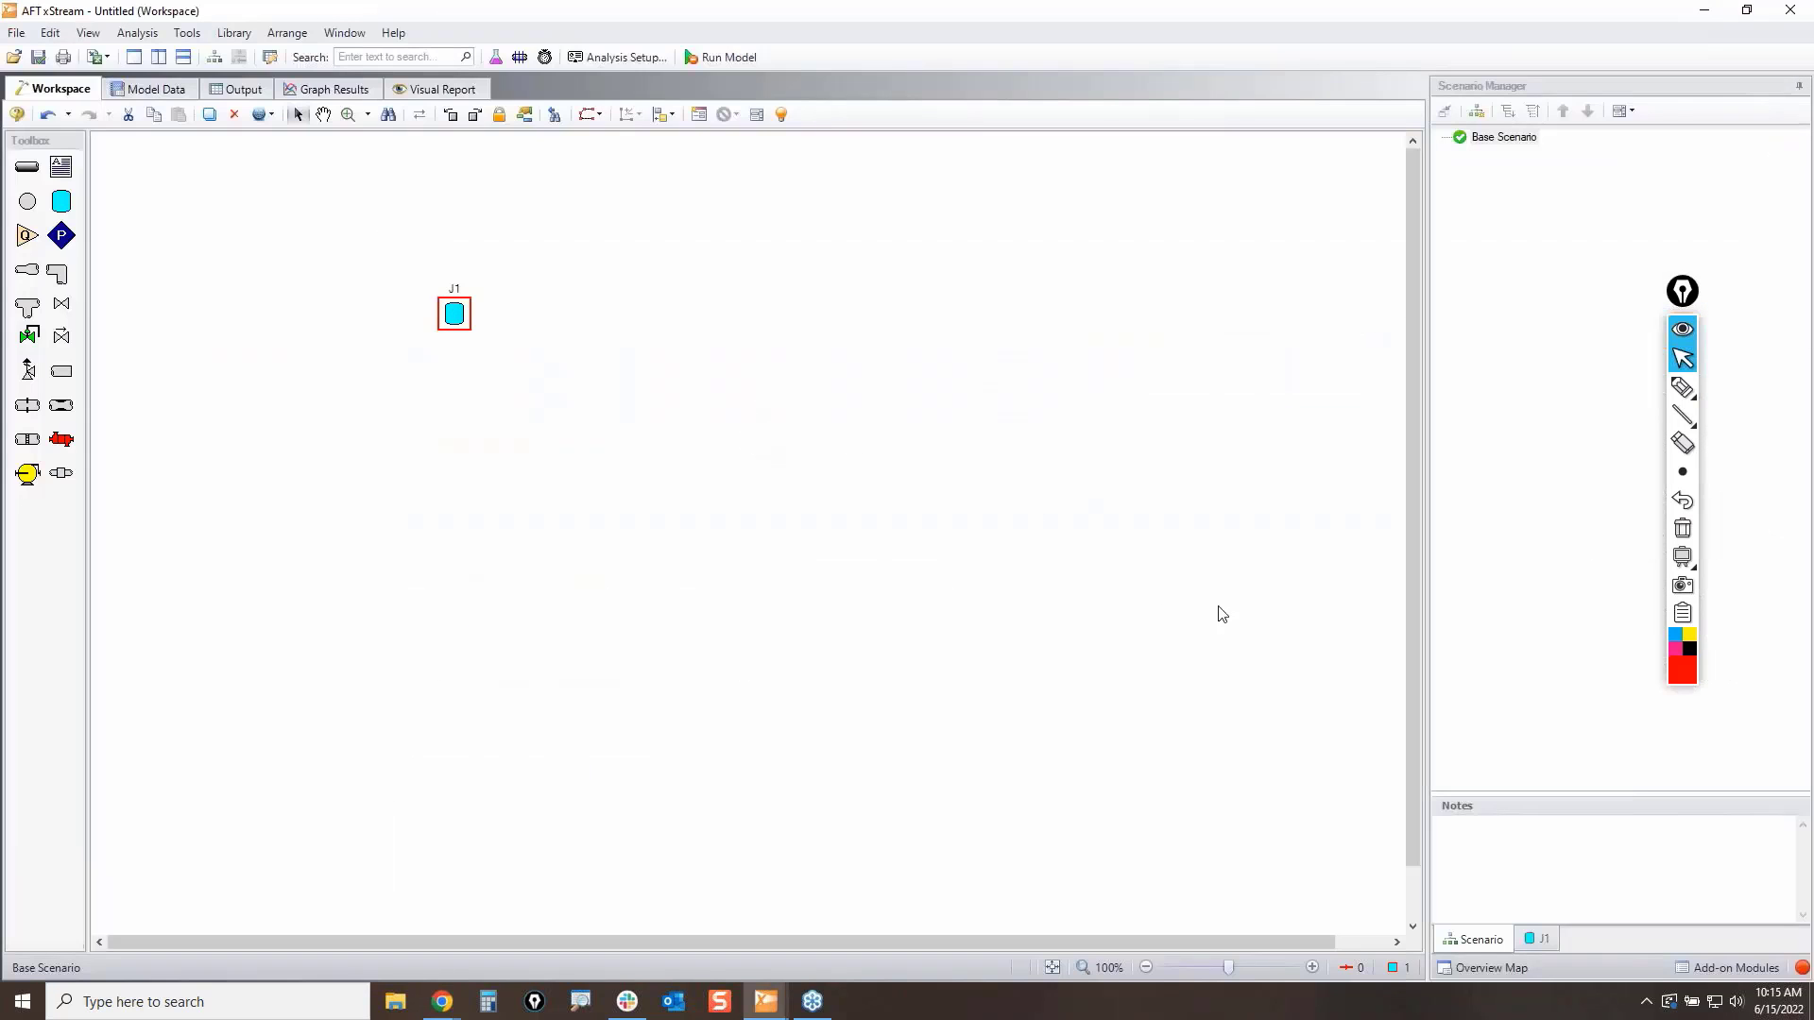
mouse_move(1687, 563)
key("Delete")
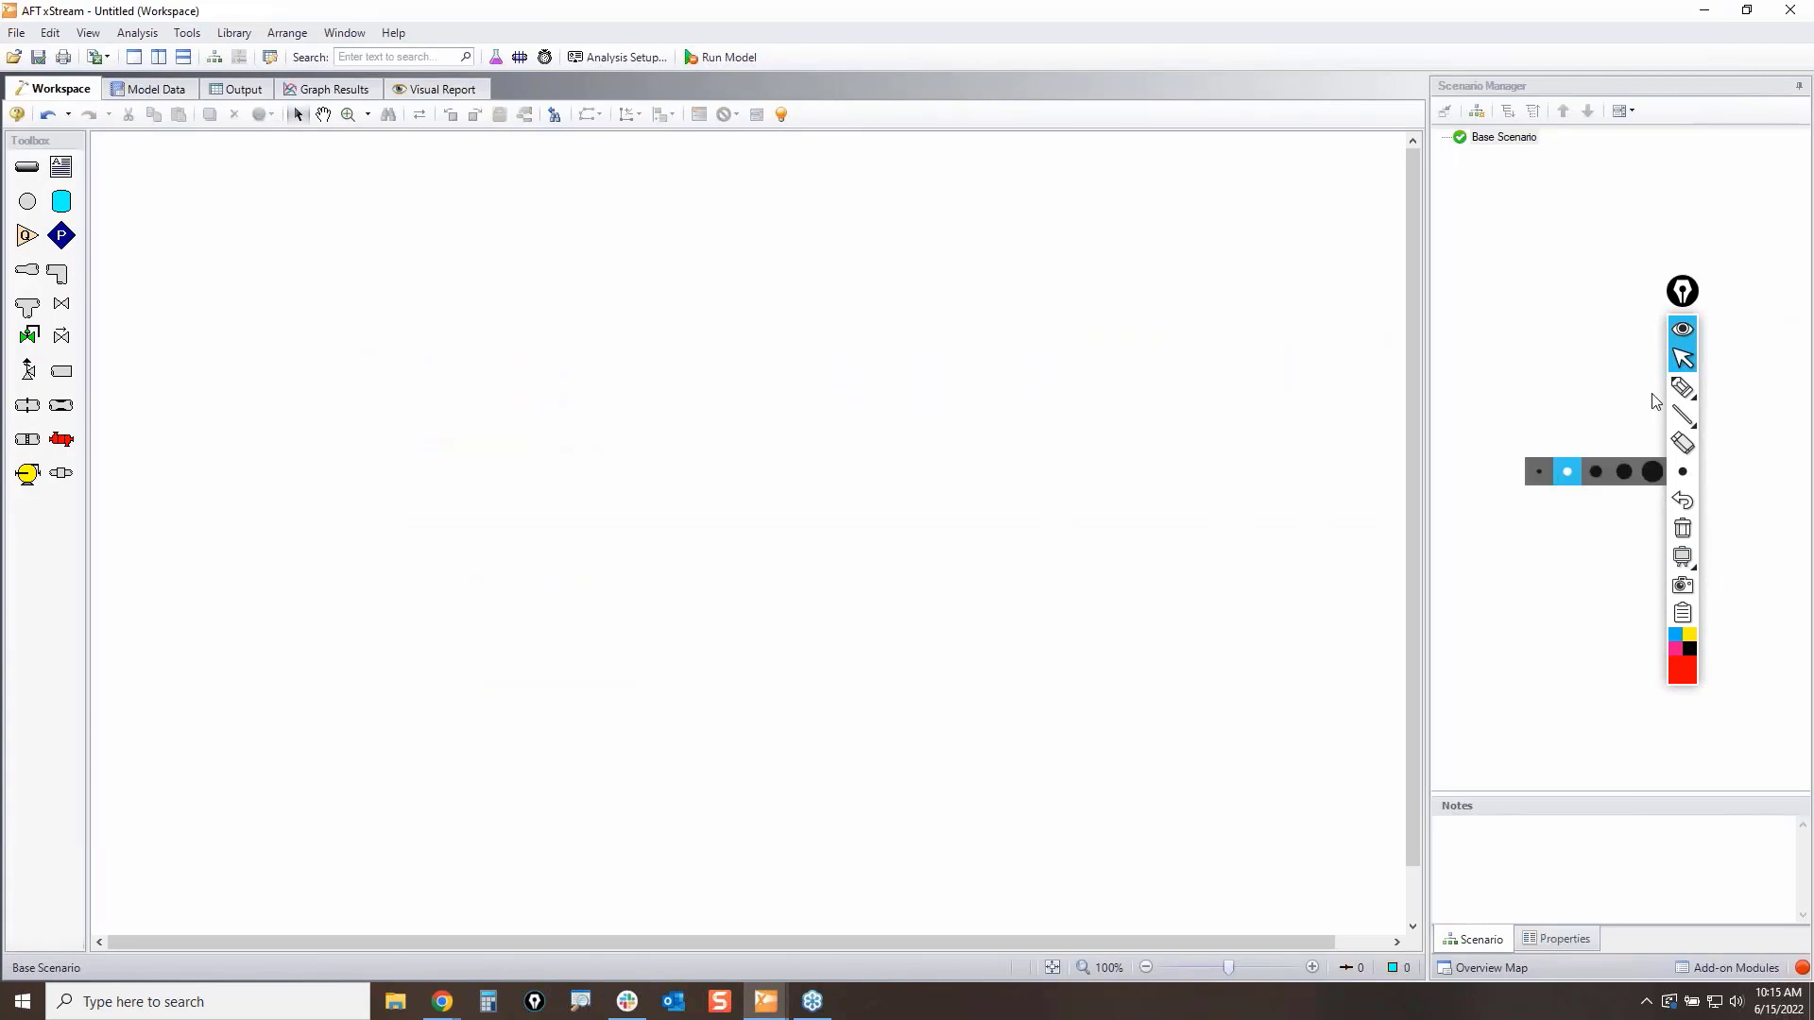
Step: Circle the bend, venturi and adjacent lower junction tools in the Toolbox, and clear the annotations
left_click(1683, 388)
mouse_move(43, 265)
left_mouse_down()
mouse_move(74, 284)
mouse_move(66, 269)
left_mouse_up()
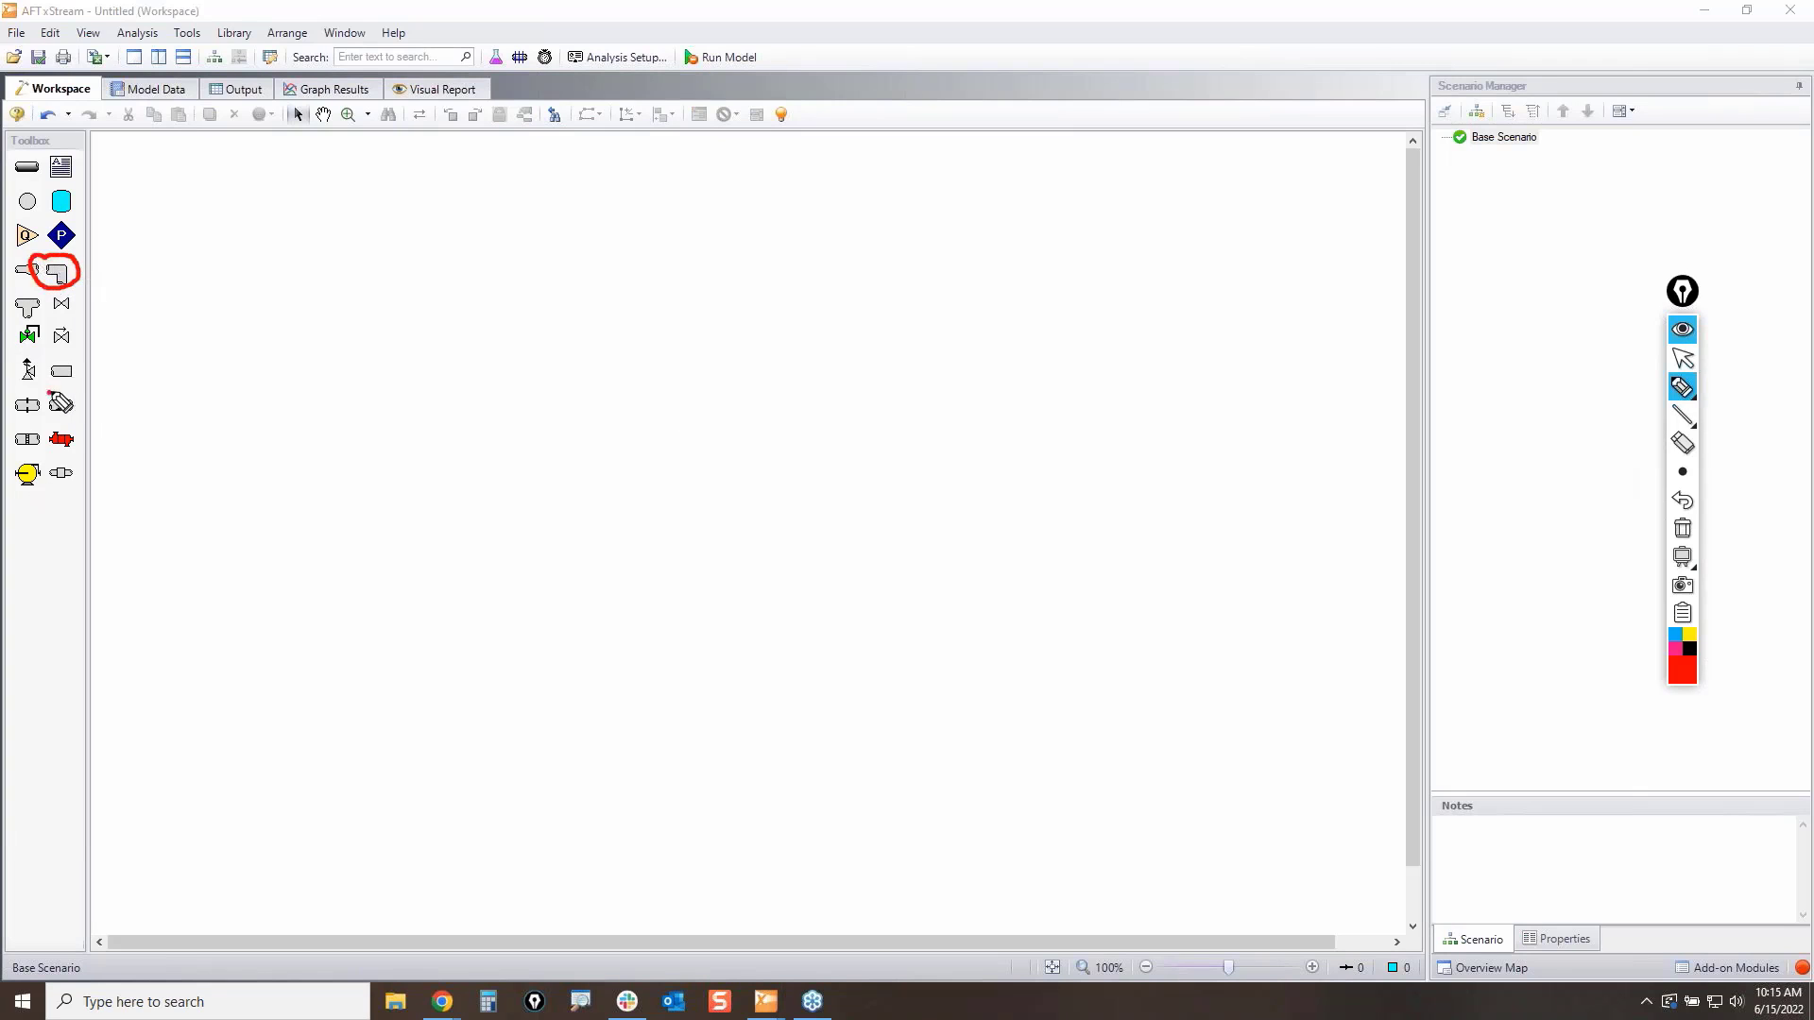
mouse_move(76, 395)
left_mouse_down()
mouse_move(42, 423)
mouse_move(55, 409)
mouse_move(46, 455)
mouse_move(12, 433)
left_mouse_up()
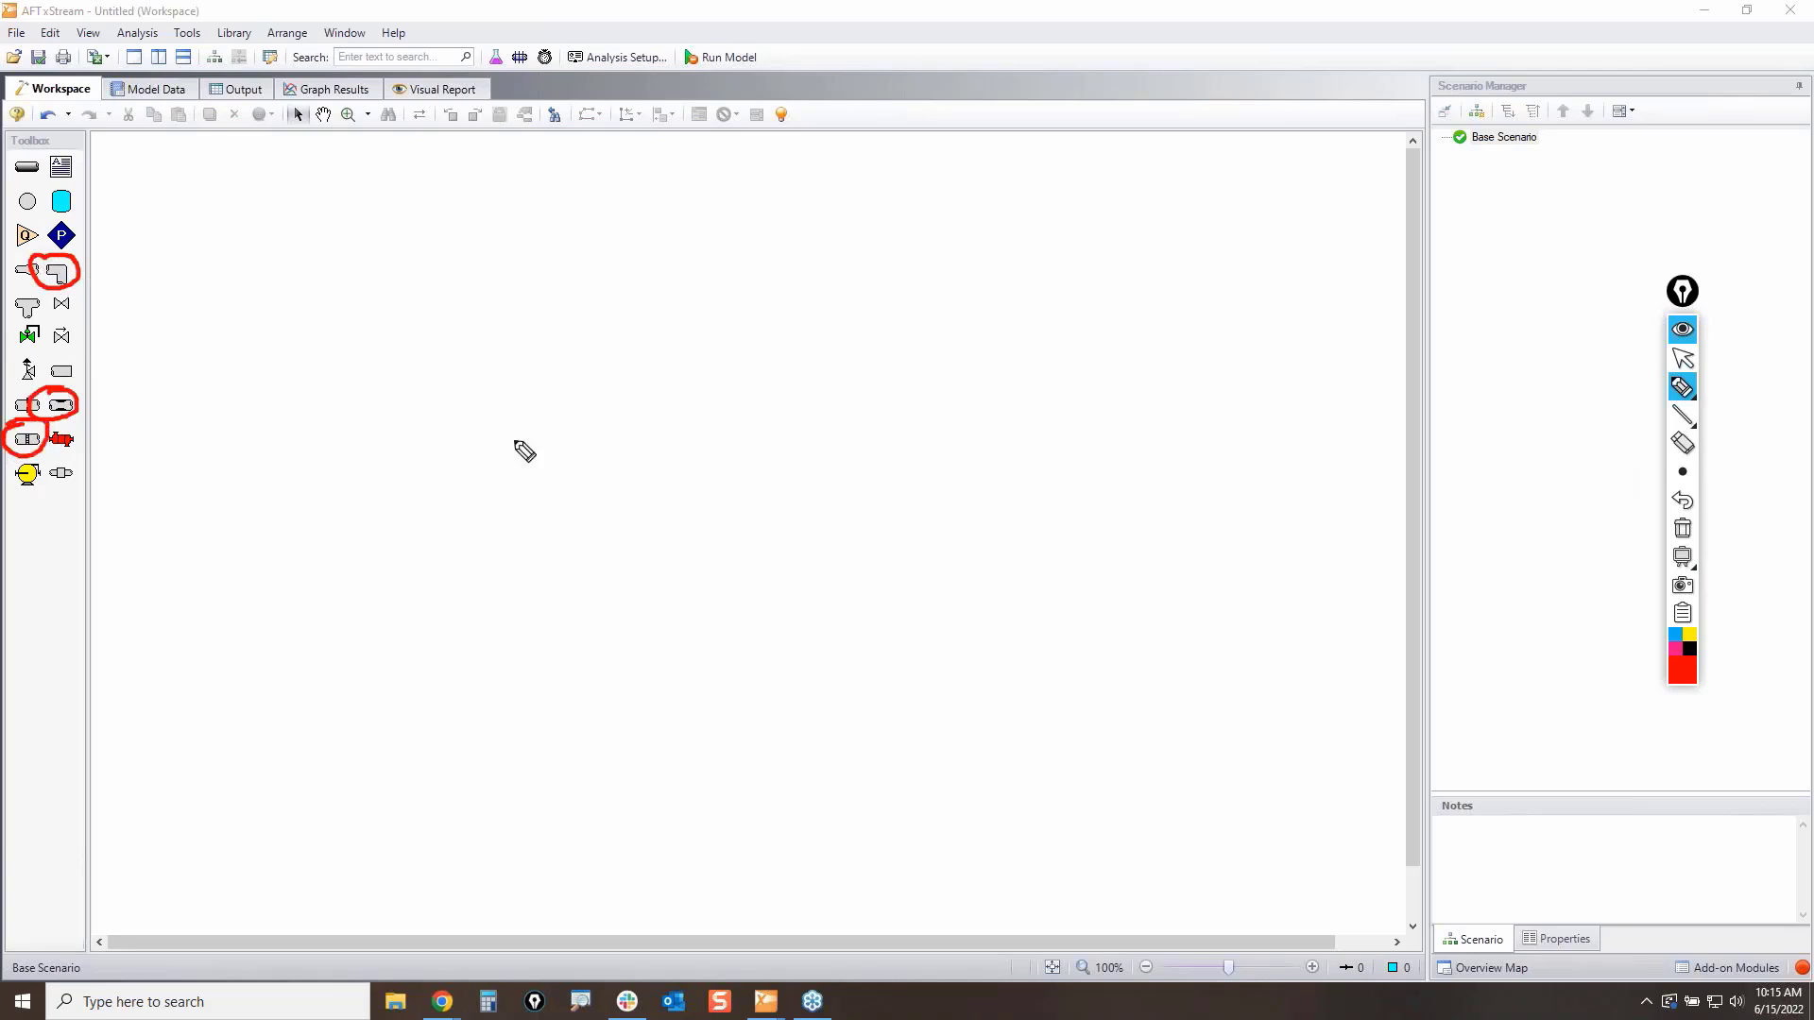
left_click(1686, 526)
left_click(1683, 358)
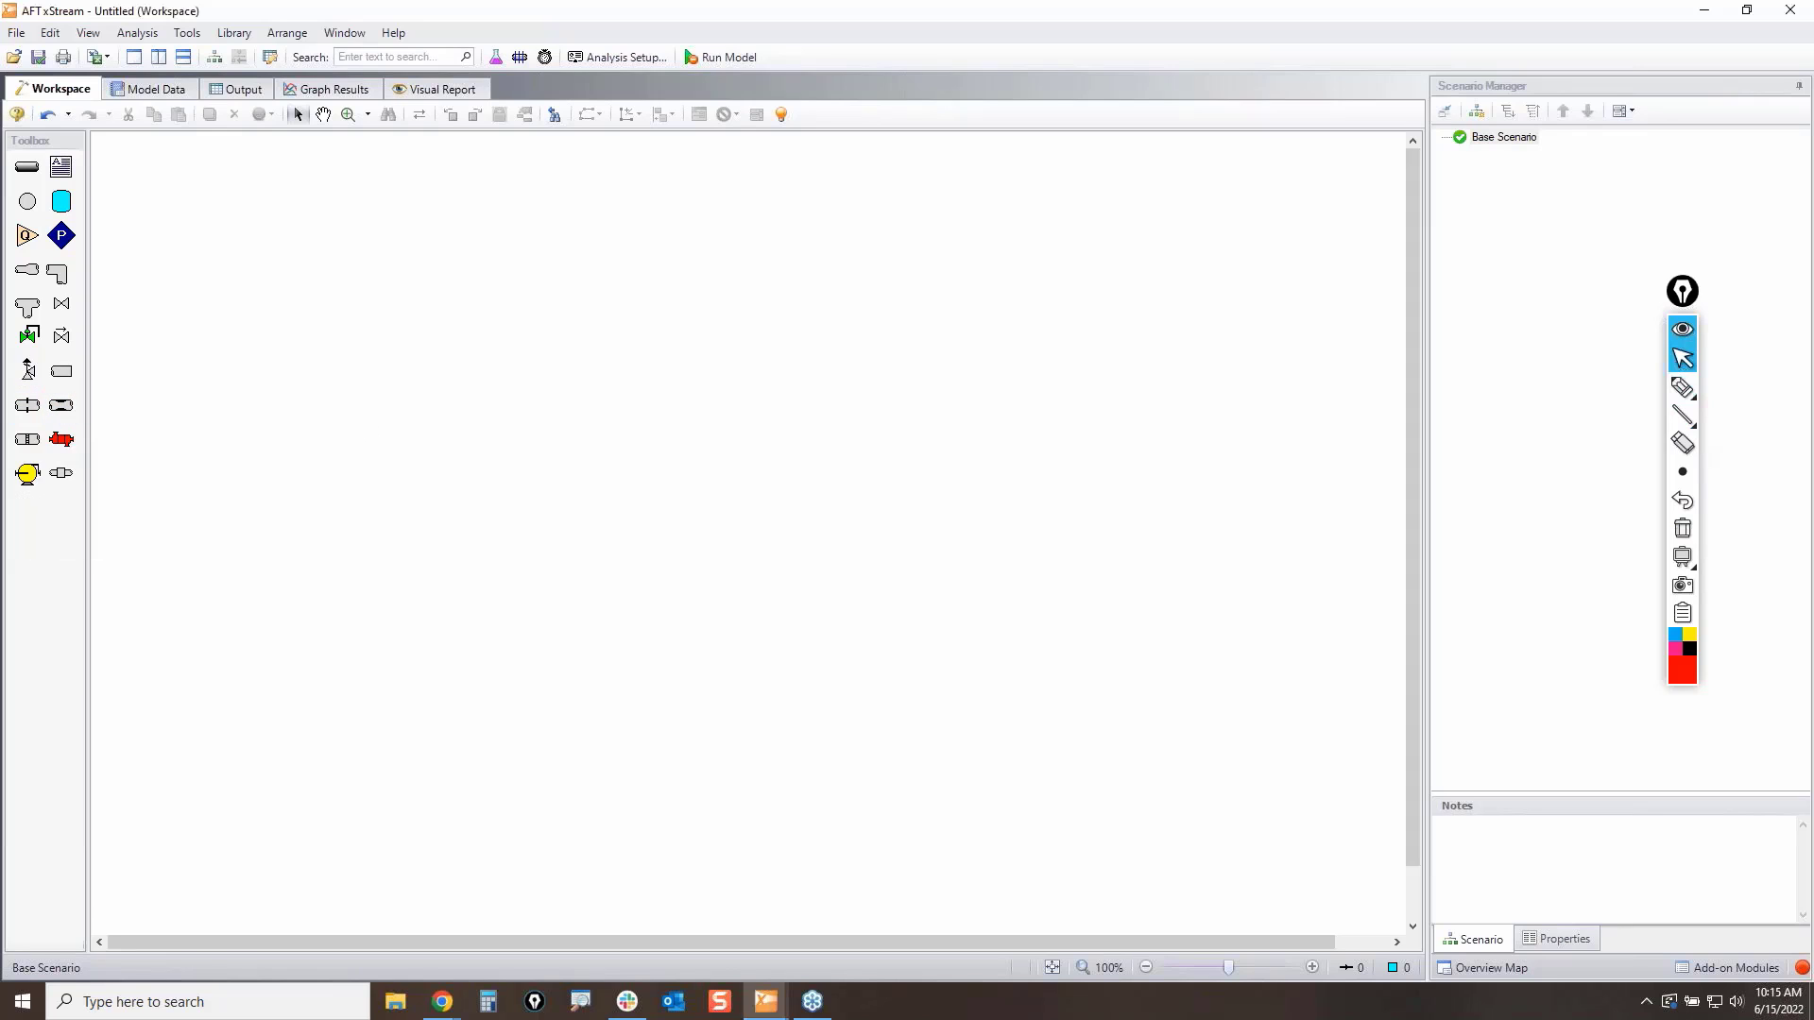
Step: Place a Venturi junction in the workspace and preview its Cd and Resistance Curve loss models, discarding the property changes
left_click_drag(60, 406, 485, 406)
double_click(484, 406)
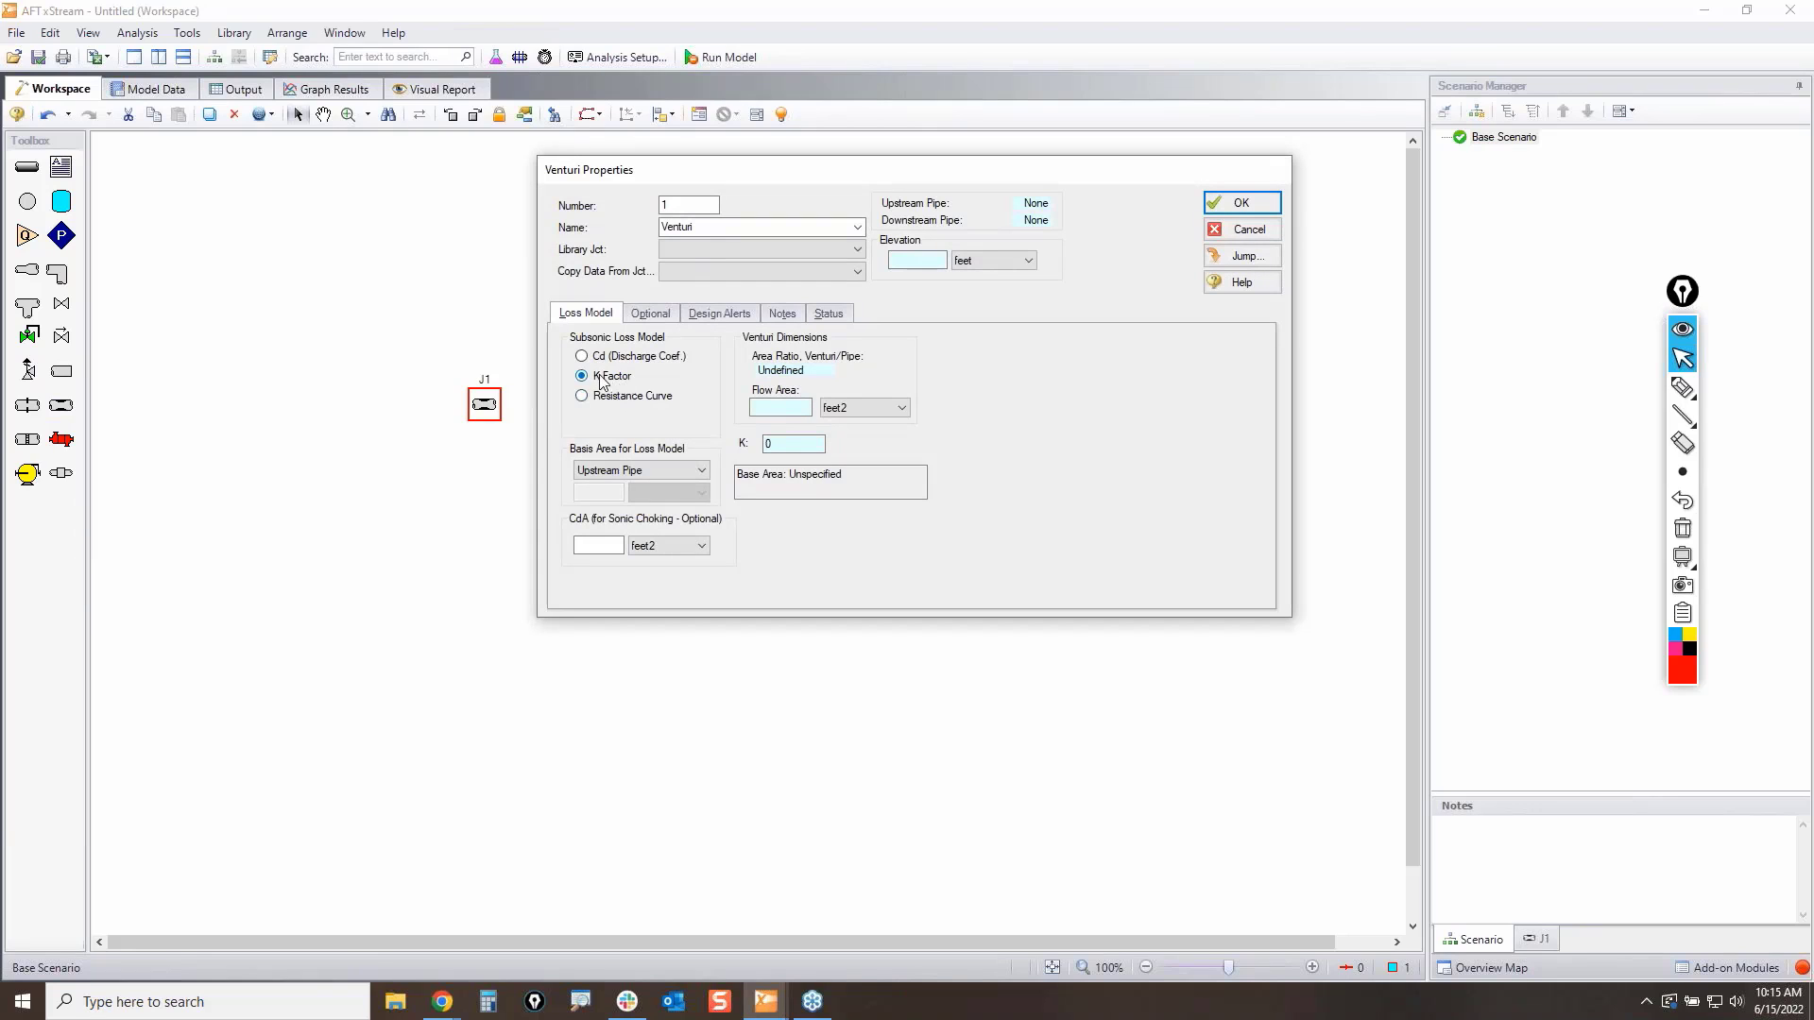
left_click(632, 357)
left_click(591, 398)
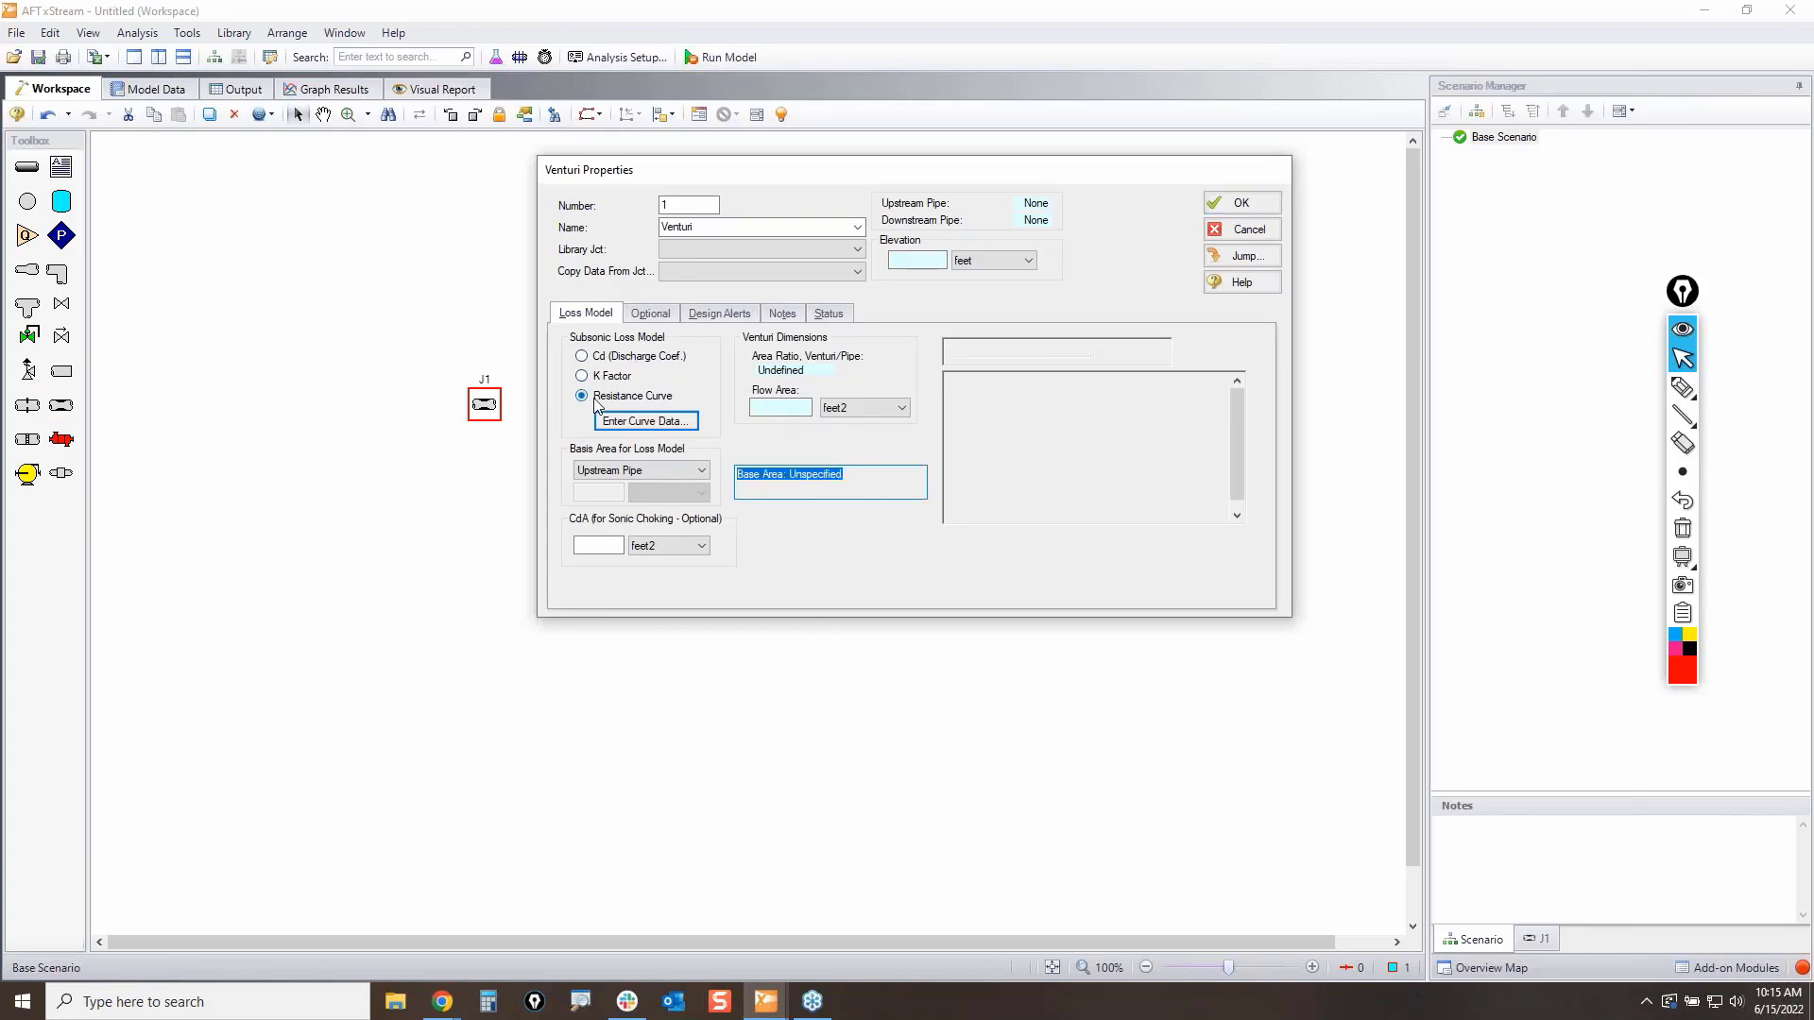
left_click(626, 364)
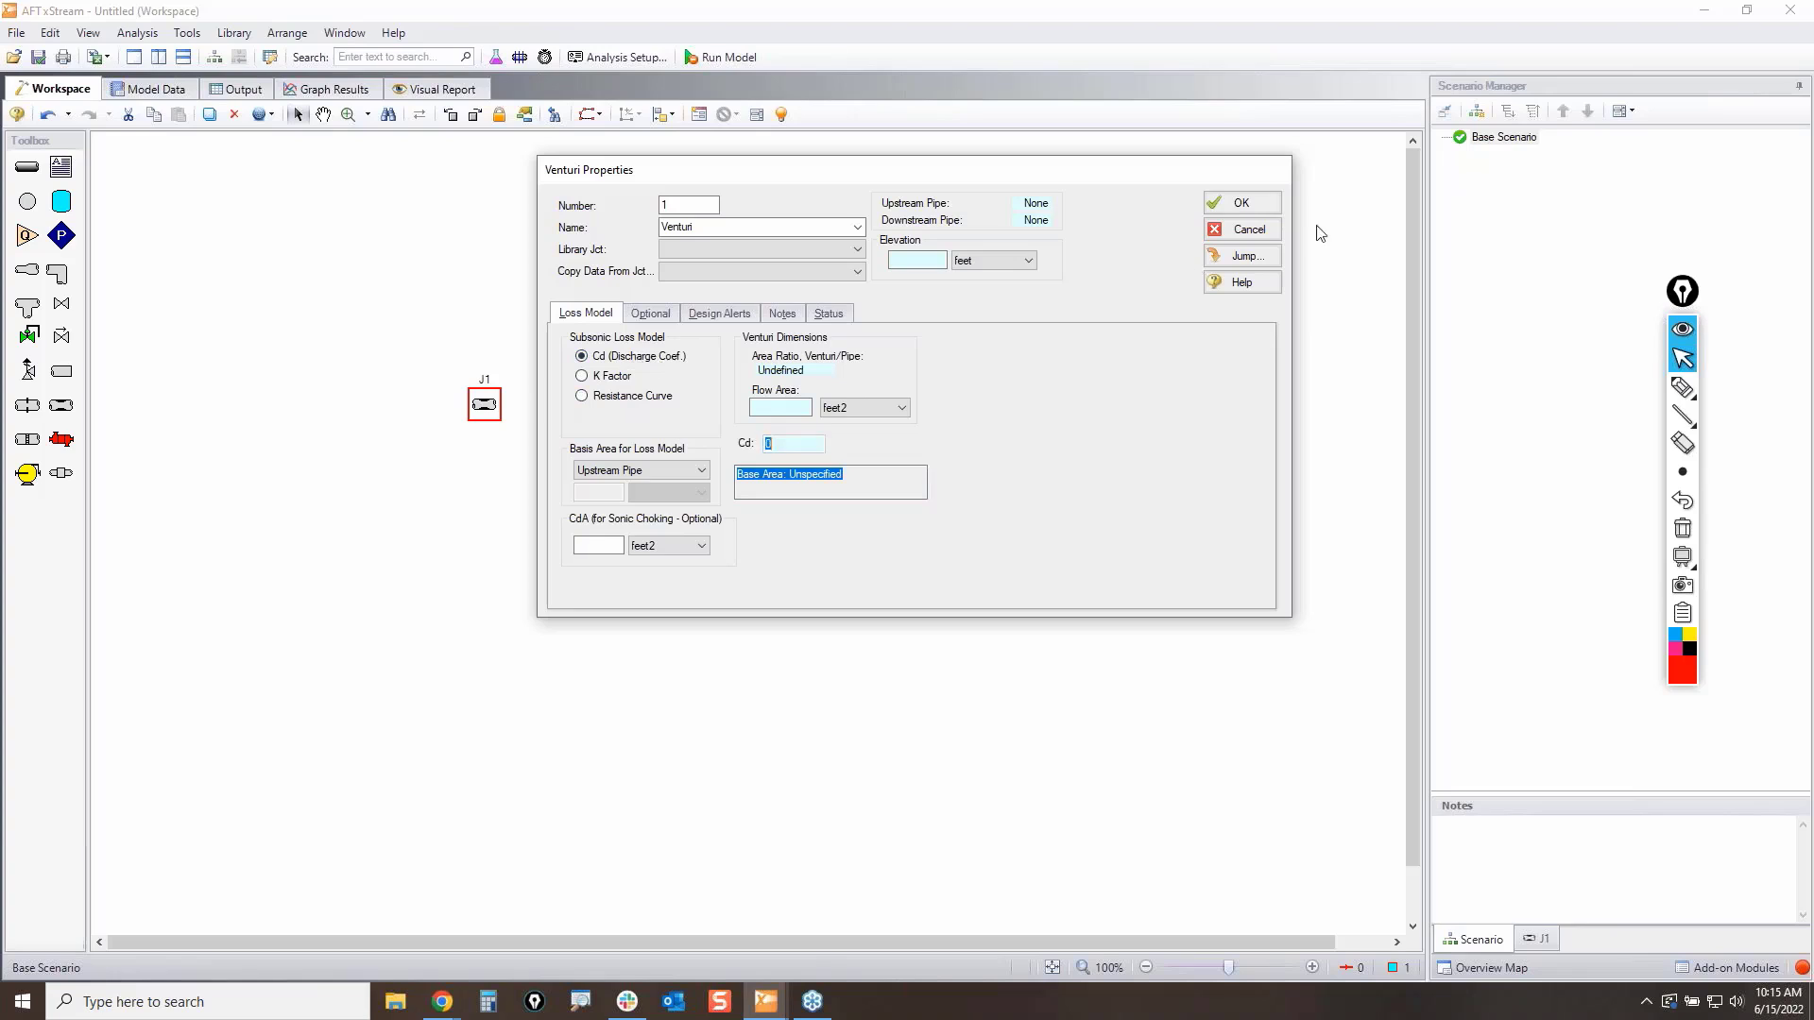
left_click(1236, 229)
Step: Reopen the Venturi junction's properties, show the Resistance Curve parameters and constants, and cancel the dialog
left_click(958, 405)
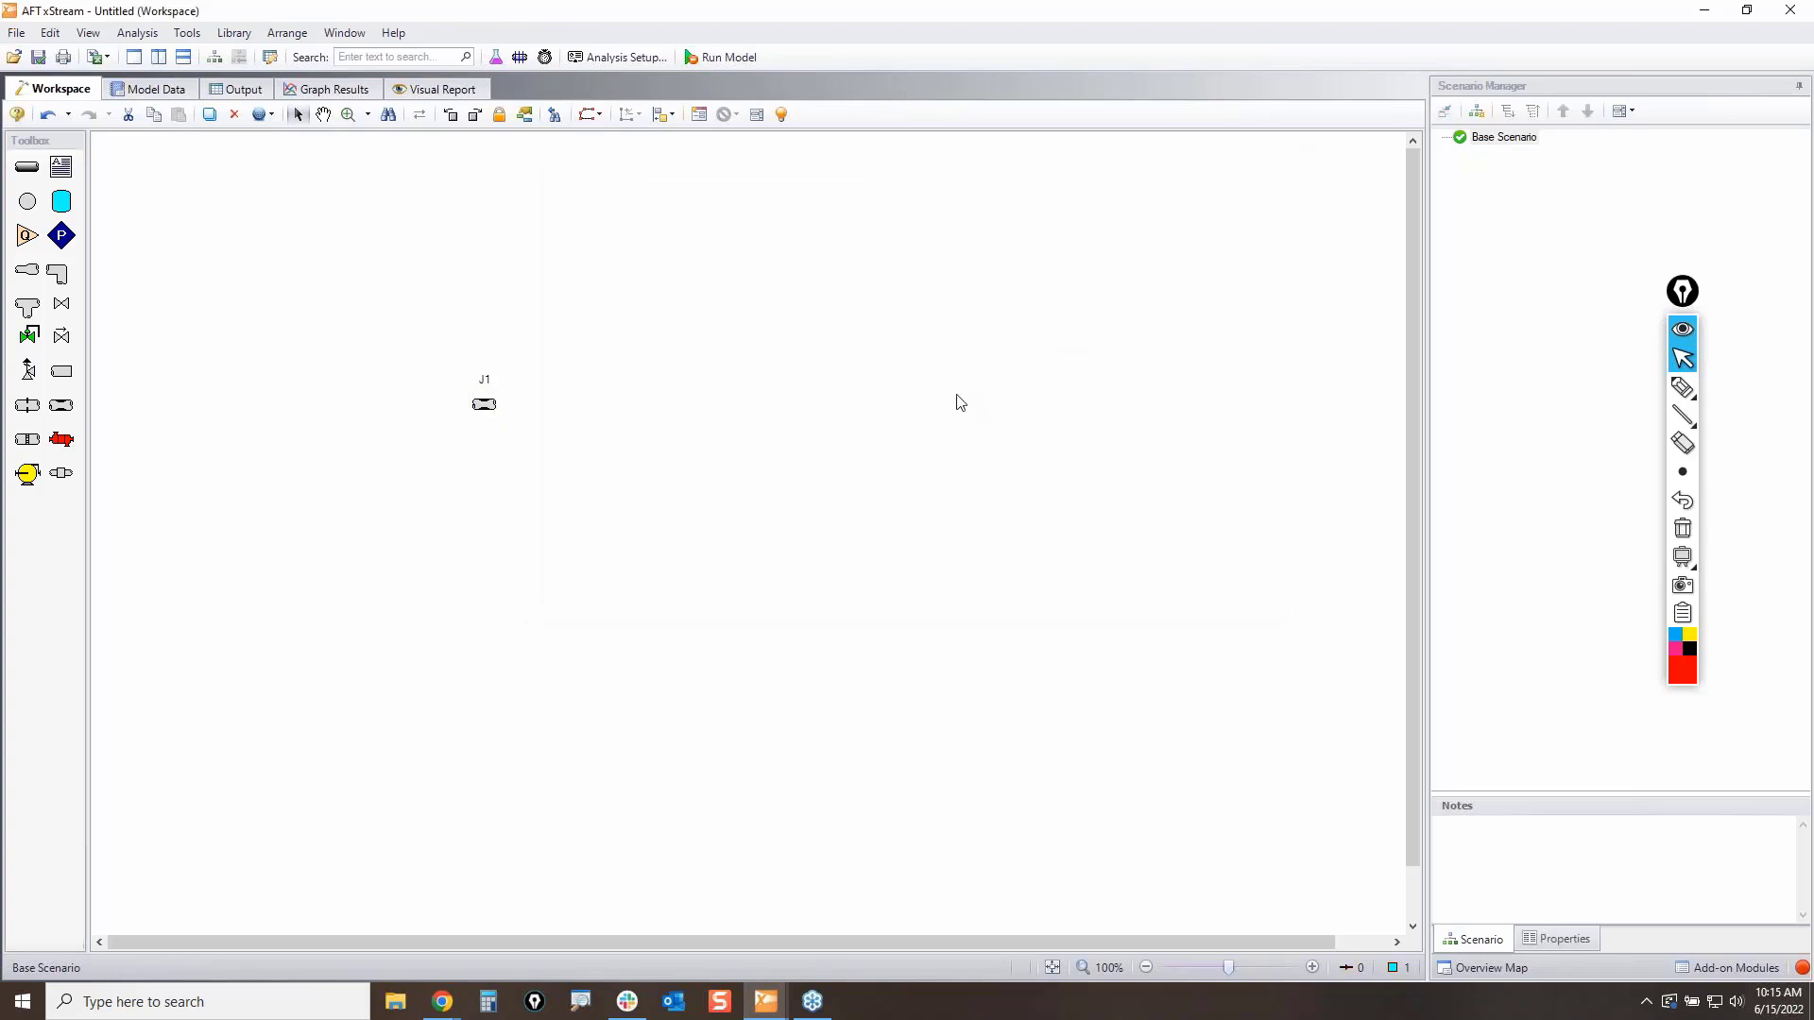
left_click_drag(423, 370, 545, 437)
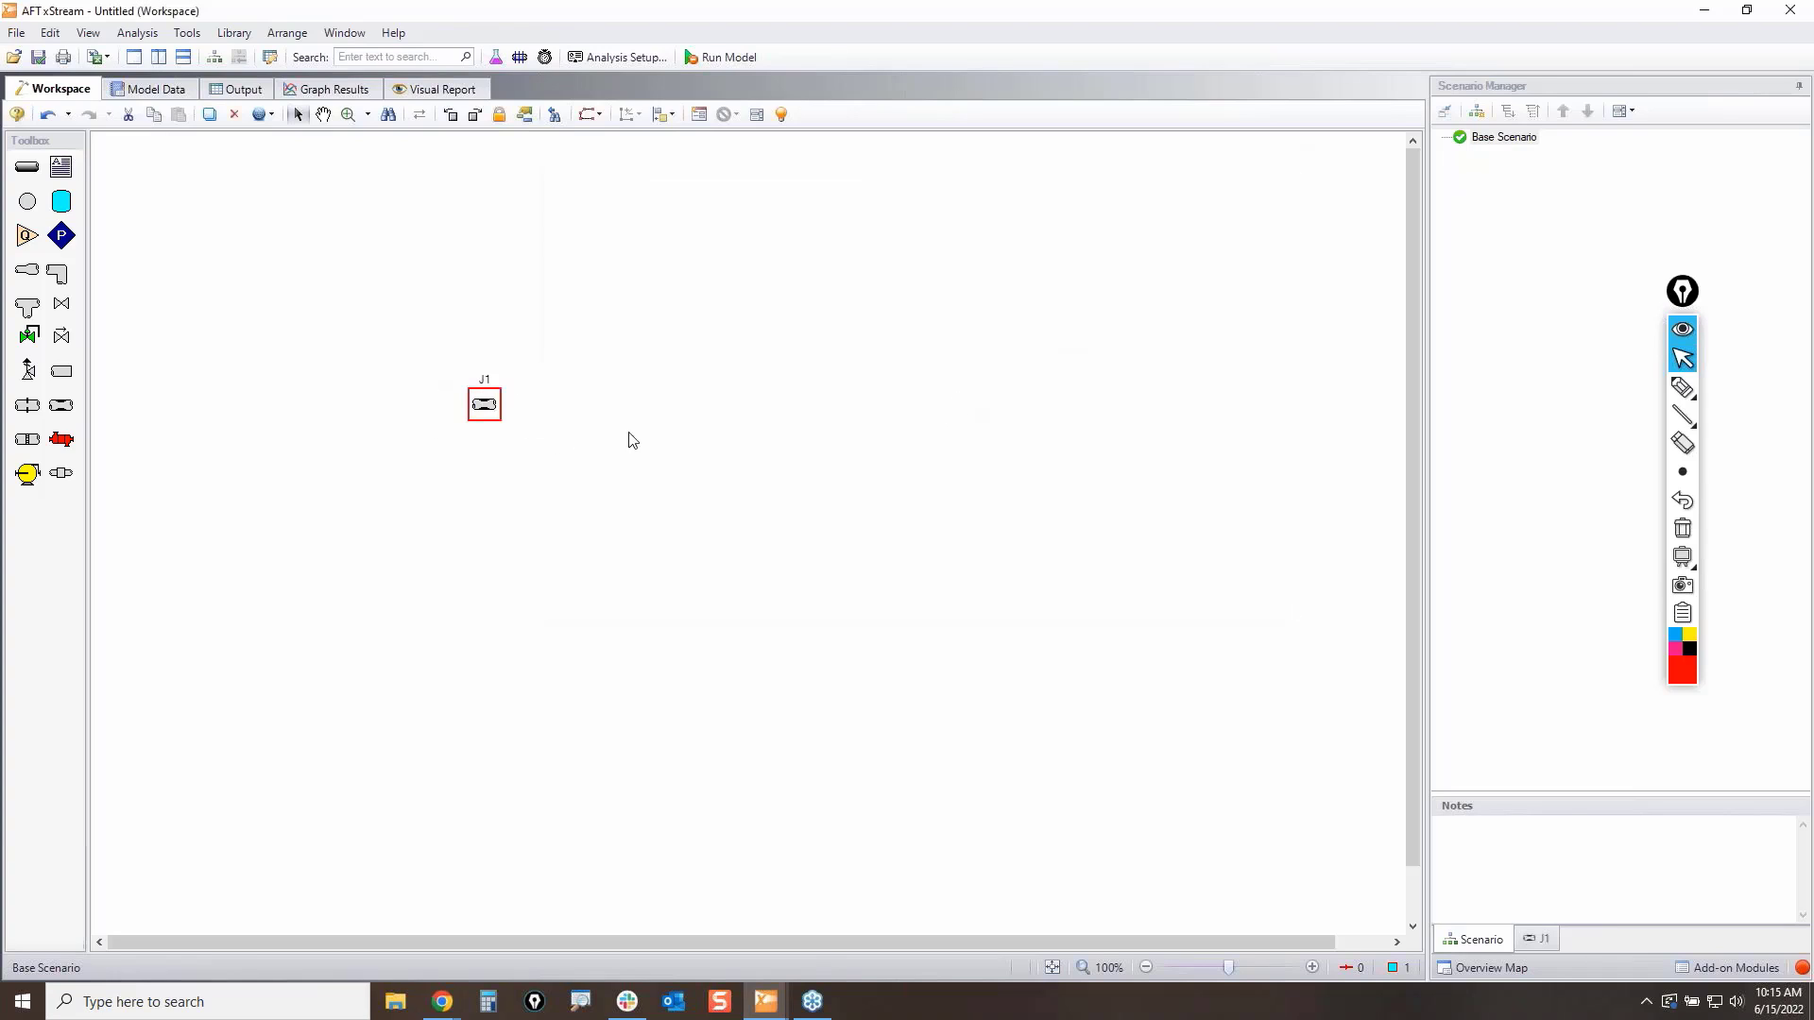
double_click(489, 410)
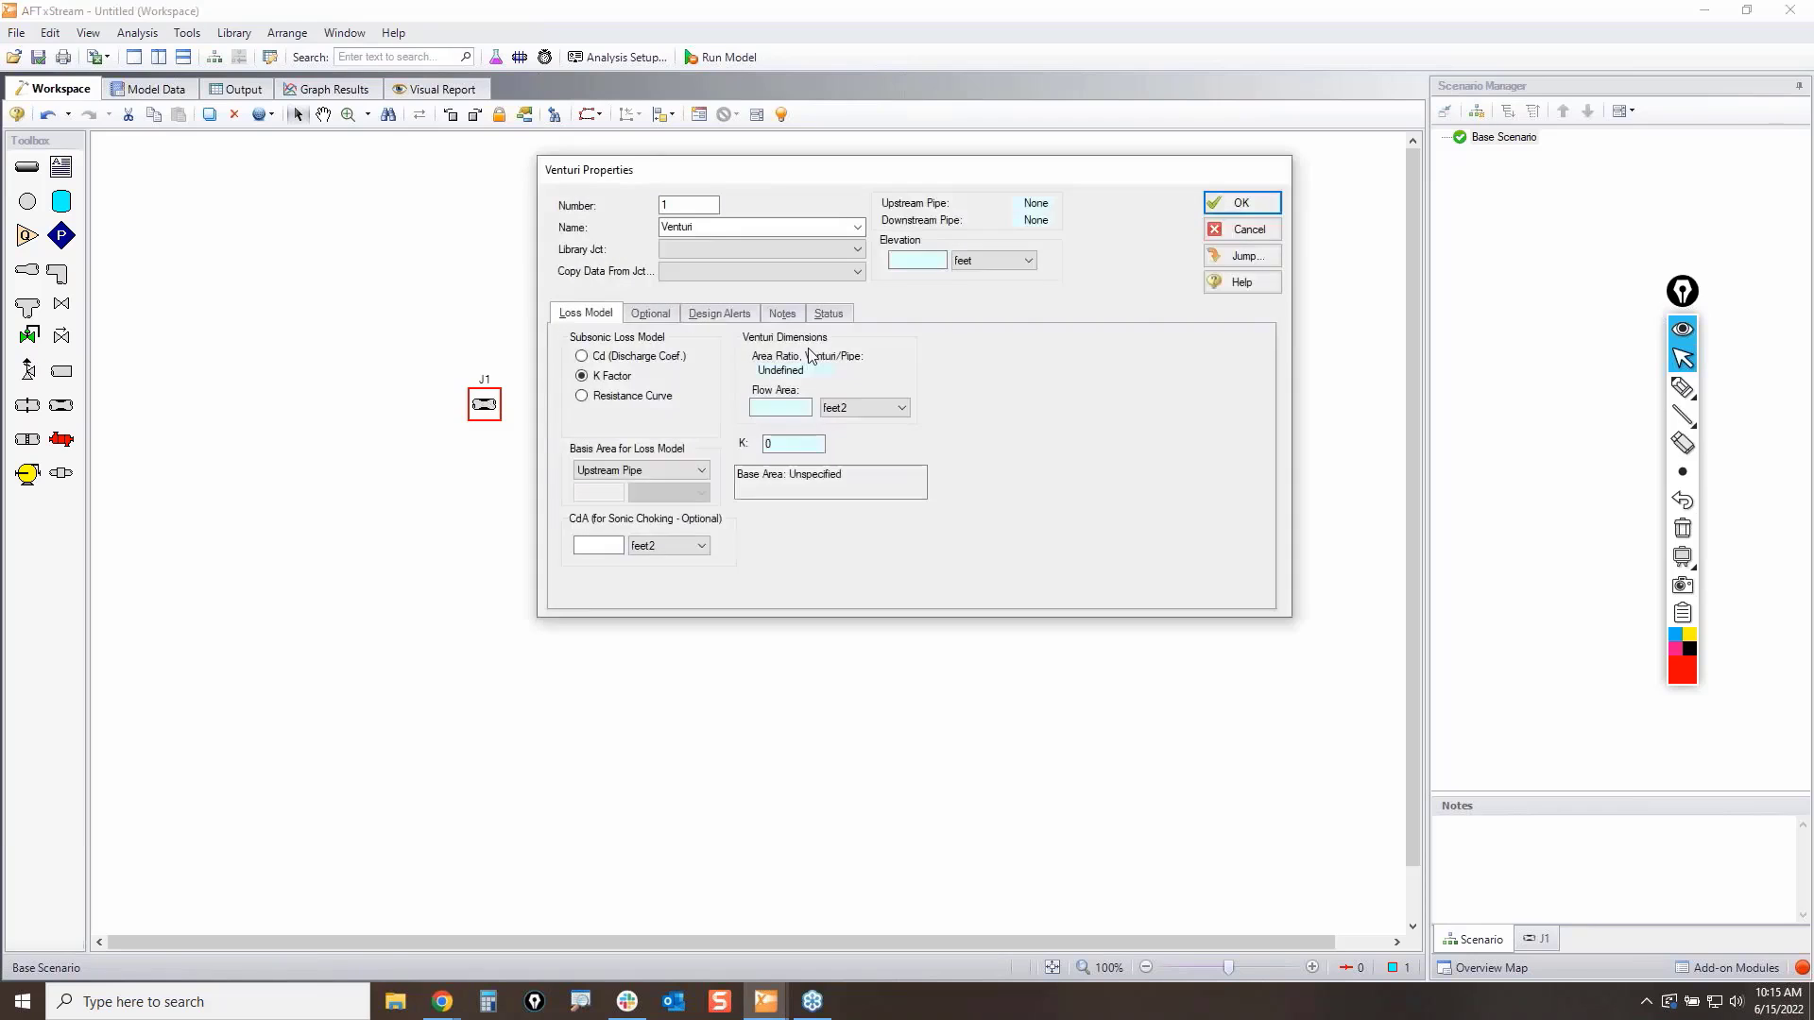
left_click(661, 396)
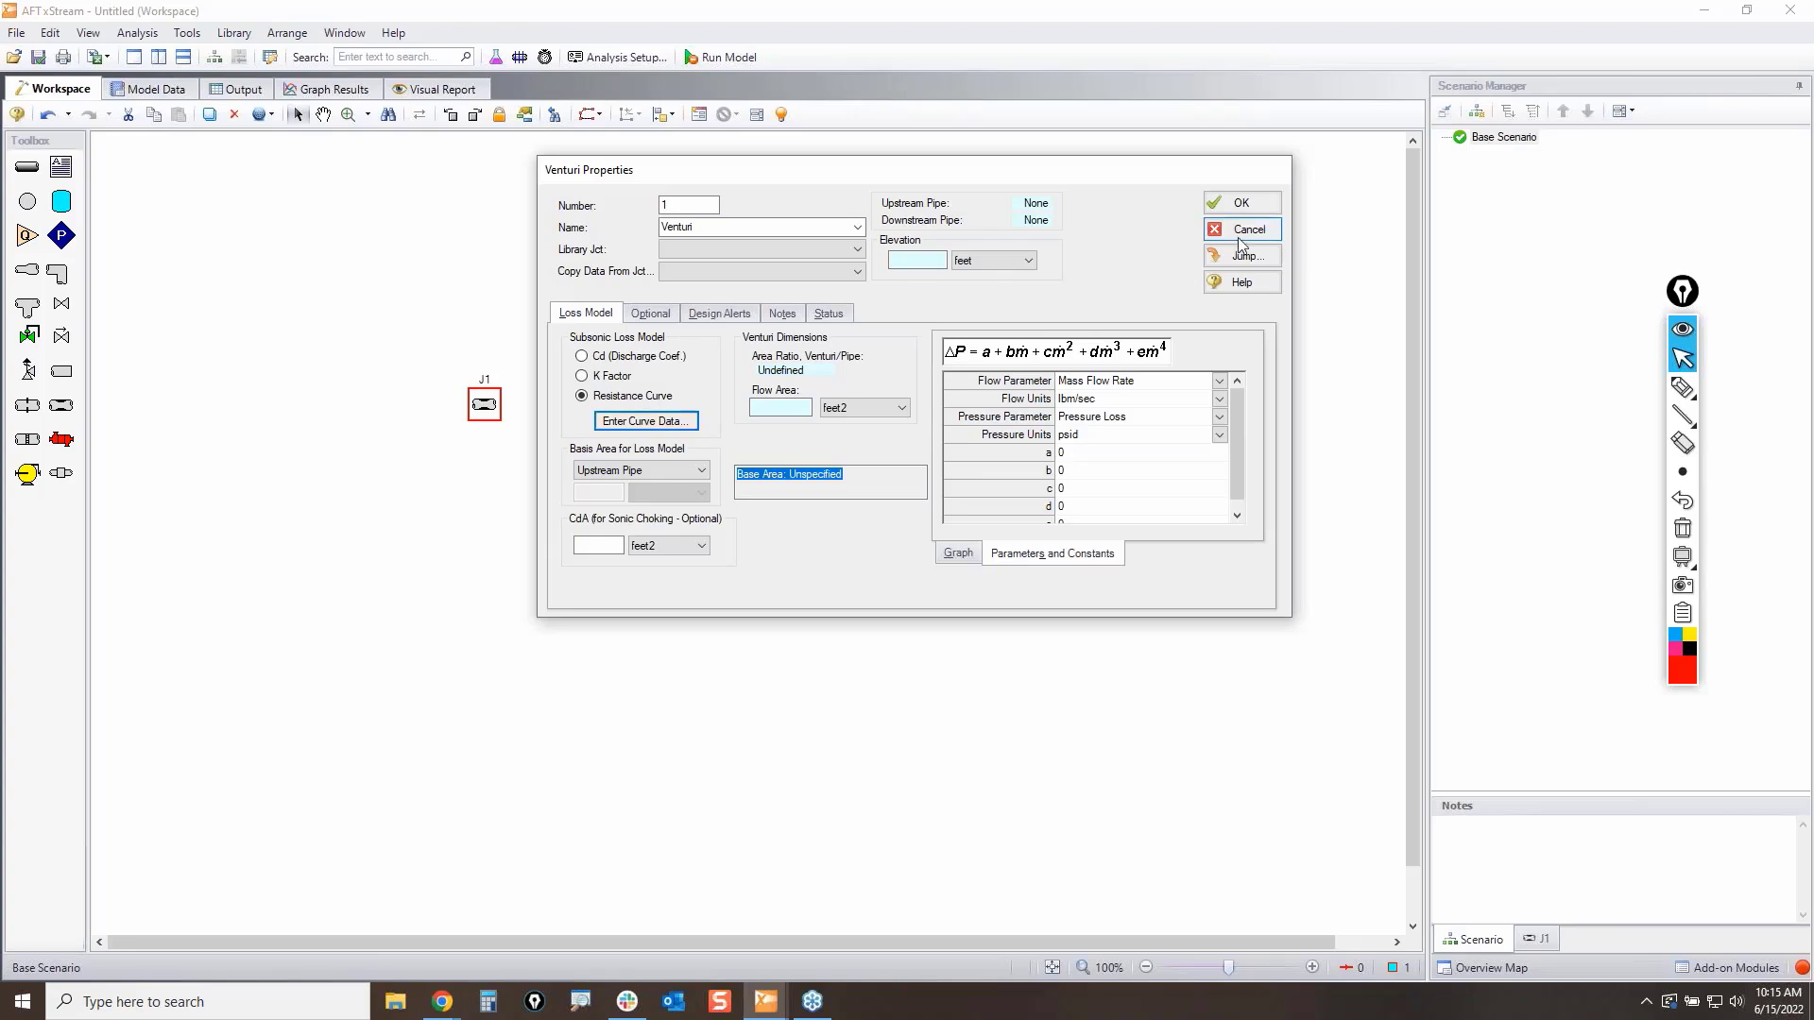
left_click(1266, 232)
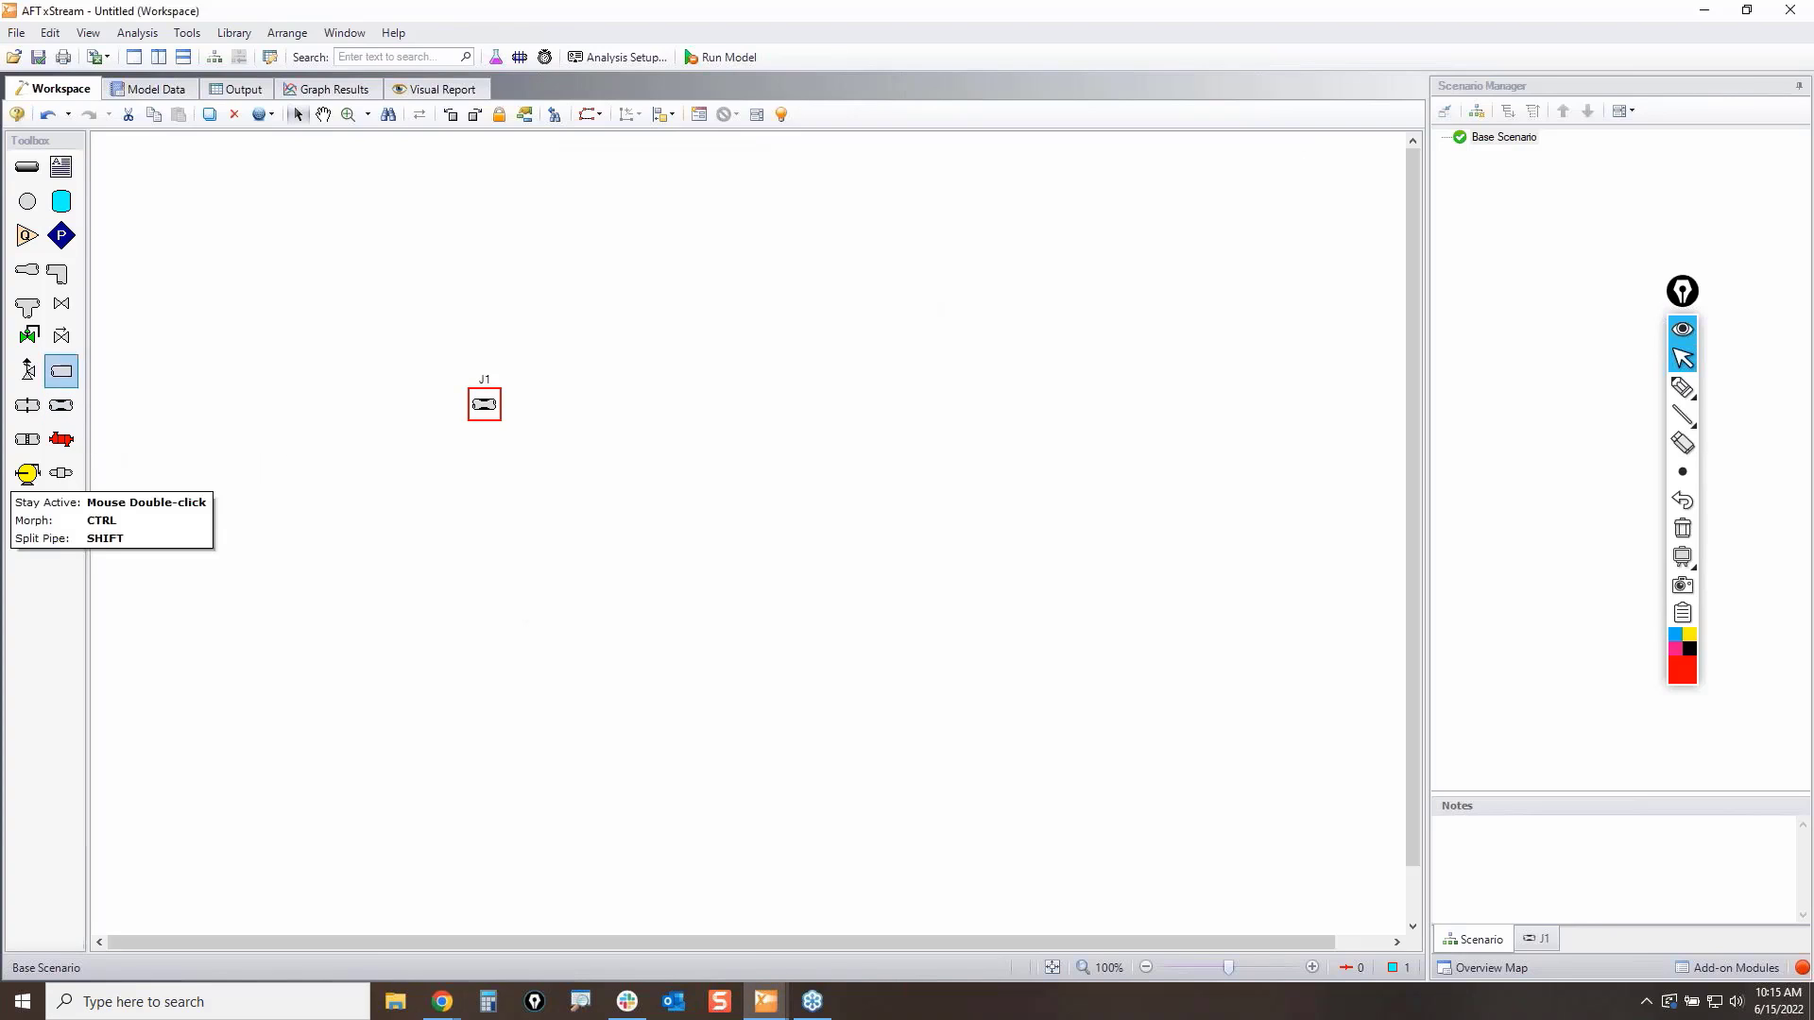
Step: Place a Valve junction to the right of the venturi, view its loss model properties, and close them without saving
left_click(62, 304)
left_click(876, 378)
left_click(878, 378)
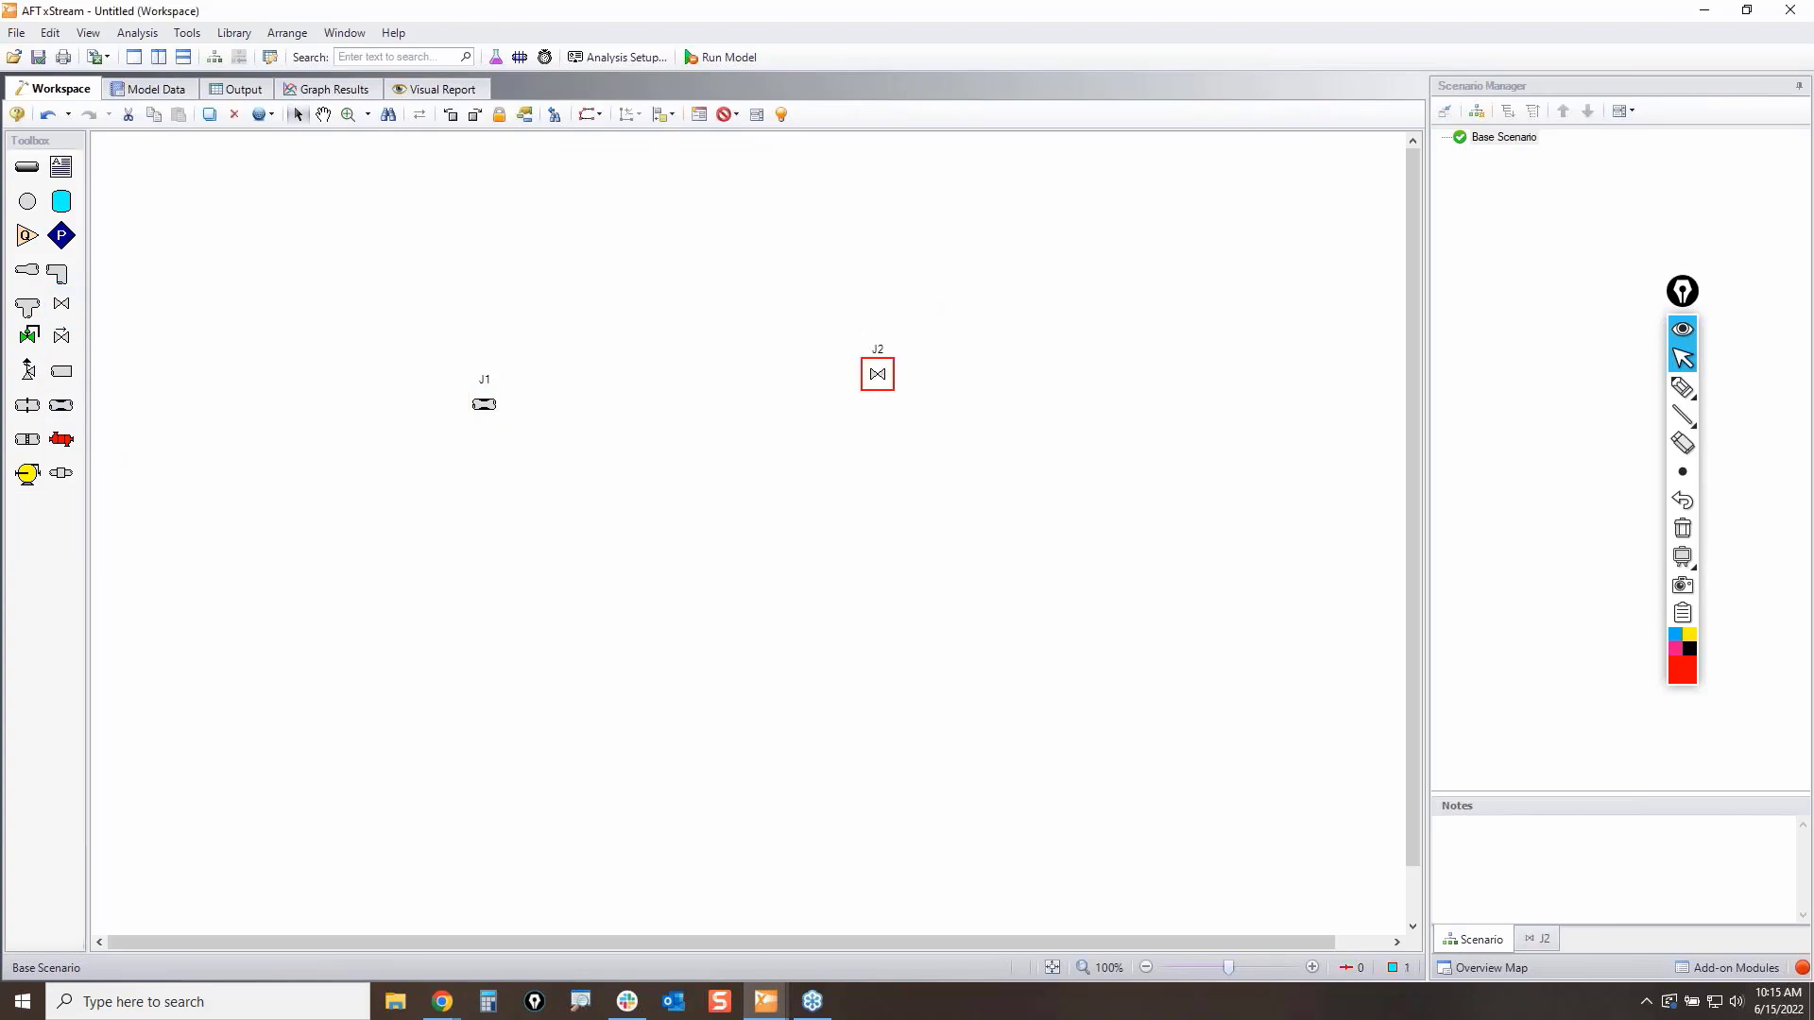
key("Return")
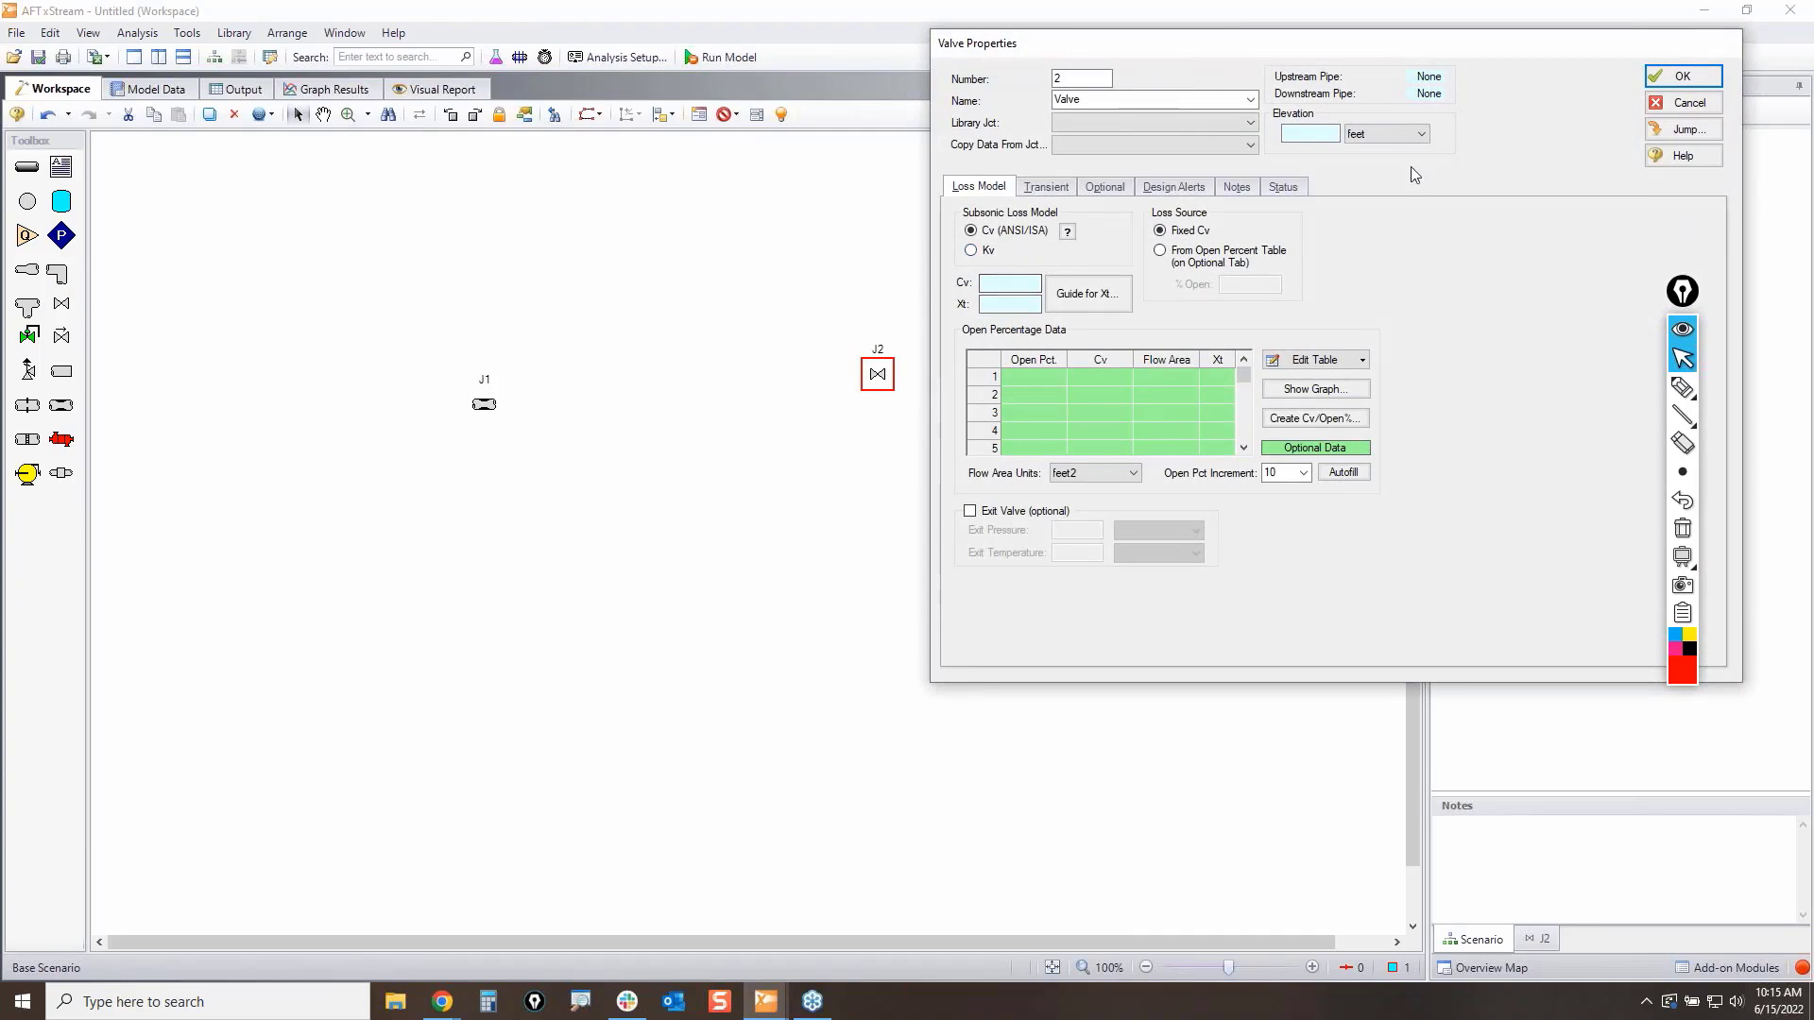
left_click(1690, 104)
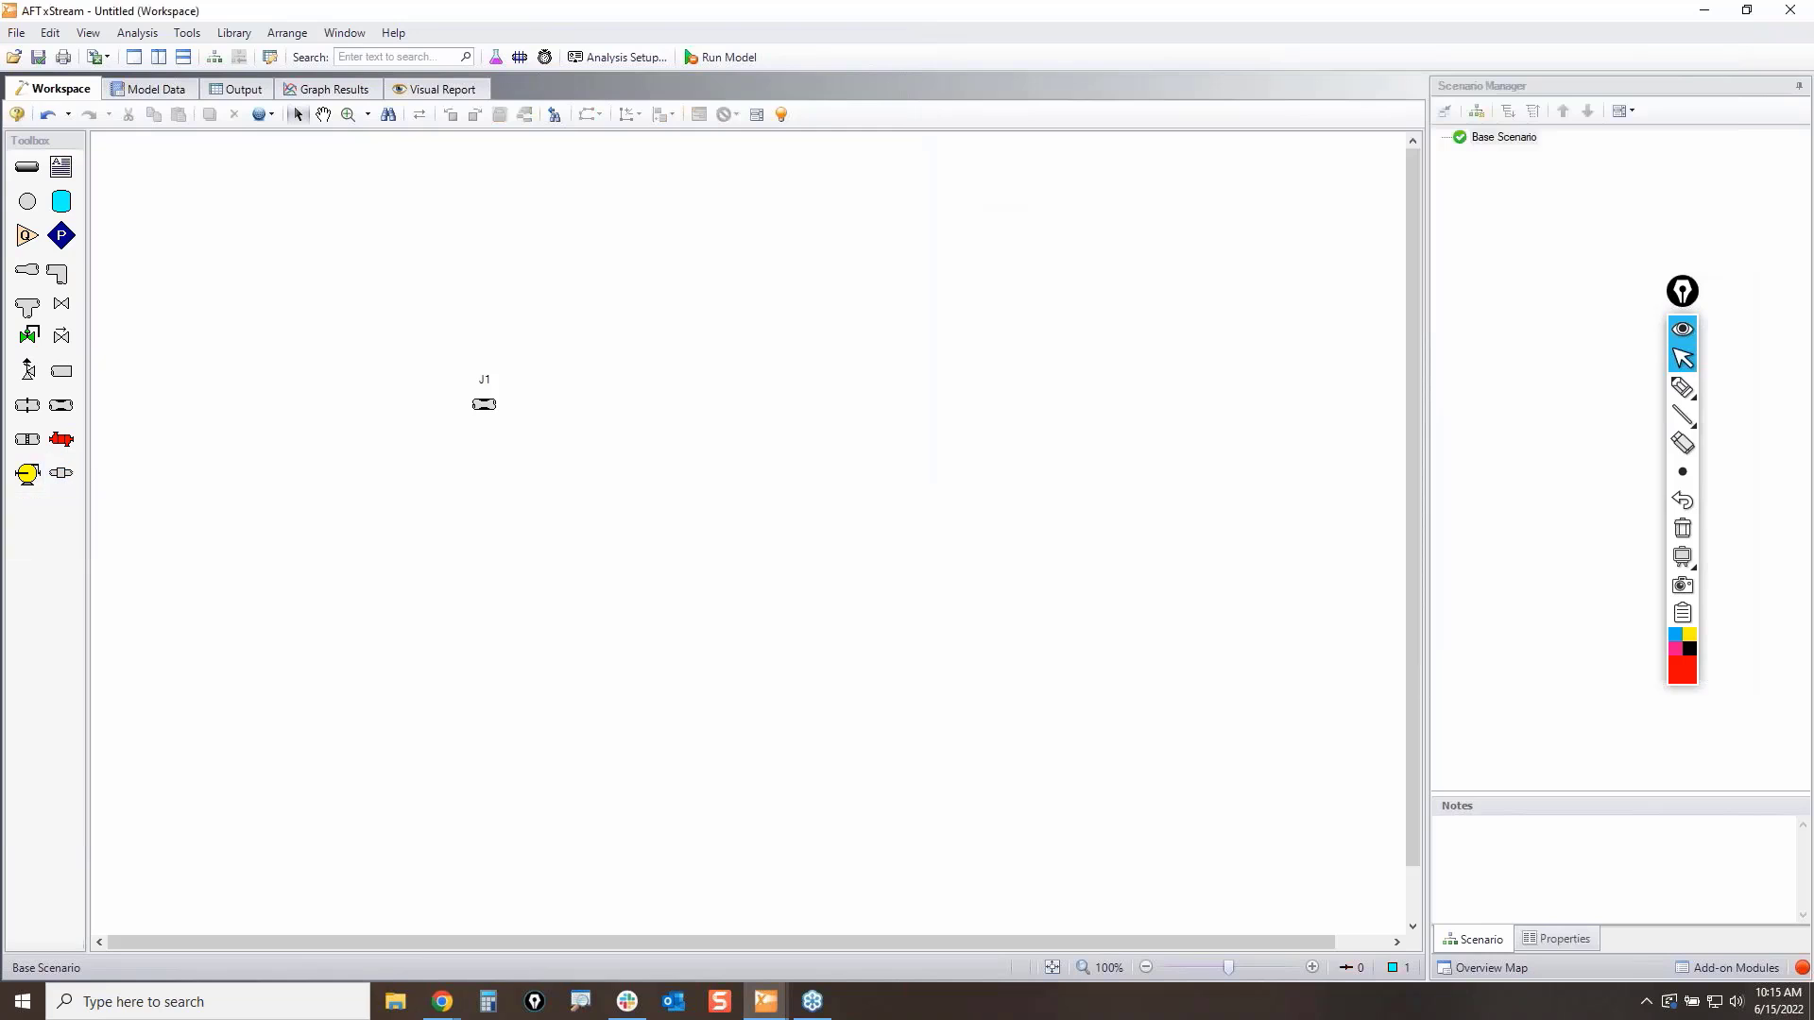
Step: View the Resistance Curve loss model of a General Component placed beside the venturi, and cancel its properties
double_click(726, 464)
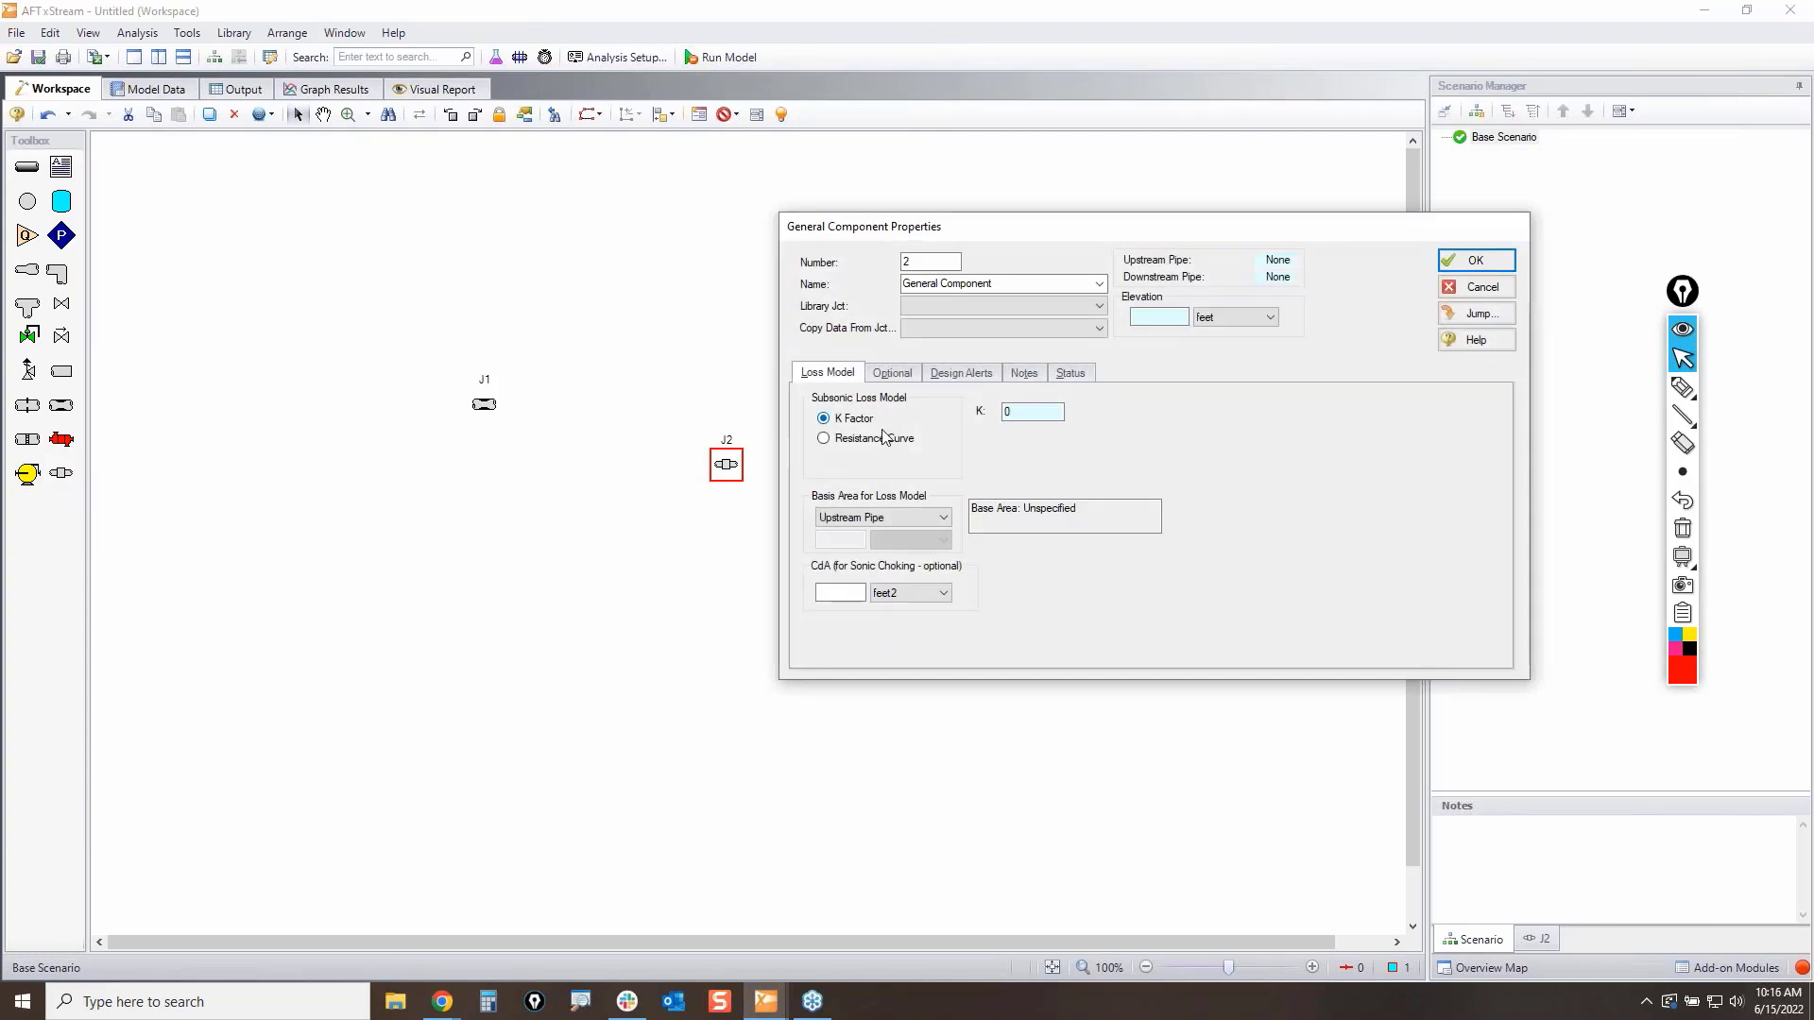
left_click(882, 438)
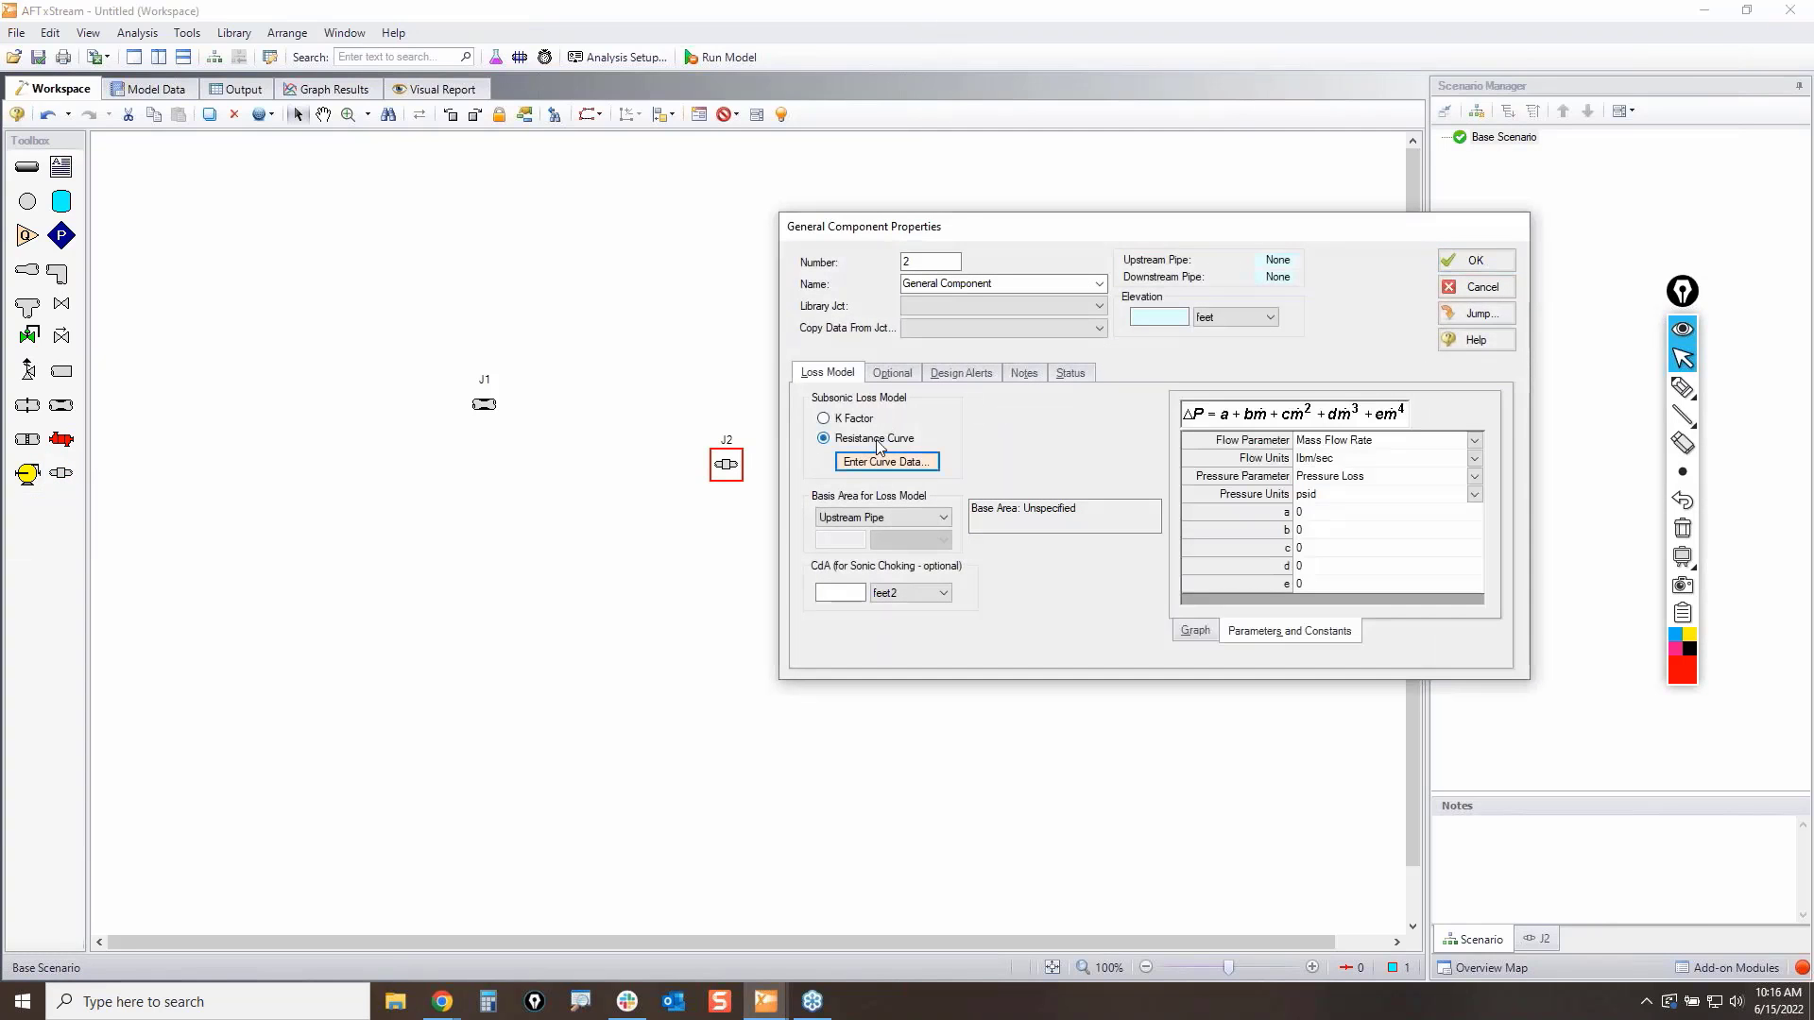
left_click(1483, 287)
Step: Delete both the Venturi and General Component junctions from the workspace
left_click(737, 636)
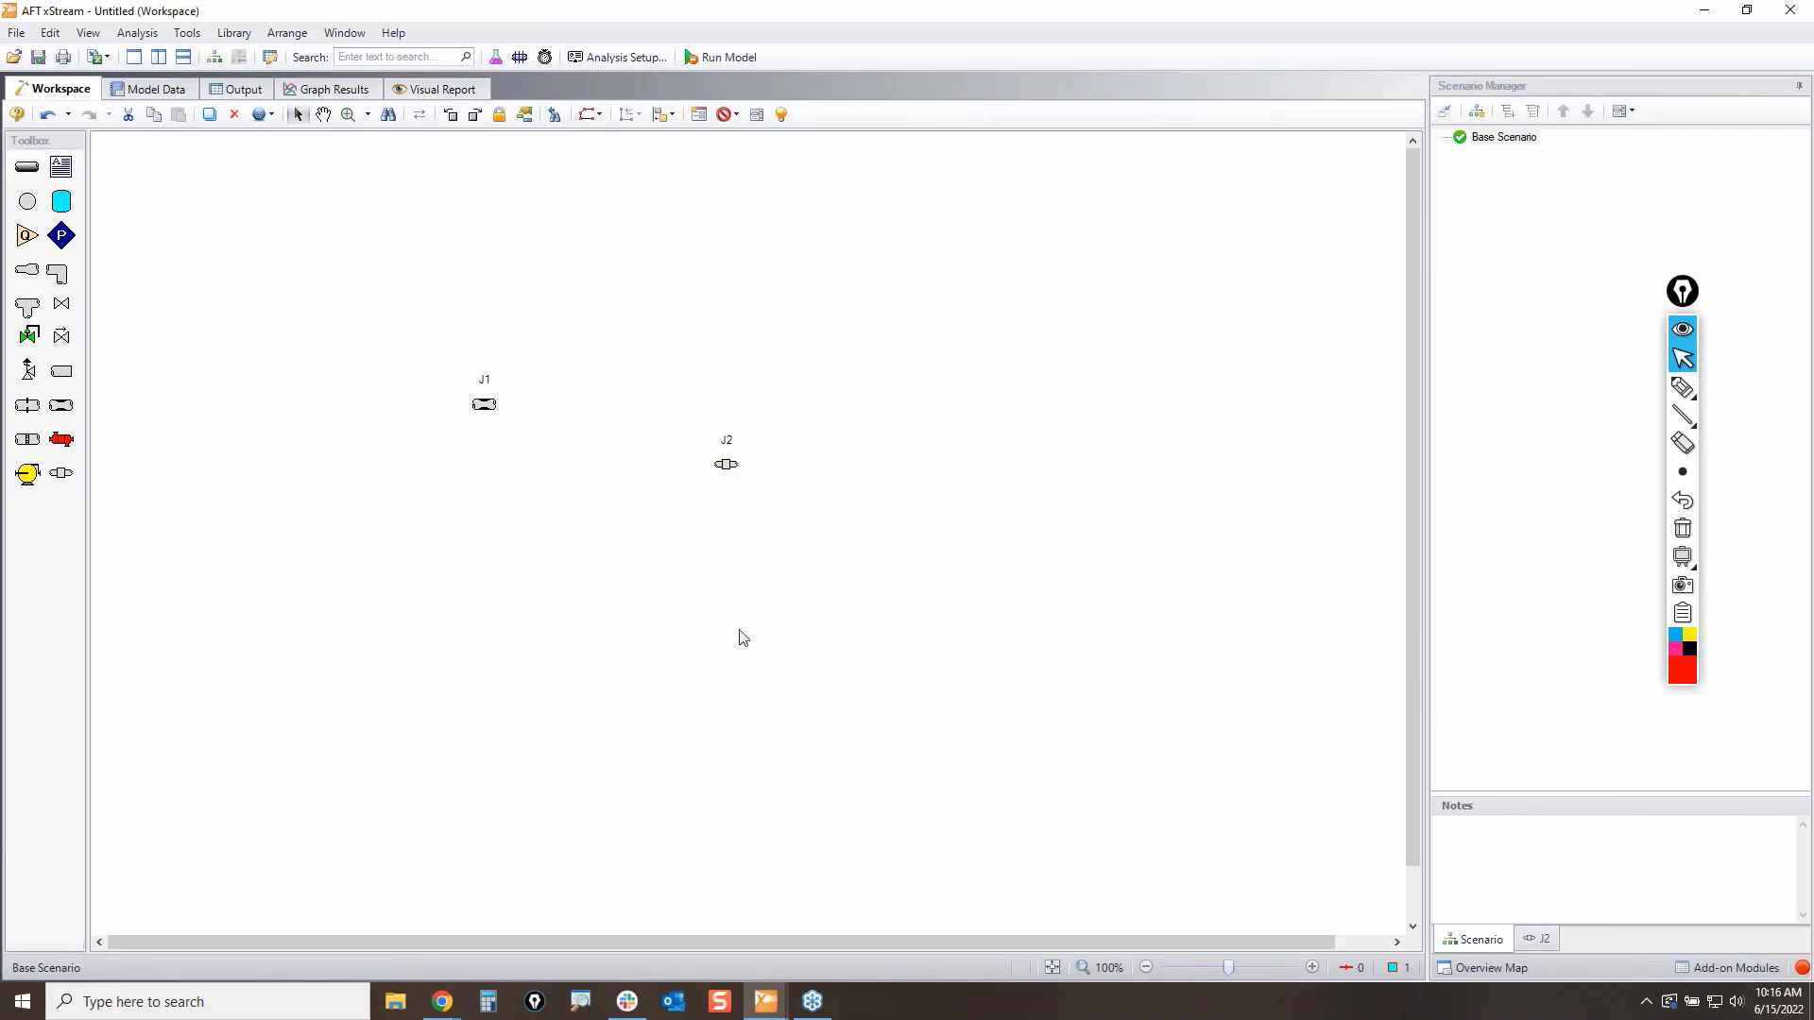
left_click_drag(411, 336, 903, 592)
key("Delete")
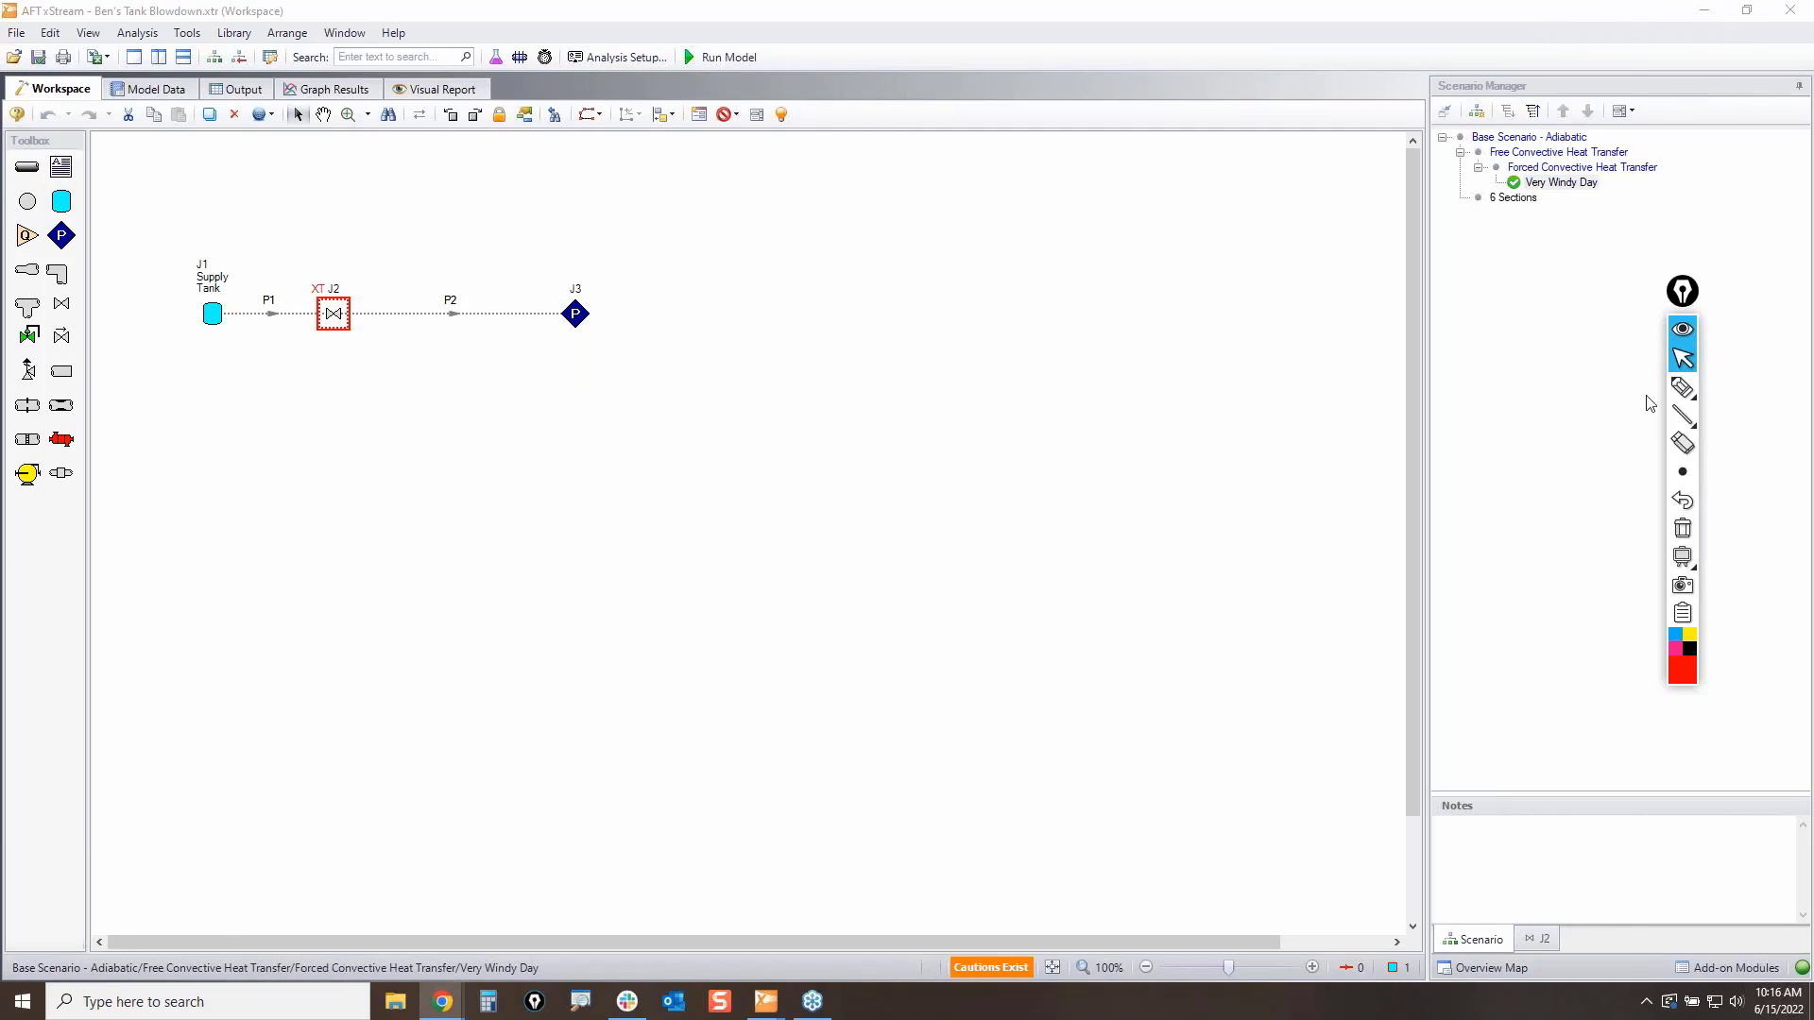
Step: Circle valve J2 with its XT label in the tank blowdown model, and clear the annotation
left_click(1683, 388)
mouse_move(284, 276)
left_mouse_down()
mouse_move(330, 271)
mouse_move(376, 335)
mouse_move(284, 316)
mouse_move(387, 331)
mouse_move(344, 272)
mouse_move(368, 275)
left_mouse_up()
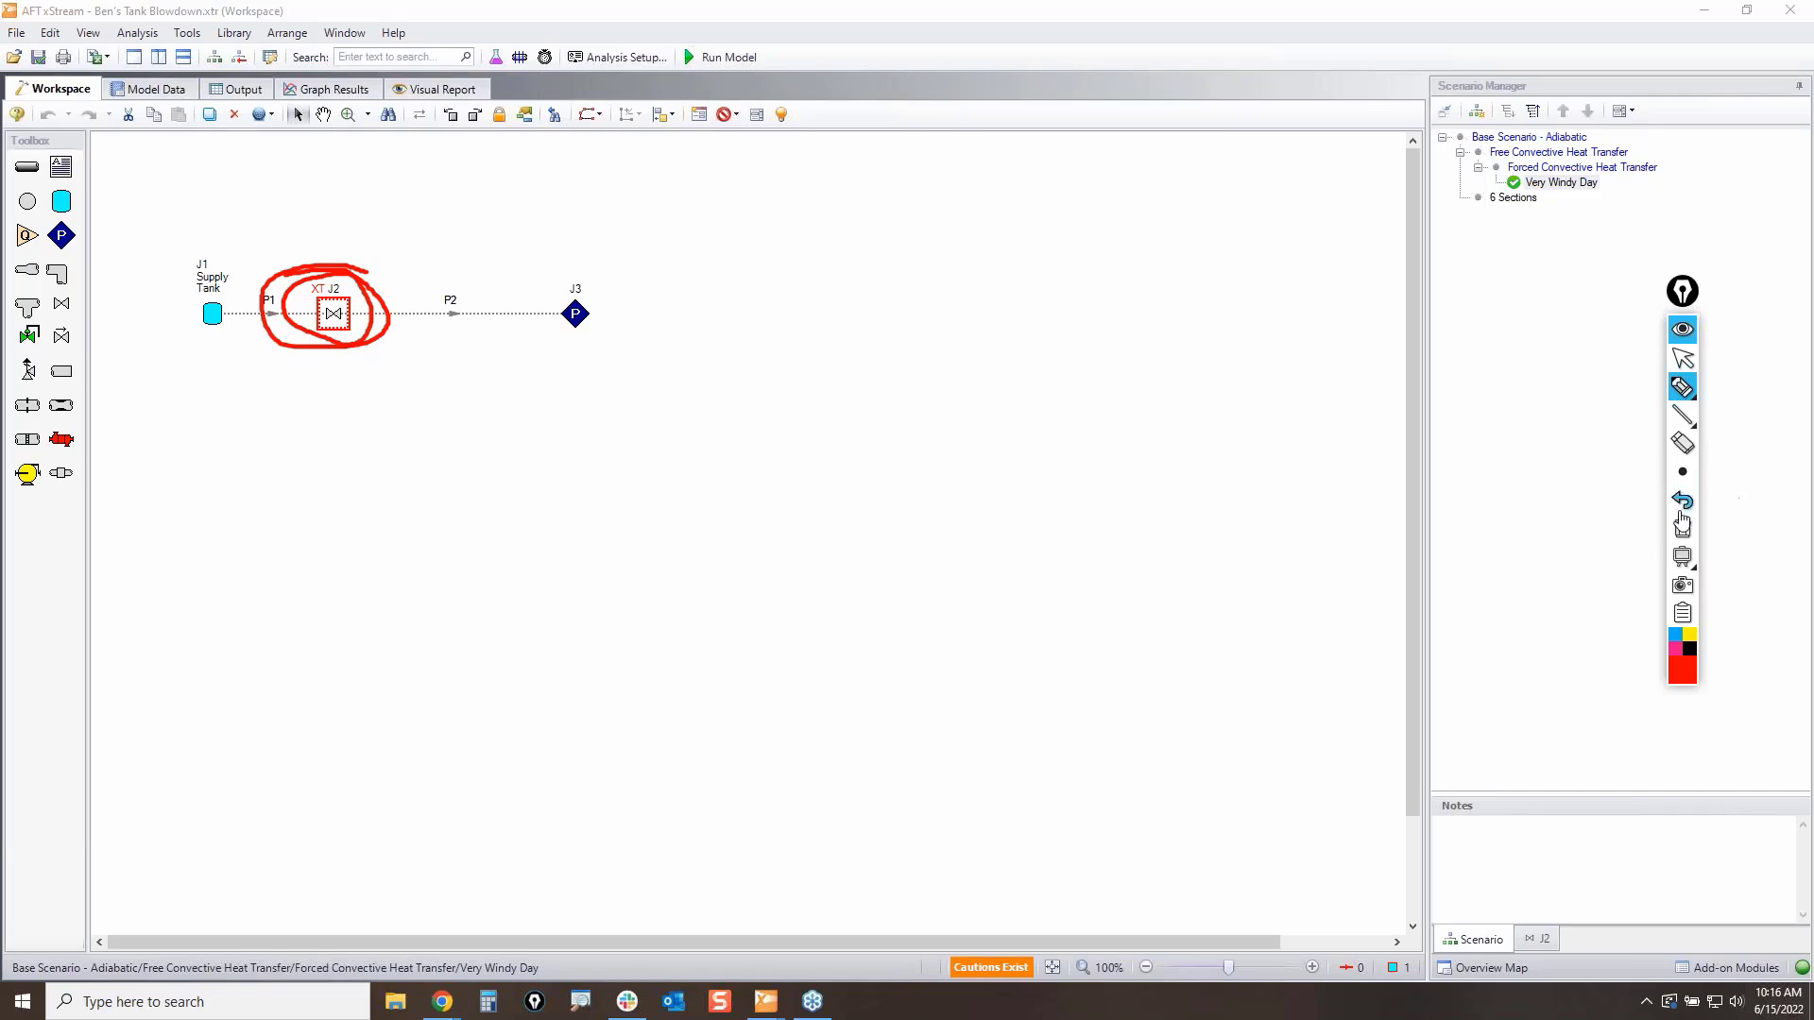
left_click(1683, 526)
left_click(1683, 358)
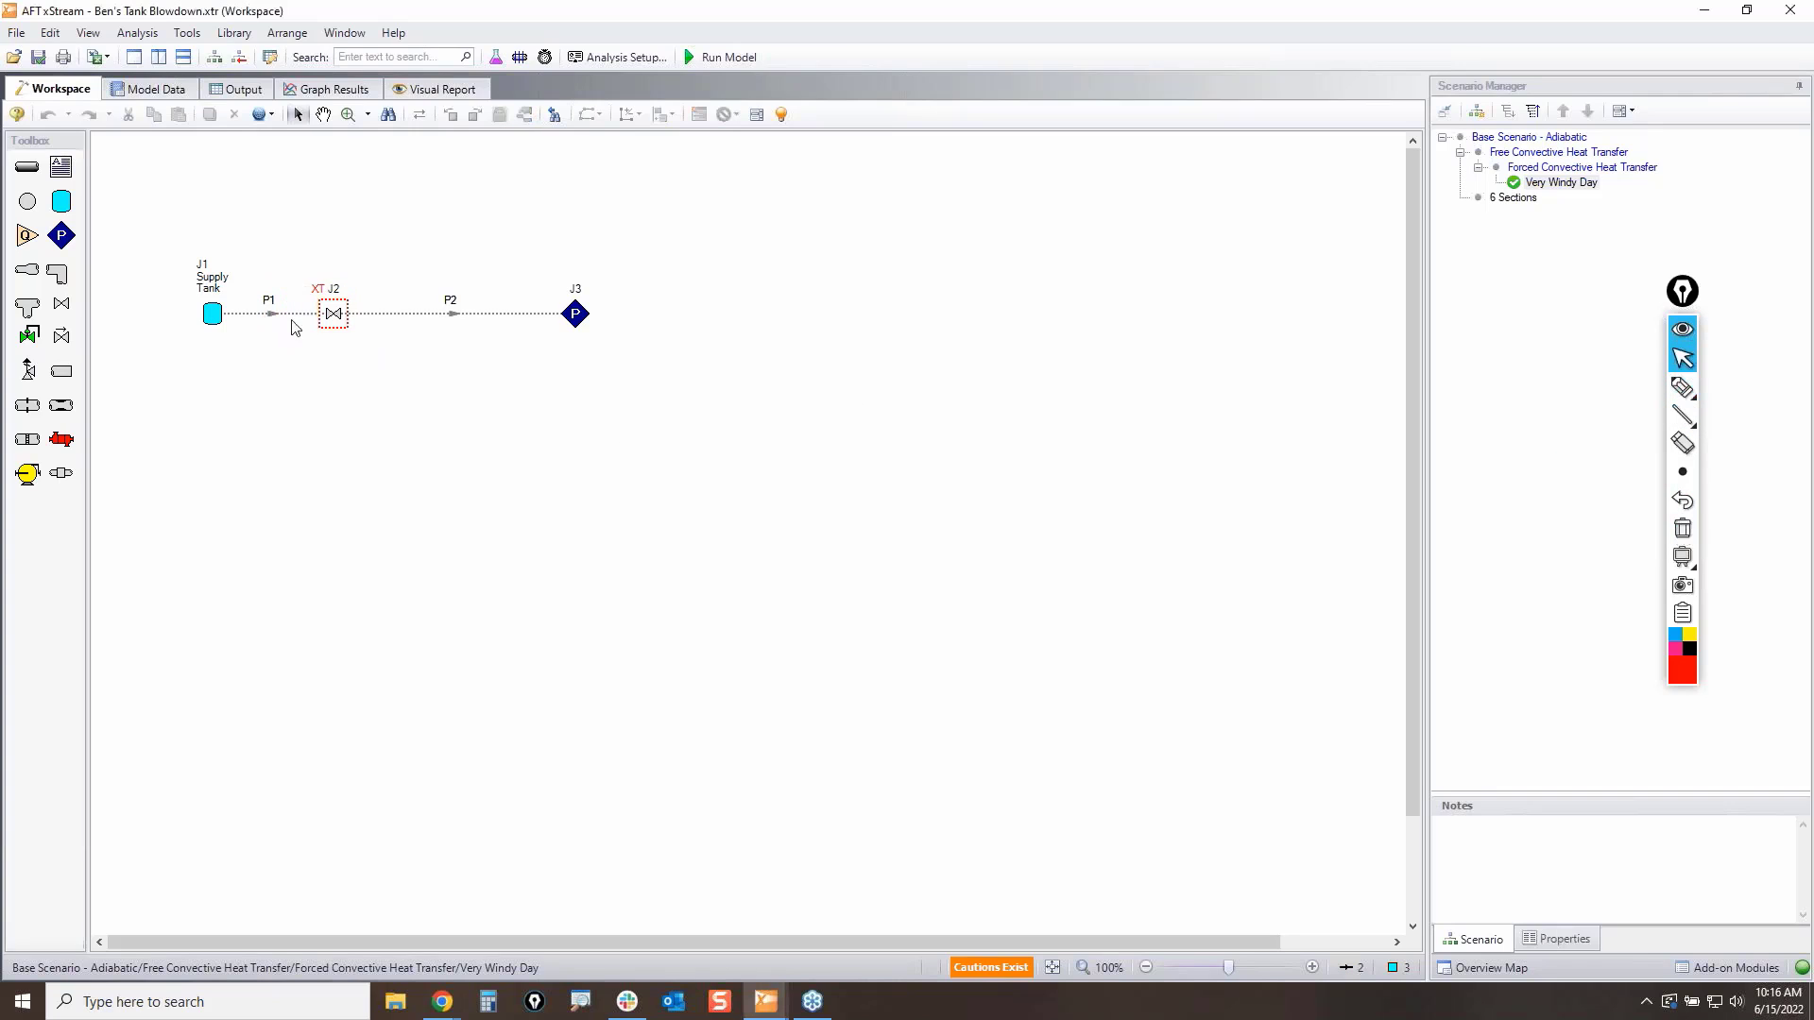
Step: In valve J2's optional properties, circle the None and Closed special conditions in turn, clearing each mark
double_click(335, 314)
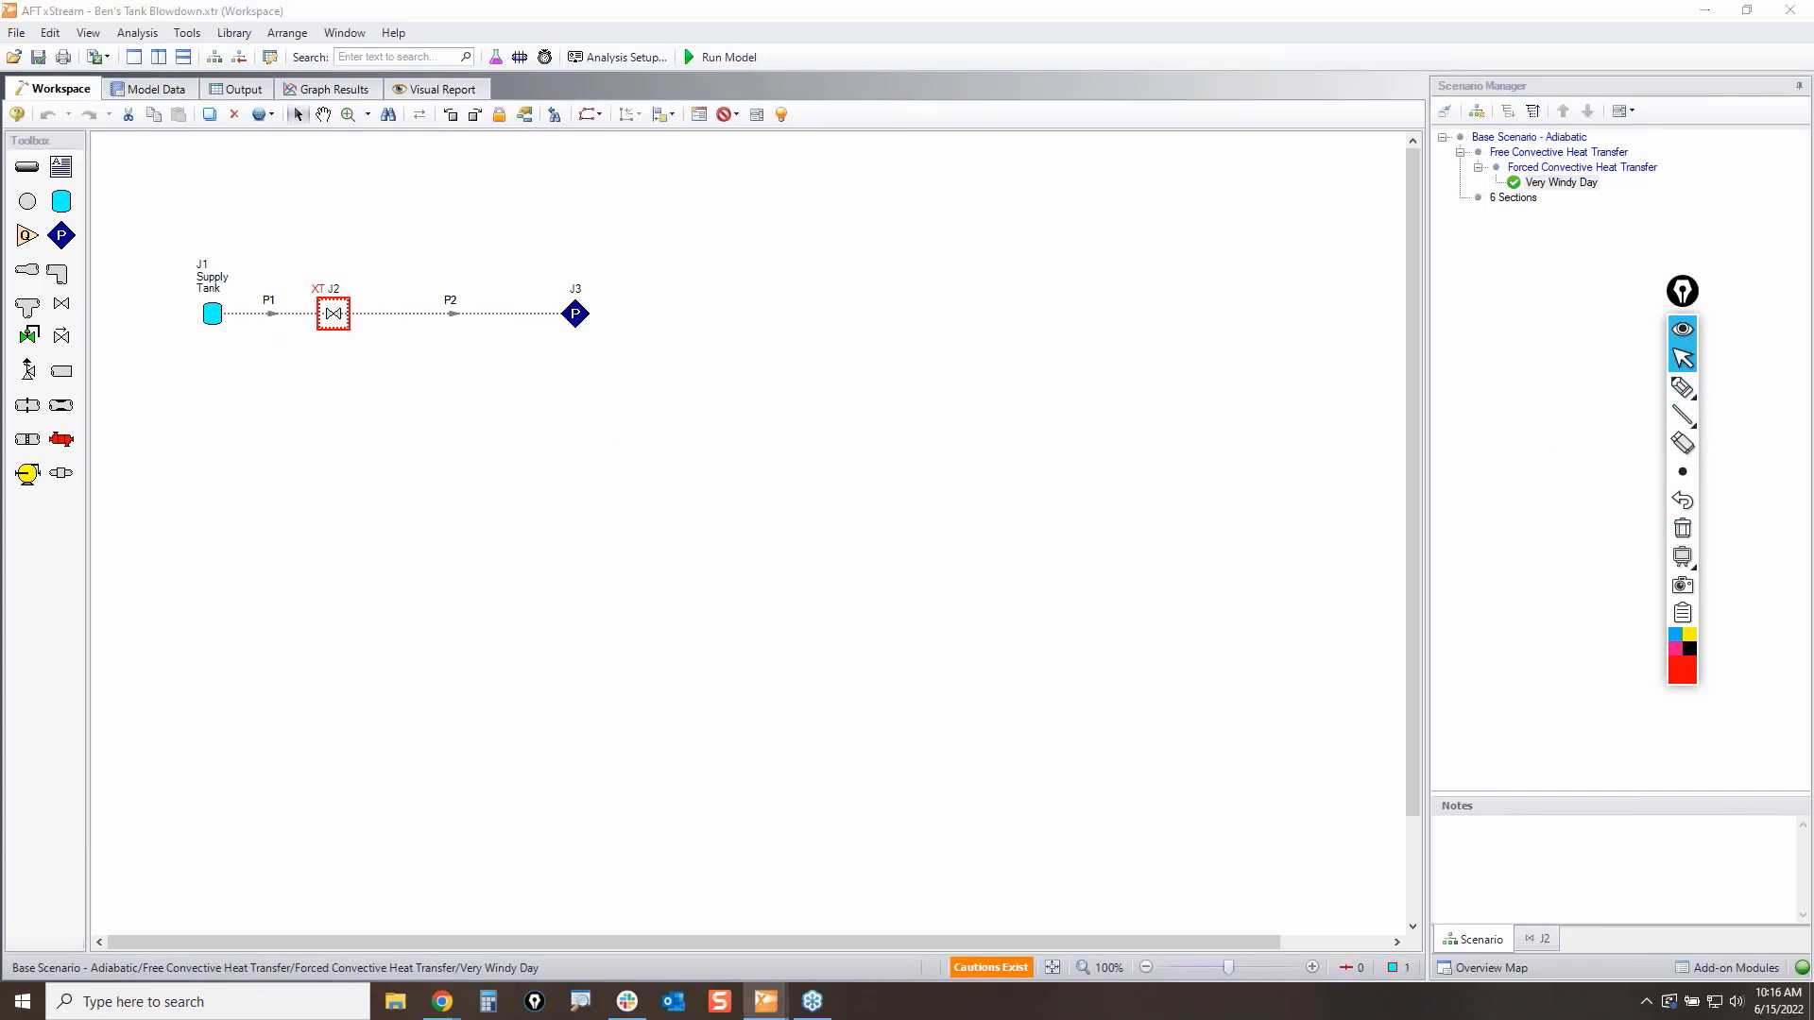
left_click(586, 223)
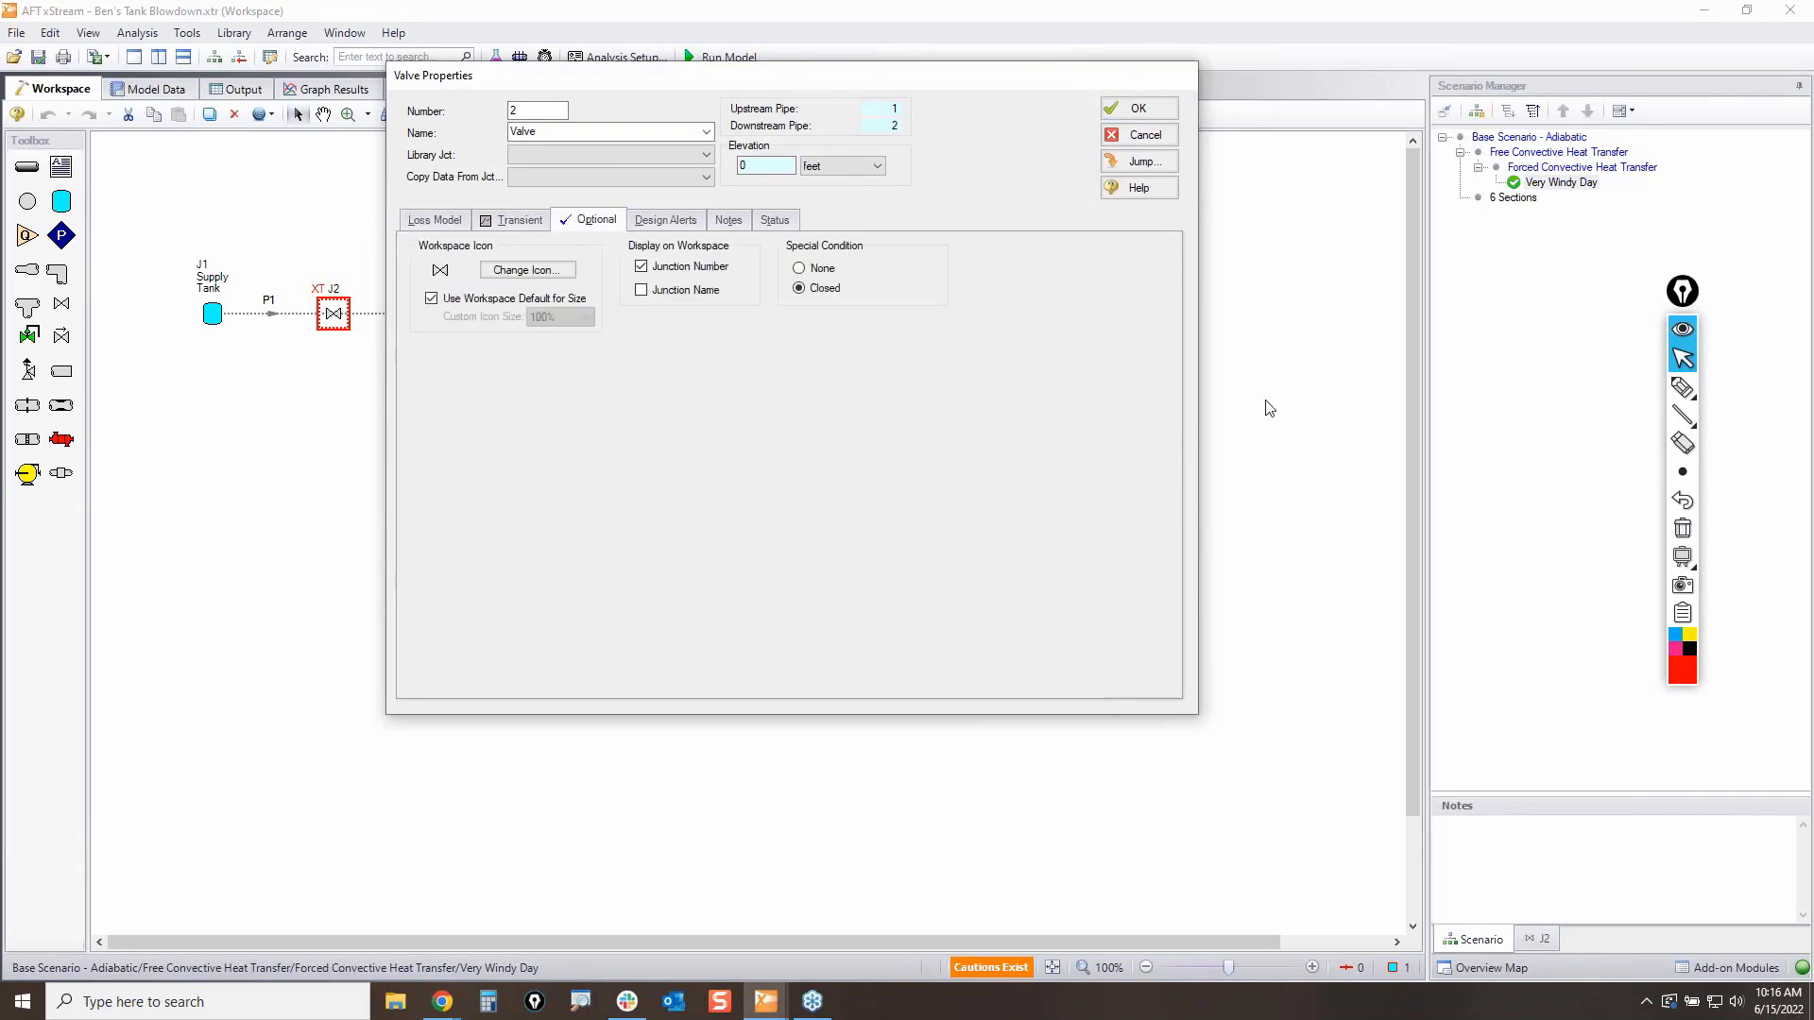
left_click(1683, 387)
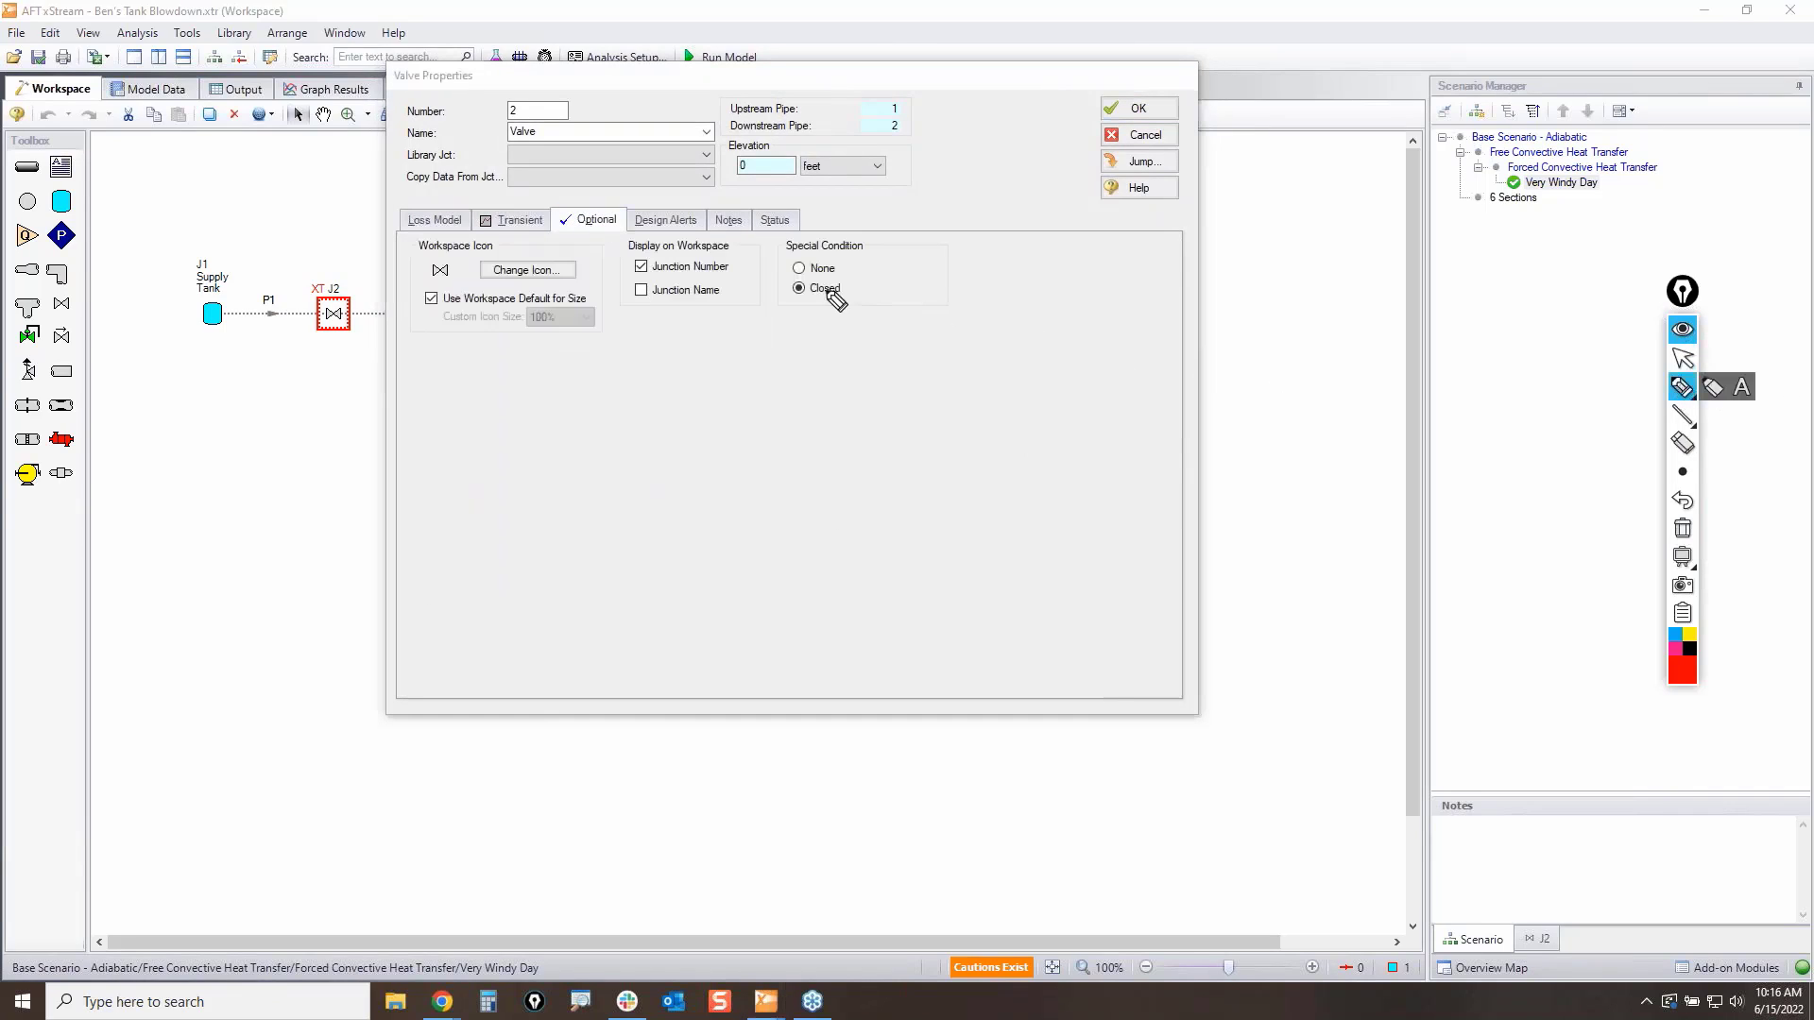
left_click(798, 287)
mouse_move(778, 253)
left_mouse_down()
mouse_move(841, 253)
mouse_move(813, 280)
mouse_move(793, 267)
mouse_move(814, 288)
left_mouse_up()
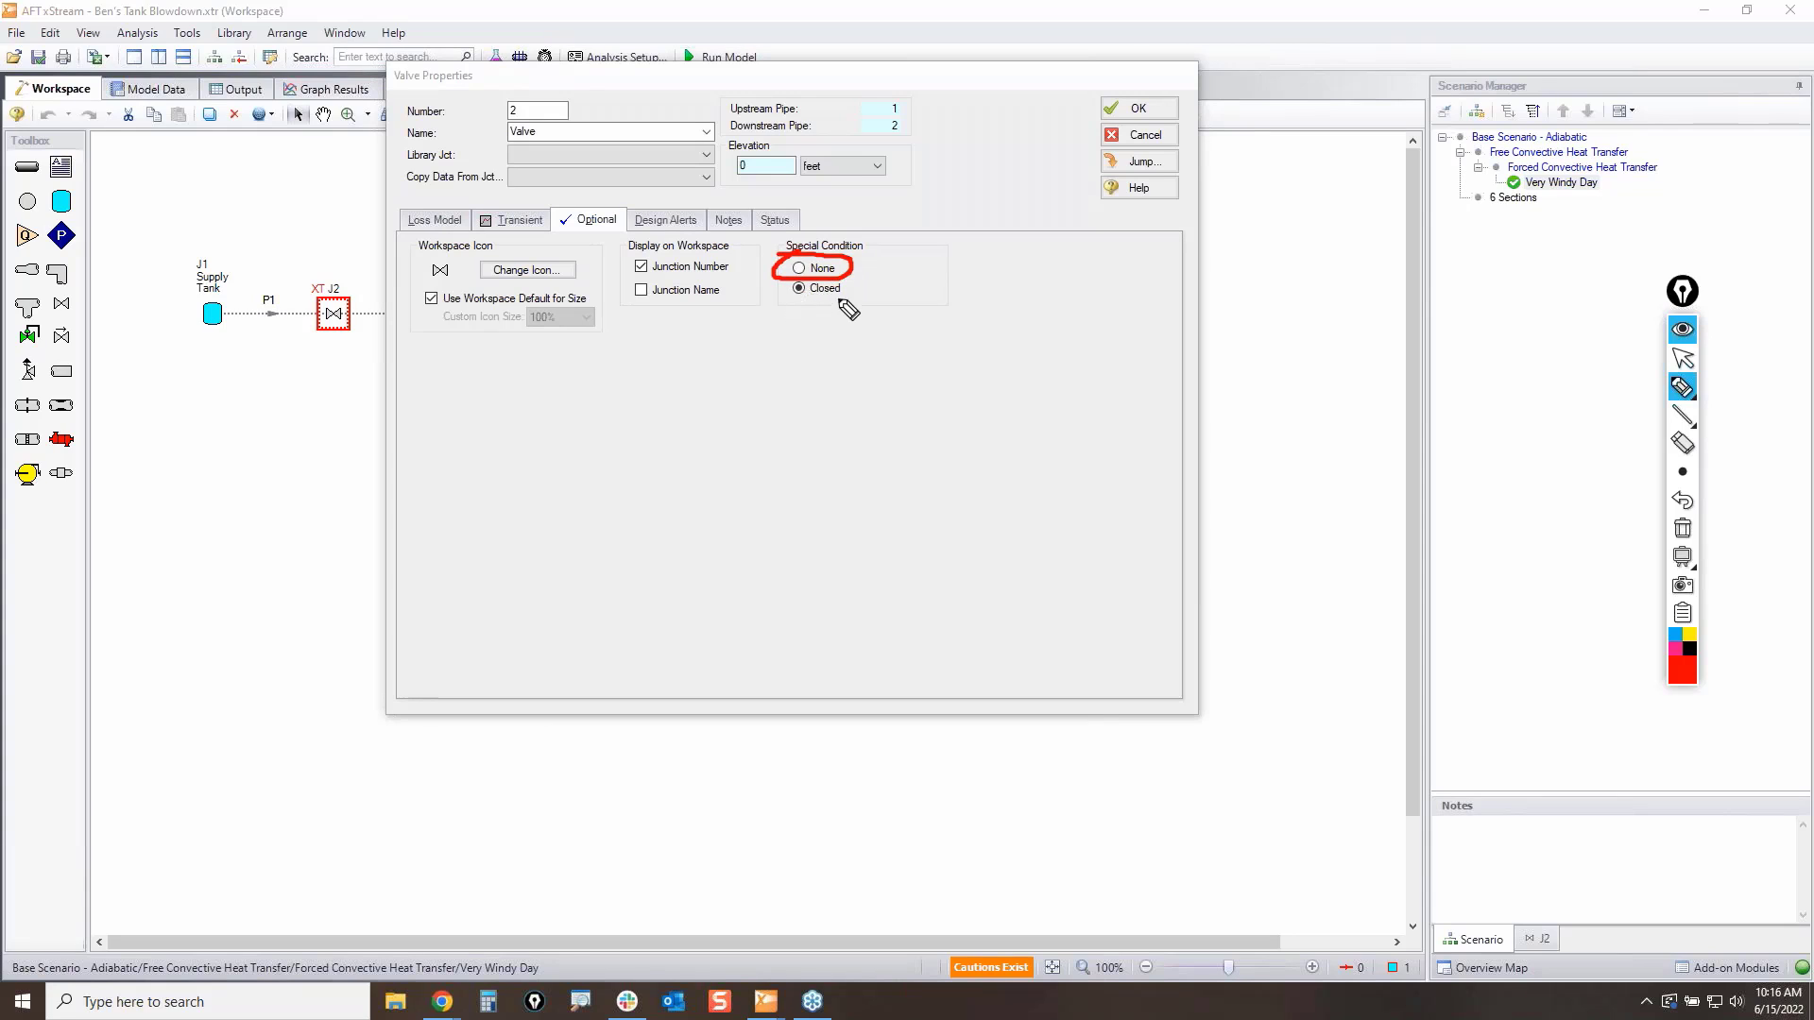
left_click(1683, 529)
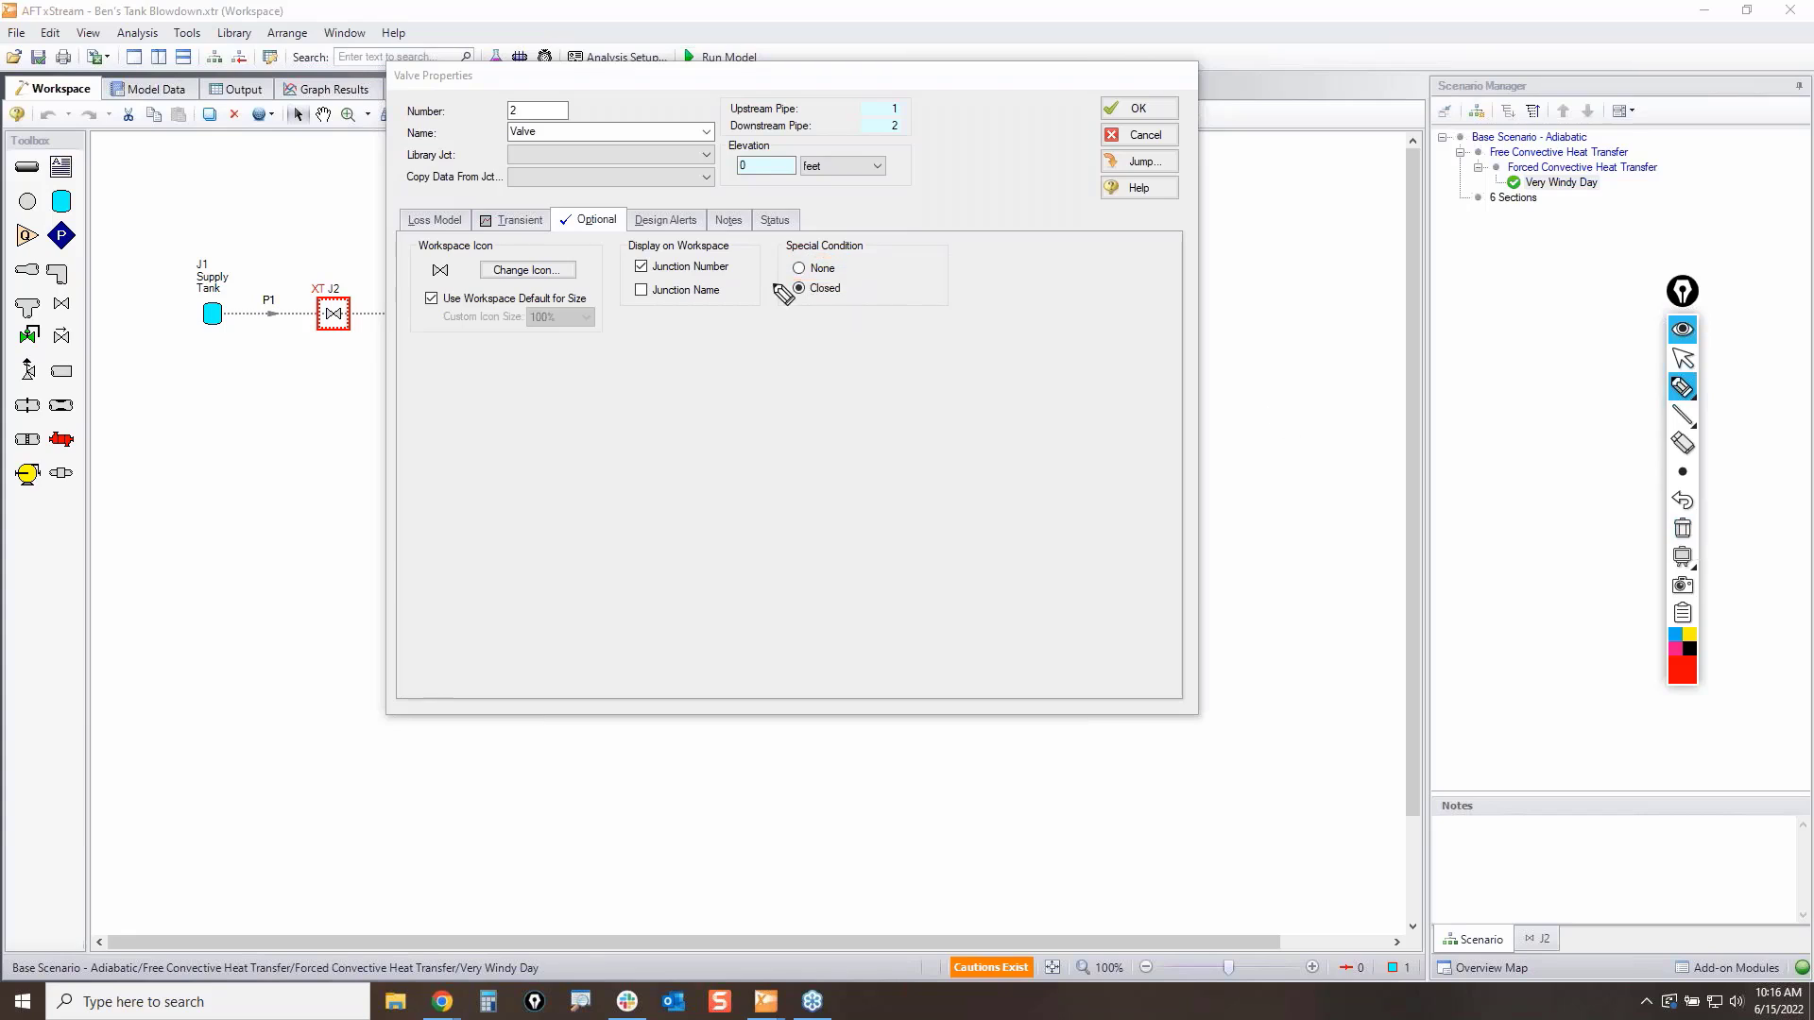
left_click_drag(773, 280, 855, 281)
left_click(1683, 528)
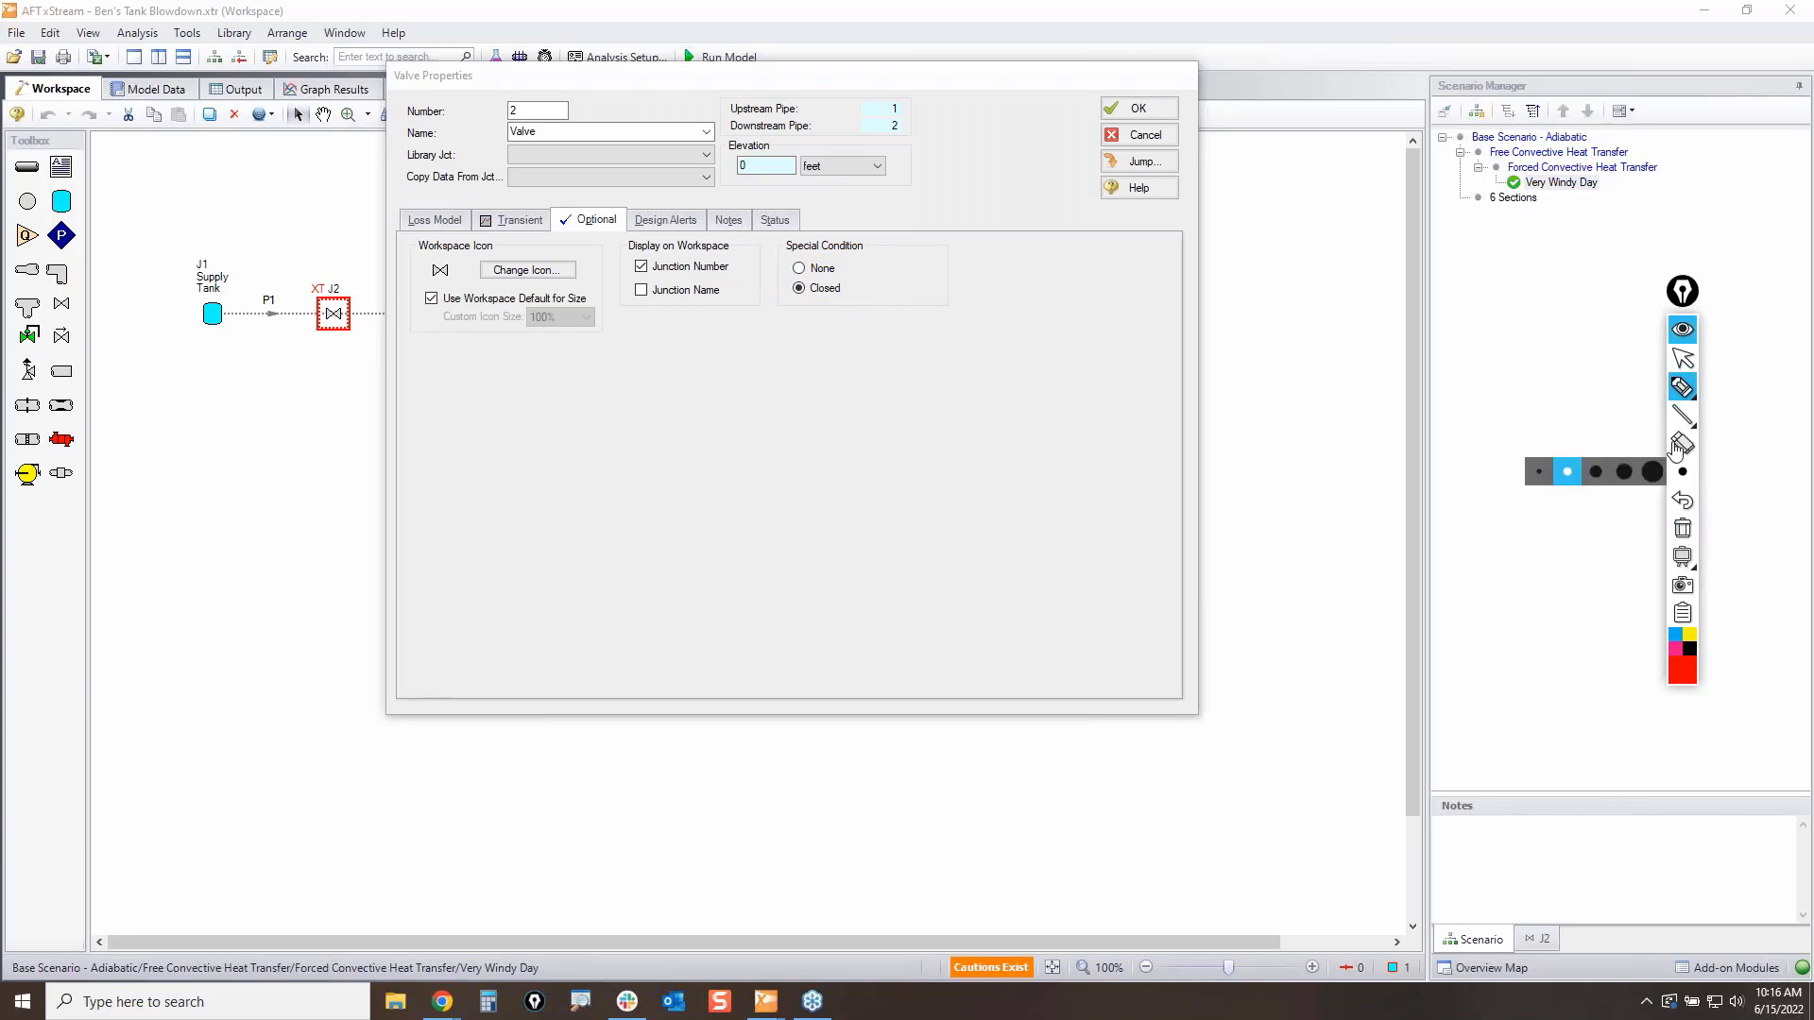
Step: Cancel valve J2's properties, then circle the valve and draw an arrow to the special condition command, clearing both marks
left_click(1683, 359)
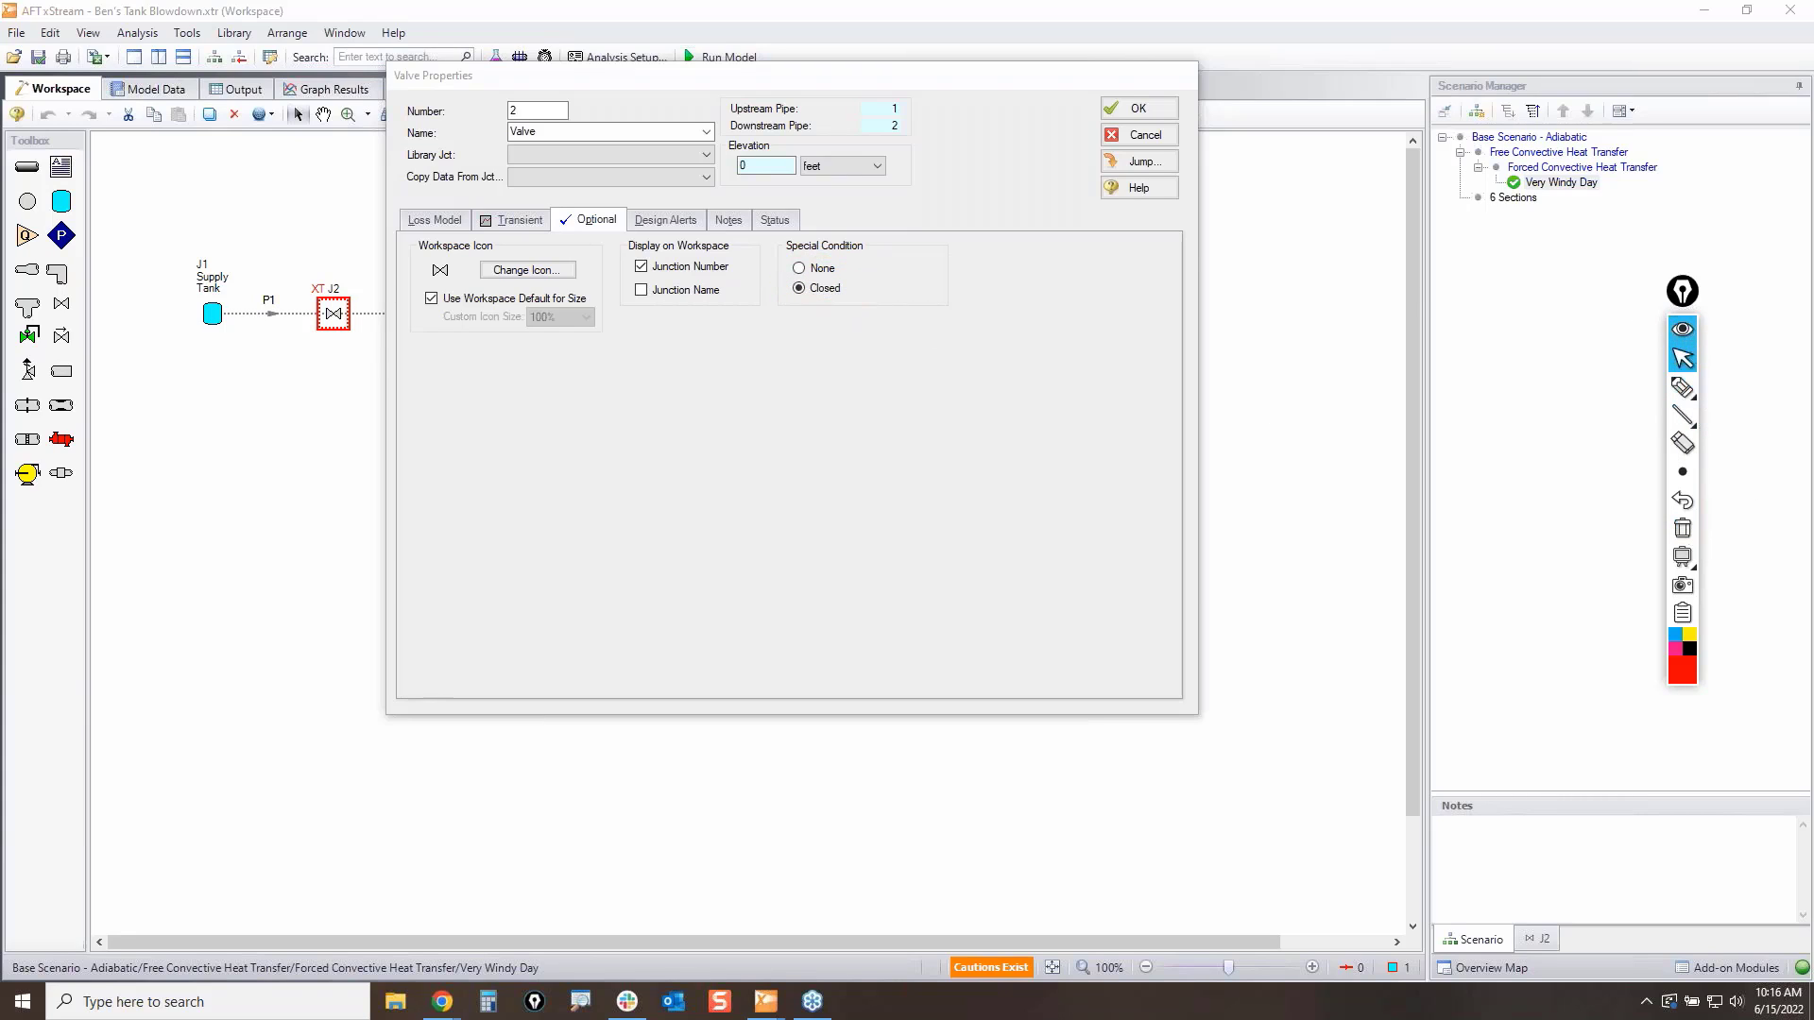
left_click(1140, 135)
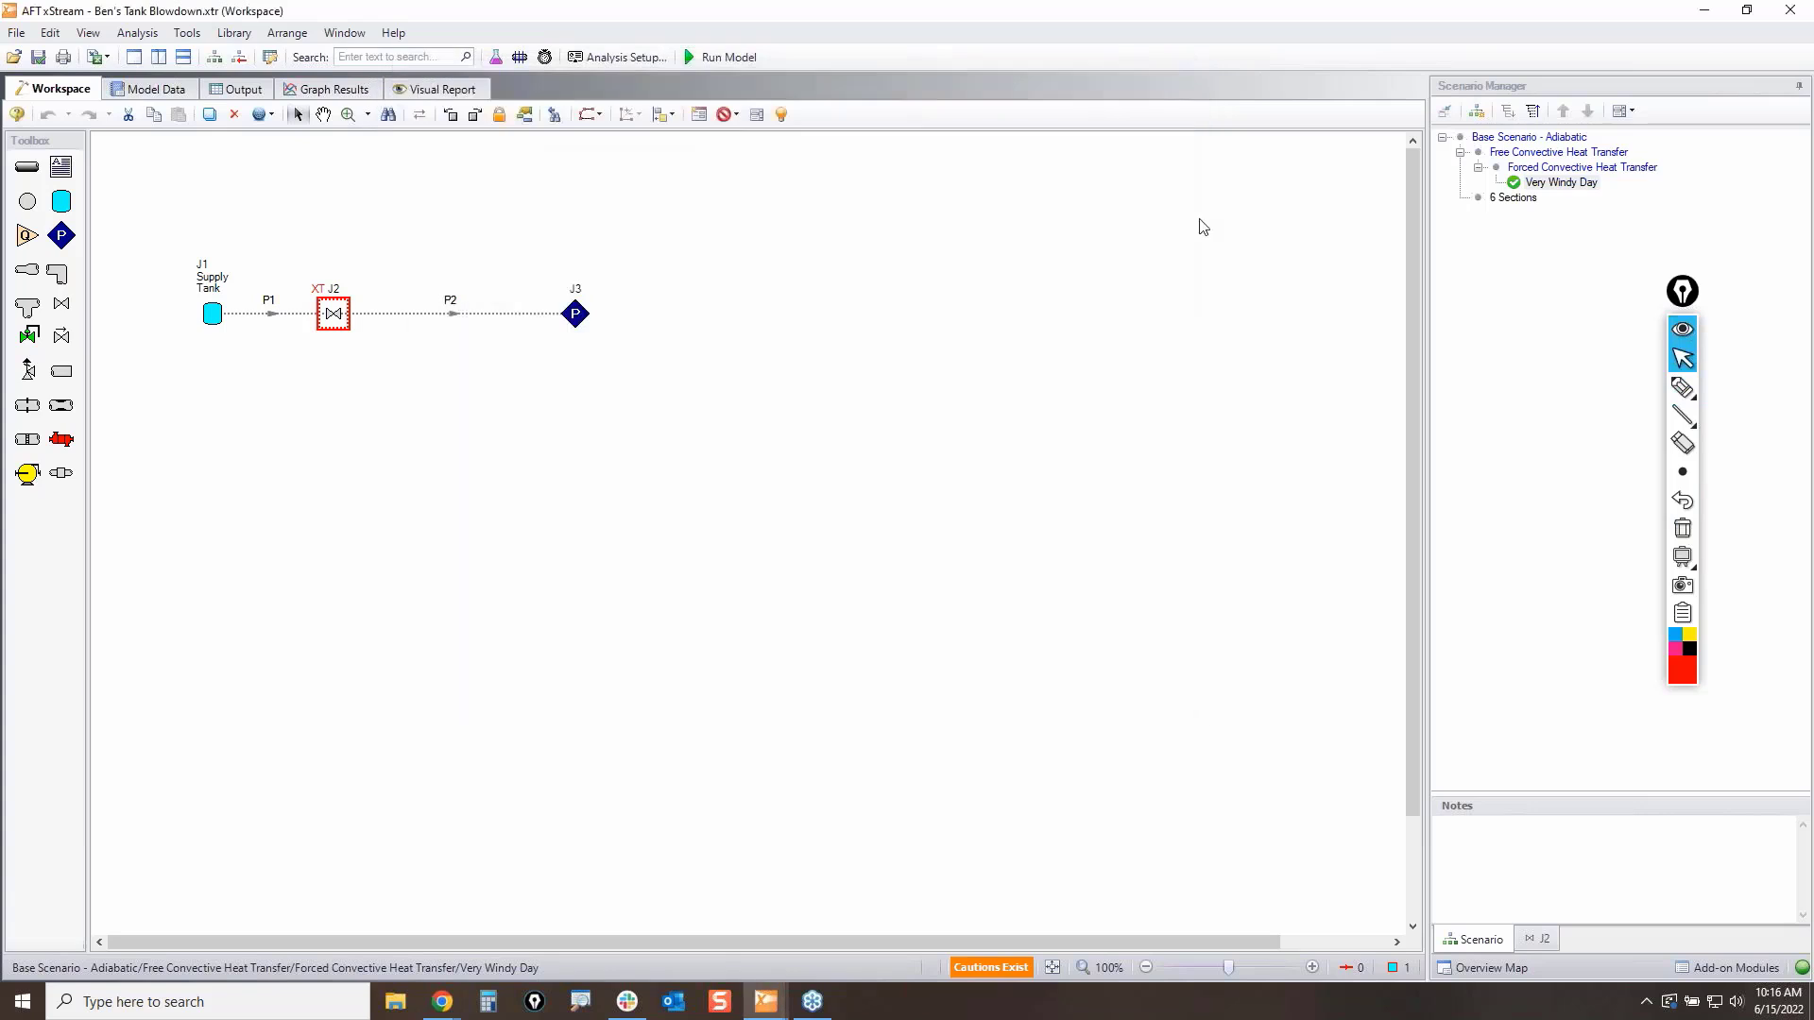
left_click(1683, 388)
mouse_move(300, 277)
left_mouse_down()
mouse_move(318, 276)
mouse_move(350, 345)
mouse_move(306, 285)
mouse_move(341, 268)
left_mouse_up()
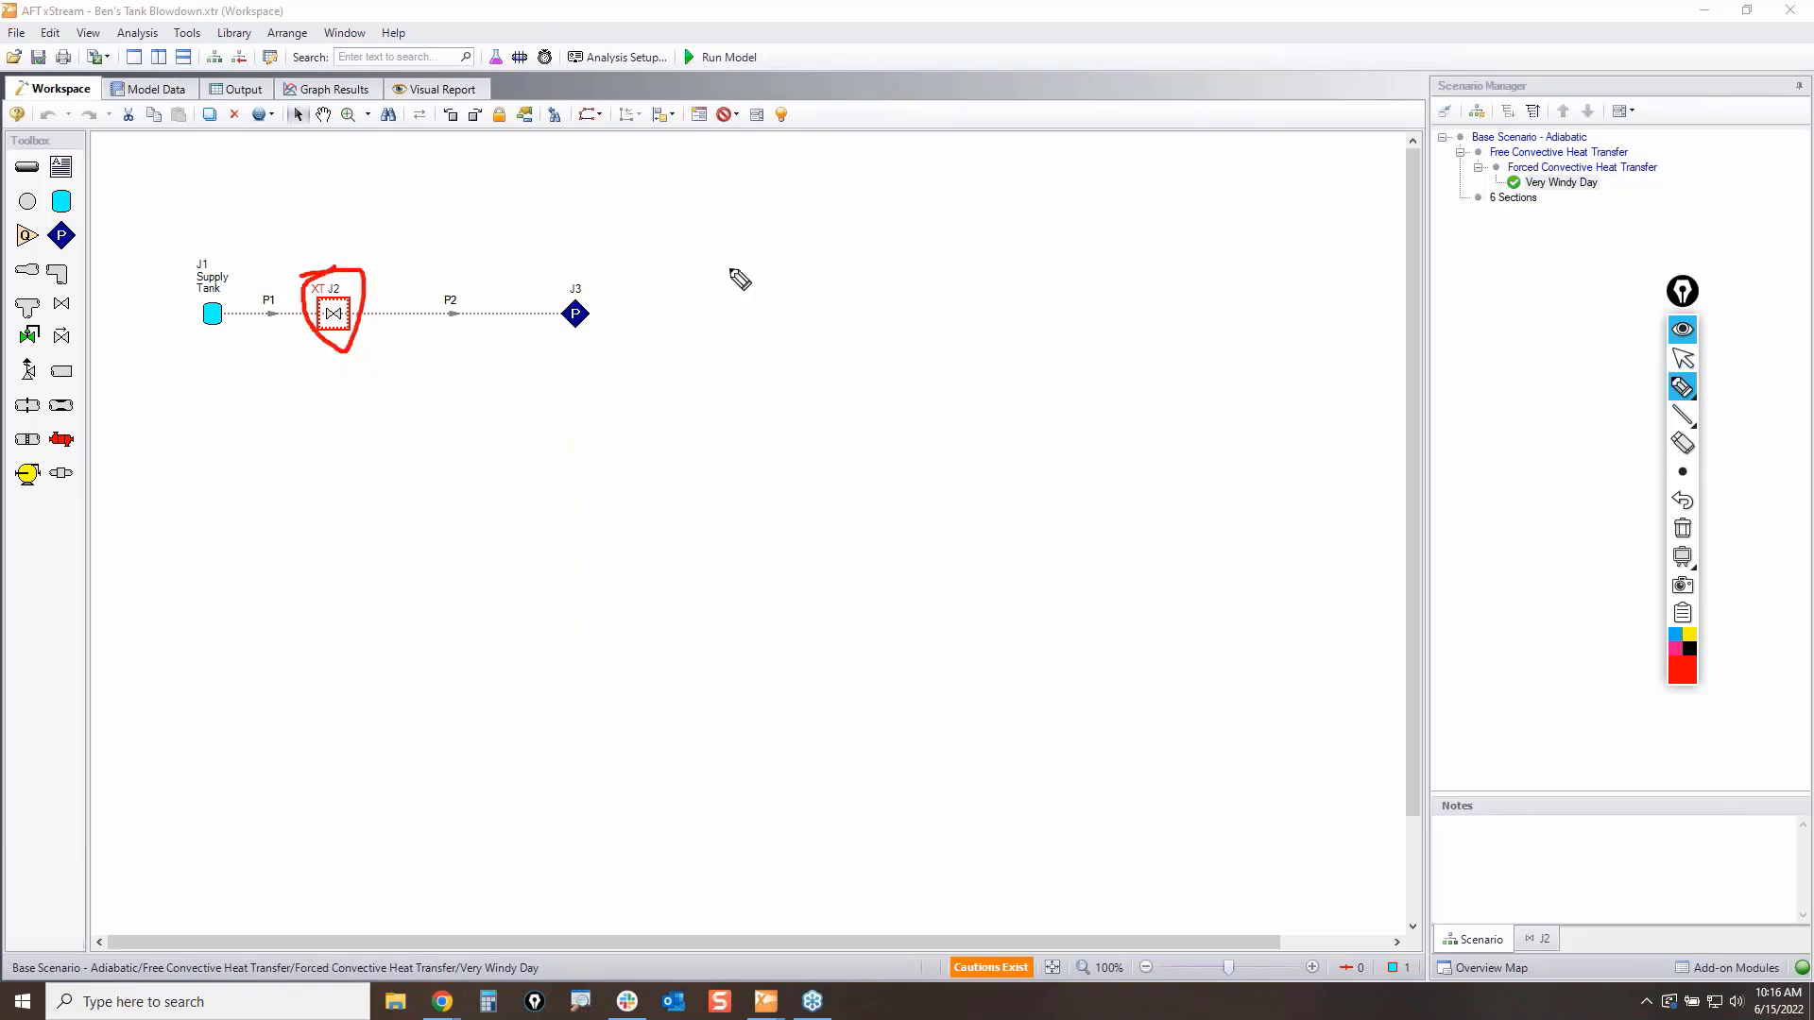
mouse_move(730, 260)
left_mouse_down()
mouse_move(726, 129)
mouse_move(746, 142)
left_mouse_up()
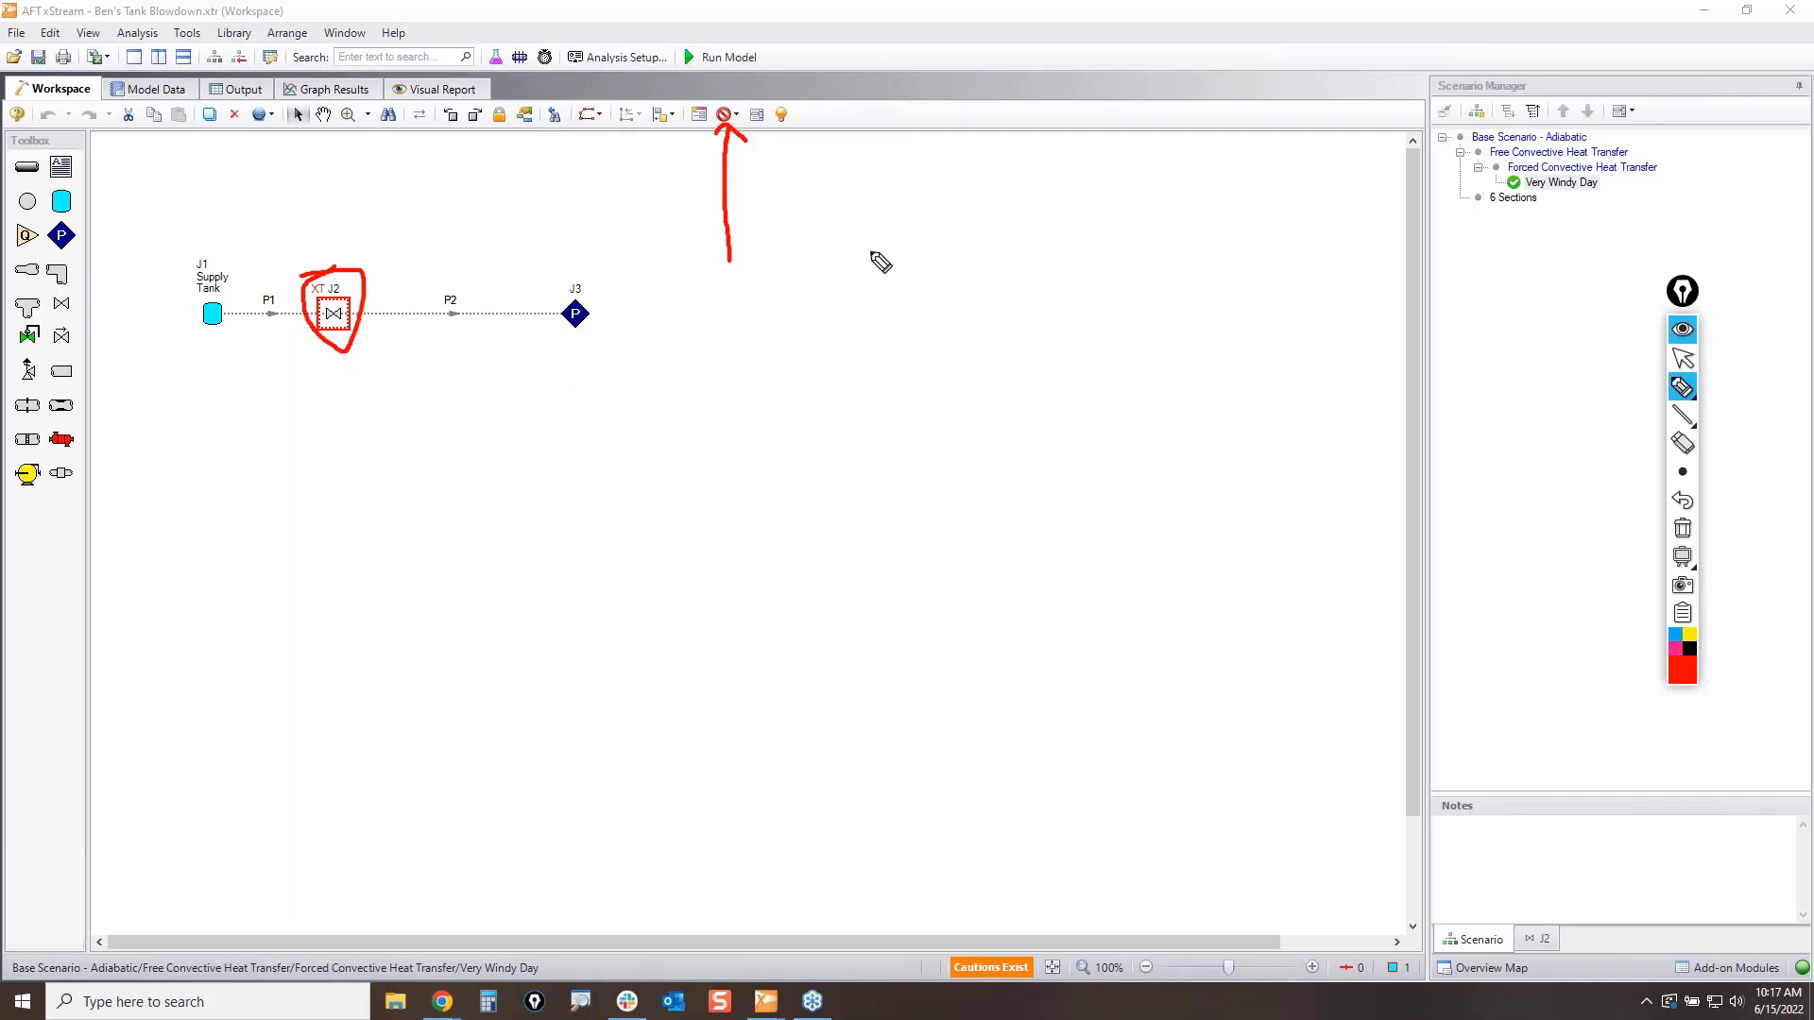
left_click(1691, 532)
left_click(1683, 358)
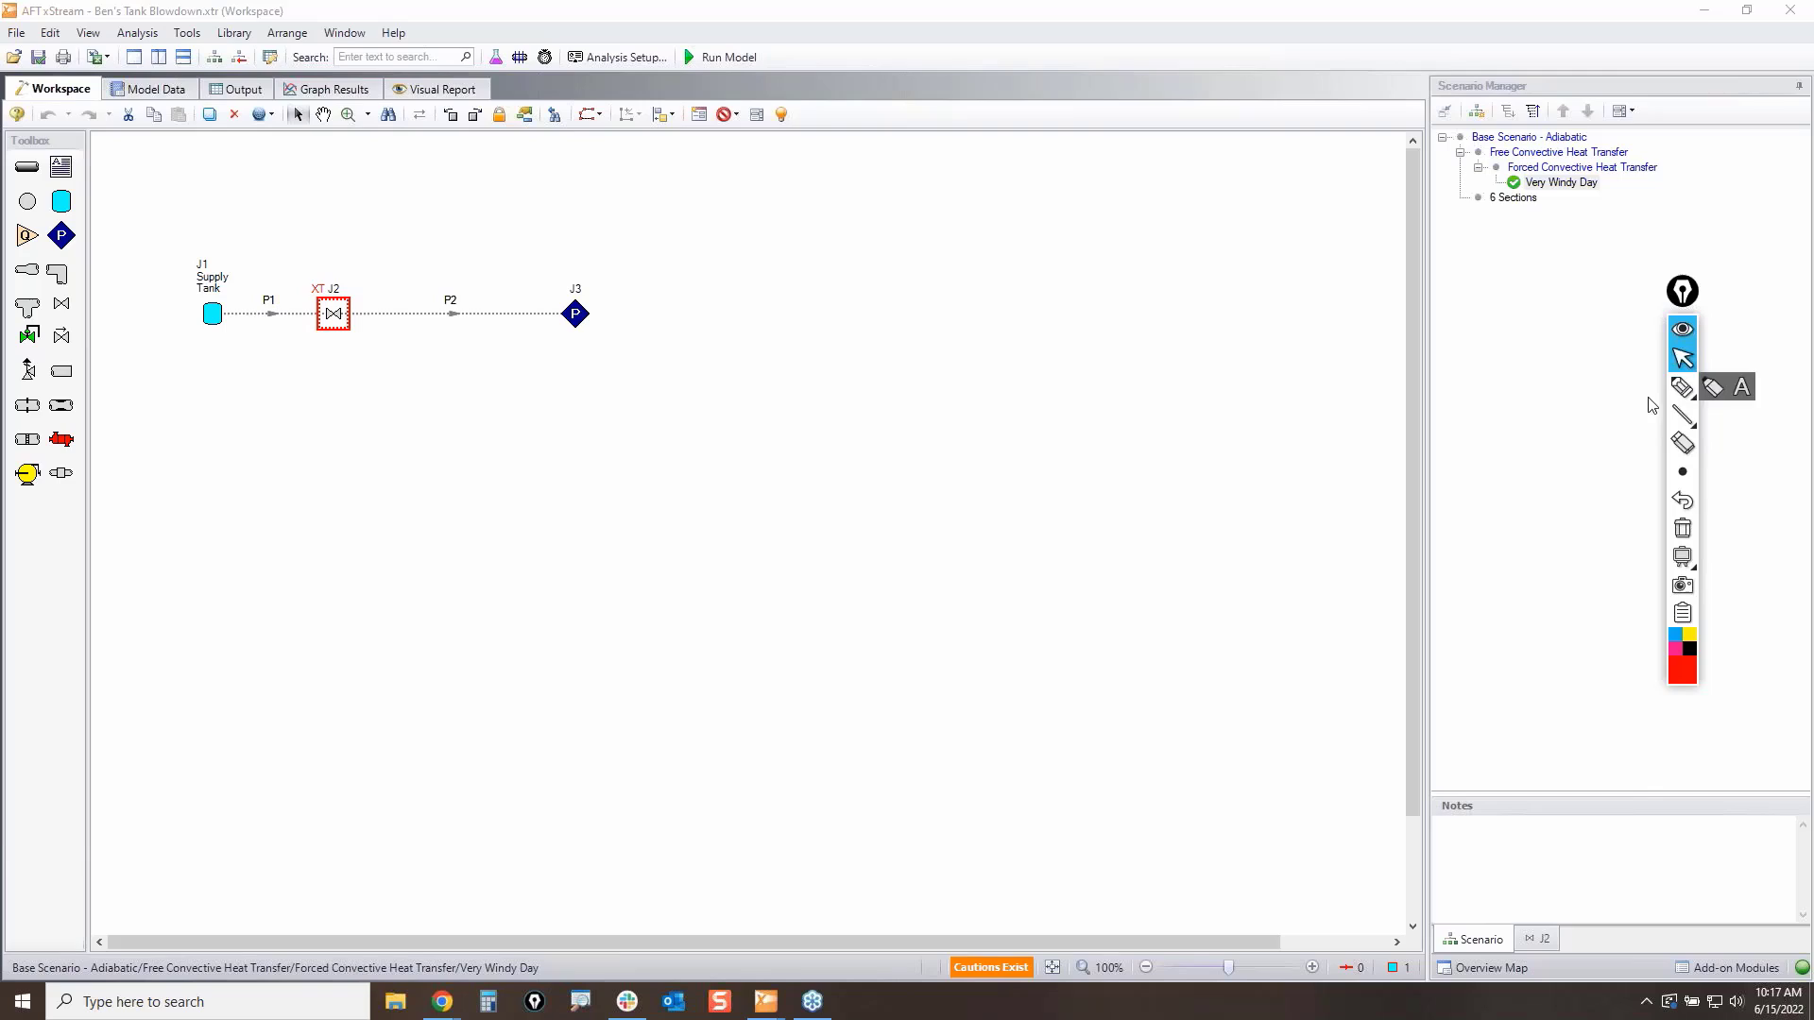
Step: Switch to the untitled AFT xStream model and place two tanks with a control valve between them
left_click(1703, 10)
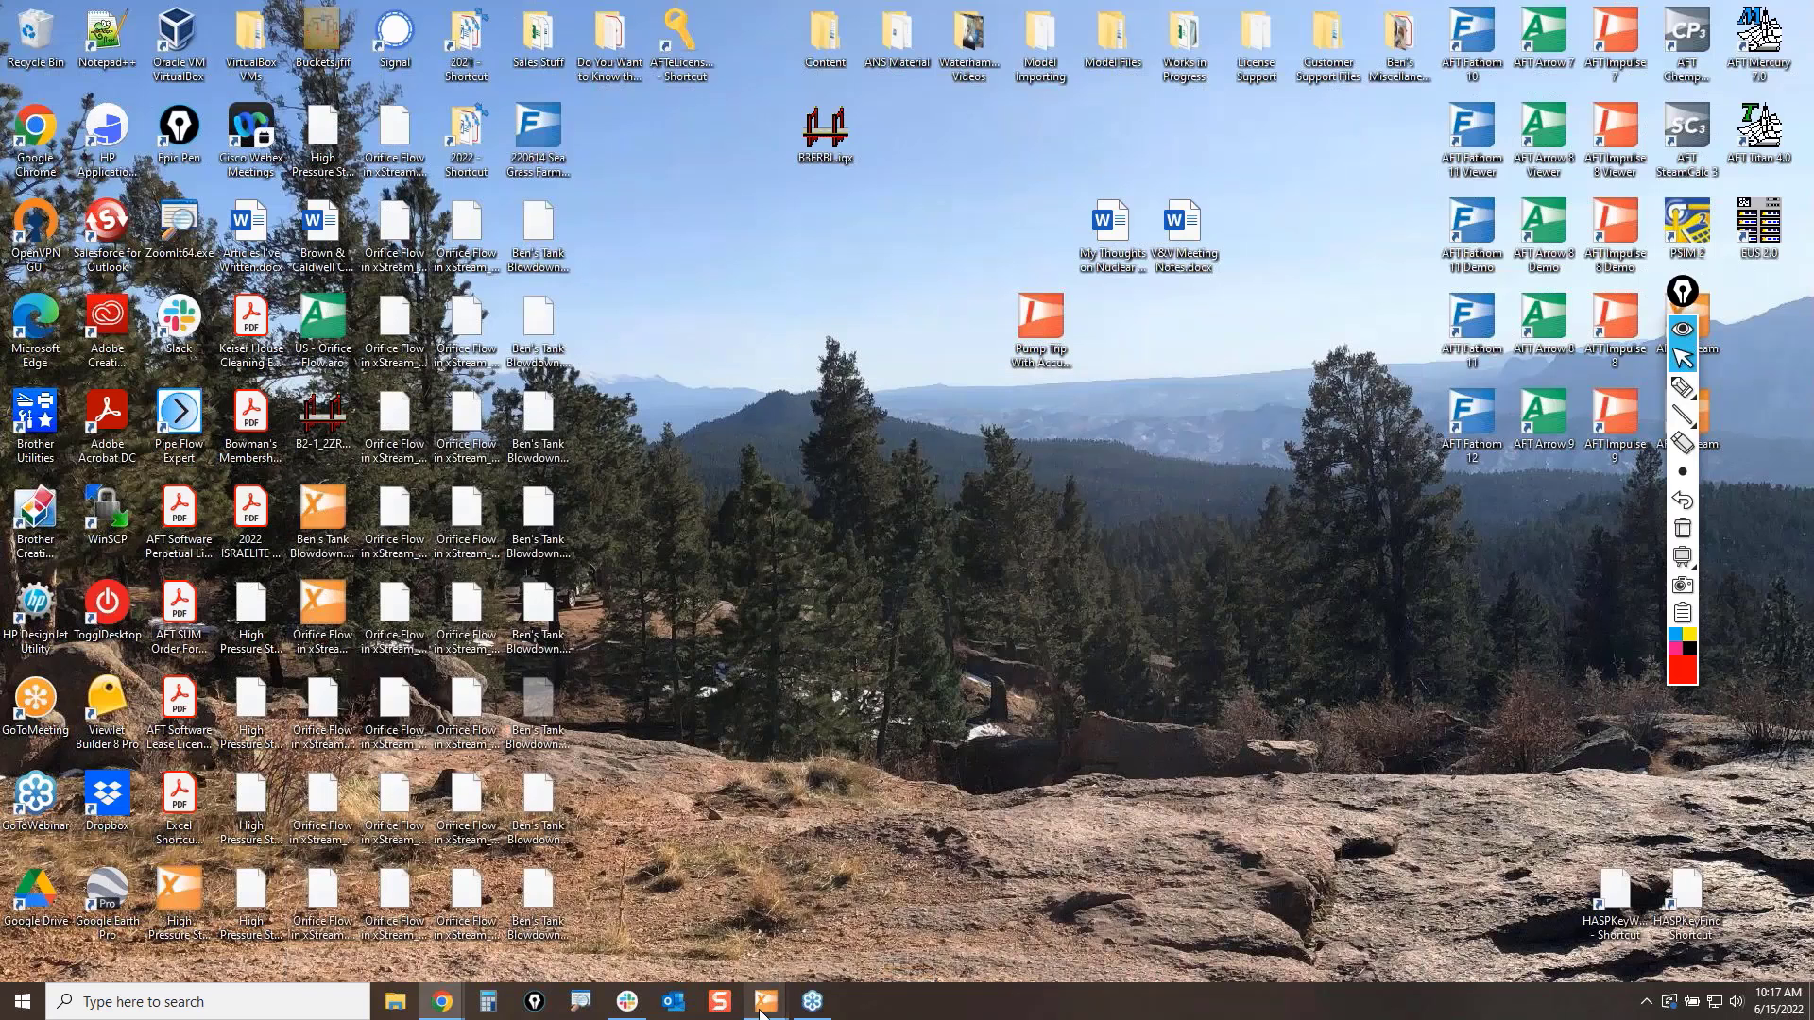
mouse_move(761, 1012)
left_click(848, 928)
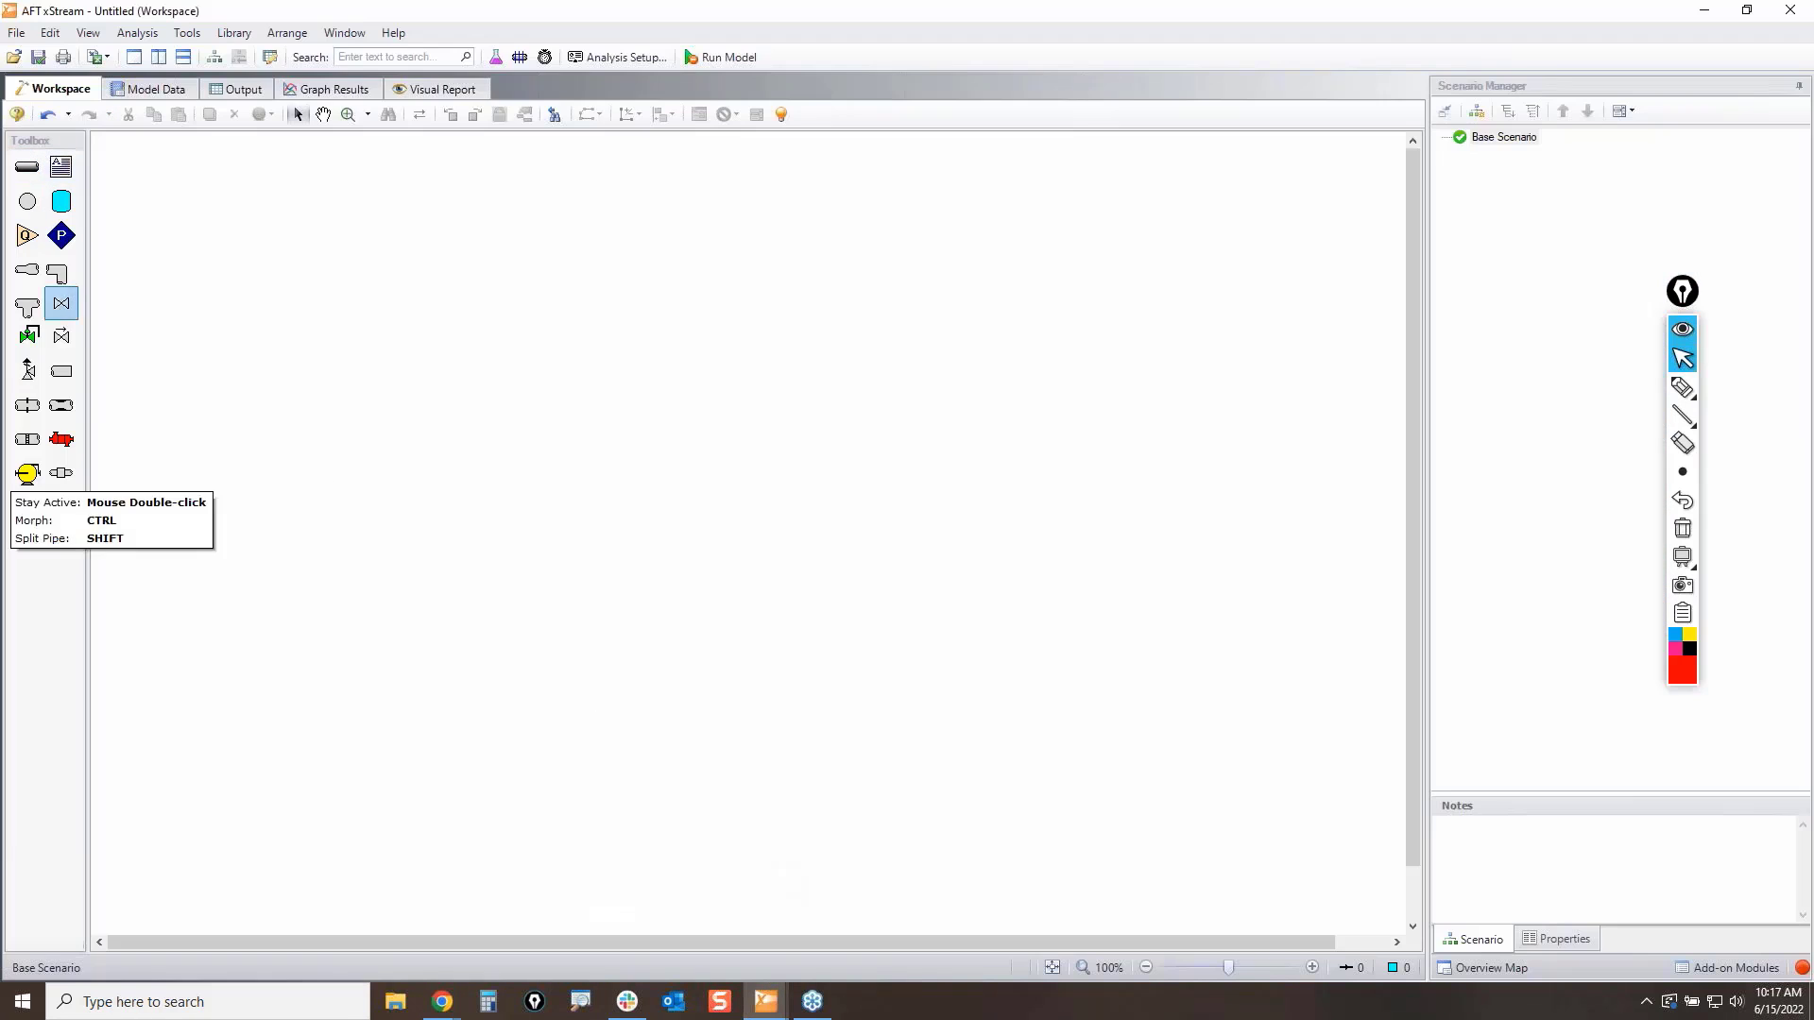
left_click_drag(59, 199, 606, 344)
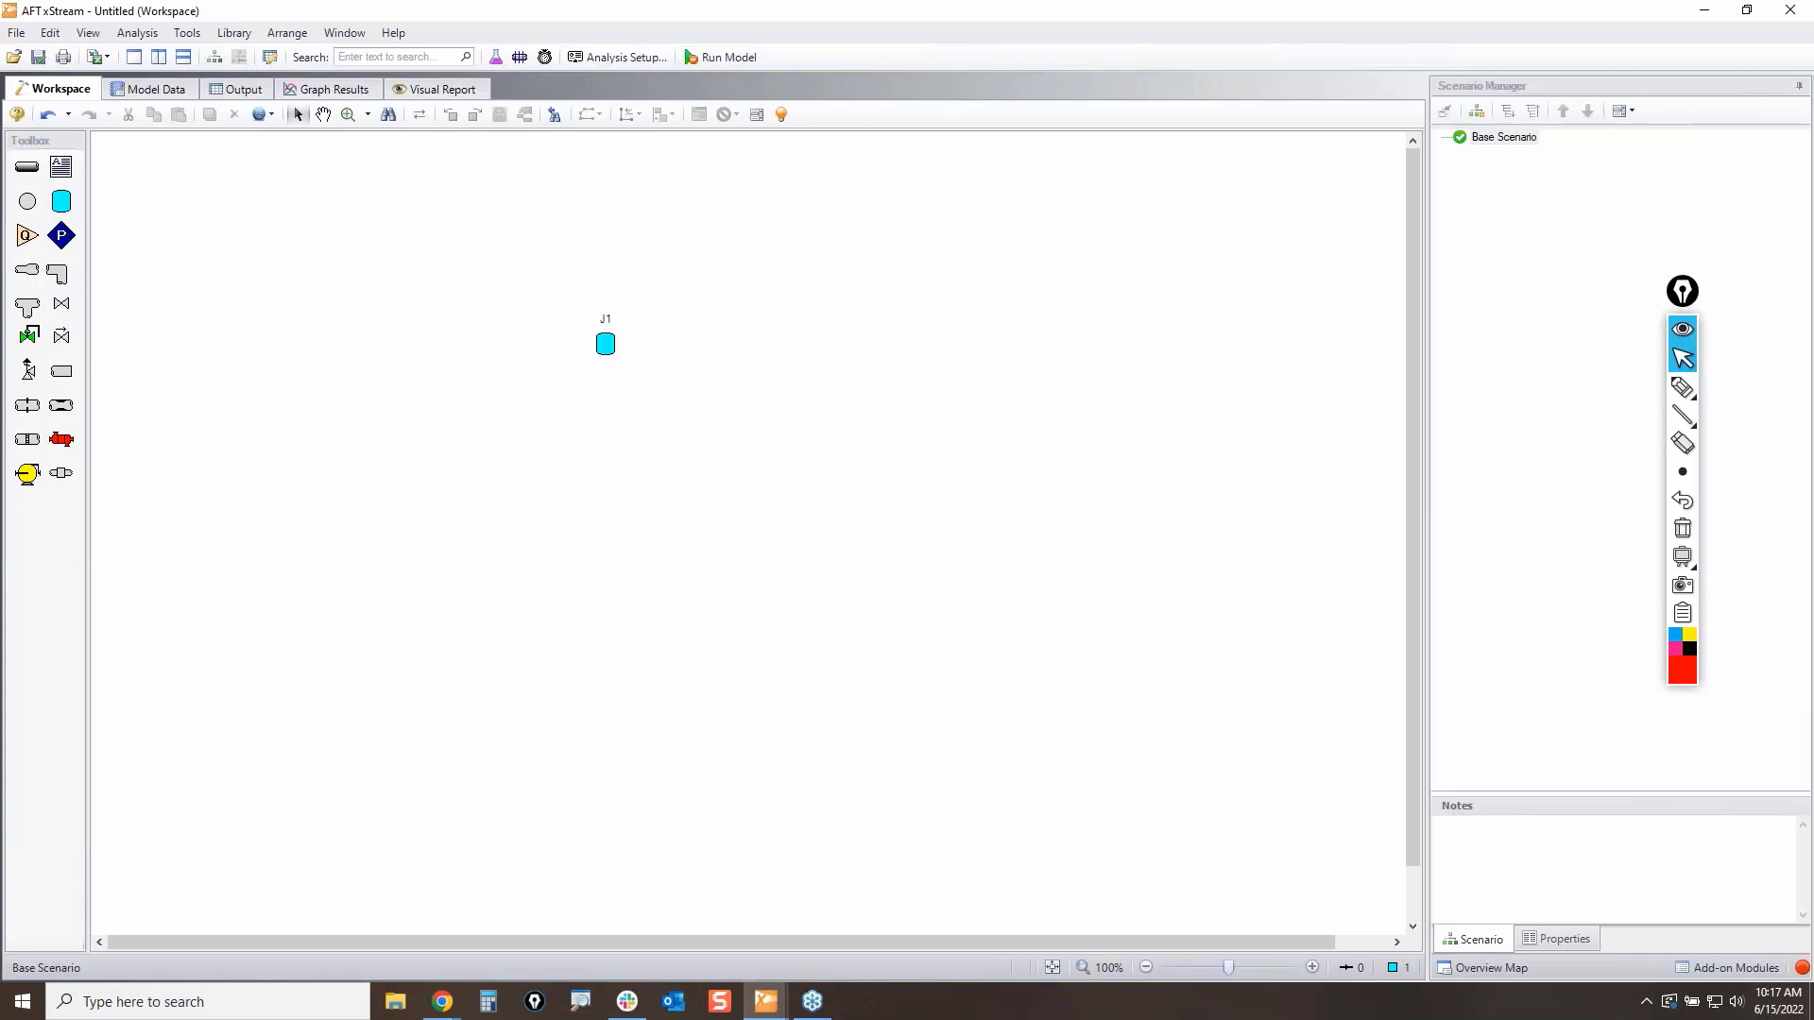
left_click_drag(61, 201, 1059, 344)
left_click_drag(28, 335, 818, 370)
Step: Connect tank J1 to tank J2 through control valve J3 with pipes
left_click(27, 167)
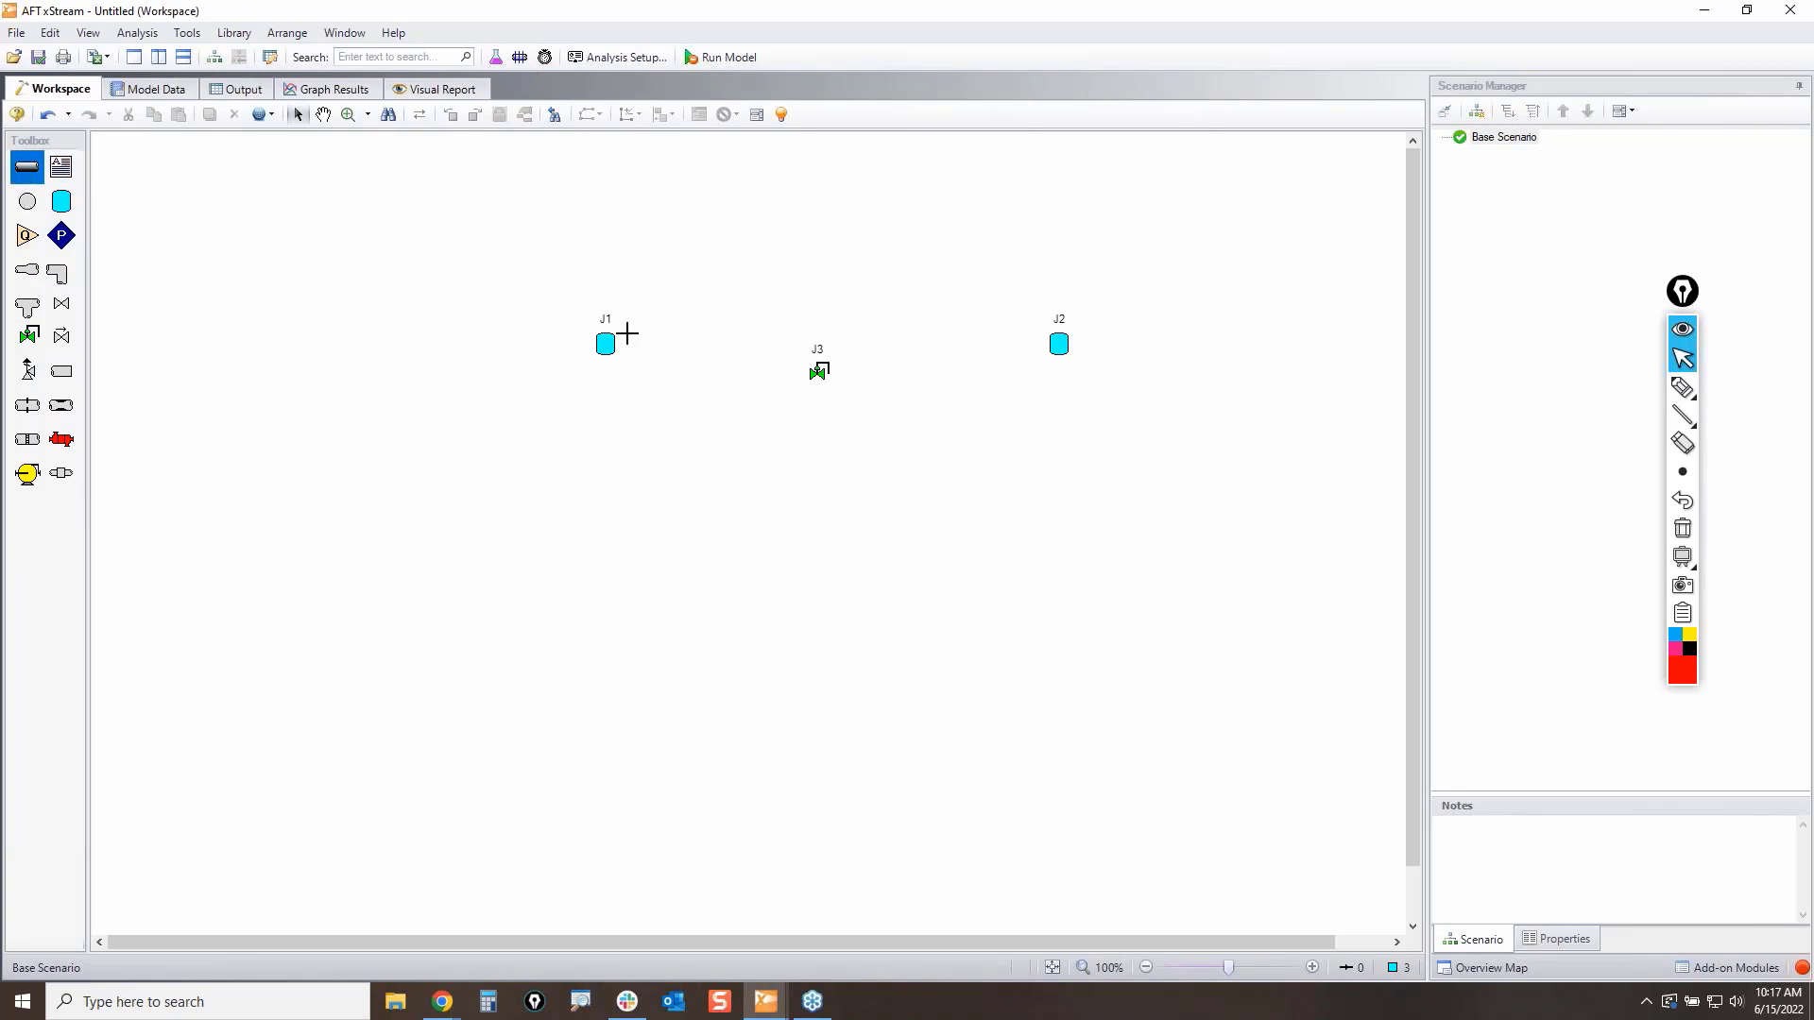
left_click_drag(604, 346, 1063, 343)
left_click(1152, 392)
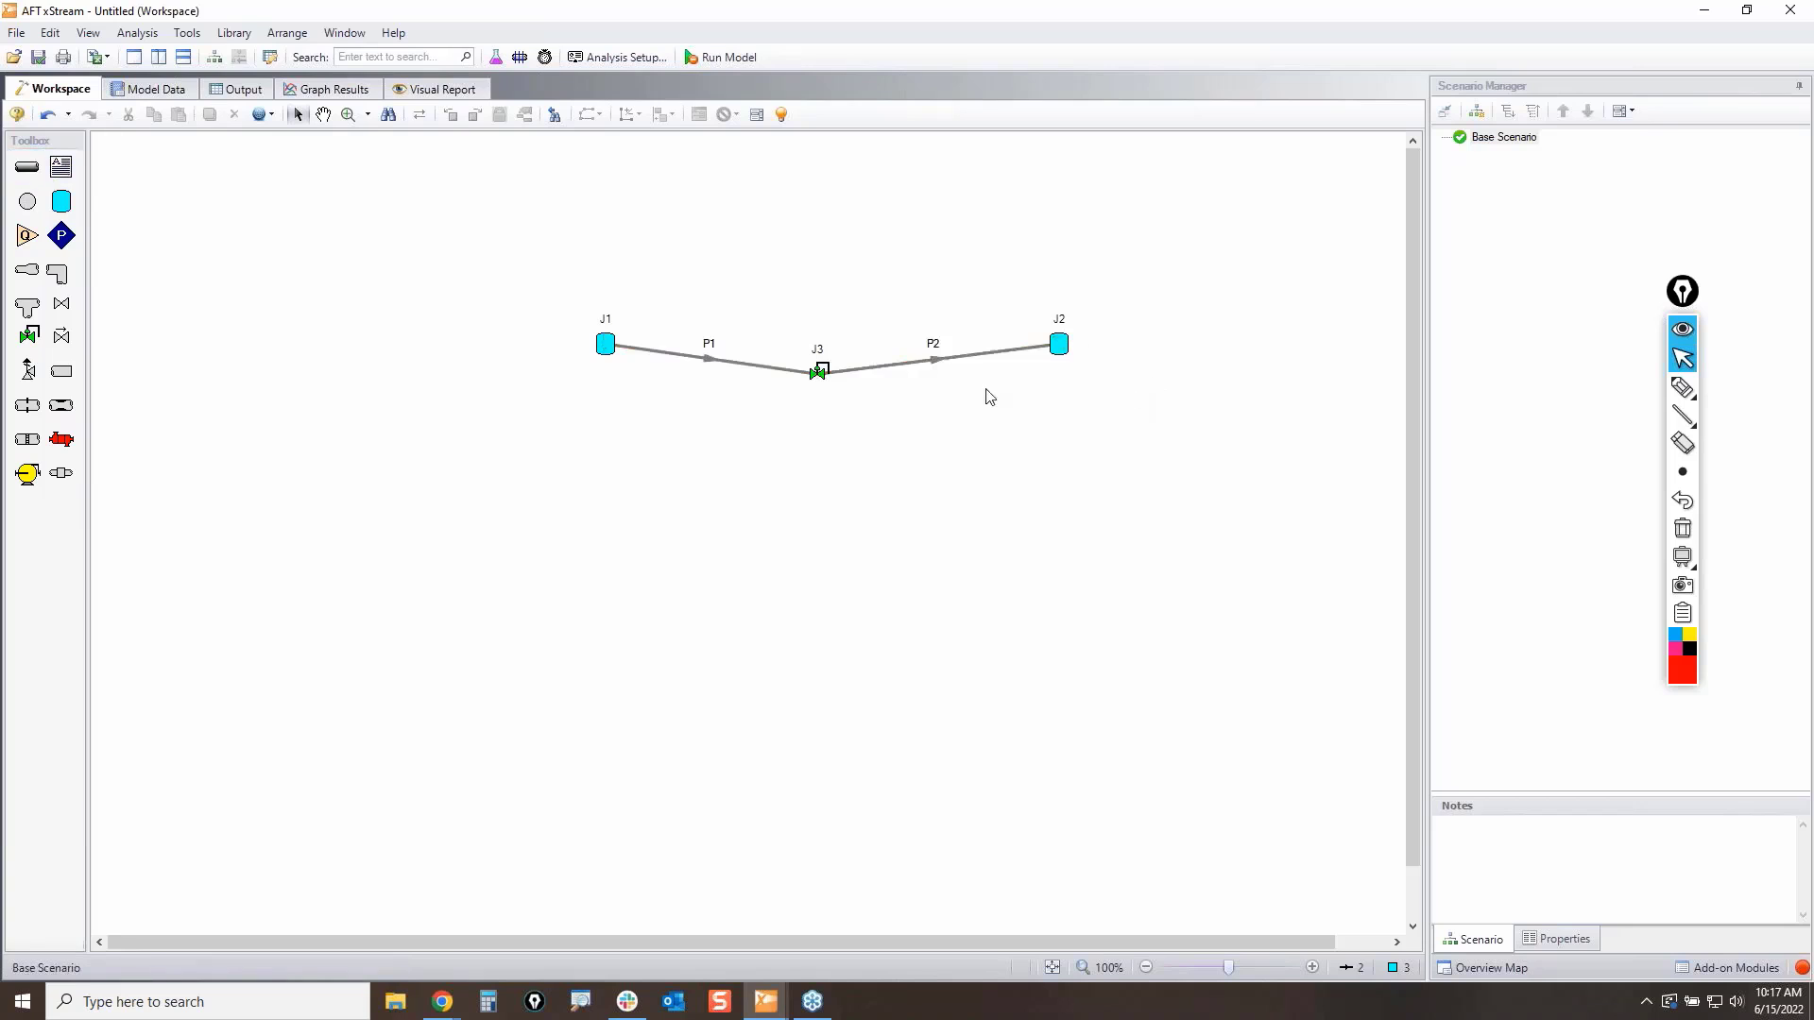
Step: View control valve J3's properties and underline the PRV, PSV, FCV and PDCV valve types, clearing the marks
left_click(820, 375)
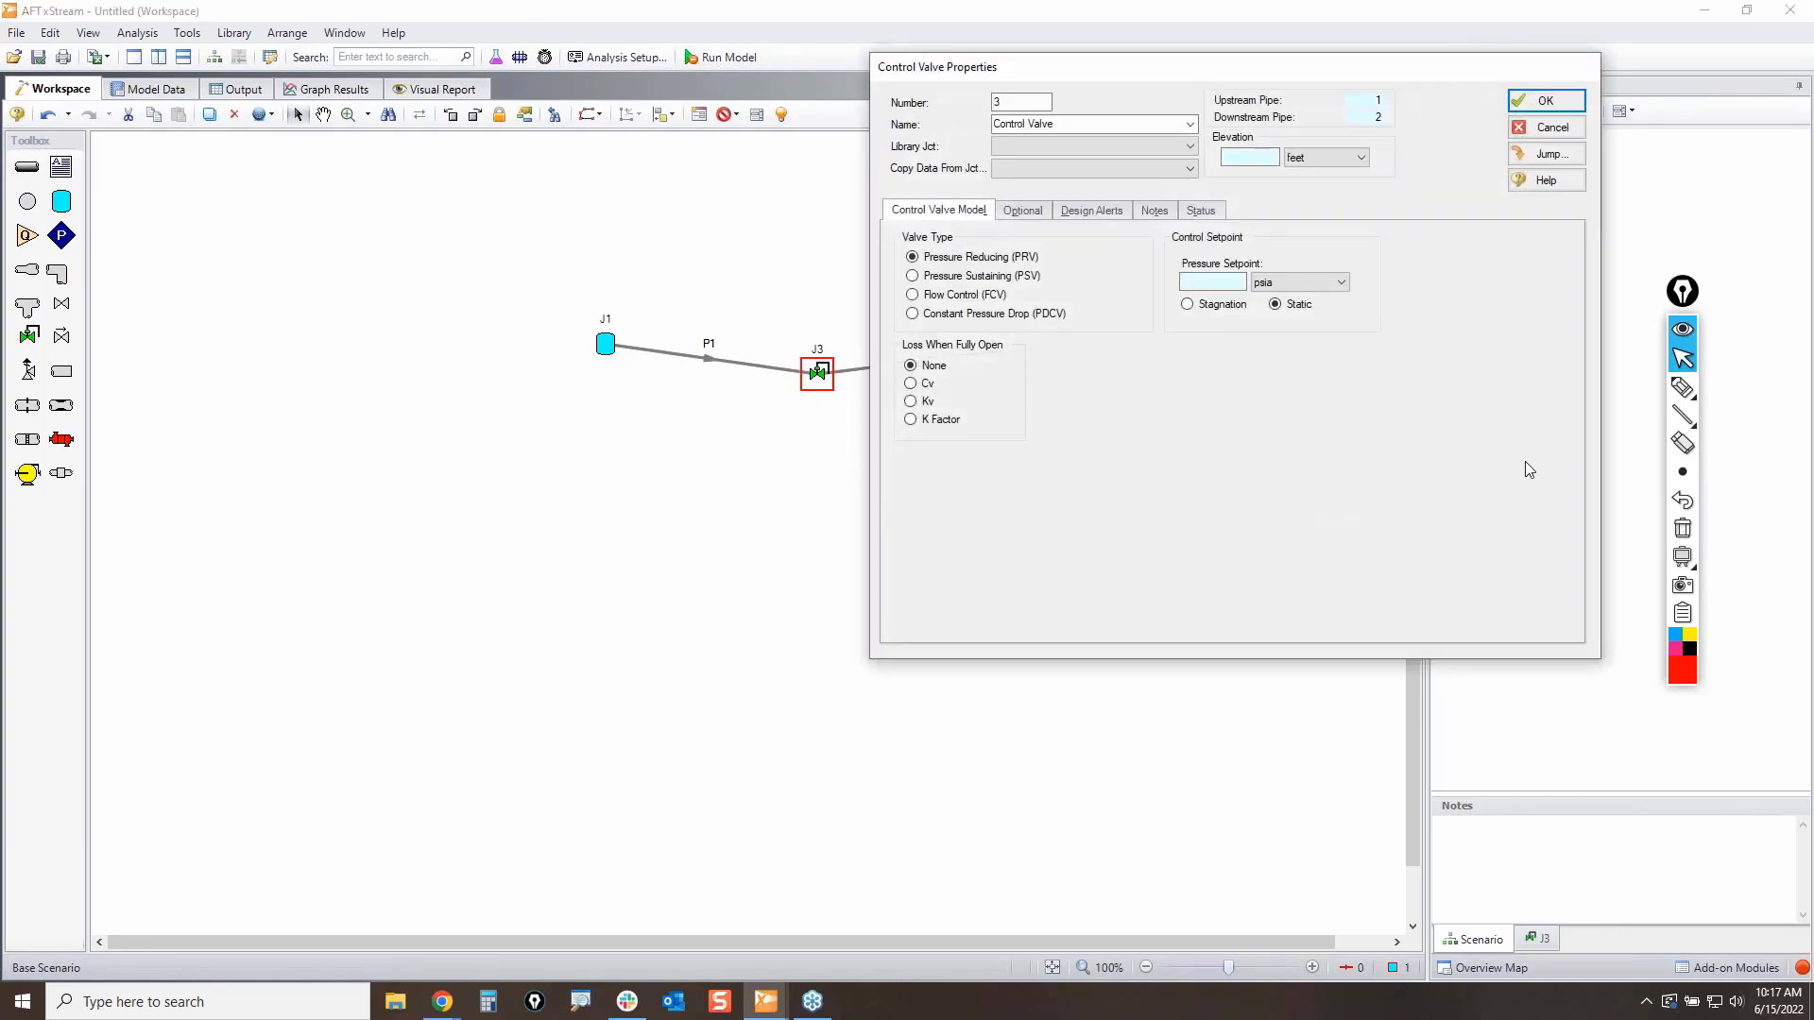
left_click(1683, 387)
mouse_move(1037, 256)
left_mouse_down()
mouse_move(1071, 255)
mouse_move(1068, 295)
mouse_move(1134, 322)
left_mouse_up()
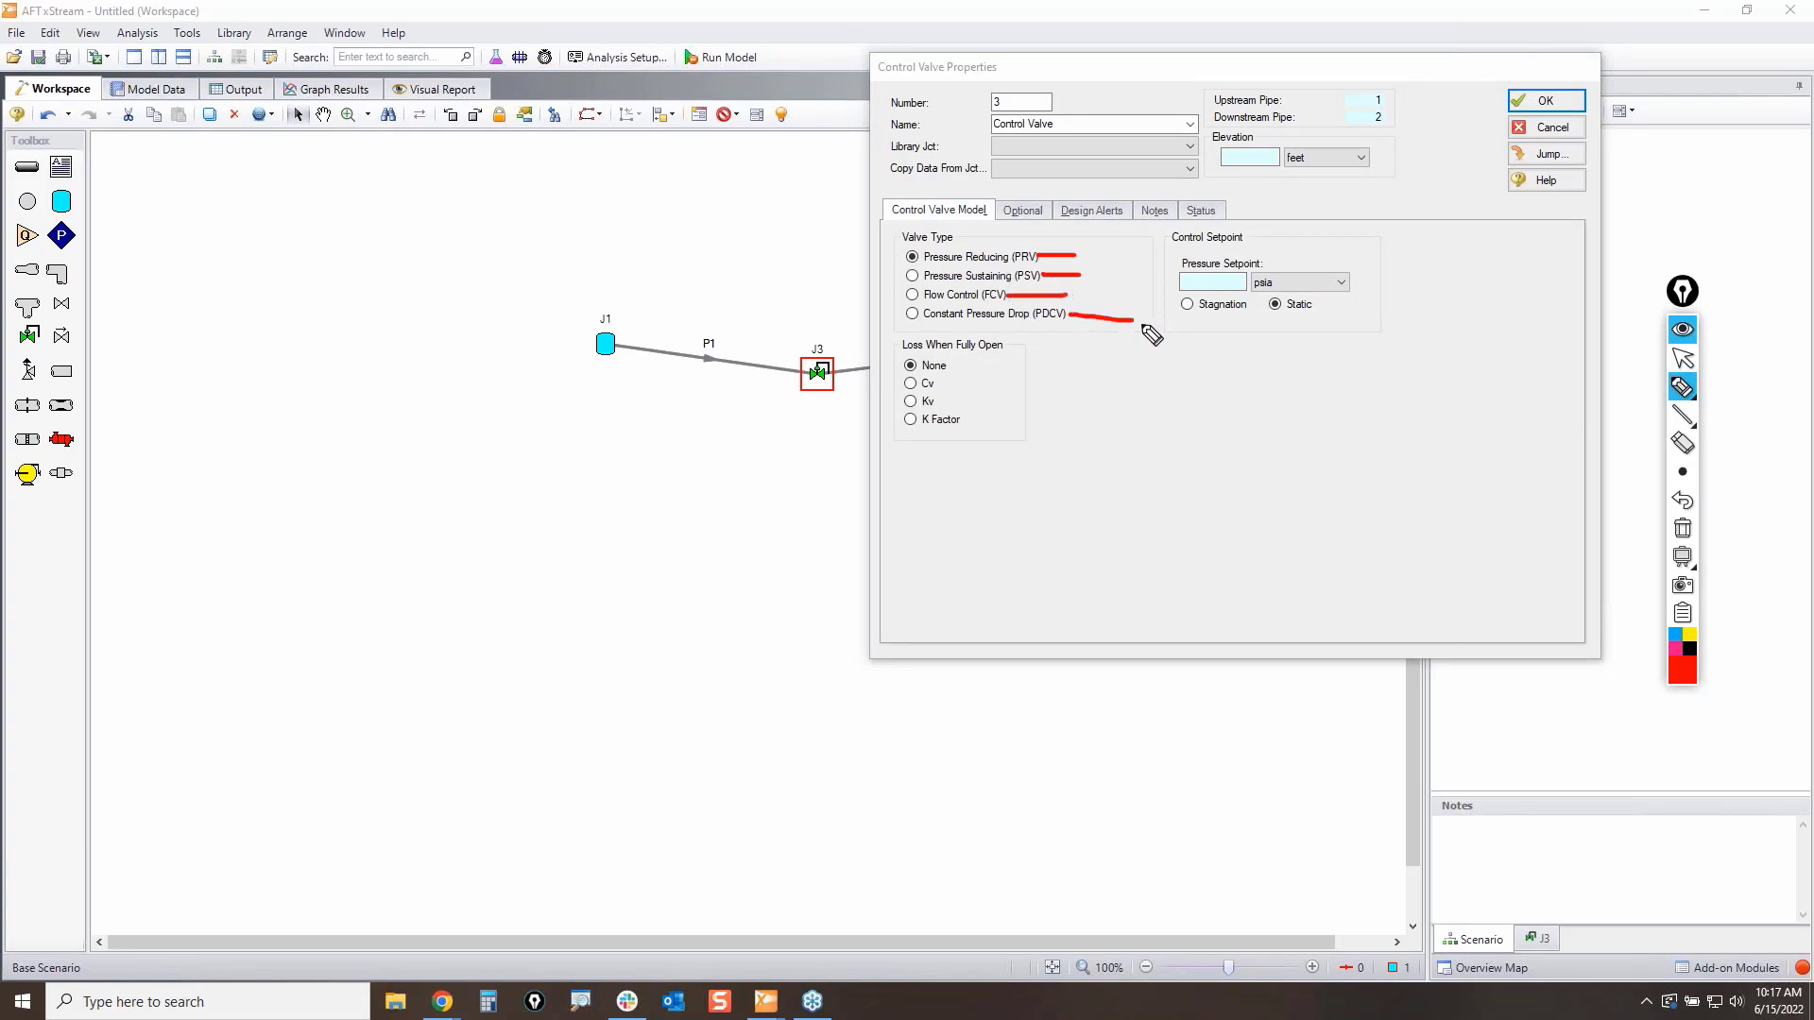
left_click(1683, 528)
left_click(1683, 360)
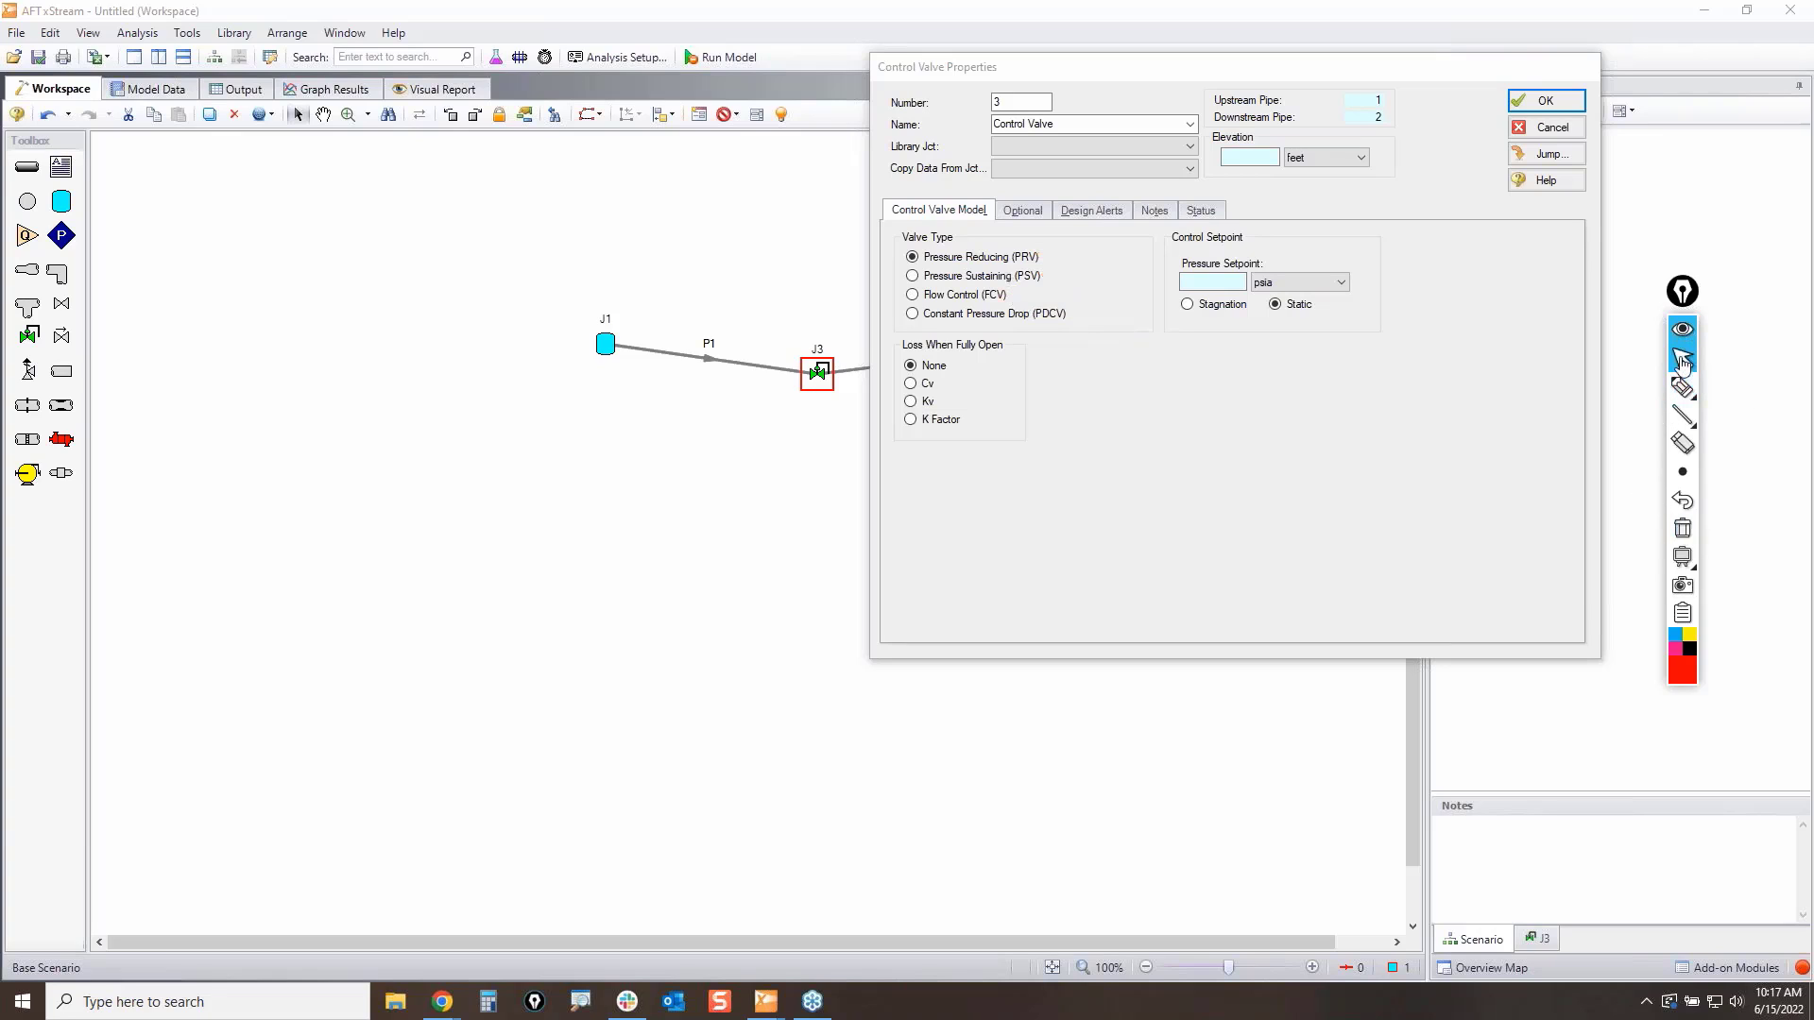
Step: In J3's optional properties, mark the Closed and Fully Open - No Control special conditions, clear the marks, and cancel the properties
left_click(1023, 210)
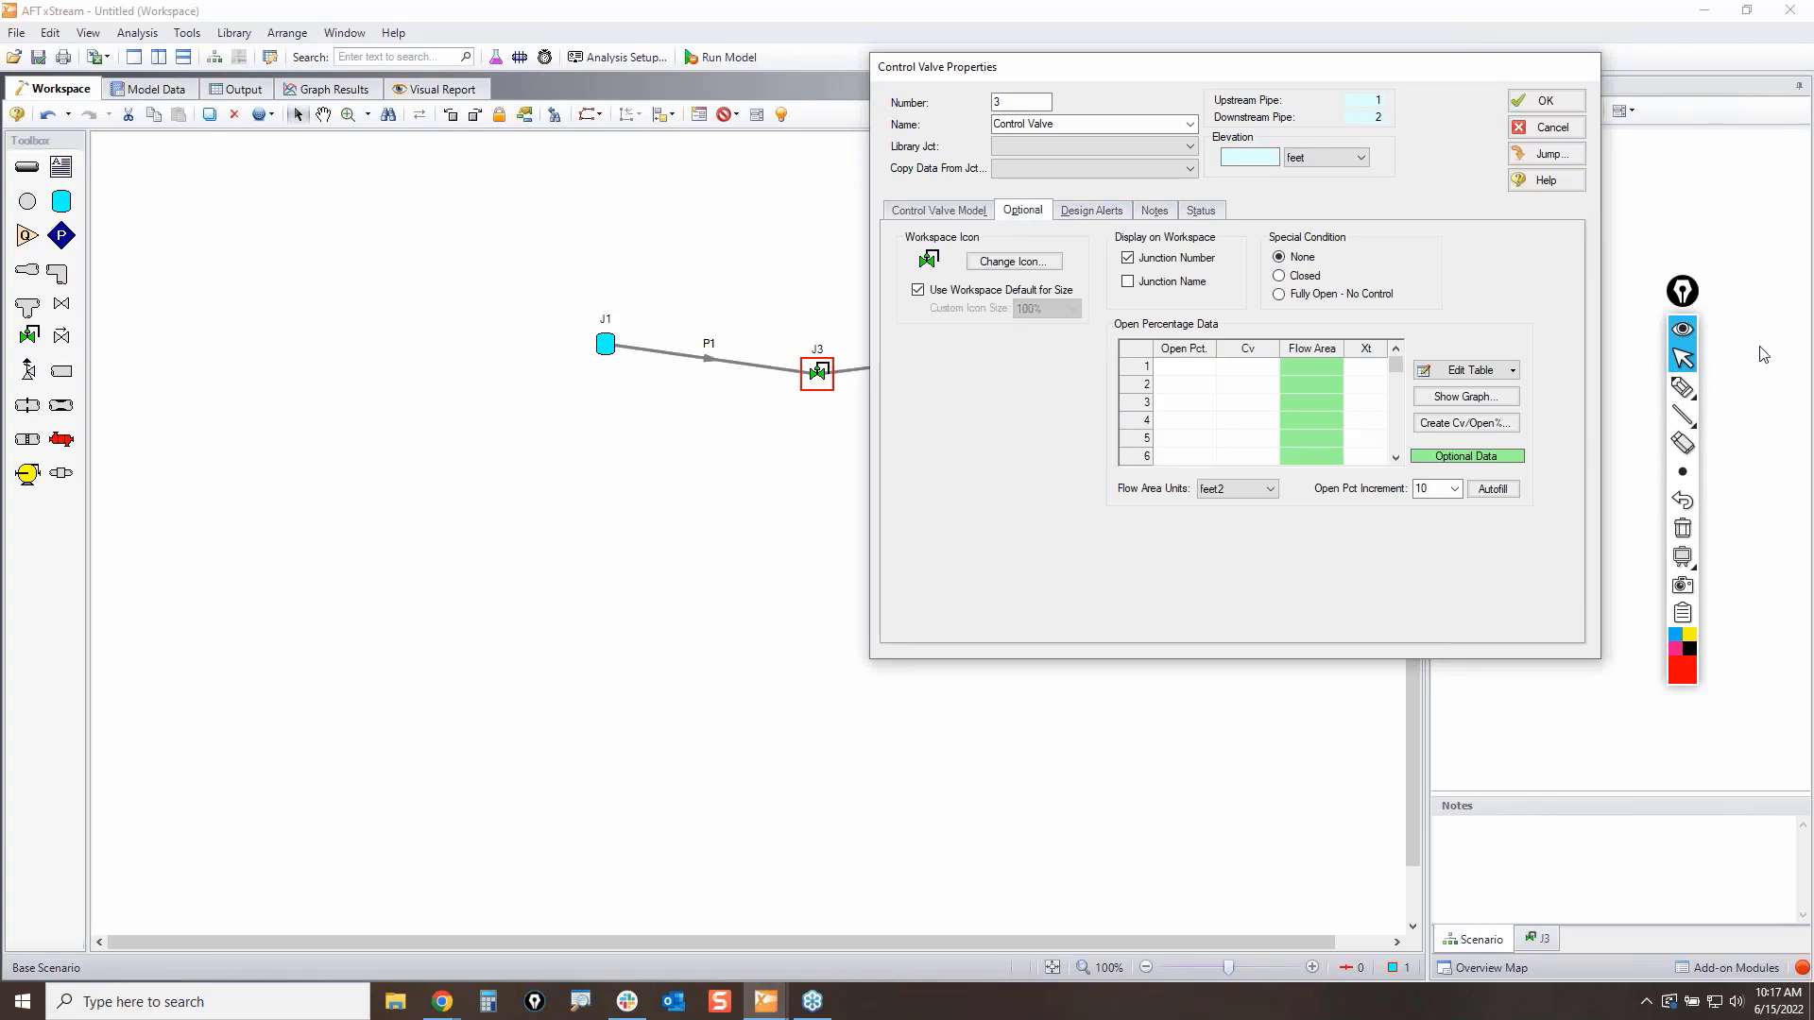
left_click(1682, 383)
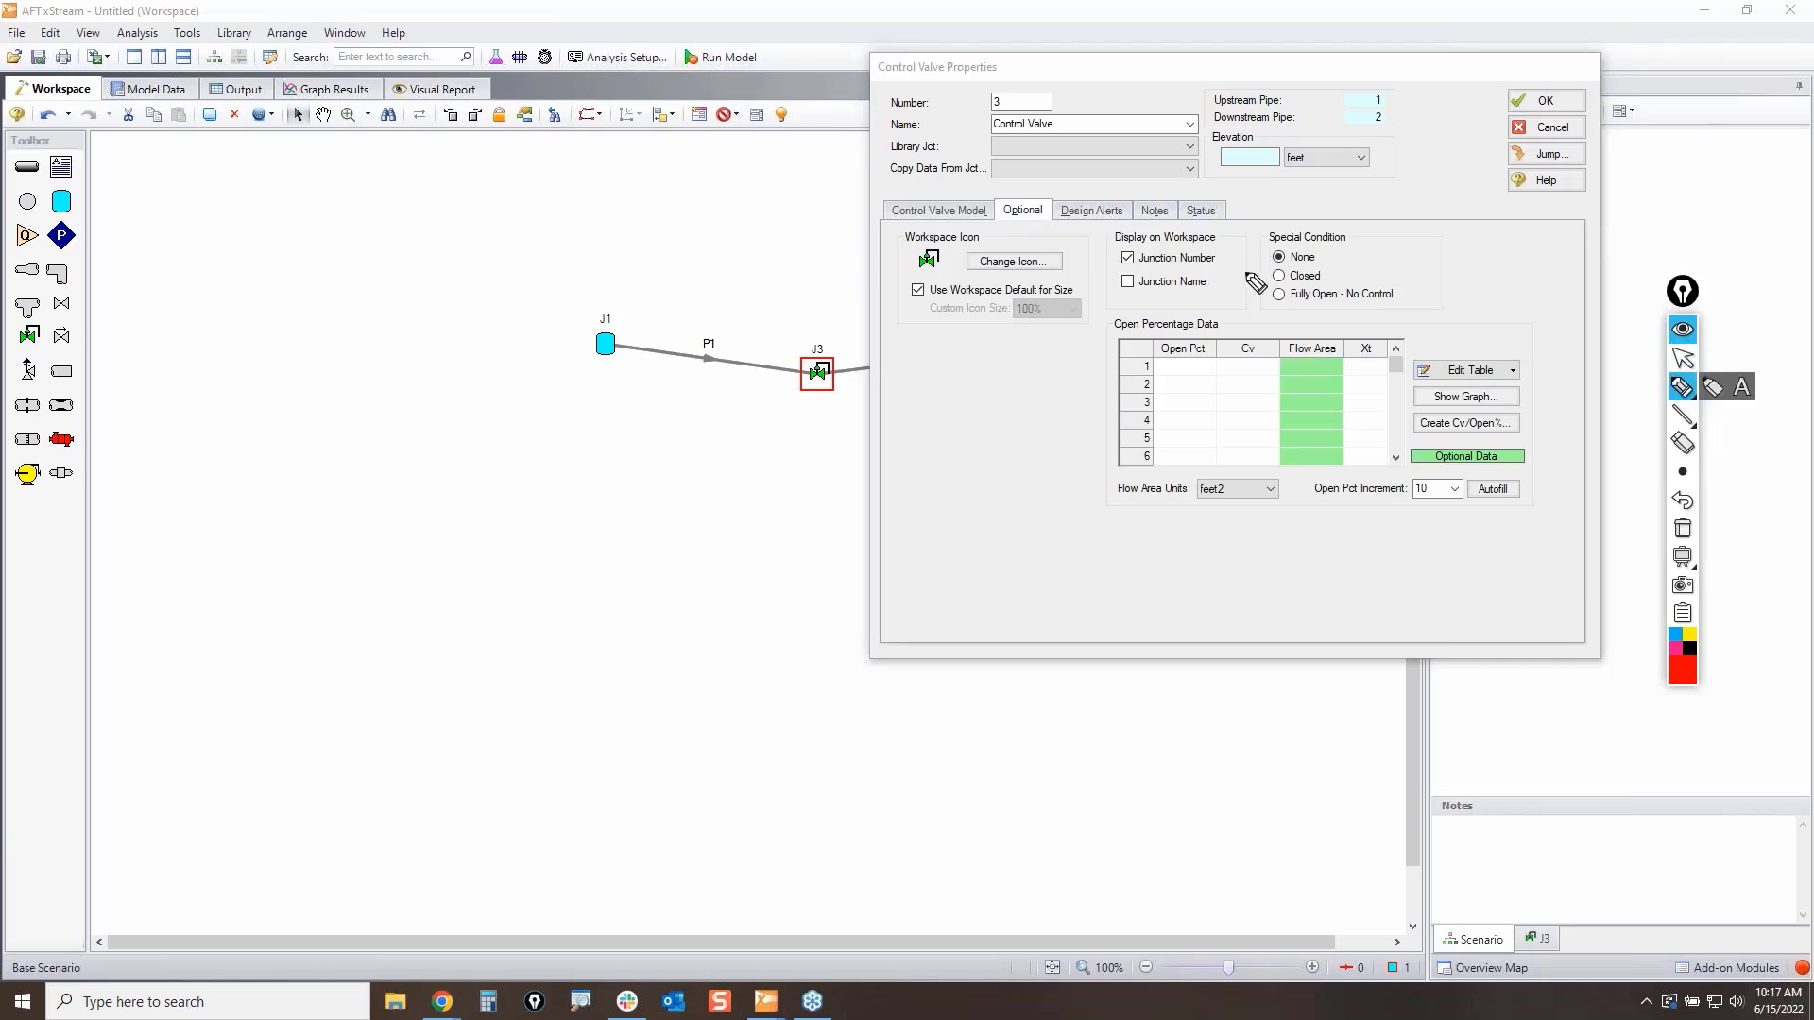
mouse_move(1255, 281)
left_mouse_down()
mouse_move(1342, 274)
mouse_move(1399, 312)
mouse_move(1267, 307)
mouse_move(1245, 273)
left_mouse_up()
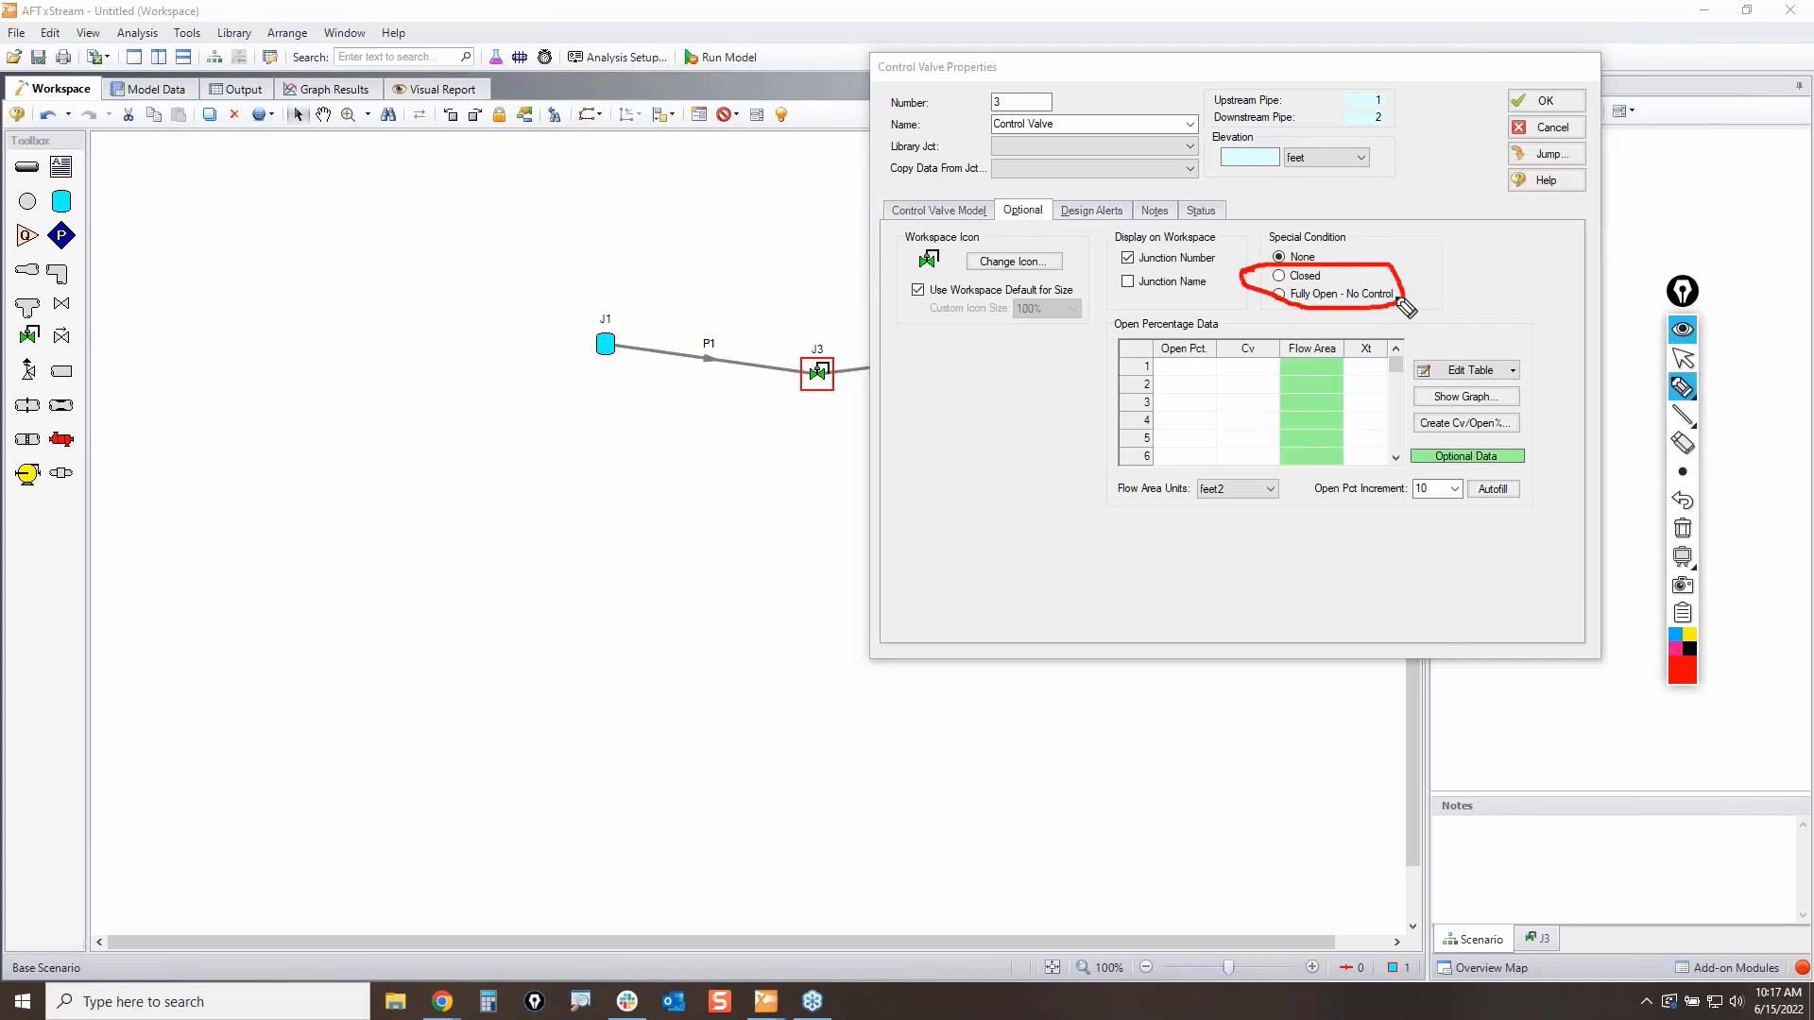
left_click(1682, 528)
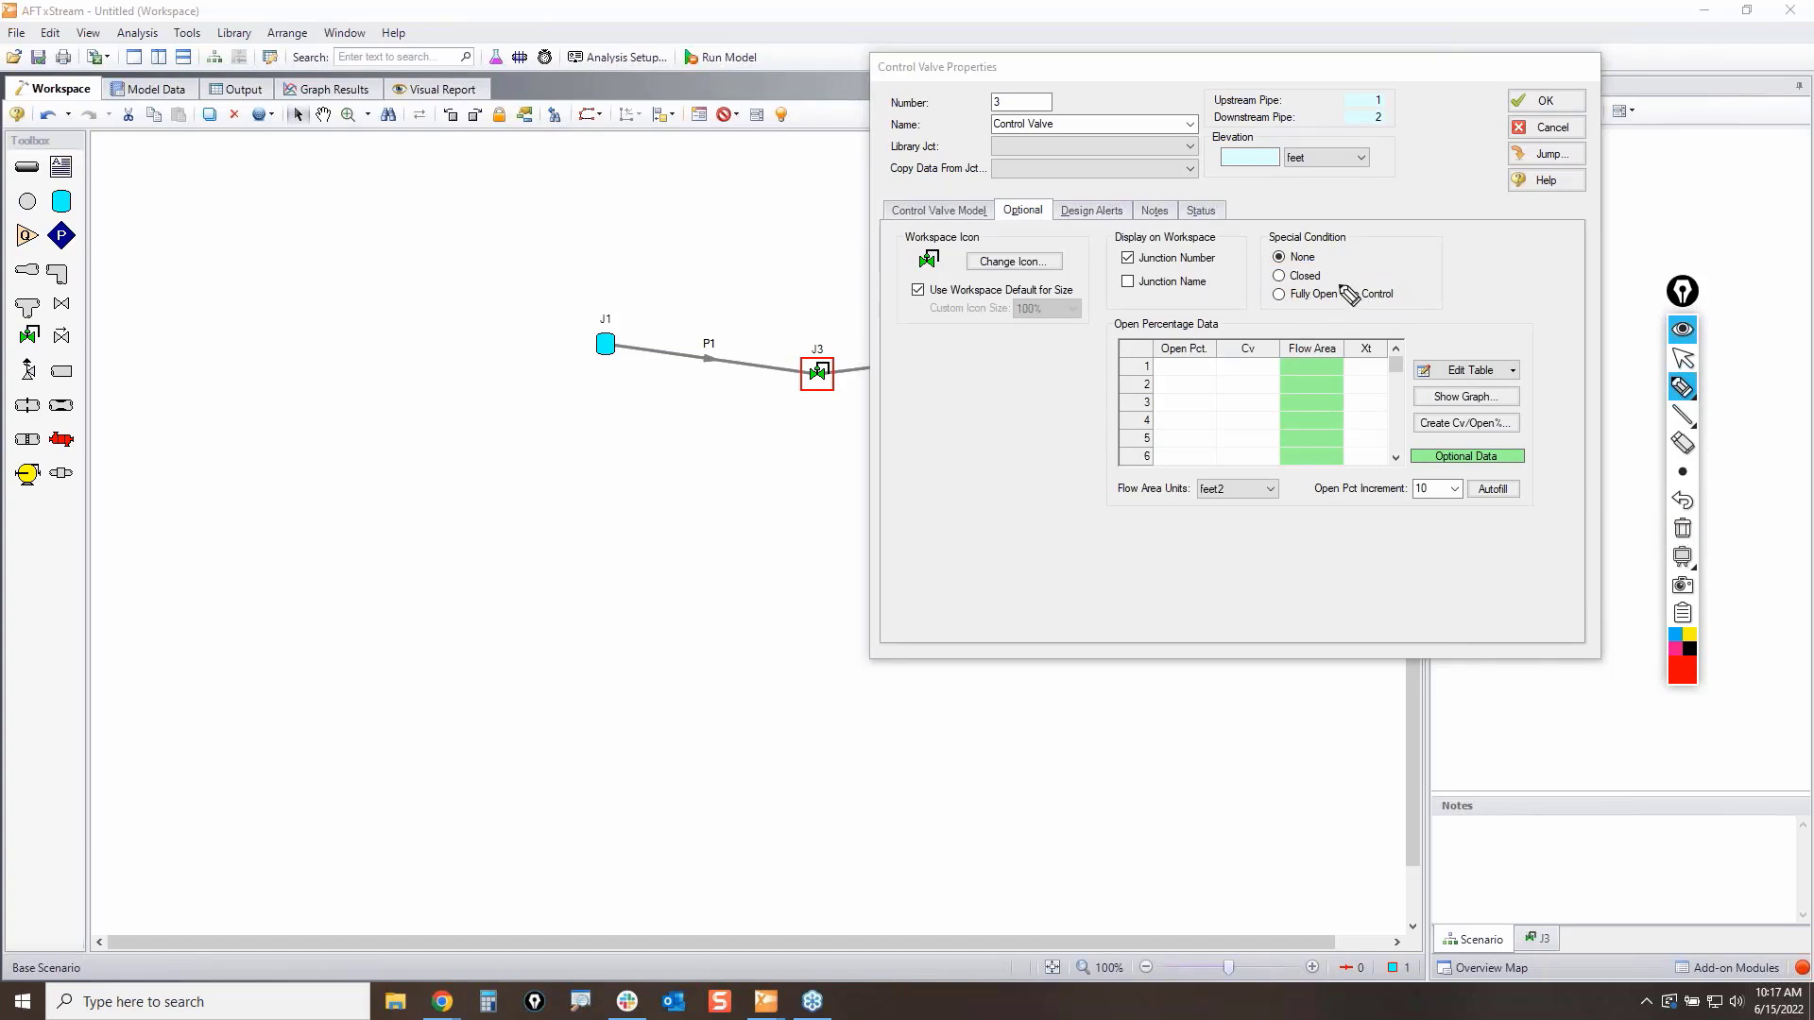
mouse_move(1327, 277)
left_mouse_down()
mouse_move(1382, 261)
mouse_move(1456, 342)
left_mouse_up()
left_click(1684, 359)
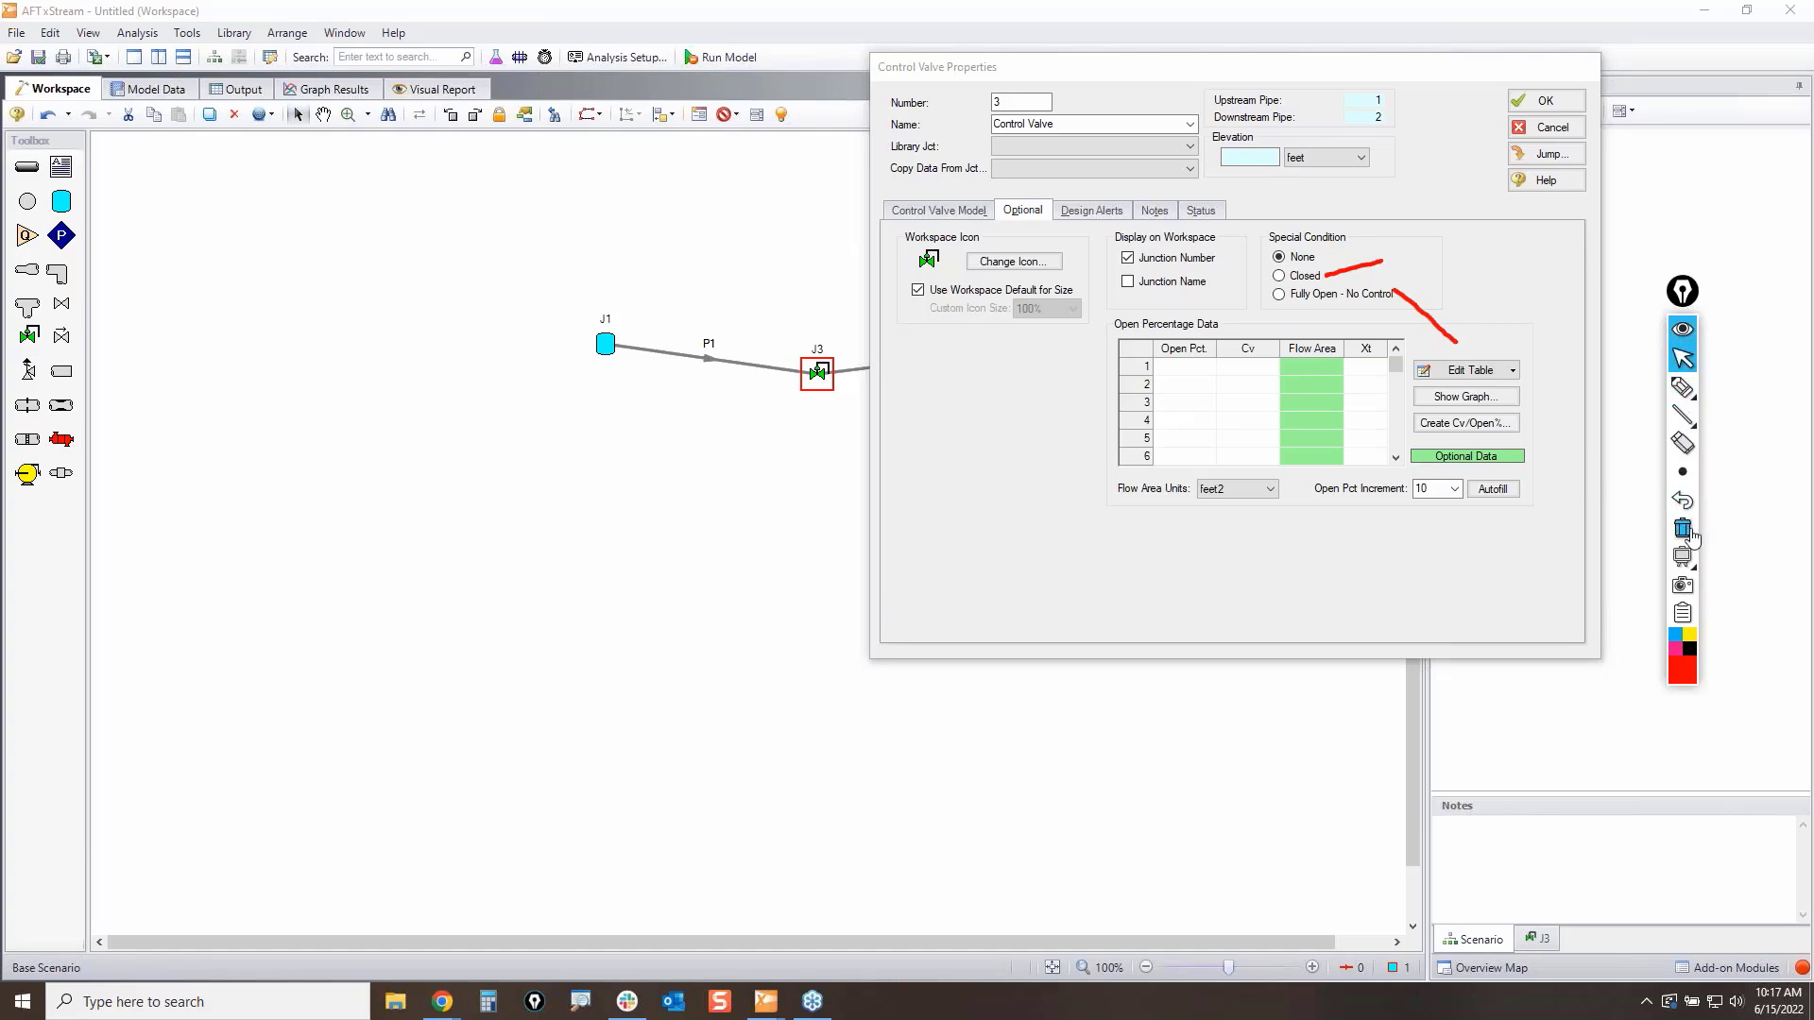
left_click(1685, 531)
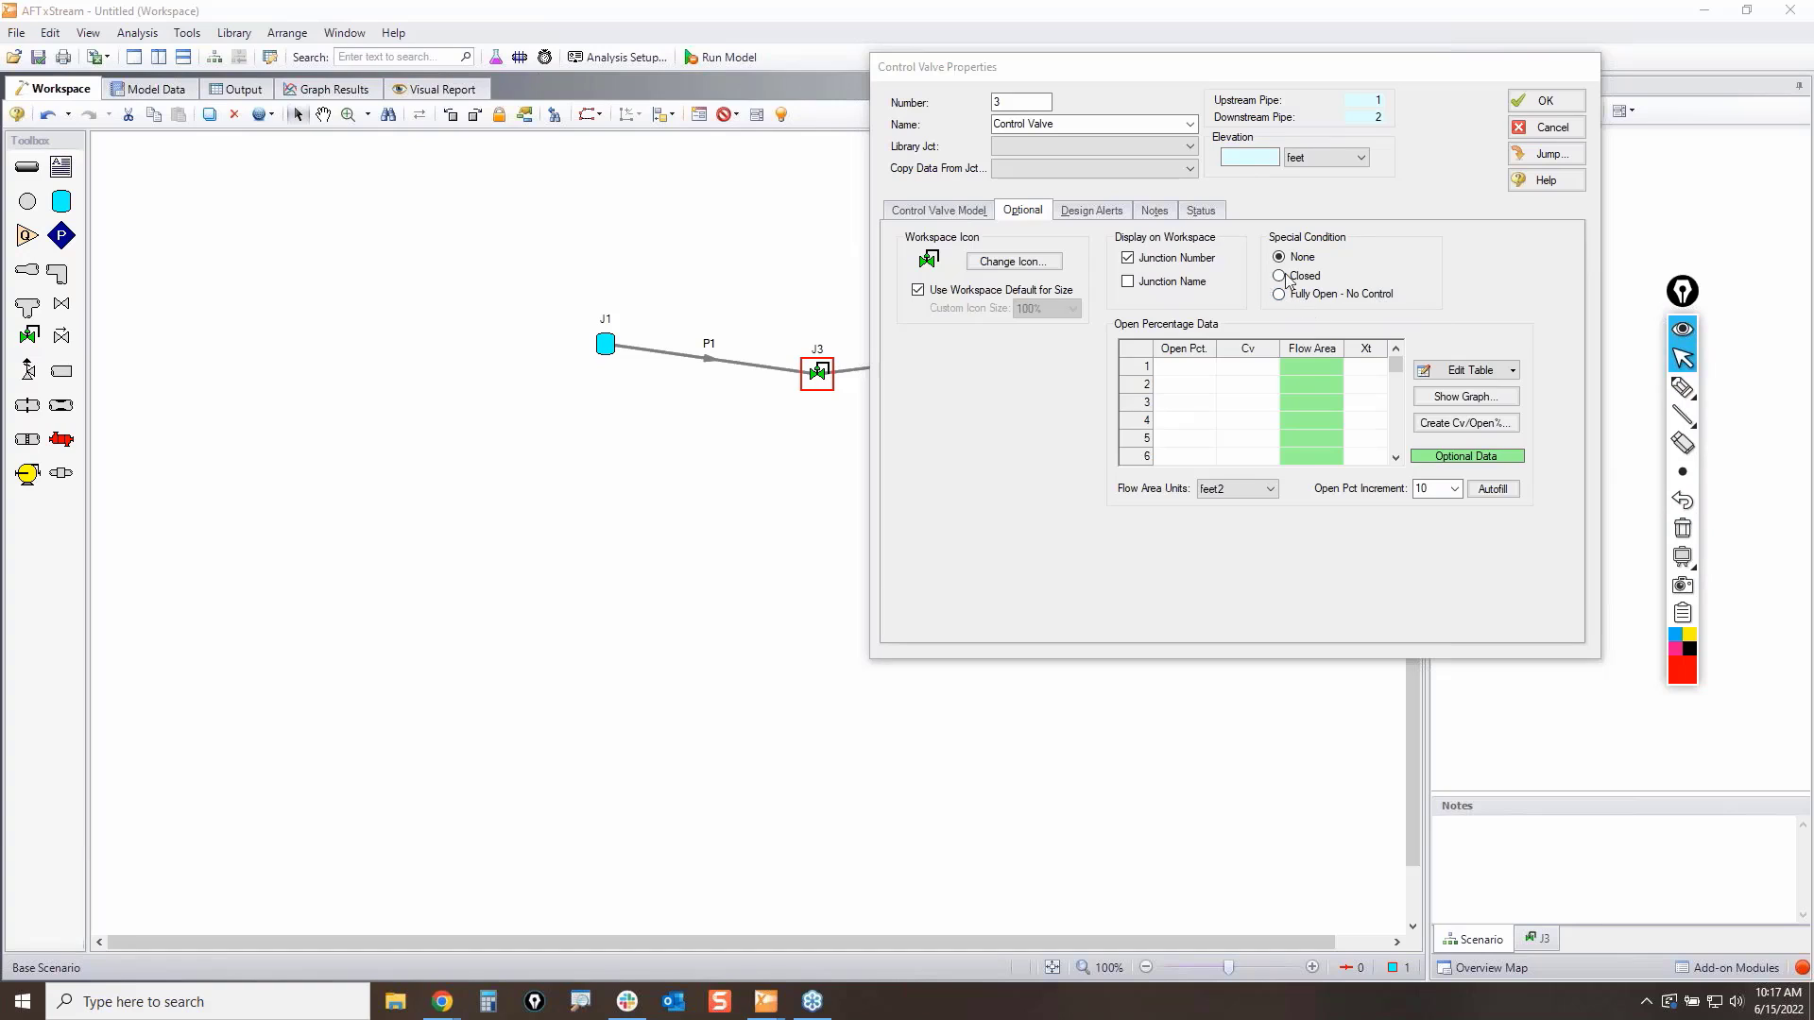
left_click(1546, 127)
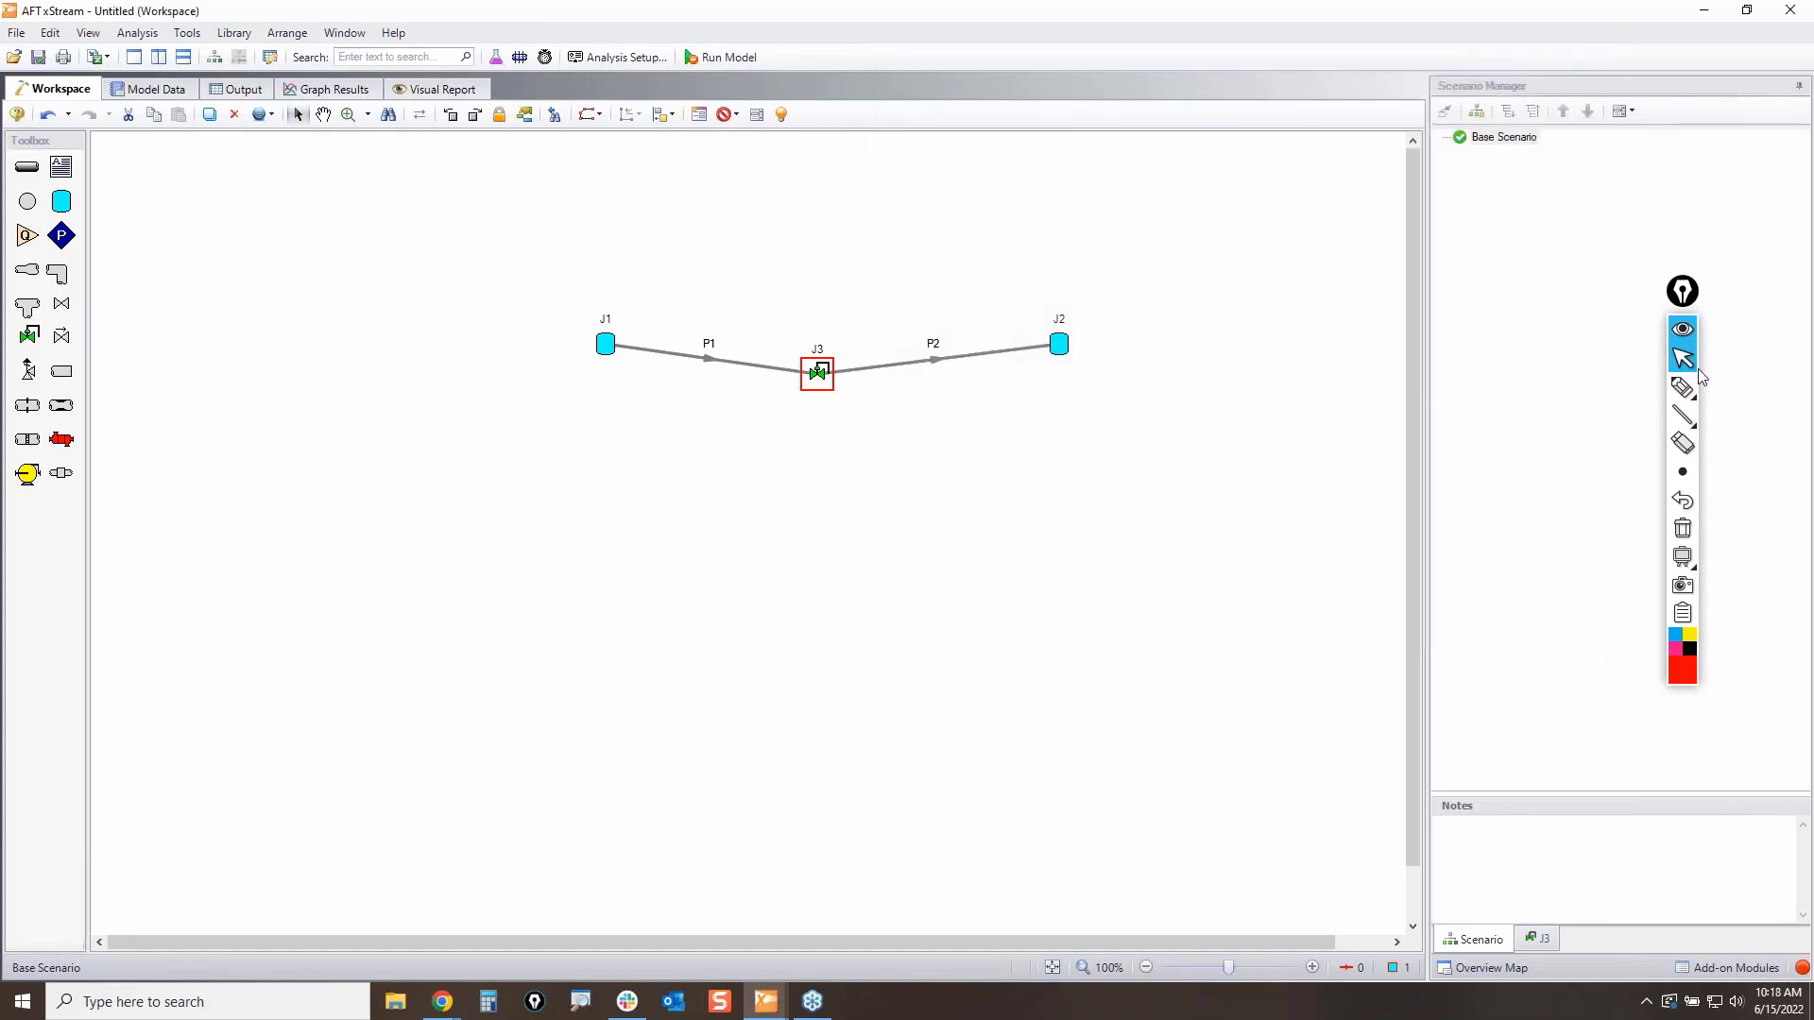
Step: Draw a box around the special condition command, and set control valve J3's special condition to Closed
left_click(1683, 387)
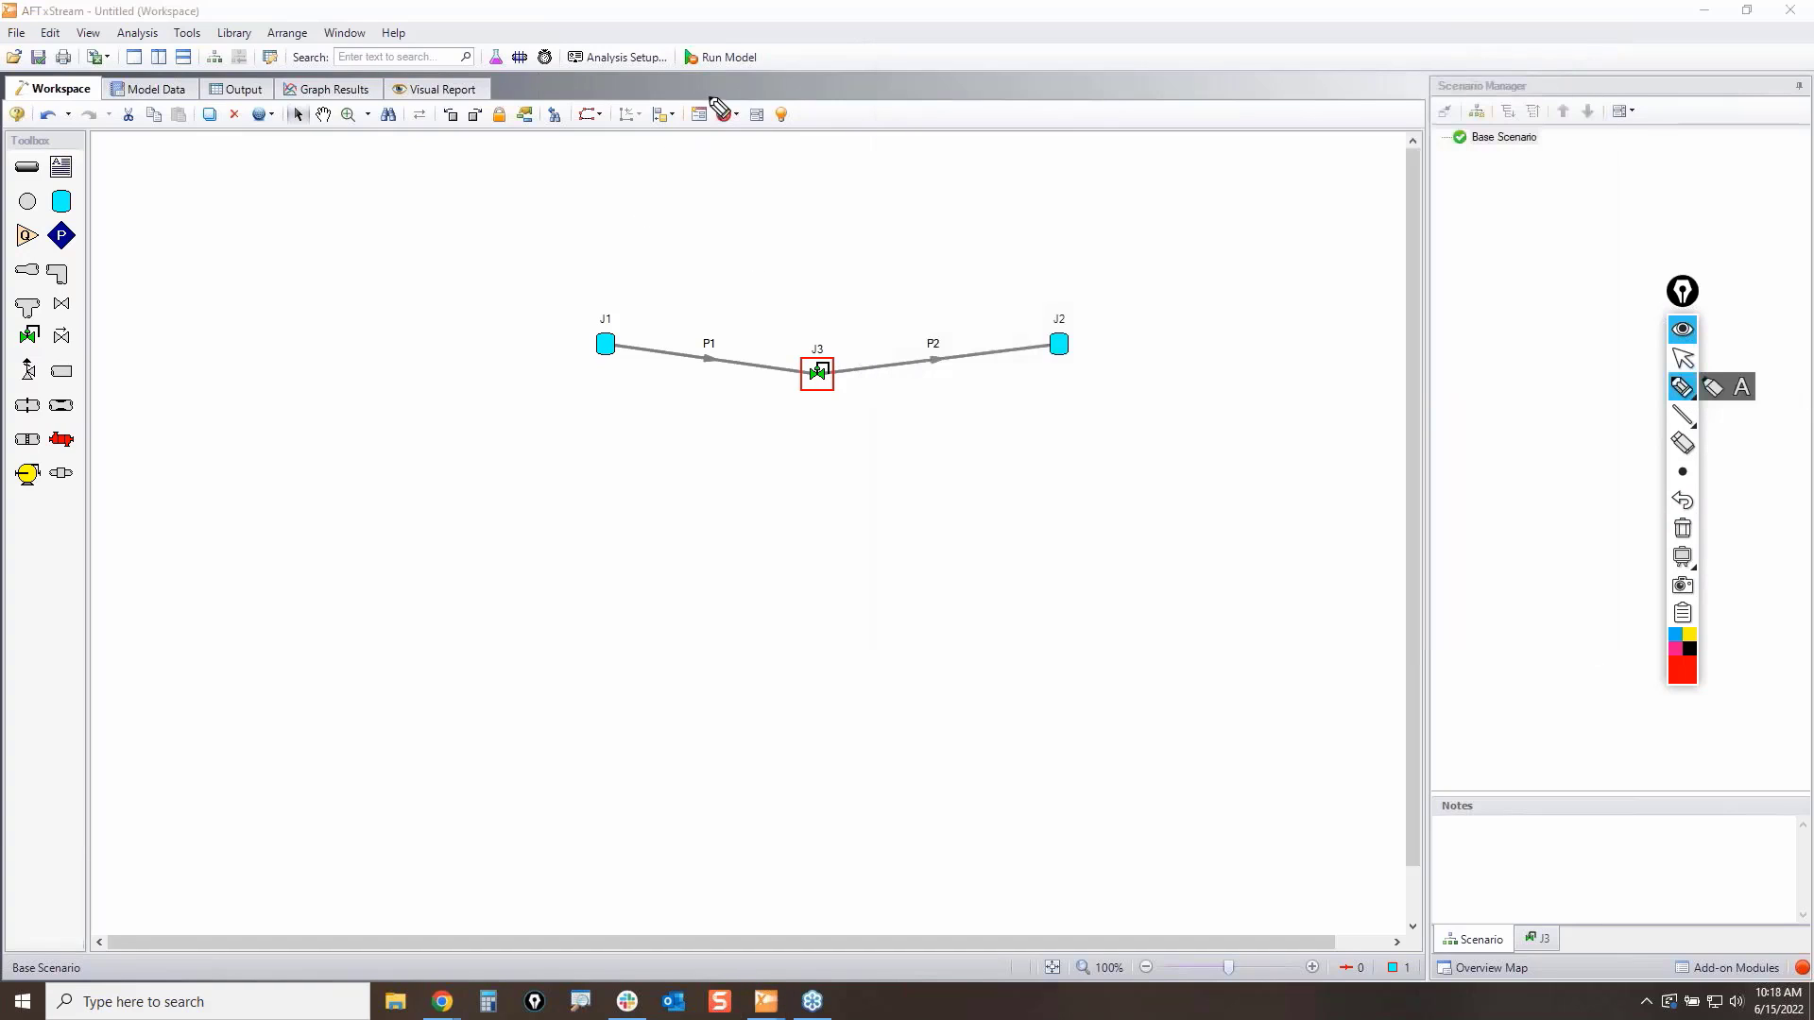
mouse_move(708, 95)
left_mouse_down()
mouse_move(710, 135)
mouse_move(741, 138)
mouse_move(751, 111)
mouse_move(709, 104)
left_mouse_up()
left_click(1683, 358)
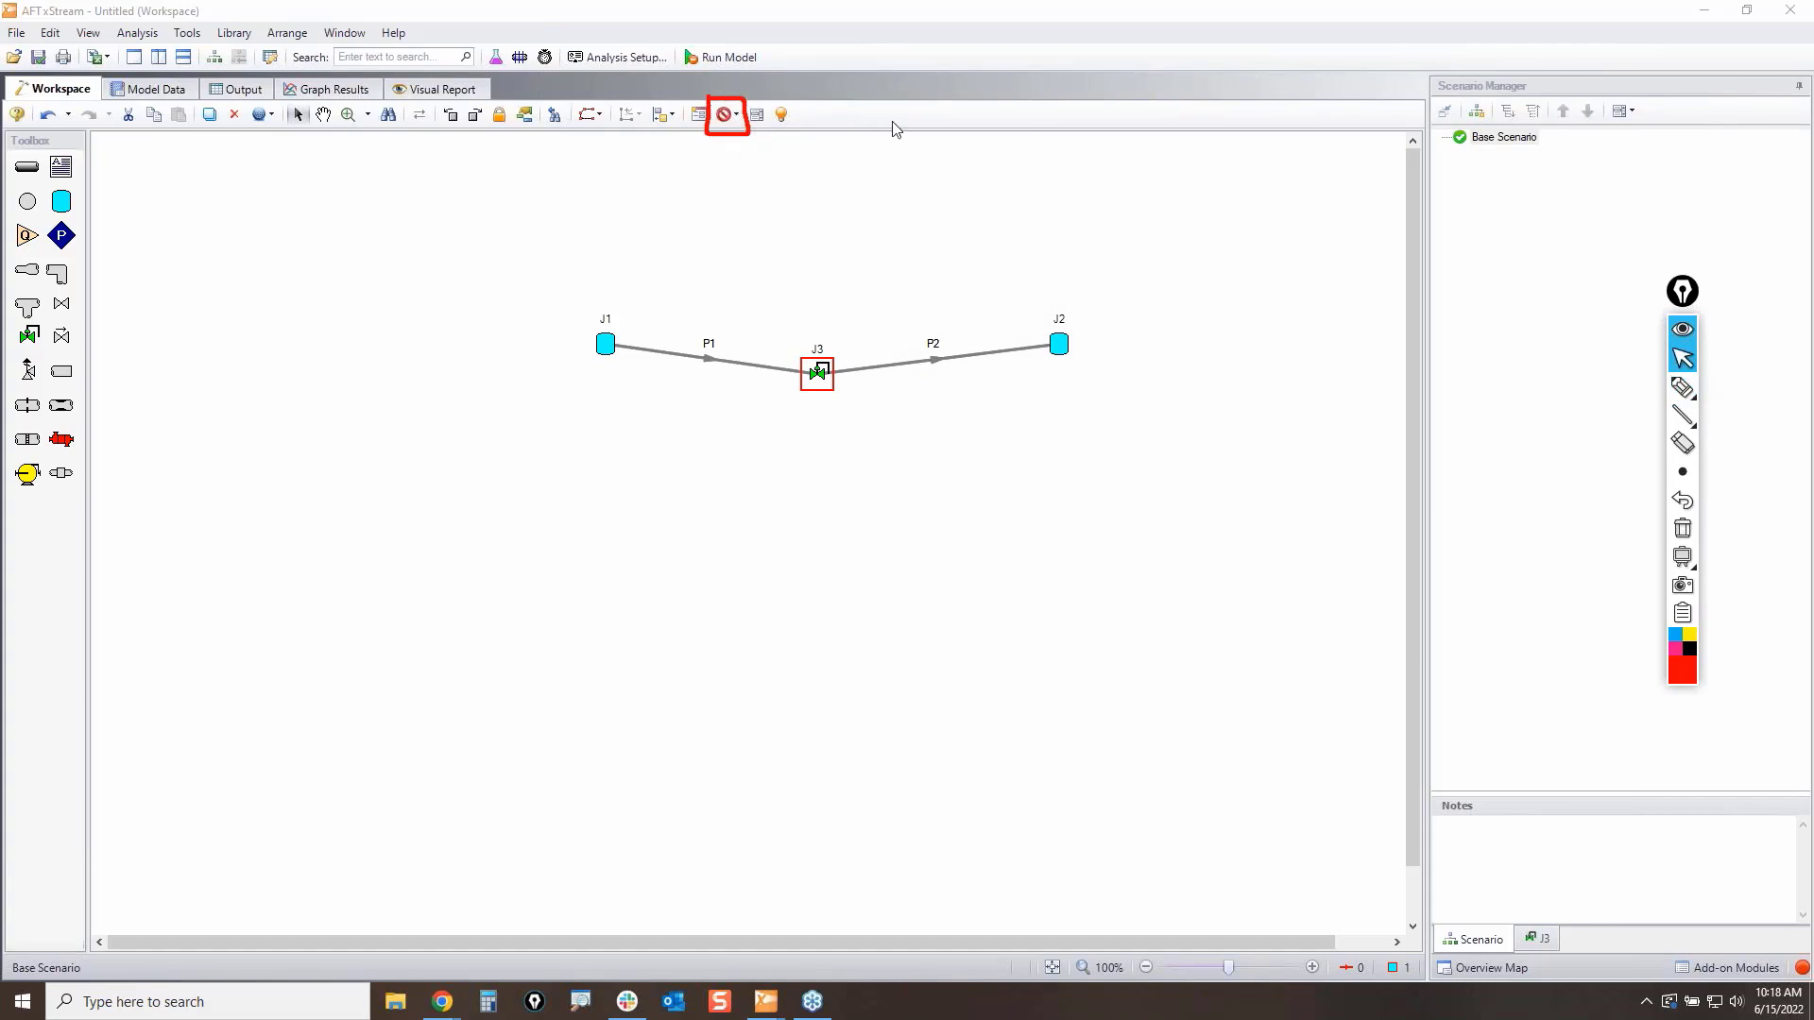
left_click(738, 115)
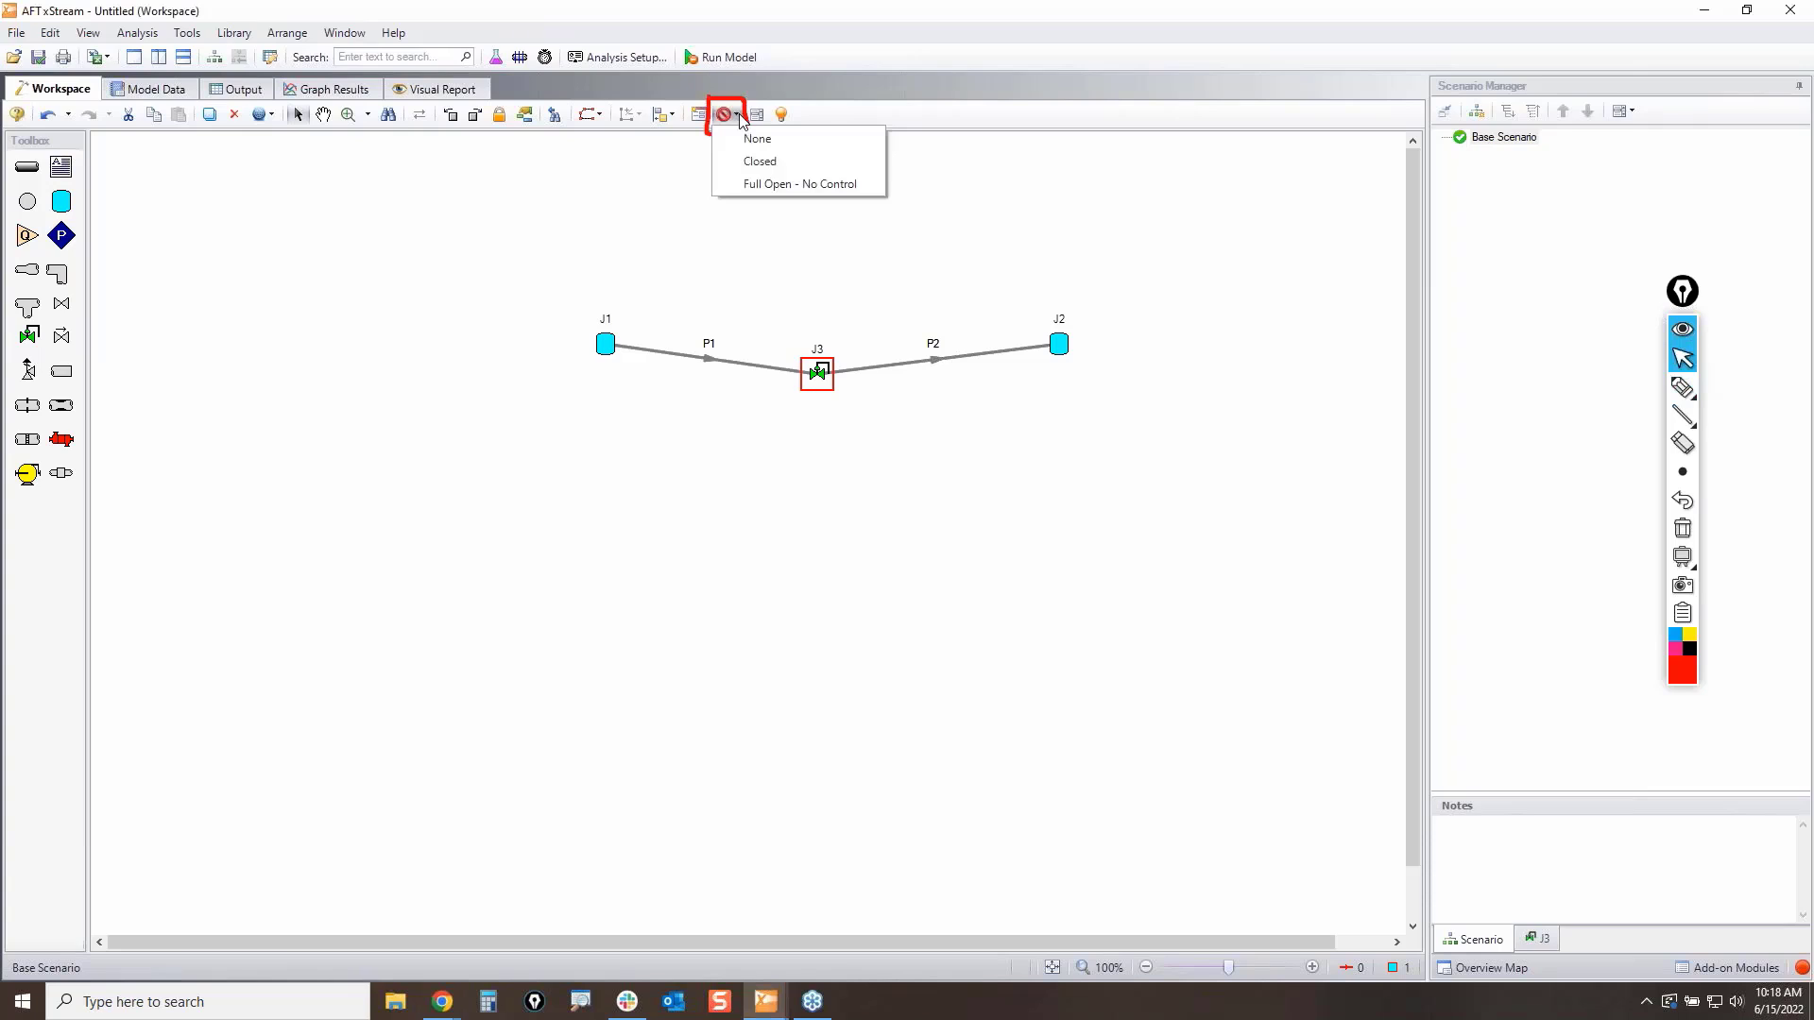
left_click(738, 115)
left_click(738, 115)
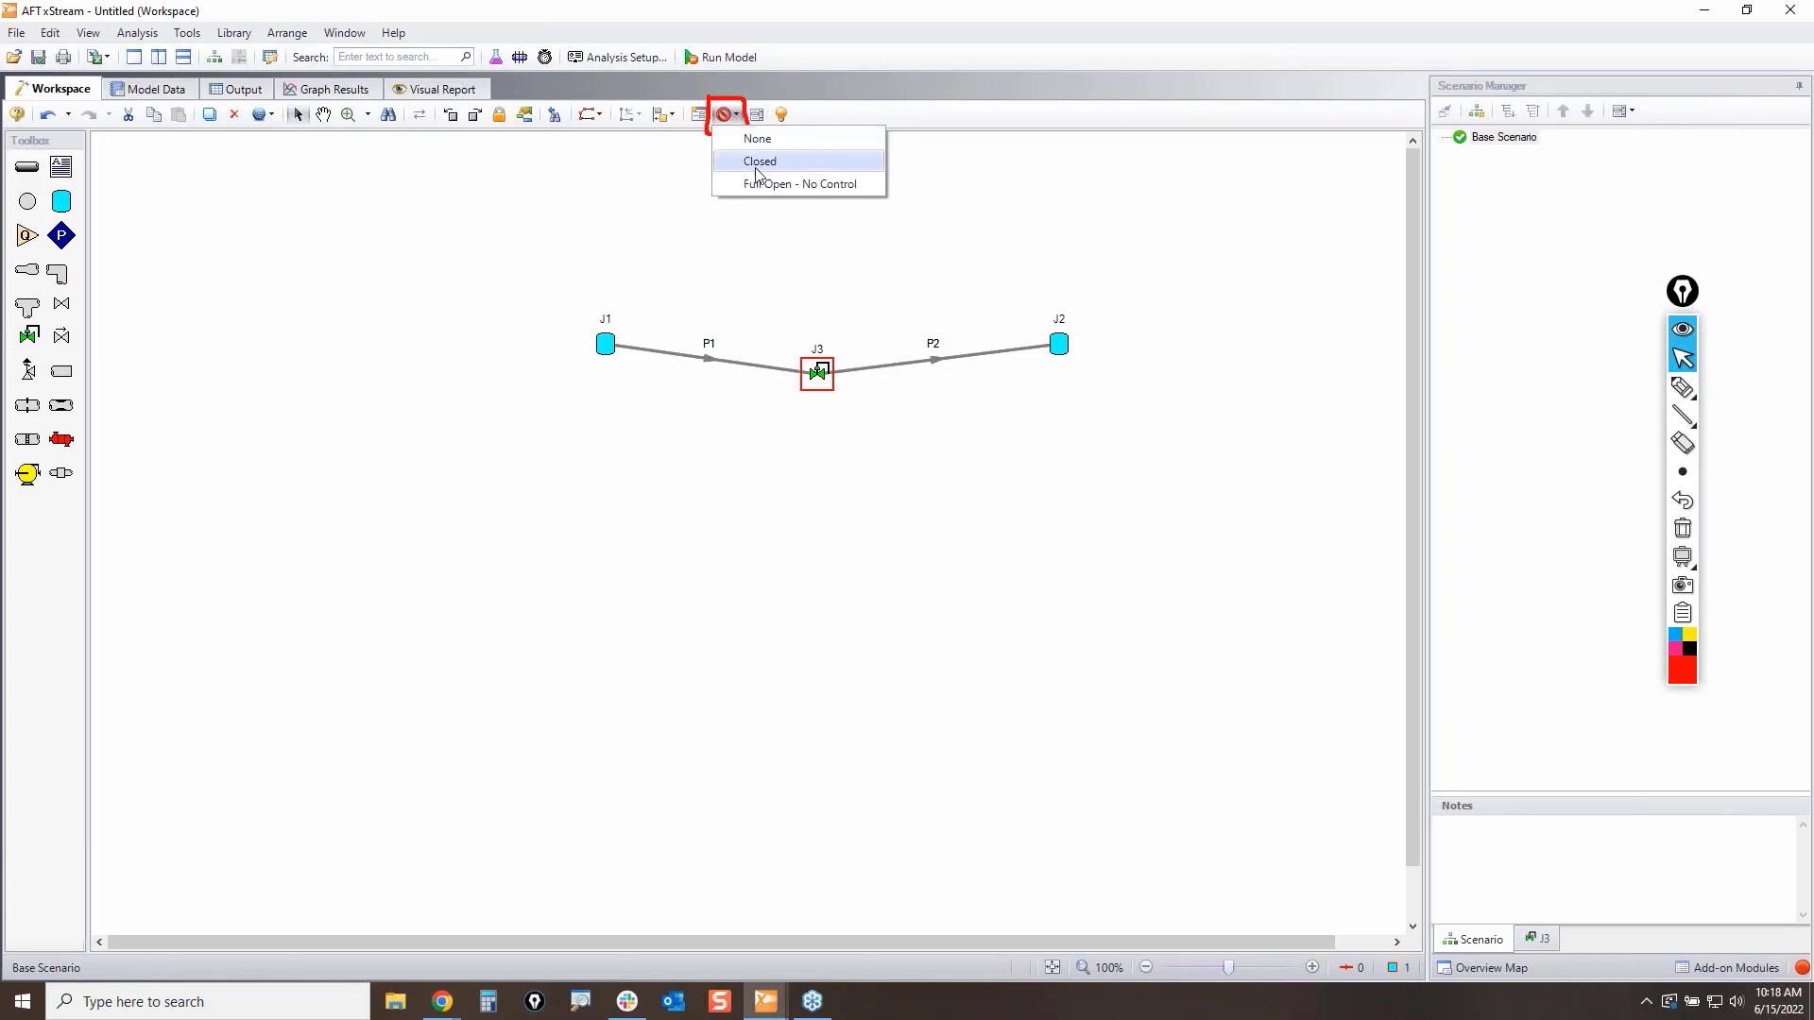
left_click(761, 162)
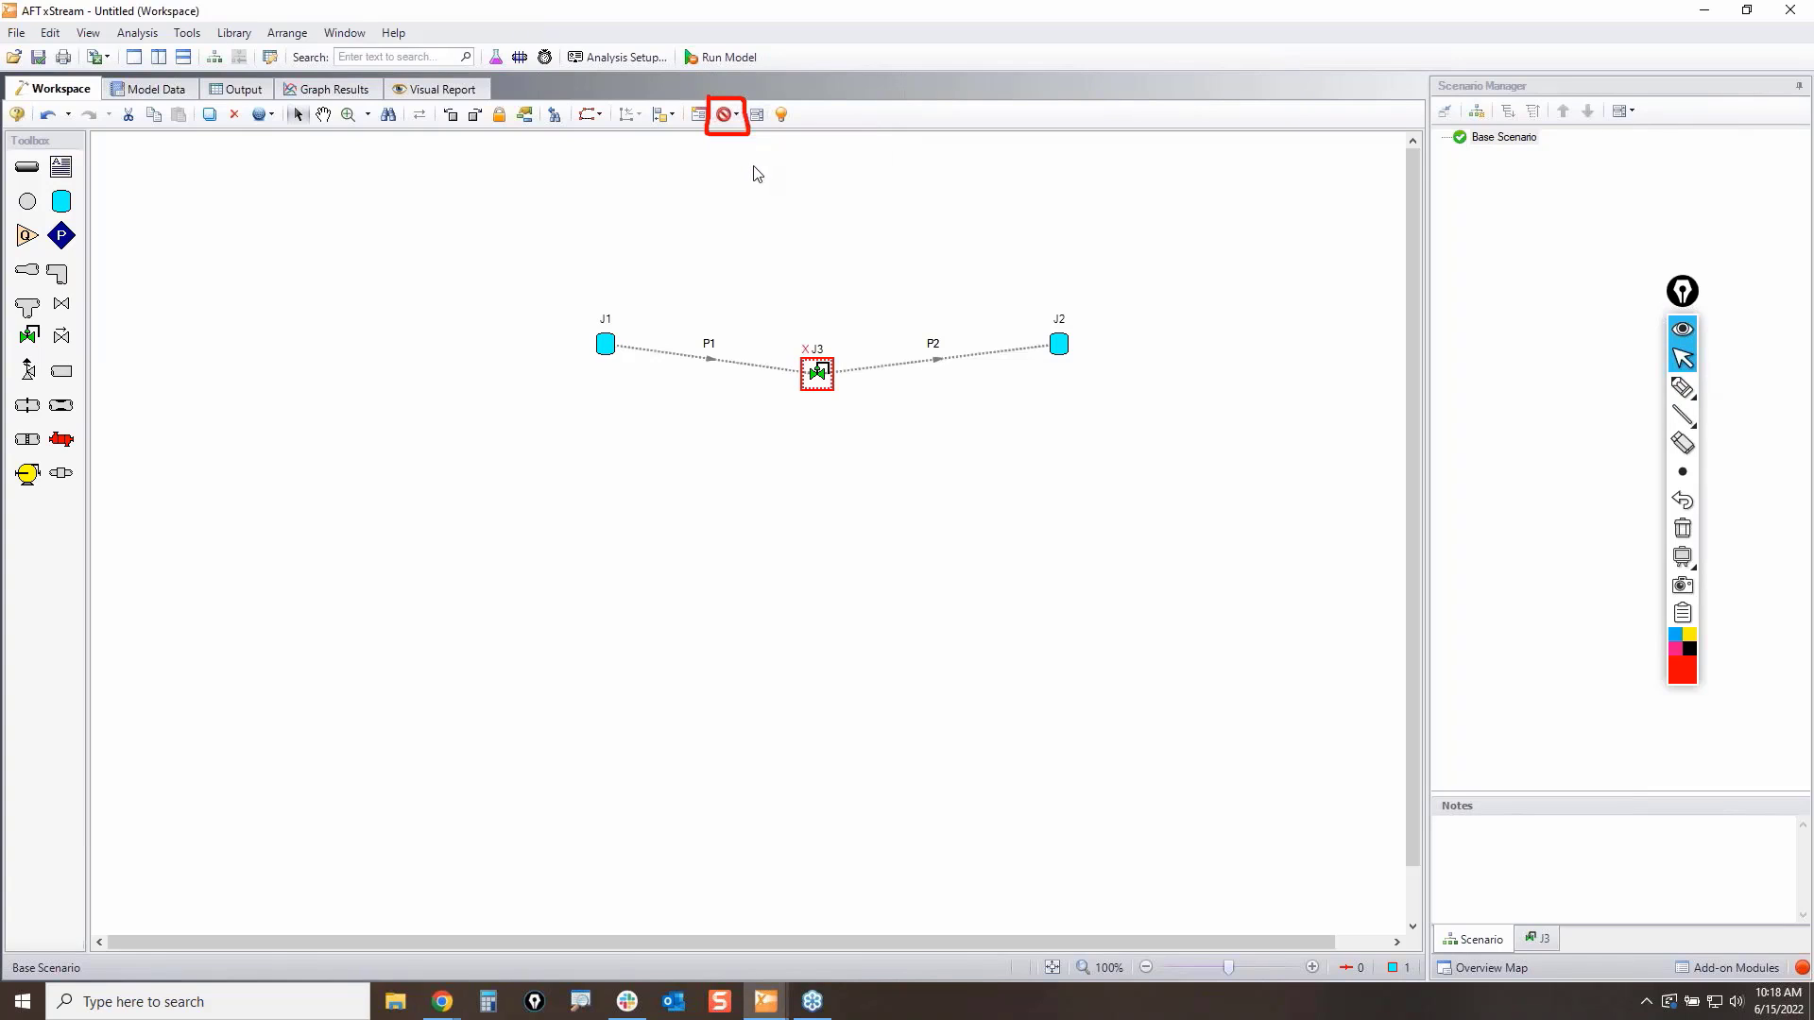
Step: Underline pipes P1 and P2 on either side of control valve J3, and clear all annotations
left_click(1683, 386)
left_click_drag(700, 361, 737, 373)
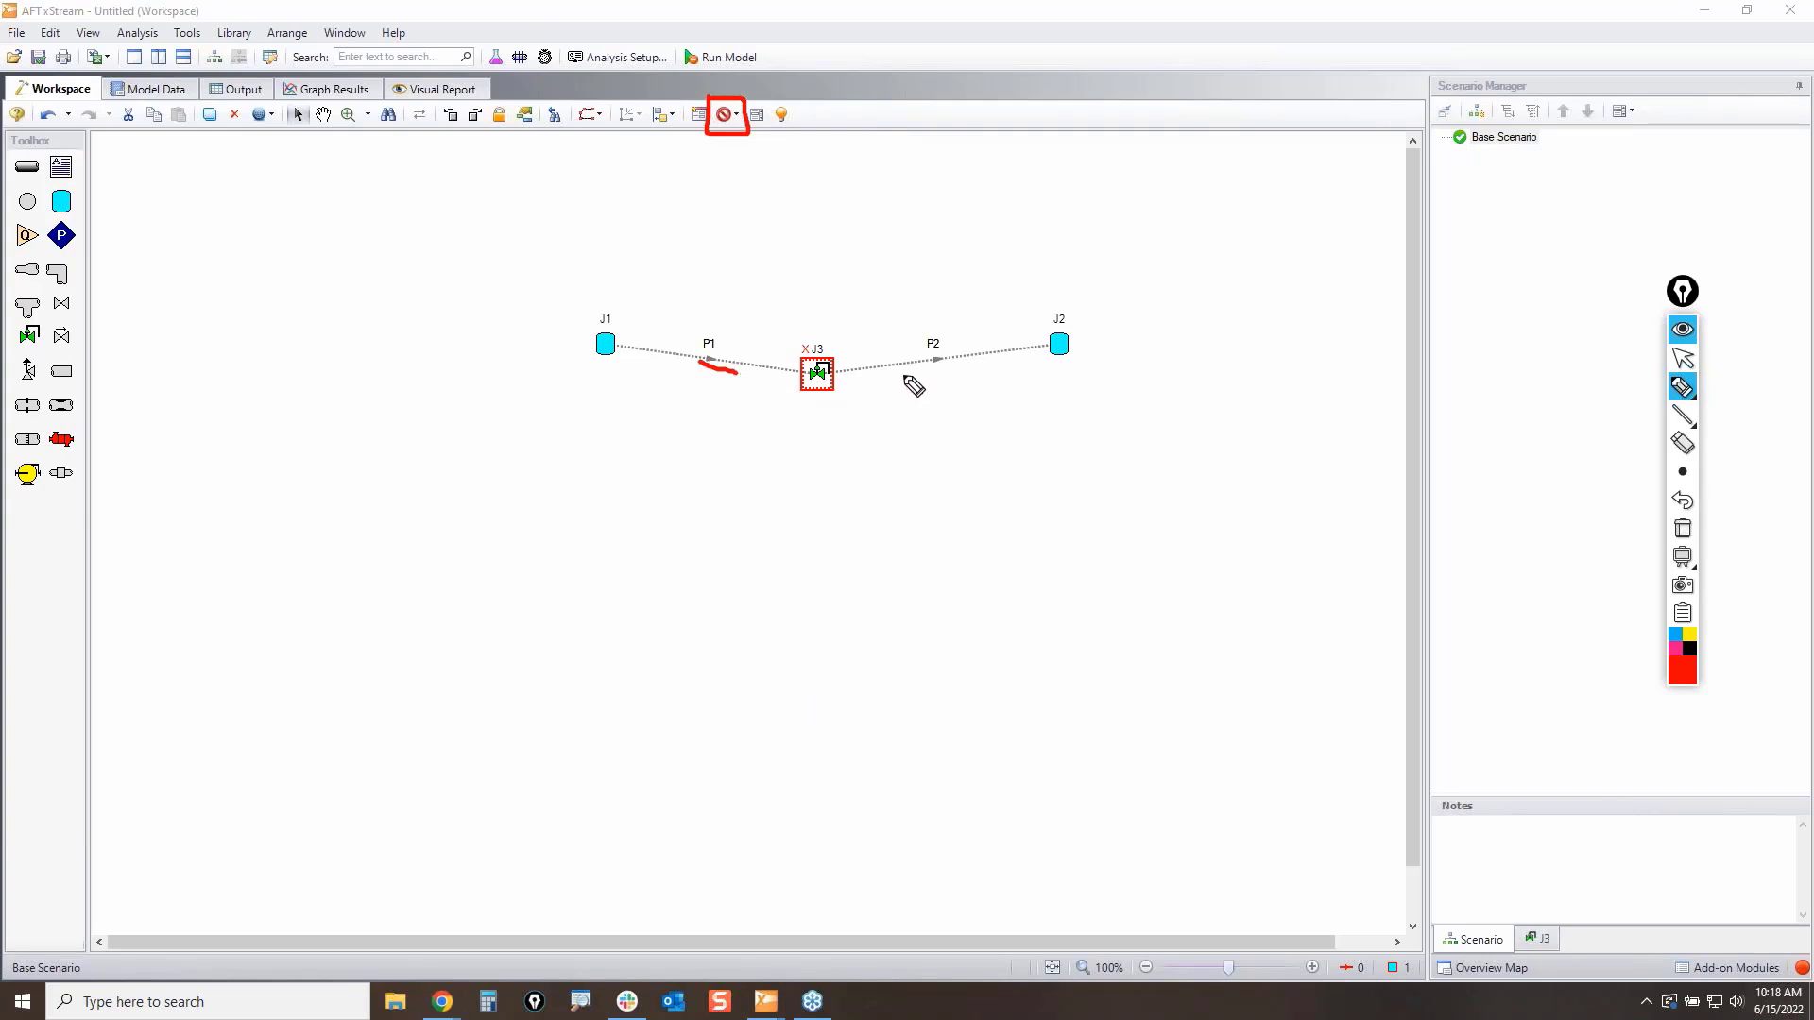
left_click_drag(902, 375, 990, 367)
left_click(1683, 528)
left_click(1683, 358)
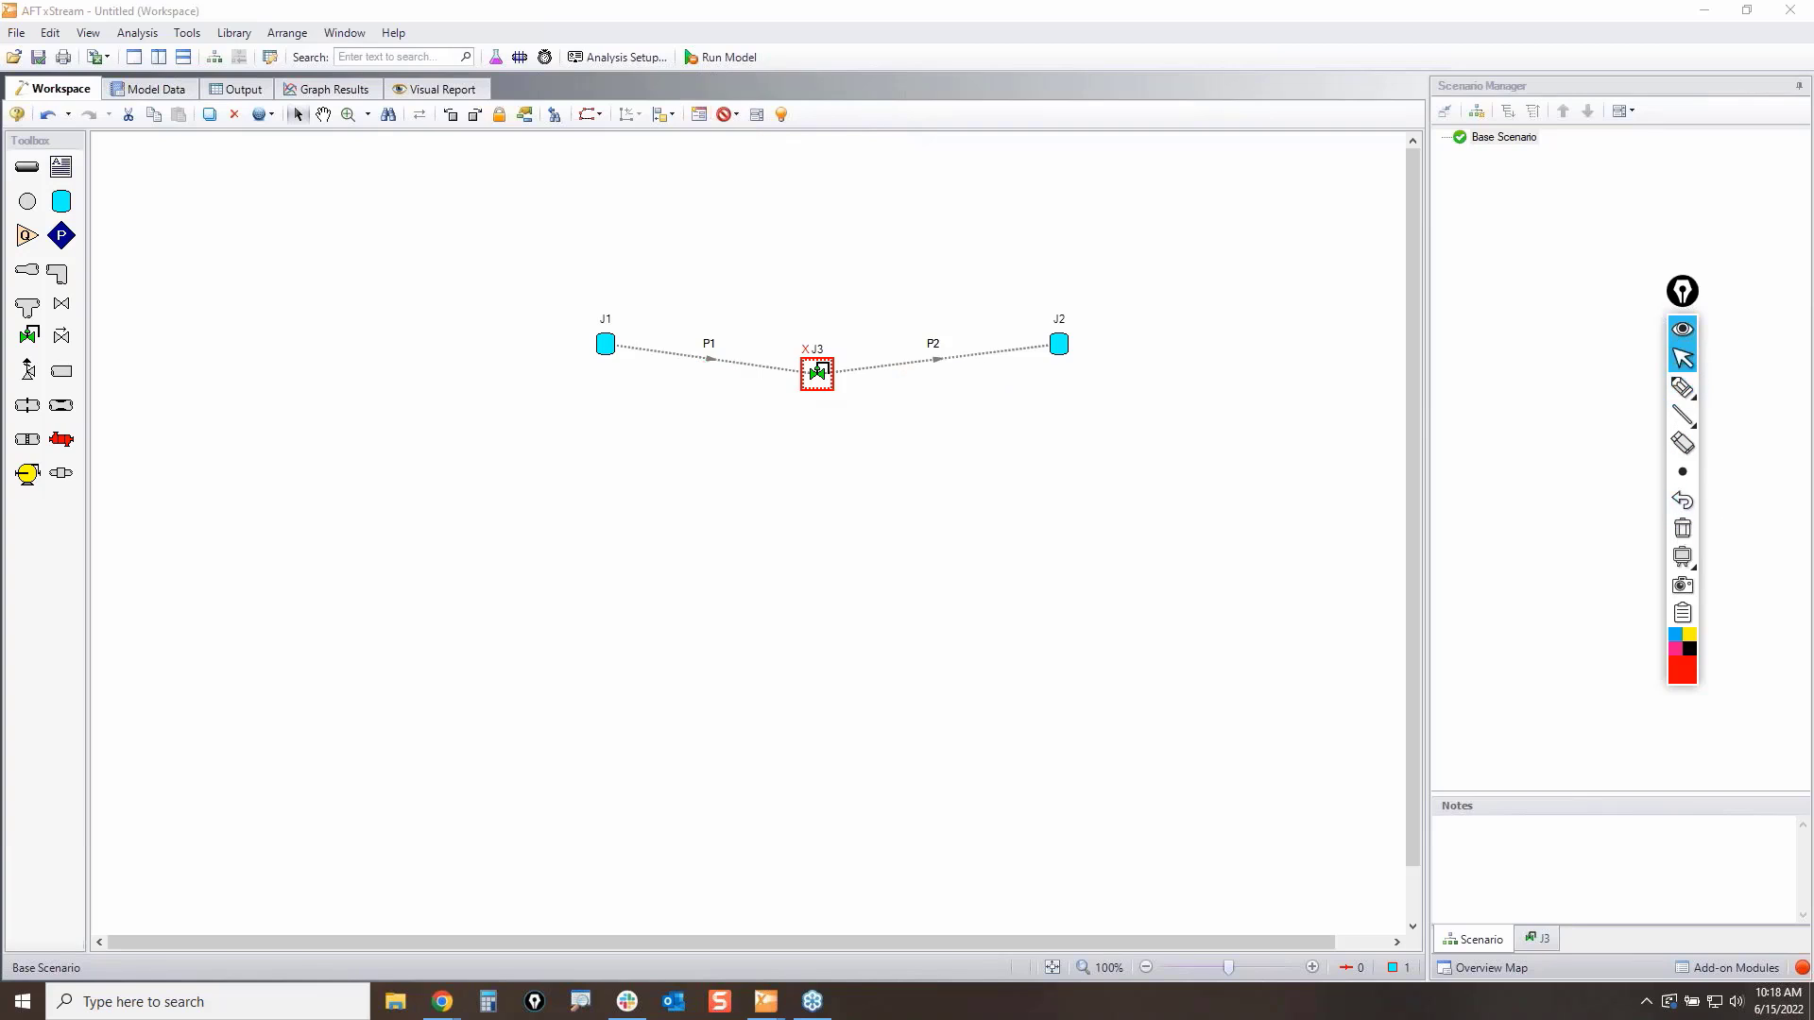
Step: Set control valve J3's special condition to Full Open - No Control, and circle its X label, clearing the mark
left_click(736, 116)
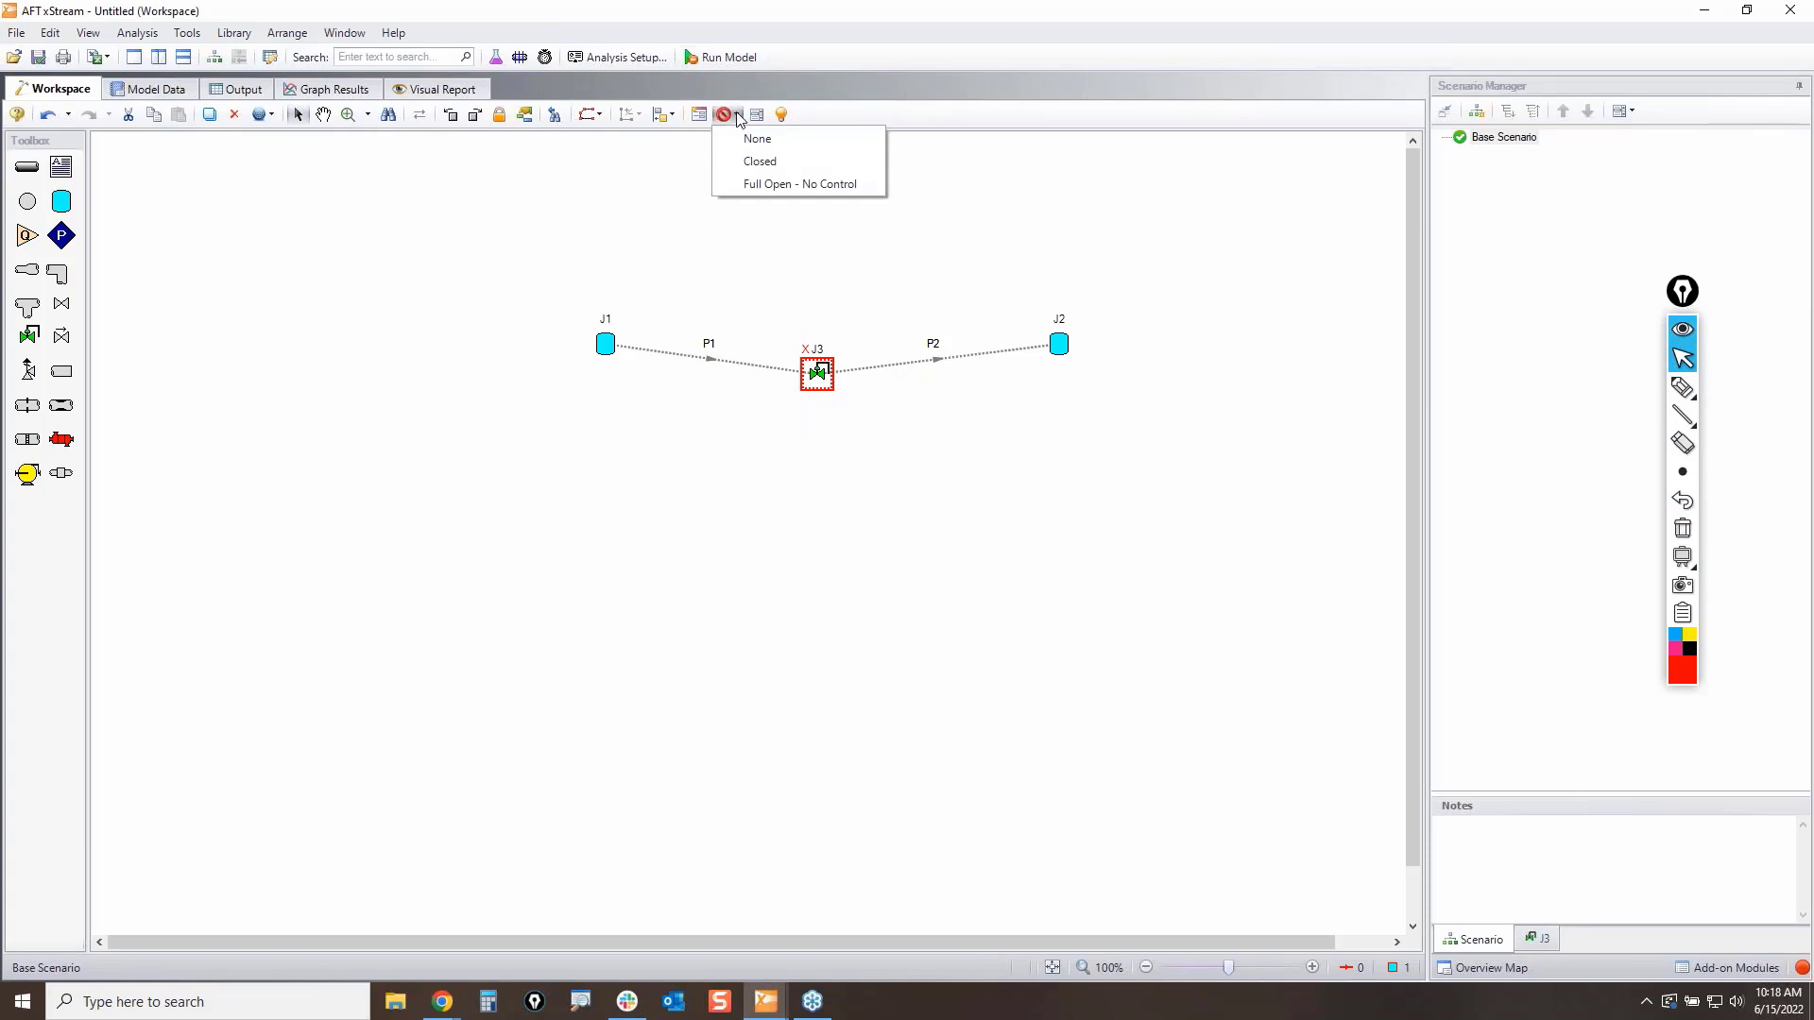
left_click(761, 185)
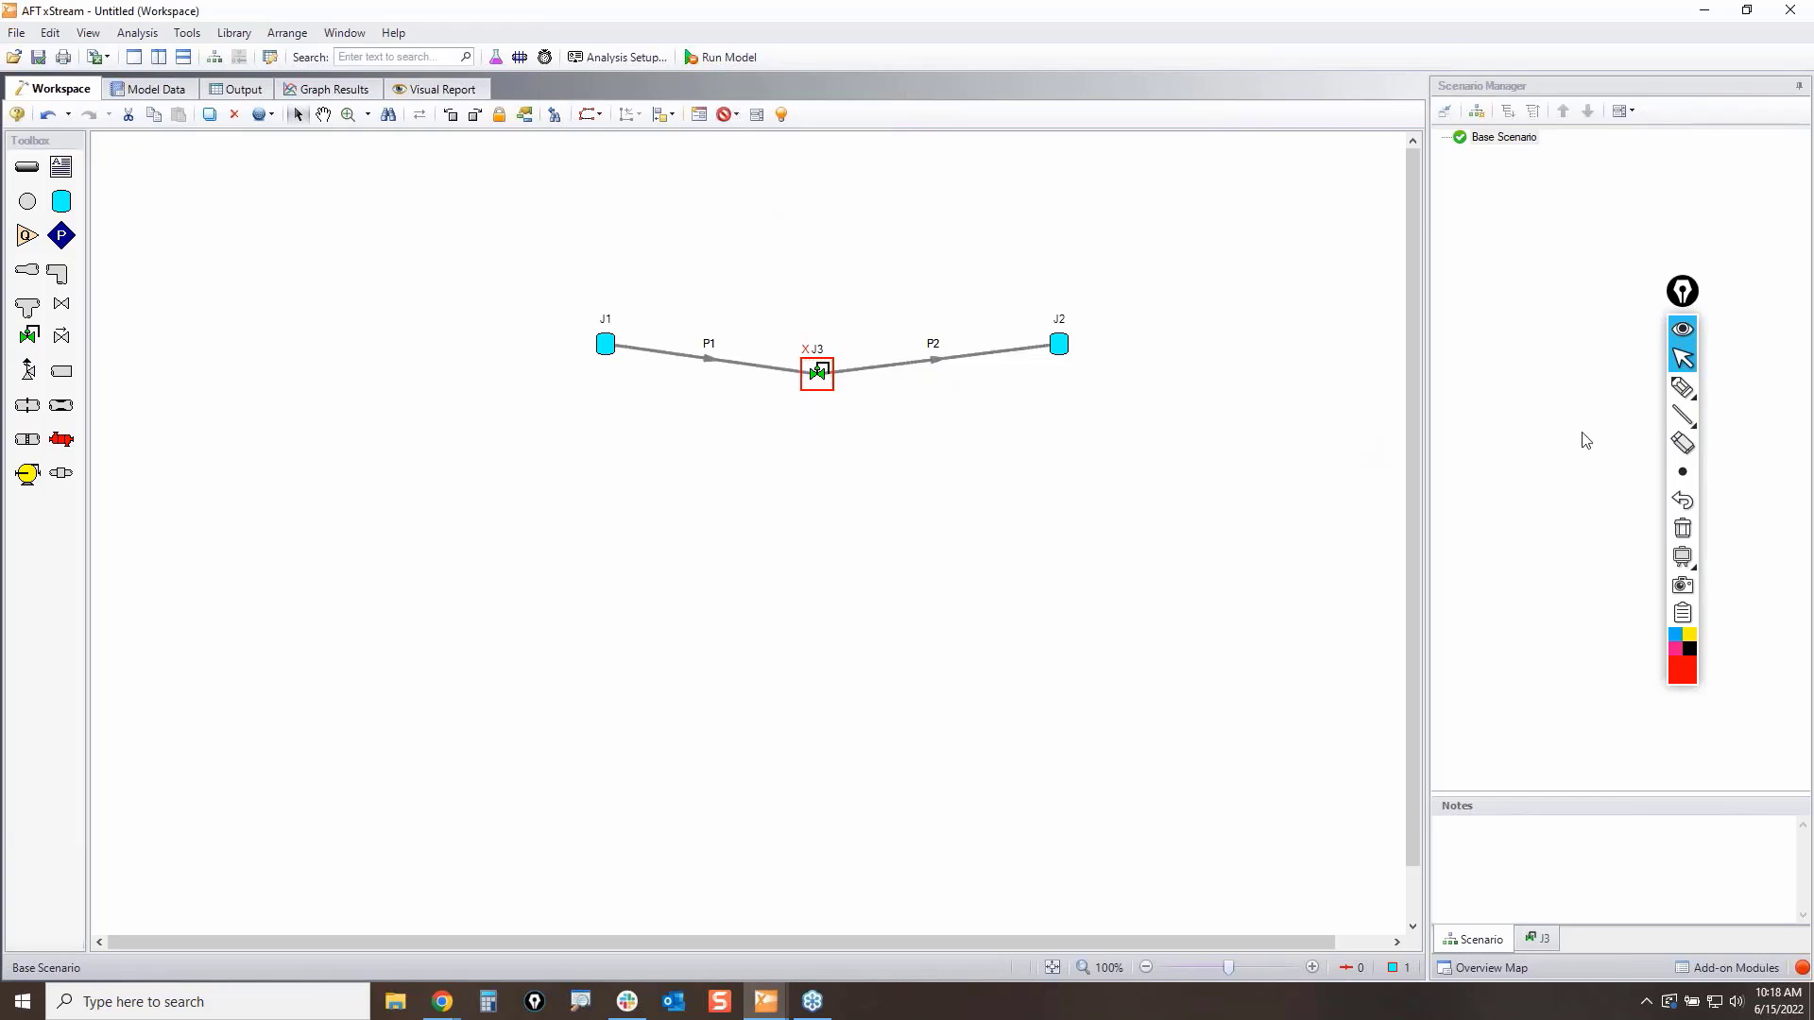
left_click(1683, 387)
mouse_move(794, 360)
left_mouse_down()
mouse_move(815, 351)
mouse_move(794, 342)
mouse_move(811, 359)
left_mouse_up()
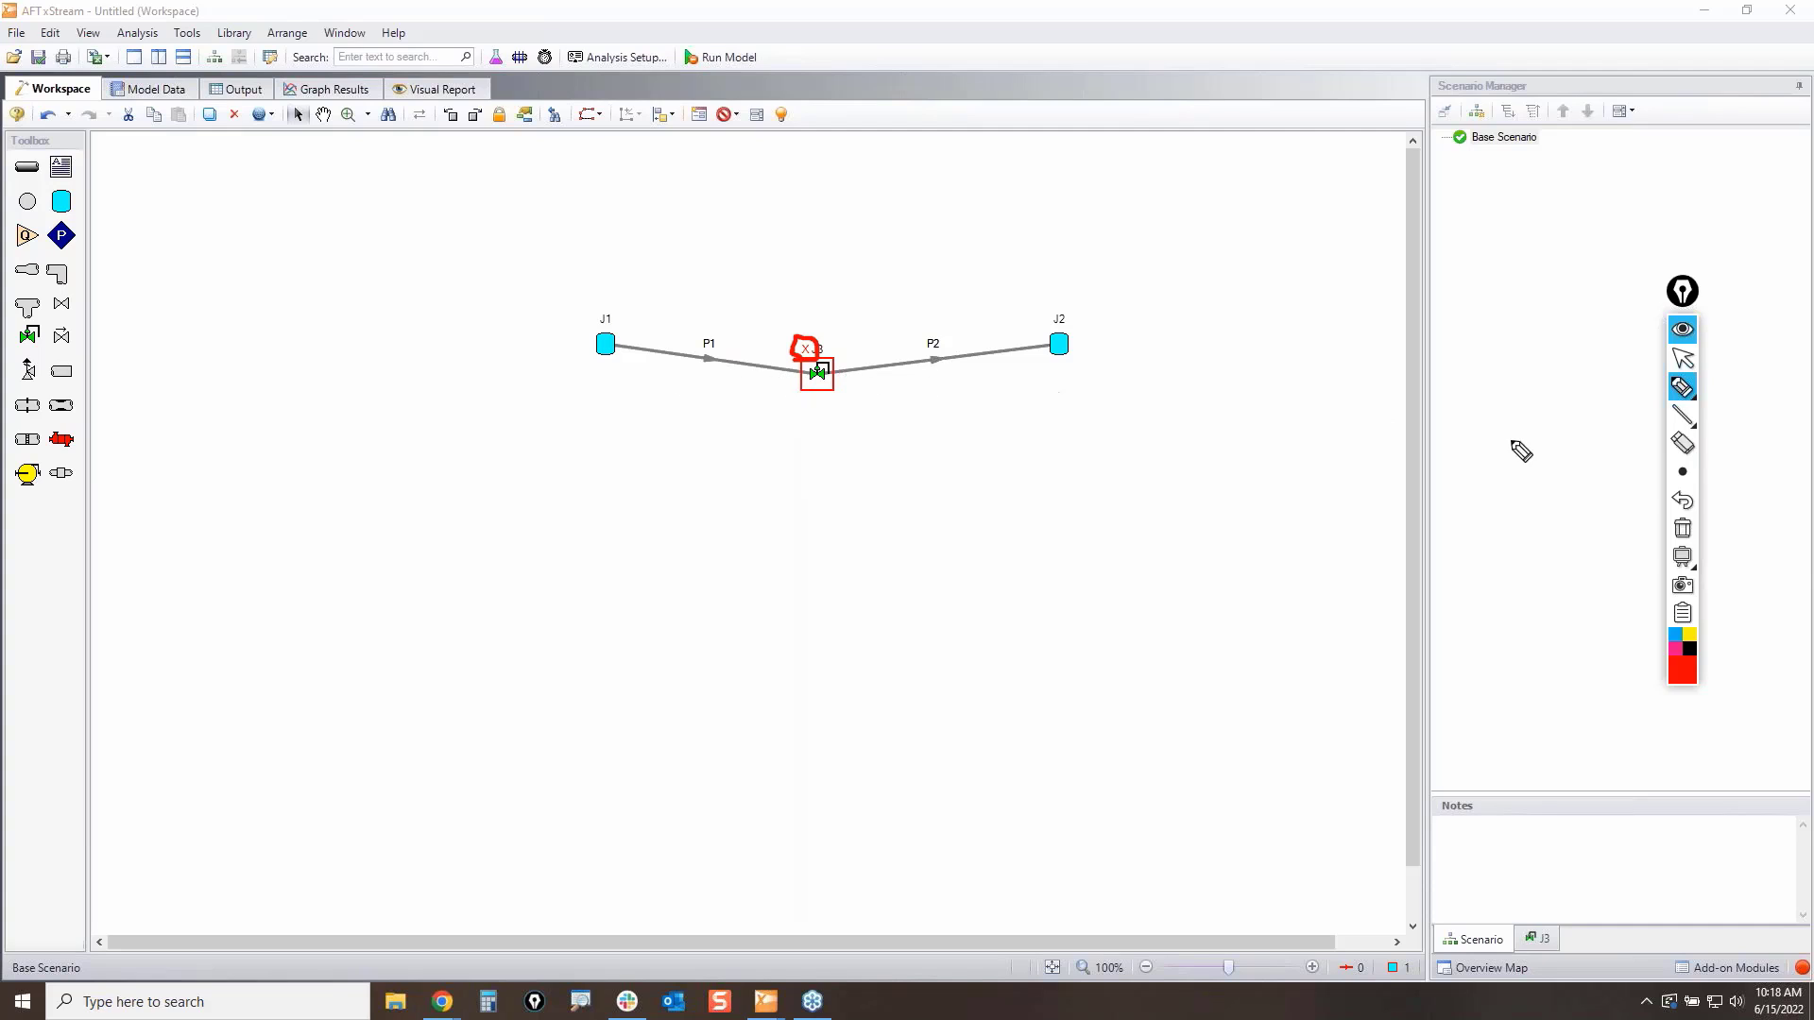
left_click(1683, 529)
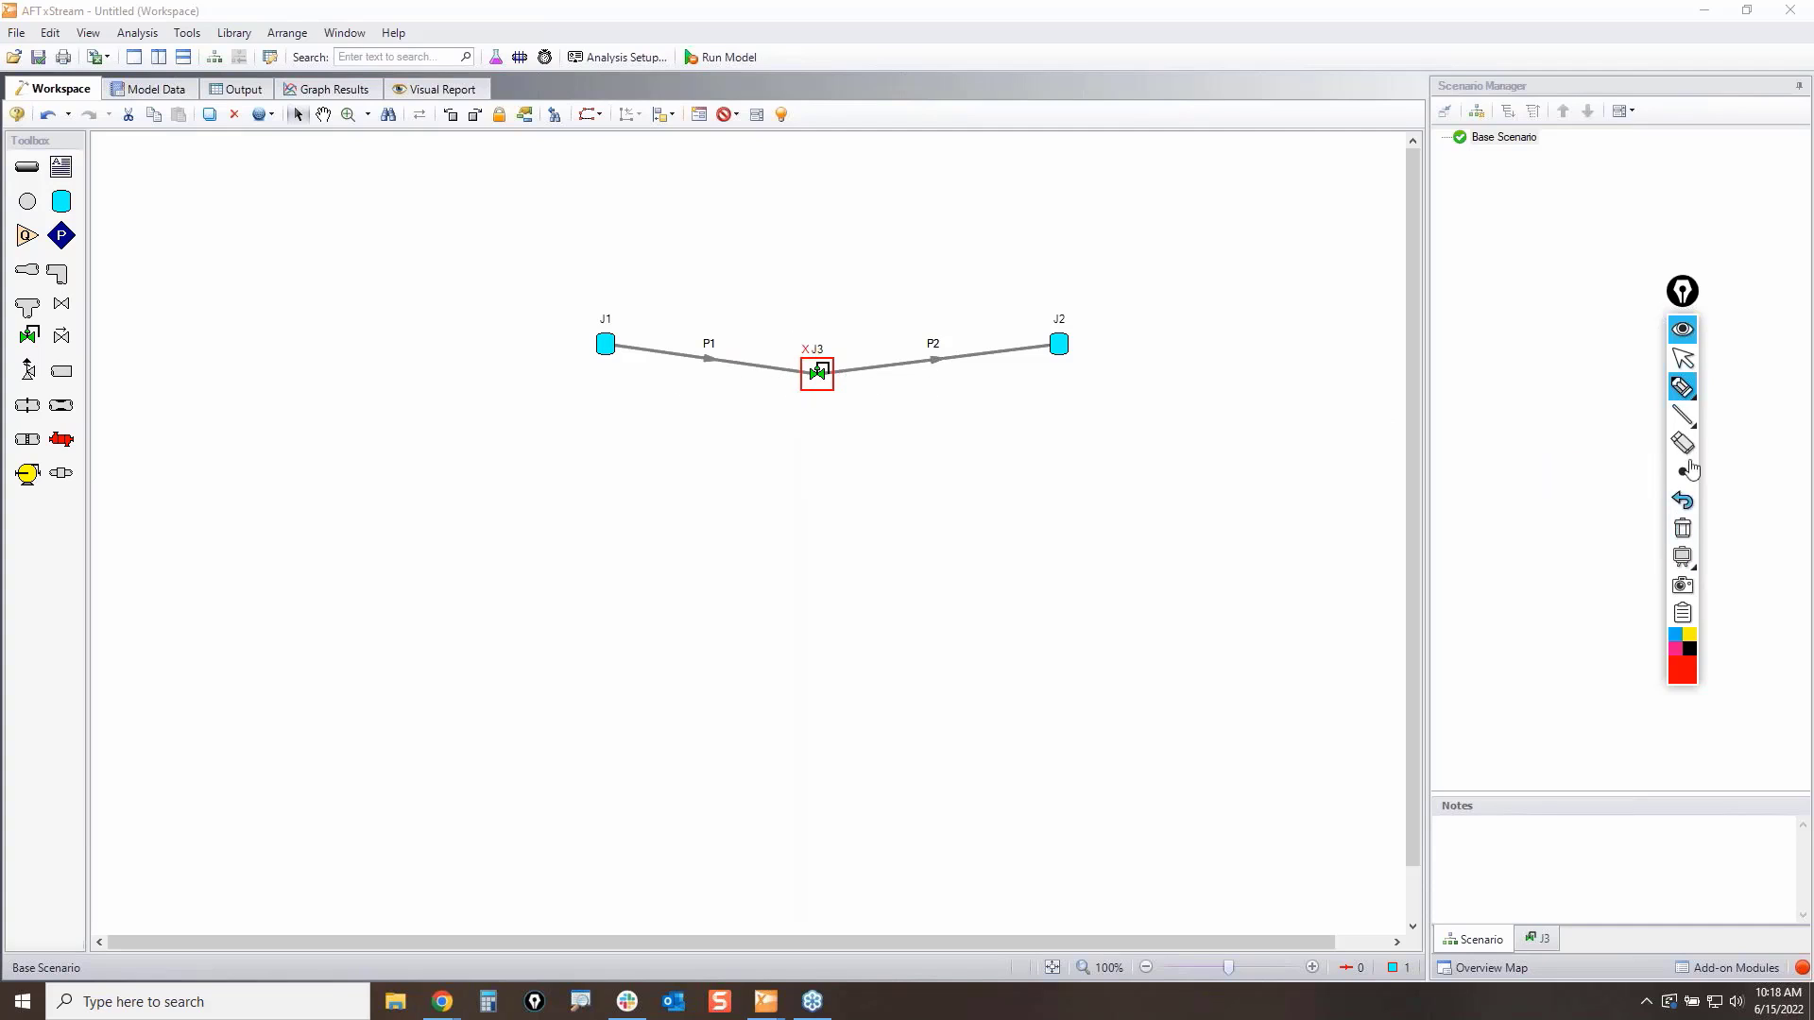
left_click(1684, 358)
Step: Review the special condition choices for control valve J3, and close them without changing the selection
left_click(811, 441)
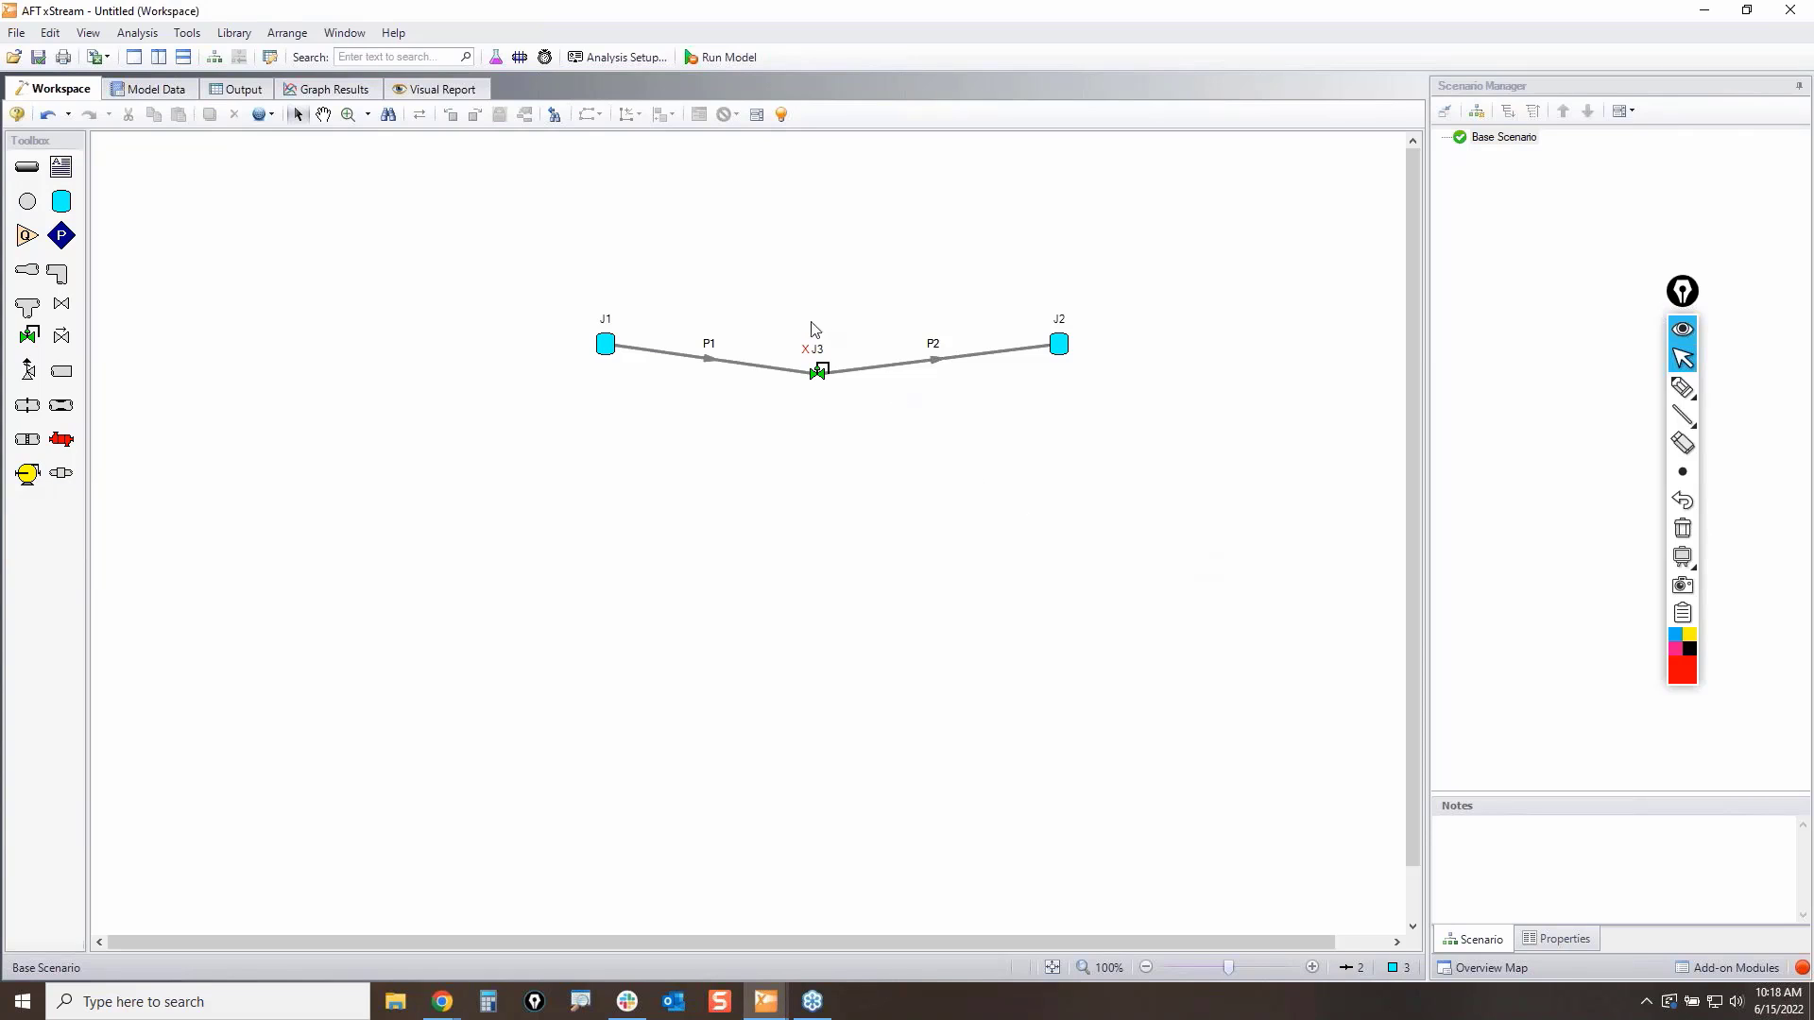
left_click(818, 374)
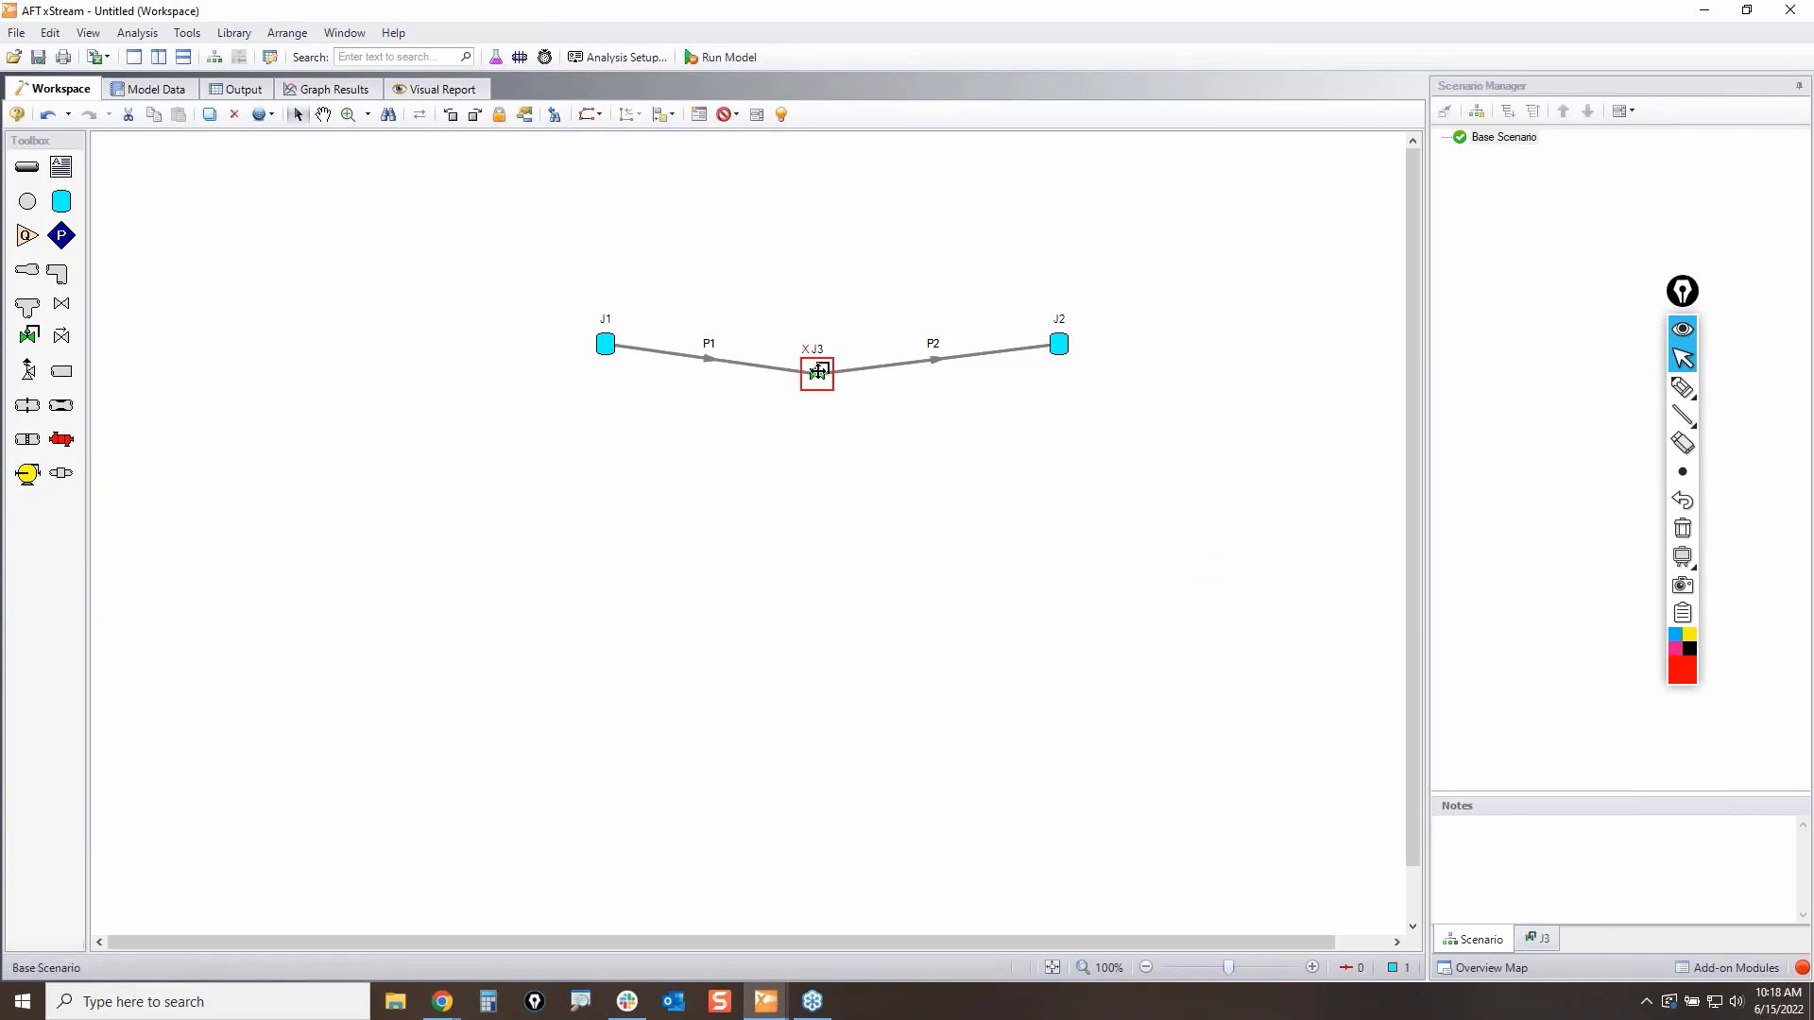
left_click(736, 114)
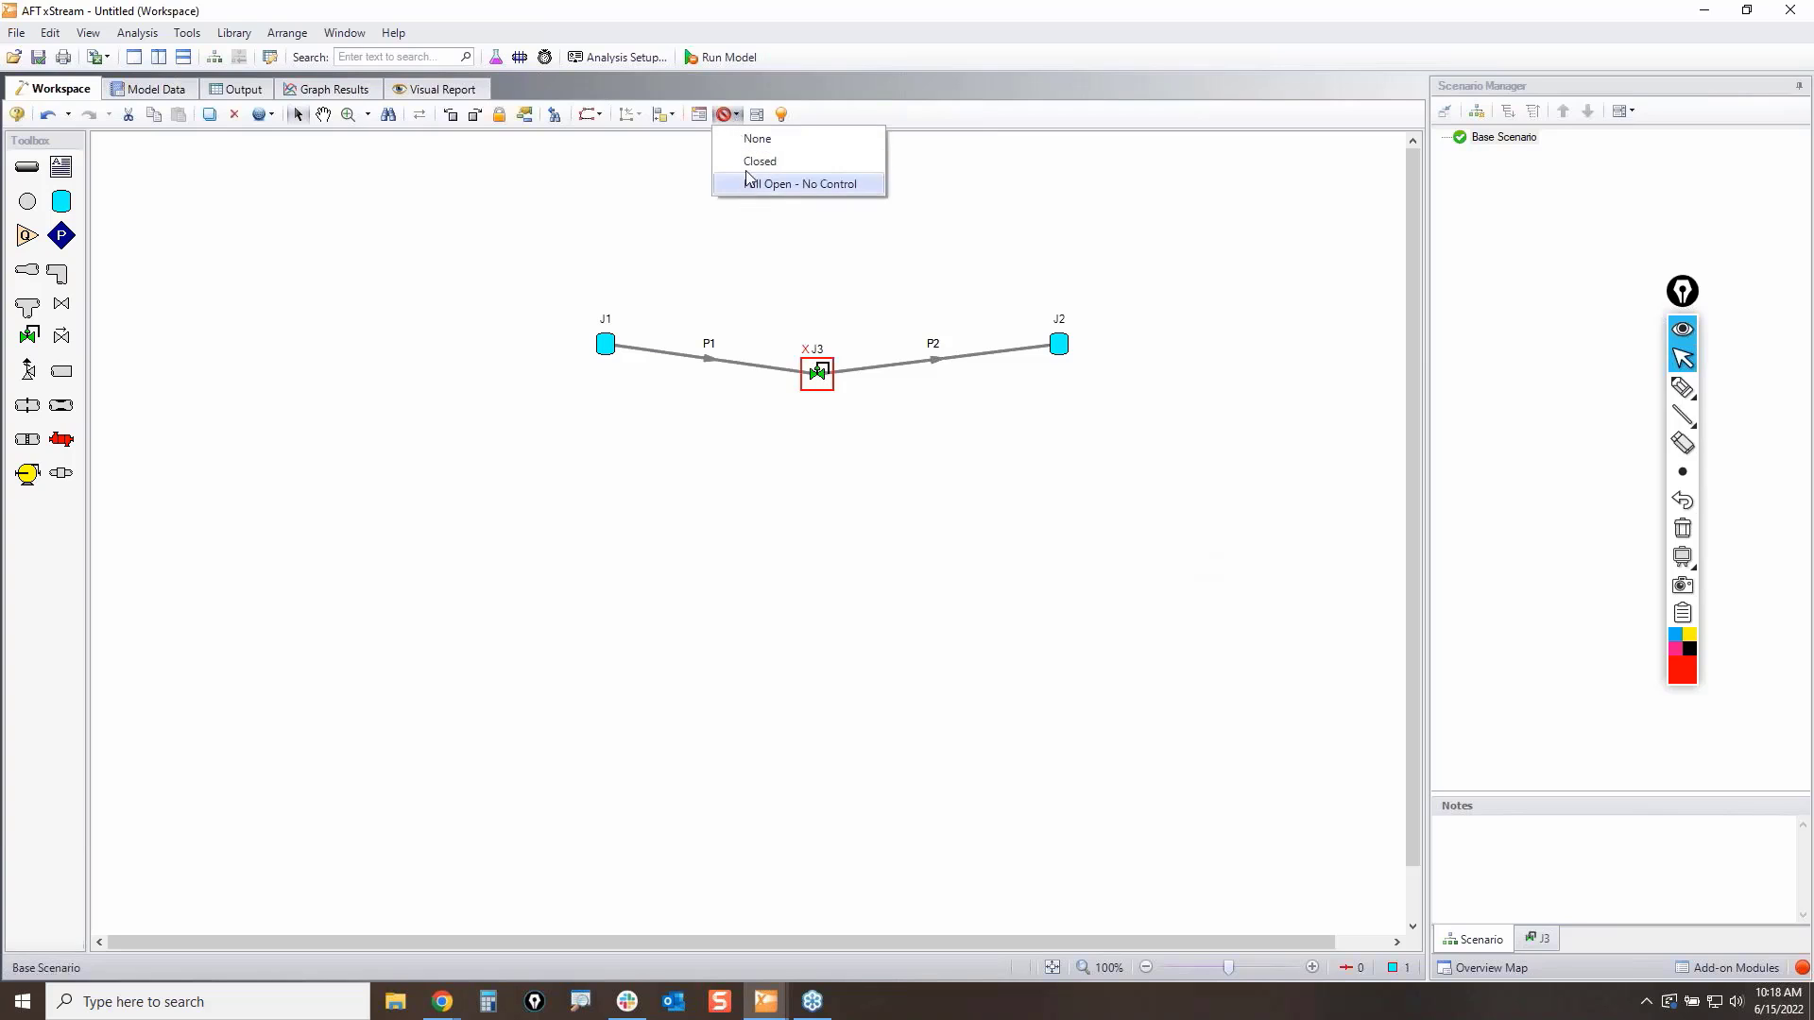
left_click(1263, 498)
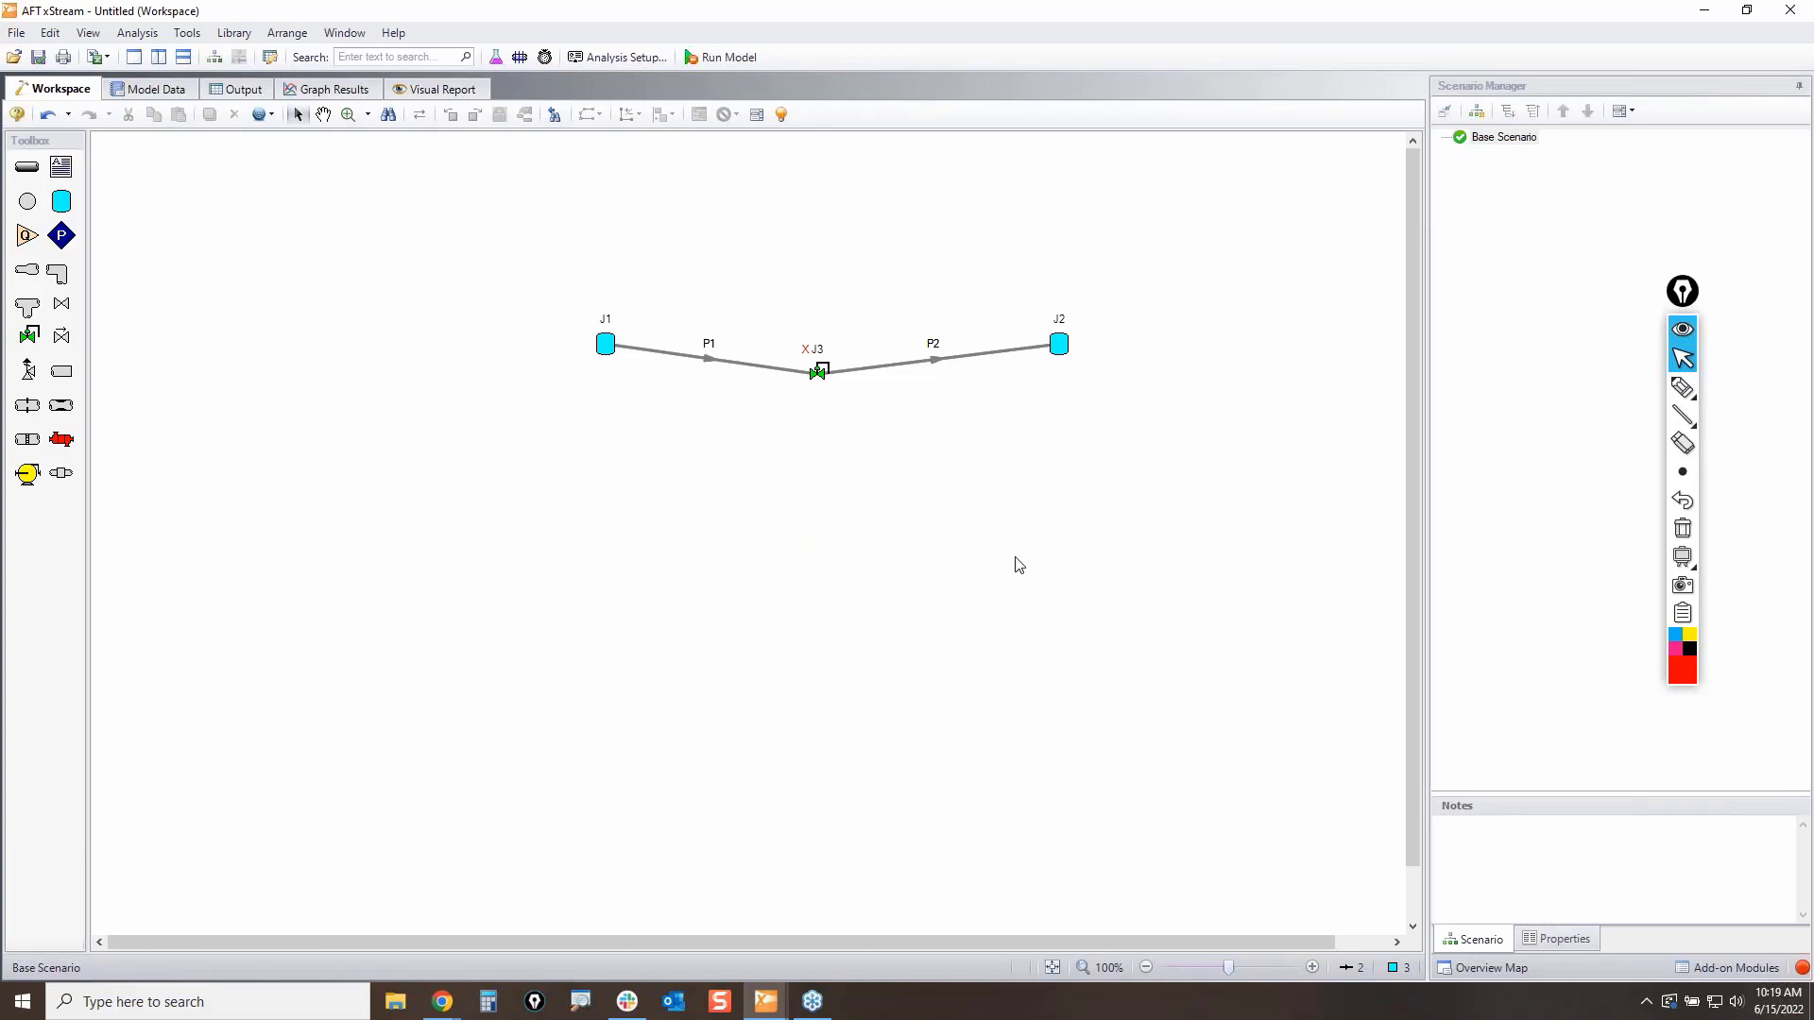
Step: Delete all pipes and junctions of the J1–J3–J2 model from the workspace, and open the Library Manager
left_click_drag(1165, 488, 493, 255)
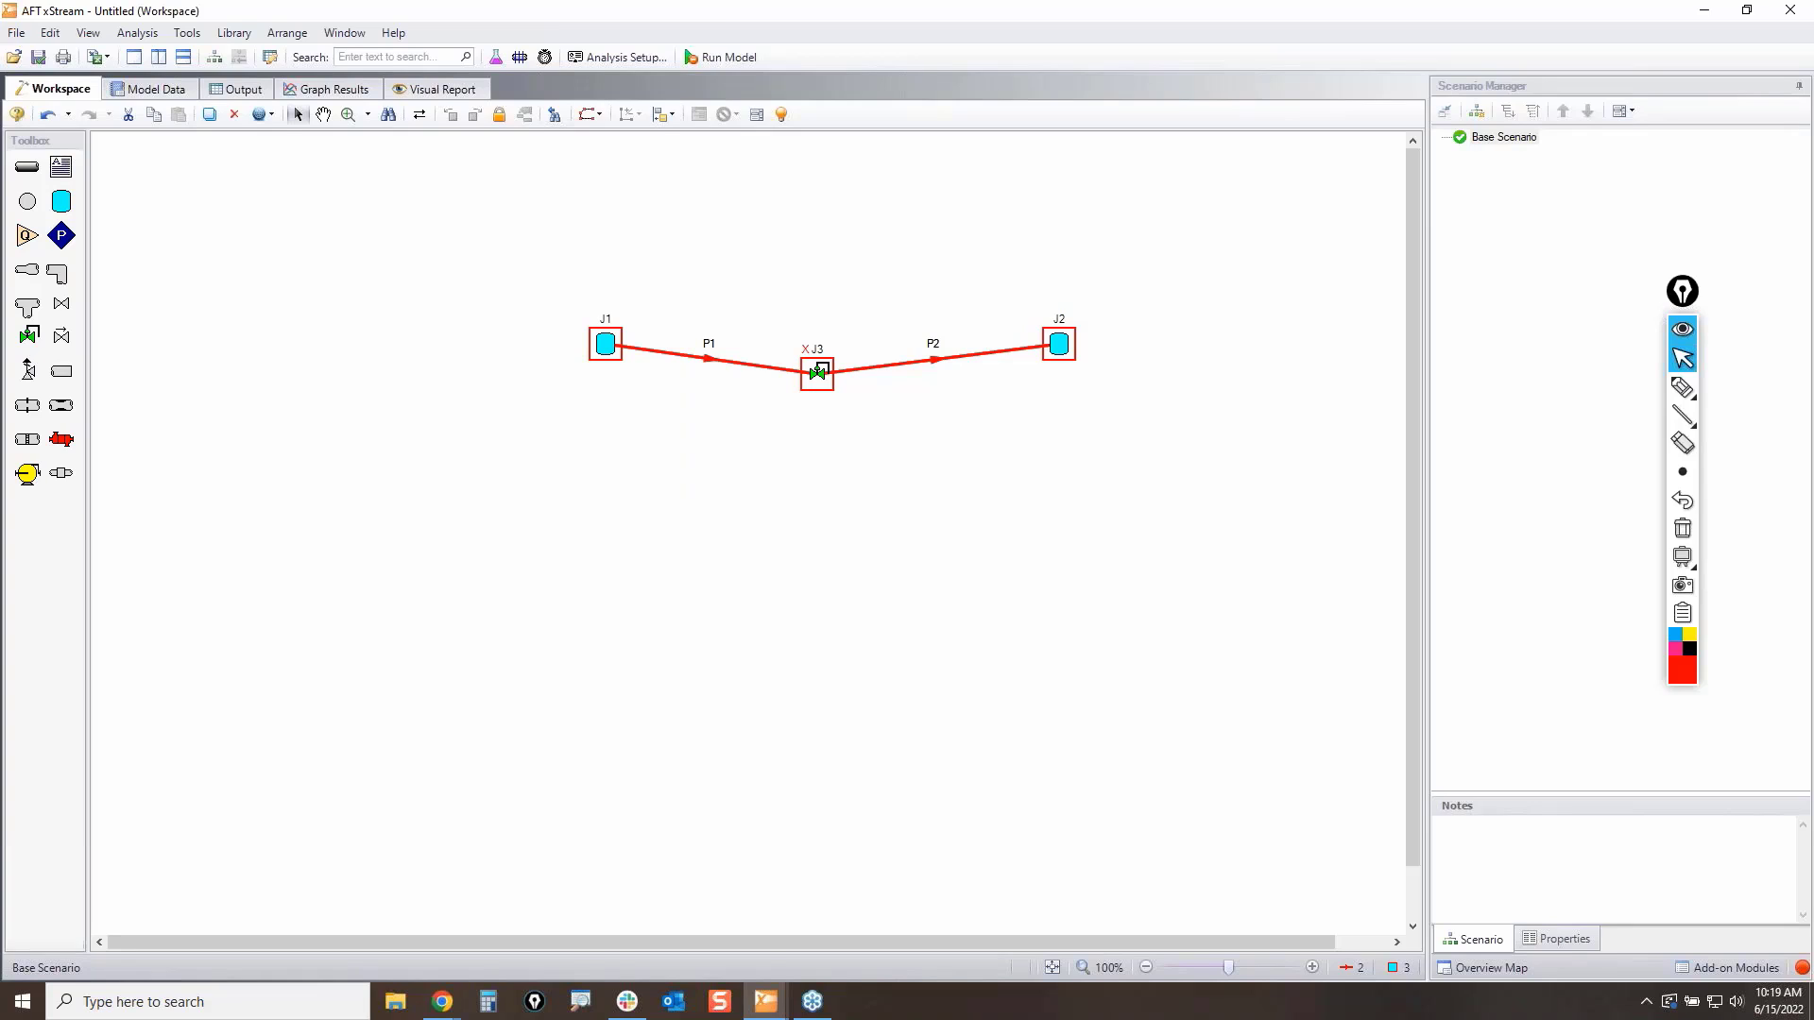
key("Delete")
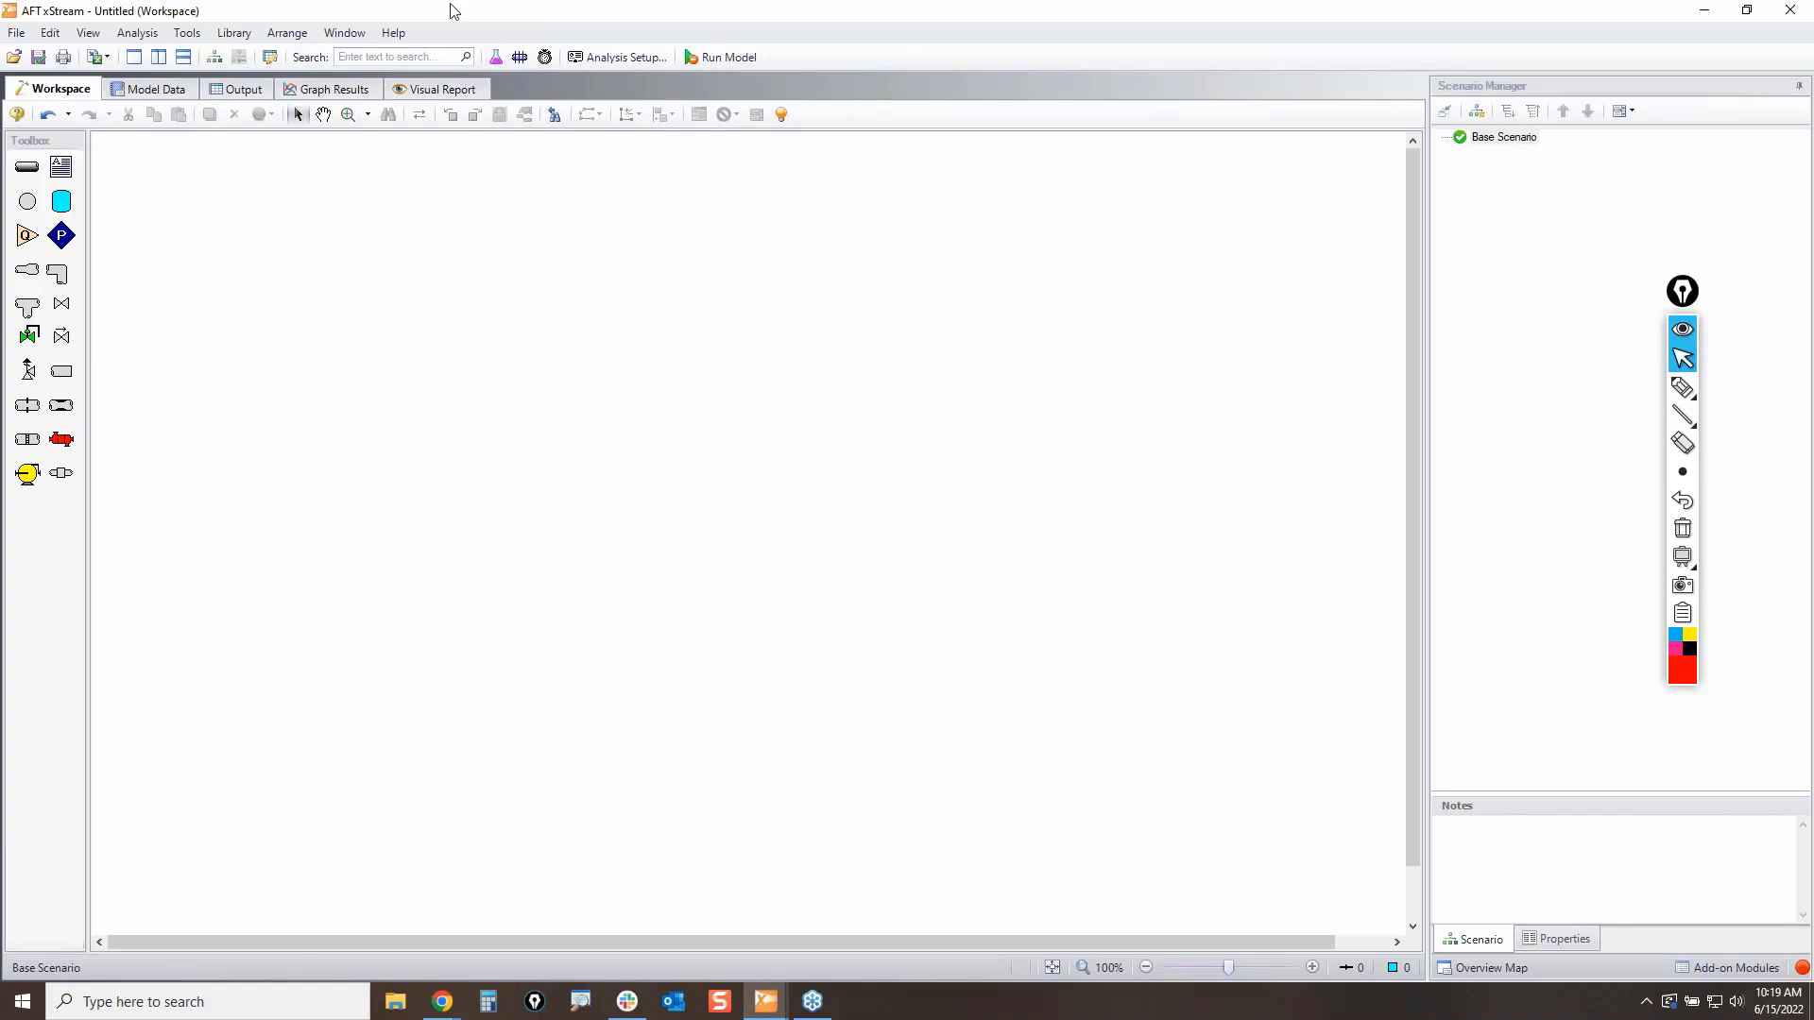
left_click(233, 34)
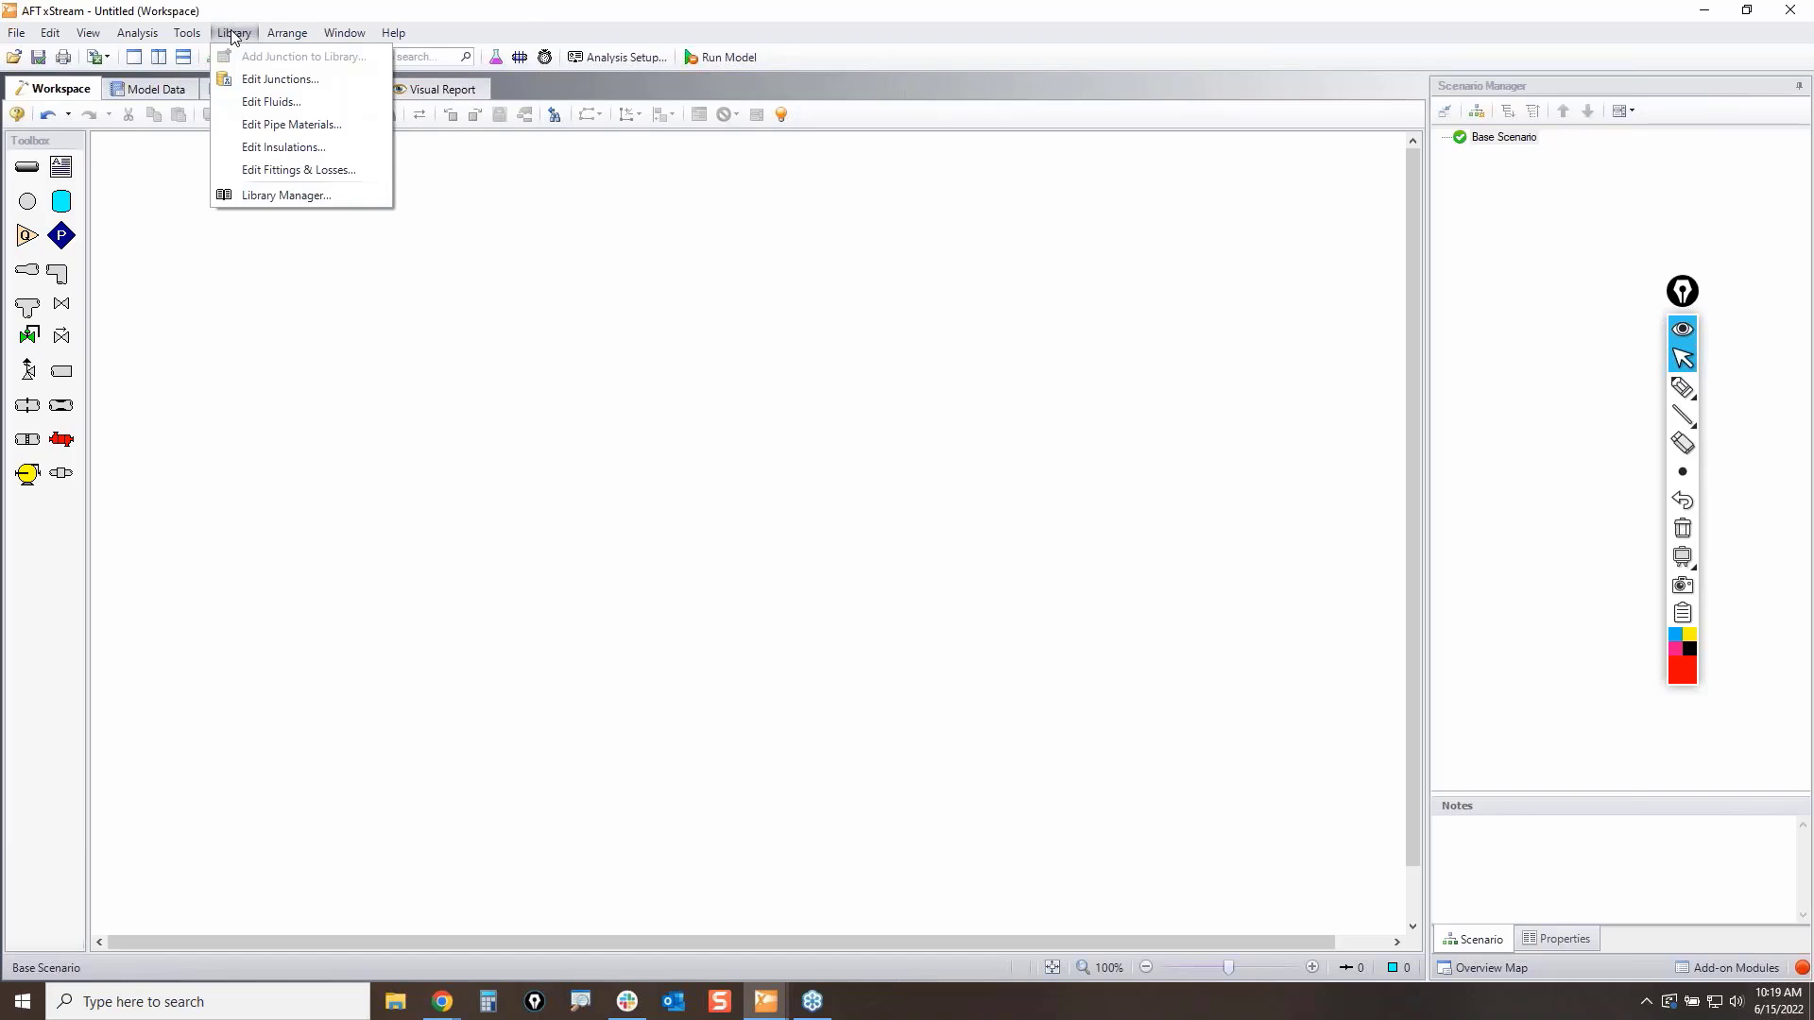
left_click(260, 196)
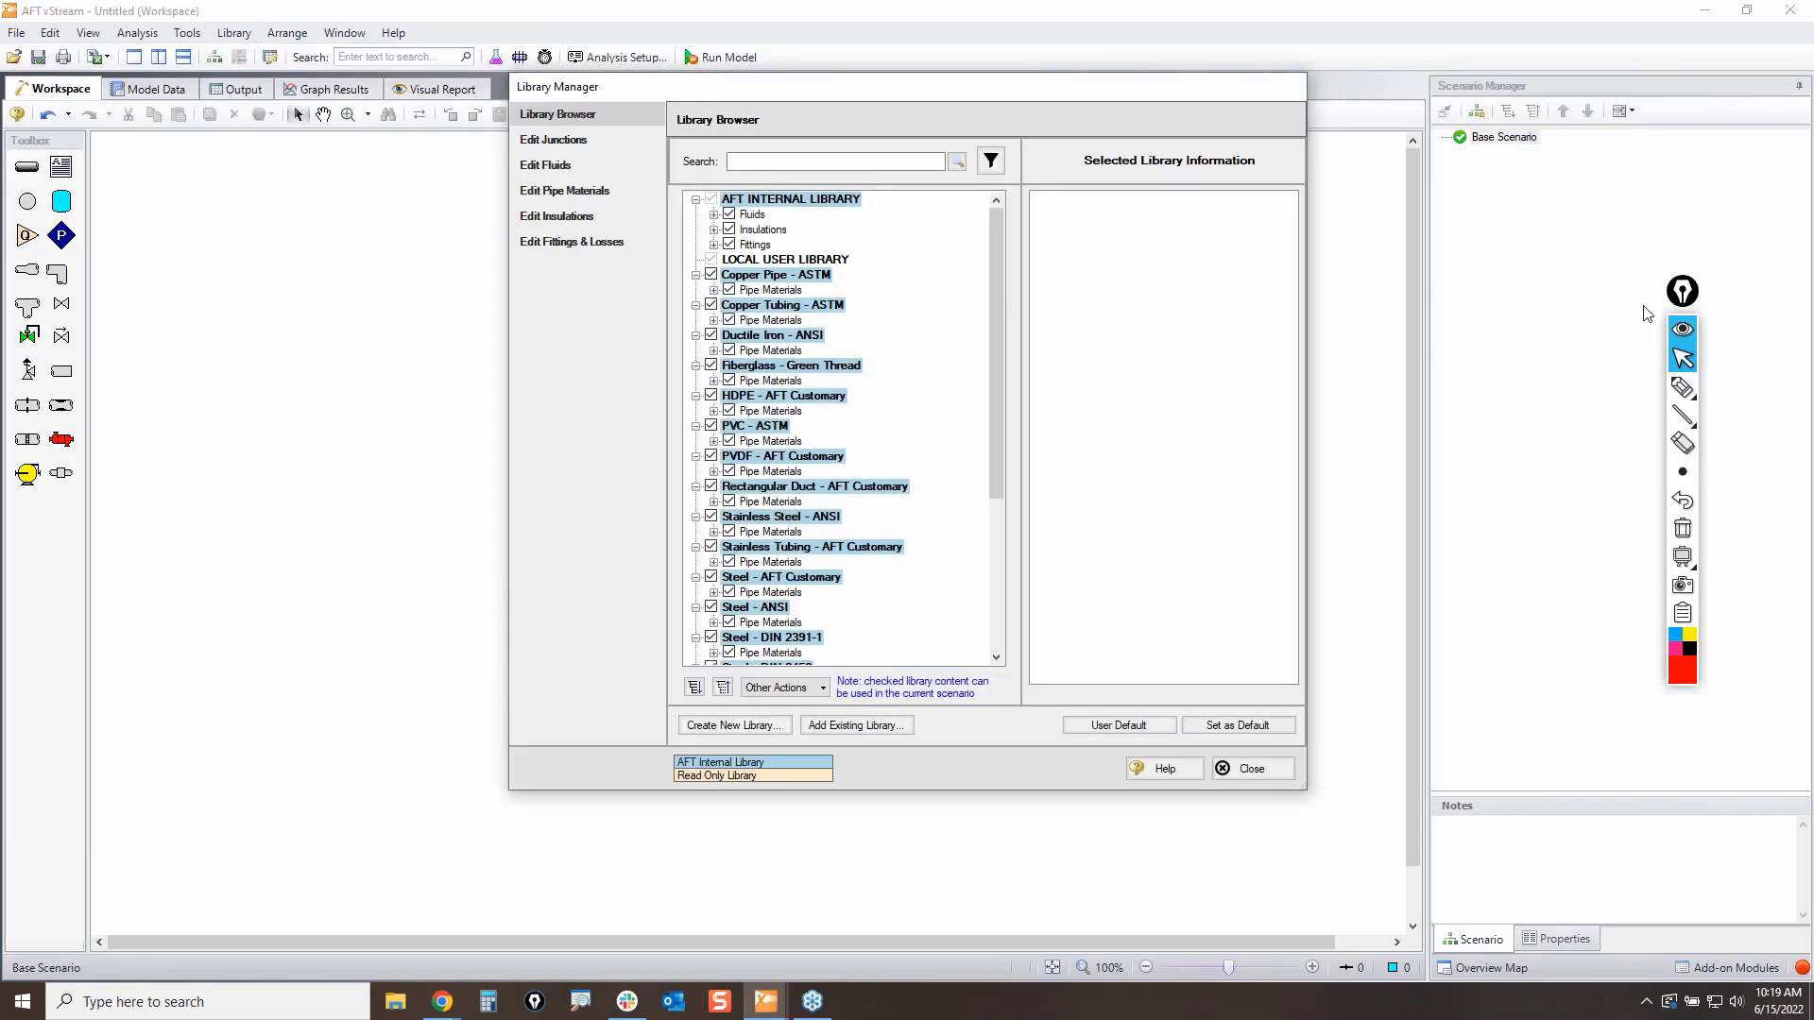
Step: Mark the Edit Junctions, Edit Fluids and Edit Pipe Materials entries and circle the Library Manager title, clearing the marks
left_click(1683, 388)
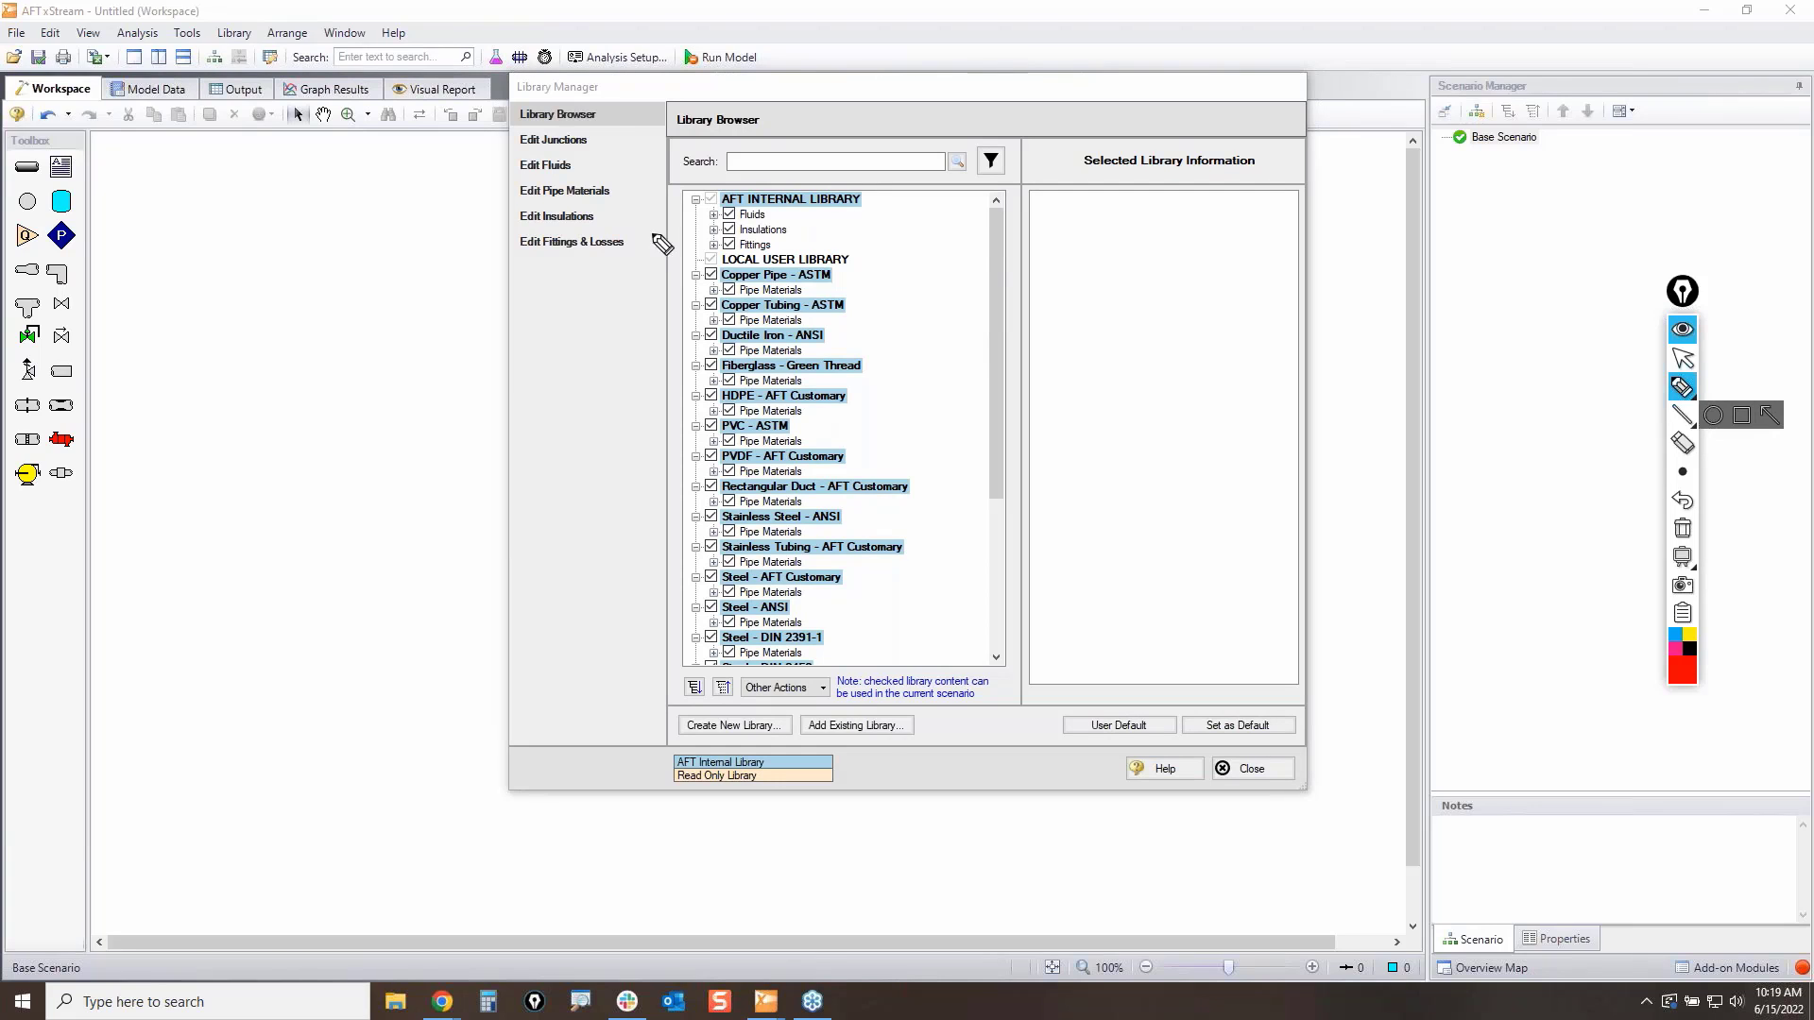
mouse_move(593, 139)
left_mouse_down()
mouse_move(652, 142)
mouse_move(626, 165)
mouse_move(695, 190)
left_mouse_up()
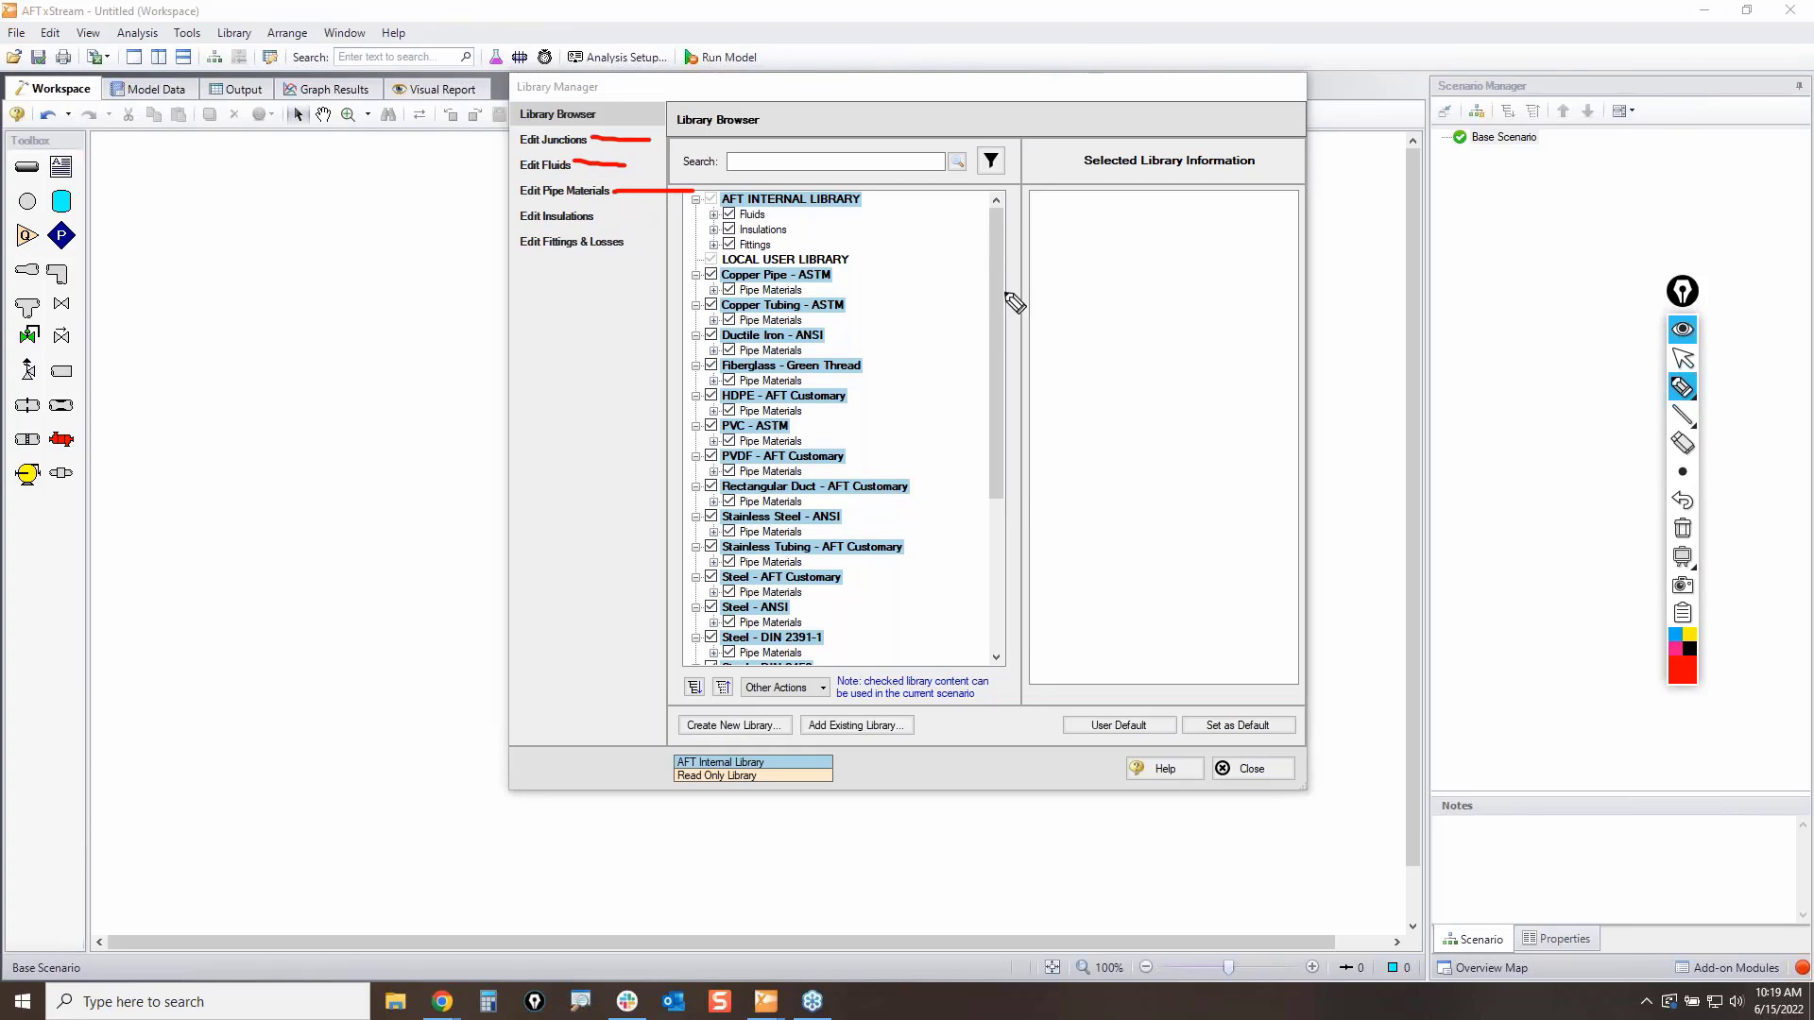
mouse_move(502, 68)
left_mouse_down()
mouse_move(601, 59)
mouse_move(492, 123)
mouse_move(529, 67)
mouse_move(619, 90)
left_mouse_up()
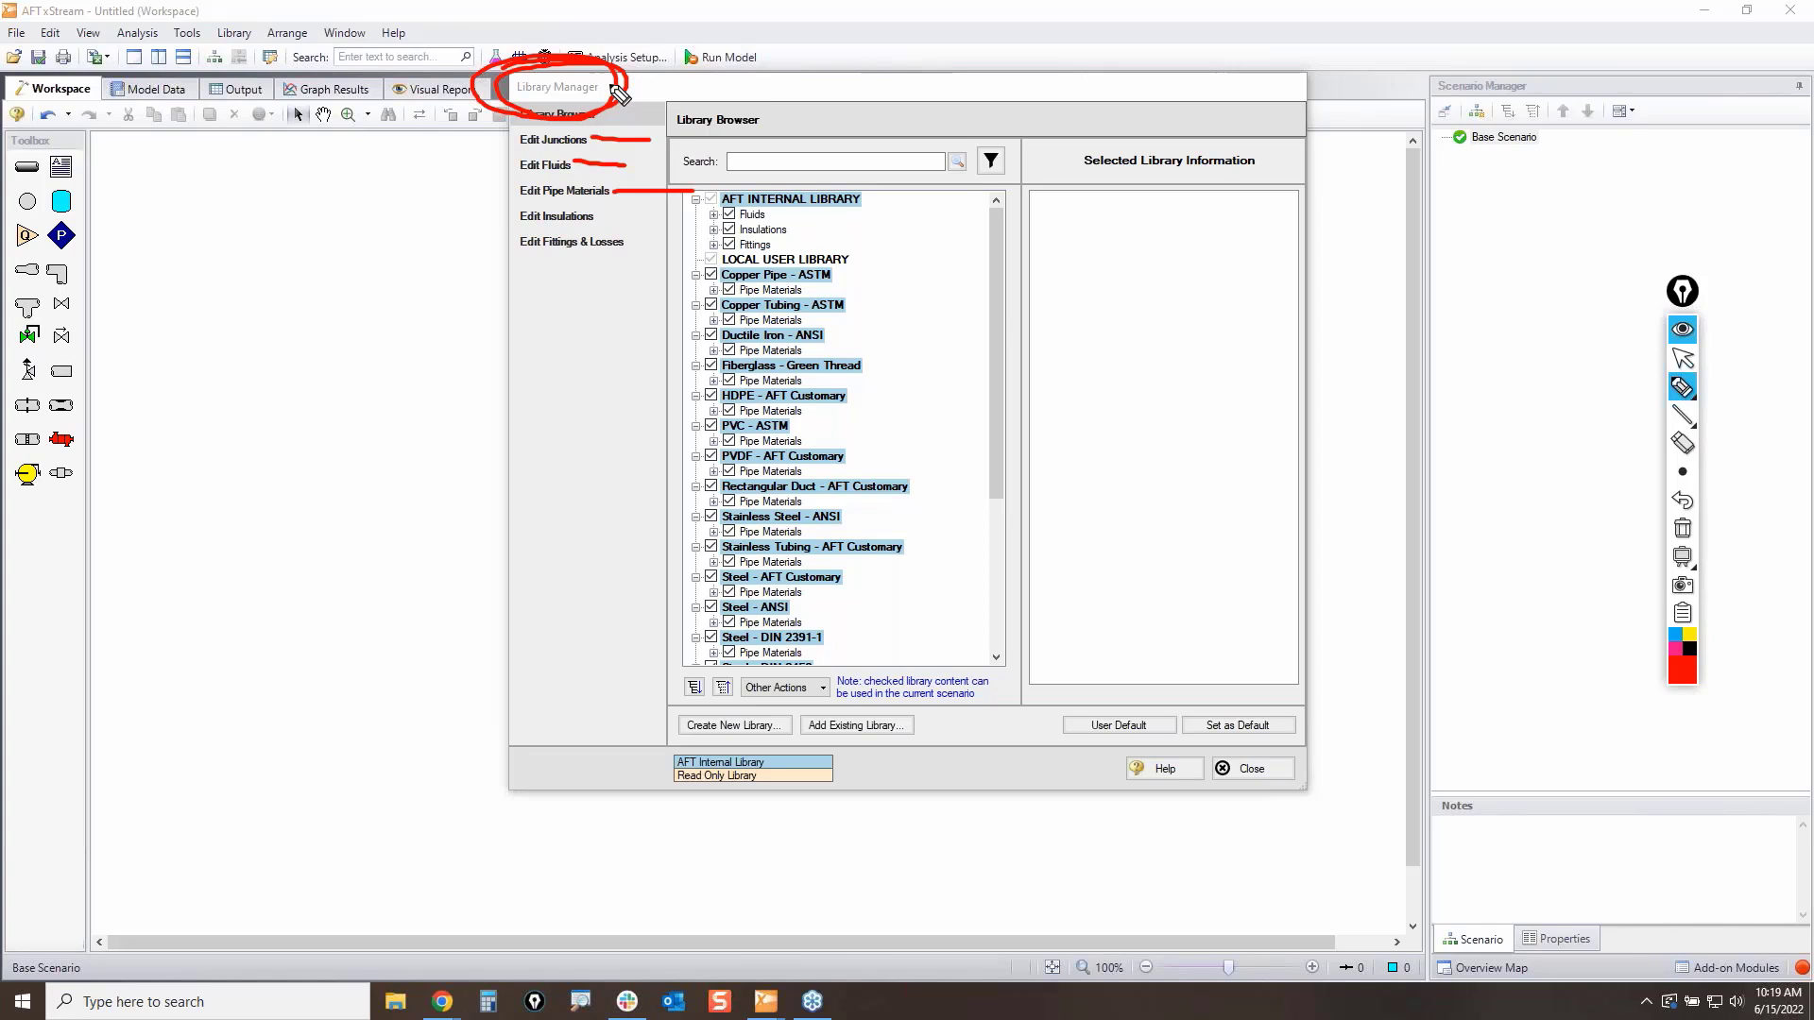
left_click(1683, 530)
left_click(1683, 358)
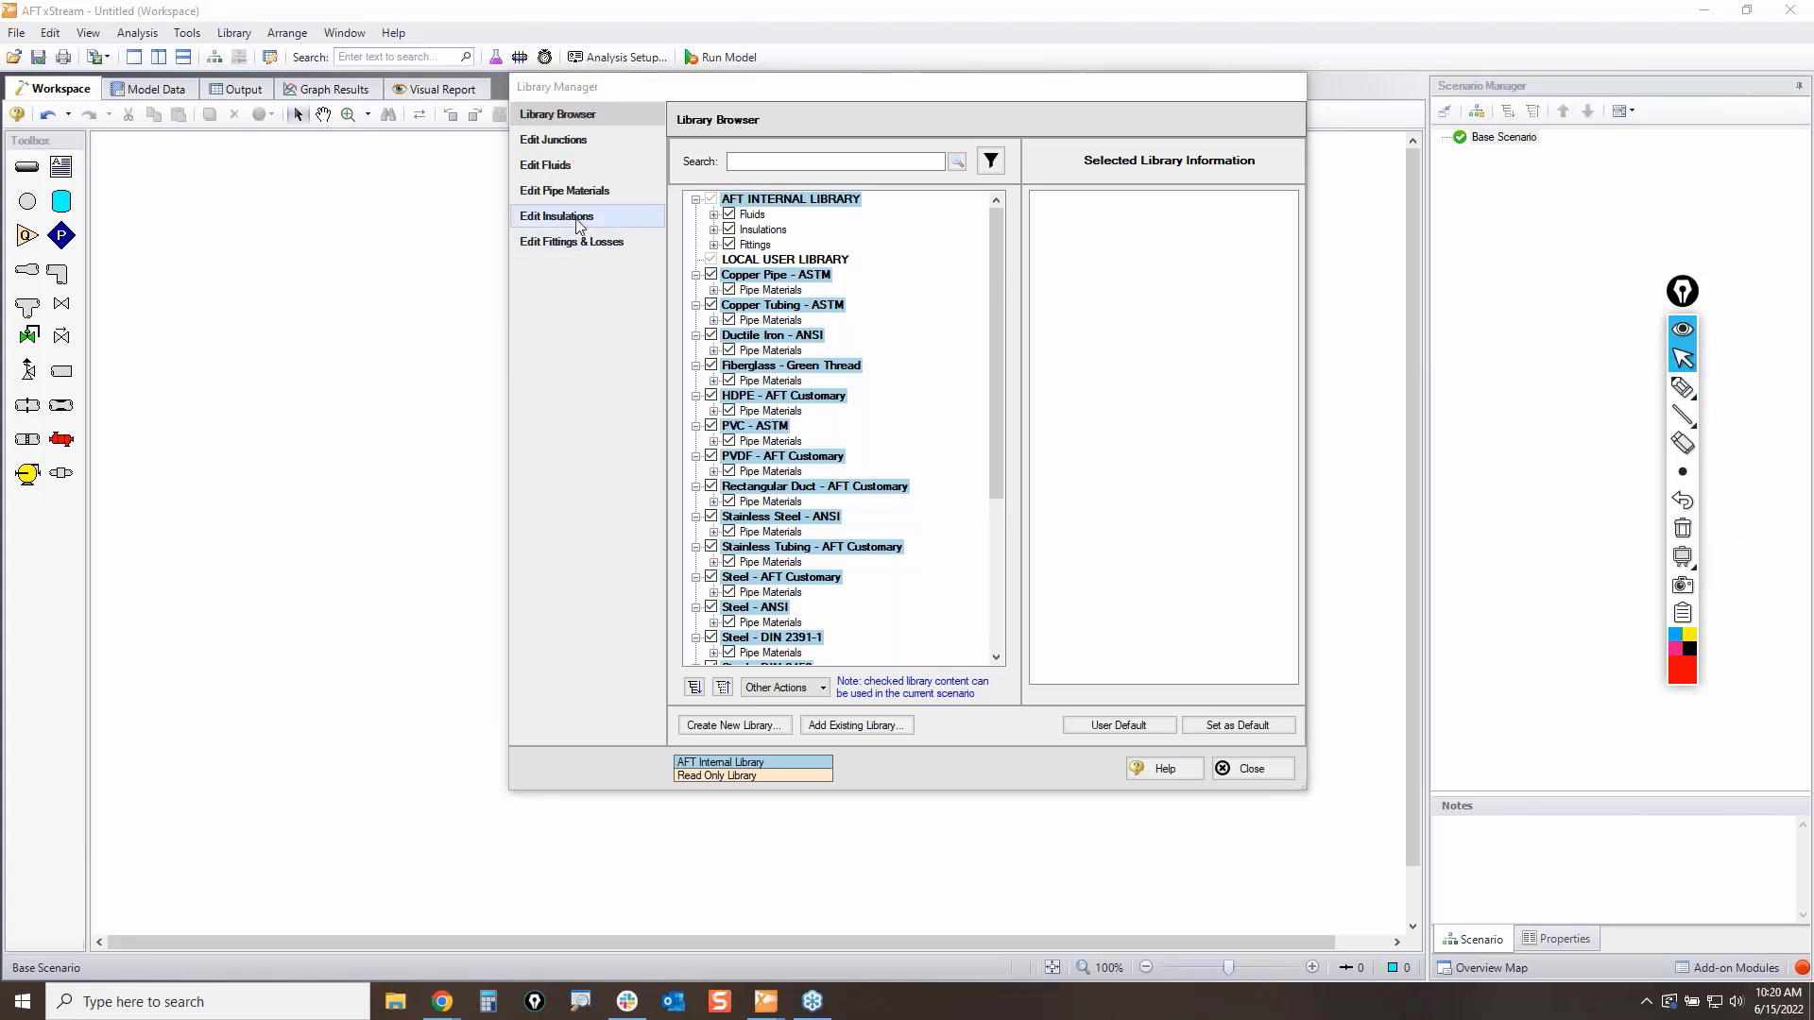
Step: Display the pipe materials editor in the Library Manager, and circle the New Material command
left_click(556, 191)
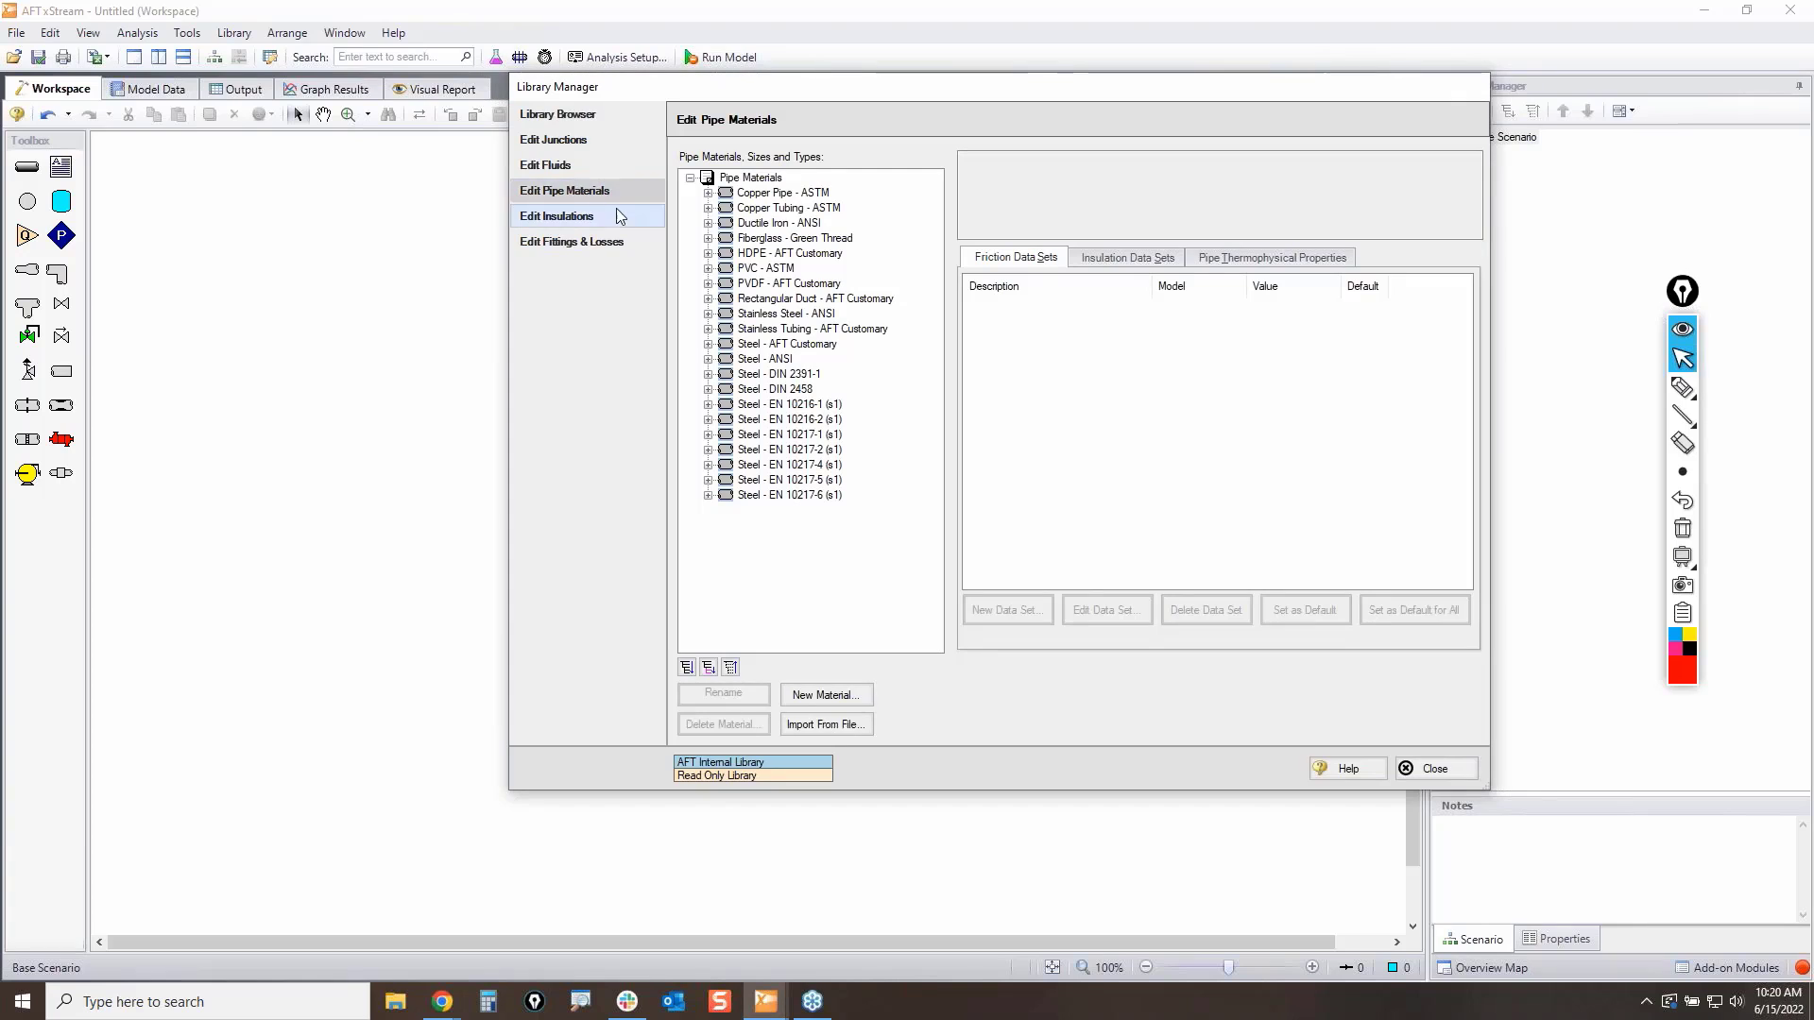
left_click(1683, 387)
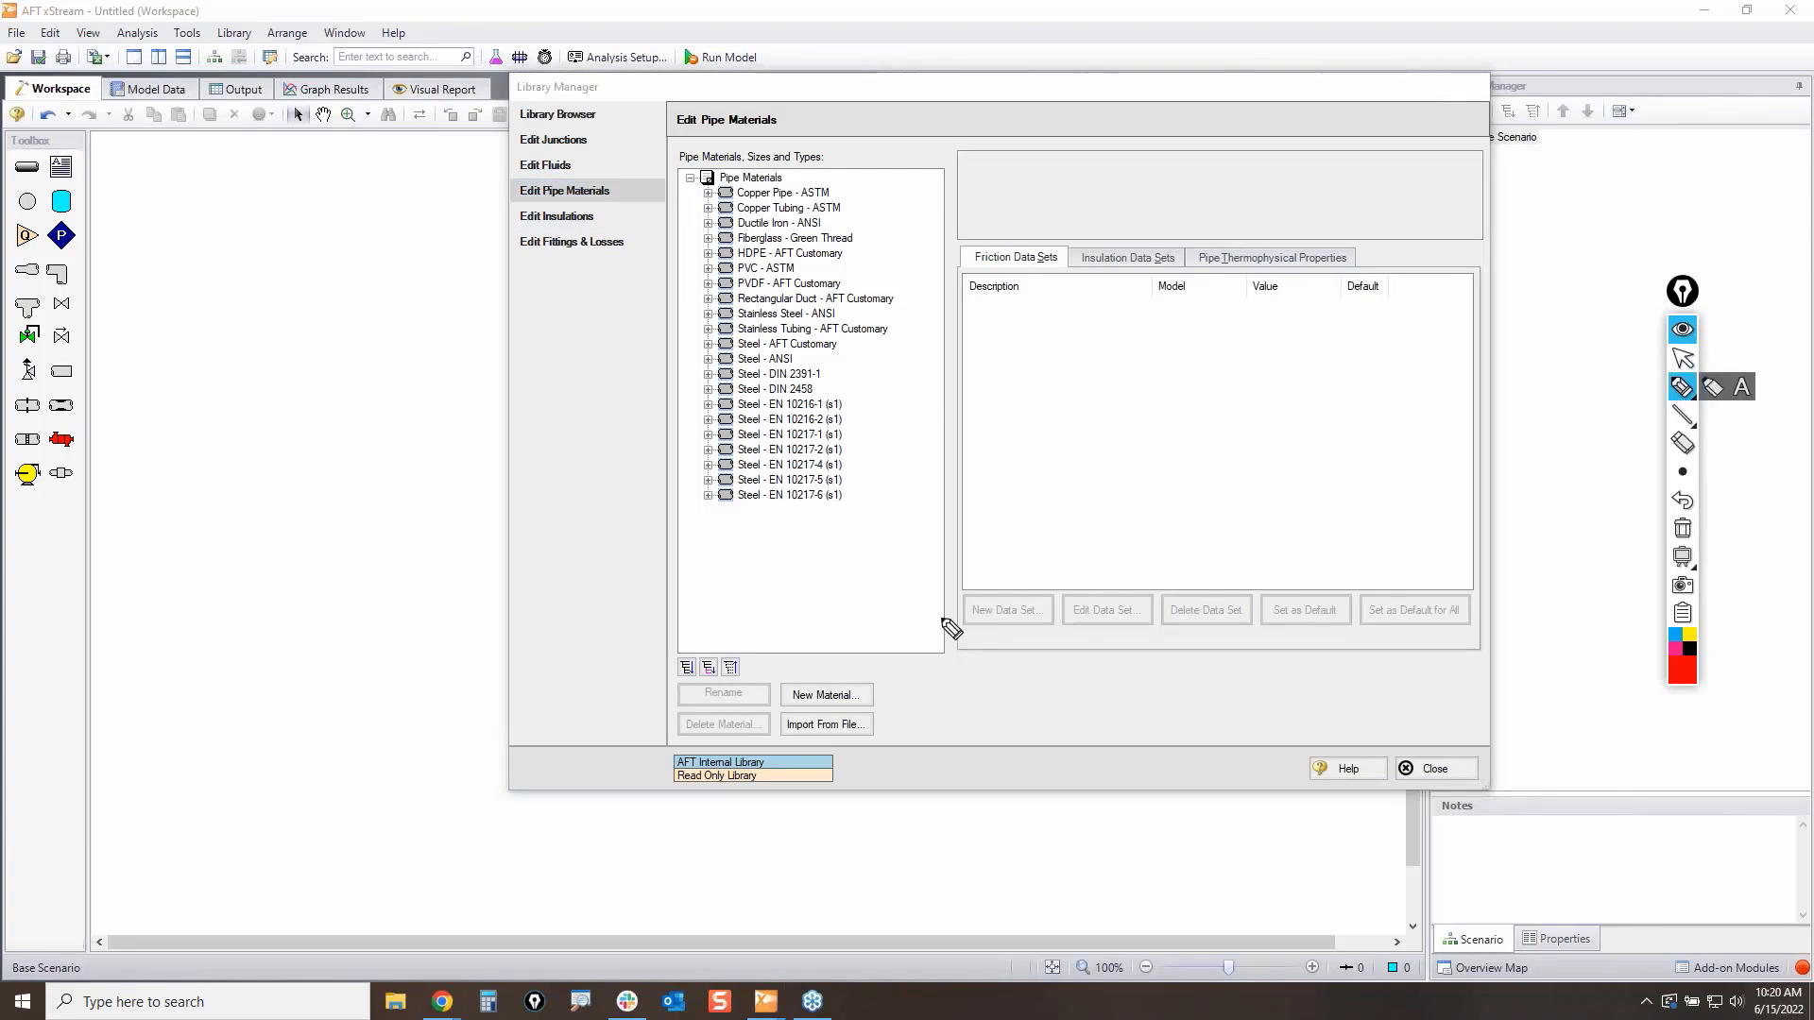
mouse_move(781, 677)
left_mouse_down()
mouse_move(849, 676)
mouse_move(856, 710)
mouse_move(801, 685)
left_mouse_up()
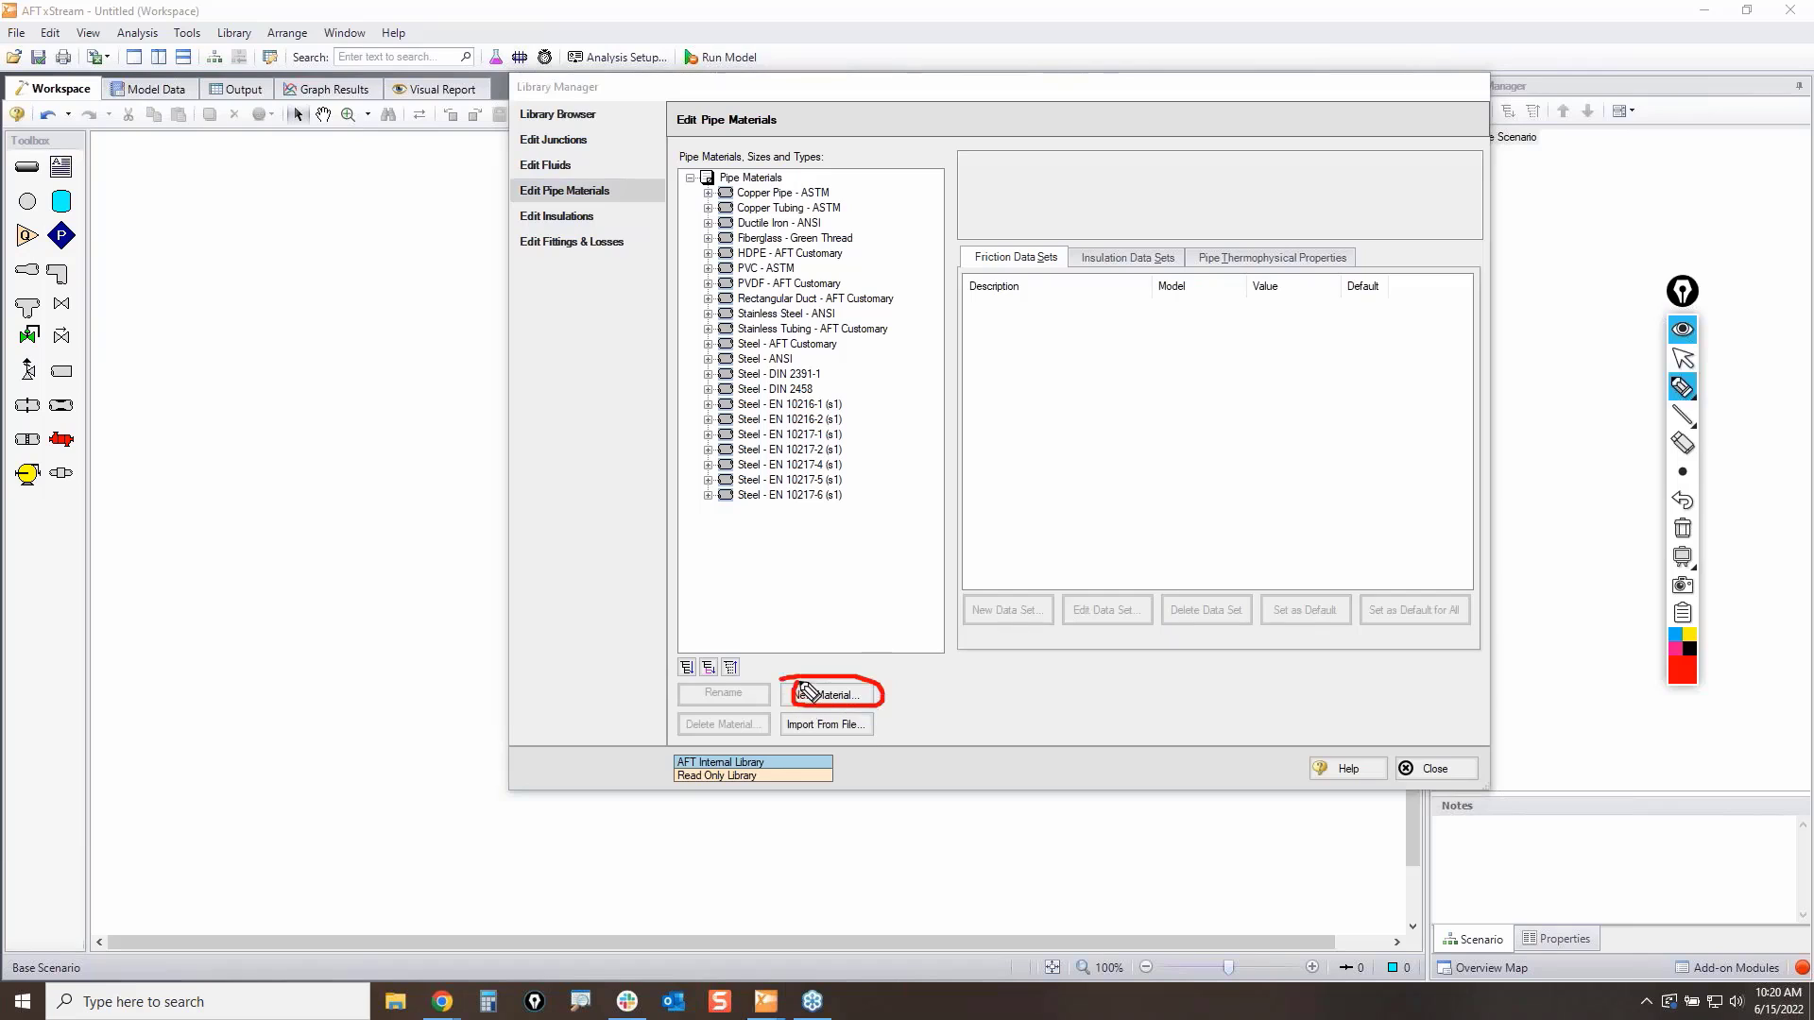
left_click(1682, 360)
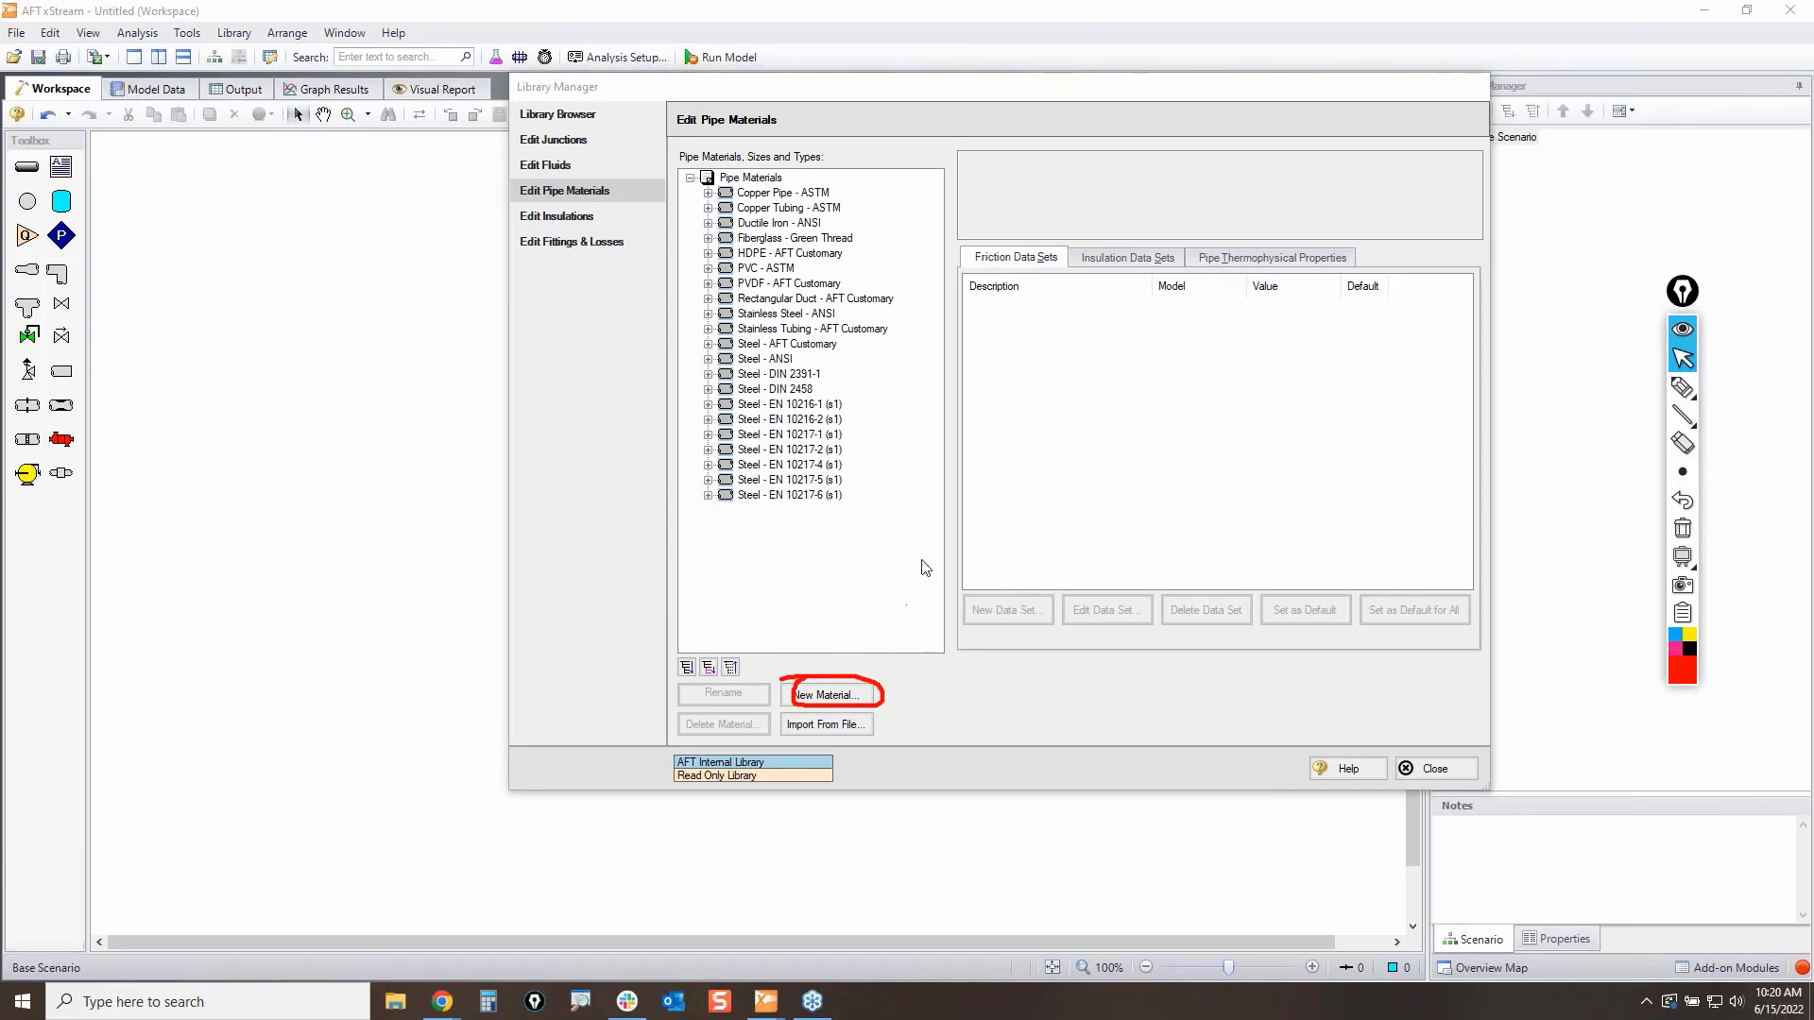
Step: Open the form for adding a pipe material, circle it, clear all annotations, and cancel without adding a material
left_click(832, 696)
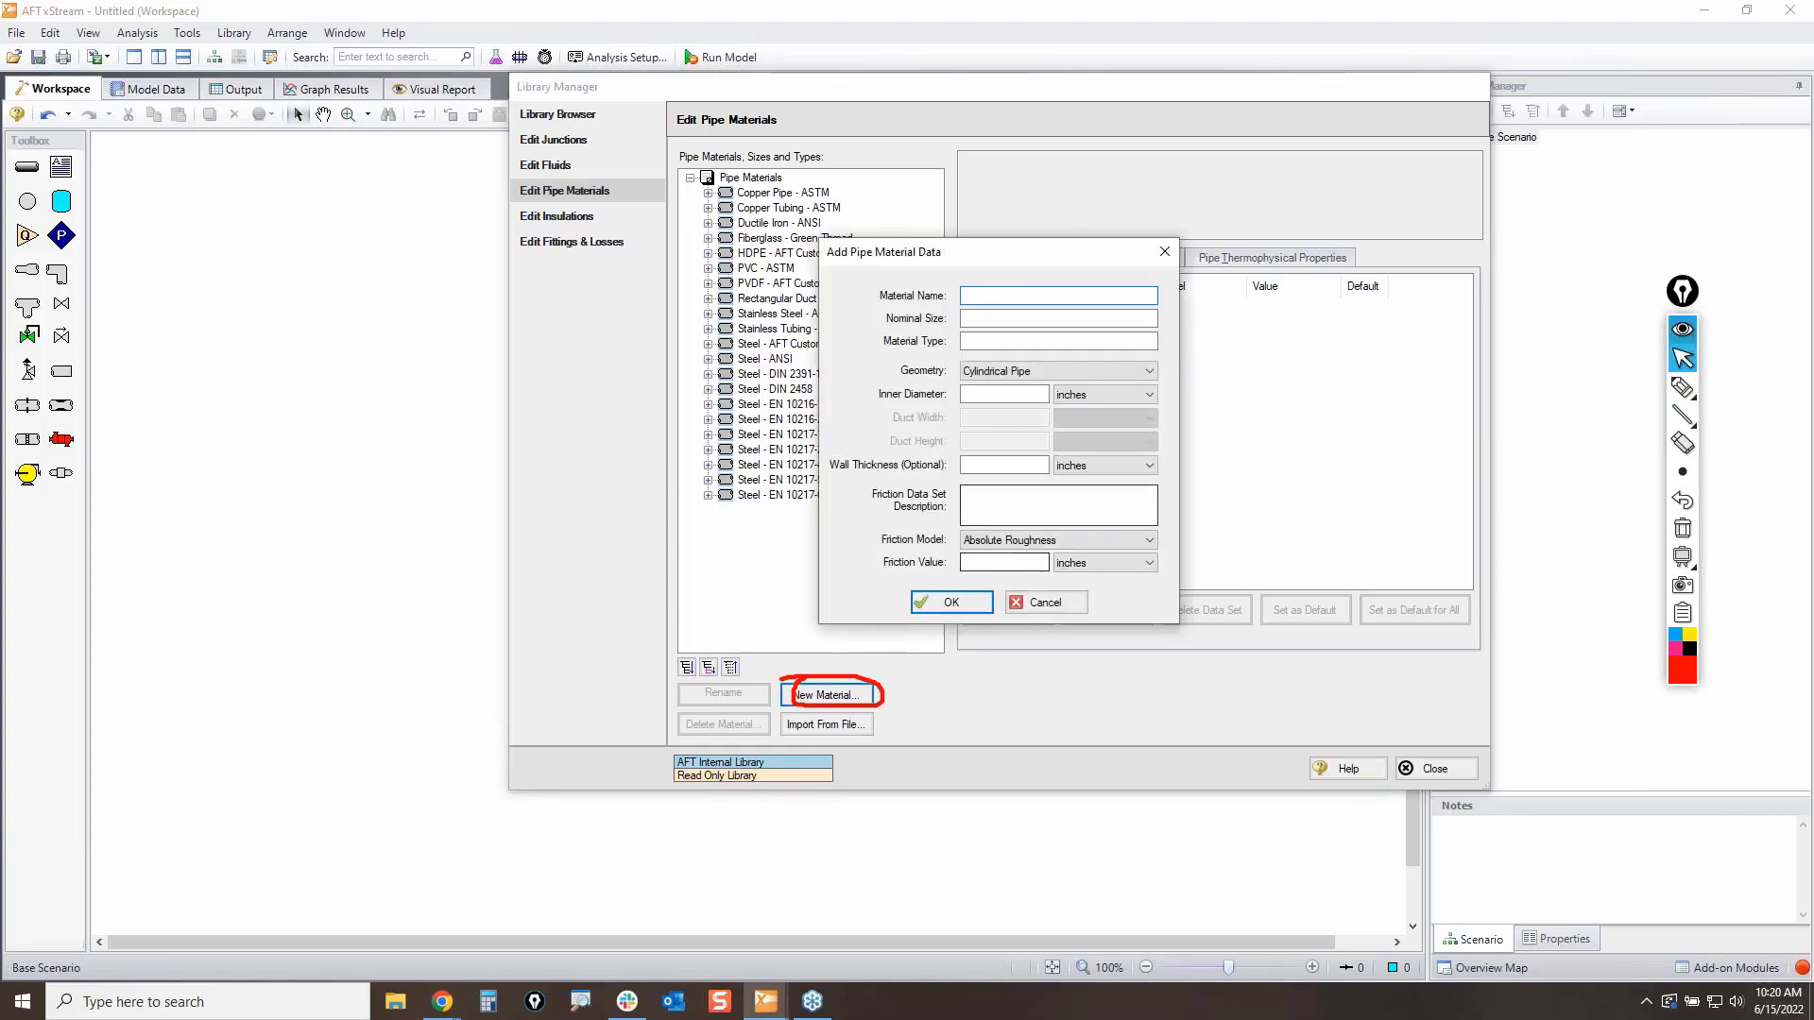
left_click(1683, 387)
mouse_move(818, 280)
left_mouse_down()
mouse_move(1040, 249)
mouse_move(1143, 640)
mouse_move(749, 257)
mouse_move(905, 272)
left_mouse_up()
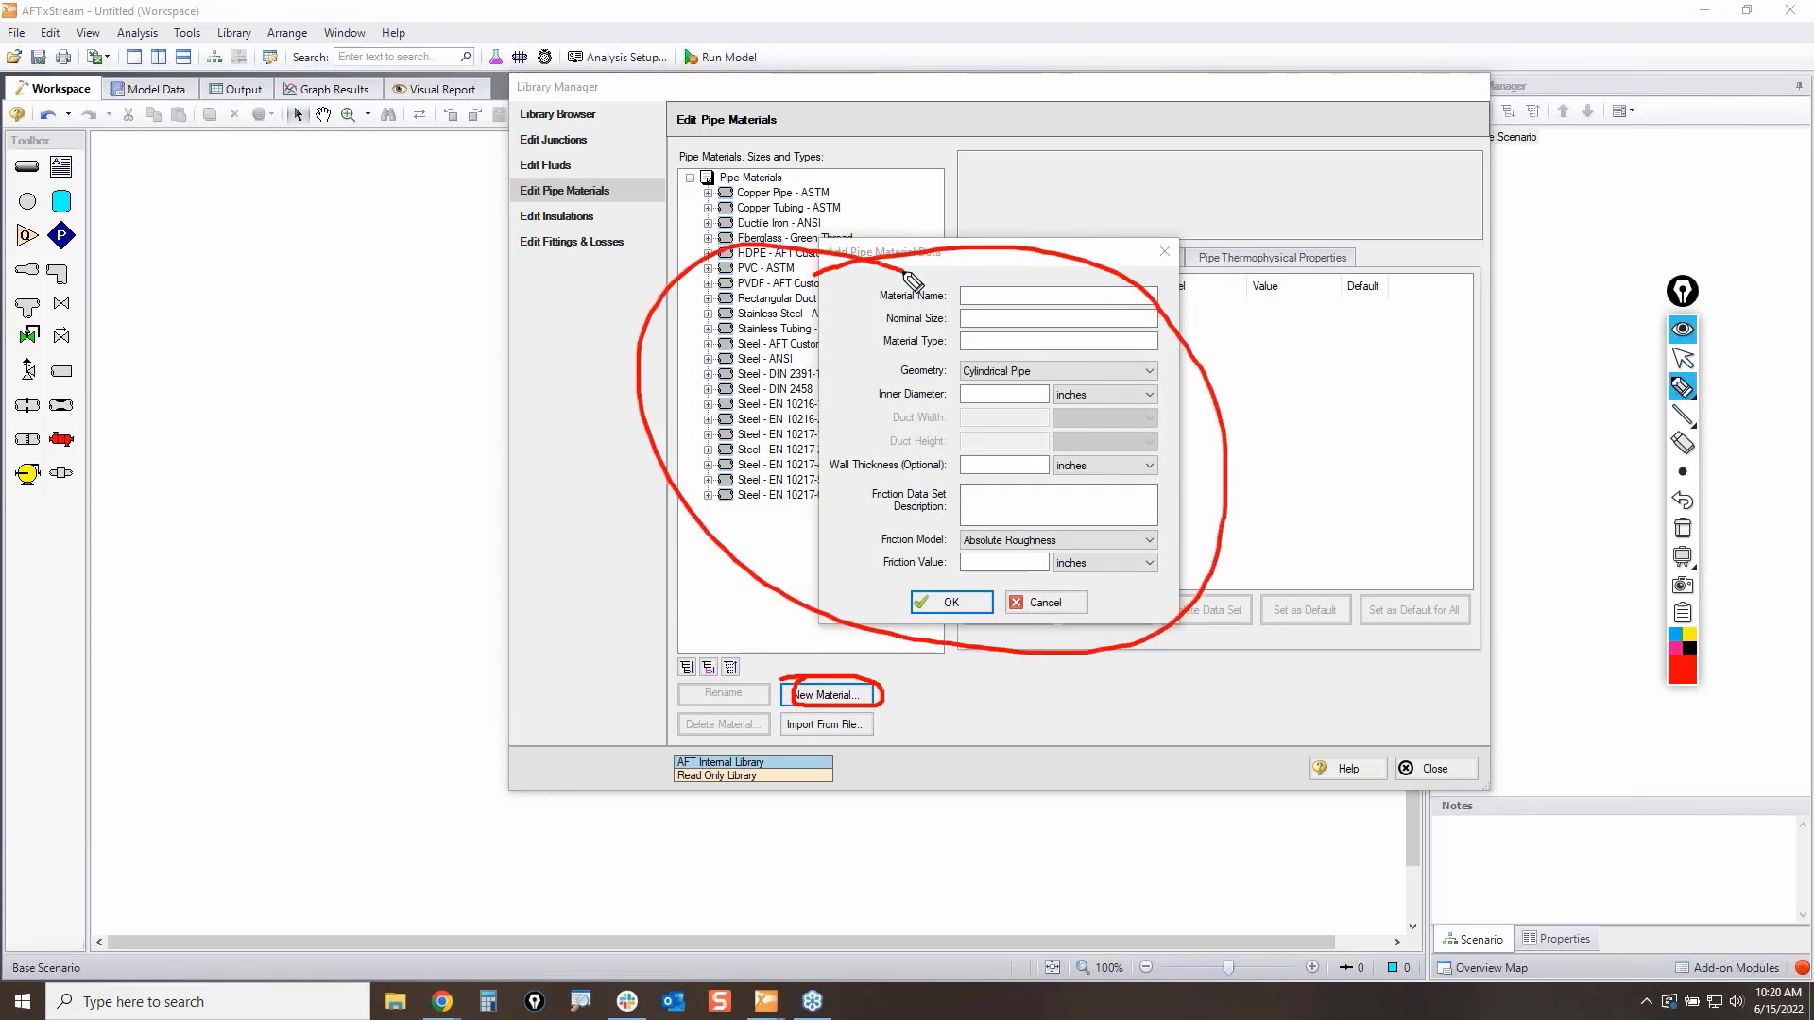
left_click(1683, 528)
left_click(1683, 357)
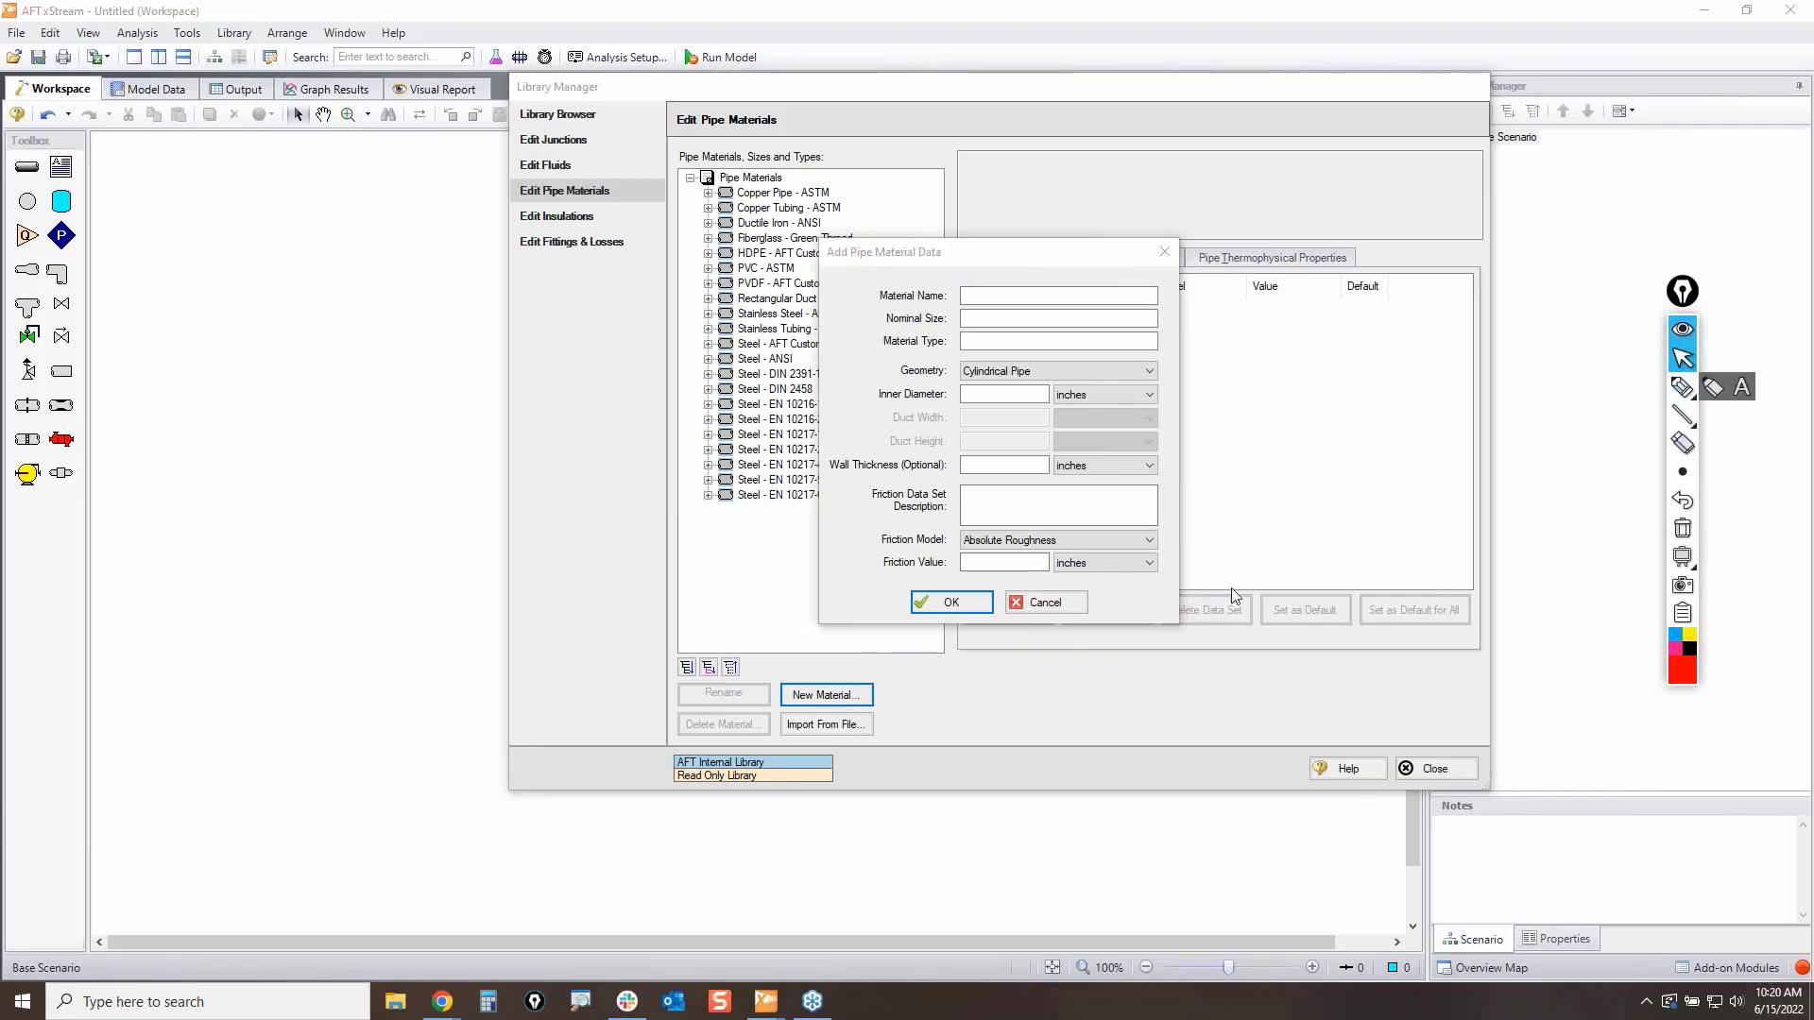
left_click(1046, 603)
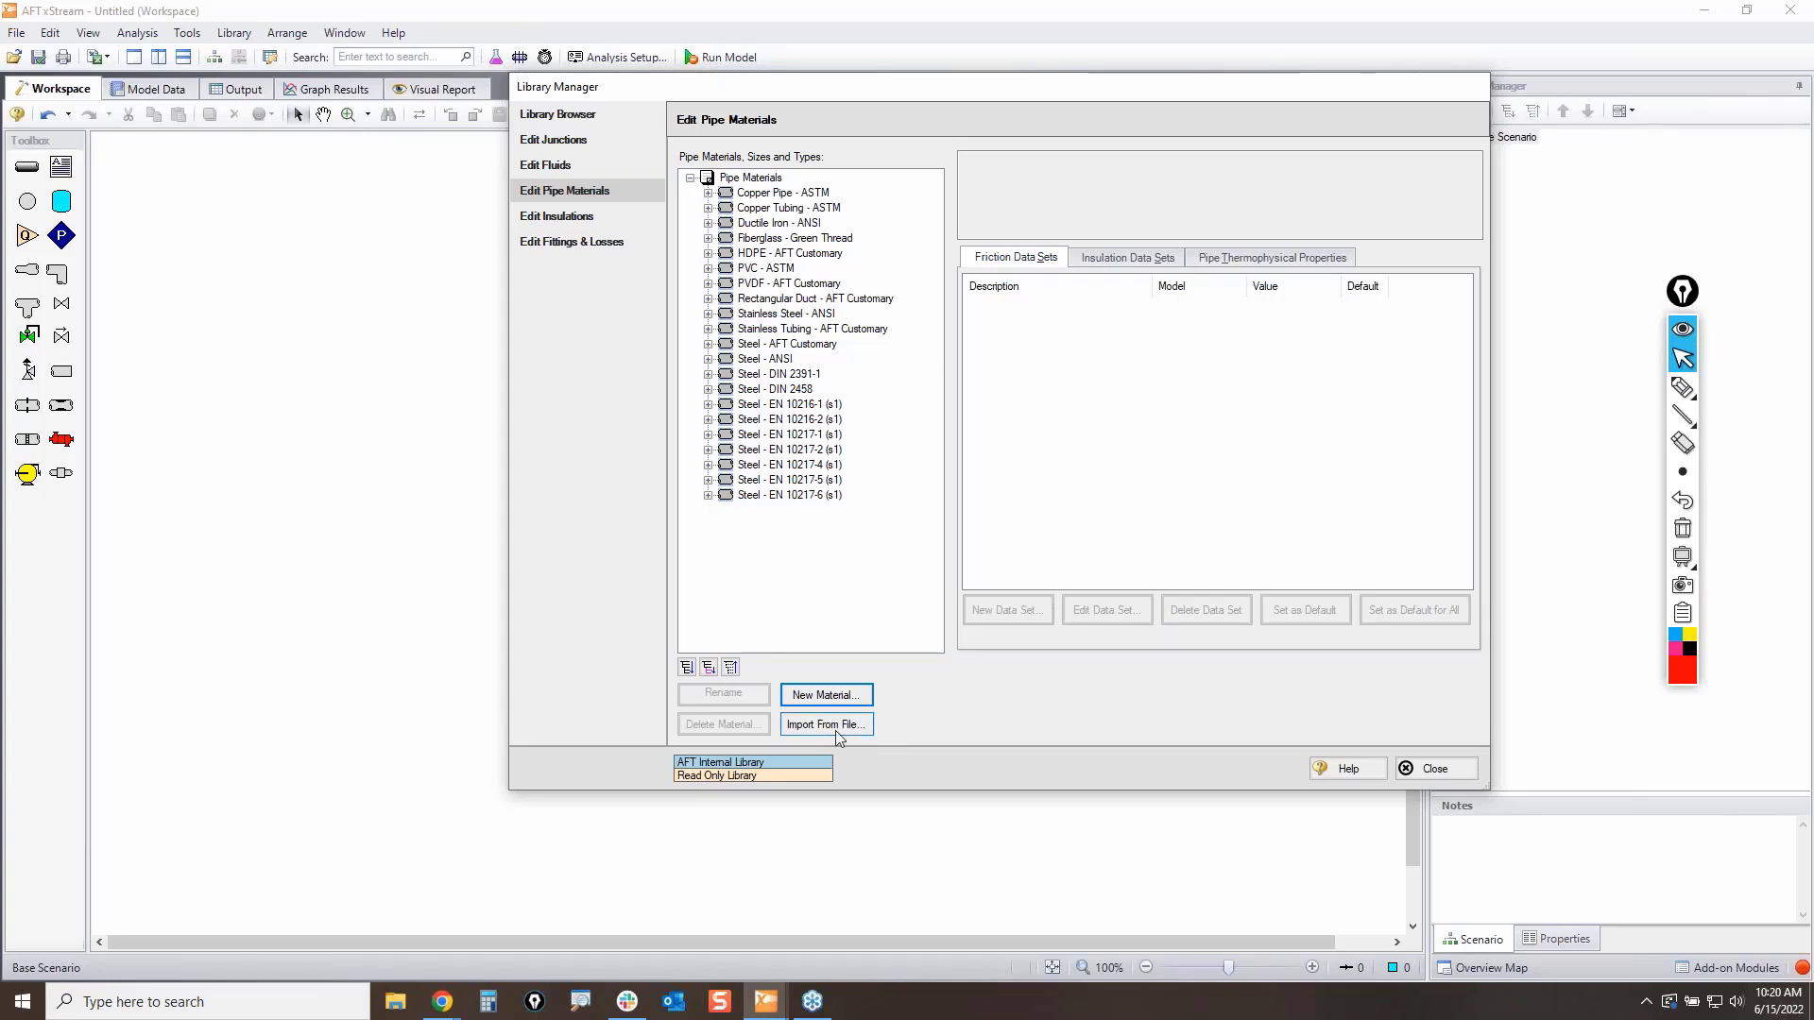
Step: Circle the Import From File command for pipe materials, and open the material data import form
left_click(1682, 387)
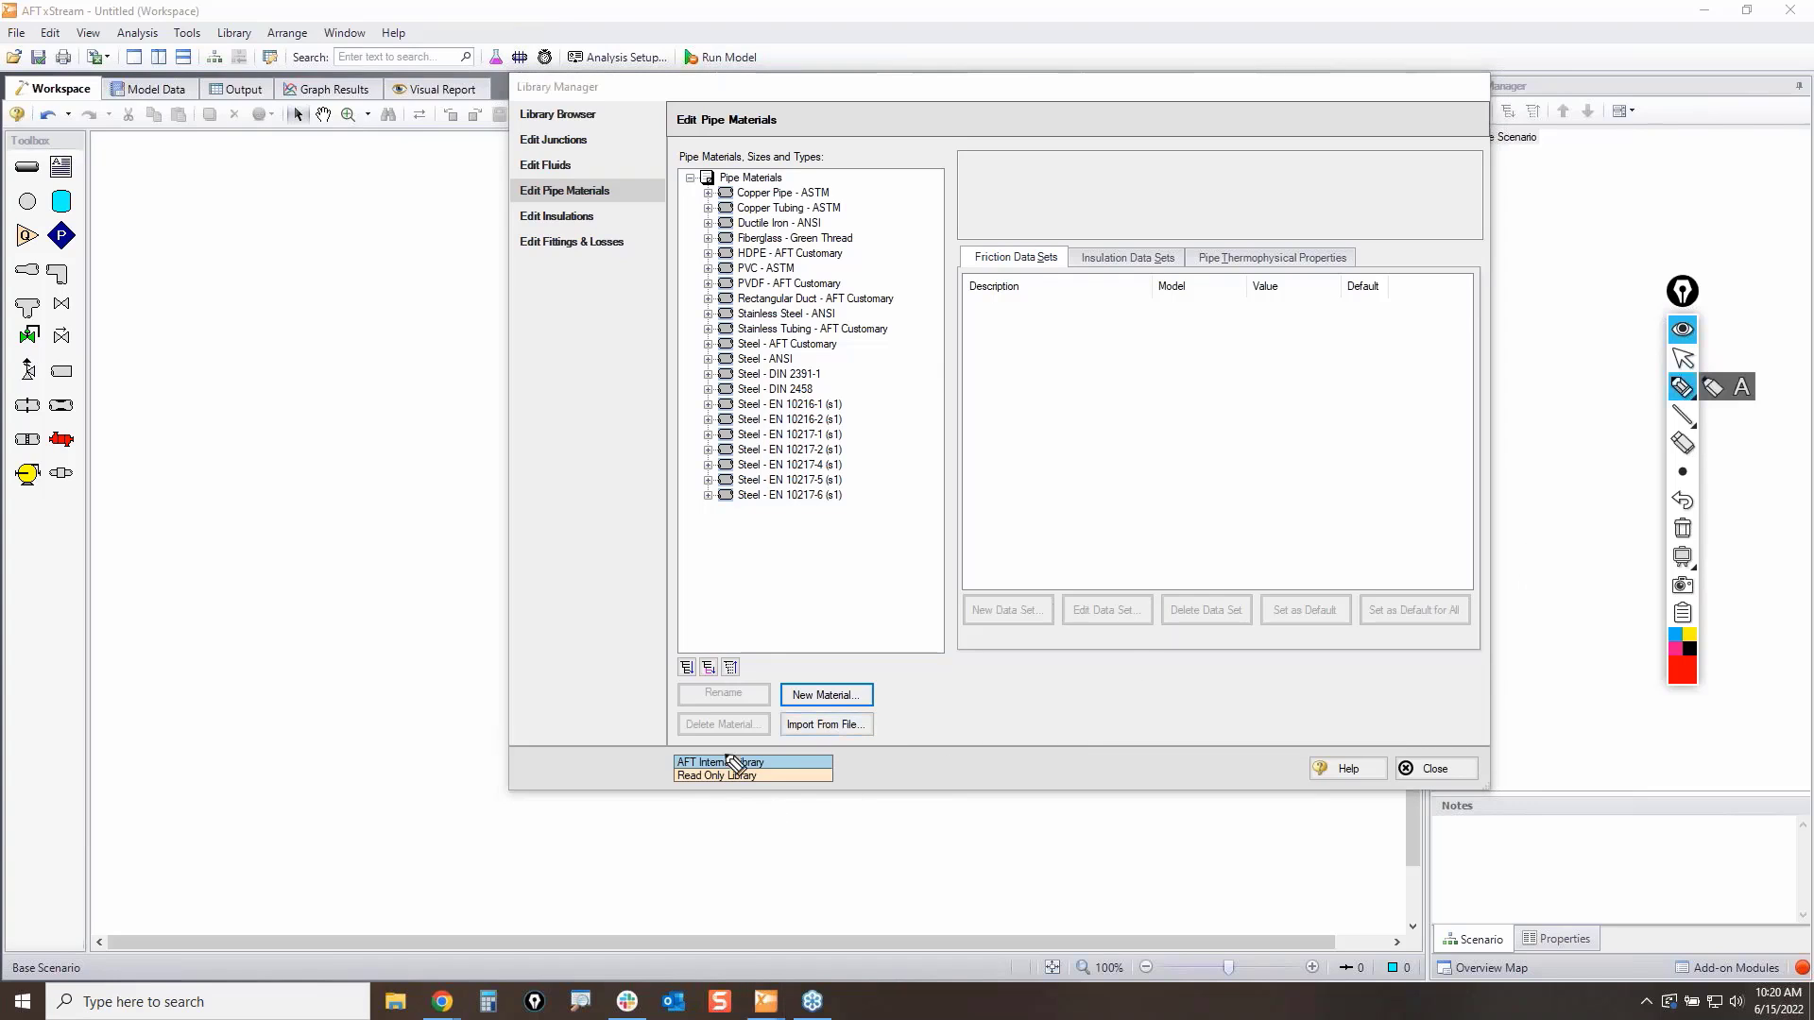
mouse_move(794, 708)
left_mouse_down()
mouse_move(845, 777)
mouse_move(798, 698)
left_mouse_up()
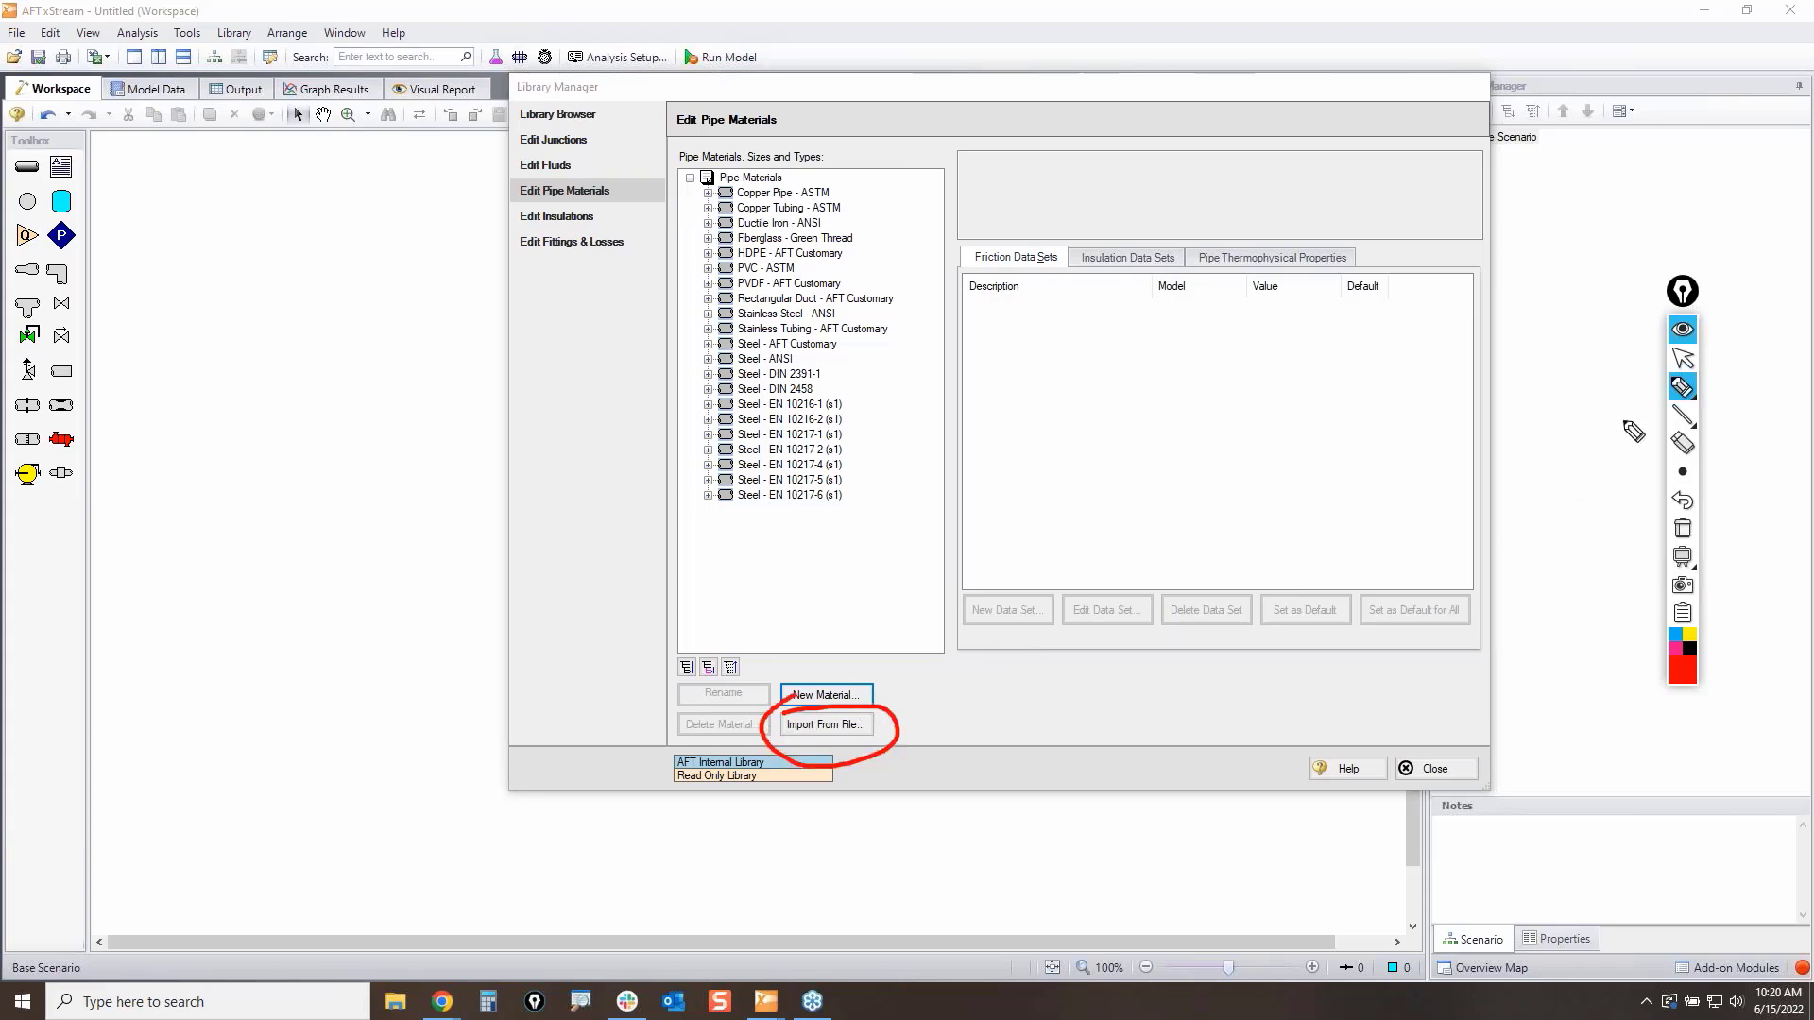
left_click(1683, 358)
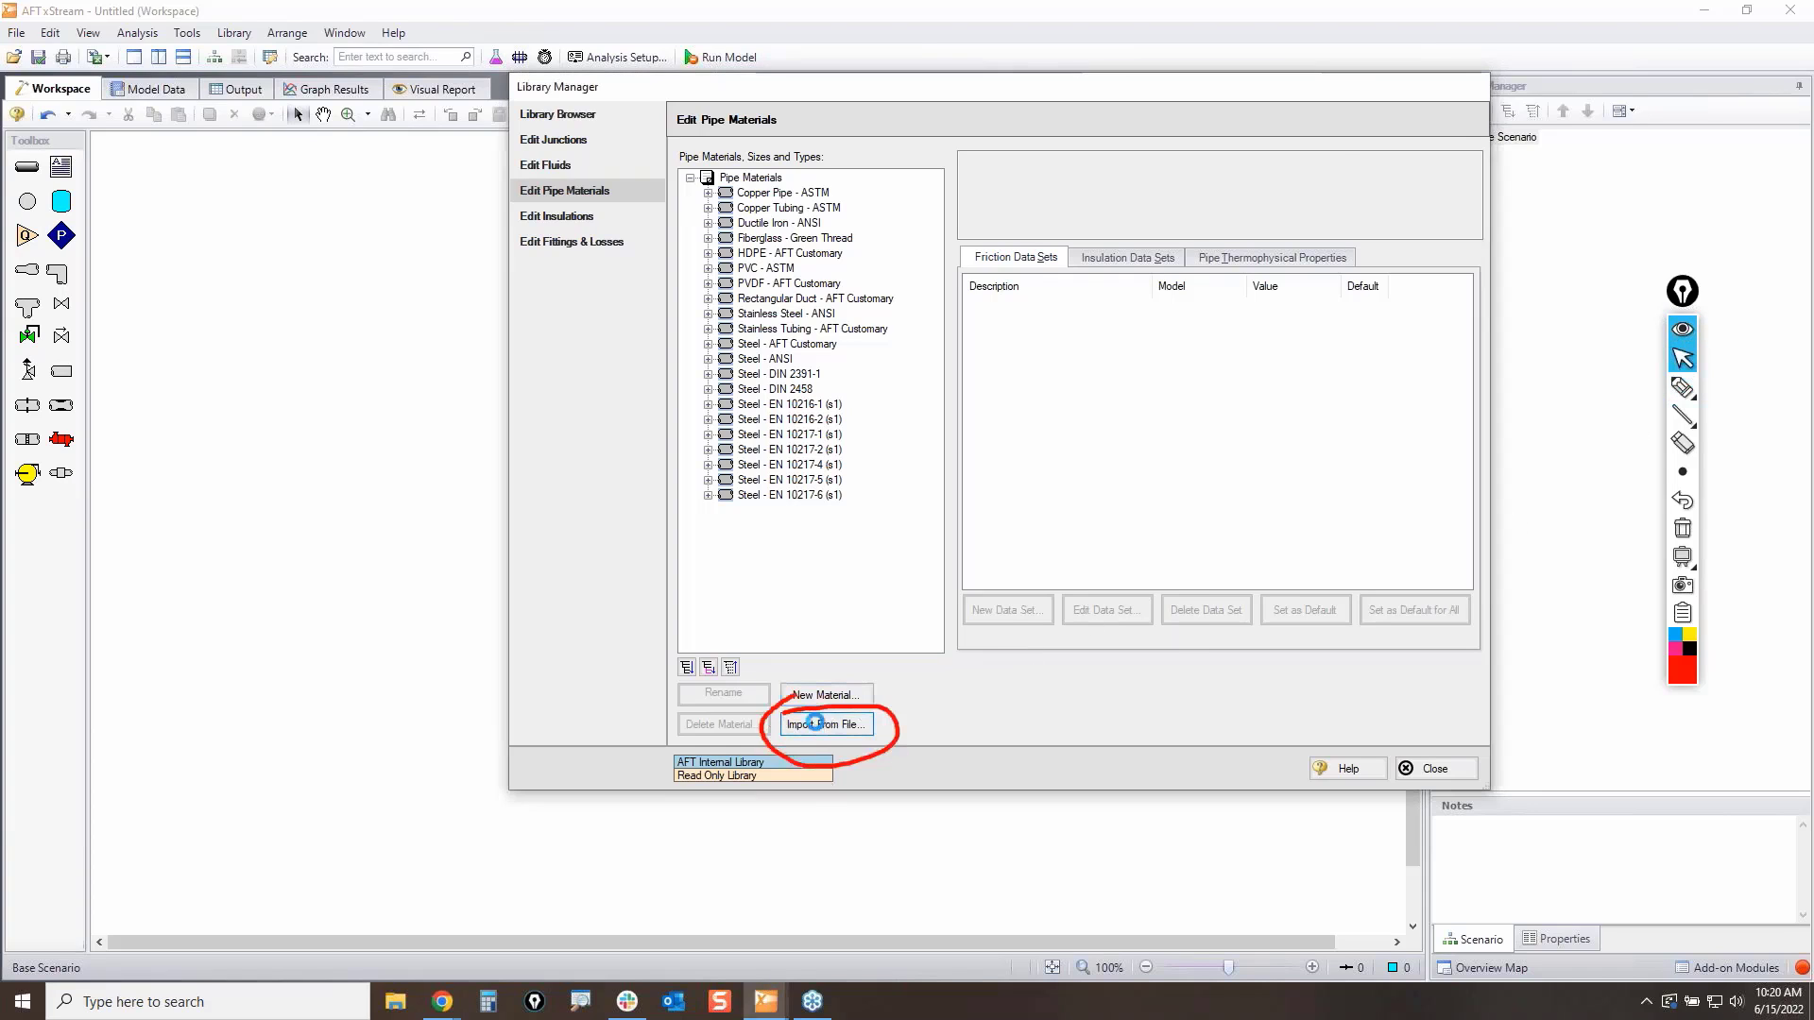
left_click(822, 723)
Step: Circle the required data order in the material import form, clear all annotations, and close the form without importing
left_click(1682, 387)
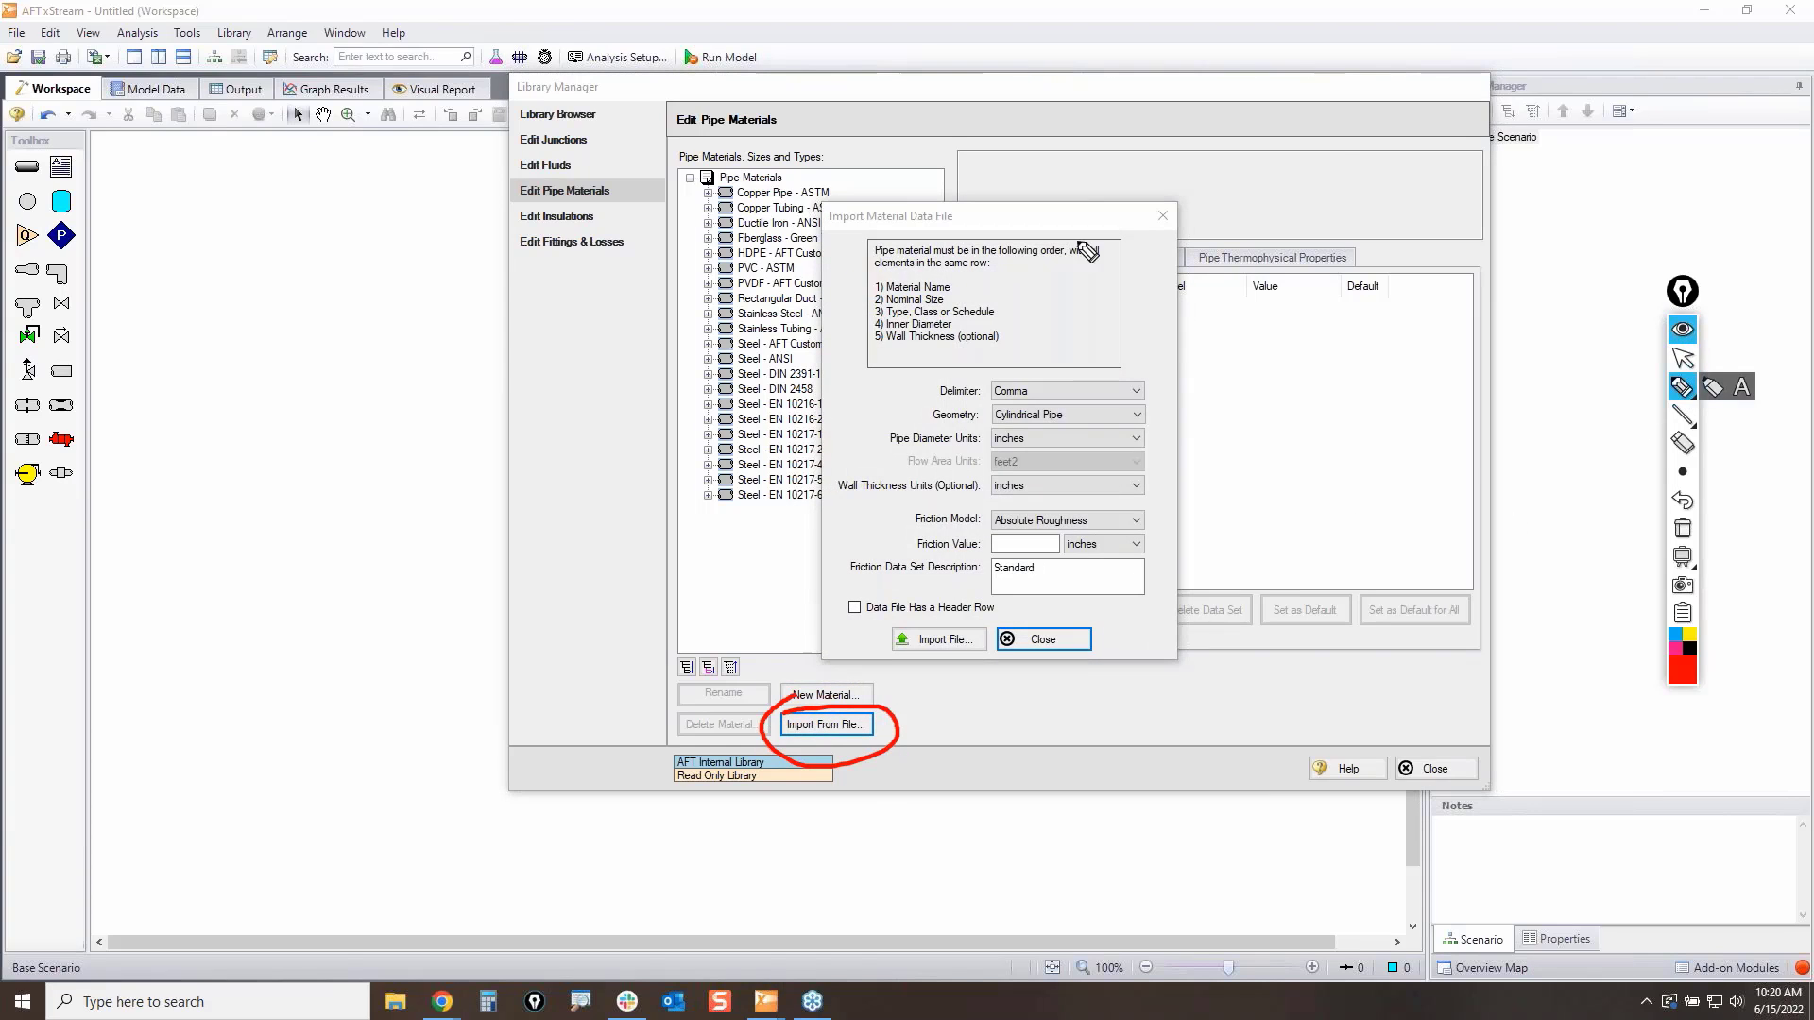
mouse_move(874, 250)
left_mouse_down()
mouse_move(1193, 283)
mouse_move(818, 326)
mouse_move(1003, 239)
left_mouse_up()
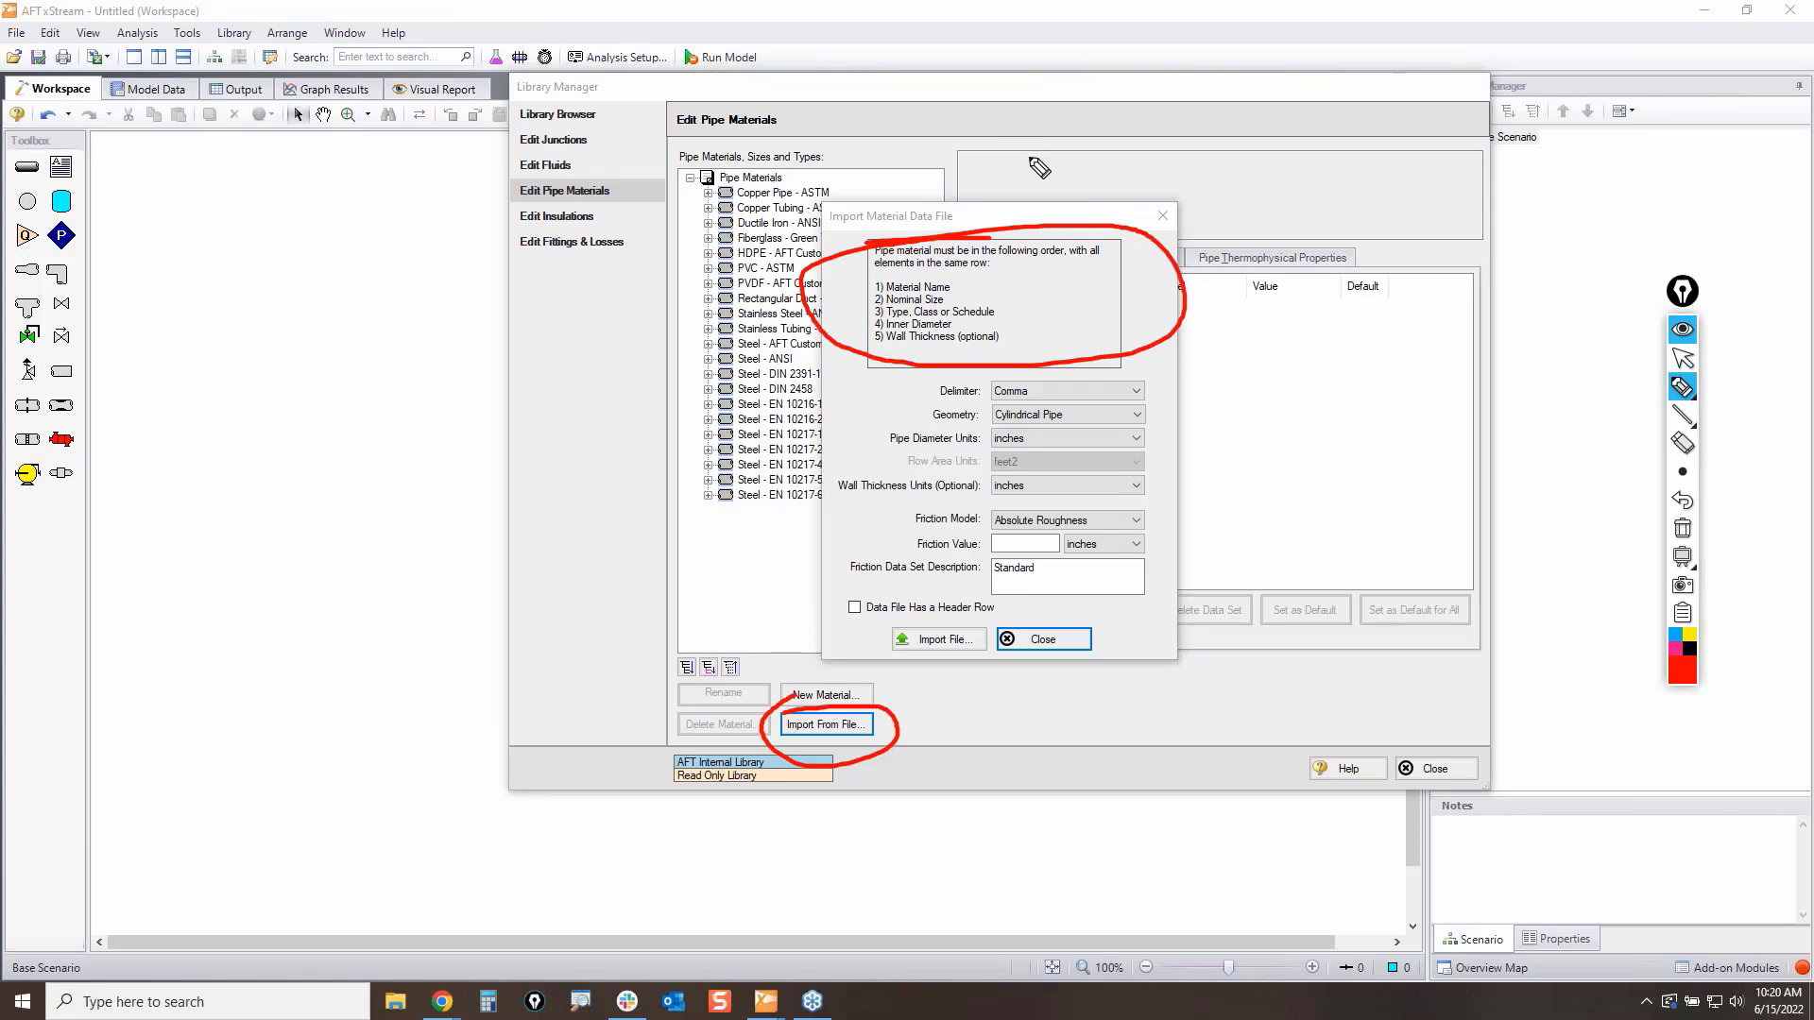
left_click(1683, 529)
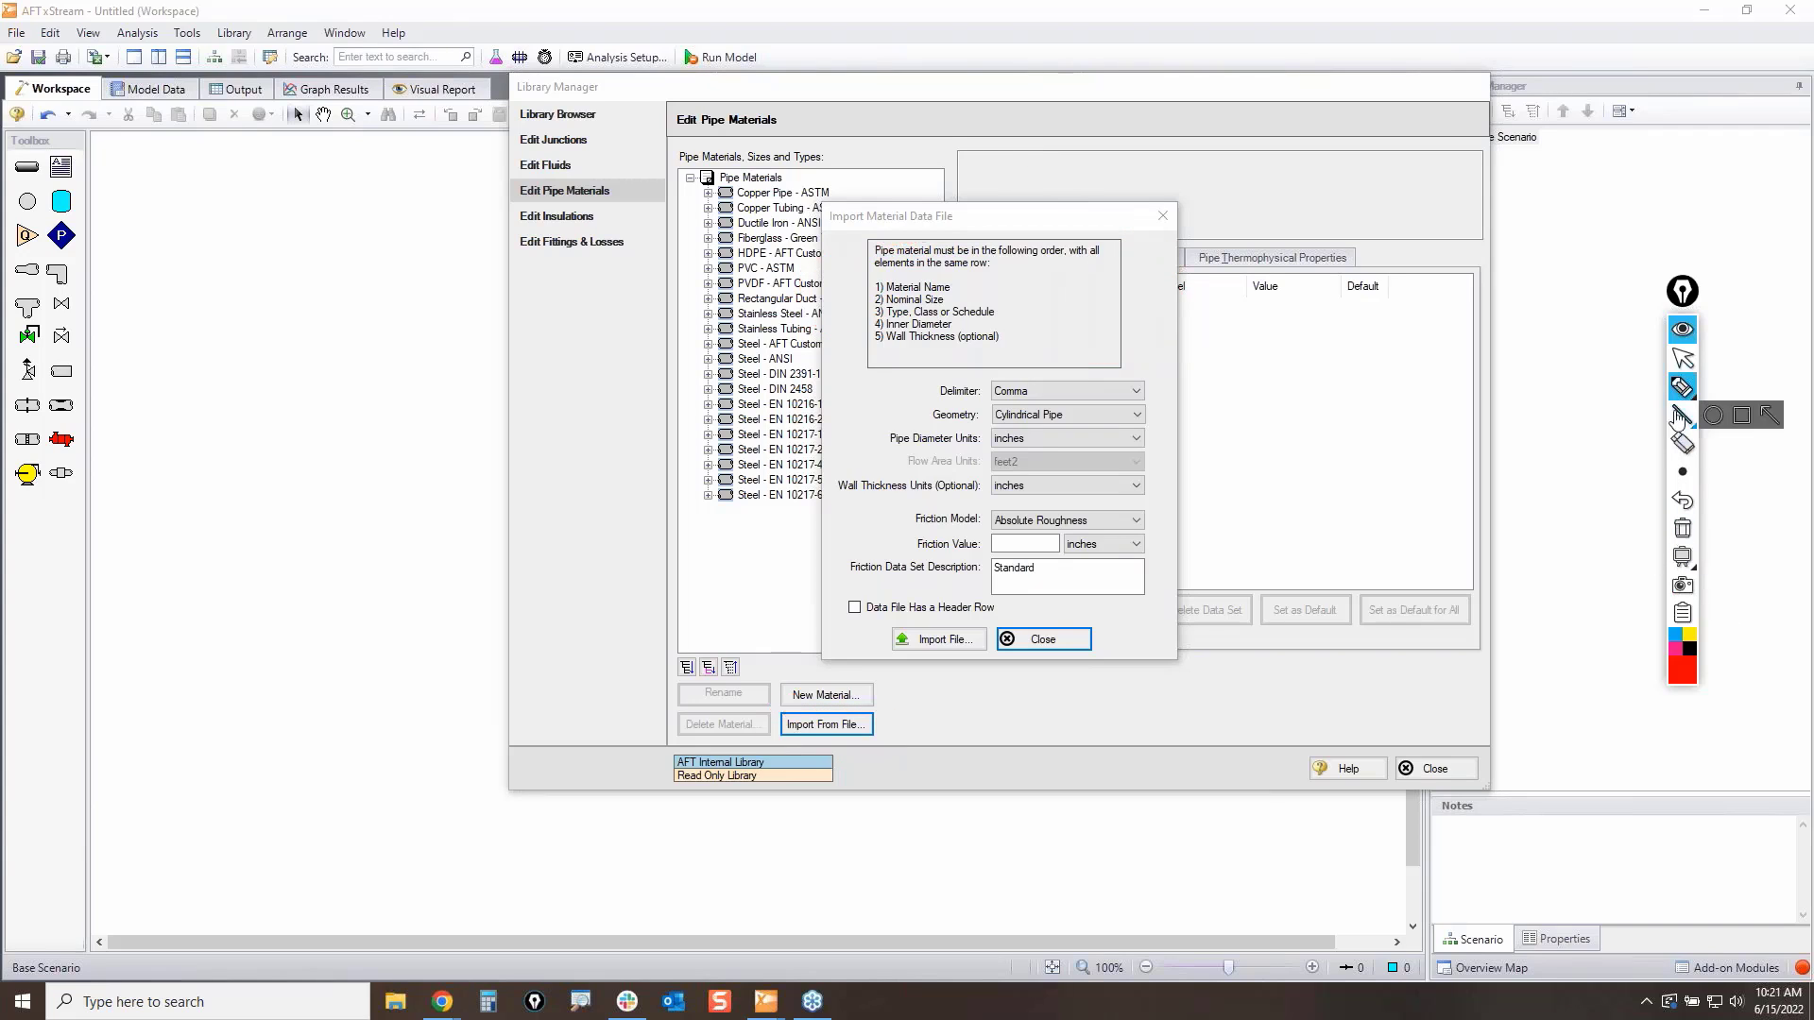
left_click(1683, 359)
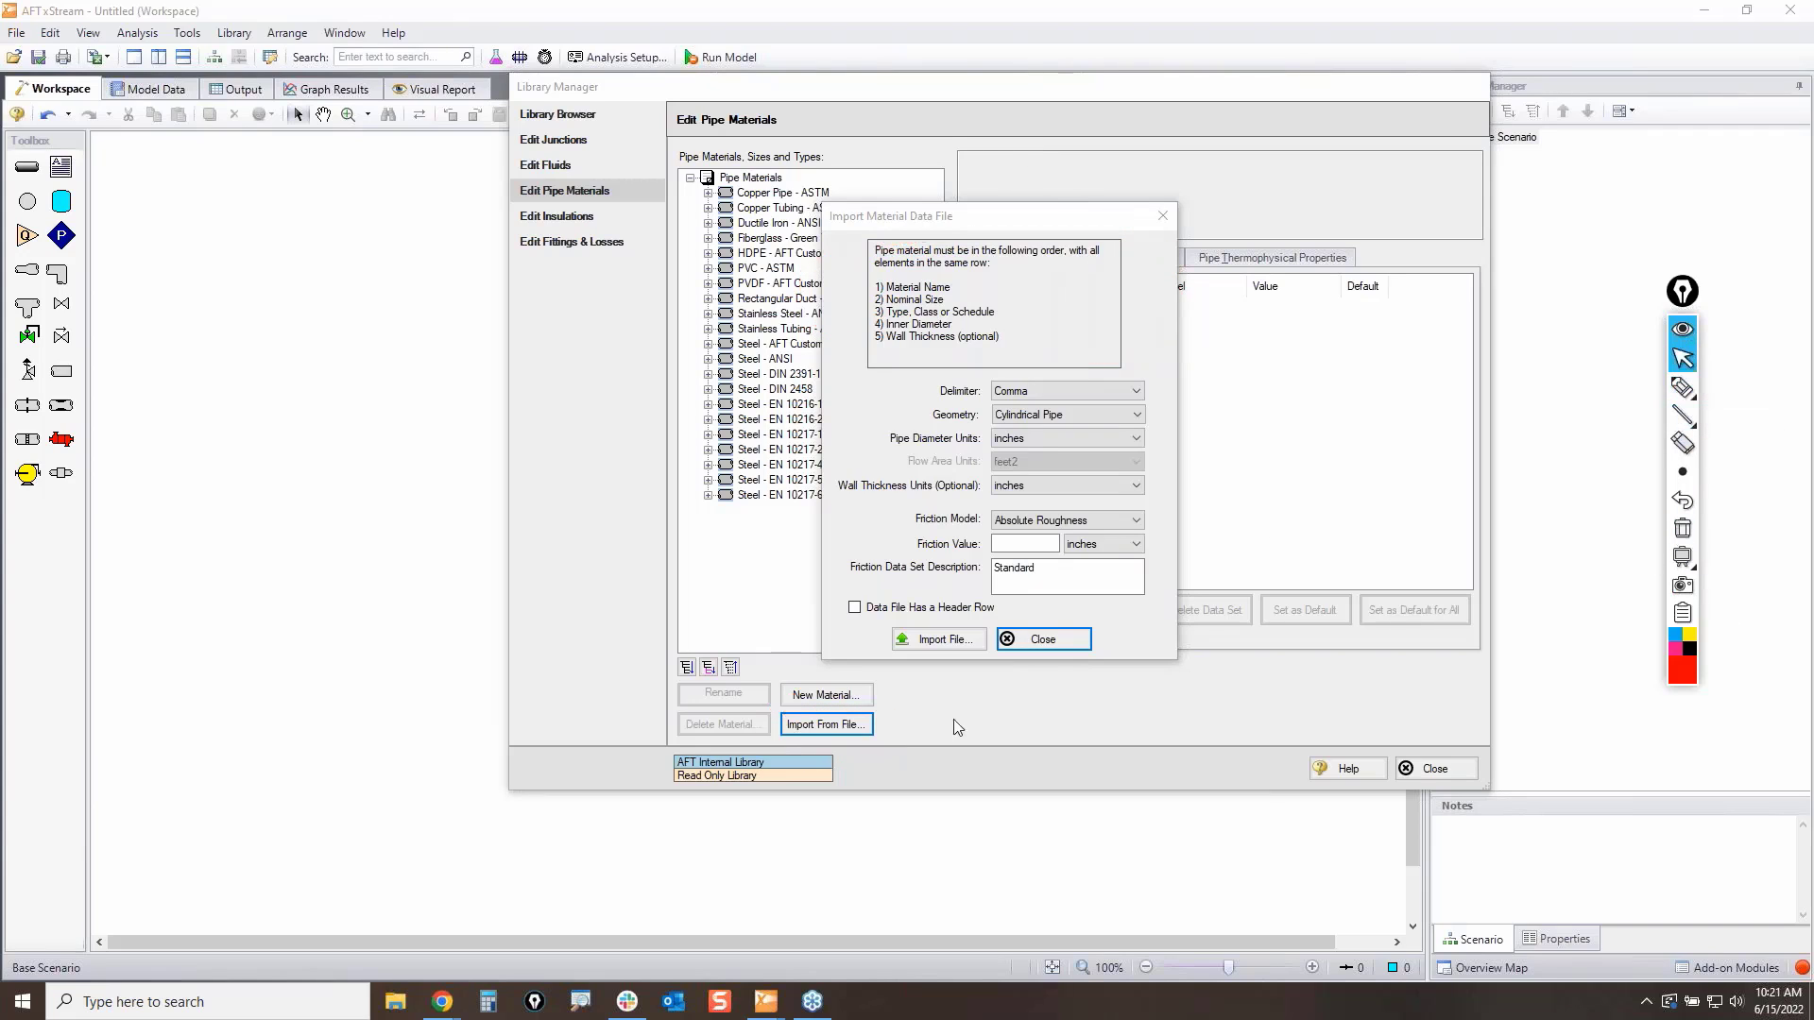
left_click(1067, 641)
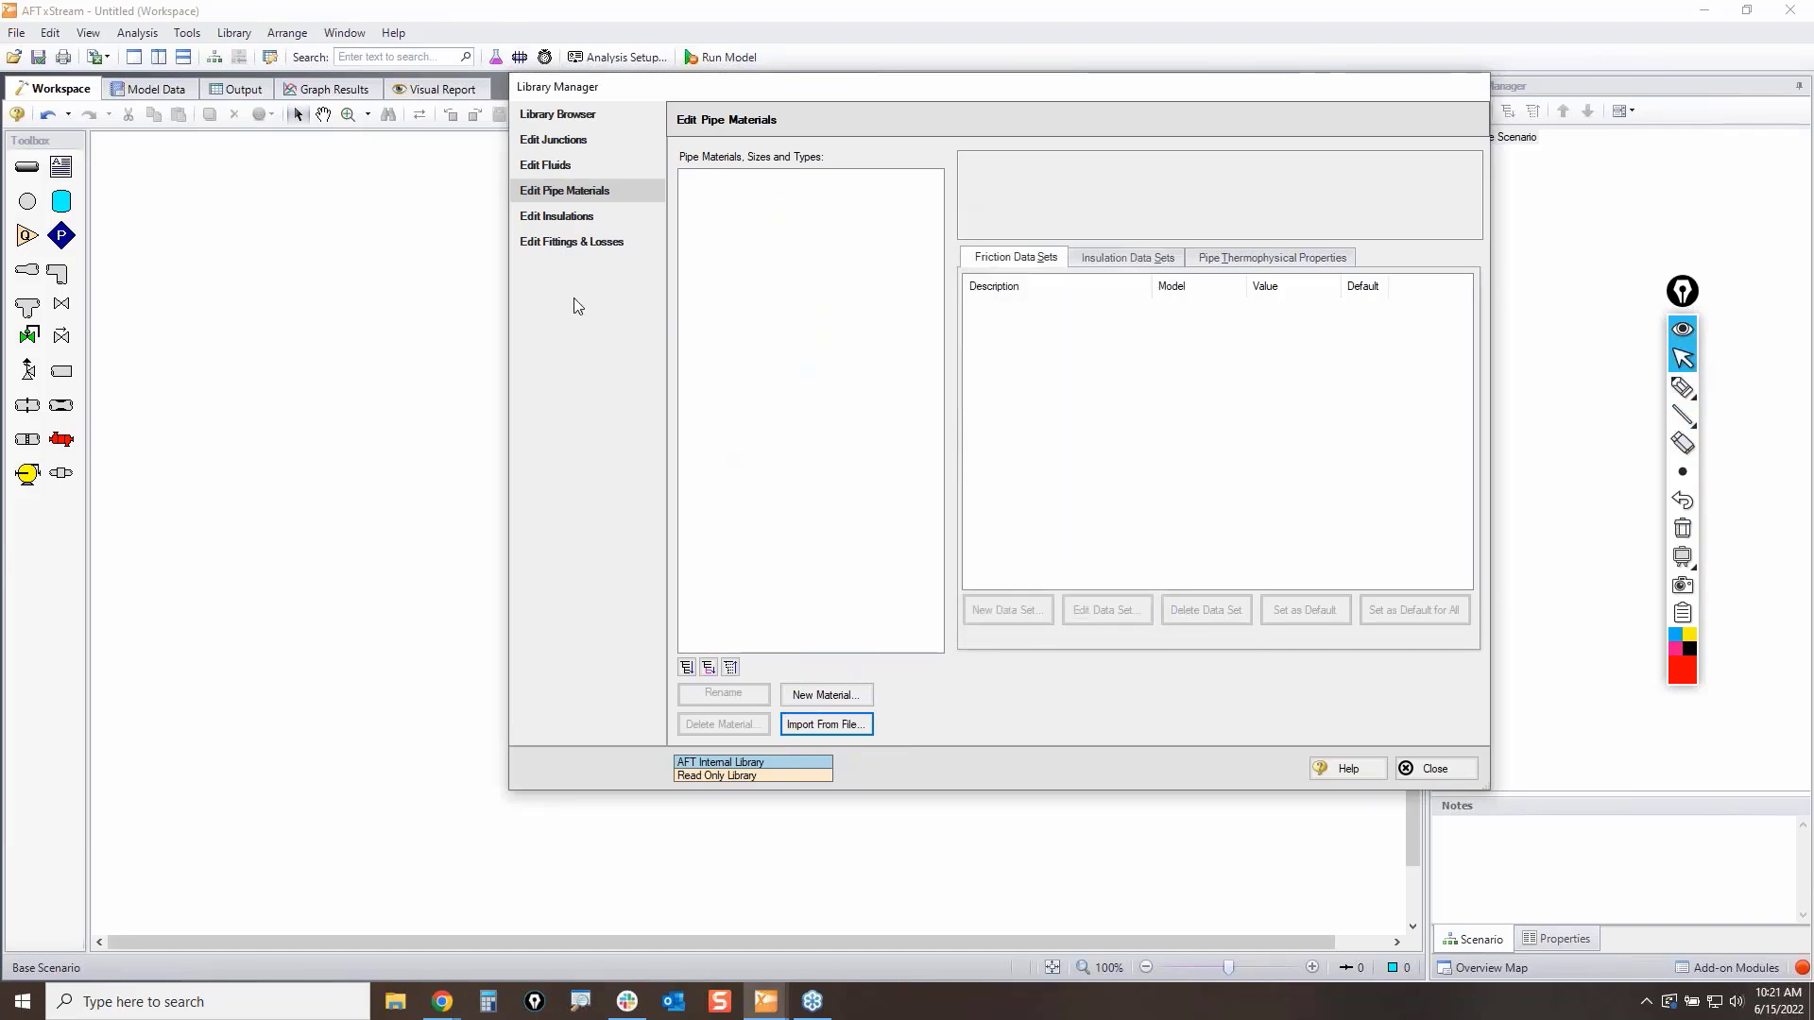
Step: Return to the Library Browser, then close the Library Manager along with the untitled model's window
left_click(575, 115)
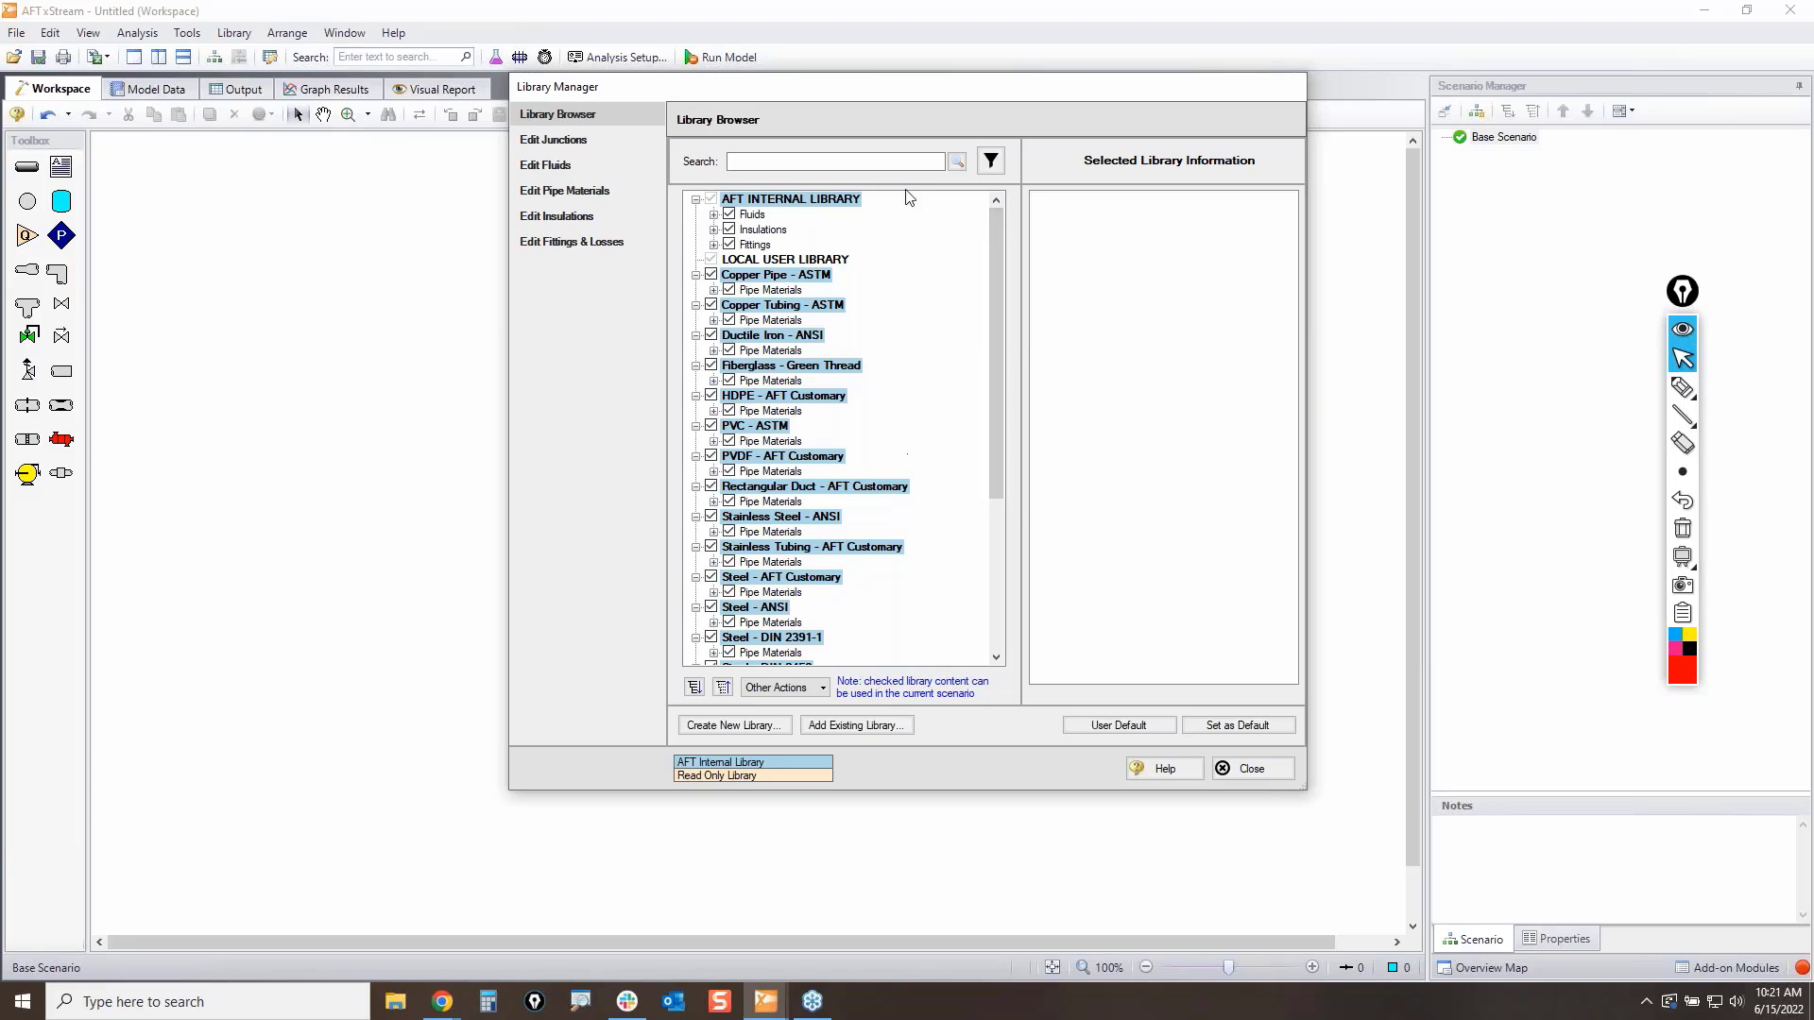
left_click(1267, 776)
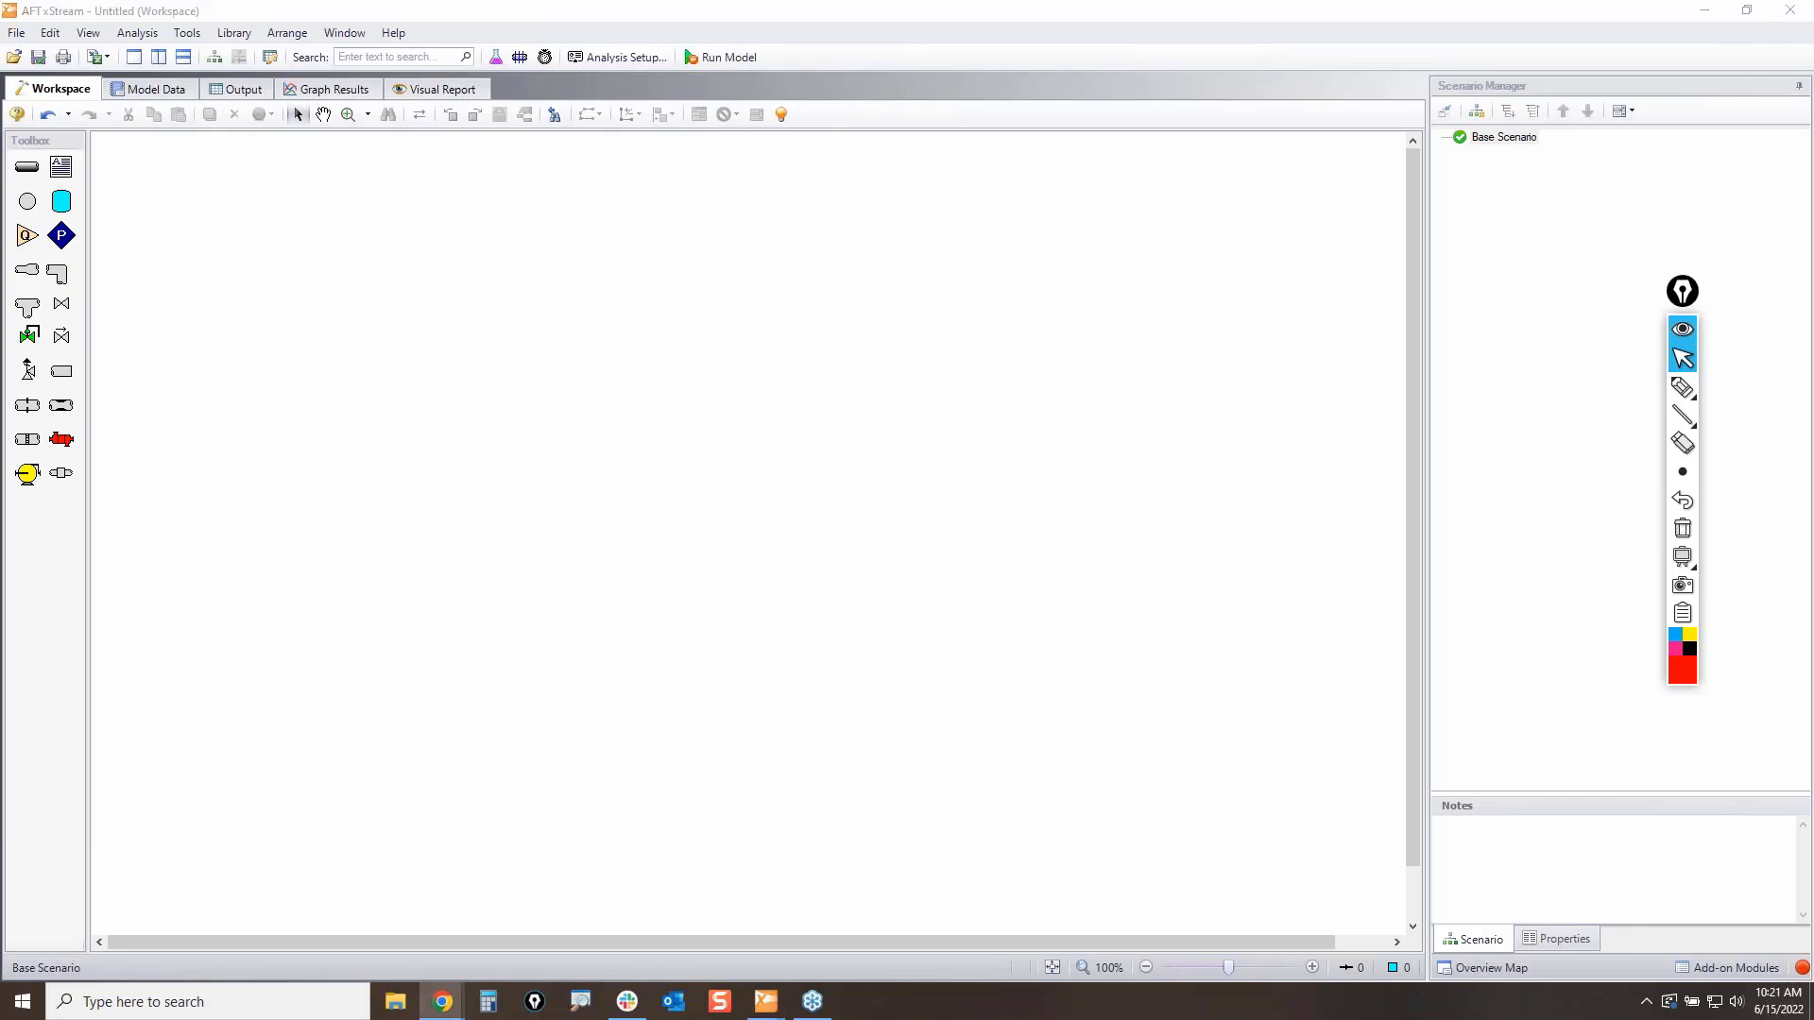
left_click(1790, 10)
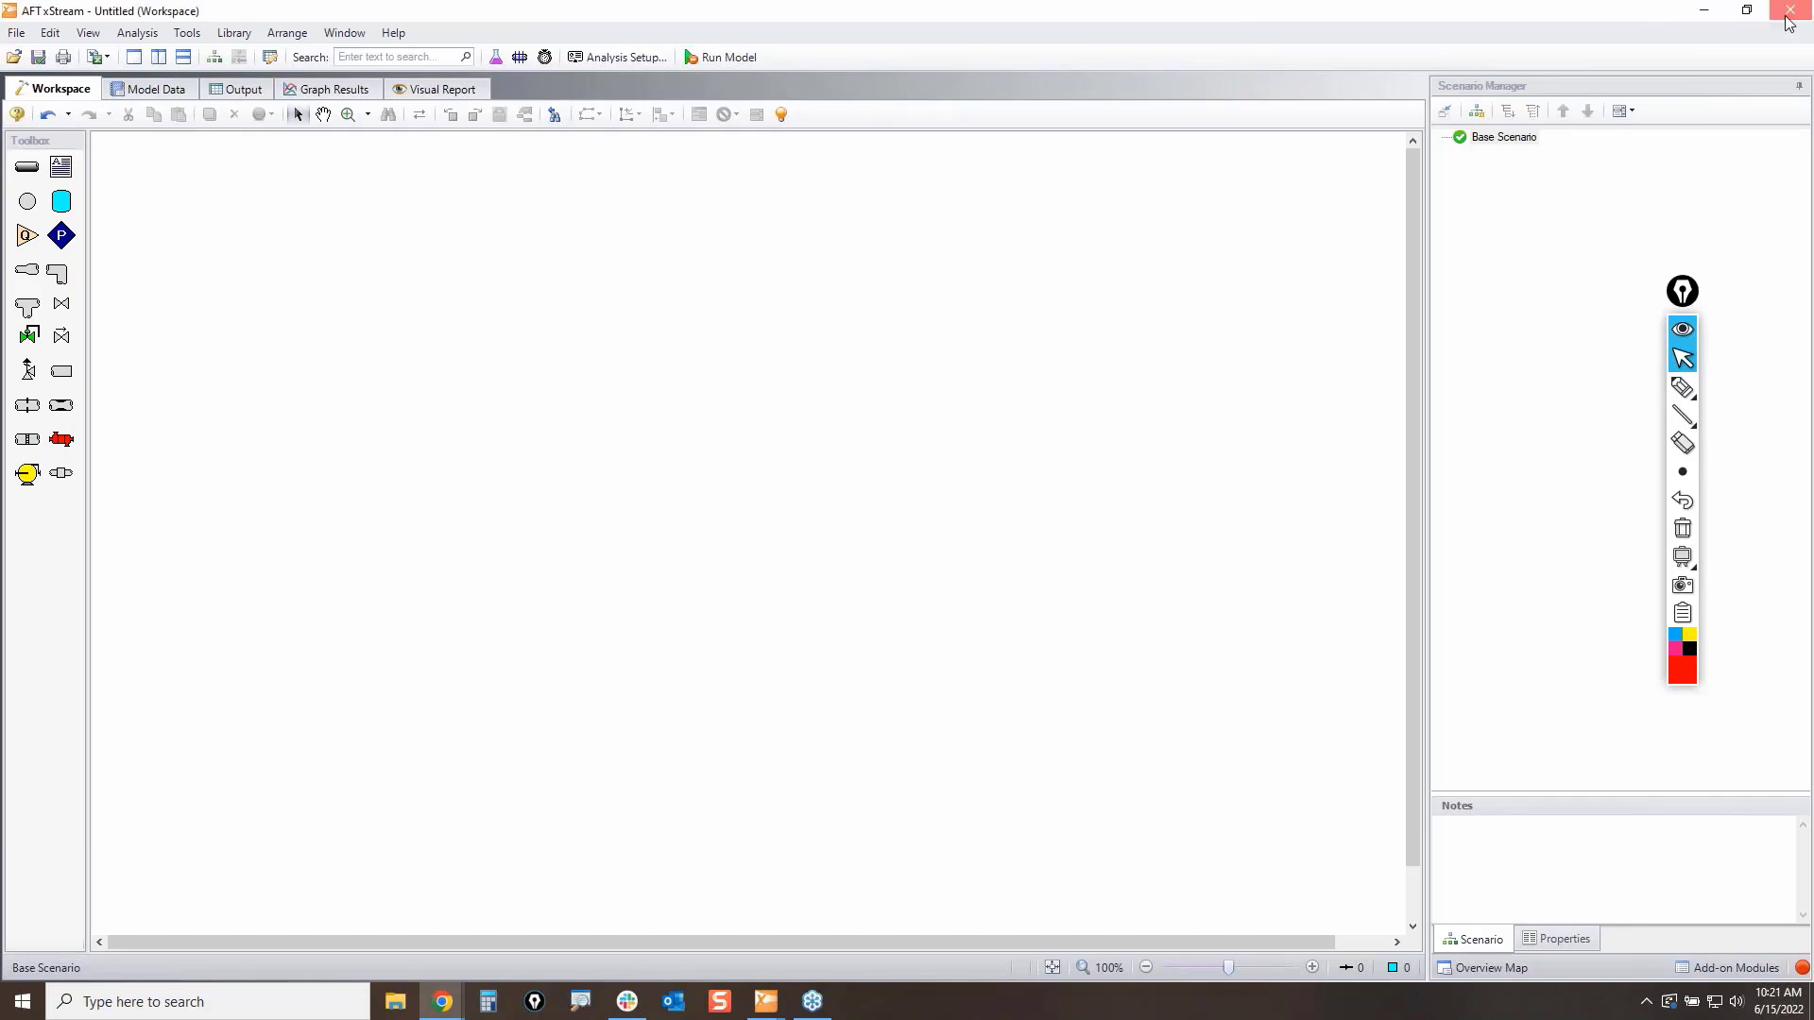
left_click(920, 568)
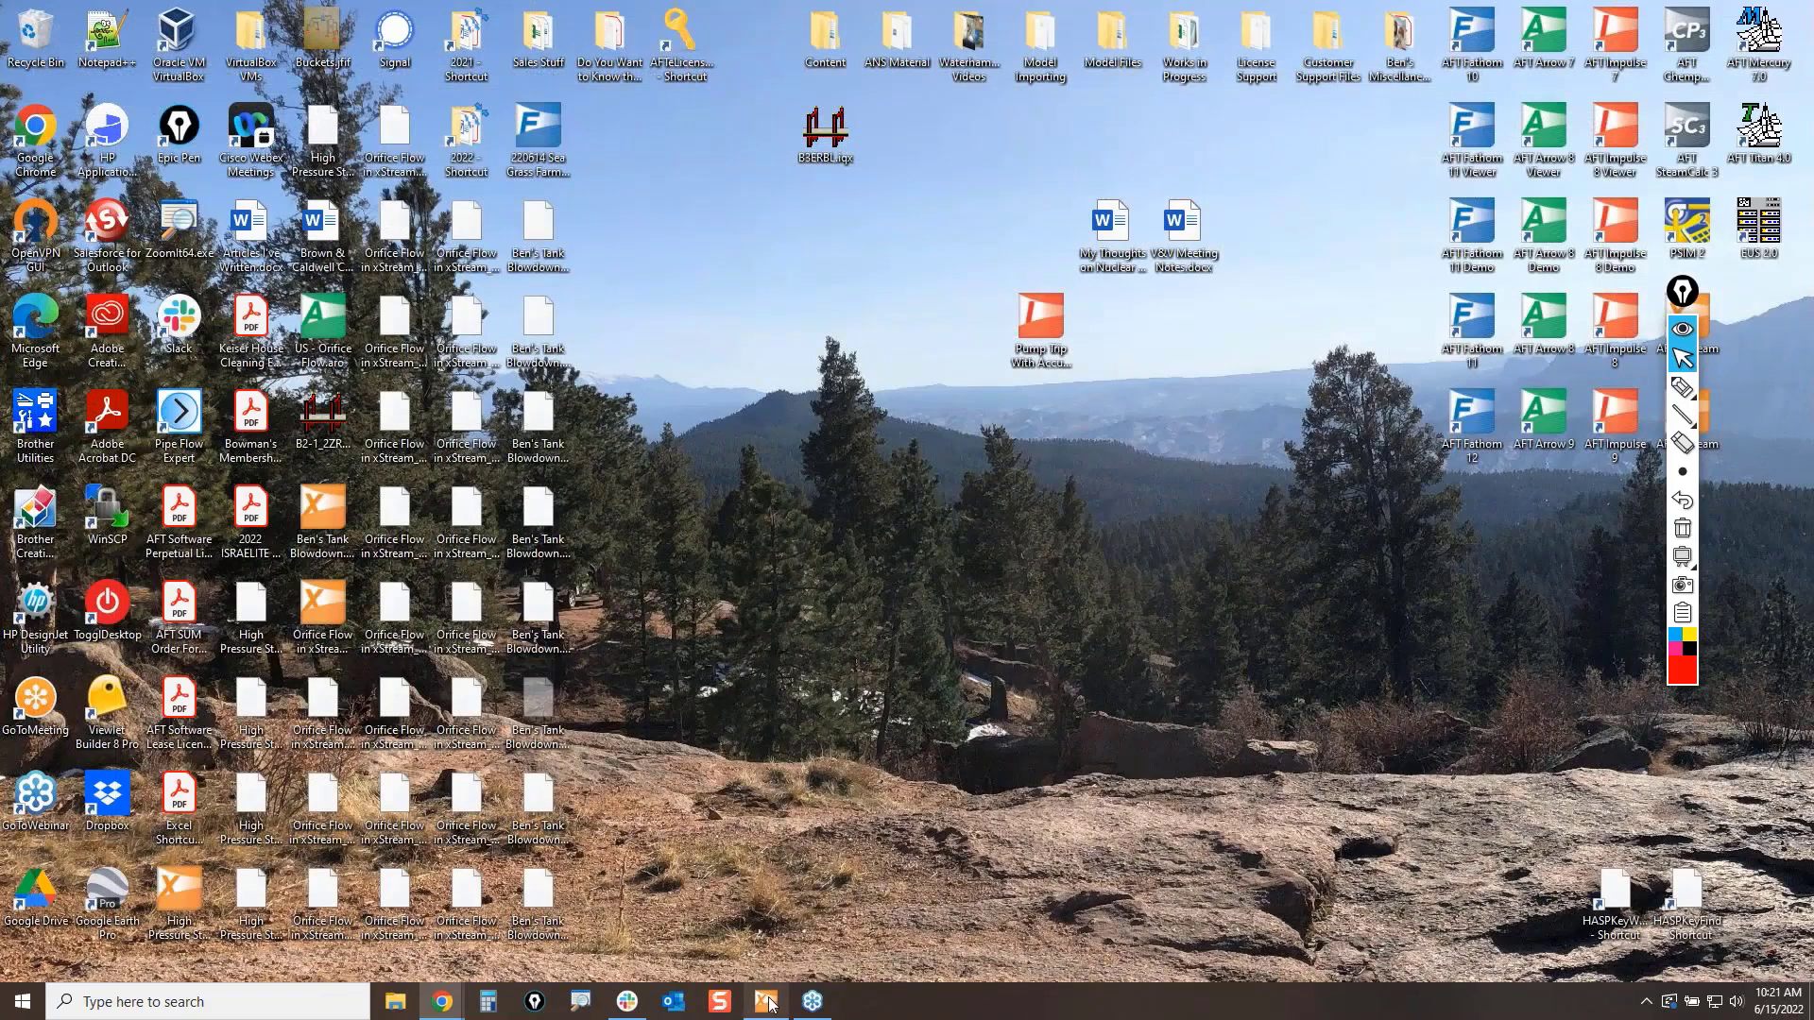
Step: Switch to the tank blowdown model, and try Adiabatic at Internal Surface as pipe P2's heat transfer model
left_click(768, 1003)
left_click(446, 313)
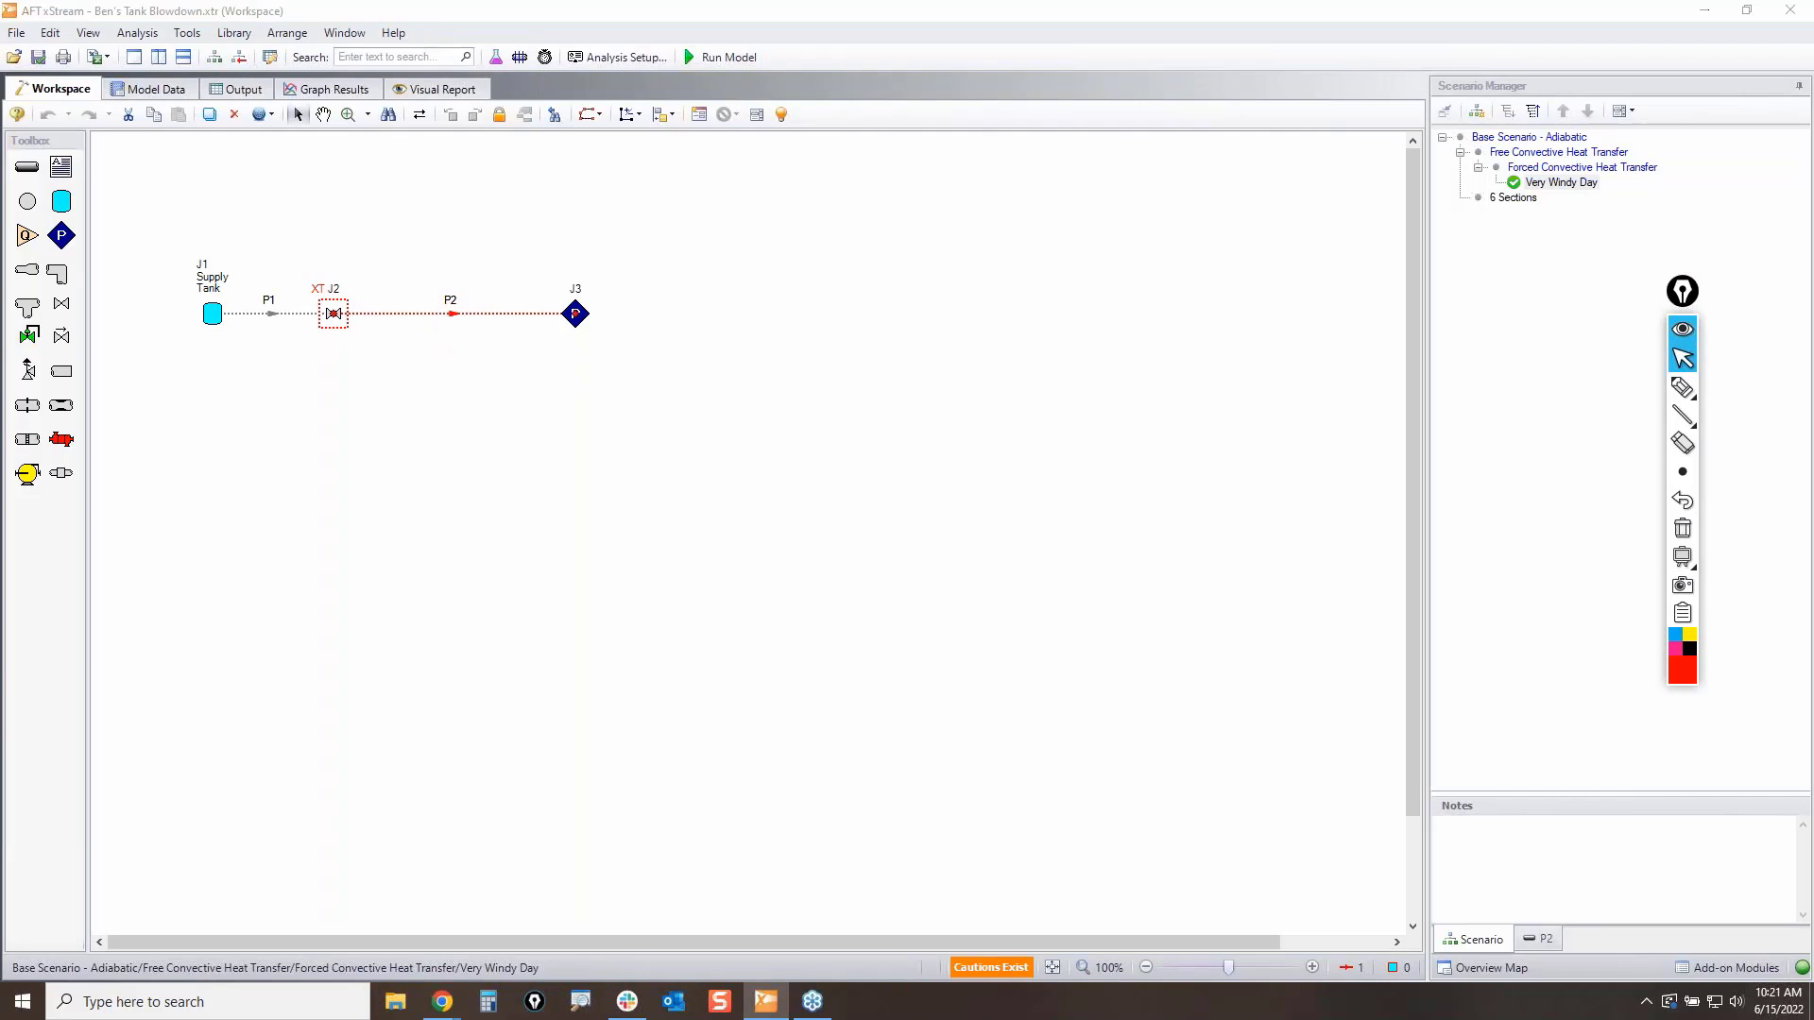
double_click(449, 313)
left_click(416, 297)
left_click(397, 335)
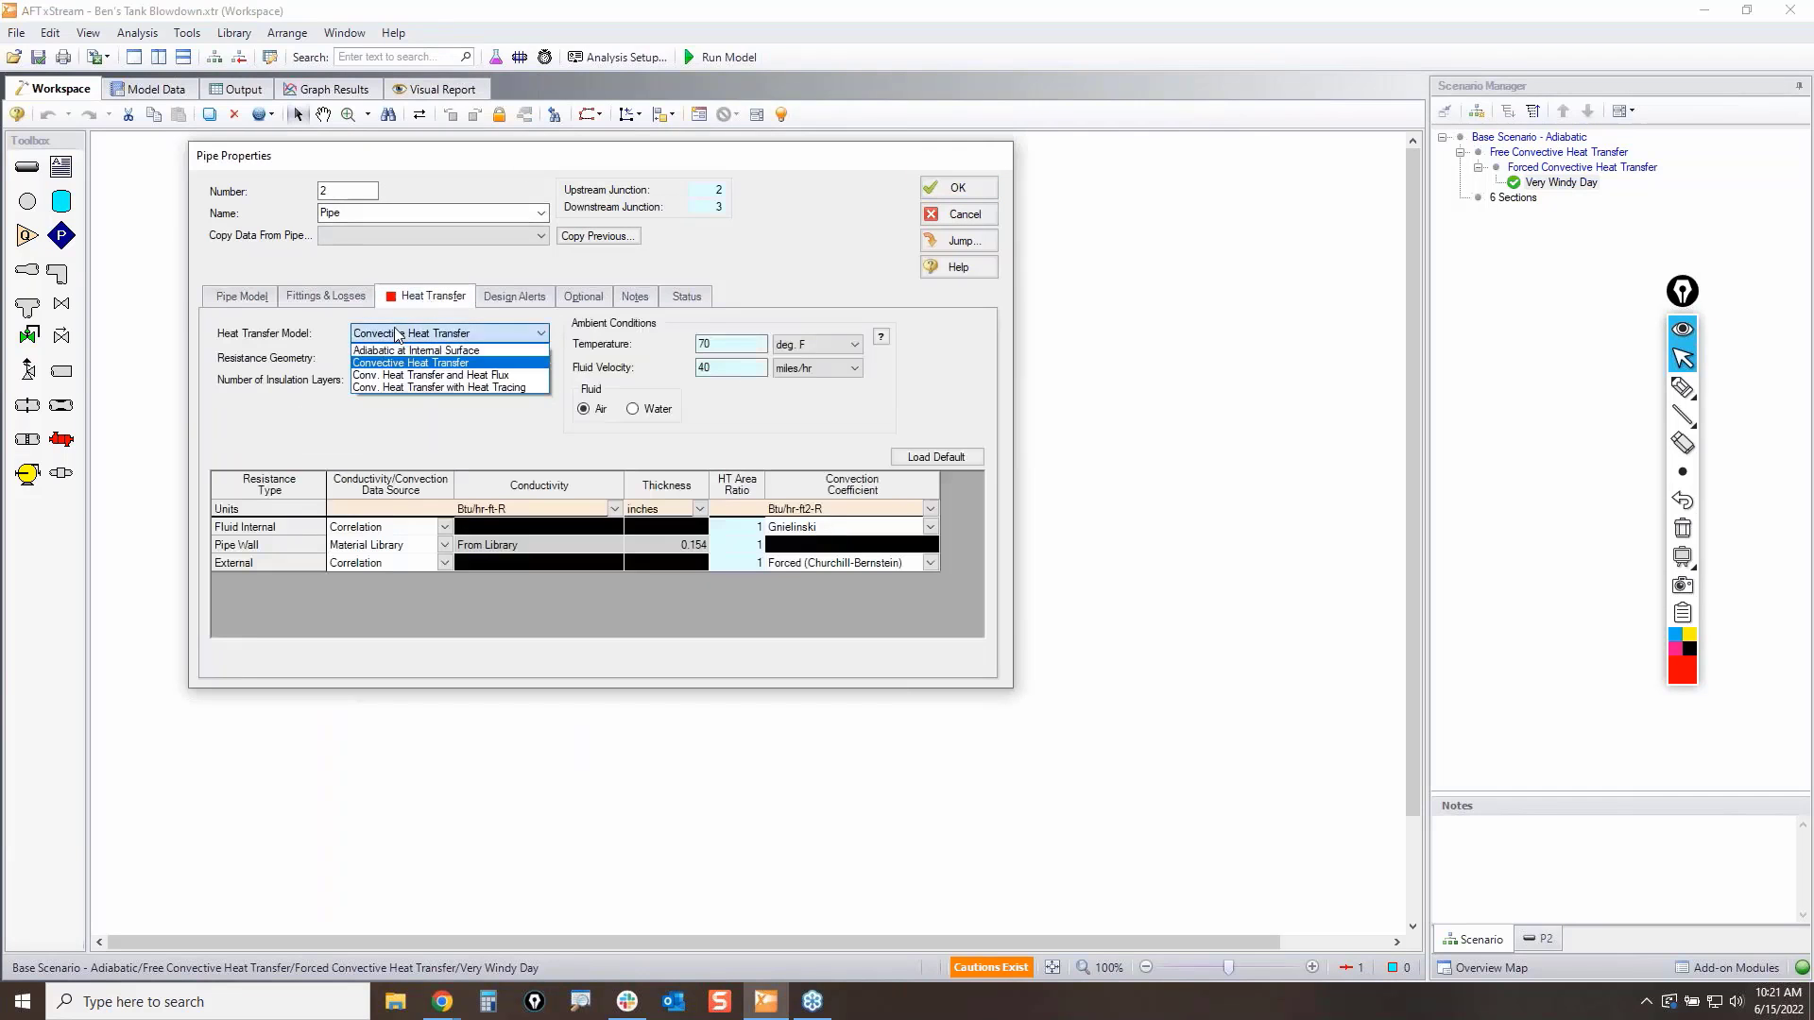
left_click(401, 355)
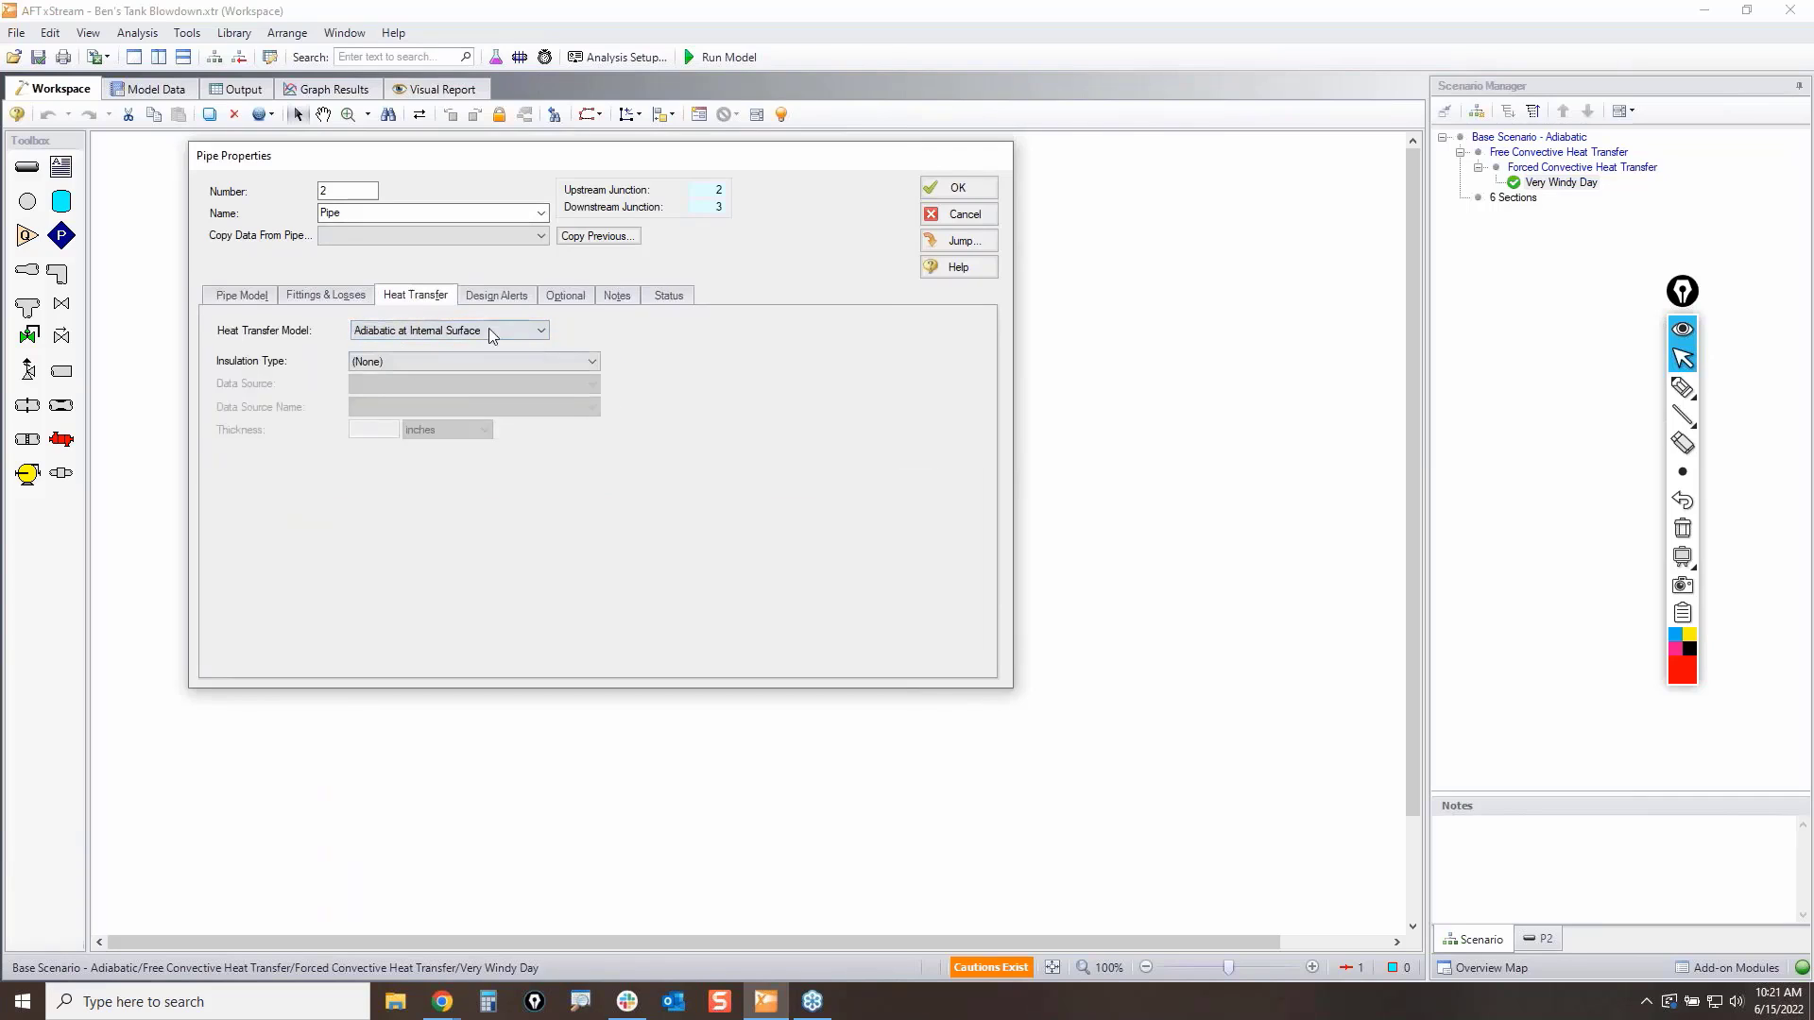
Step: Review the heat transfer model choices for pipe P2, and cancel its property changes
left_click(542, 331)
left_click(546, 330)
left_click(974, 219)
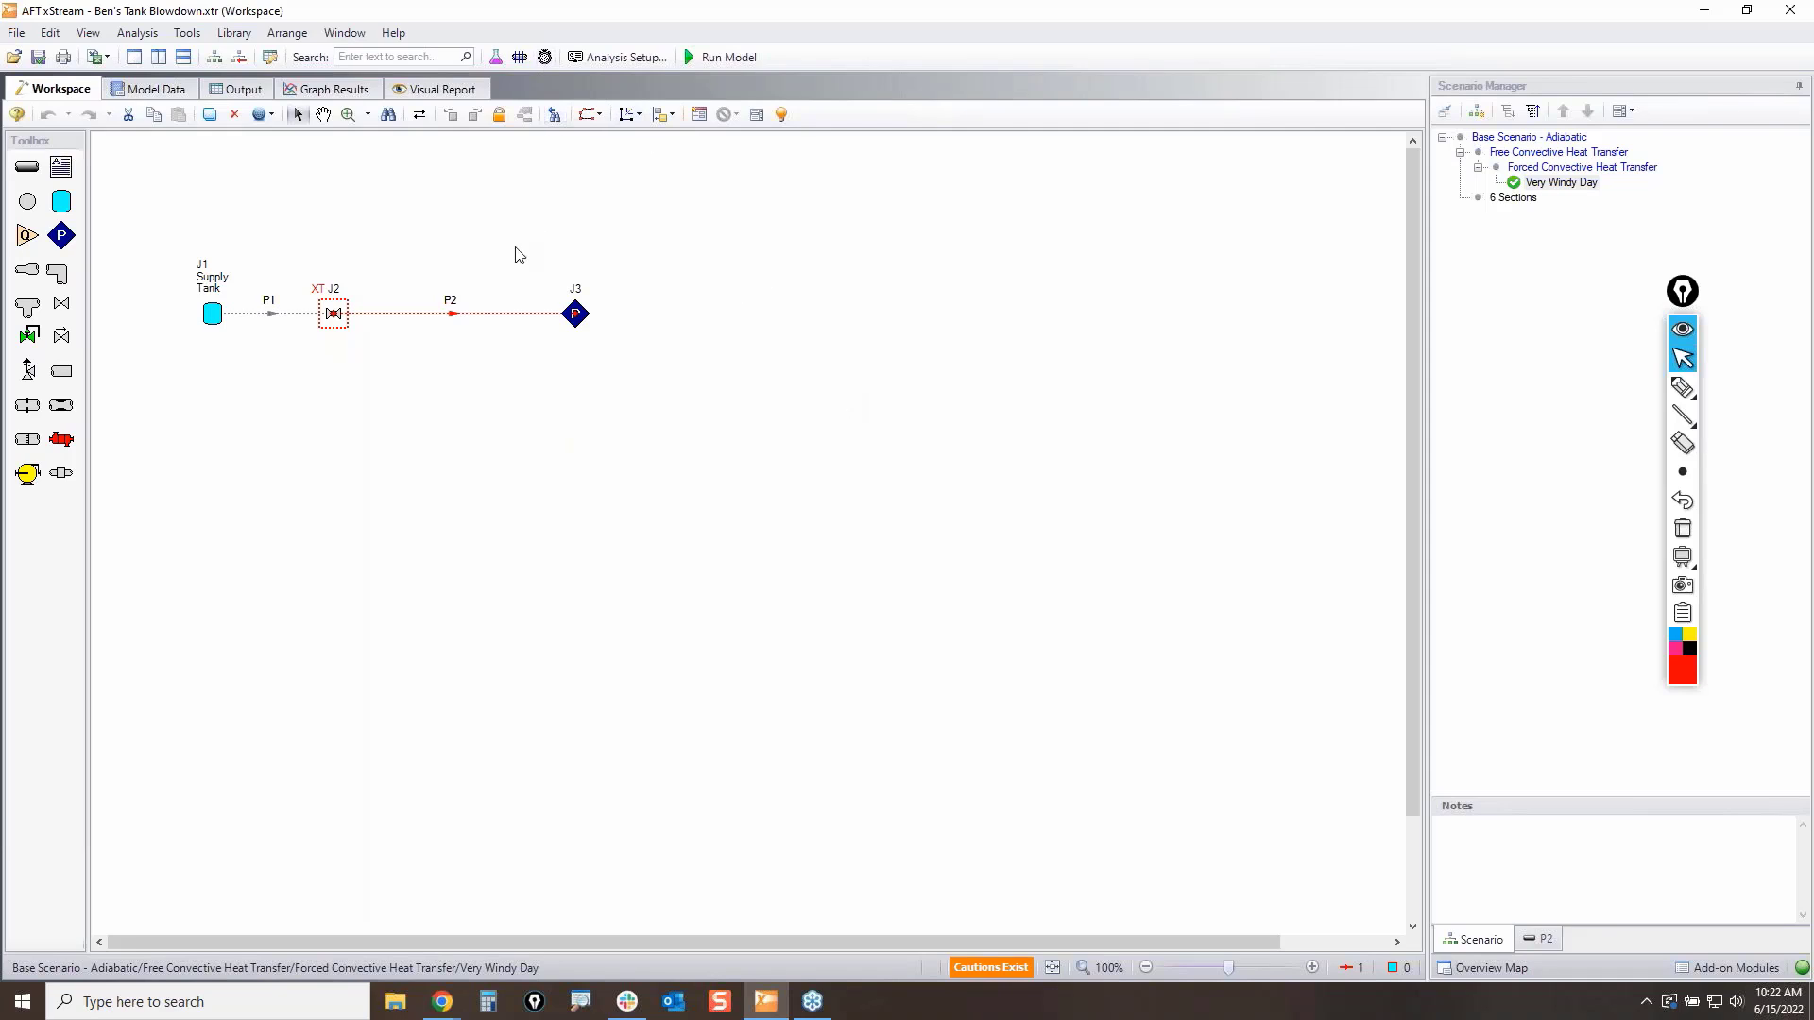
Step: Switch to the Chrome help site, circle the Tank Blowdown - Beginner example, clear the annotation, and return to AFT xStream
mouse_move(441, 1002)
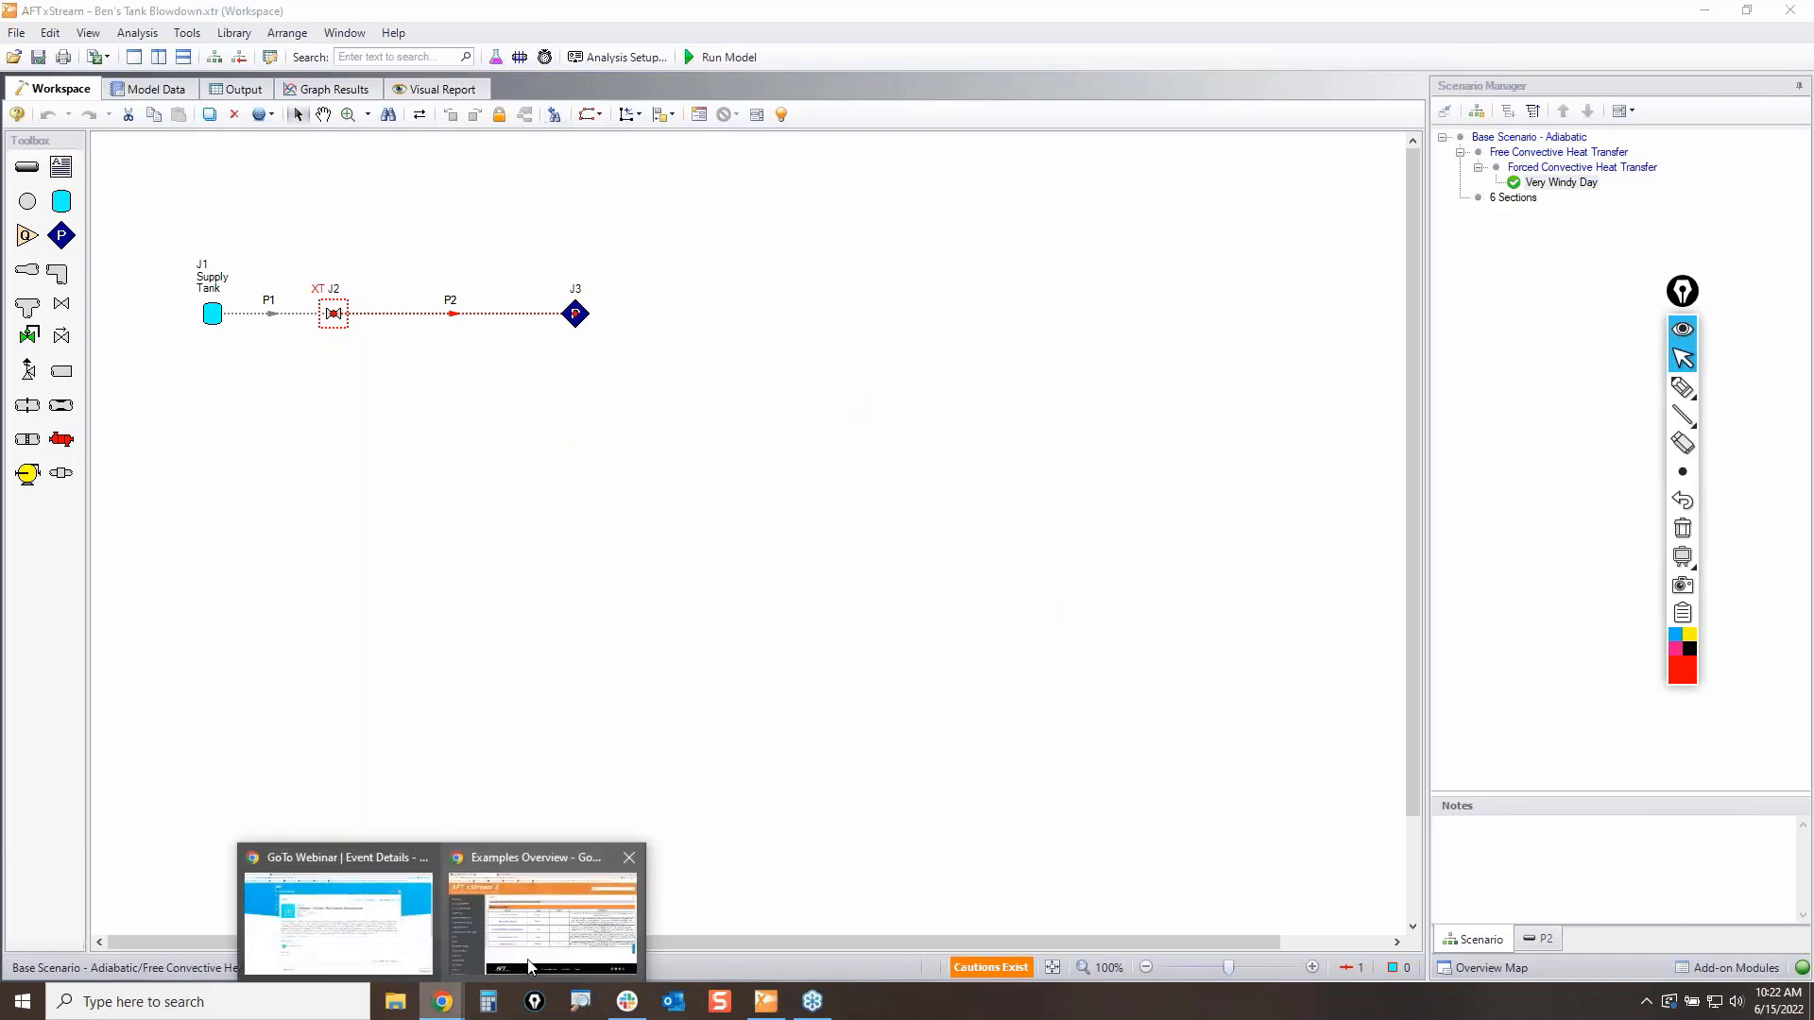
left_click(567, 931)
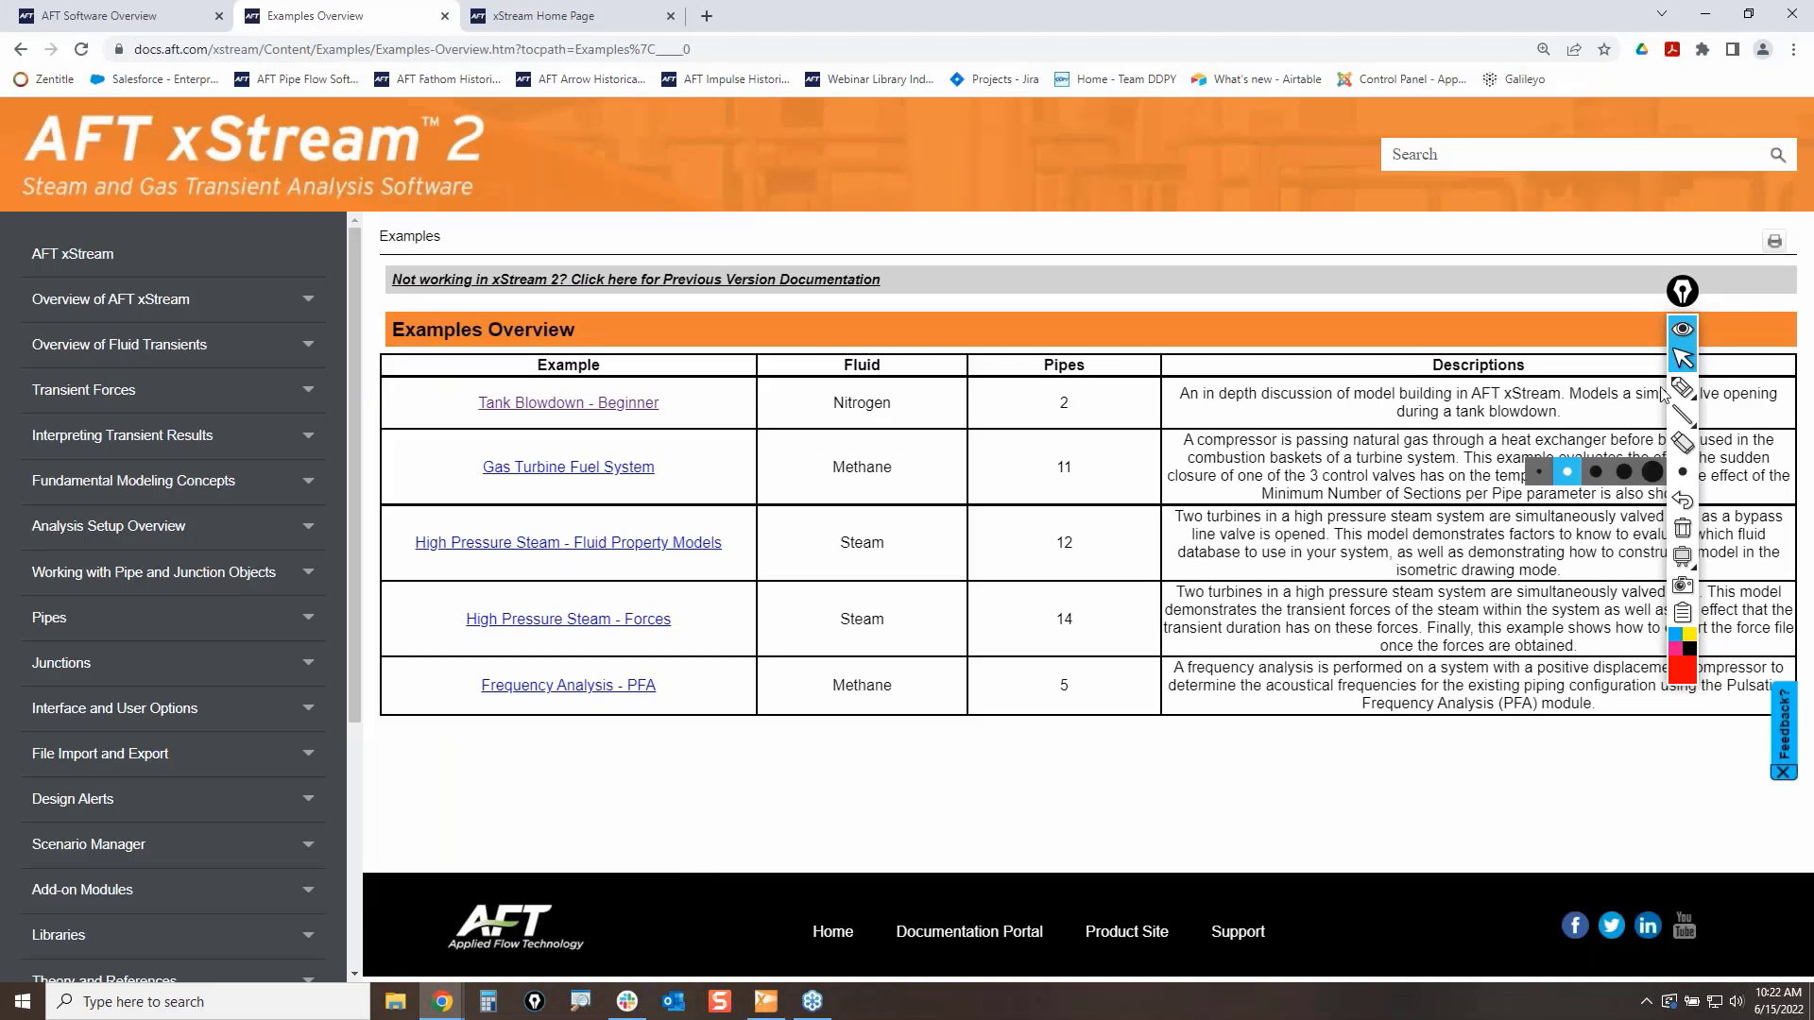
left_click(1683, 388)
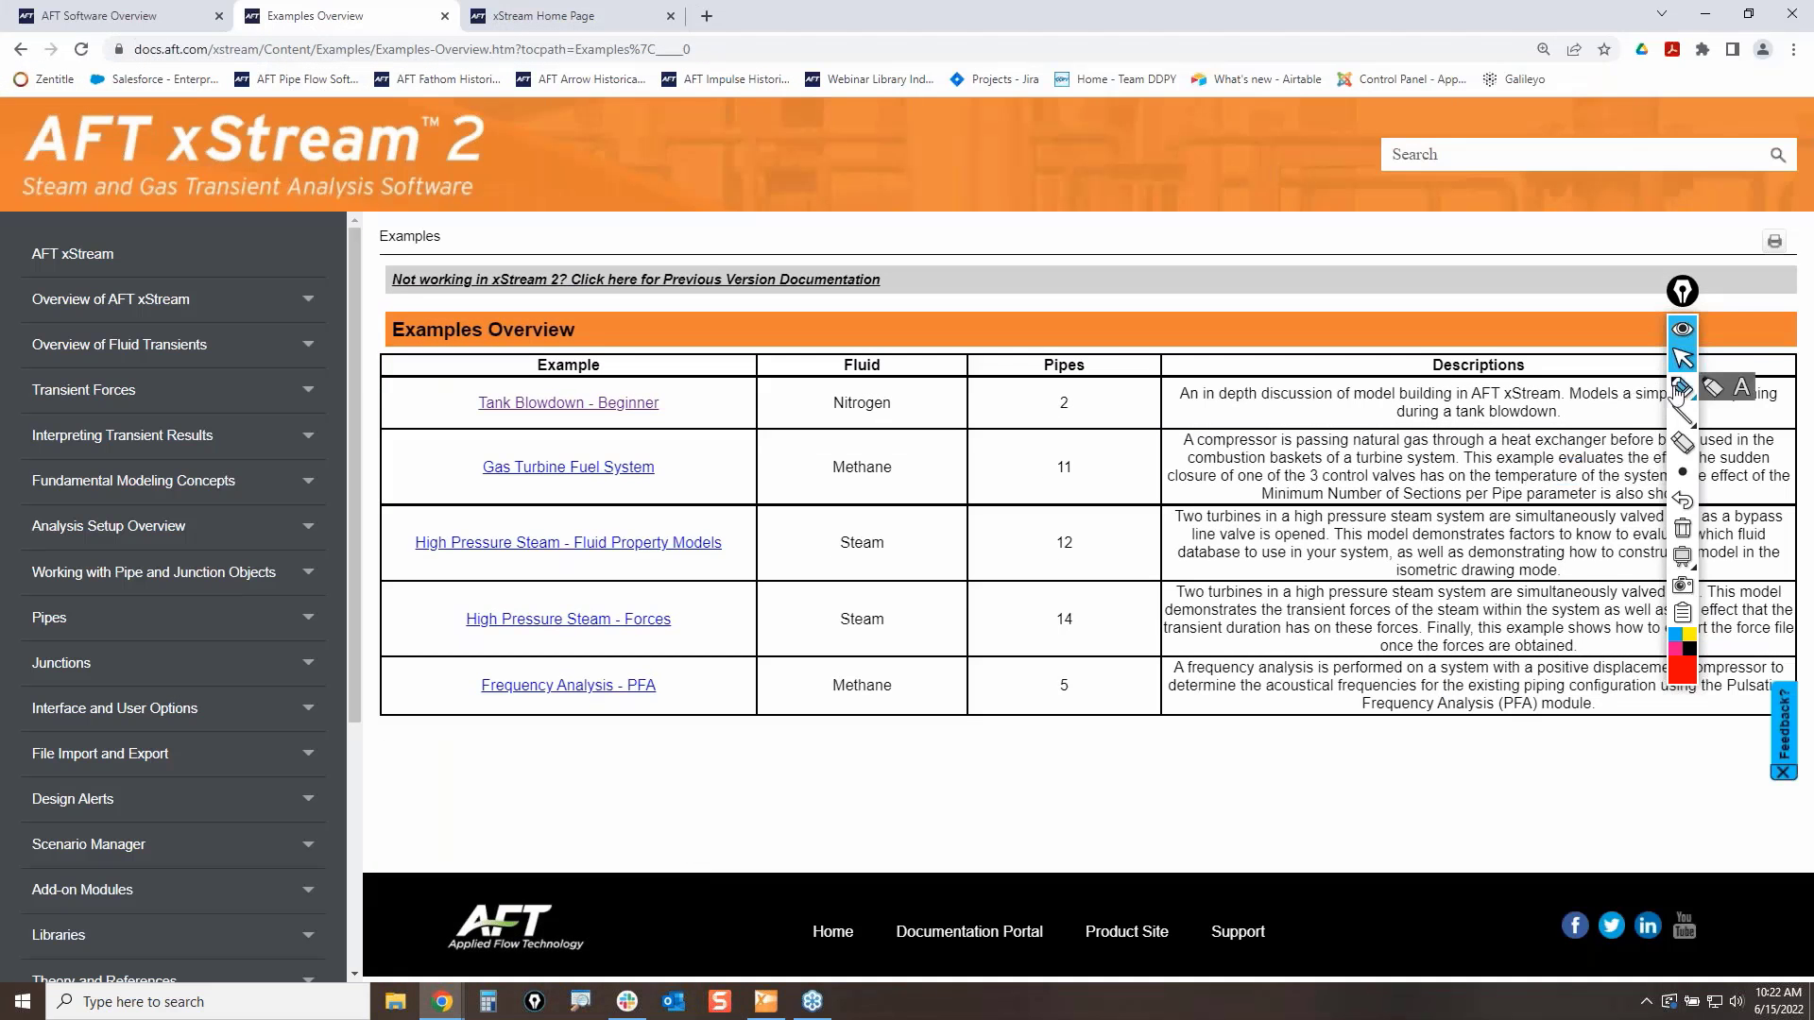
mouse_move(445, 403)
left_mouse_down()
mouse_move(683, 439)
mouse_move(695, 383)
left_mouse_up()
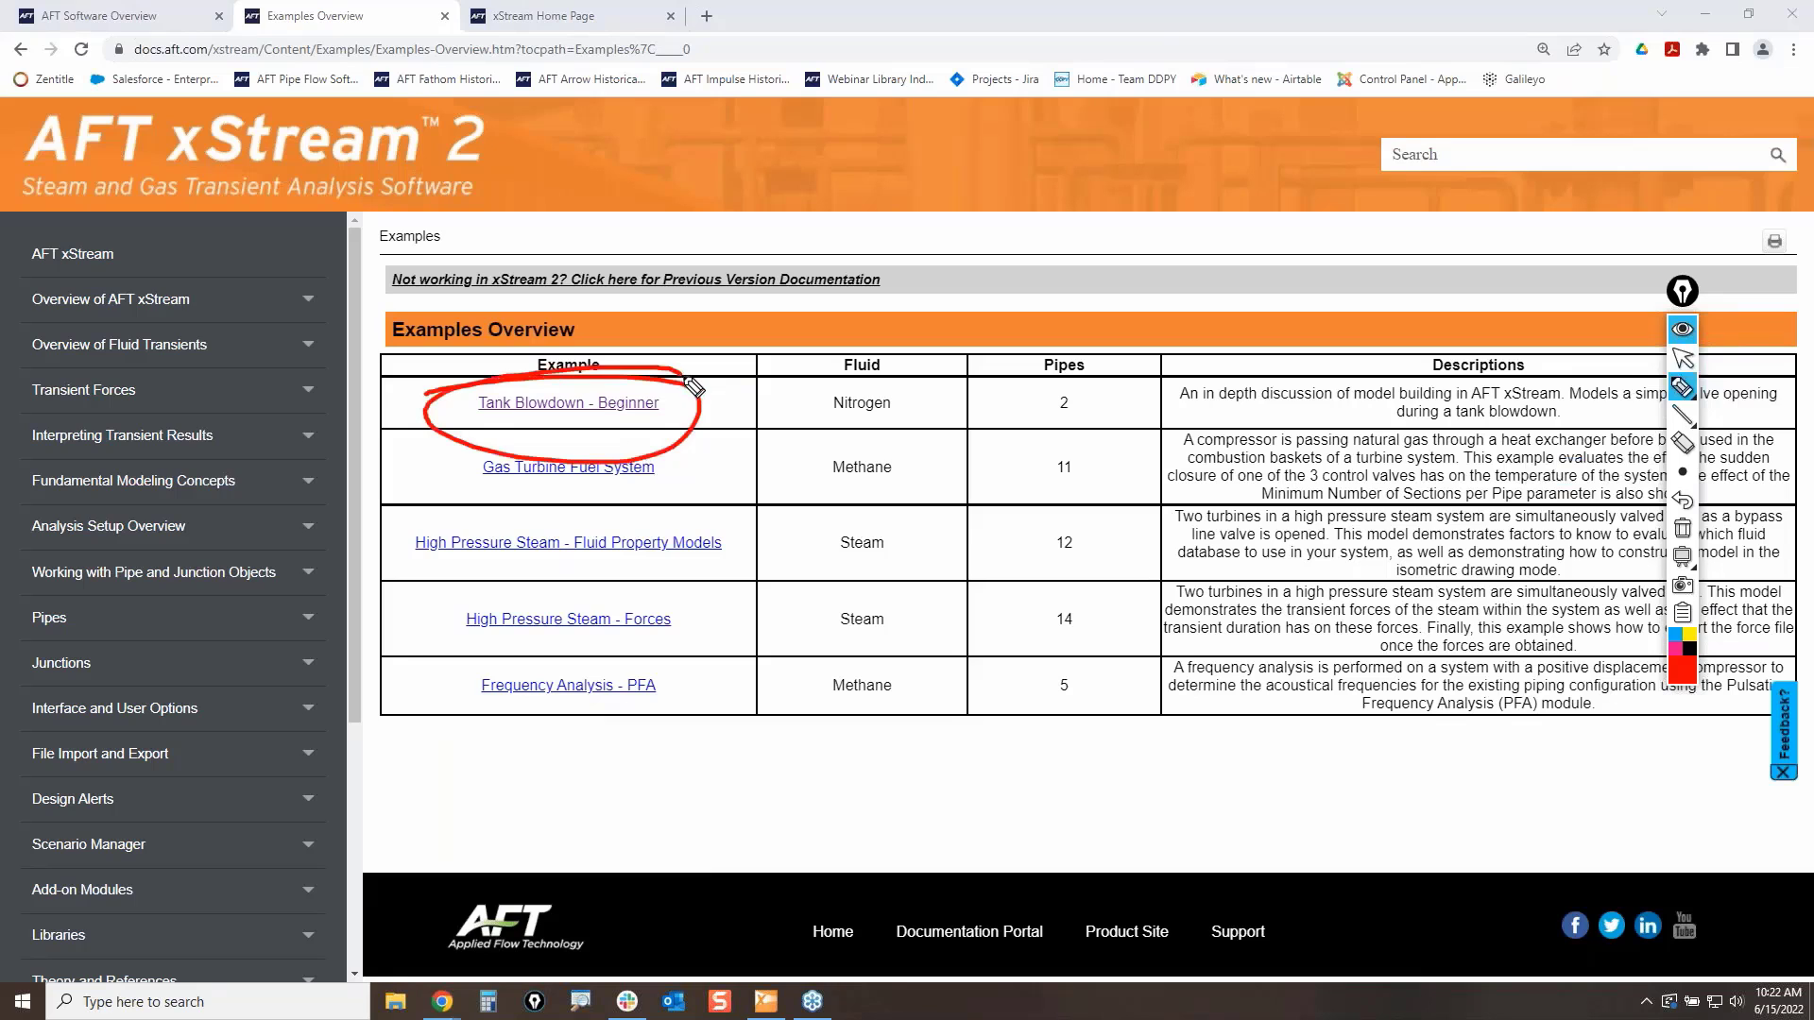
left_click(1683, 529)
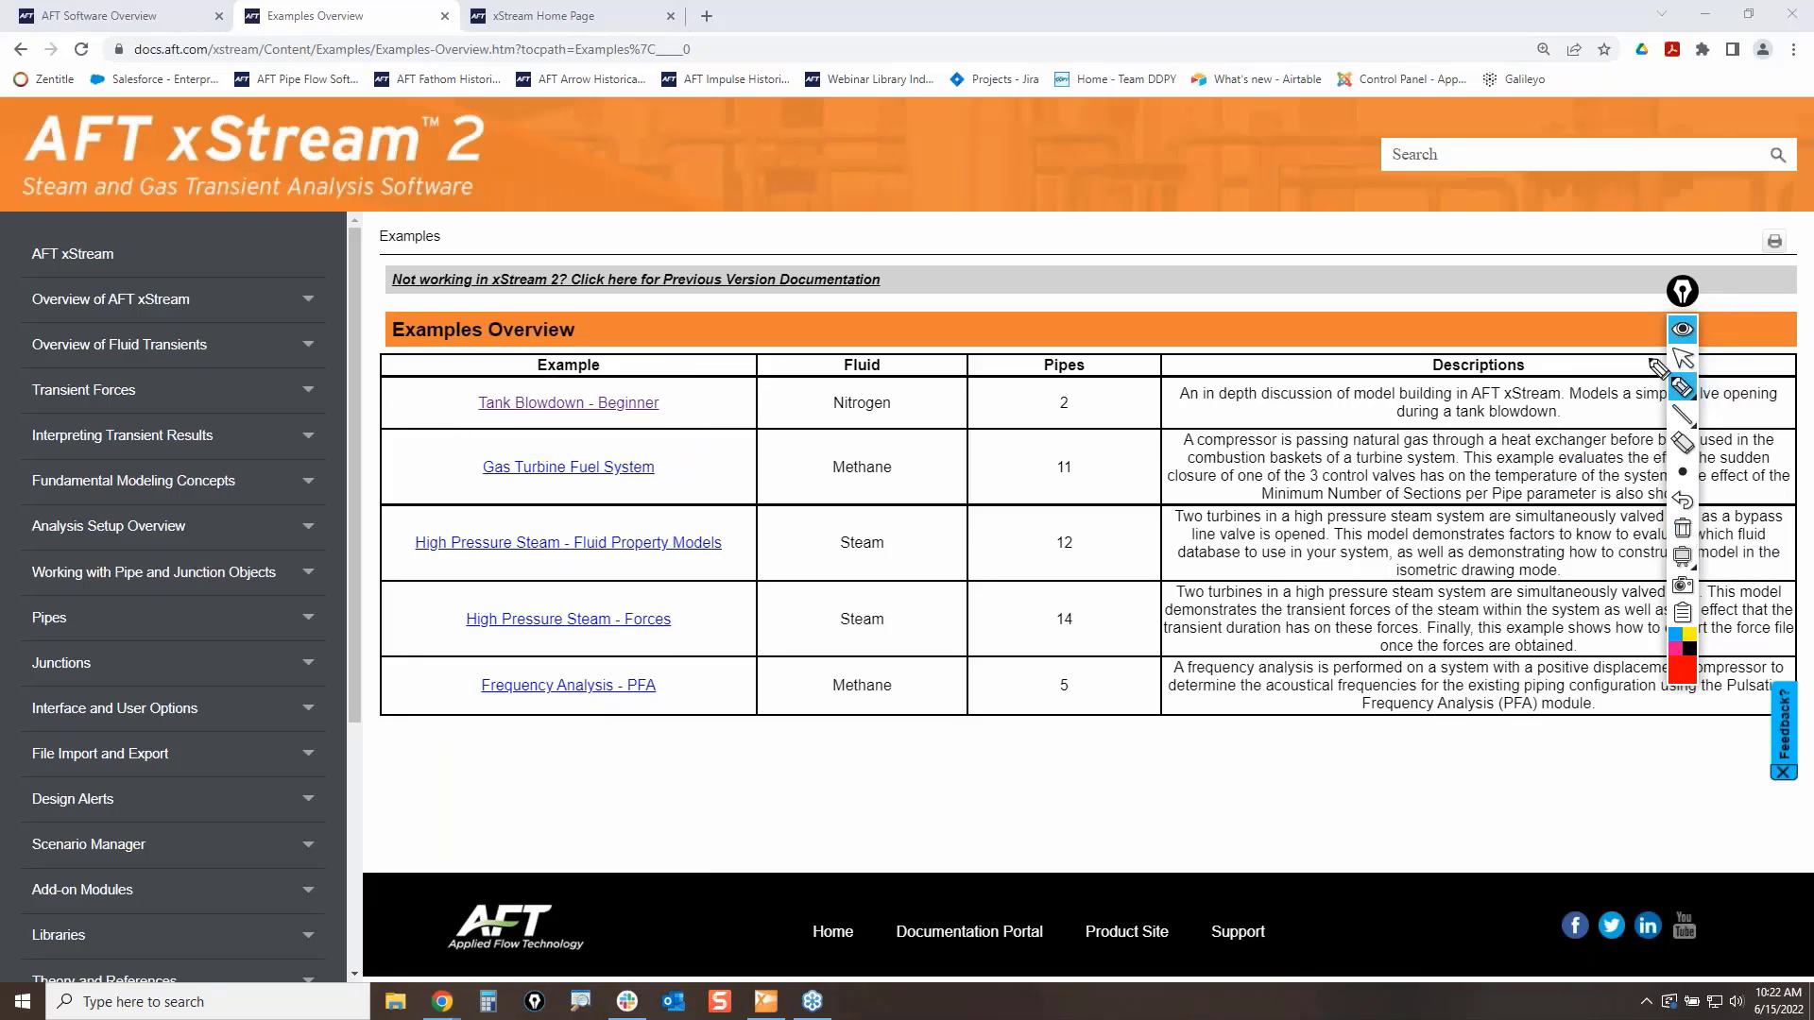
left_click(1682, 361)
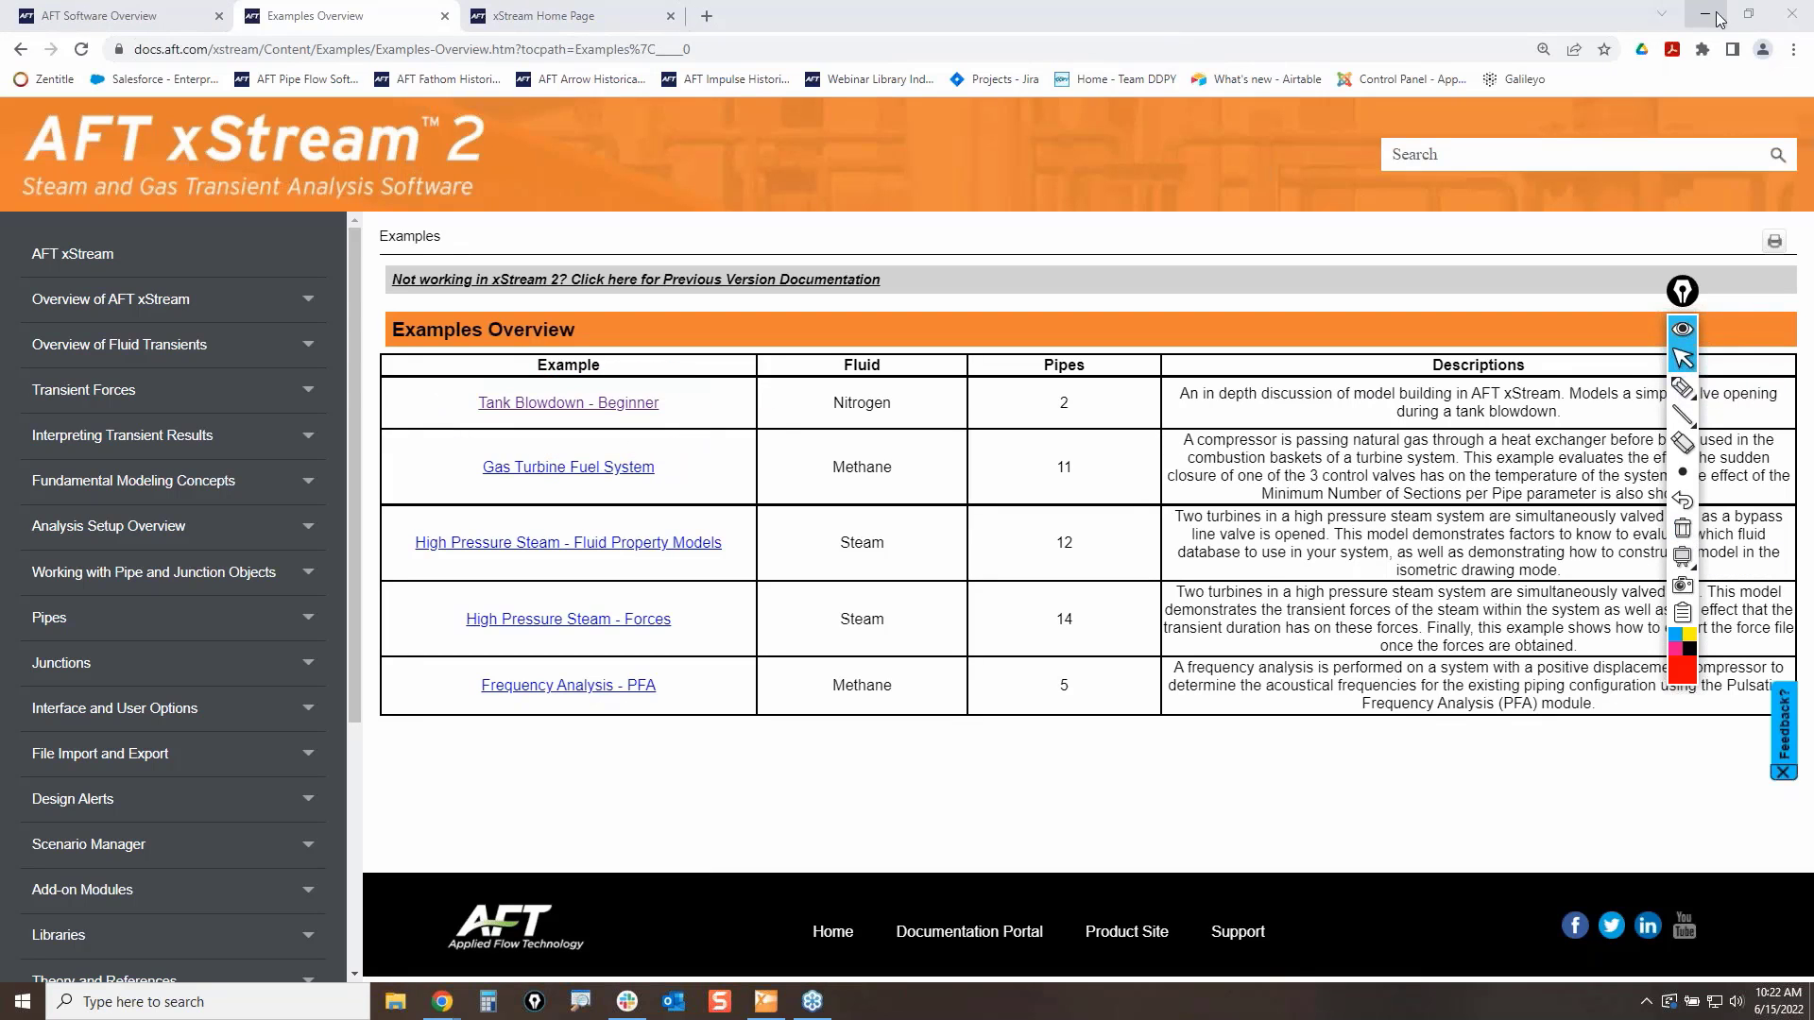
left_click(1705, 14)
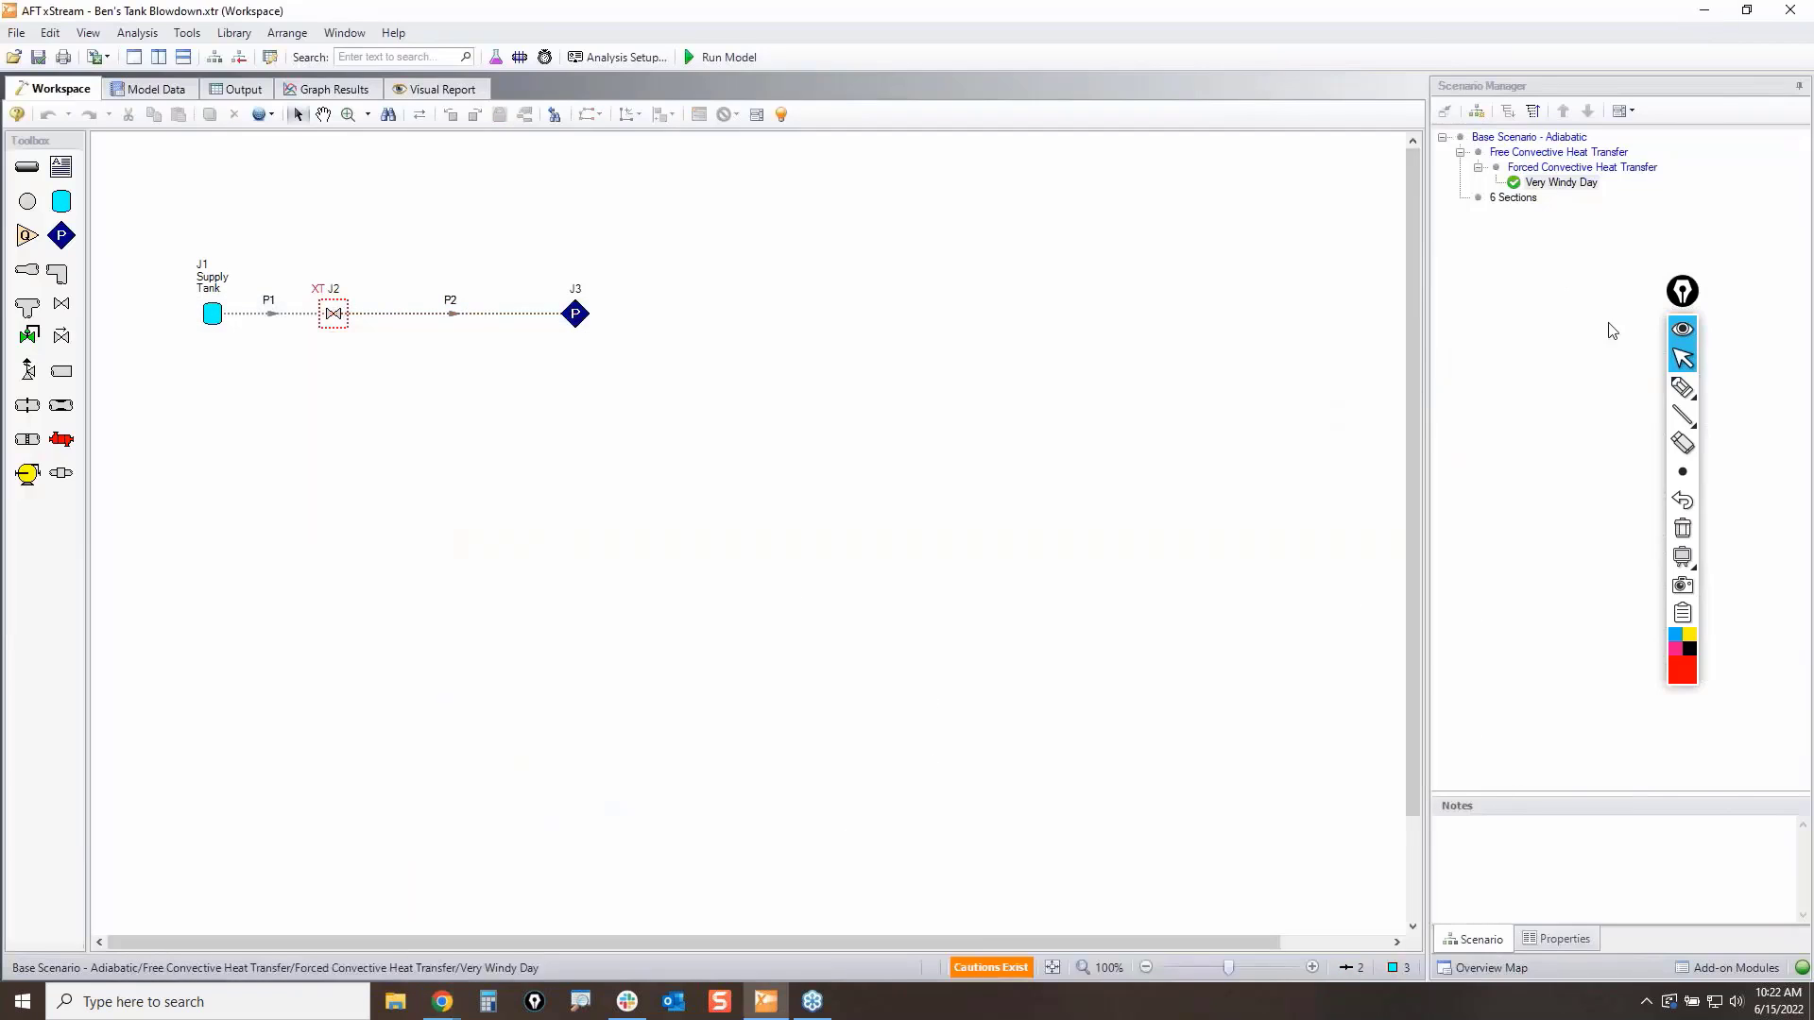
Step: Load the Base Scenario - Adiabatic, circle the model's fluid in its Analysis Setup, and clear the annotation
double_click(1546, 138)
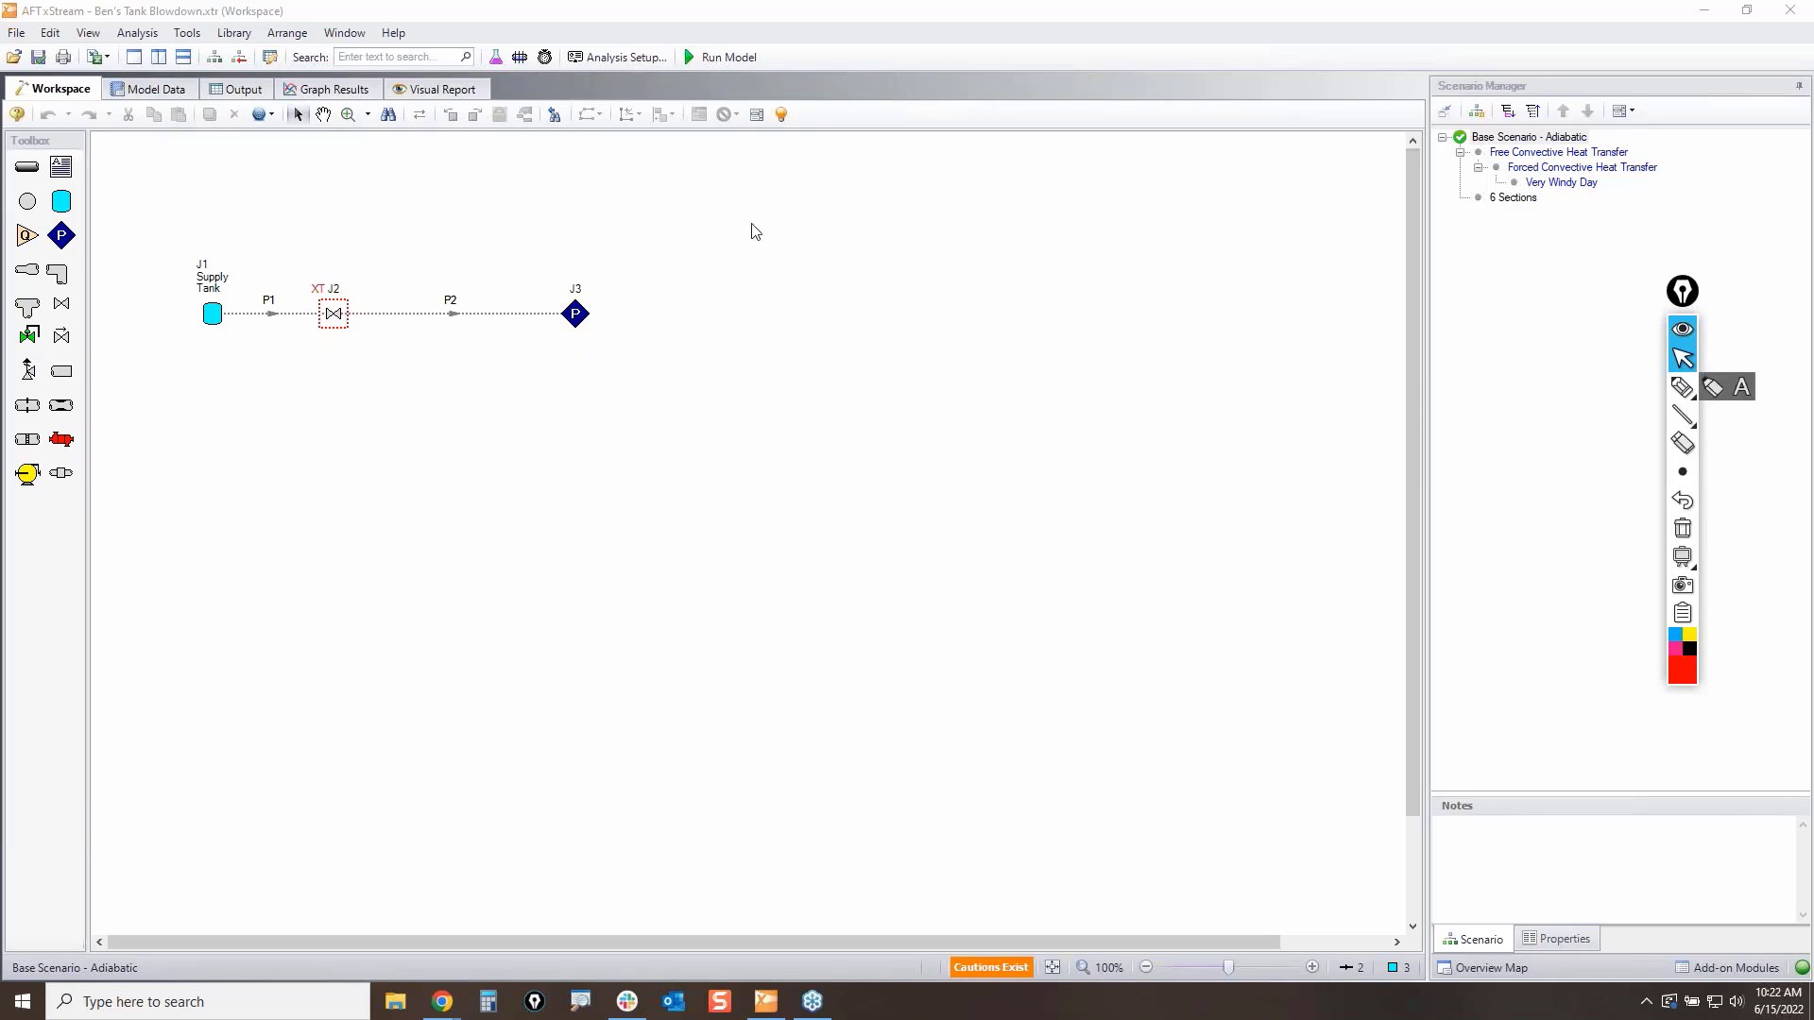
left_click(616, 59)
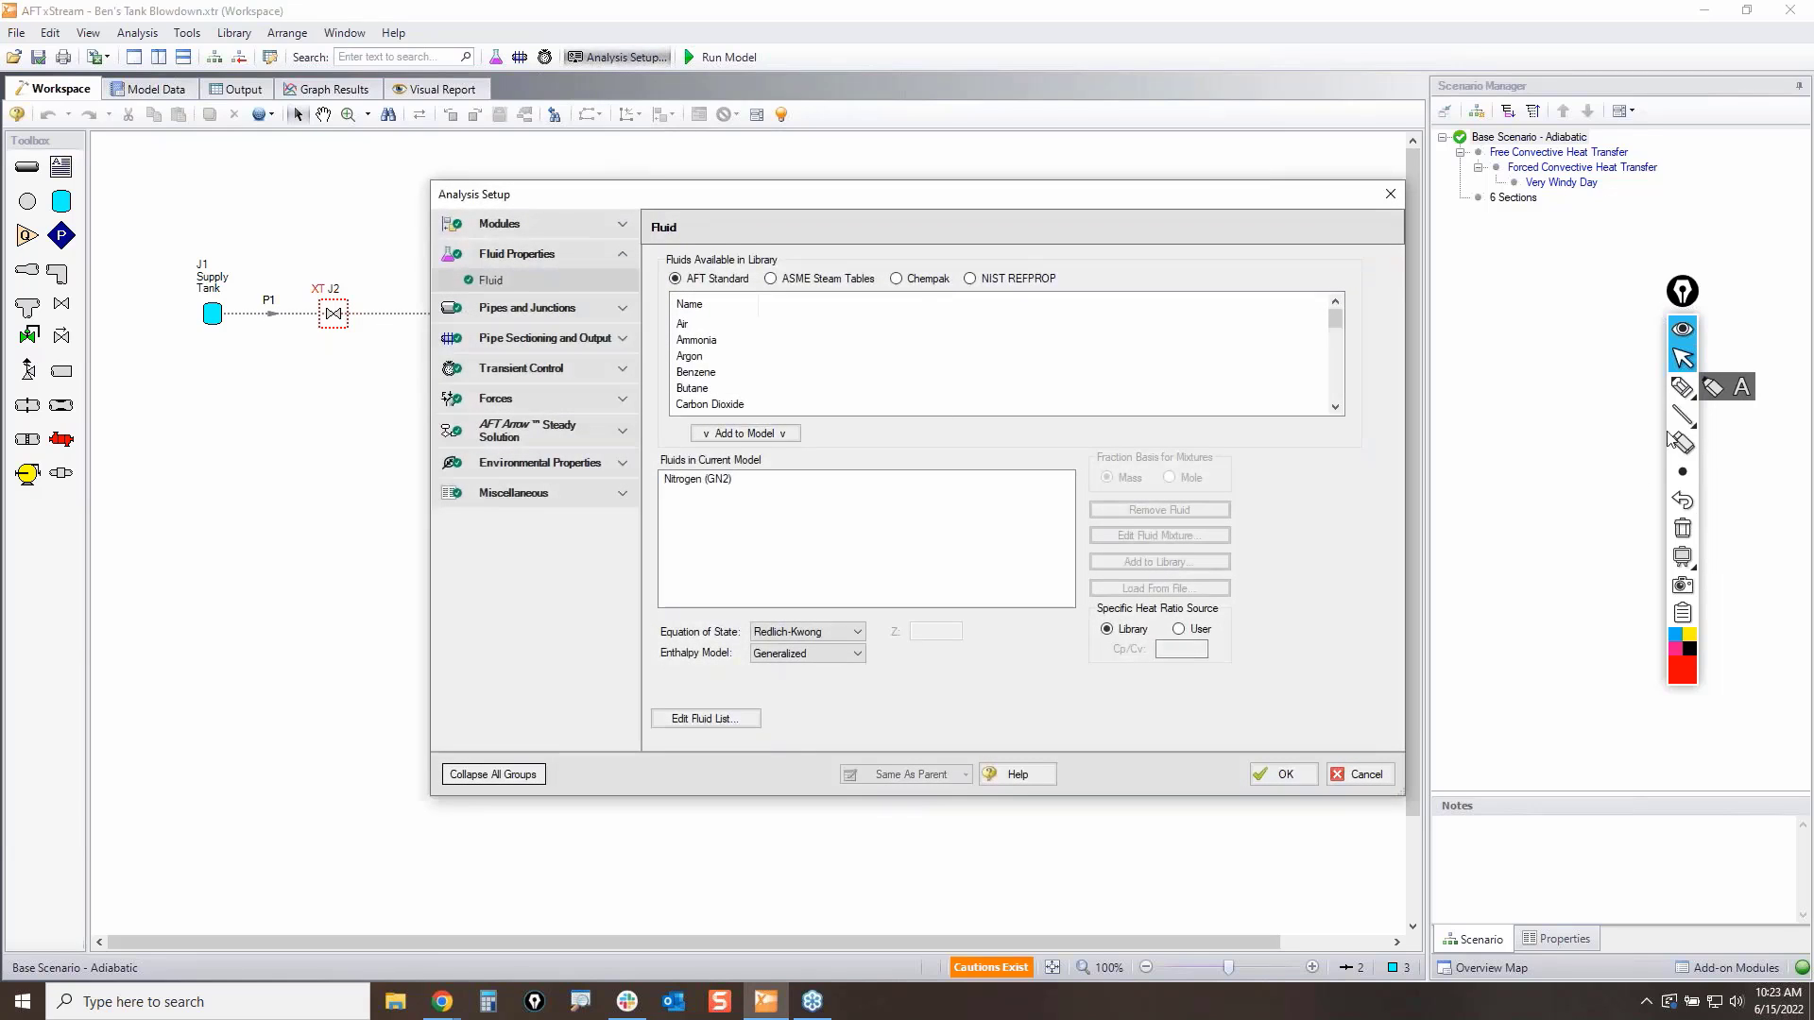
left_click(1683, 386)
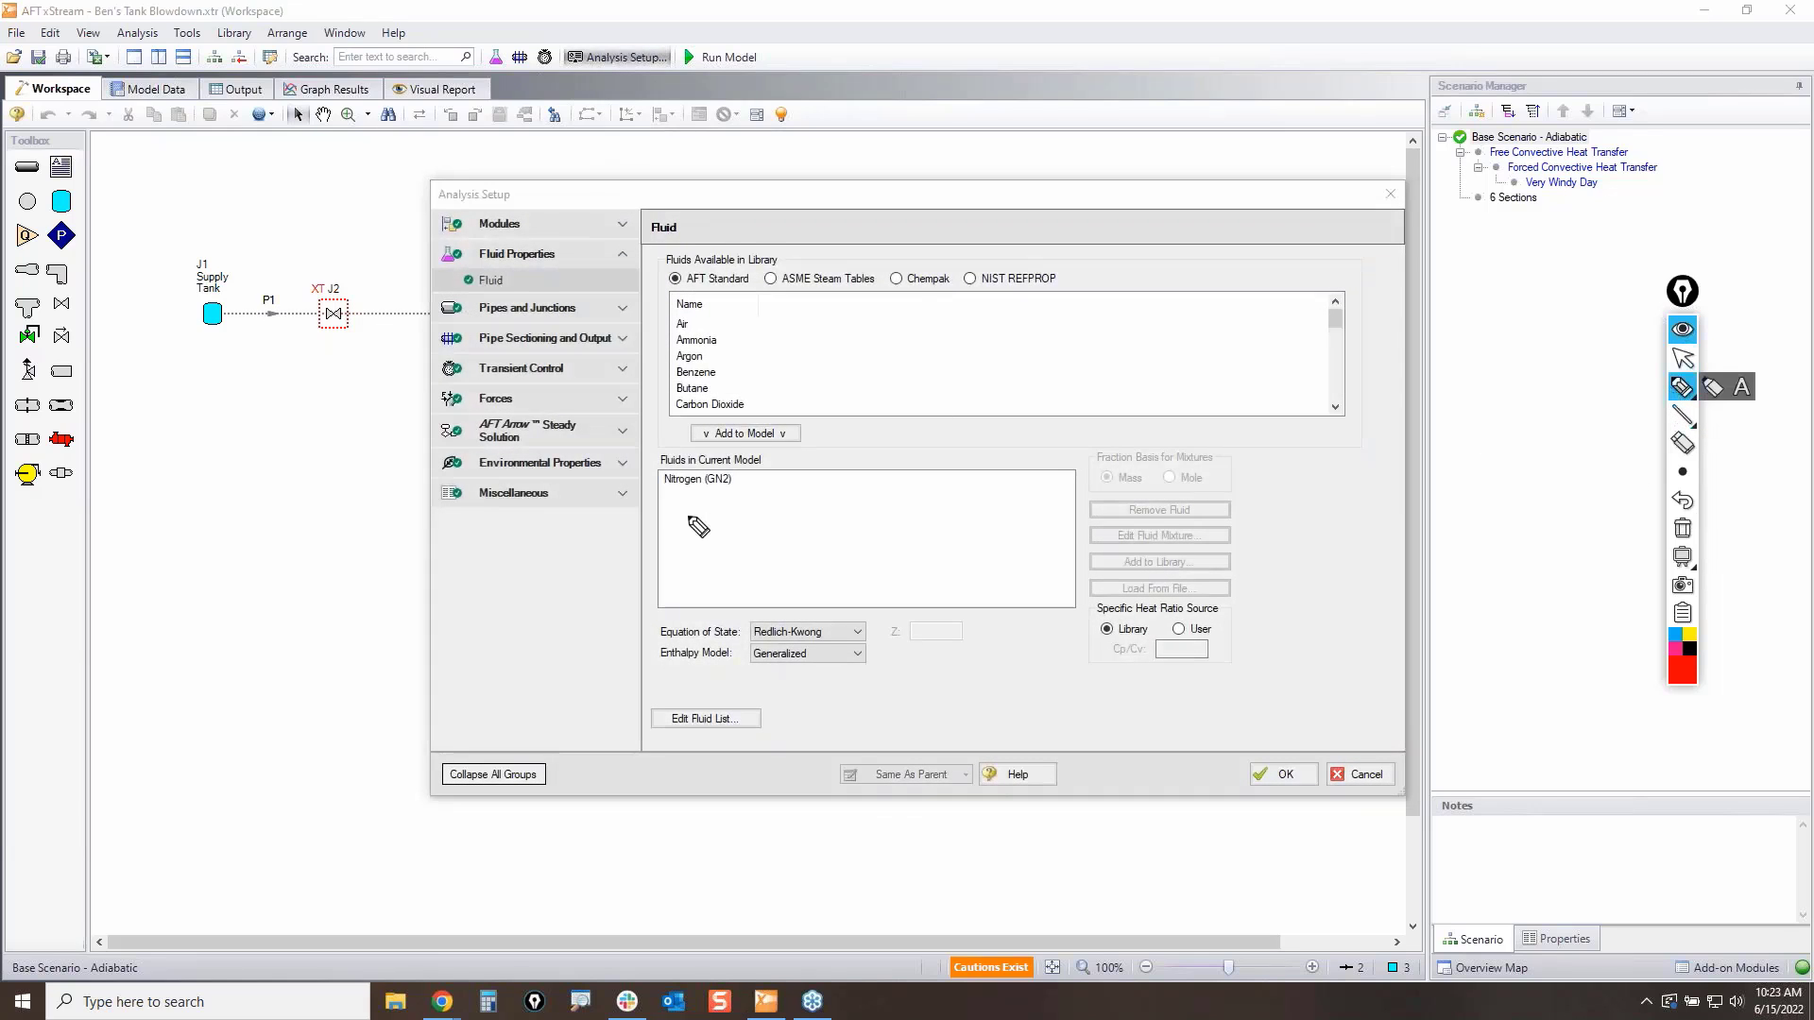
mouse_move(661, 463)
left_mouse_down()
mouse_move(792, 486)
mouse_move(666, 453)
left_mouse_up()
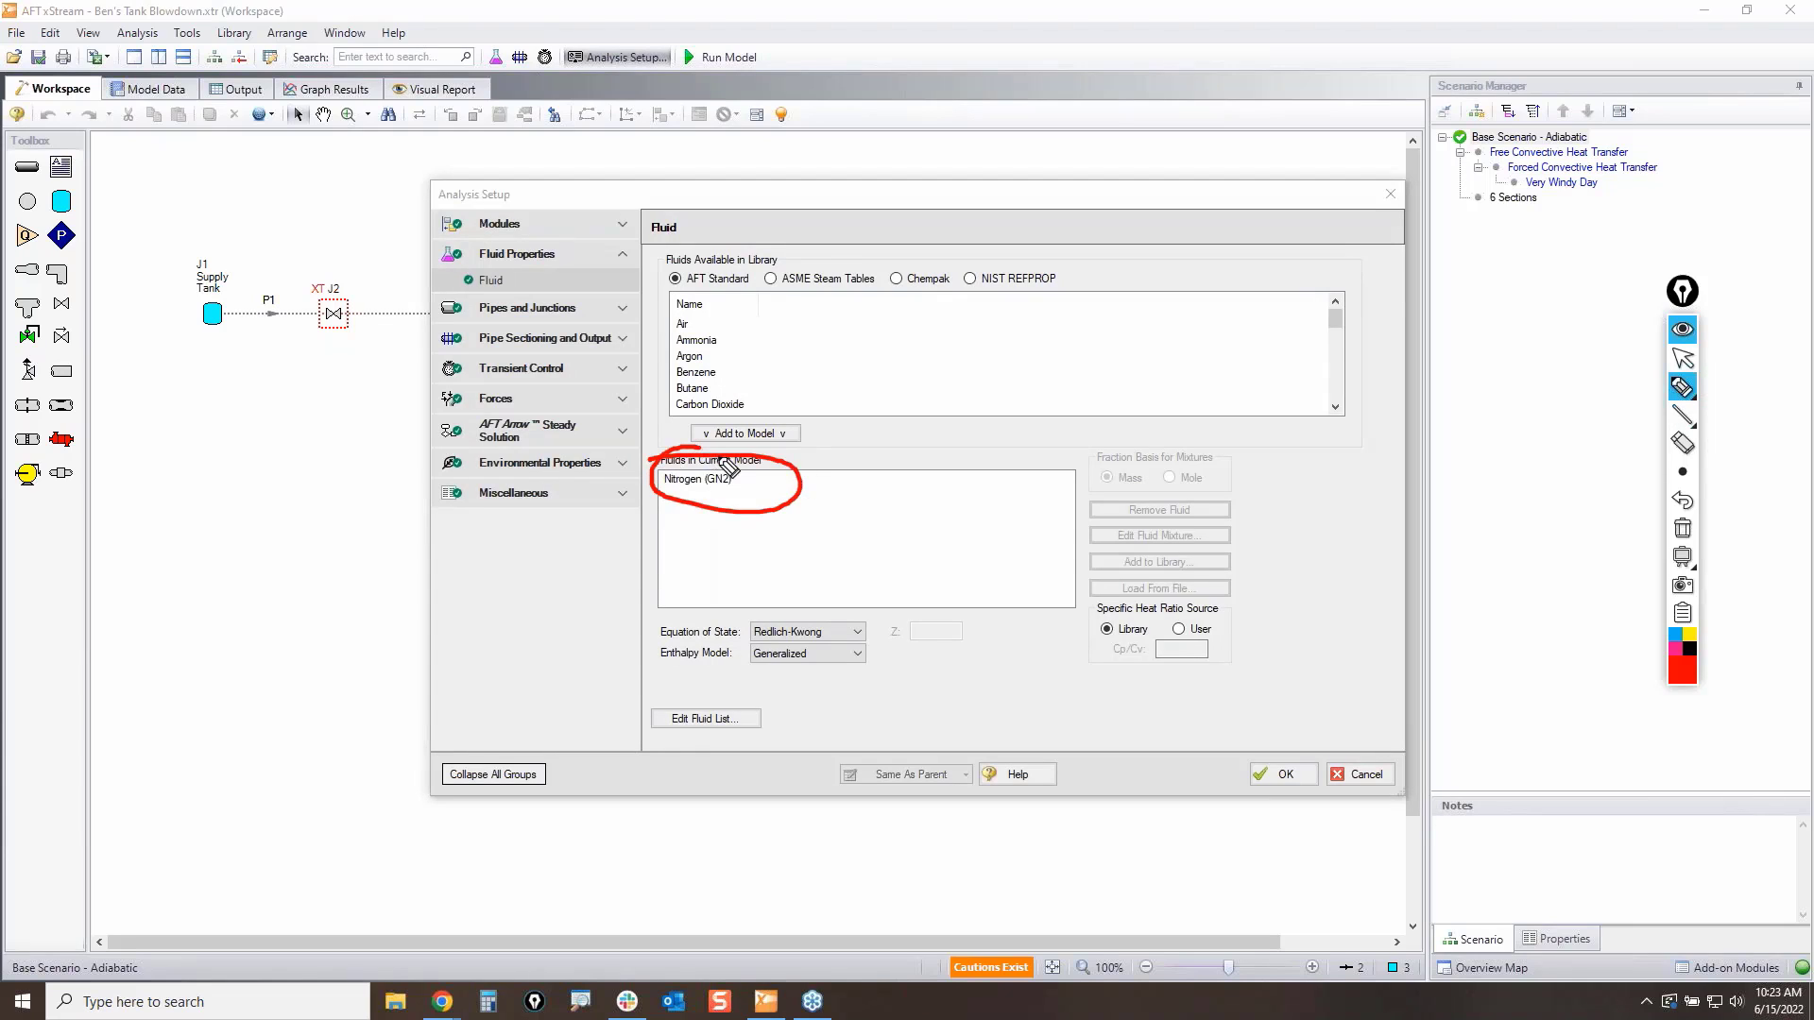
left_click(1678, 470)
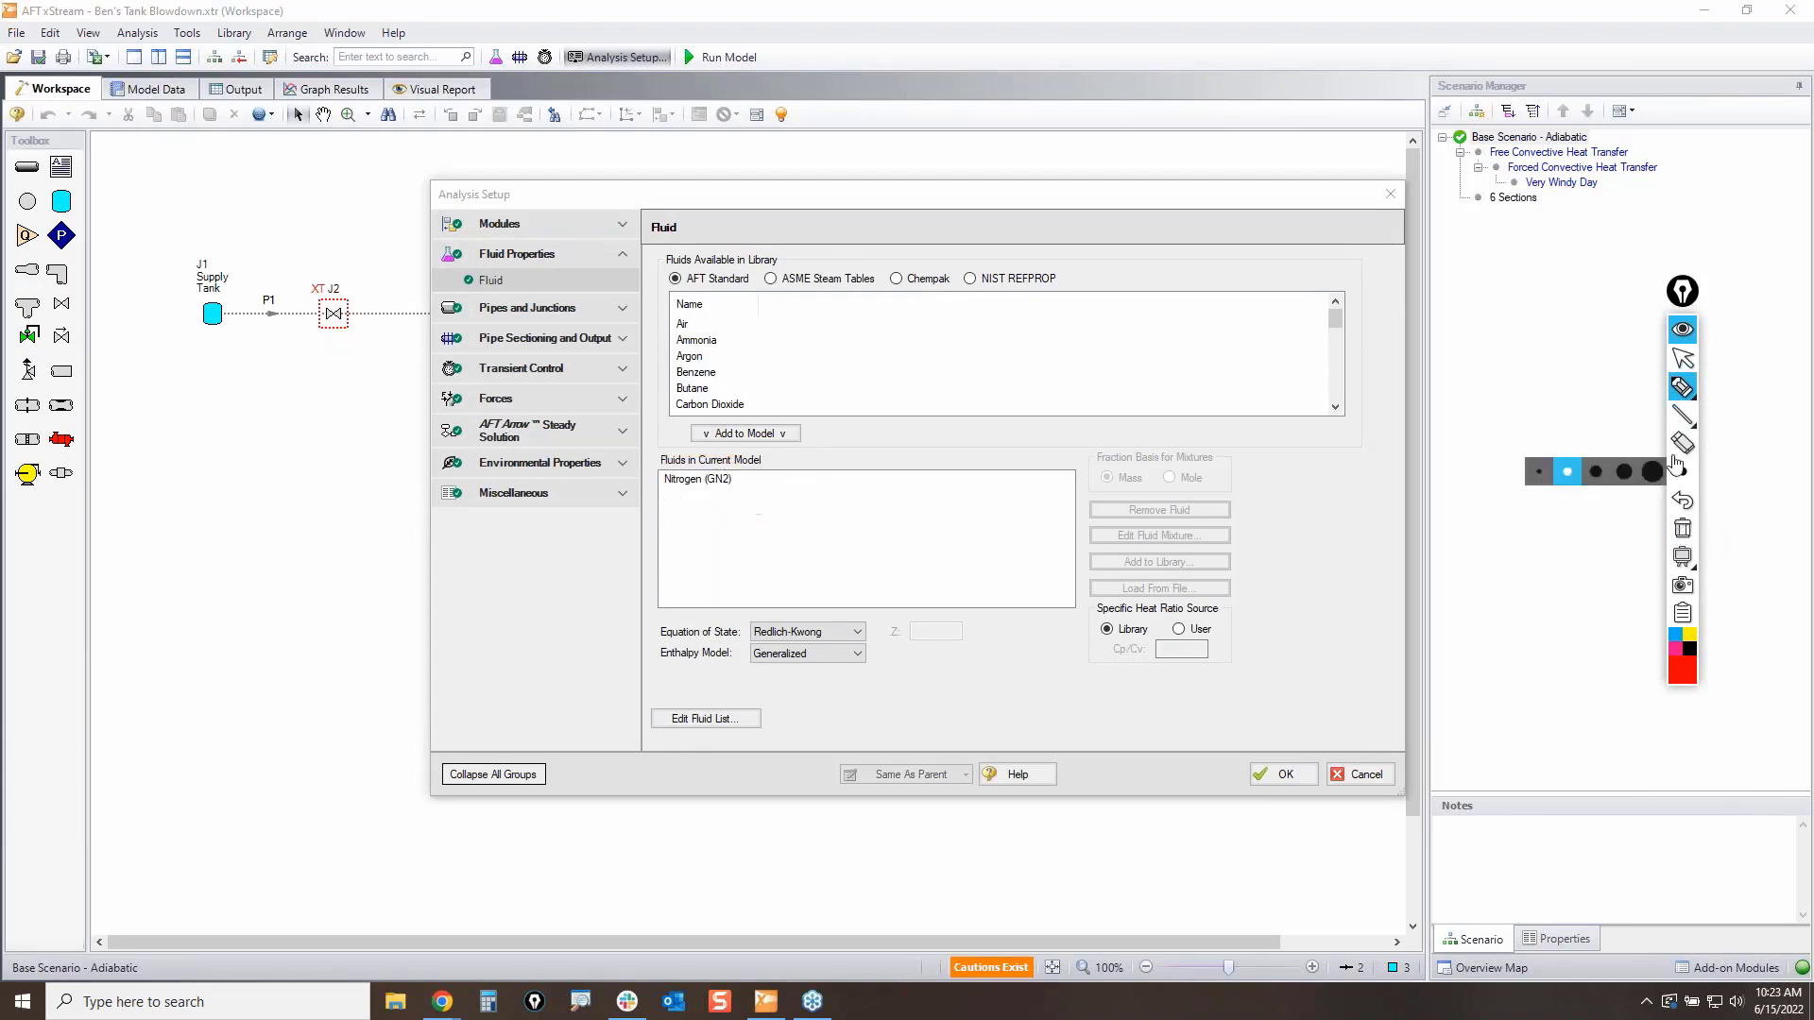
left_click(1683, 359)
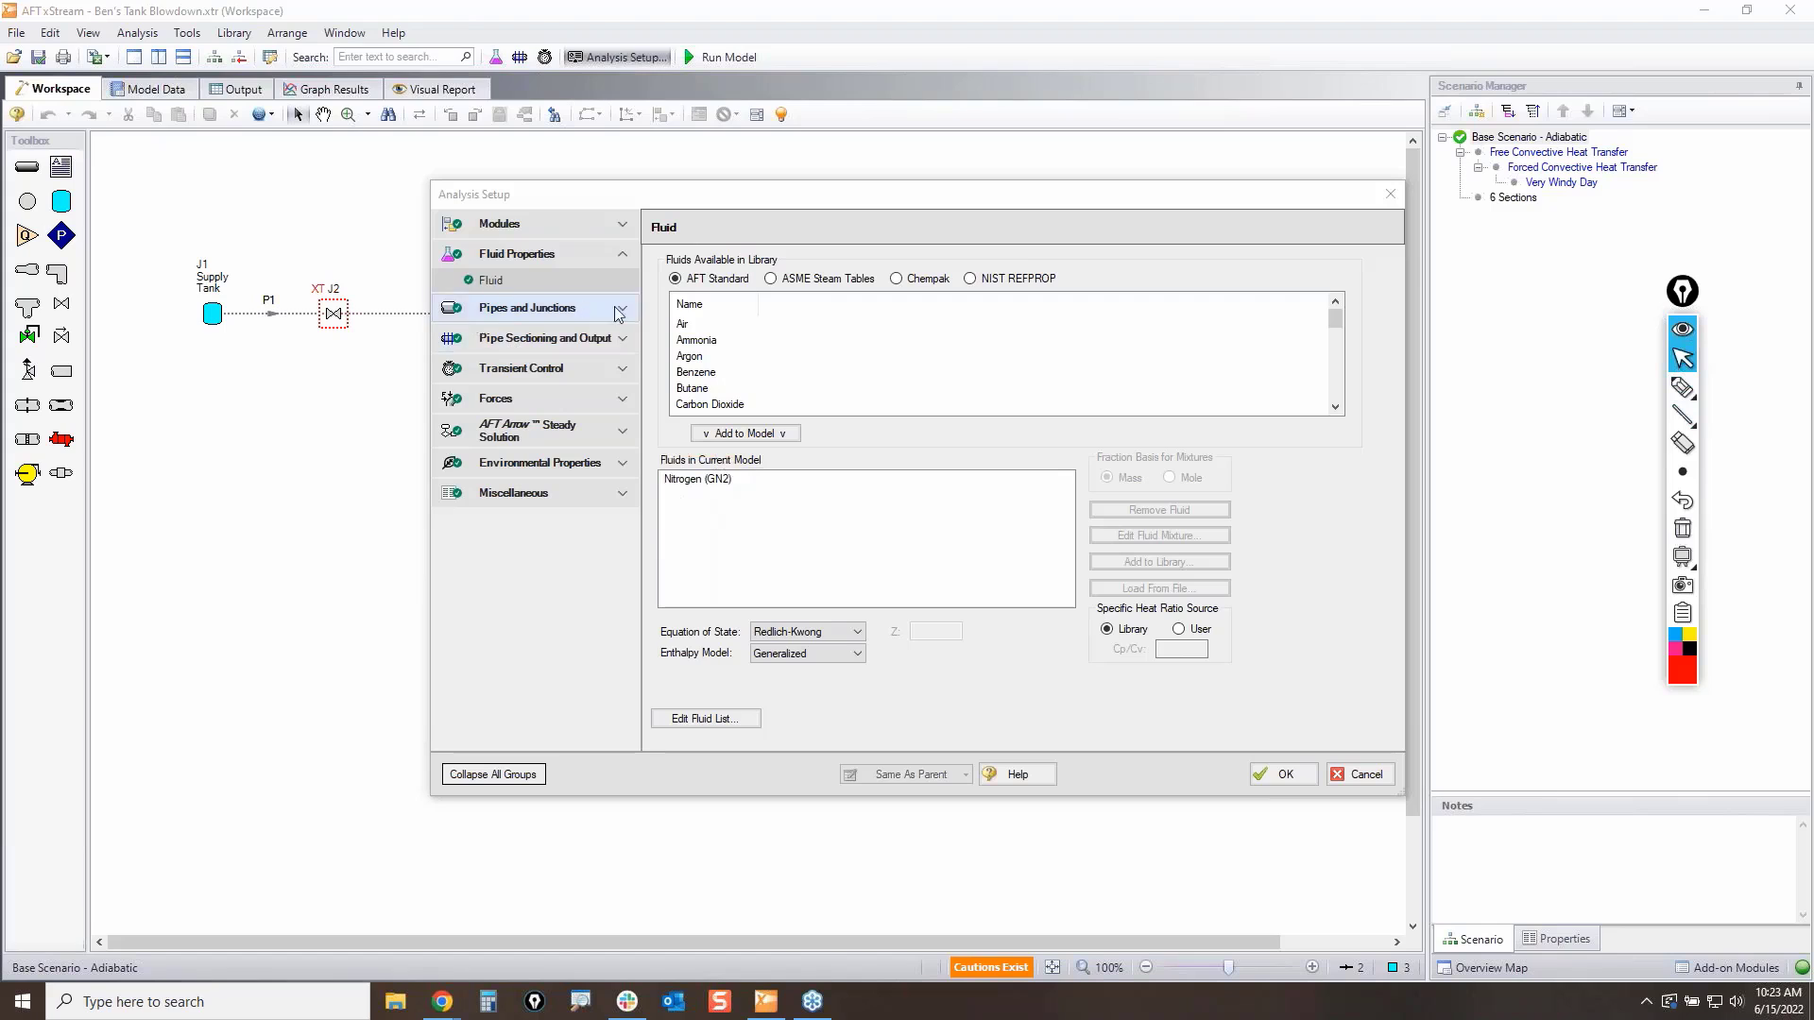
Step: Review the Pipe Sectioning and Output settings in the Analysis Setup
left_click(545, 338)
left_click(529, 368)
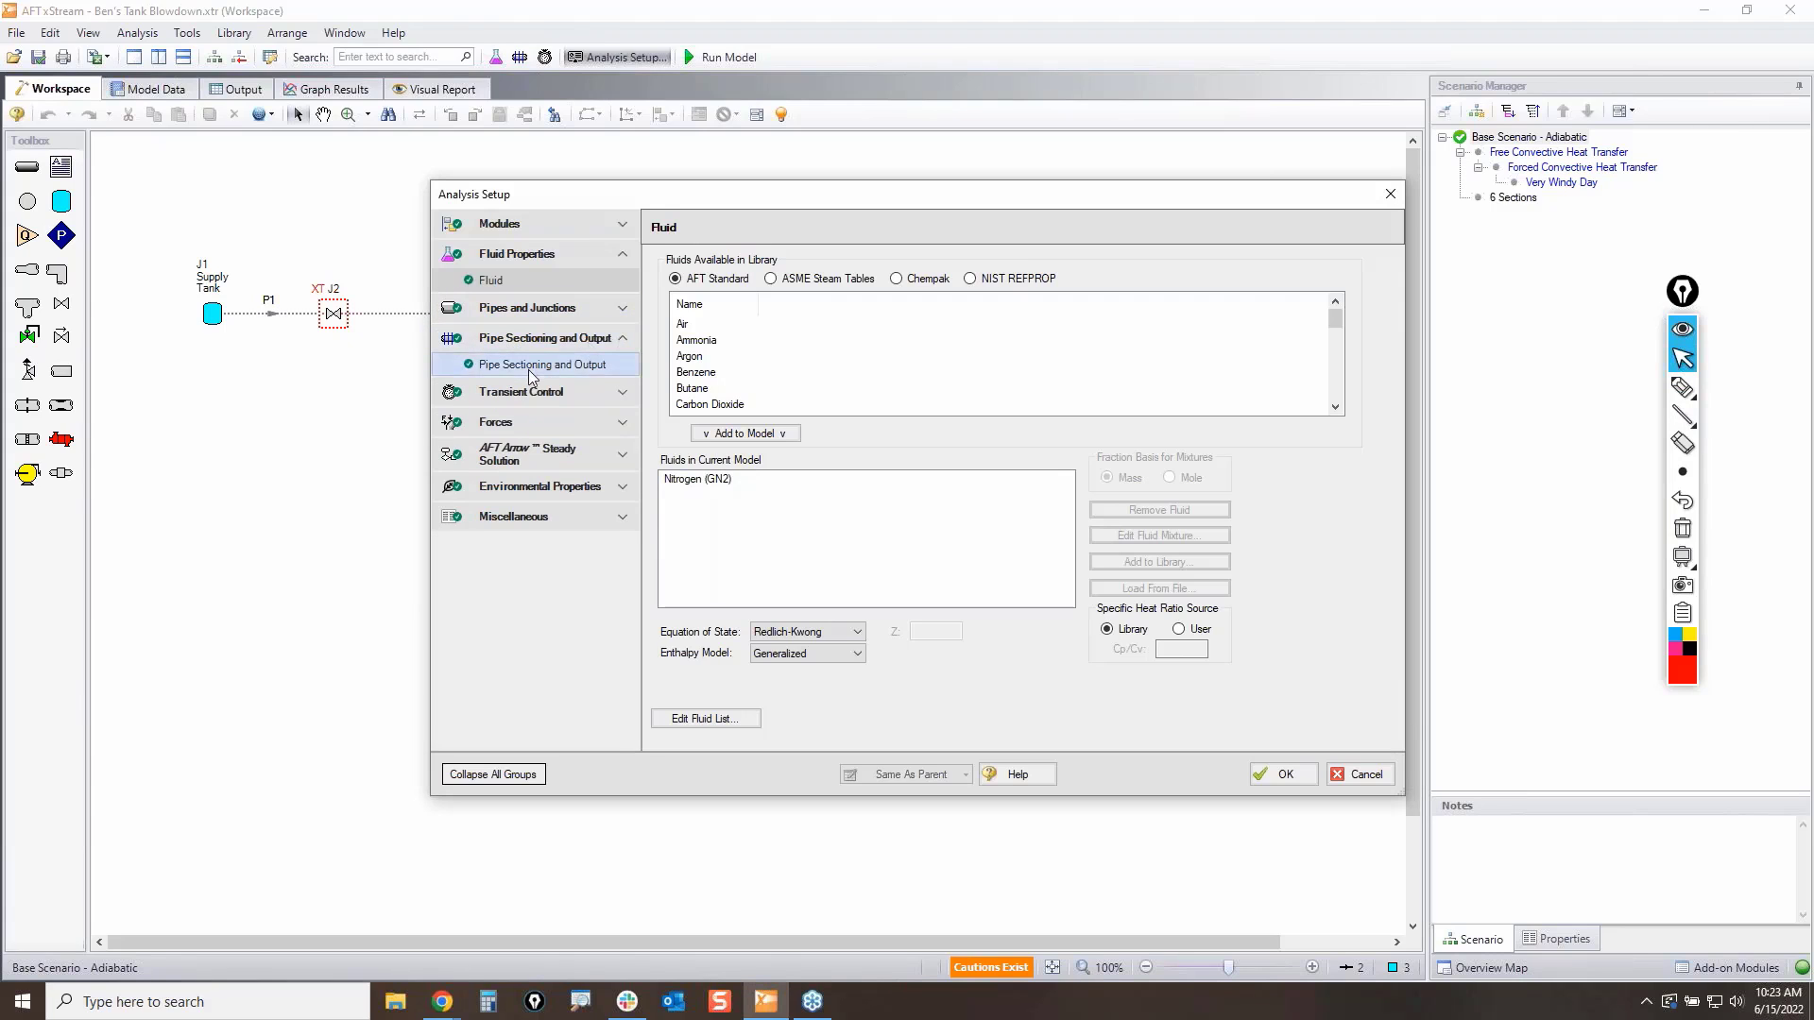
left_click(530, 369)
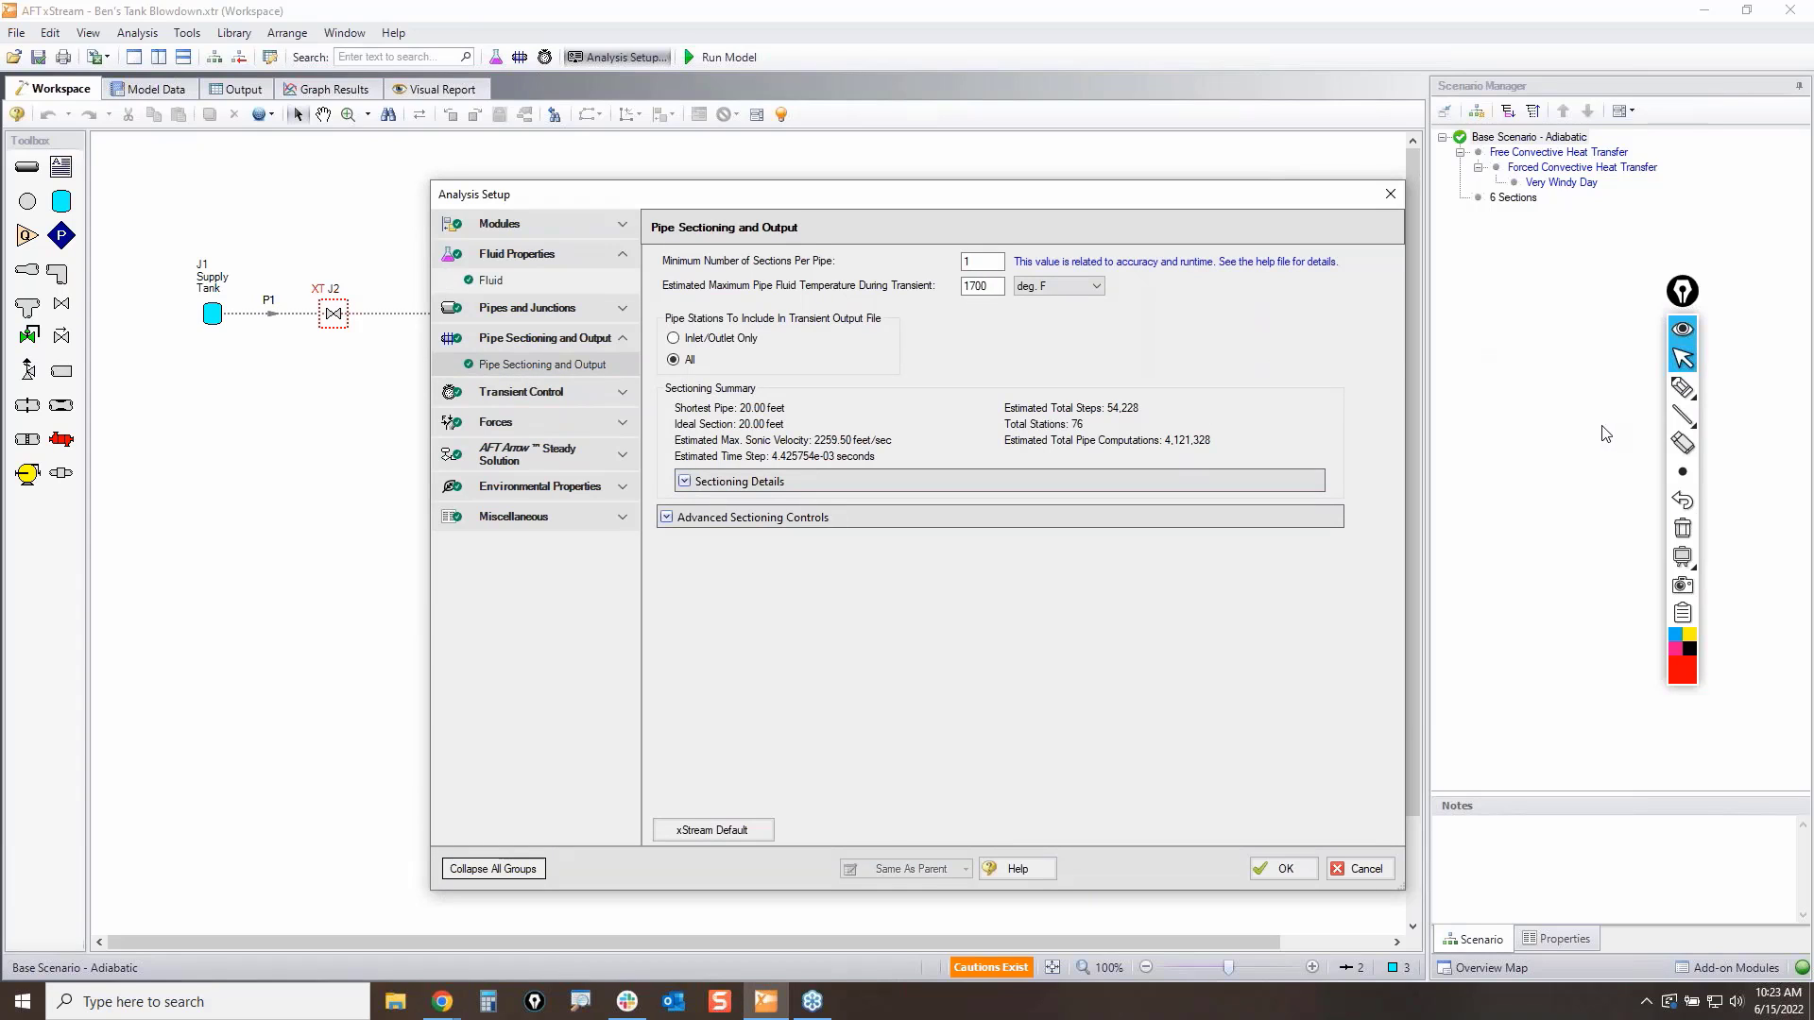
mouse_move(1684, 393)
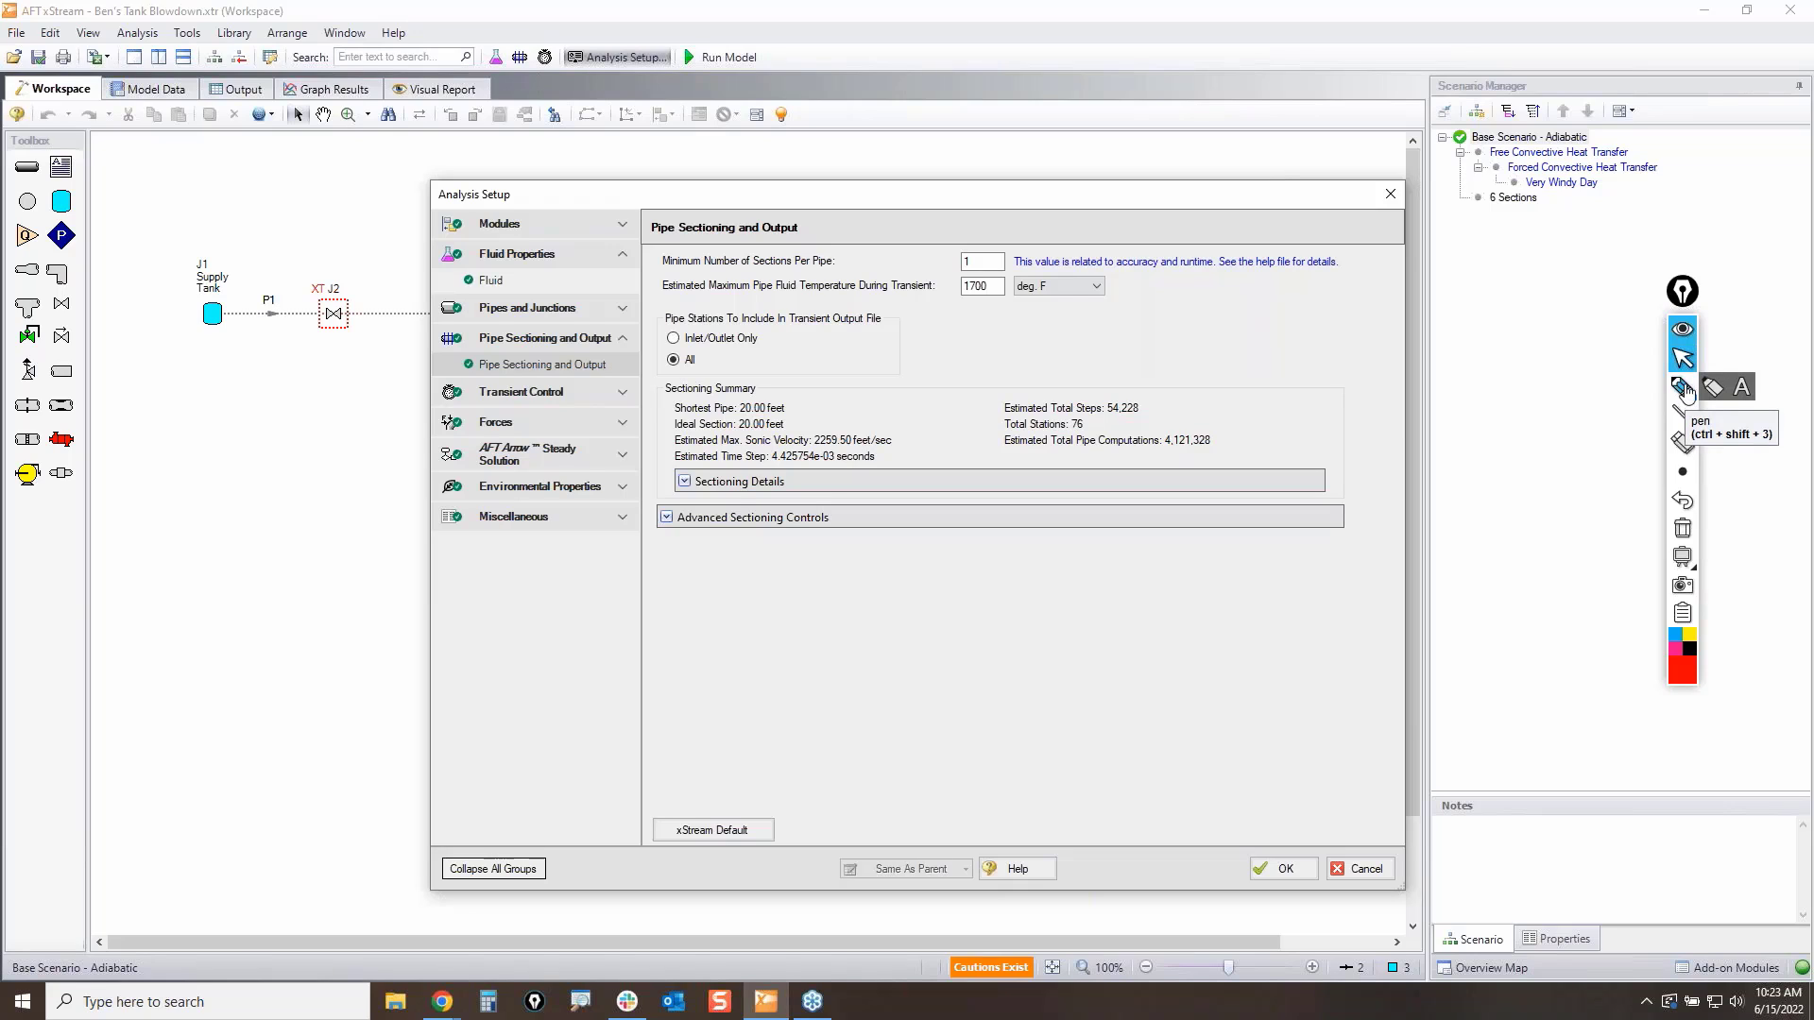
Step: Circle the stop time in the Simulation Mode/Duration settings, clear the annotation, and cancel the Analysis Setup
left_click(615, 404)
left_click(570, 421)
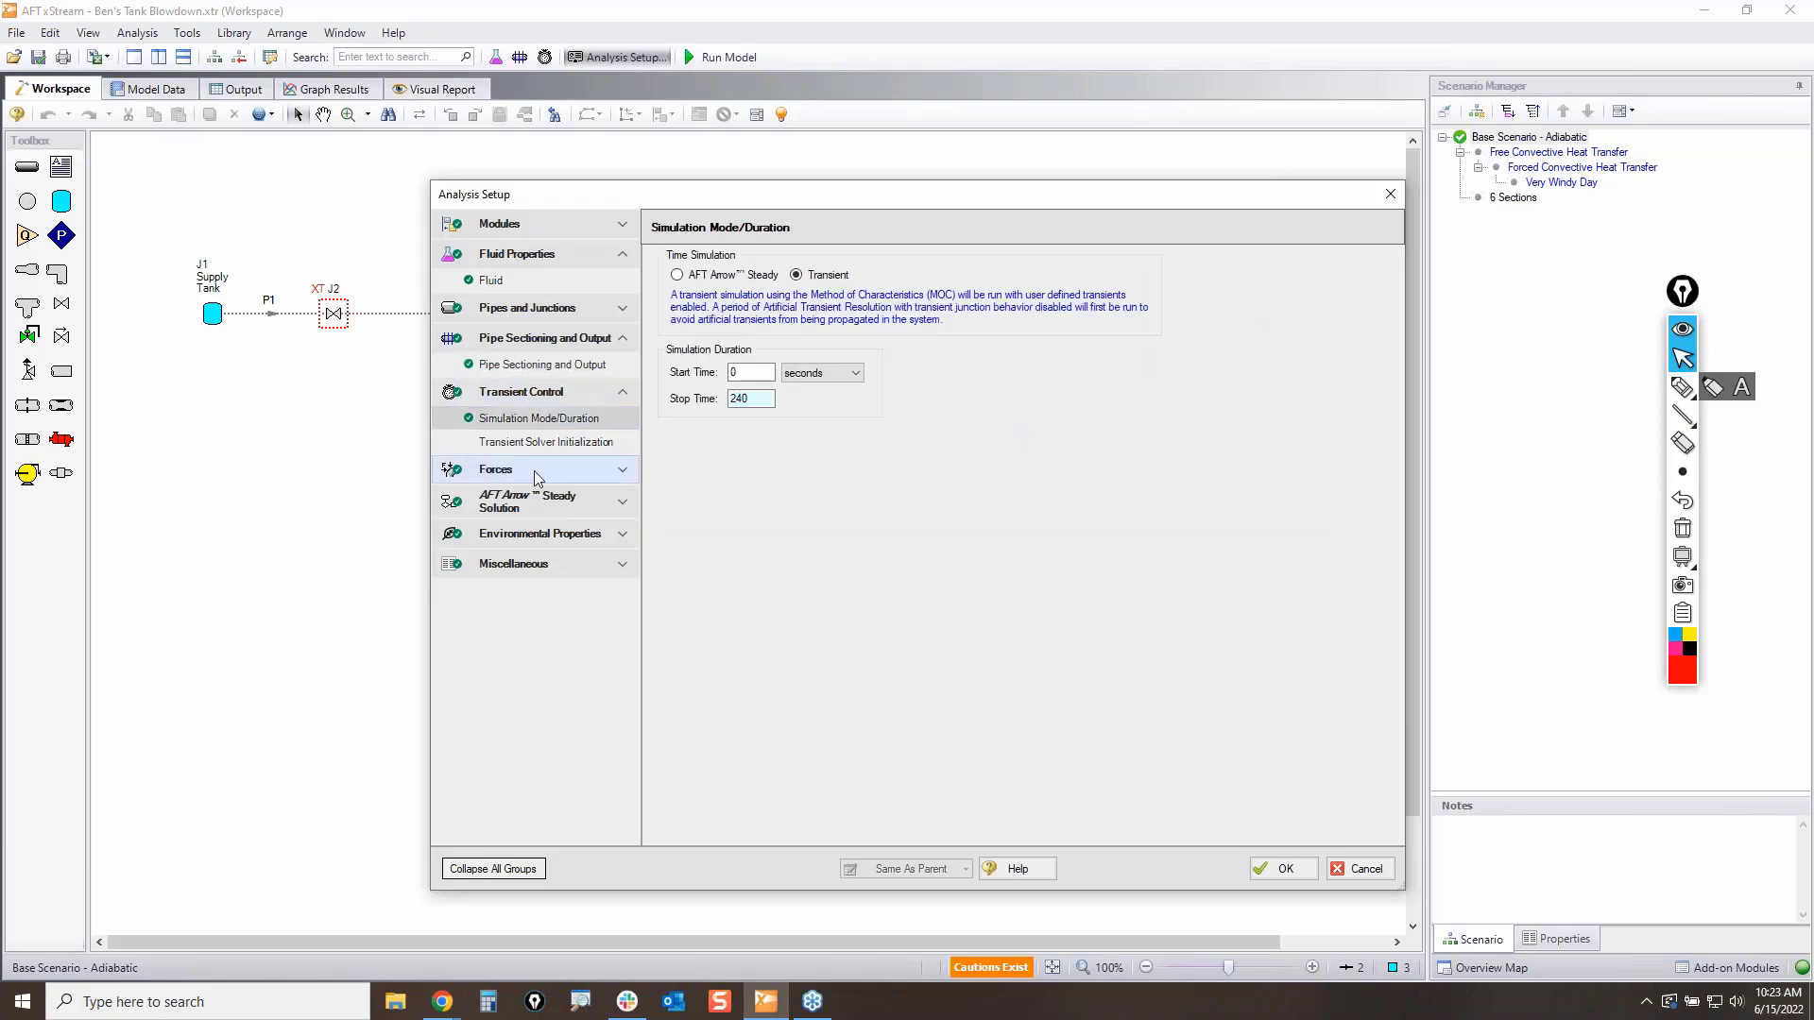
left_click(1683, 386)
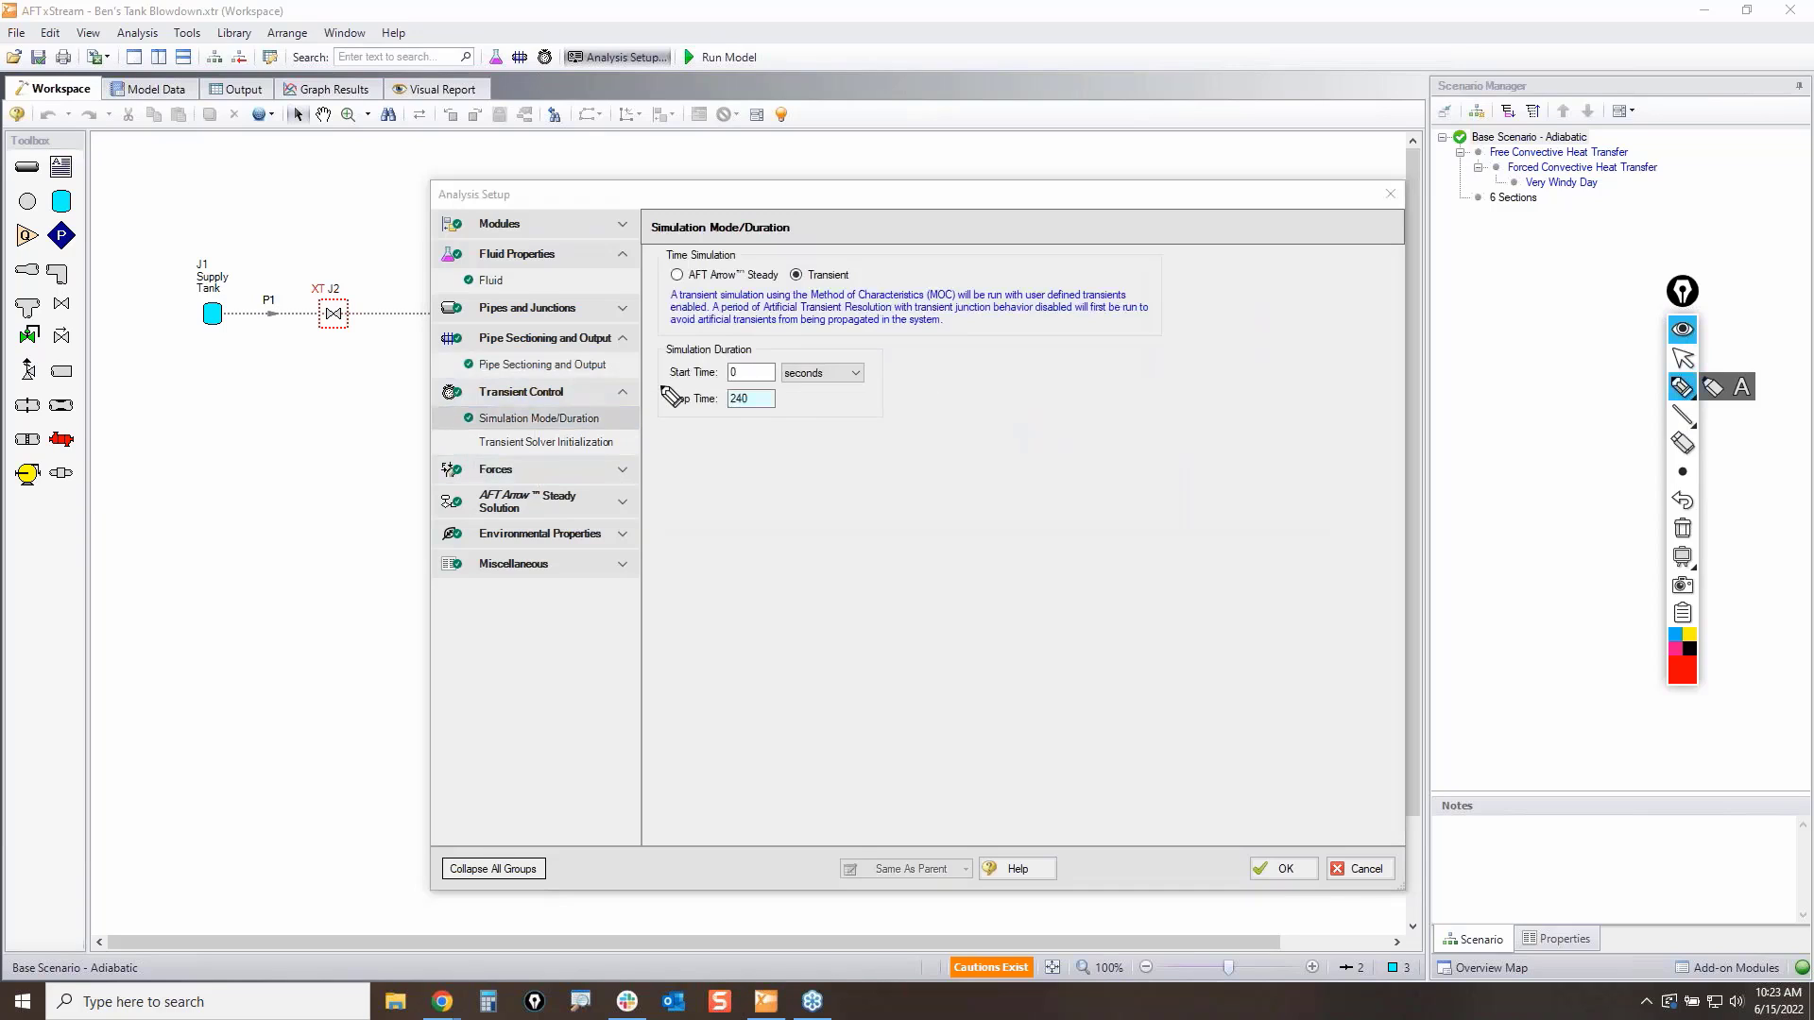
mouse_move(668, 387)
left_mouse_down()
mouse_move(741, 395)
mouse_move(757, 433)
mouse_move(675, 395)
left_mouse_up()
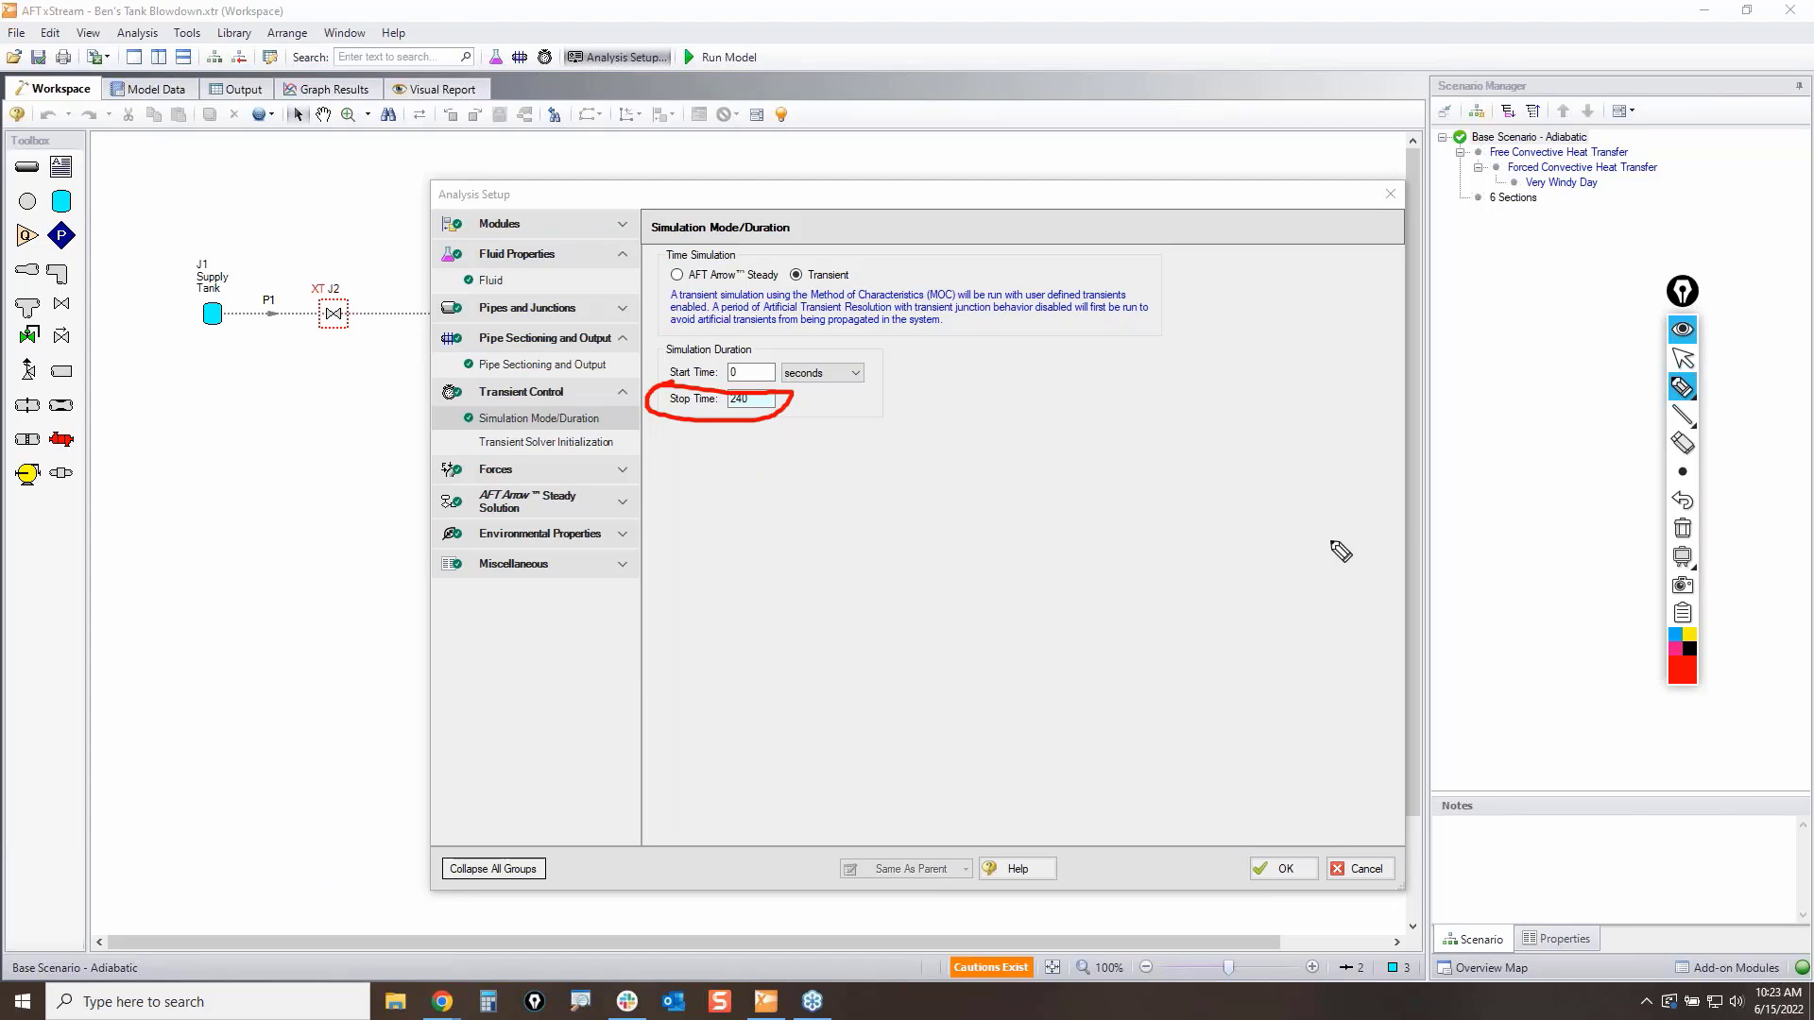
left_click(1682, 531)
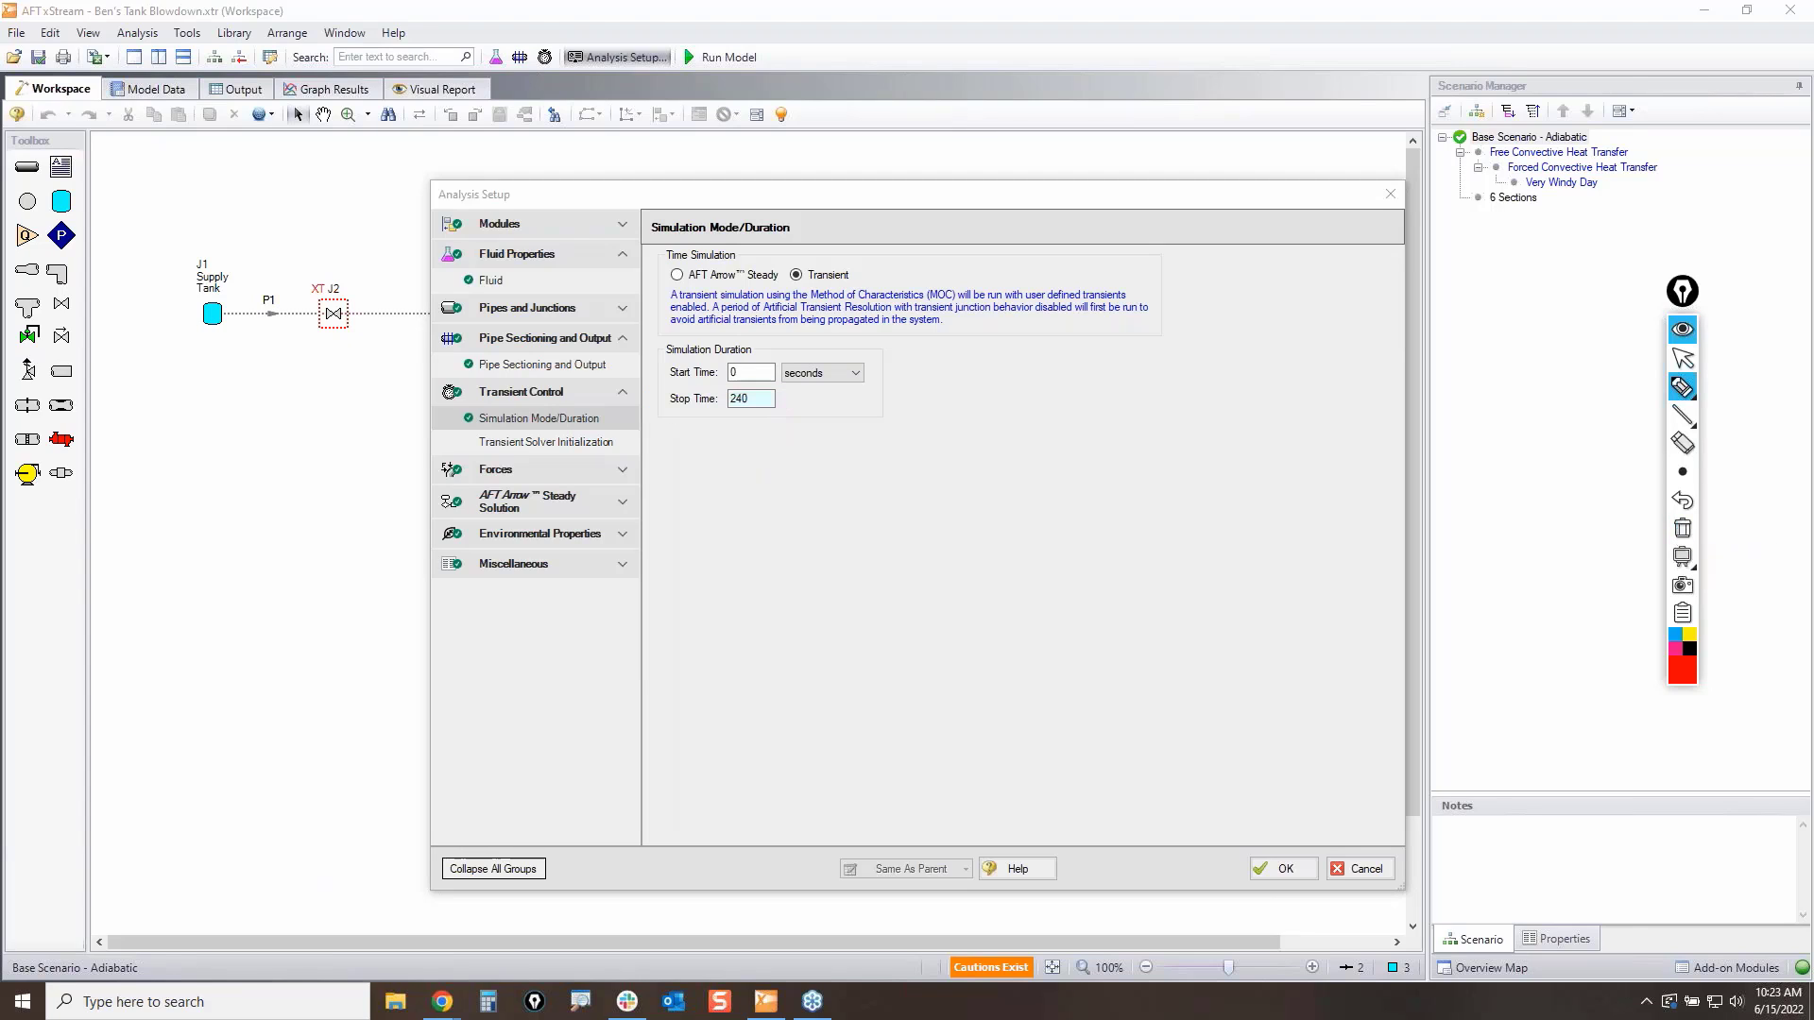
left_click(1683, 357)
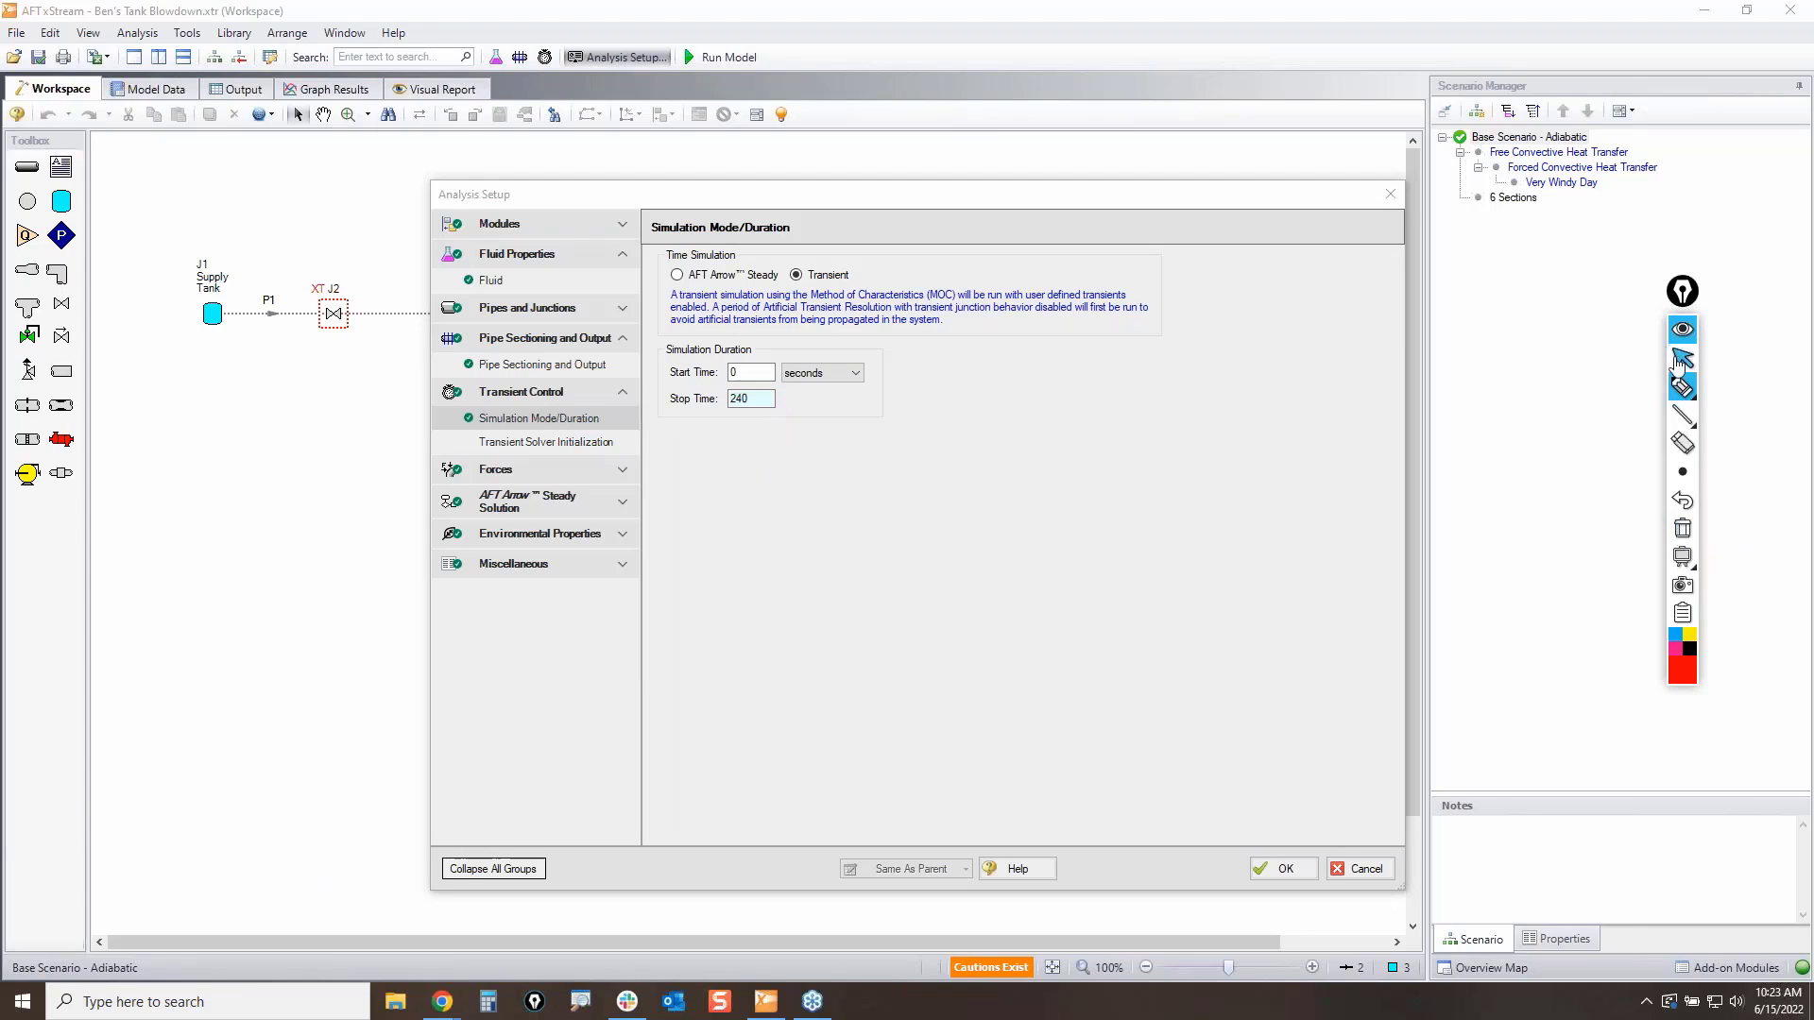
left_click(1364, 875)
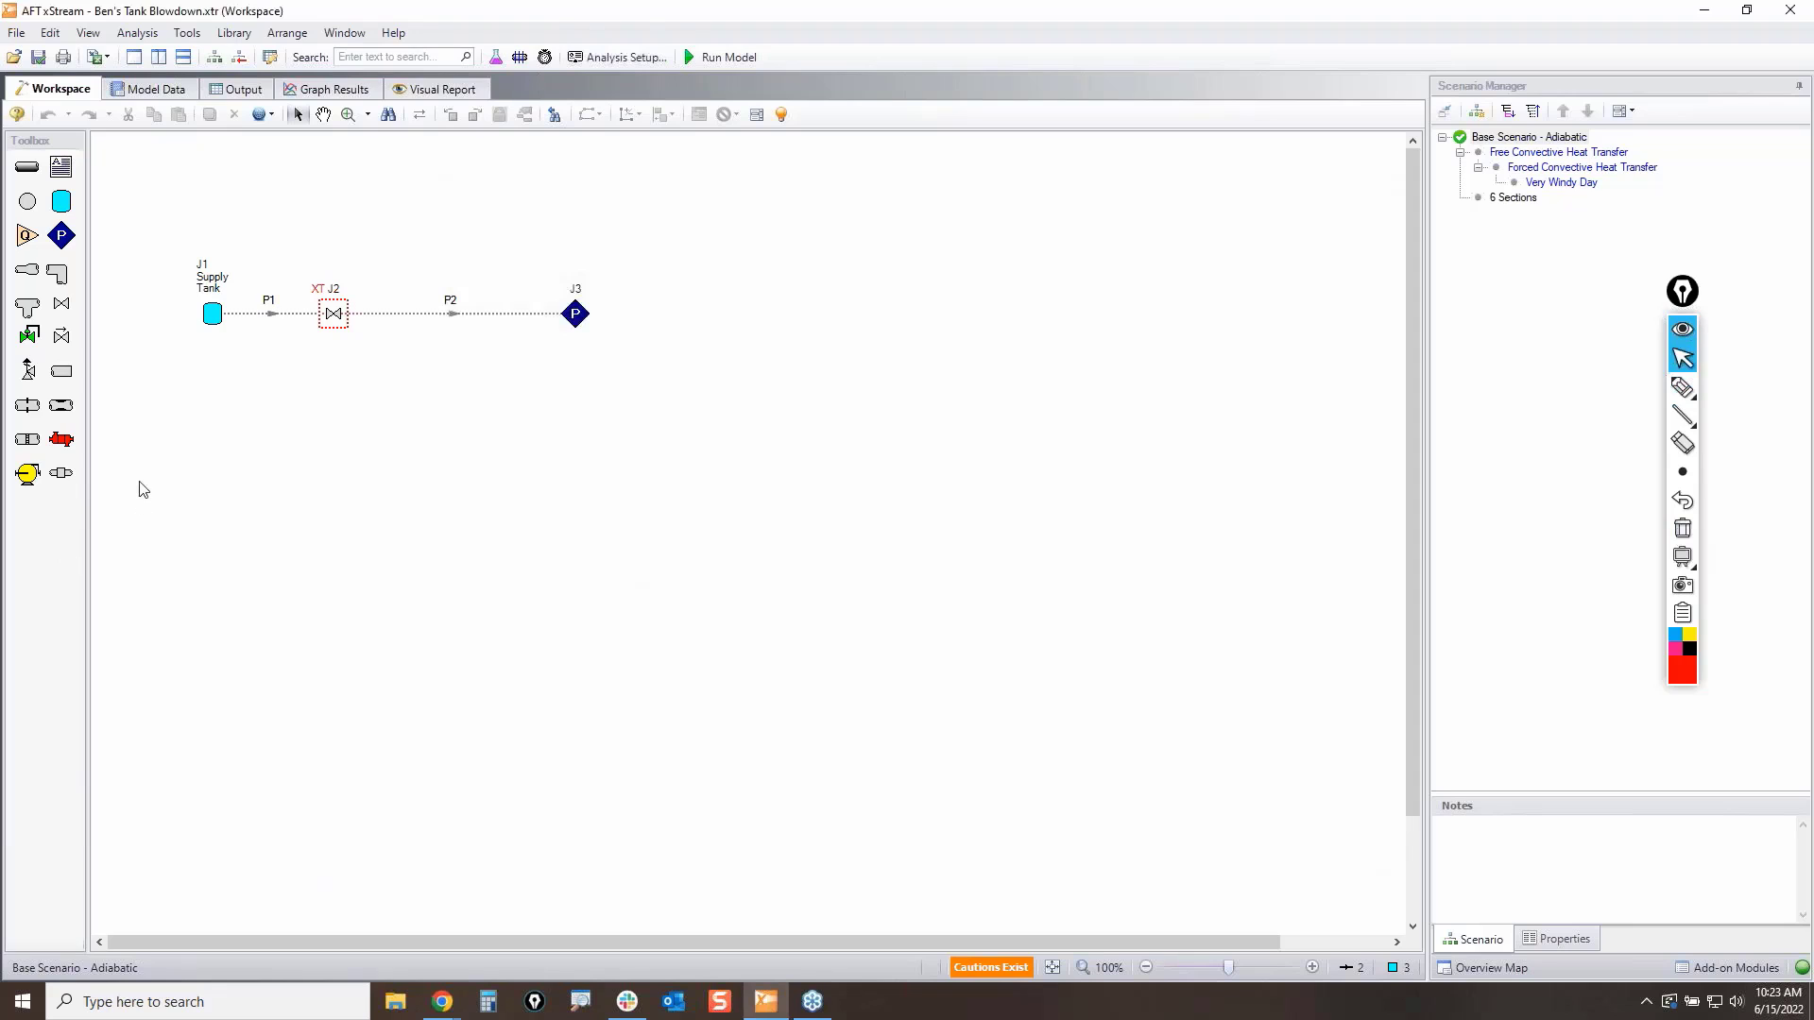
Step: Circle supply tank J1's initial pressure, temperature and fixed volume, clear the annotations, and close its properties without changes
double_click(213, 313)
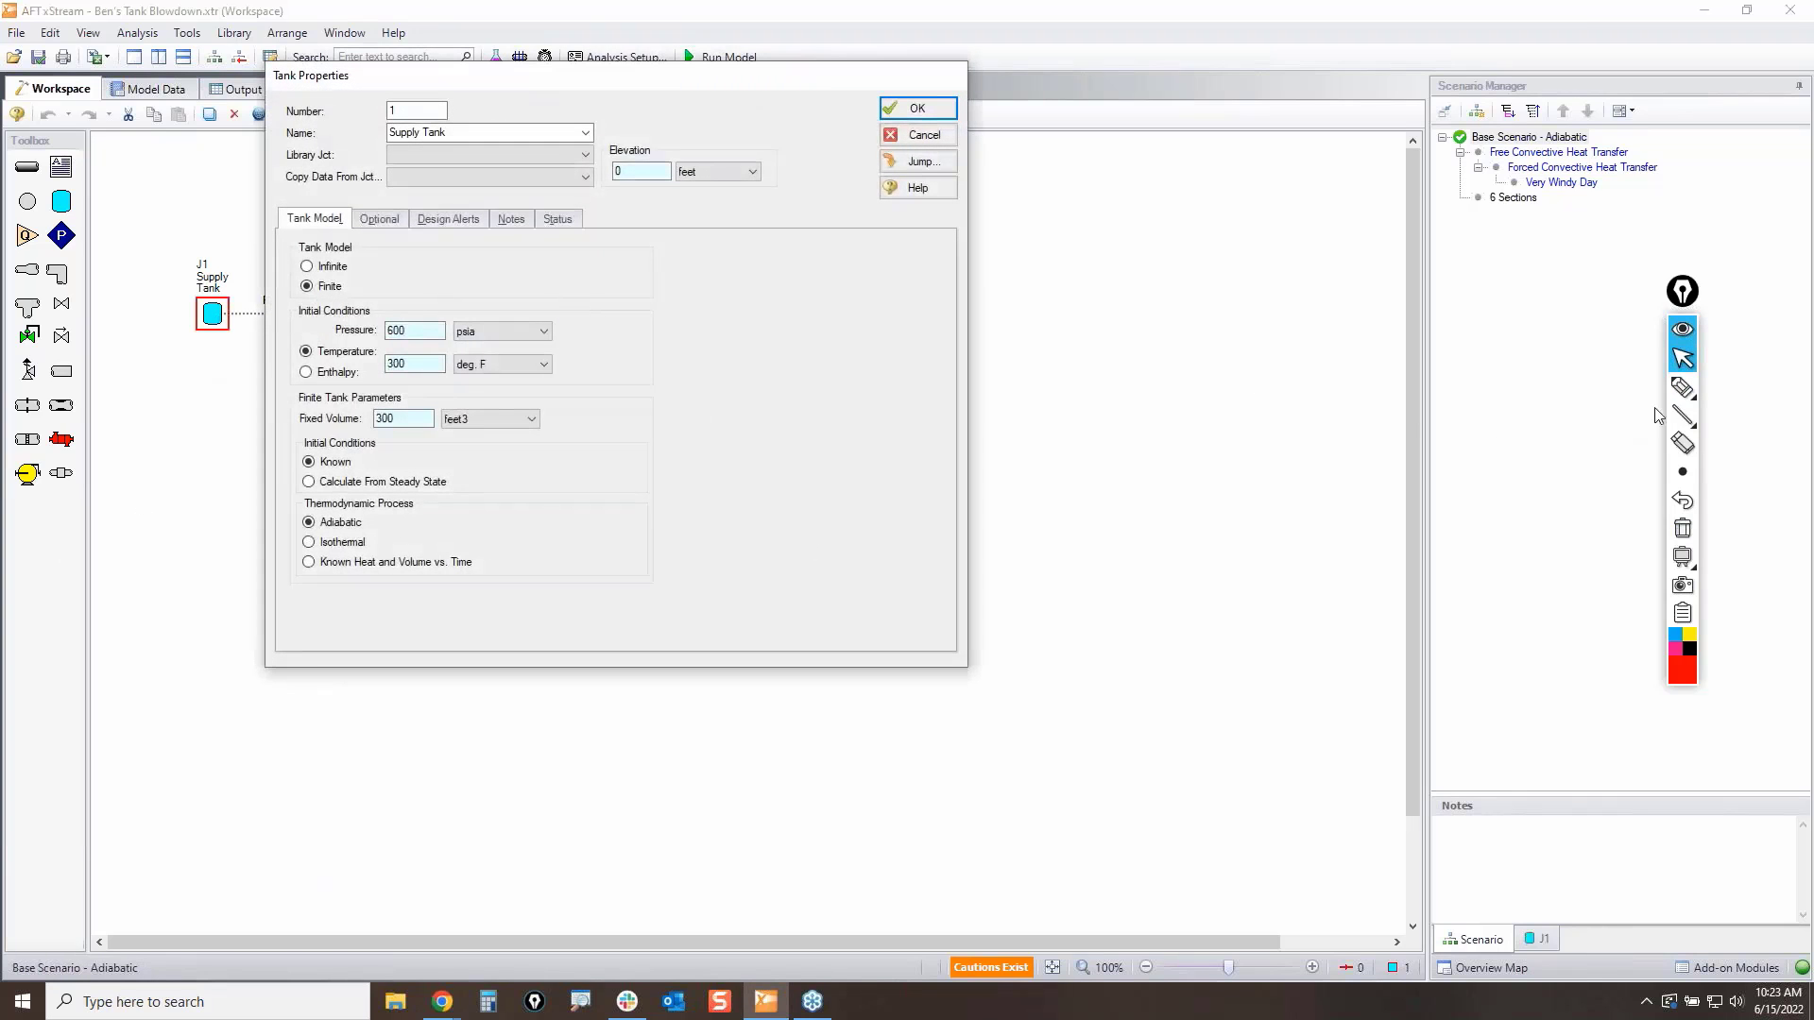
left_click(1683, 387)
mouse_move(326, 331)
left_mouse_down()
mouse_move(435, 326)
mouse_move(321, 335)
mouse_move(347, 321)
mouse_move(465, 357)
mouse_move(254, 362)
mouse_move(326, 340)
left_mouse_up()
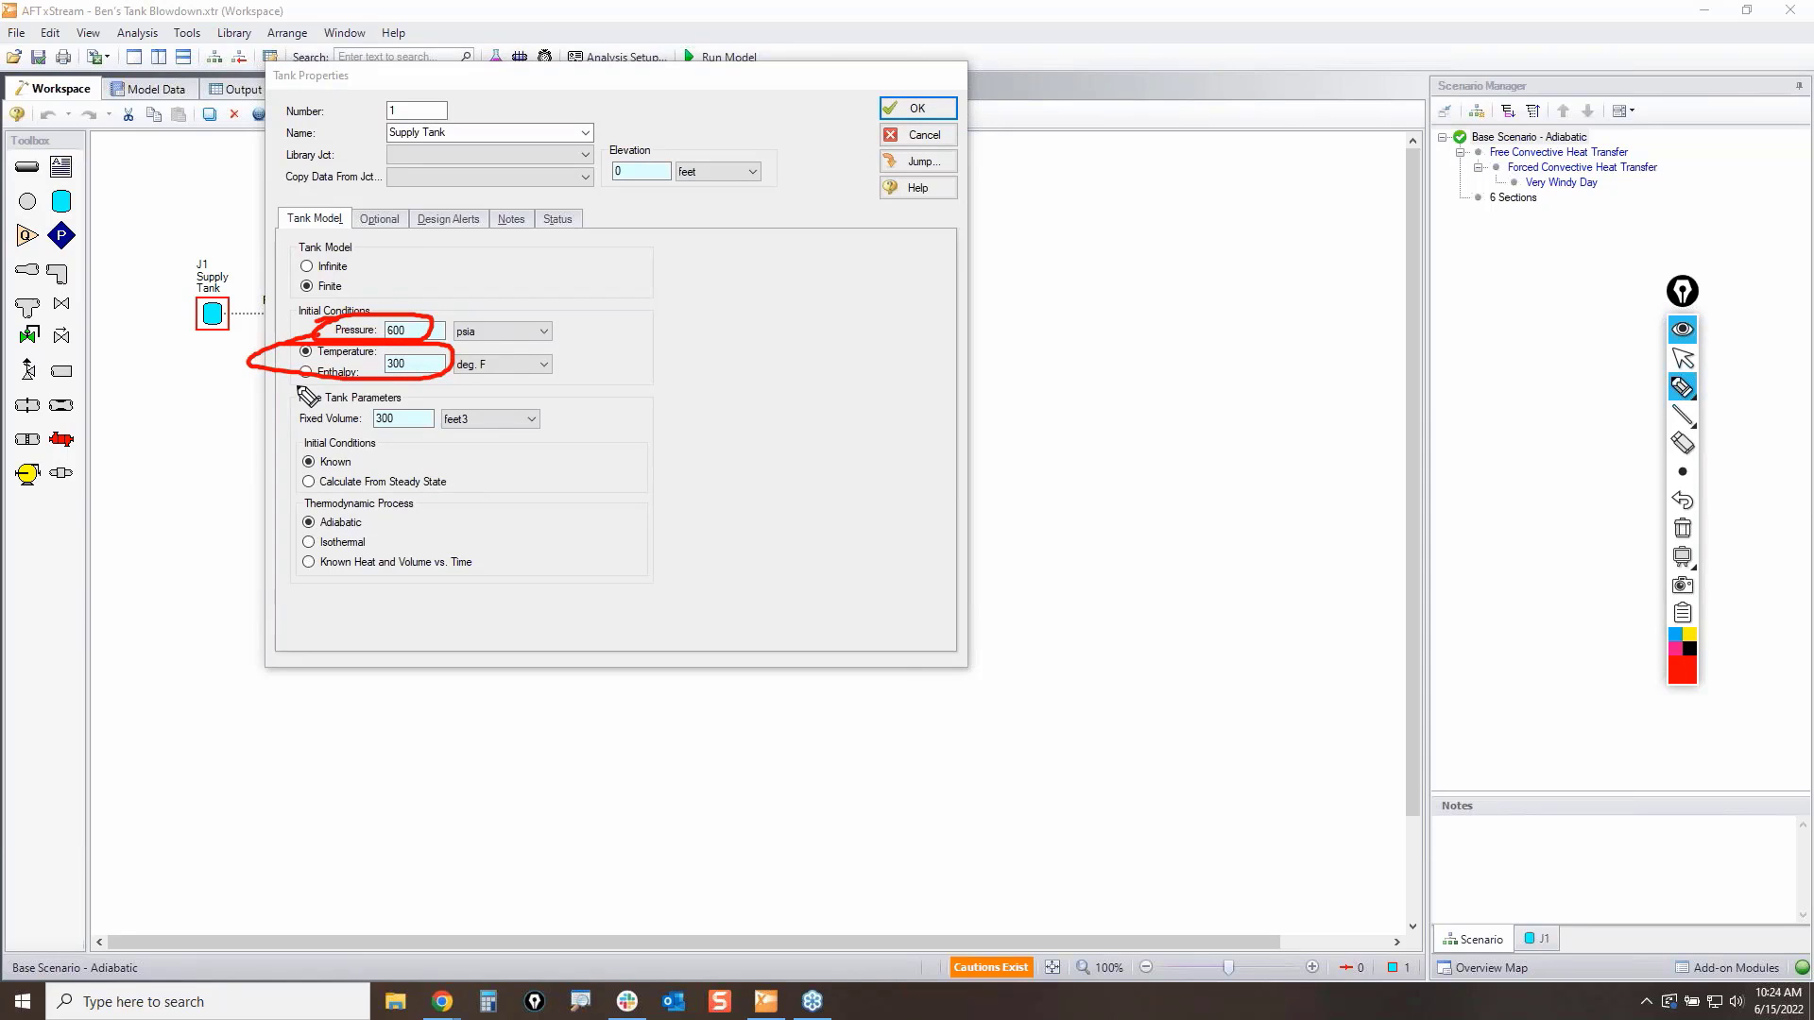
mouse_move(286, 387)
left_mouse_down()
mouse_move(564, 407)
mouse_move(326, 444)
mouse_move(274, 395)
mouse_move(312, 390)
left_mouse_up()
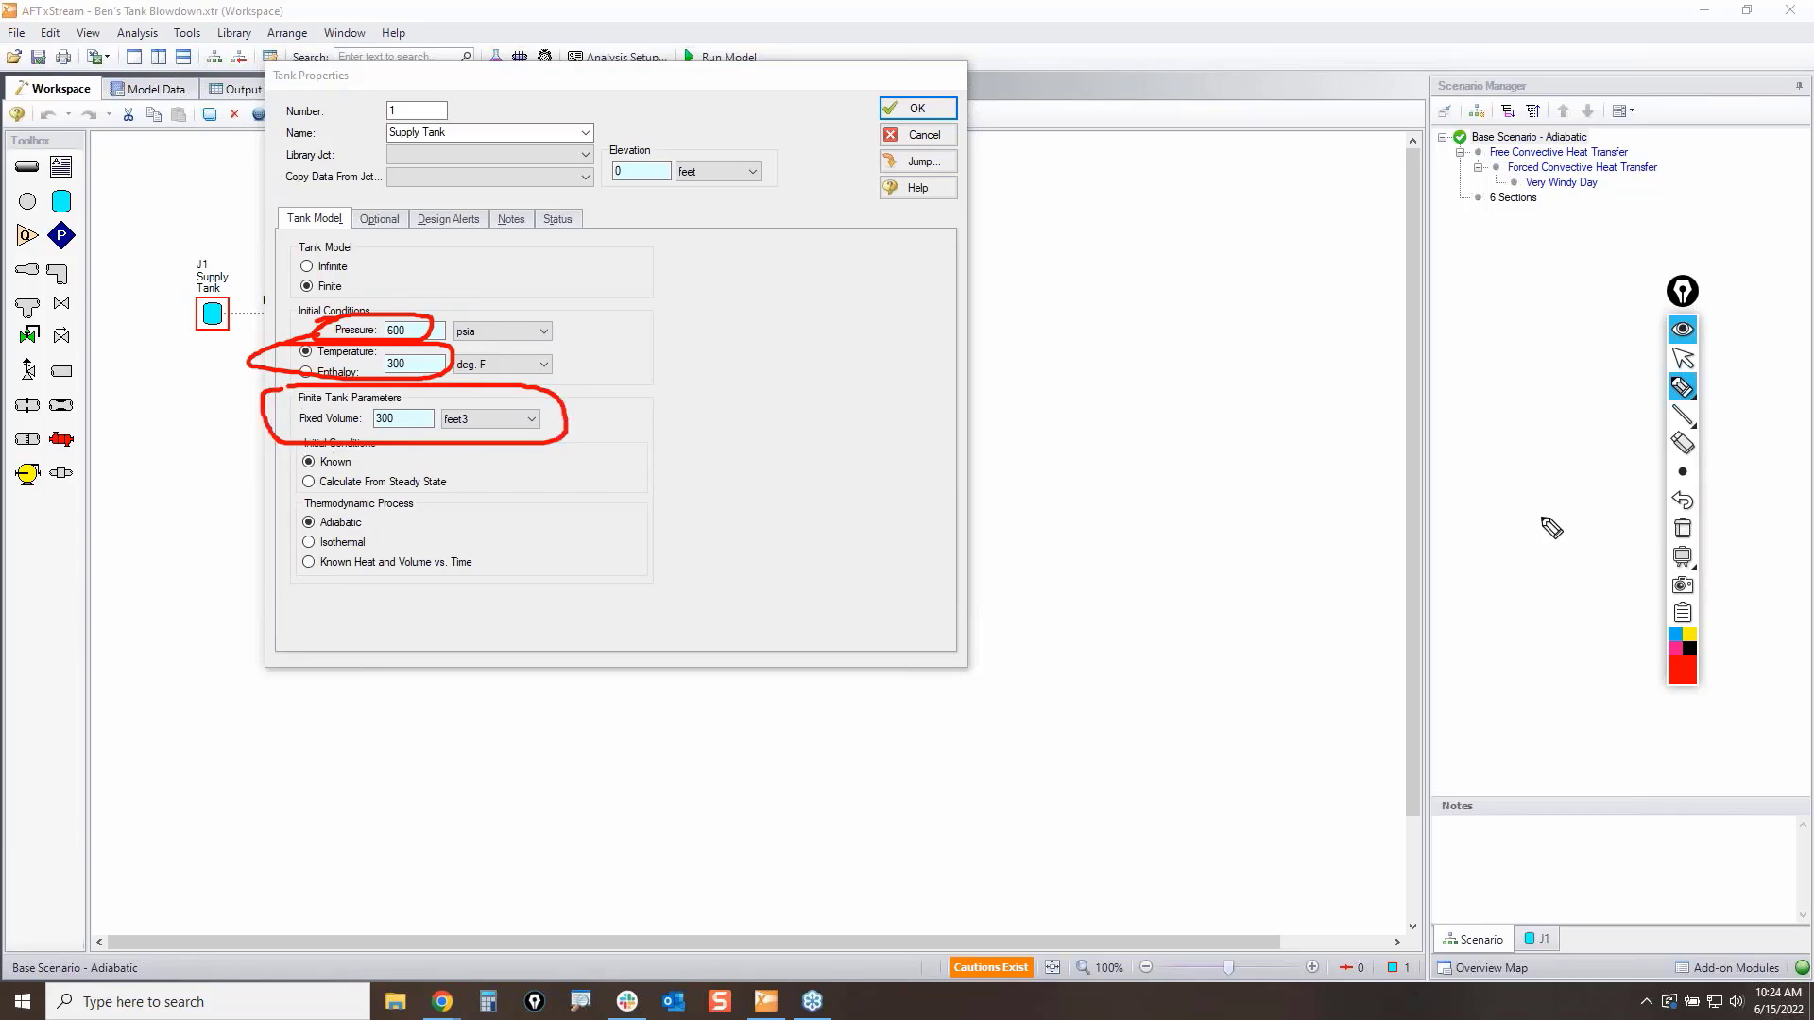
left_click(1683, 528)
mouse_move(1683, 471)
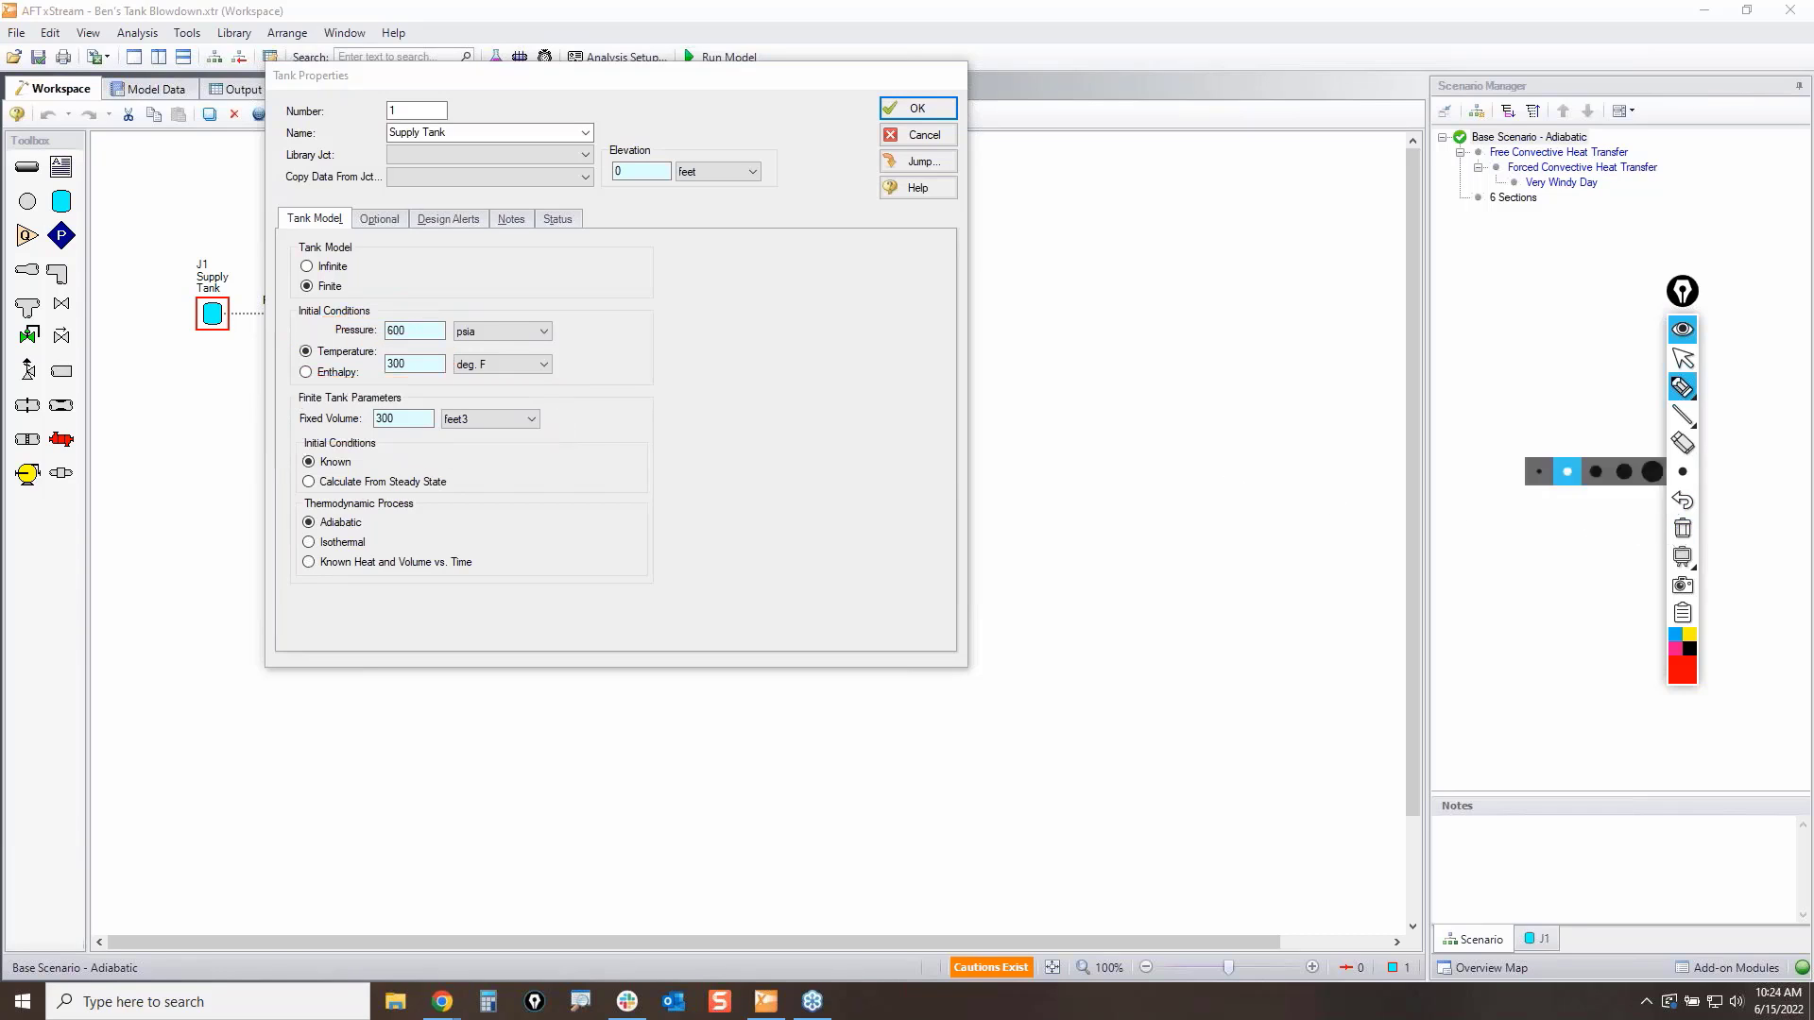
left_click(1683, 359)
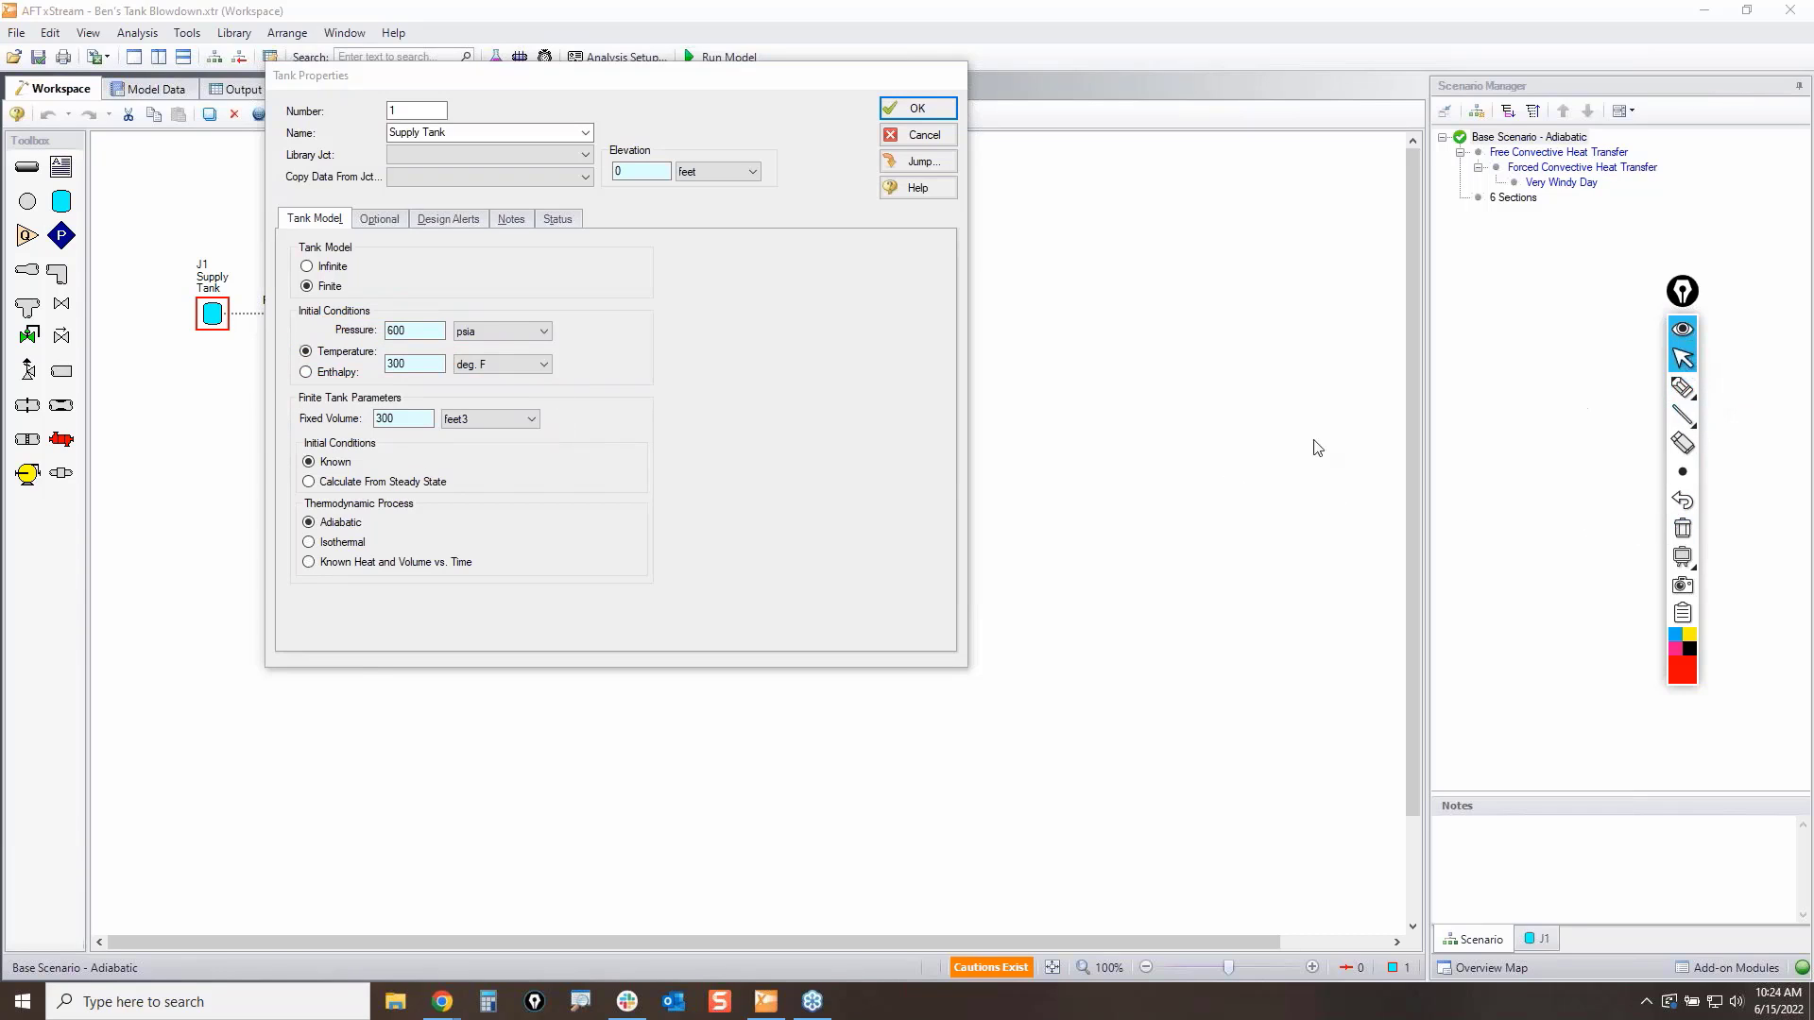
left_click(919, 140)
Step: Review pipe P1's size and heat transfer model, and cancel its properties
left_click(272, 313)
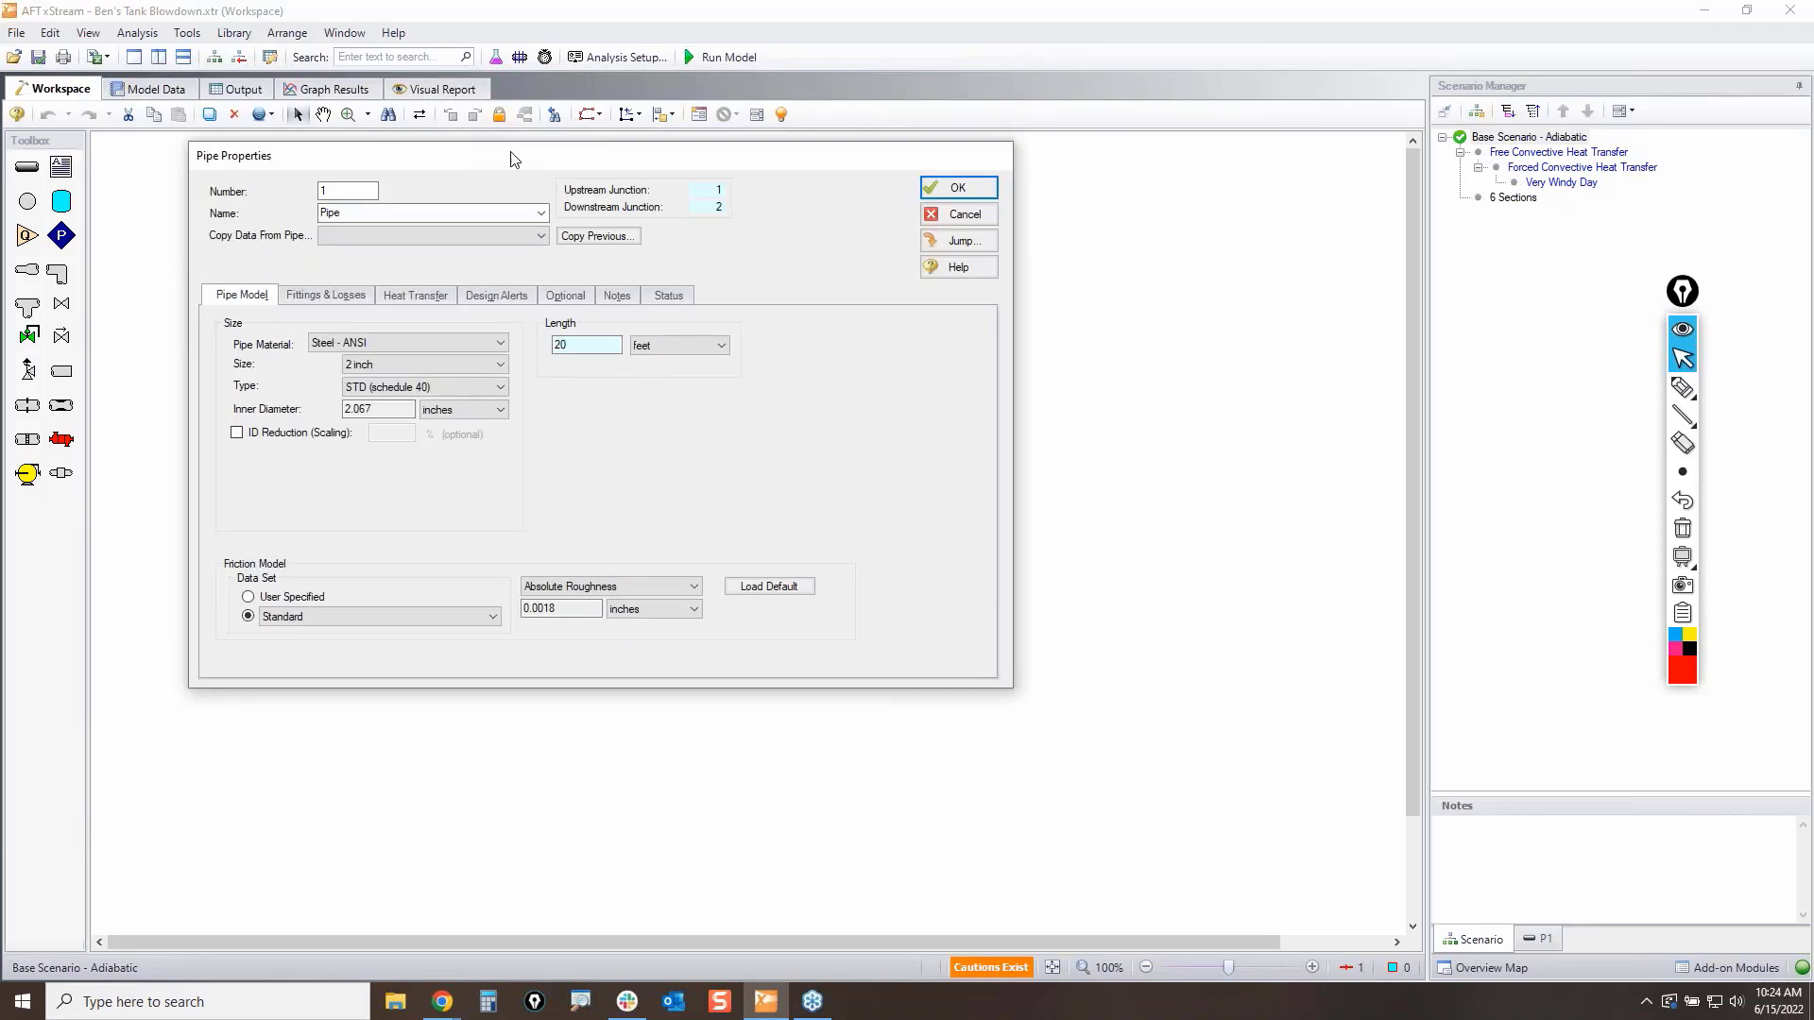
left_click(418, 298)
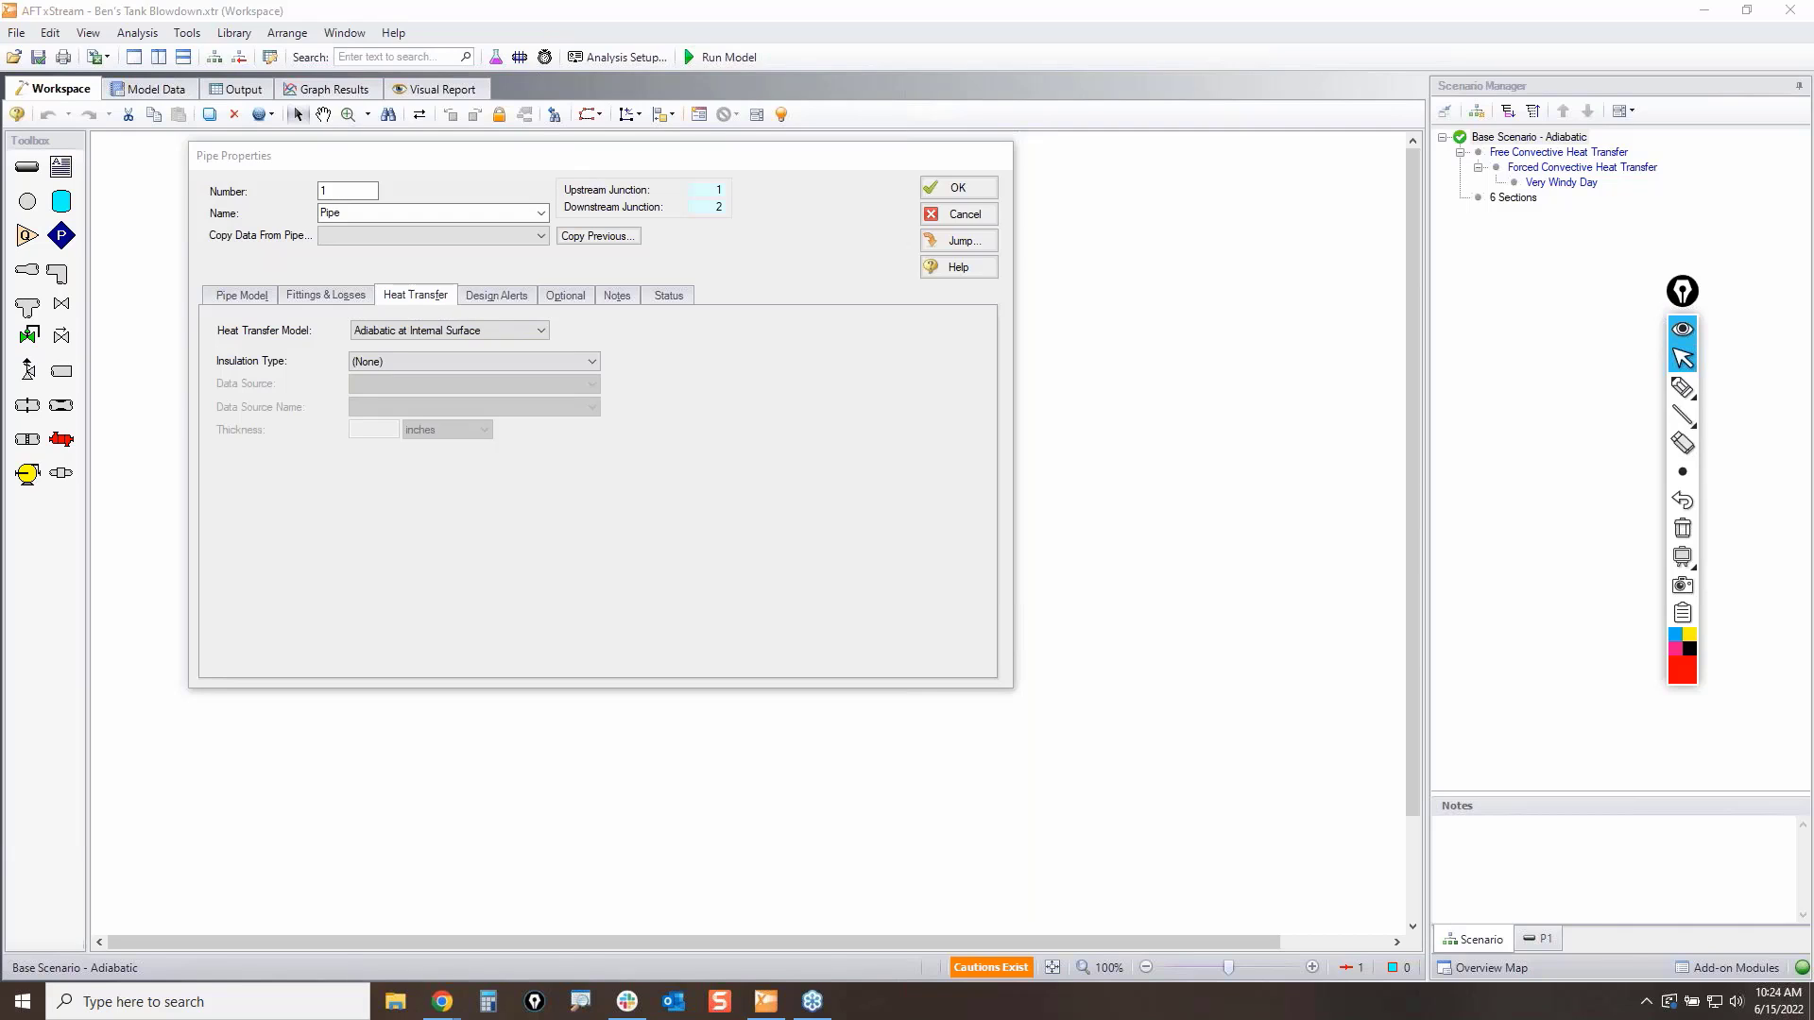
left_click(938, 218)
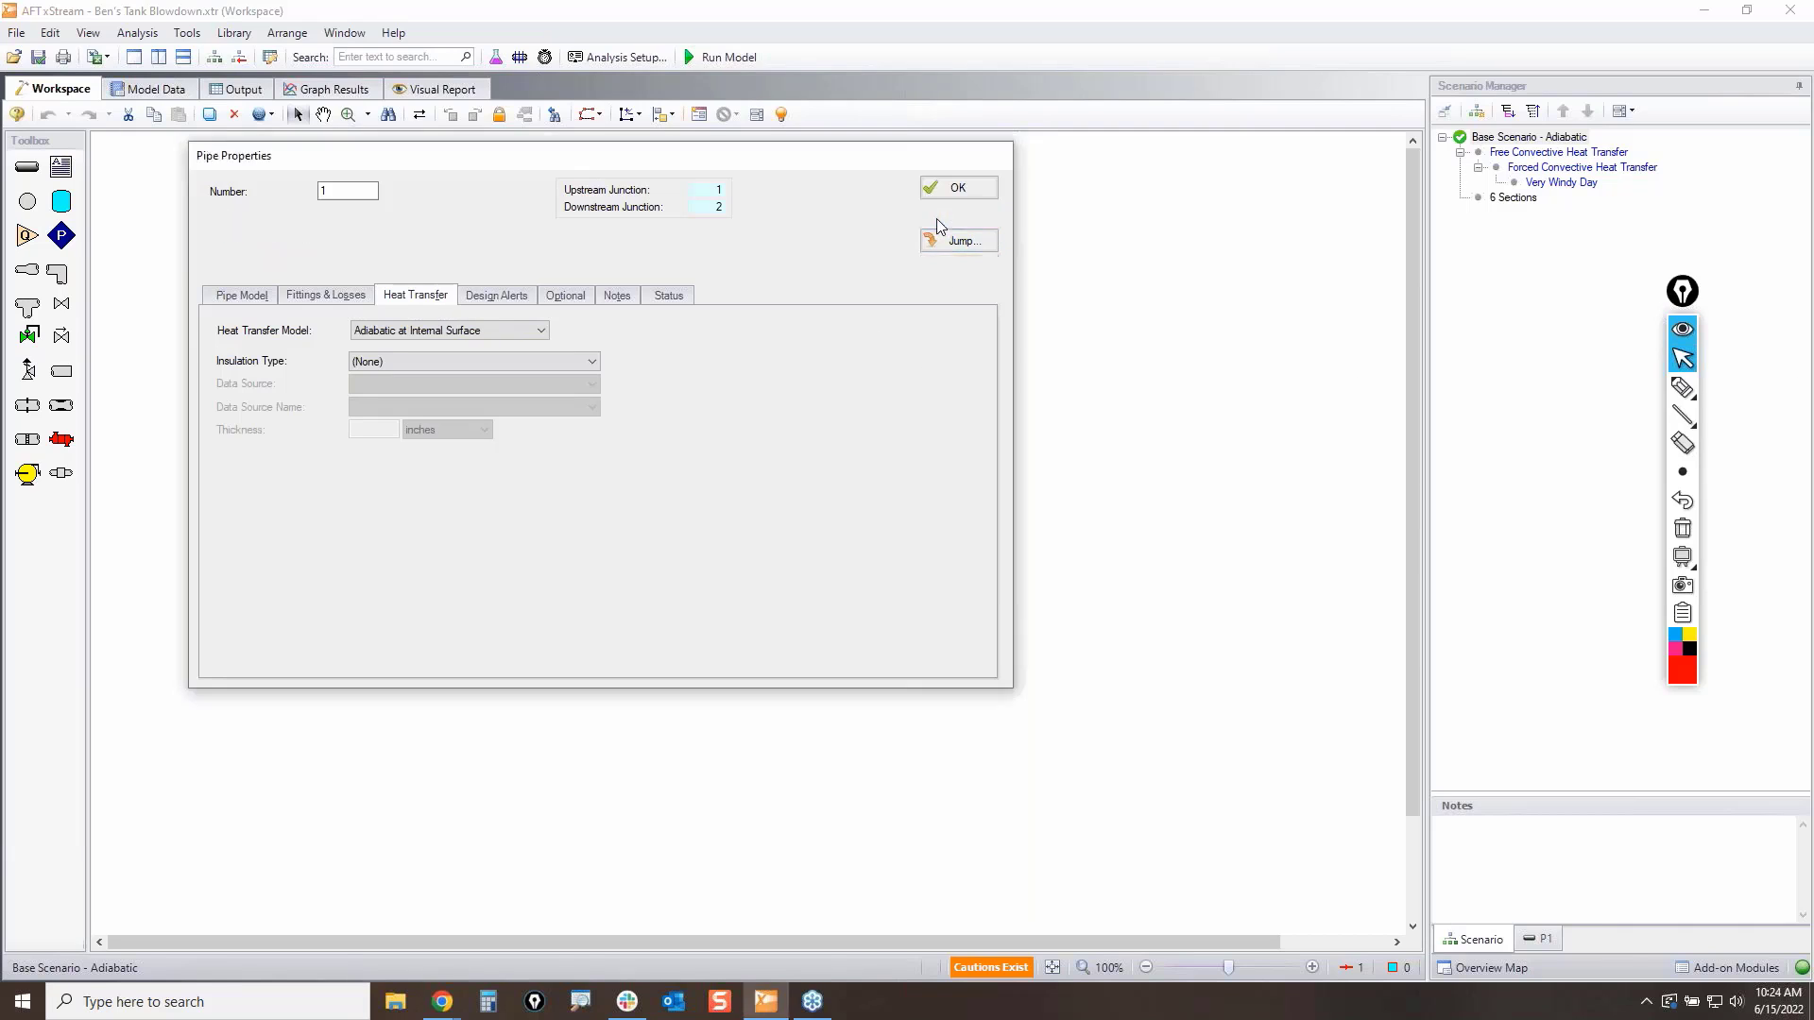
Step: Open valve J2's properties and review its special condition and its transient opening data
double_click(326, 317)
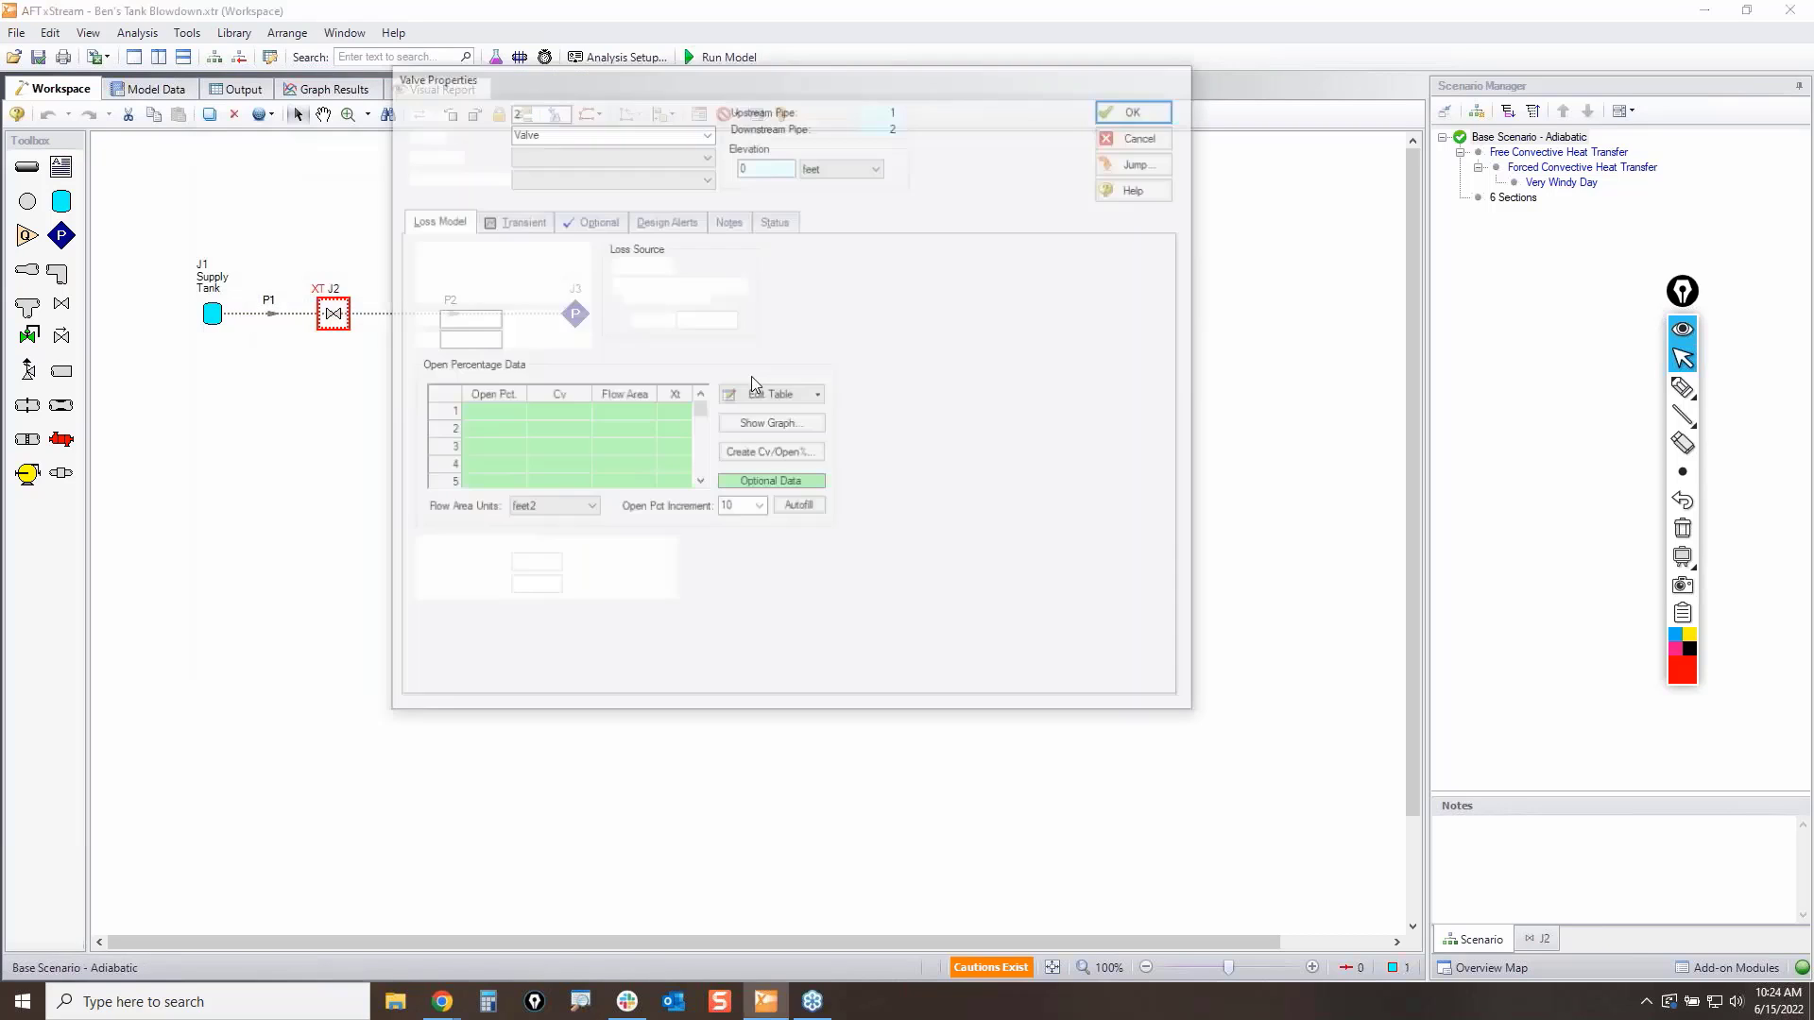
left_click(595, 220)
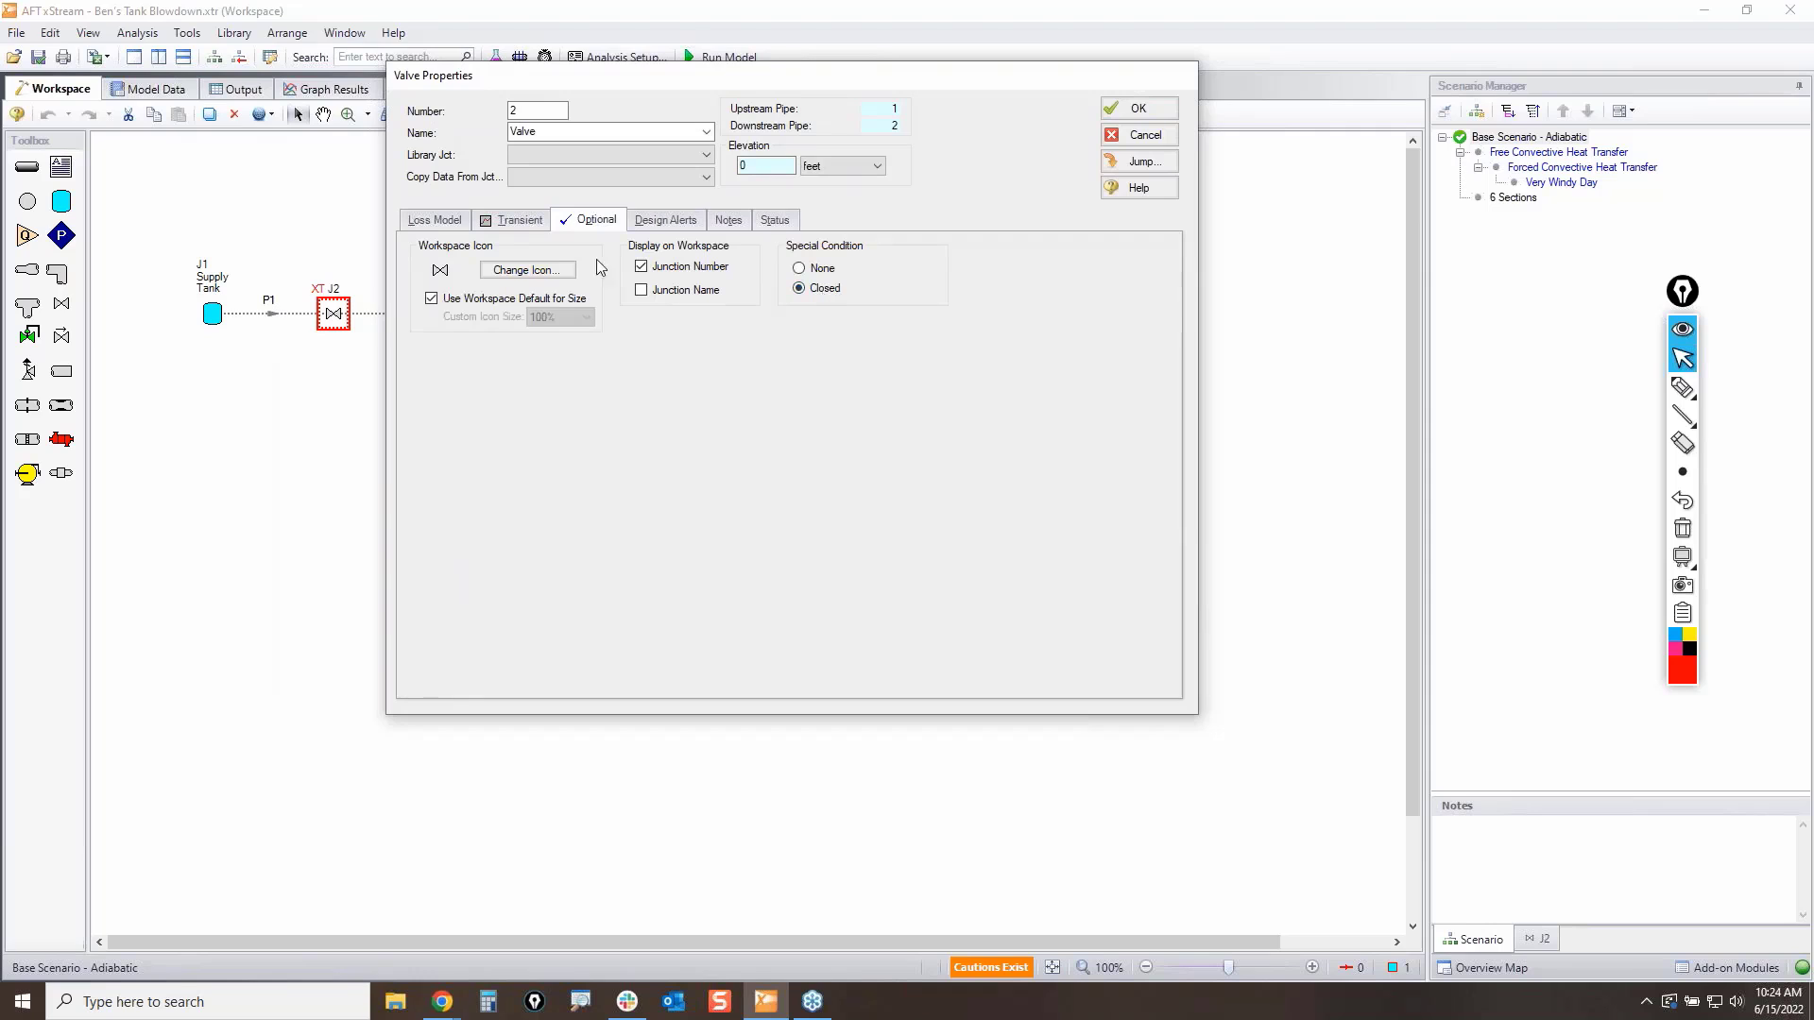
left_click(512, 222)
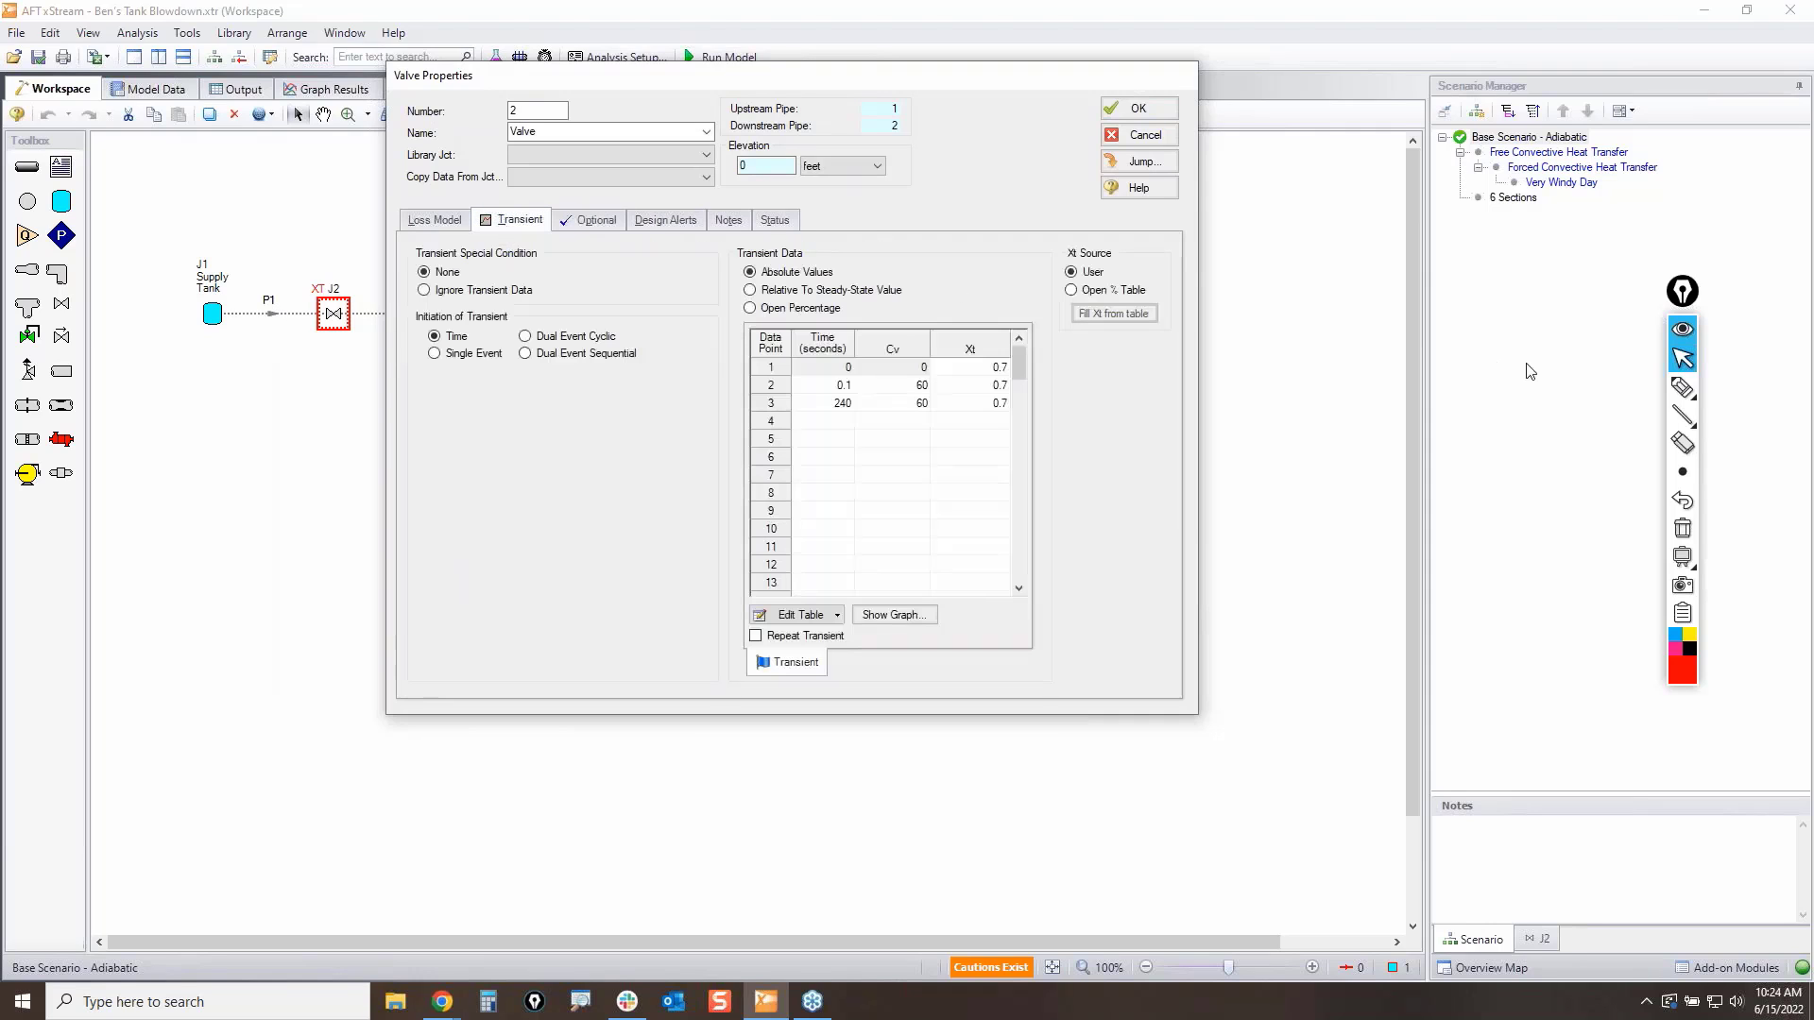
Step: Circle the second data point's time and the Cv values in valve J2's transient table, clear the annotations, and cancel the properties
left_click(1682, 388)
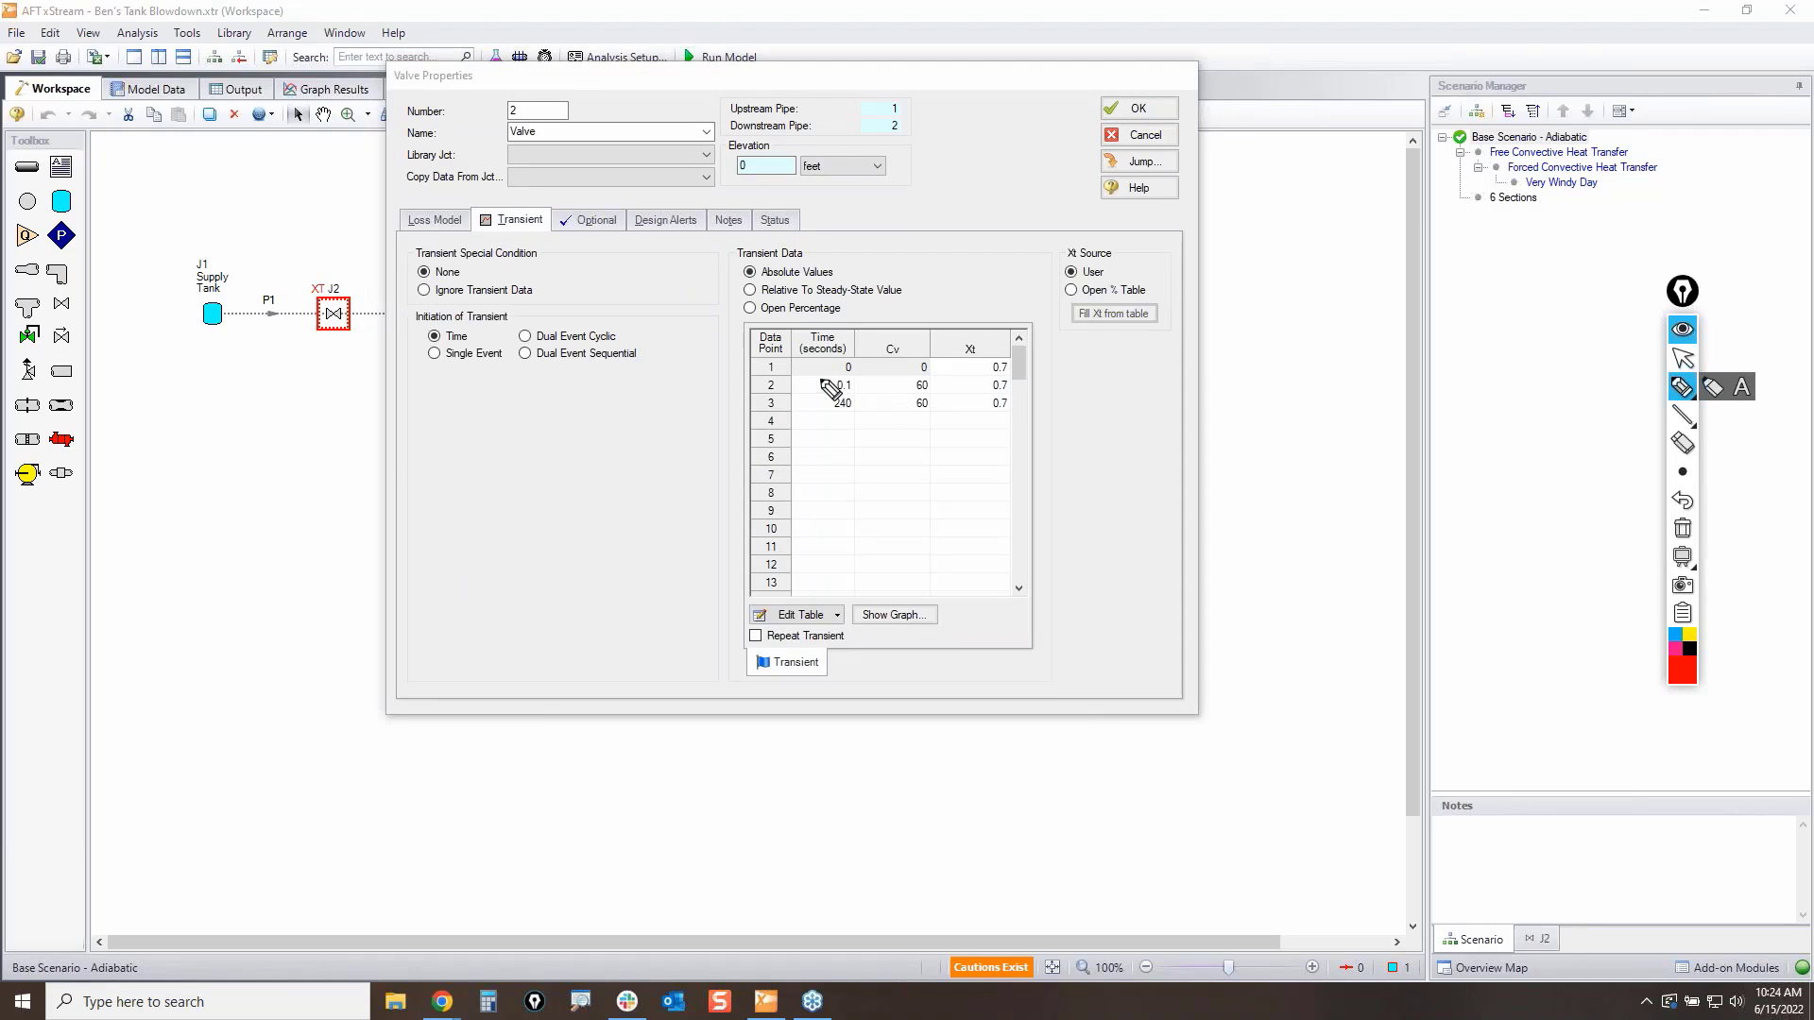
mouse_move(818, 380)
left_mouse_down()
mouse_move(867, 382)
mouse_move(856, 410)
mouse_move(827, 385)
left_mouse_up()
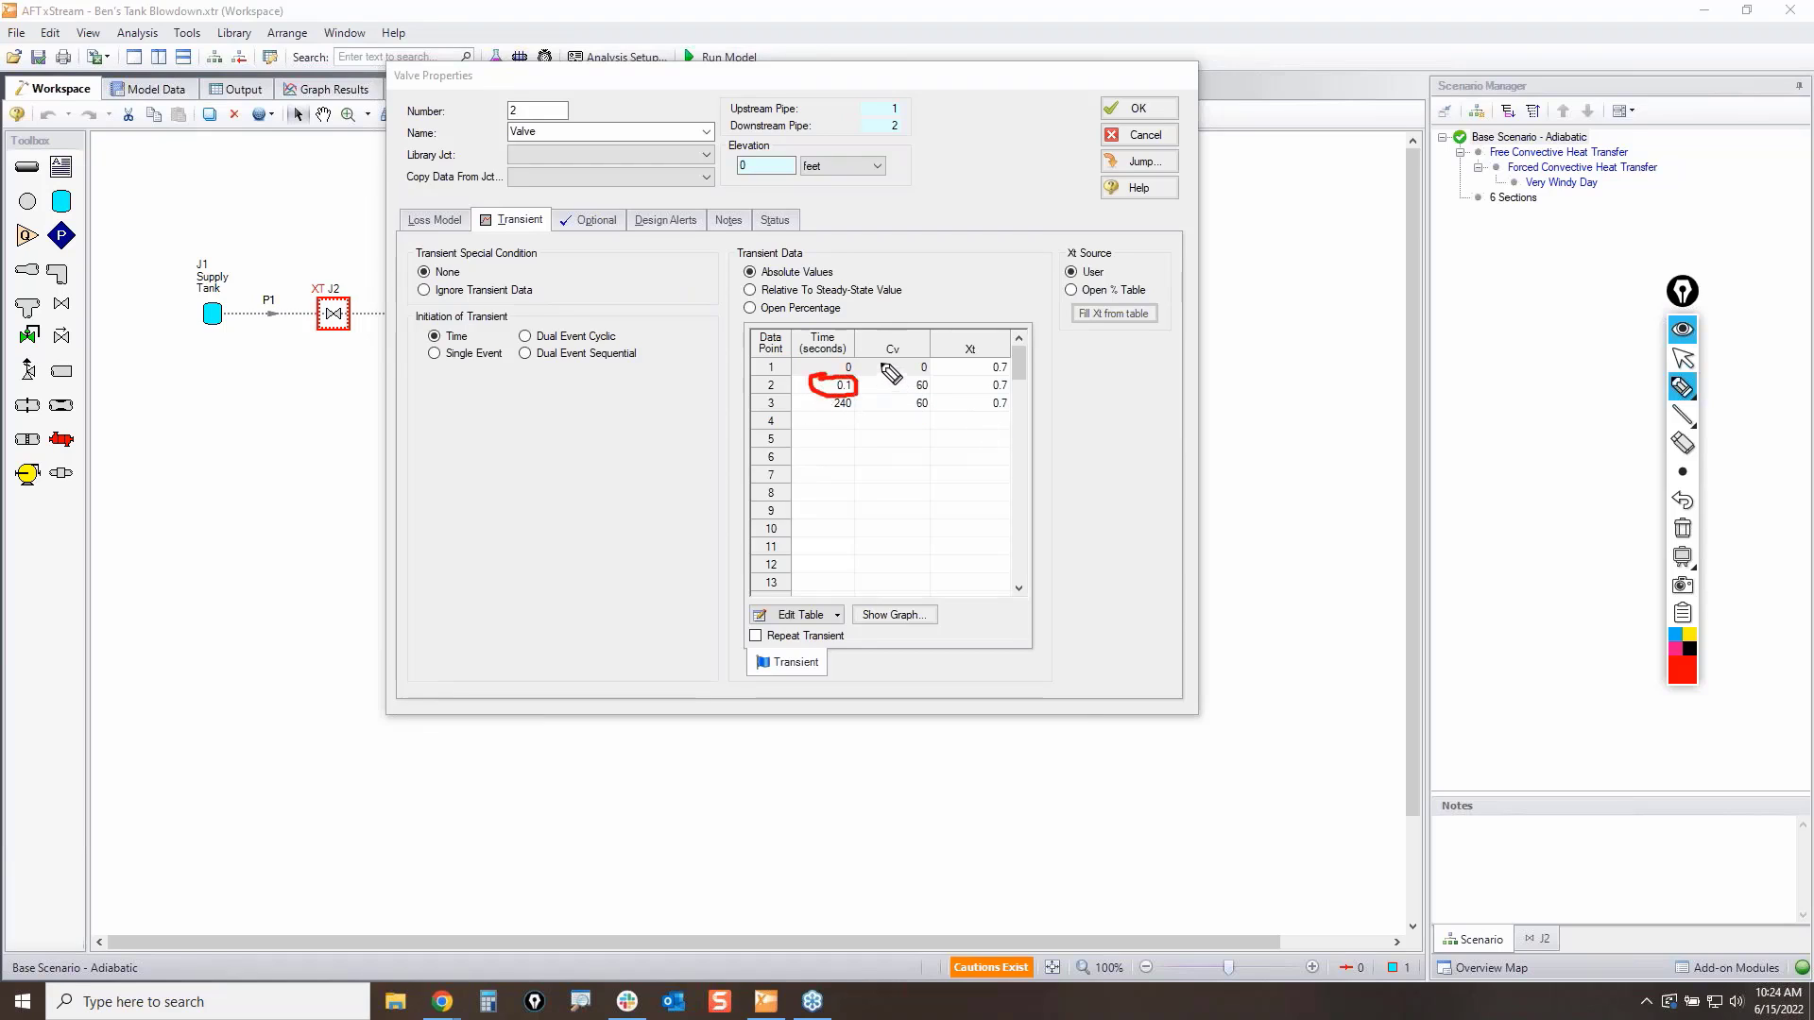
left_click_drag(868, 363, 893, 363)
left_click_drag(878, 384, 905, 384)
left_click(1683, 532)
left_click(1683, 358)
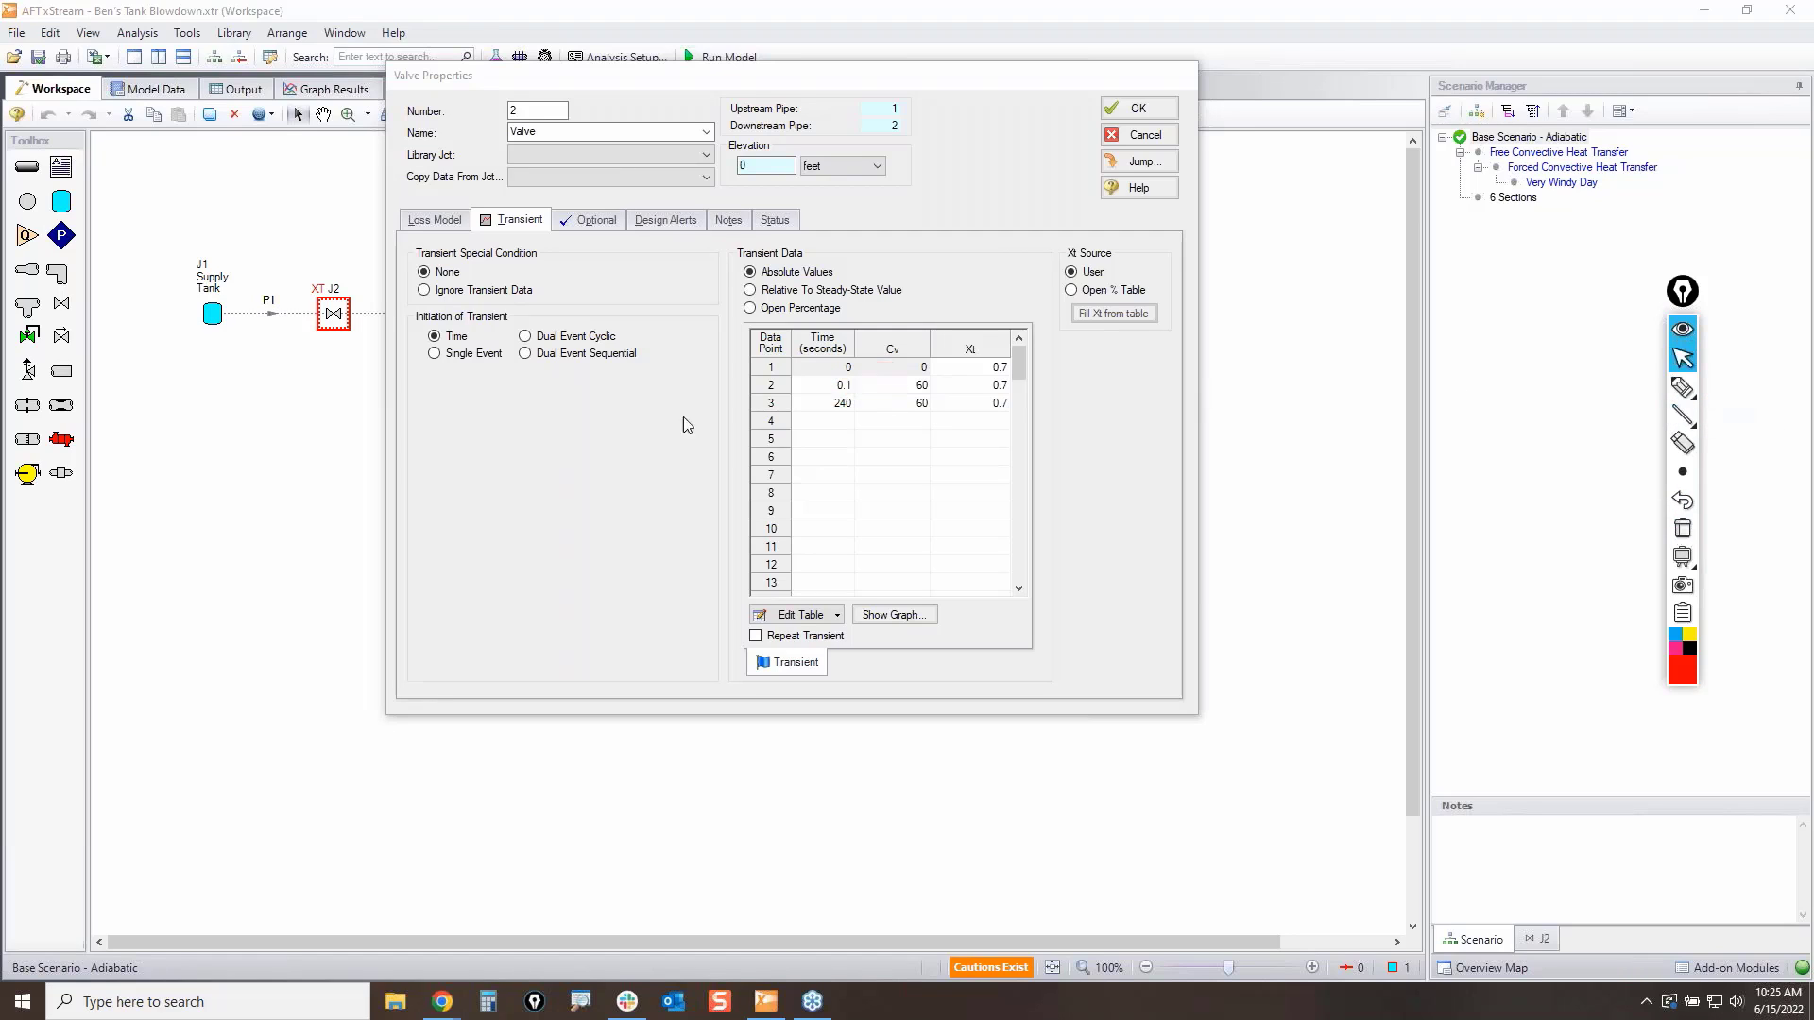
left_click(1138, 135)
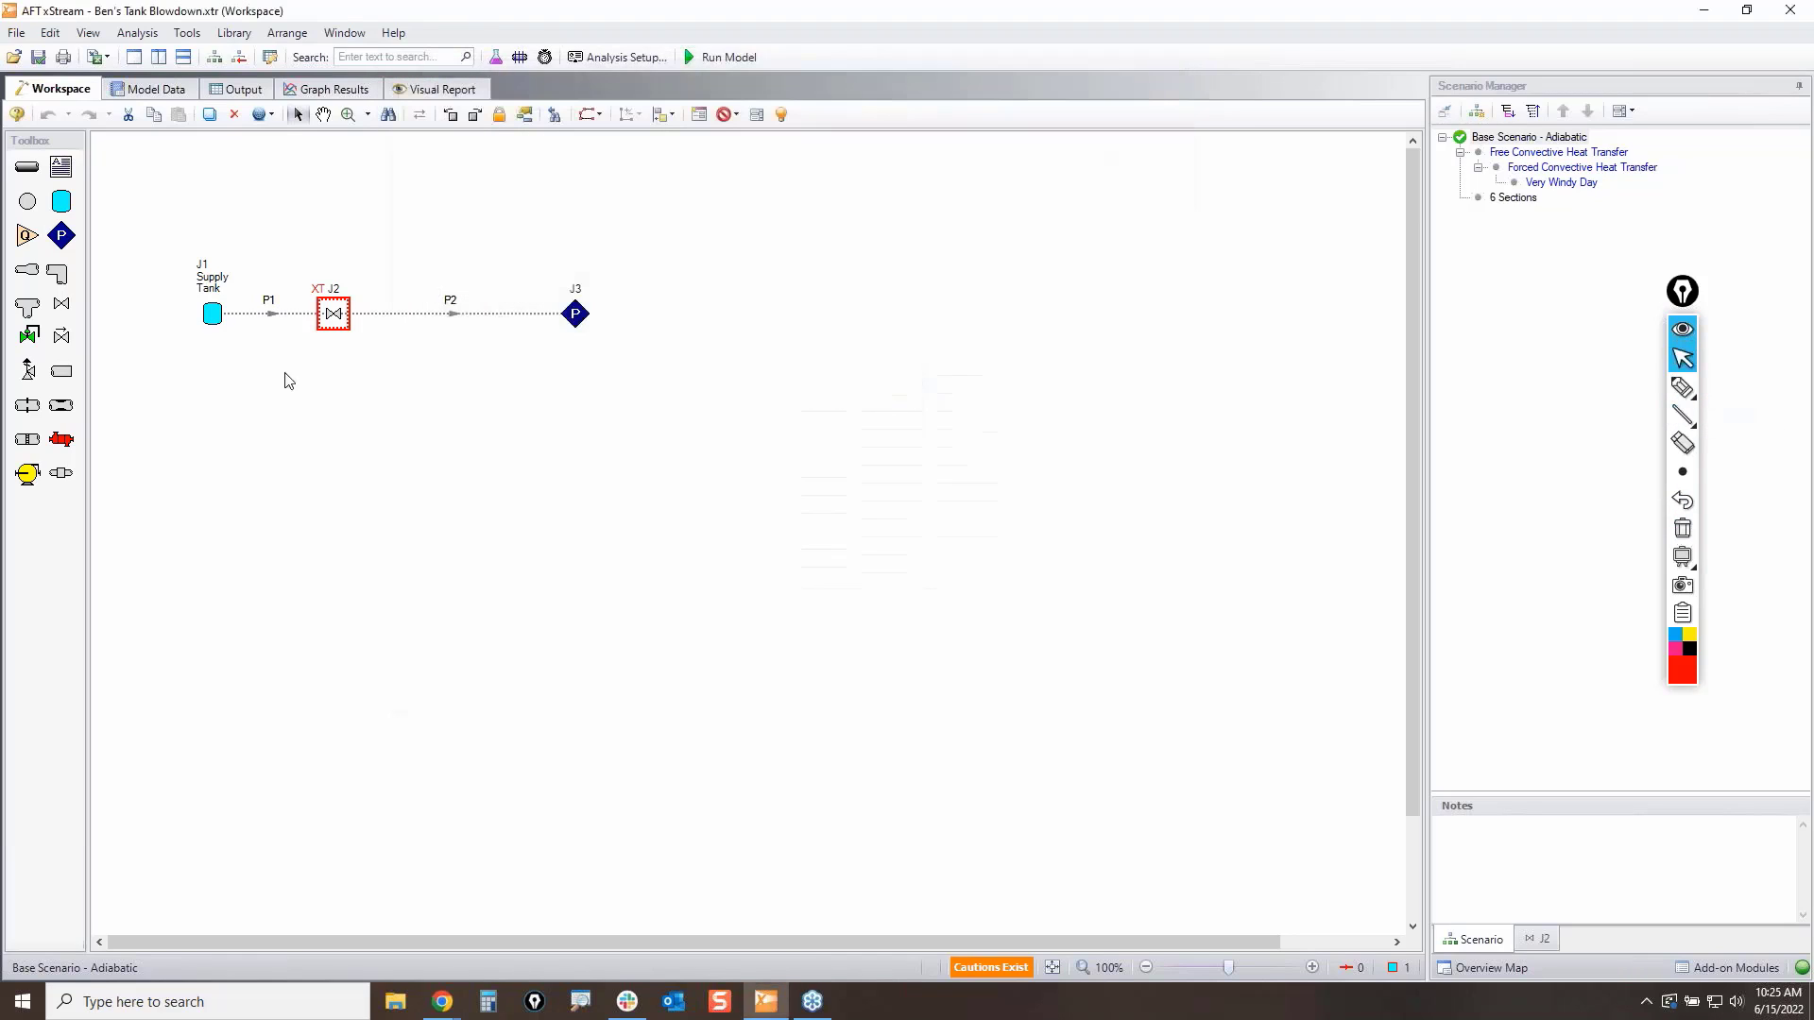
Step: Review pipe P2's size and length and assigned pressure J3's stagnation conditions, cancelling both property windows without changes
left_click(455, 312)
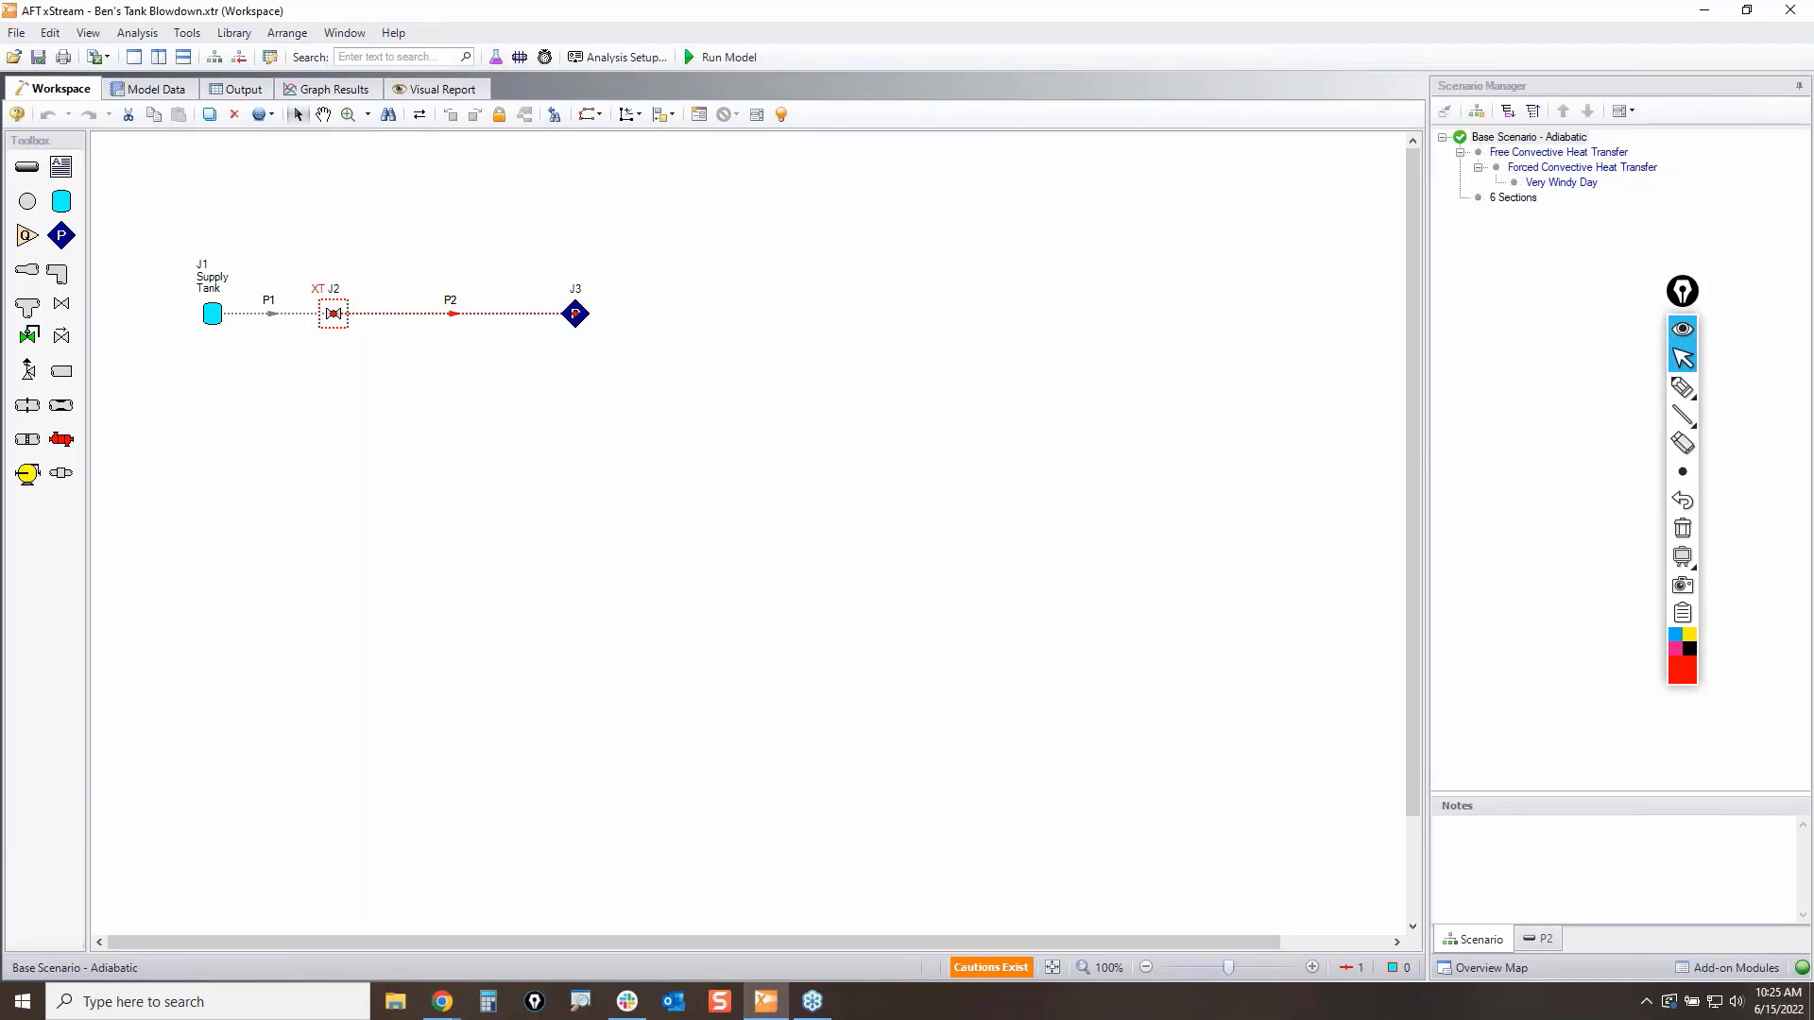
double_click(455, 313)
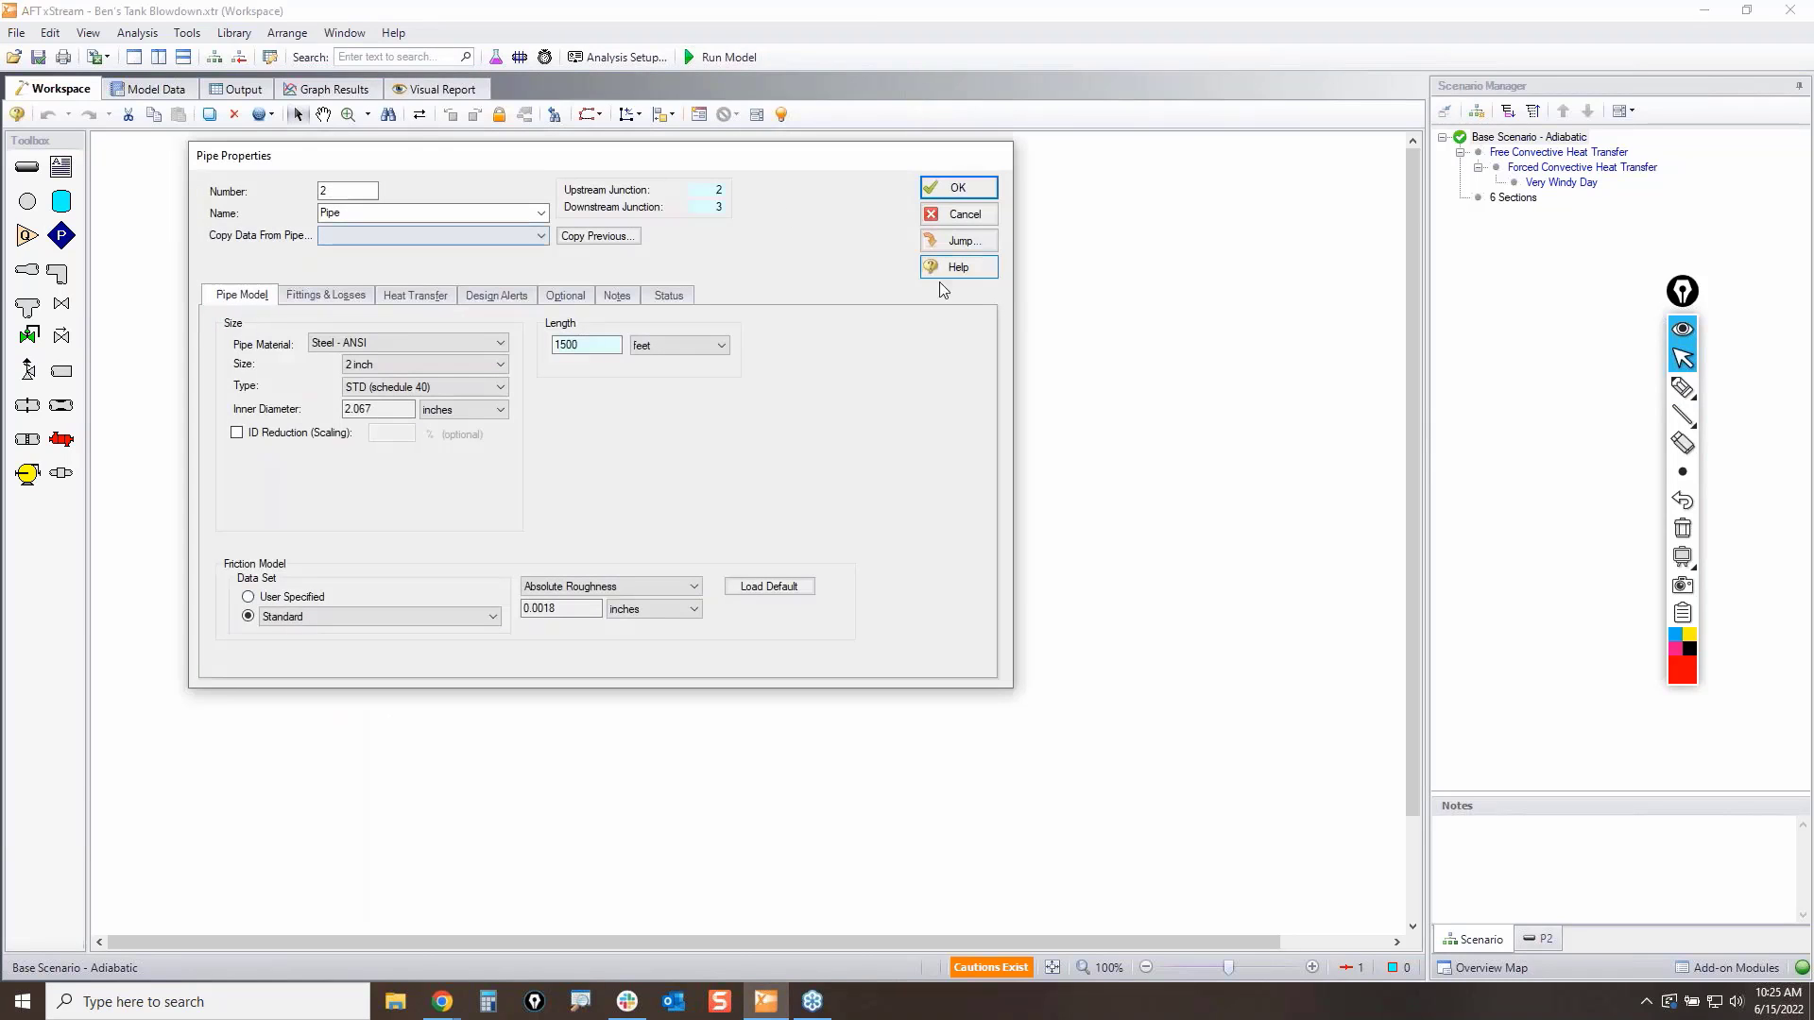
left_click(964, 214)
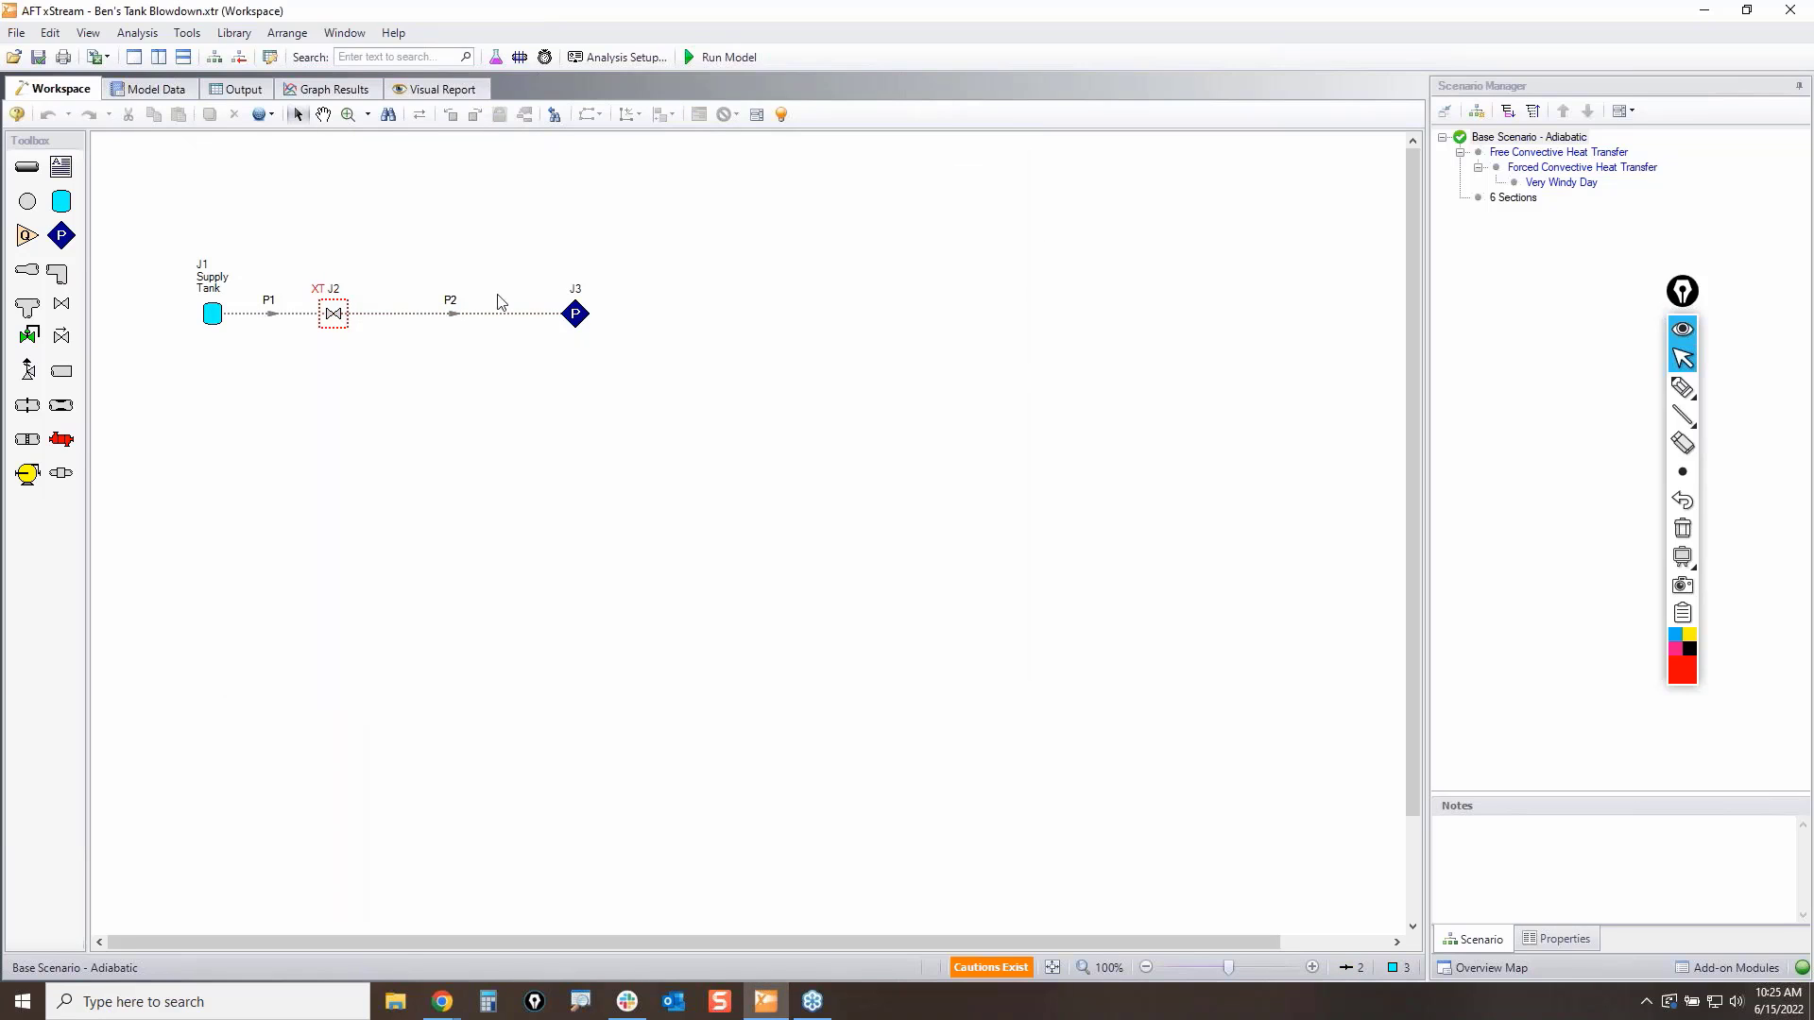
double_click(576, 315)
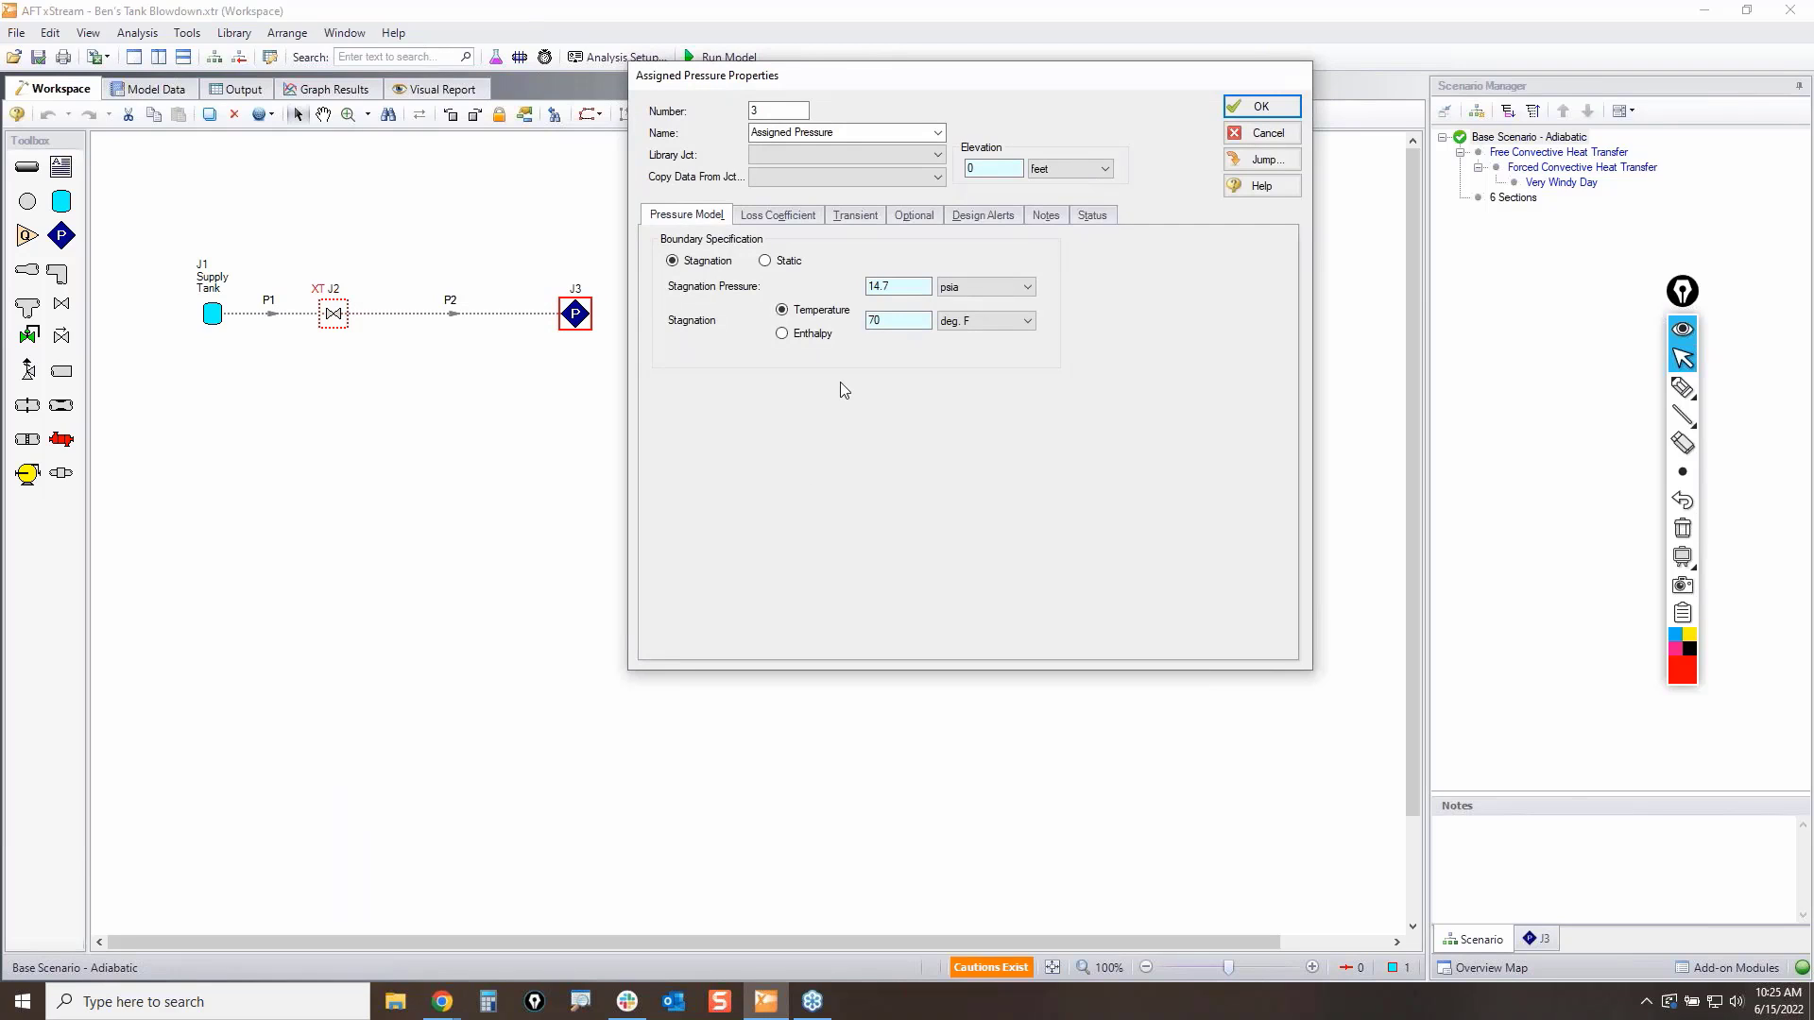
left_click(1266, 135)
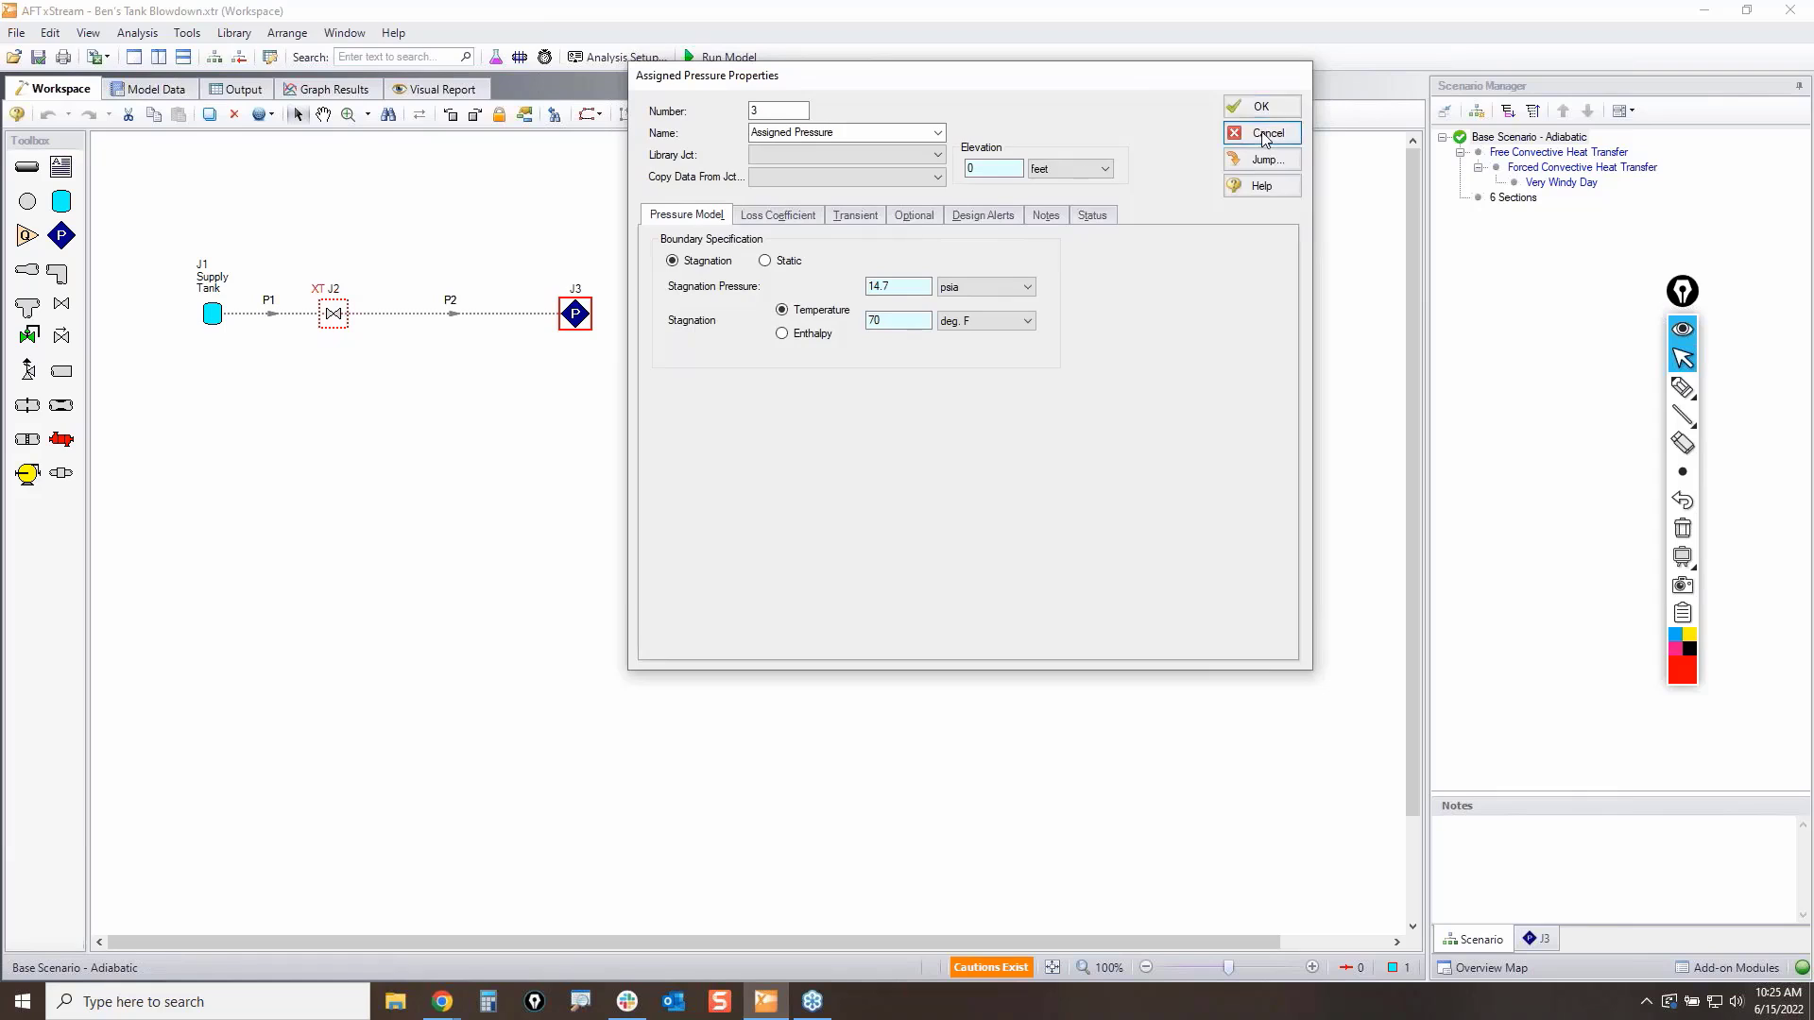
left_click(1682, 535)
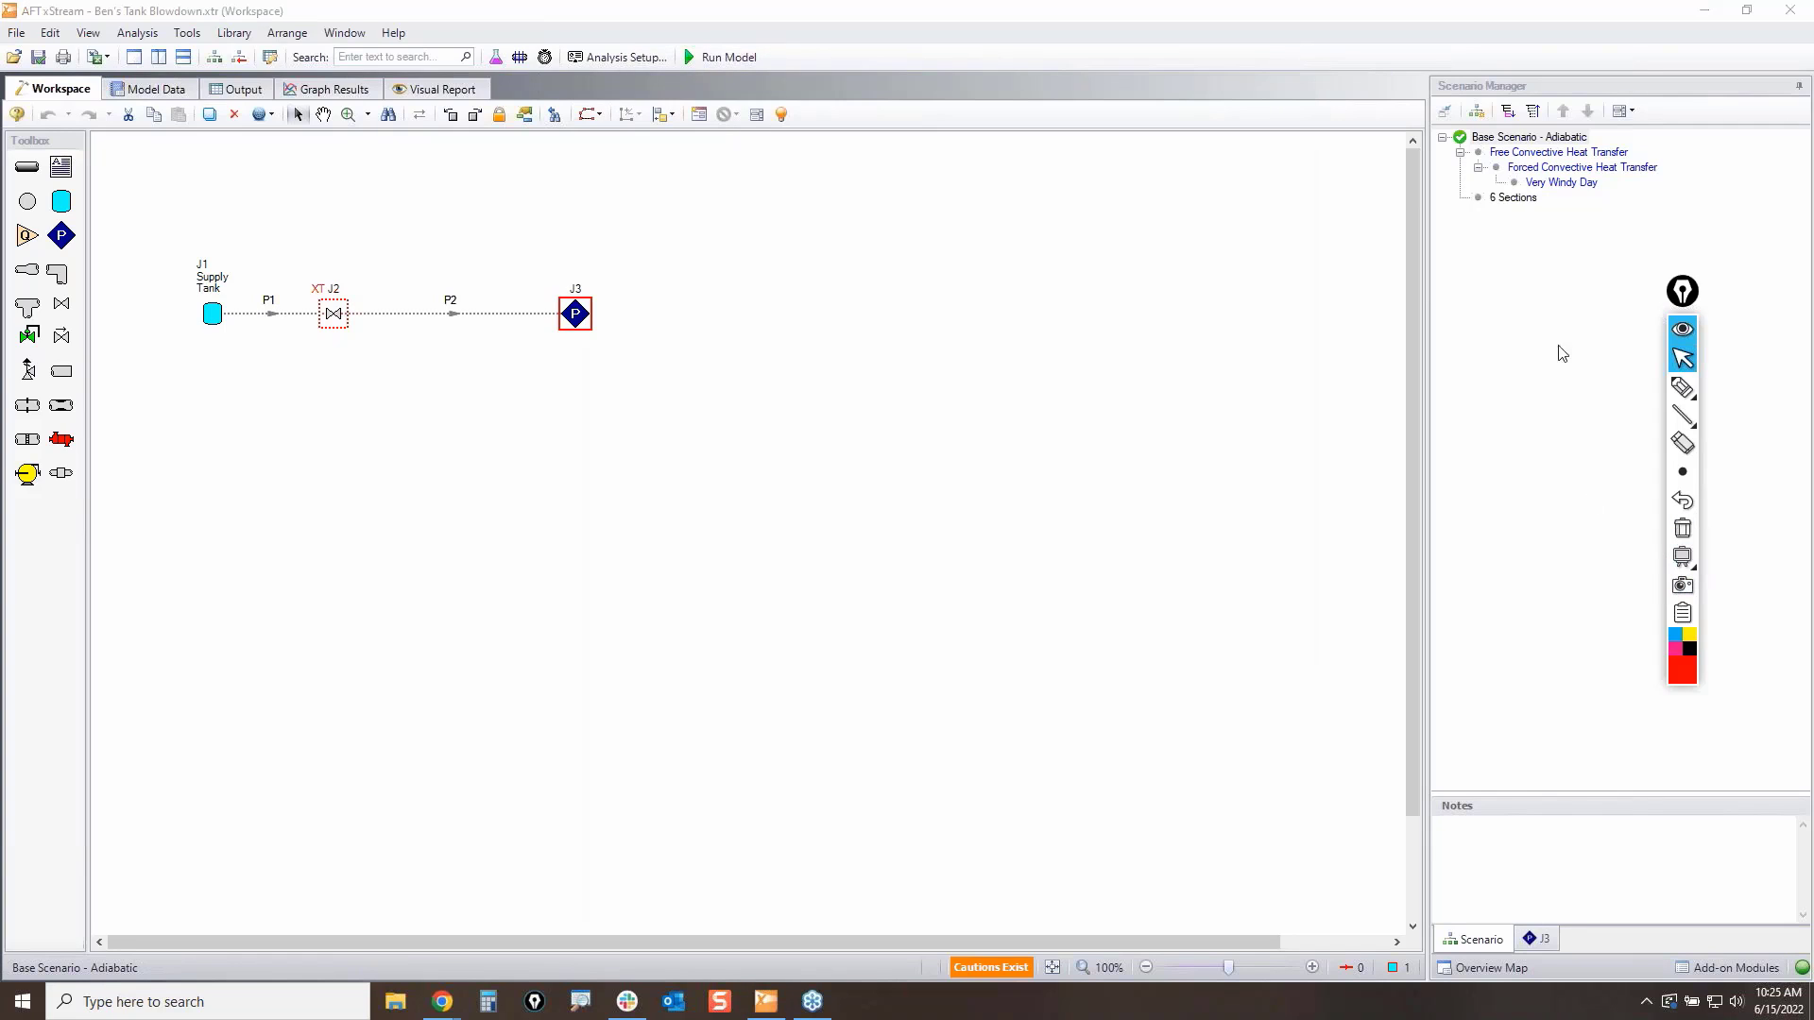
Step: Circle the scenarios from Base Scenario - Adiabatic to Very Windy Day in the scenario tree, and clear the annotation
mouse_move(1684, 389)
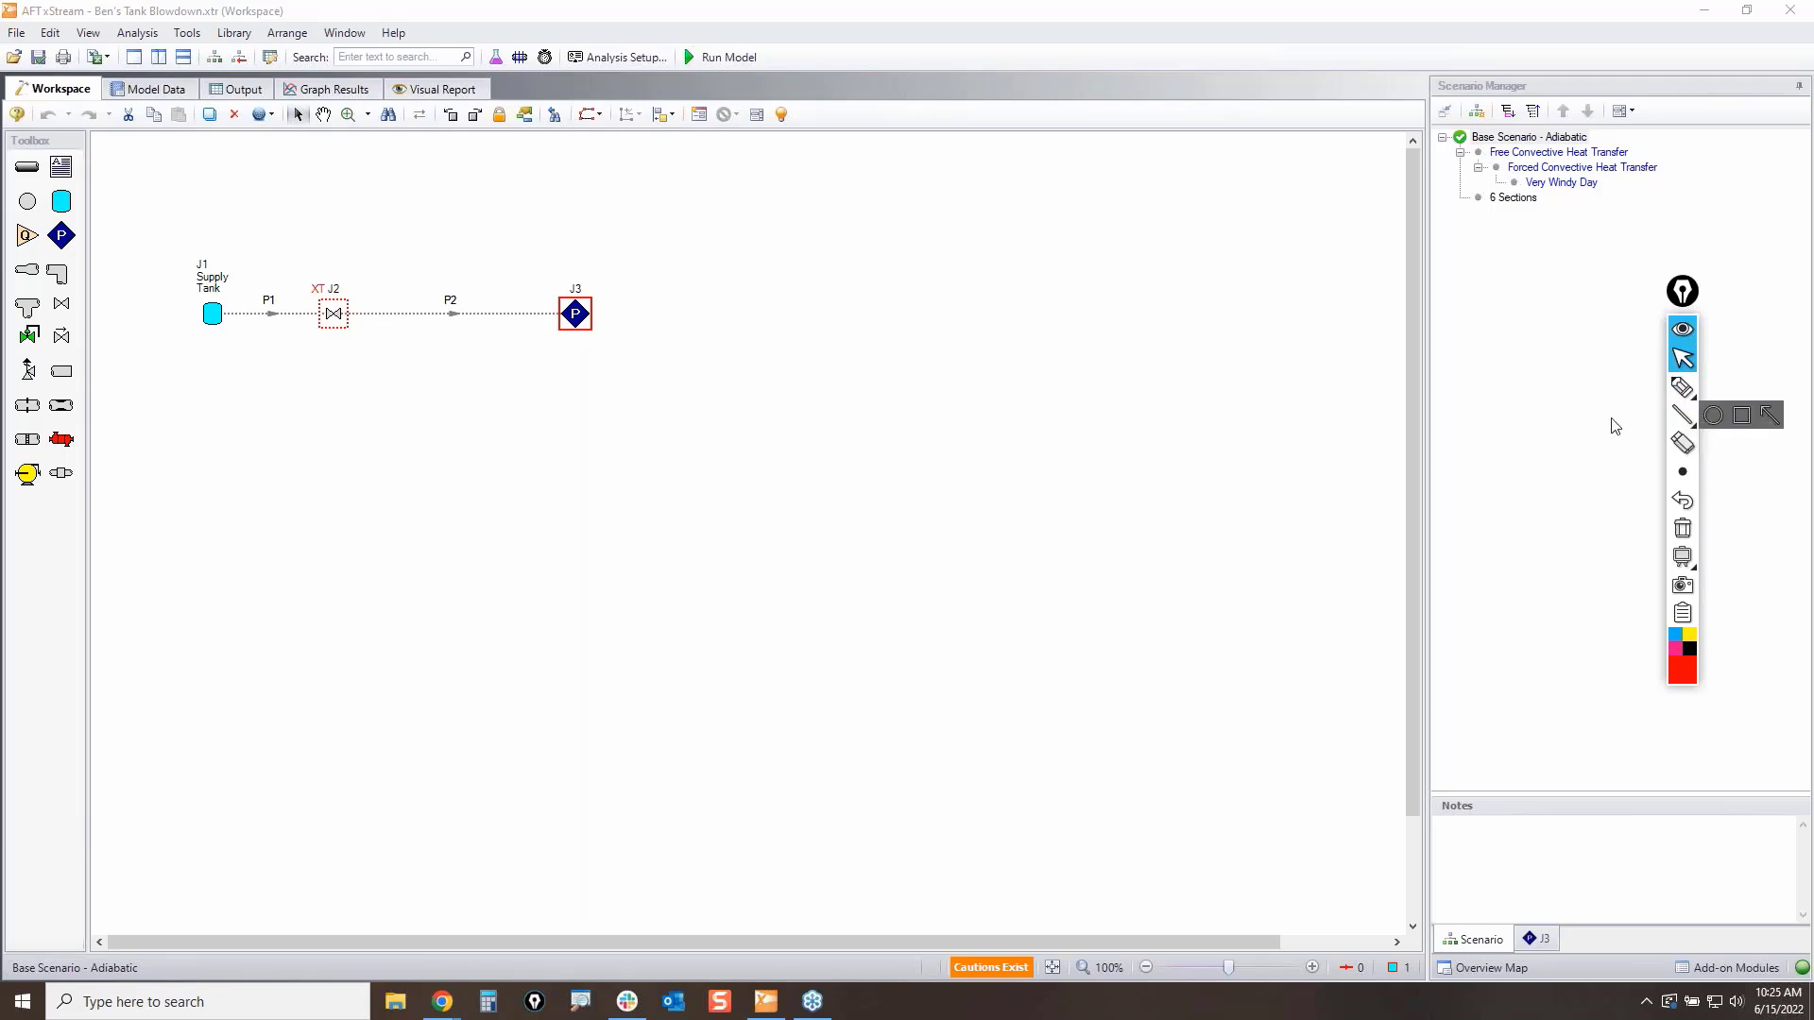
left_click(1681, 391)
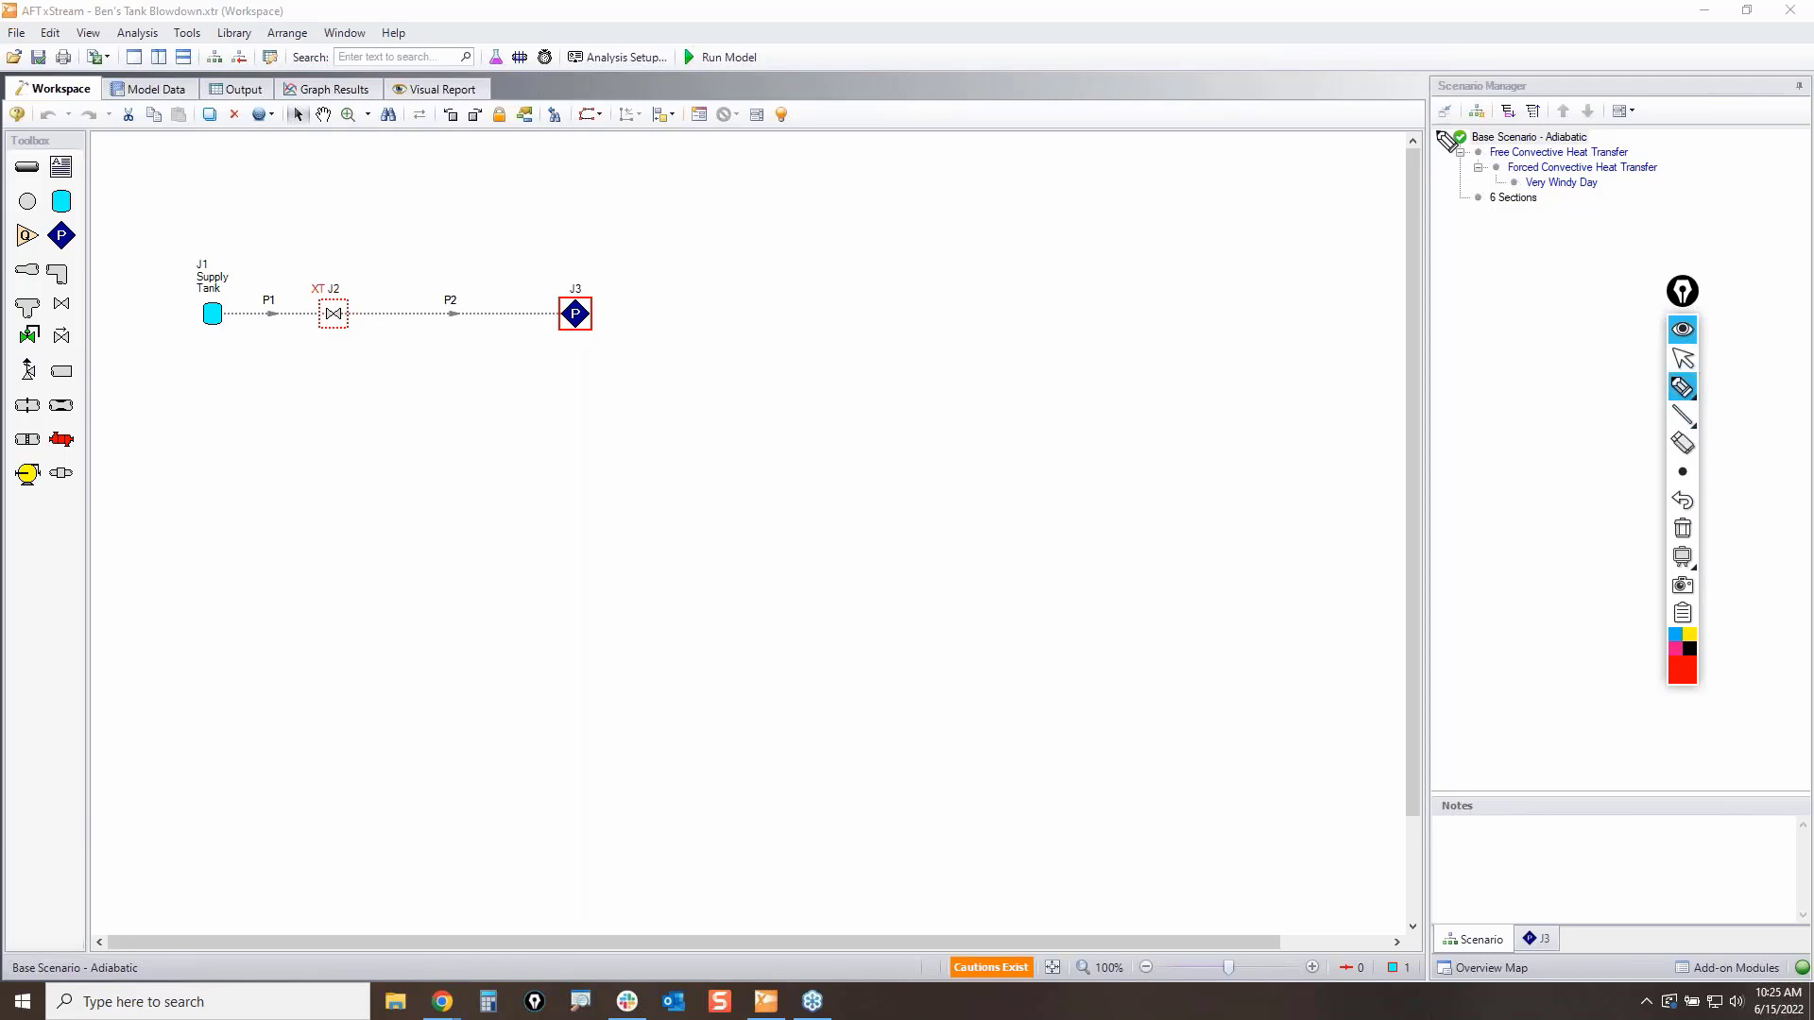
mouse_move(1438, 123)
left_mouse_down()
mouse_move(1440, 147)
mouse_move(1519, 193)
mouse_move(1680, 195)
mouse_move(1656, 130)
mouse_move(1479, 121)
left_mouse_up()
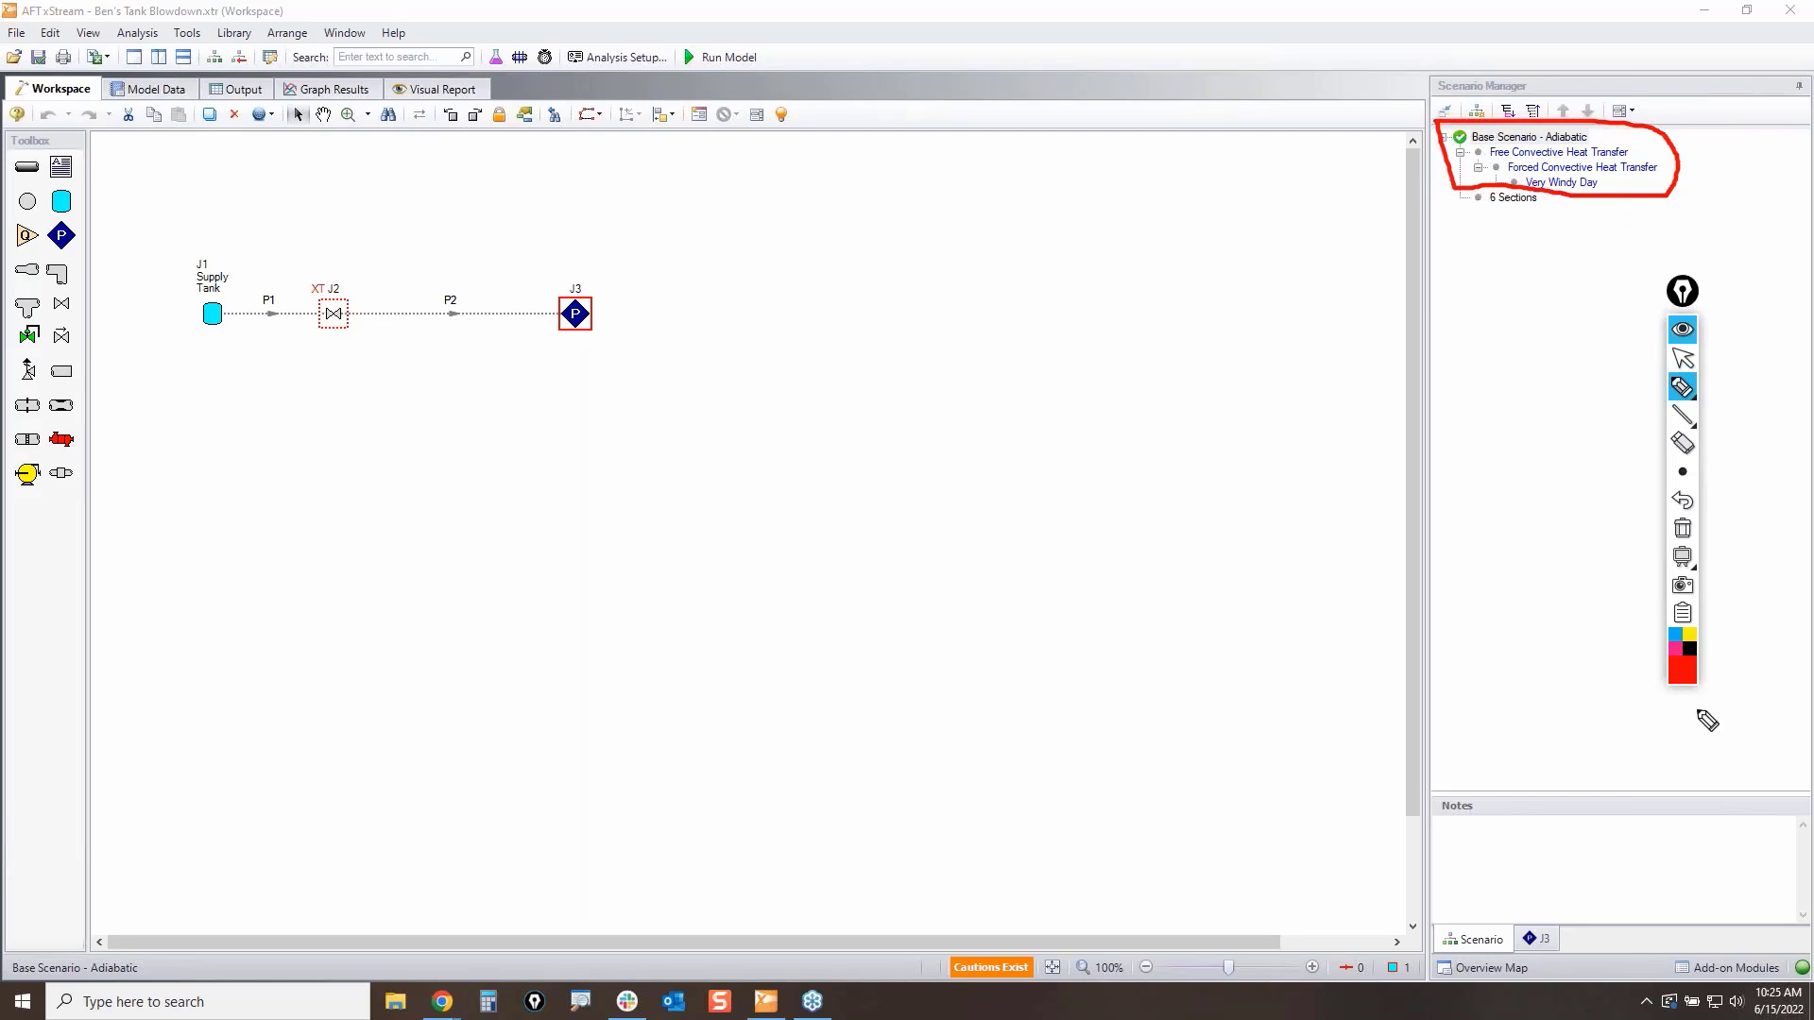
left_click(1683, 529)
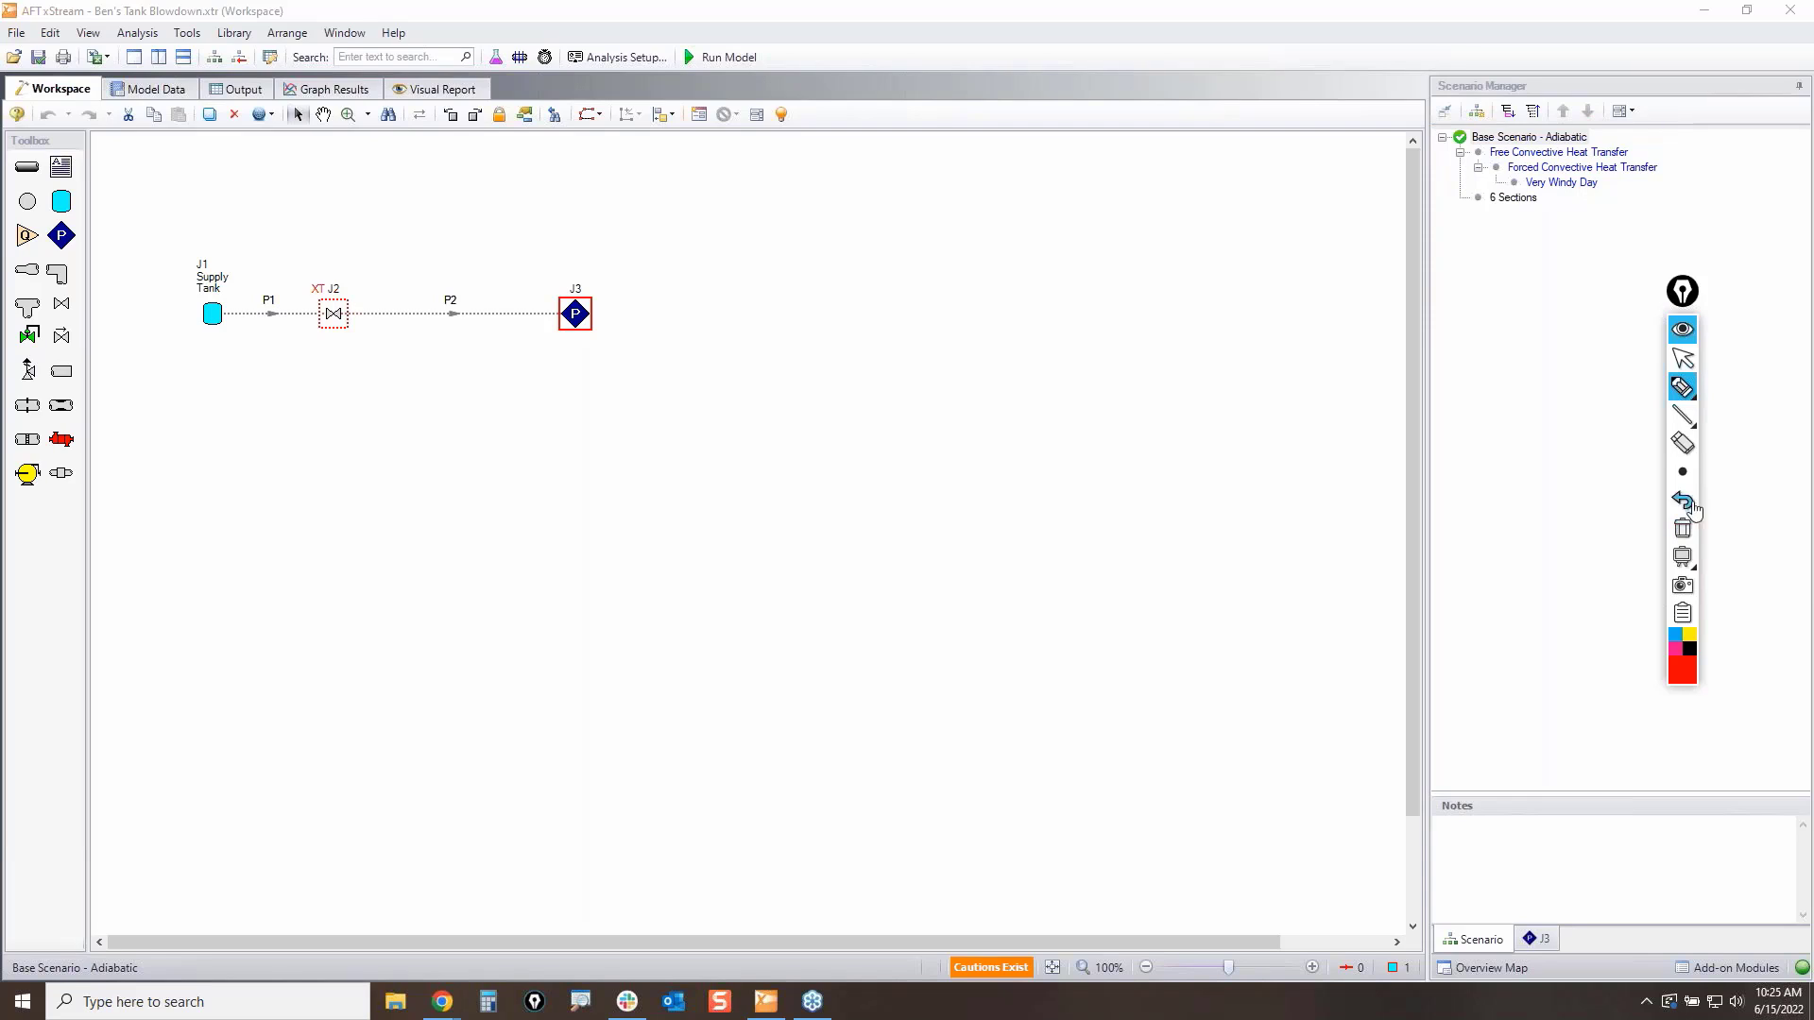
left_click(1683, 362)
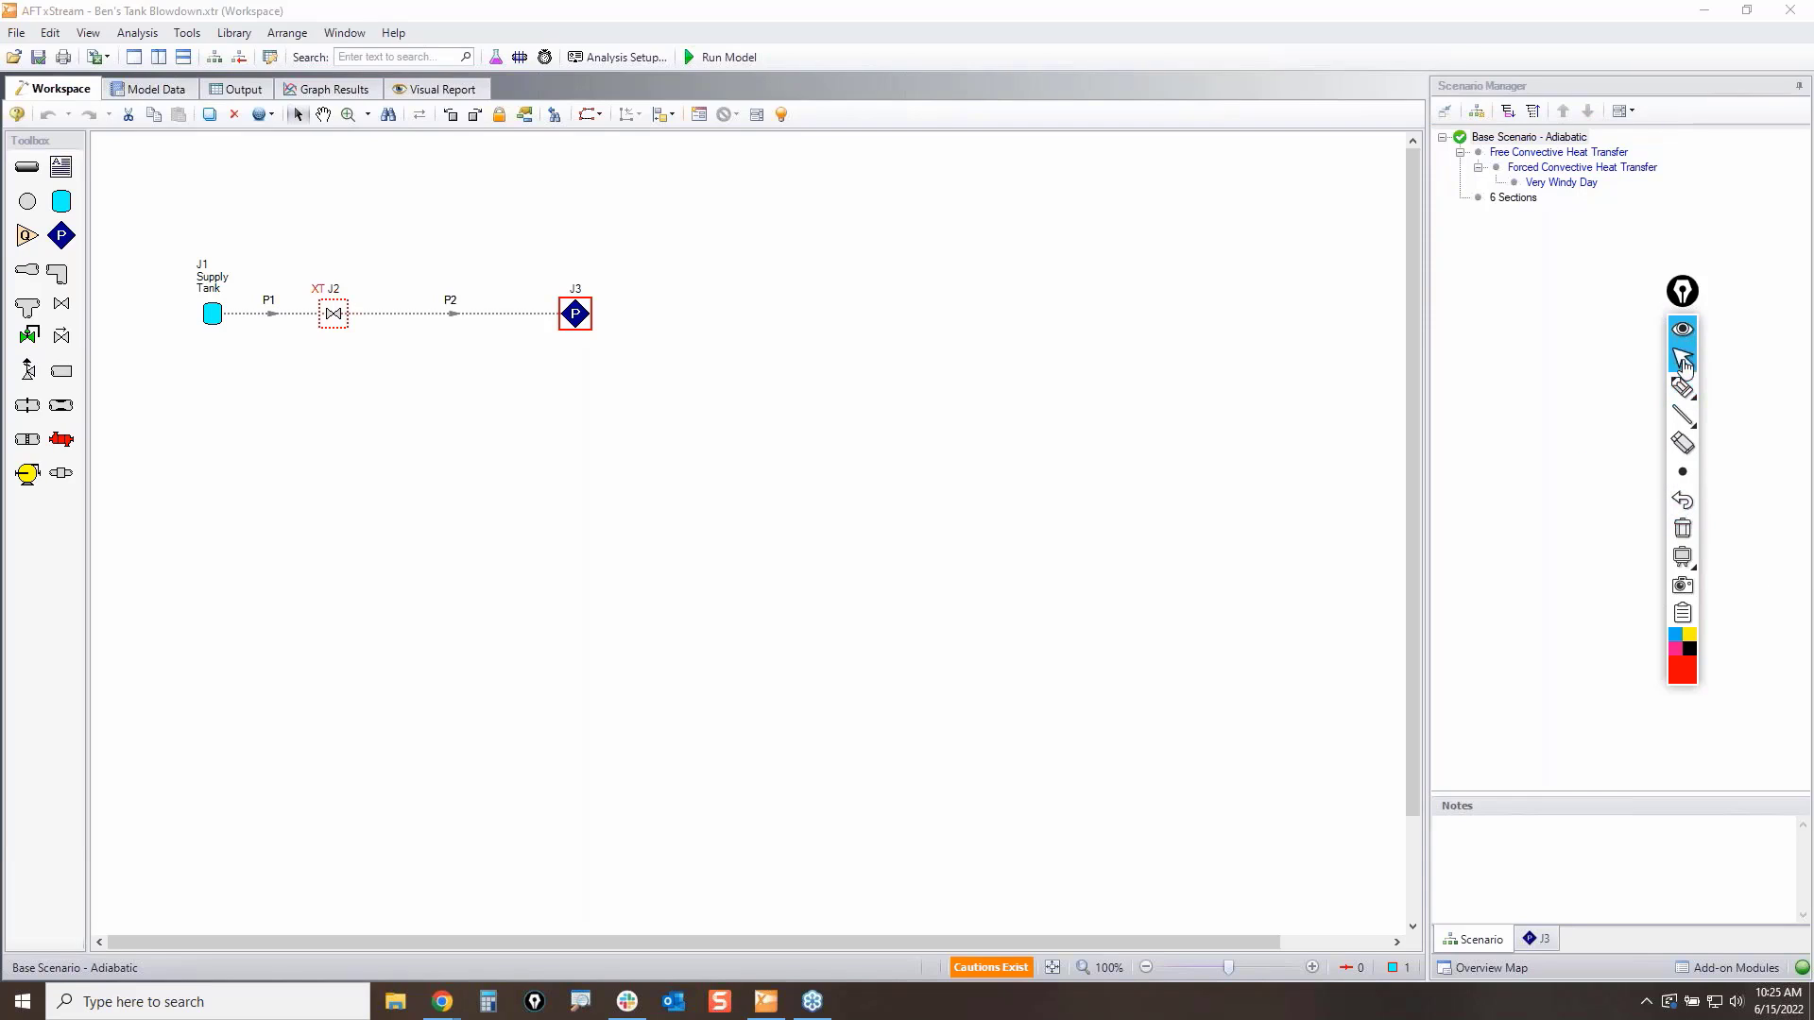
Step: Circle the File heading with the annotation pen, and return to the normal pointer
mouse_move(1685, 387)
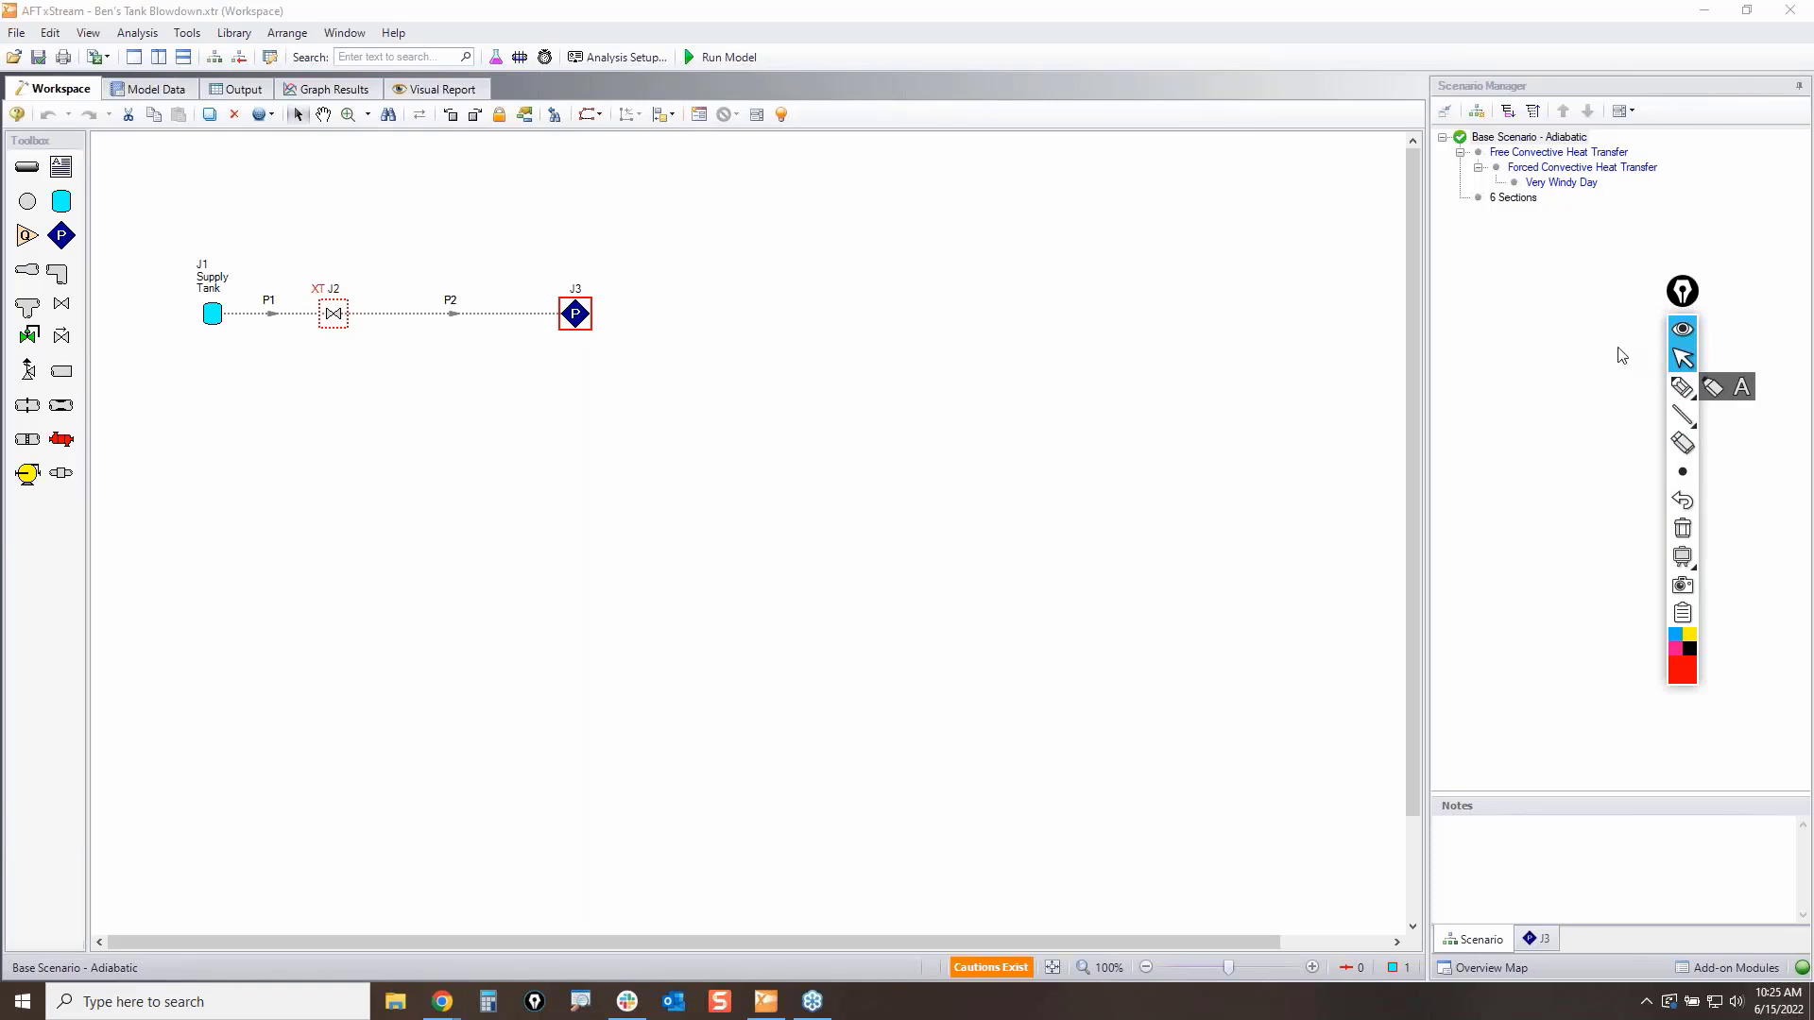
left_click(1696, 398)
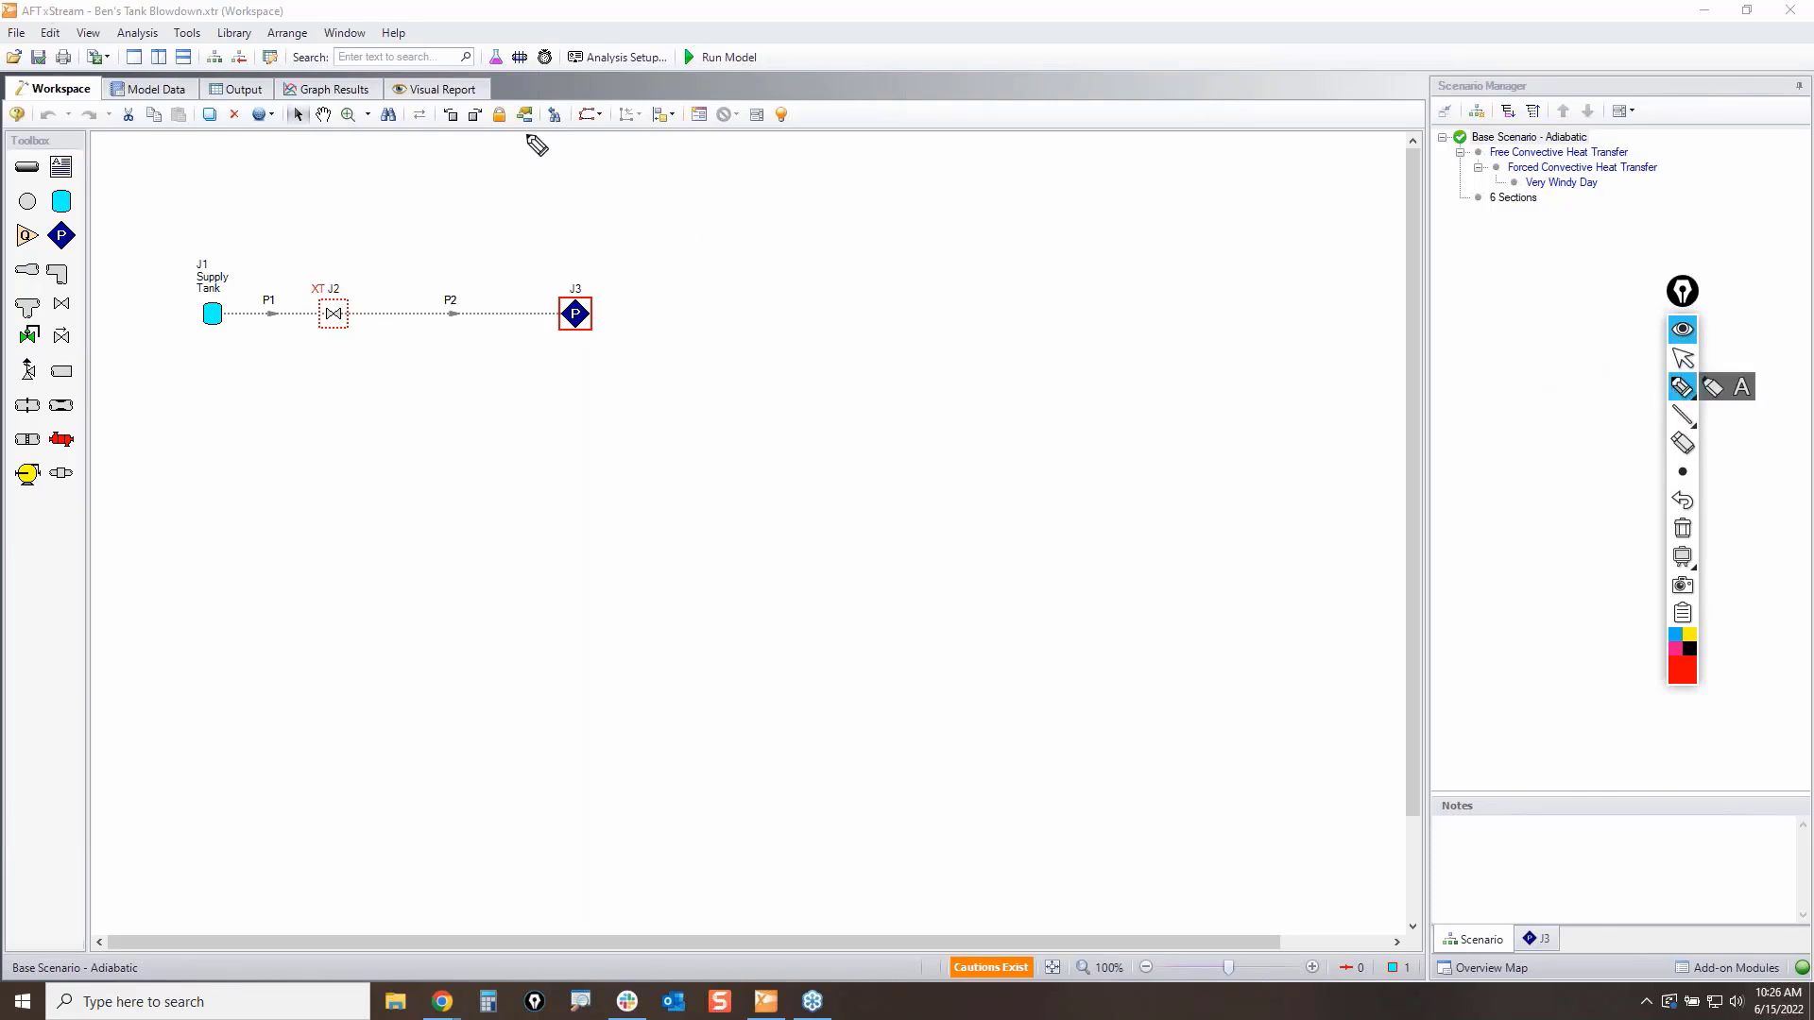
mouse_move(19, 42)
left_mouse_down()
mouse_move(7, 18)
mouse_move(14, 36)
left_mouse_up()
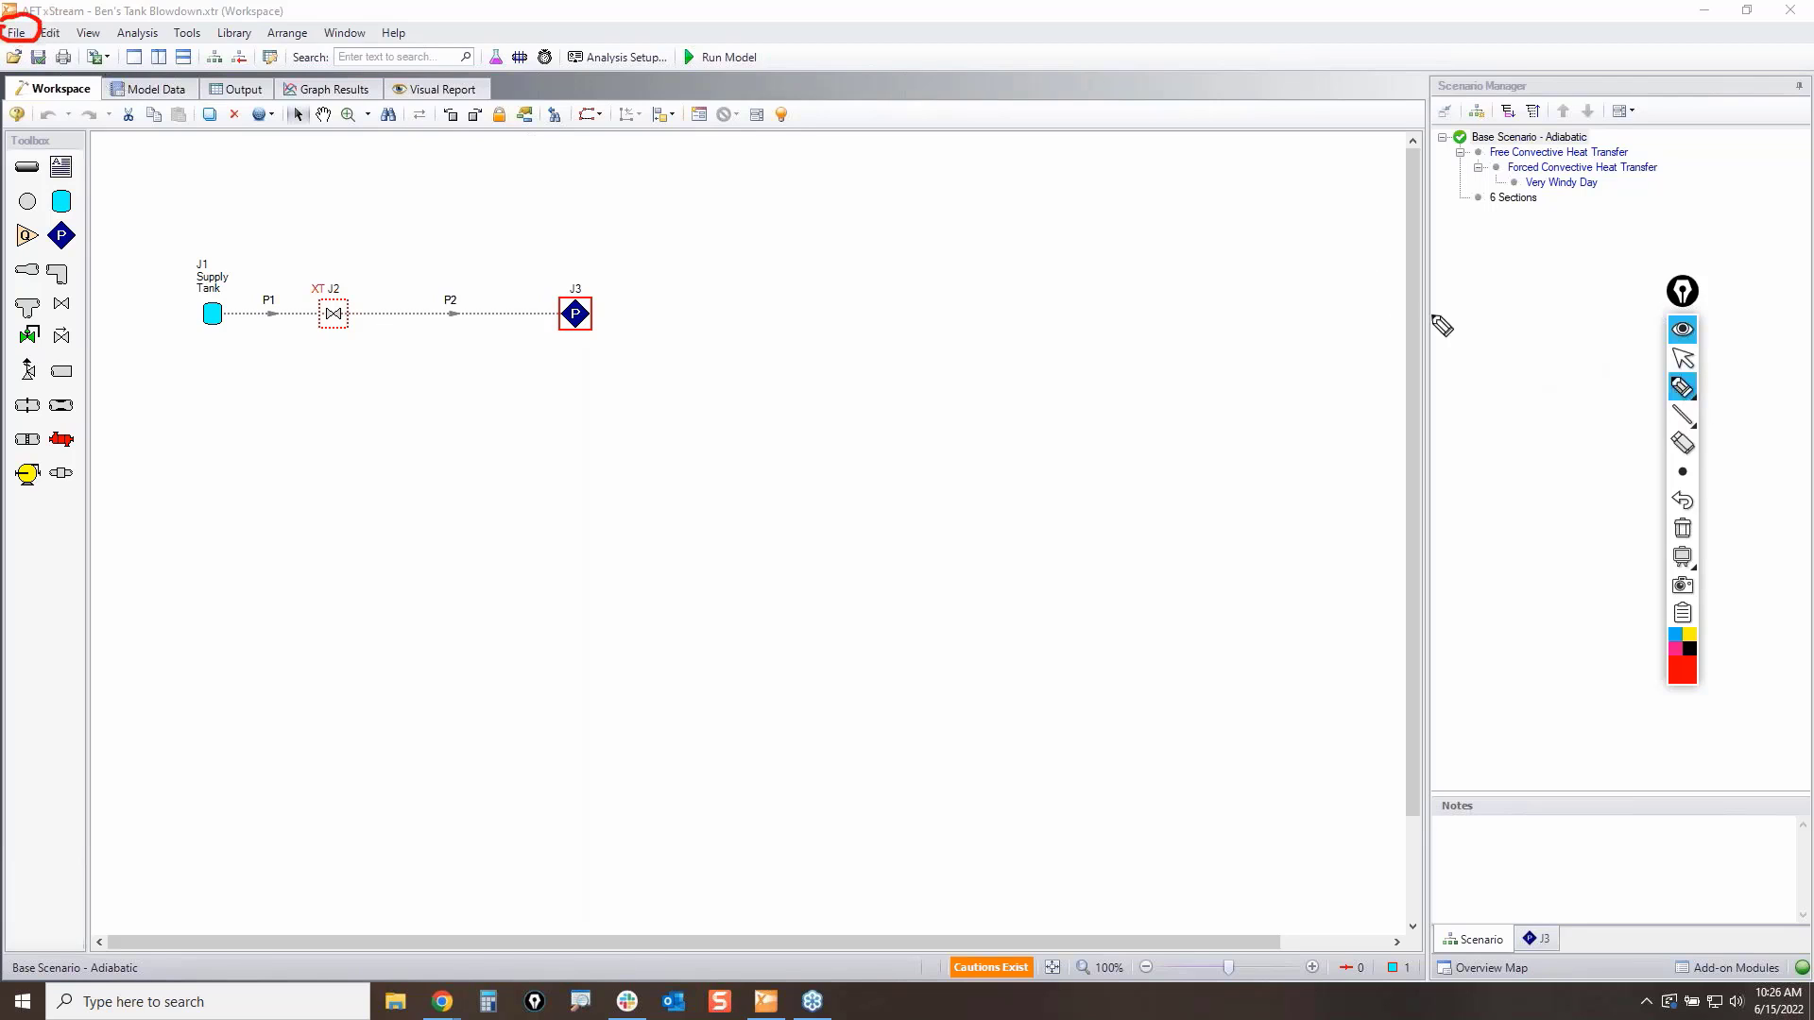
left_click(1683, 358)
Step: Open the Batch Run setup and accept Base Scenario - Adiabatic, Free Convective Heat Transfer and 6 Sections as the scenarios to run
left_click(19, 34)
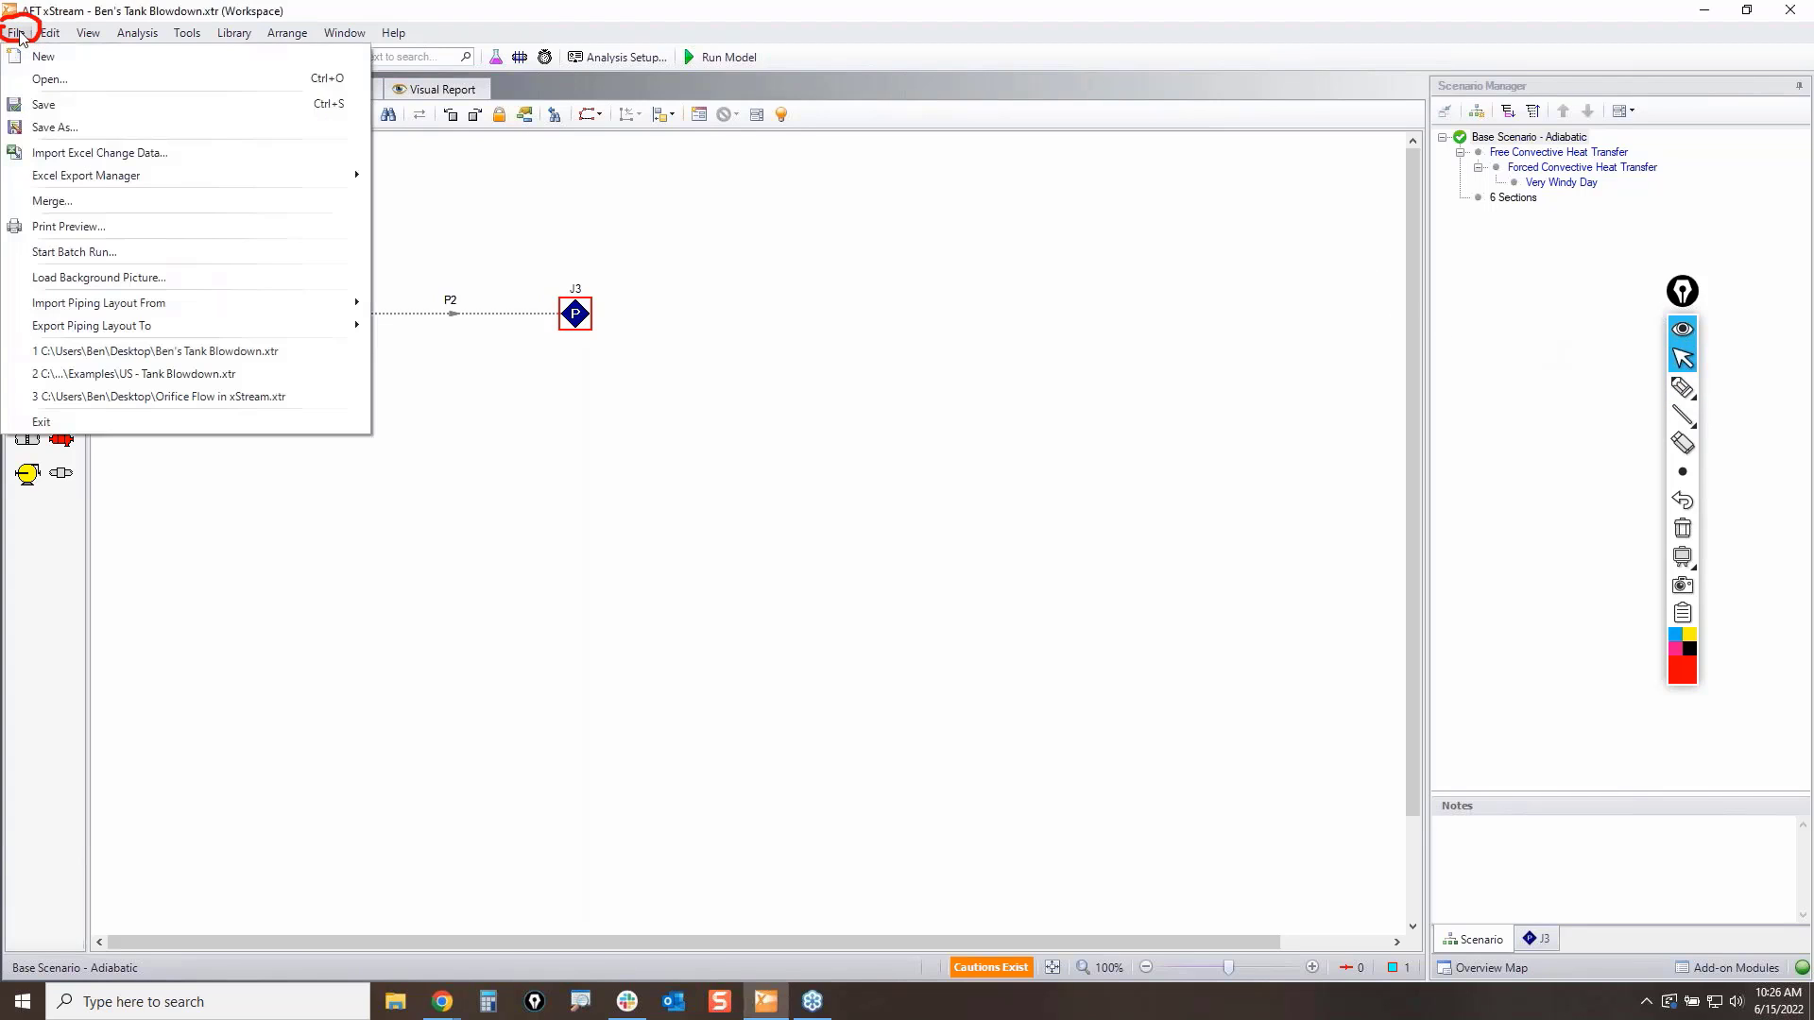
left_click(92, 253)
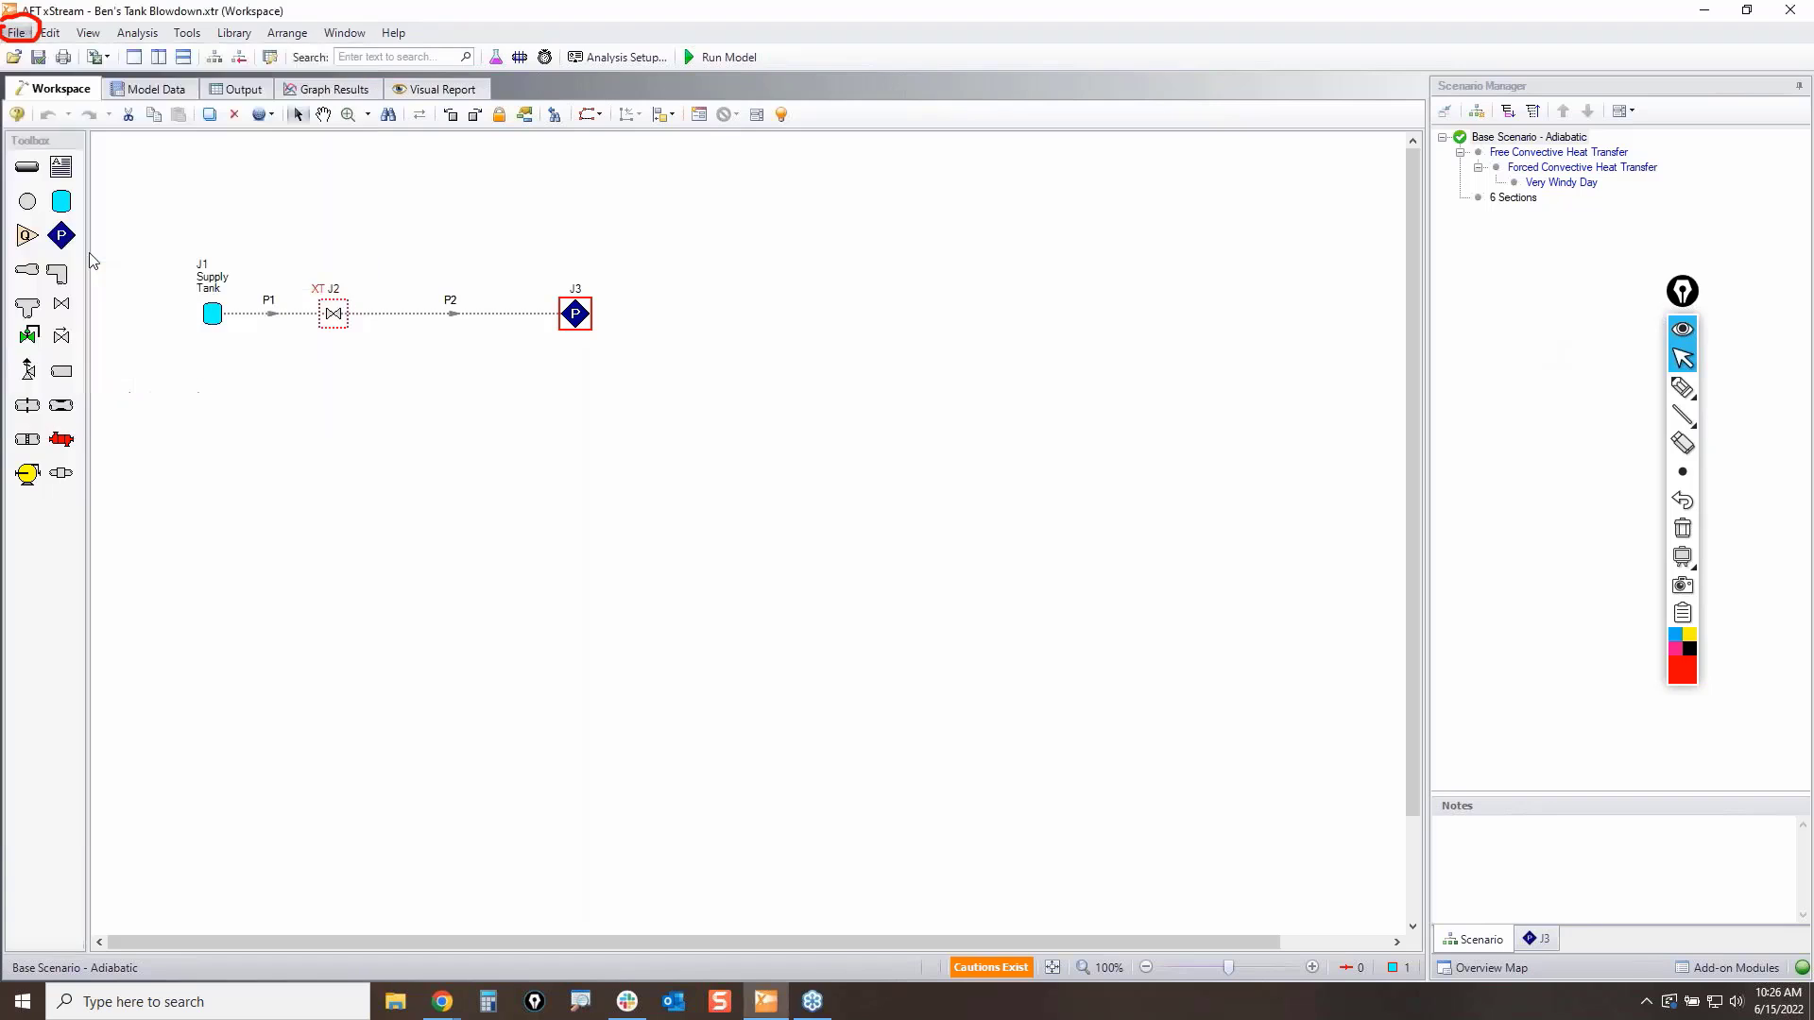
left_click(307, 310)
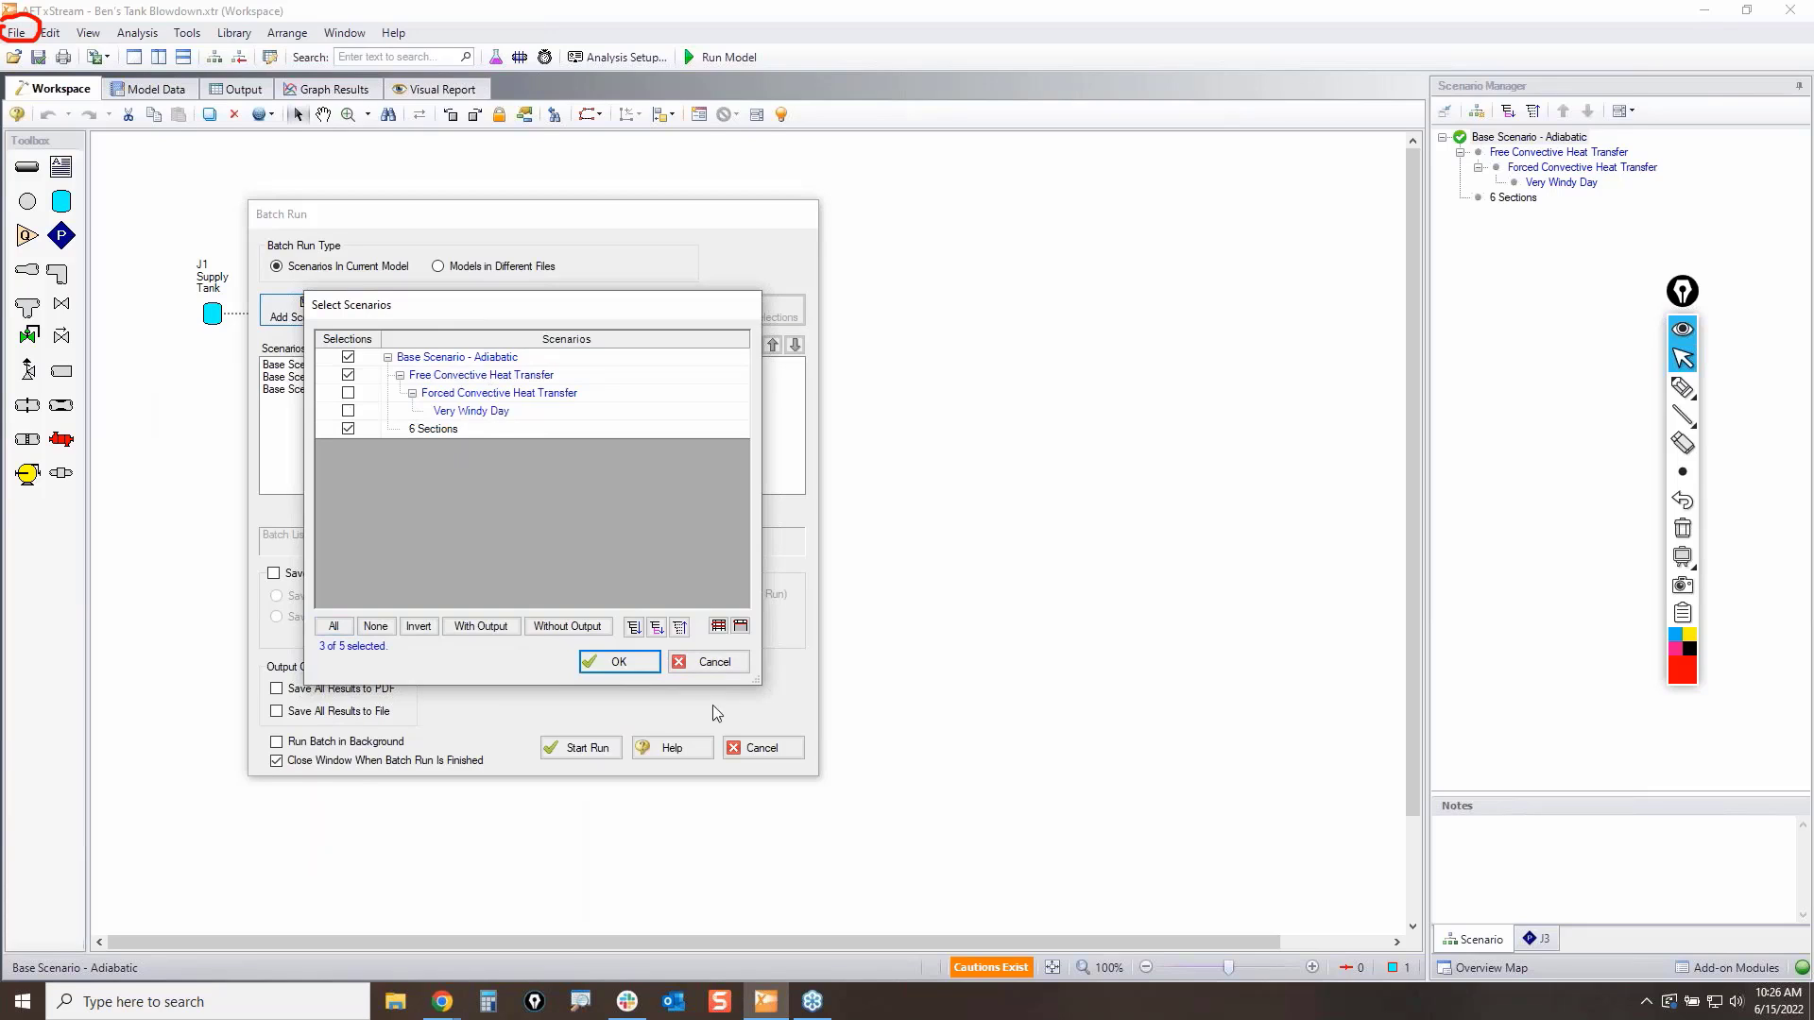
left_click(619, 662)
Step: Circle the Start Run option in the Batch Run setup, clear all annotations, and cancel the batch run
left_click(1683, 387)
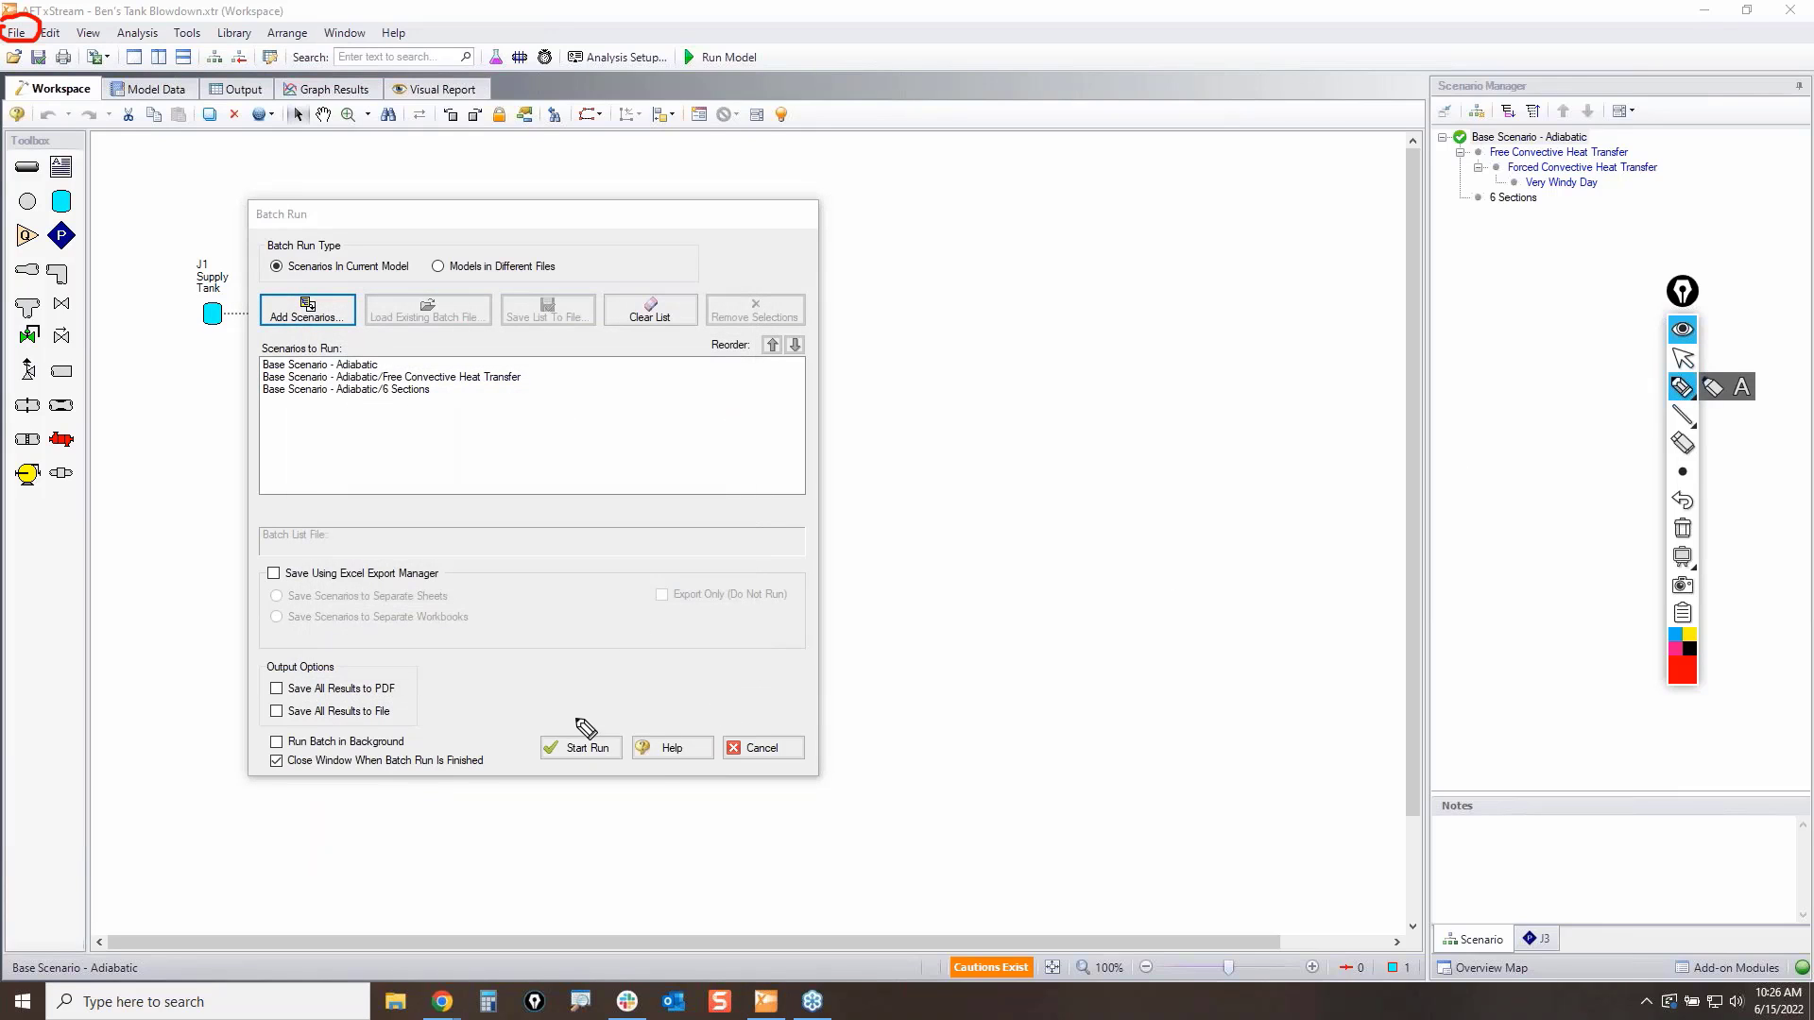
mouse_move(586, 728)
left_mouse_down()
mouse_move(595, 781)
mouse_move(563, 726)
left_mouse_up()
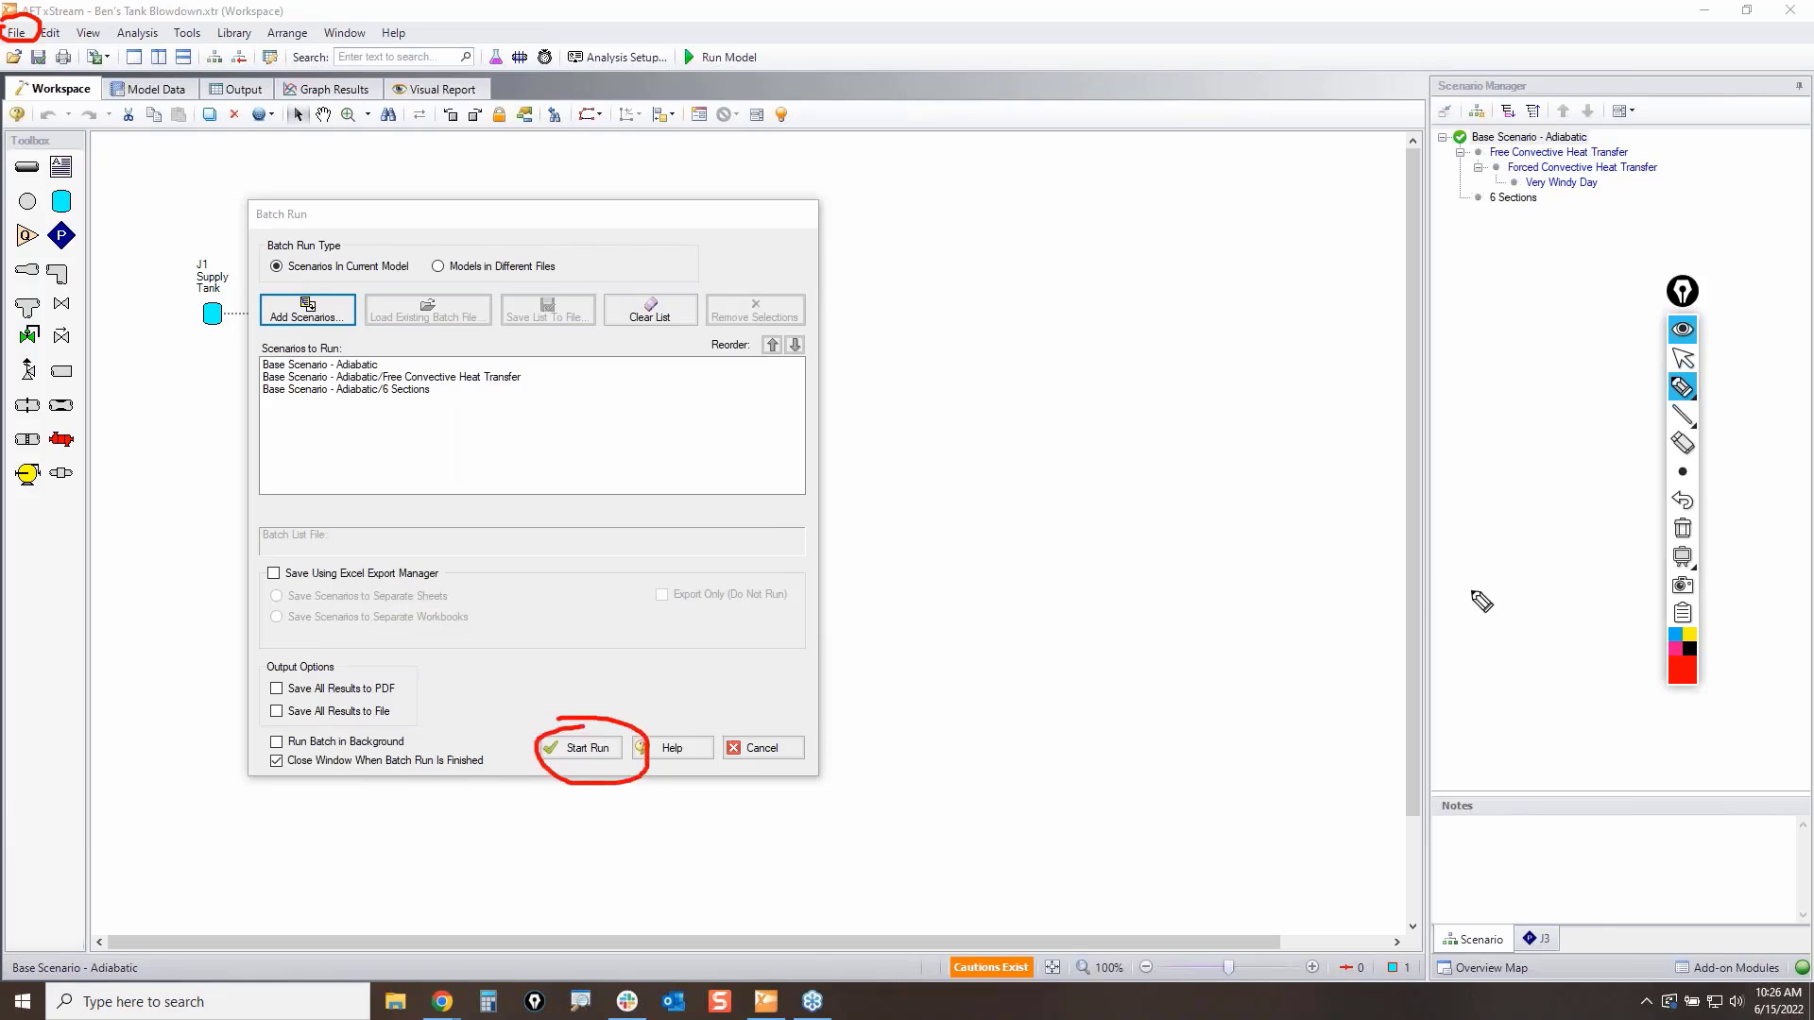
left_click(1683, 531)
left_click(1683, 358)
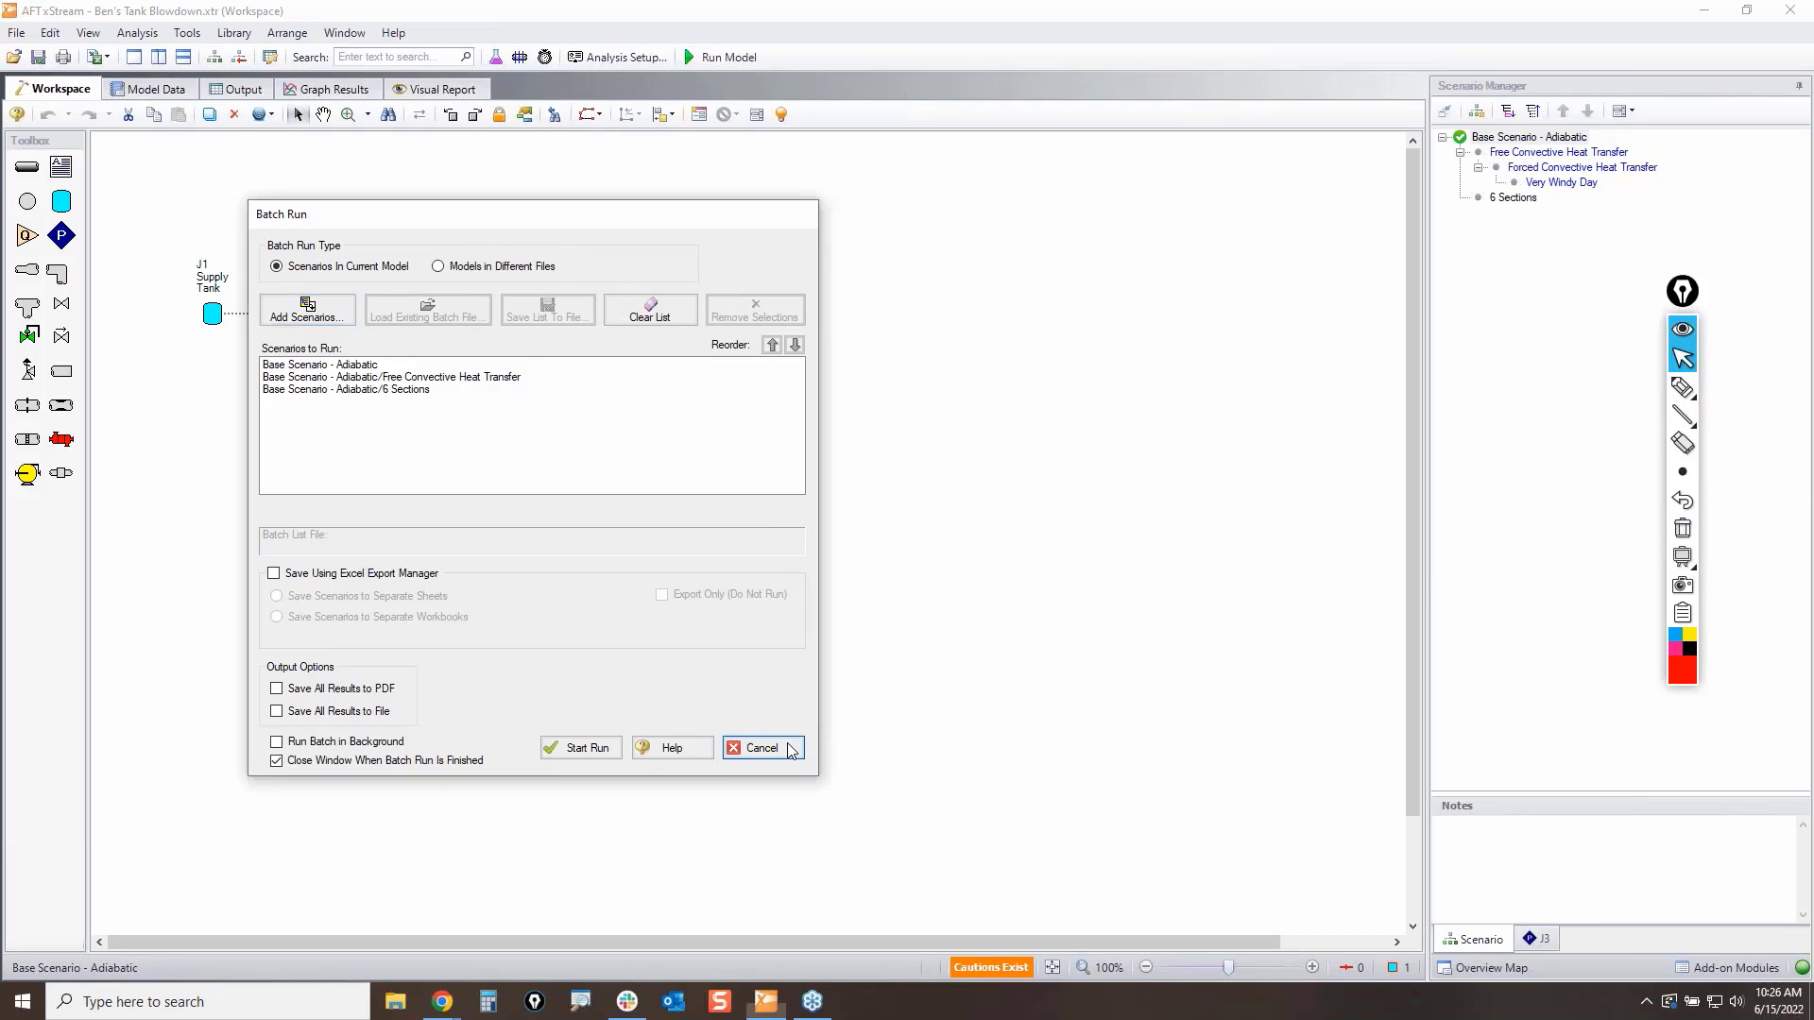
left_click(791, 750)
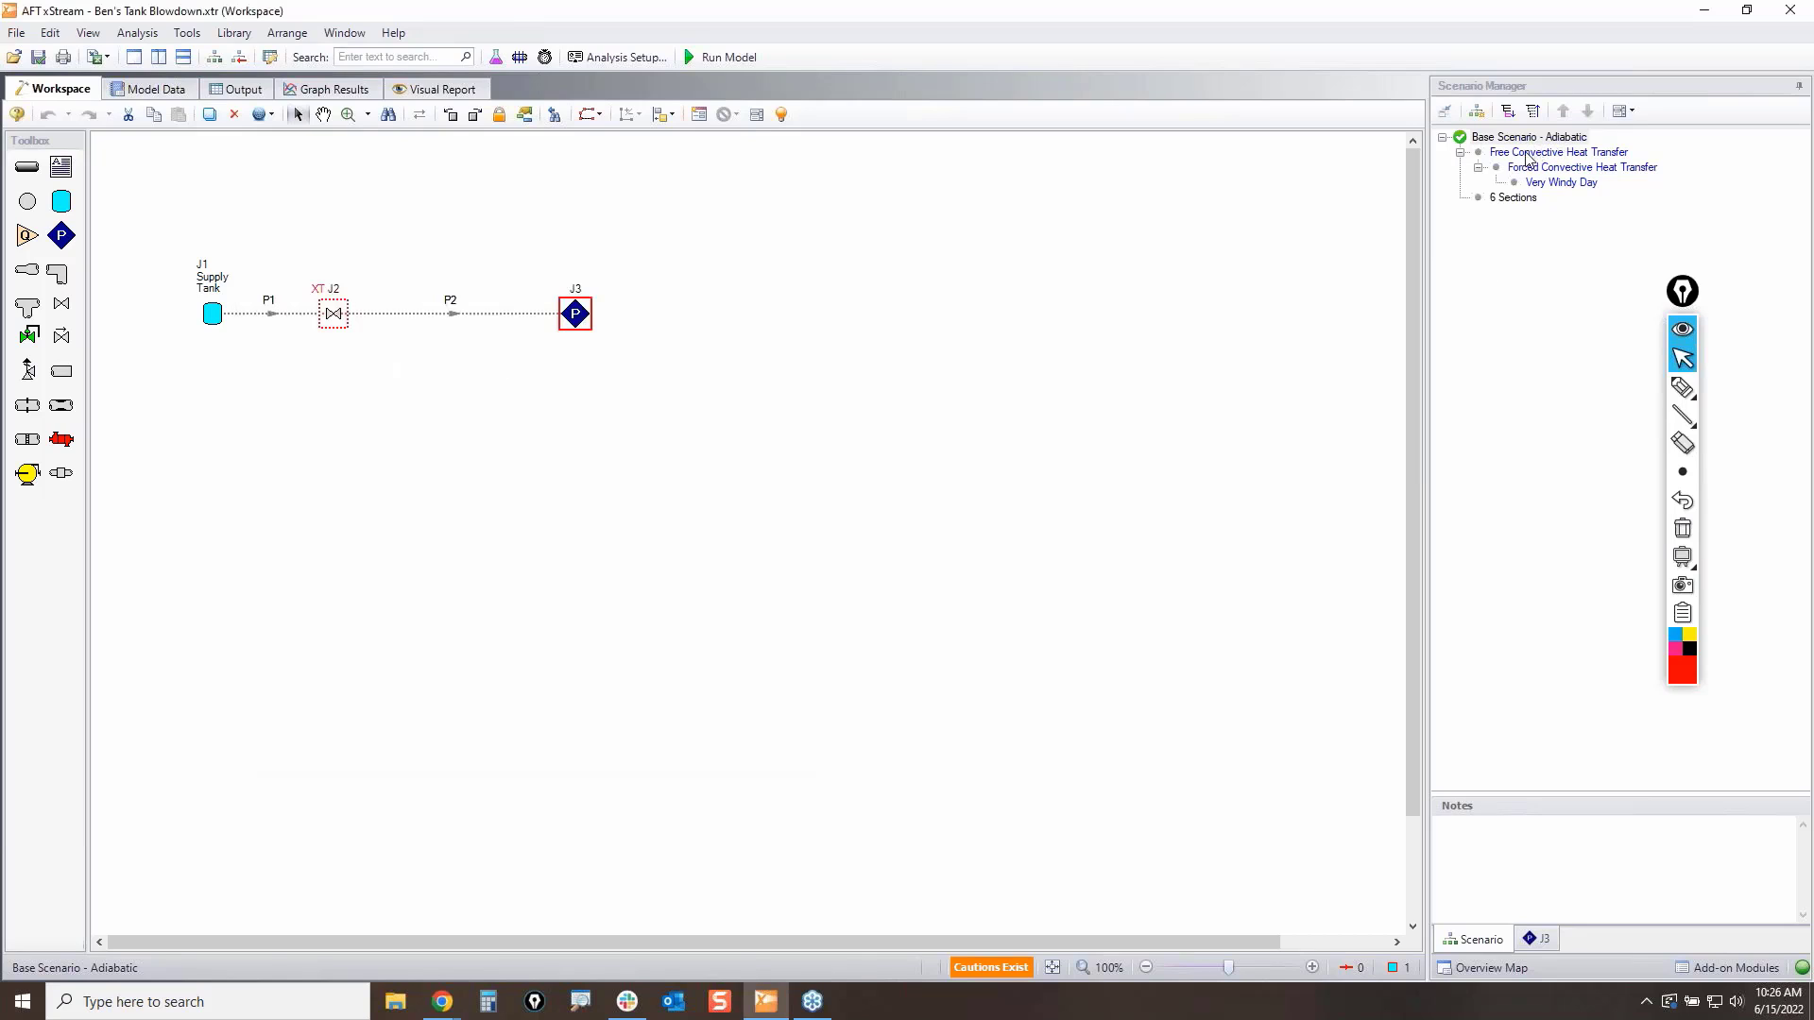
Step: Load the Free Convective Heat Transfer scenario and open the properties of pipe P1
double_click(1558, 152)
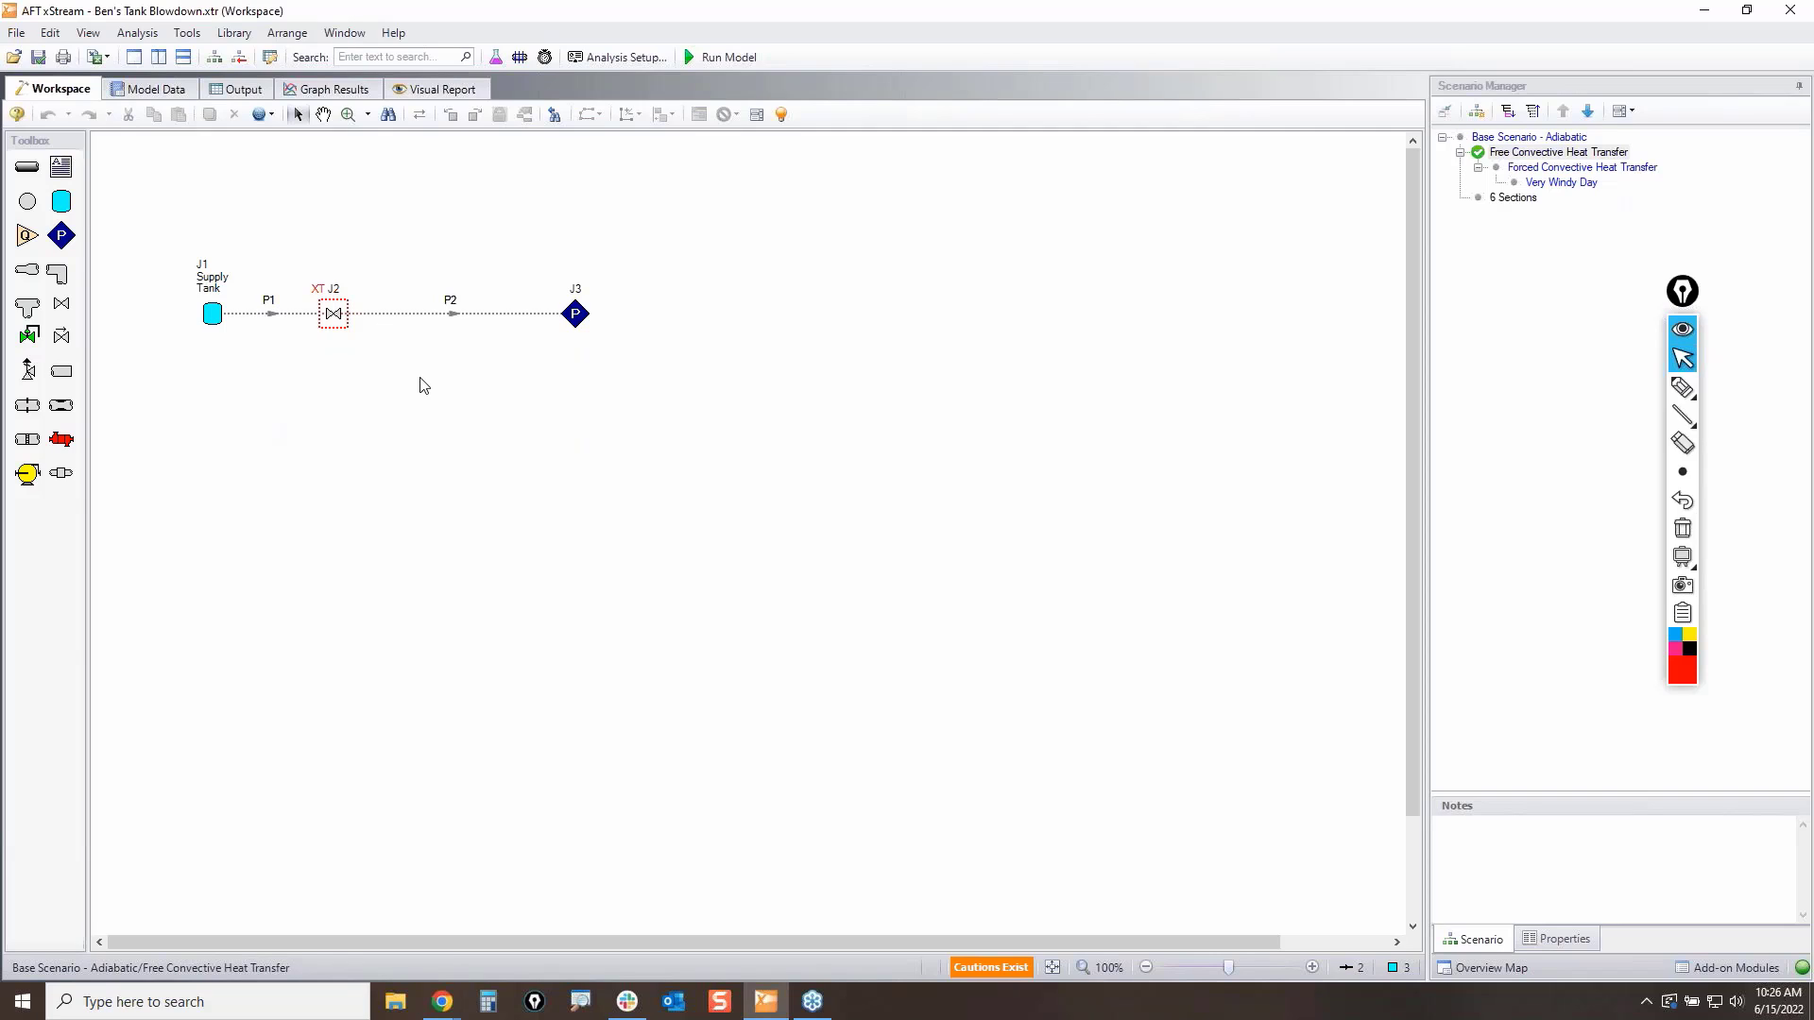
left_click(271, 313)
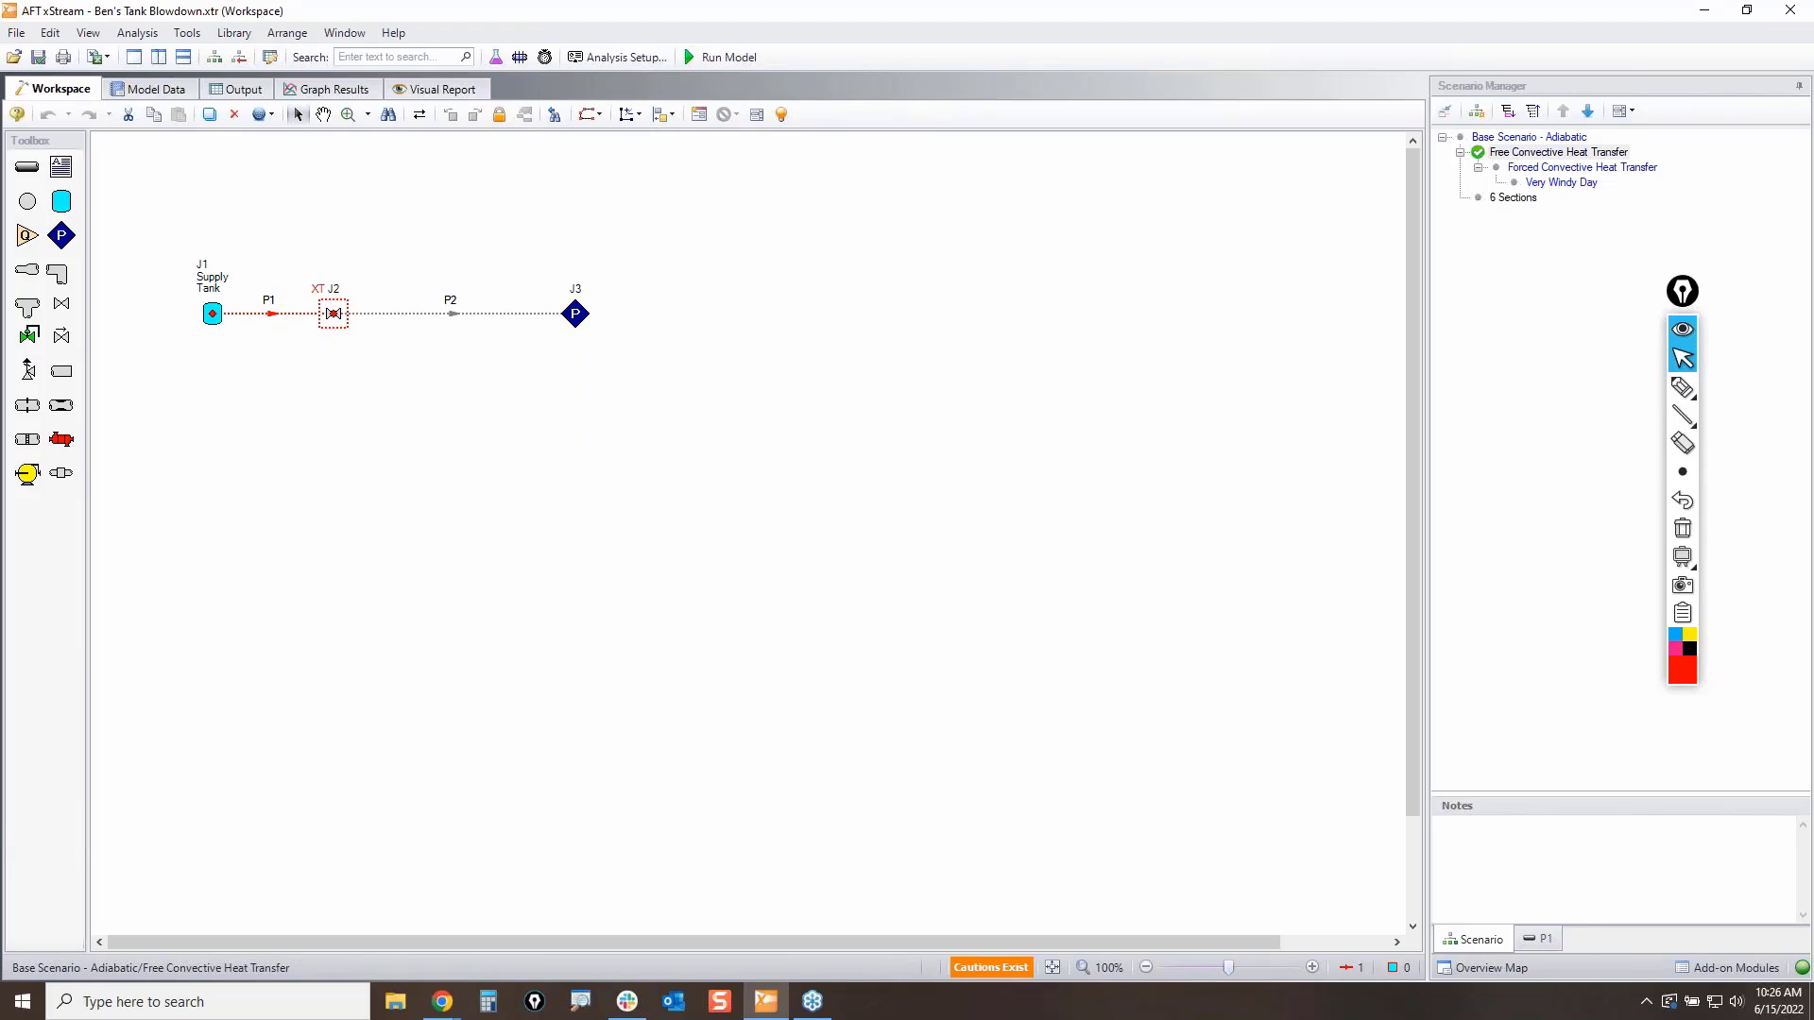
double_click(271, 313)
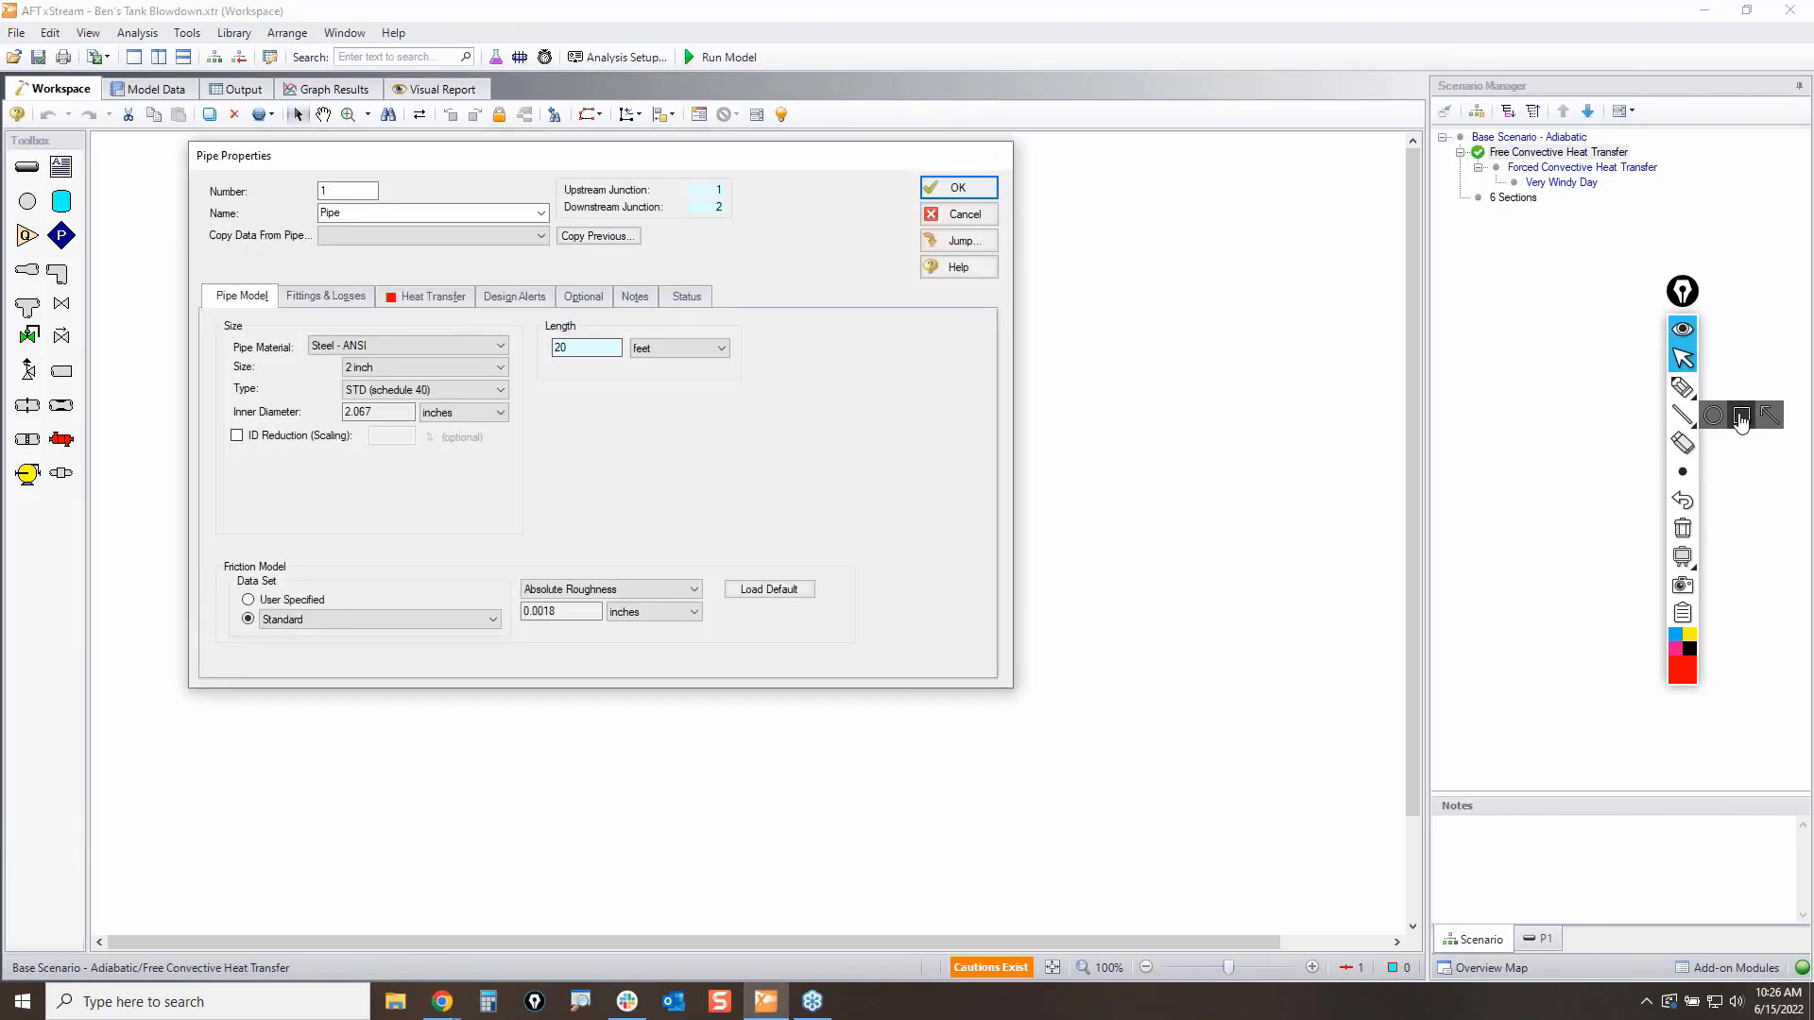
Step: Circle pipe P1's Heat Transfer heading, draw an arrow to its red marker, and clear the annotations
left_click(1688, 397)
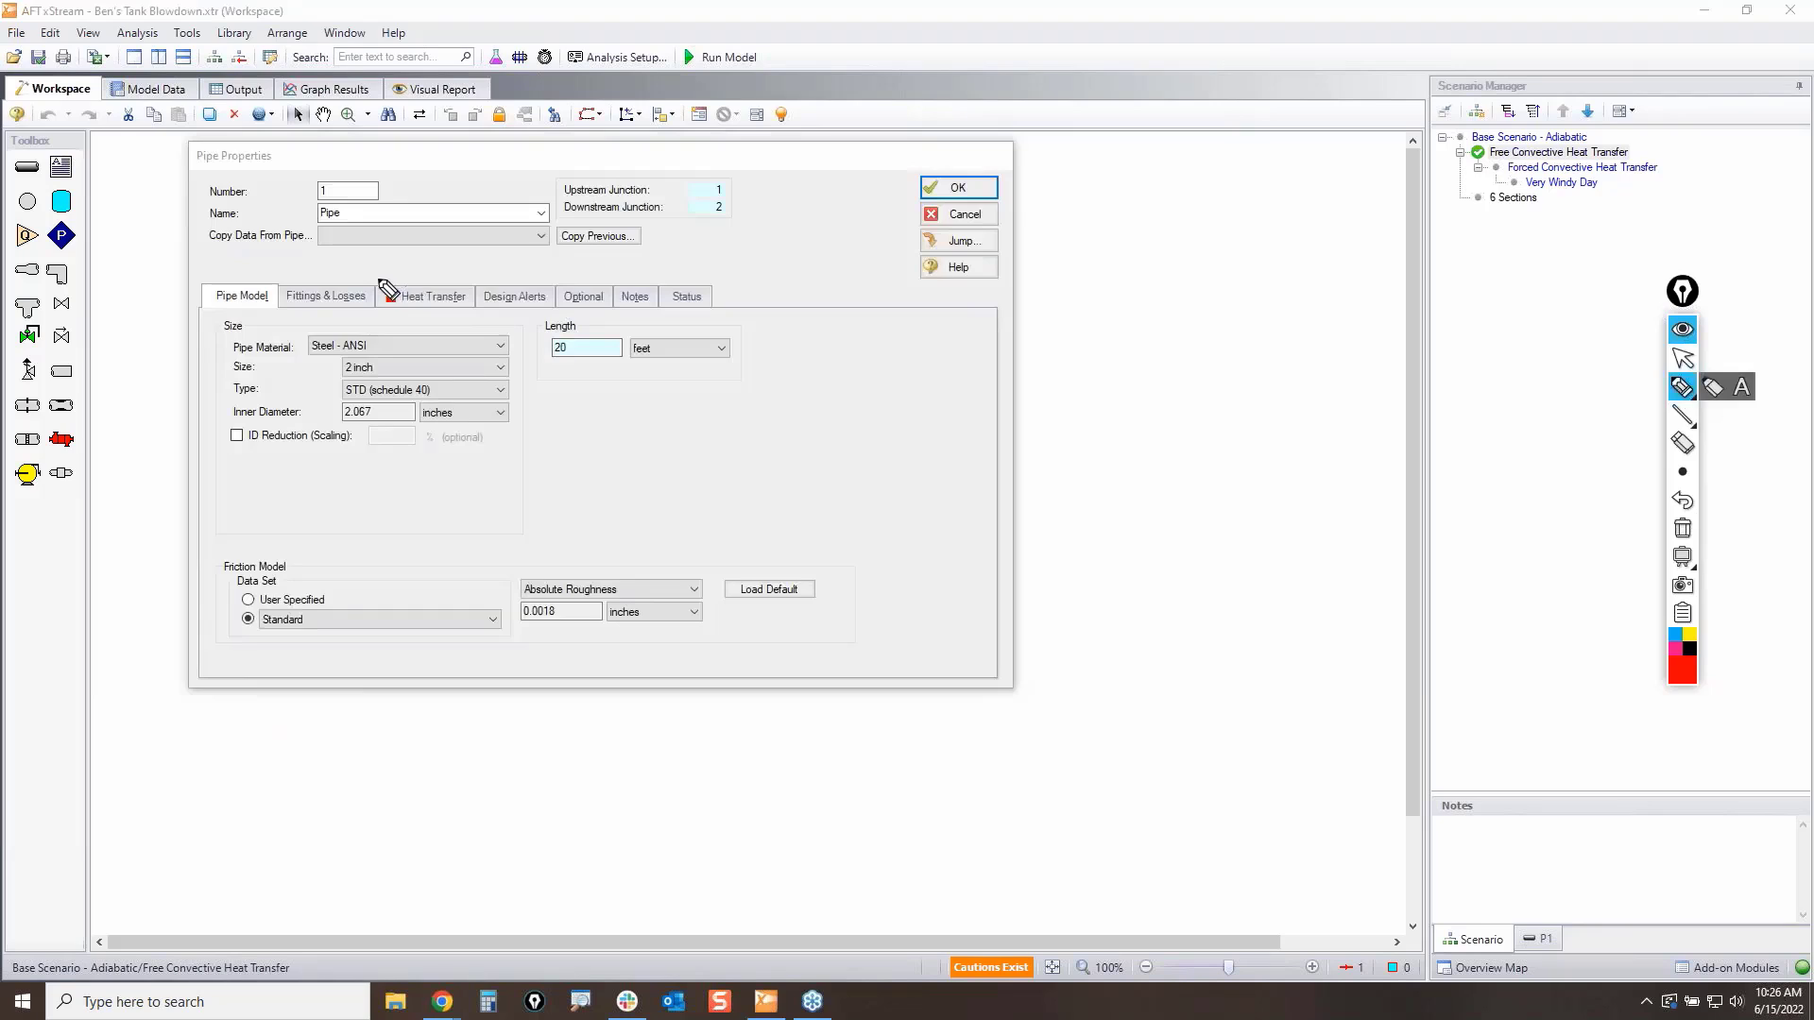
mouse_move(376, 278)
left_mouse_down()
mouse_move(450, 278)
mouse_move(472, 314)
mouse_move(383, 281)
mouse_move(416, 279)
left_mouse_up()
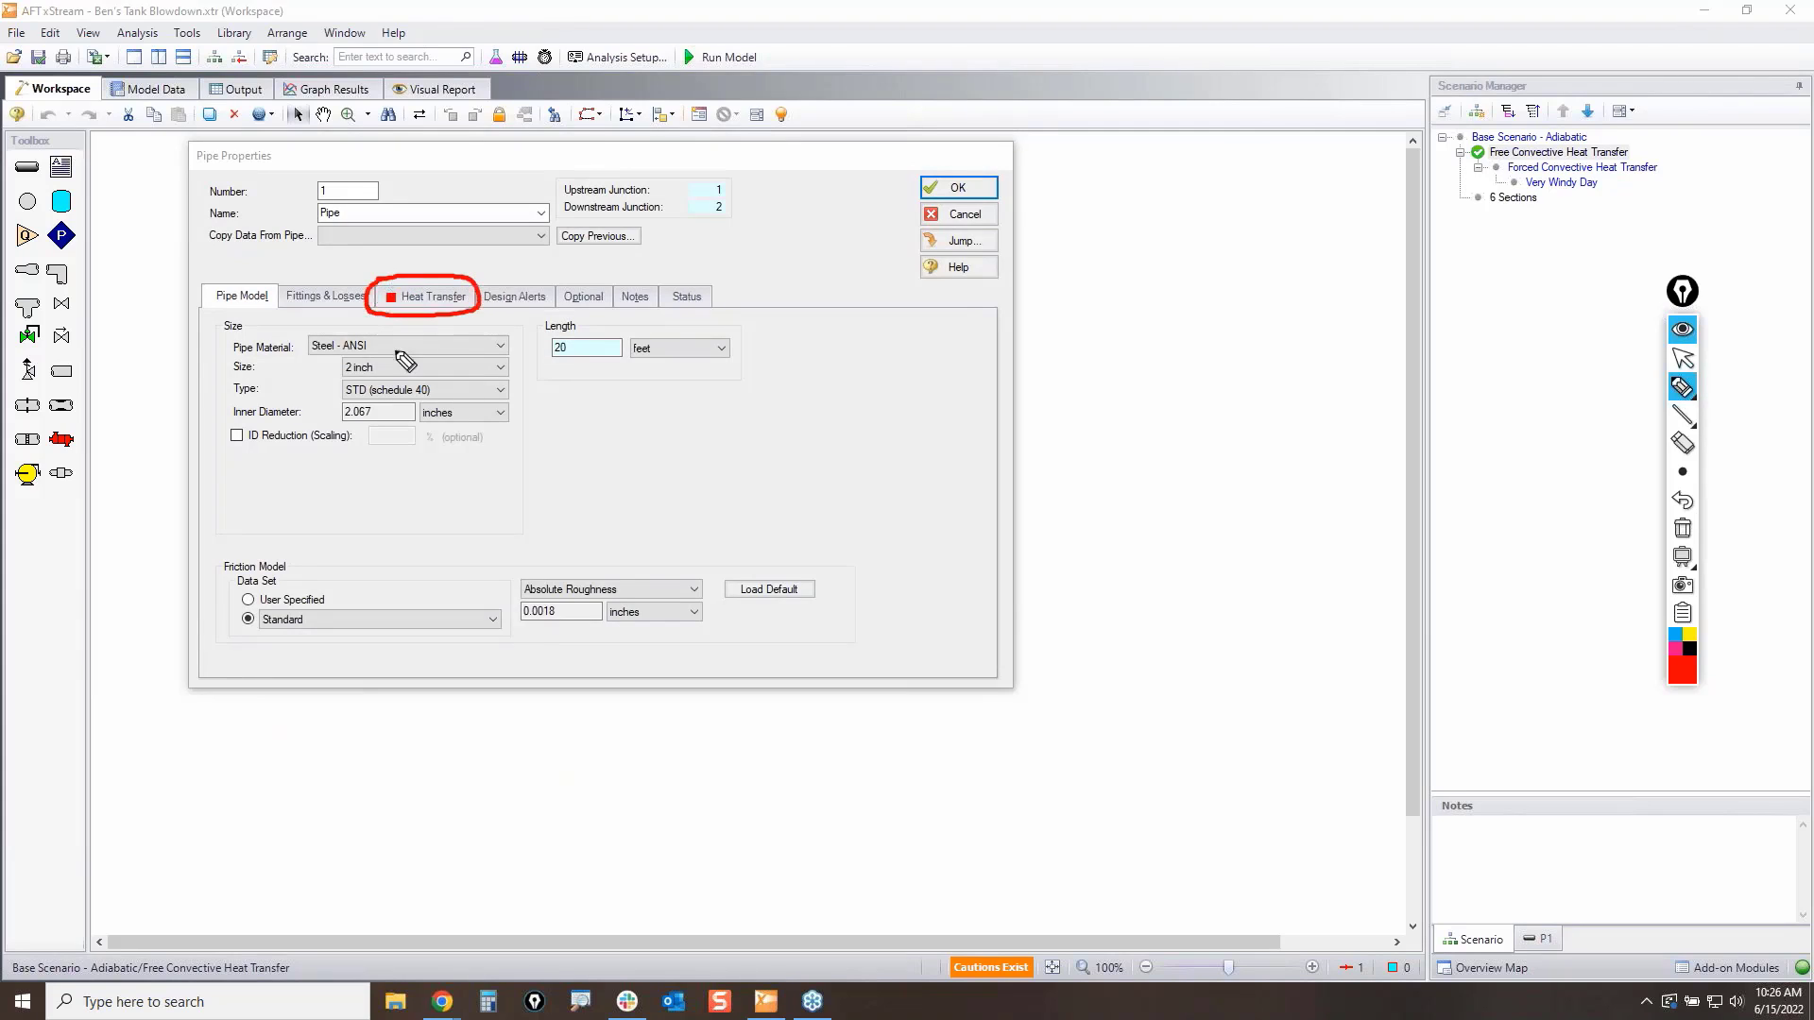
mouse_move(392, 370)
left_mouse_down()
mouse_move(391, 308)
mouse_move(406, 323)
left_mouse_up()
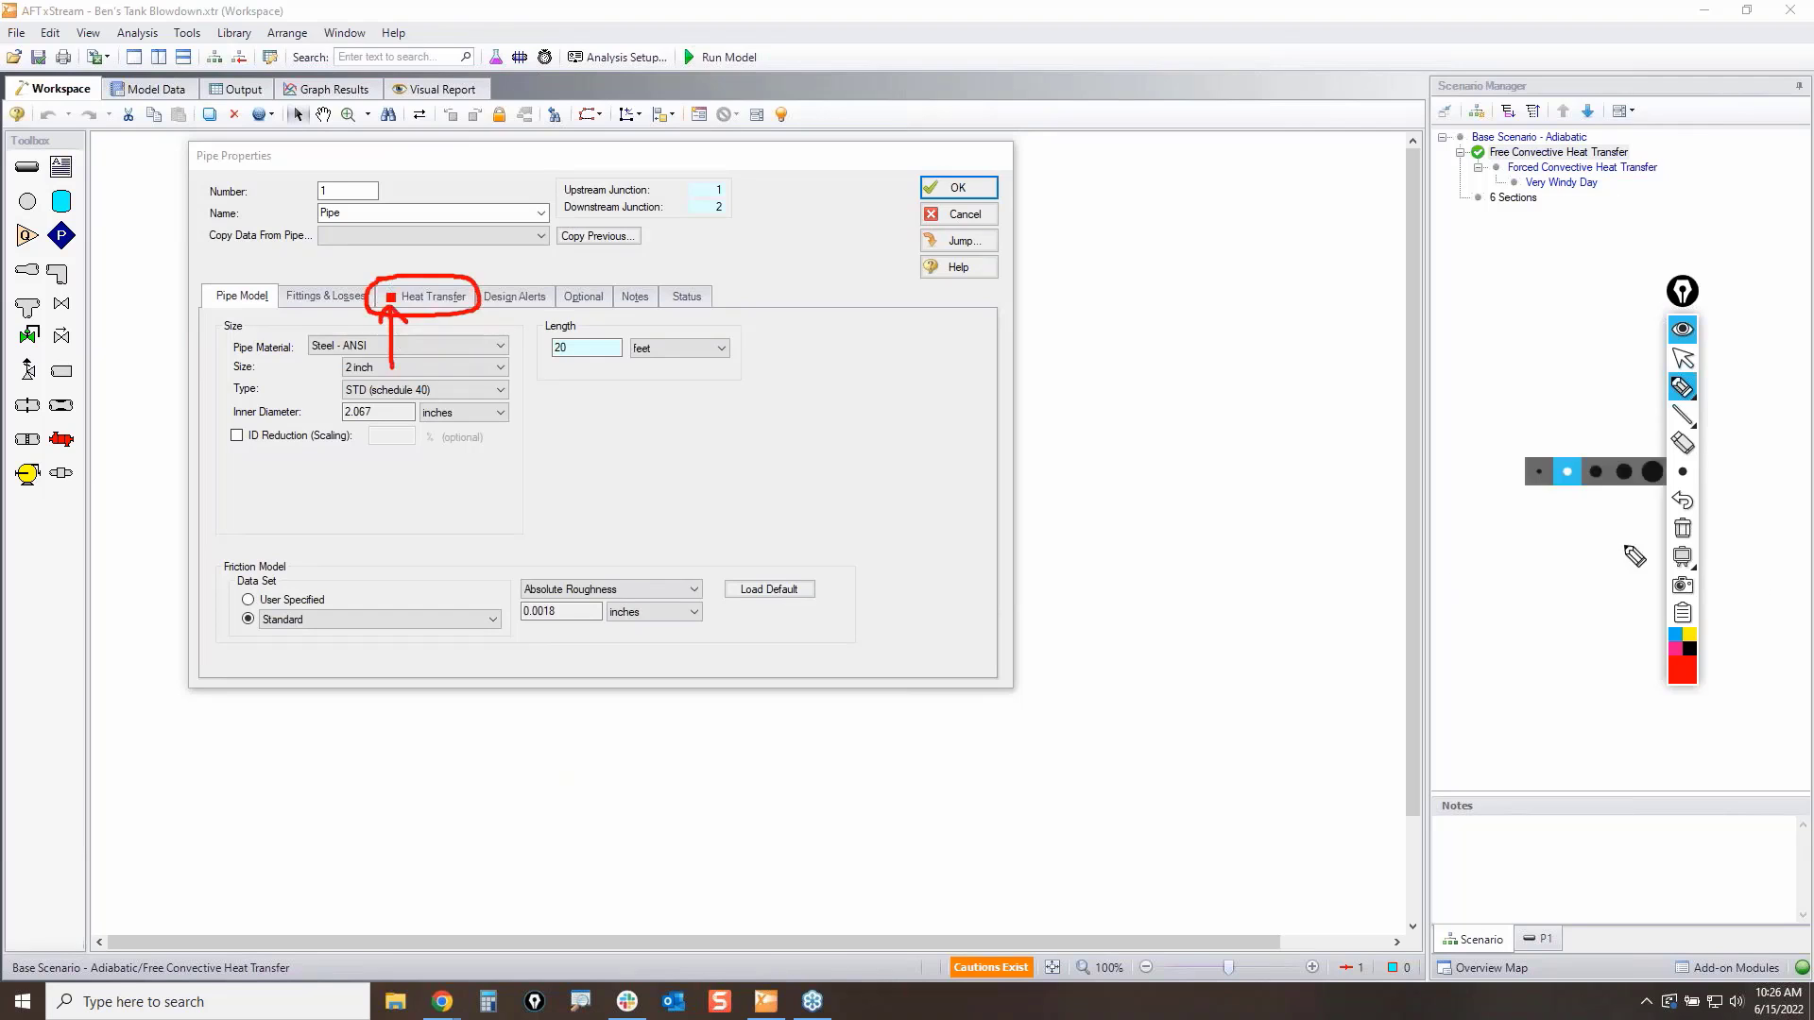
left_click(1681, 531)
left_click(1682, 357)
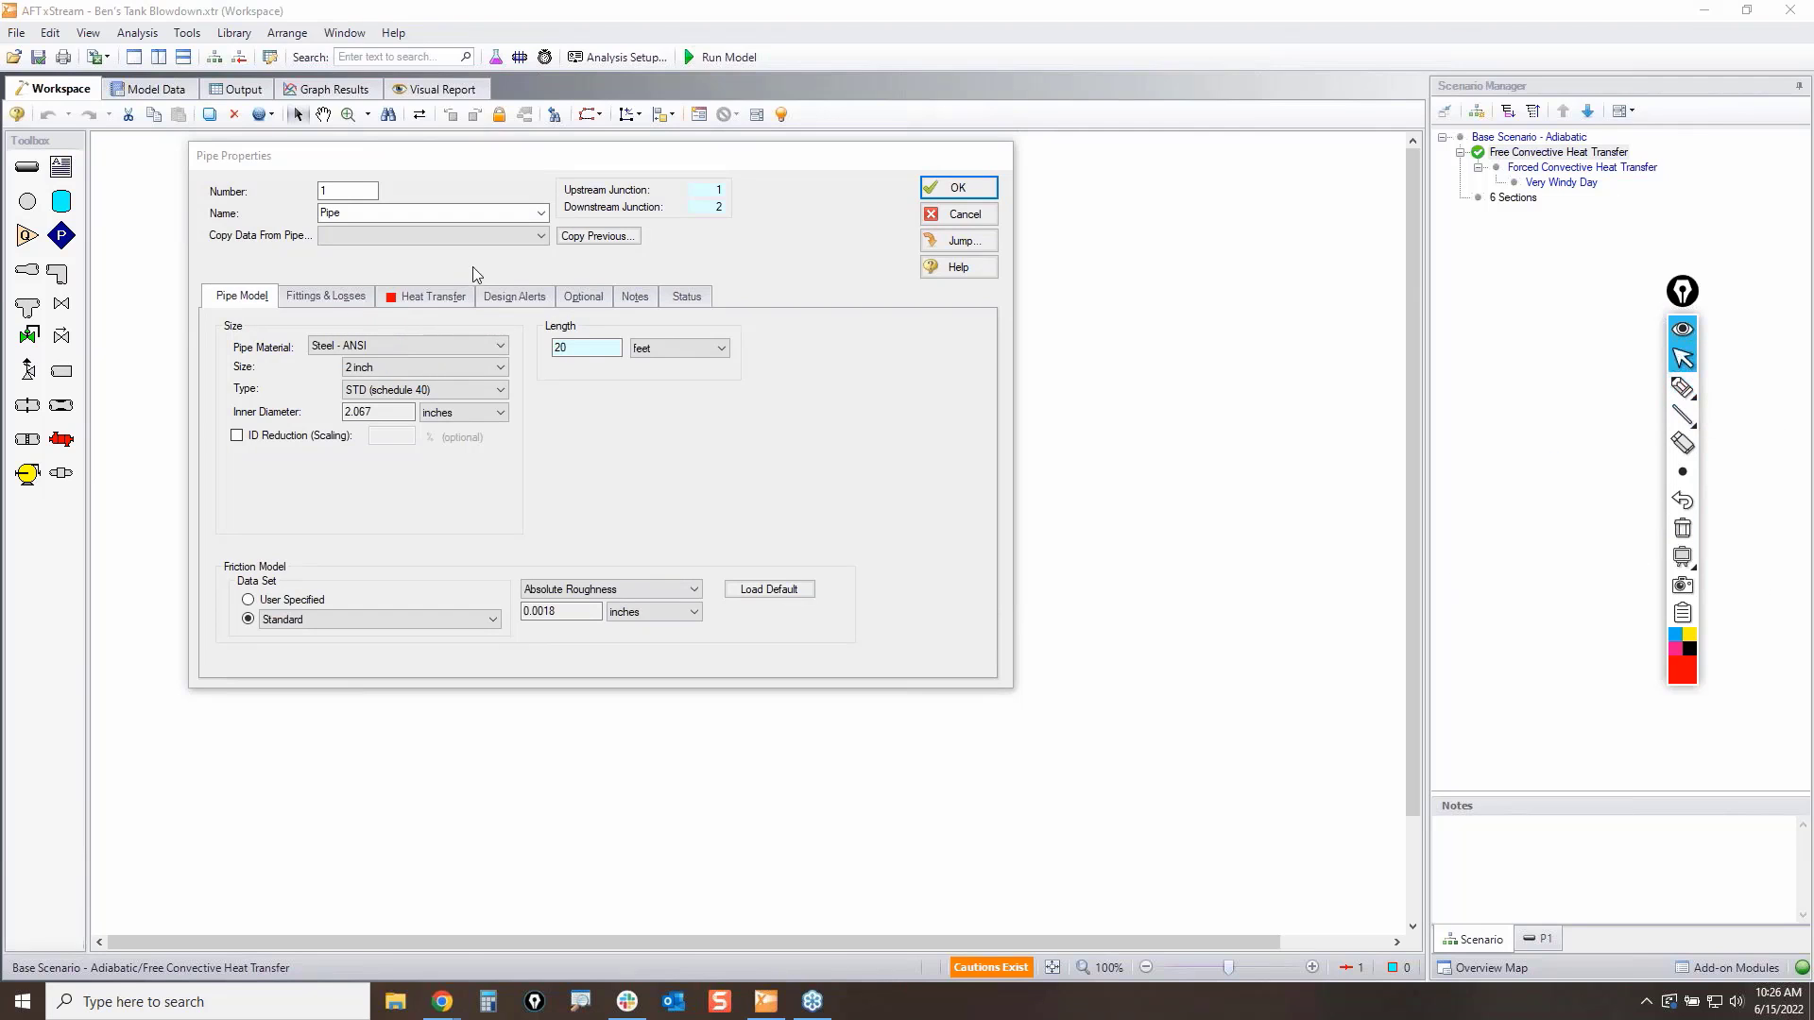
Step: Show pipe P1's heat transfer settings and review the available heat transfer models without changing the selection
left_click(430, 297)
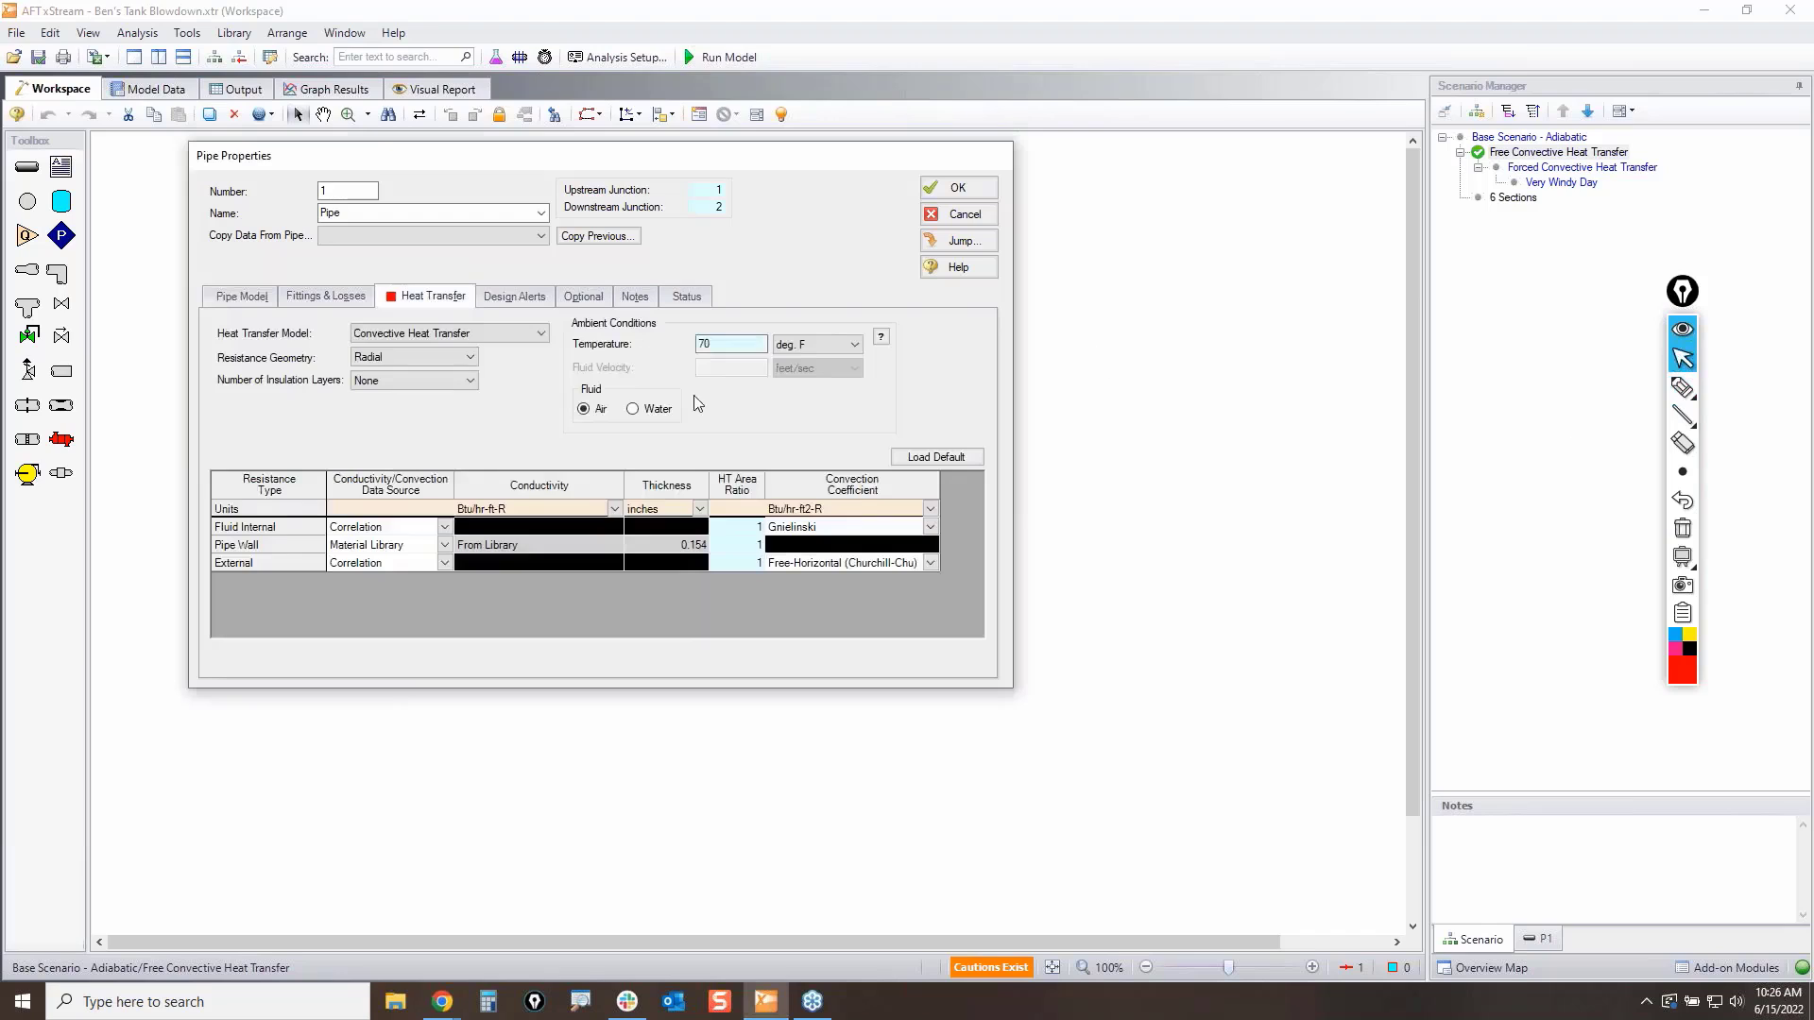
left_click(540, 334)
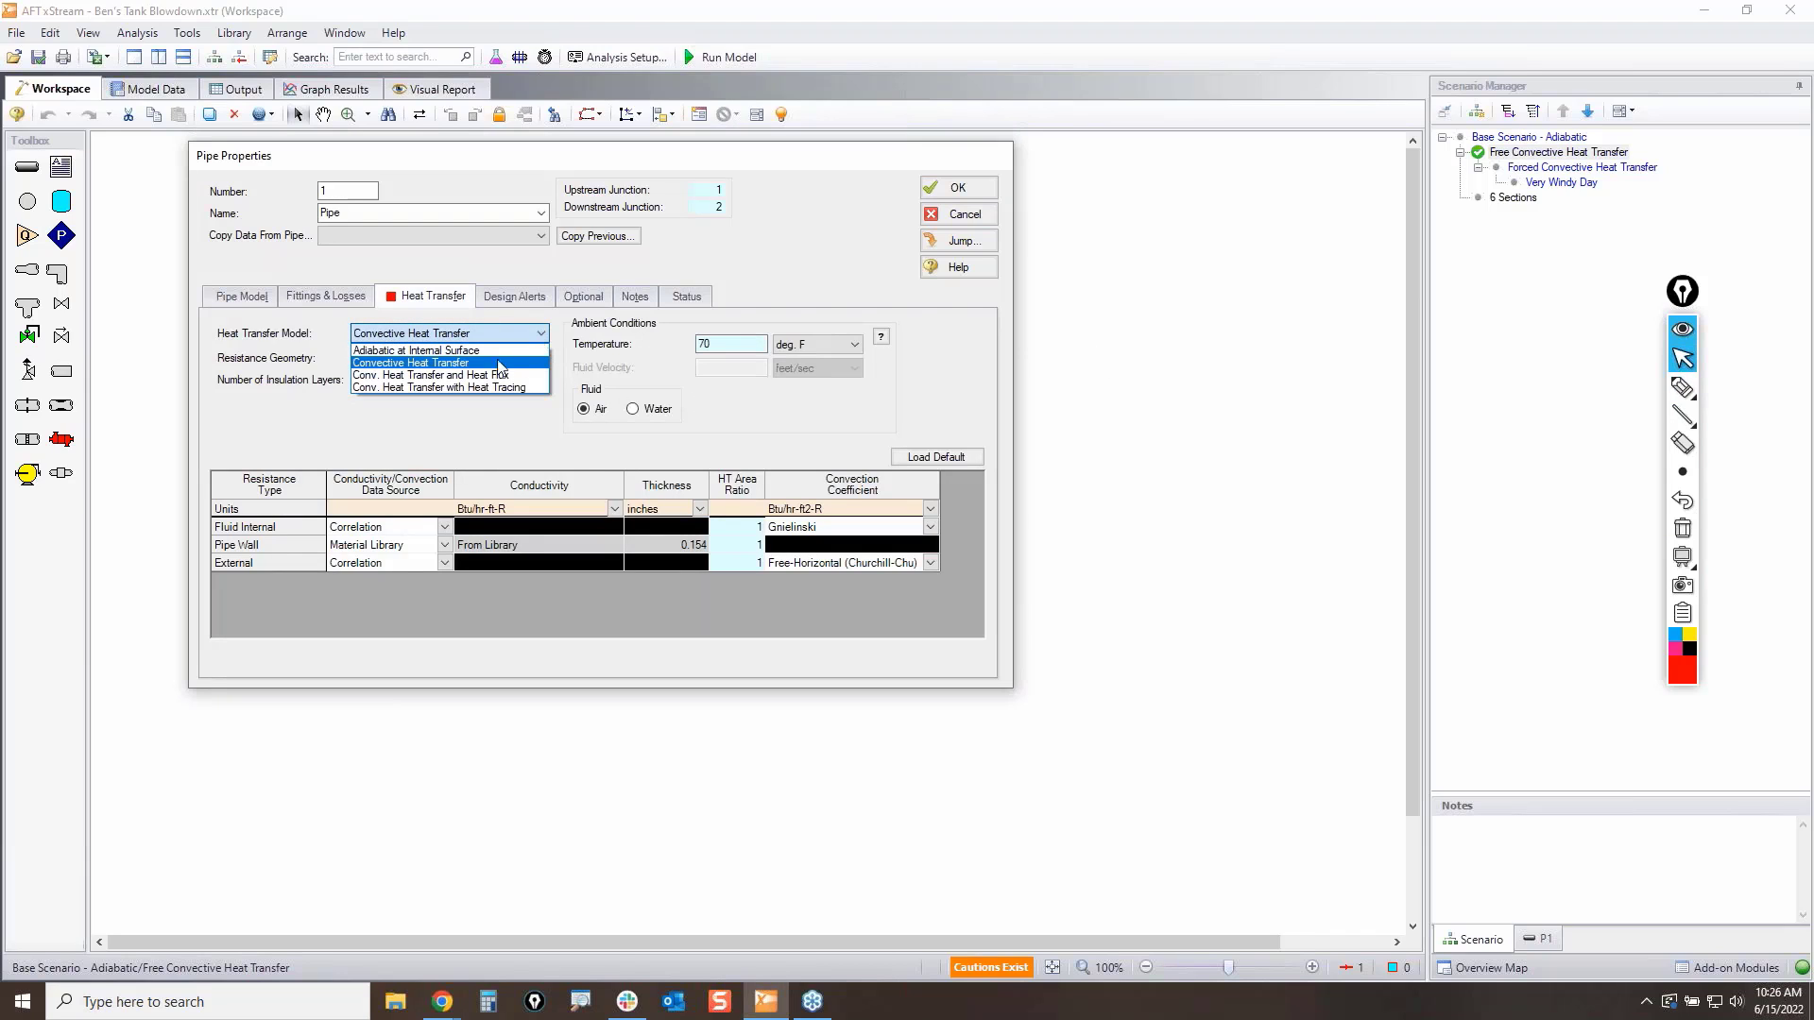
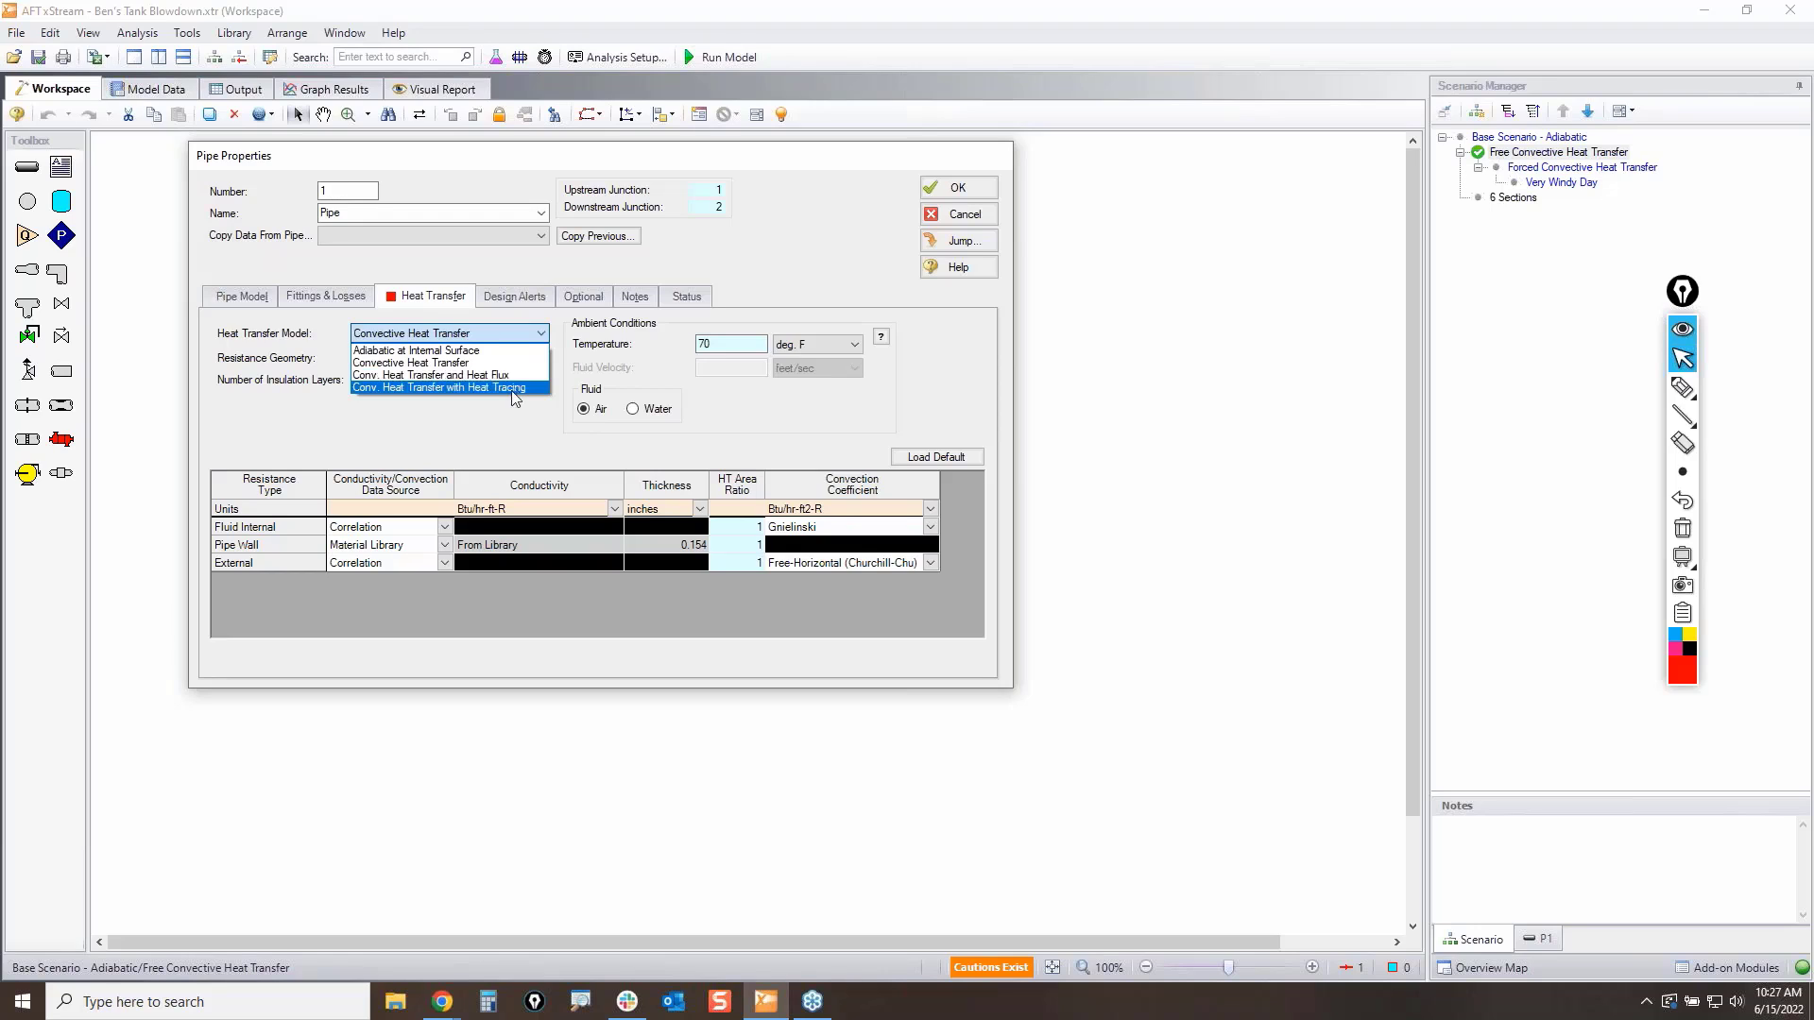
left_click(463, 427)
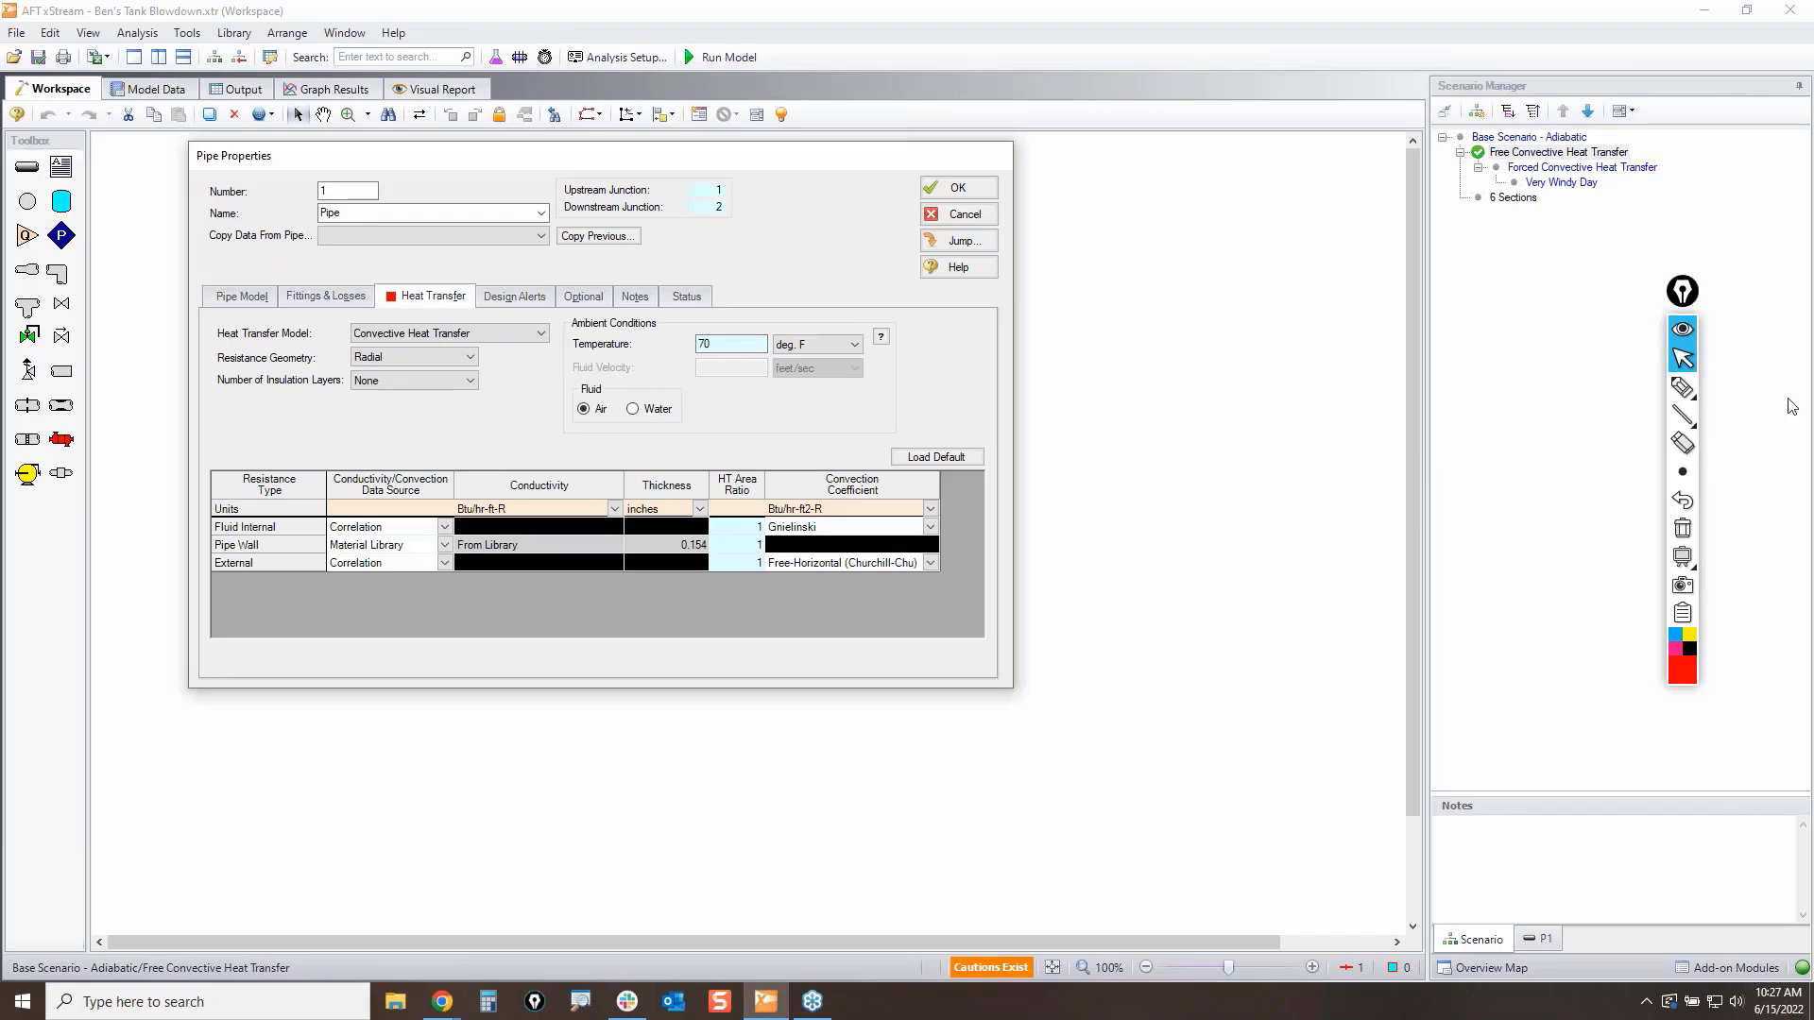
Step: Circle the Fluid Internal row and its Gnielinski correlation, clear the marks, and review the alternative internal convection correlations
left_click(1682, 388)
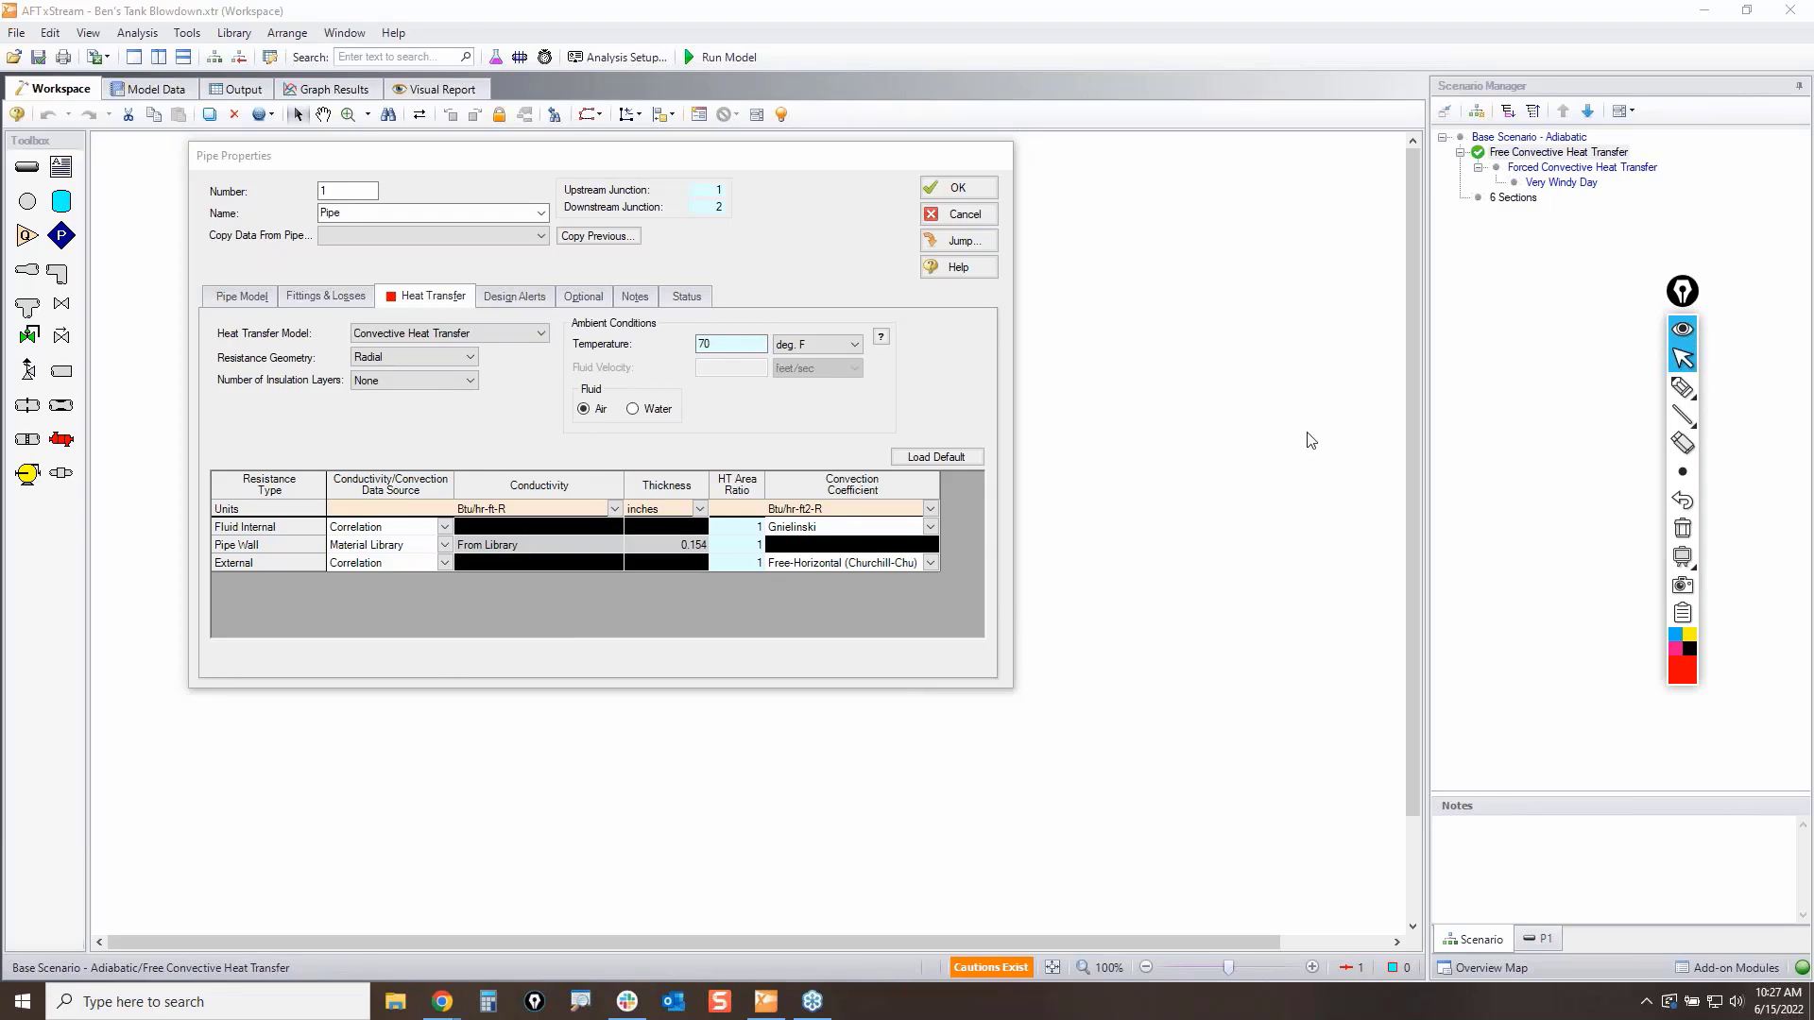
left_click(1683, 387)
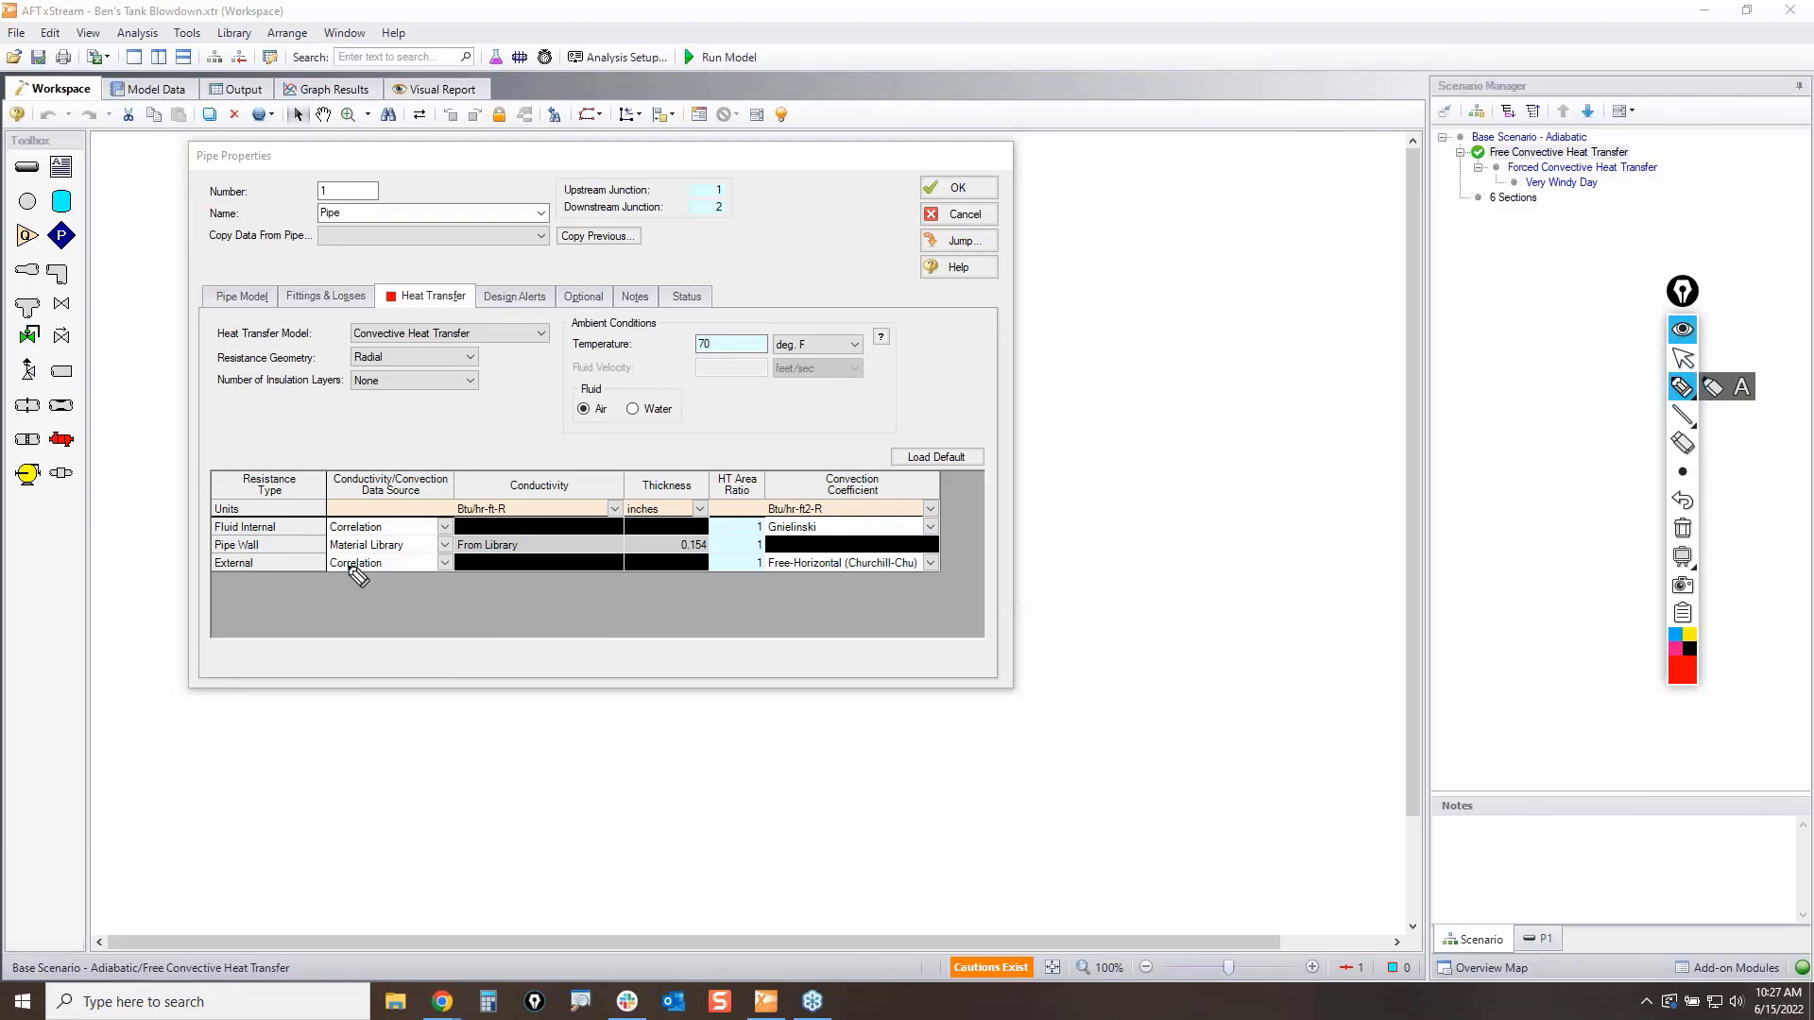
left_click(1683, 358)
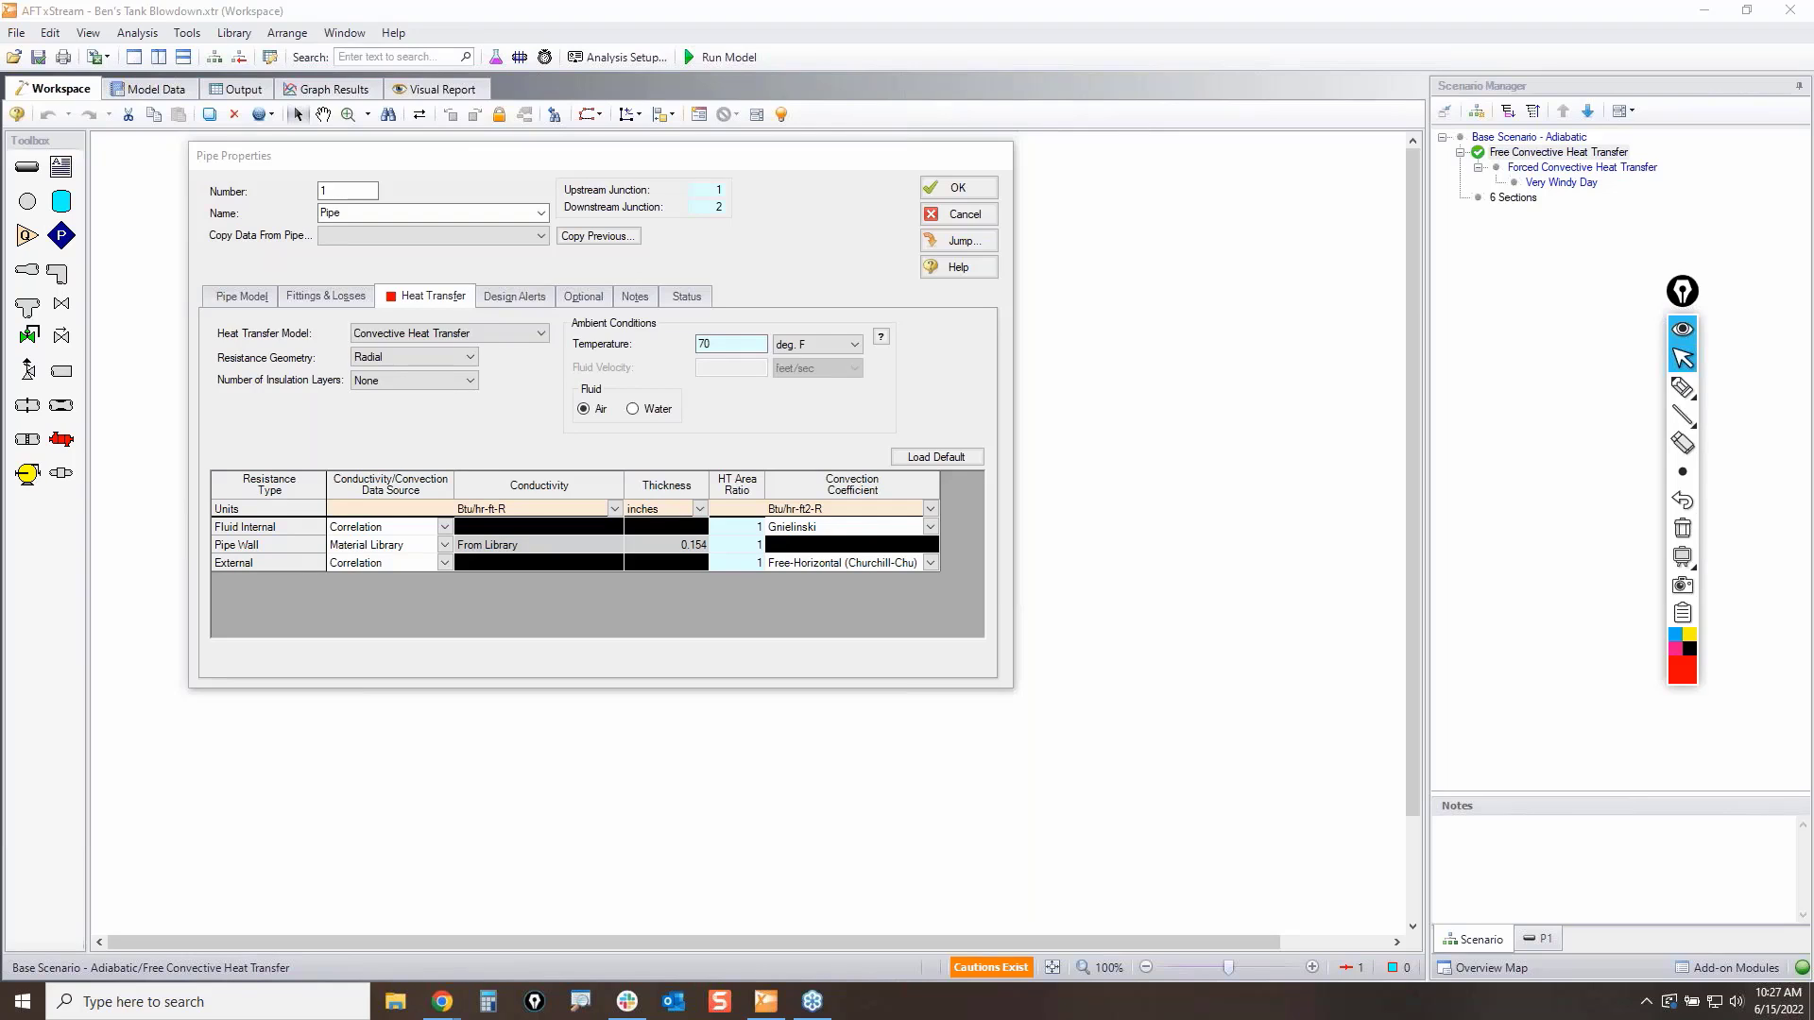
left_click(1682, 387)
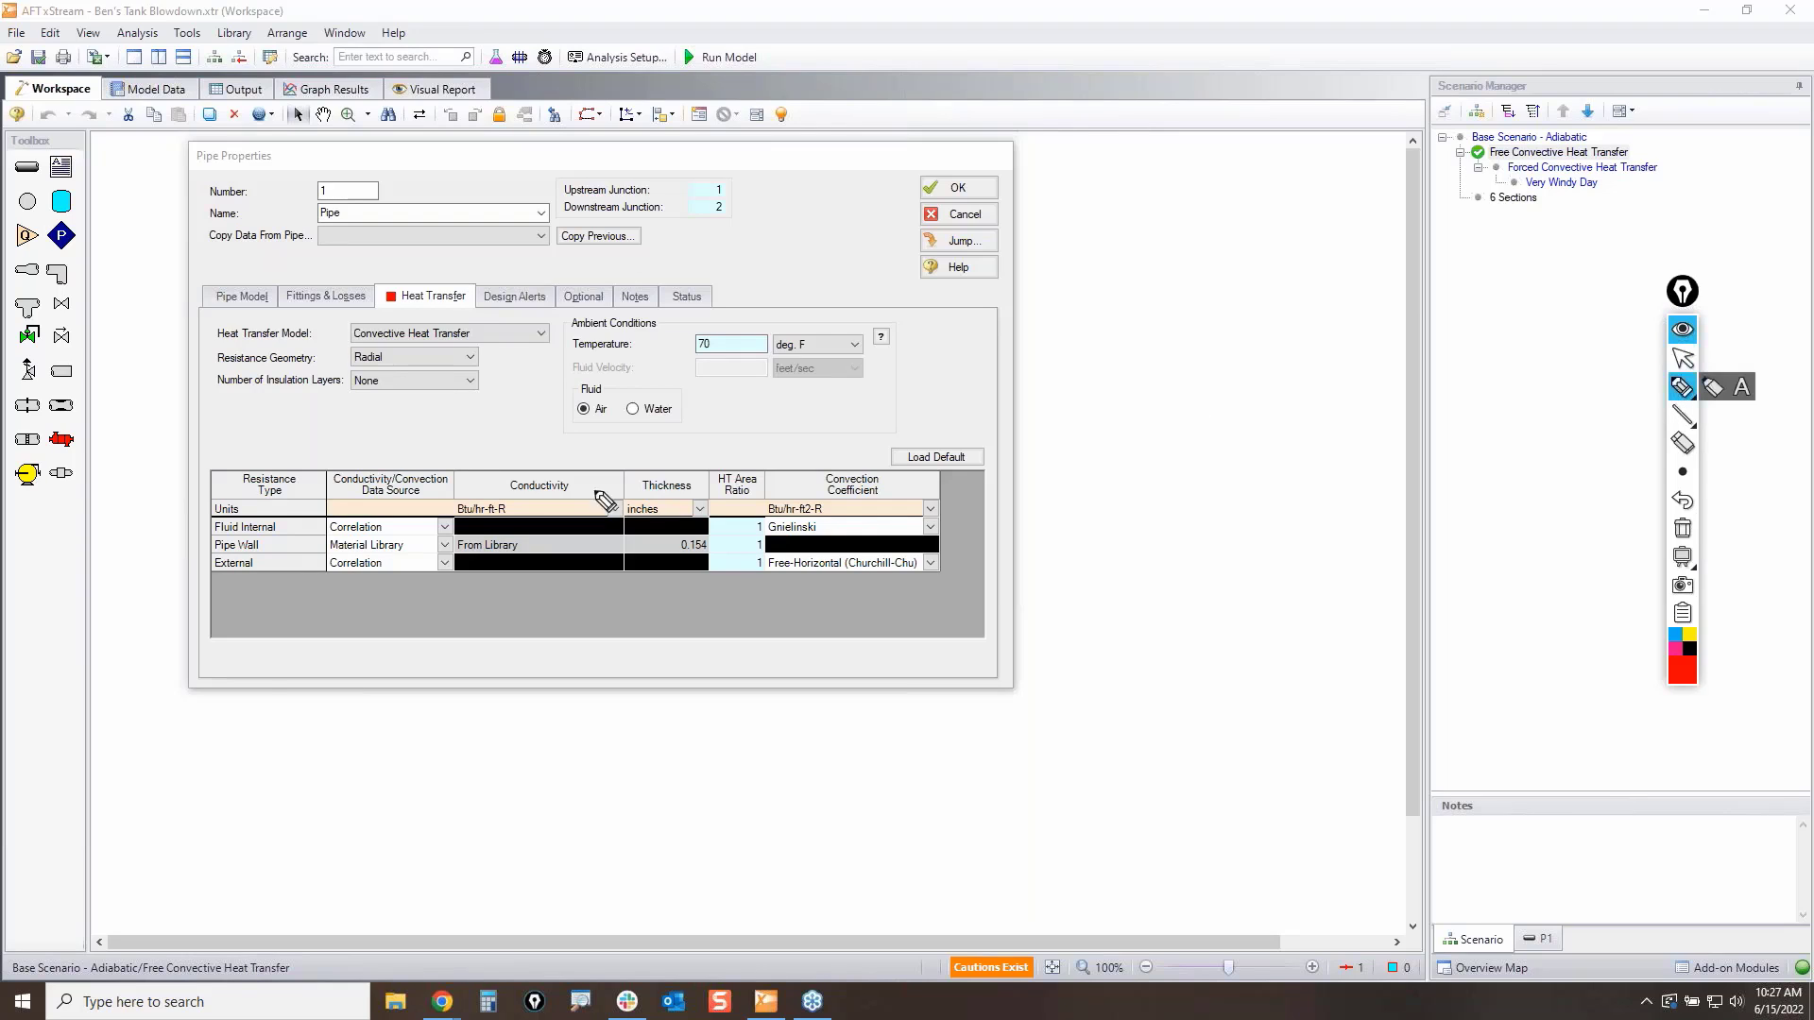
mouse_move(206, 520)
left_mouse_down()
mouse_move(284, 510)
mouse_move(324, 529)
mouse_move(204, 529)
left_mouse_up()
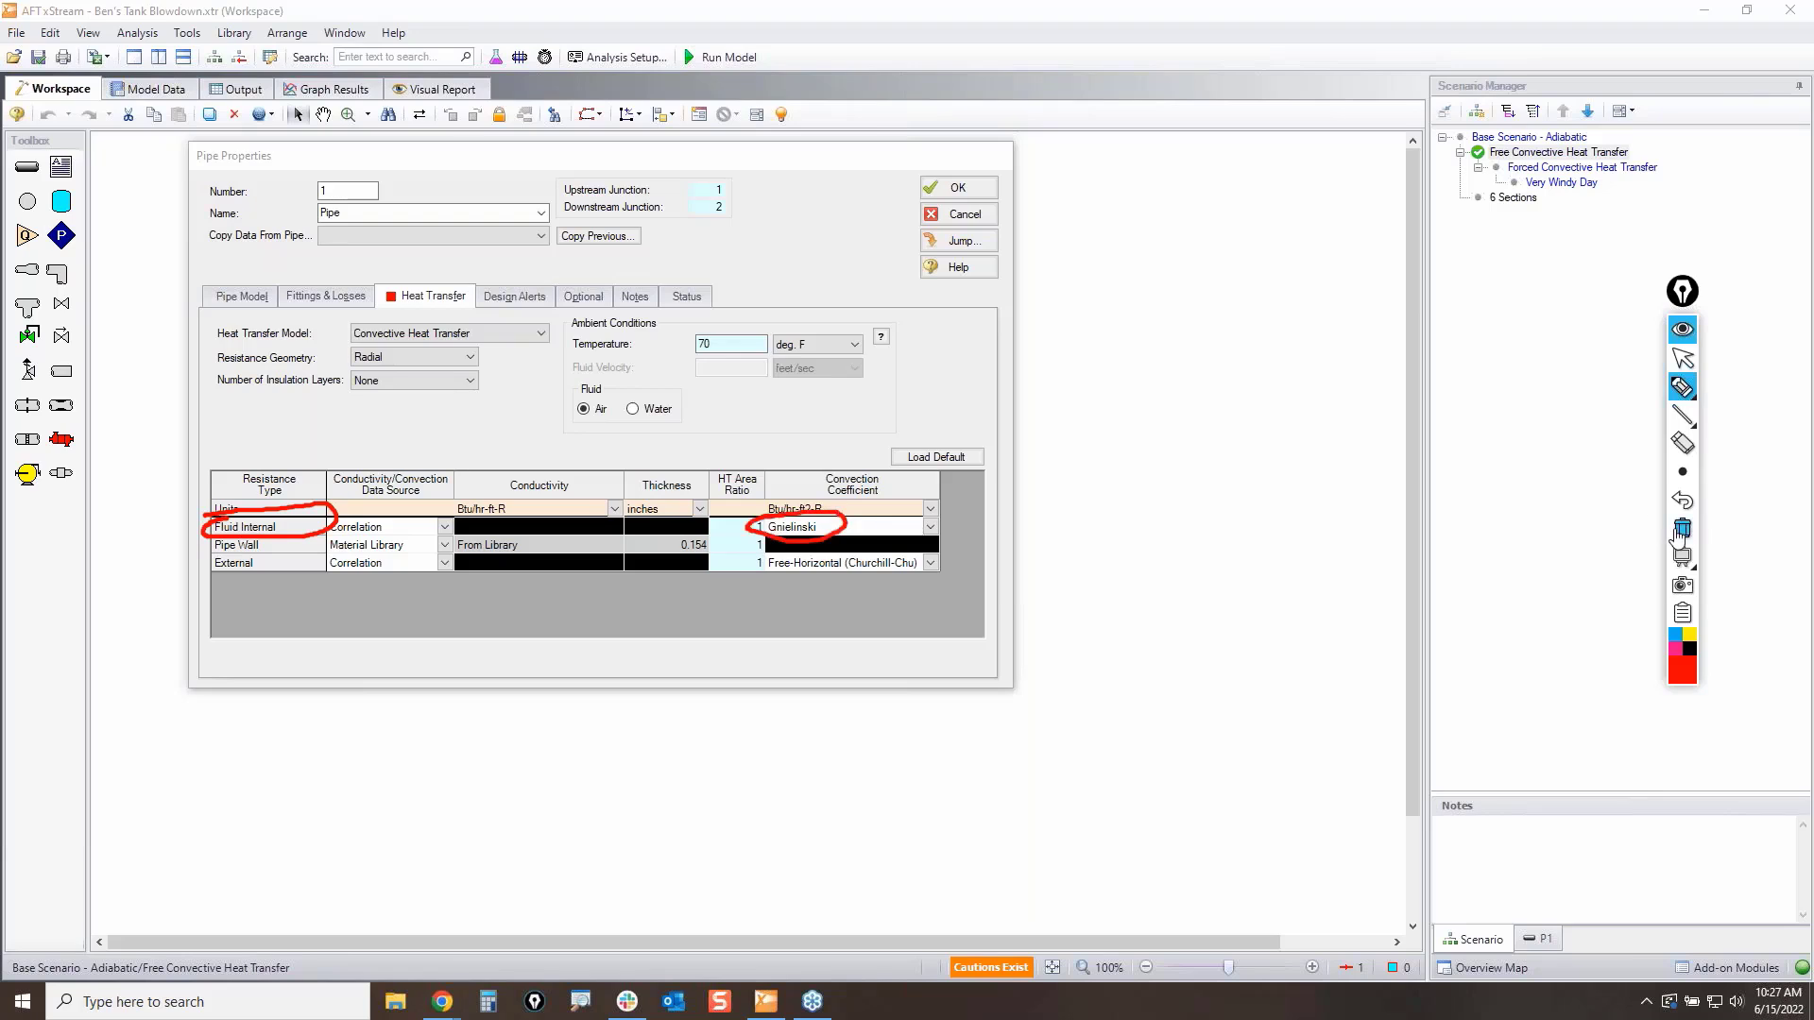
left_click(1682, 528)
left_click(1684, 360)
left_click(930, 527)
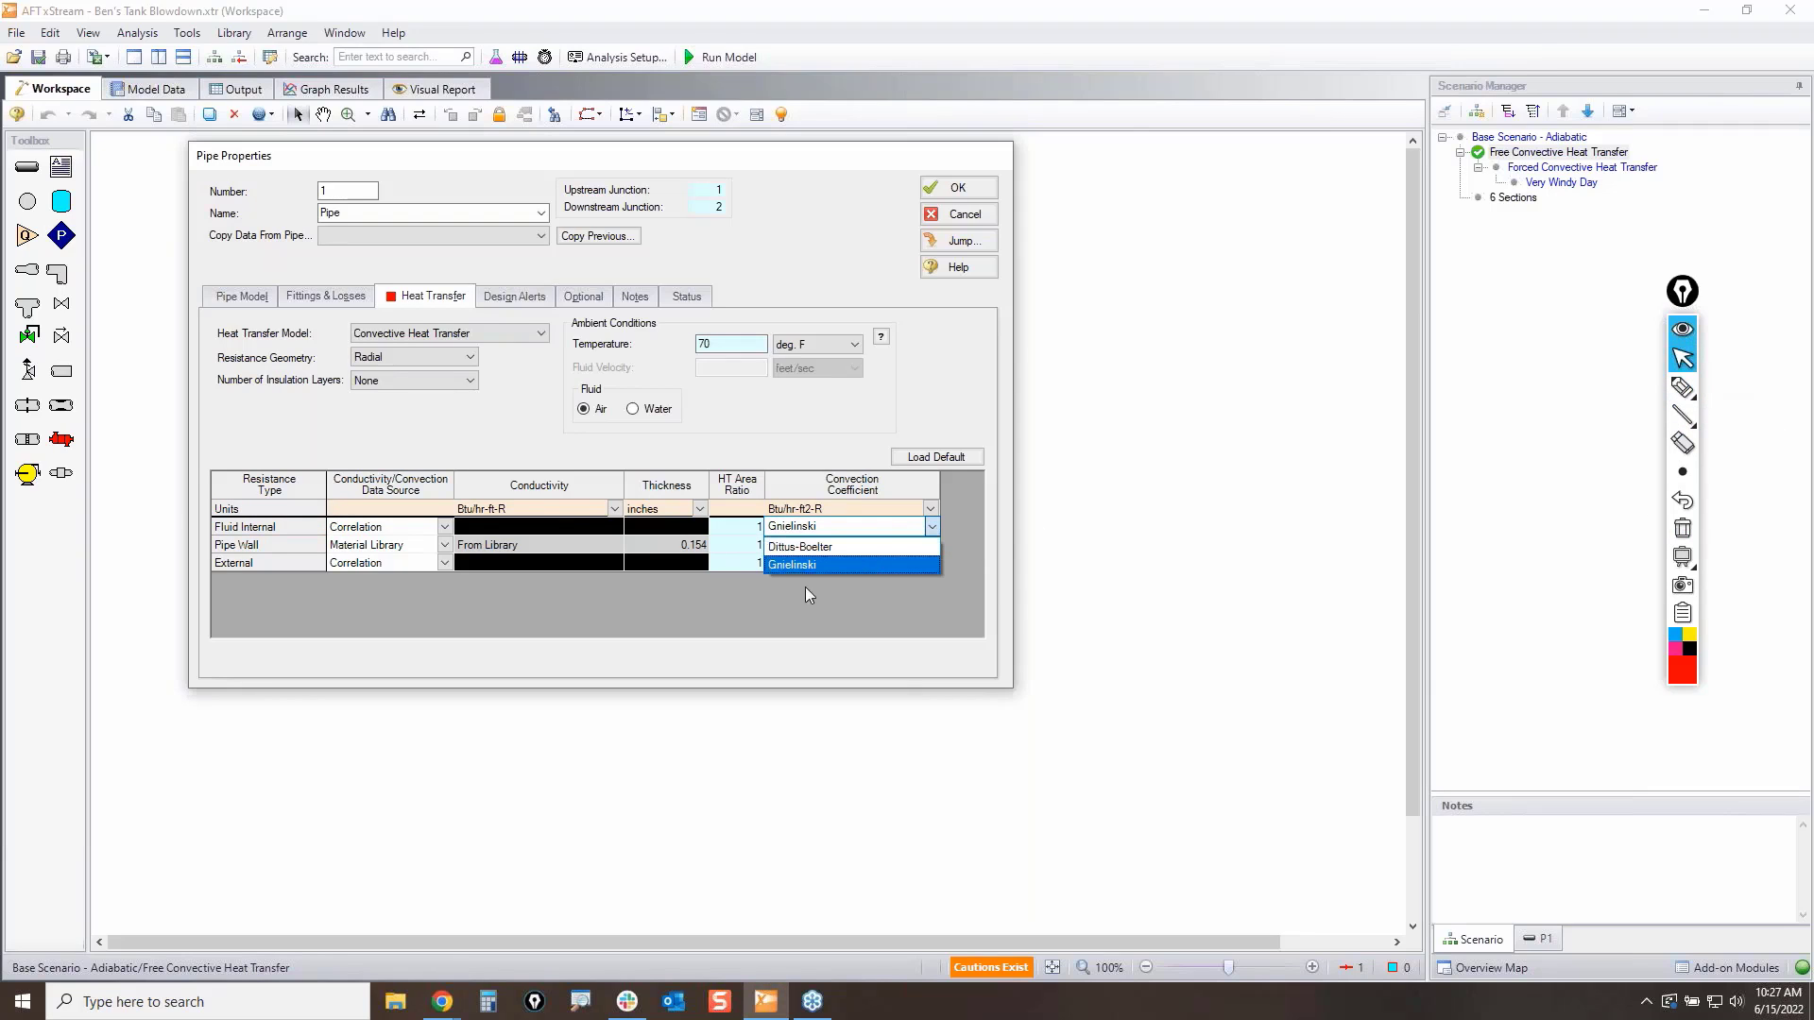
left_click(871, 615)
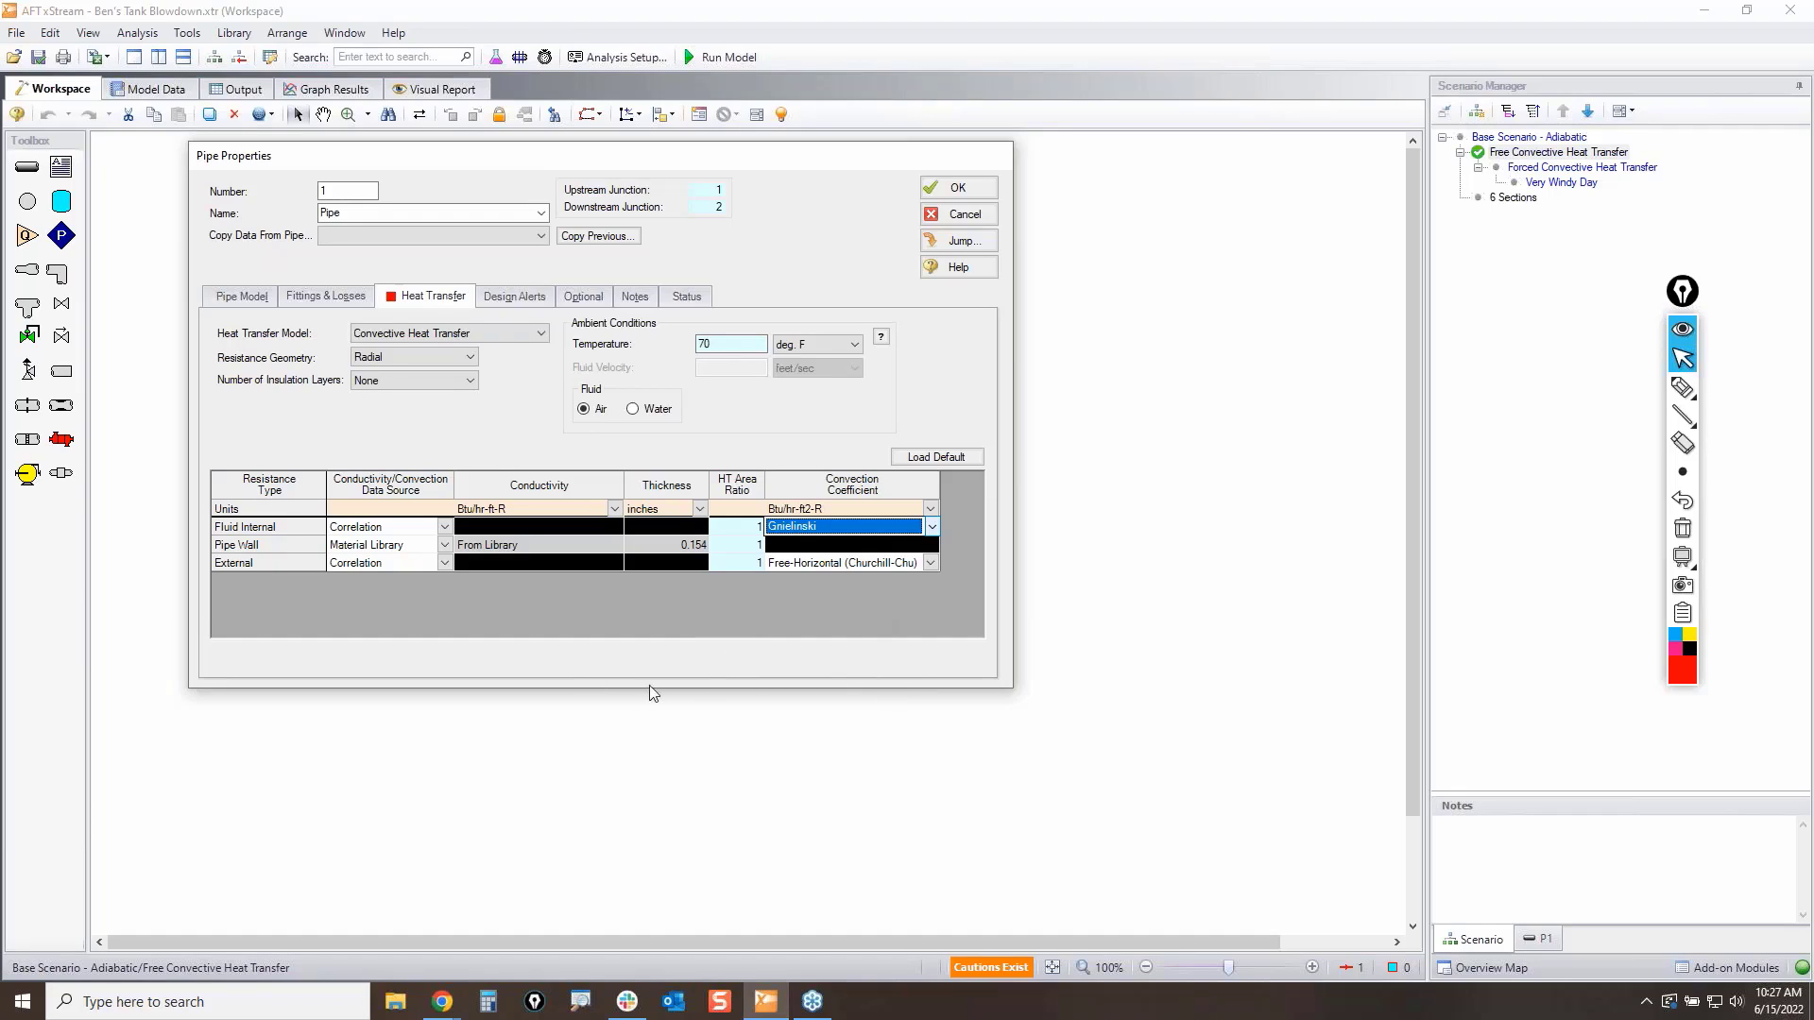
Step: Circle the Pipe Wall resistance, check the pipe's material and size in the pipe model, and return to heat transfer without the annotation
left_click(1683, 387)
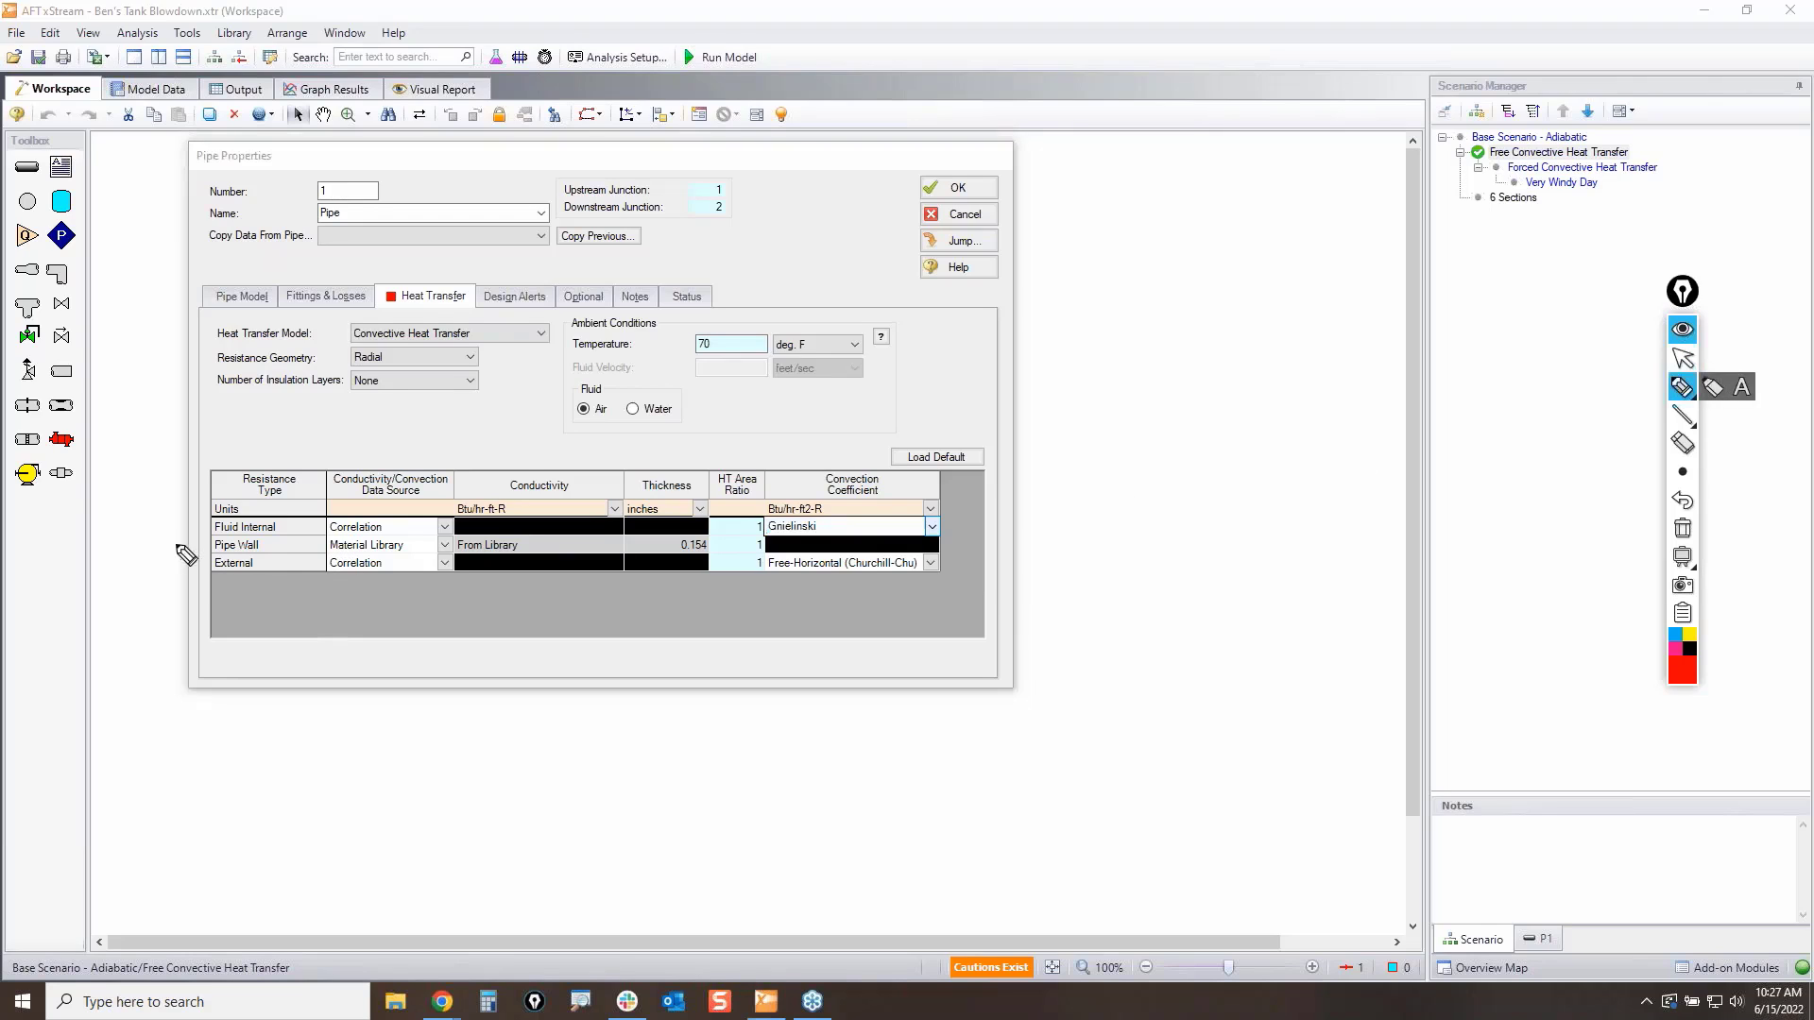
mouse_move(188, 540)
left_mouse_down()
mouse_move(264, 553)
mouse_move(221, 532)
left_mouse_up()
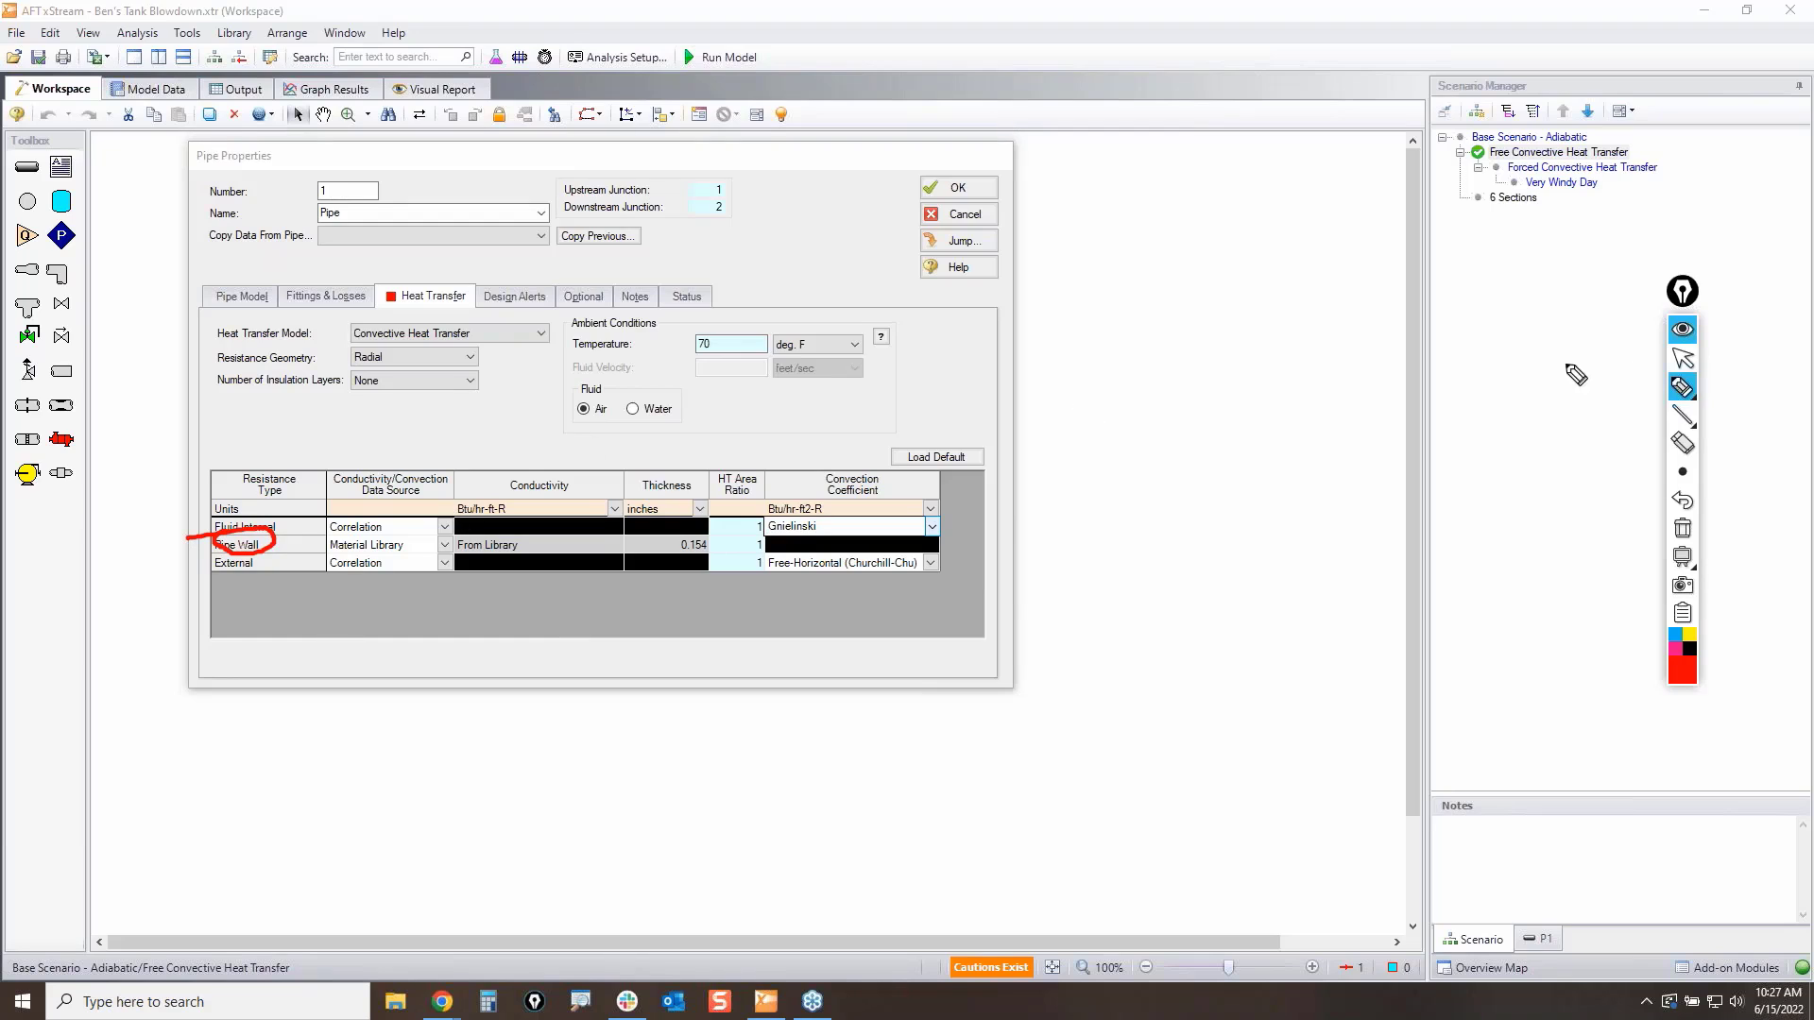
left_click(1683, 358)
left_click(241, 296)
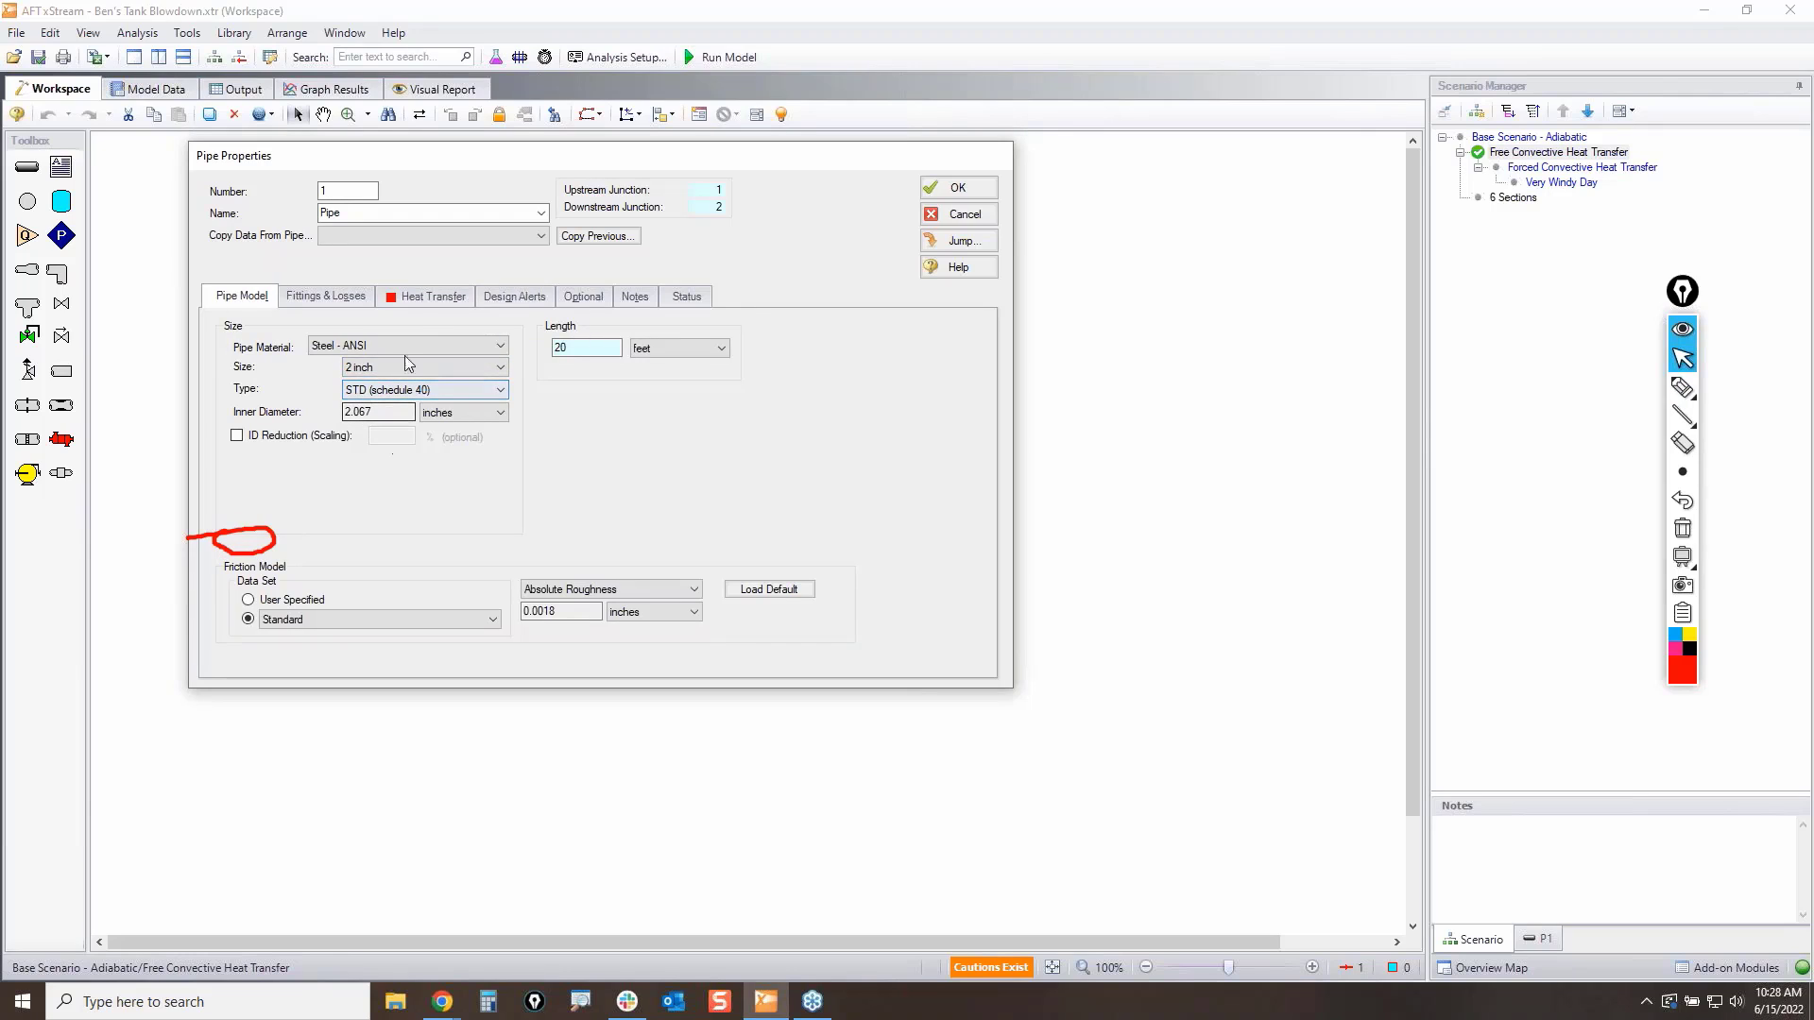
left_click(432, 298)
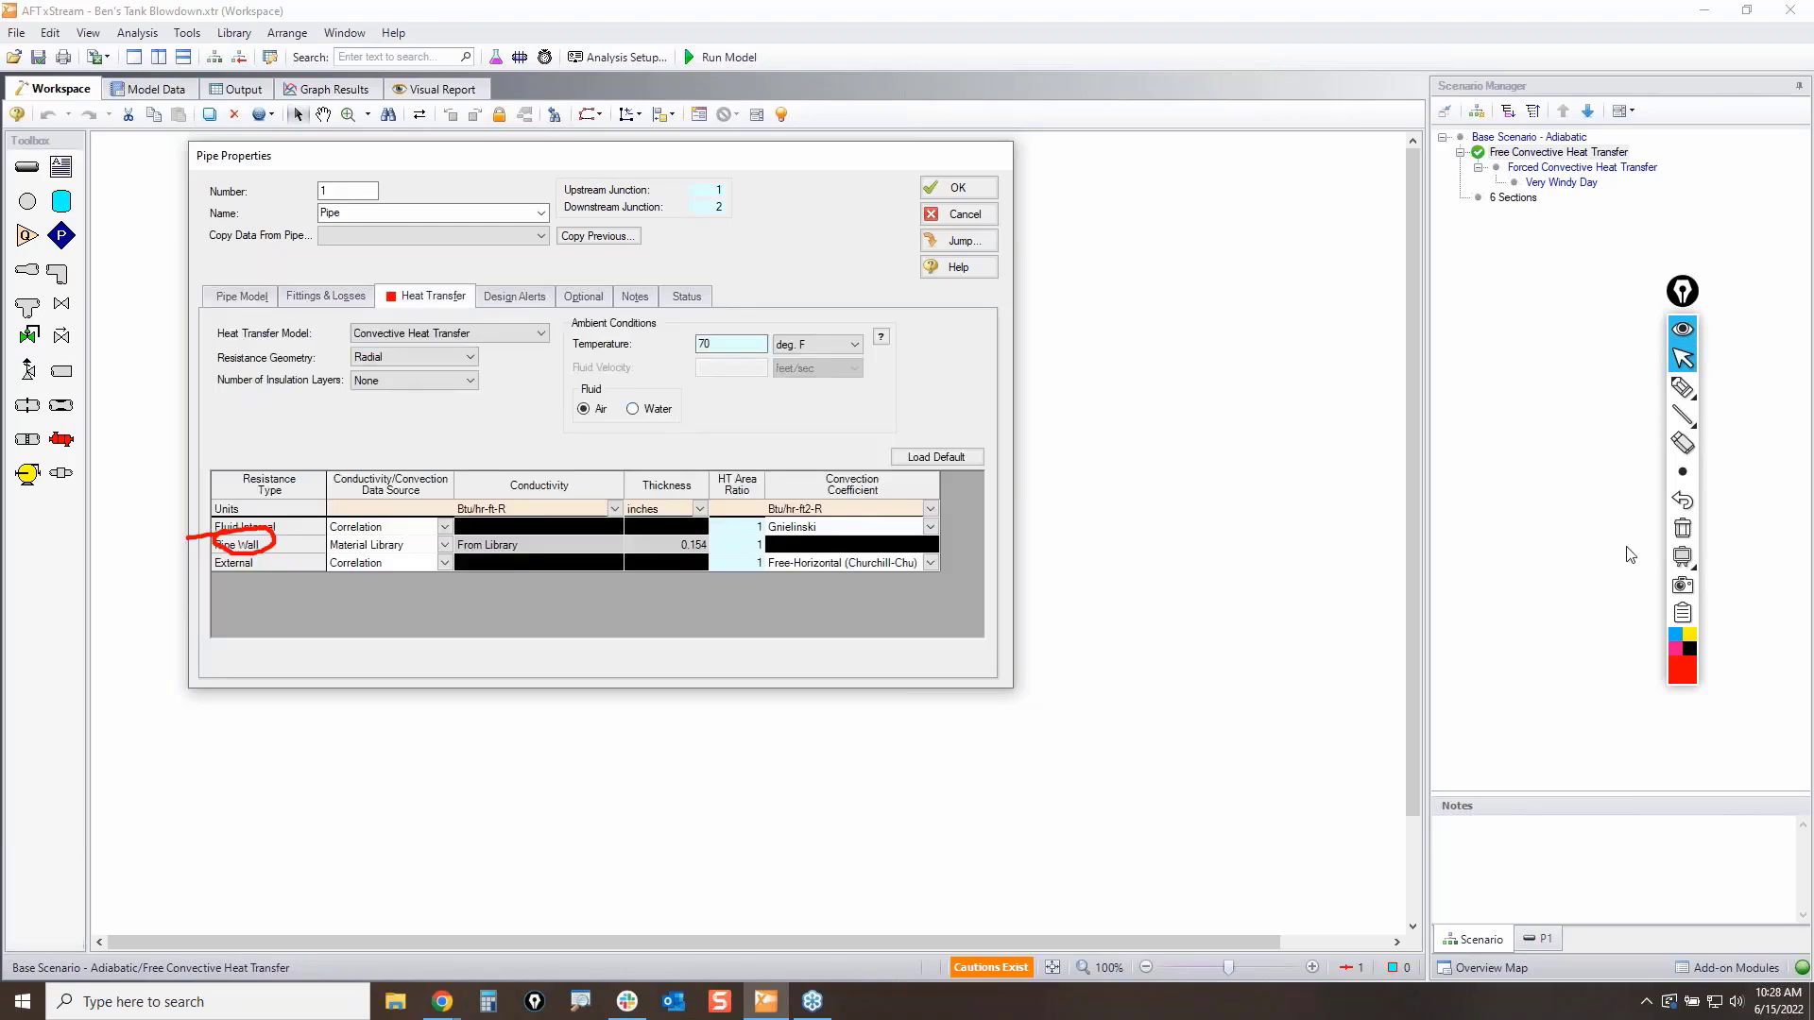
left_click(1683, 528)
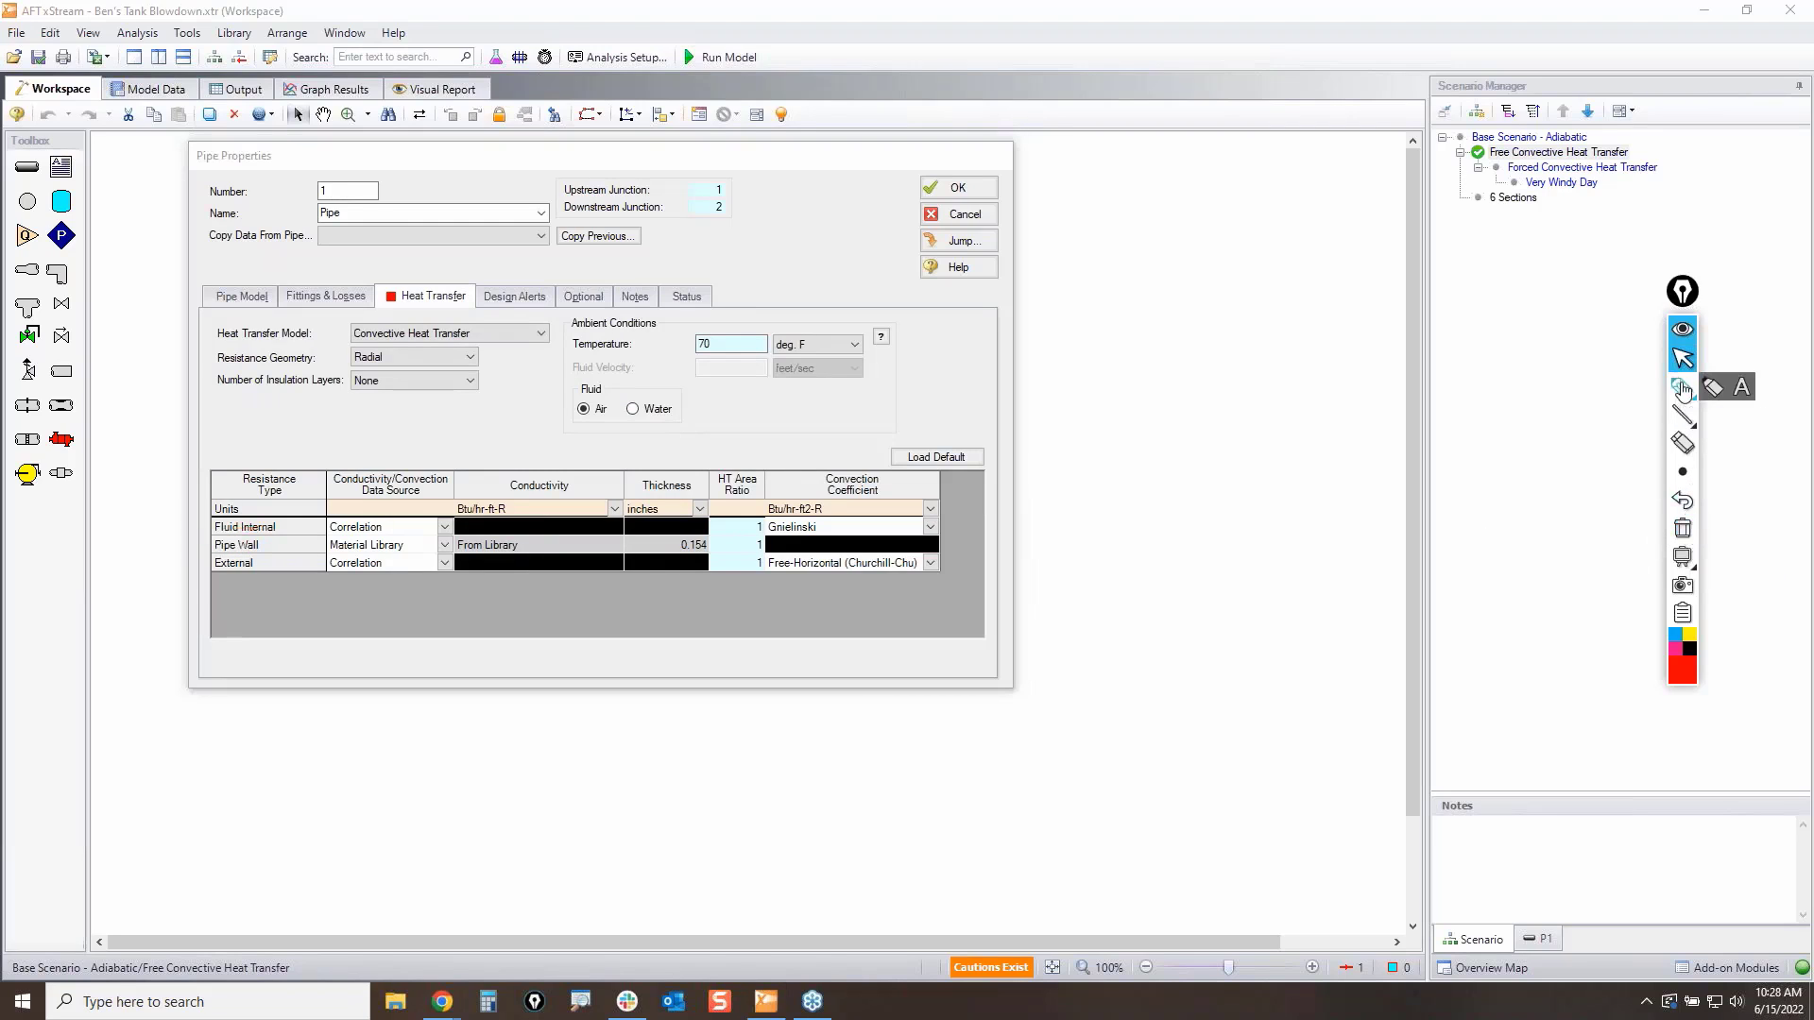
Step: Circle the pipe wall's library conductivity and thickness values, then clear the annotation
left_click(1713, 386)
mouse_move(431, 531)
left_mouse_down()
mouse_move(679, 531)
mouse_move(723, 563)
mouse_move(544, 567)
mouse_move(451, 548)
mouse_move(461, 534)
left_mouse_up()
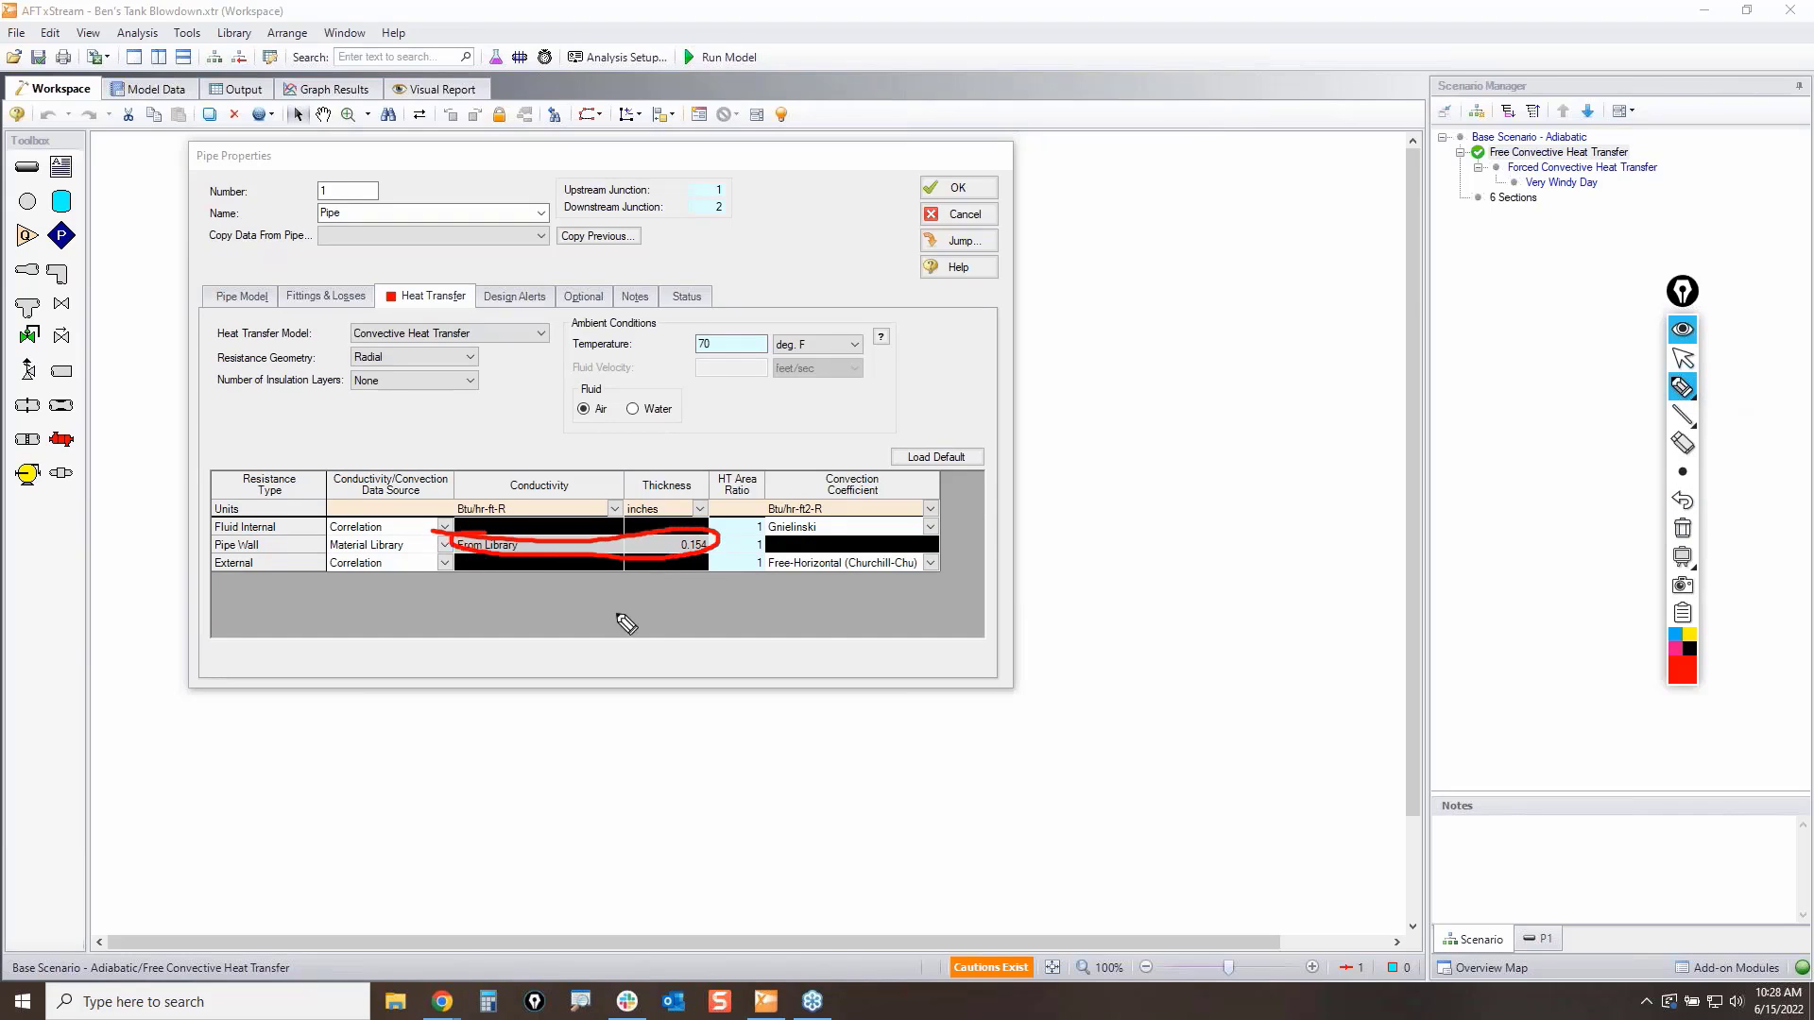
left_click(1683, 528)
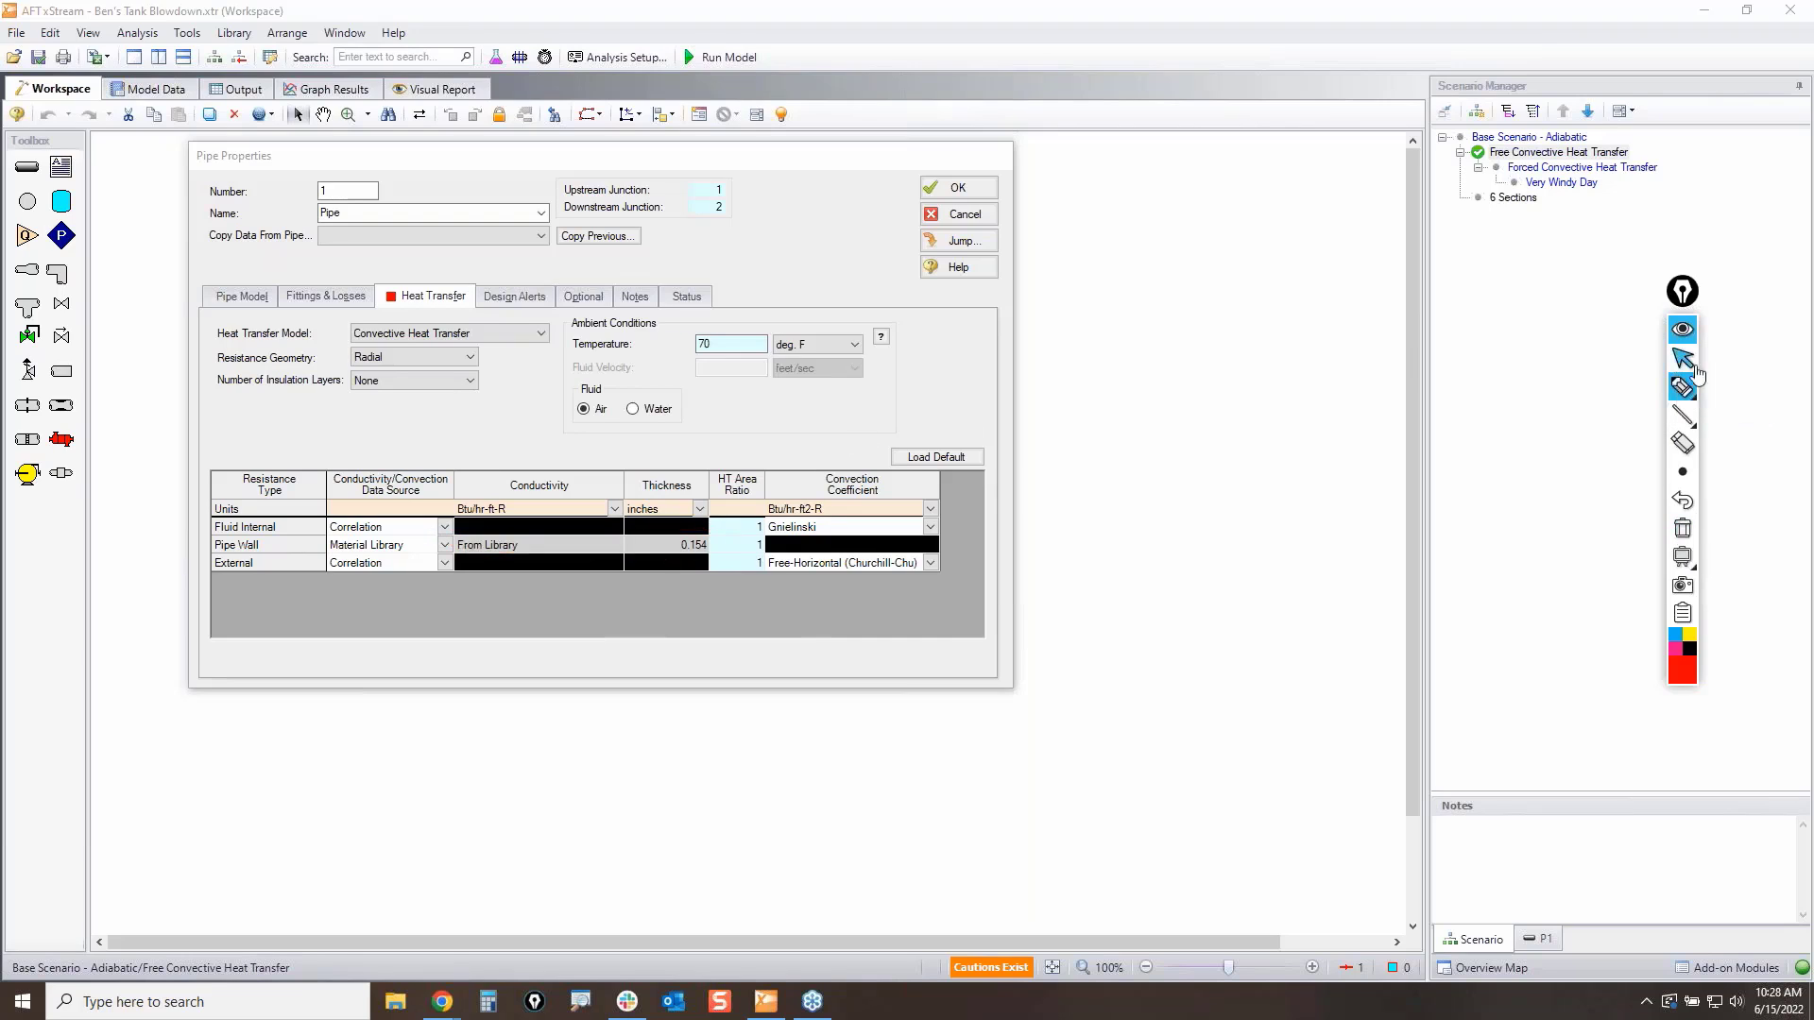
left_click(1682, 358)
Step: Review the forced, free-horizontal and free-vertical correlations offered for the External convection coefficient, keeping Free-Horizontal (Churchill-Chu)
left_click(262, 565)
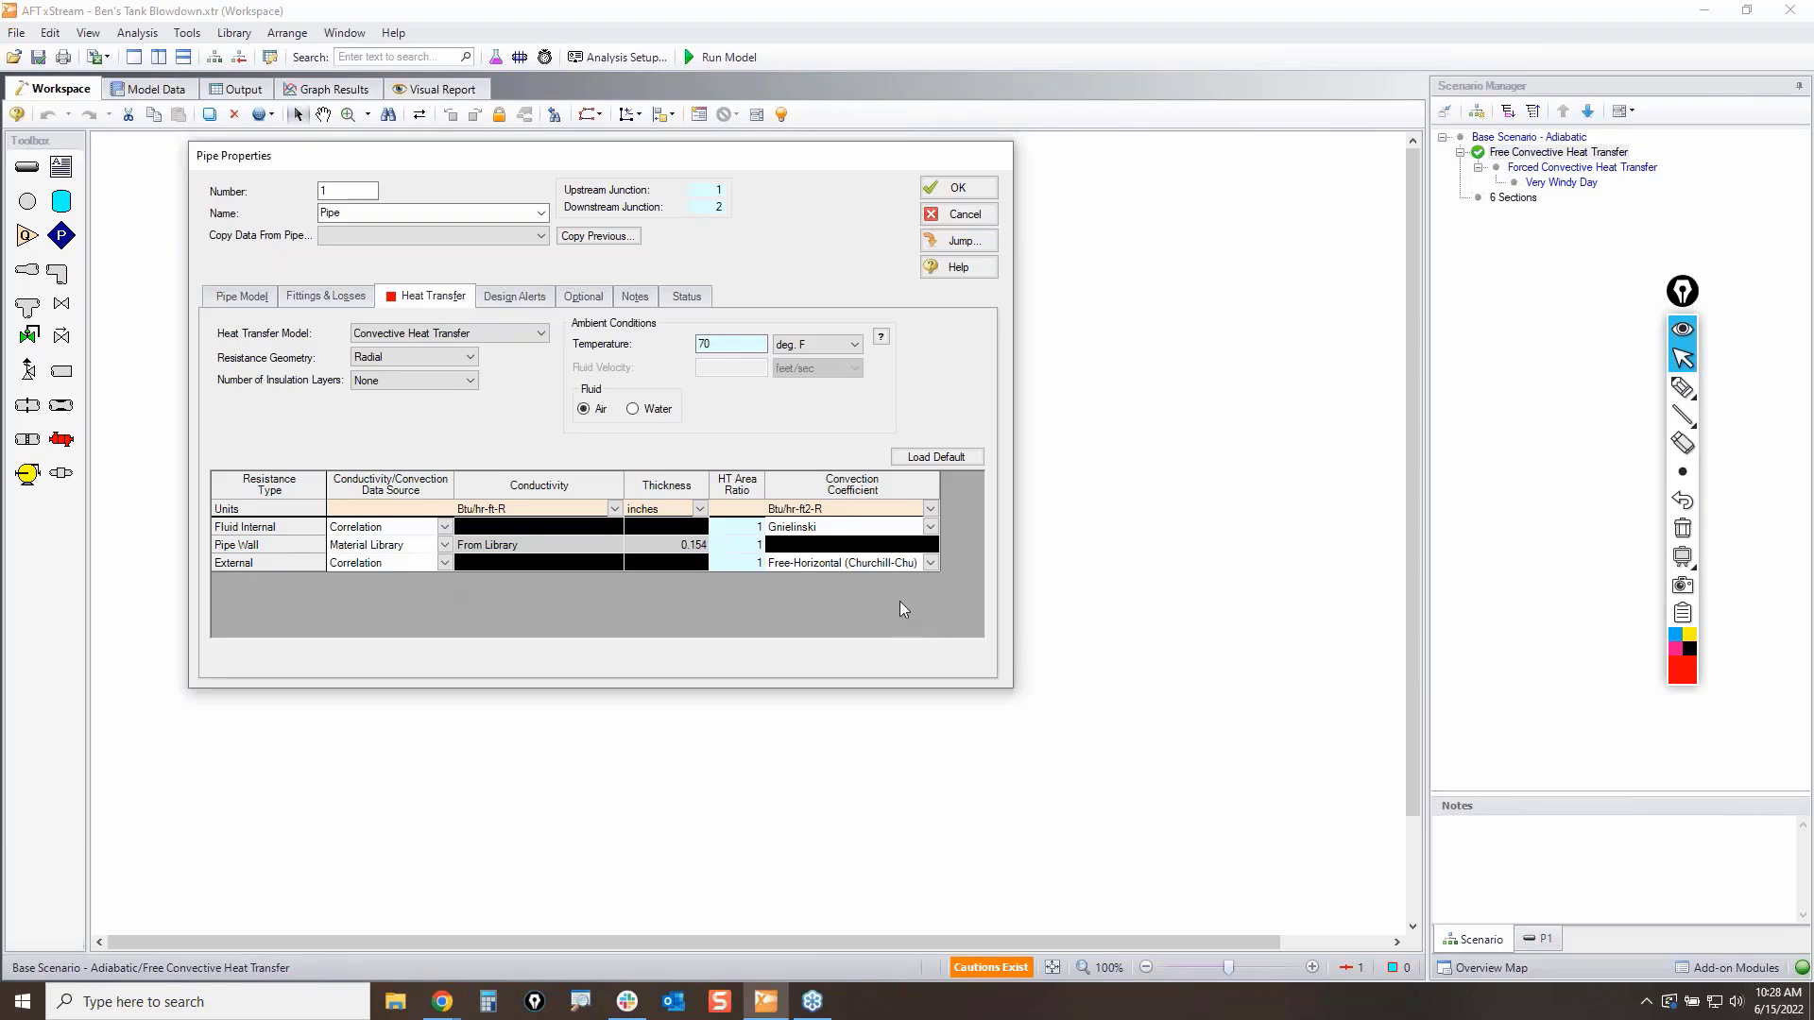
left_click(932, 563)
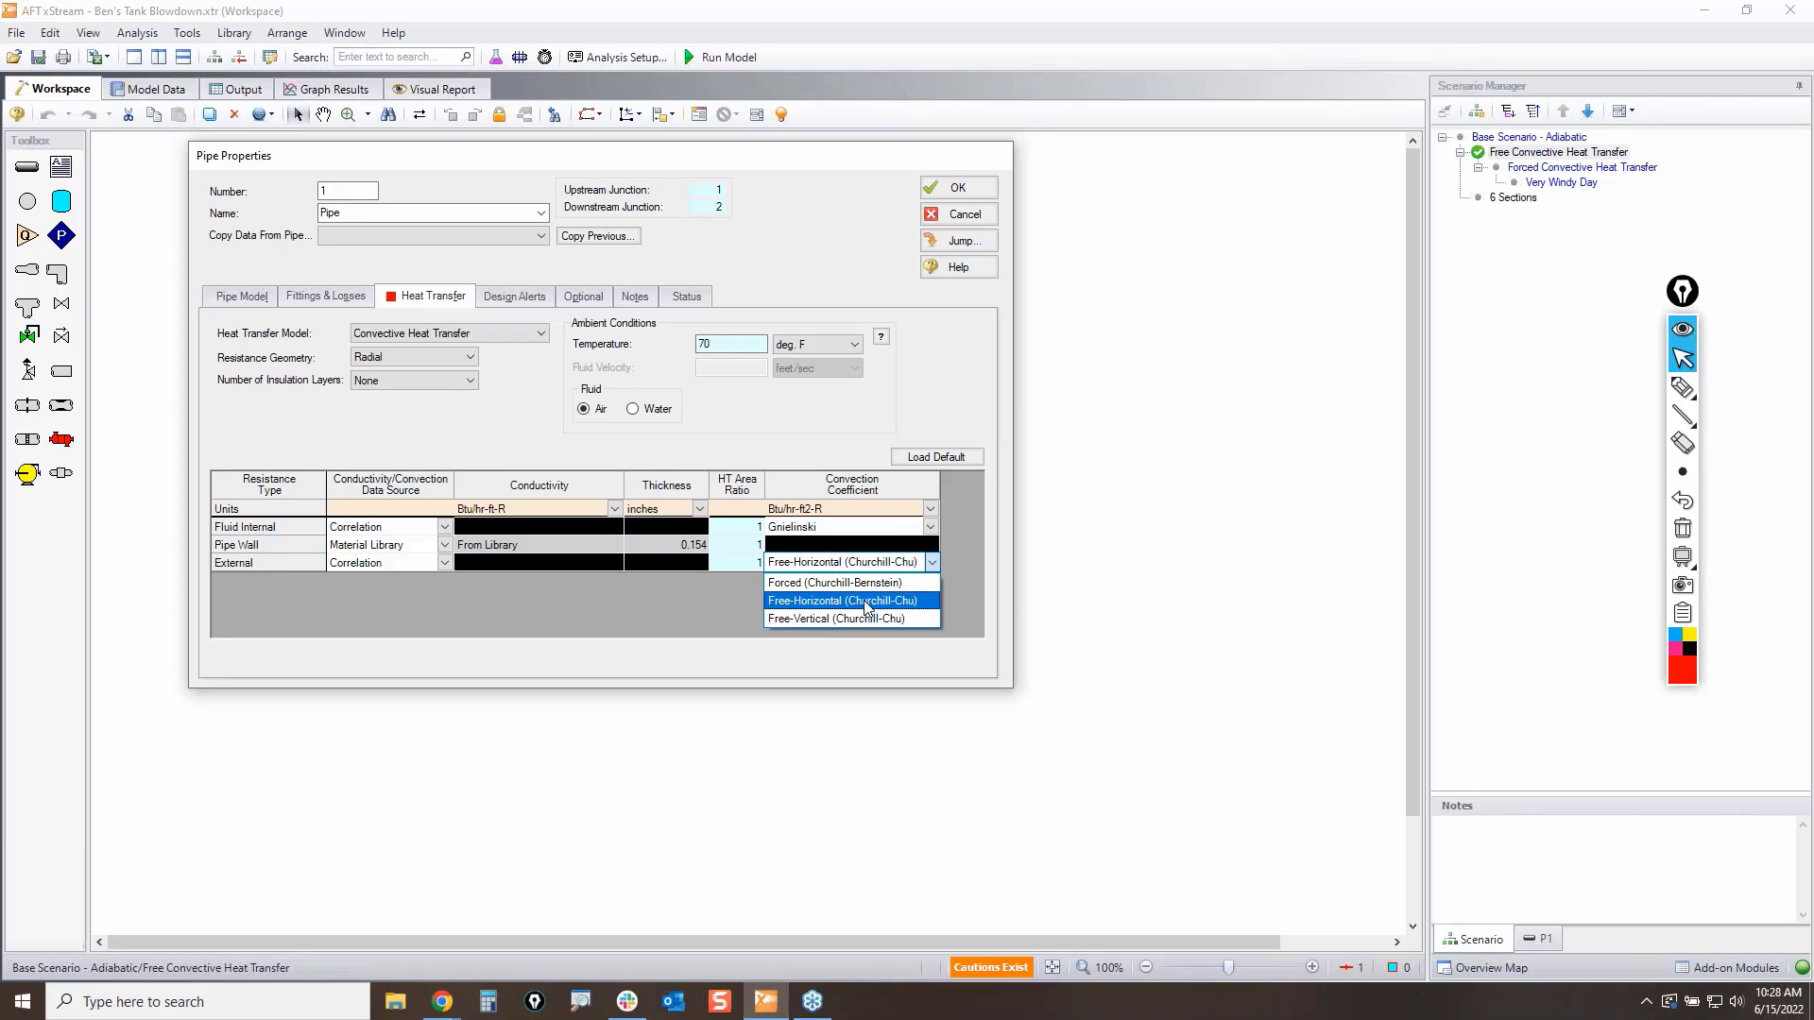
left_click(975, 590)
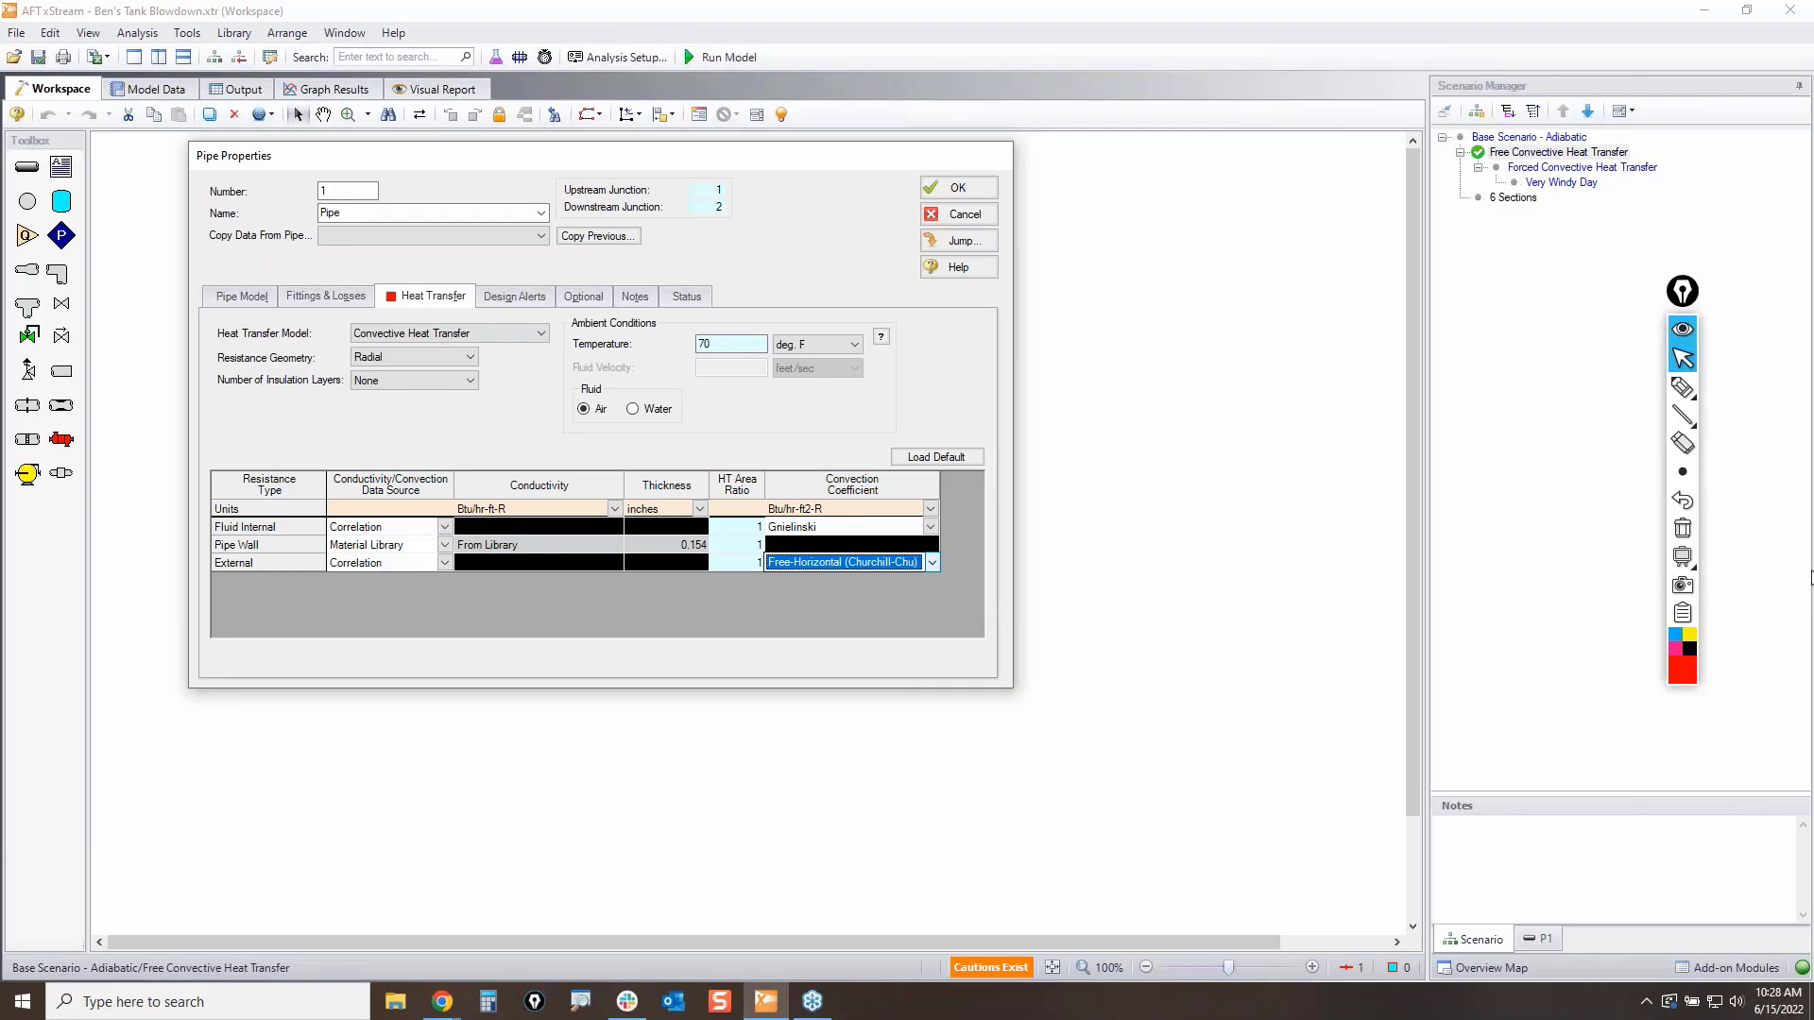
Step: Circle the ambient temperature setting of pipe P1 and clear the annotation
left_click(1683, 387)
mouse_move(543, 336)
left_mouse_down()
mouse_move(567, 376)
mouse_move(739, 309)
left_mouse_up()
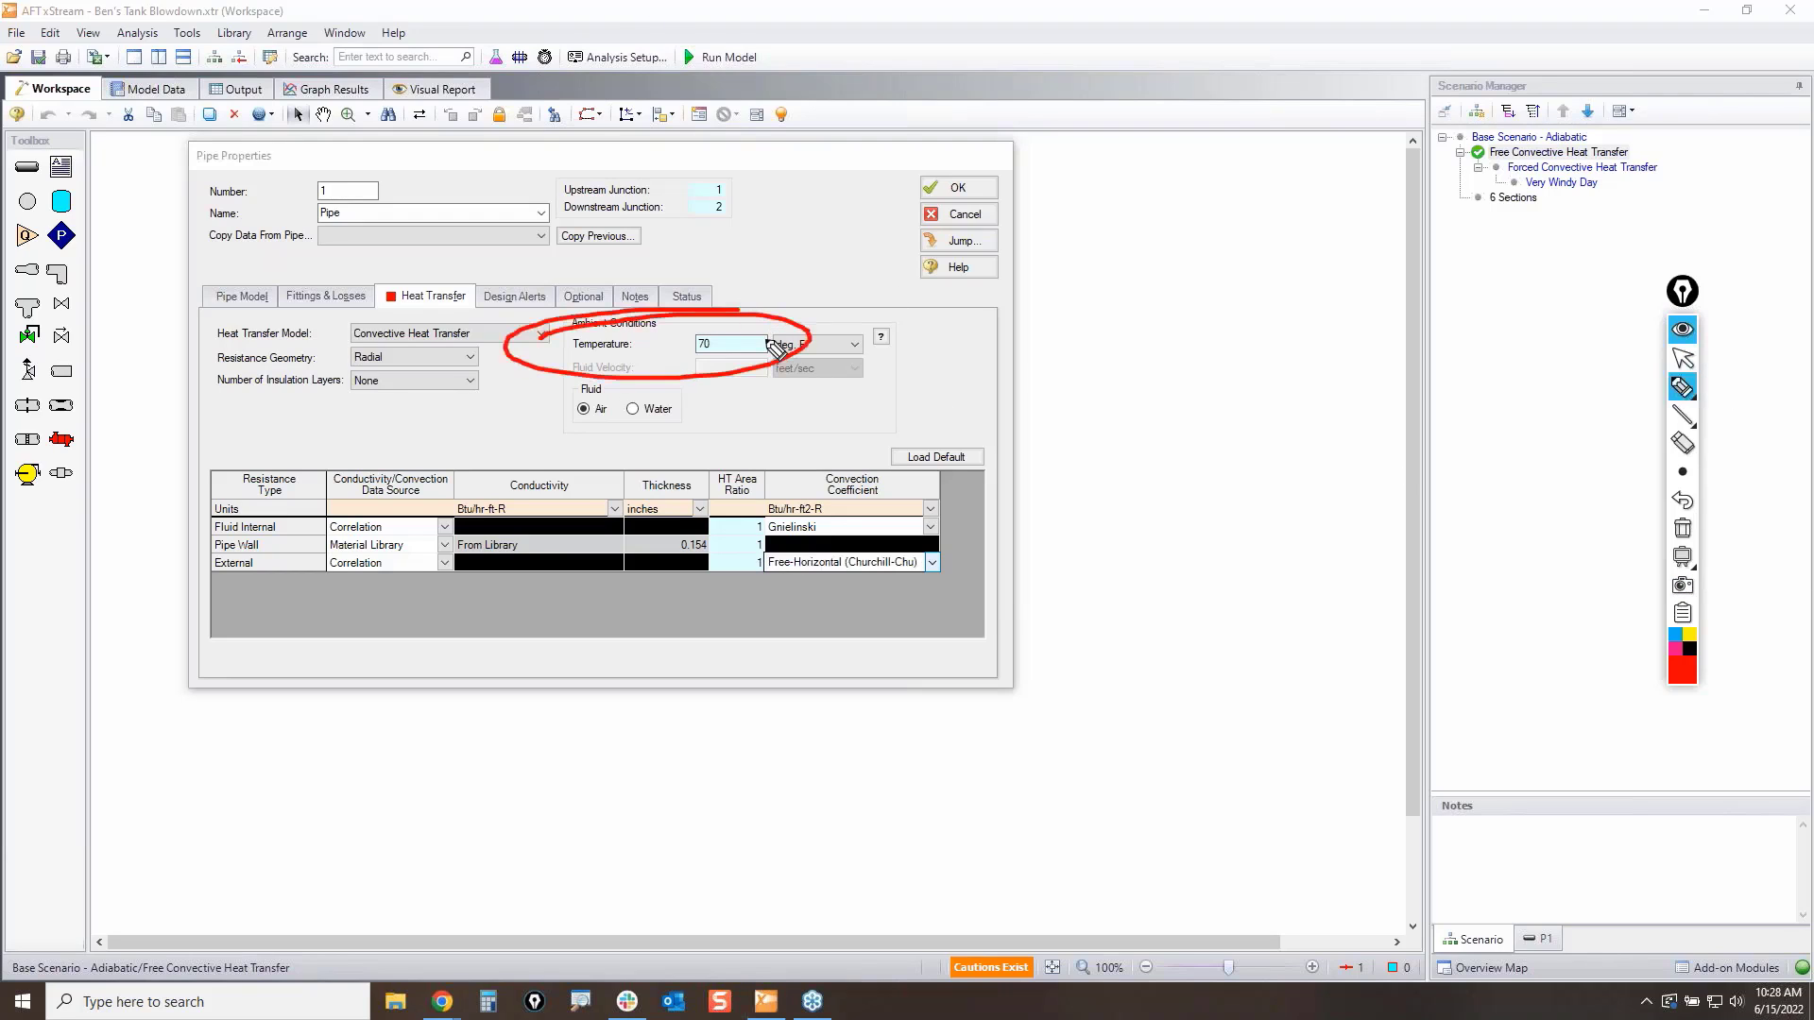
left_click(1680, 527)
left_click(1683, 358)
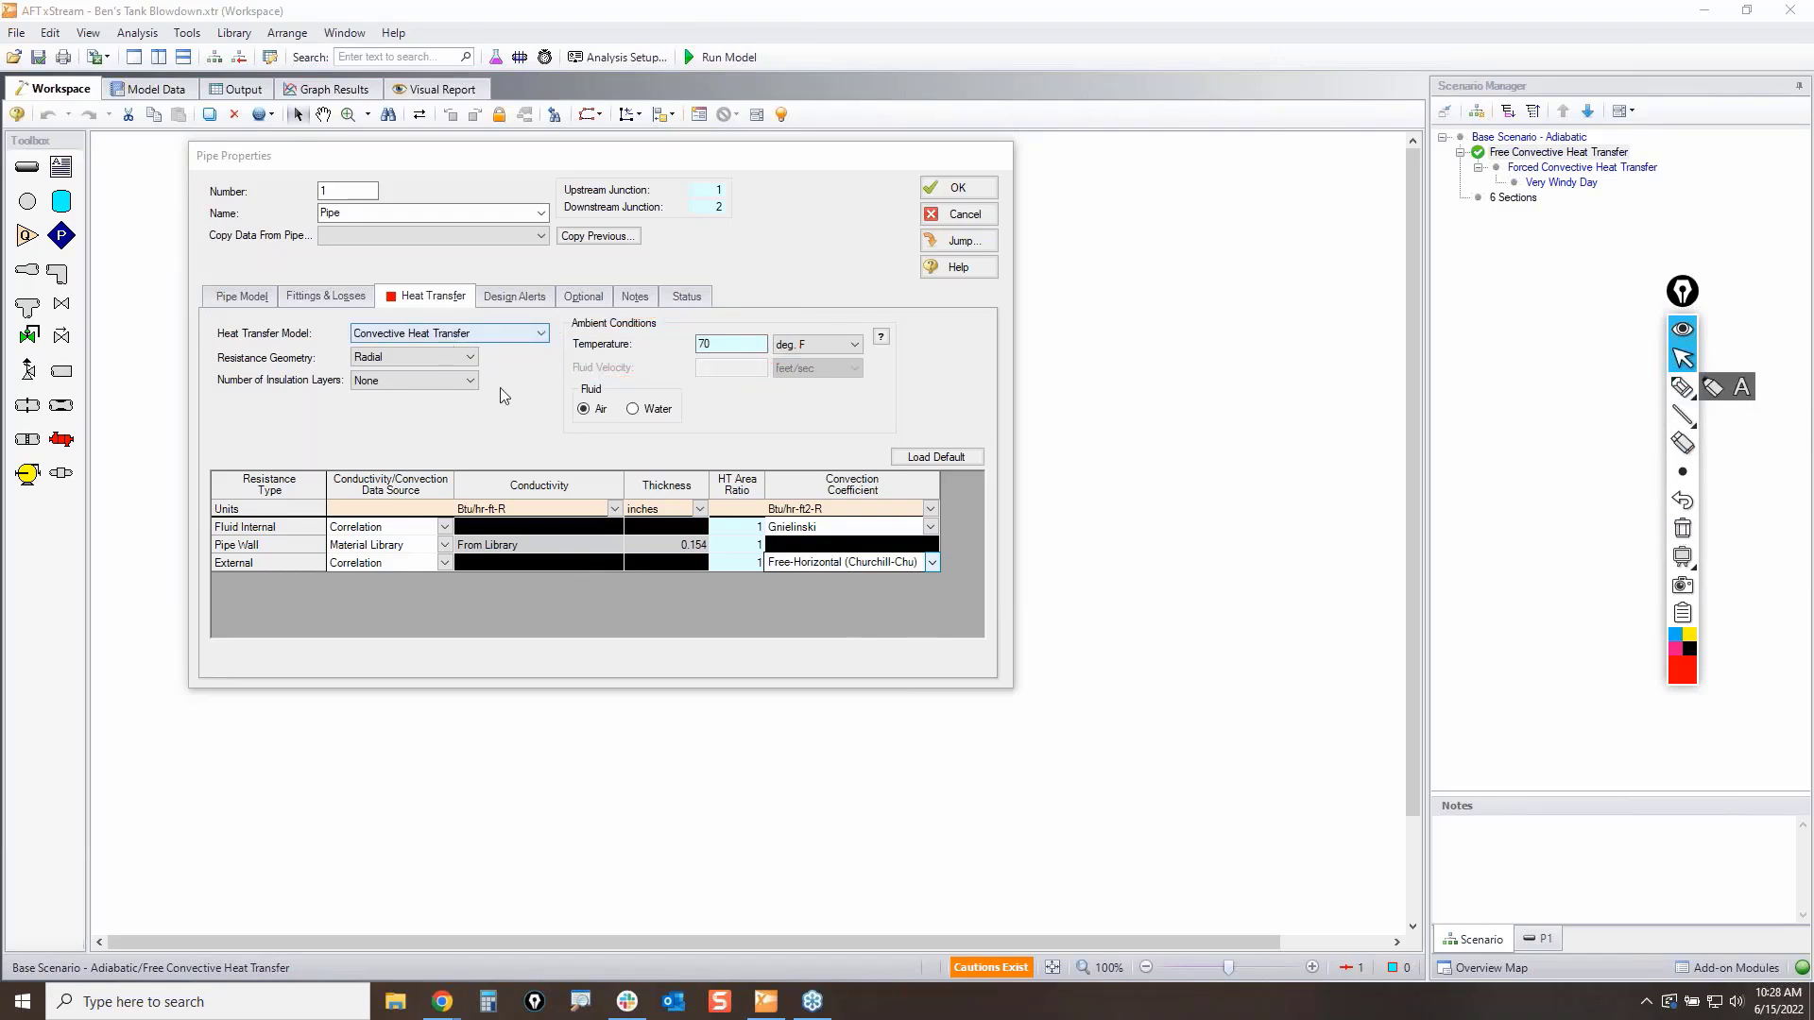
Step: Review the external and internal insulation layer options, keep None, and cancel the properties of pipe P1
left_click(470, 380)
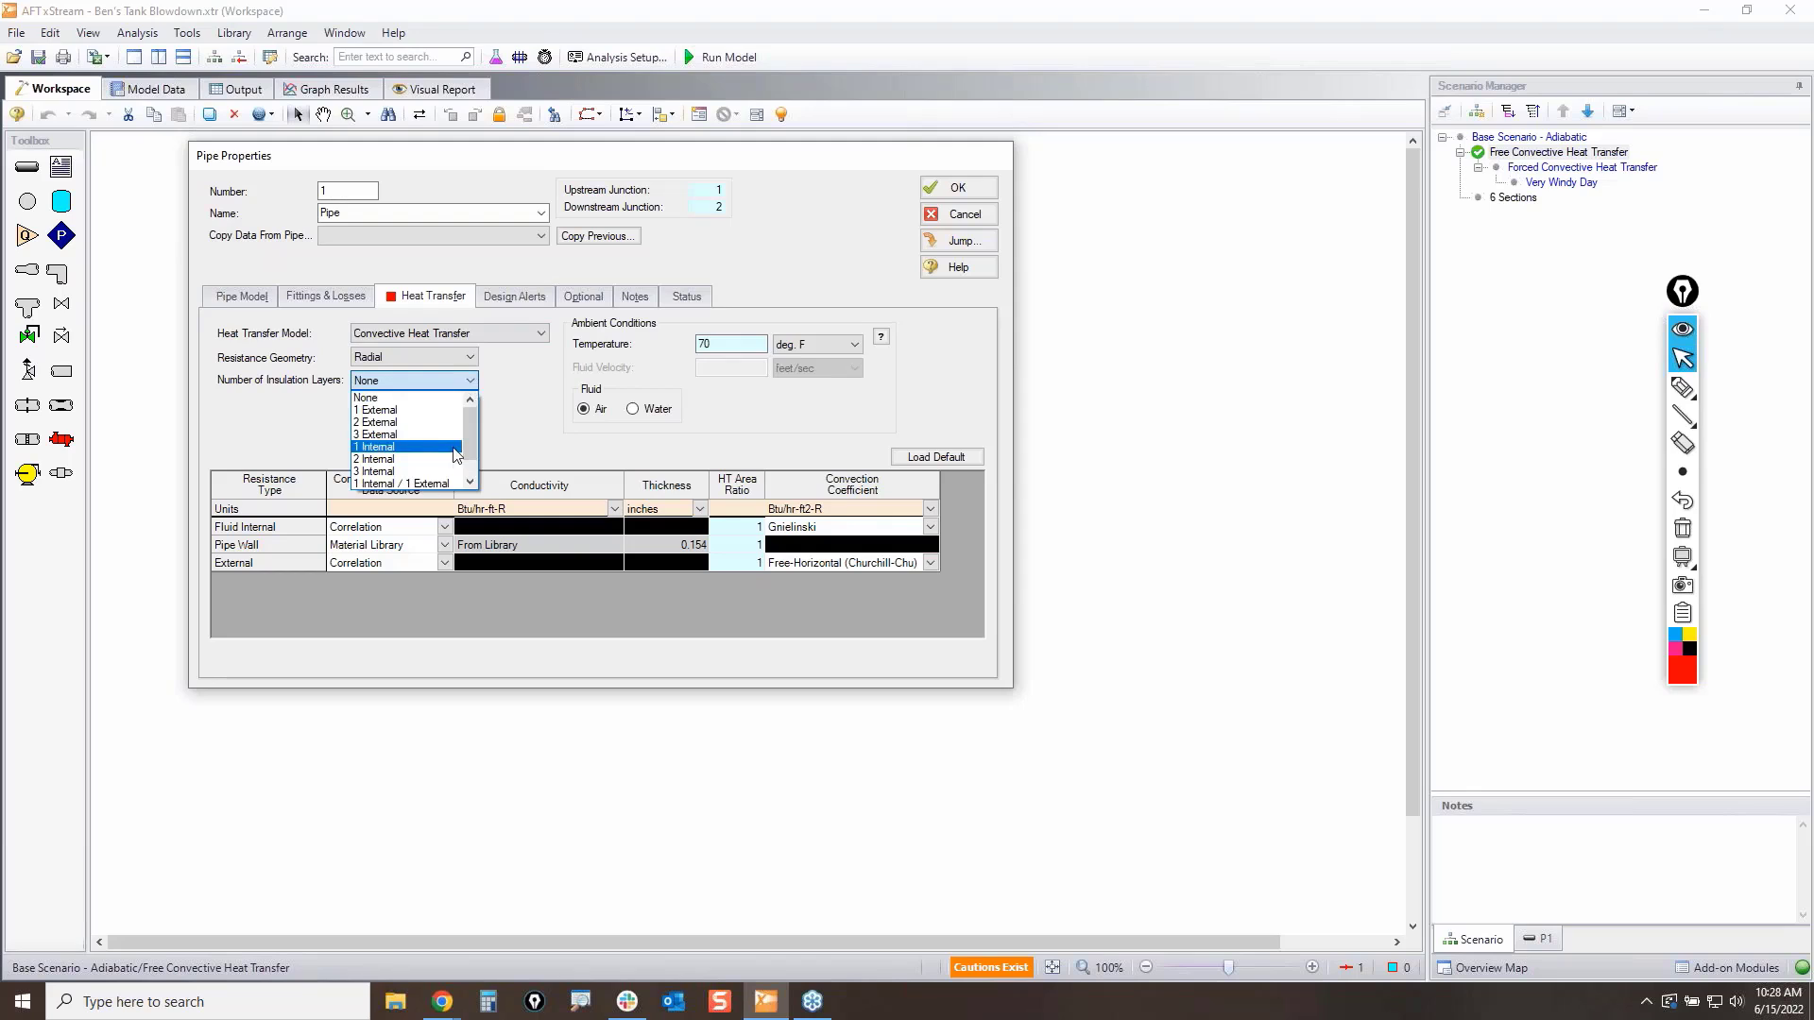
scroll(454, 455, "down", 2)
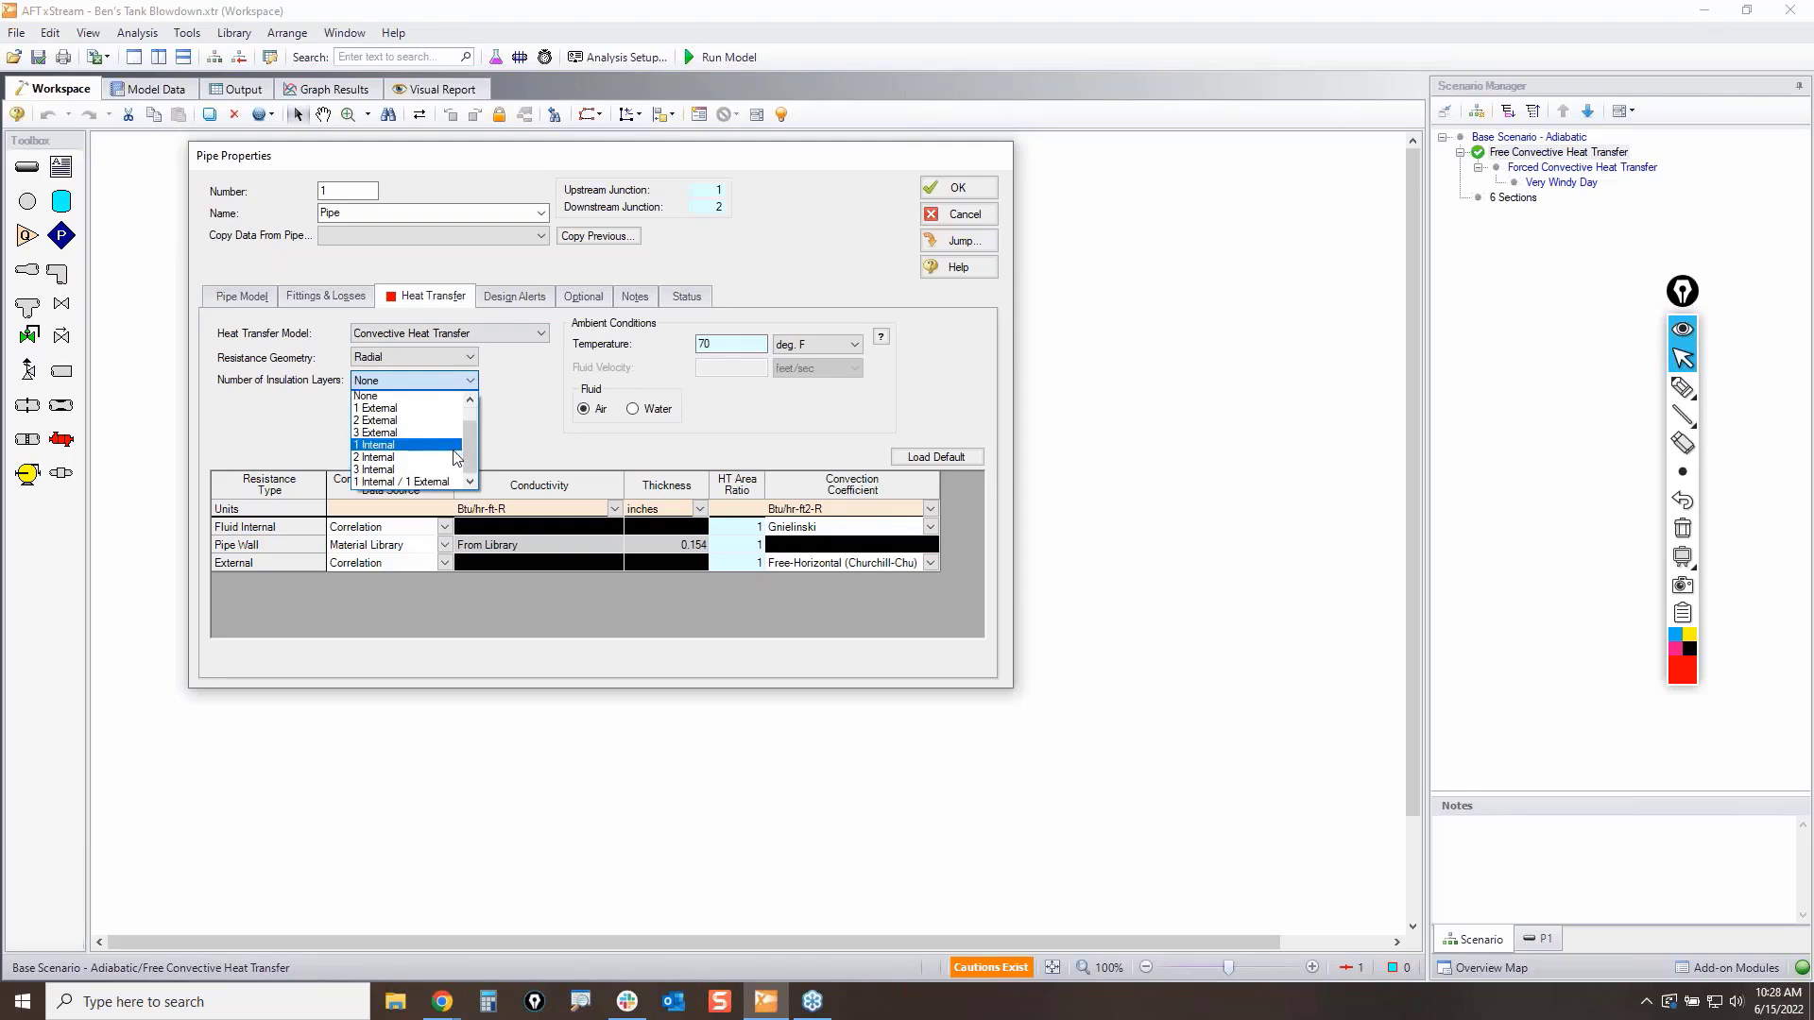
left_click(850, 269)
left_click(962, 214)
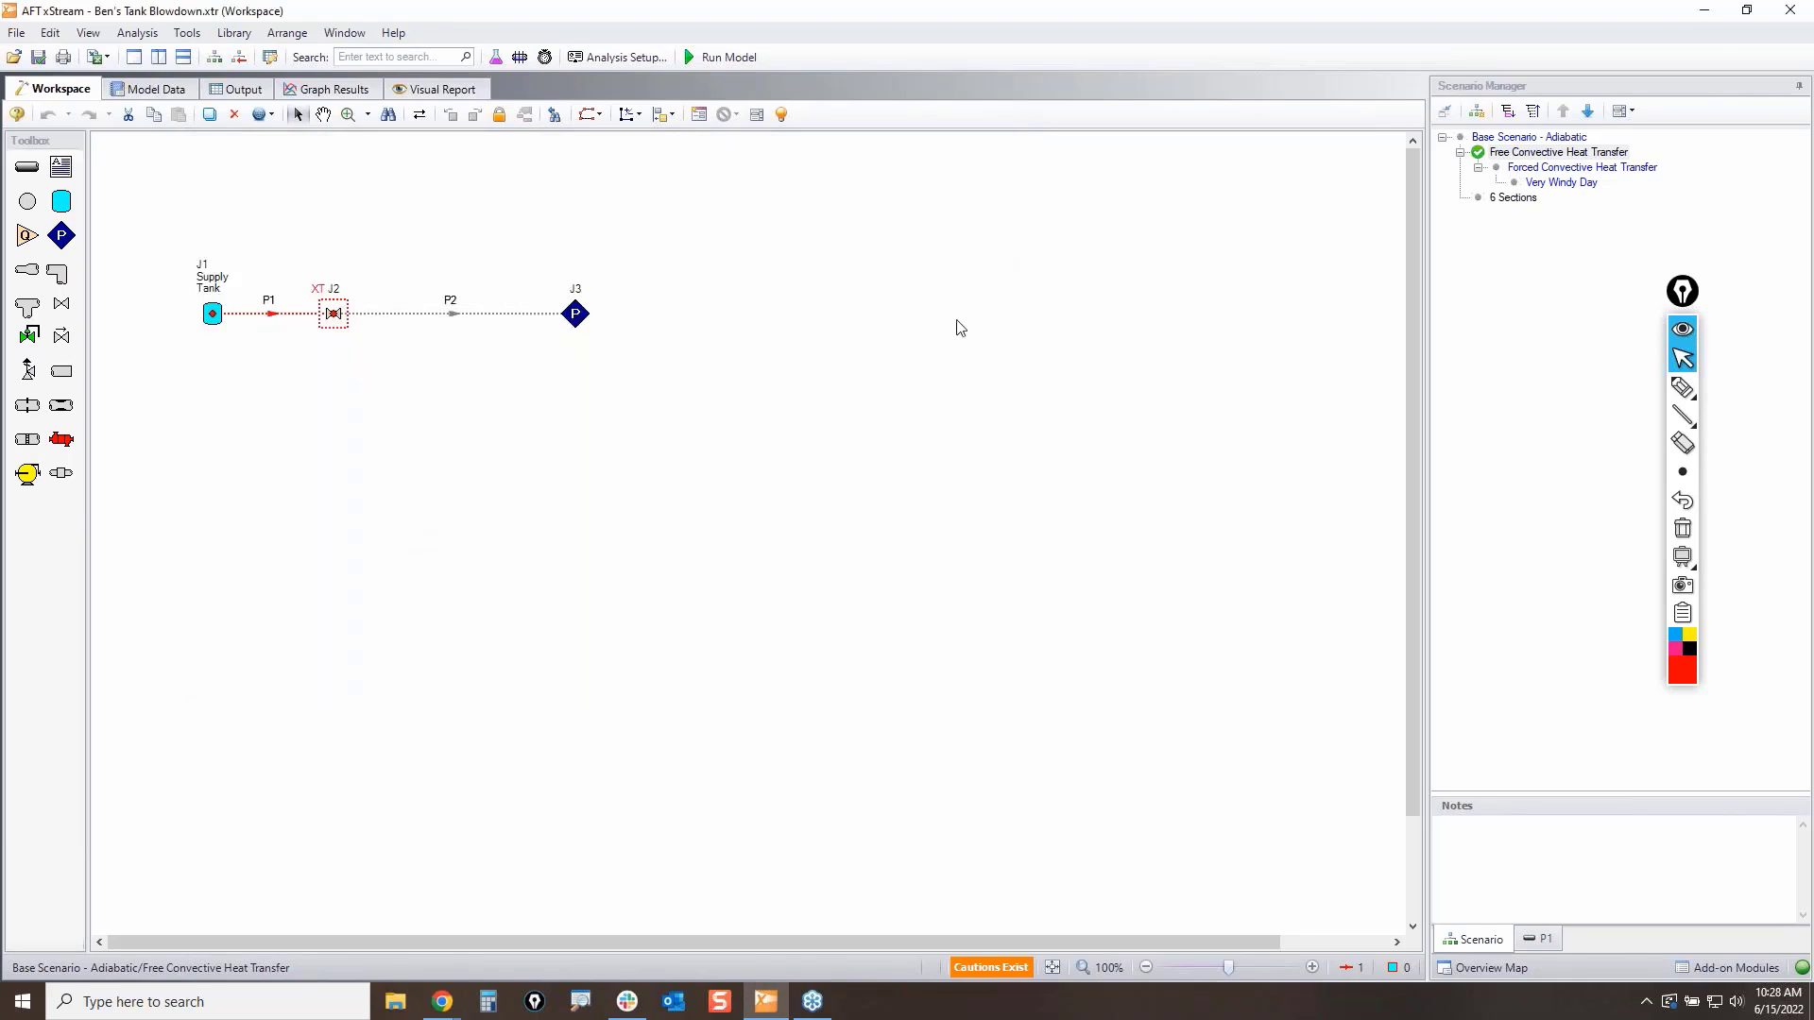
Step: Load the Forced Convective Heat Transfer scenario and show the heat transfer settings of pipe P2
double_click(1588, 168)
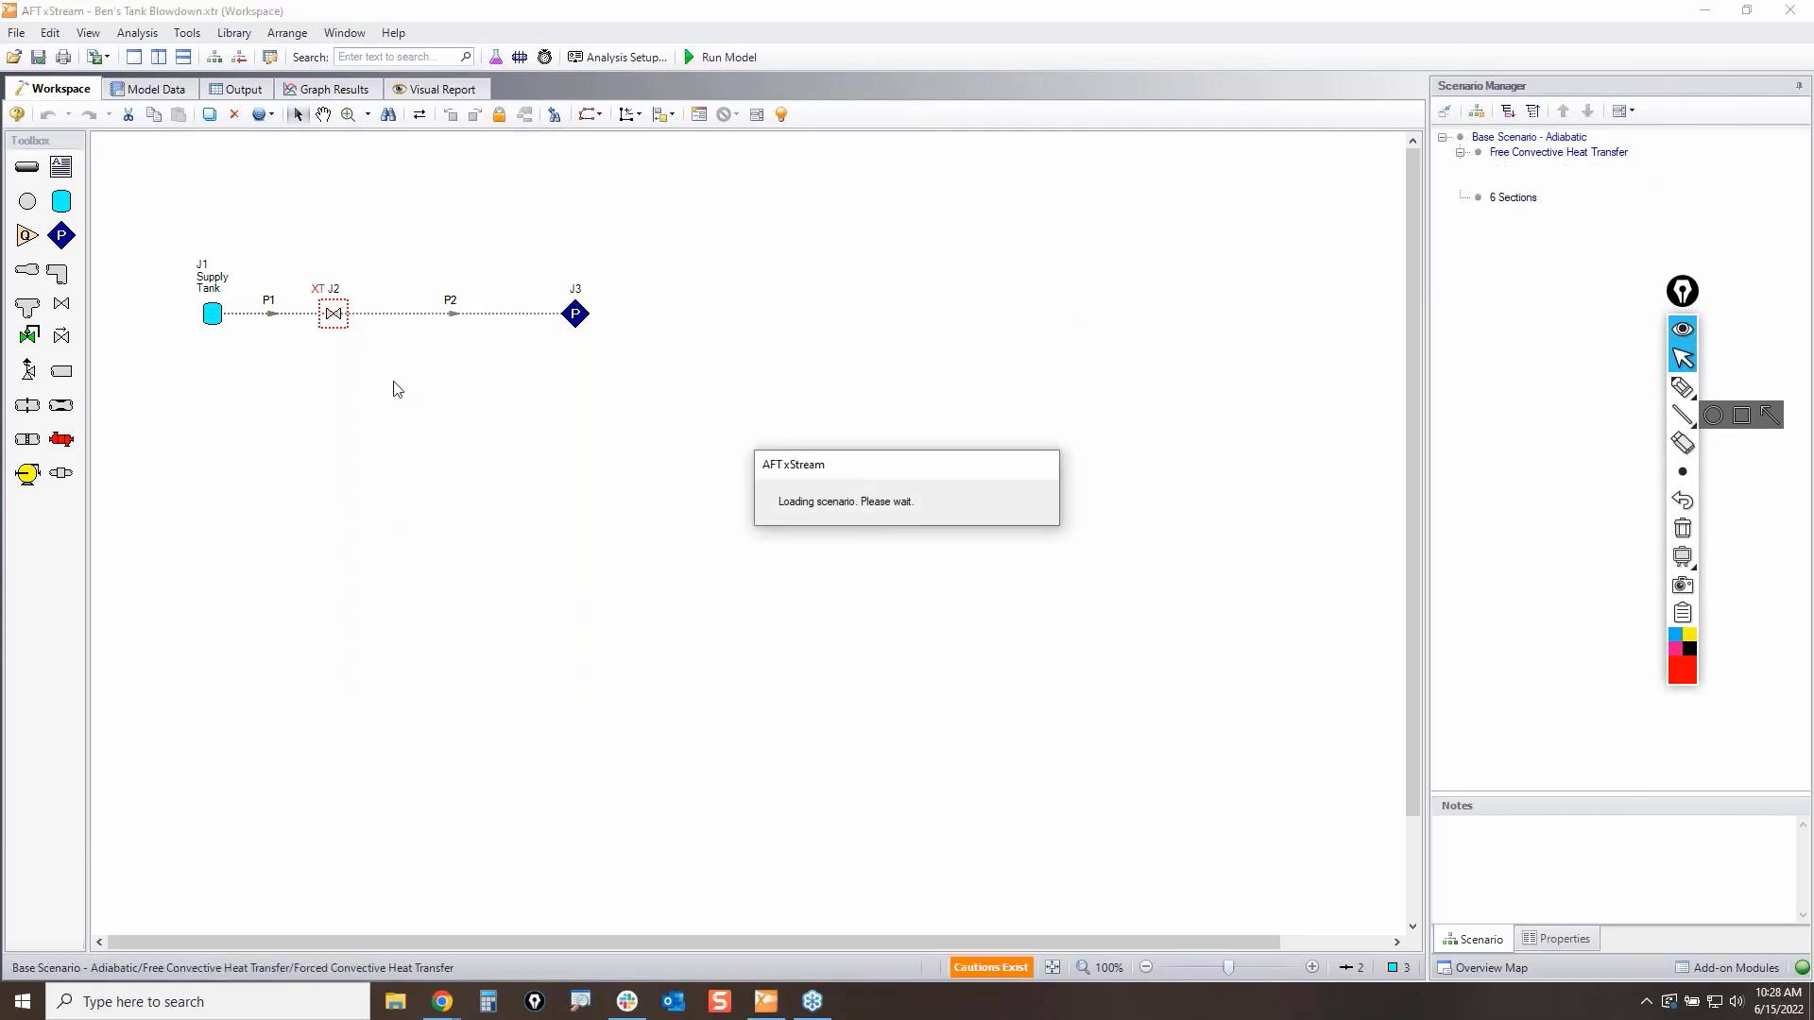
left_click_drag(500, 355, 428, 274)
key("Return")
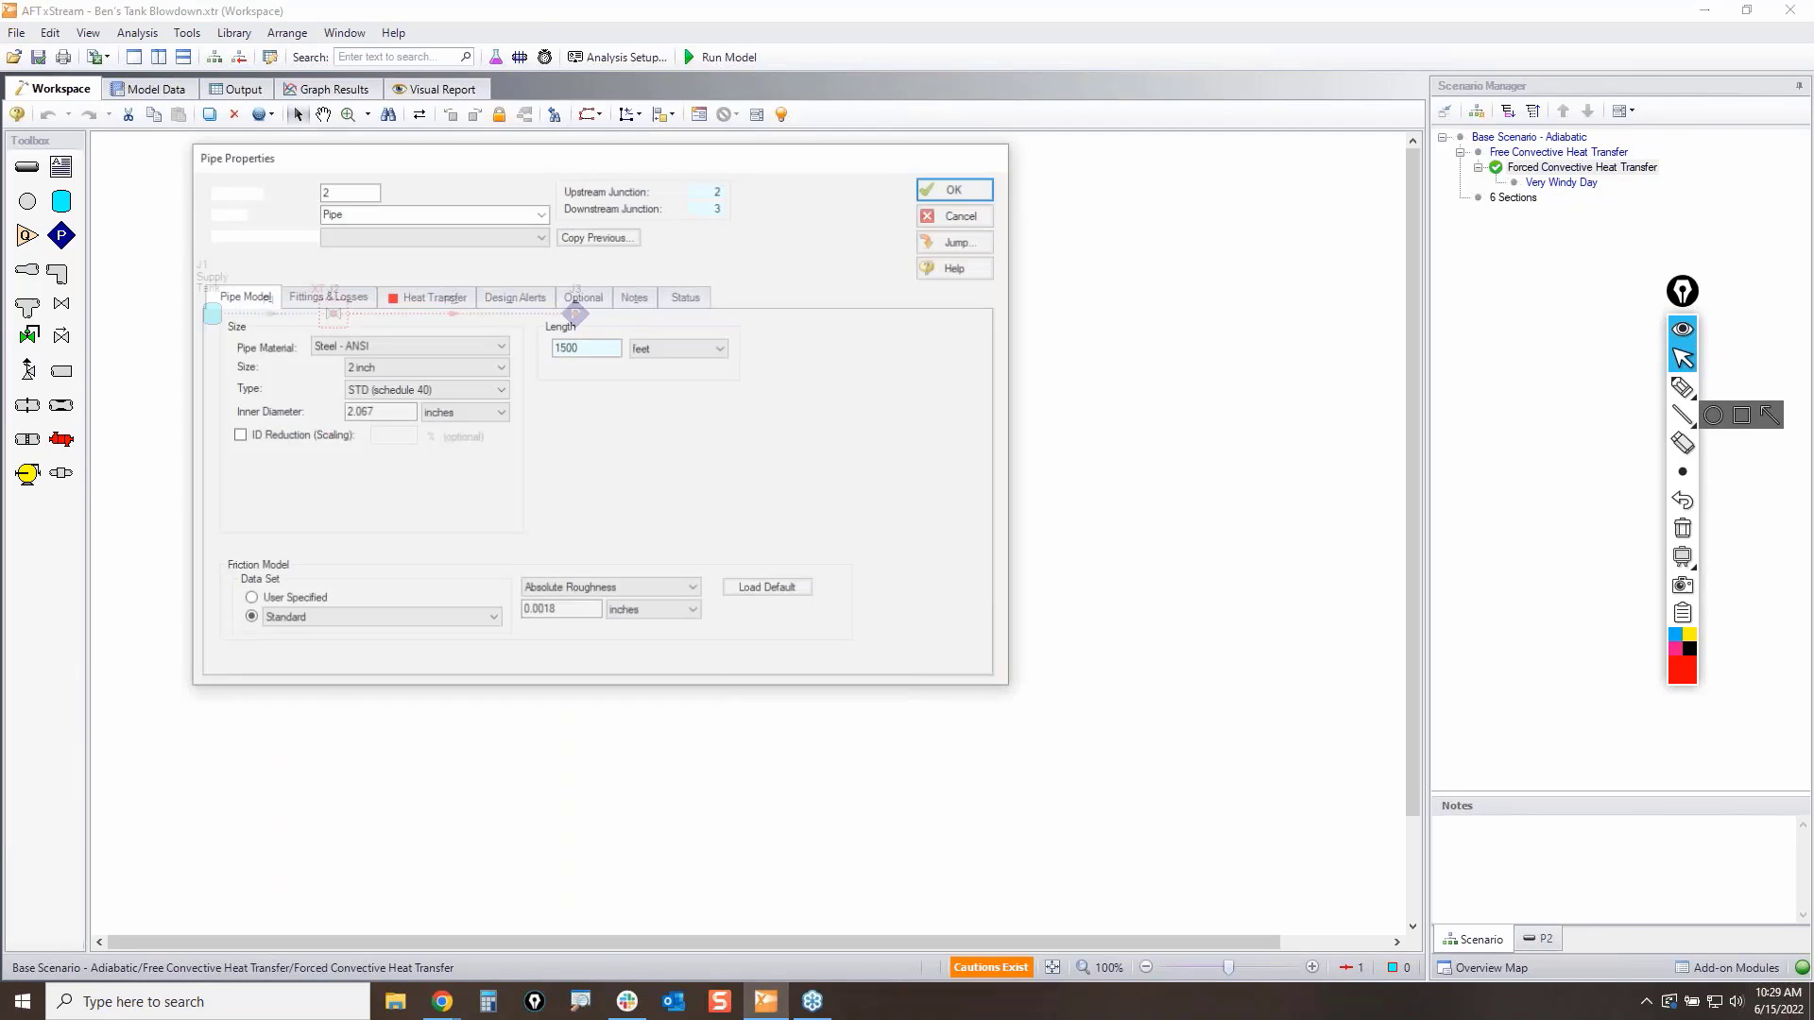
left_click(426, 296)
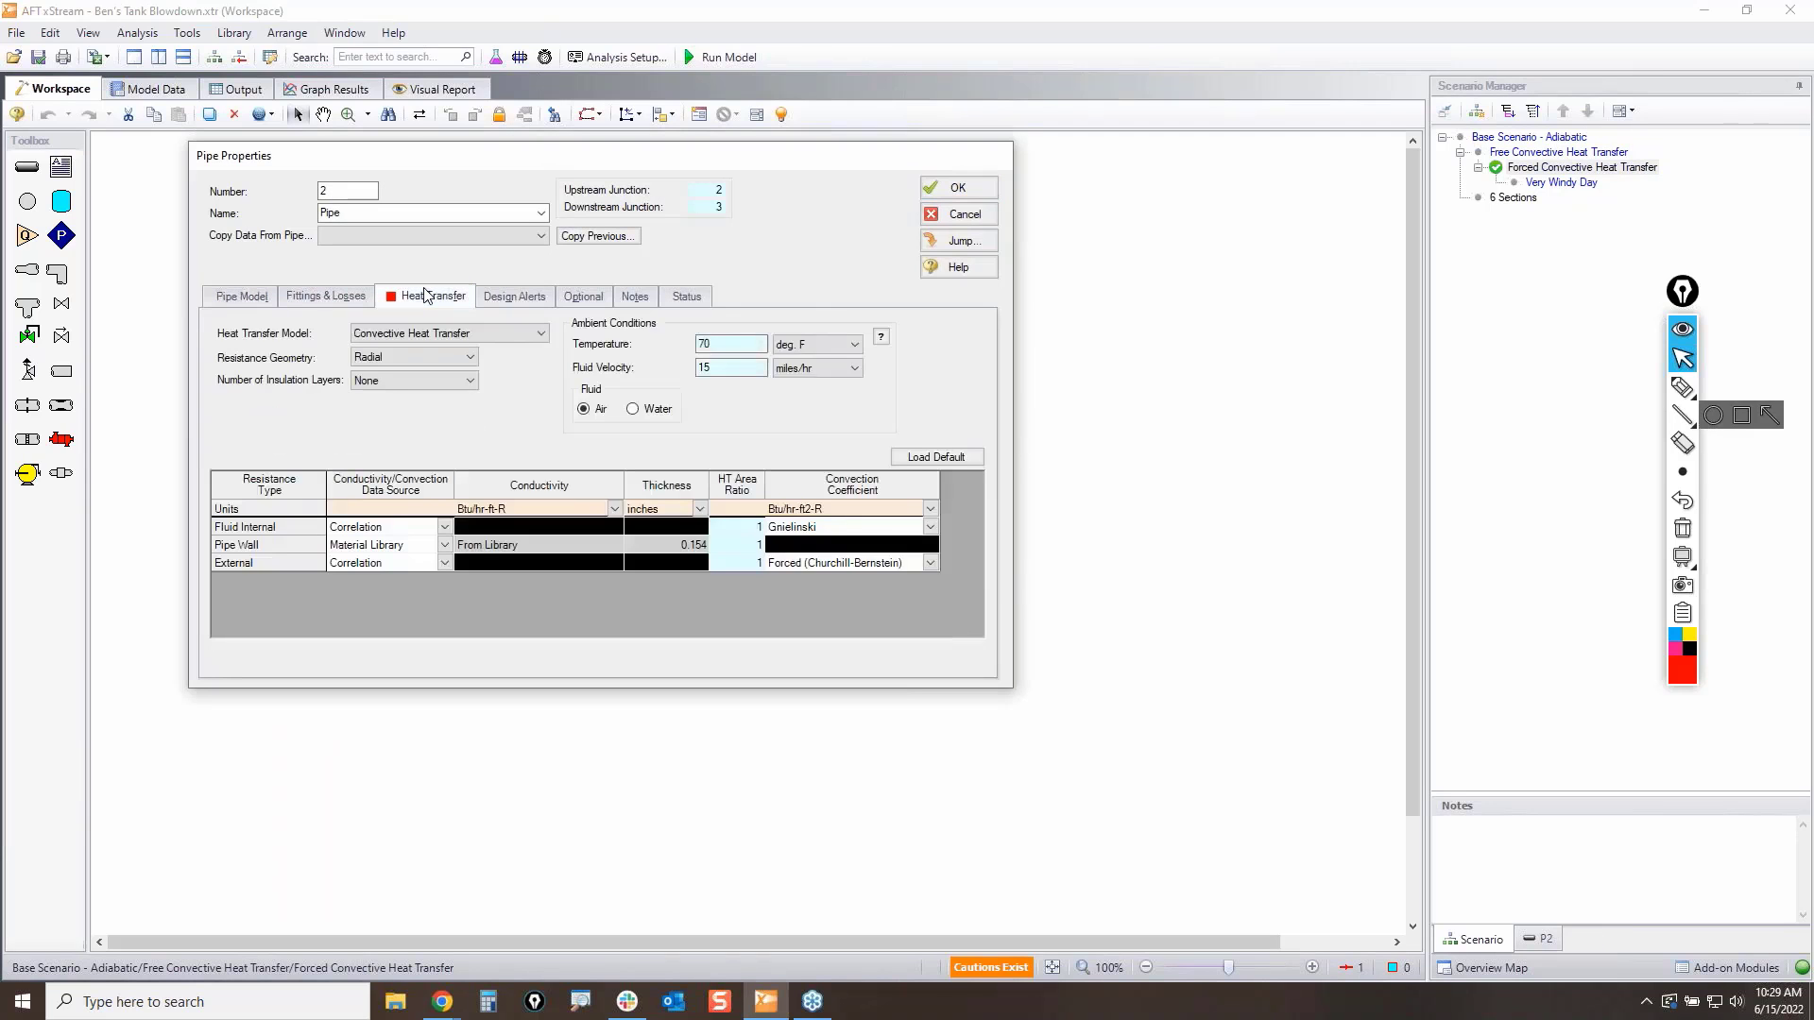
Step: Circle pipe P2's external Forced (Churchill-Bernstein) correlation and review its alternatives without changing it
left_click(1683, 386)
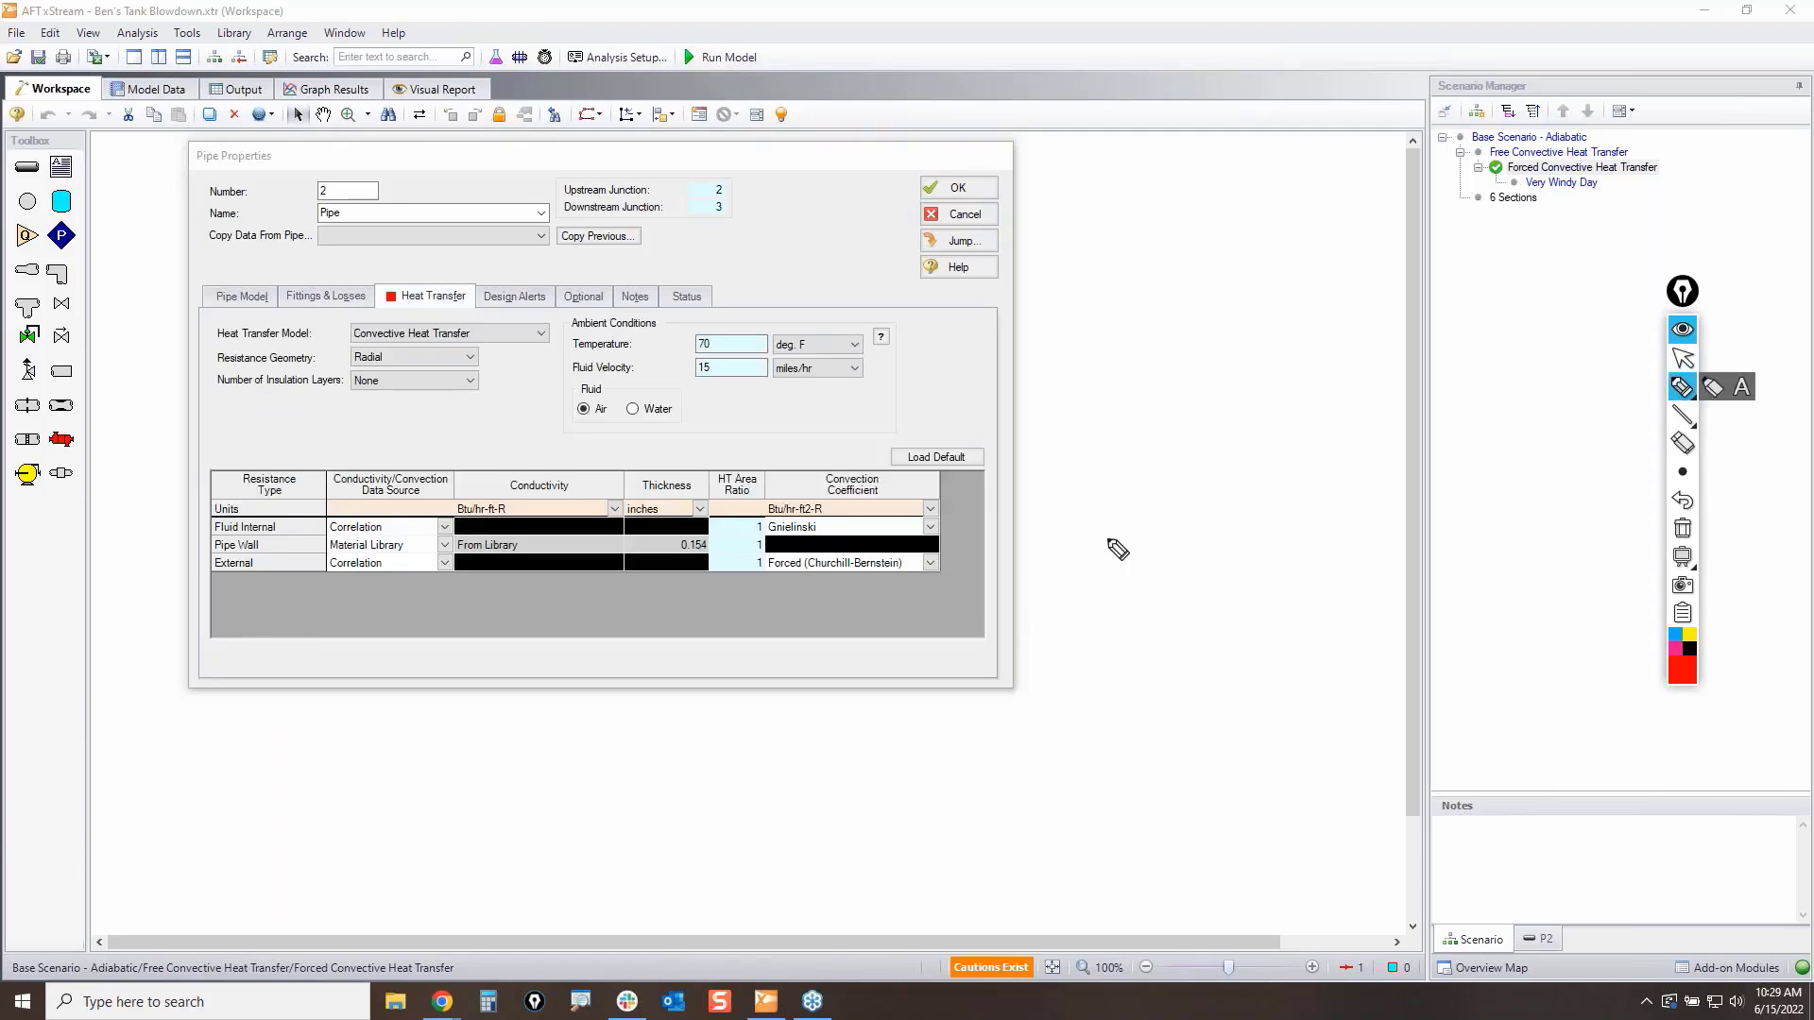
mouse_move(773, 557)
left_mouse_down()
mouse_move(949, 560)
mouse_move(793, 591)
mouse_move(761, 555)
left_mouse_up()
left_click(1682, 358)
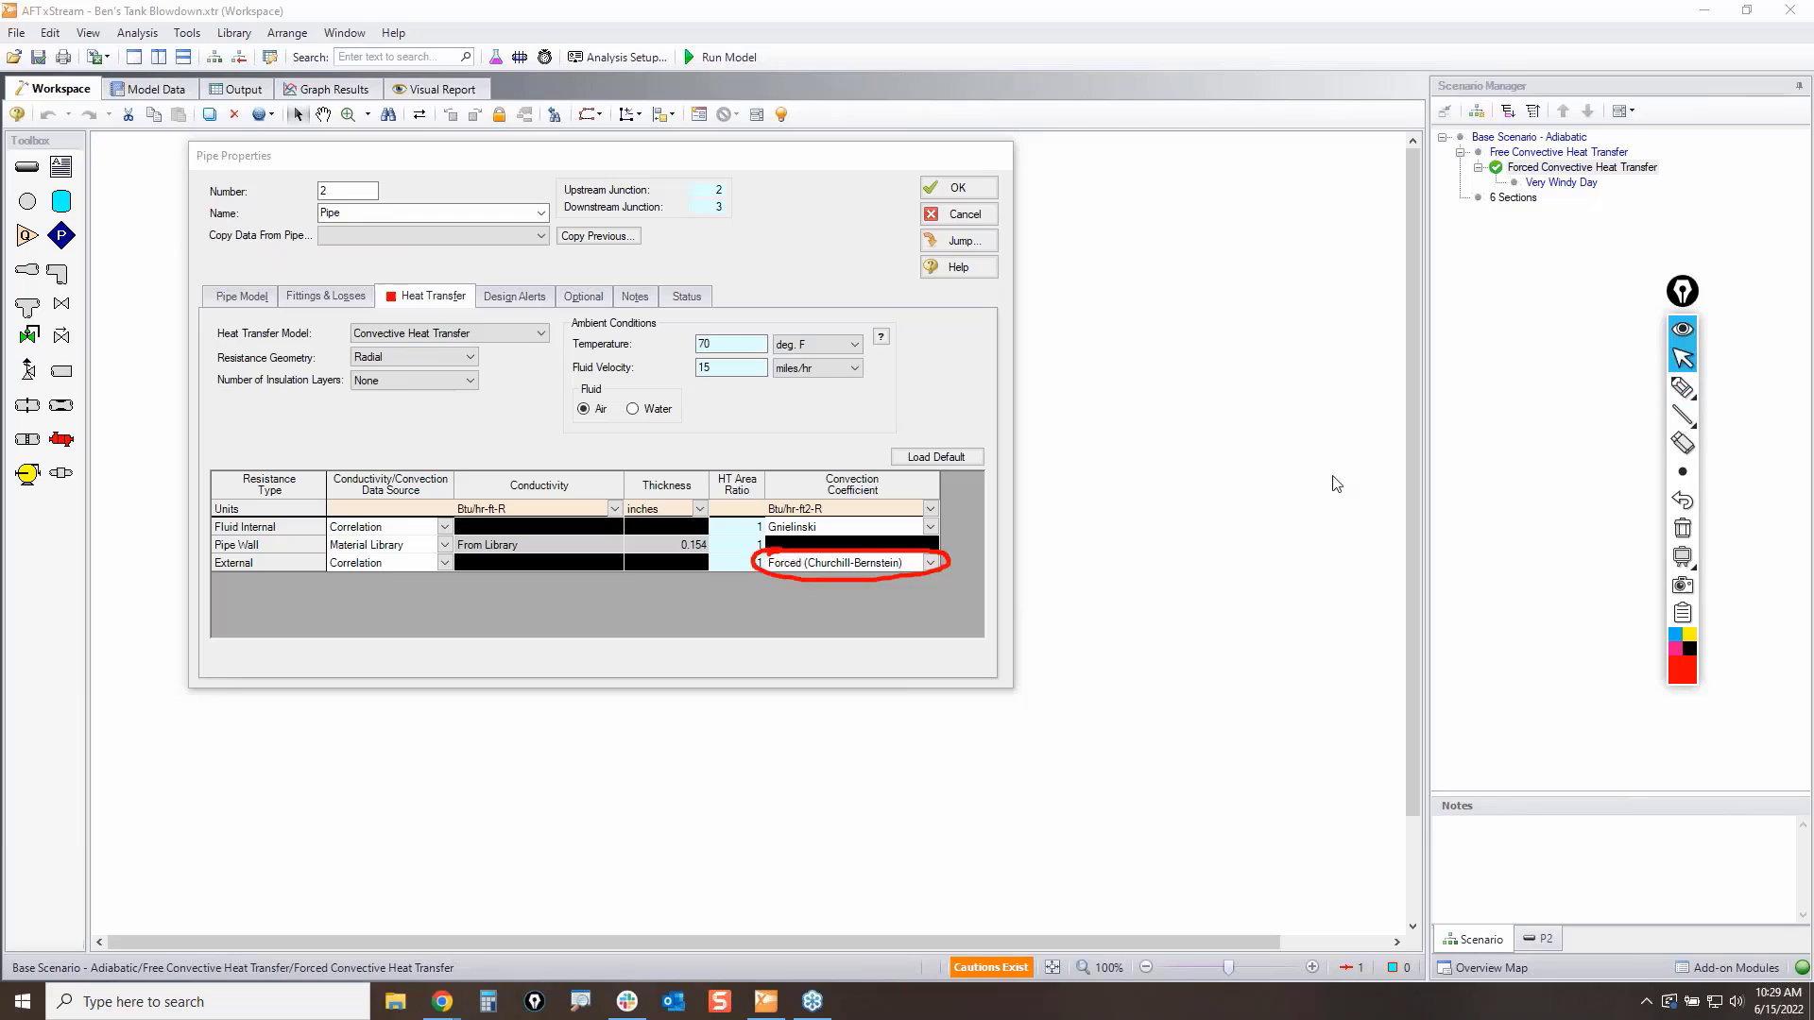
left_click(933, 564)
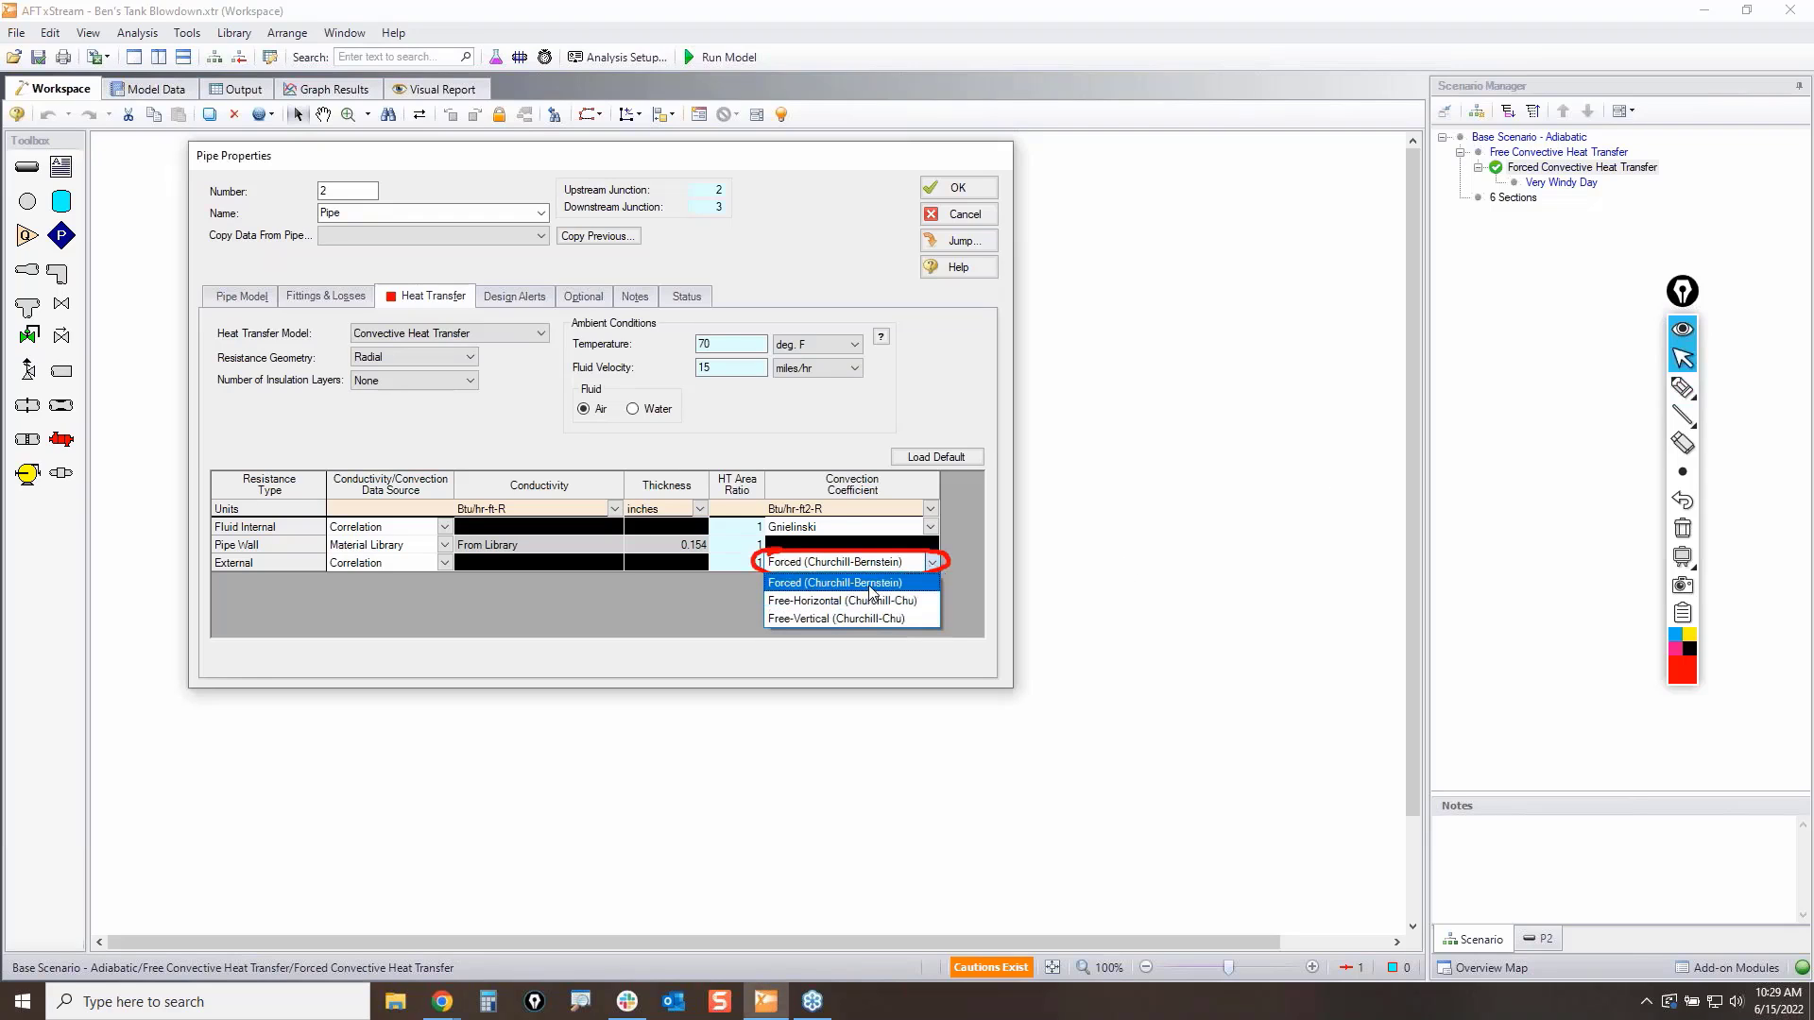
left_click(671, 587)
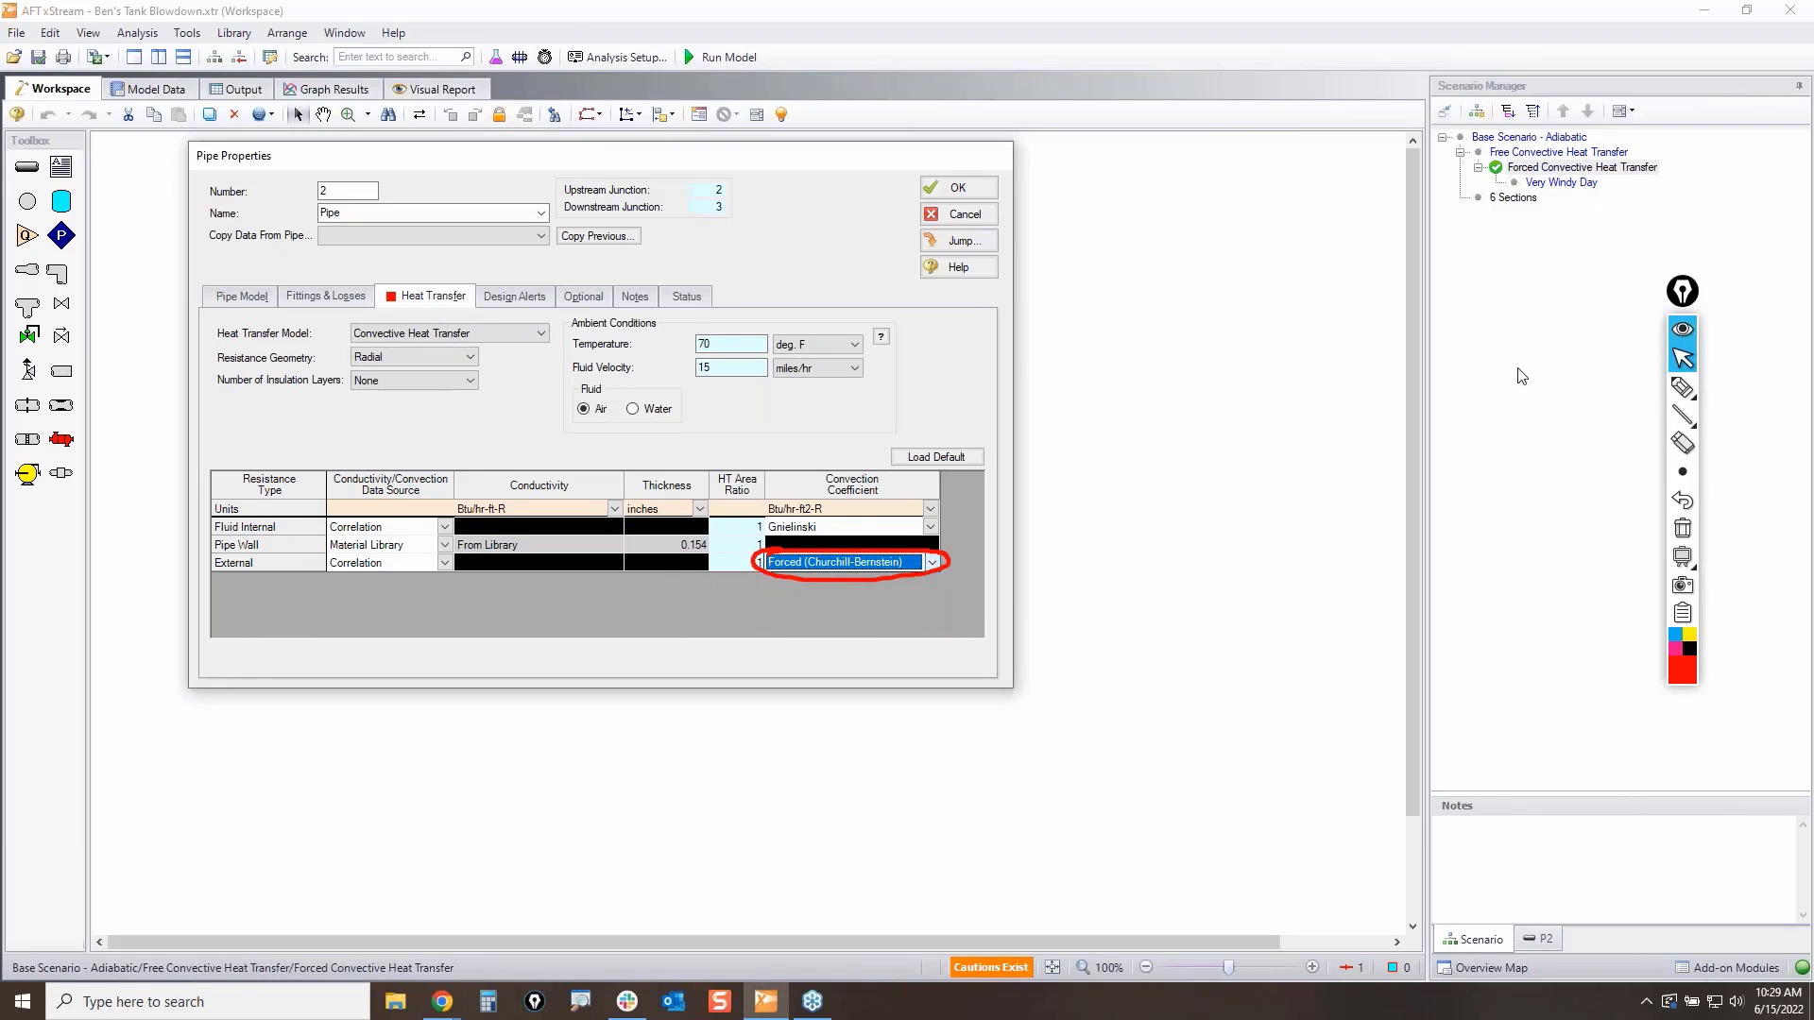
Step: Circle the ambient fluid velocity of 15 miles/hr in pipe P2's heat transfer settings
left_click(1681, 389)
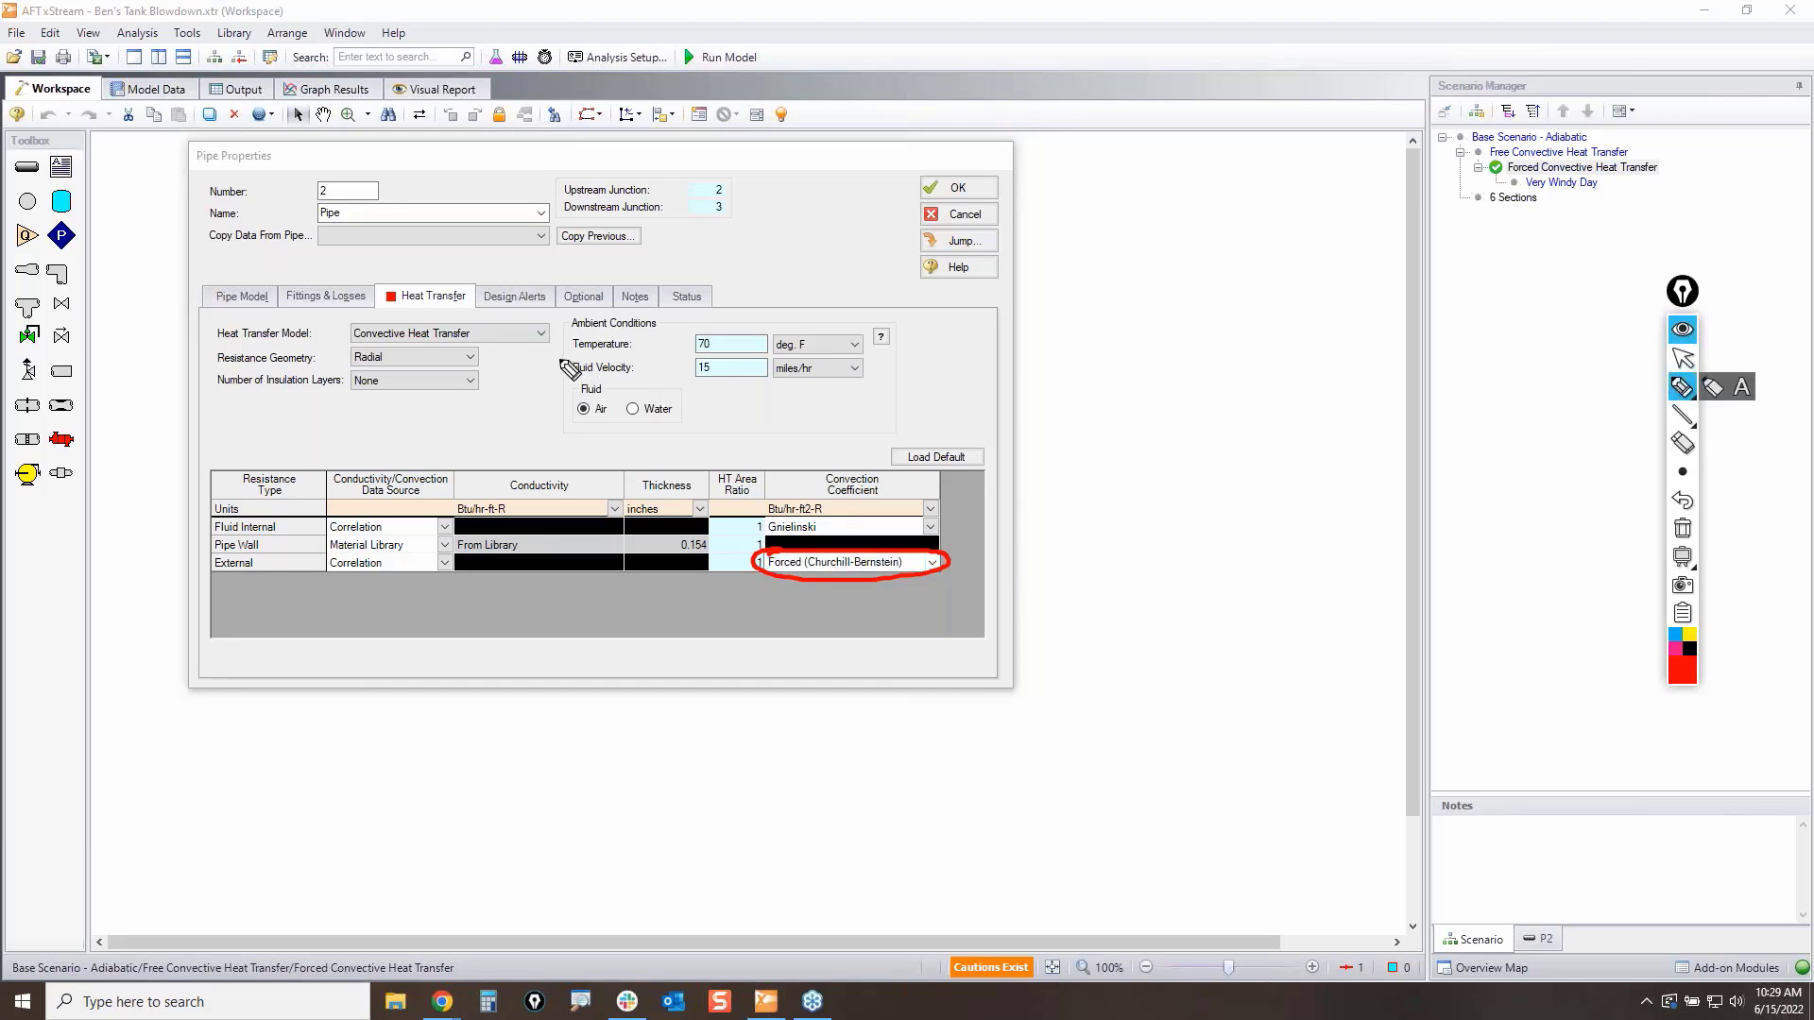
mouse_move(559, 357)
left_mouse_down()
mouse_move(792, 370)
mouse_move(695, 392)
mouse_move(572, 364)
left_mouse_up()
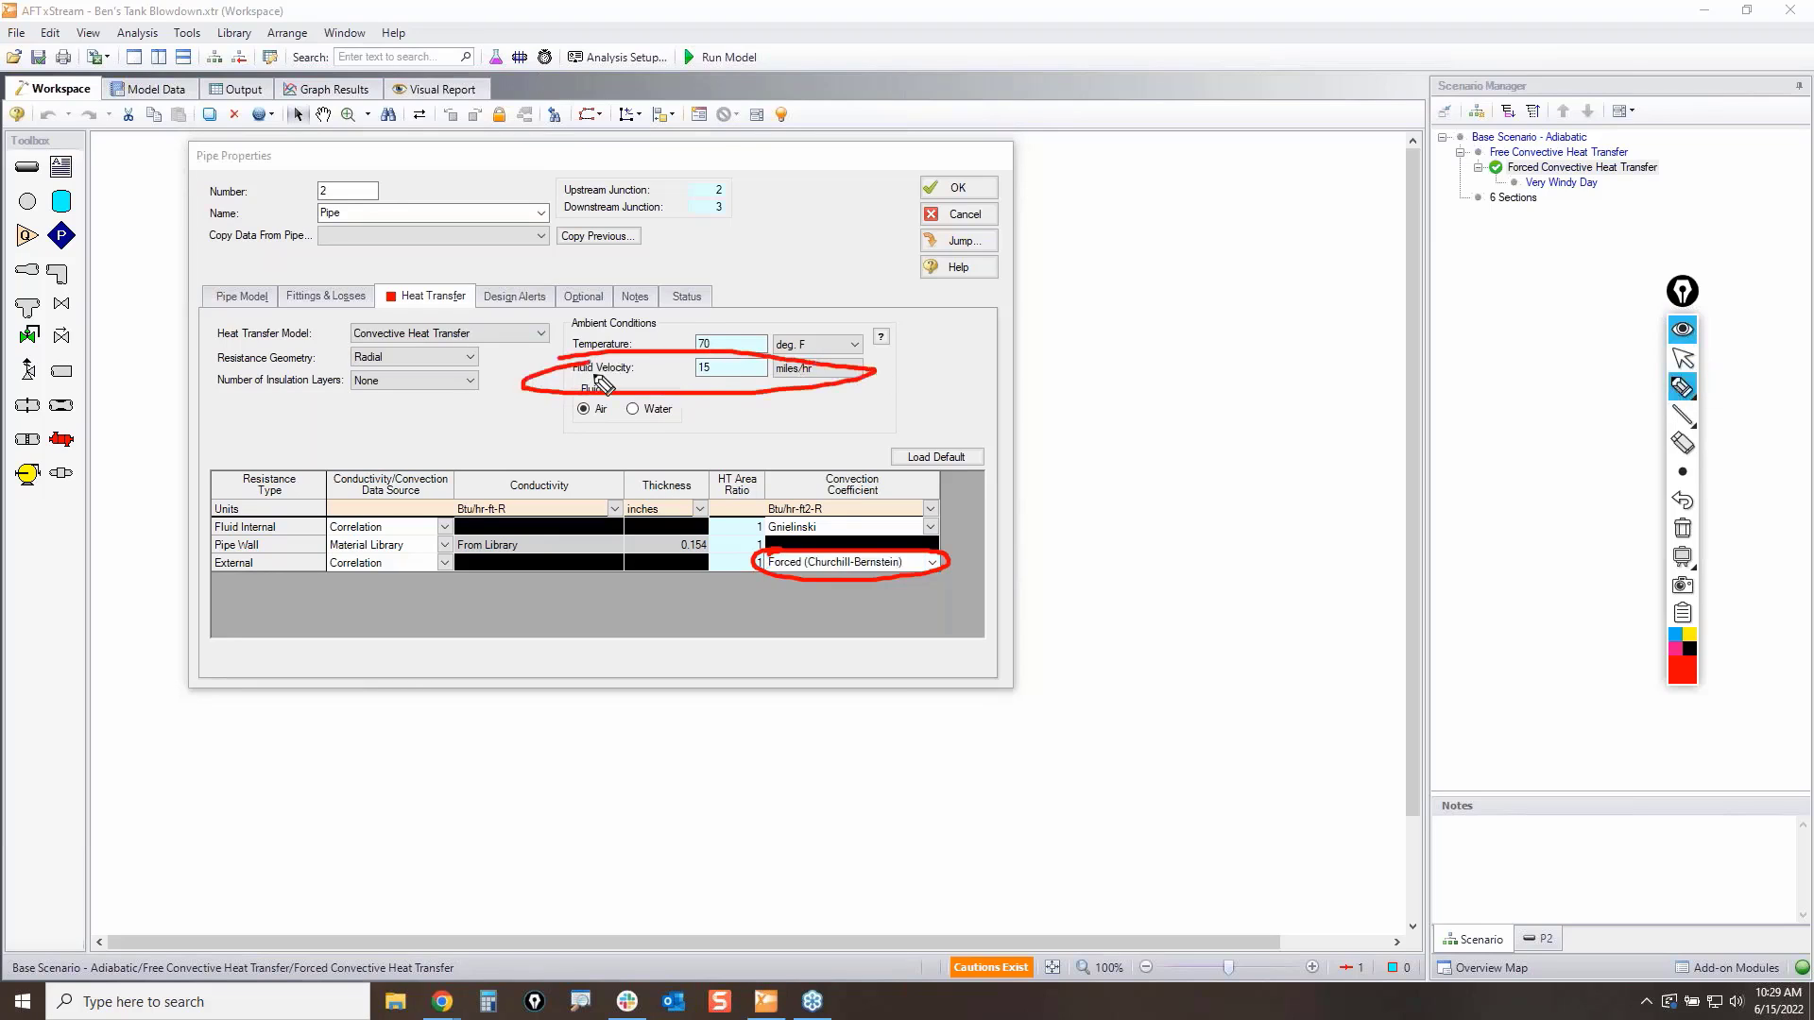
Step: Circle pipe P2's ambient temperature and fluid velocity values together, clear the markup and cancel the pipe's properties
left_click(1682, 532)
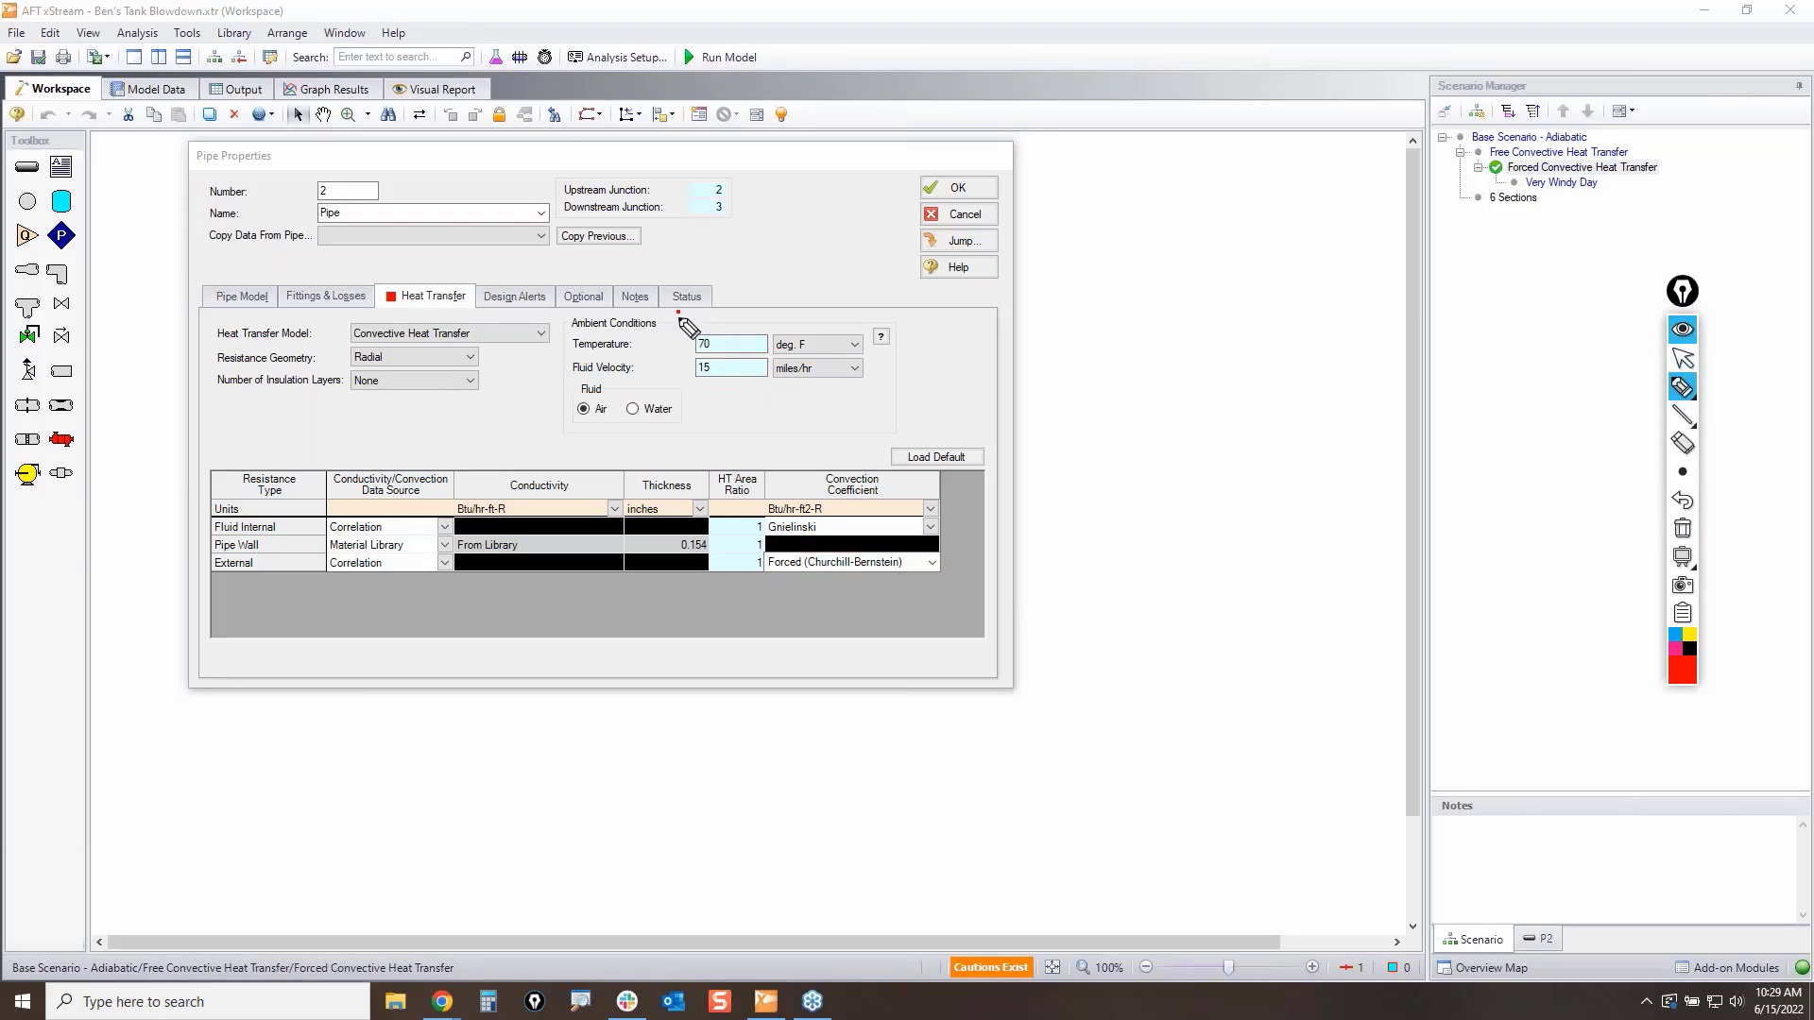
mouse_move(679, 313)
left_mouse_down()
mouse_move(767, 381)
mouse_move(759, 324)
mouse_move(657, 309)
left_mouse_up()
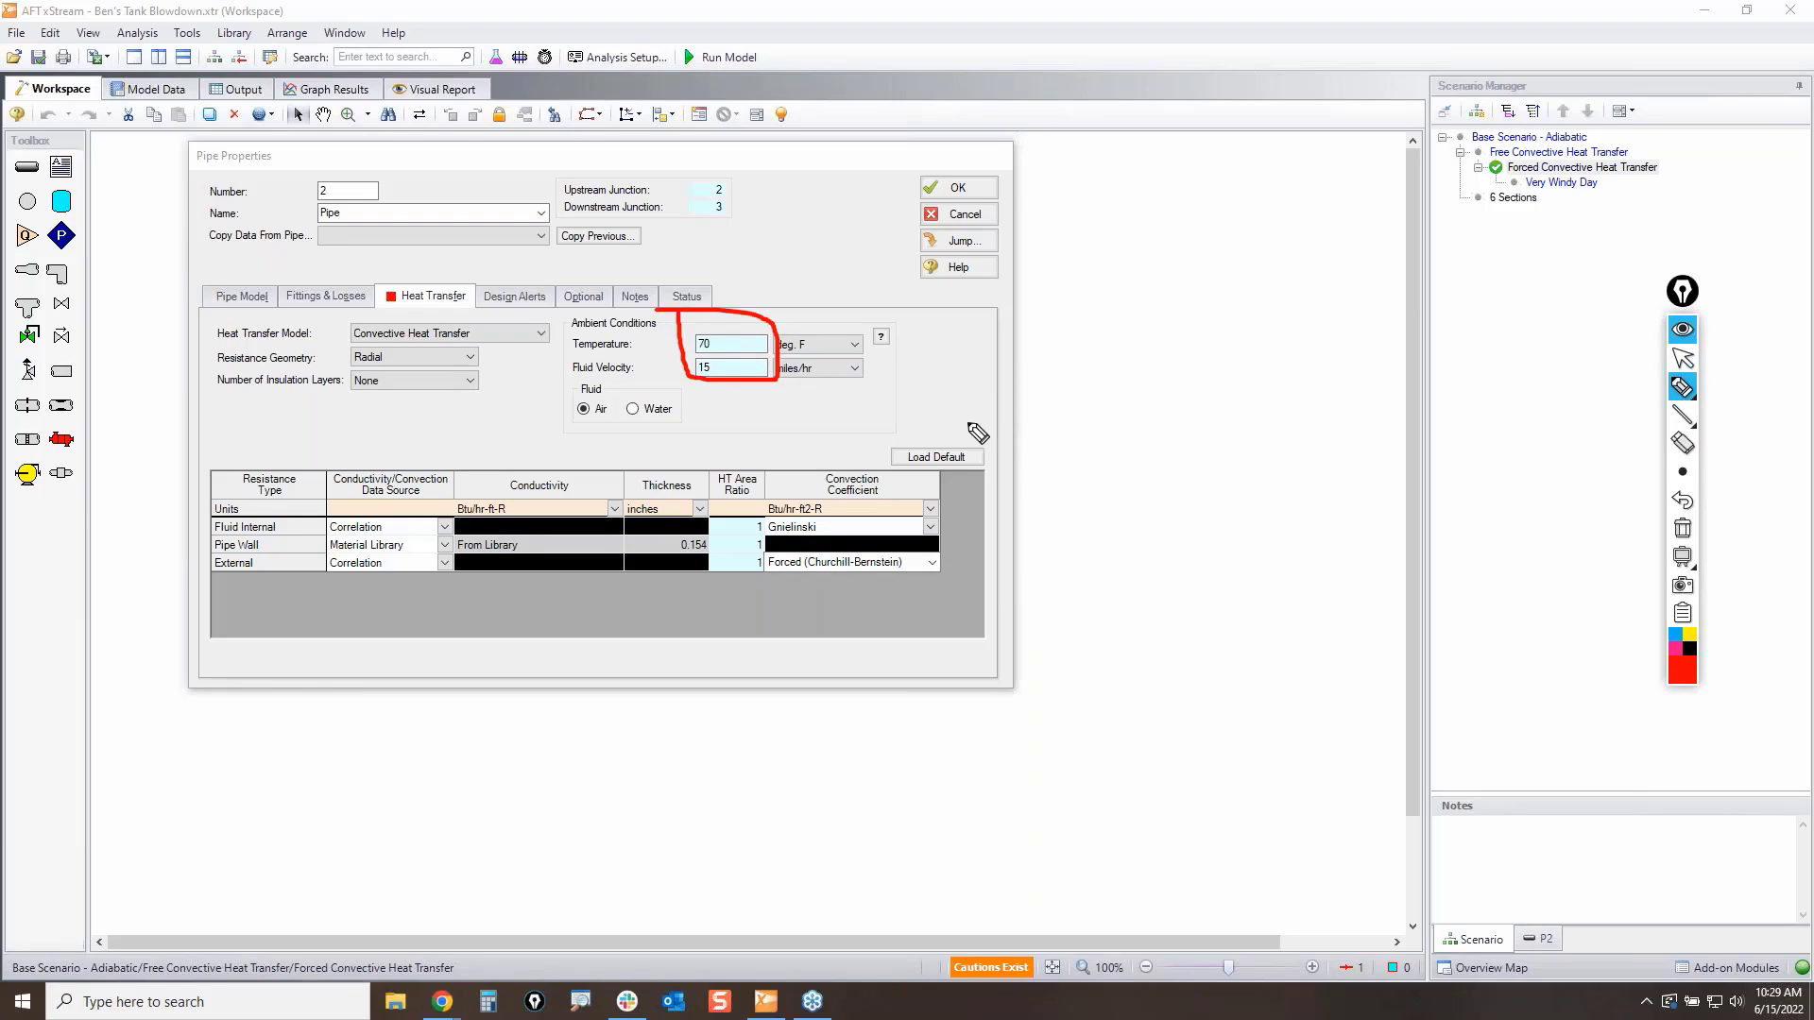
left_click(1683, 528)
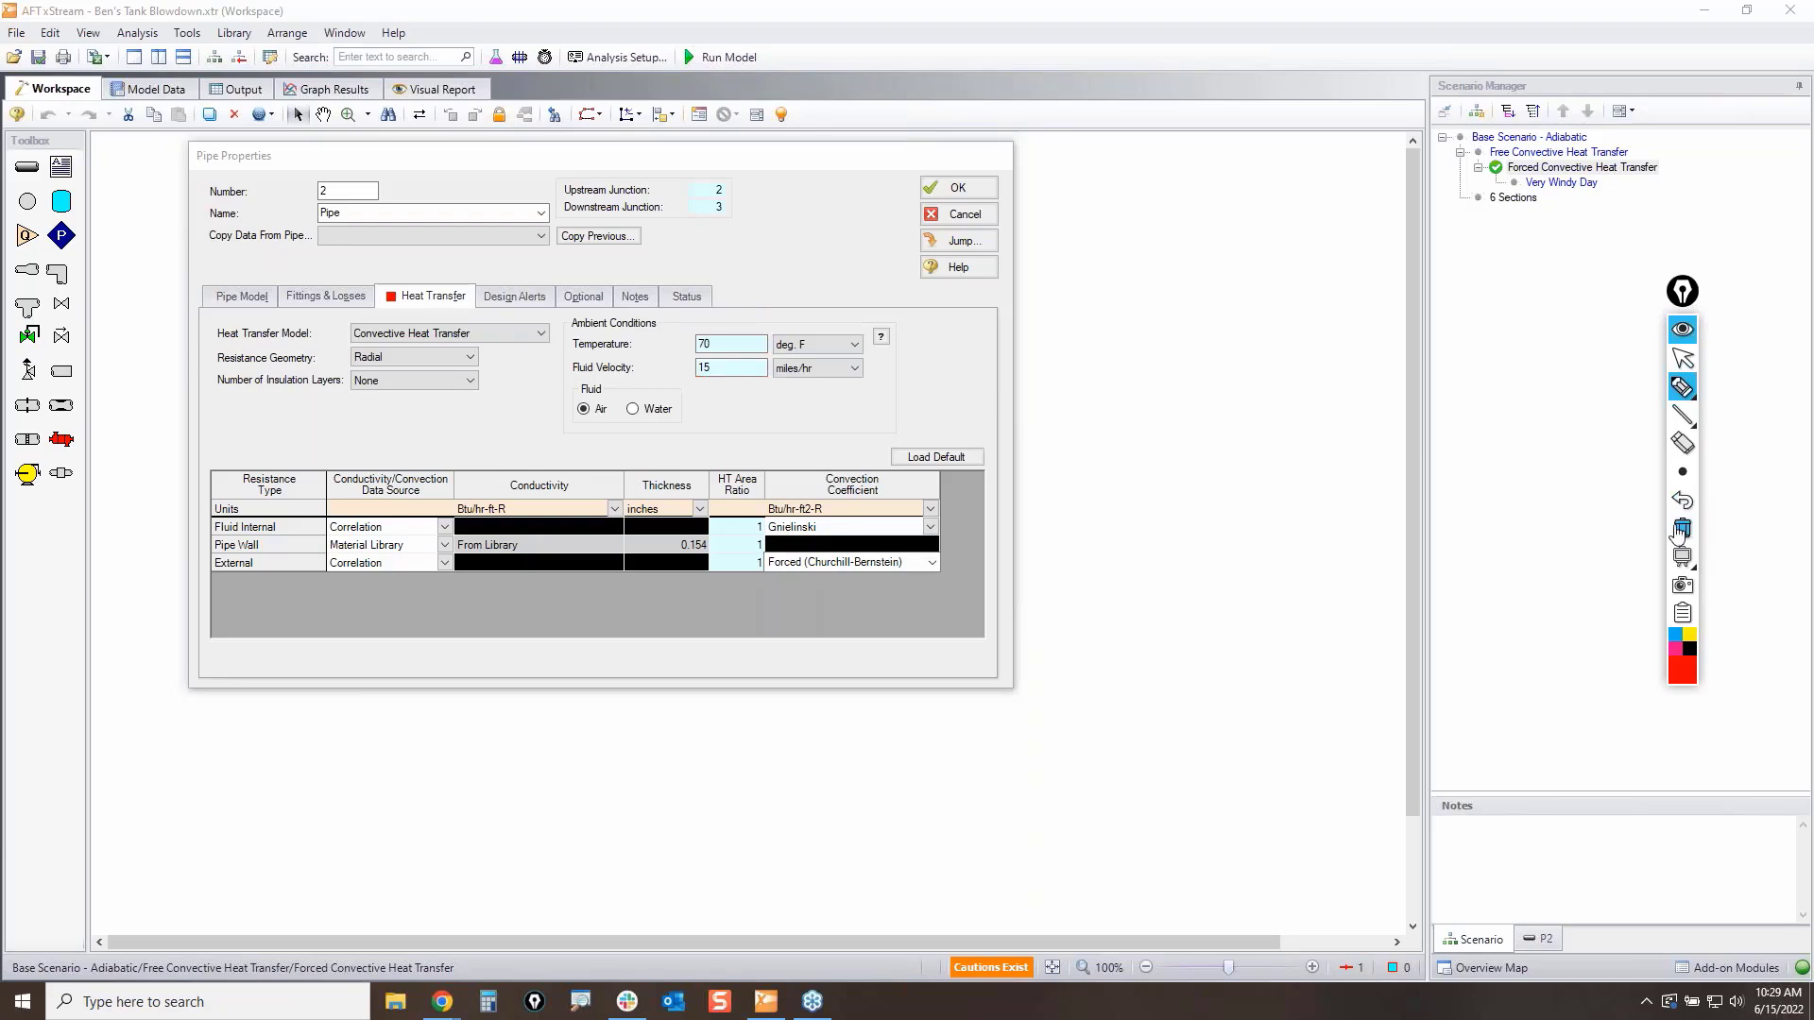
left_click(1683, 359)
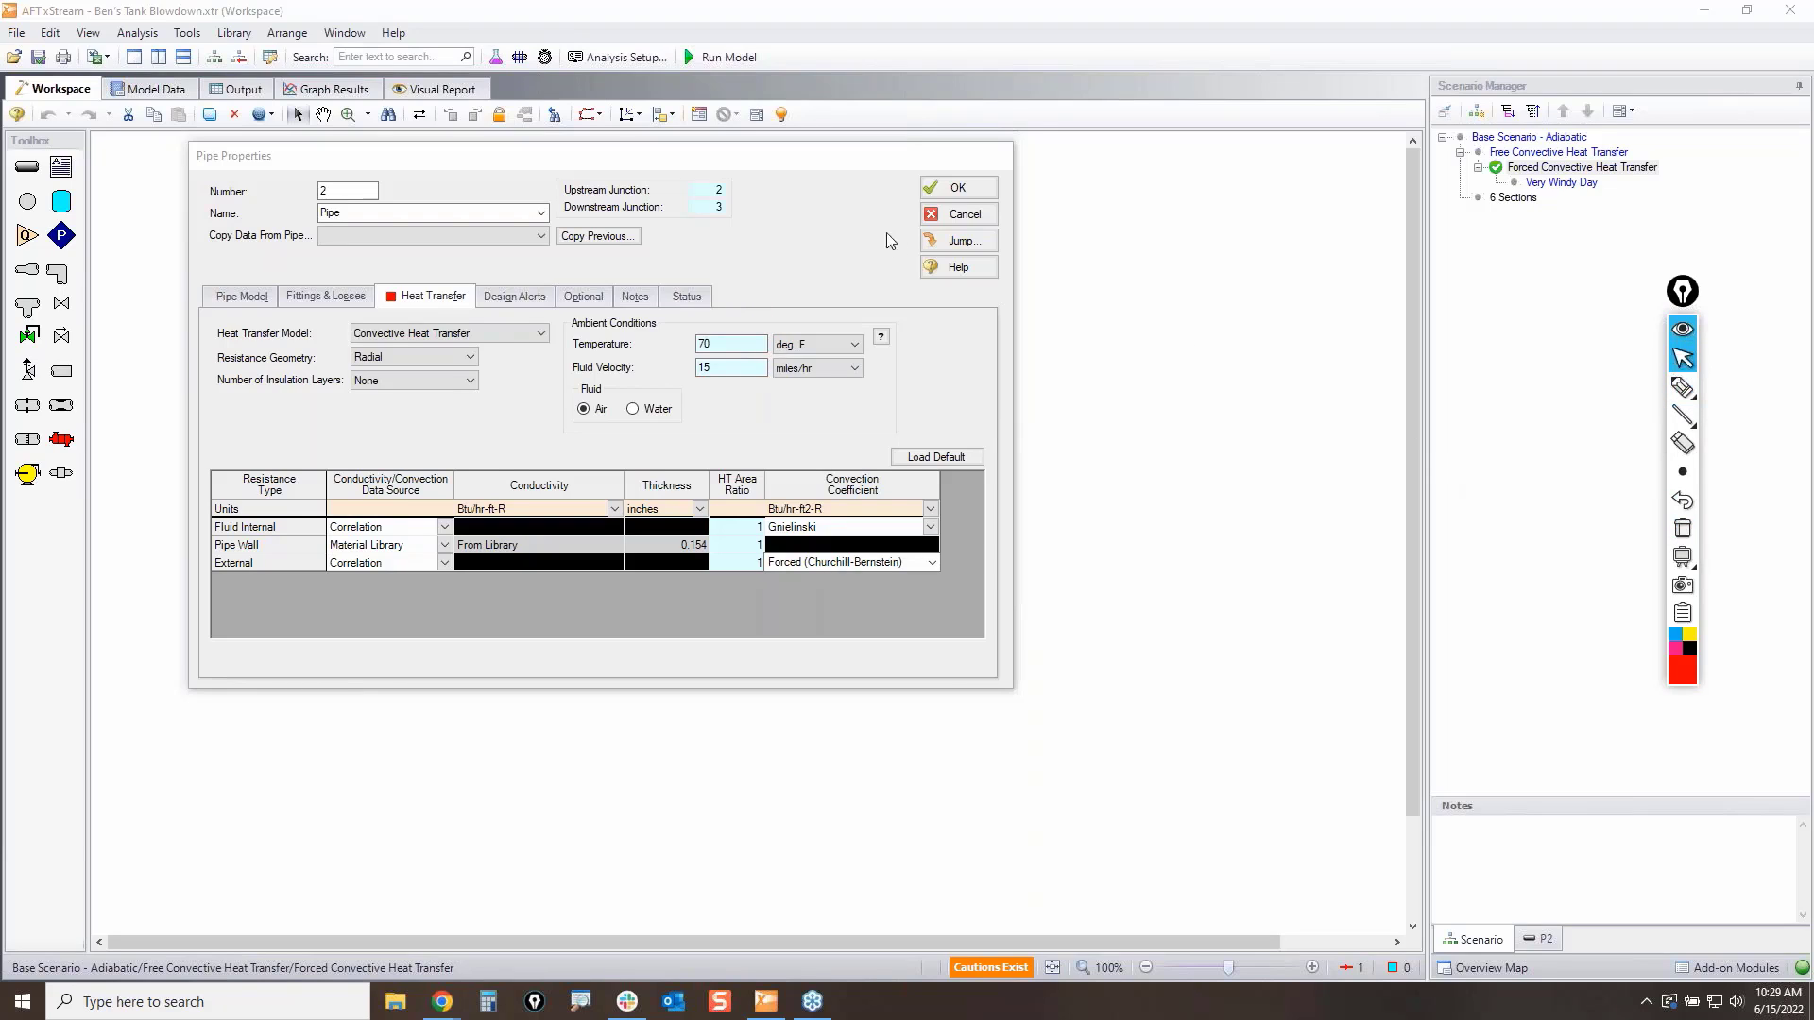
left_click(964, 224)
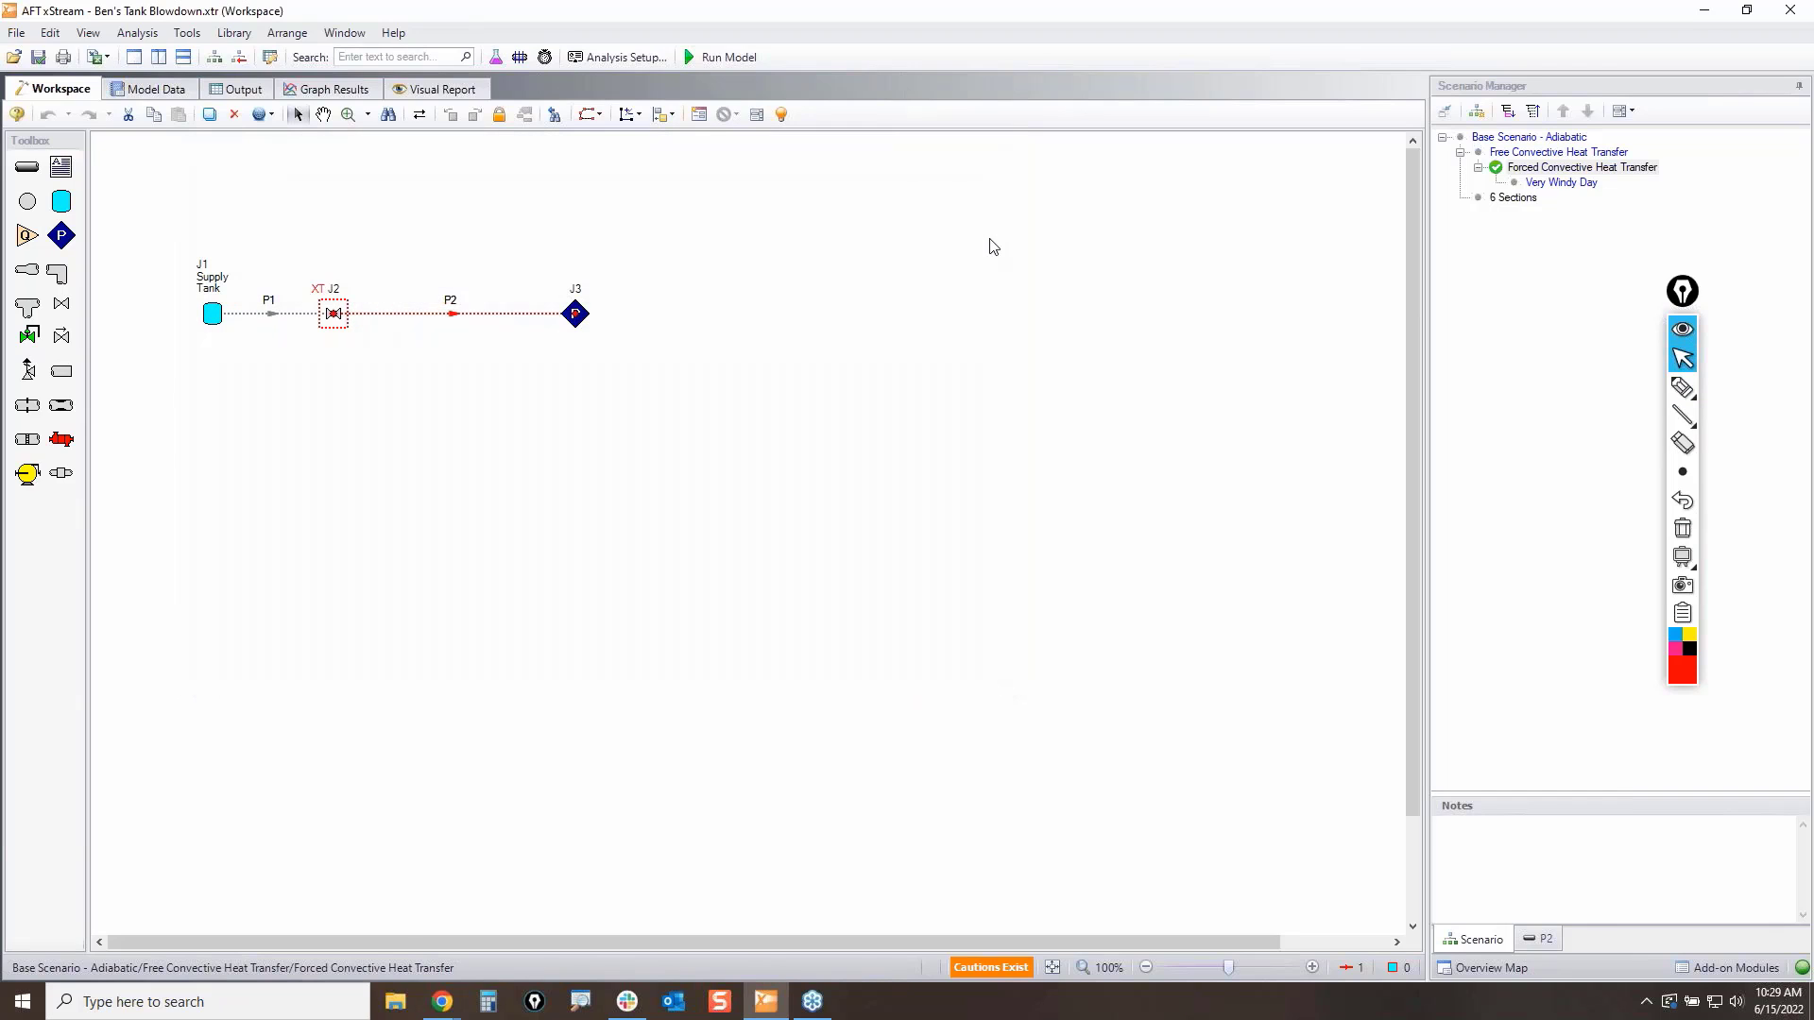
left_click(1072, 335)
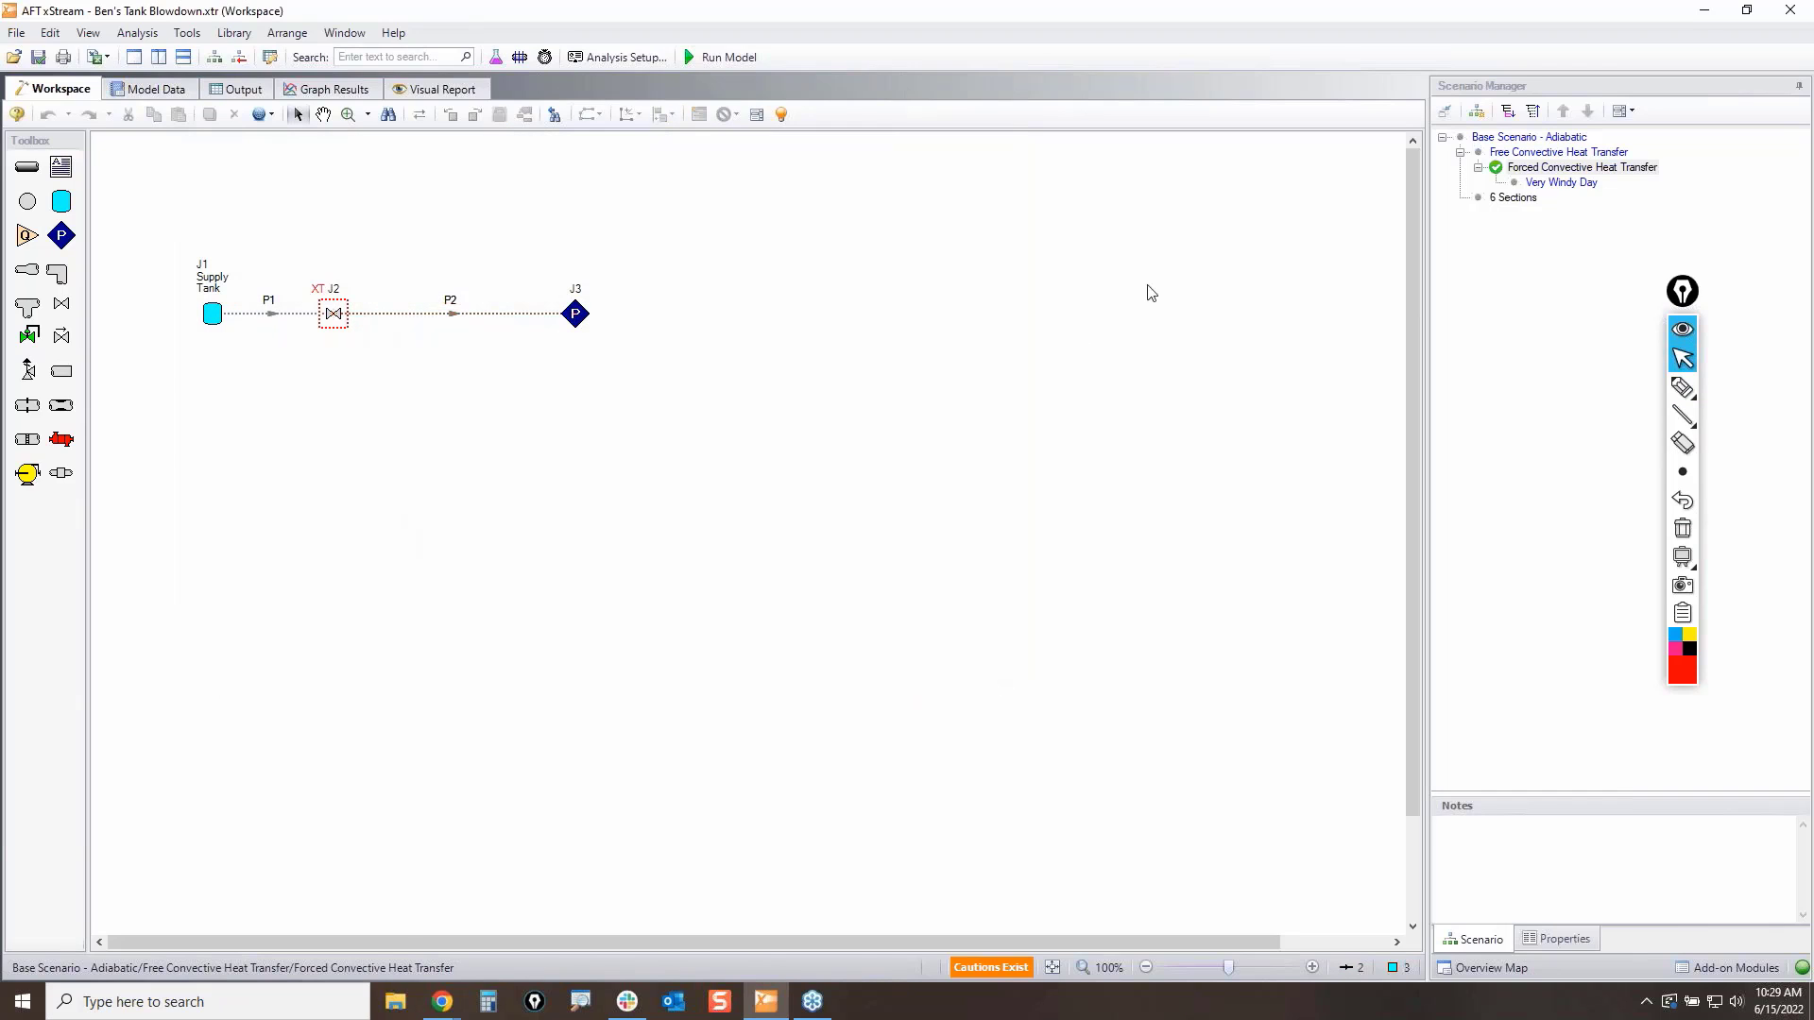
Step: Load the Very Windy Day scenario and review the ambient fluid velocity of pipe P2 without changing it
double_click(1572, 183)
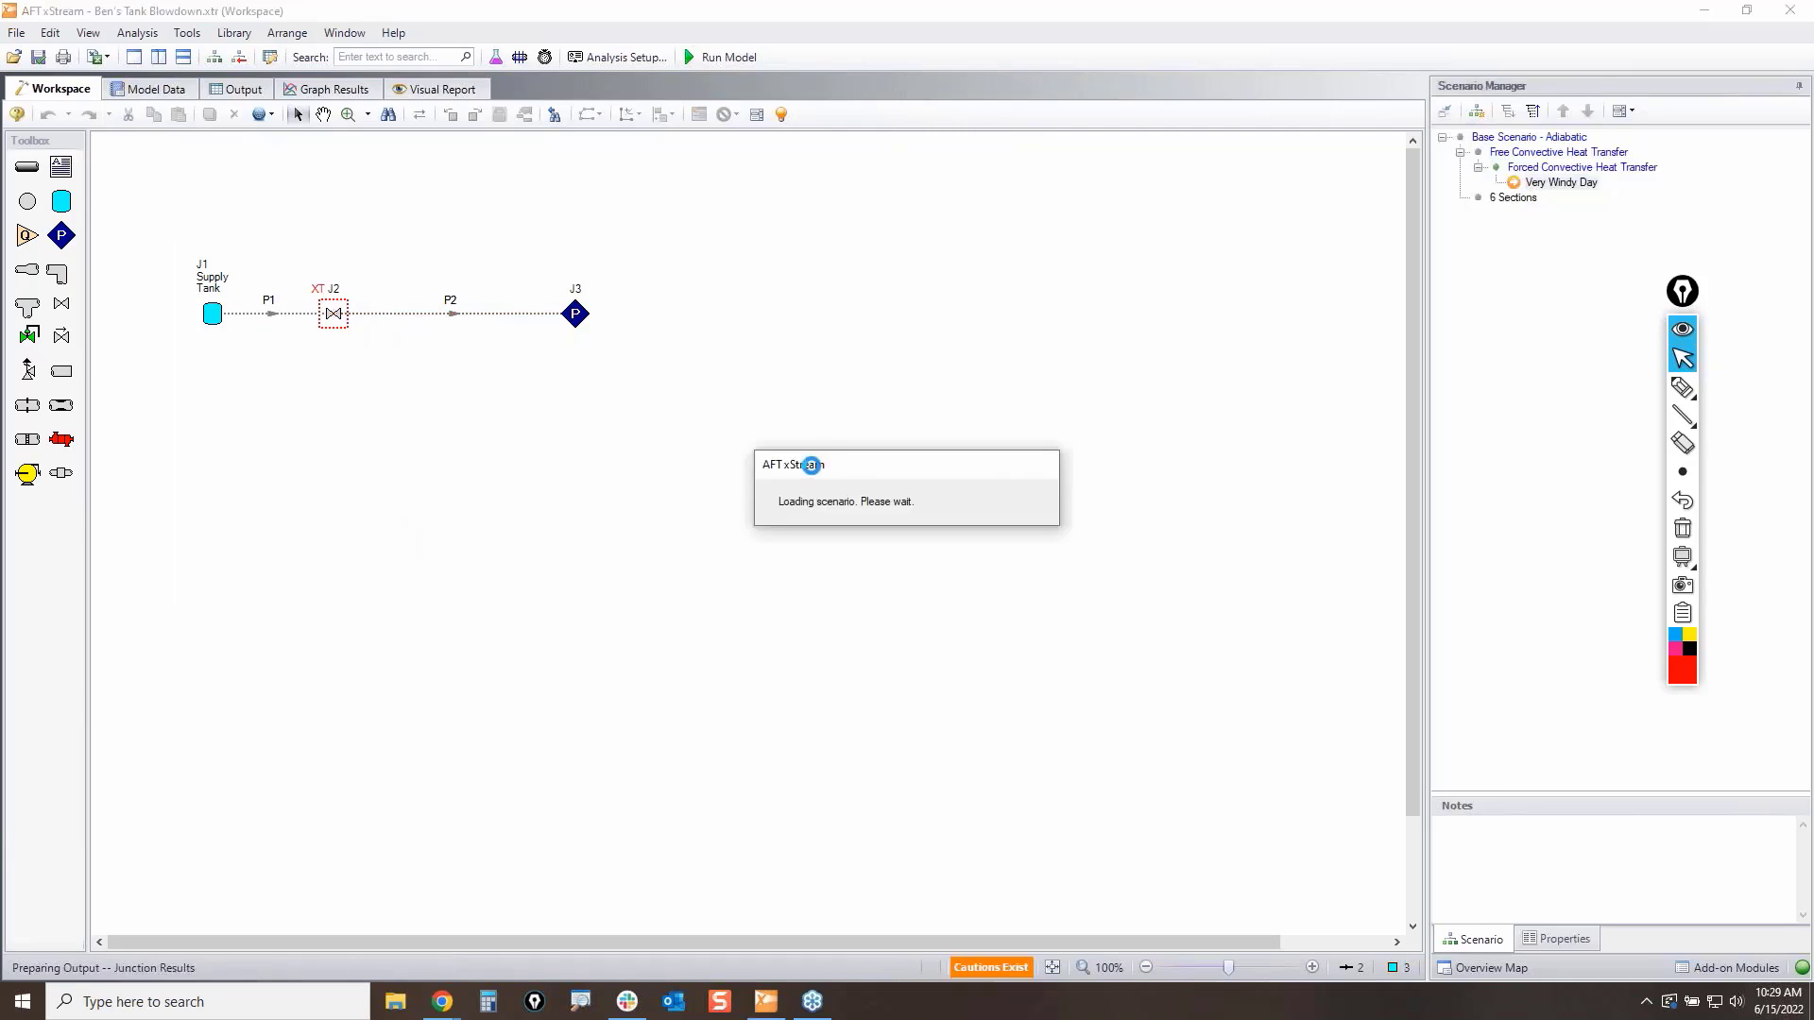
left_click_drag(489, 344, 442, 272)
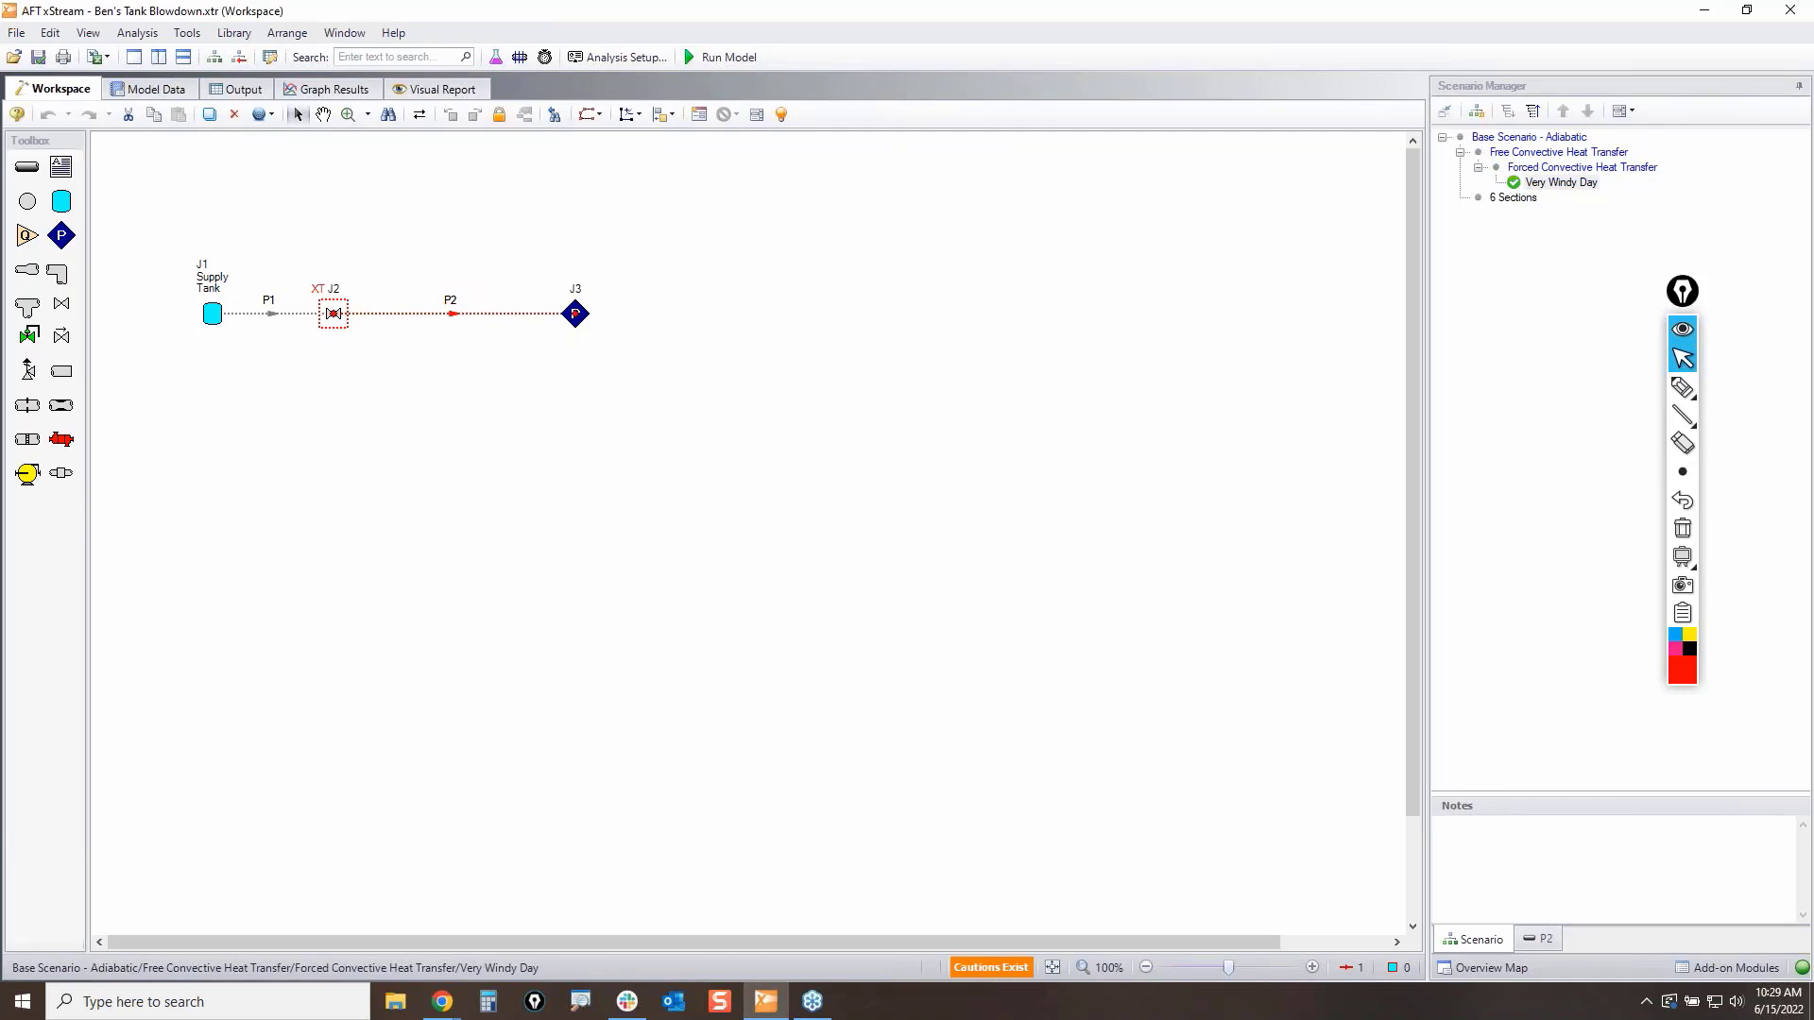
left_click(406, 297)
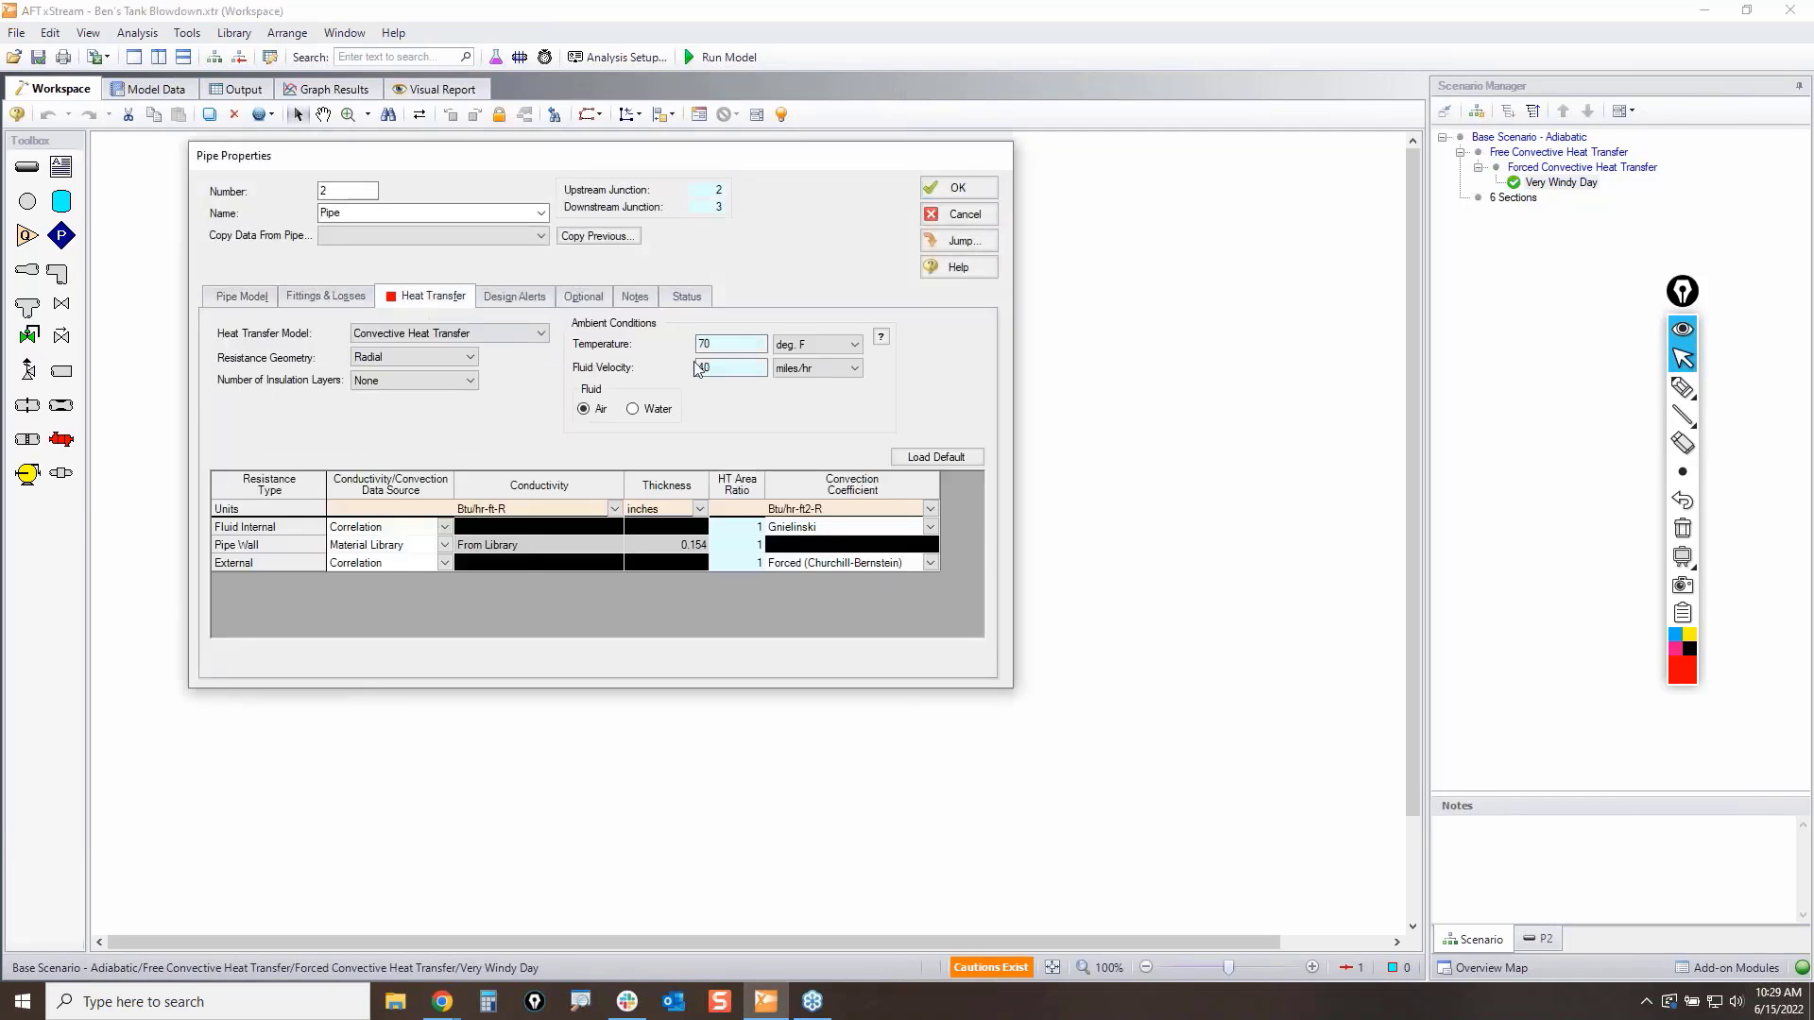
left_click_drag(724, 369, 696, 373)
left_click(964, 218)
left_click(1578, 183)
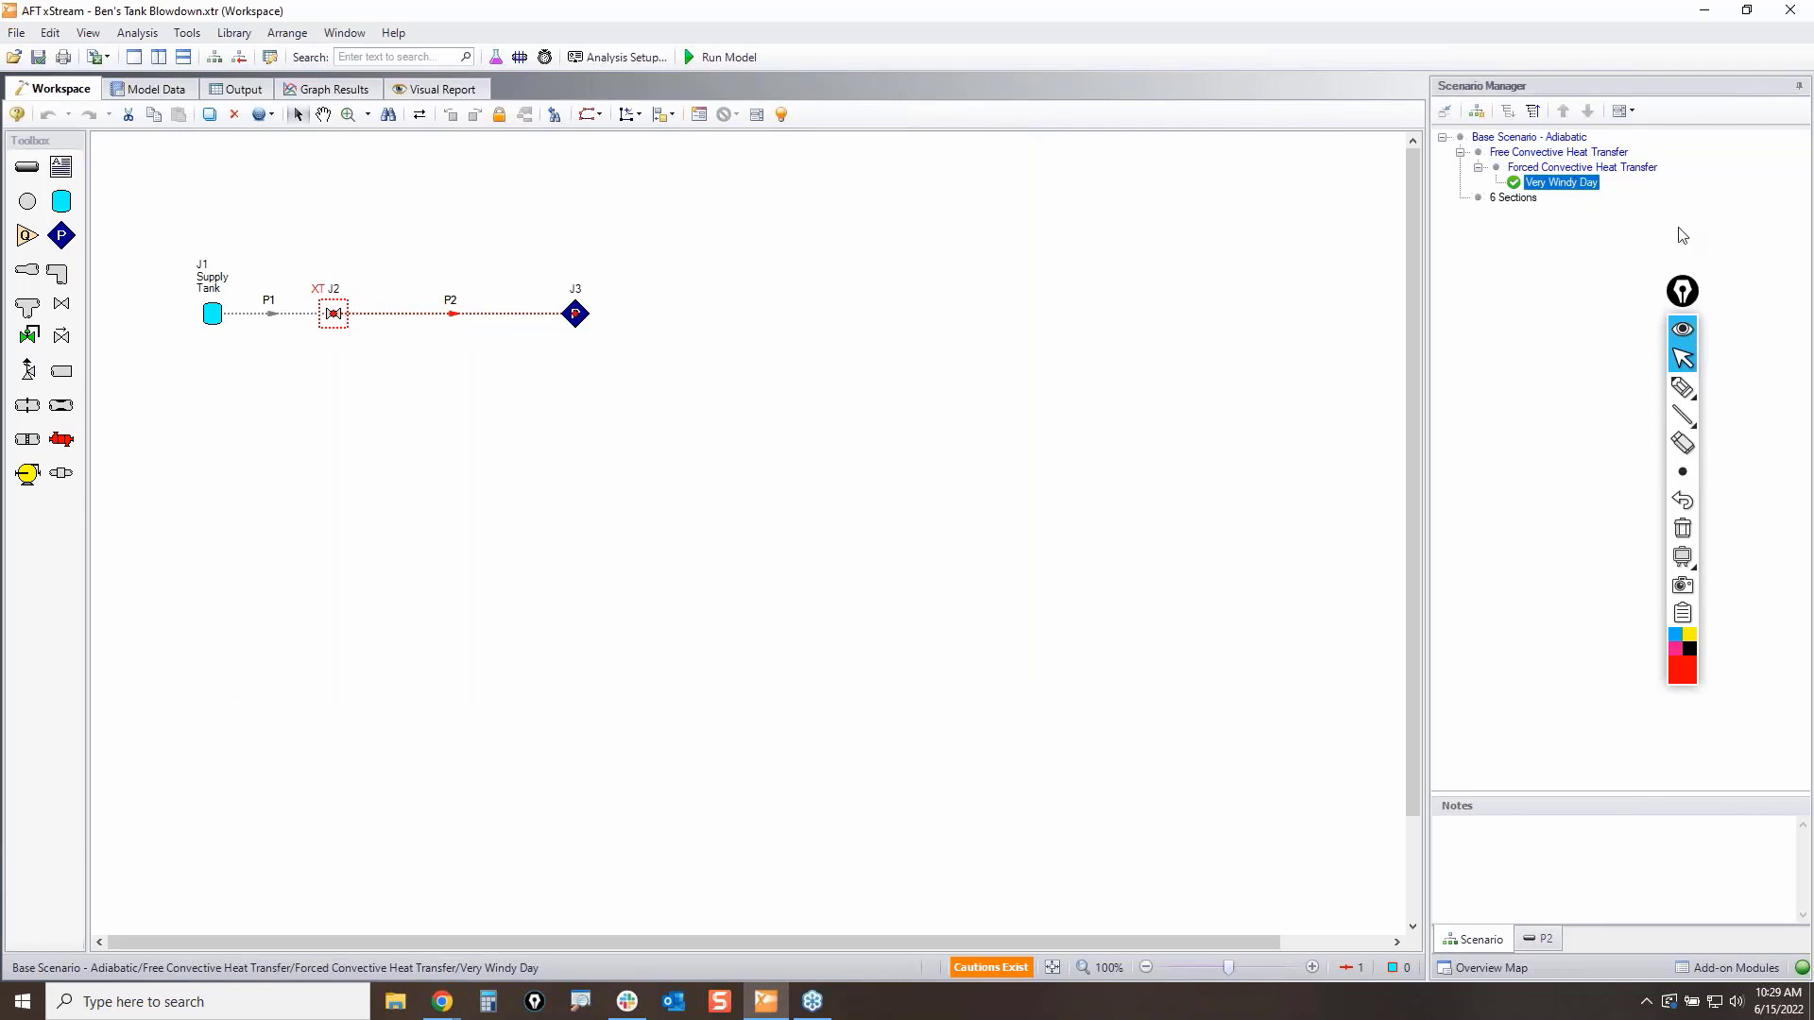
Step: Deselect pipe P2, circle the supply tank J1 with the pen, and clear the markup
mouse_move(1685, 392)
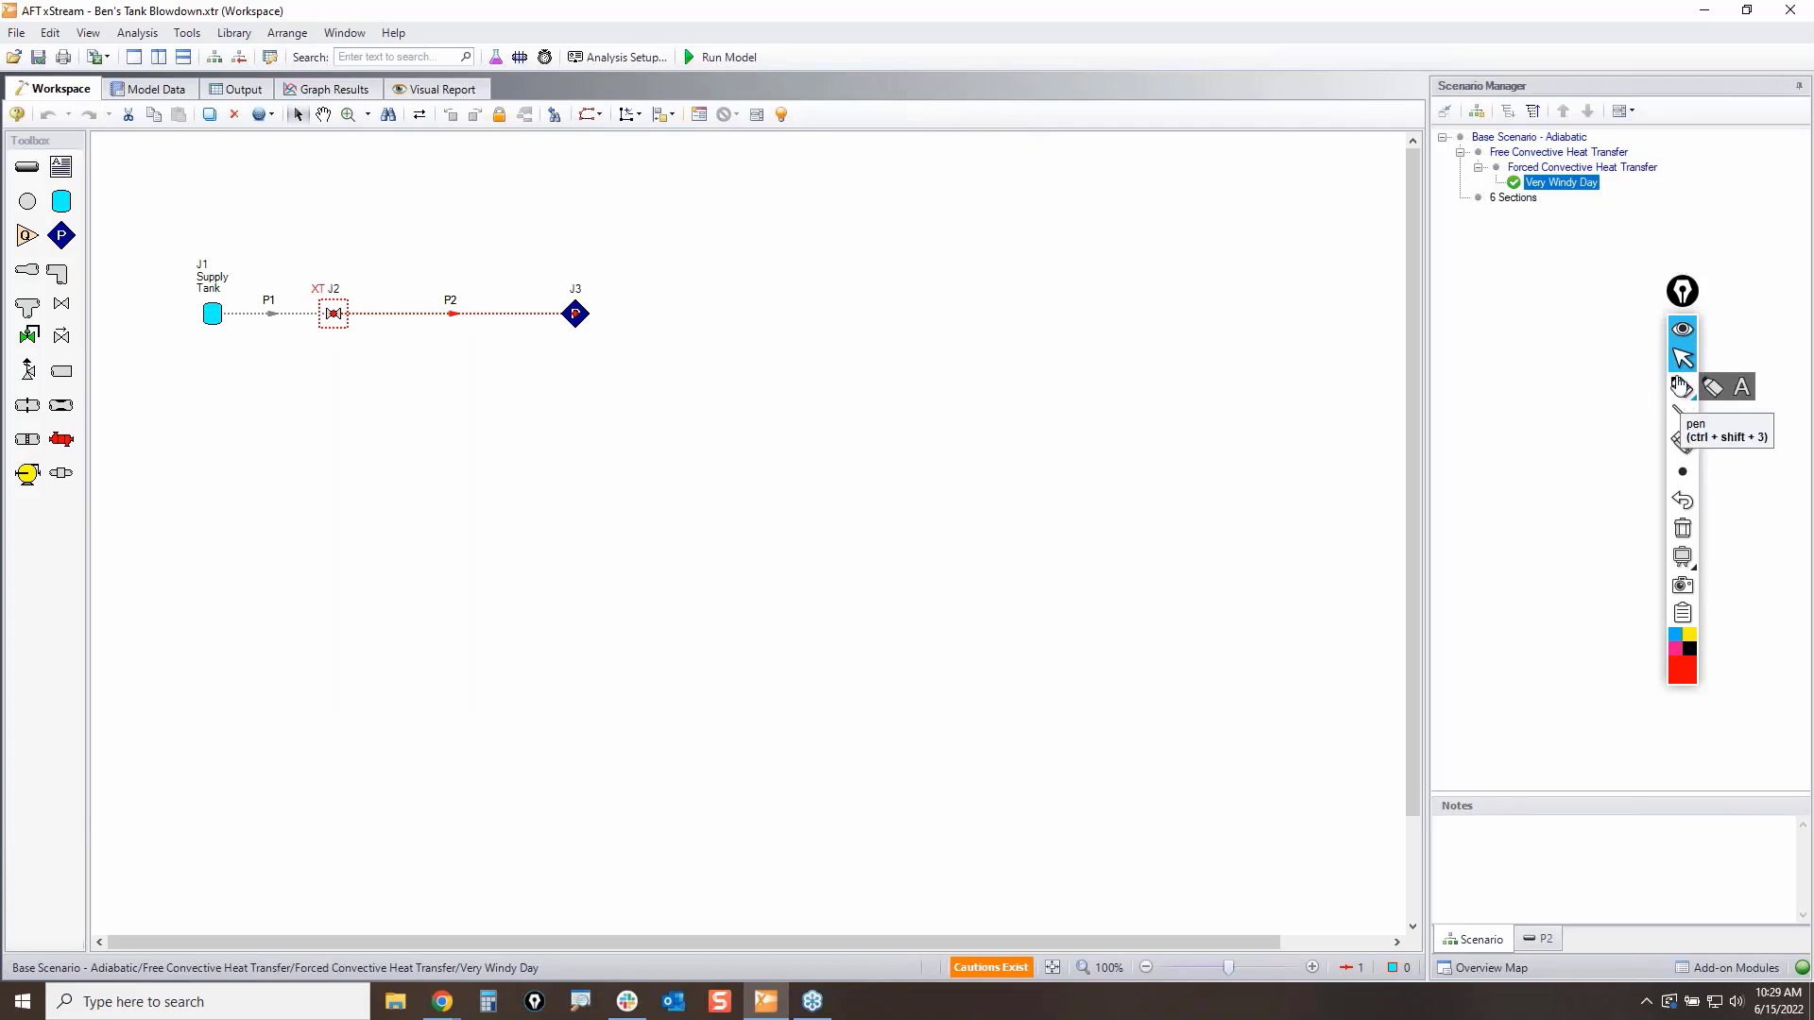
left_click(1682, 358)
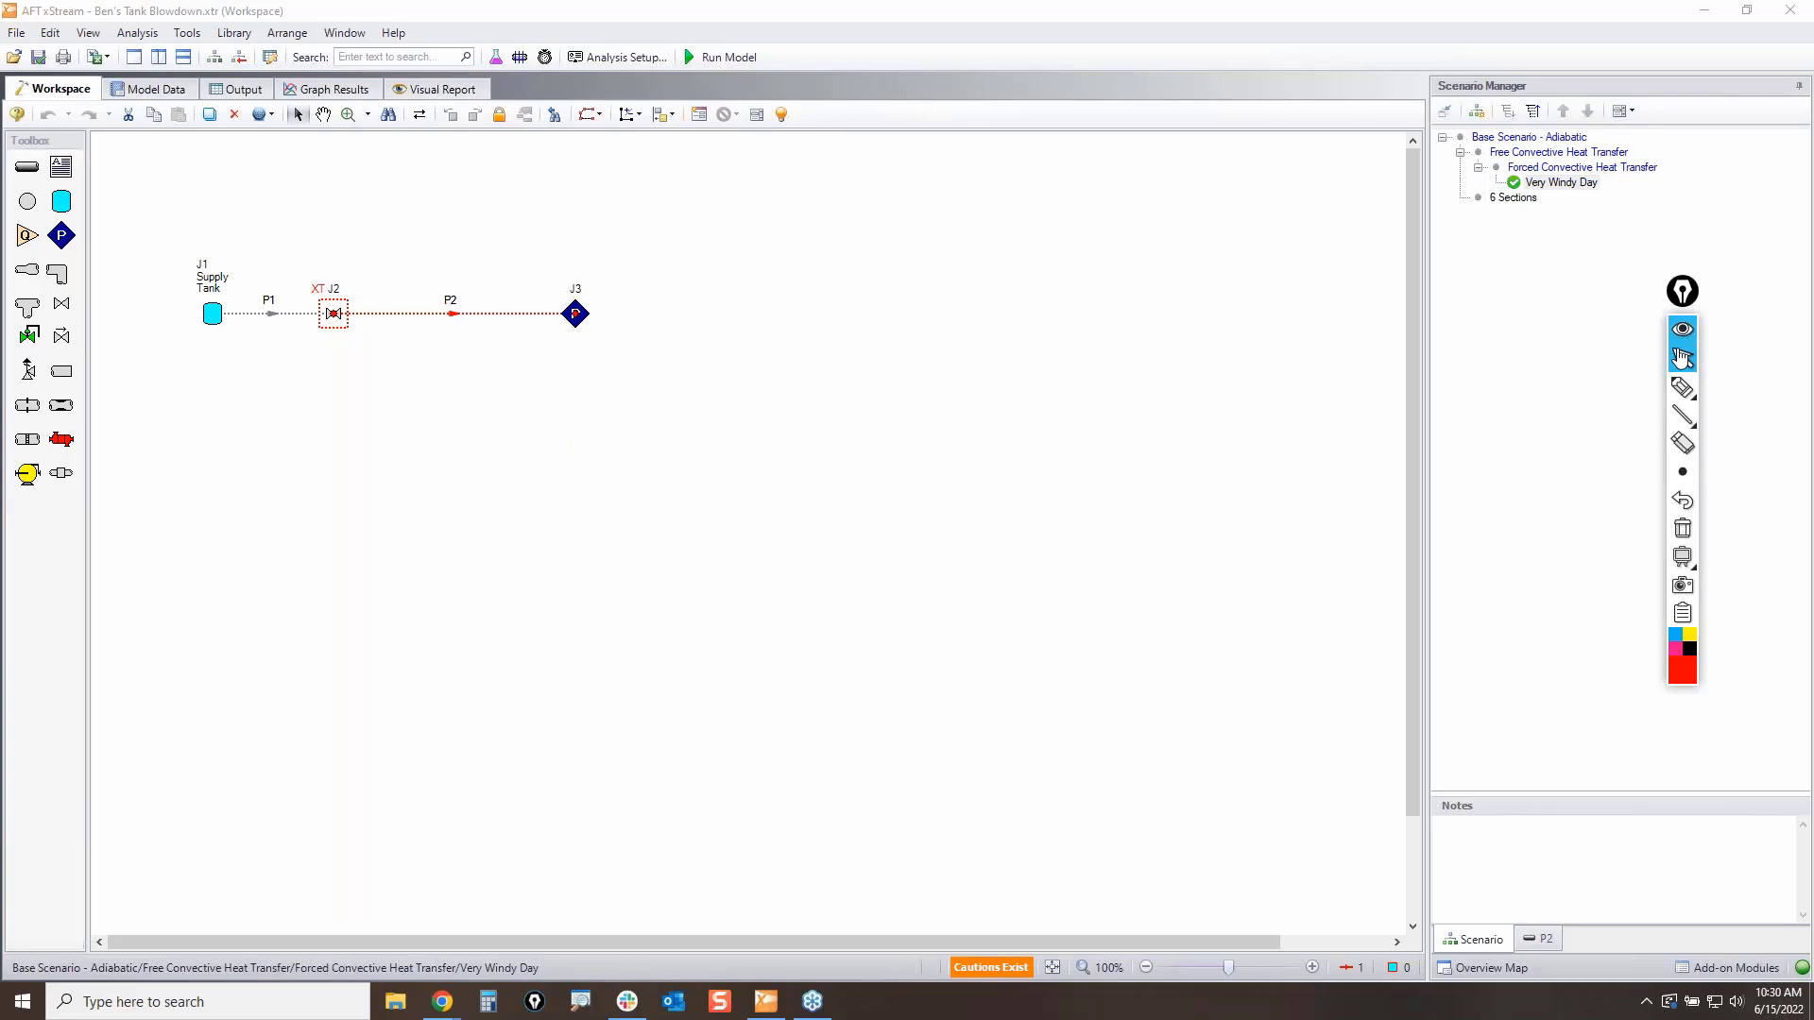
left_click(551, 558)
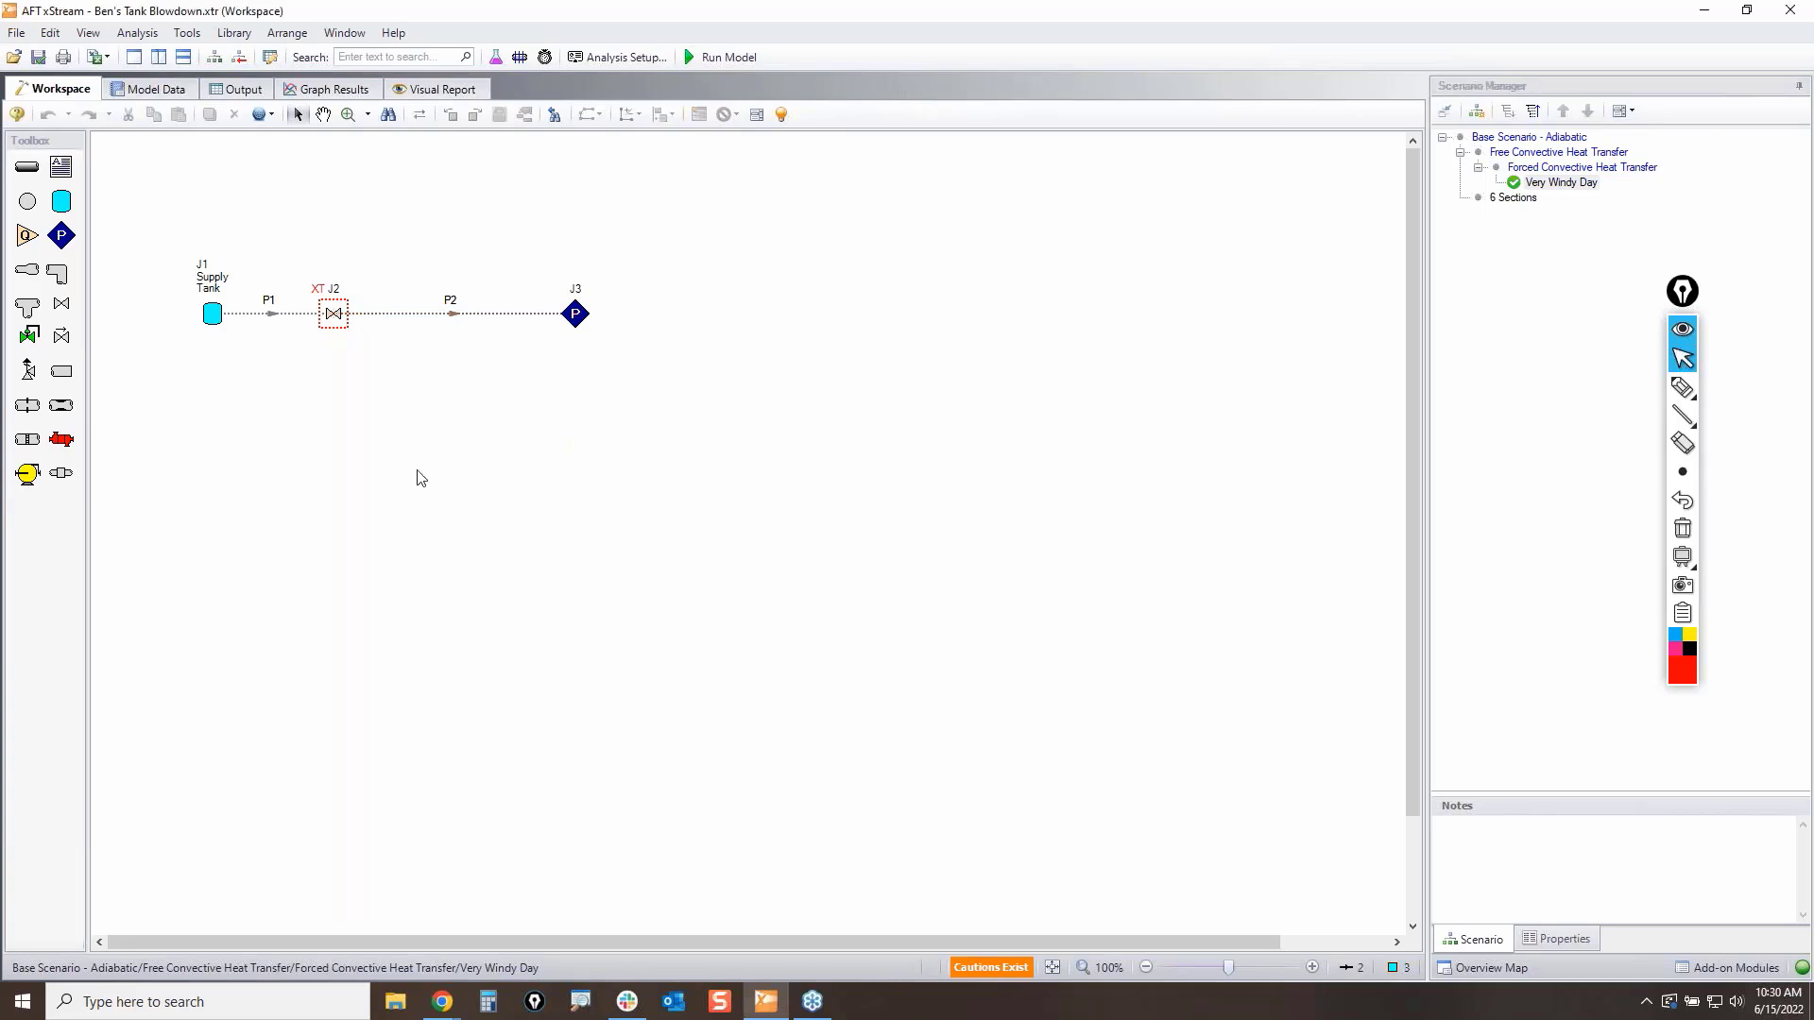
left_click(1686, 391)
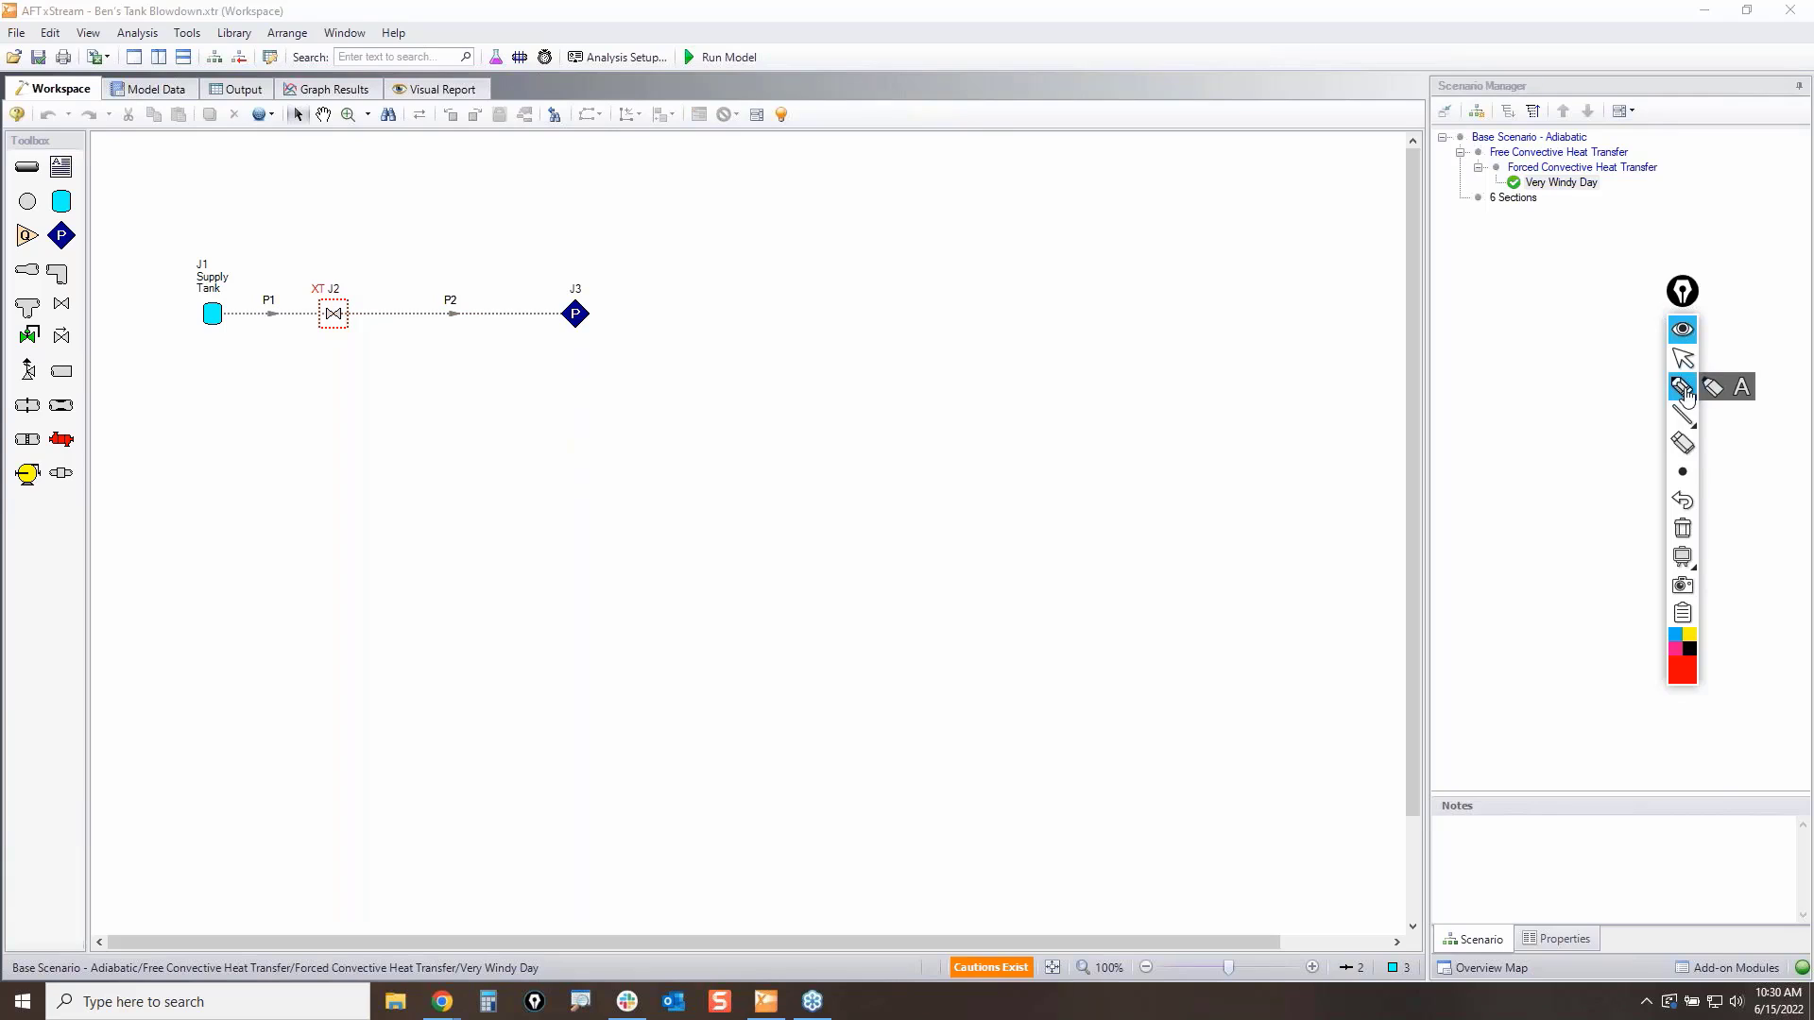
mouse_move(179, 246)
left_mouse_down()
mouse_move(247, 321)
mouse_move(156, 314)
mouse_move(208, 247)
mouse_move(229, 253)
left_mouse_up()
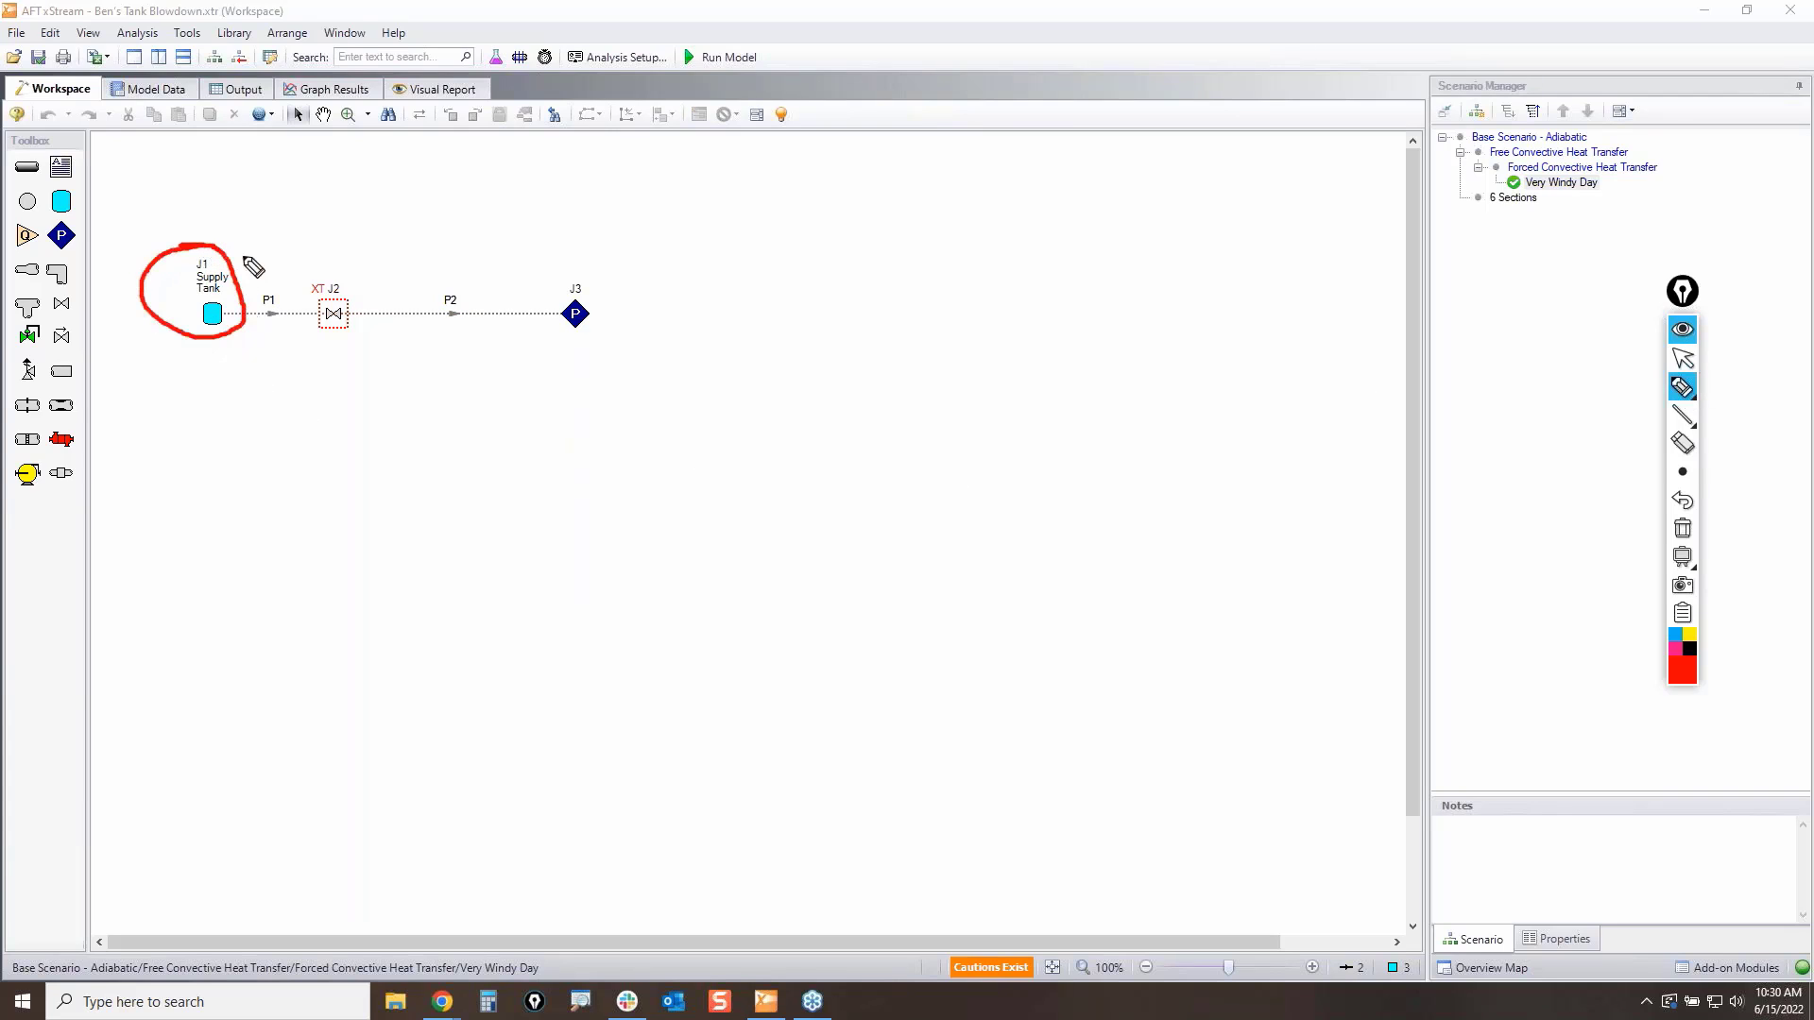
left_click(1686, 362)
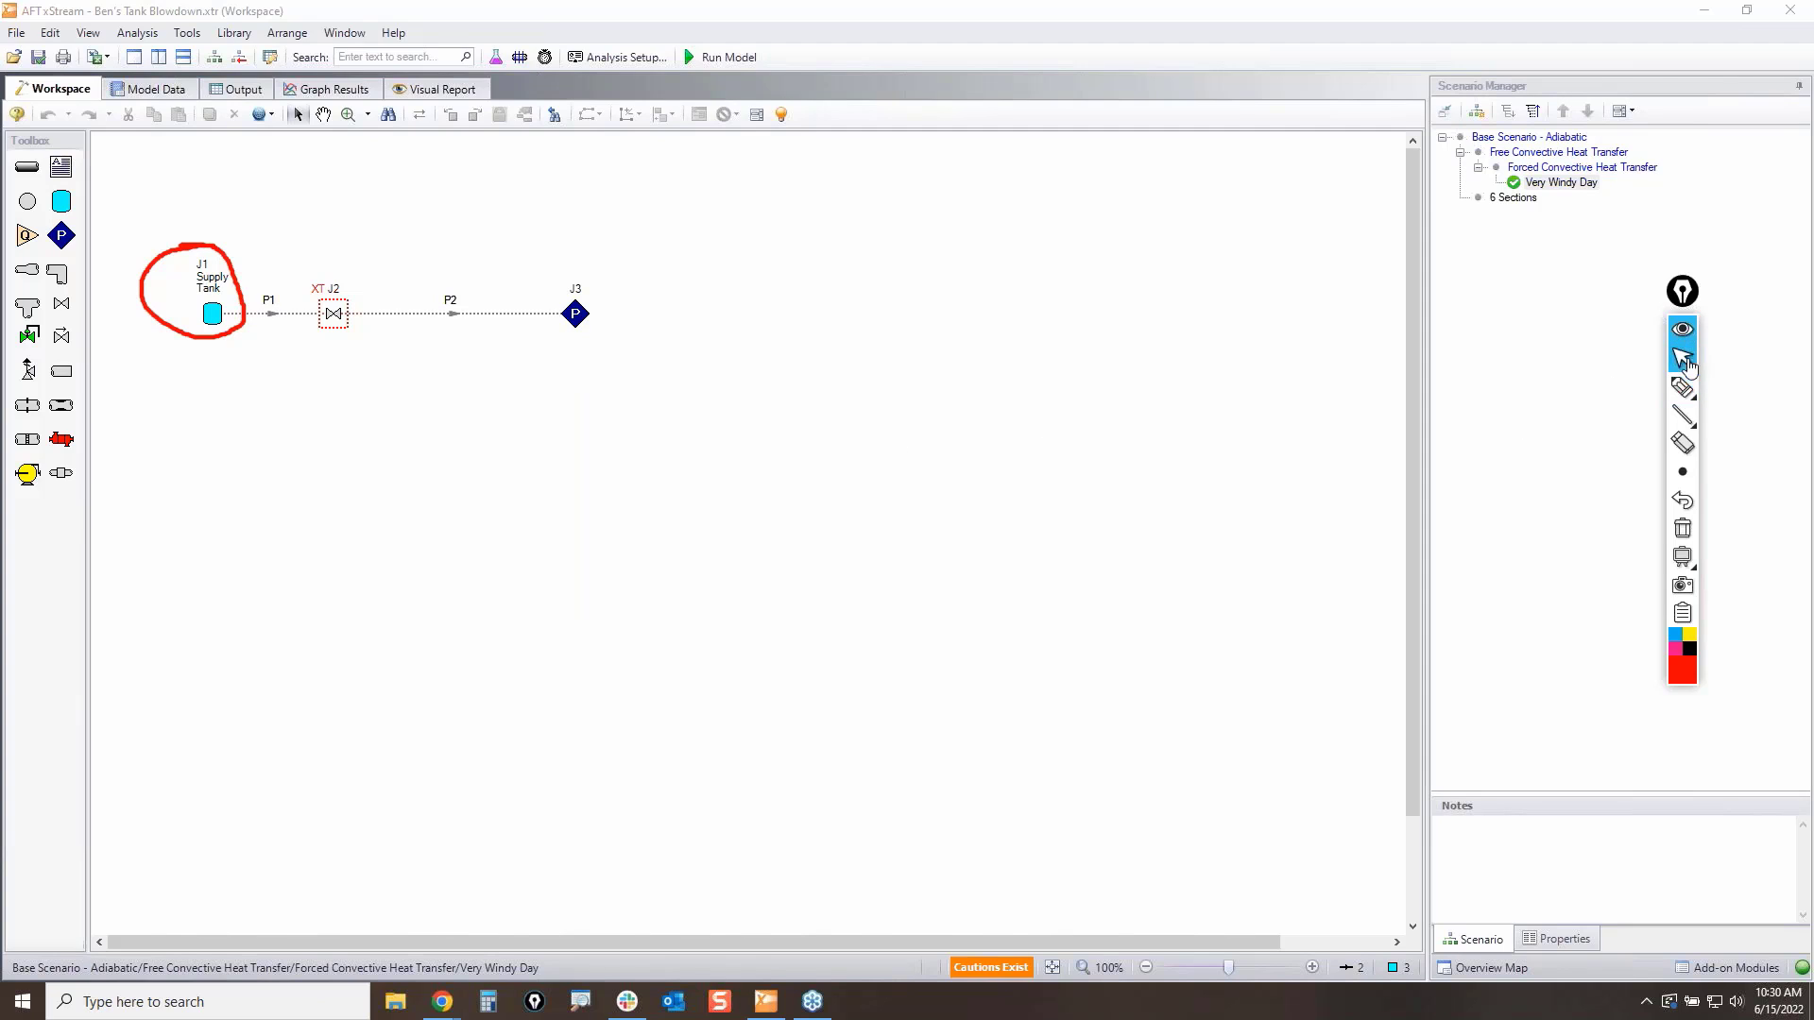
left_click(1683, 529)
Step: Review the transient graph parameters offered for pipes and junctions at supply tank J1 without generating a graph
left_click(213, 315)
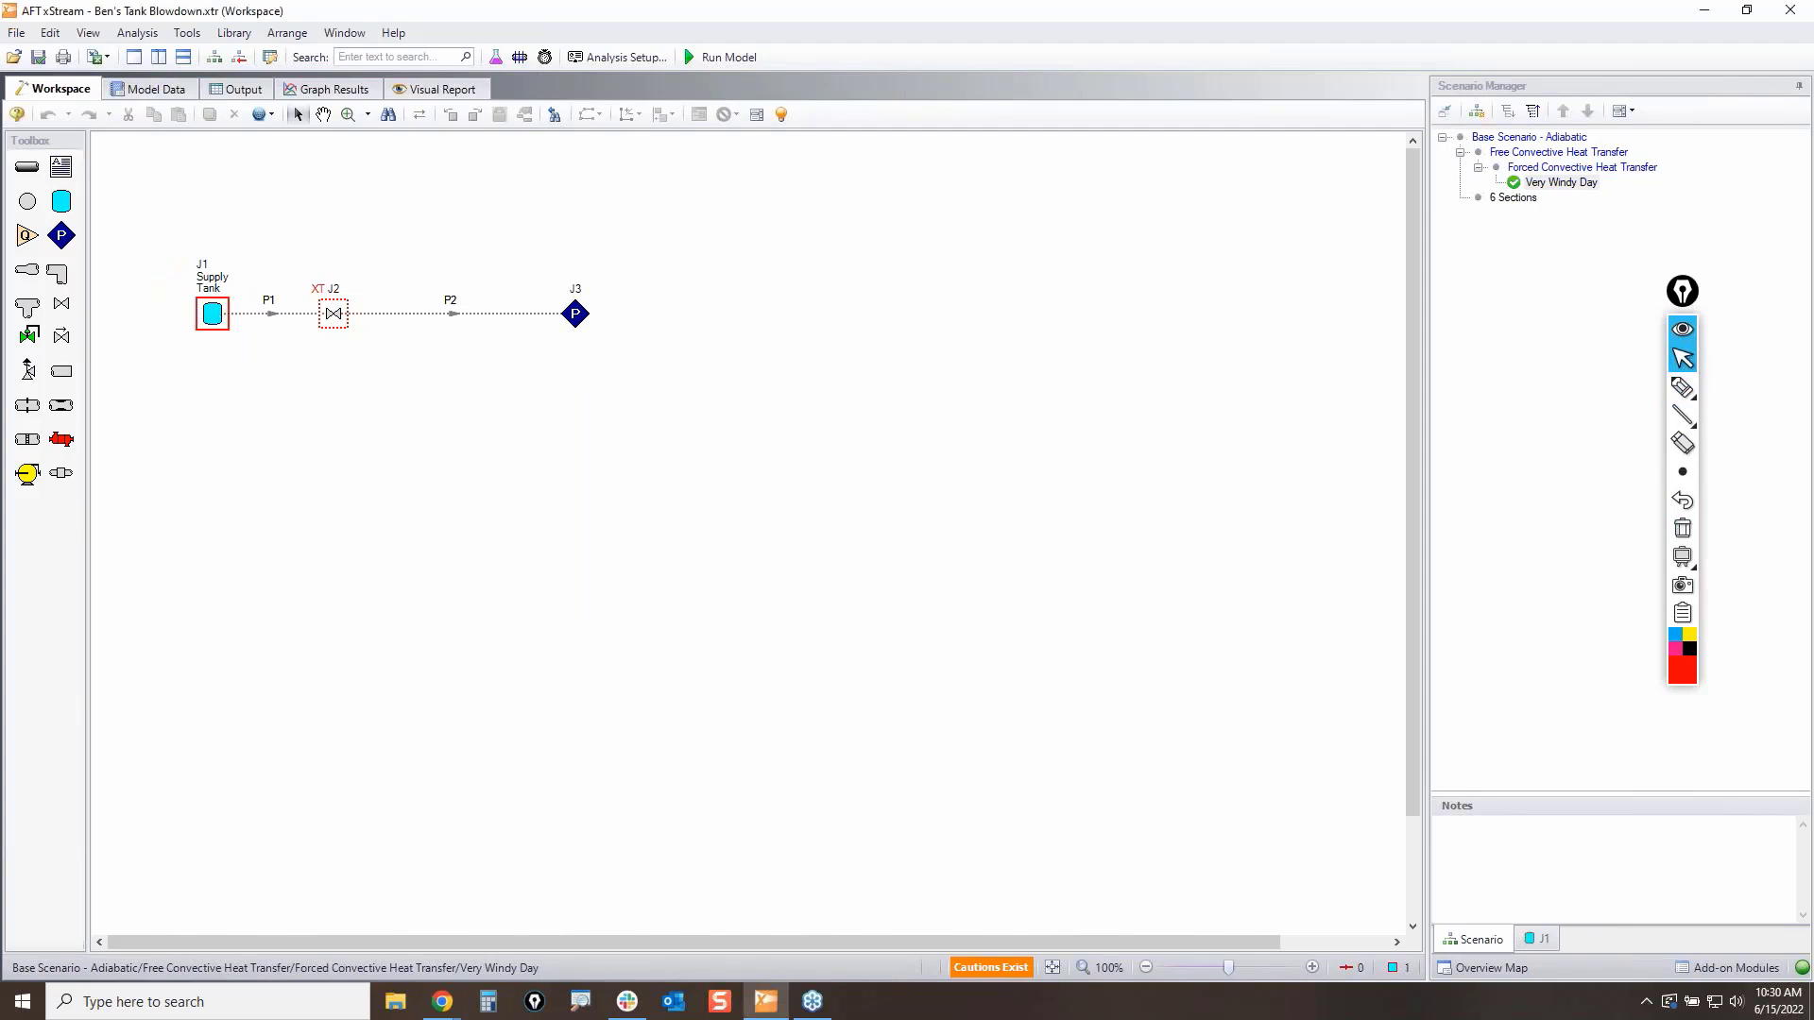
right_click(215, 315)
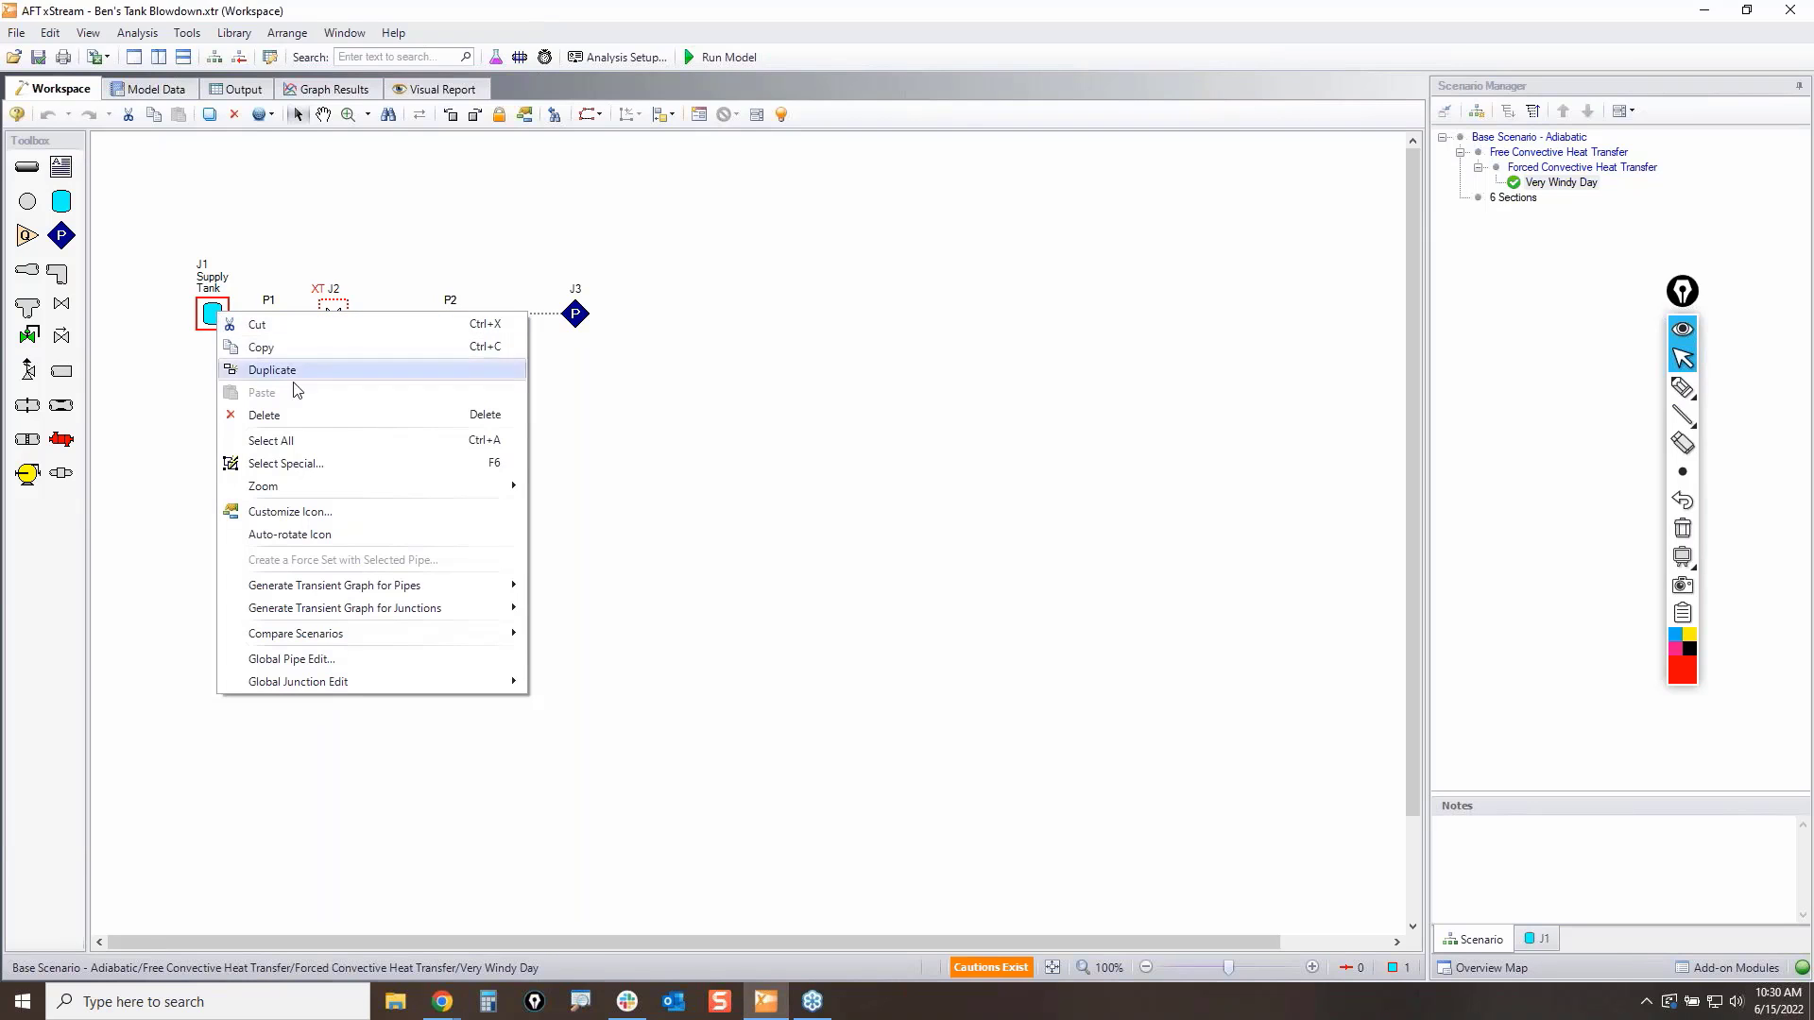
mouse_move(405, 616)
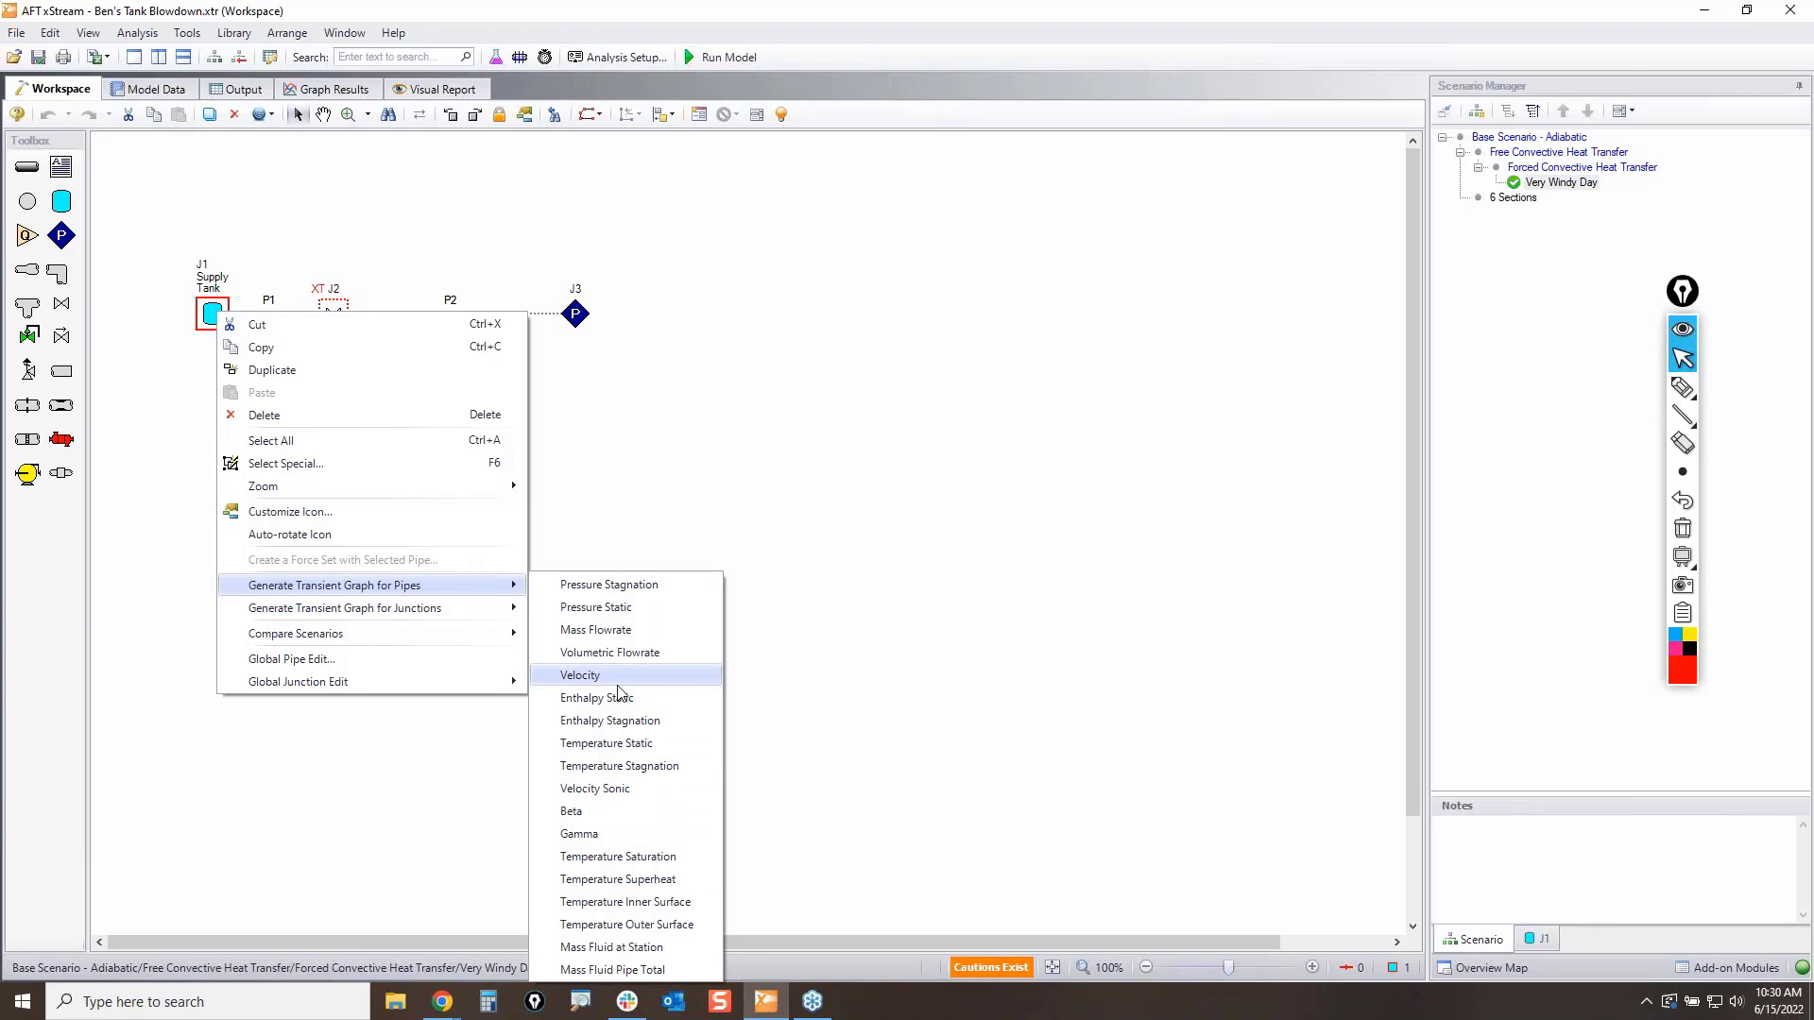
mouse_move(473, 616)
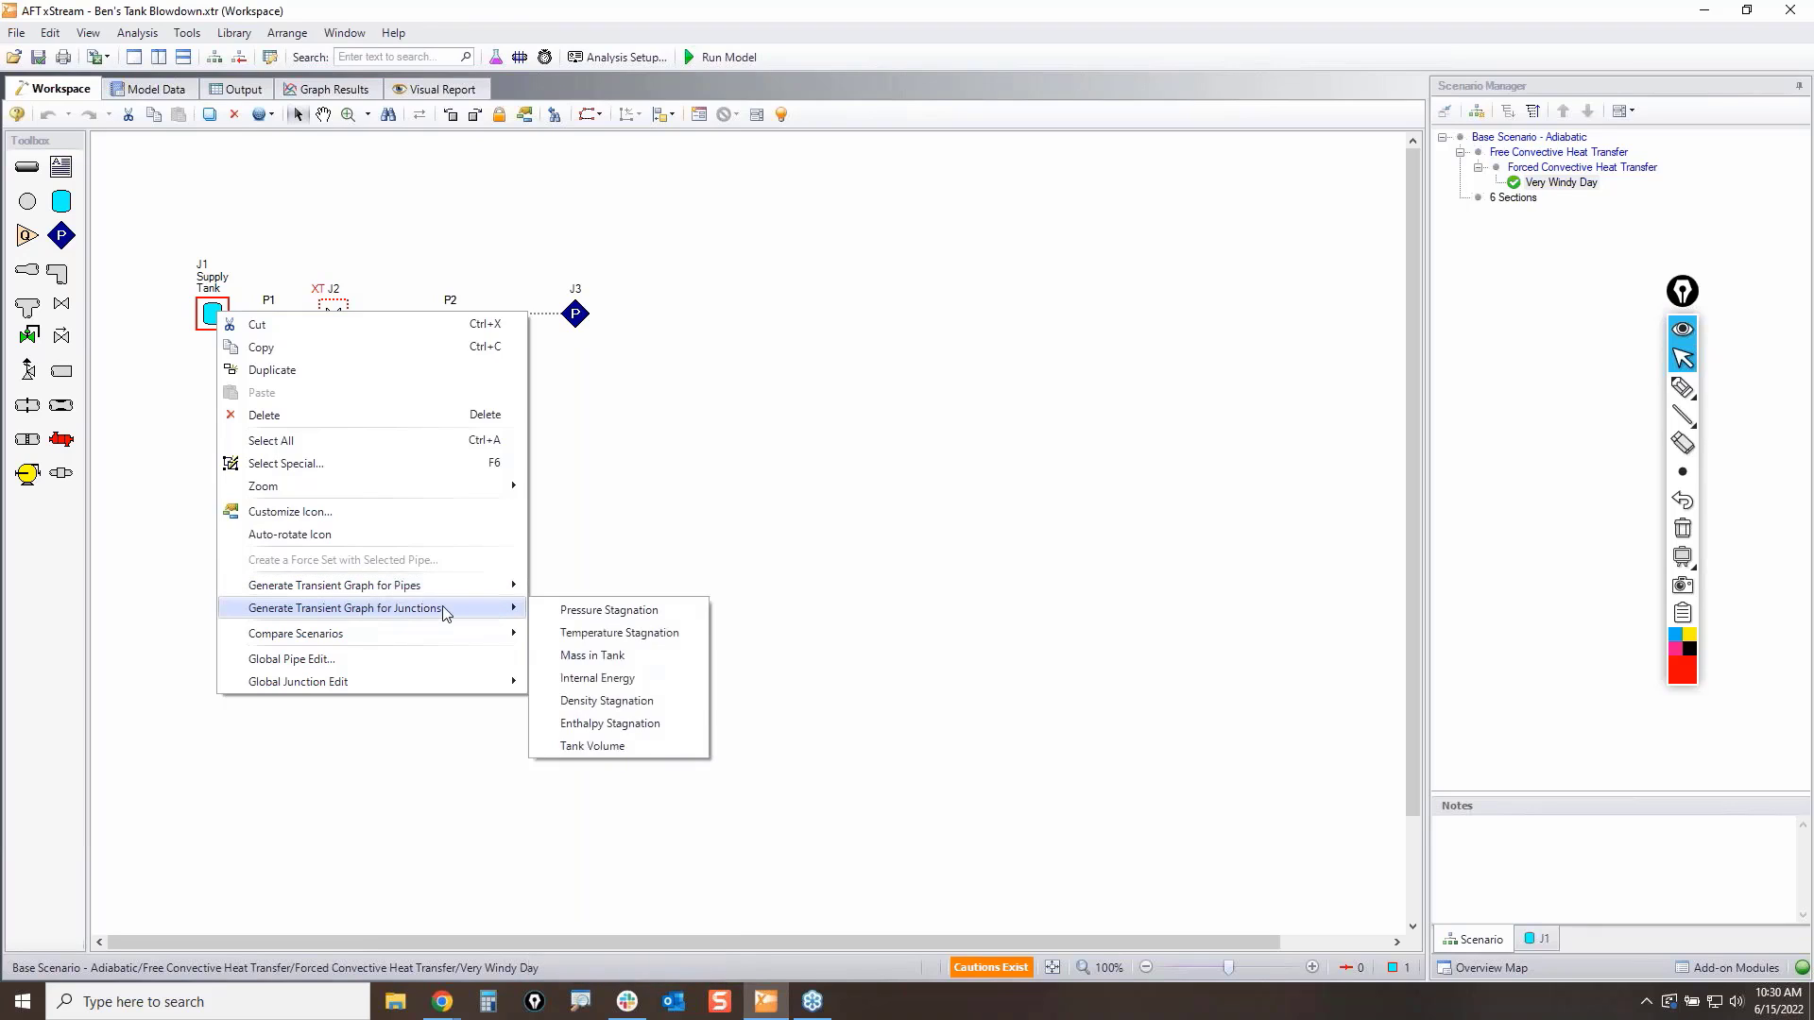
left_click(999, 688)
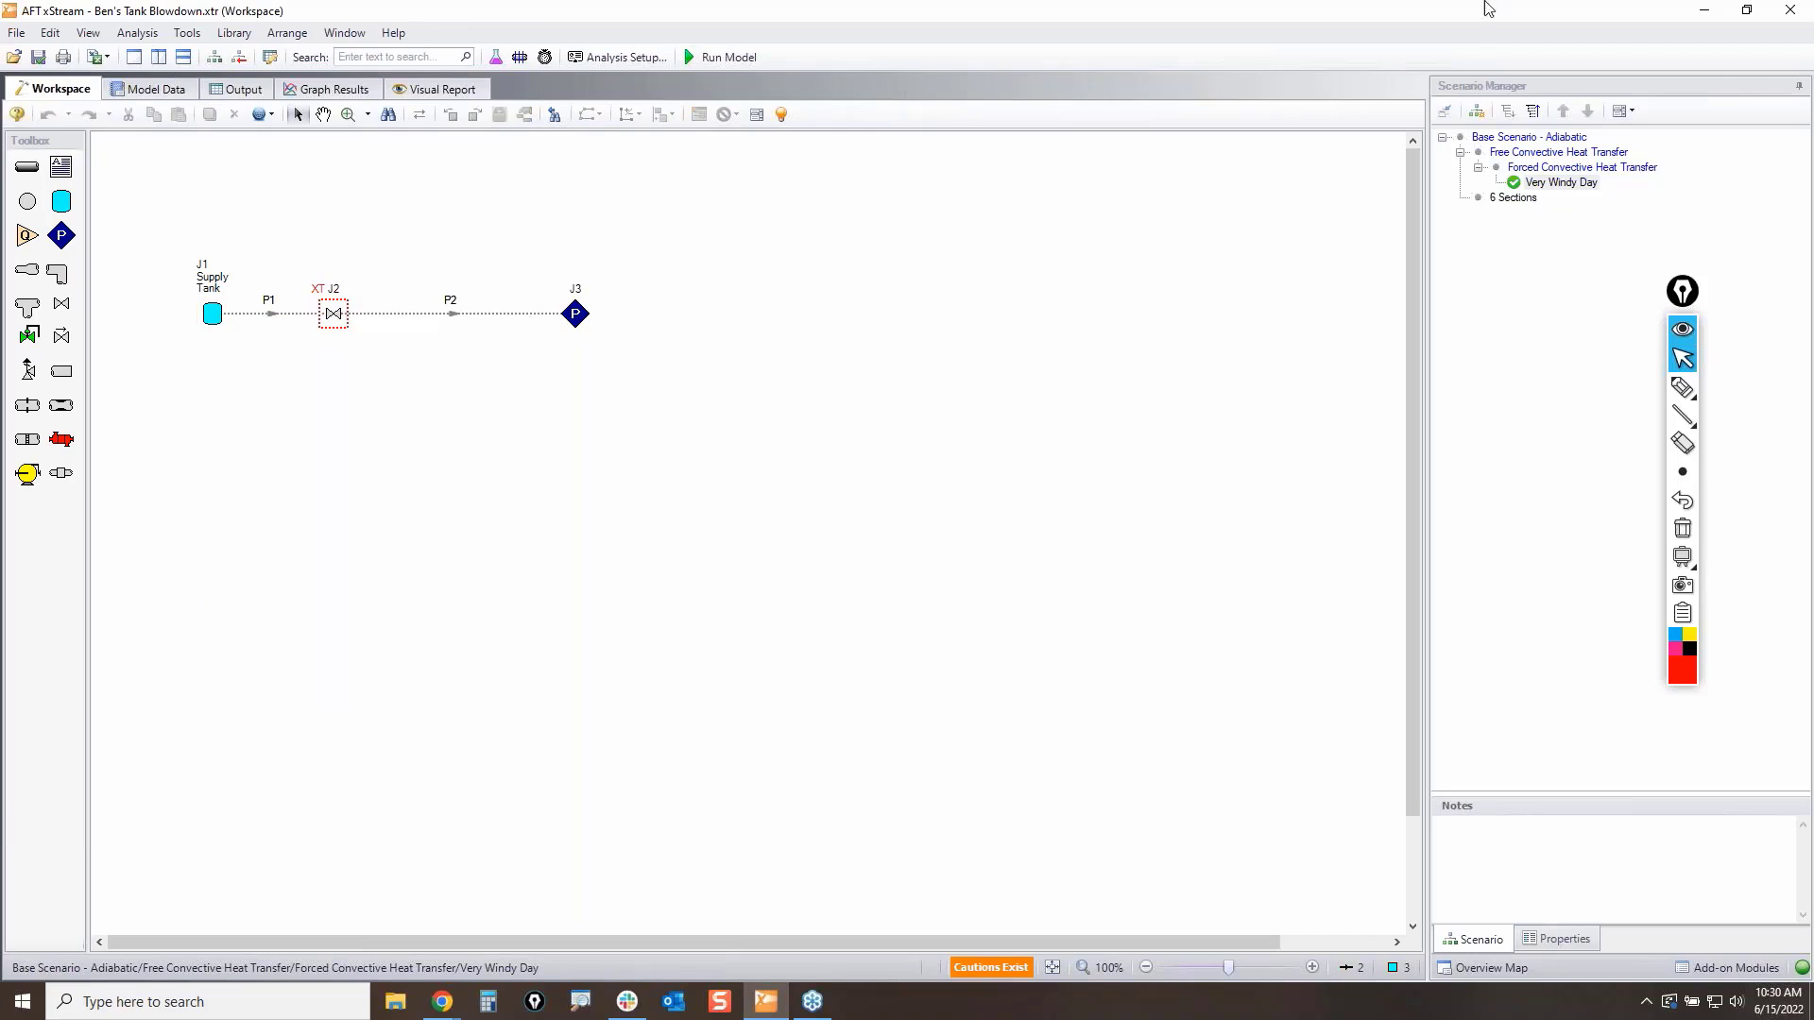
Step: Load the Base Scenario - Adiabatic, mark it and its convective heat transfer child scenarios with the pen, and clear the markup
double_click(1545, 137)
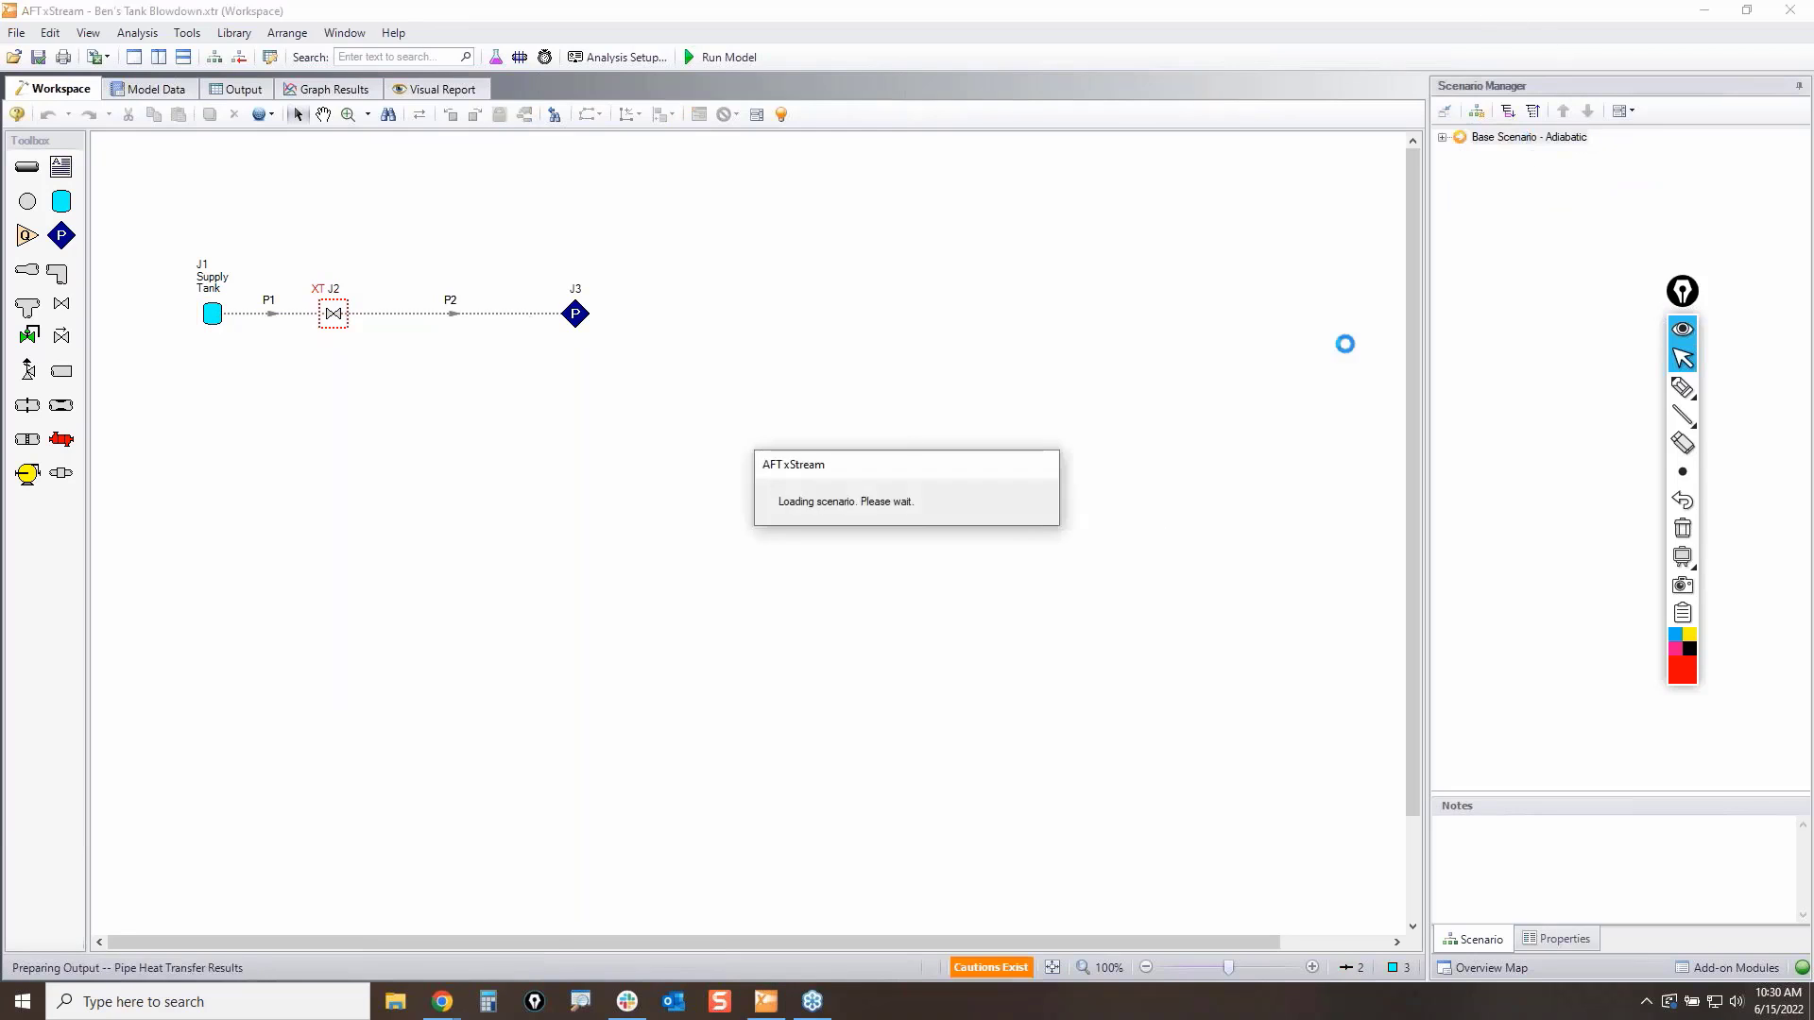
left_click(1683, 387)
mouse_move(1477, 133)
left_mouse_down()
mouse_move(1611, 127)
mouse_move(1445, 125)
mouse_move(1478, 142)
left_mouse_up()
mouse_move(1617, 137)
left_mouse_down()
mouse_move(1668, 172)
mouse_move(1619, 189)
left_mouse_up()
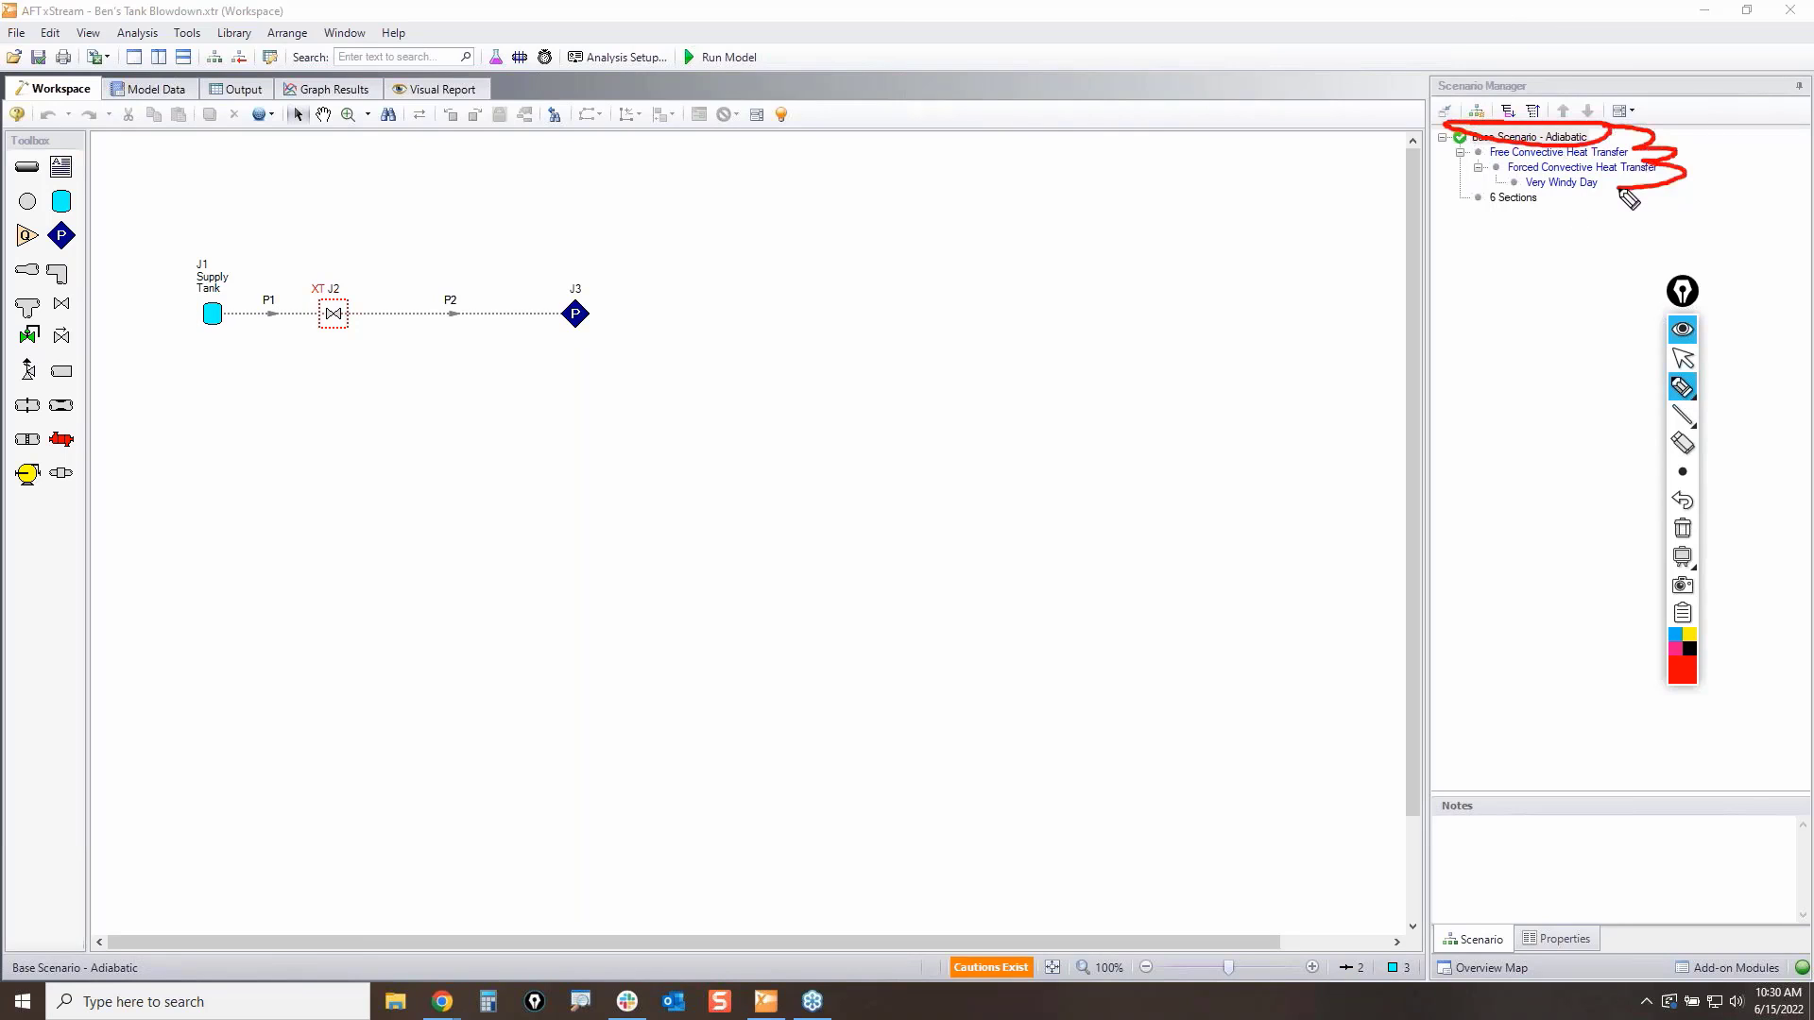
left_click(1683, 529)
left_click(1683, 358)
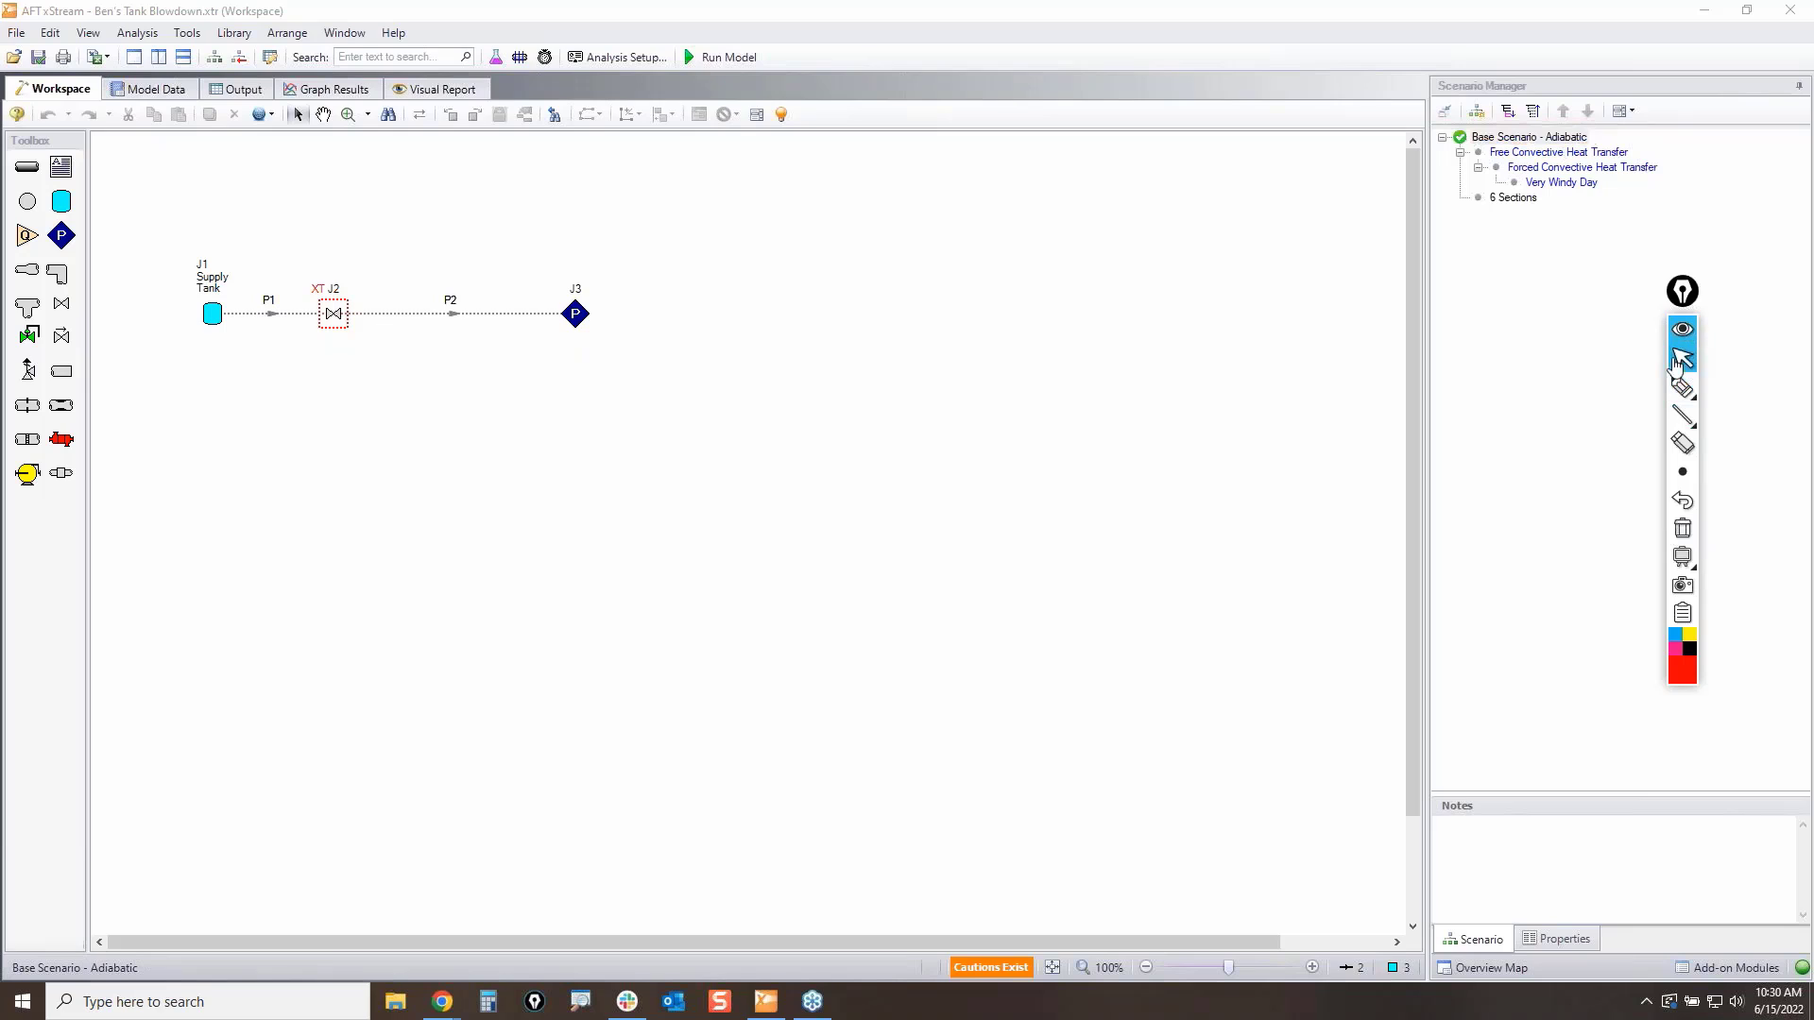
Step: Generate a transient junction graph of Pressure Stagnation for the supply tank J1
left_click(208, 316)
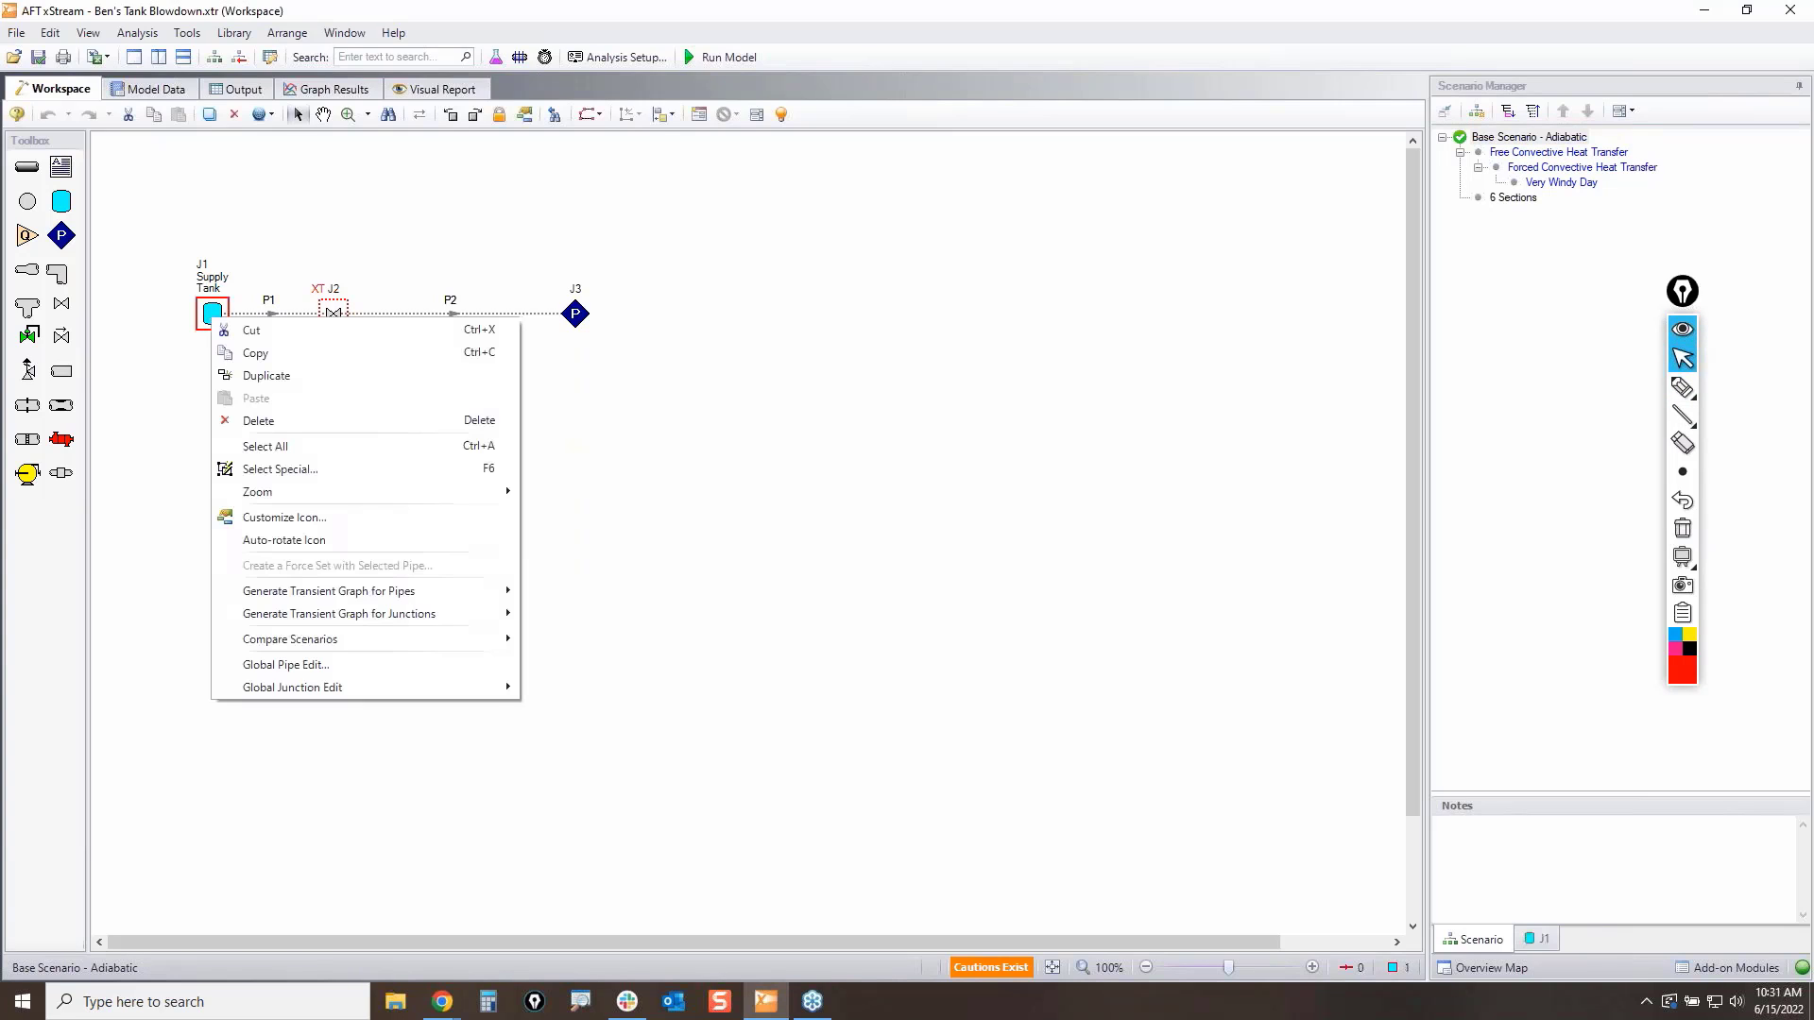
right_click(208, 316)
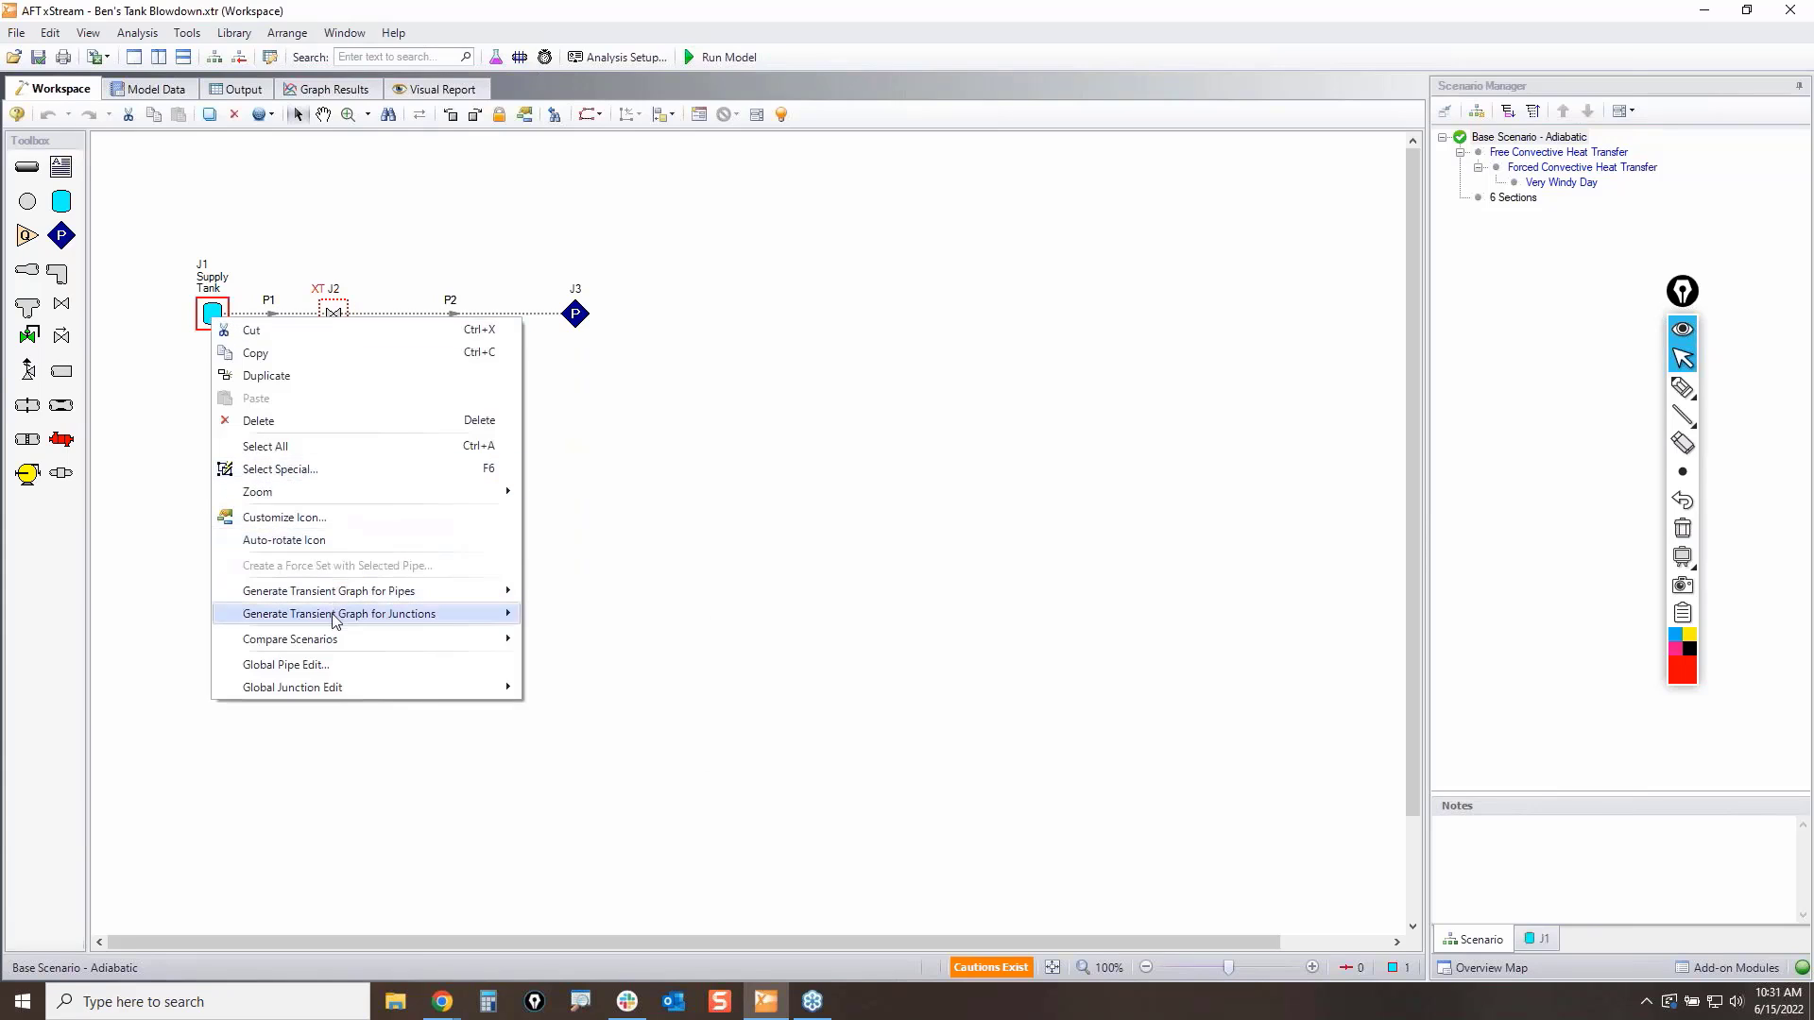
mouse_move(334, 620)
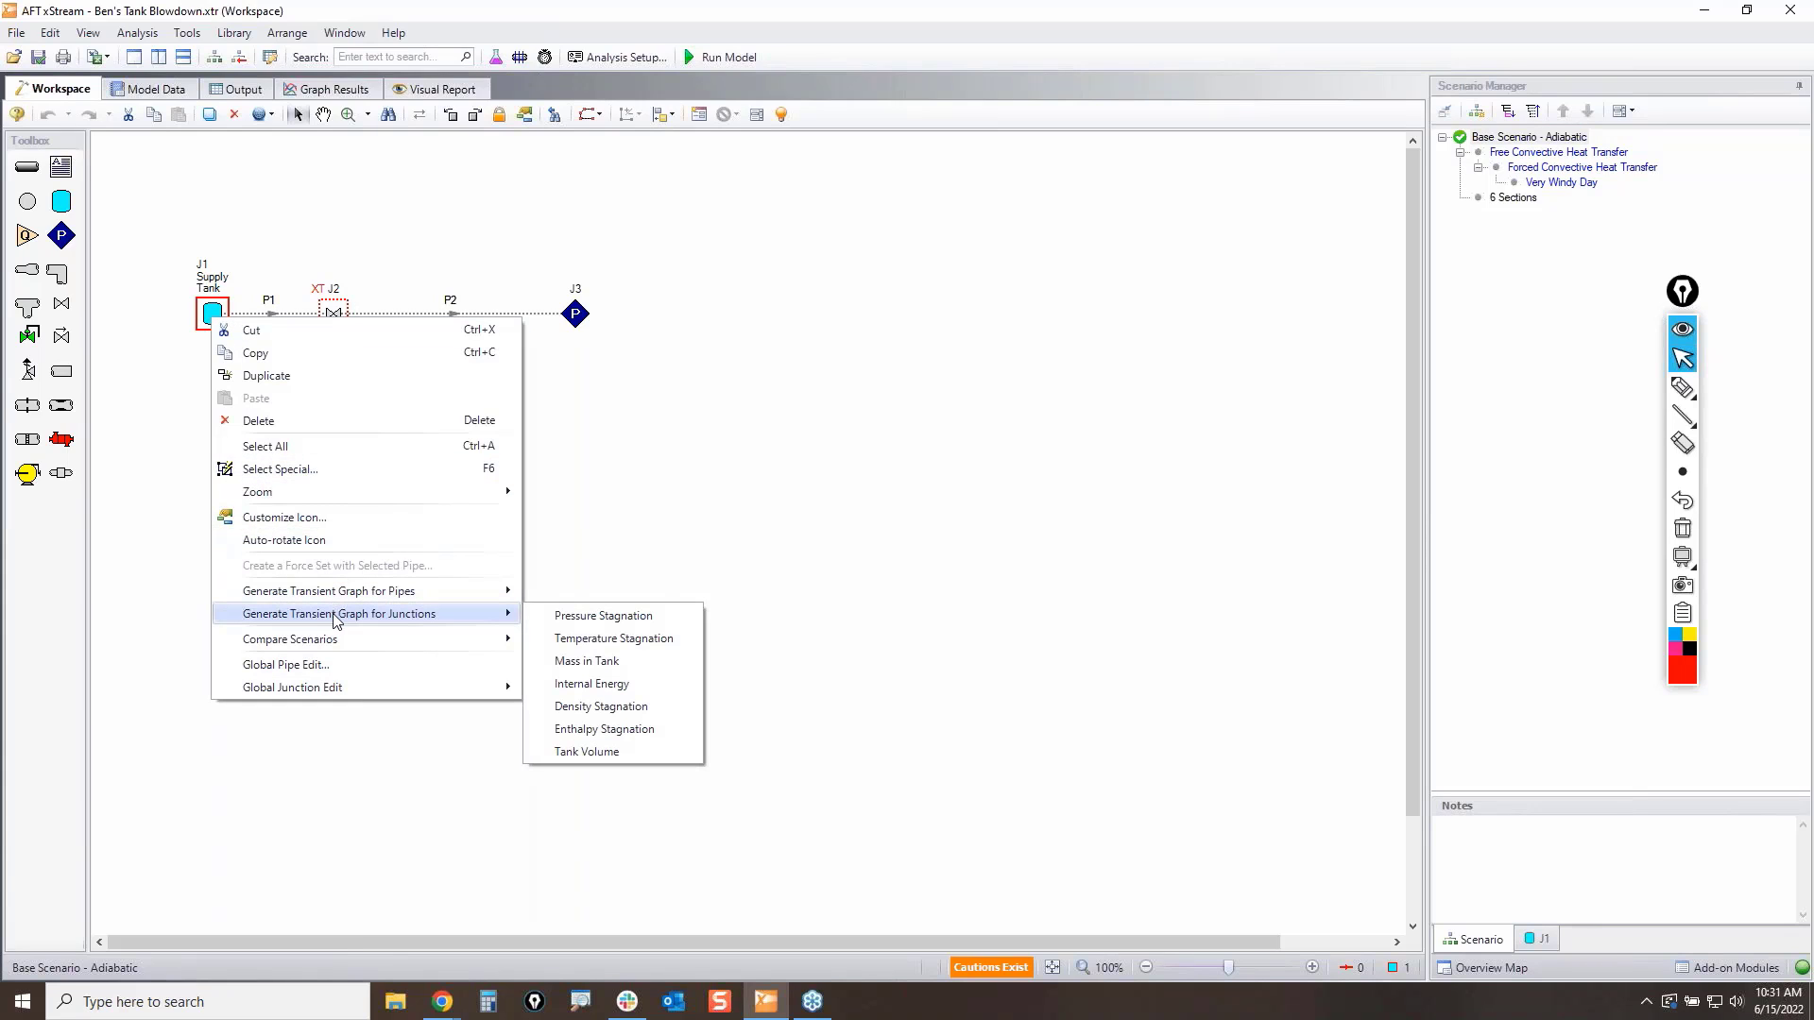
left_click(597, 619)
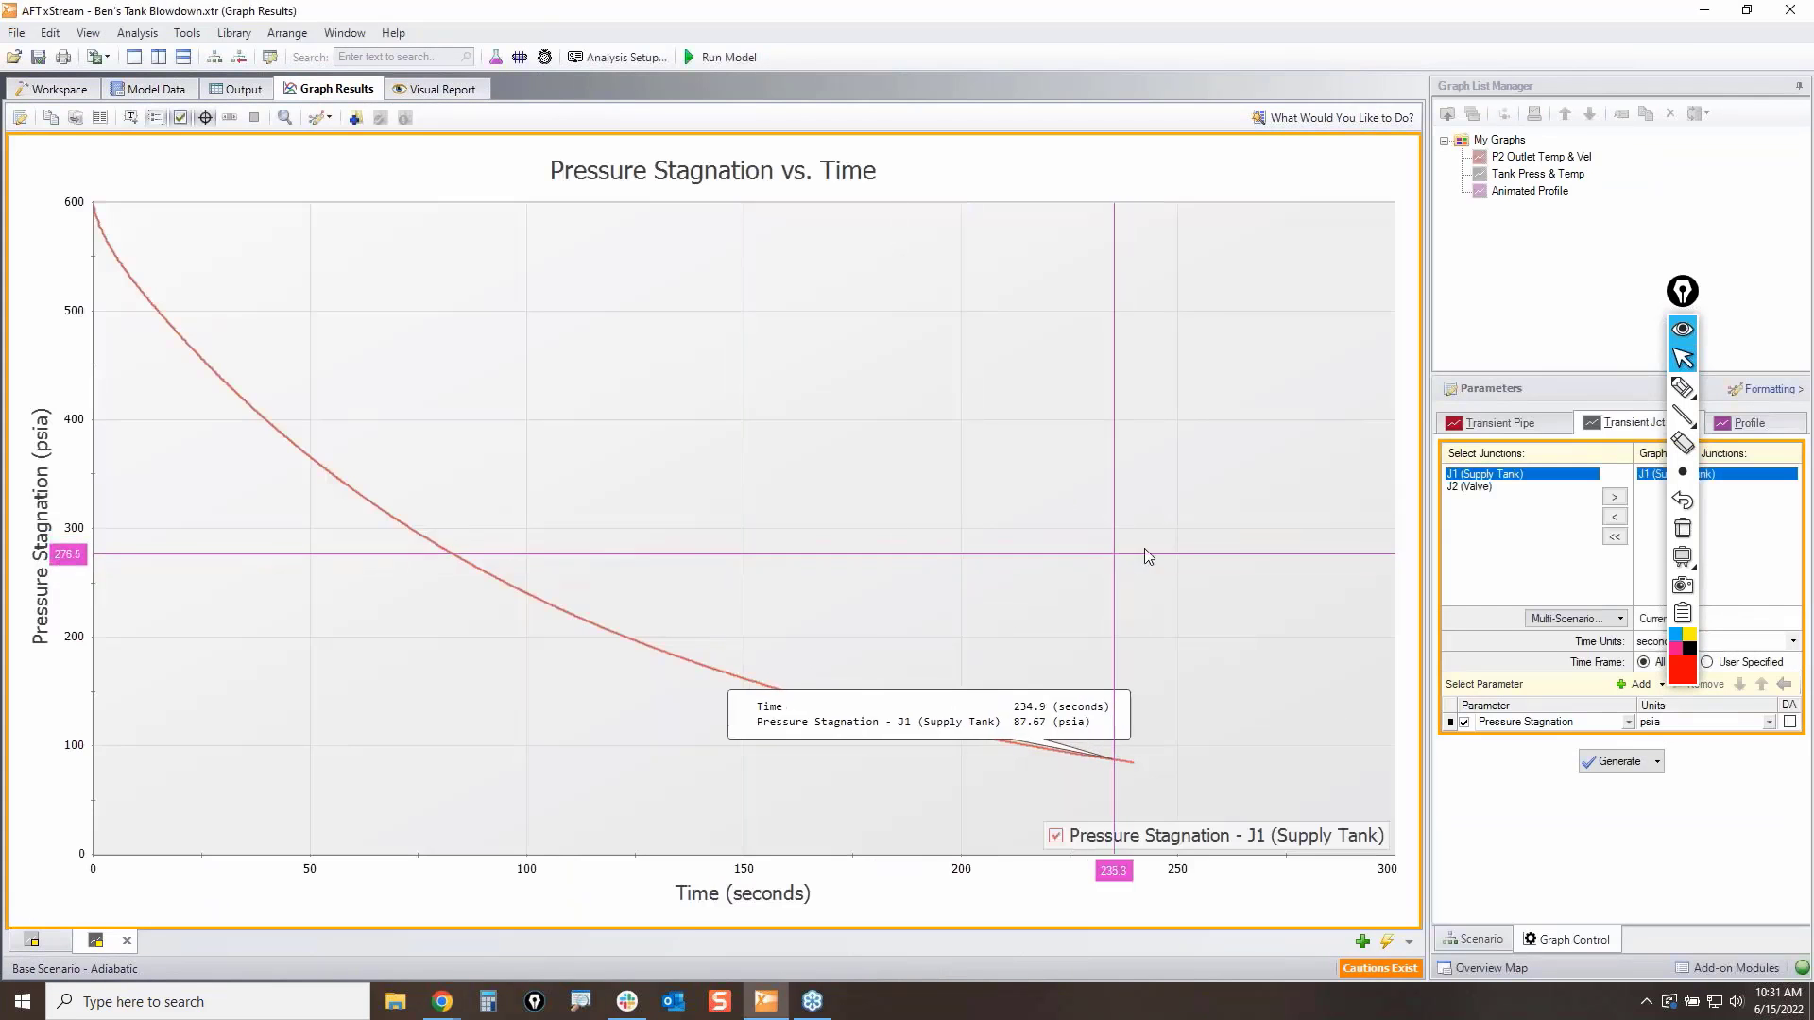
Step: Mark the start and end points of the supply tank pressure curve with the red pen, and clear the marks
mouse_move(1685, 390)
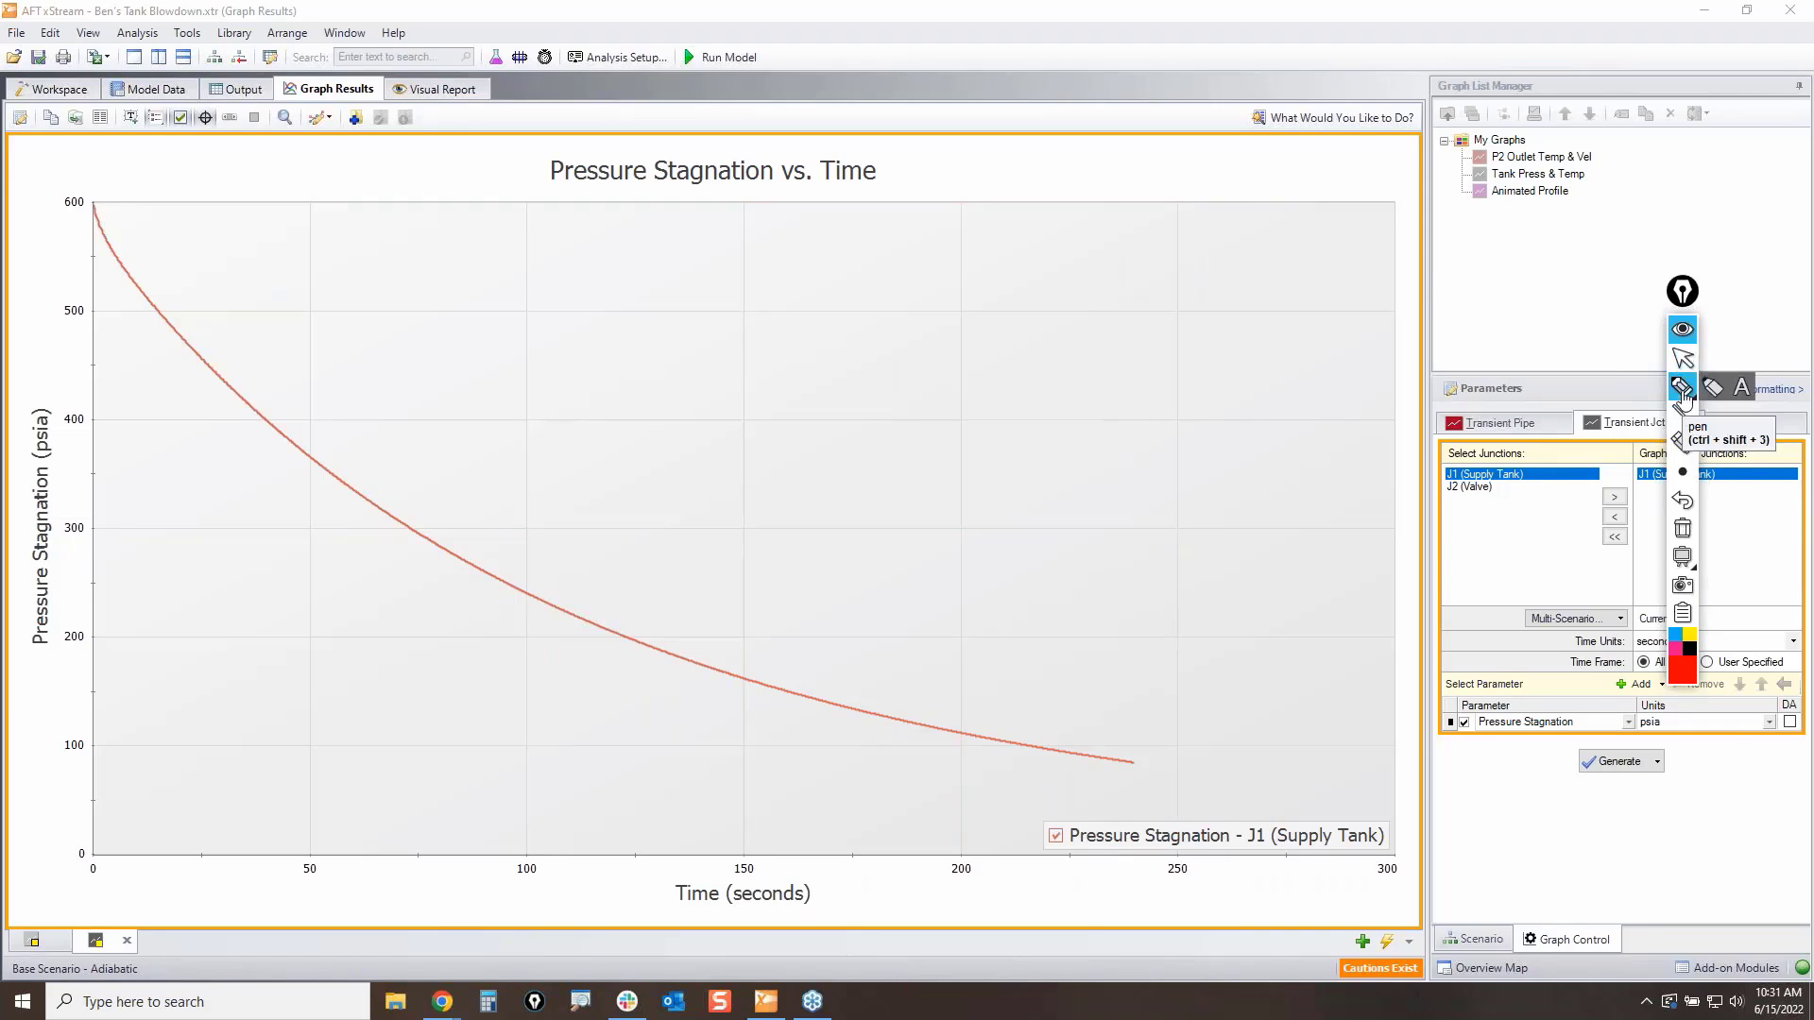
left_click(1687, 396)
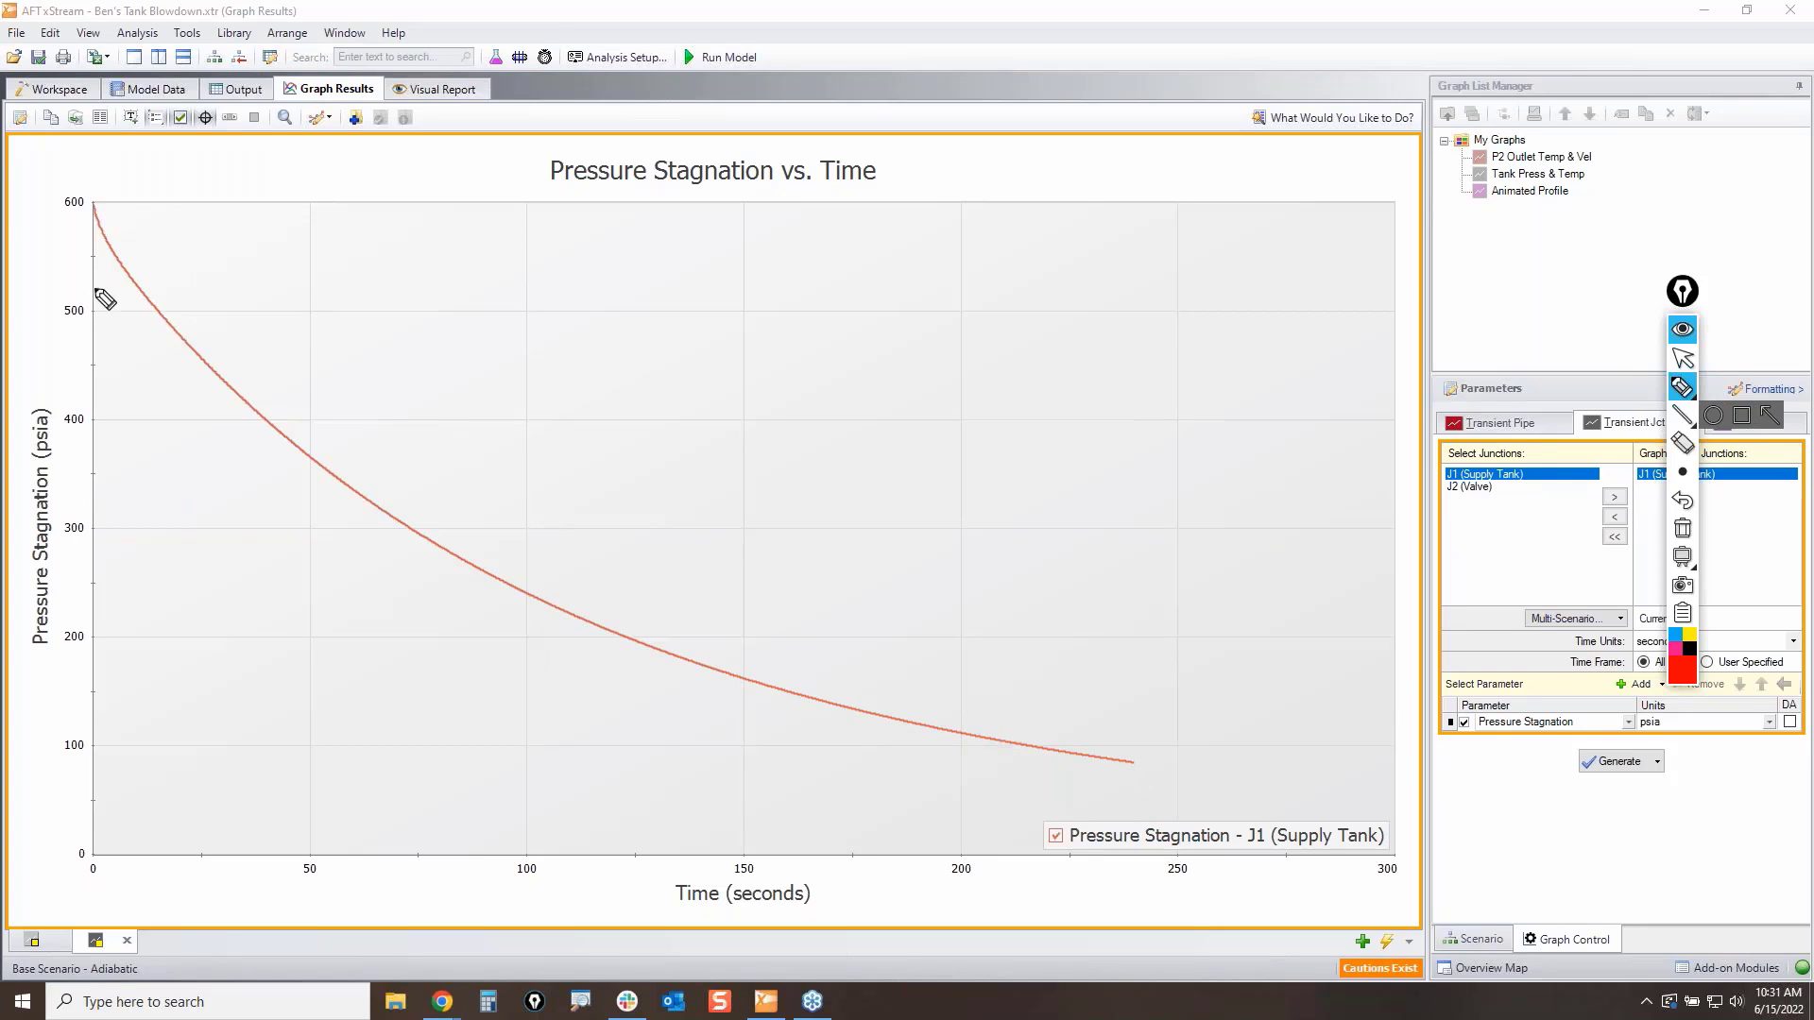
mouse_move(106, 200)
left_mouse_down()
mouse_move(93, 215)
mouse_move(81, 195)
mouse_move(103, 205)
left_mouse_up()
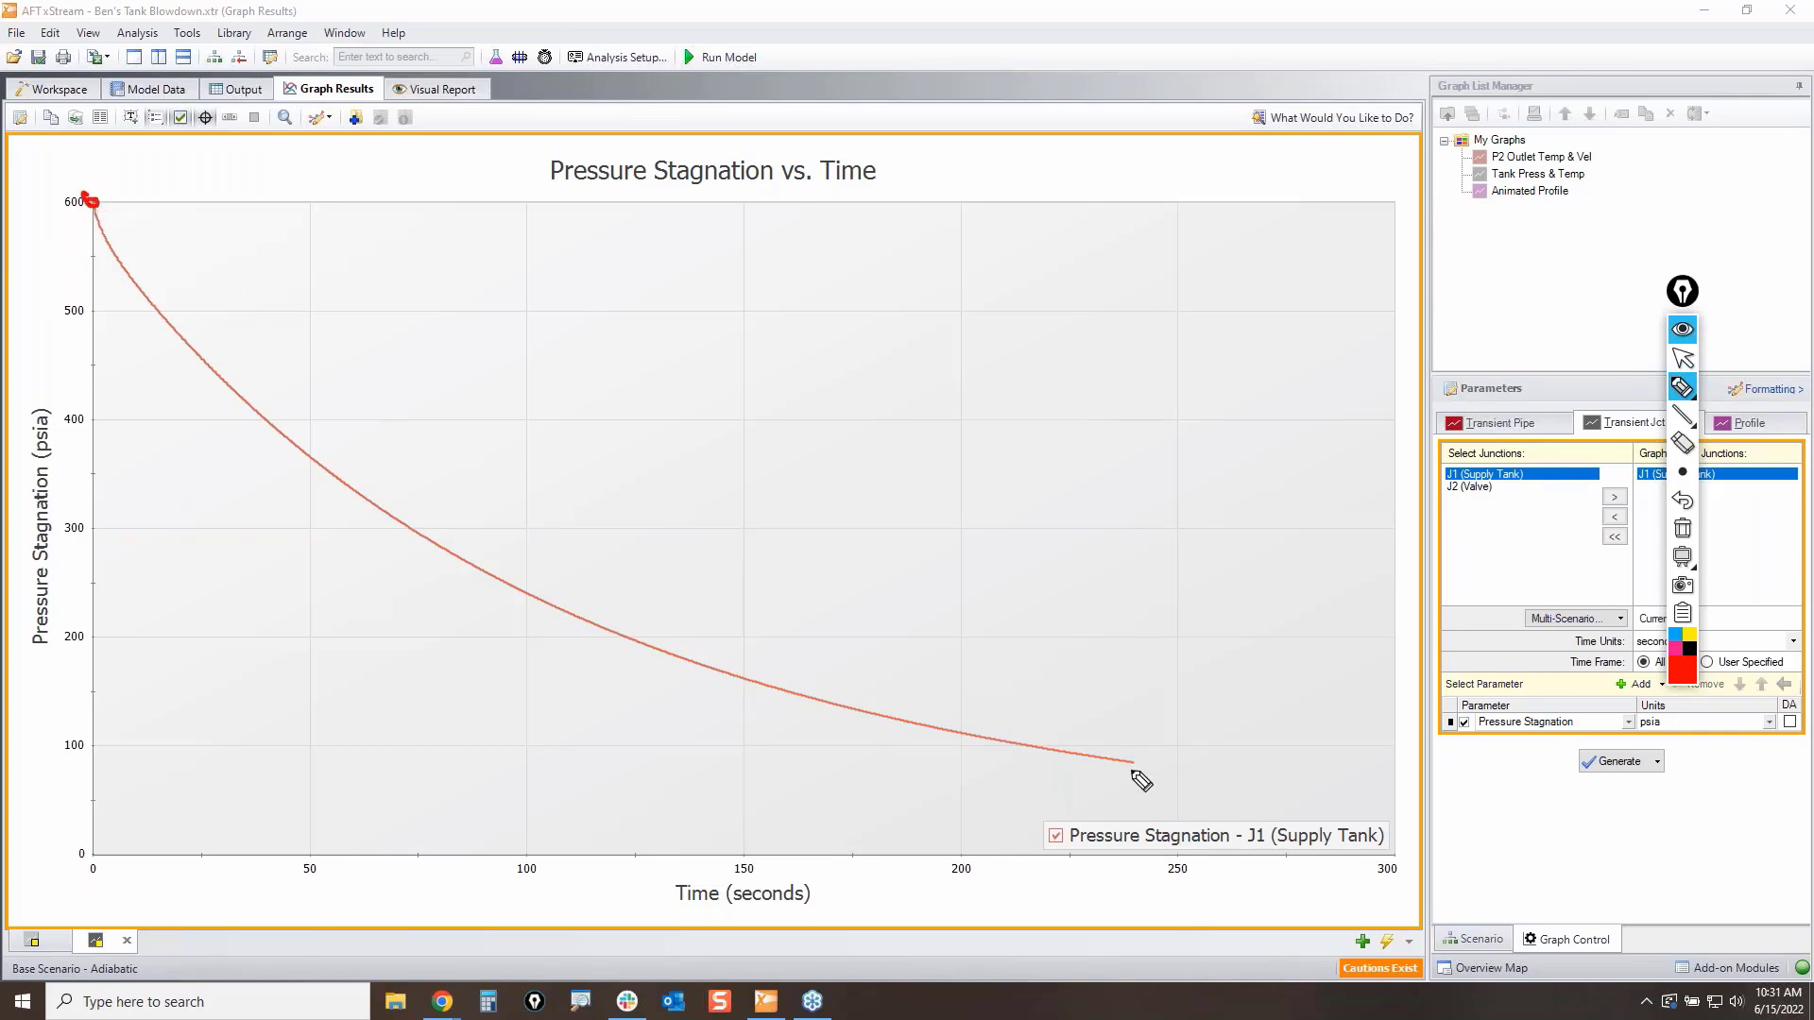
left_click_drag(1131, 764, 1136, 760)
left_click(1682, 530)
left_click(1687, 360)
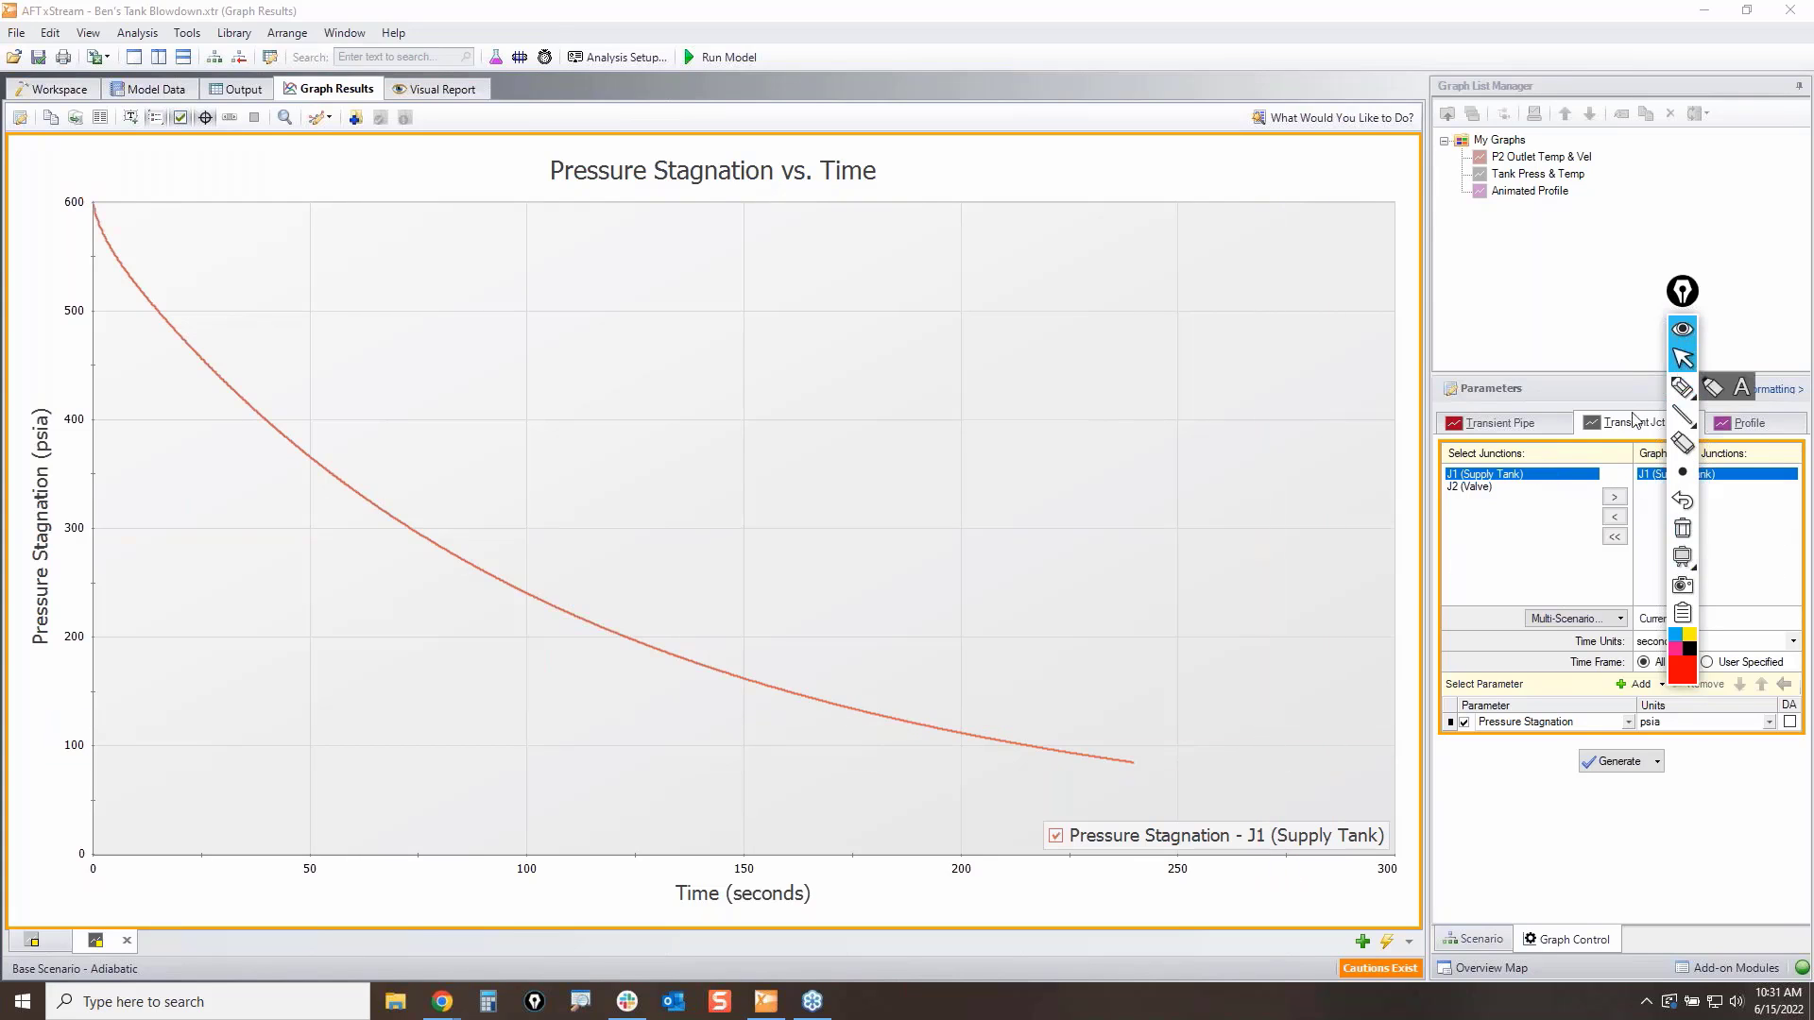
Step: Extend the pressure curve freehand beyond its end point with the red pen, and clear the drawing
left_click(1682, 388)
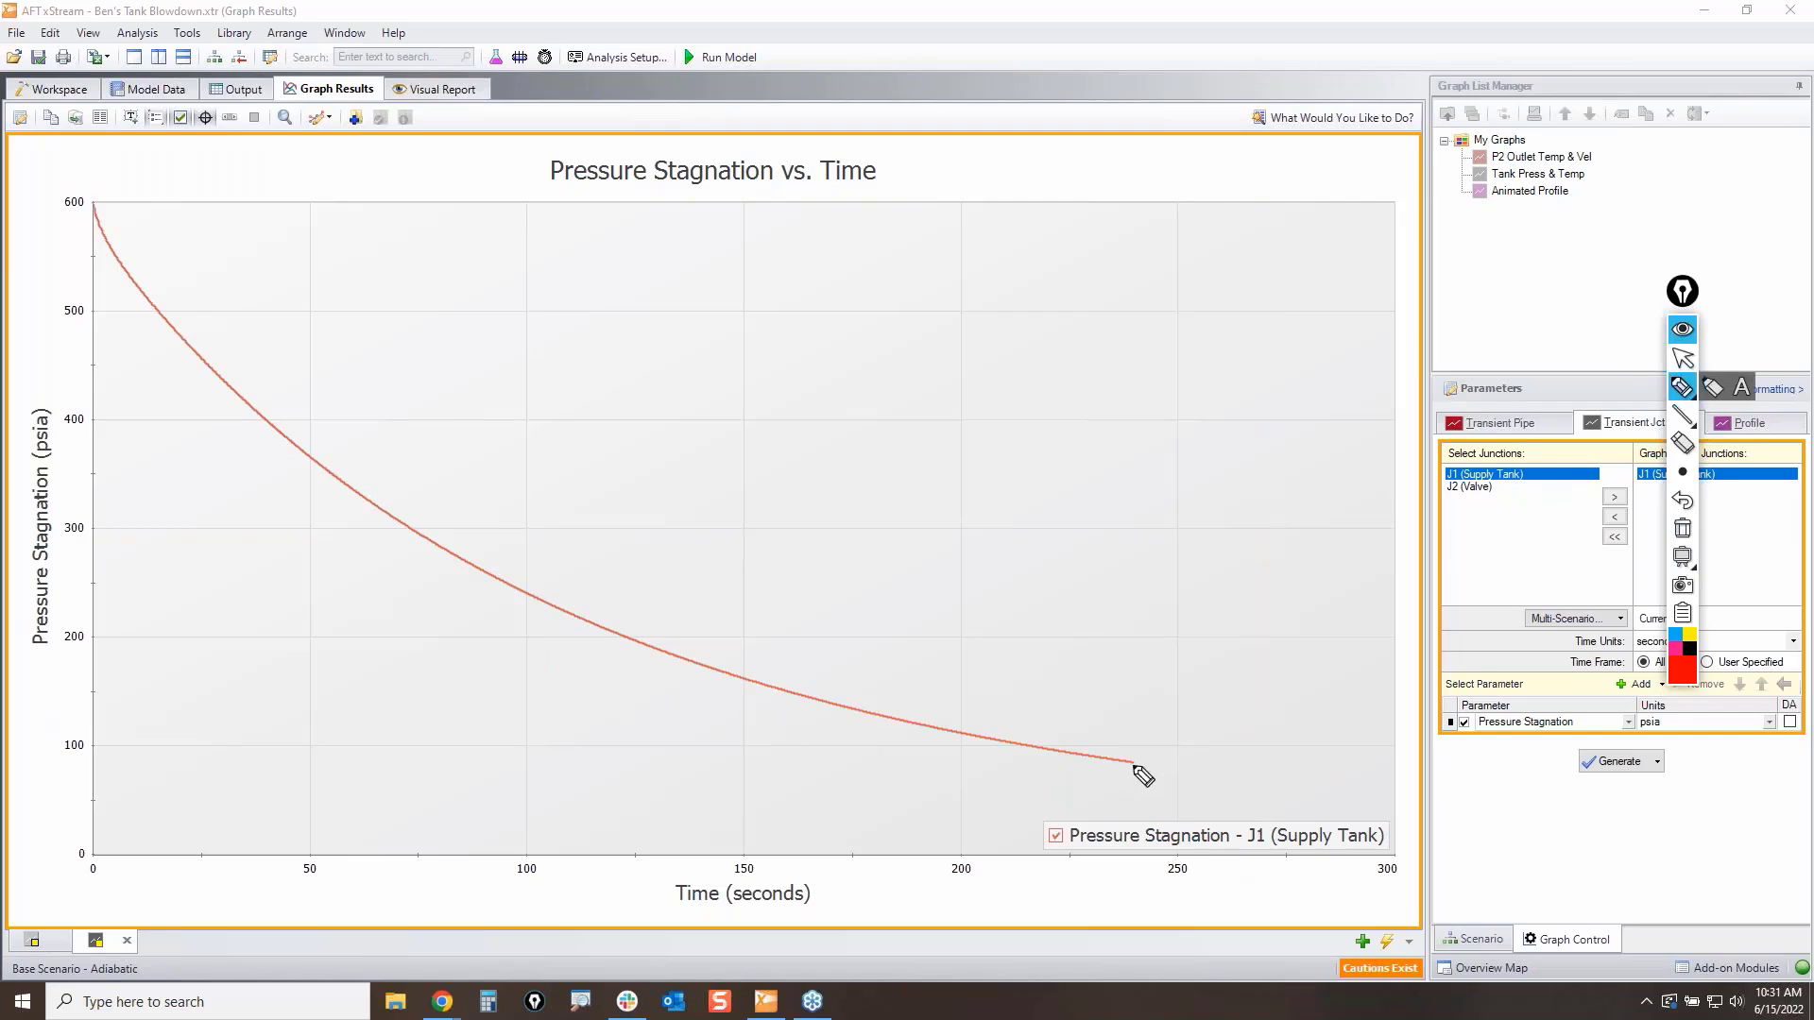
left_click_drag(1134, 767, 1740, 873)
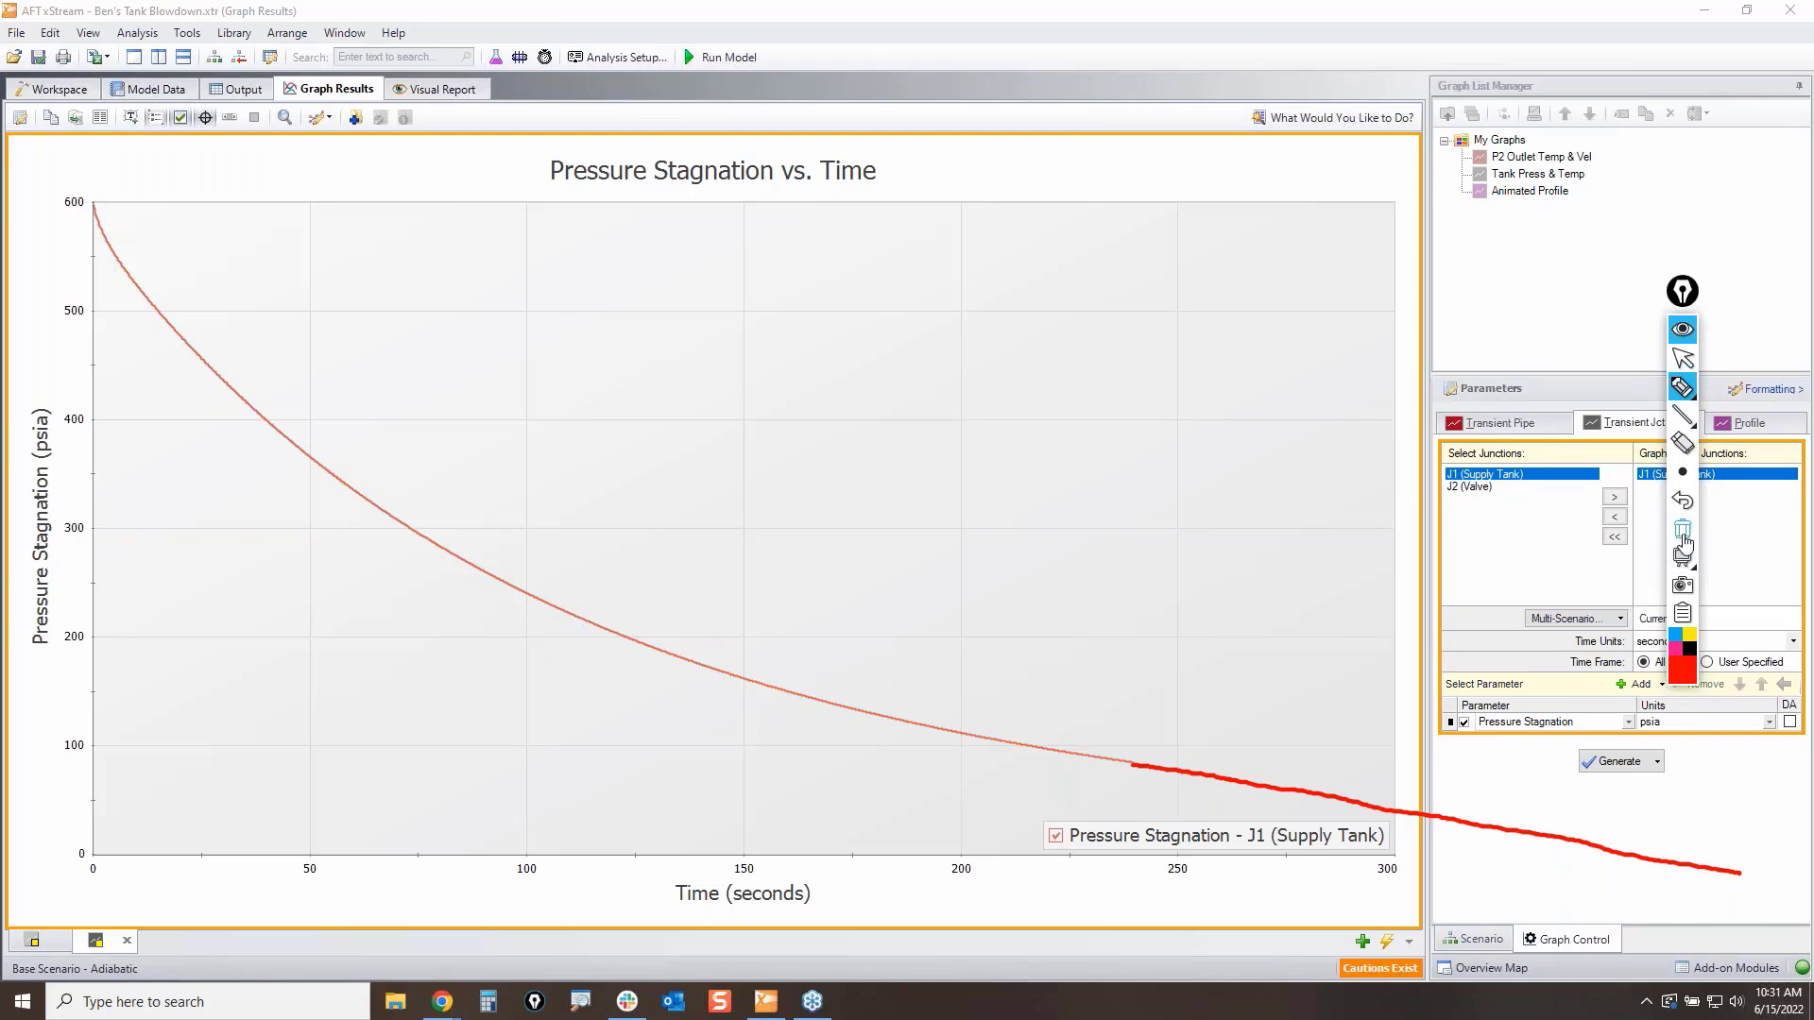
left_click(1683, 528)
left_click(1683, 358)
Step: Move the annotation toolbar away from the graph parameters and circle the Multi-Scenario setting with the red pen
mouse_move(1681, 395)
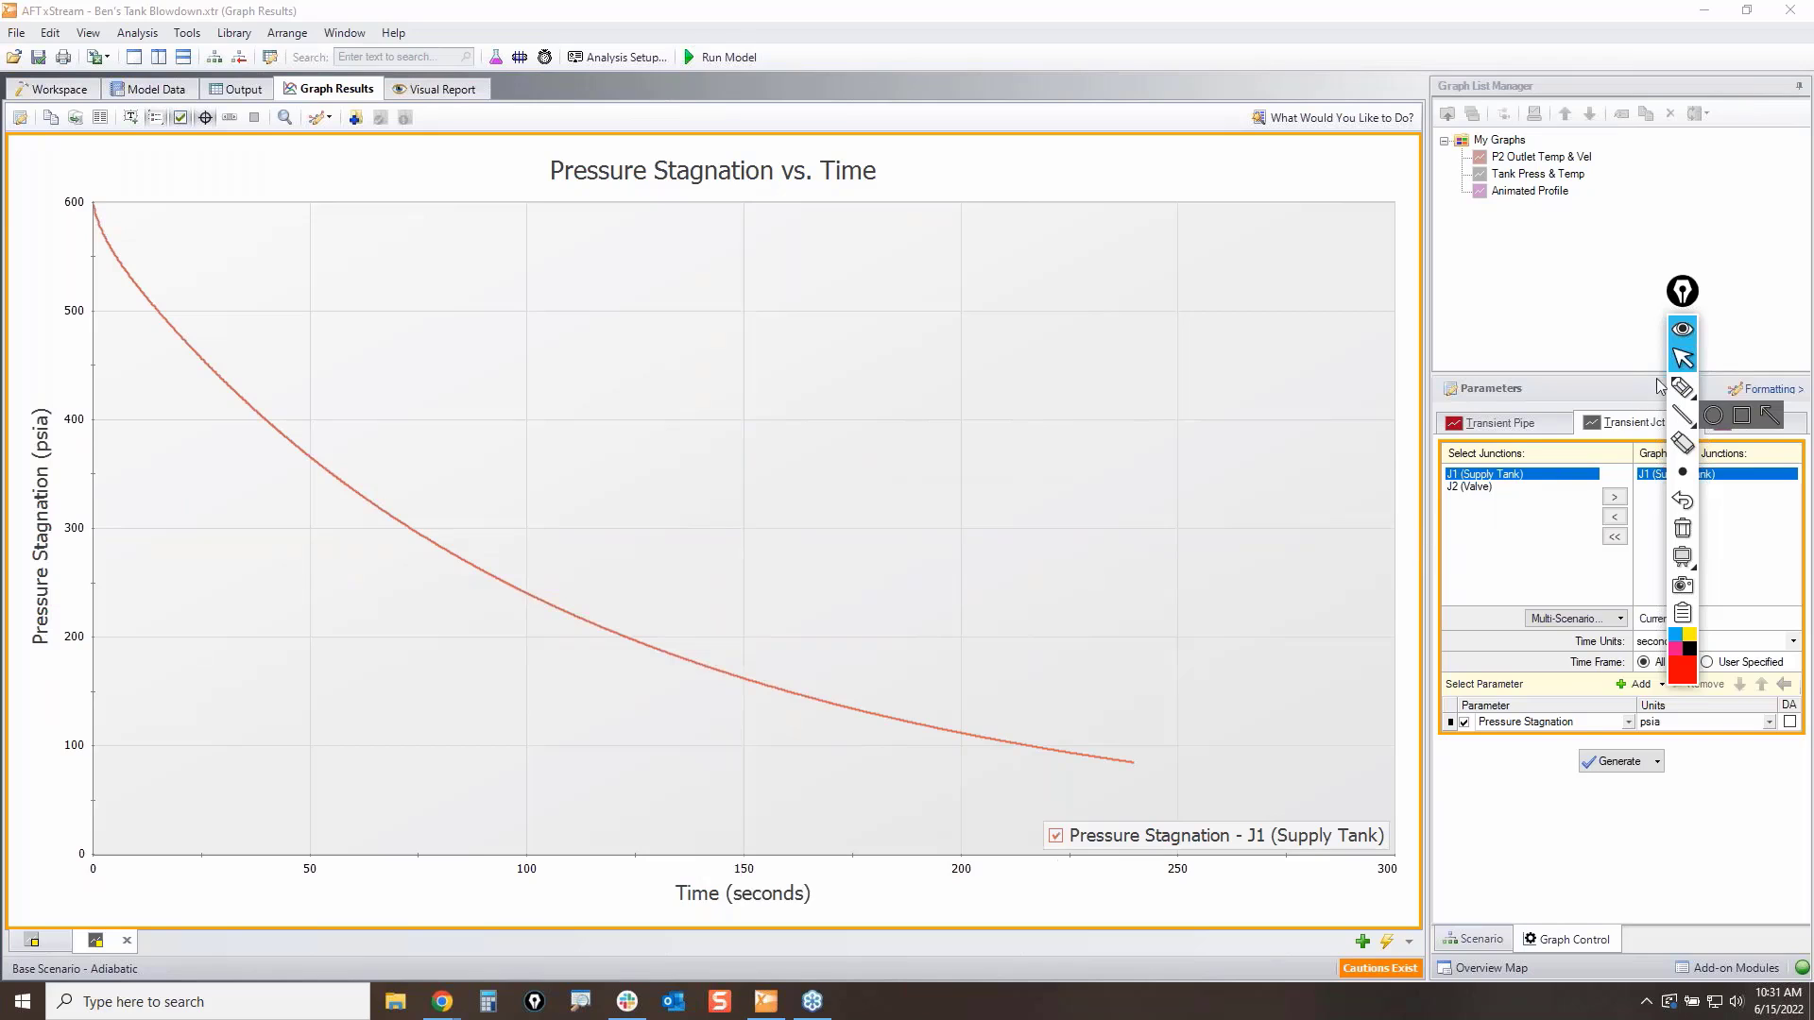
left_click_drag(1681, 353, 1523, 274)
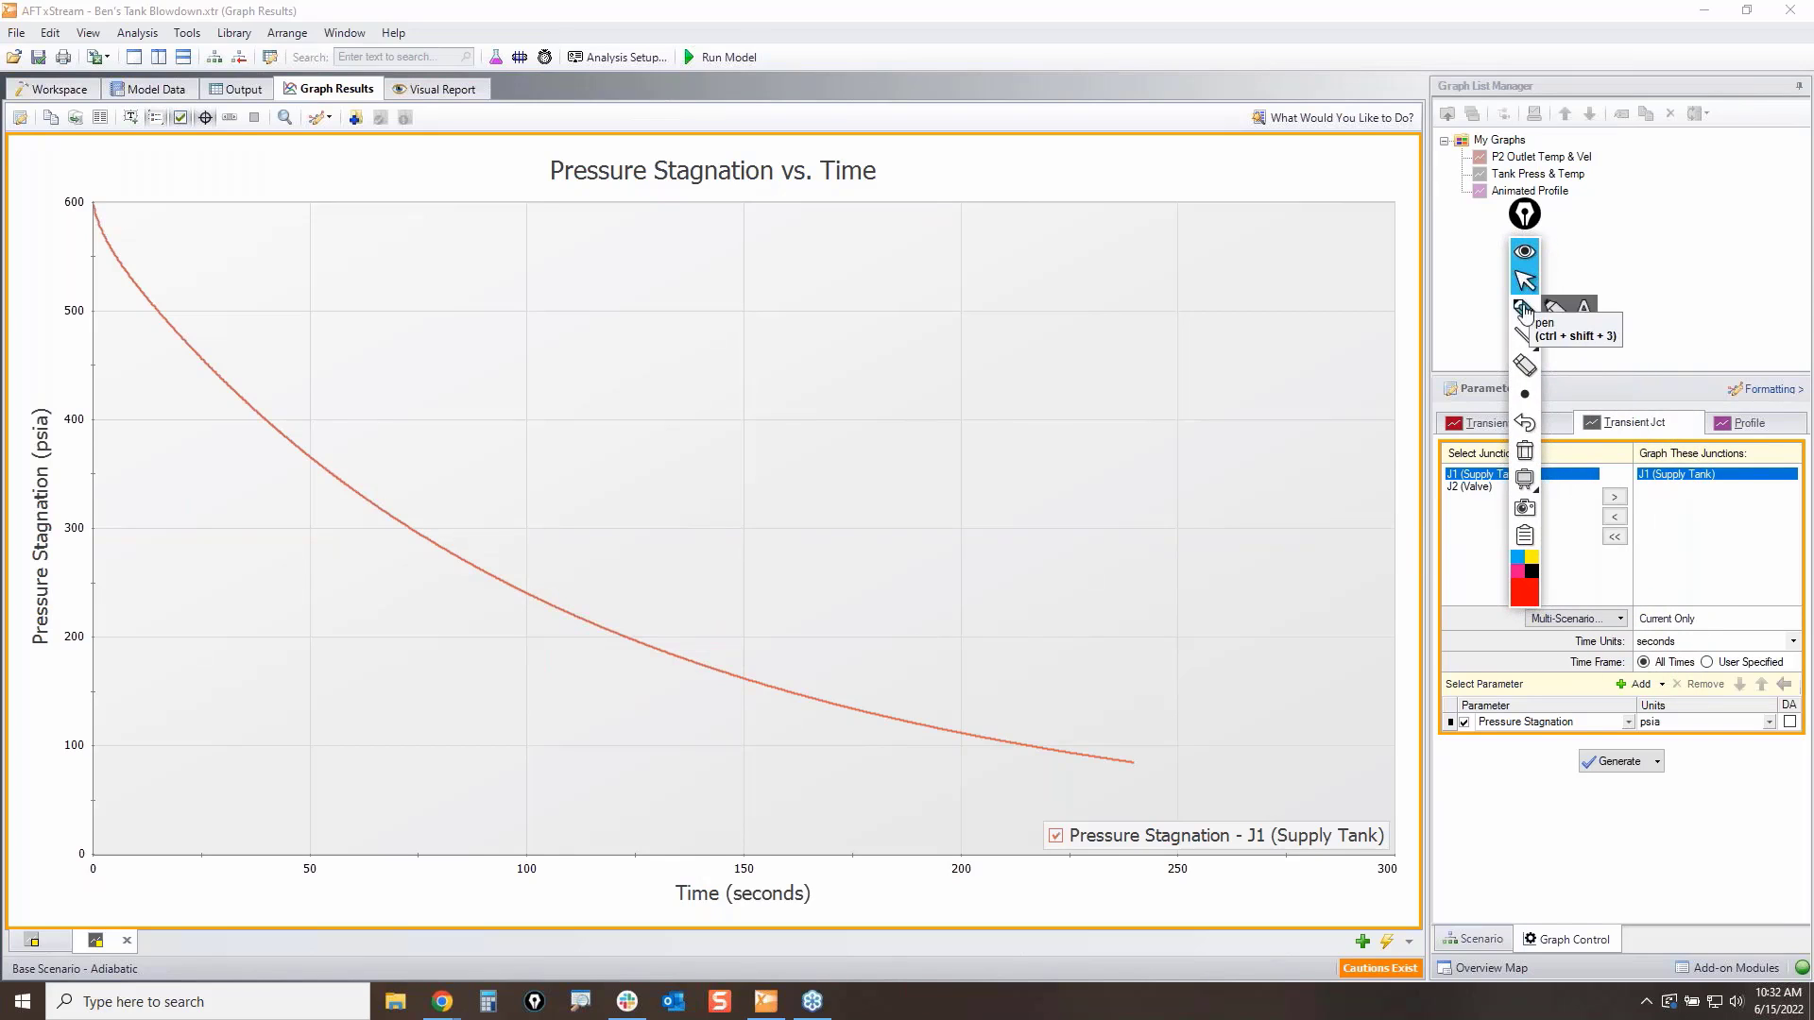
left_click_drag(1528, 218, 1323, 212)
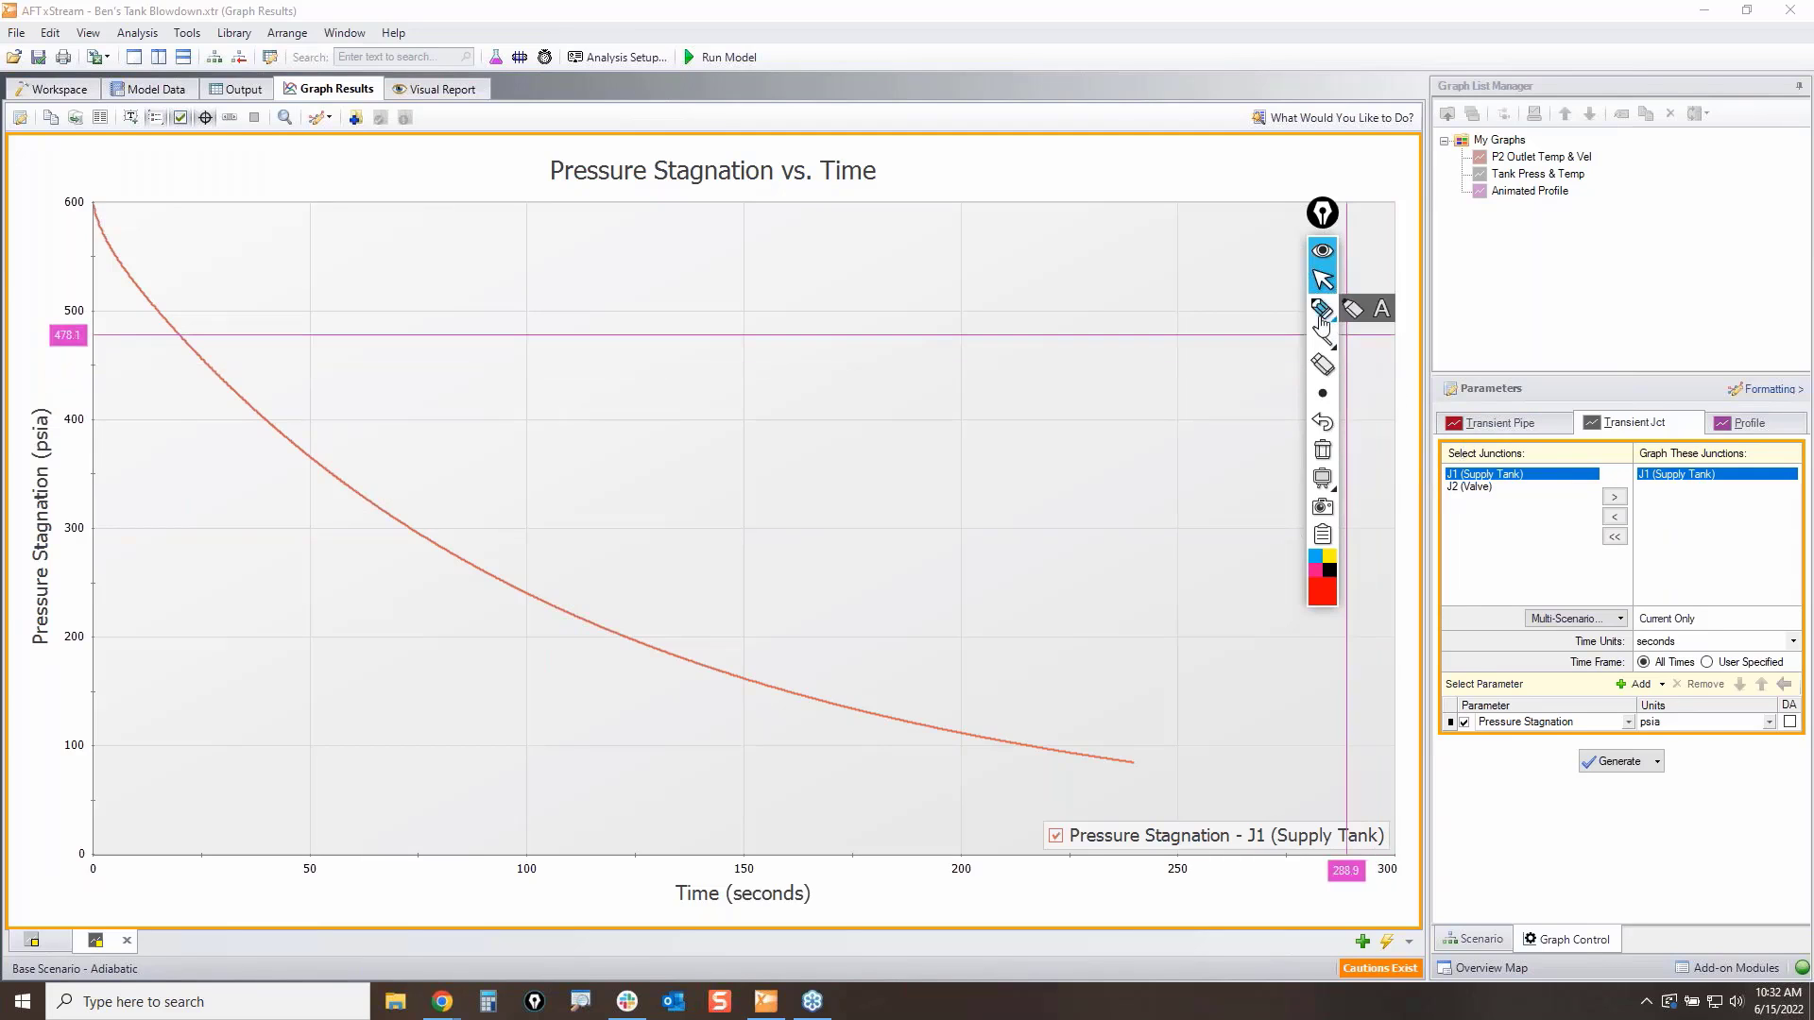
left_click(1322, 313)
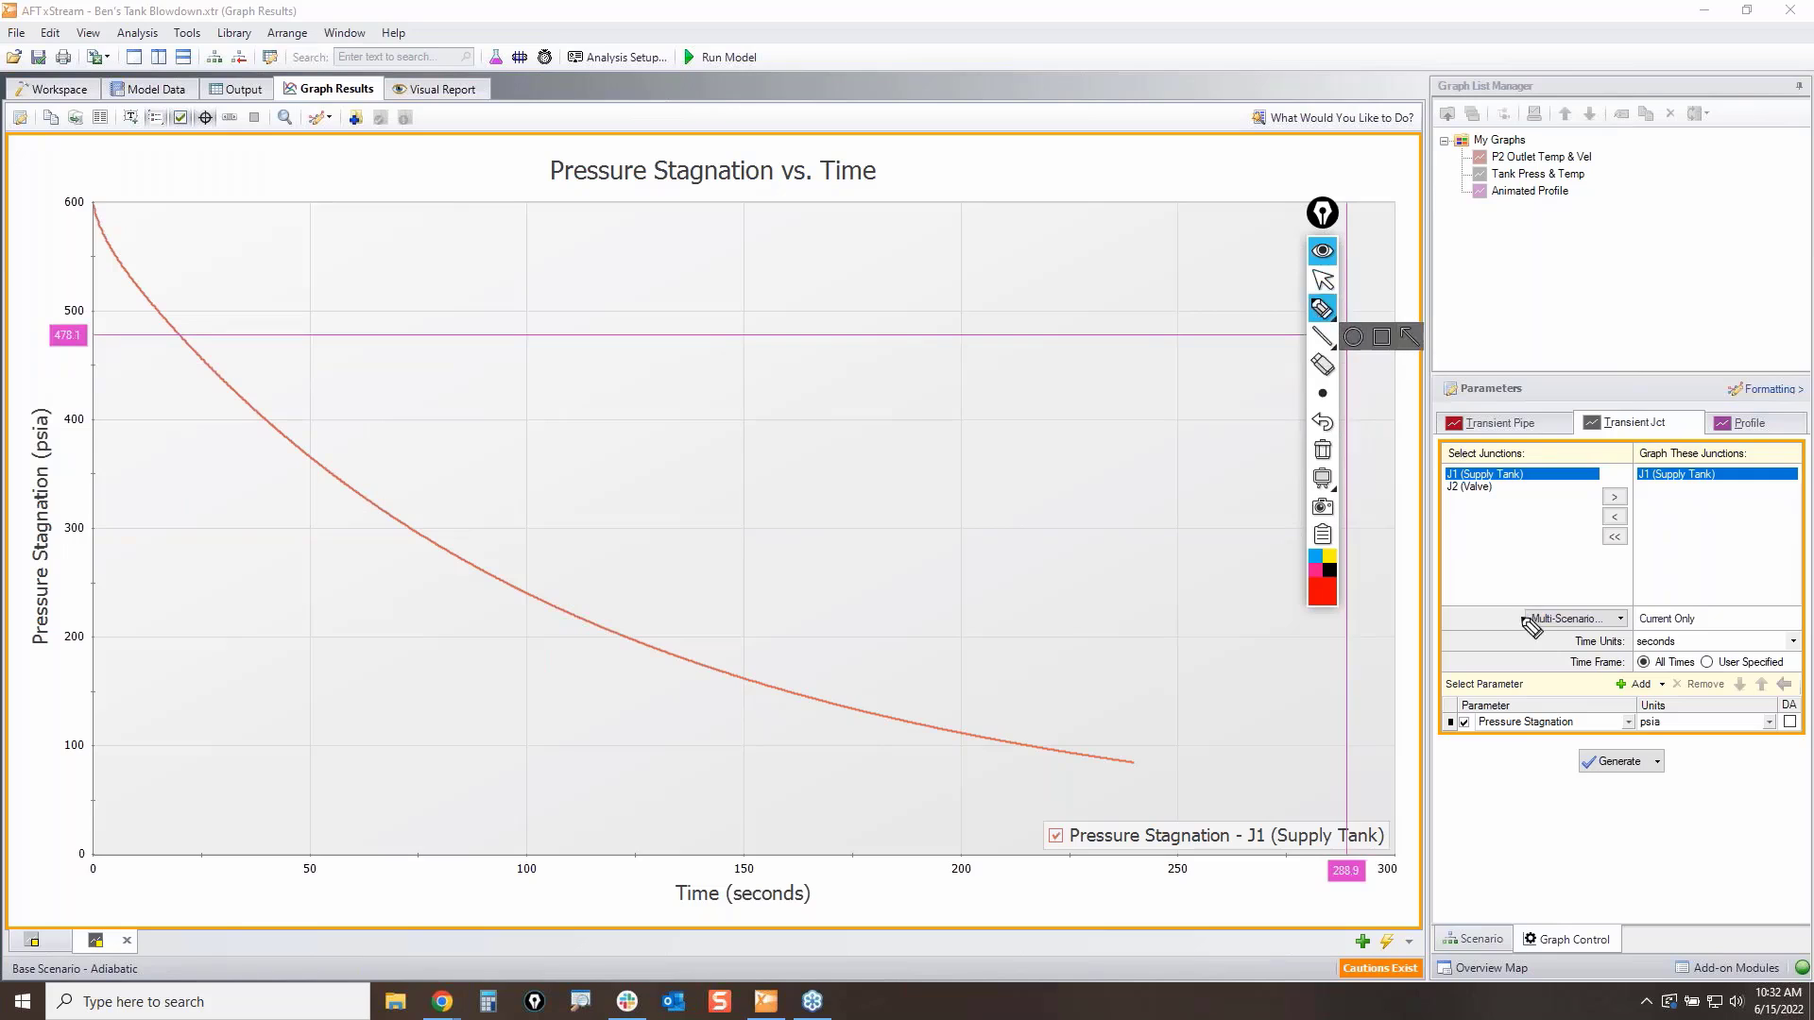
mouse_move(1491, 602)
left_mouse_down()
mouse_move(1734, 603)
mouse_move(1790, 627)
mouse_move(1522, 628)
mouse_move(1515, 604)
left_mouse_up()
mouse_move(1328, 315)
left_click(1323, 279)
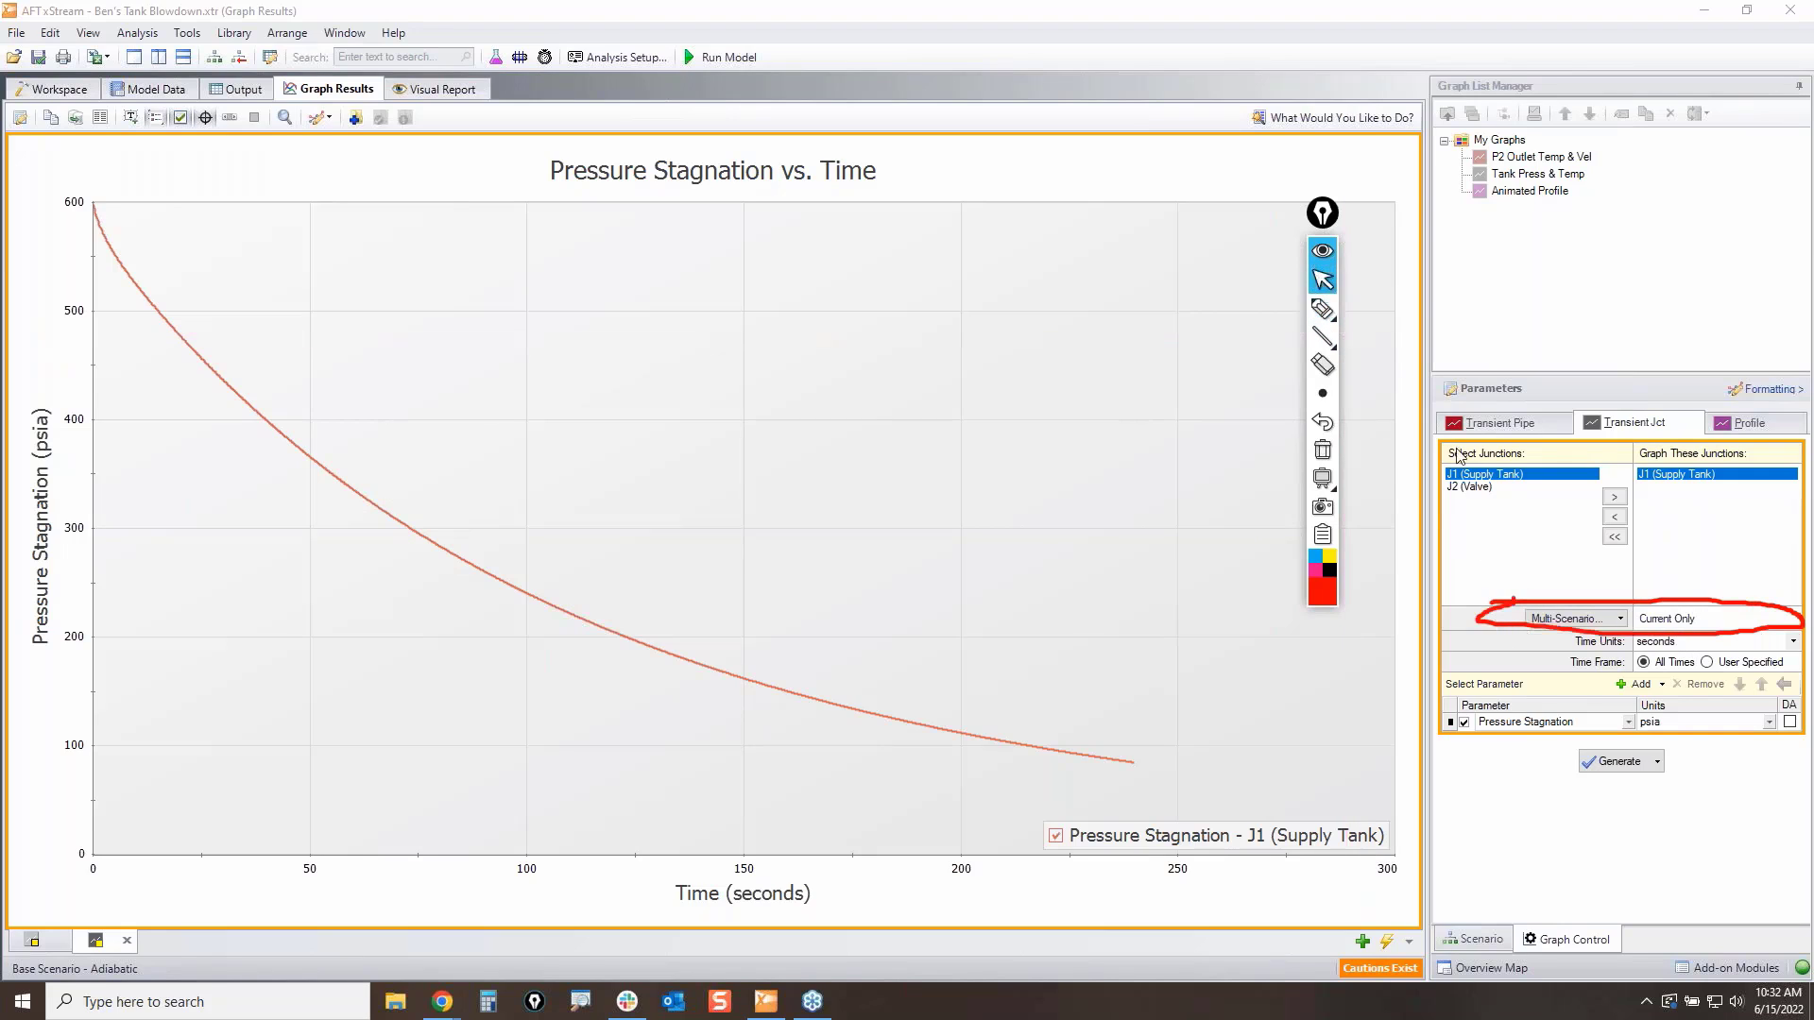
Step: Regenerate the graph with the Base Scenario - Adiabatic and Free Convective Heat Transfer scenarios, and clear the pen annotation
left_click(1622, 619)
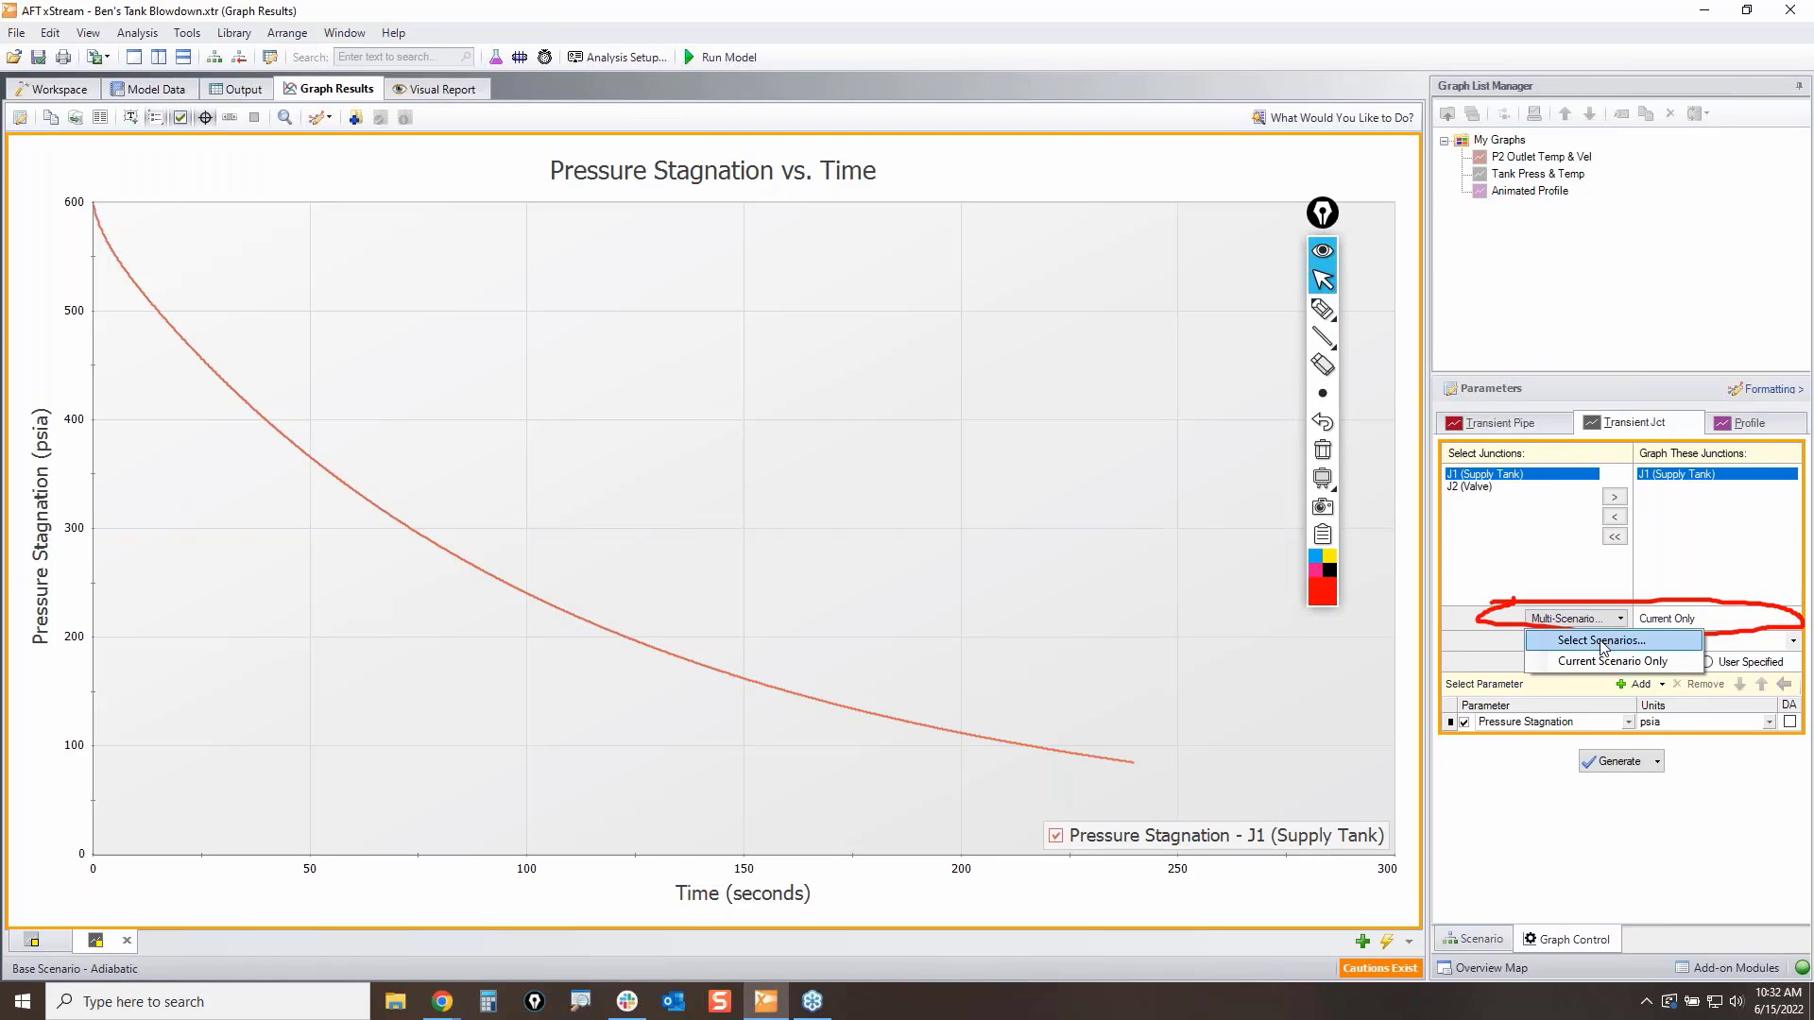
left_click(1603, 646)
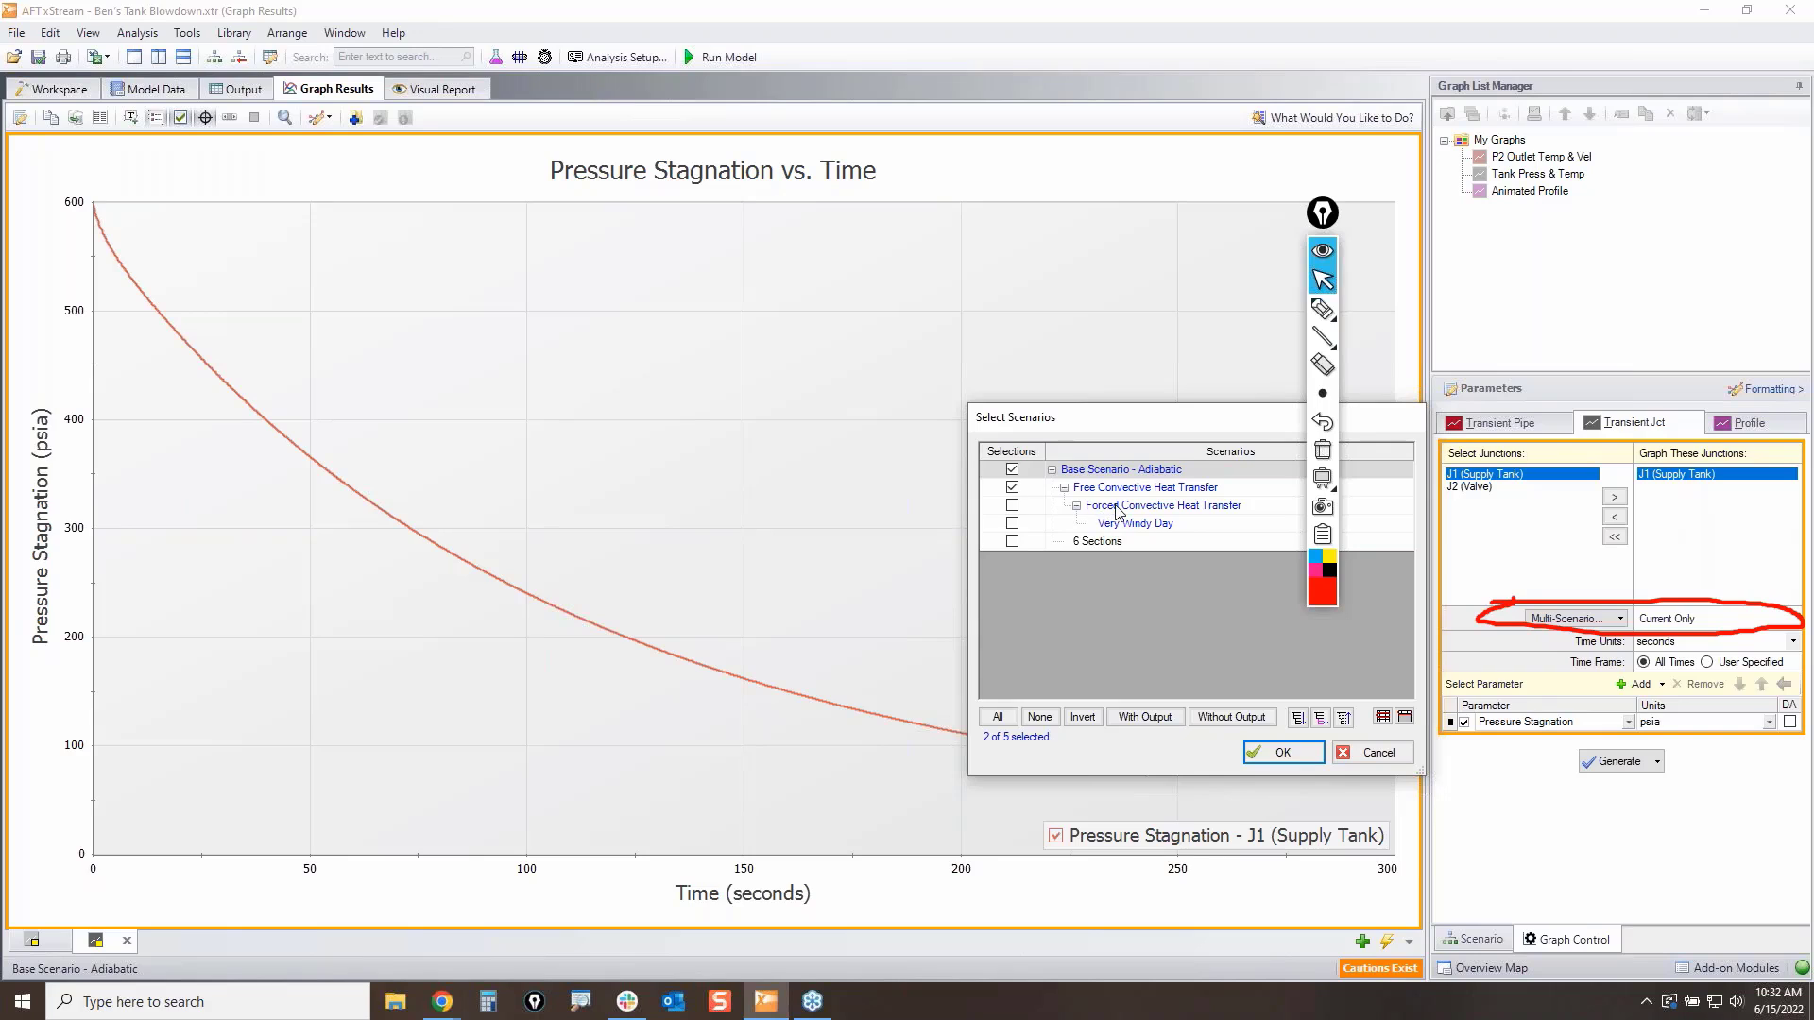
left_click(1282, 752)
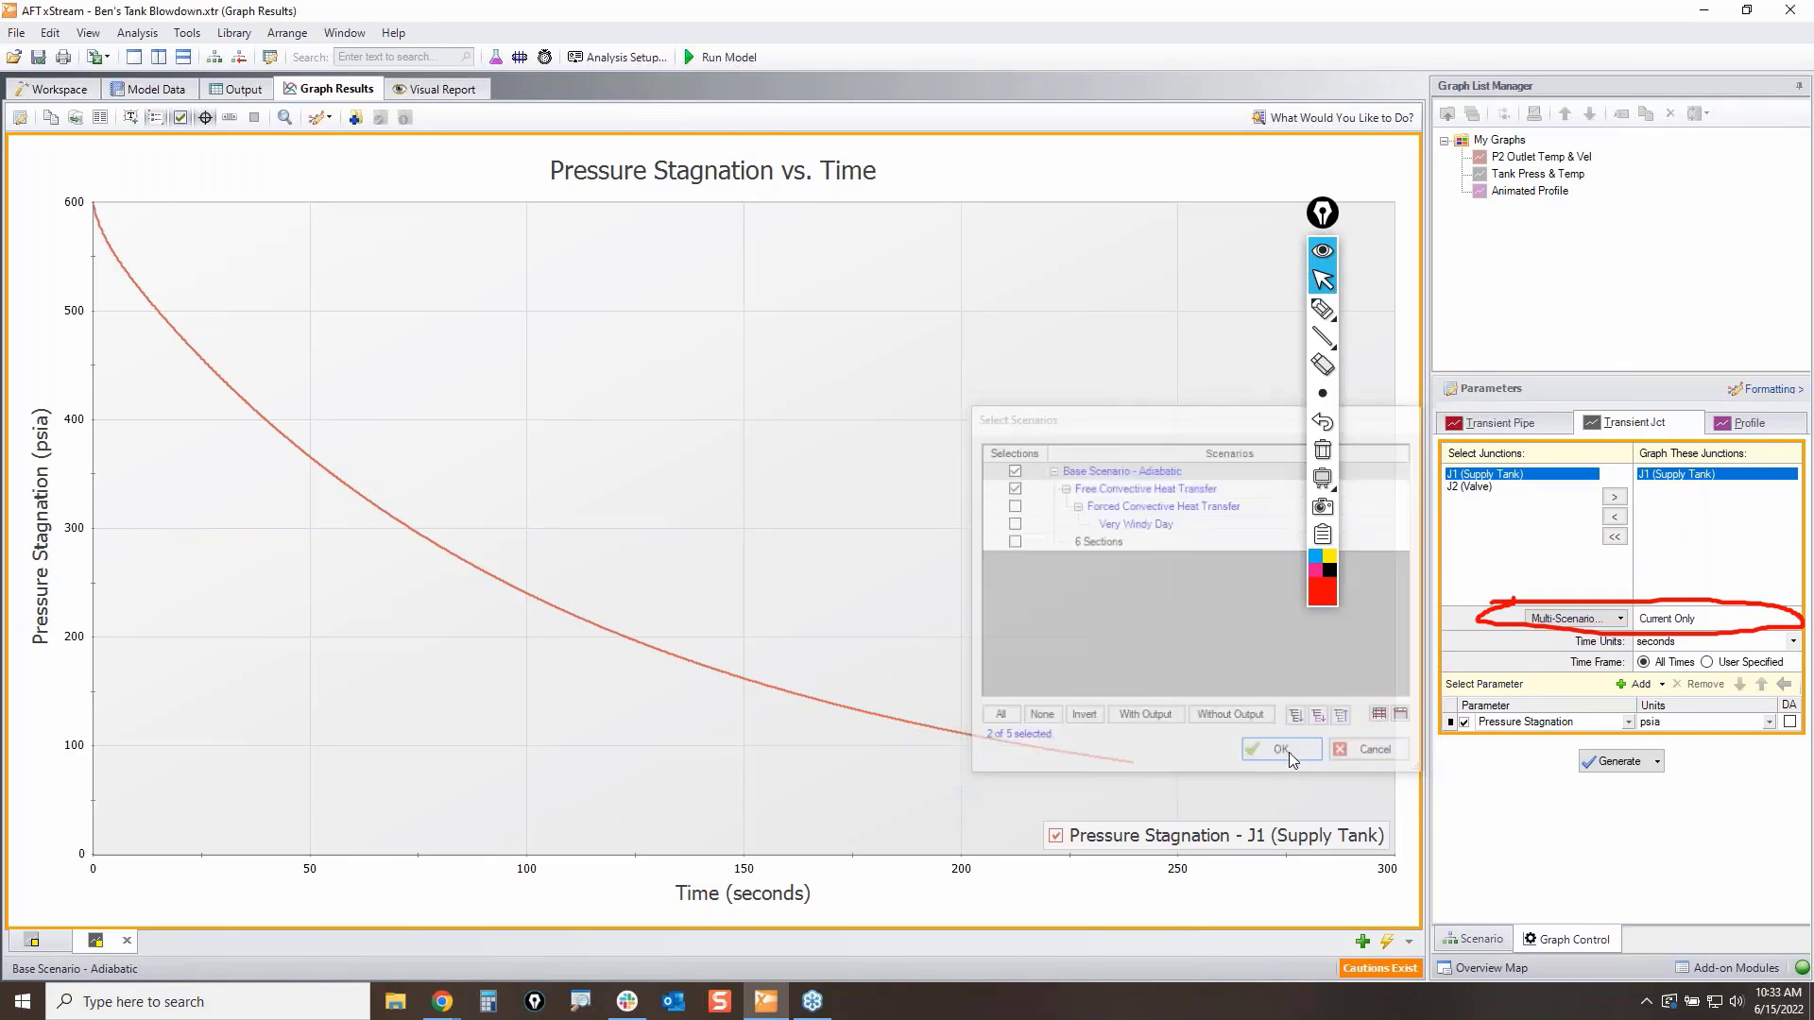
left_click(1618, 762)
left_click(1324, 451)
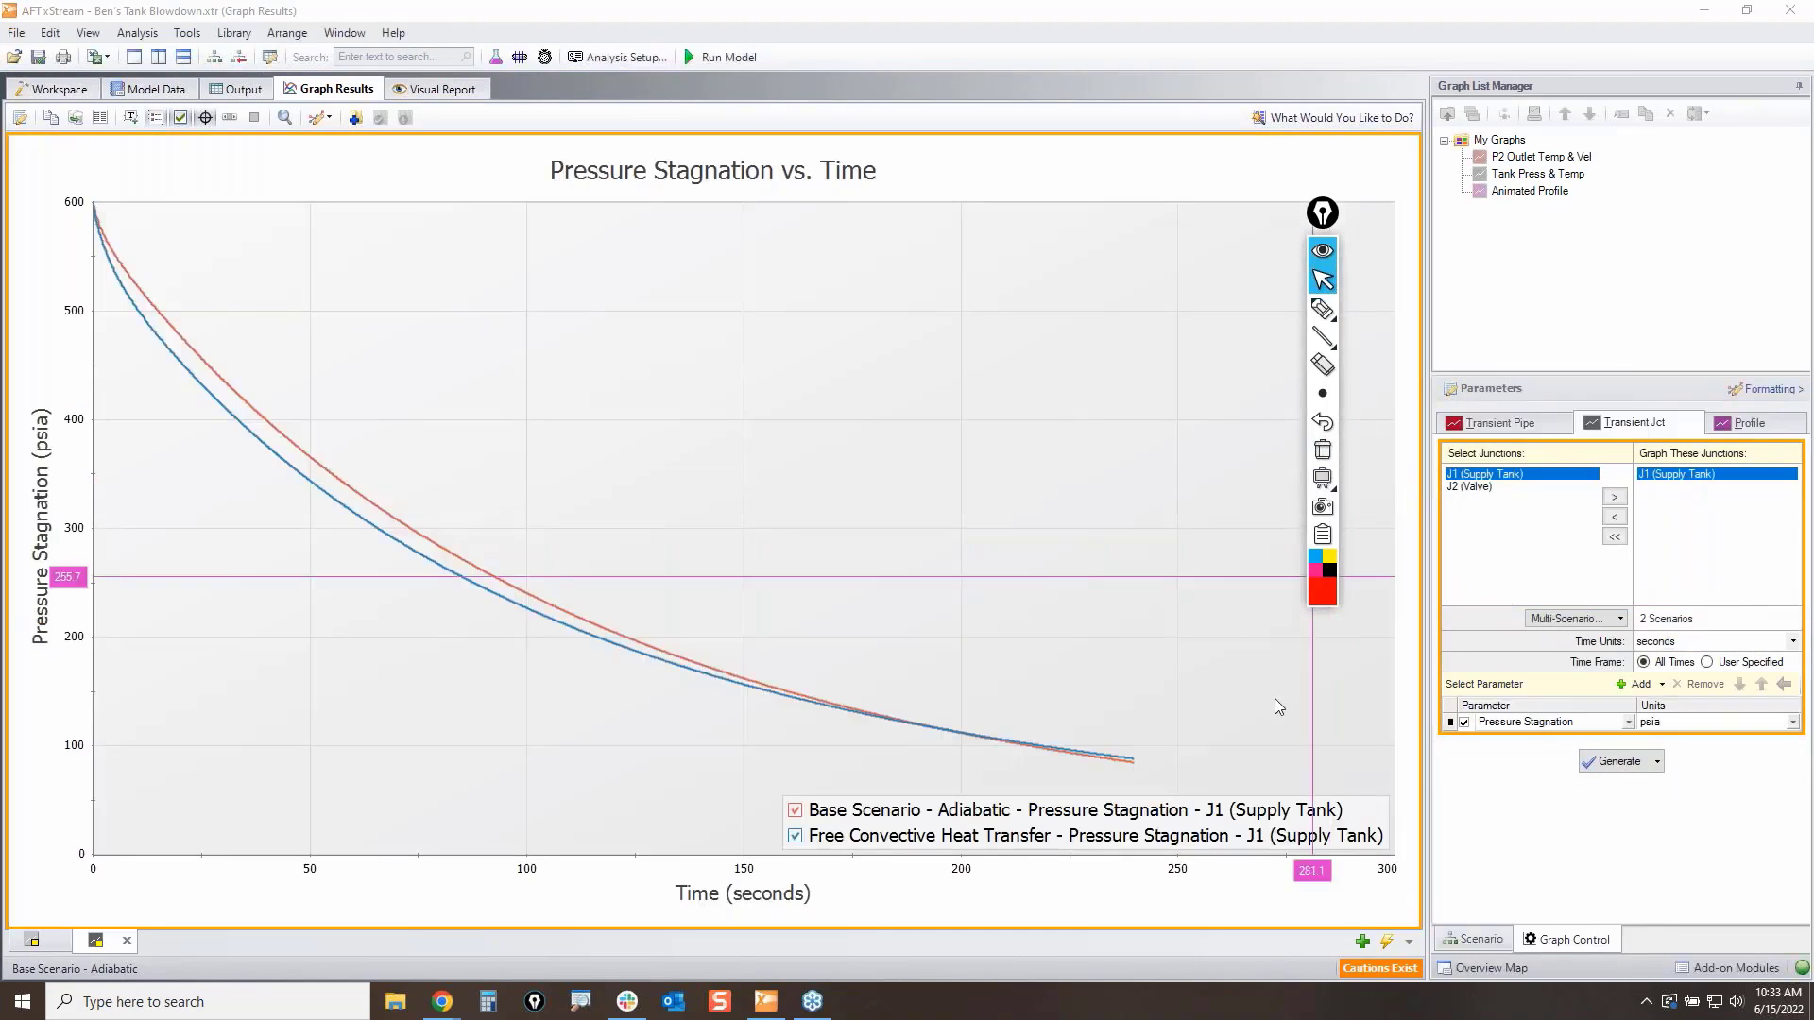
Step: Circle the Free Convective Heat Transfer legend entry, trace the early part of its curve in red, and clear the annotations
left_click(1323, 309)
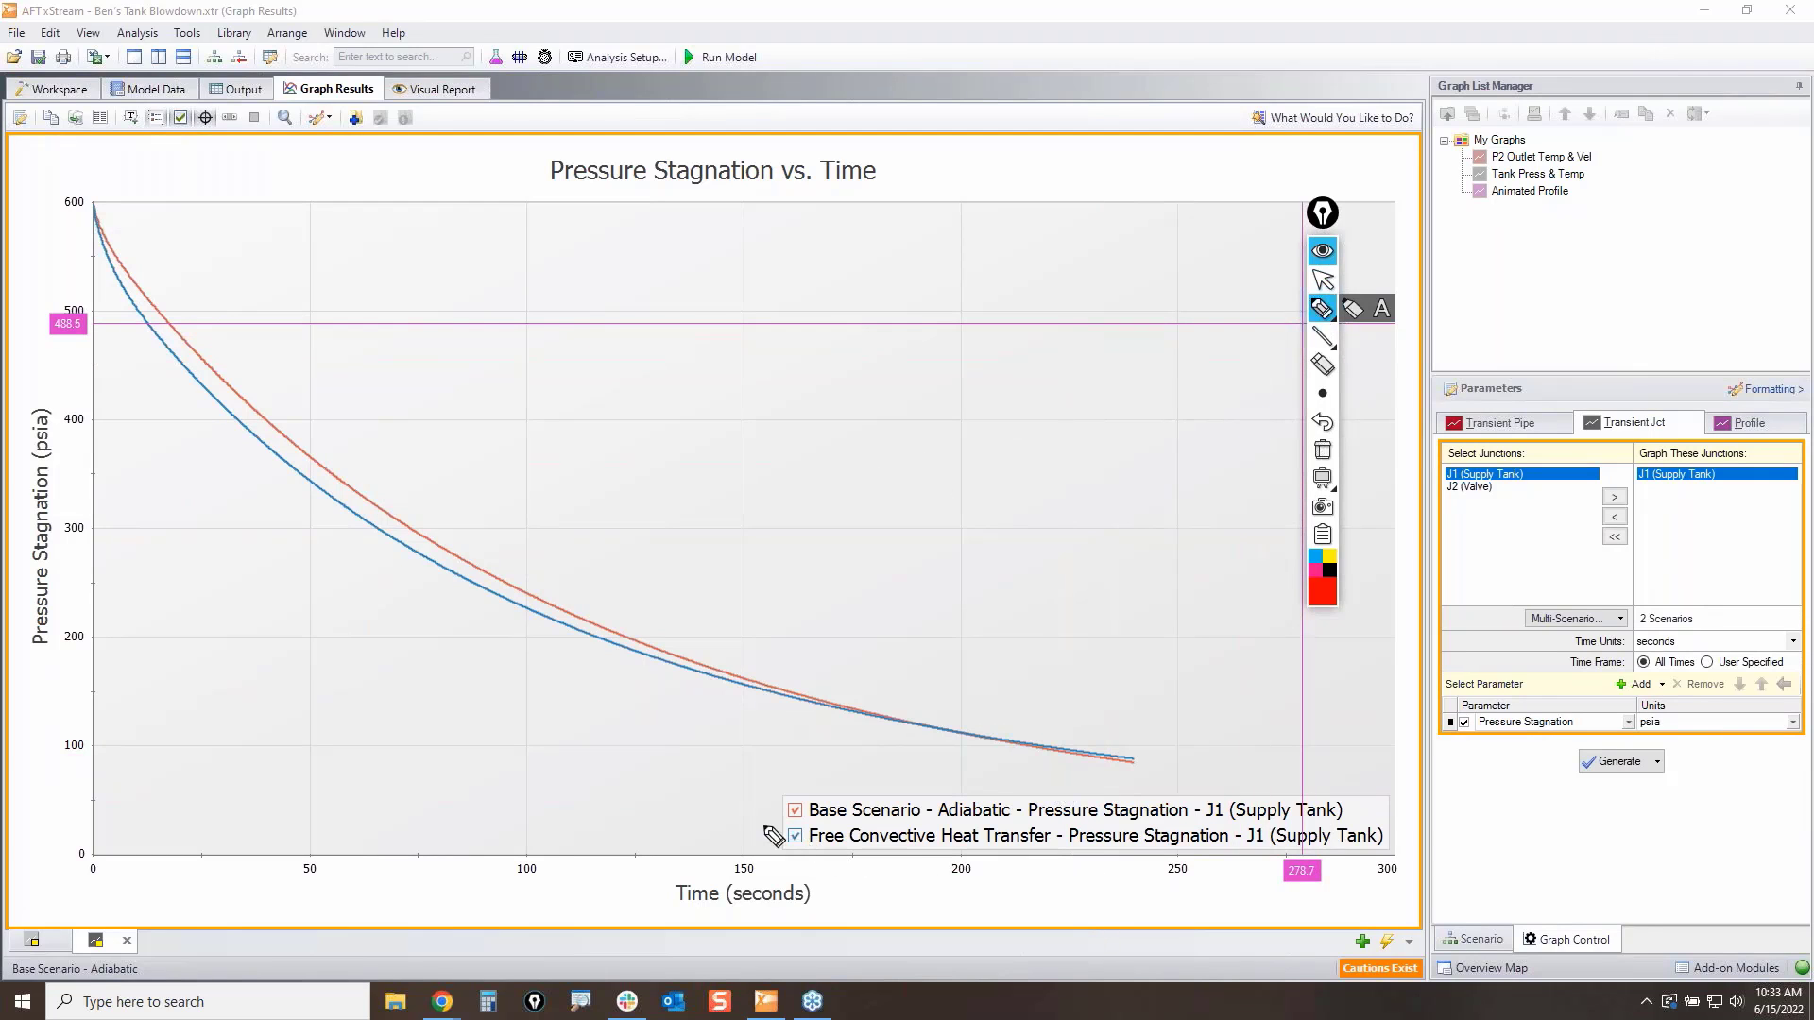
mouse_move(771, 826)
left_mouse_down()
mouse_move(1049, 851)
mouse_move(769, 849)
mouse_move(790, 810)
left_mouse_up()
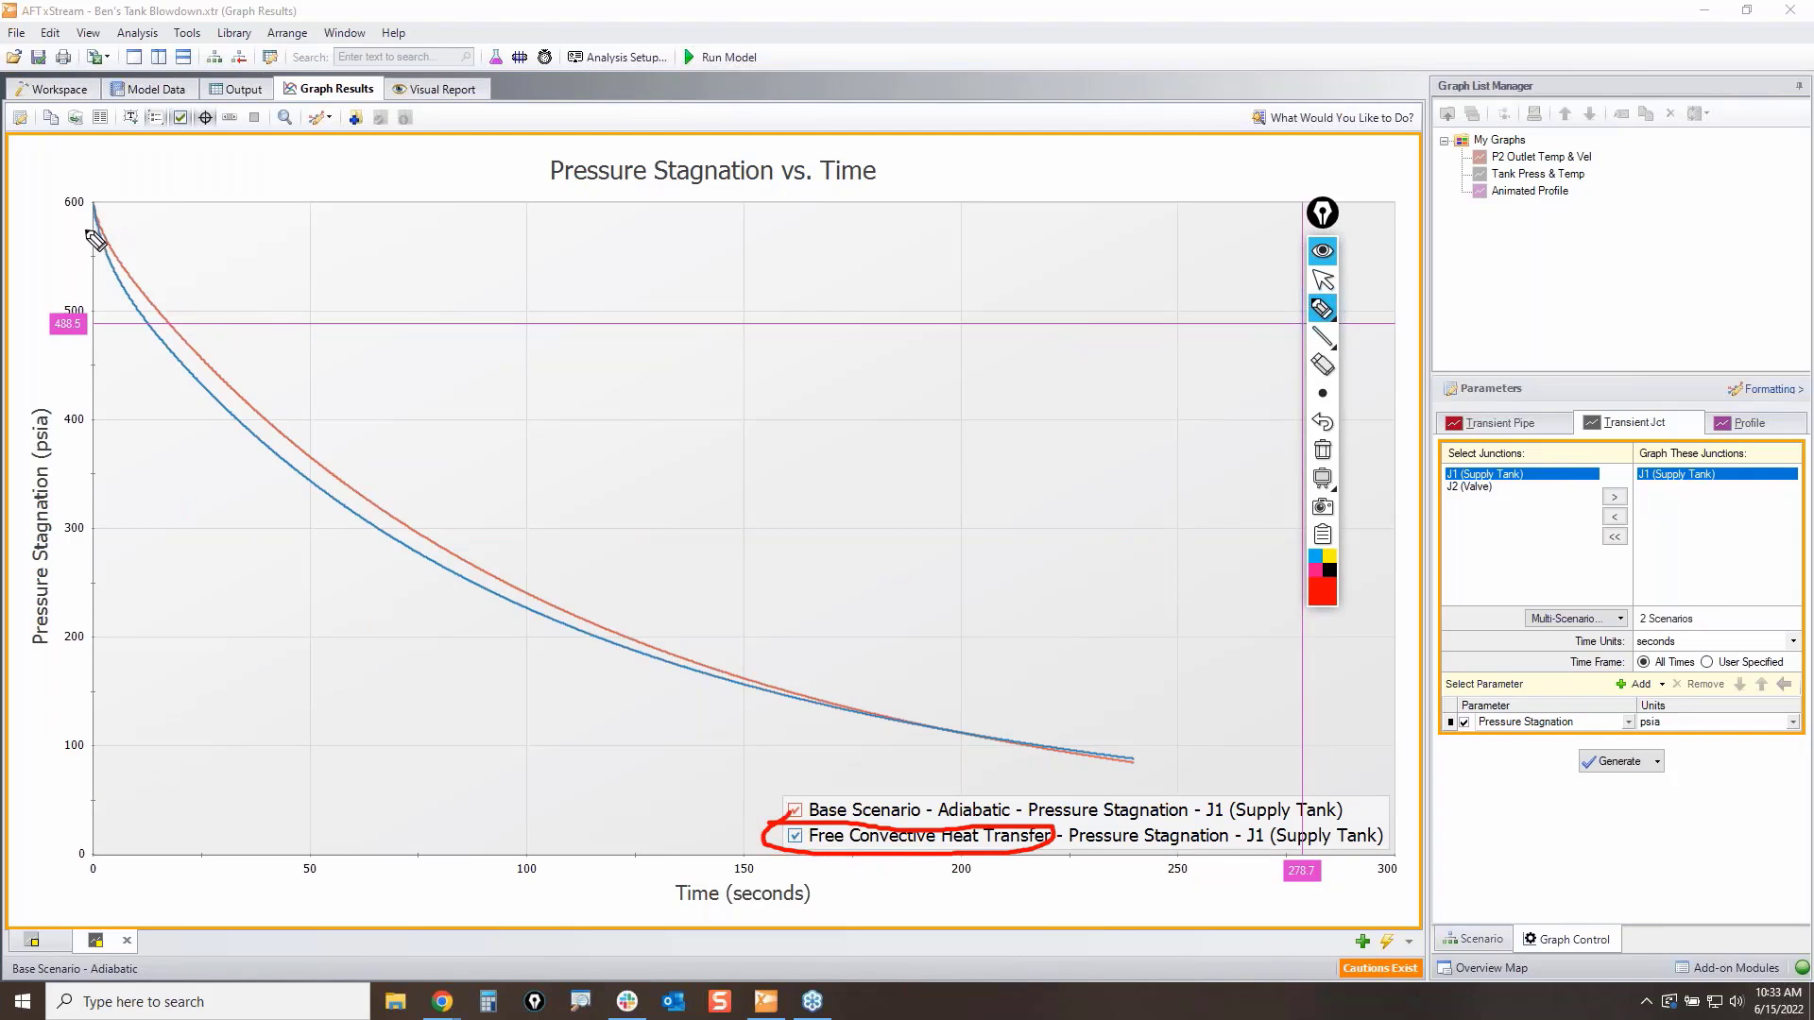
mouse_move(87, 232)
left_mouse_down()
mouse_move(122, 292)
mouse_move(421, 559)
mouse_move(540, 608)
left_mouse_up()
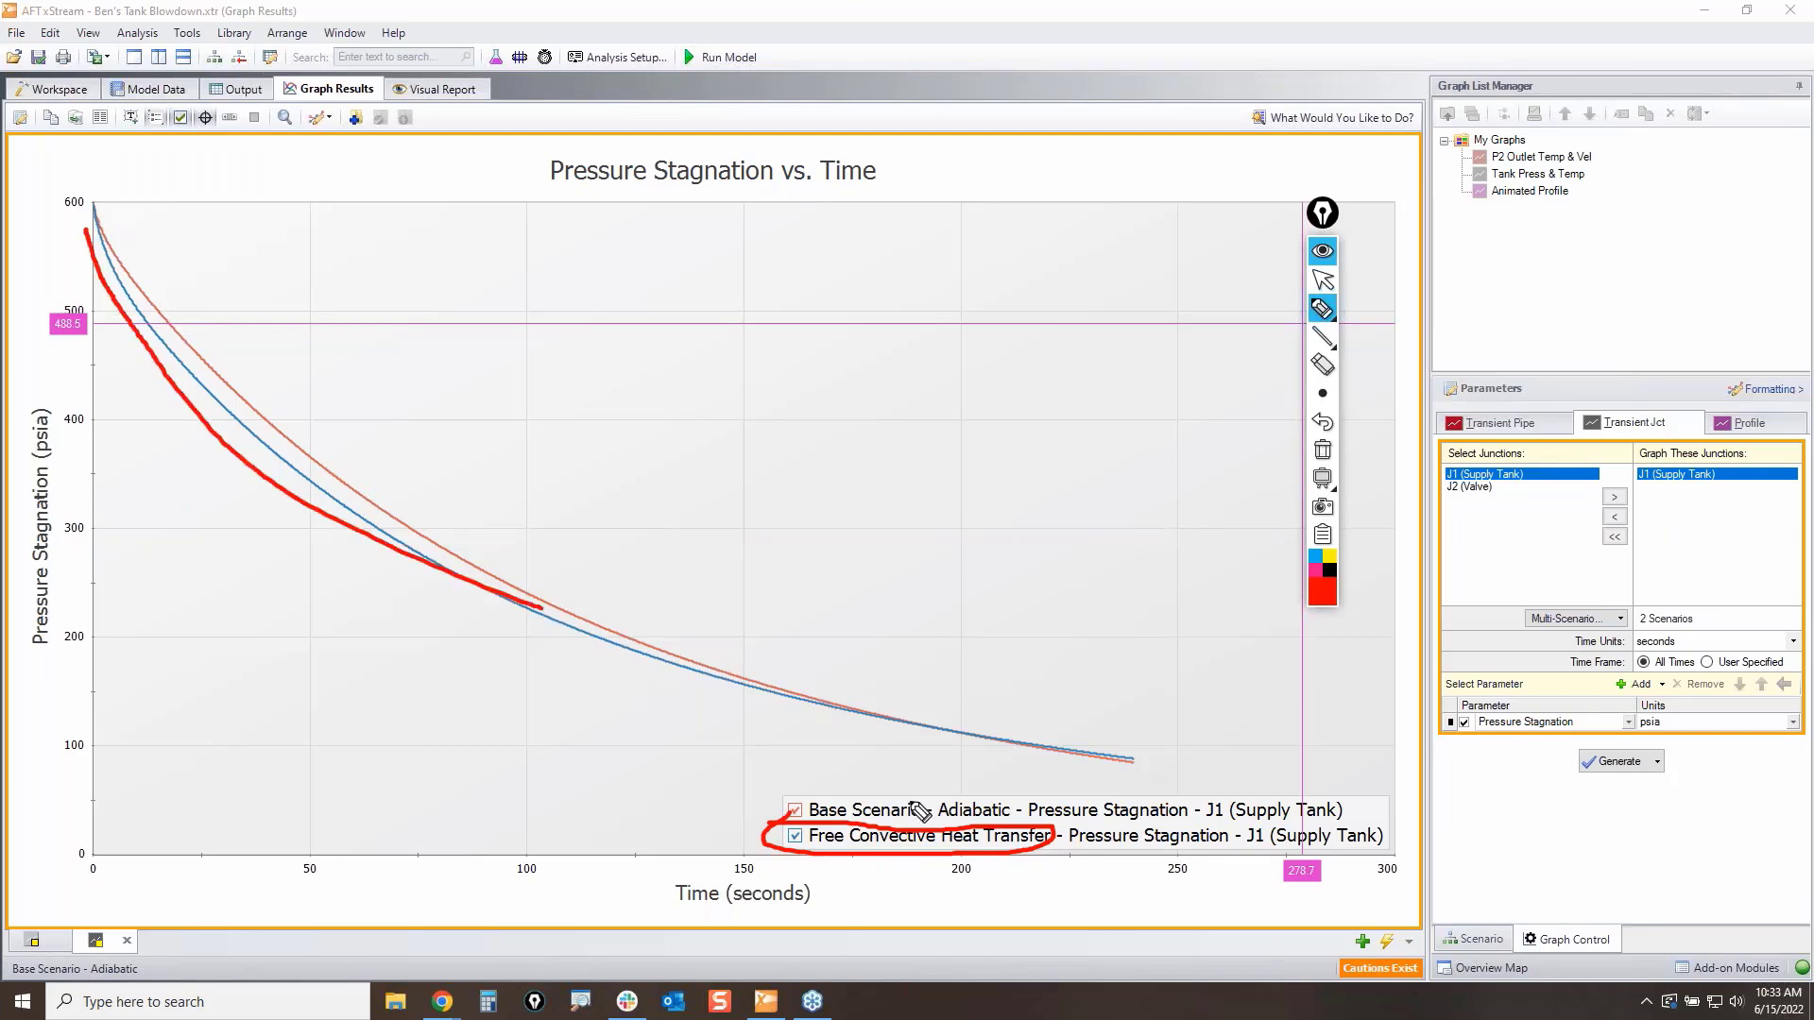
left_click(1324, 452)
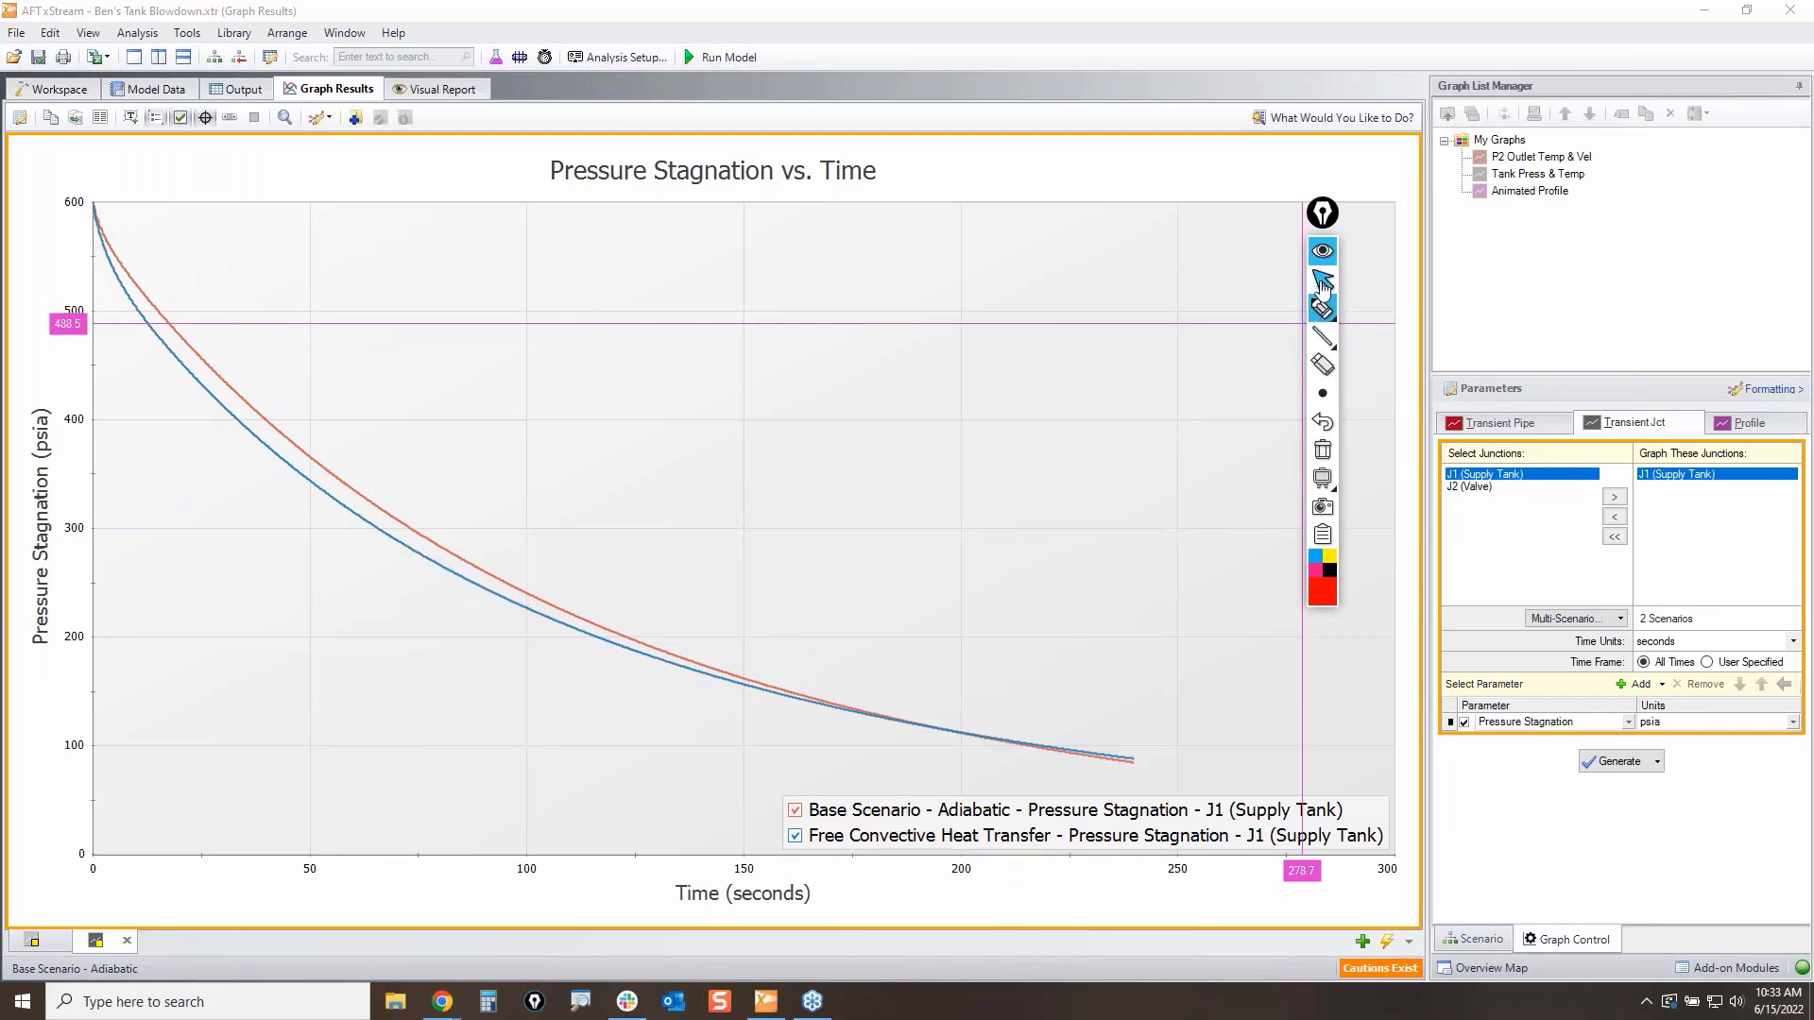
Step: Examine the gap between the adiabatic and free convective pressure curves up close, and restore the full graph
left_click(1321, 281)
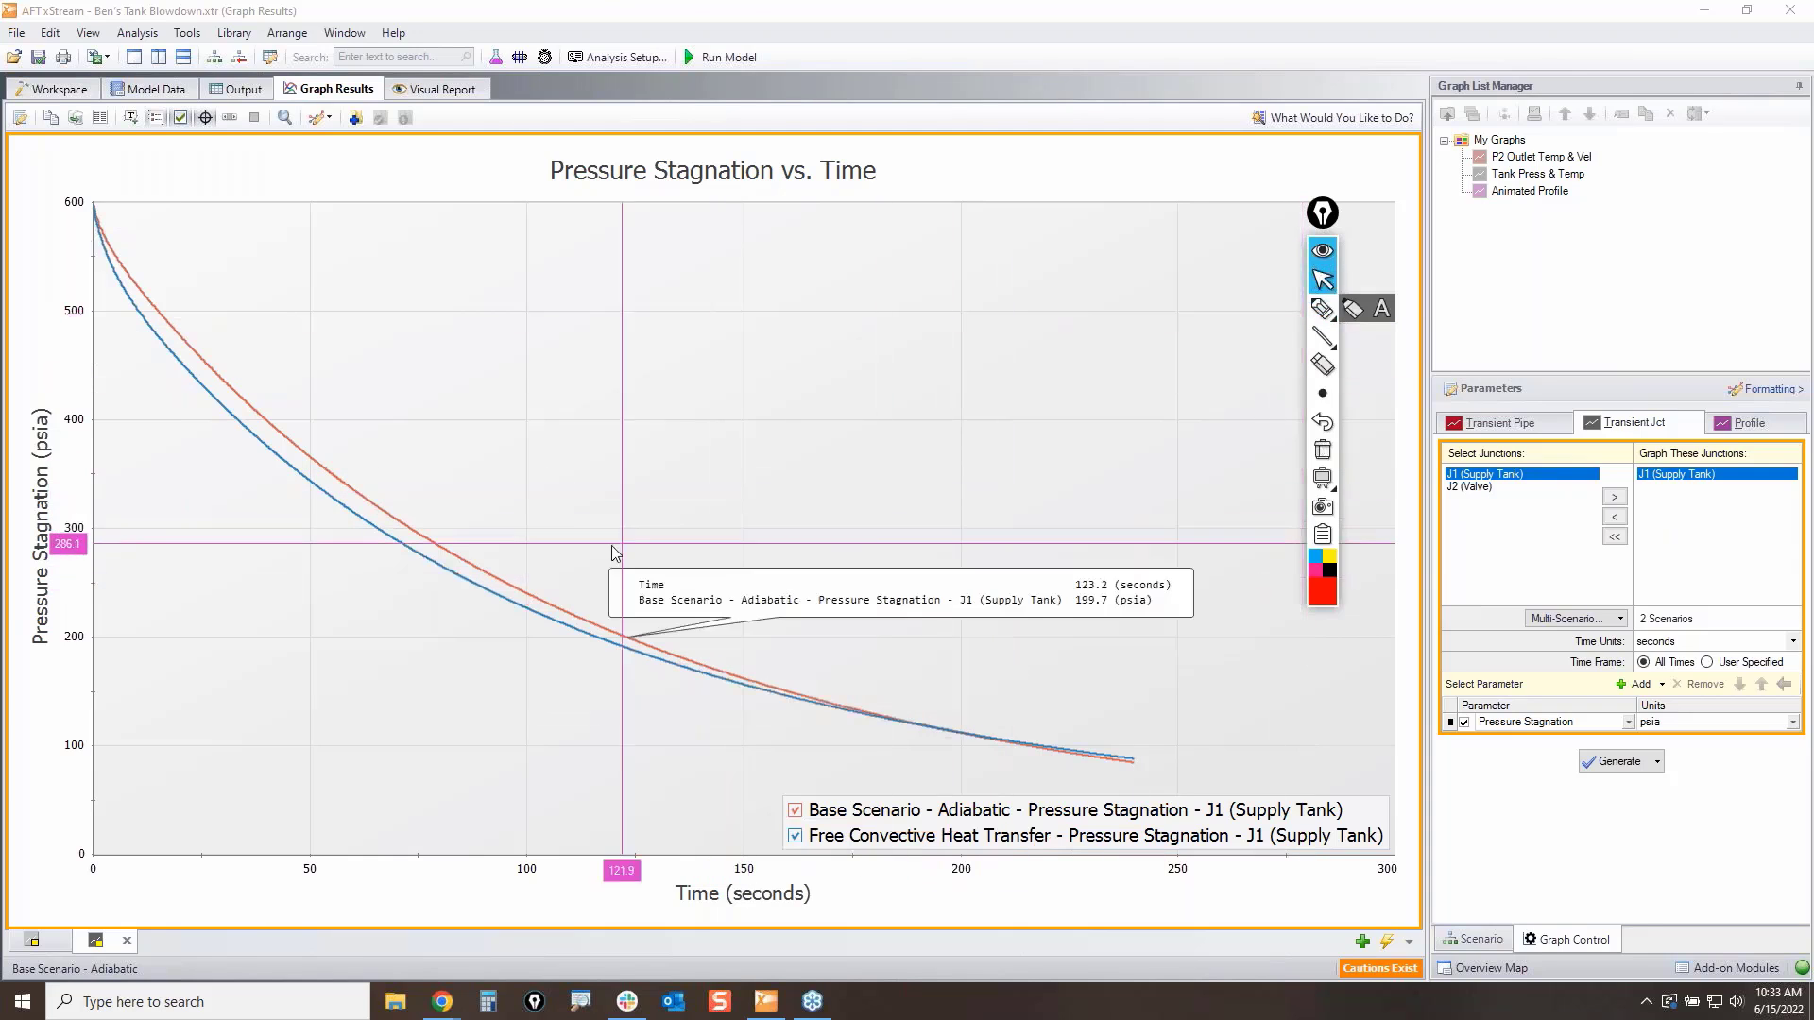
scroll(416, 518, "up", 5)
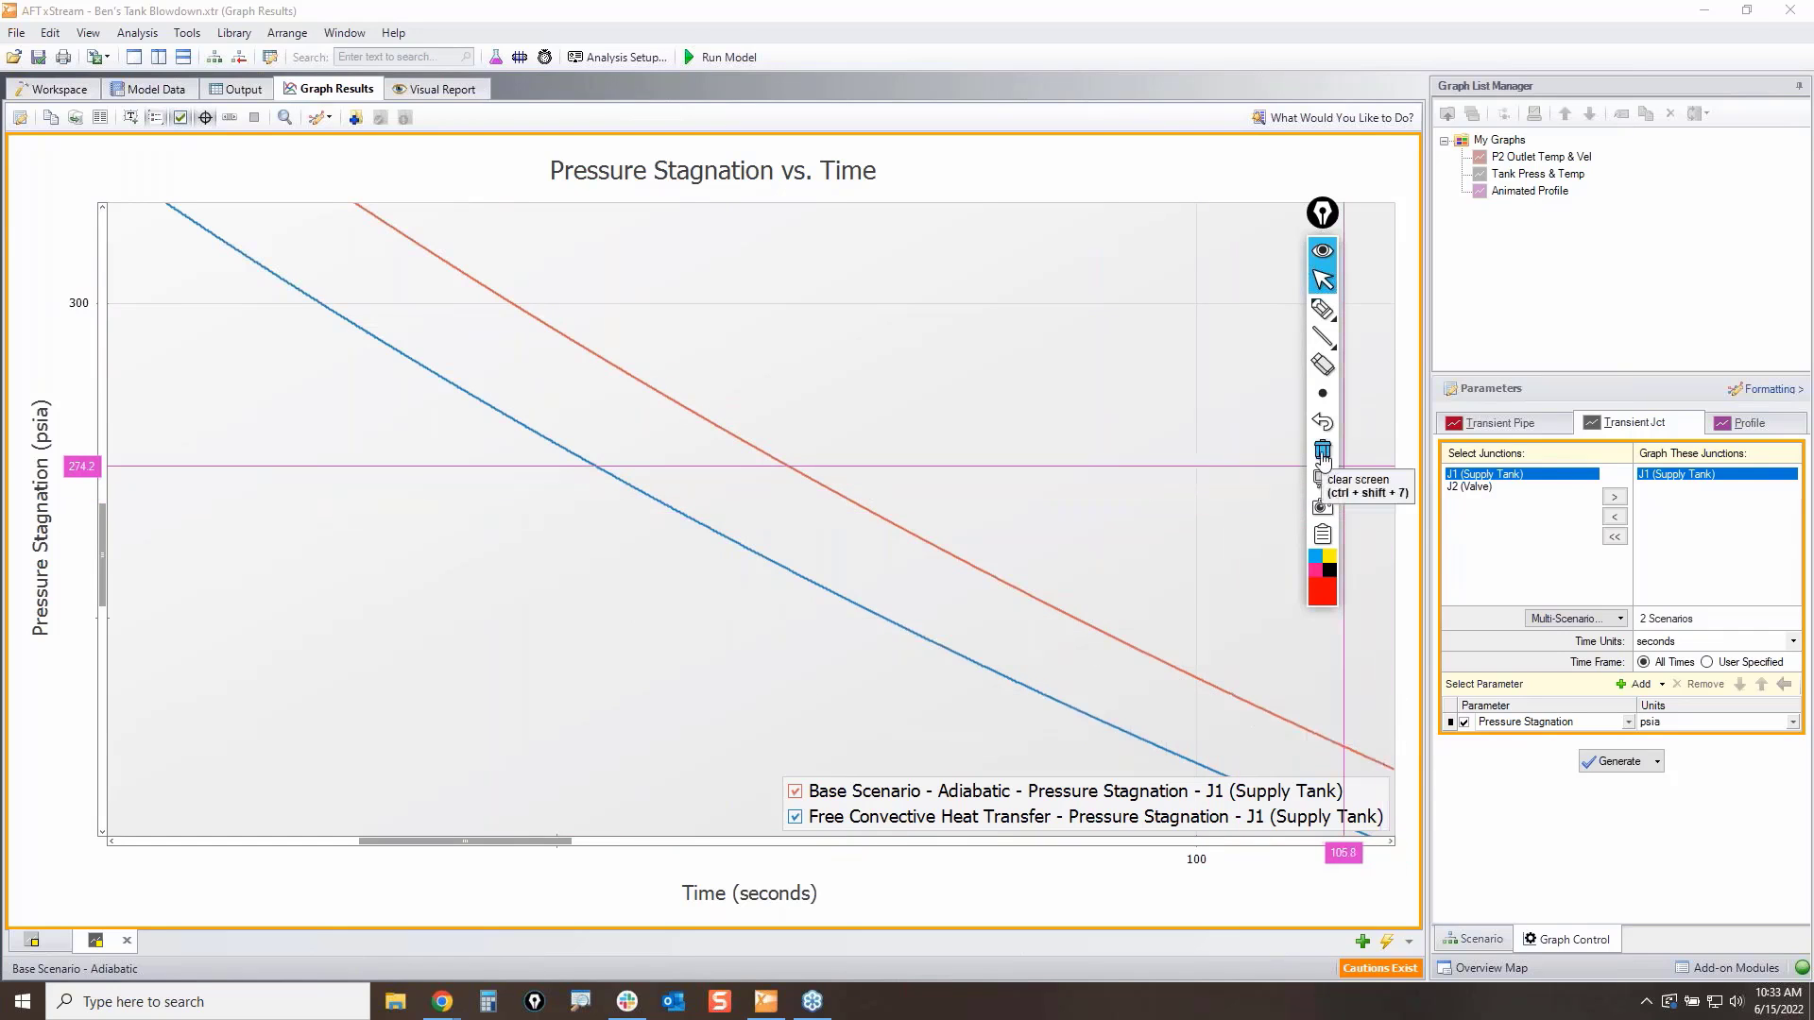
left_click(281, 117)
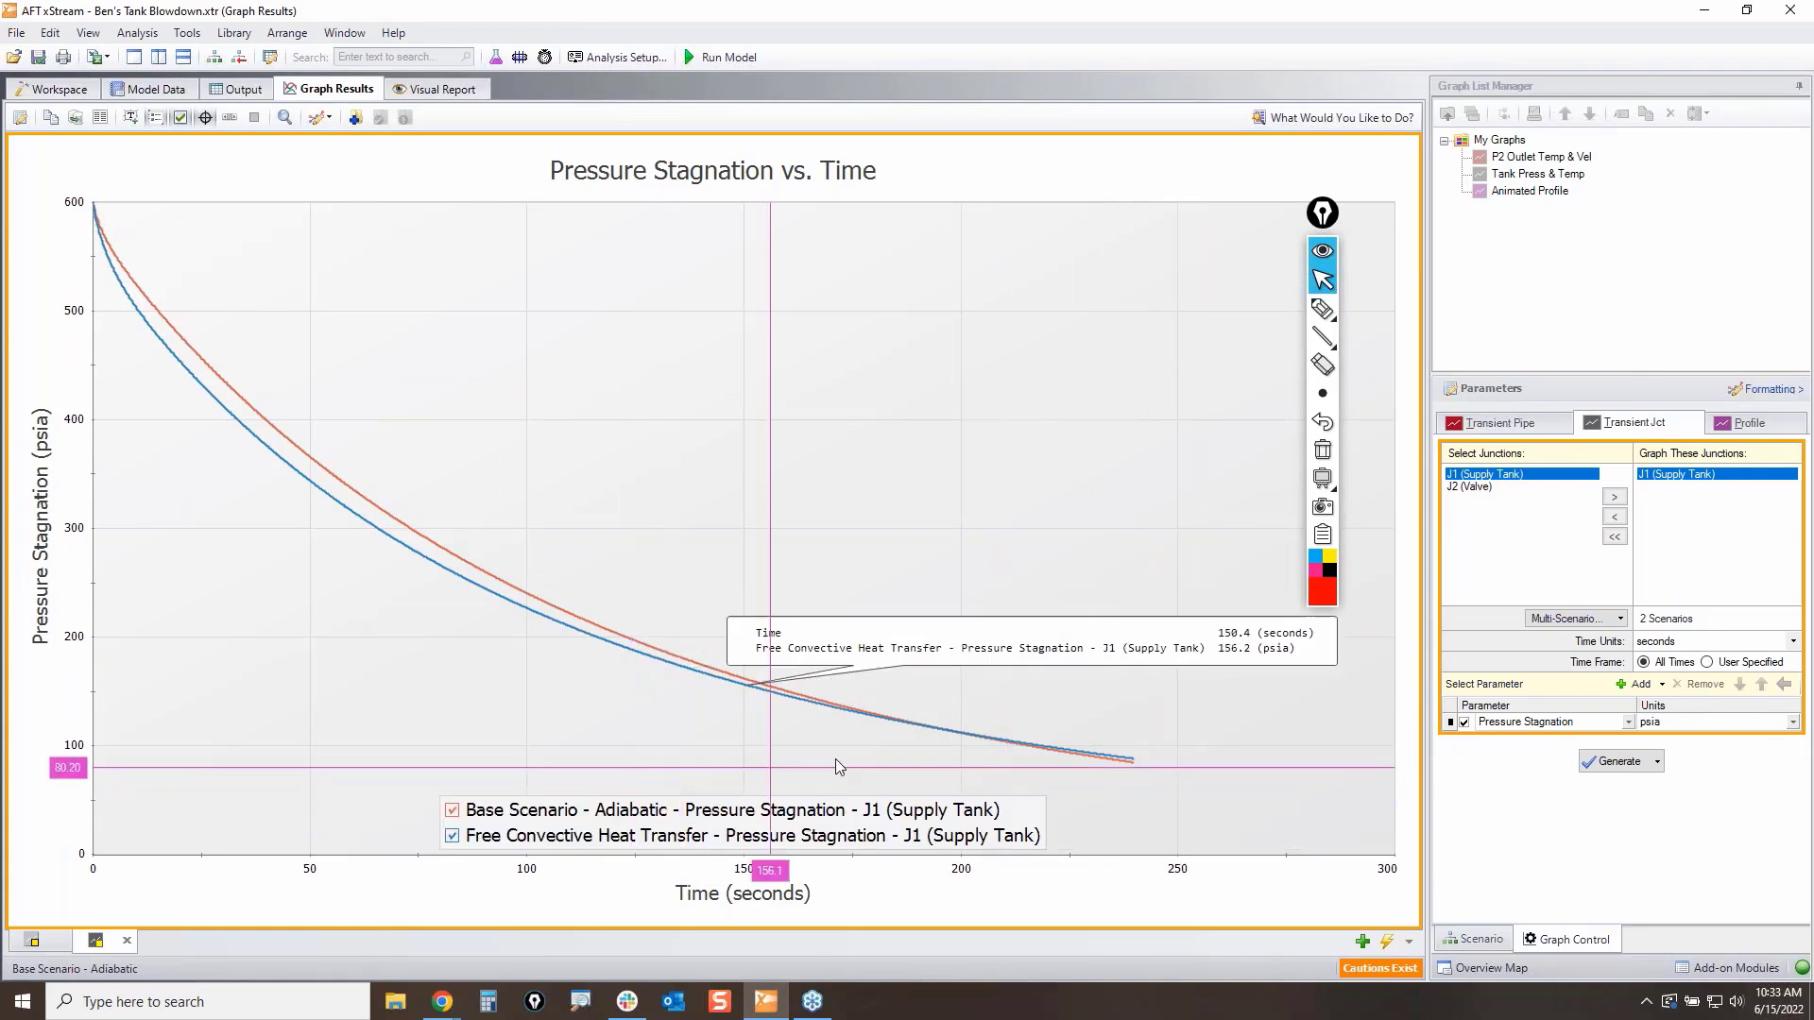
Step: Add the Forced Convective Heat Transfer scenario to the multi-scenario selection and regenerate the graph
left_click(1622, 619)
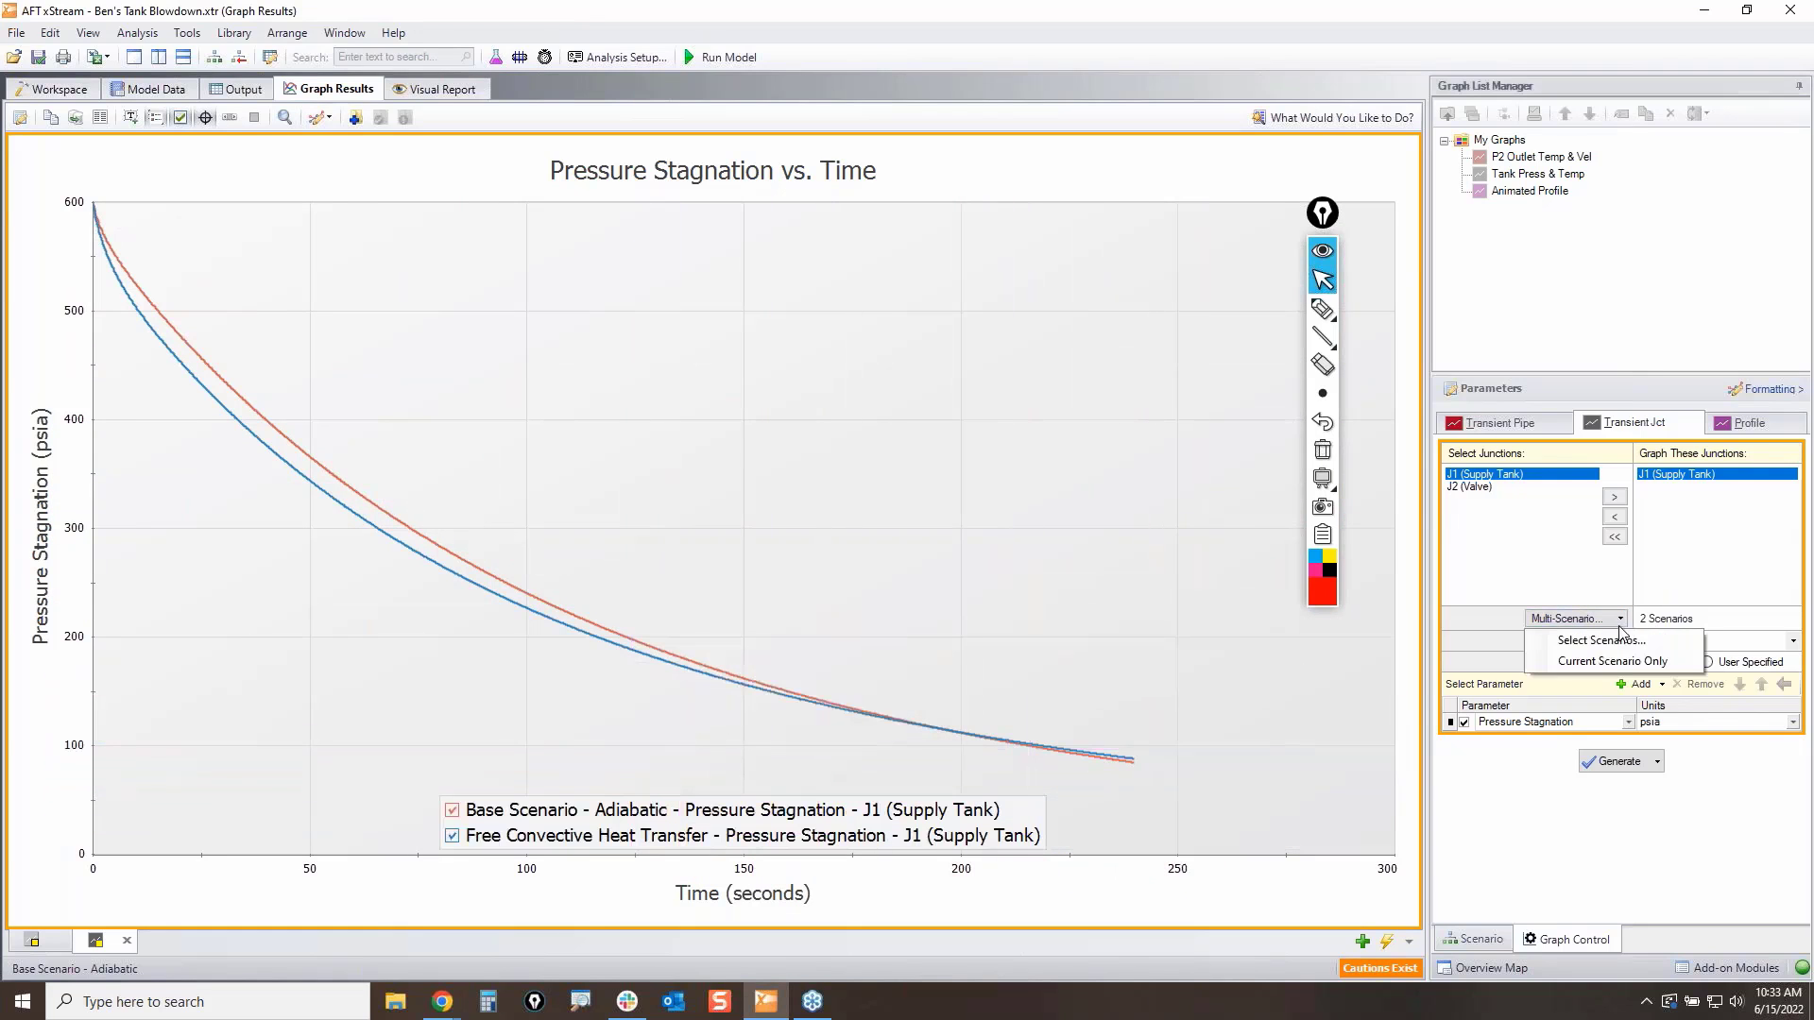
left_click(1609, 641)
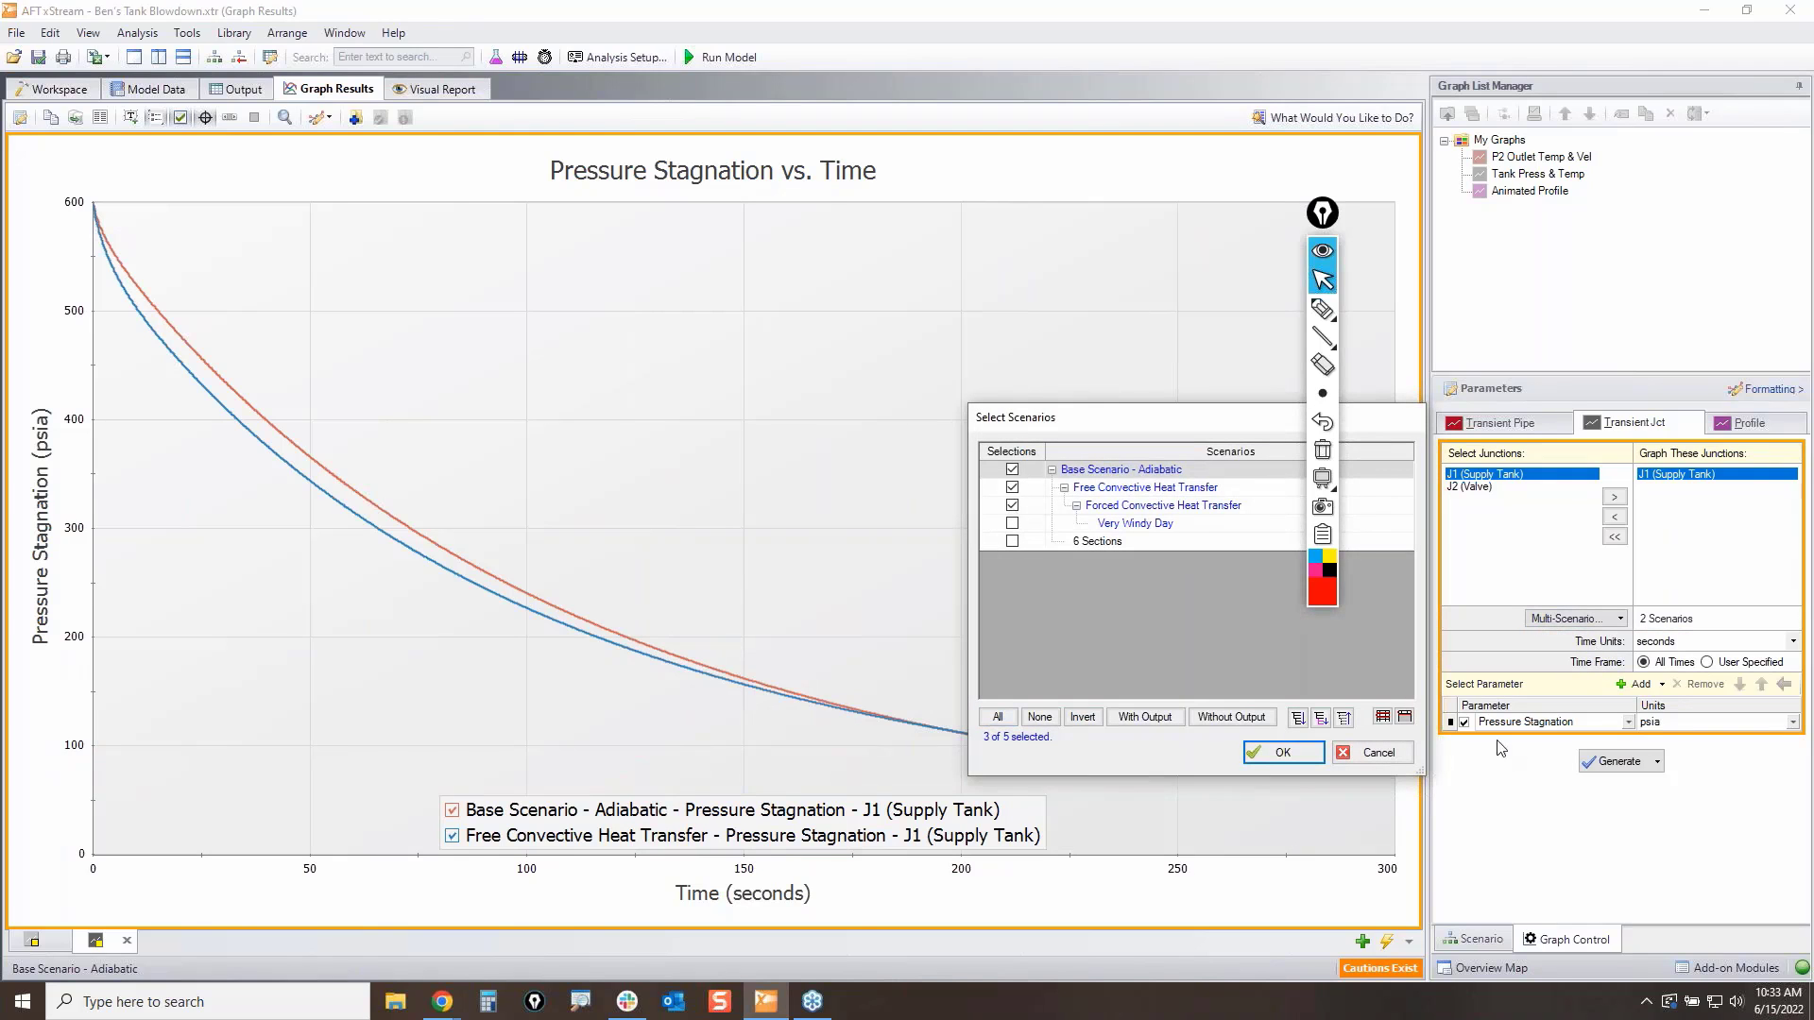
left_click(1284, 752)
left_click(1621, 762)
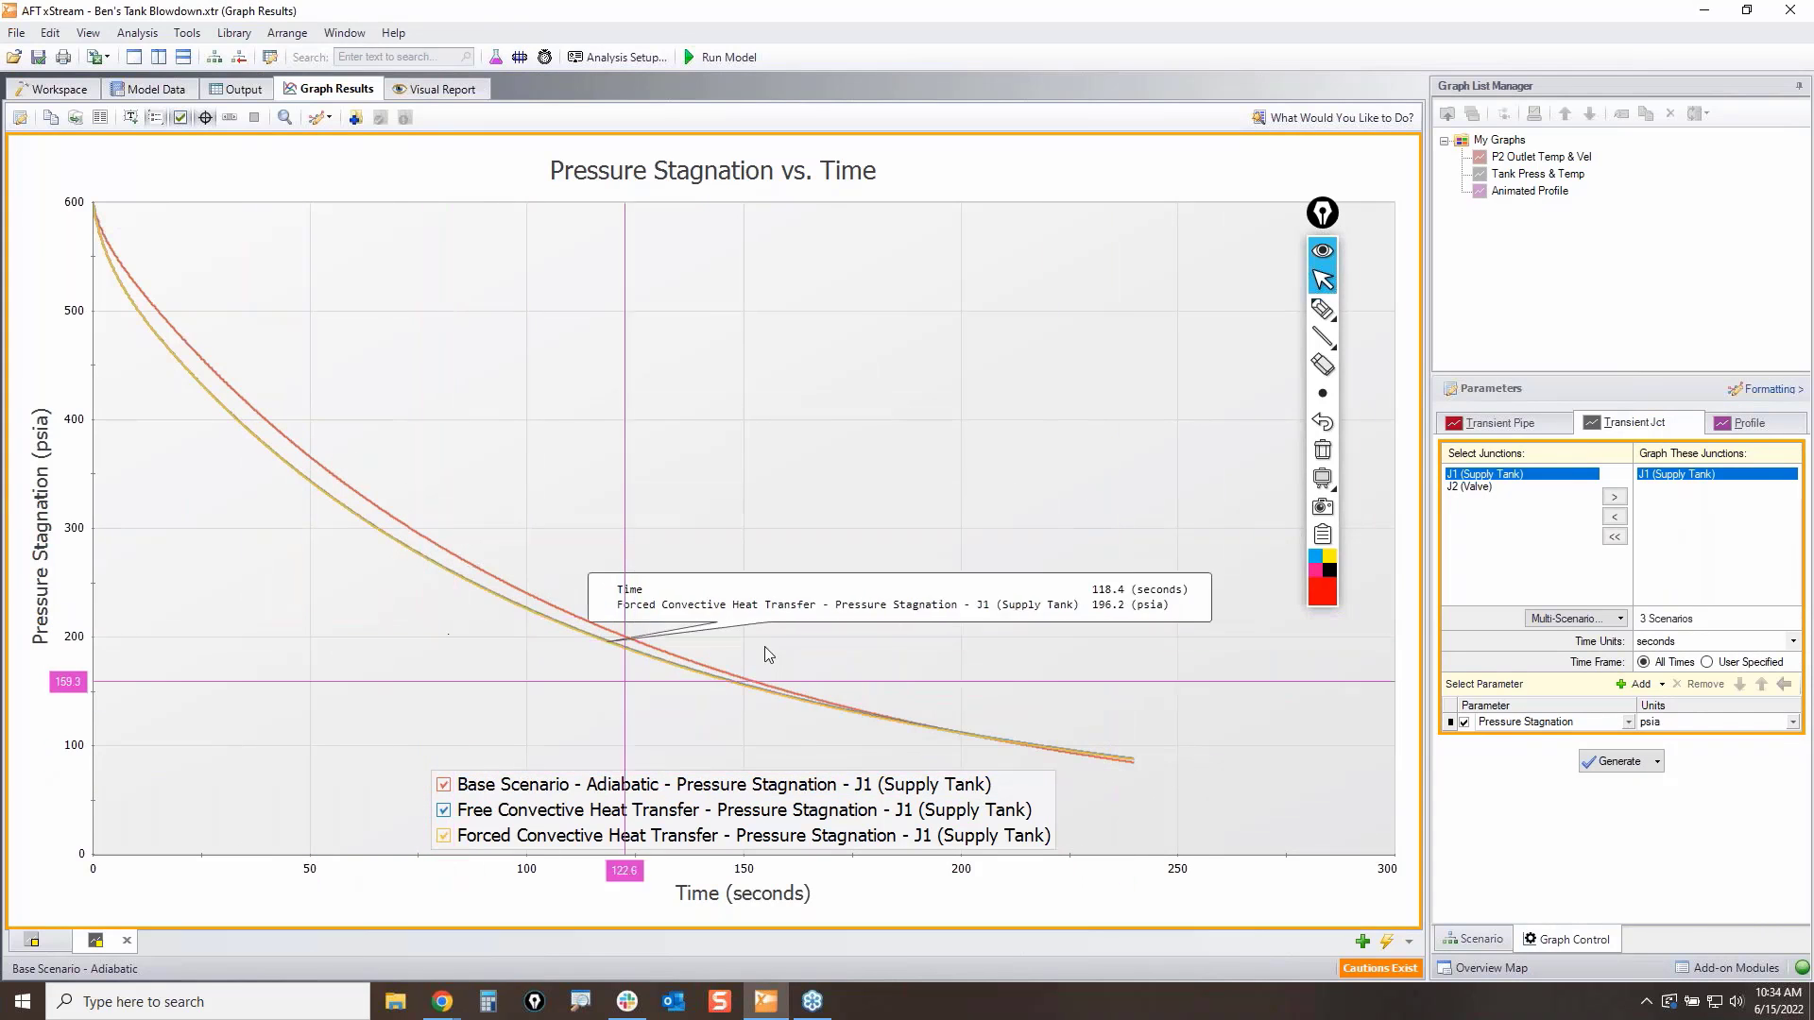
Step: Circle the words Free and Forced in the graph legend with the red pen, and clear the marks
left_click(1322, 309)
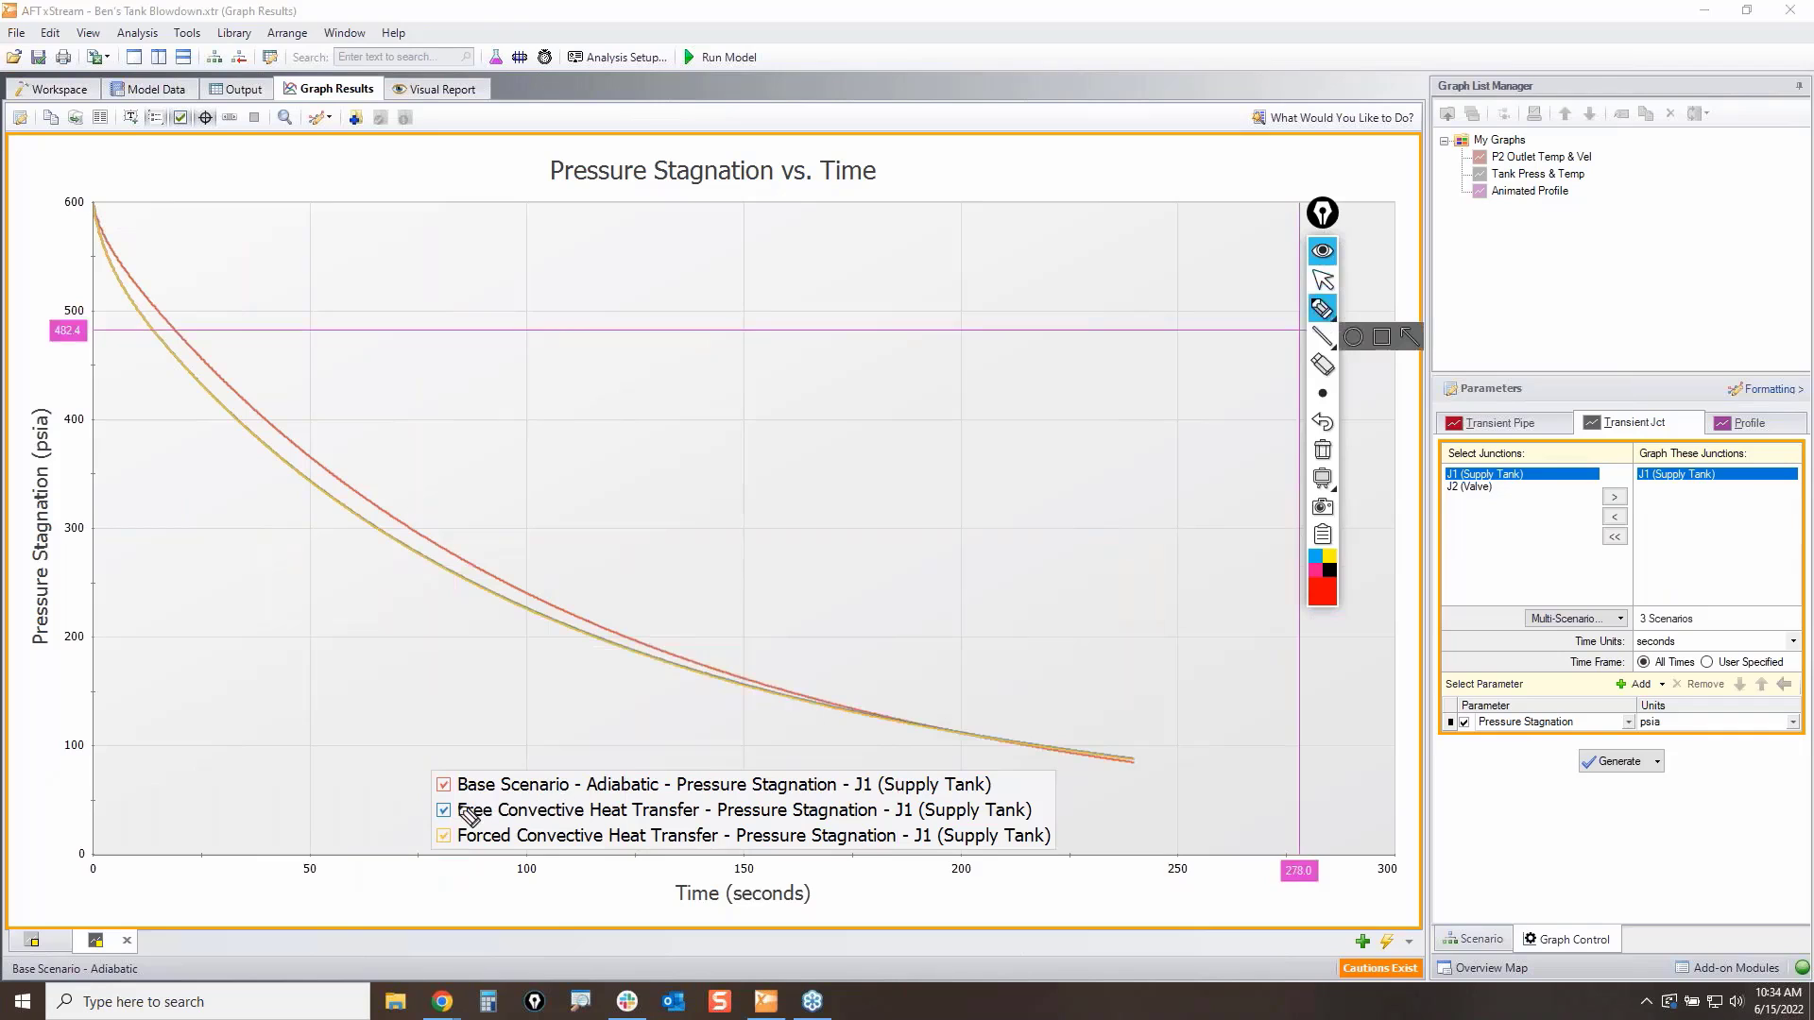
mouse_move(430, 811)
left_mouse_down()
mouse_move(510, 803)
mouse_move(421, 822)
mouse_move(500, 801)
mouse_move(432, 831)
mouse_move(458, 852)
mouse_move(500, 820)
left_mouse_up()
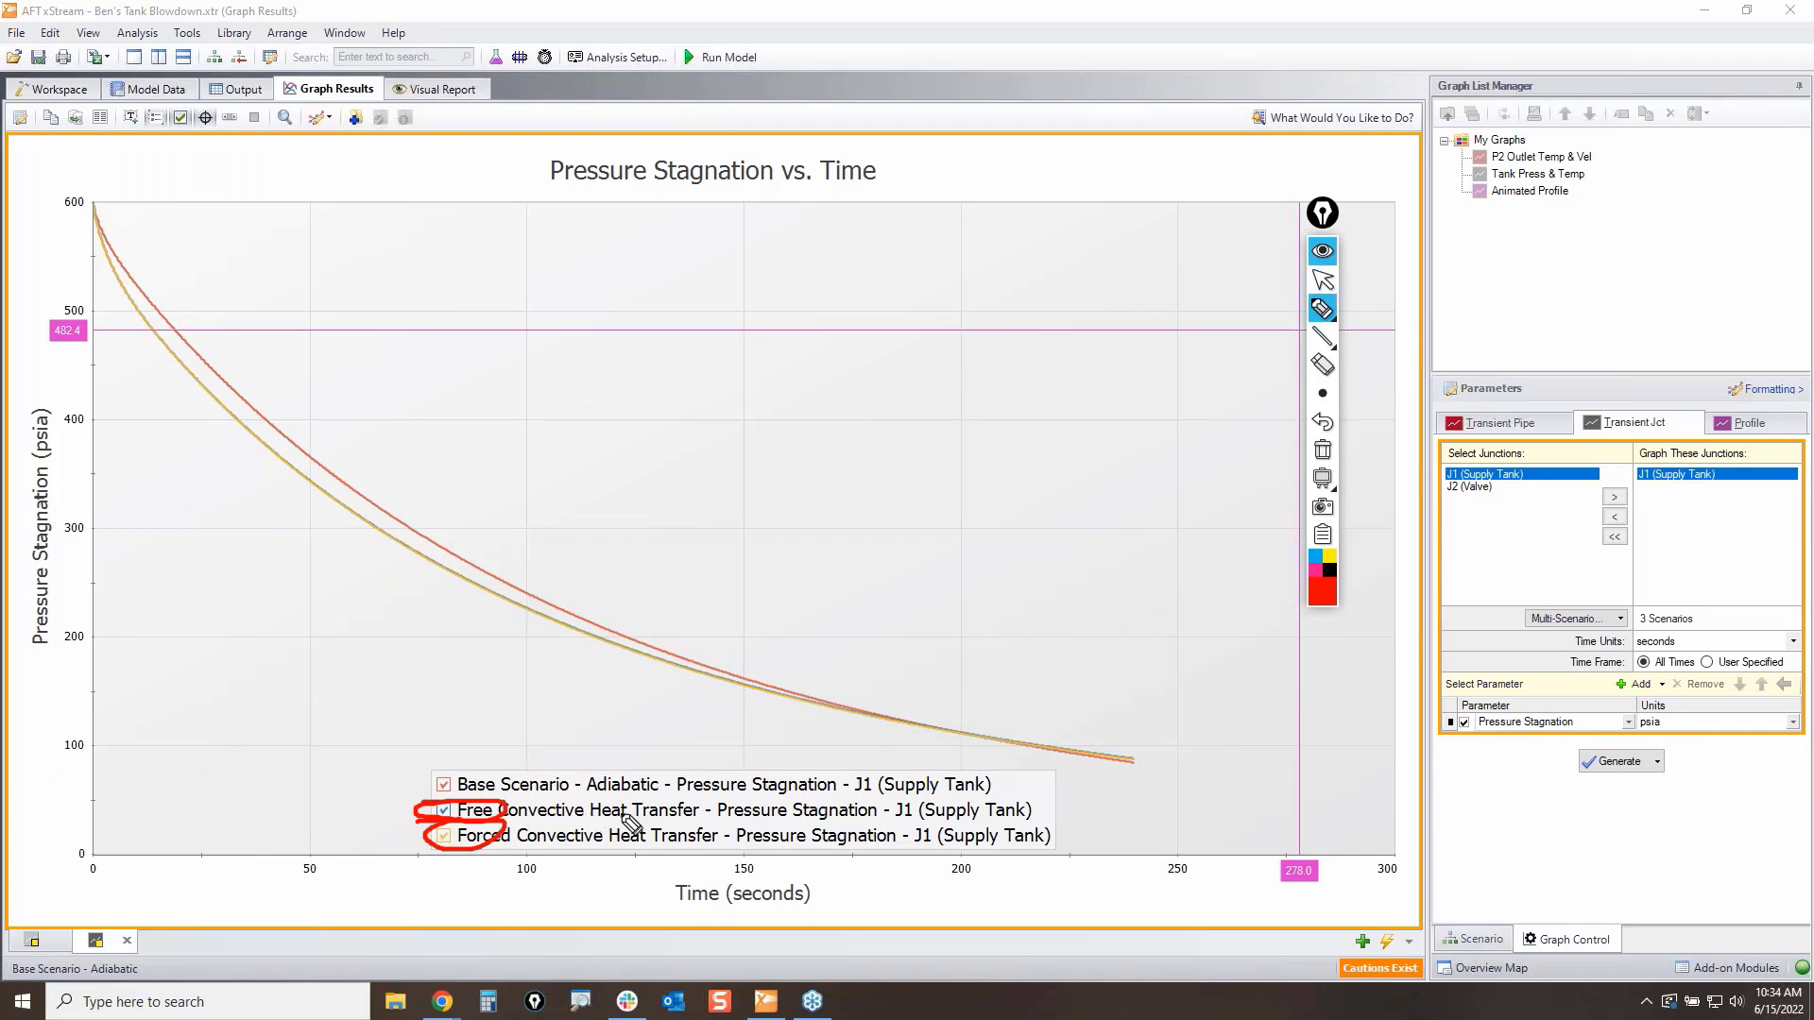
left_click(1323, 451)
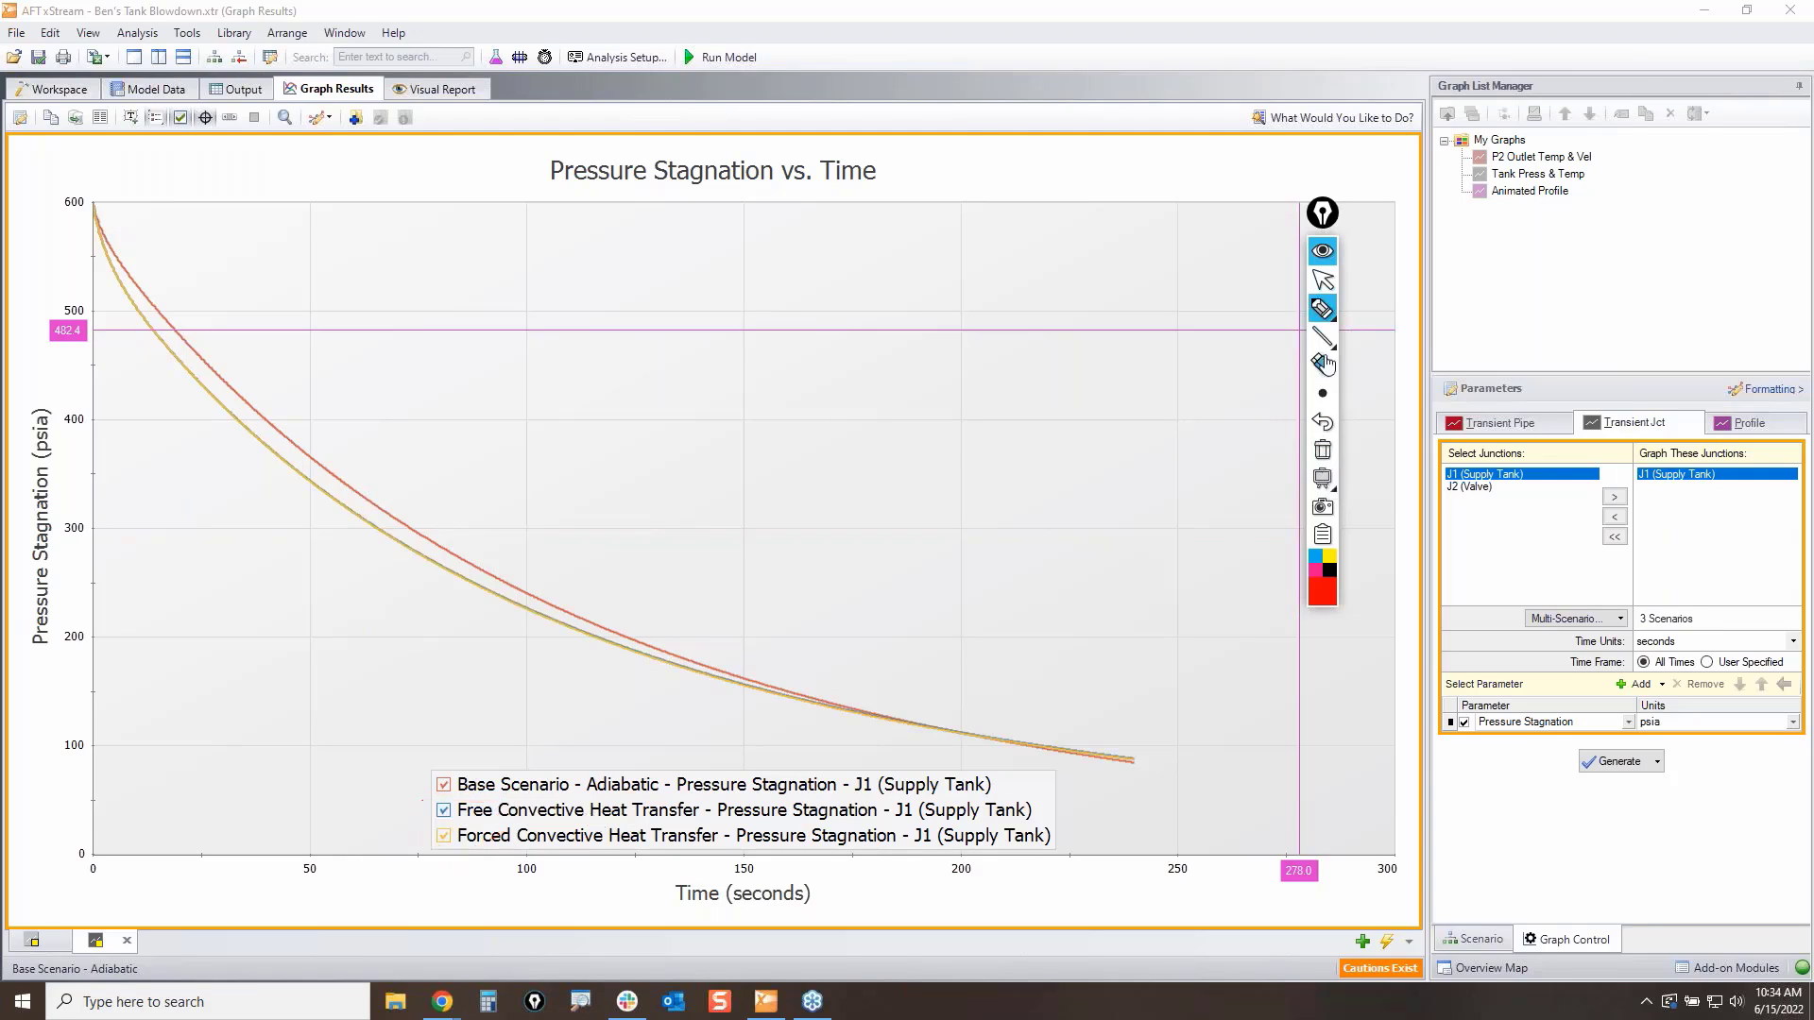
Step: Circle the three scenario checkboxes in the graph legend with the red pen
left_click(1323, 309)
mouse_move(430, 777)
left_mouse_down()
mouse_move(419, 850)
mouse_move(463, 874)
mouse_move(463, 789)
mouse_move(430, 779)
left_mouse_up()
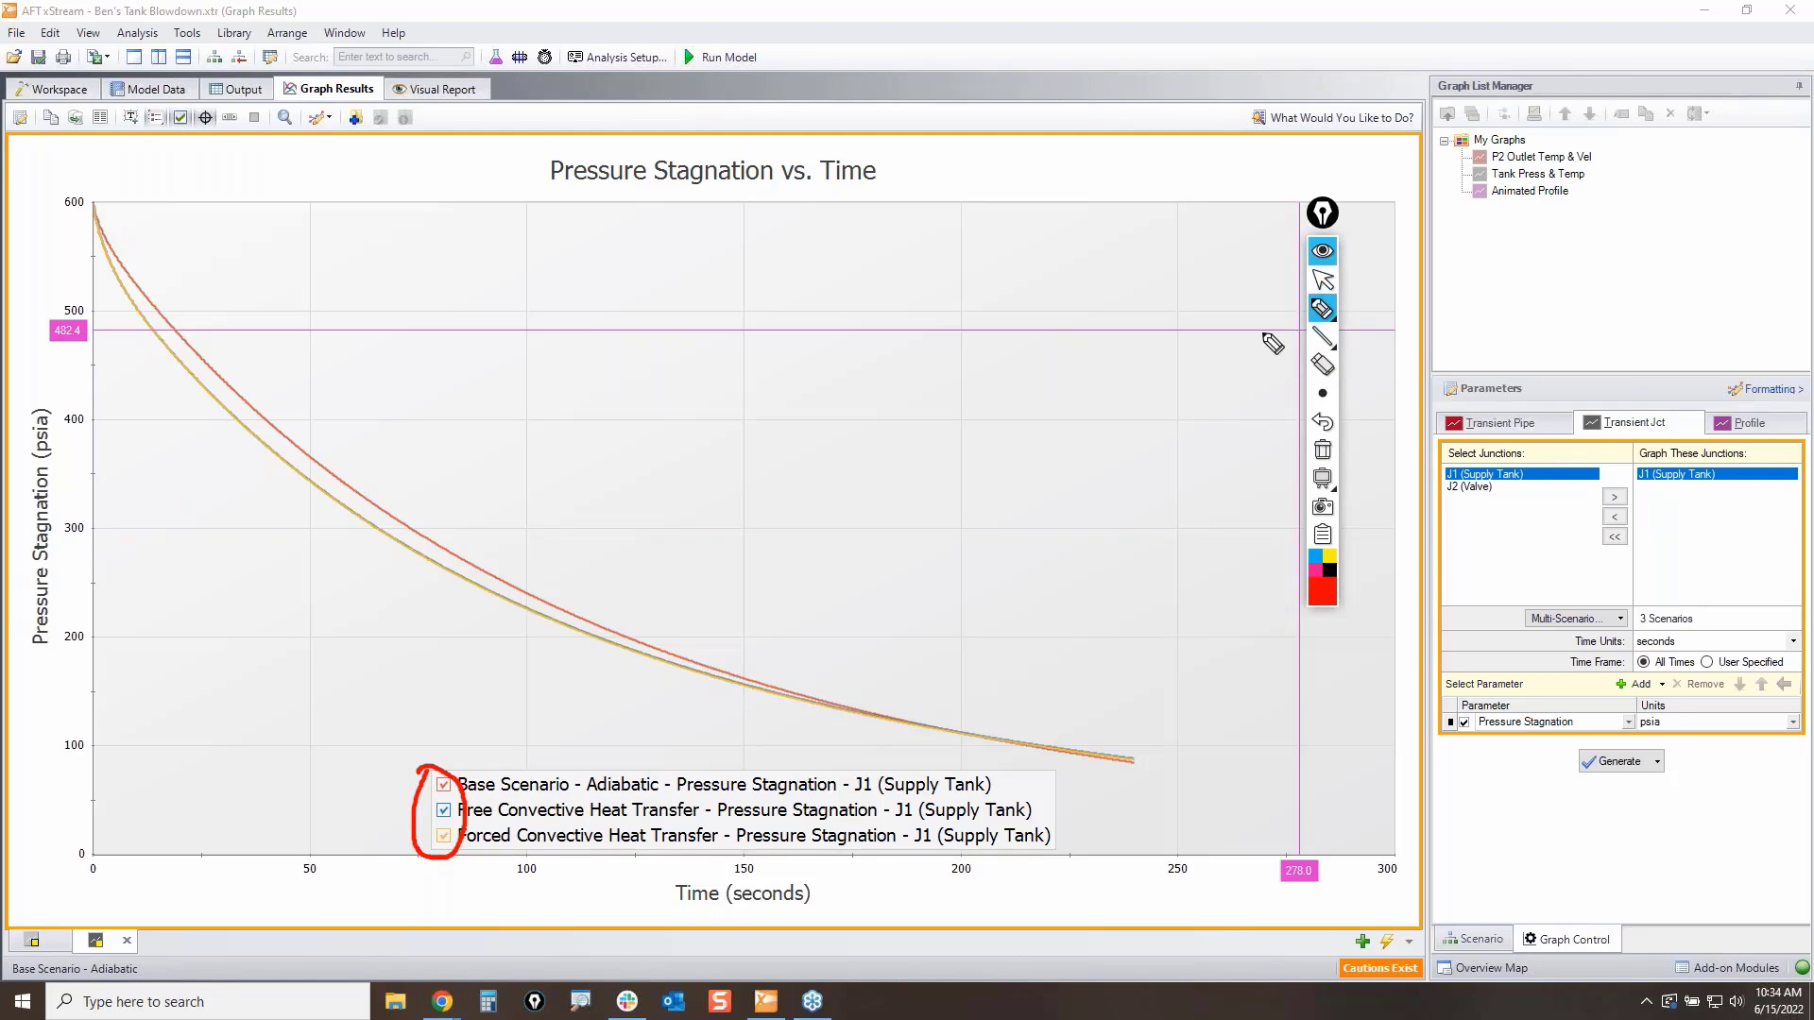
left_click(1323, 280)
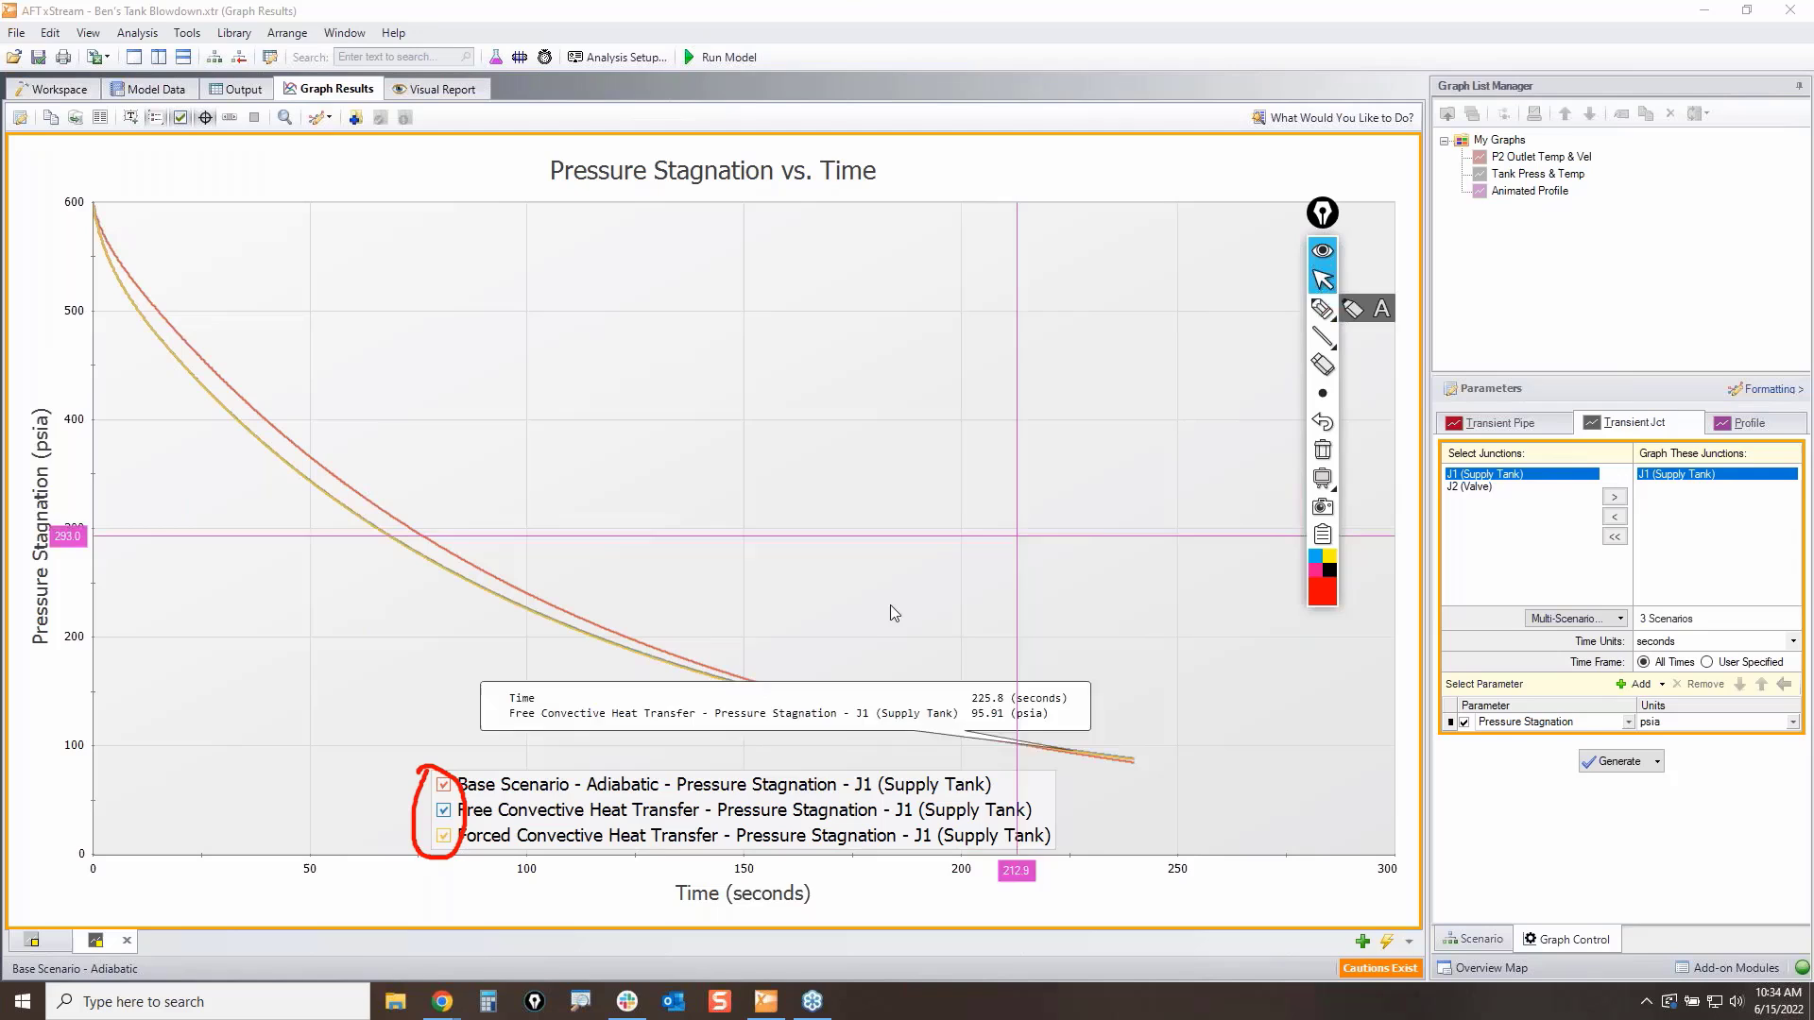
Step: Compare the free and forced convective curves up close with the Base Scenario curve hidden, and restore the full three-curve graph
left_click(443, 786)
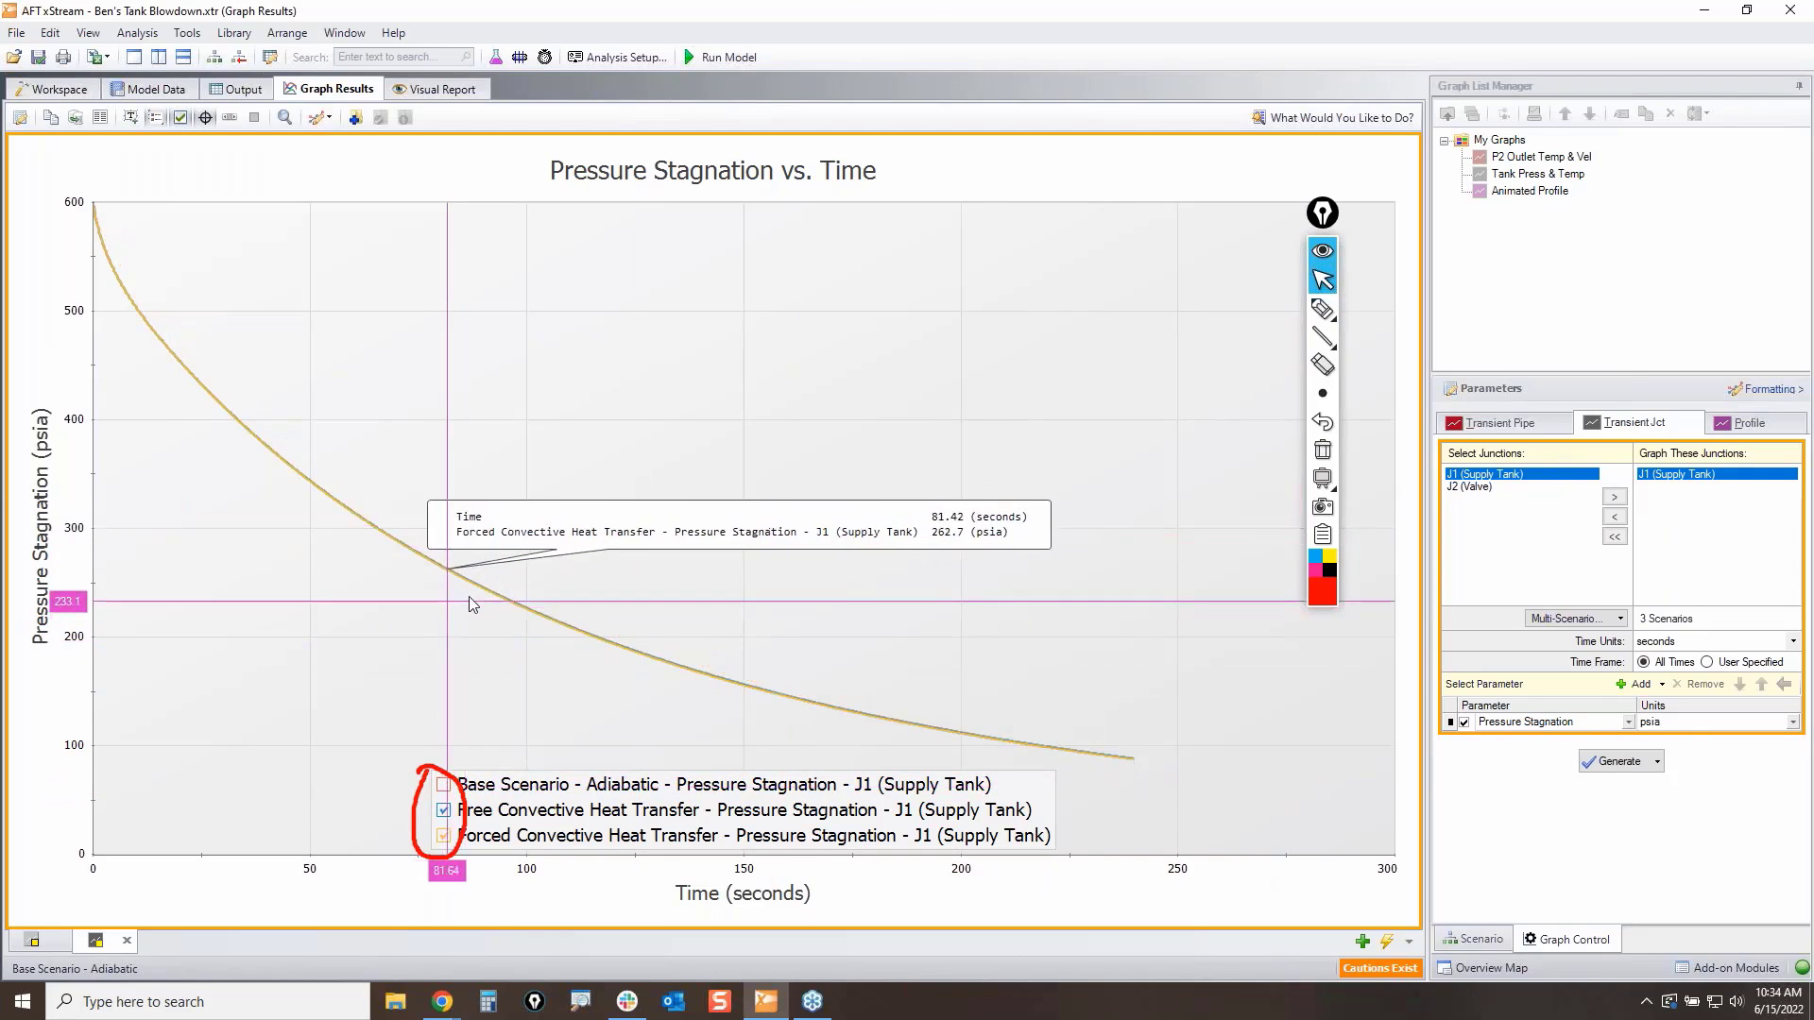
left_click(1323, 450)
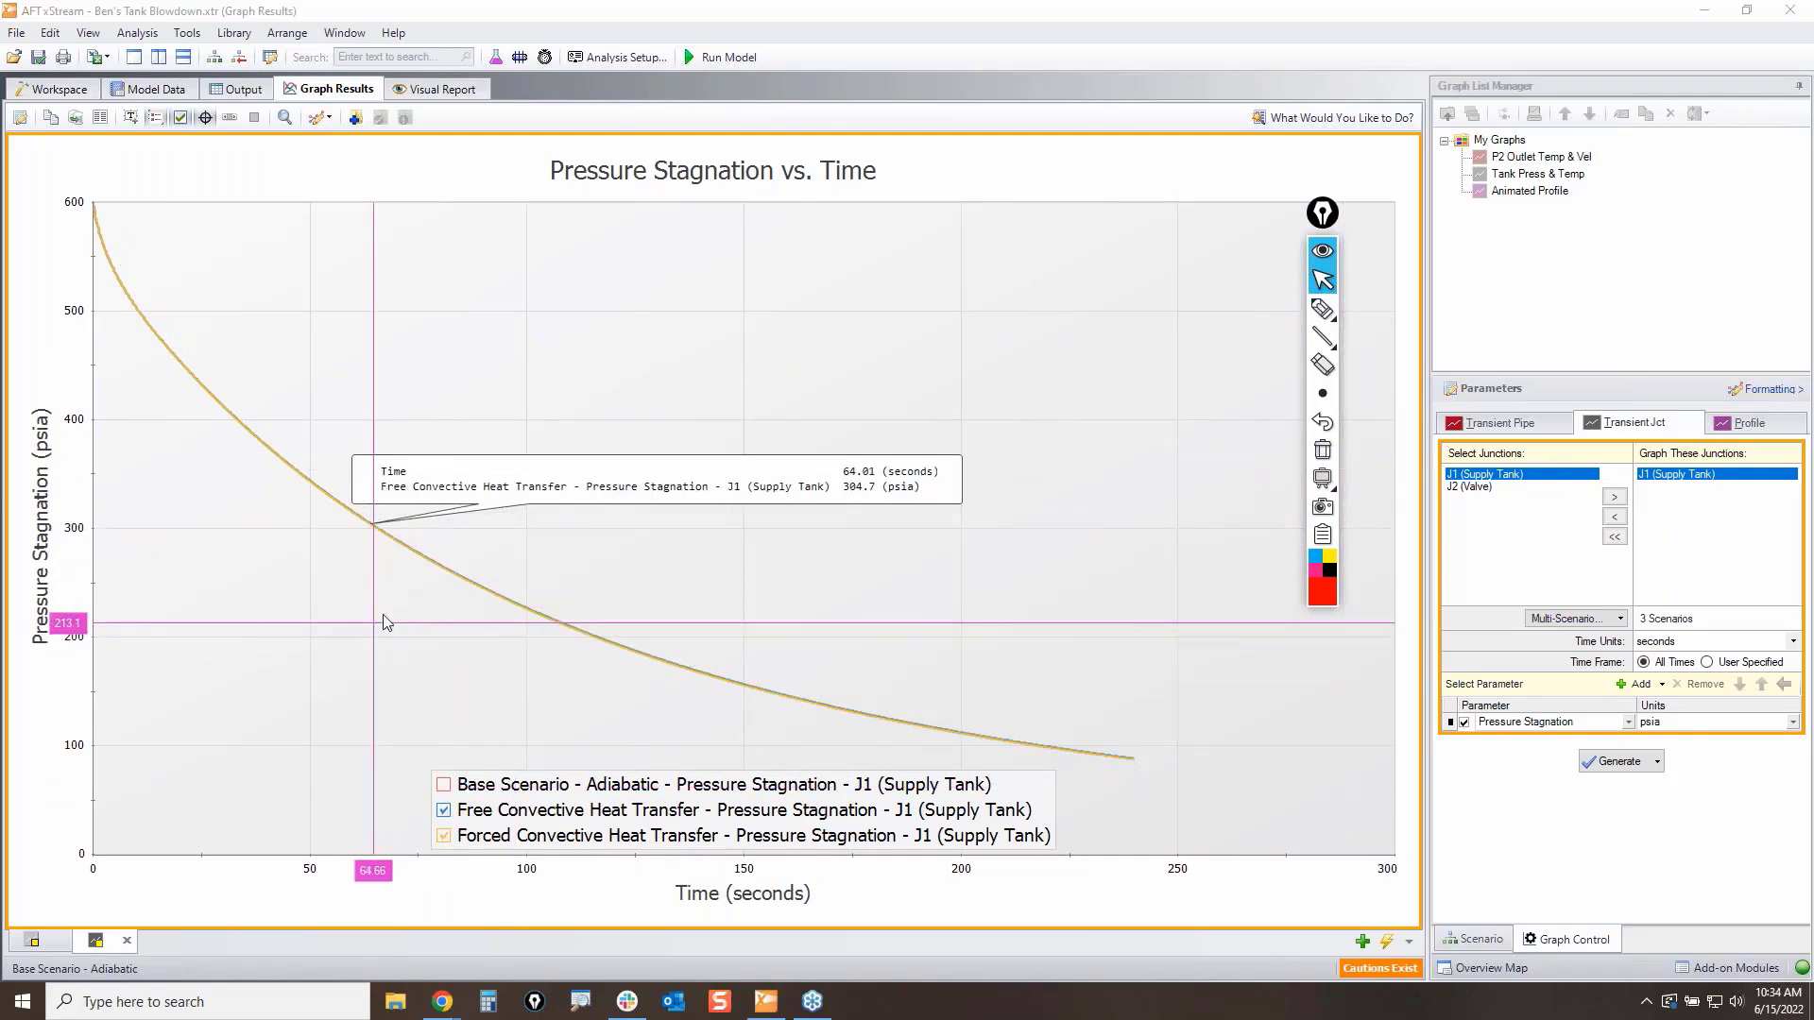
scroll(652, 515, "up", 5)
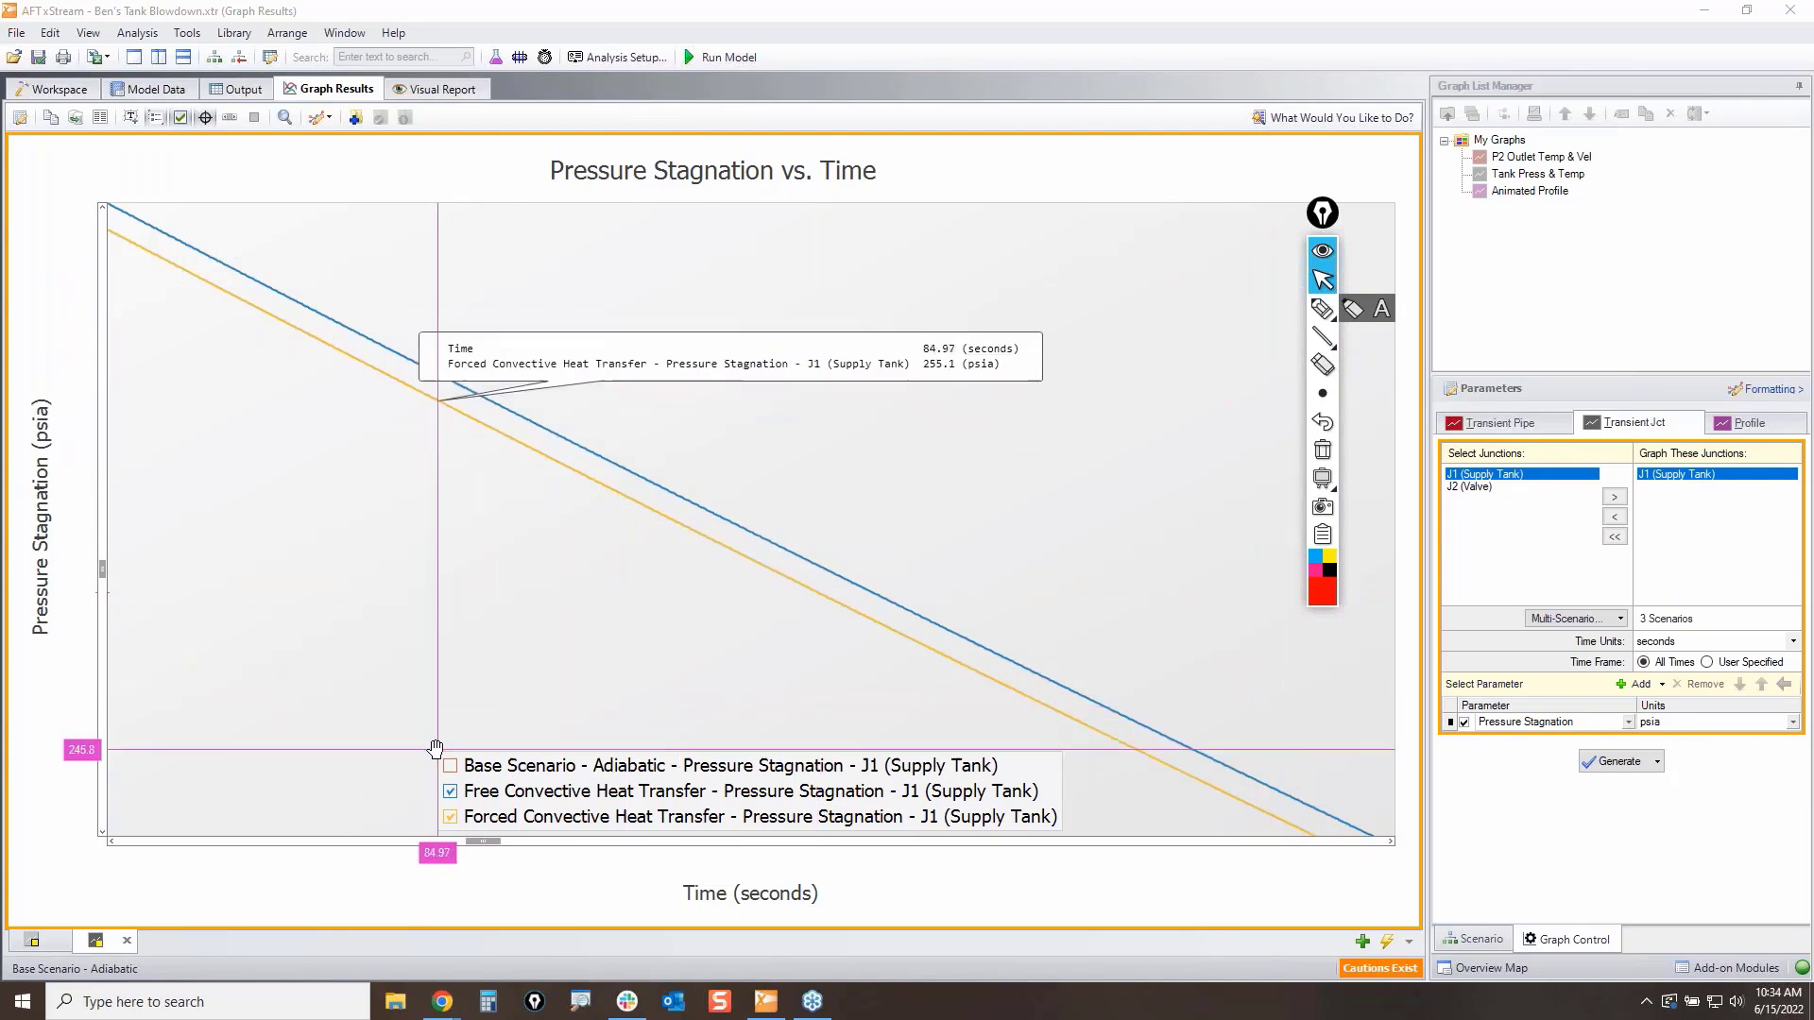
left_click(450, 766)
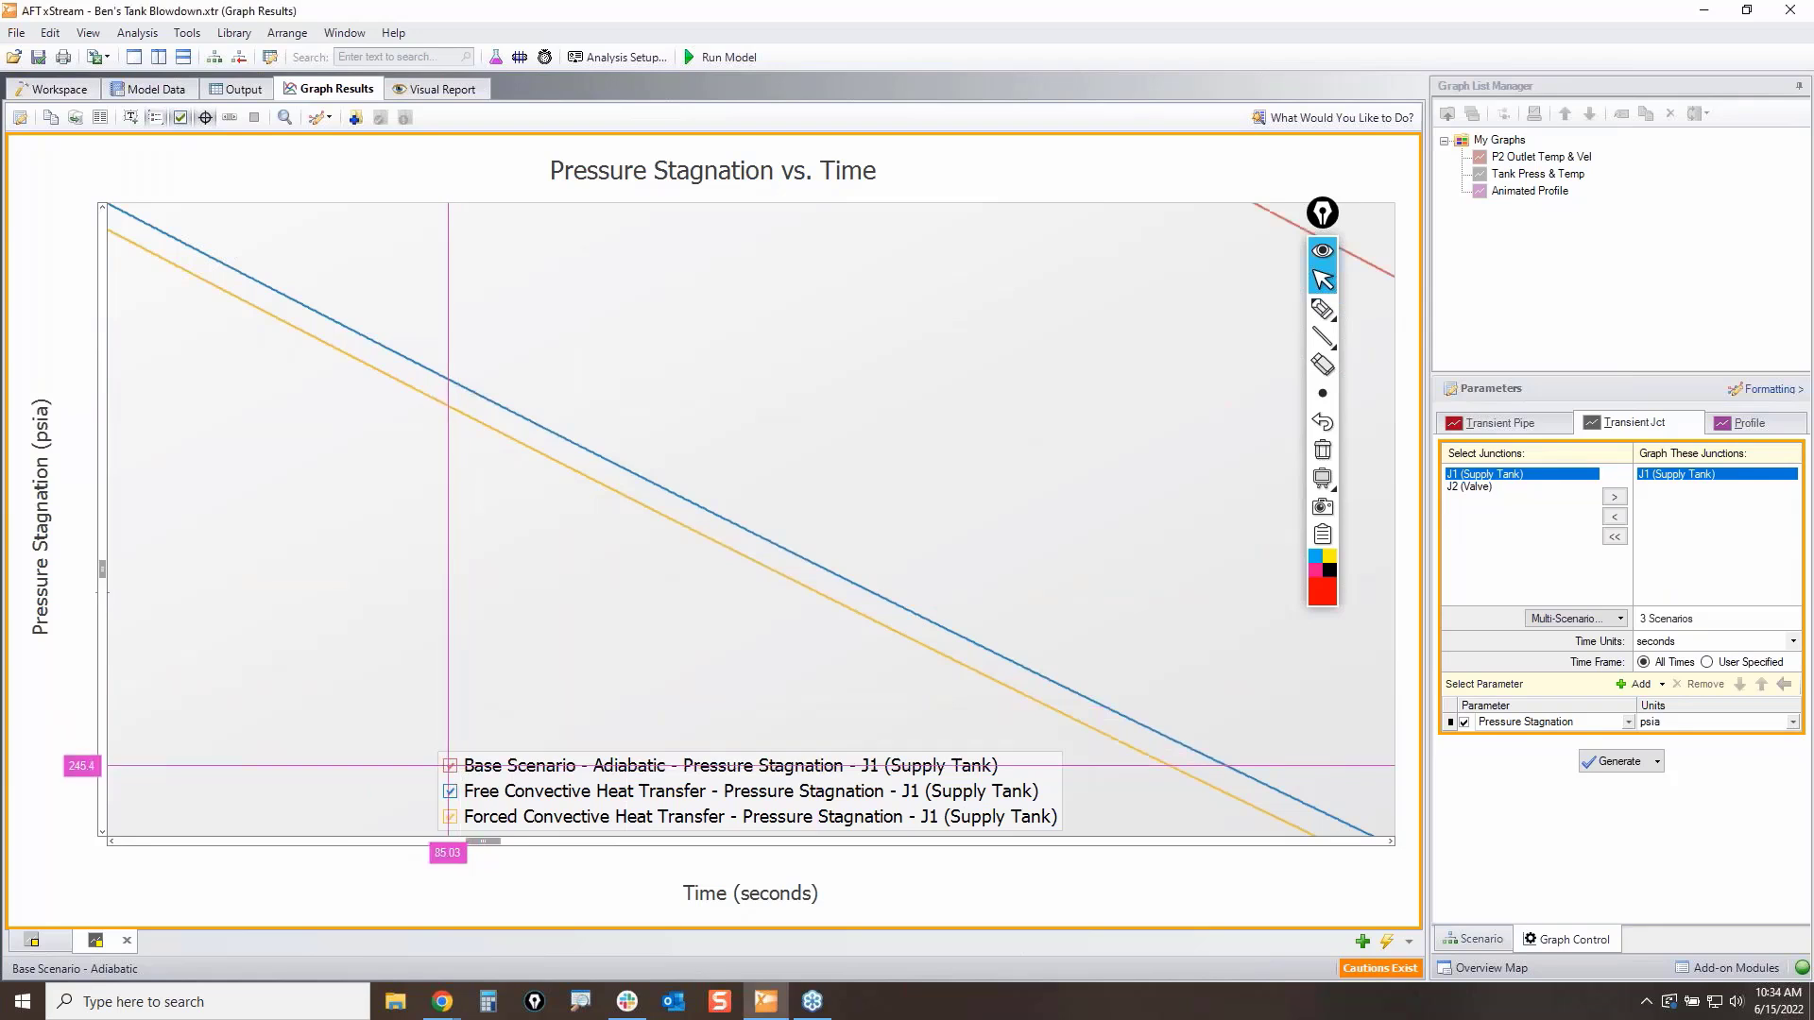
left_click(286, 120)
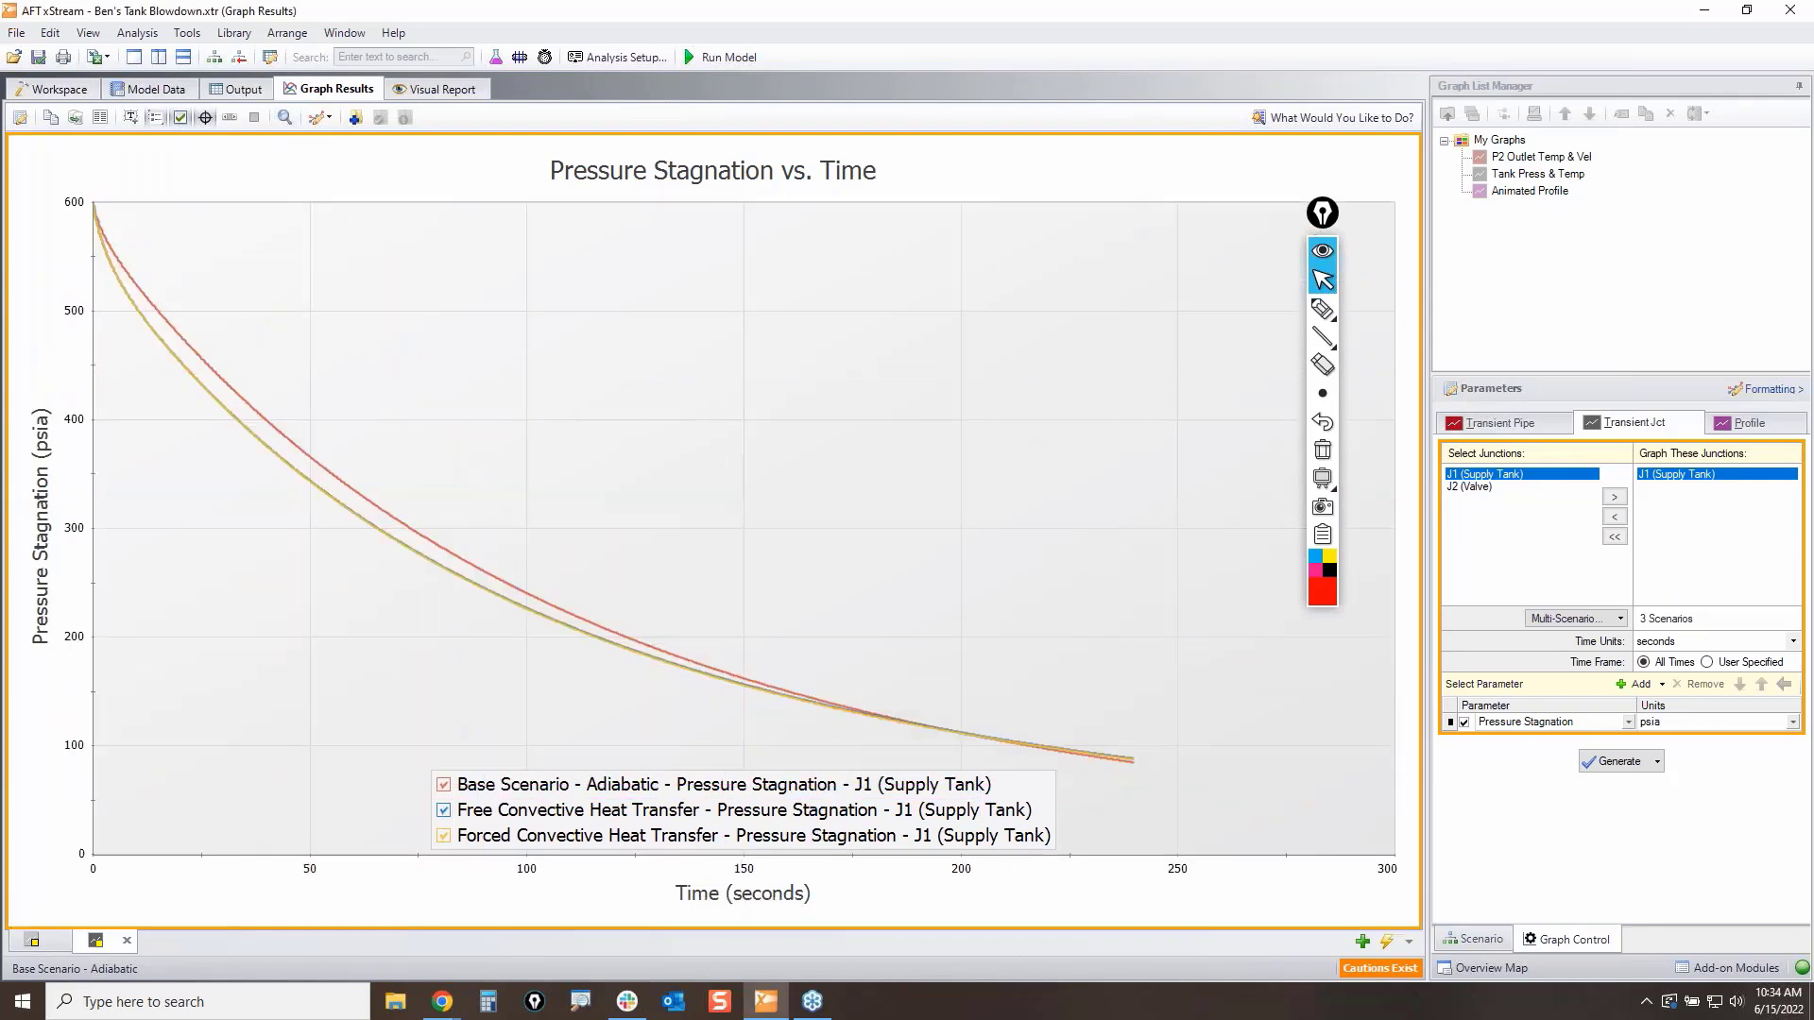
Step: Add the Very Windy Day scenario to the multi-scenario selection and regenerate the graph
left_click(1622, 619)
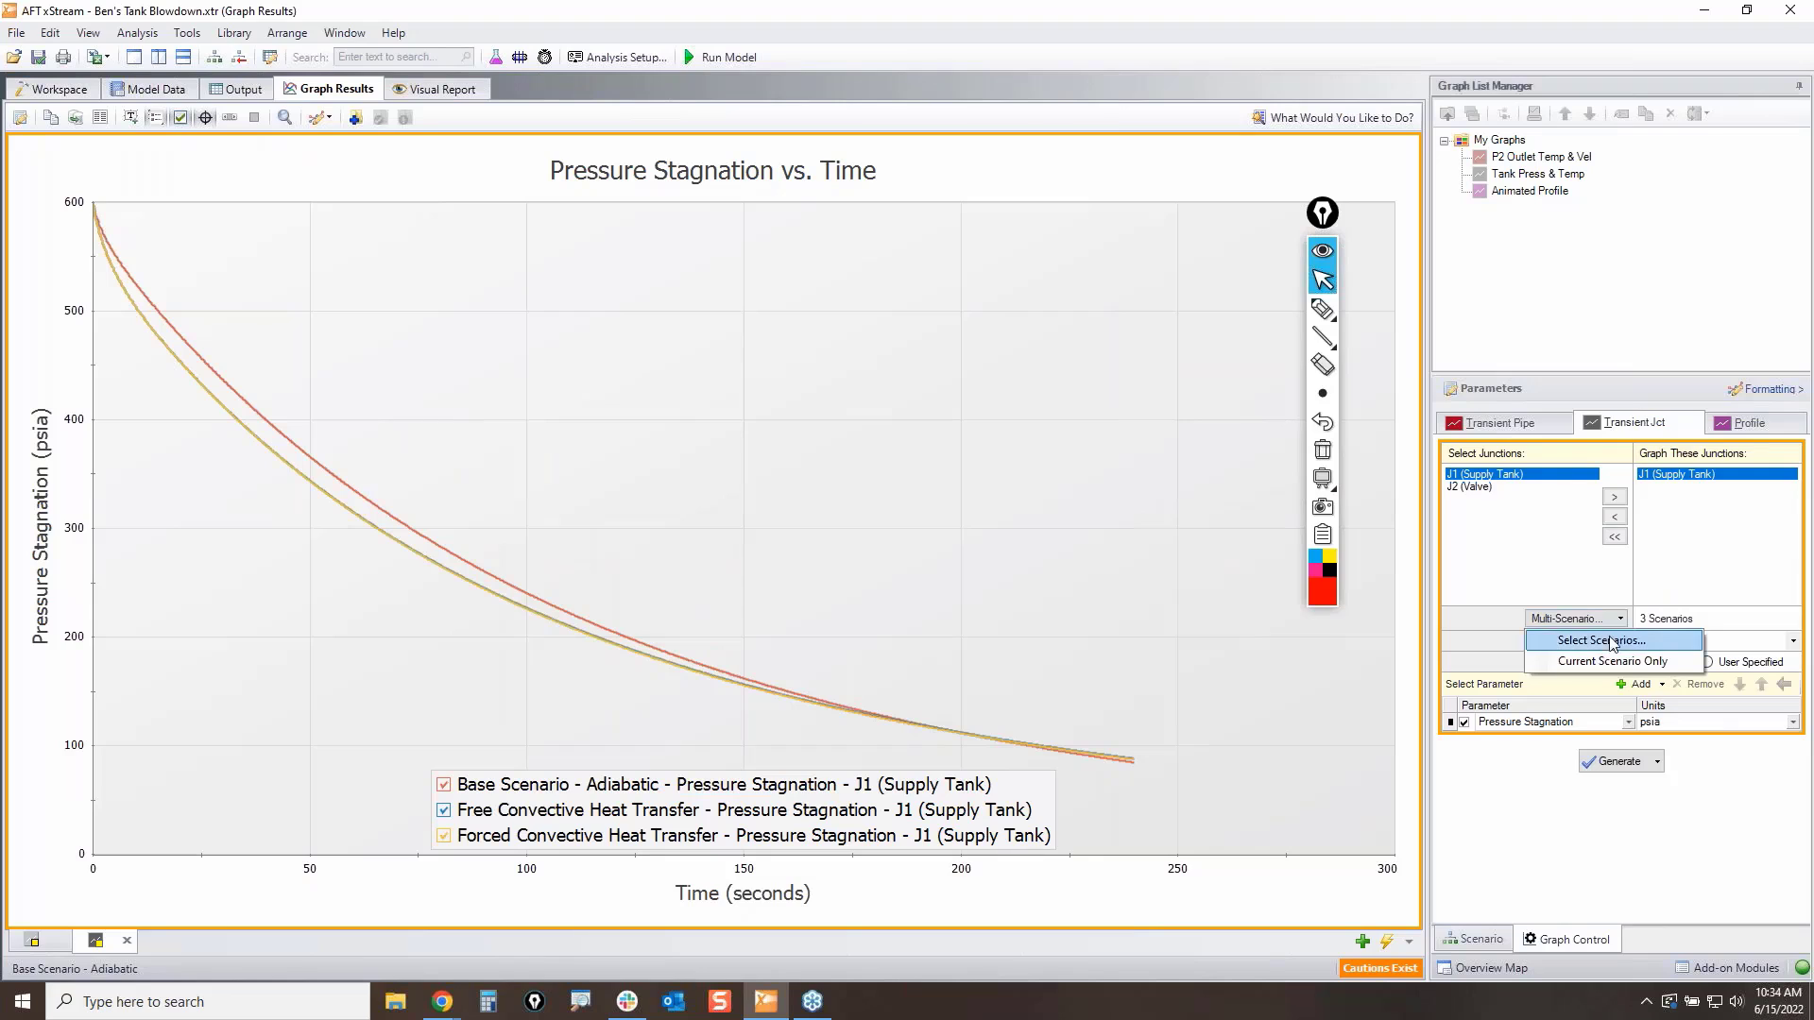
left_click(1607, 636)
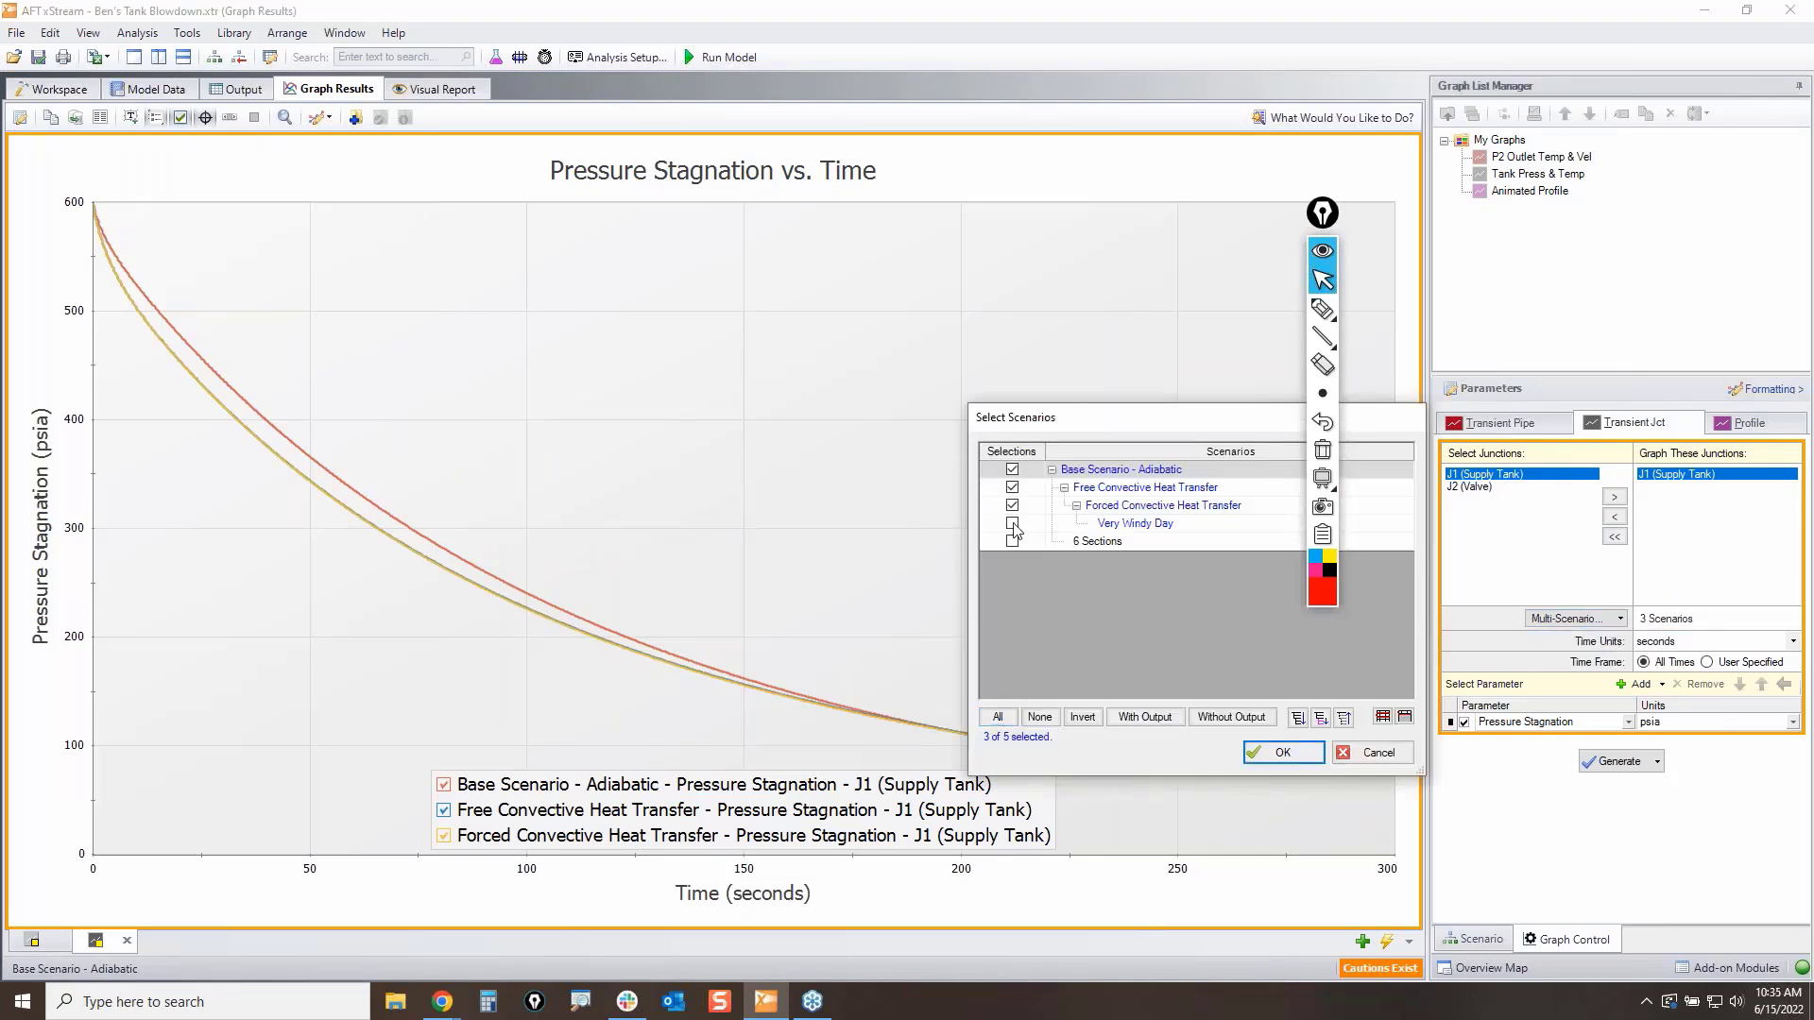
left_click(1277, 753)
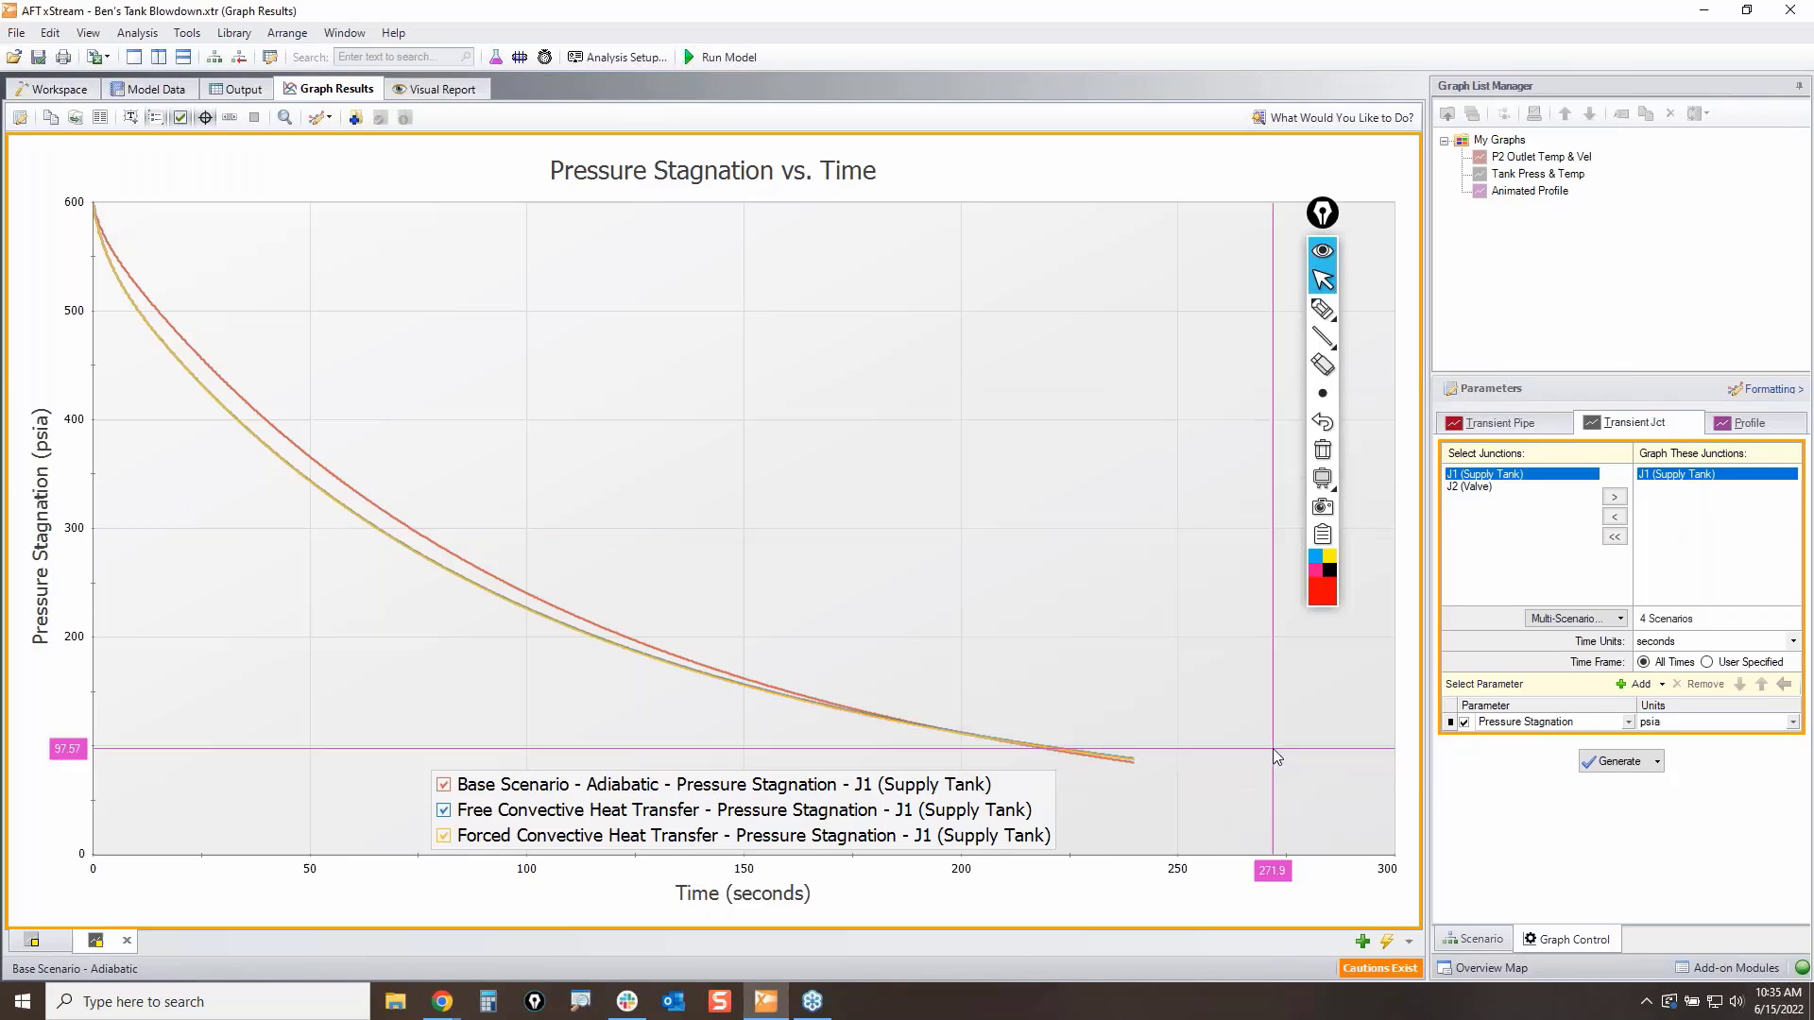
left_click(1620, 763)
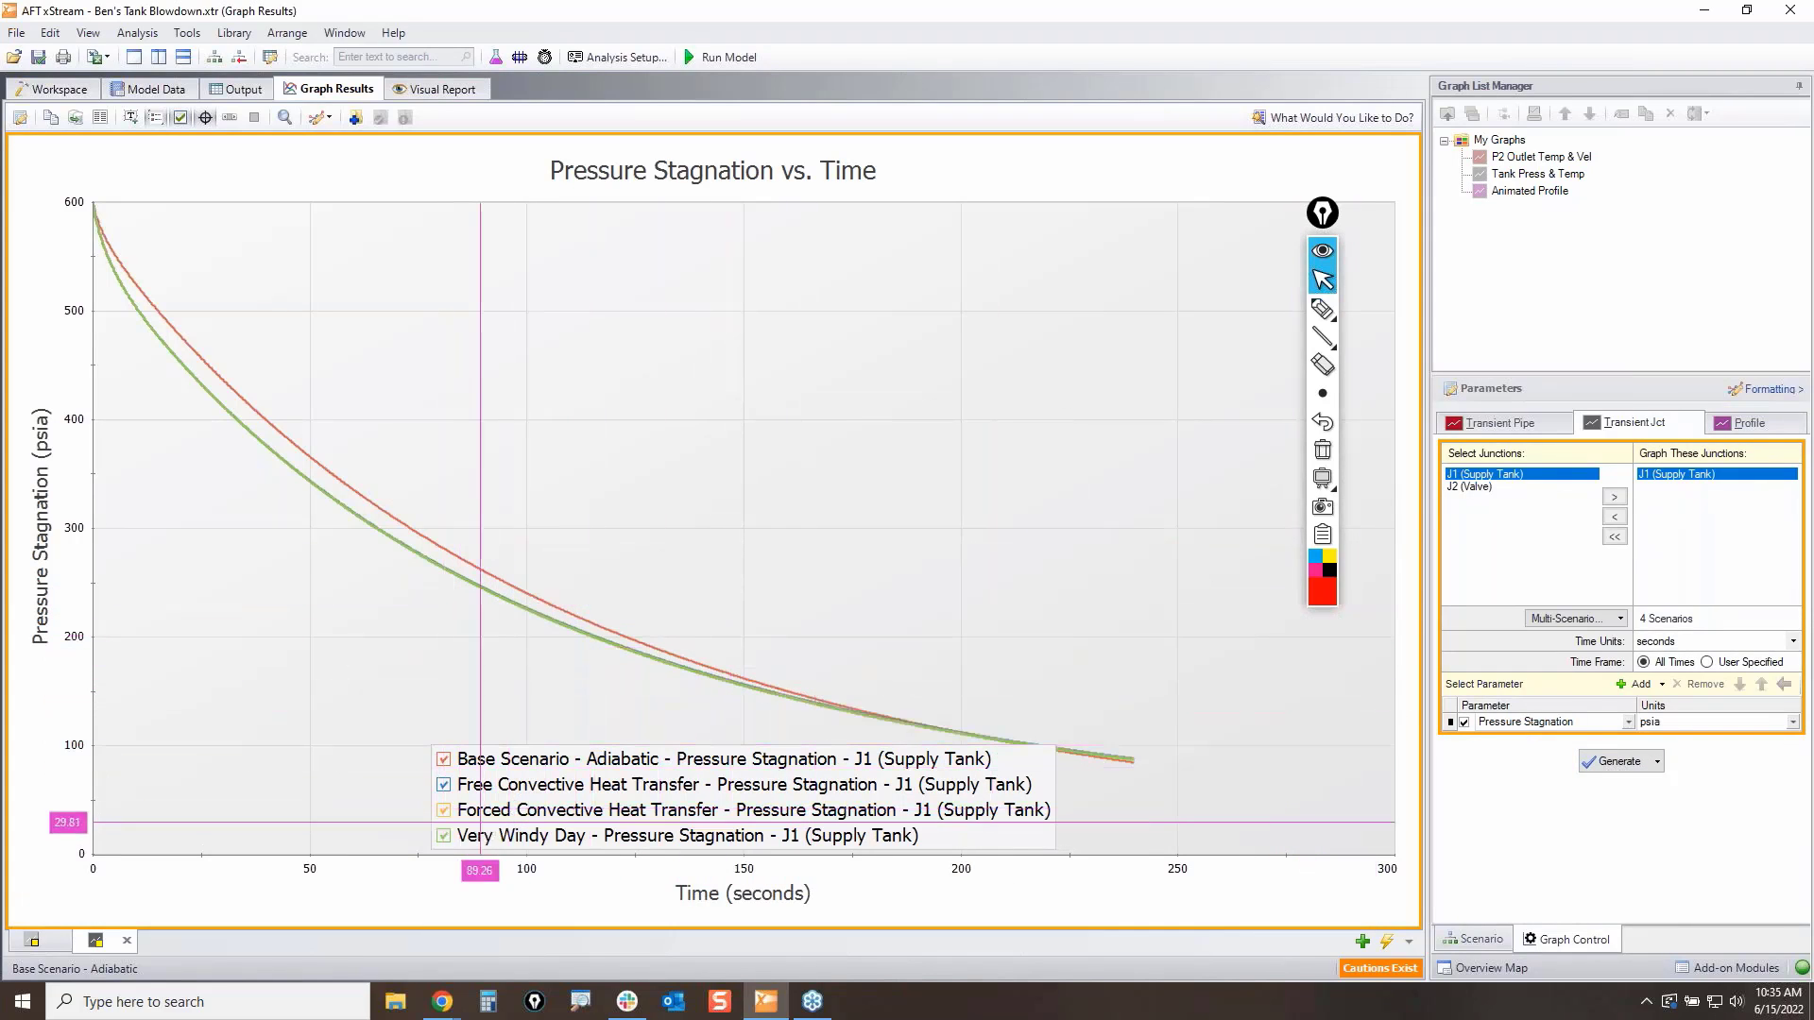
Step: Compare the three convective curves up close, circling and clearing their legend checkboxes with the red pen, and restore the full graph
scroll(492, 500, "up", 5)
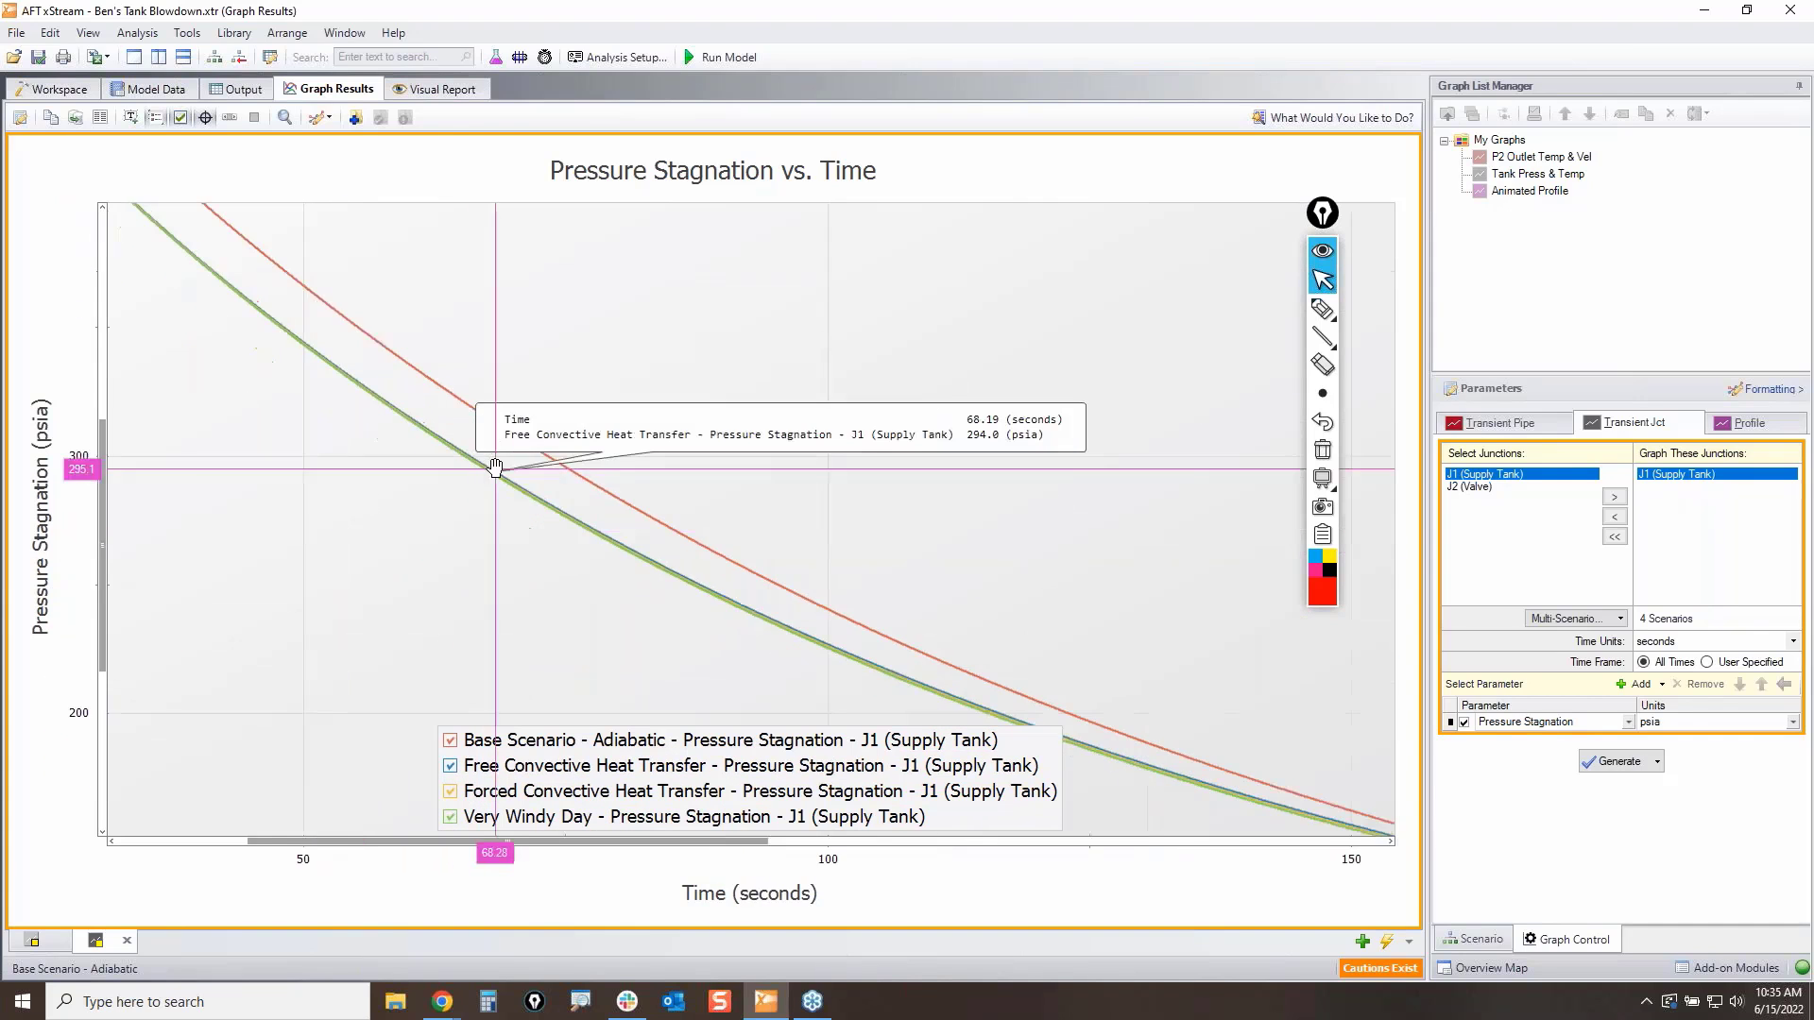
scroll(529, 558, "up", 3)
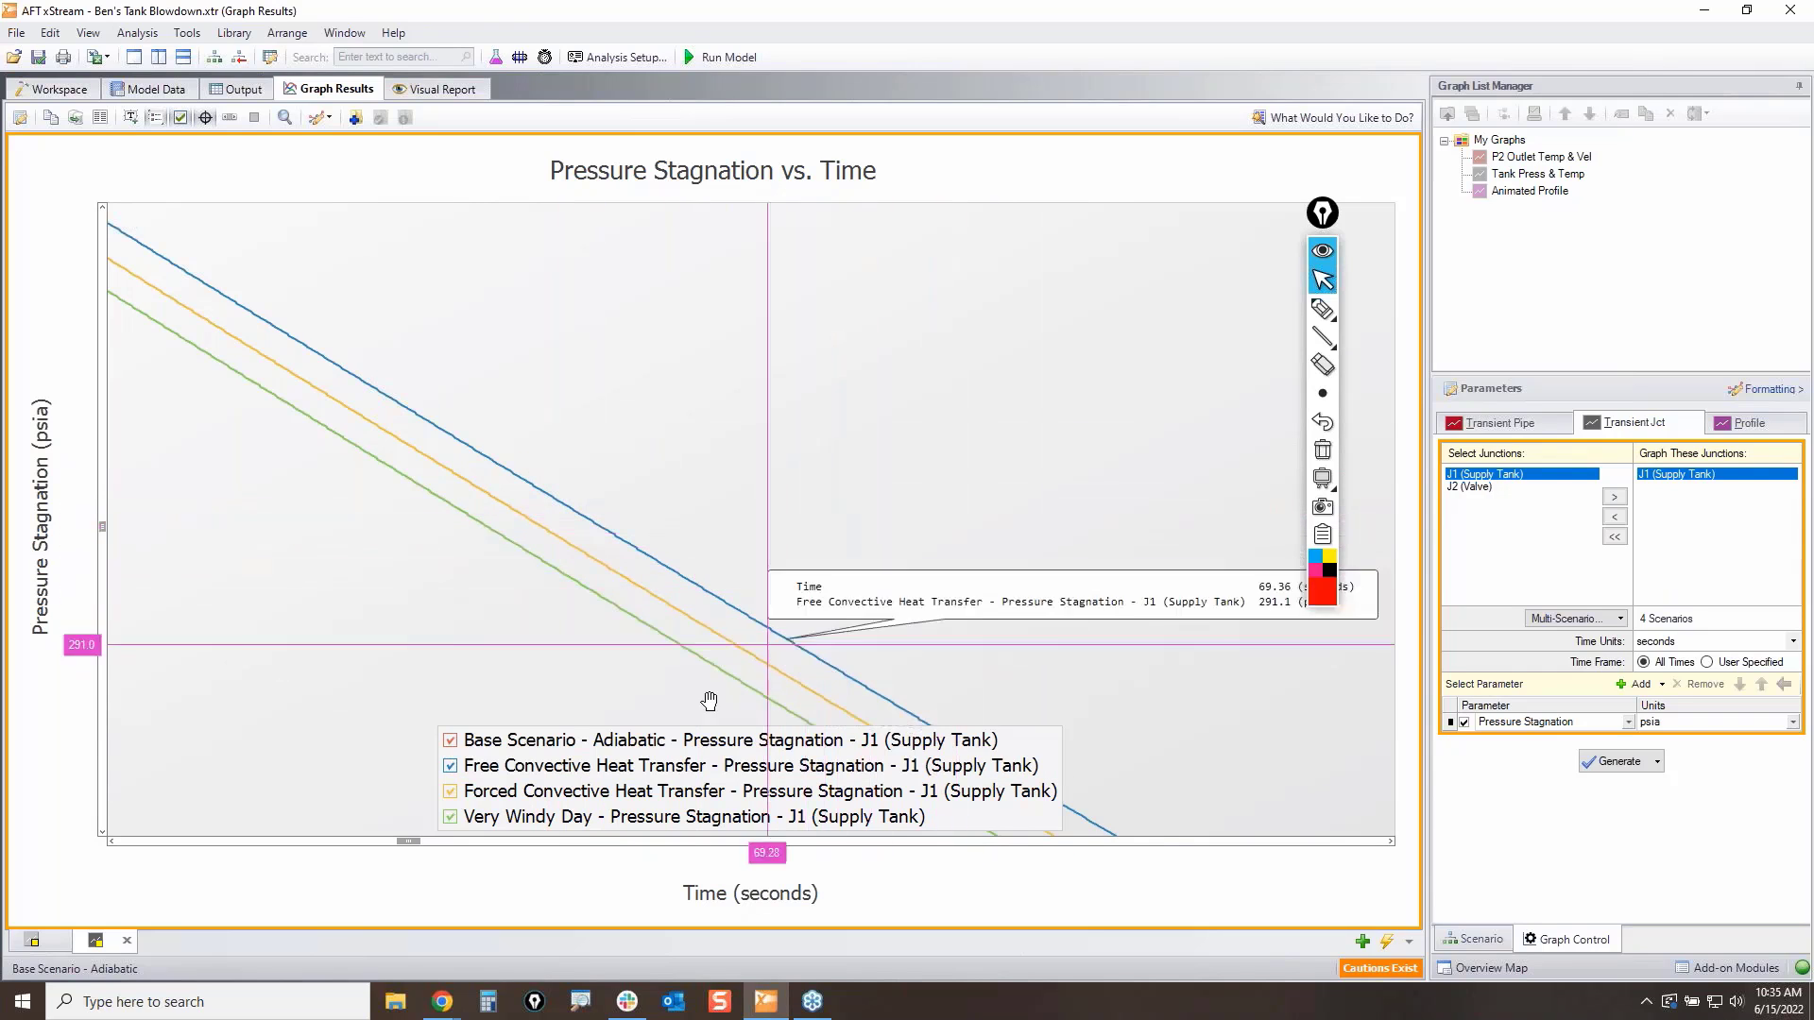
mouse_move(1328, 321)
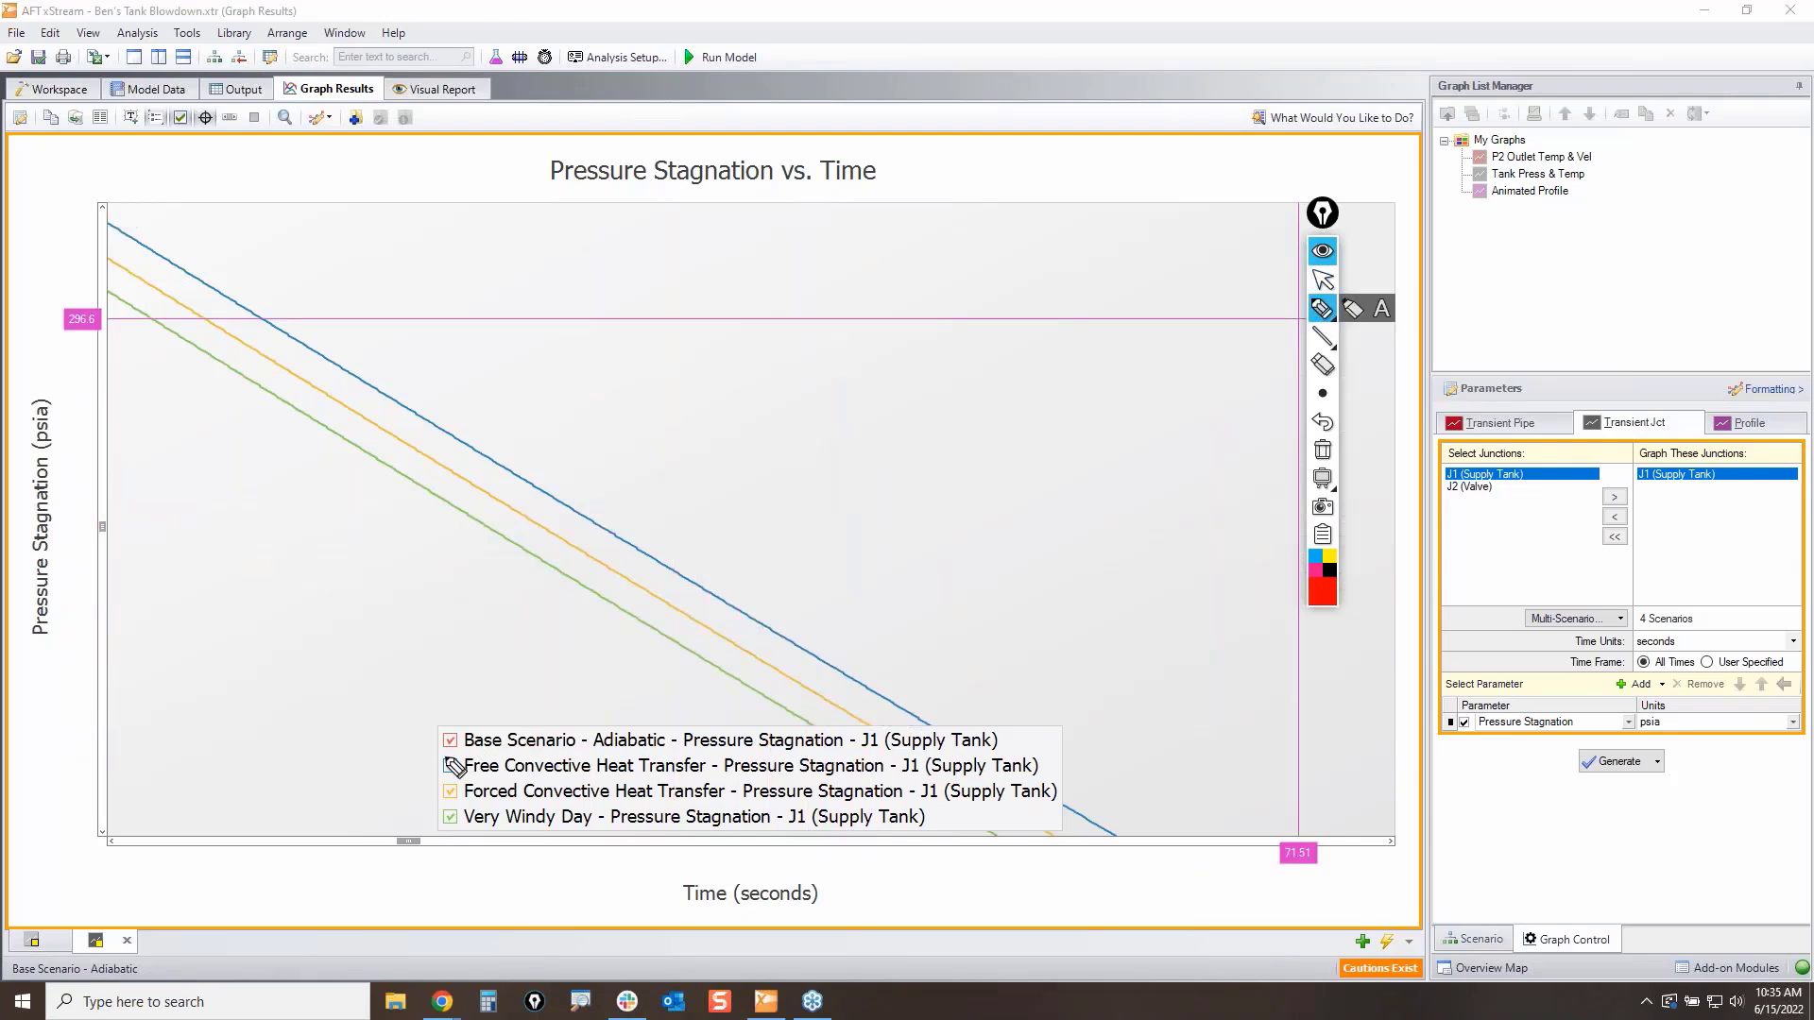
left_click_drag(447, 758, 430, 811)
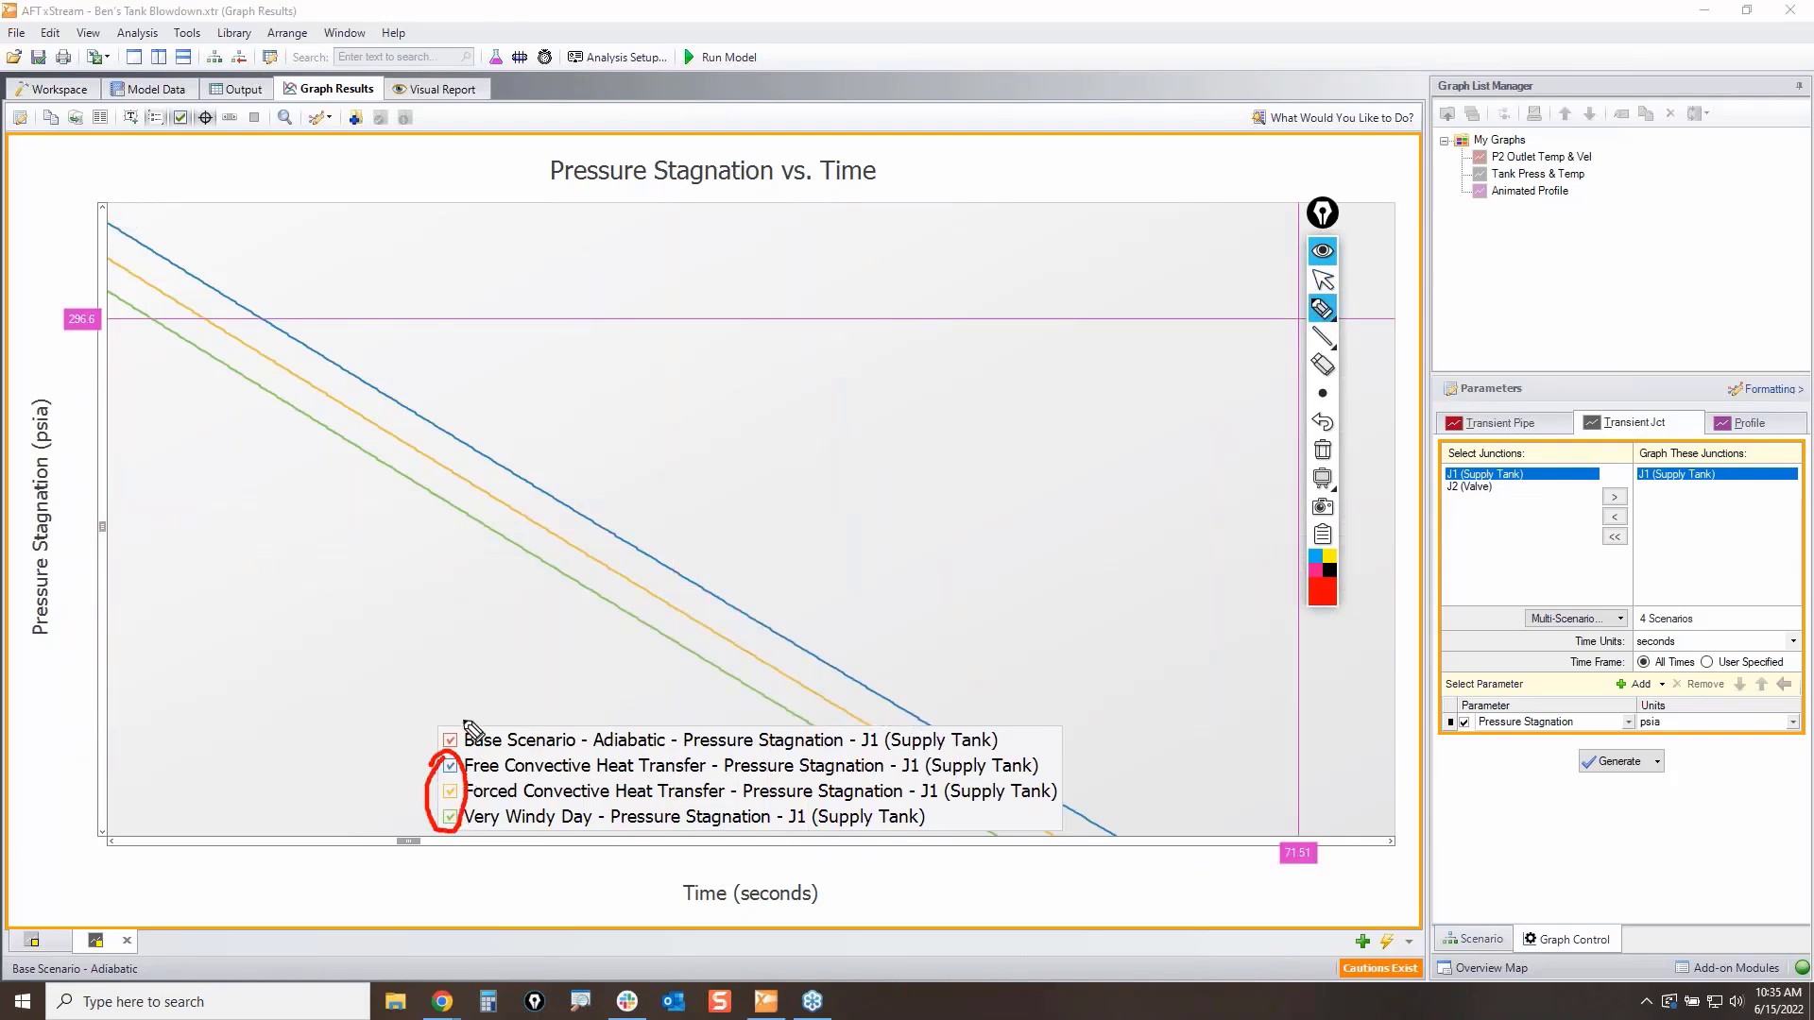
left_click(1323, 450)
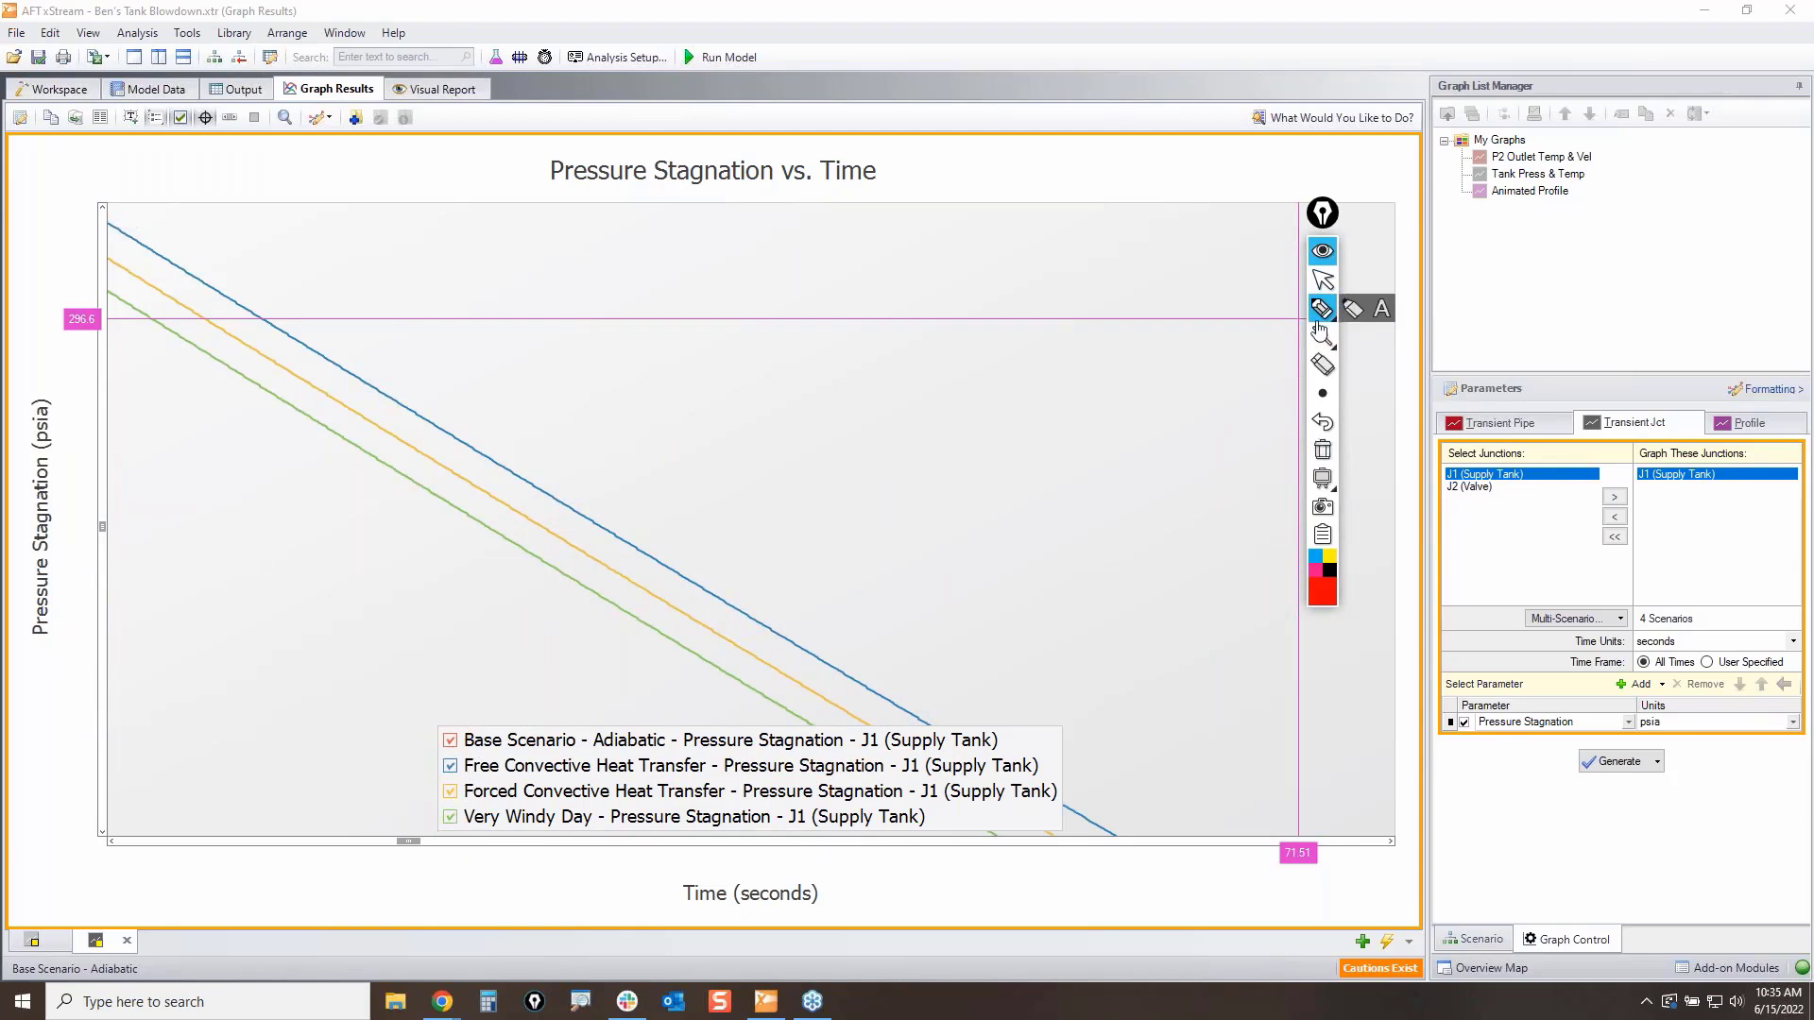
left_click(1324, 280)
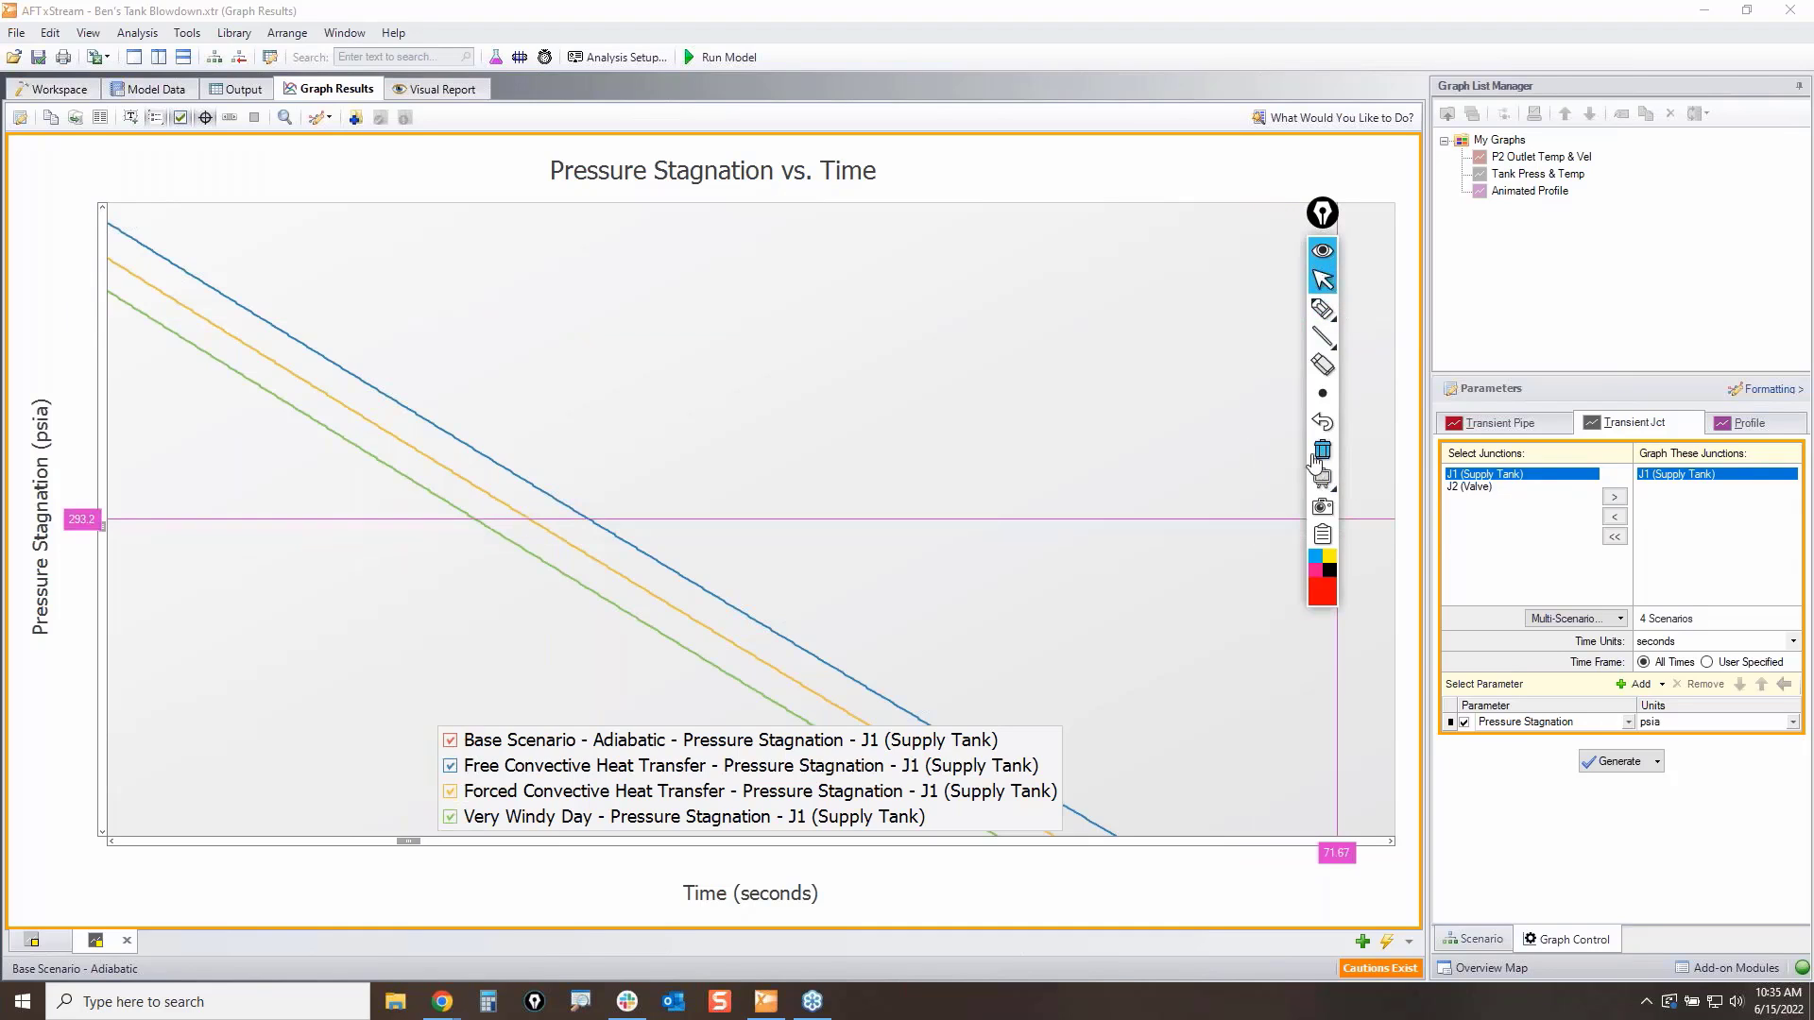
mouse_move(1332, 330)
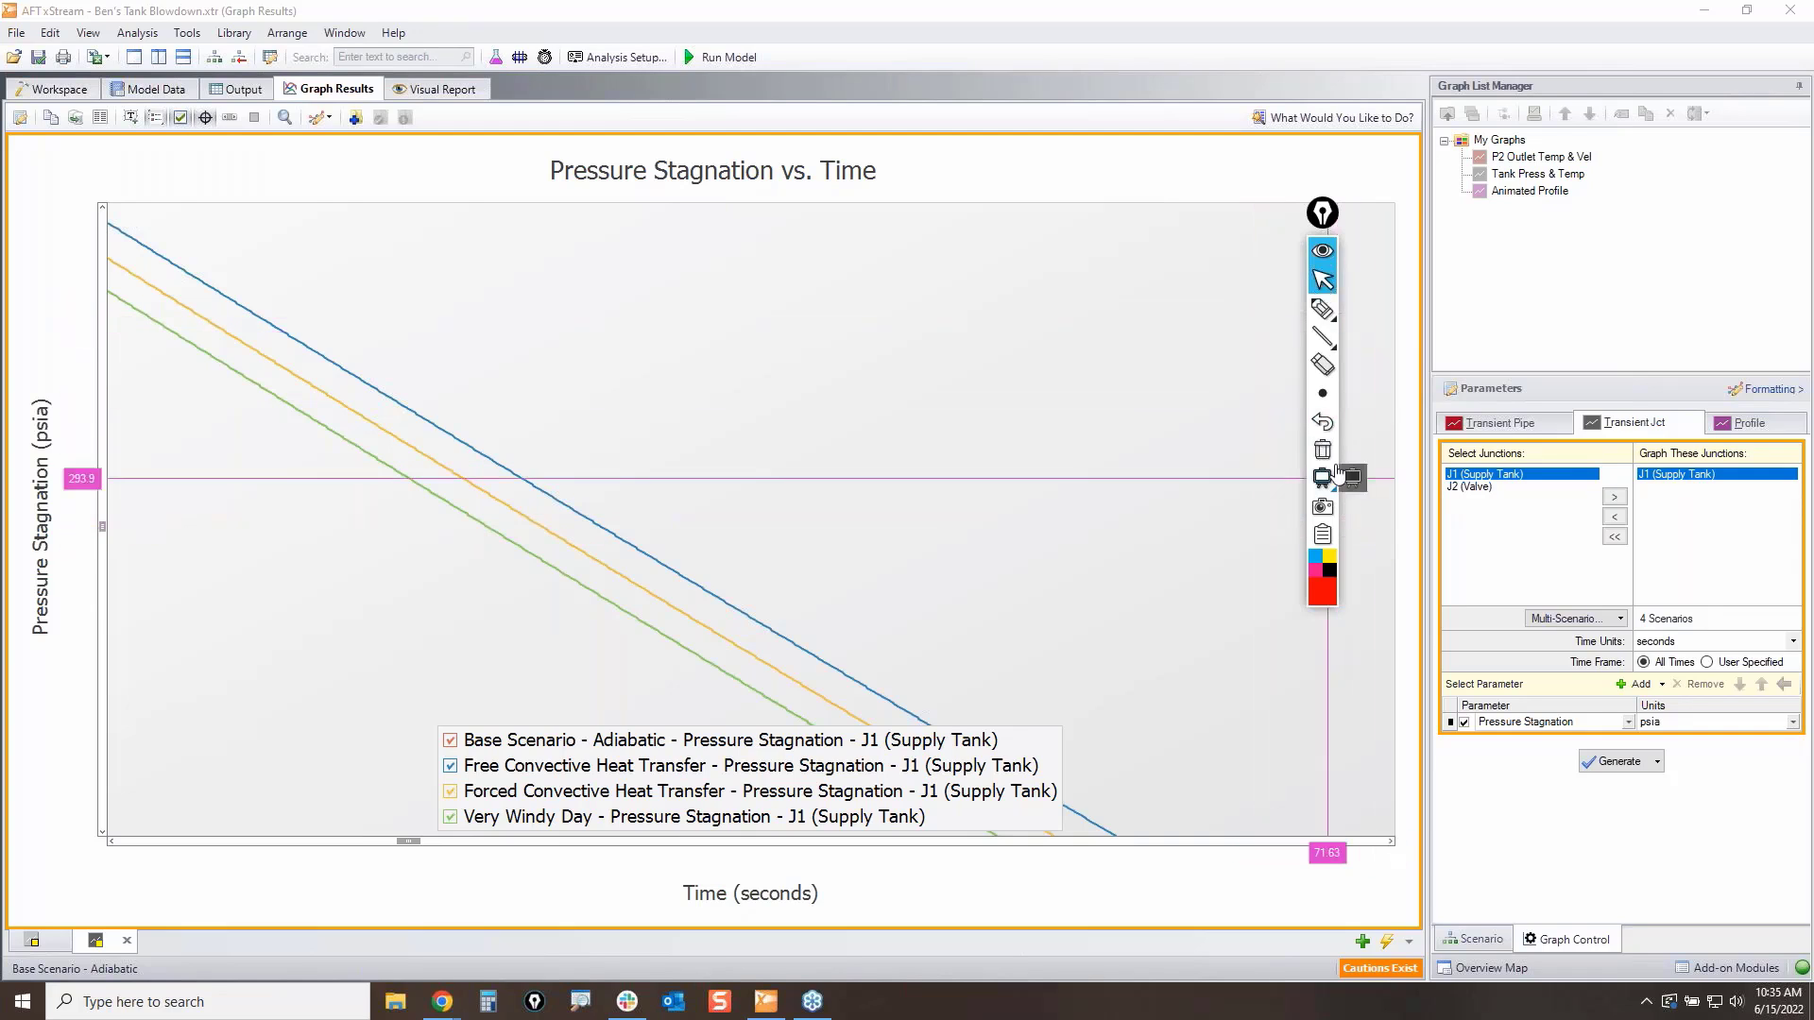
left_click(287, 118)
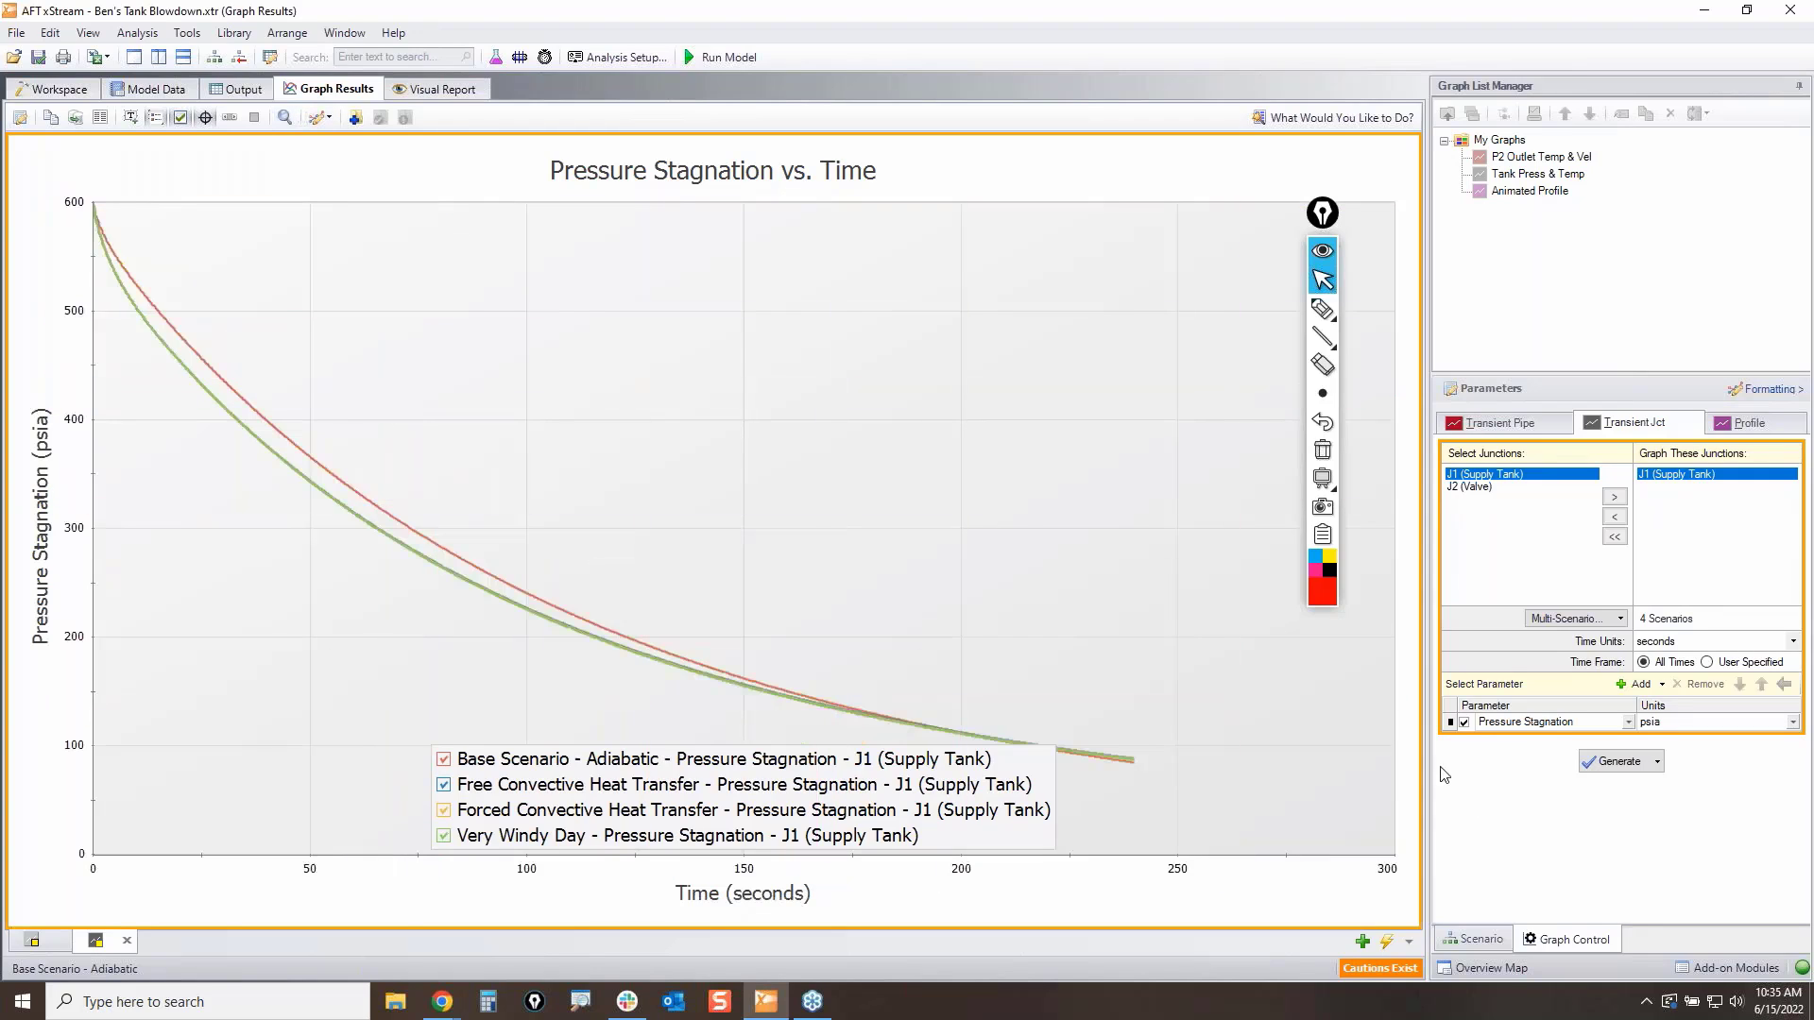
Step: Add Mass in Tank as a second graph parameter and generate the stacked graphs
left_click(1642, 684)
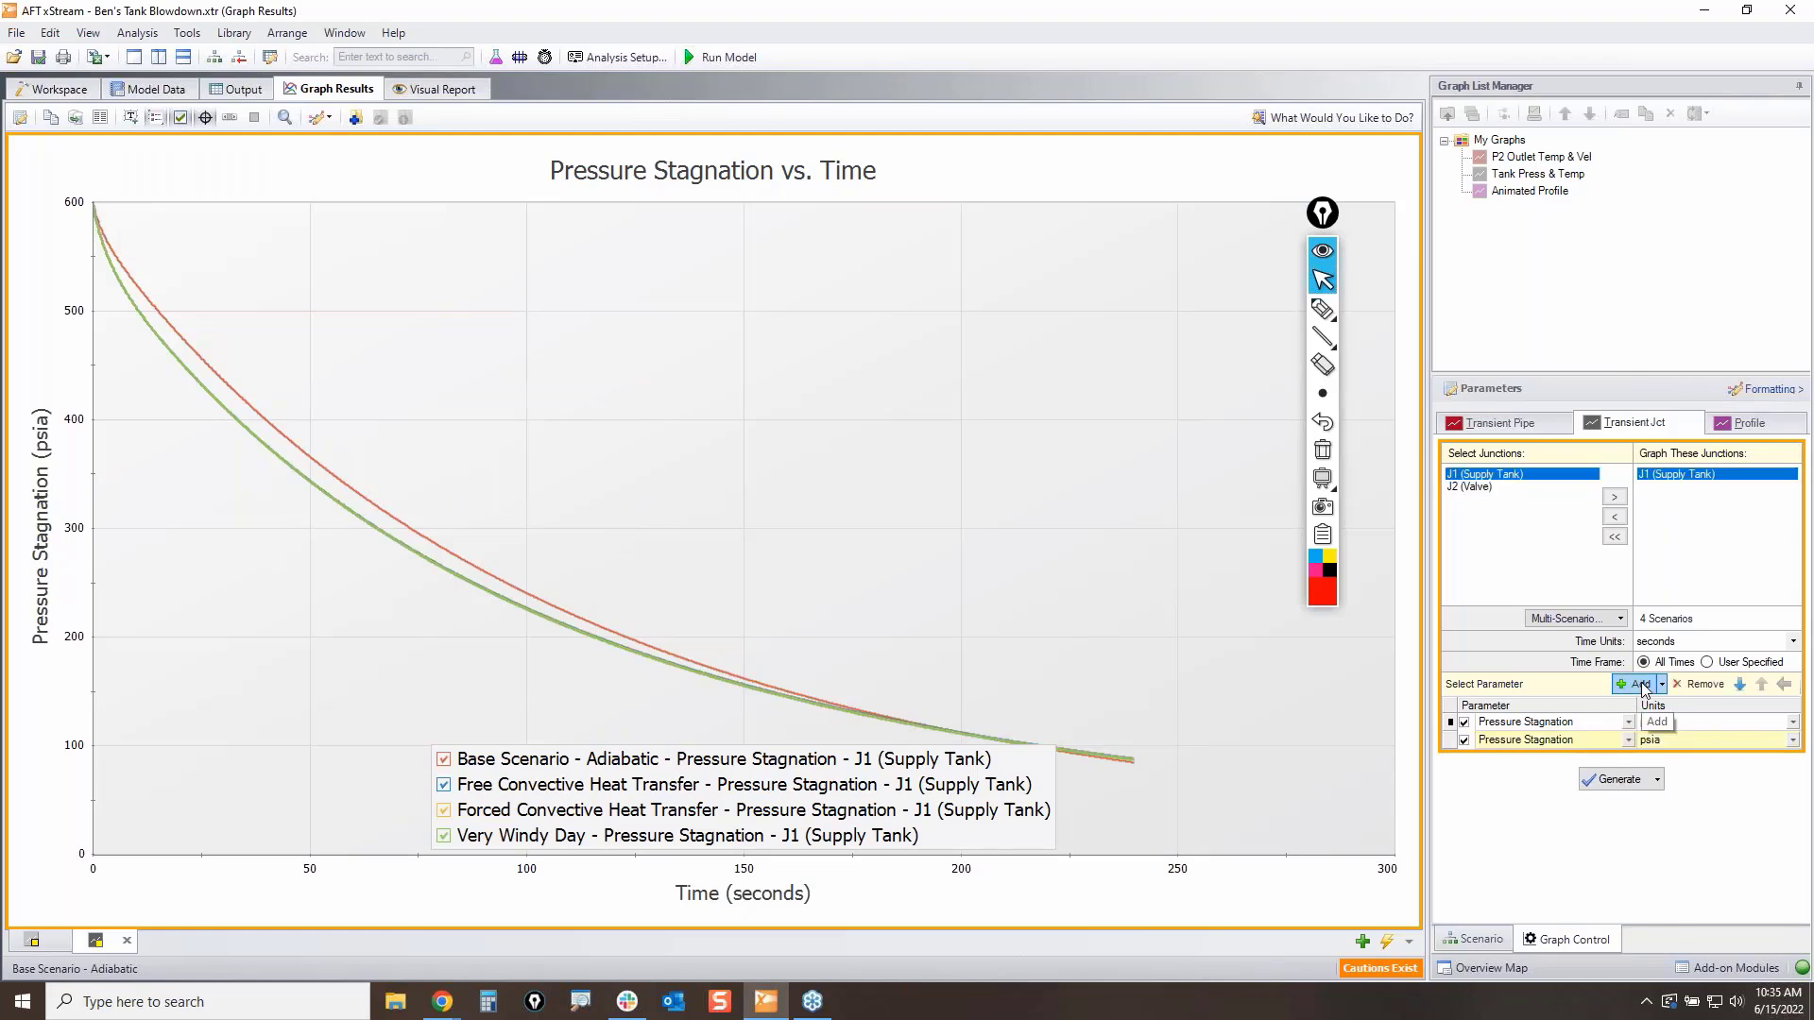
left_click(1628, 742)
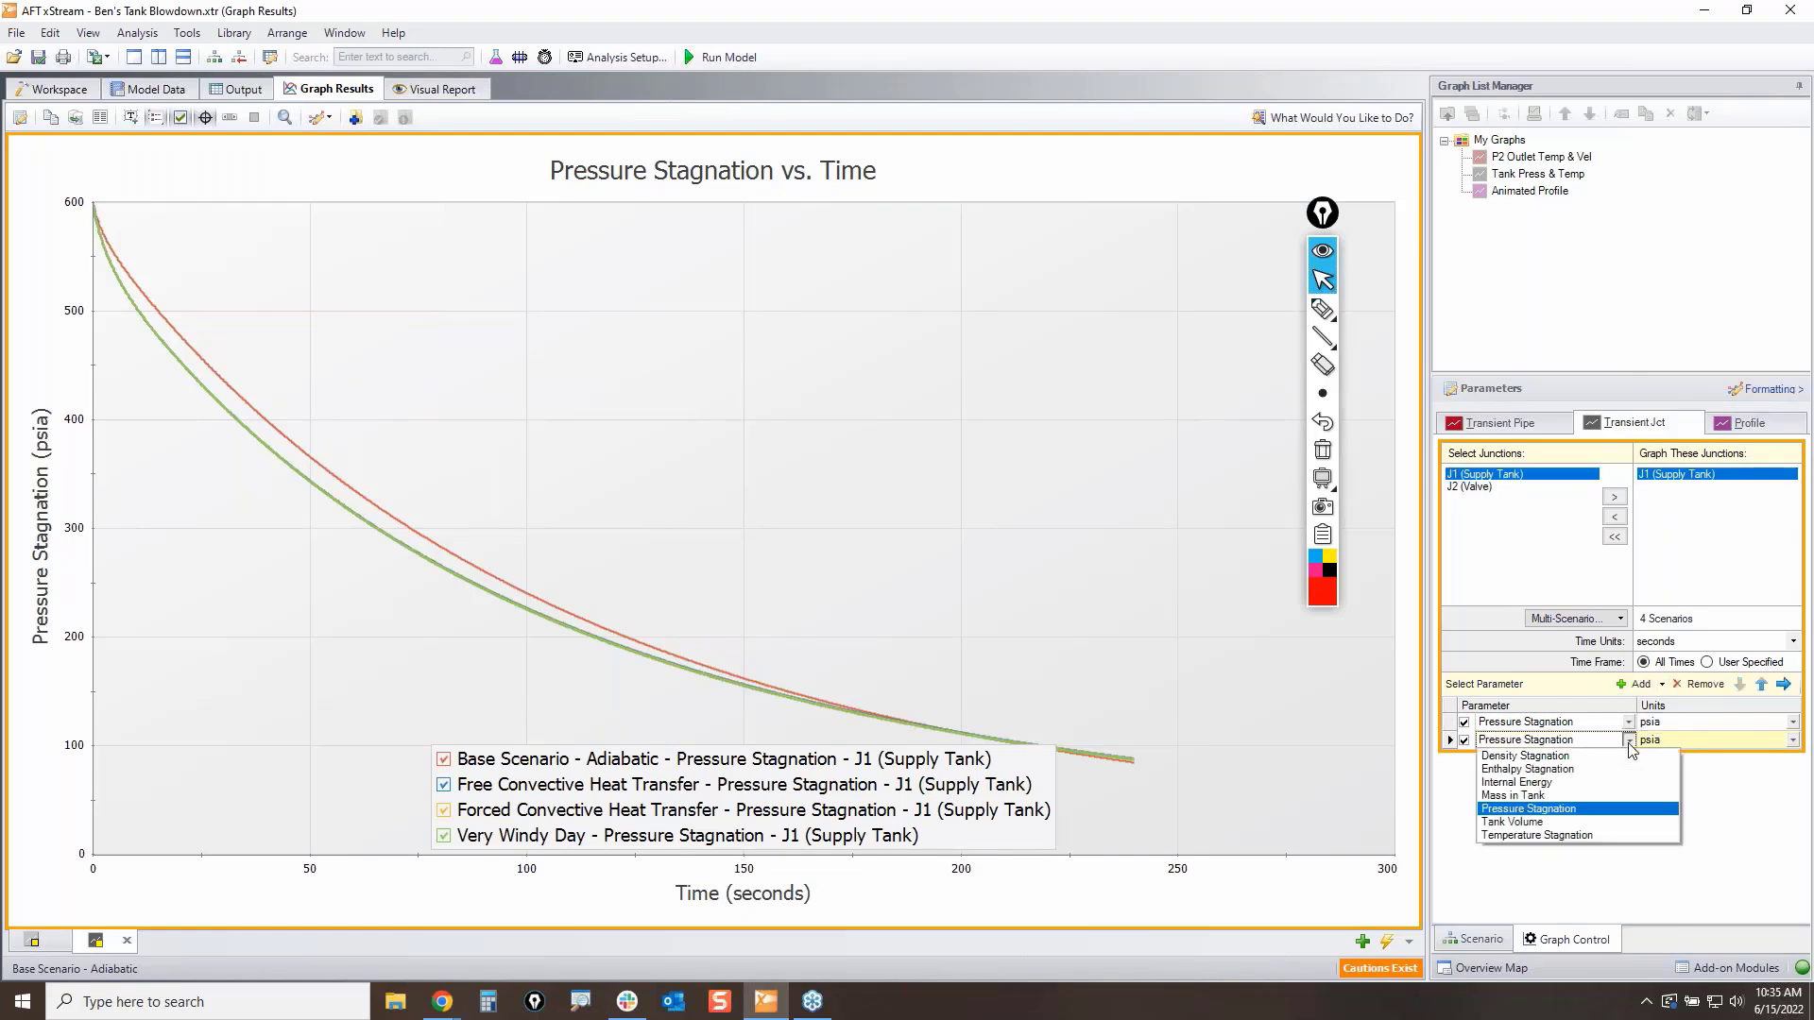
left_click(1512, 797)
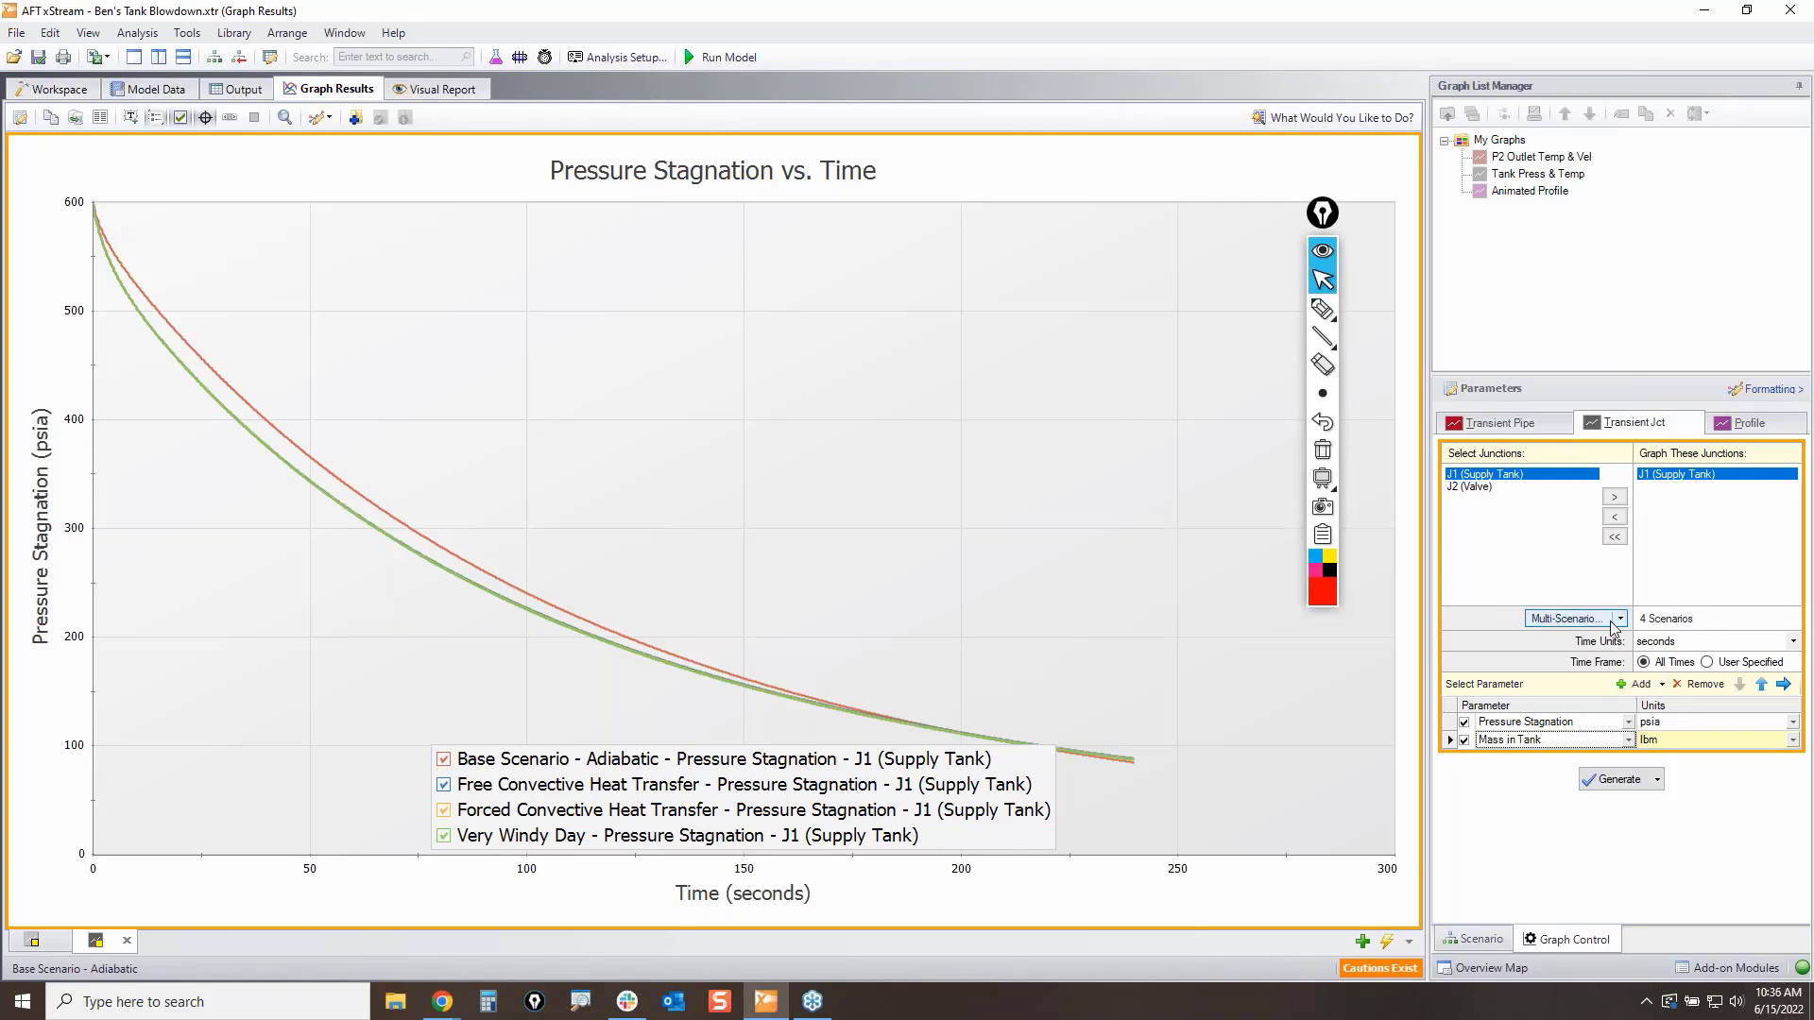
left_click(1618, 782)
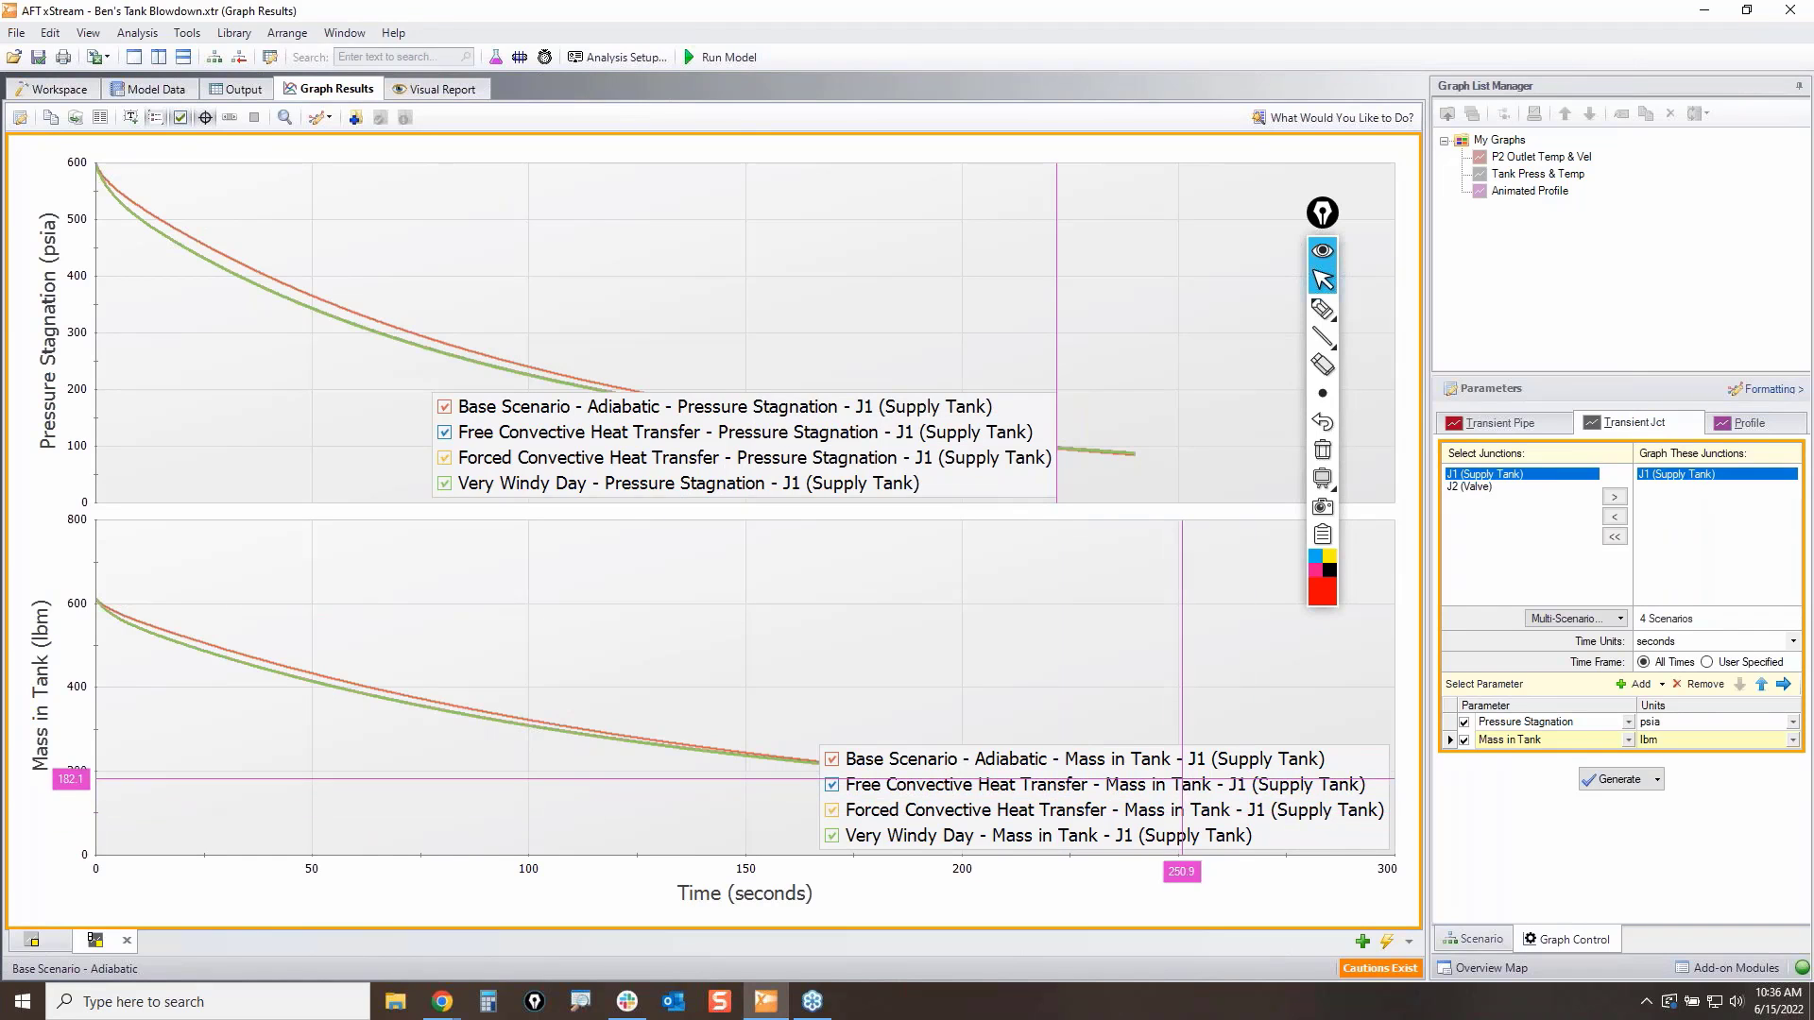
Step: Move both legends to the lower-left corners of their plots, and set the time axis maximum to 240 and major interval to 10
left_click_drag(894, 791, 287, 793)
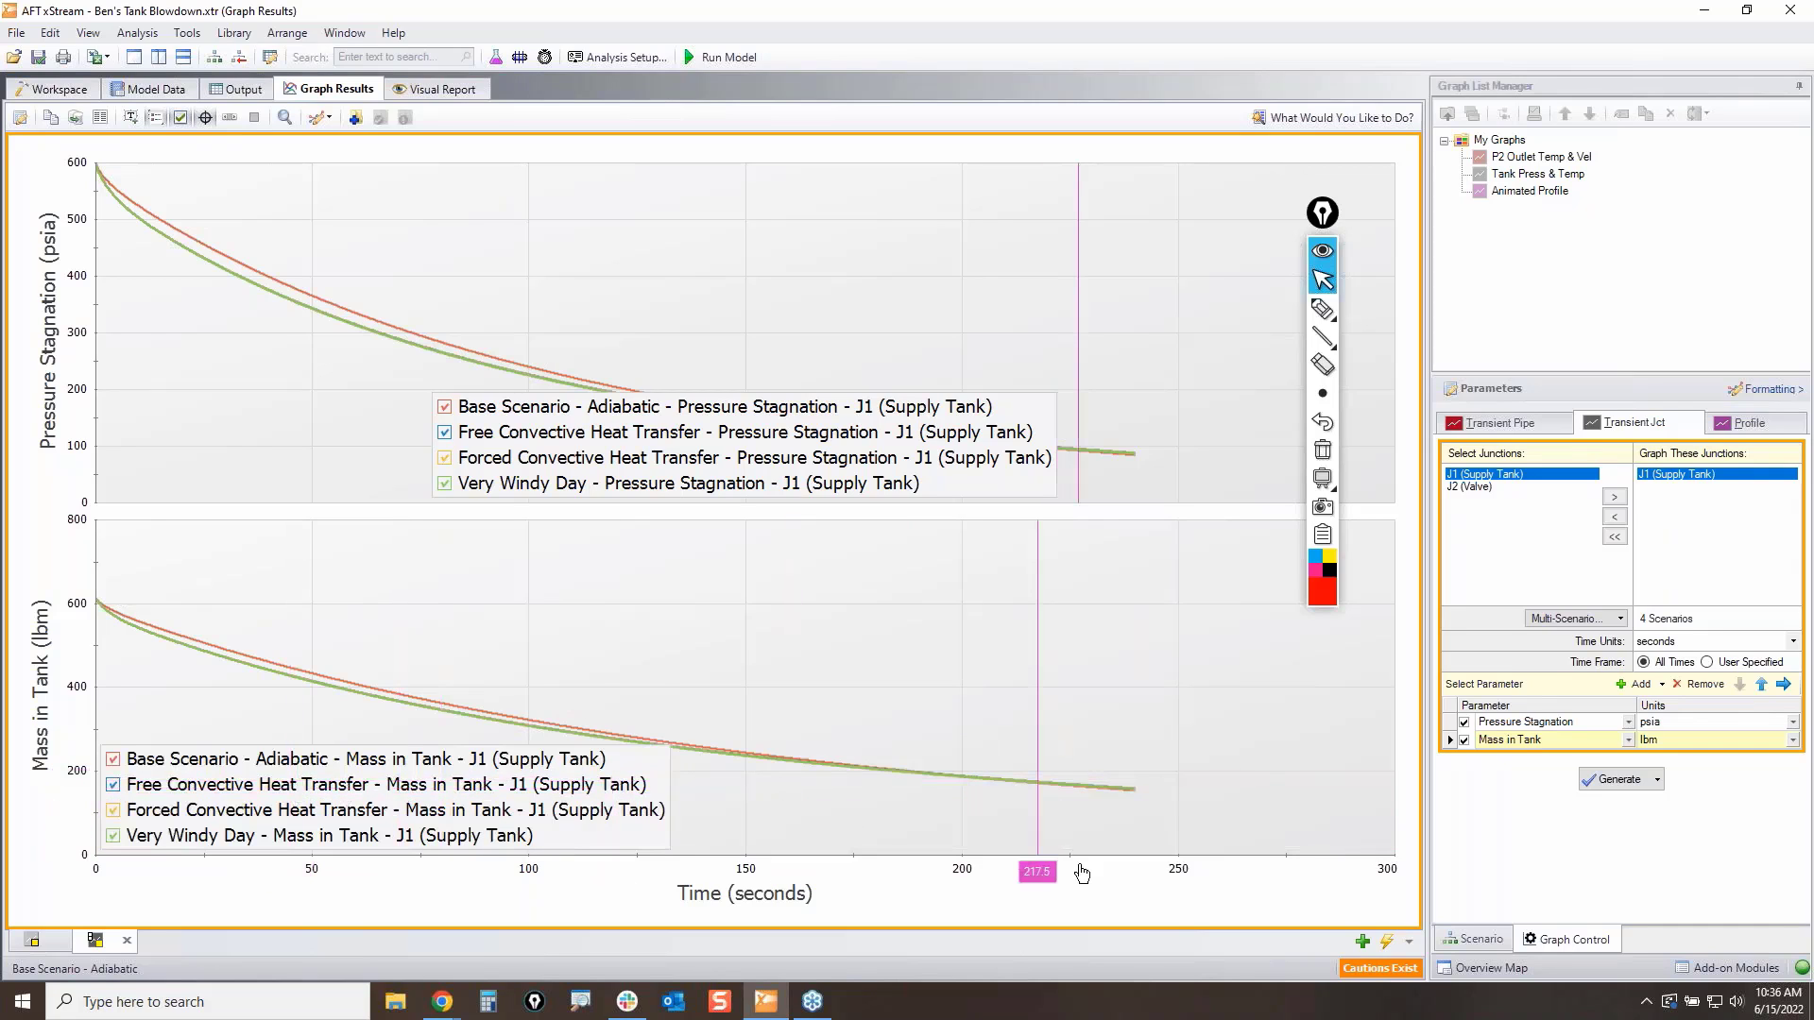
left_click_drag(758, 457, 423, 475)
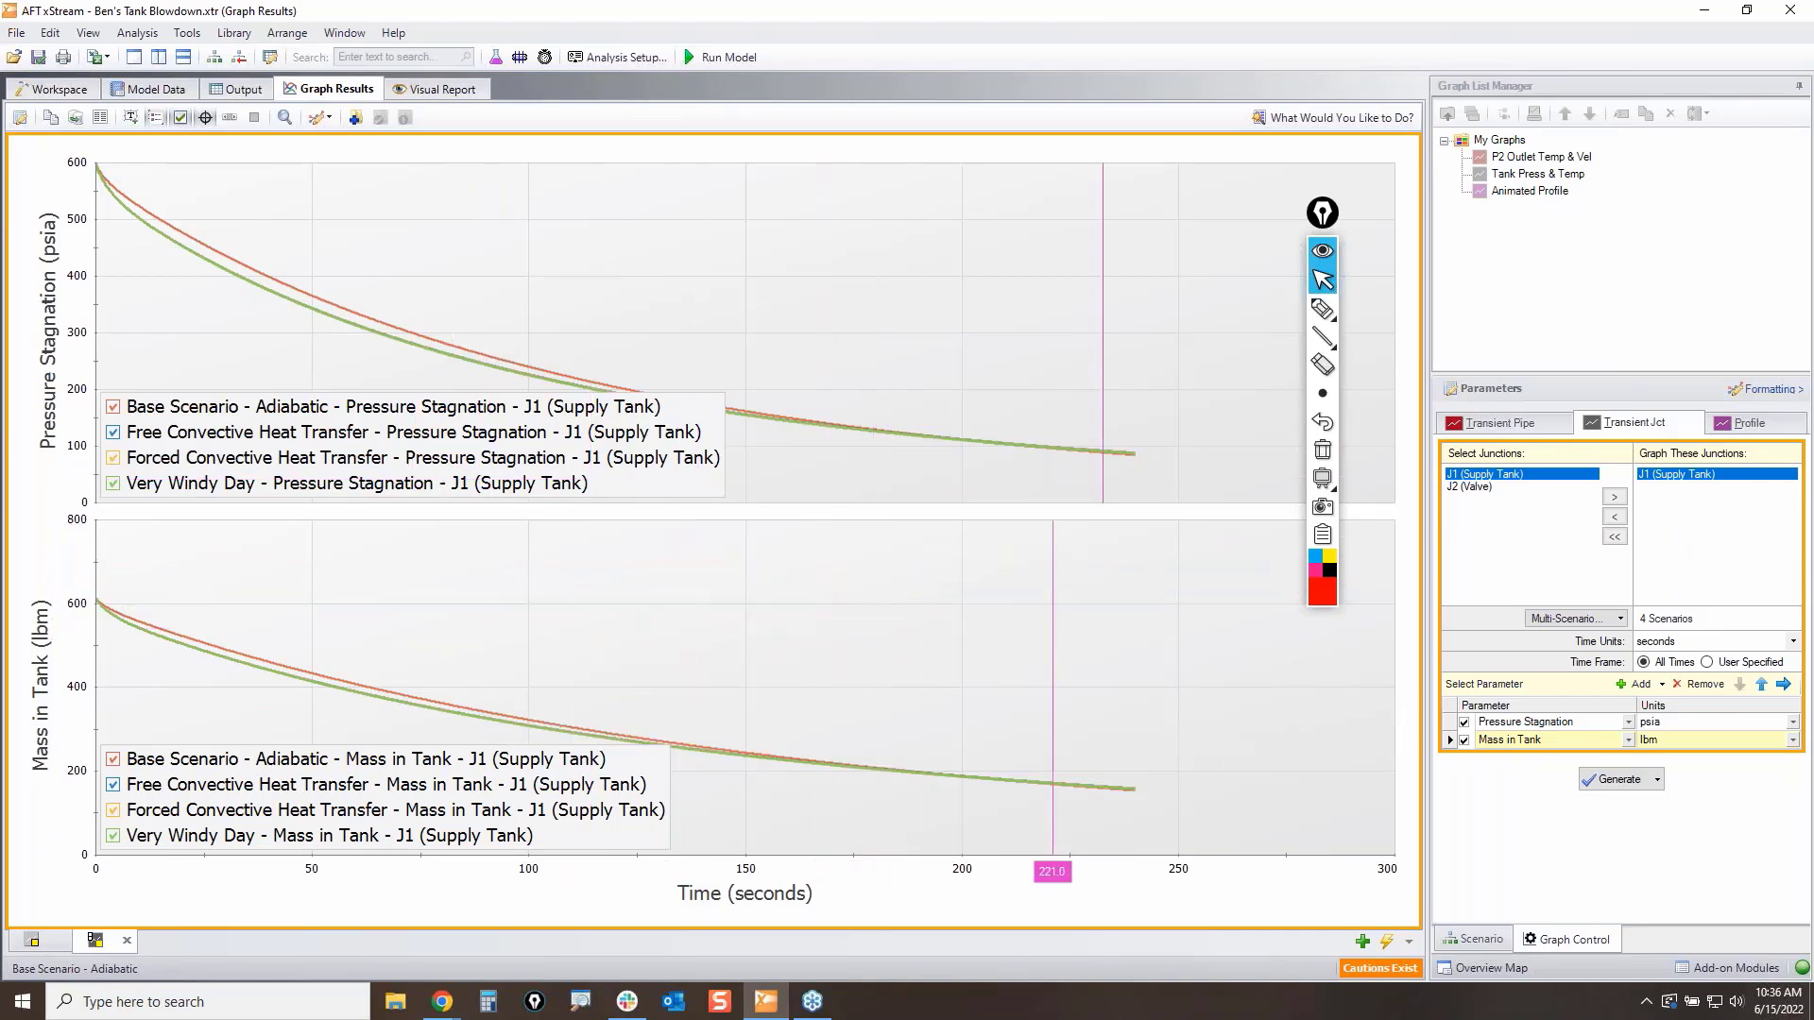
left_click(959, 879)
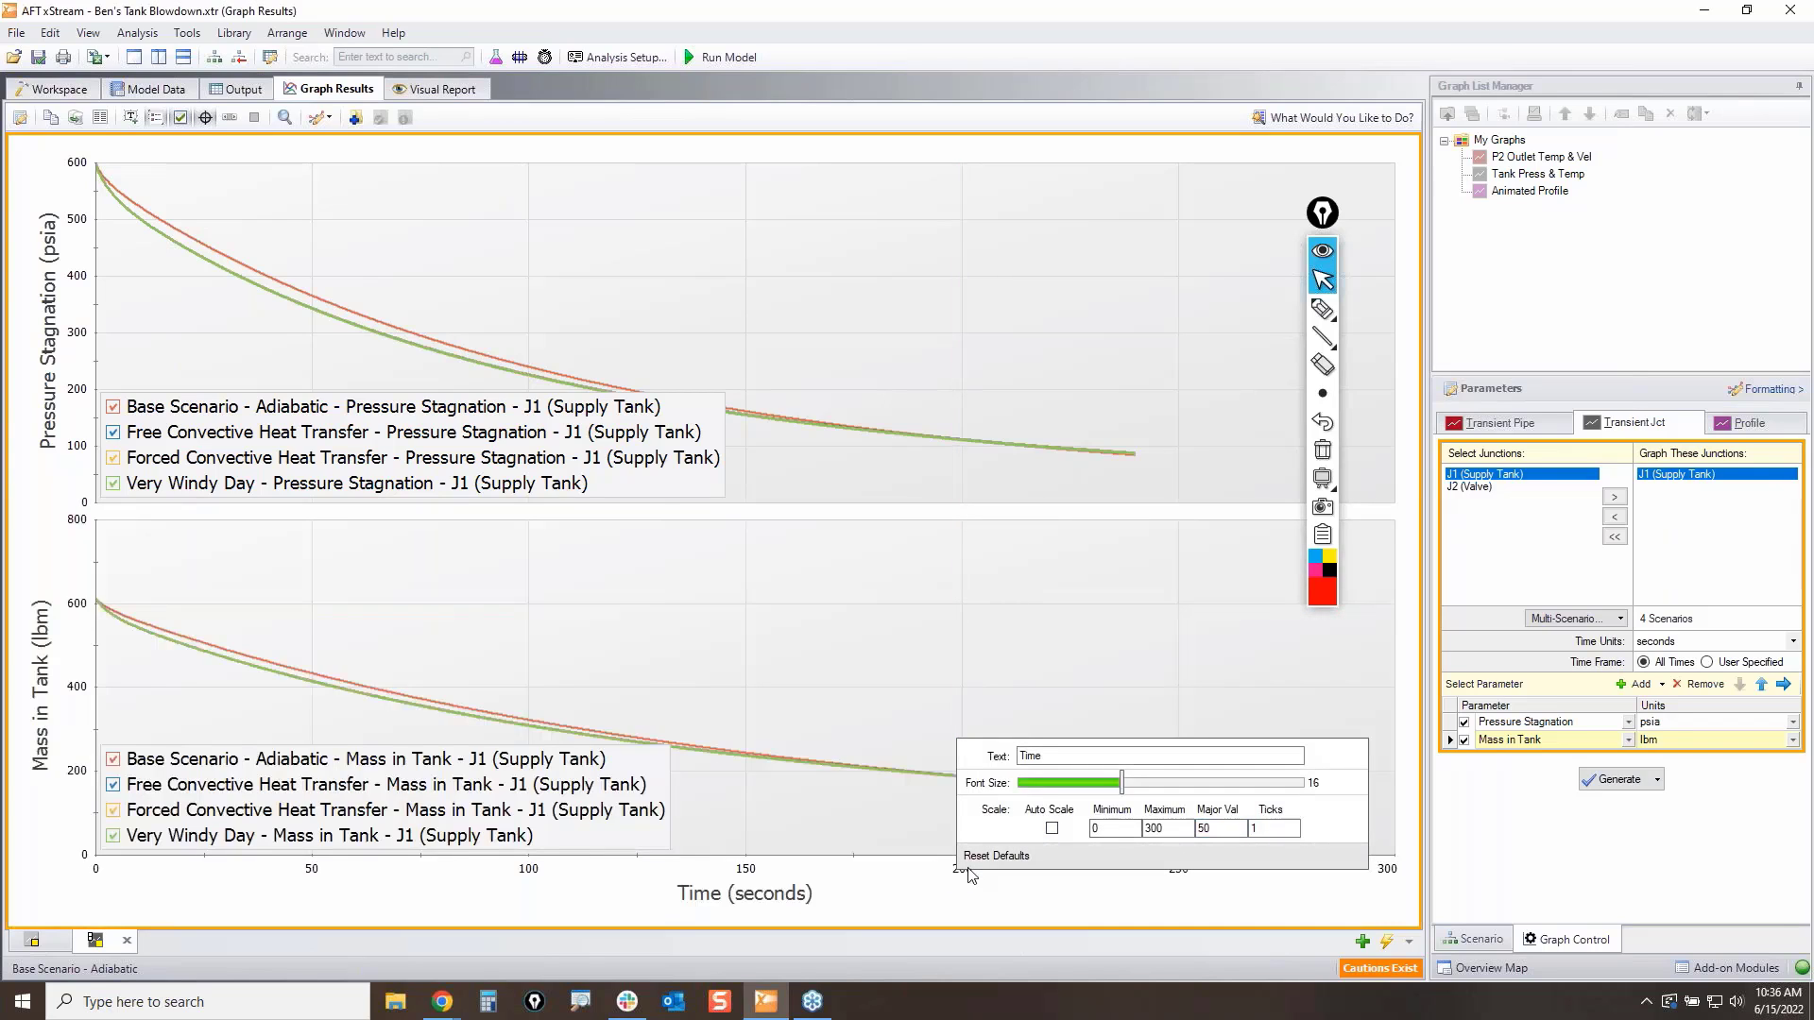
double_click(1162, 829)
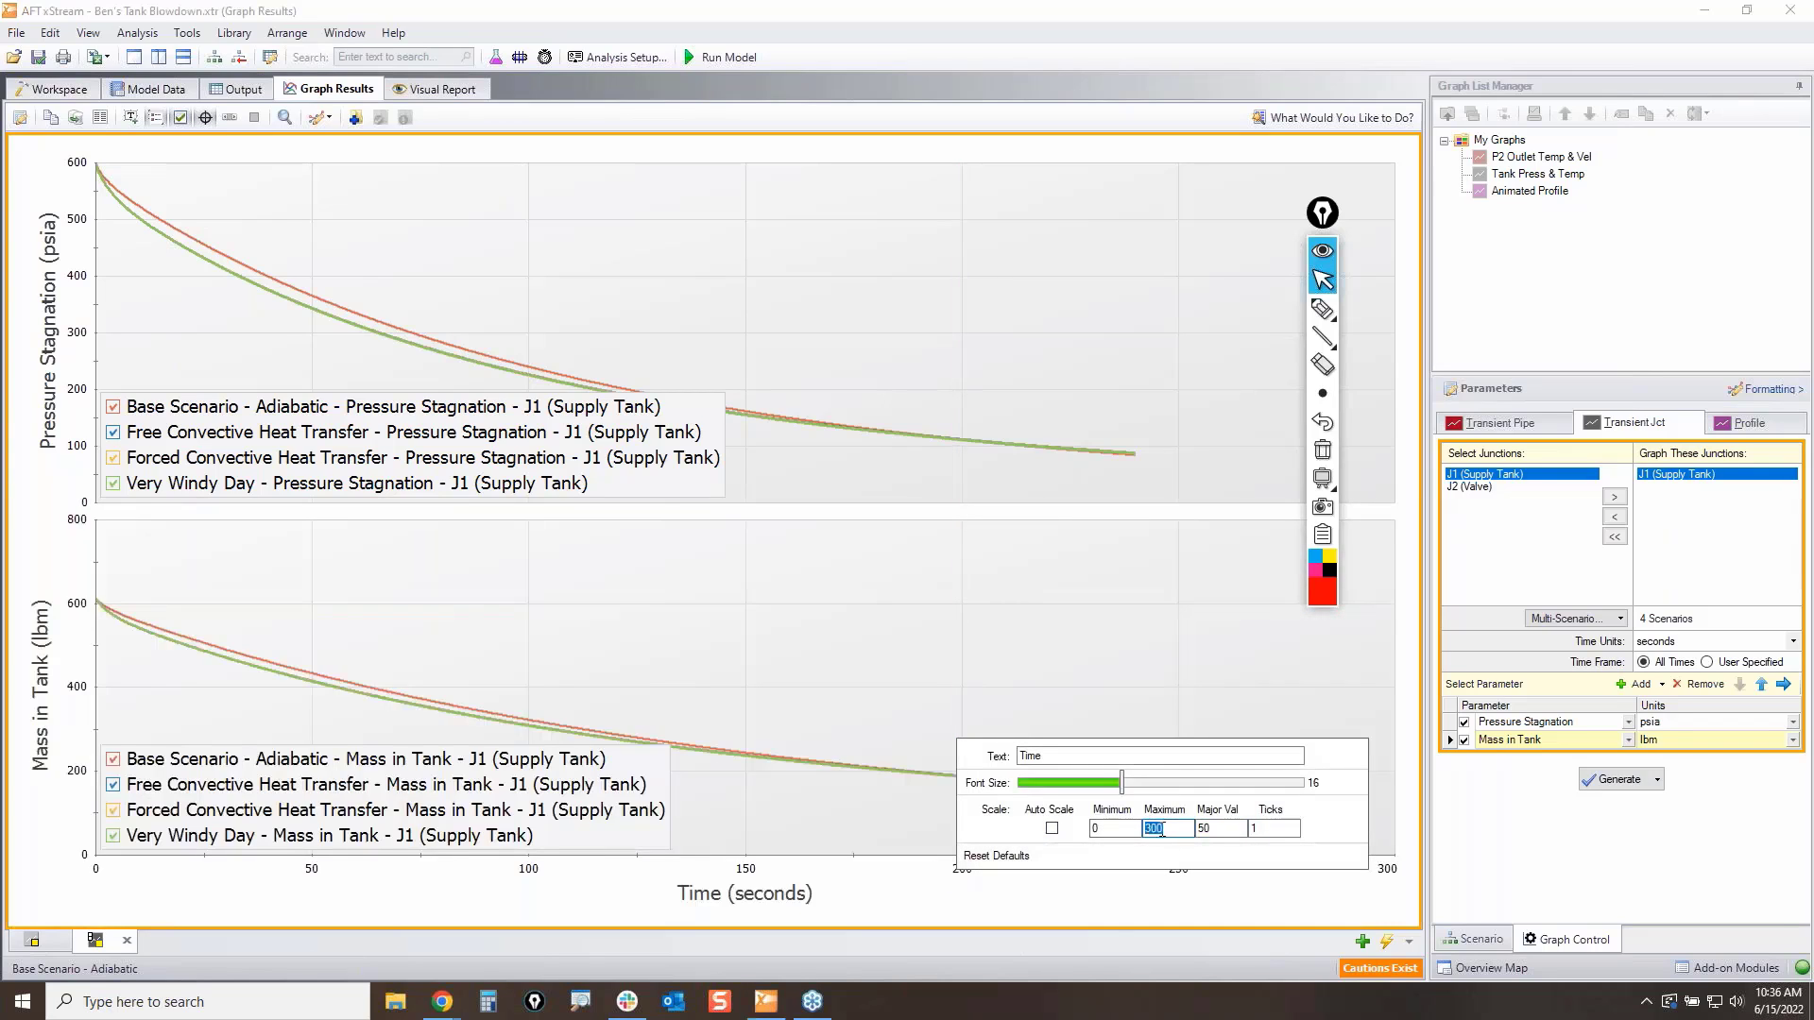
type("240")
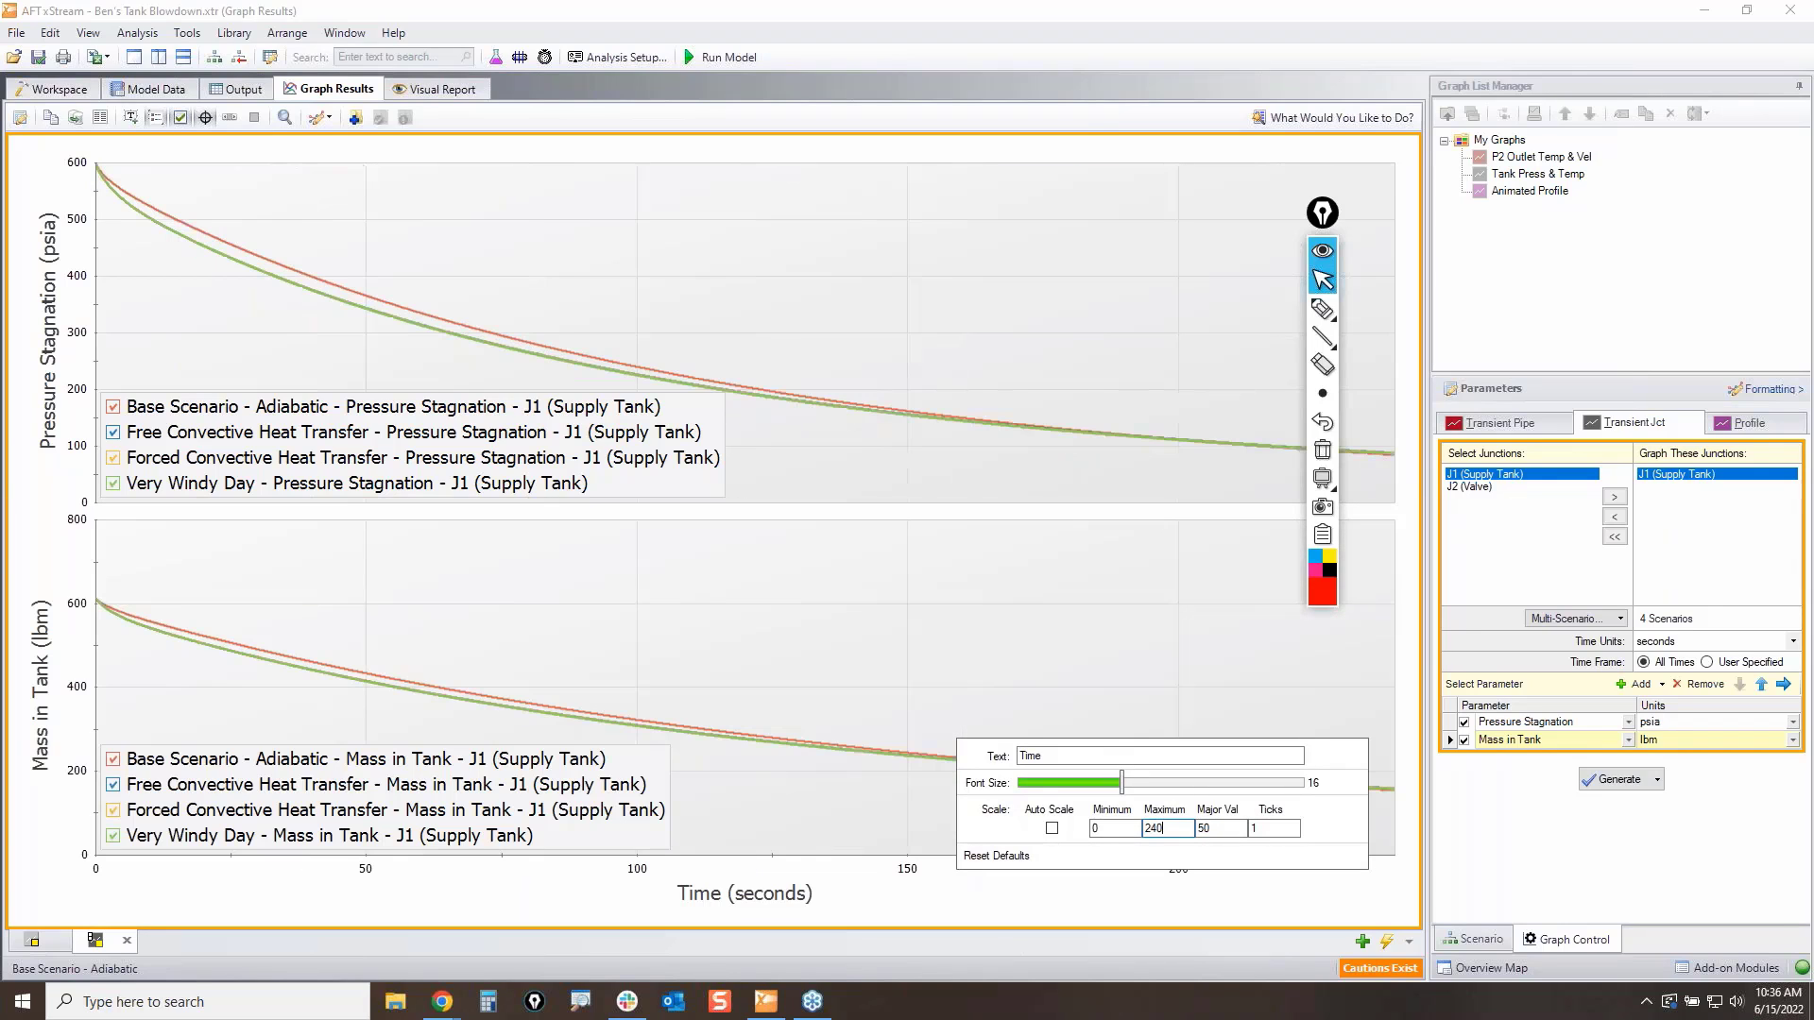
type("10")
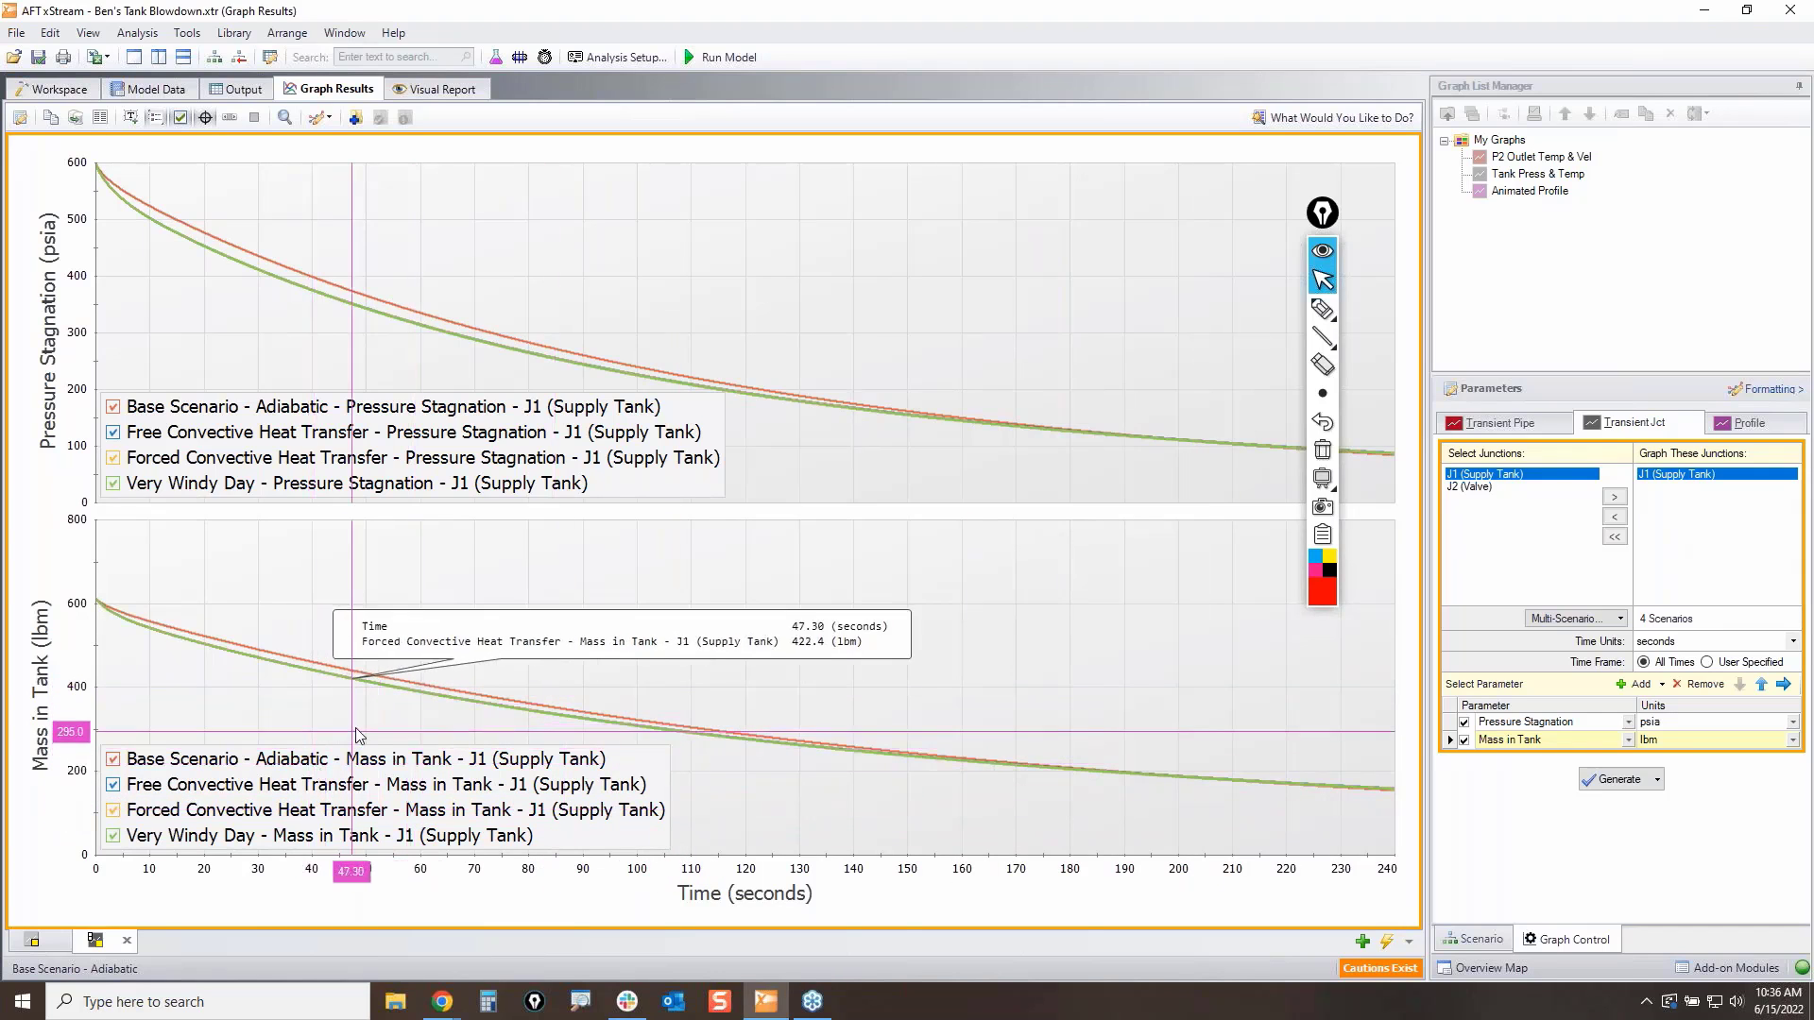
Step: Examine the Mass in Tank curves up close, hiding and reshowing the three convective scenarios, and restore the full graph view
scroll(426, 666, "up", 3)
scroll(429, 661, "up", 4)
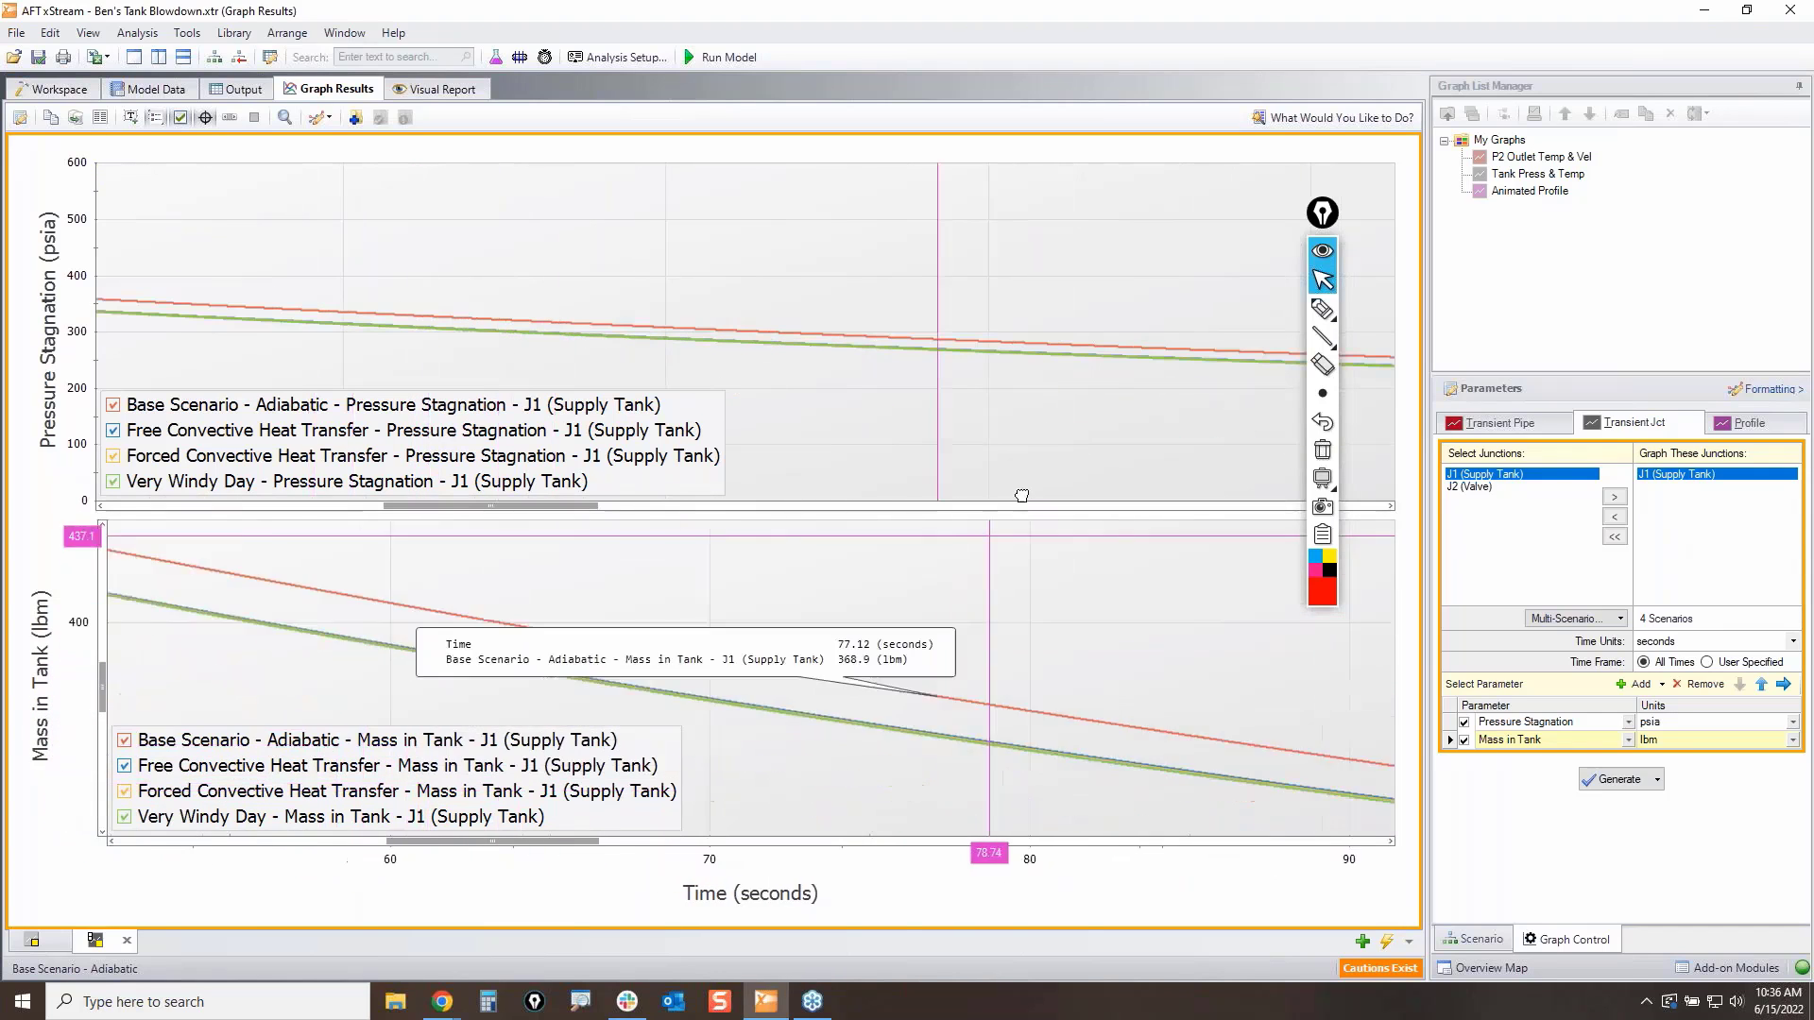
left_click_drag(942, 684, 940, 793)
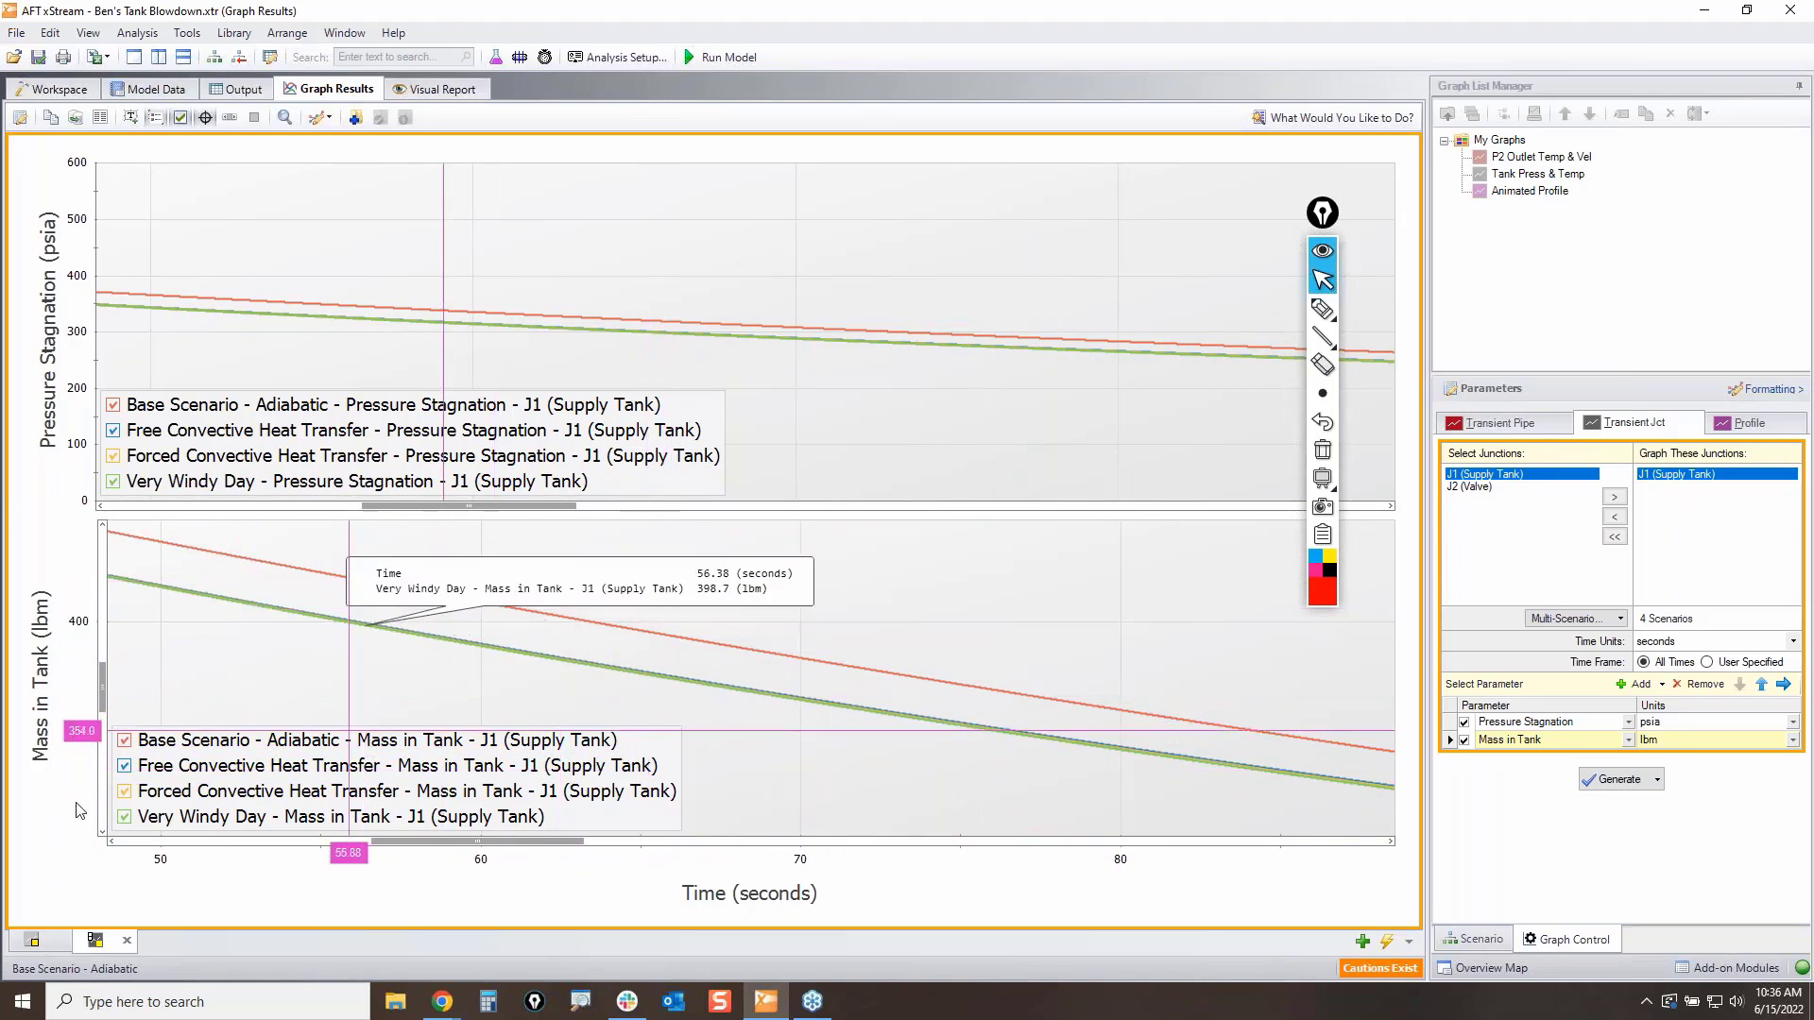
left_click(124, 766)
left_click(125, 792)
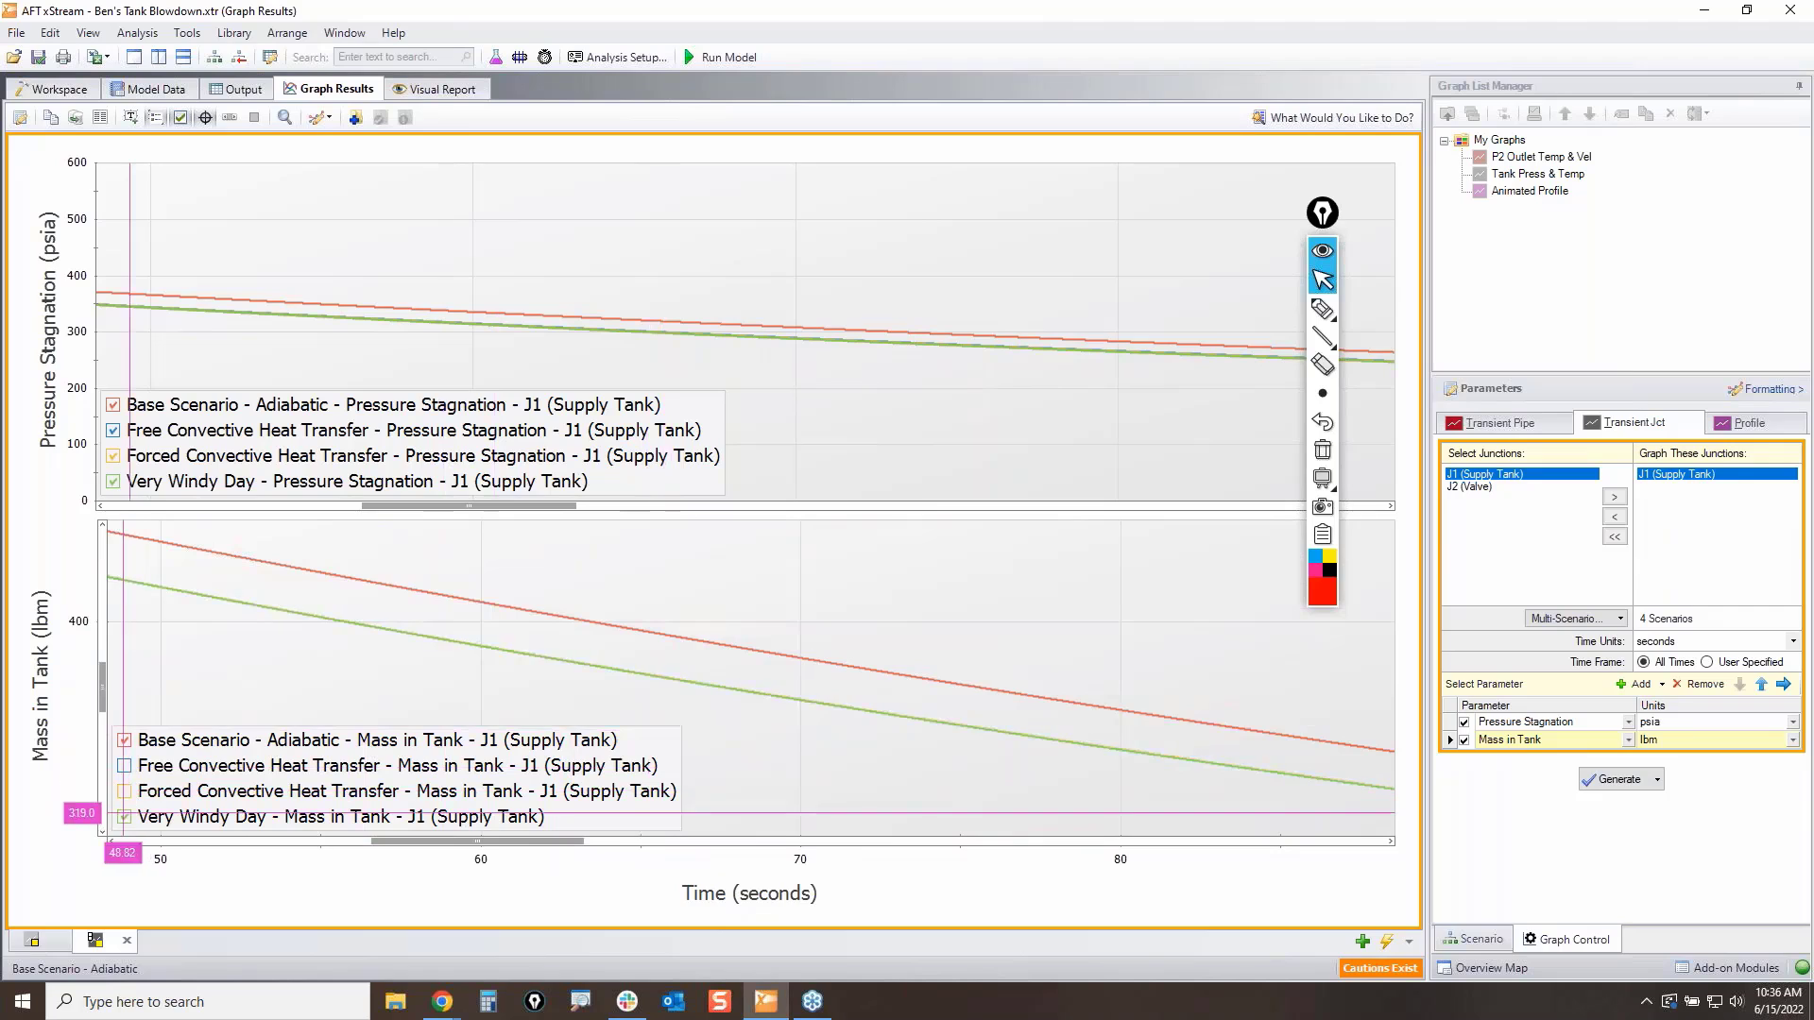
left_click(125, 817)
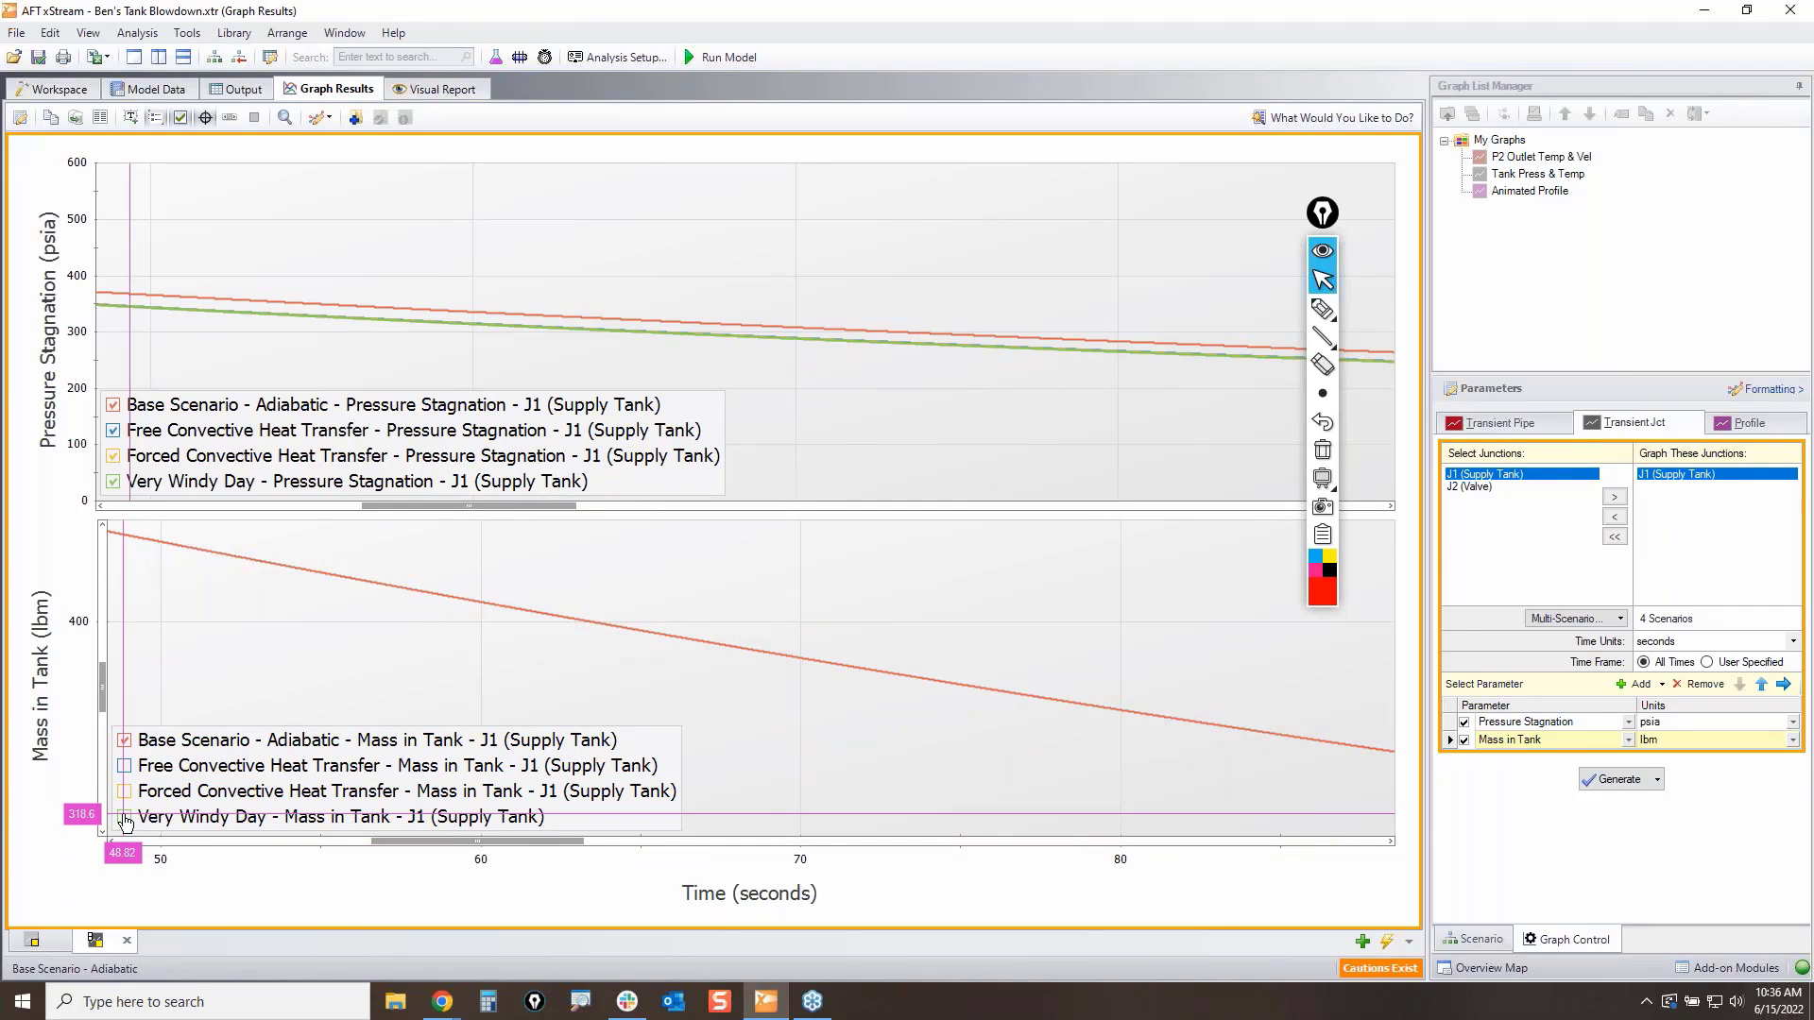
left_click(125, 818)
left_click(123, 792)
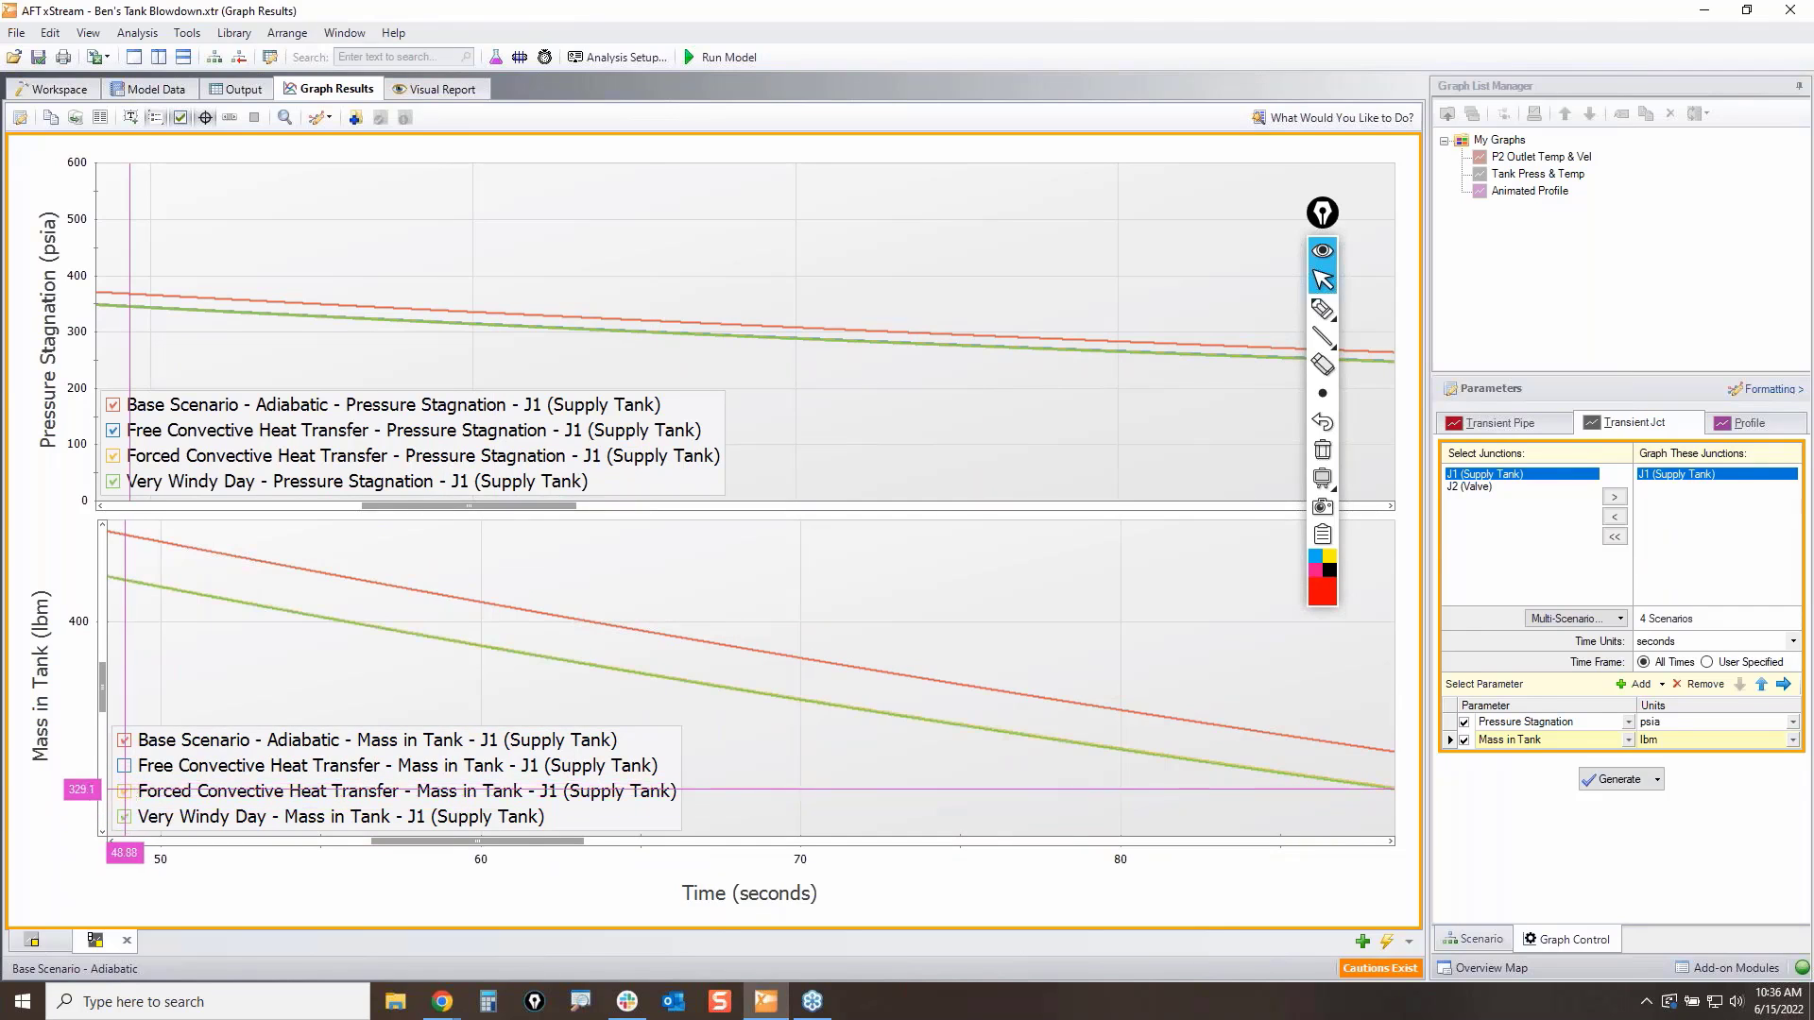
left_click(124, 766)
mouse_move(912, 750)
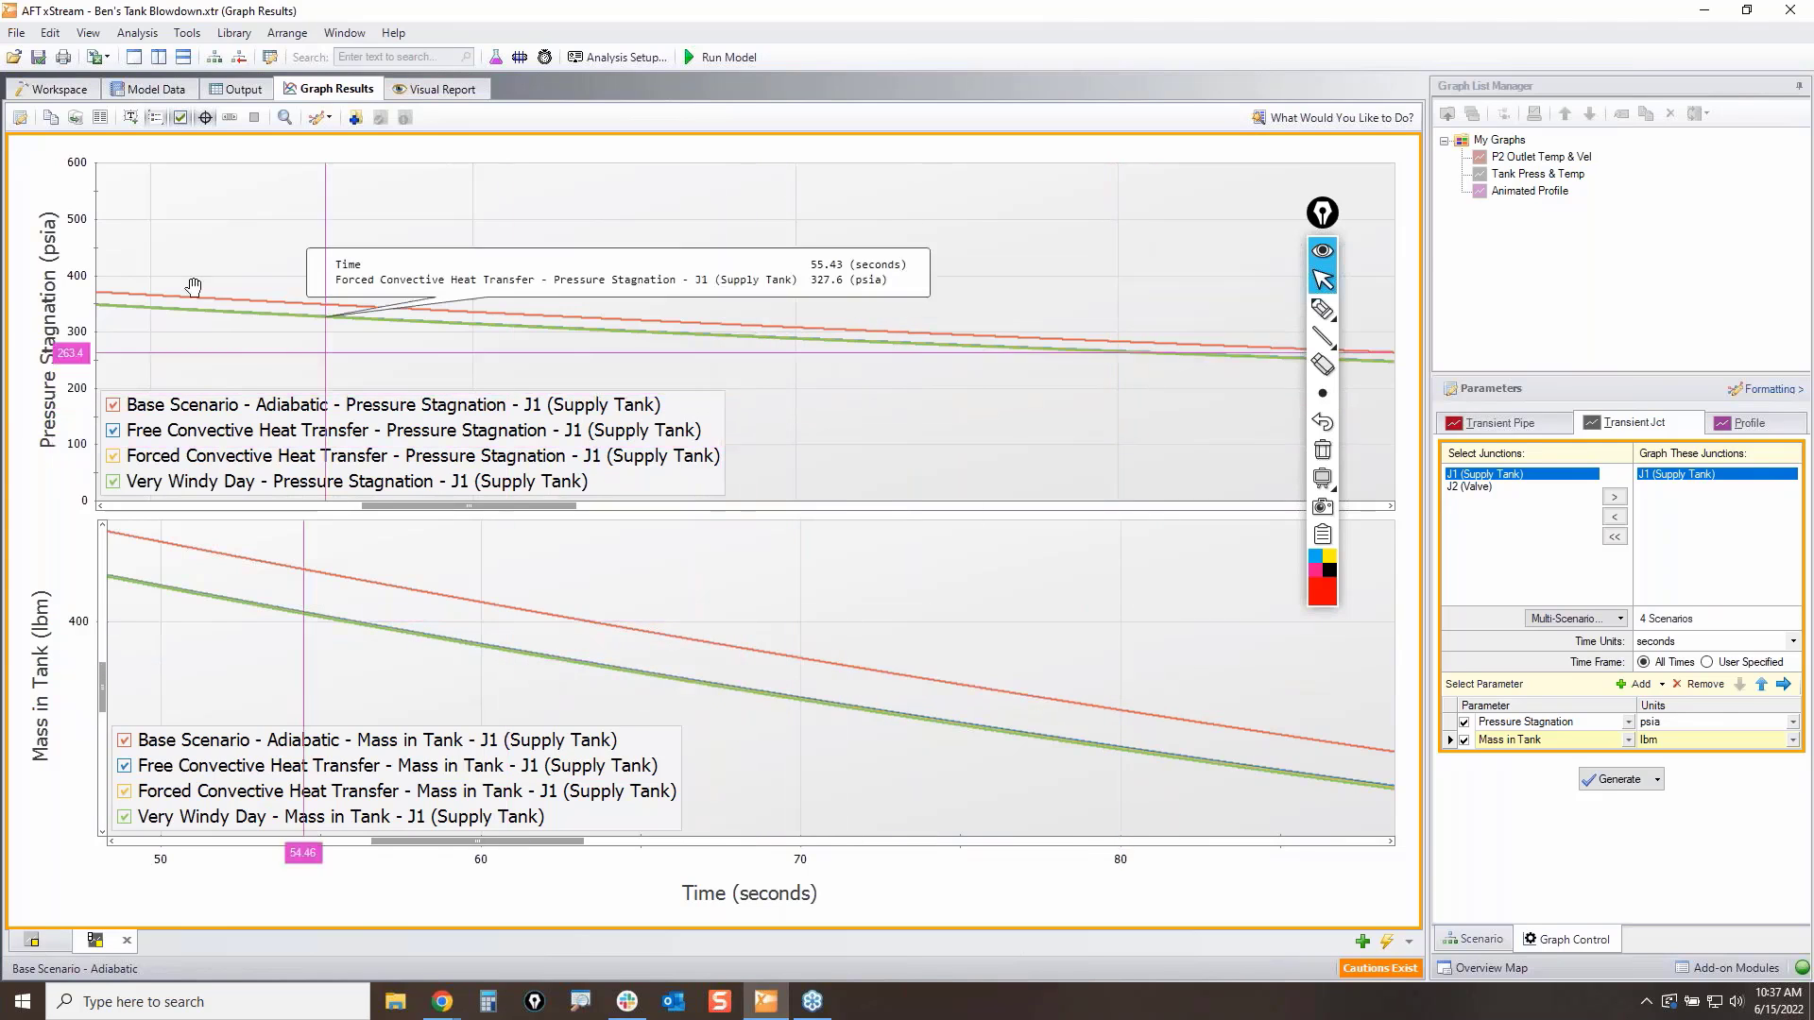
left_click(289, 119)
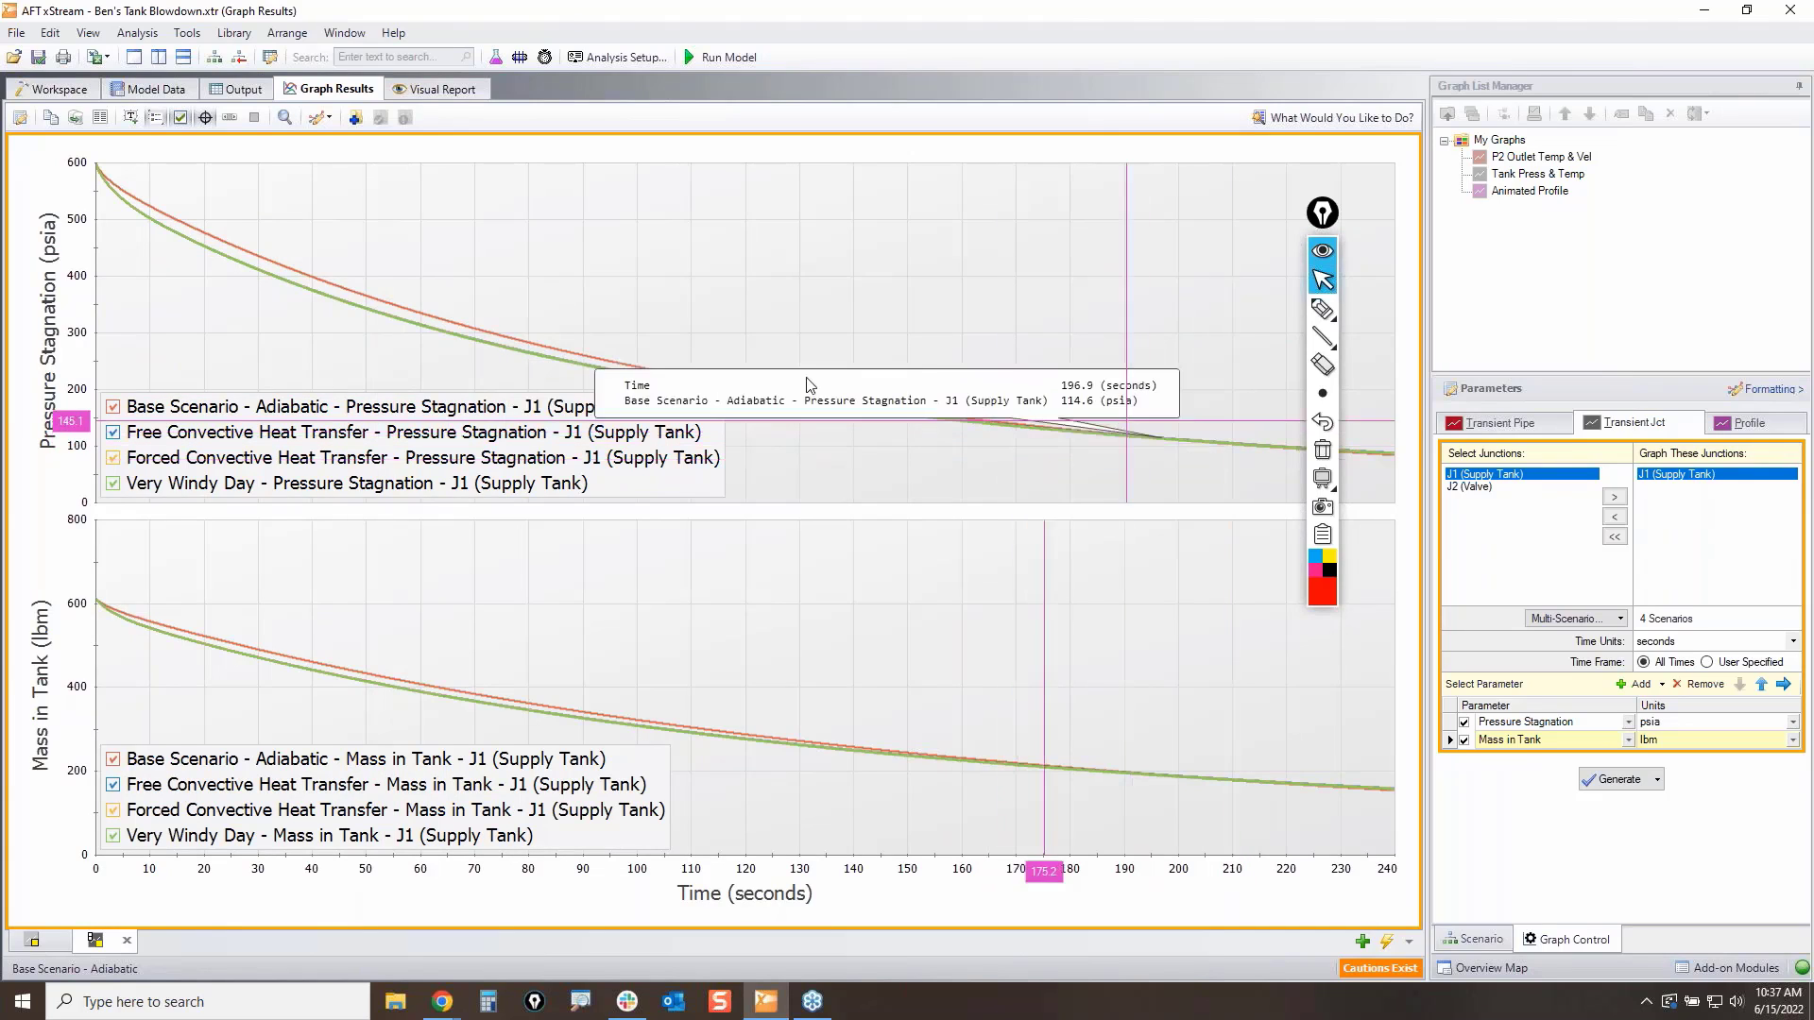
Step: Remove the Mass in Tank parameter, change the remaining parameter to Temperature Stagnation, and regenerate the graph
left_click(1630, 744)
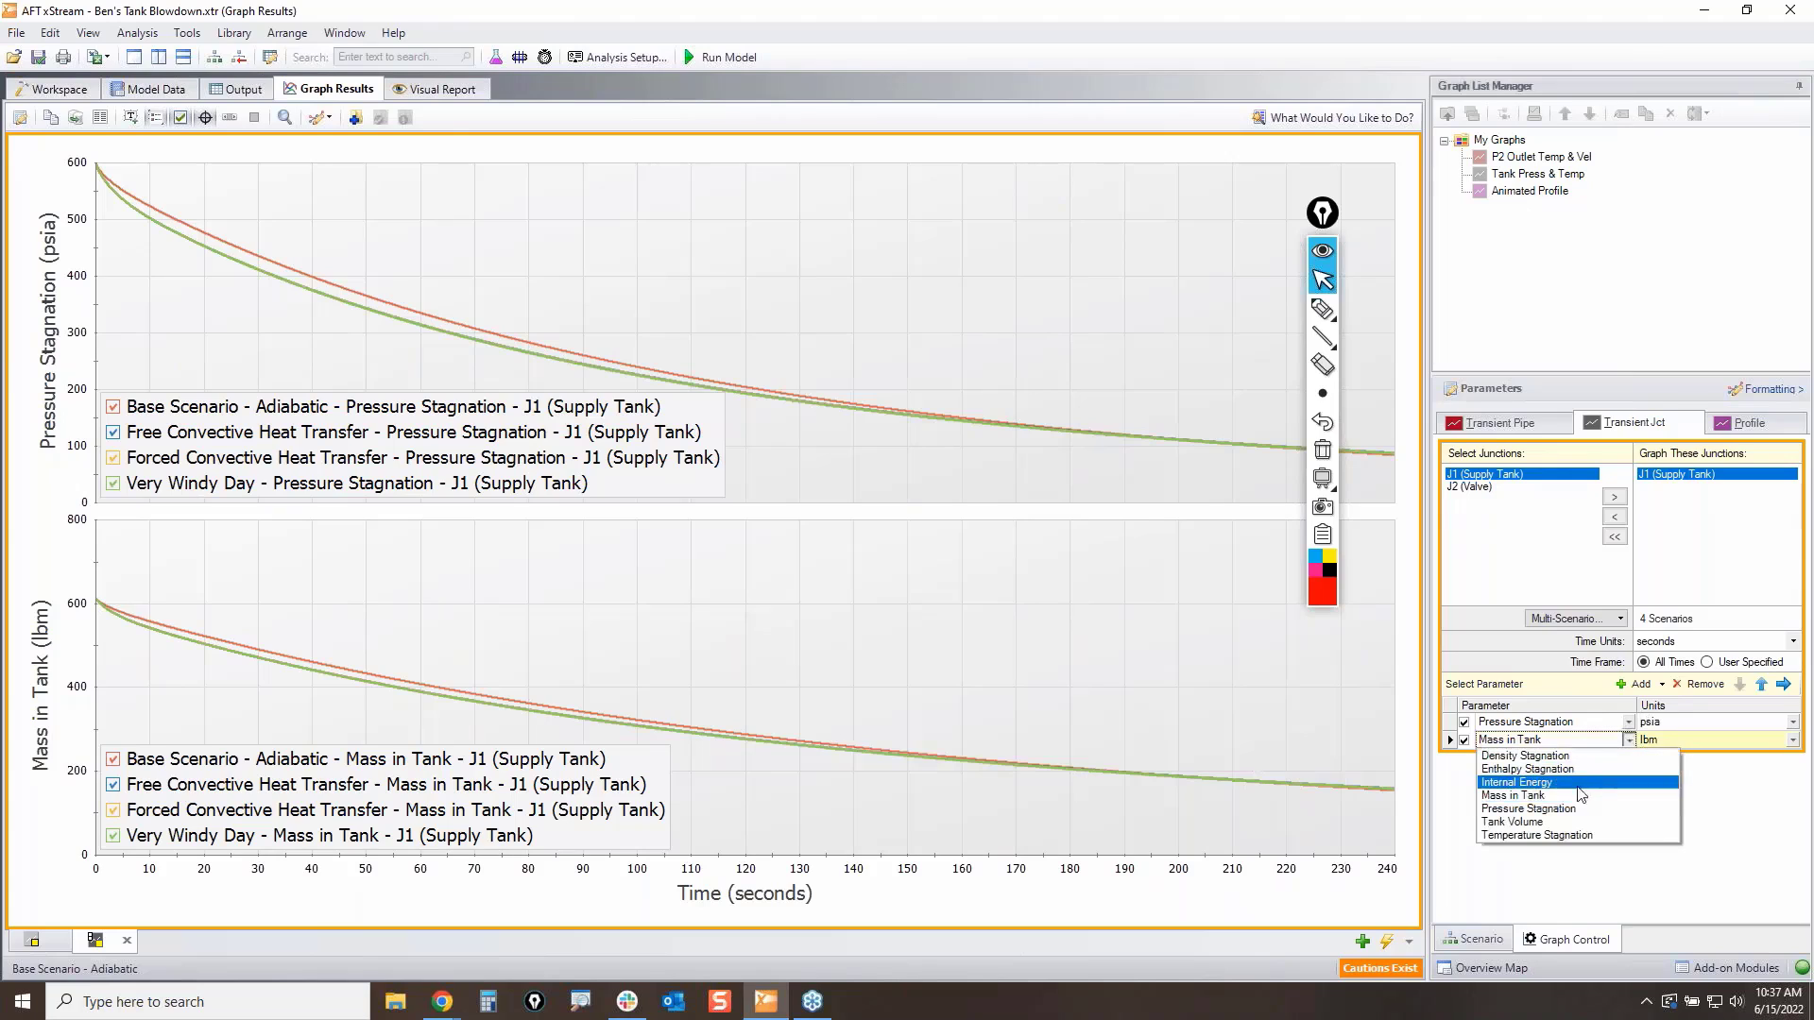
left_click(1551, 770)
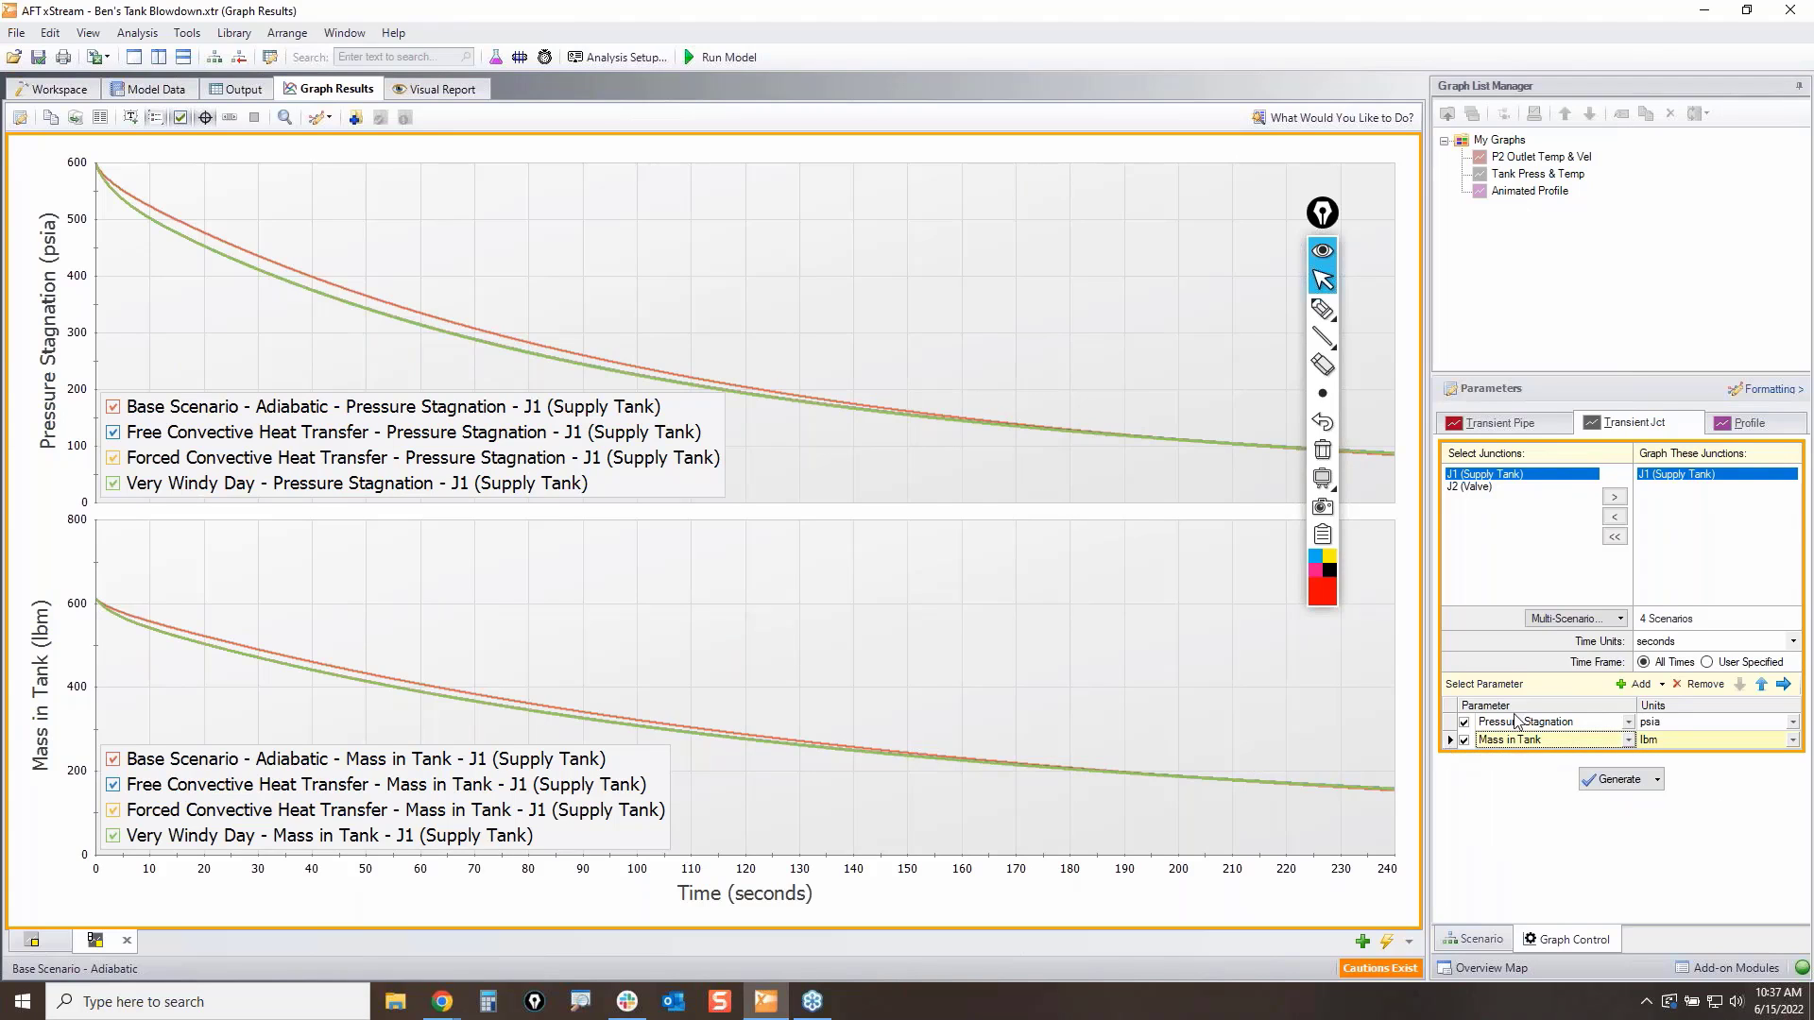
left_click(1699, 684)
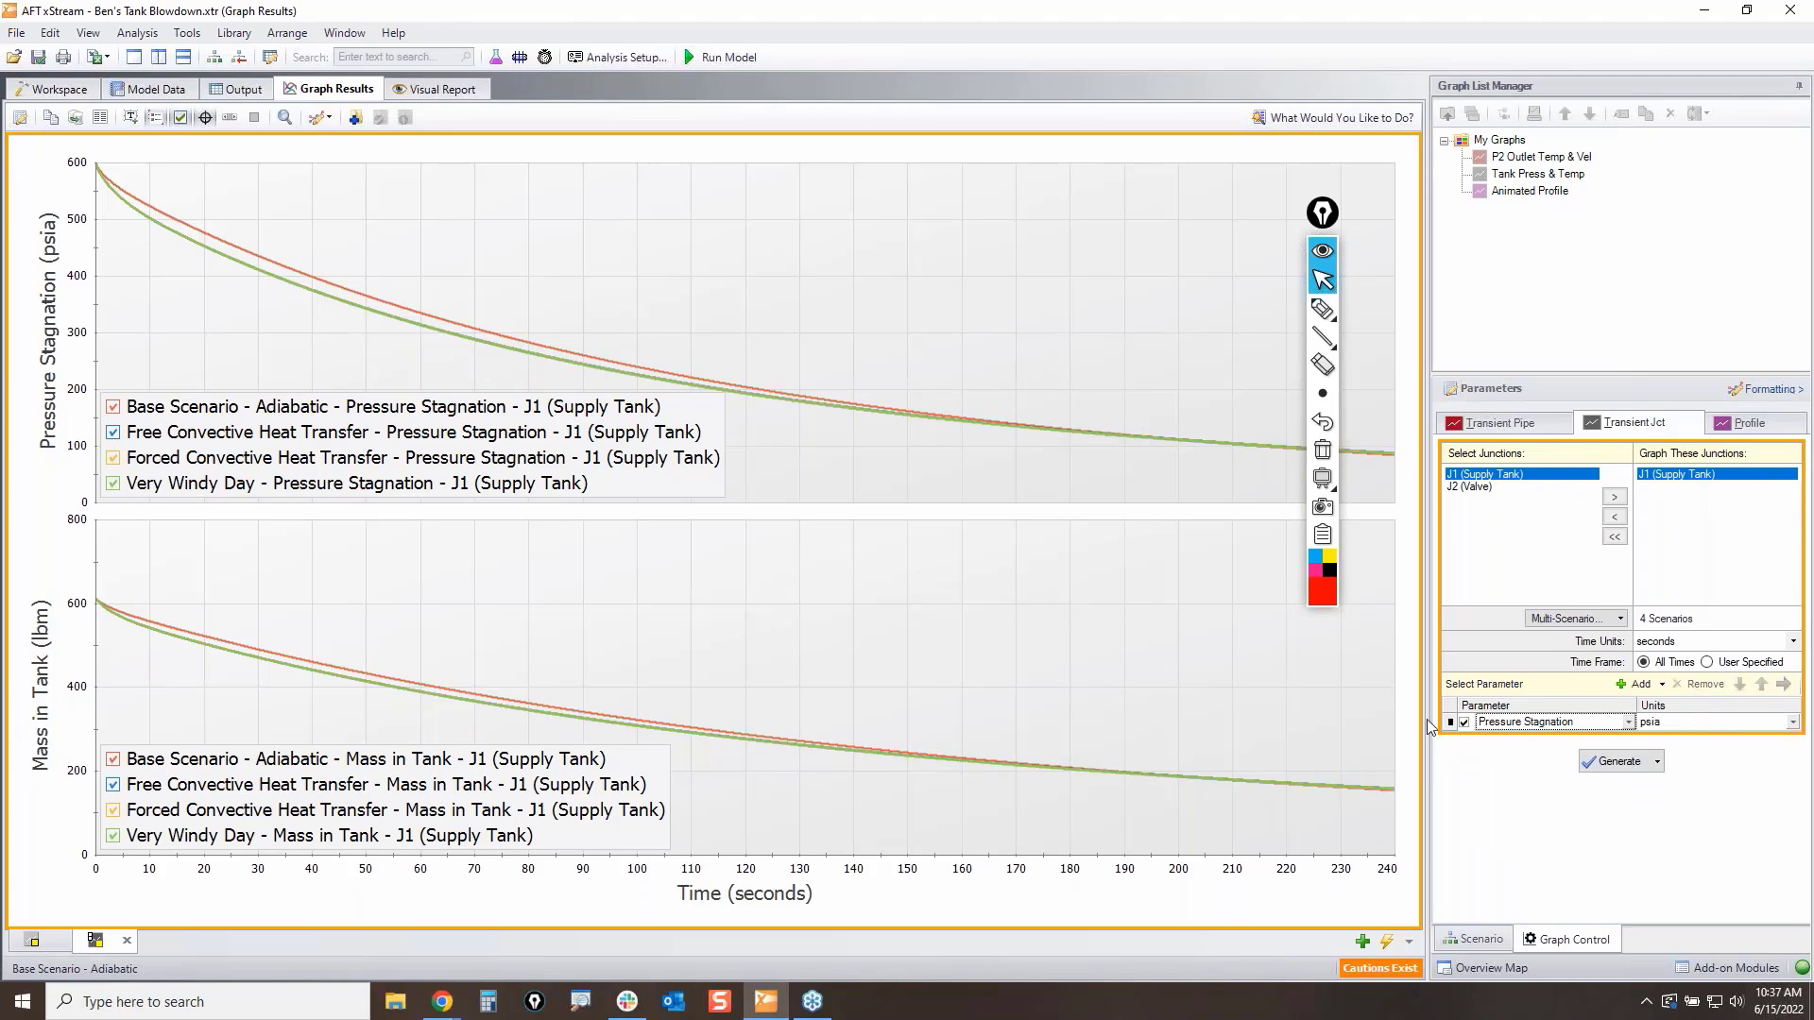
left_click(1630, 722)
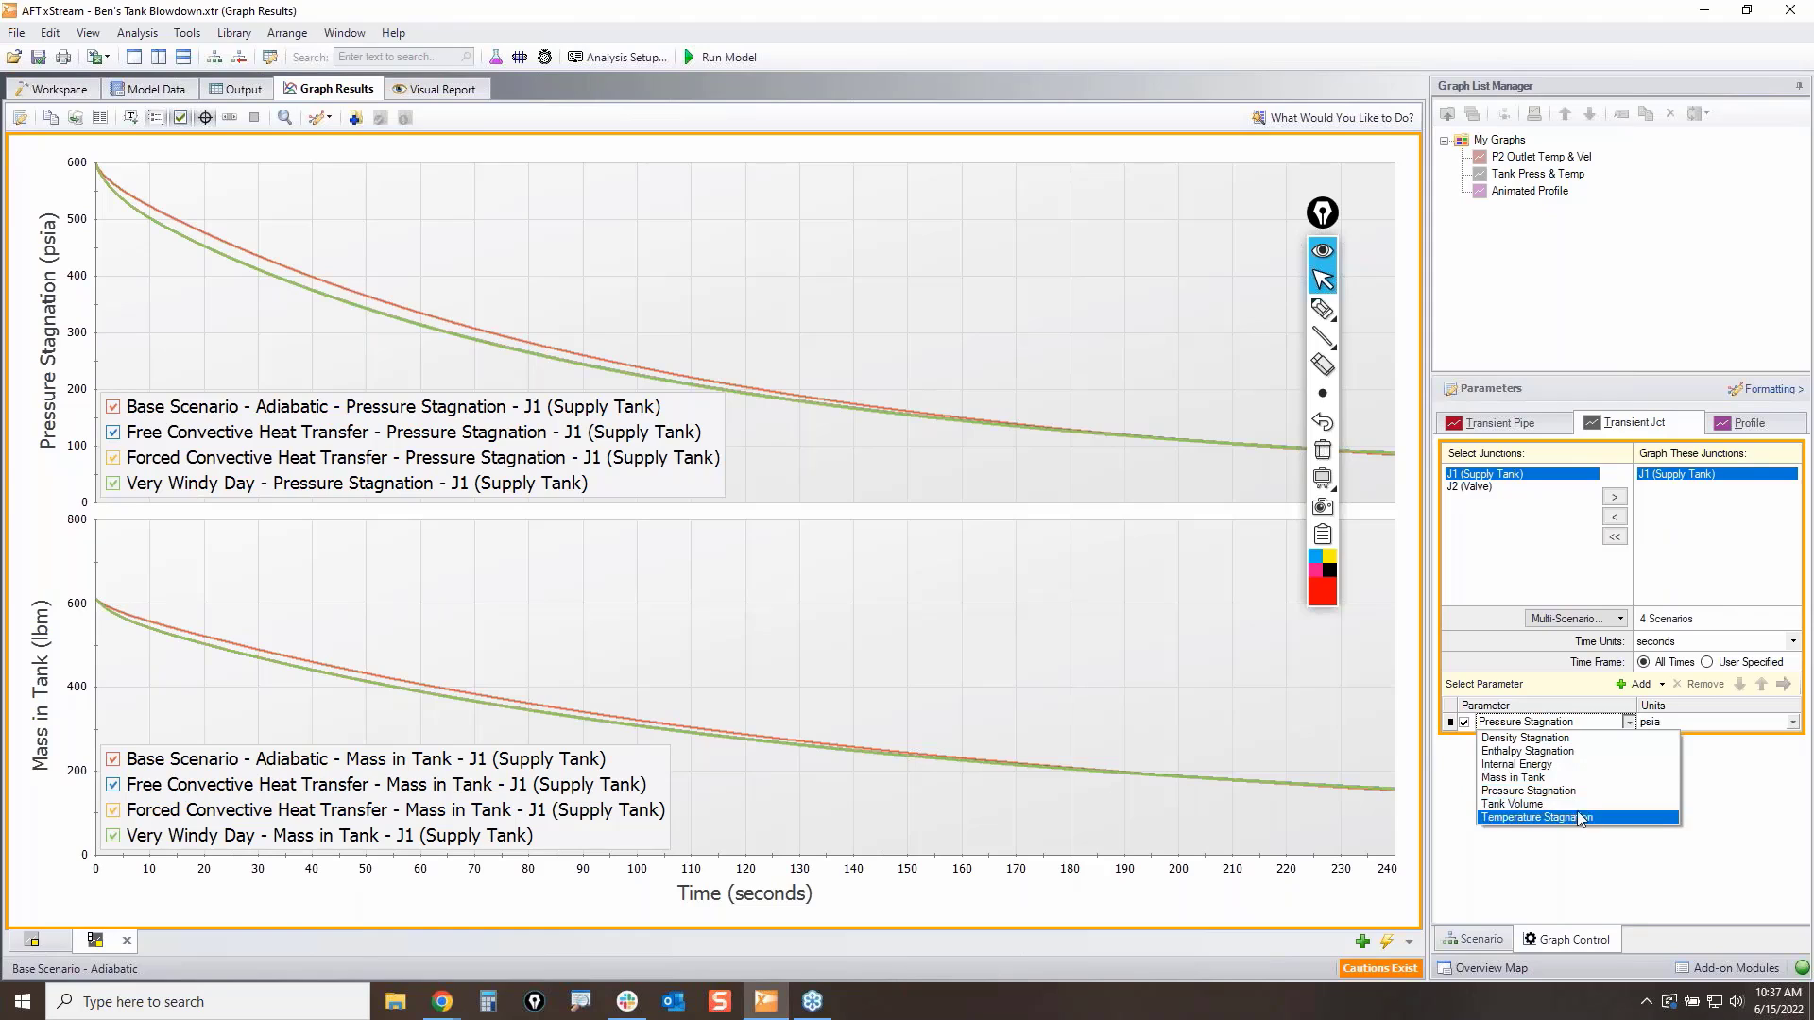
left_click(1580, 819)
left_click(1621, 762)
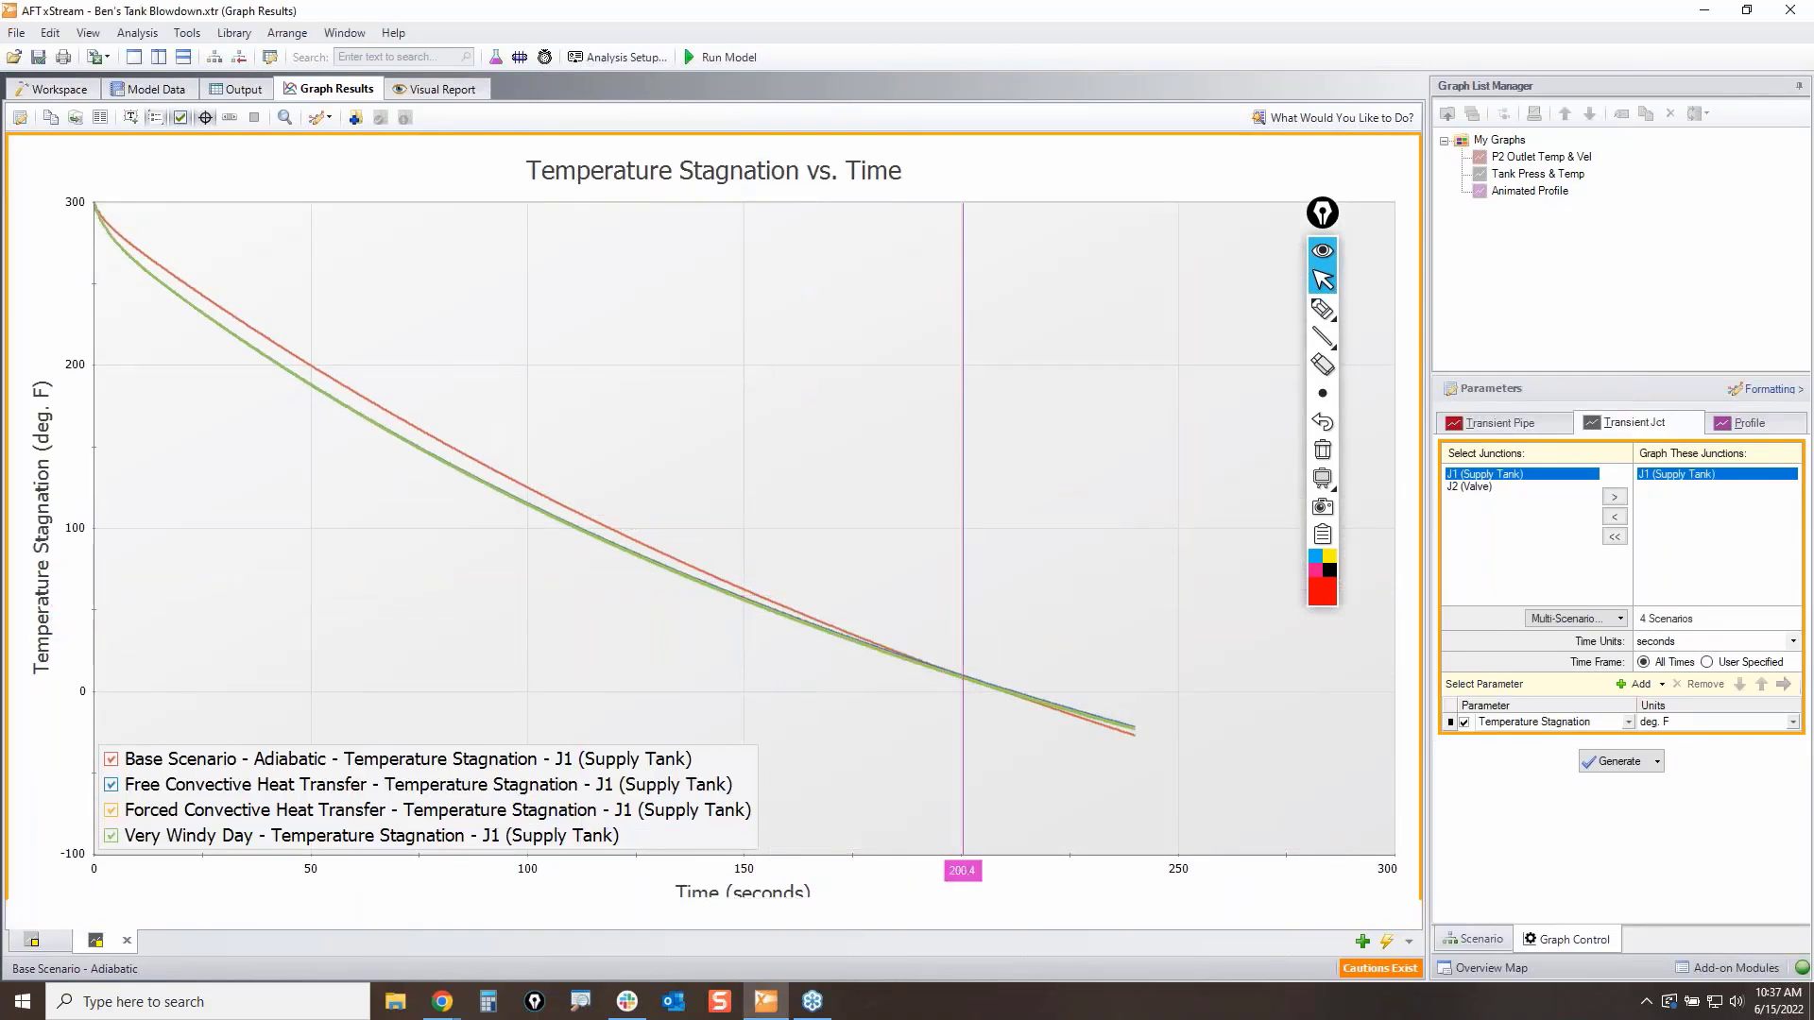
Step: Set the Temperature Stagnation graph's time axis maximum to 240 and its major interval to 10
right_click(963, 873)
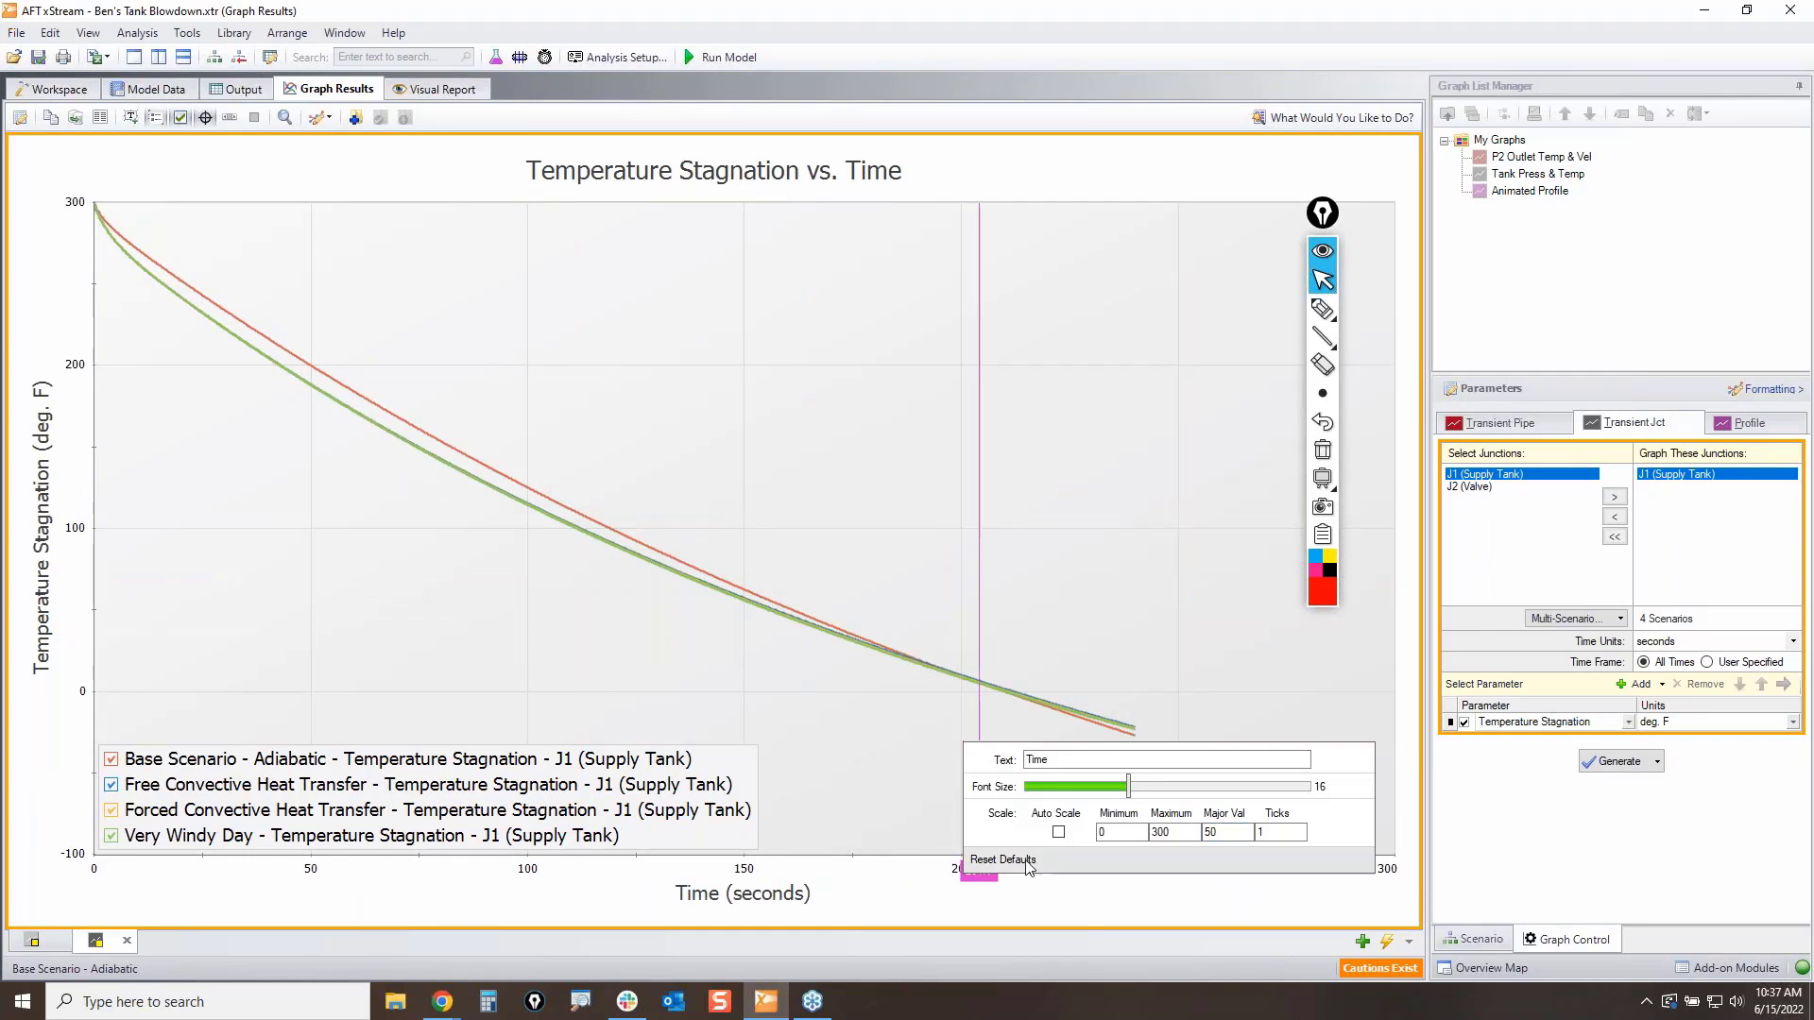
double_click(1188, 831)
type("240")
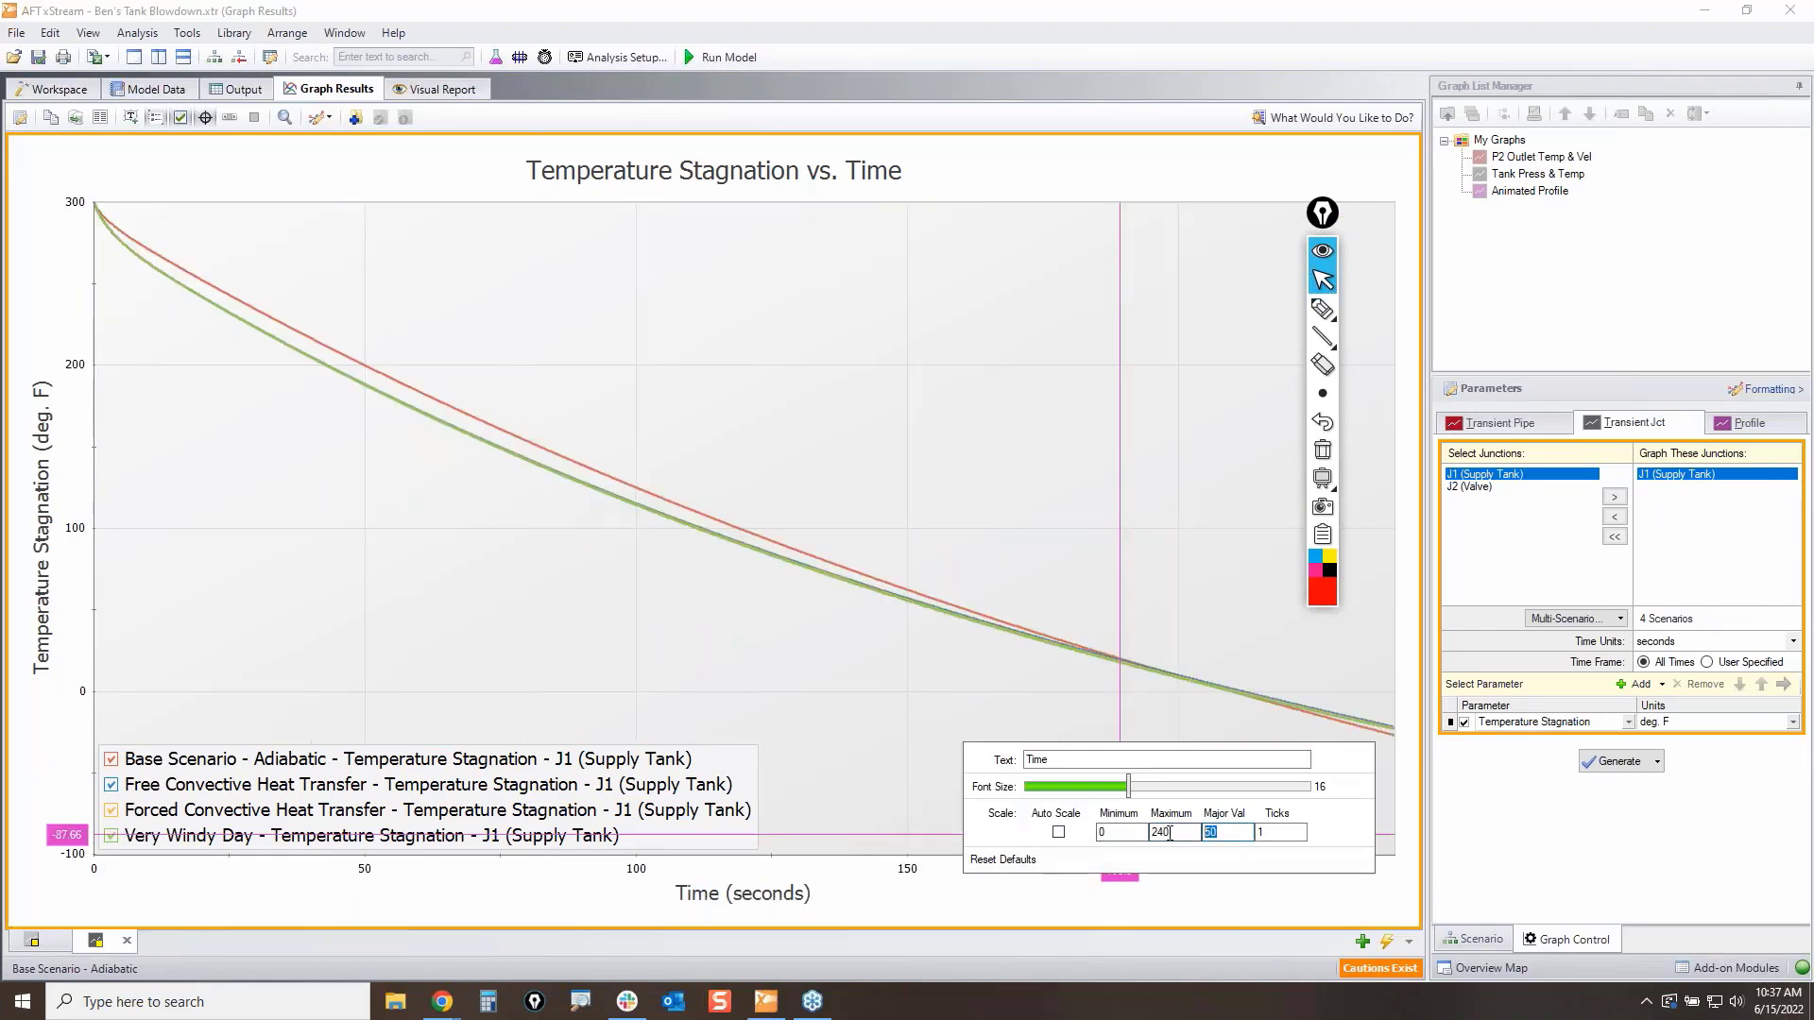
type("10")
left_click(744, 614)
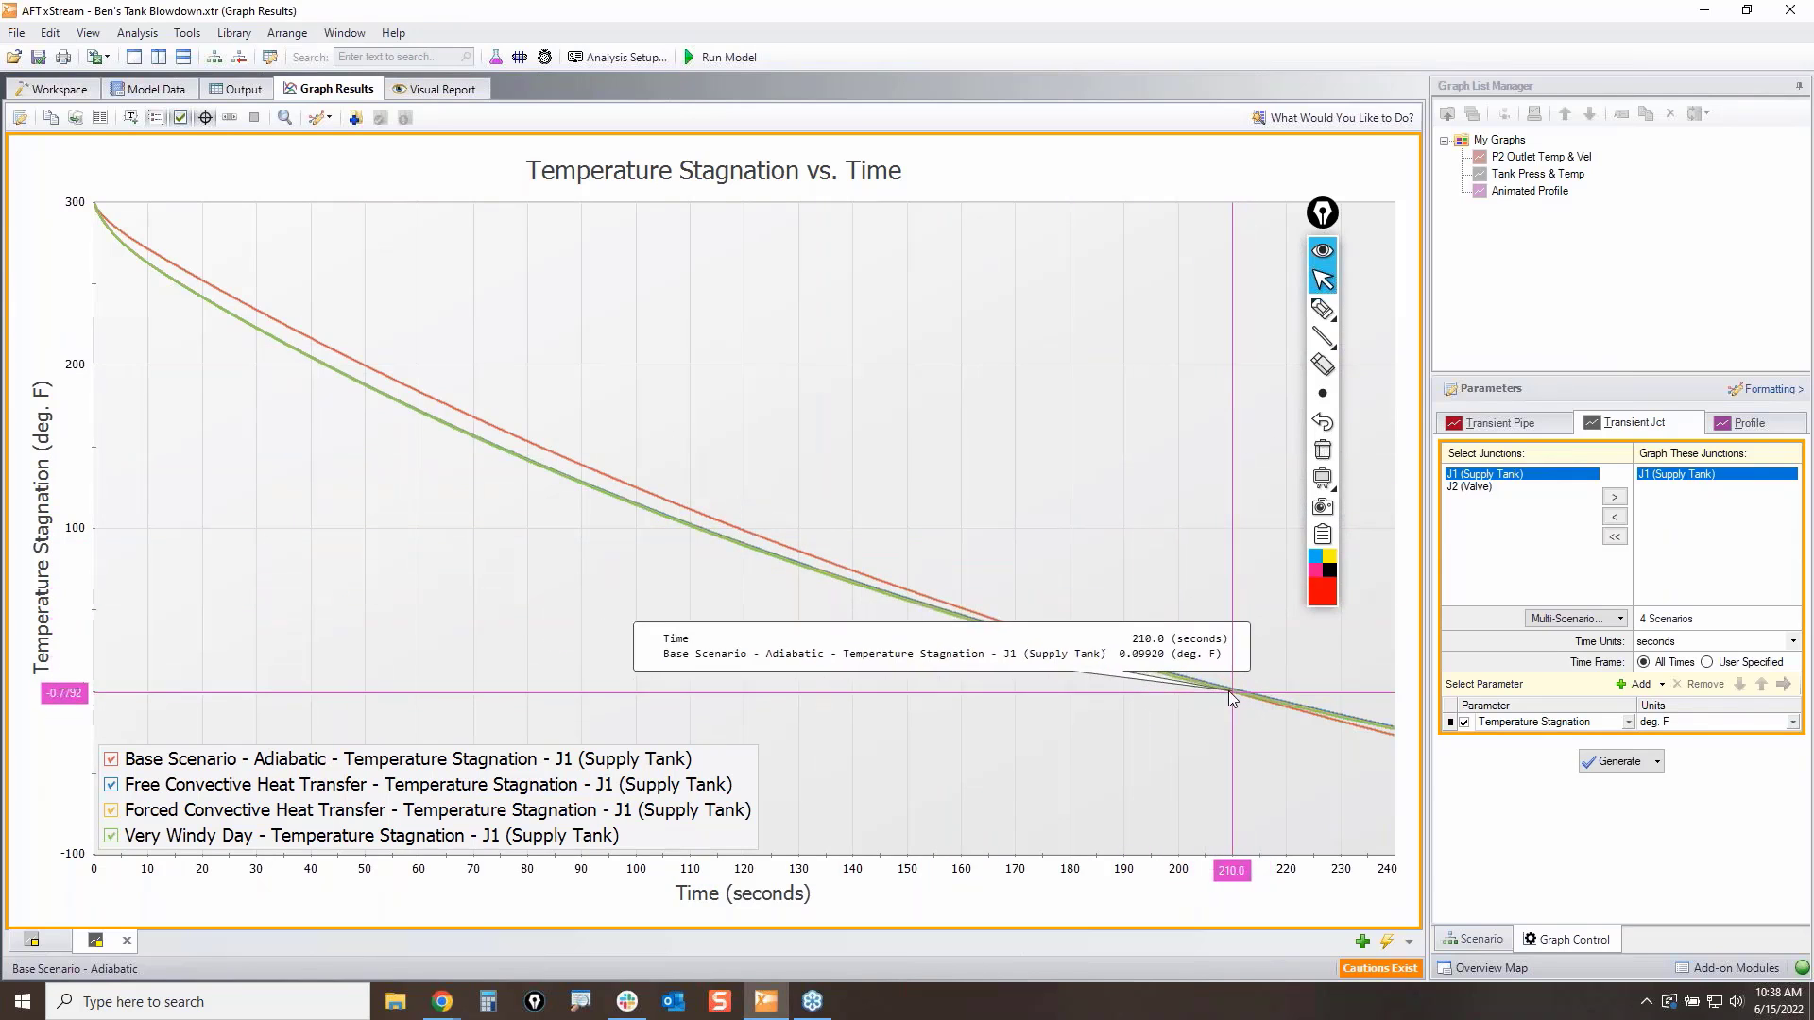
Step: Examine the four stagnation temperature curves up close, from where they cross near 200 seconds through to 240 seconds
scroll(1233, 688, "up", 3)
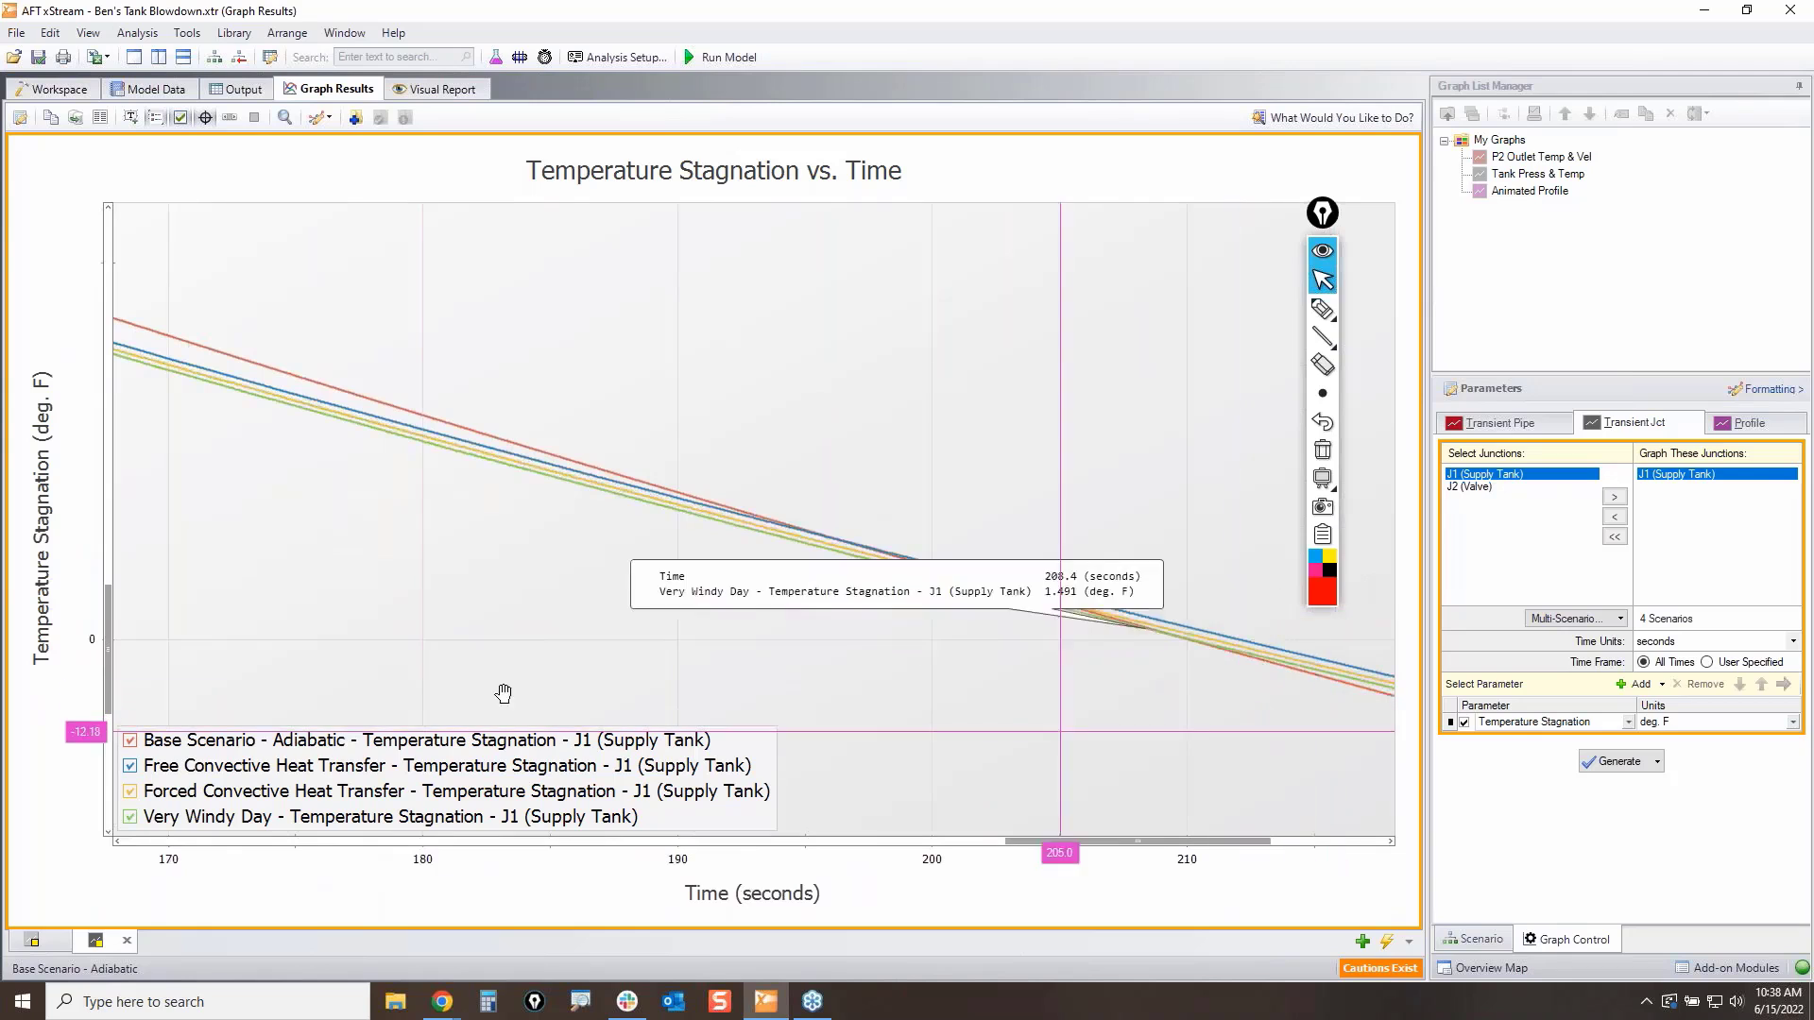
scroll(931, 569, "up", 5)
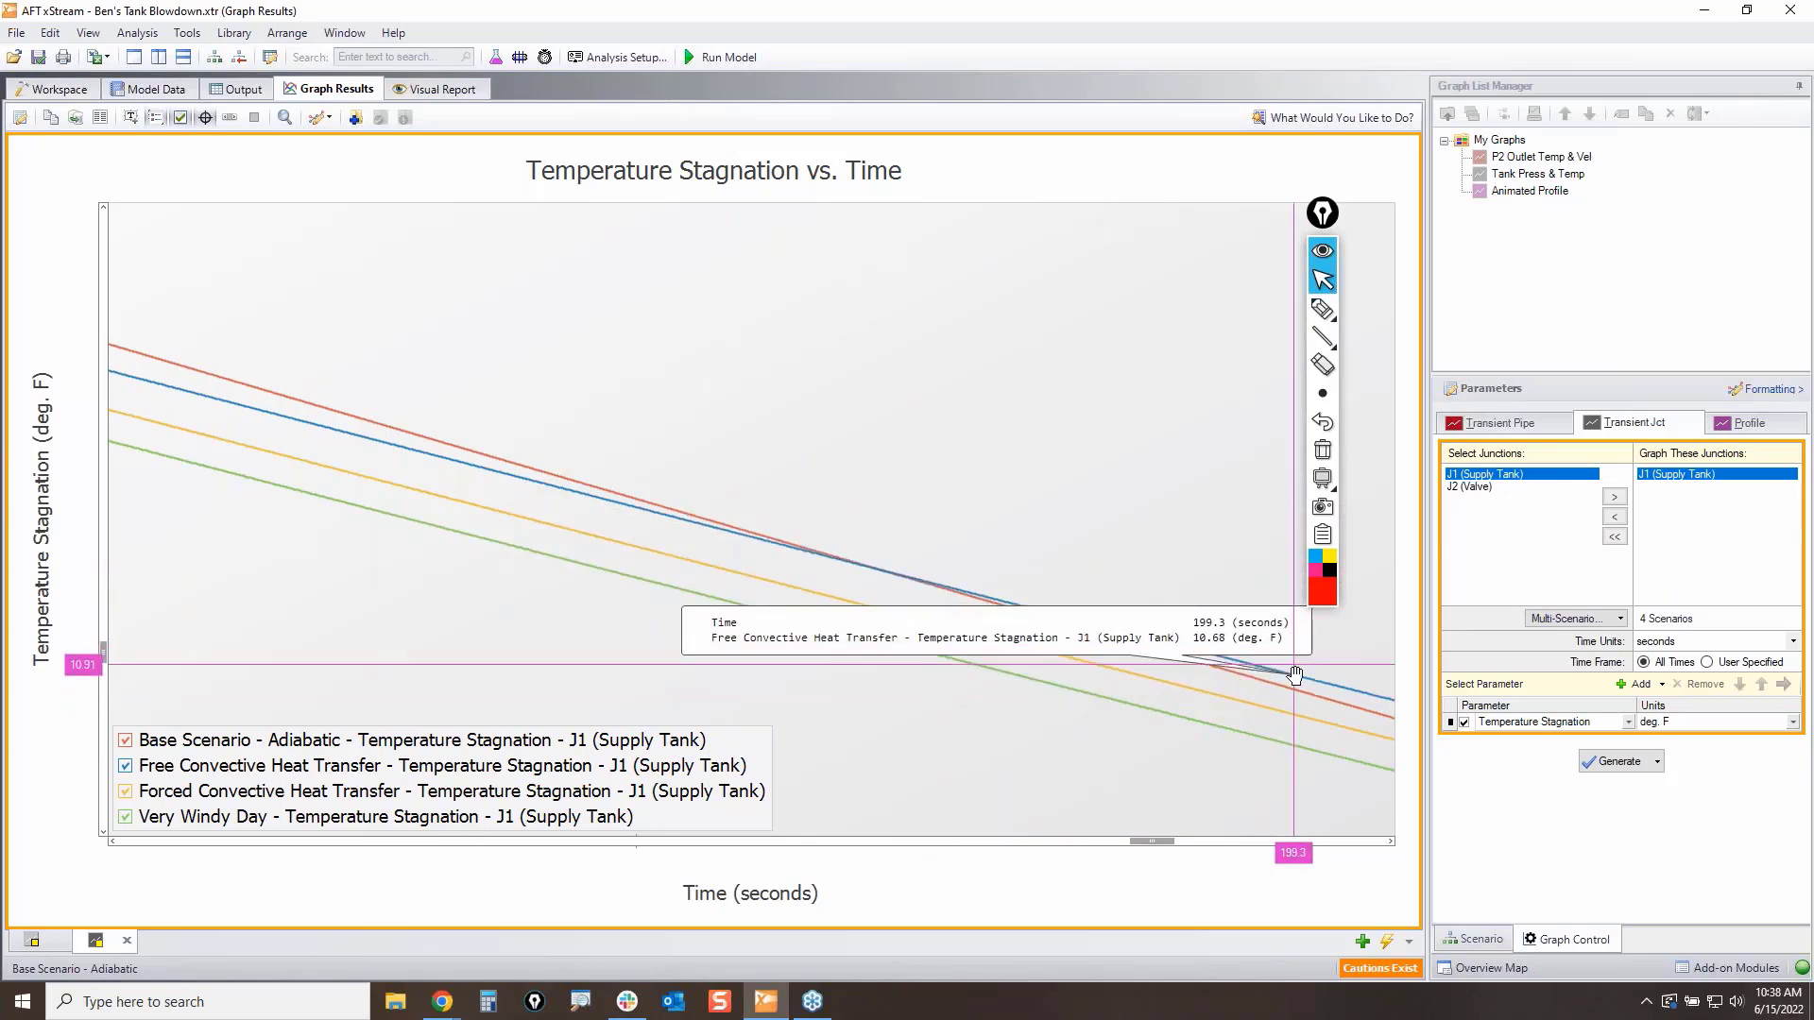
left_click_drag(1304, 728, 704, 630)
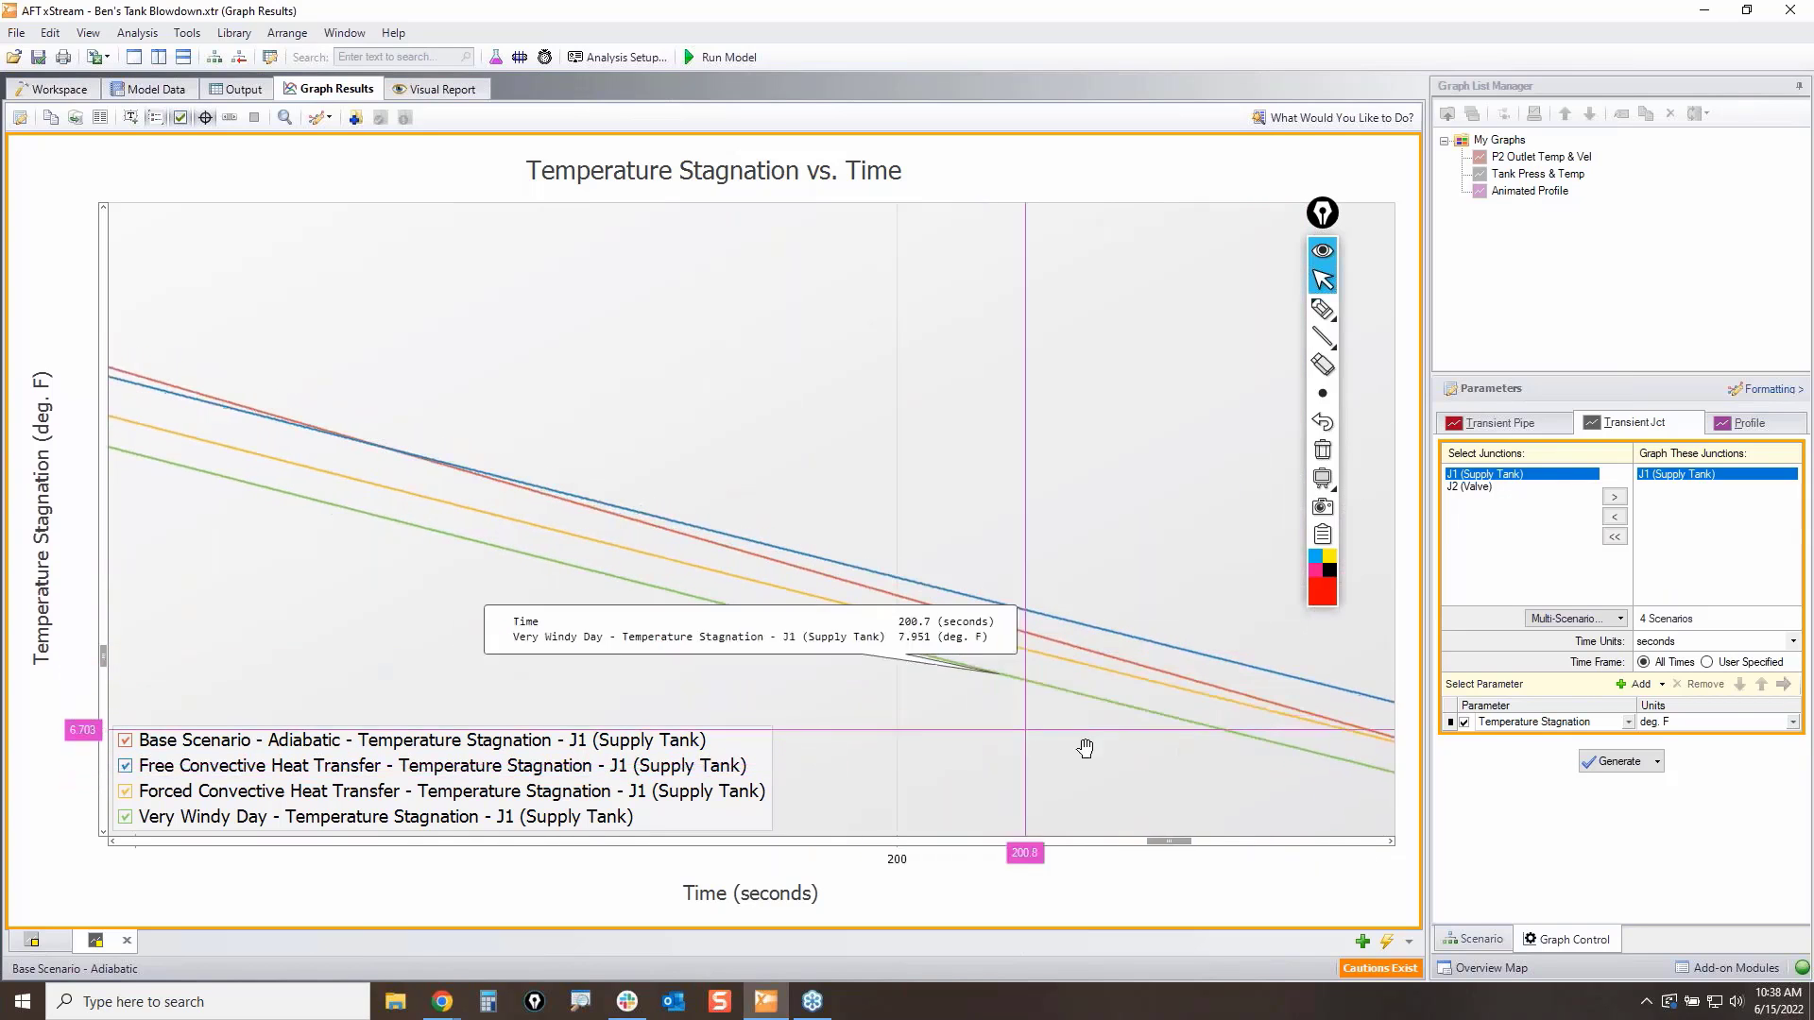
left_click(1187, 848)
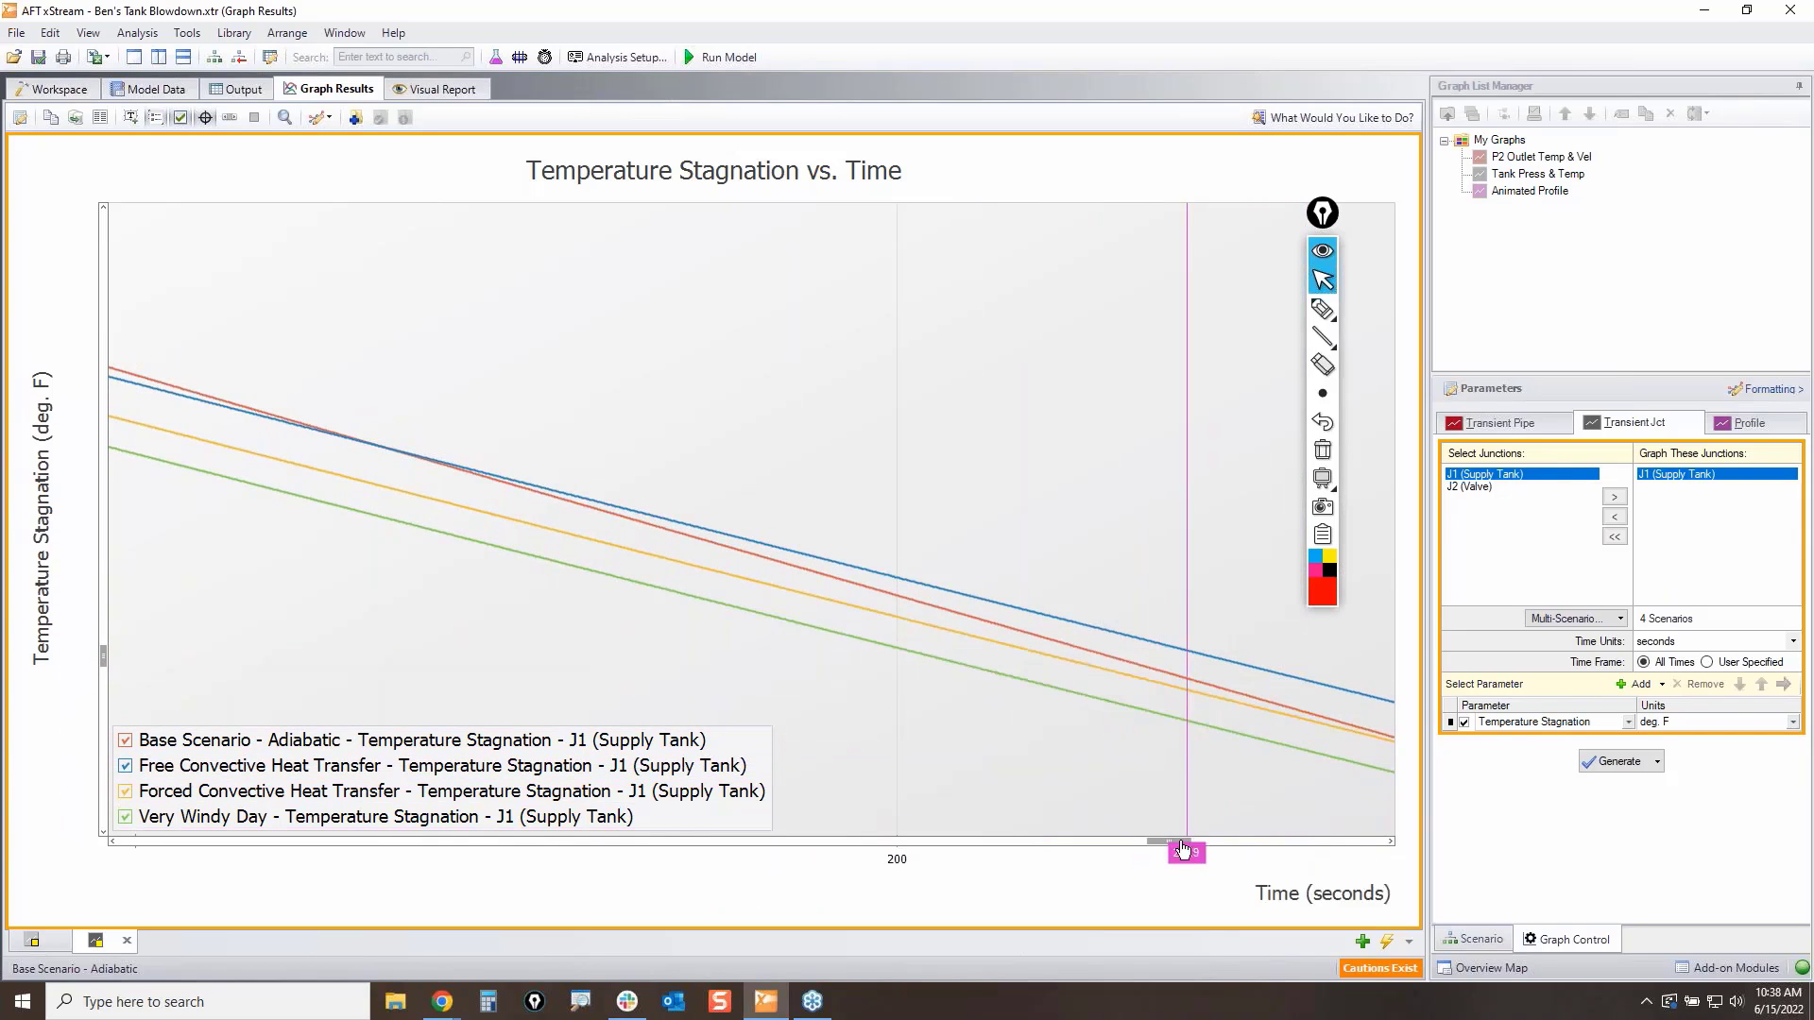
left_click_drag(1183, 849, 1243, 838)
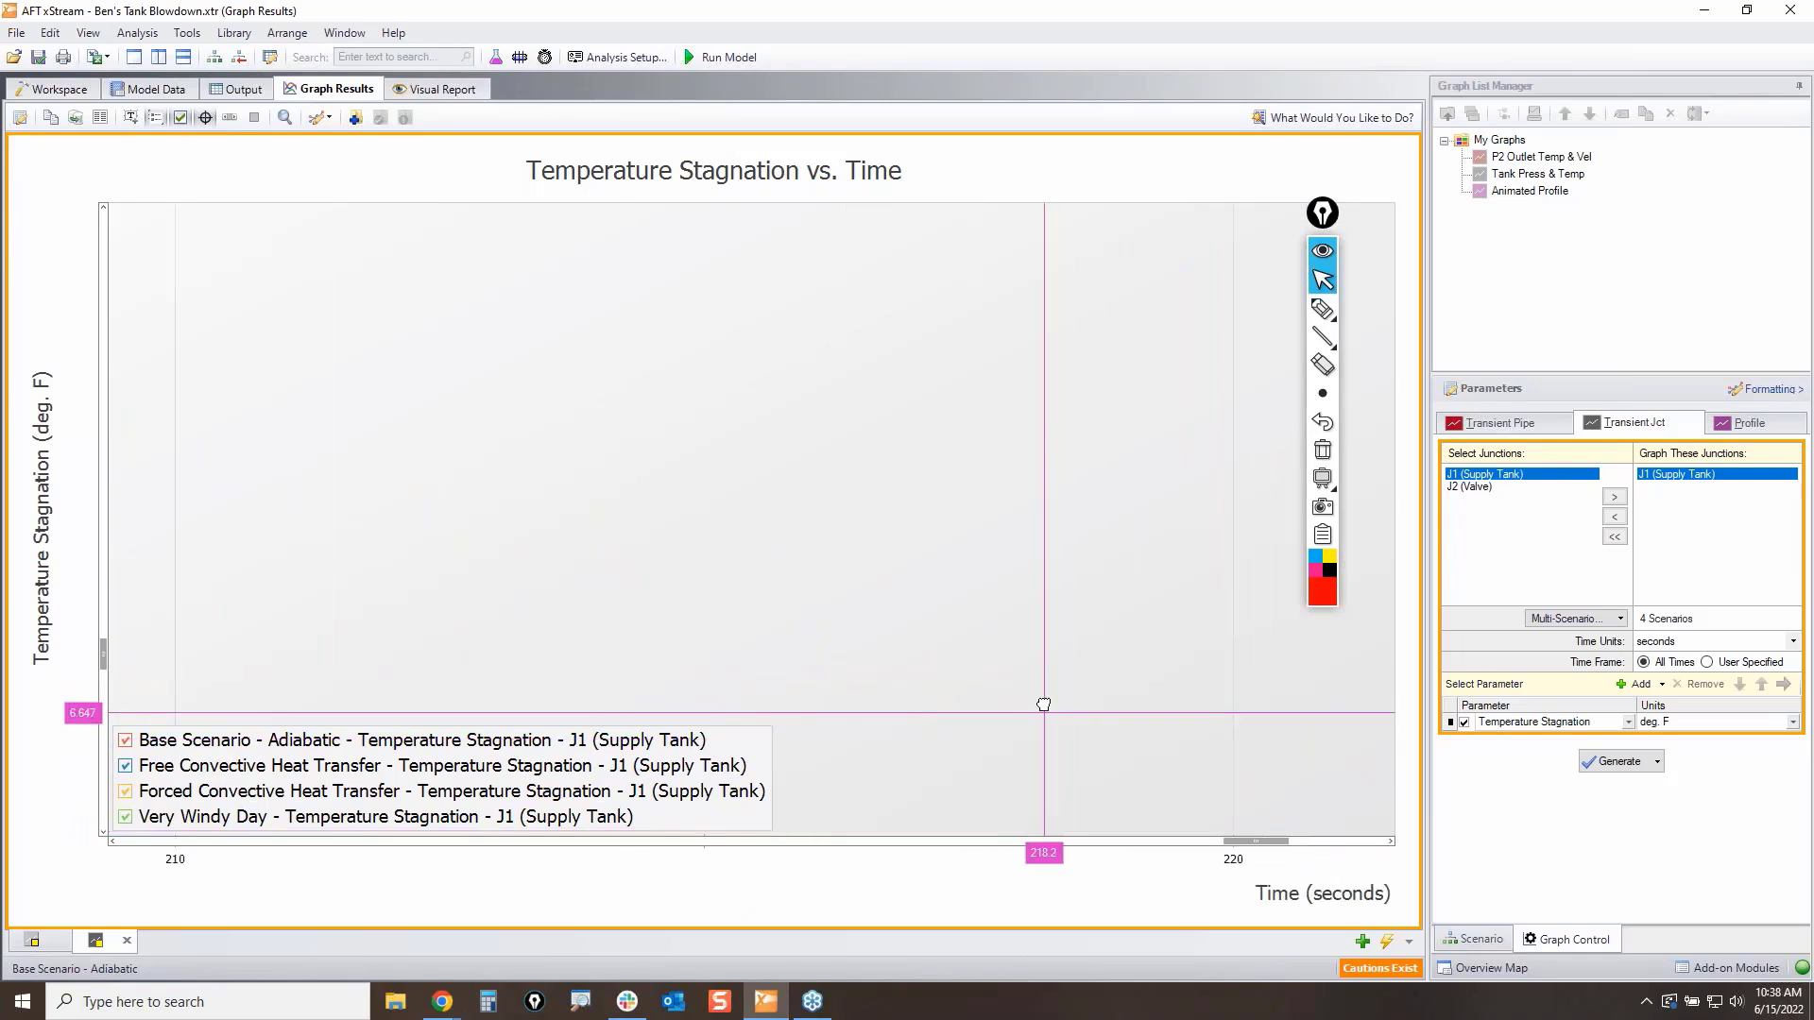
left_click_drag(1045, 711, 1040, 421)
left_click_drag(1089, 678, 992, 515)
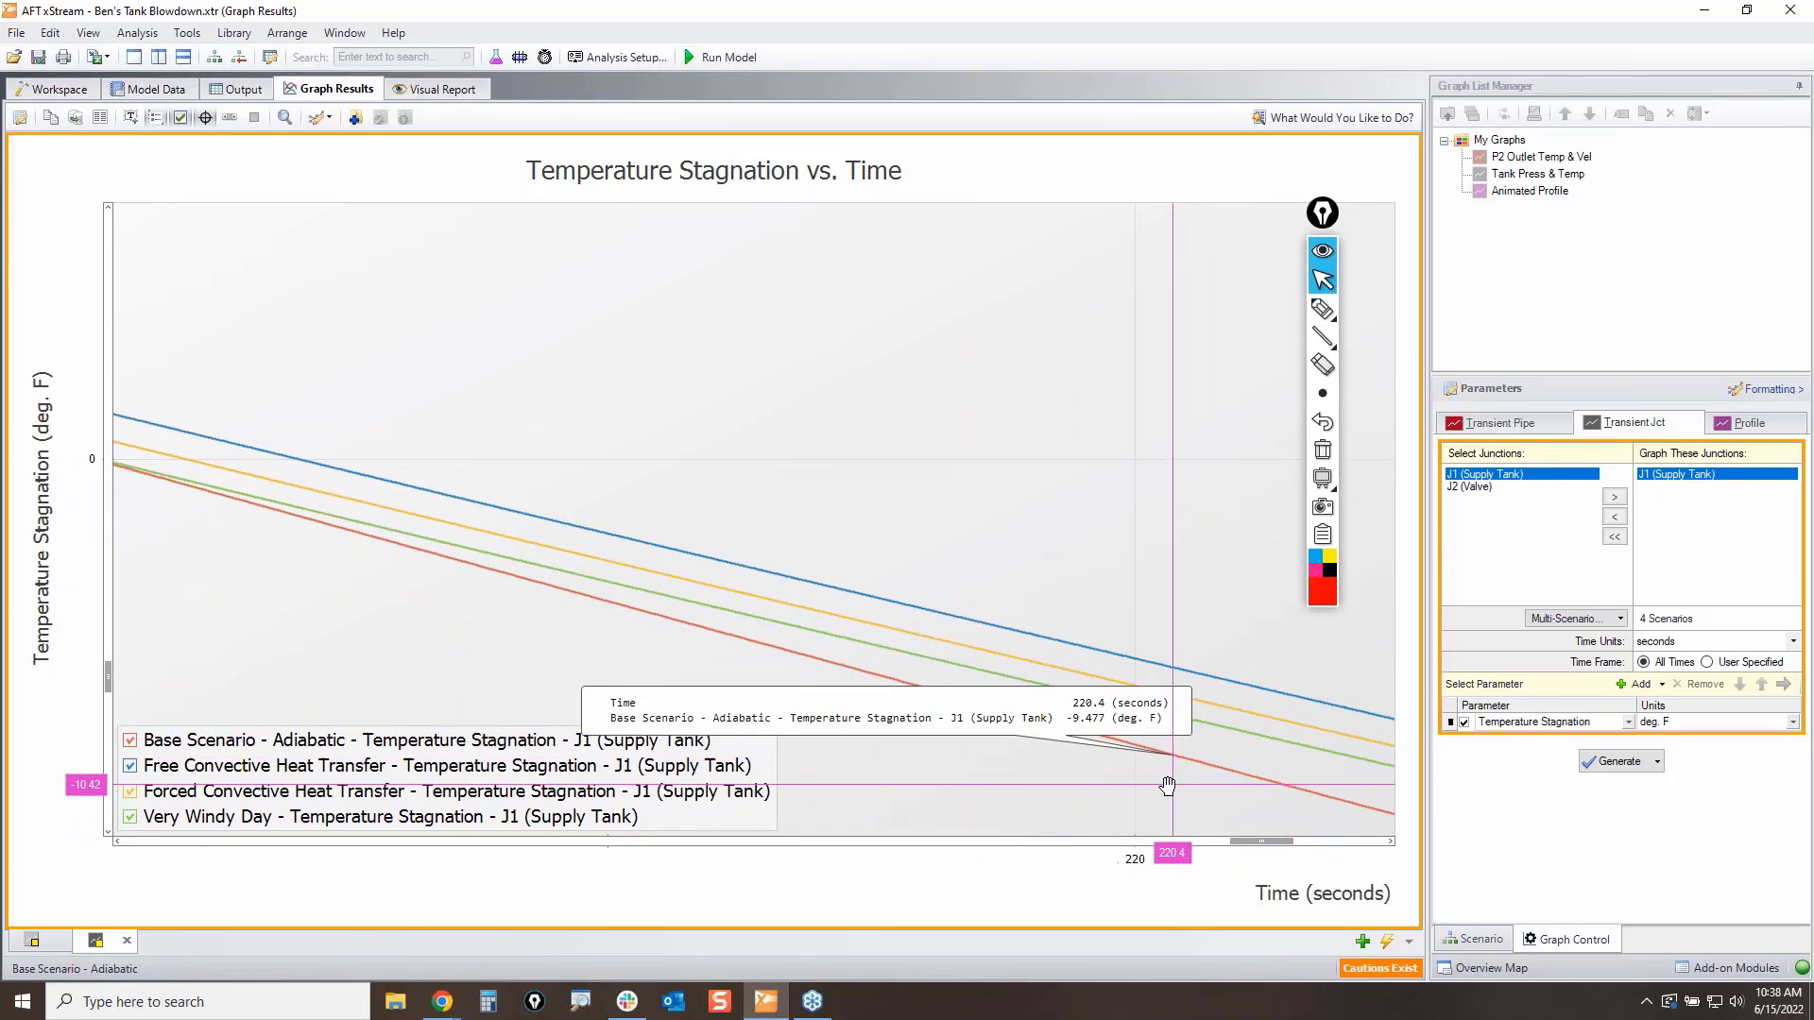
left_click_drag(1171, 786, 519, 605)
scroll(529, 598, "down", 1)
left_click_drag(1138, 744, 463, 572)
scroll(463, 572, "down", 1)
left_click_drag(1178, 708, 842, 646)
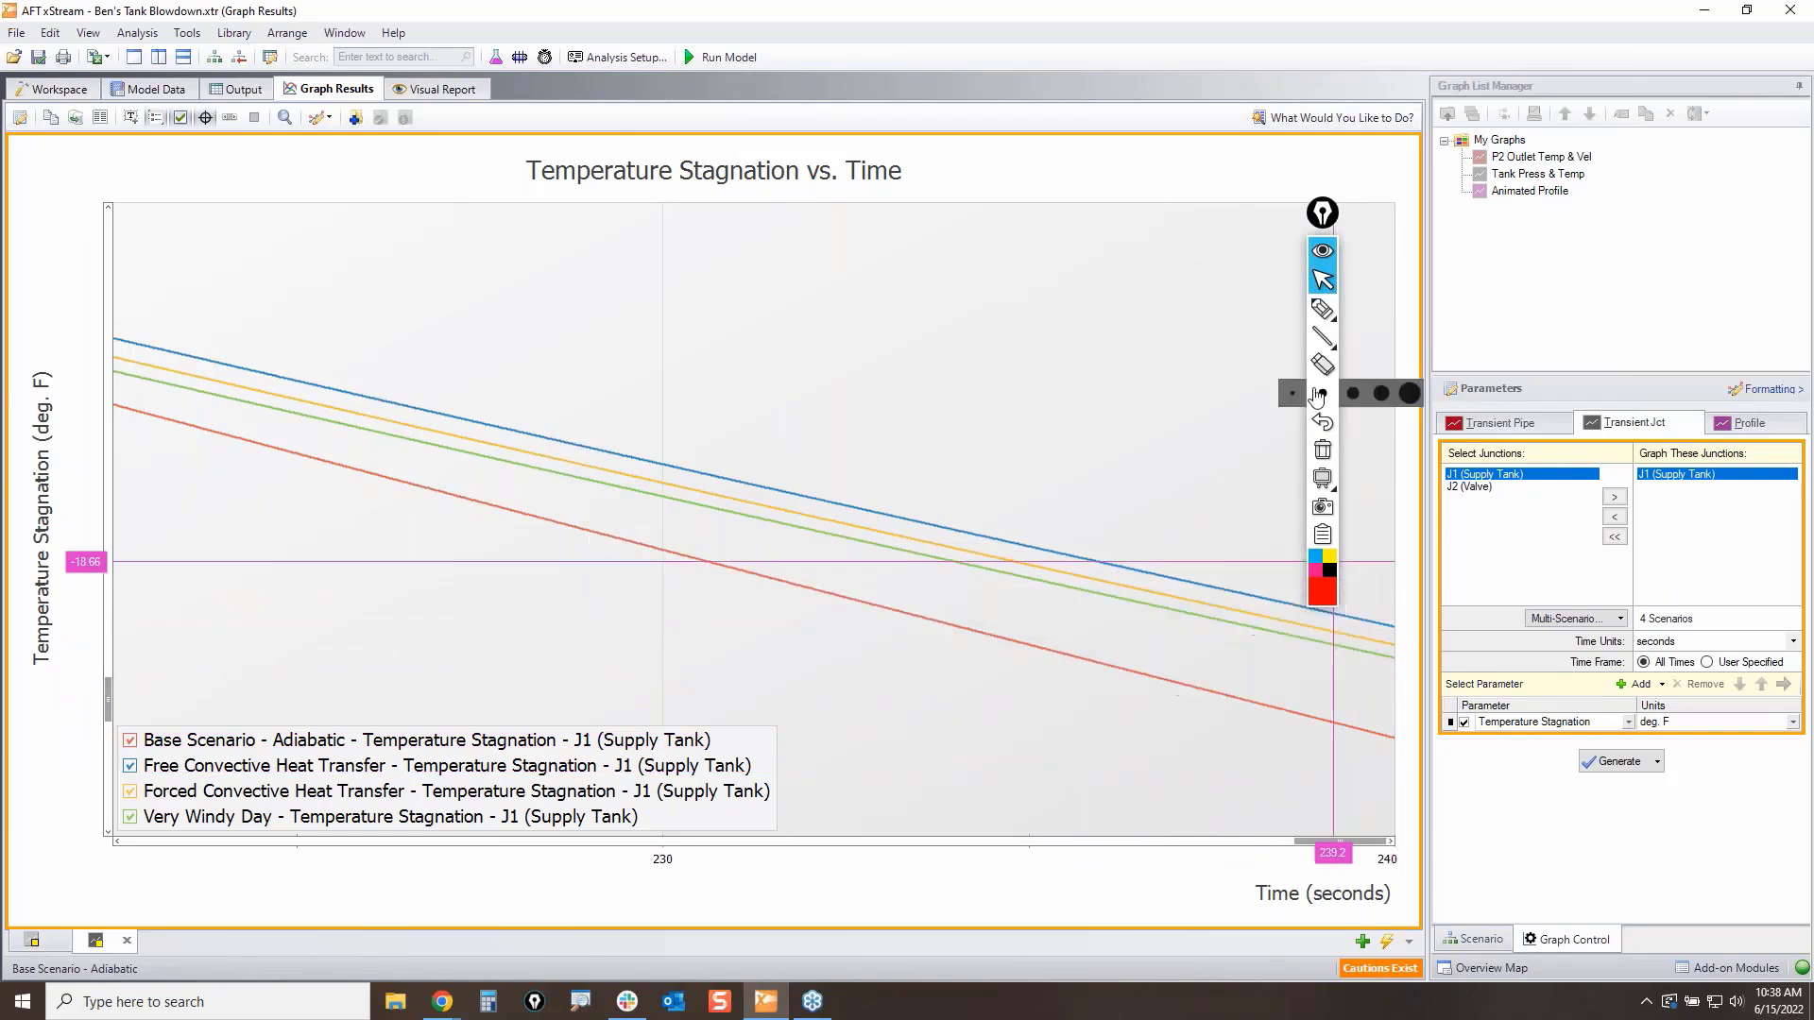
Step: Circle the curve ends at 240 seconds with the annotation pen, clear the marks, and restore the full graph view
left_click(1323, 309)
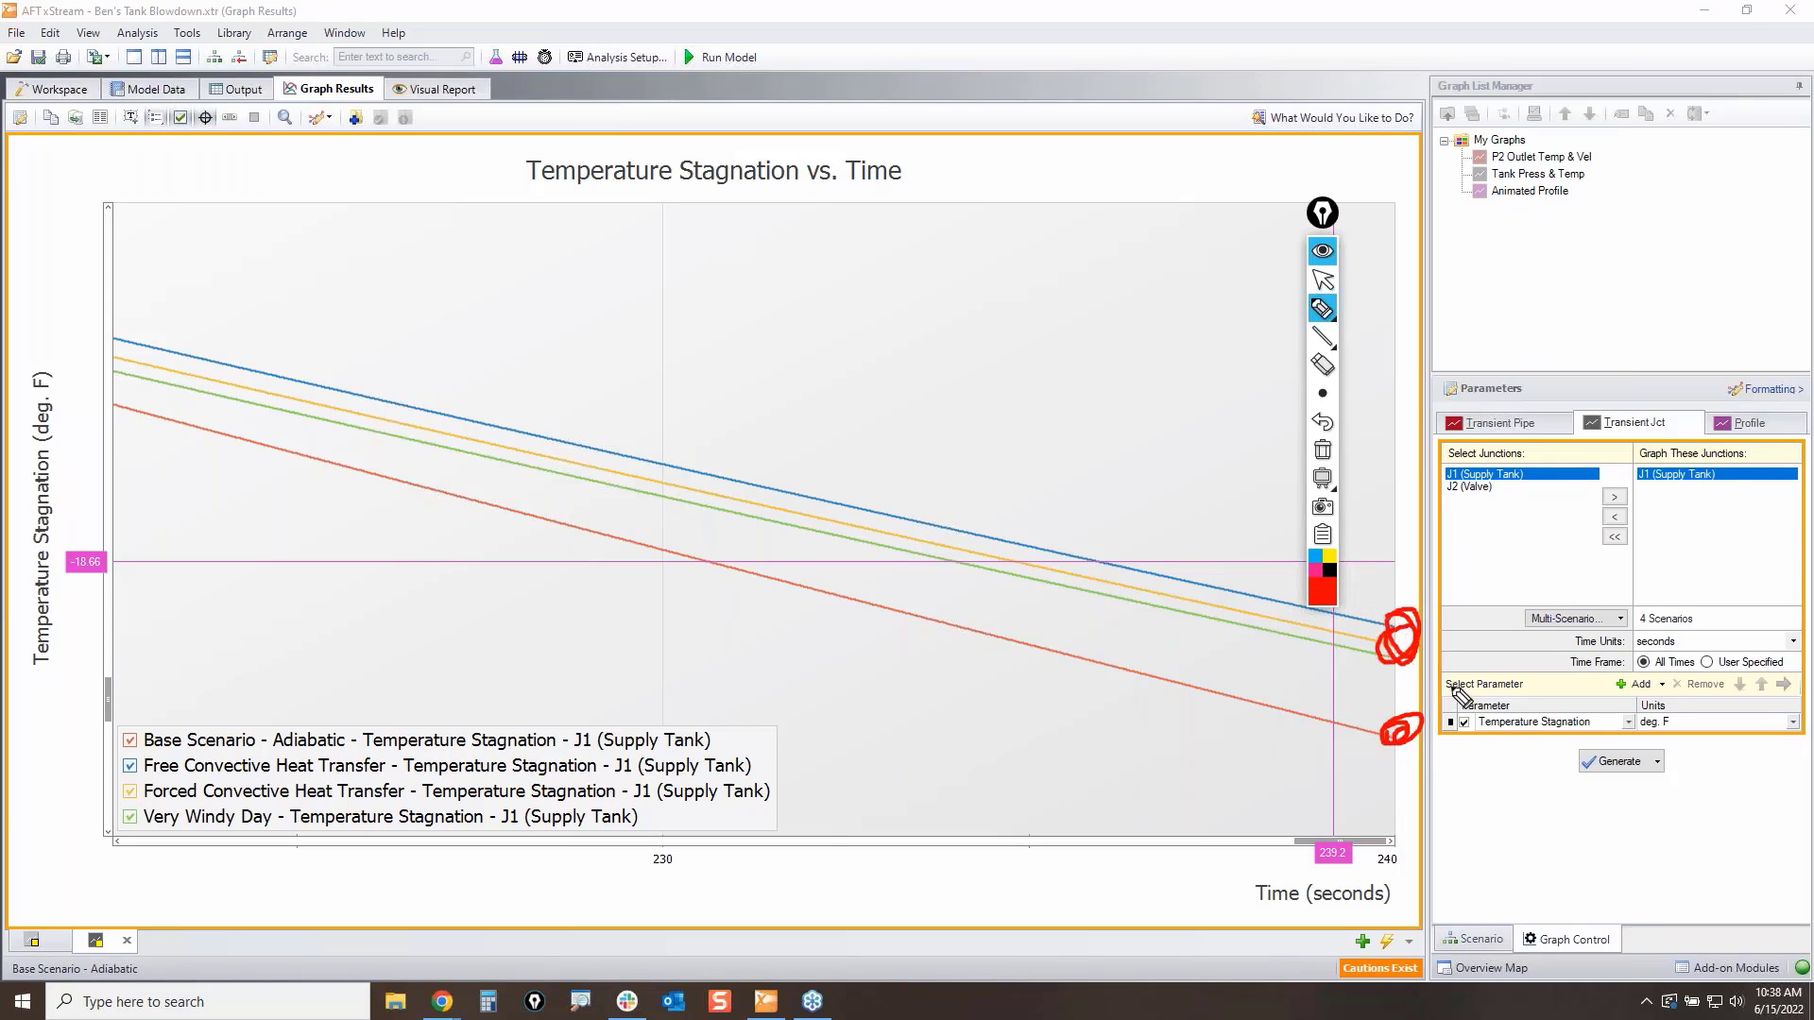
left_click(1322, 452)
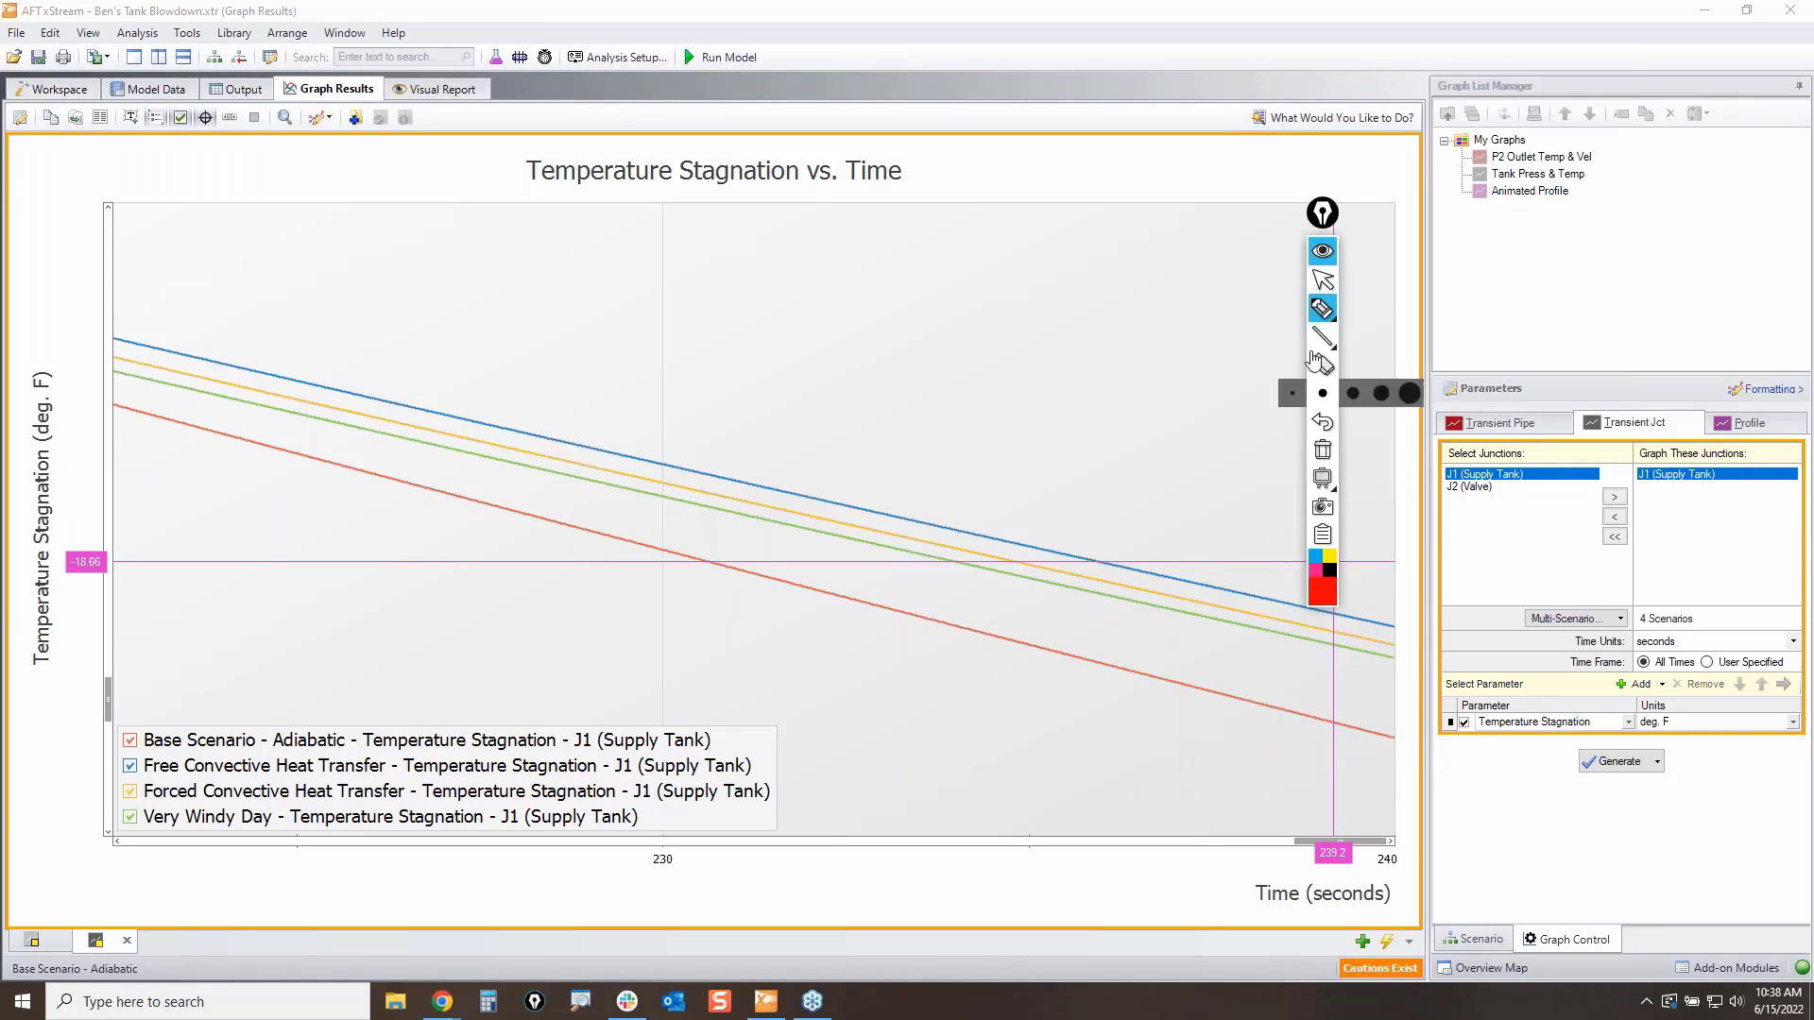
left_click(1323, 281)
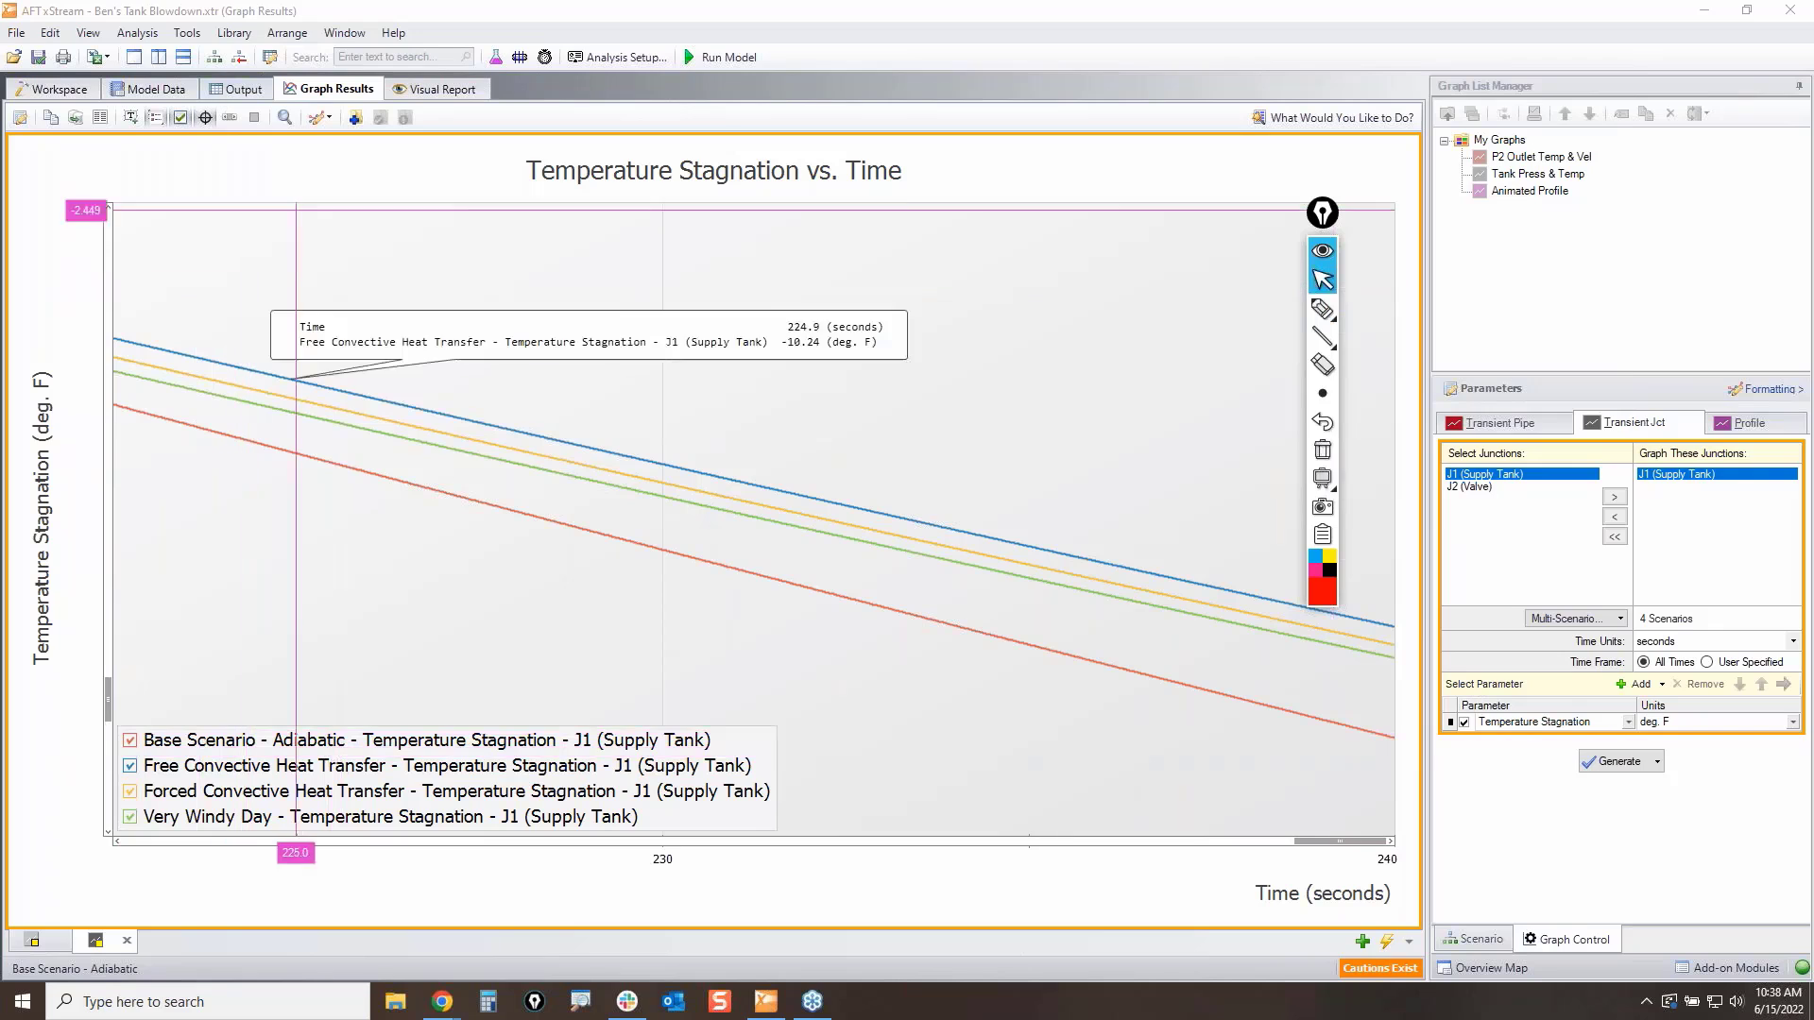
left_click(285, 117)
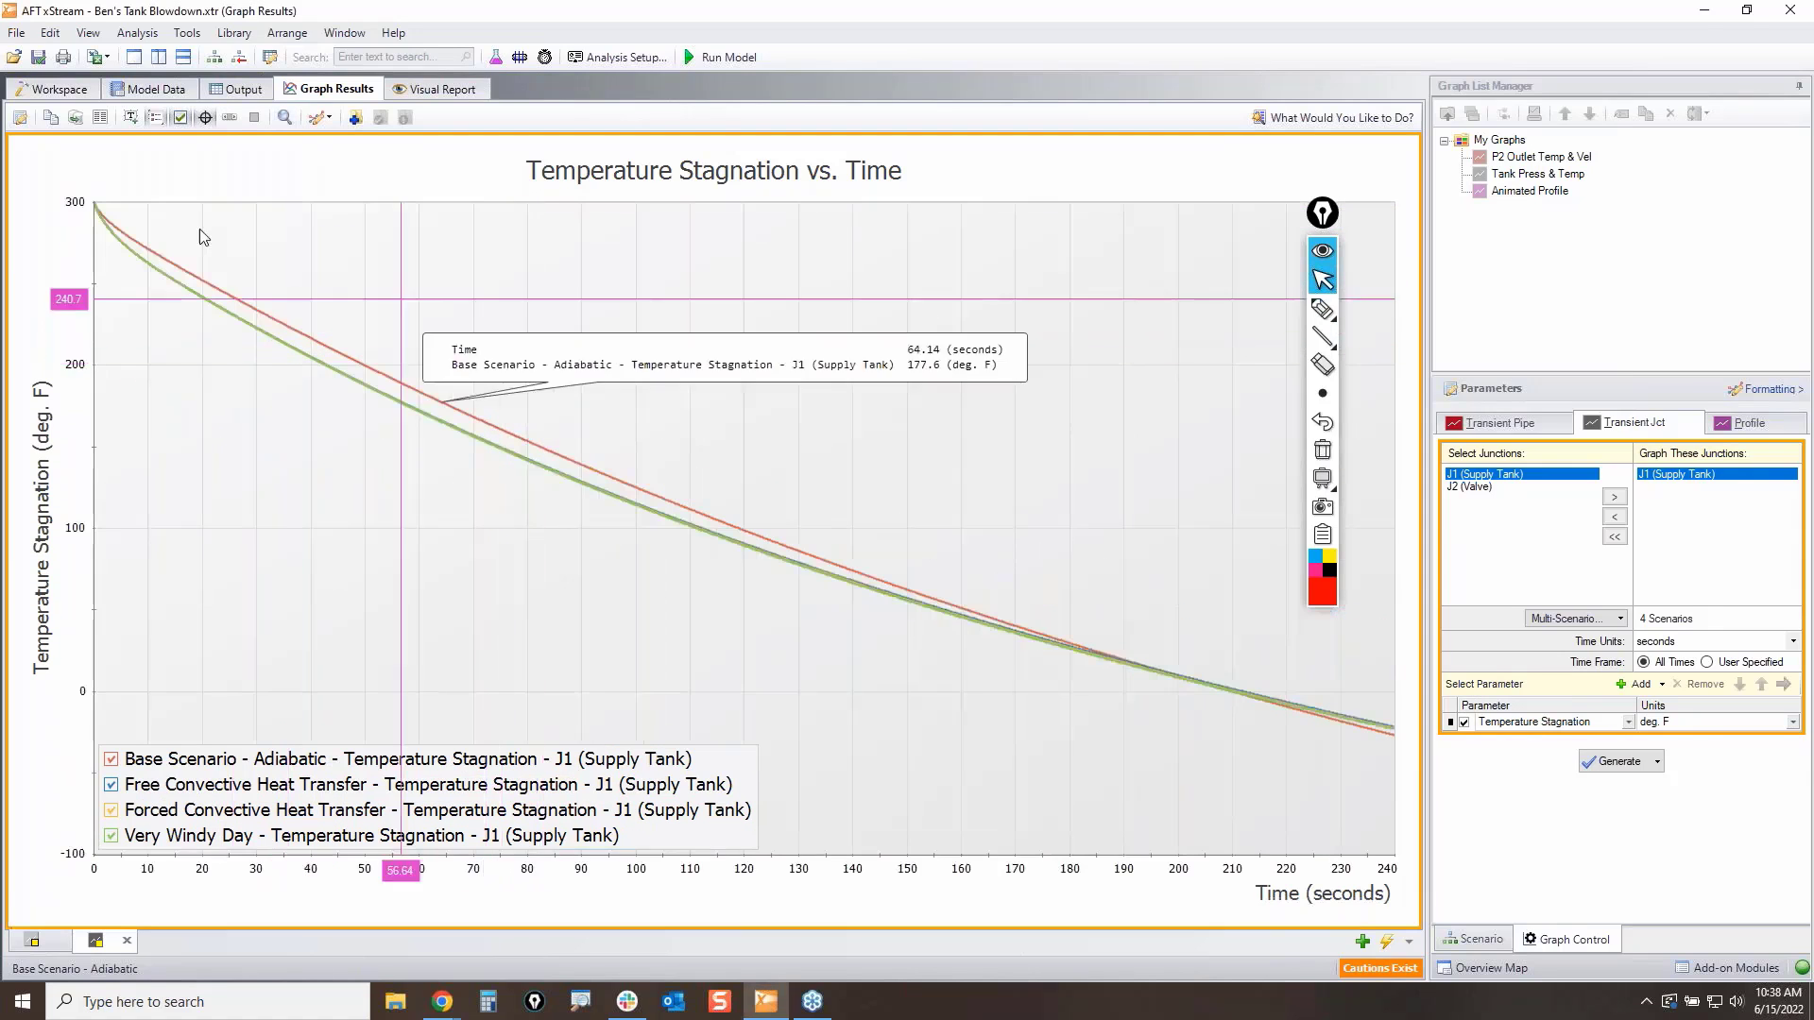
Step: Review the Workspace model and the Output results, return to the graph, and check which junction parameters can be graphed
left_click(49, 89)
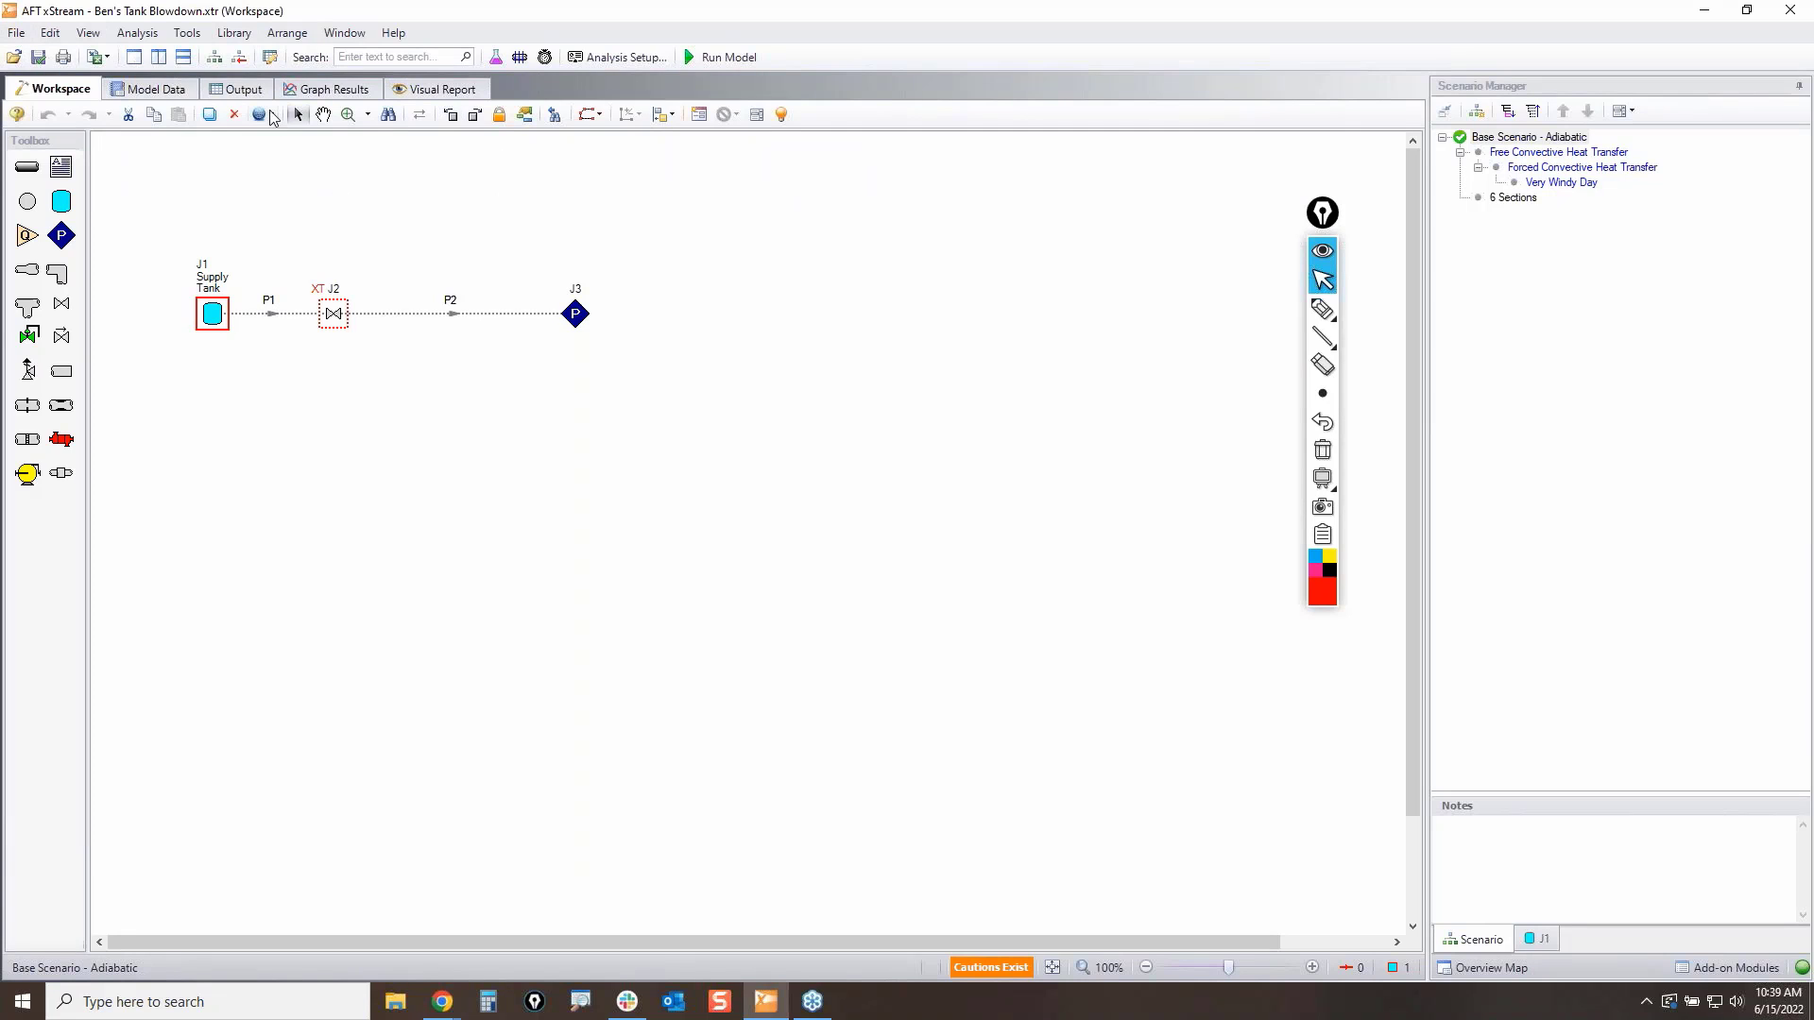
left_click(224, 94)
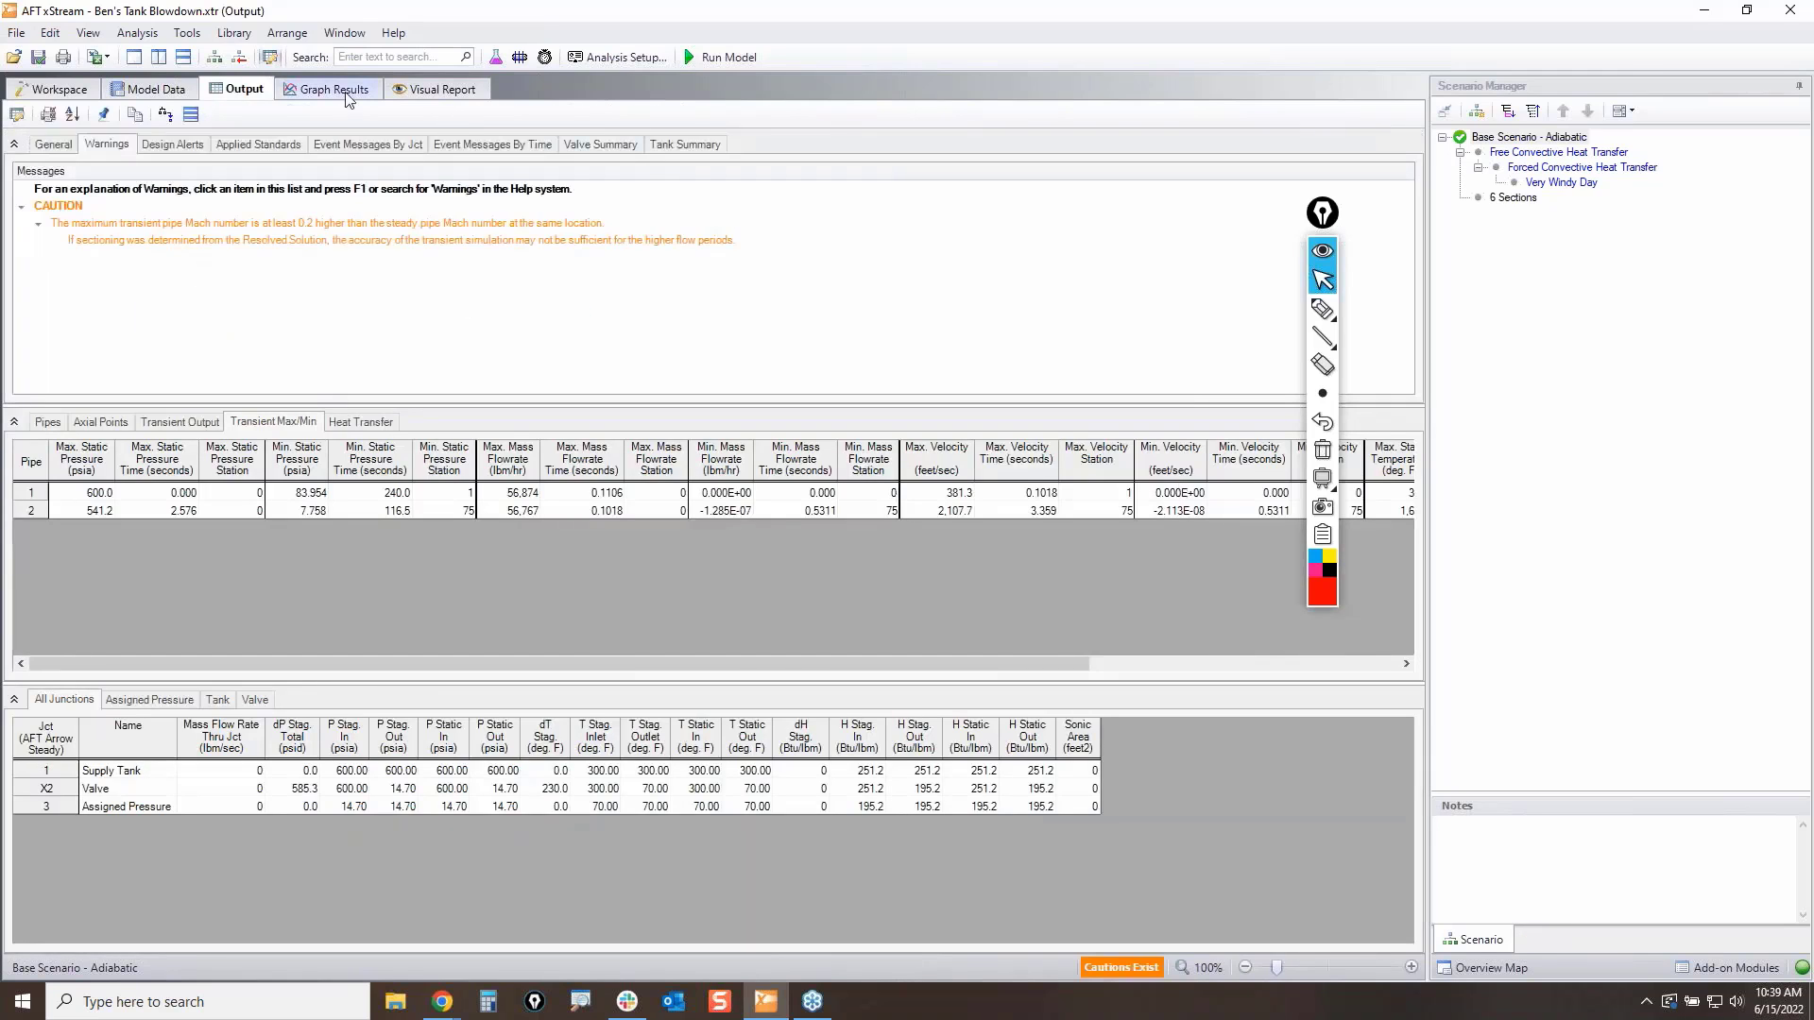
left_click(336, 90)
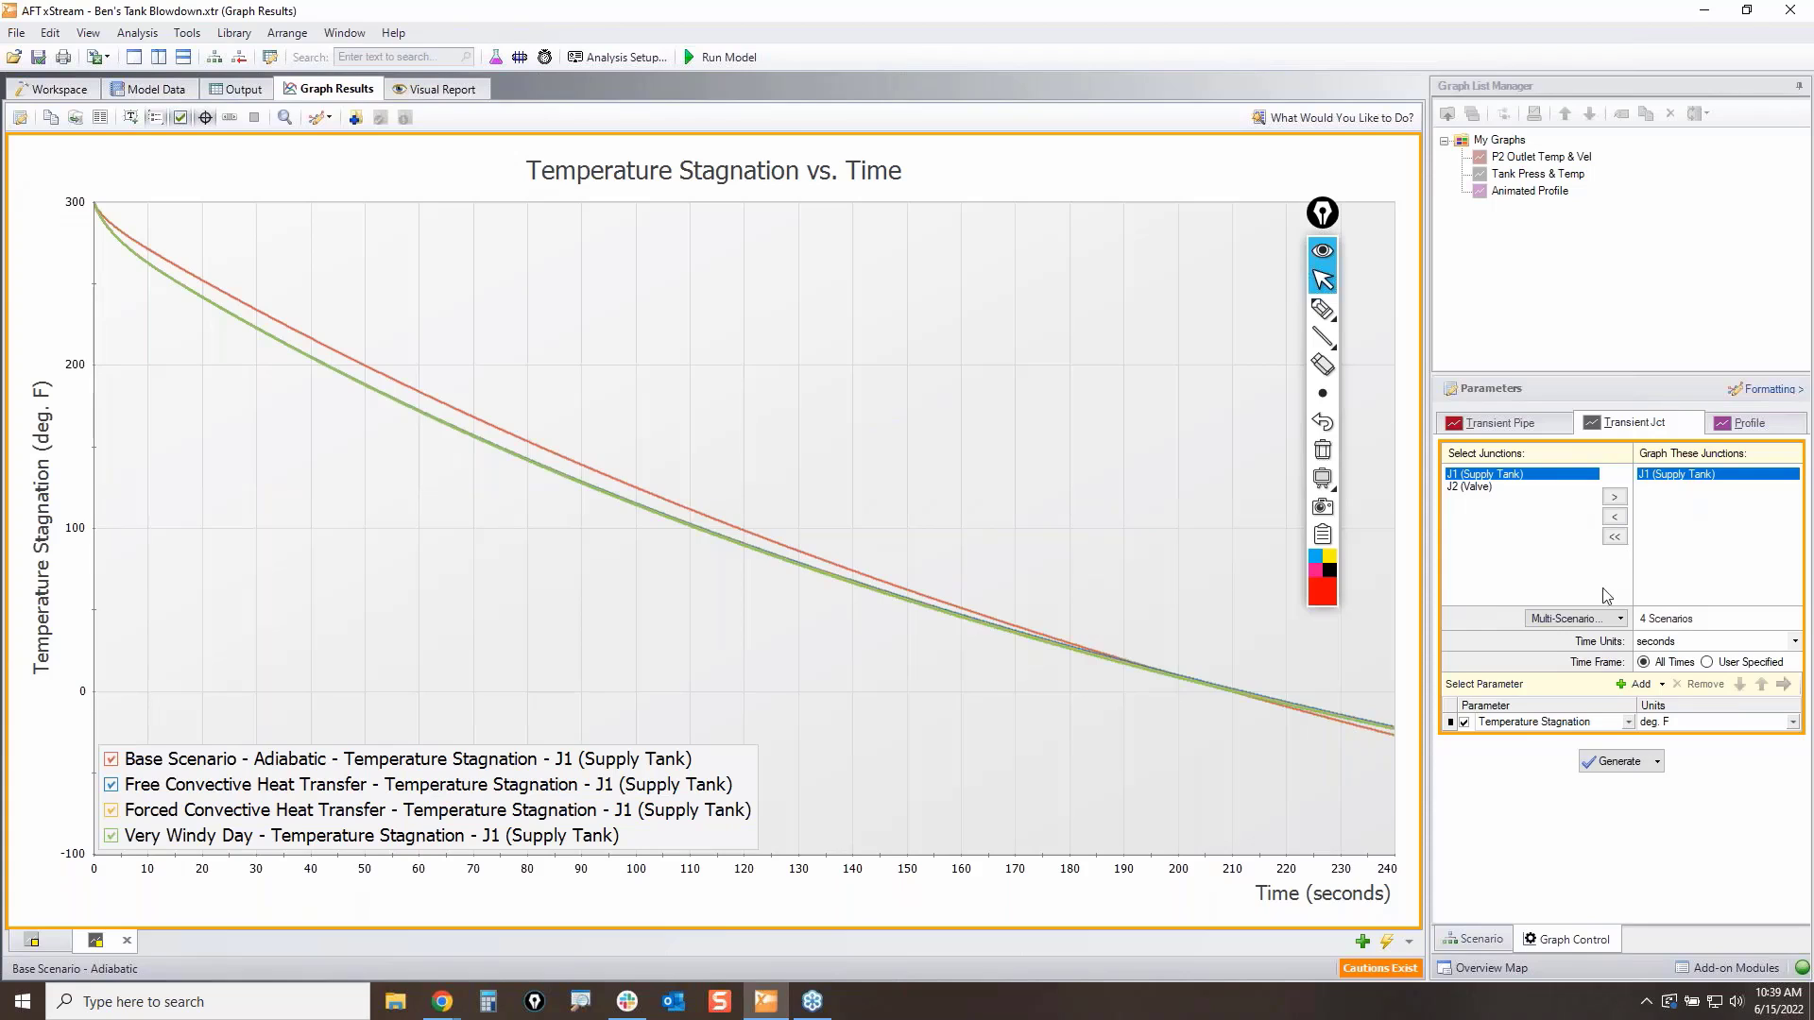
left_click(1633, 725)
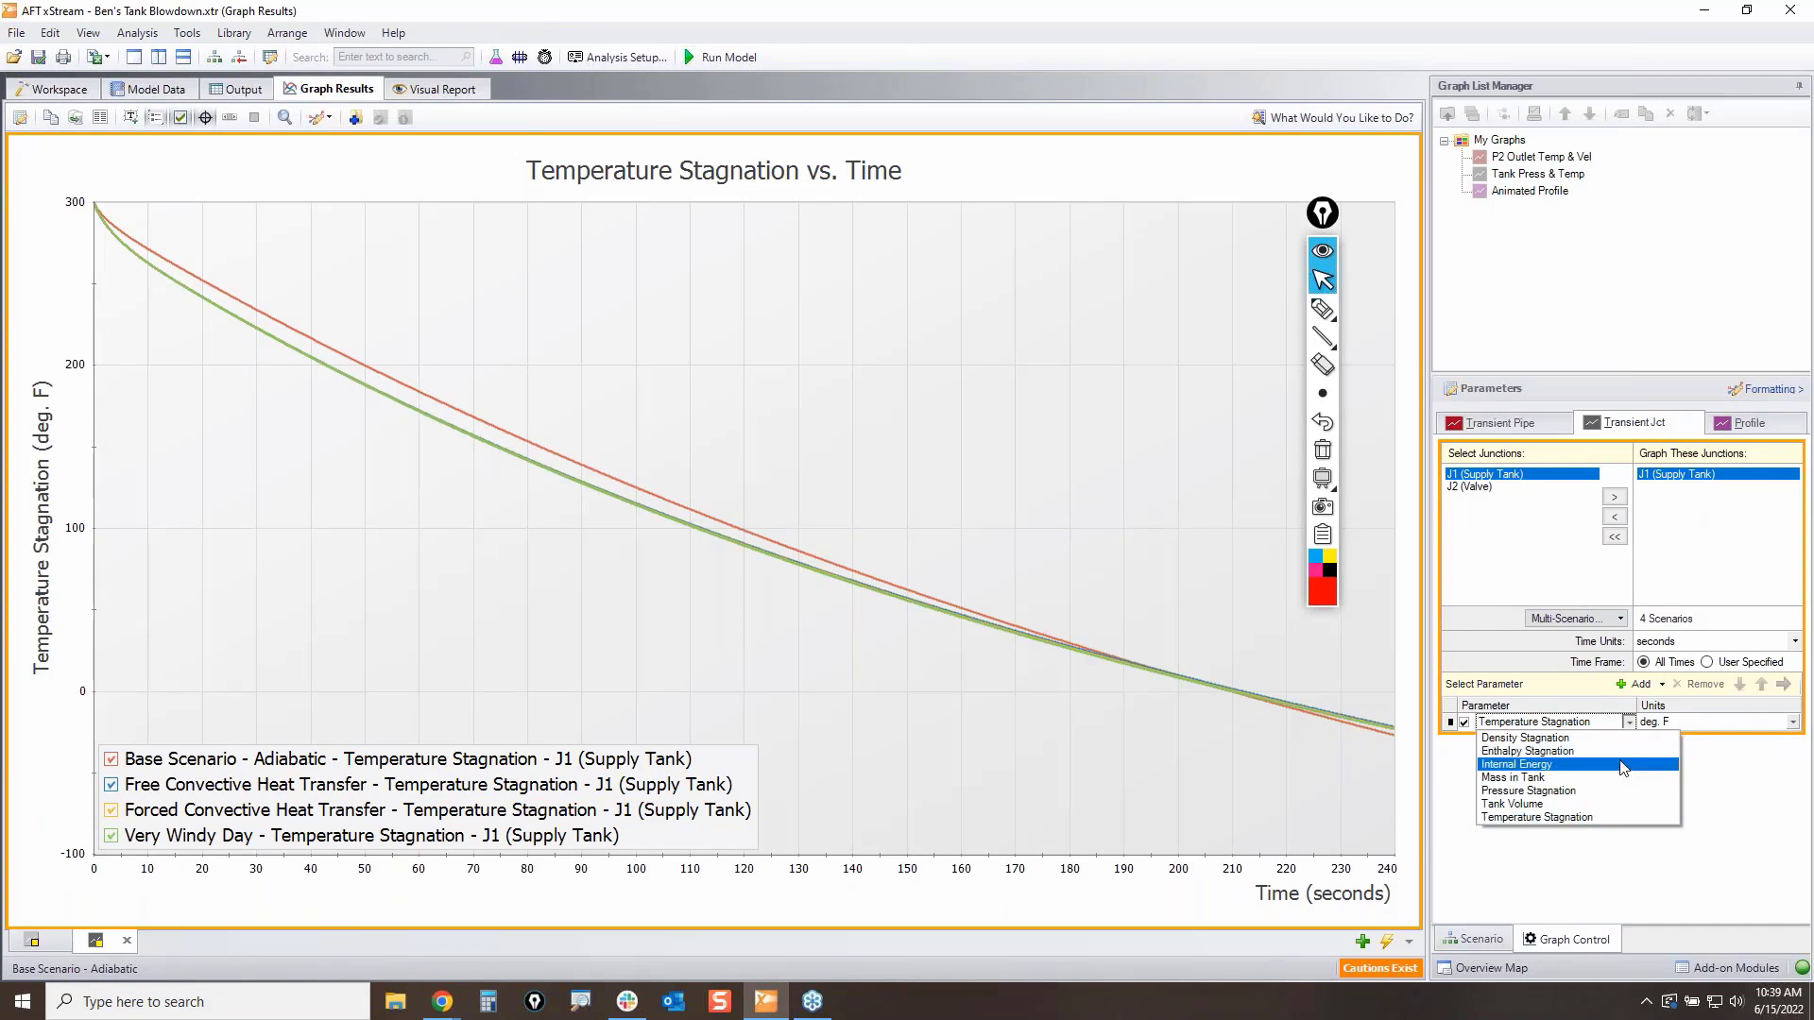
left_click(1730, 843)
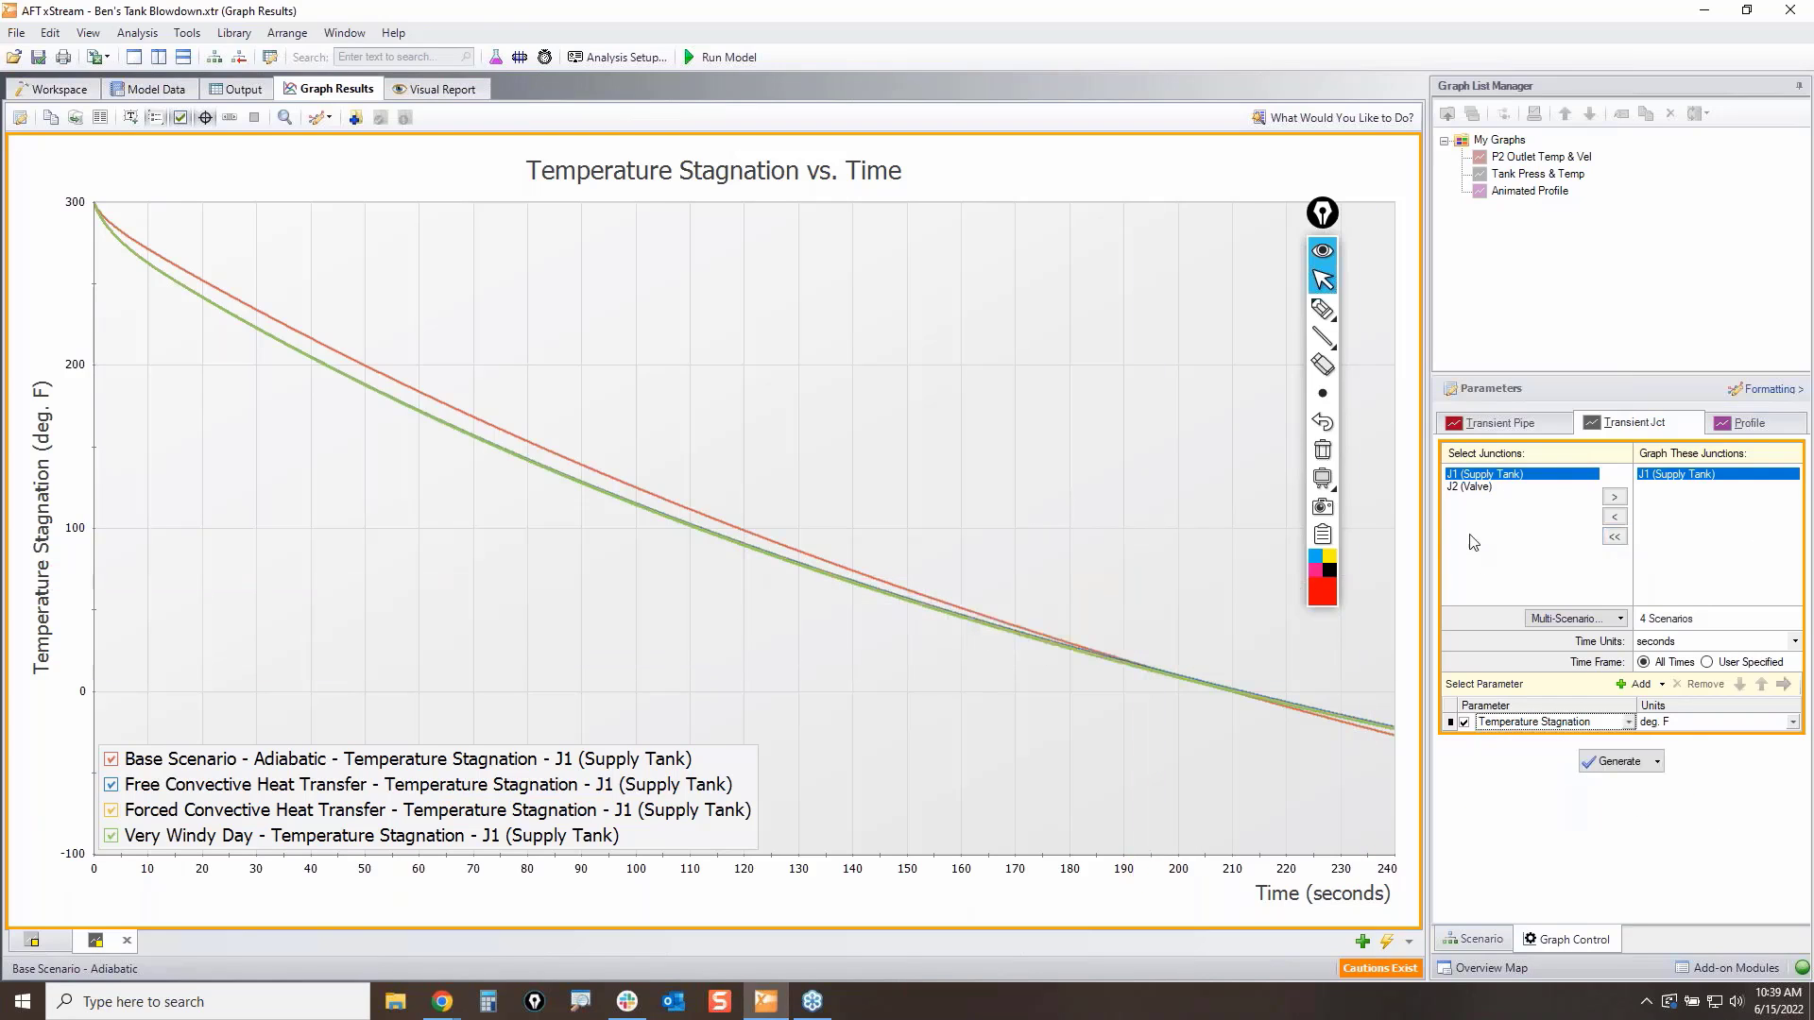
Step: Set up a static pressure profile graph for all pipes, animated using output, with the maximum and minimum curves excluded
left_click(1744, 427)
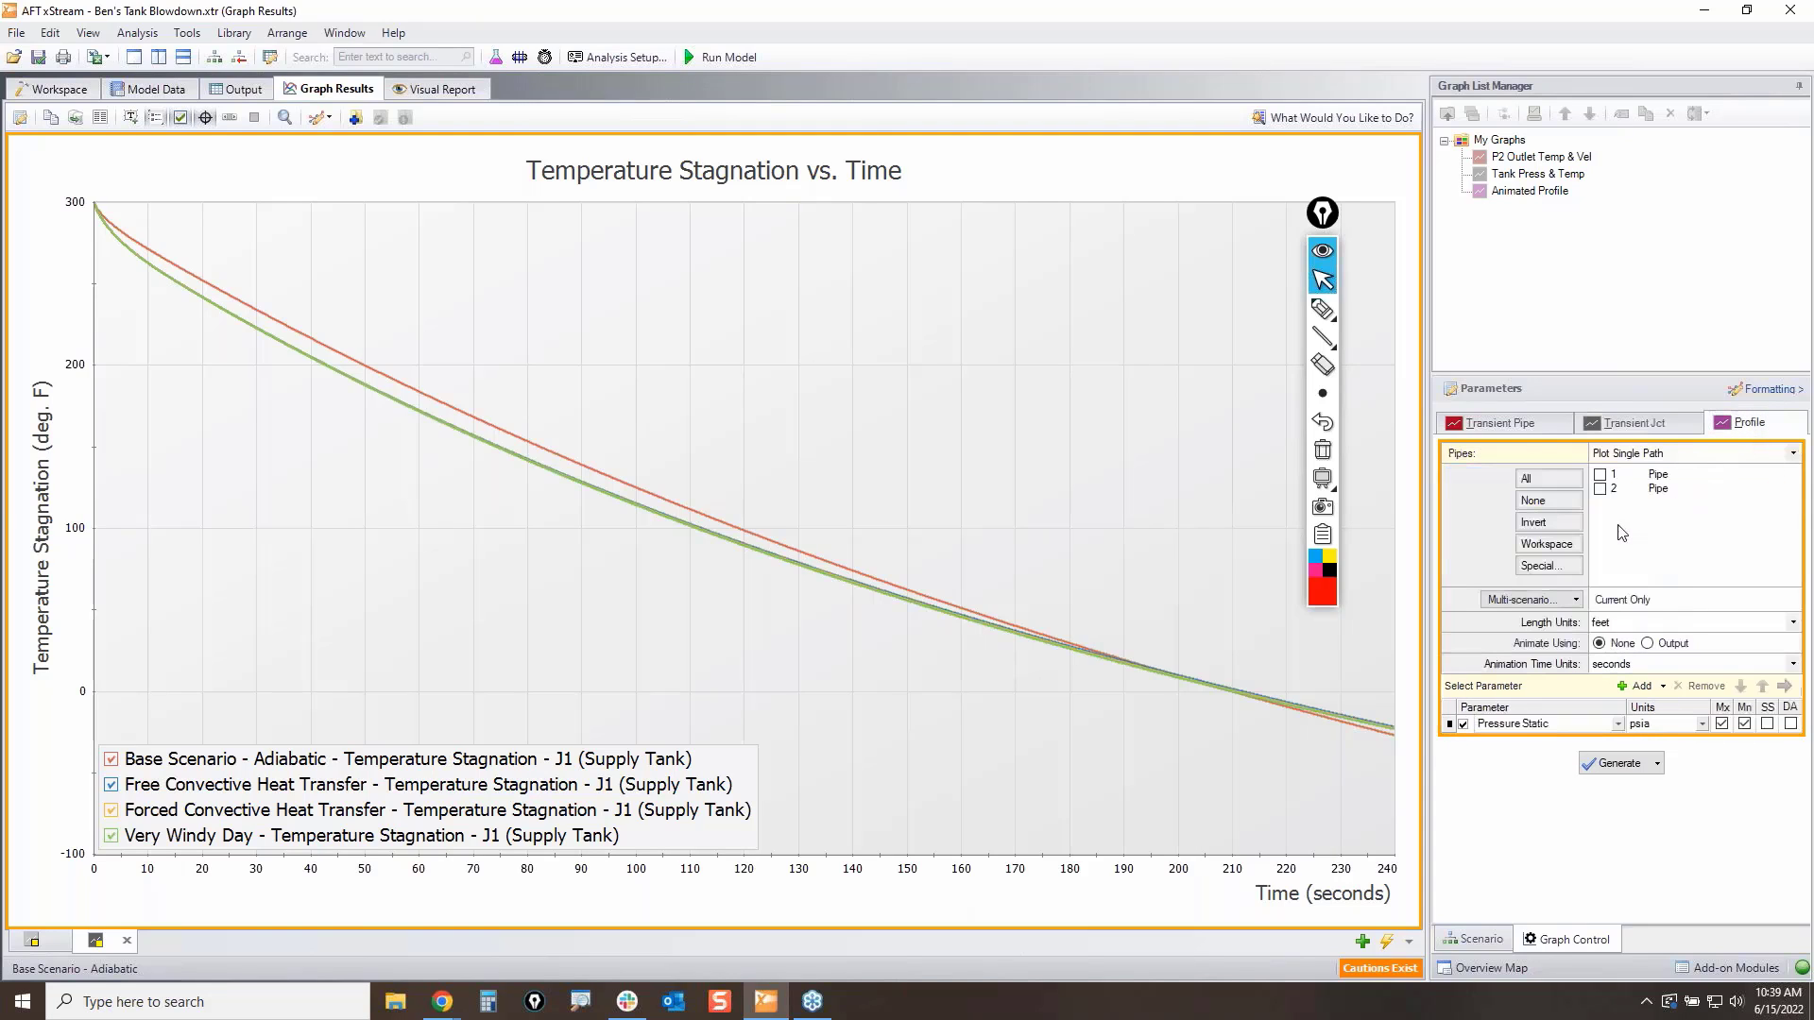
left_click(1538, 478)
left_click(1667, 644)
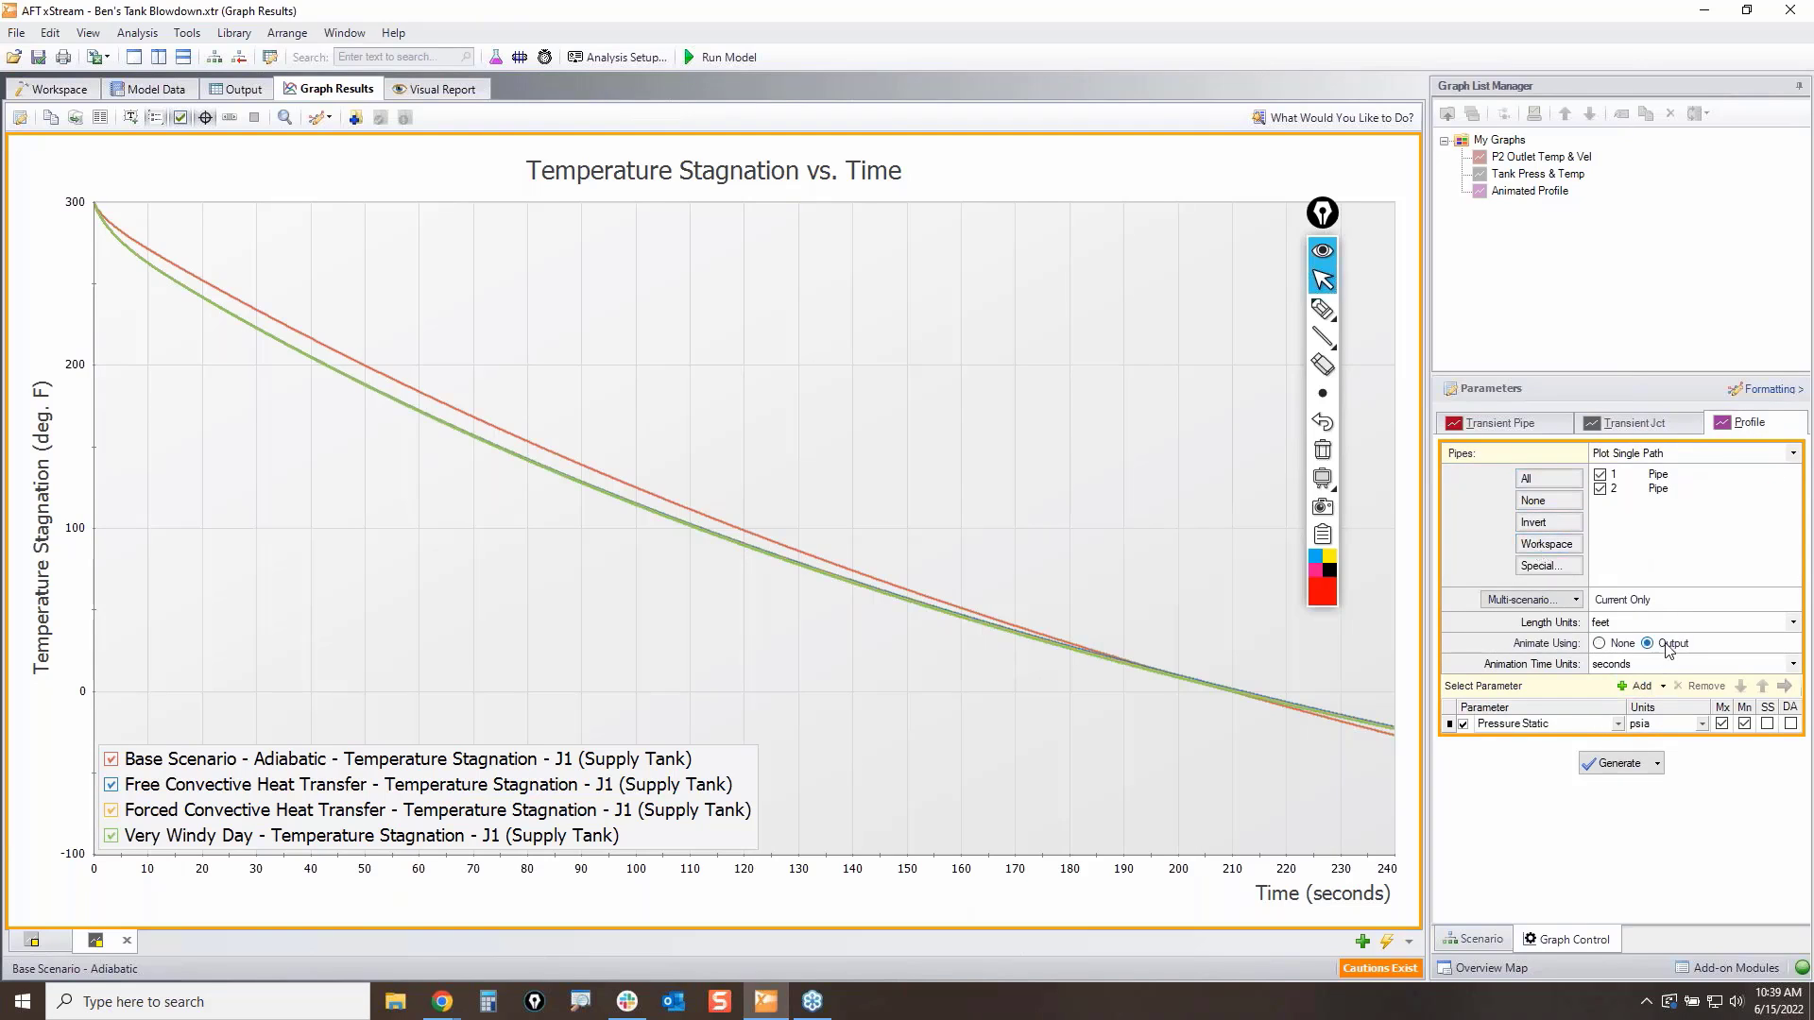
left_click(1722, 723)
left_click(1744, 723)
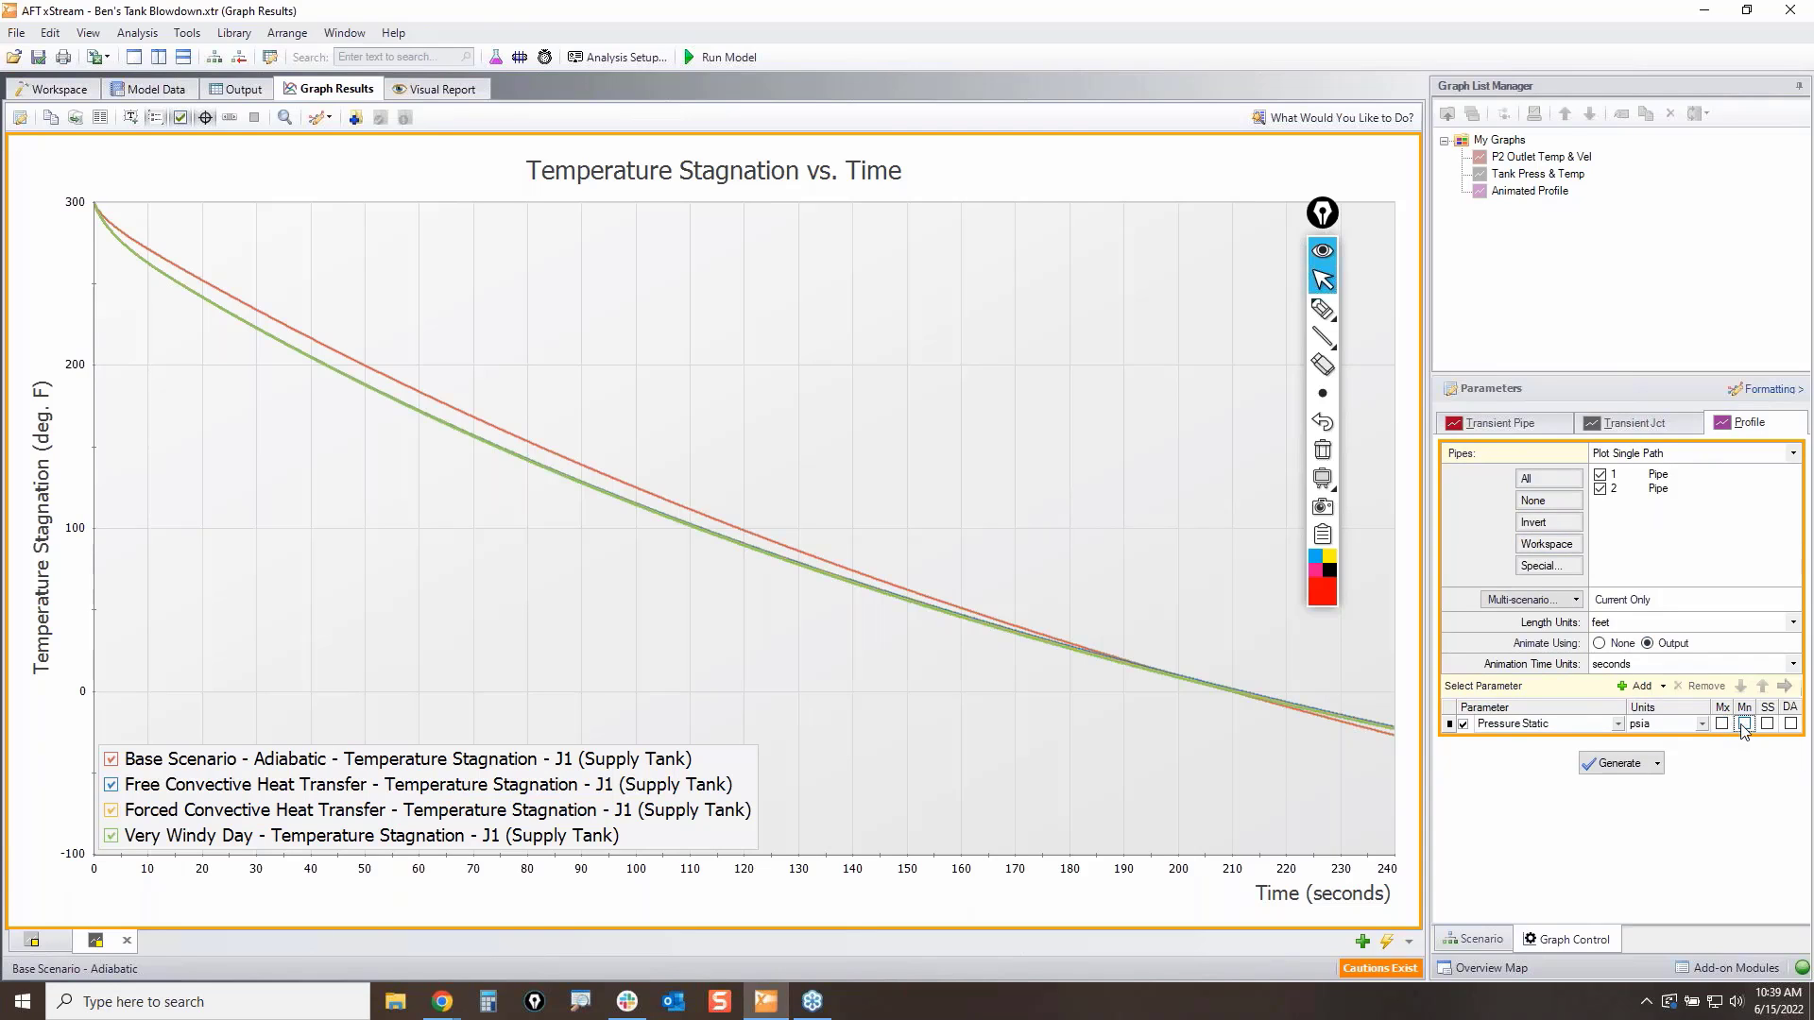
Step: Add the Free Convective, Forced Convective and Very Windy Day scenarios to the base scenario and generate the profile graph
left_click(1576, 601)
left_click(1568, 620)
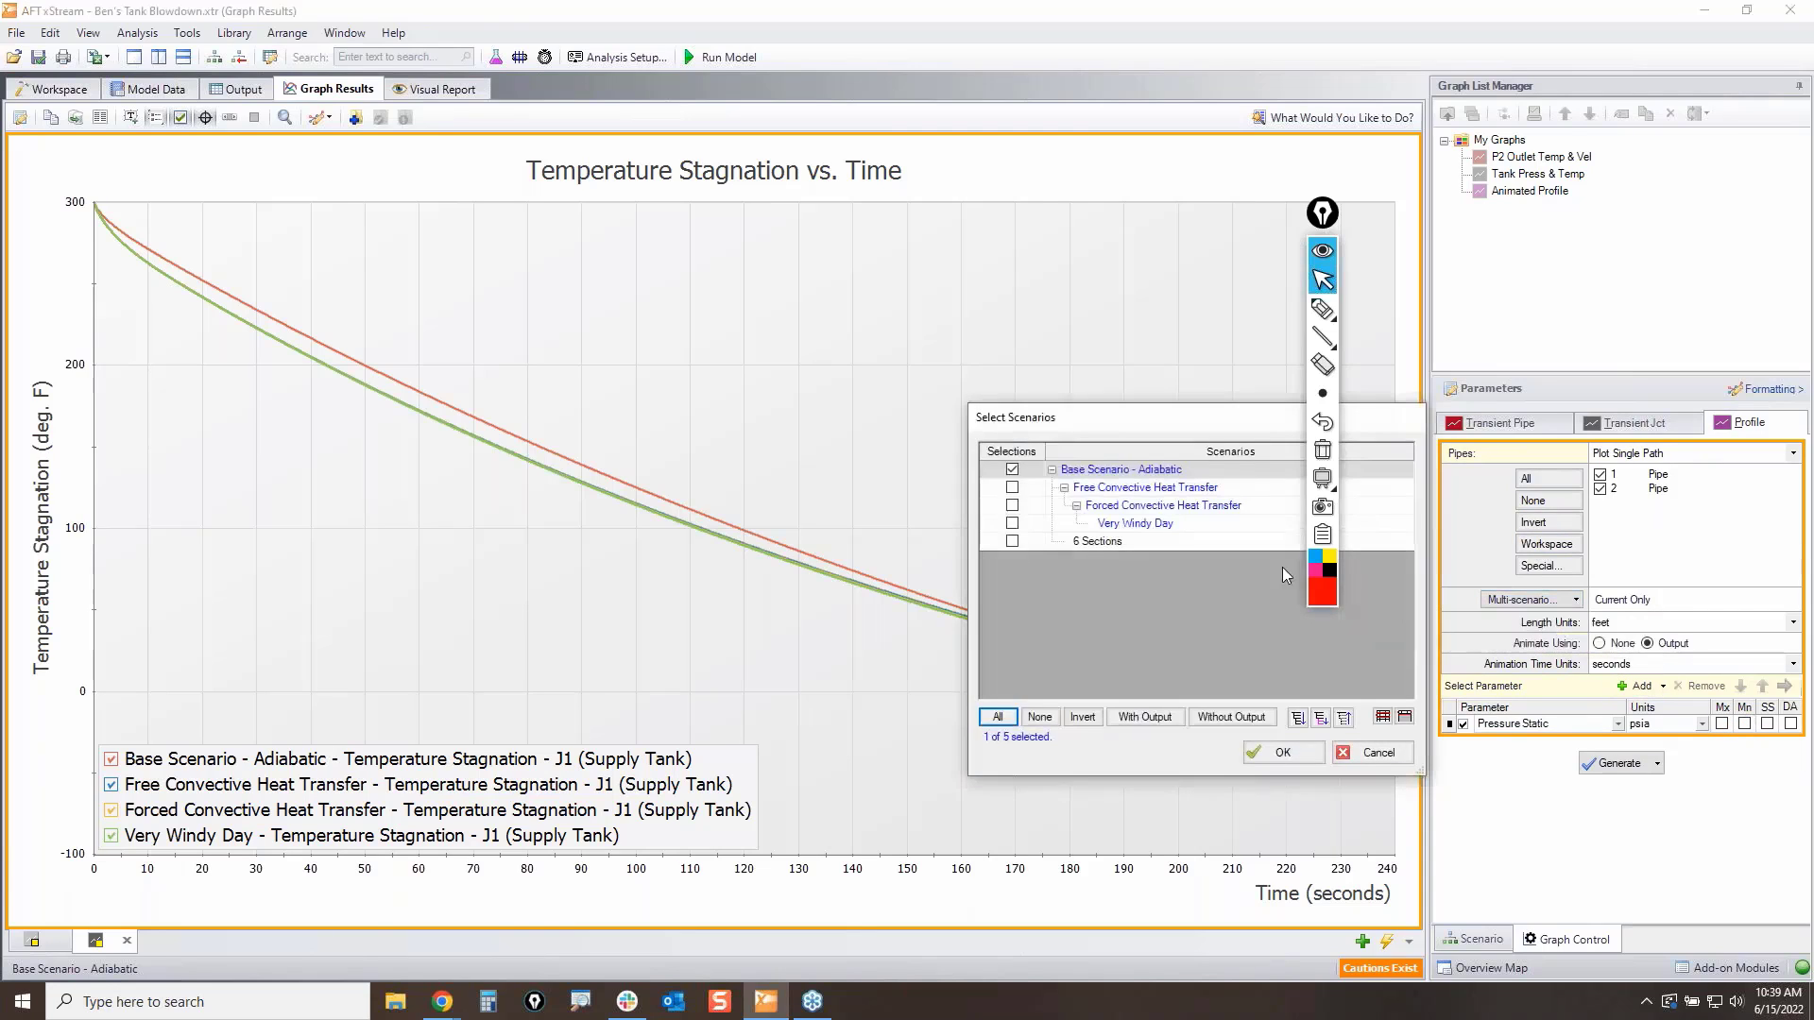
left_click(1012, 488)
left_click(1012, 523)
left_click(1283, 754)
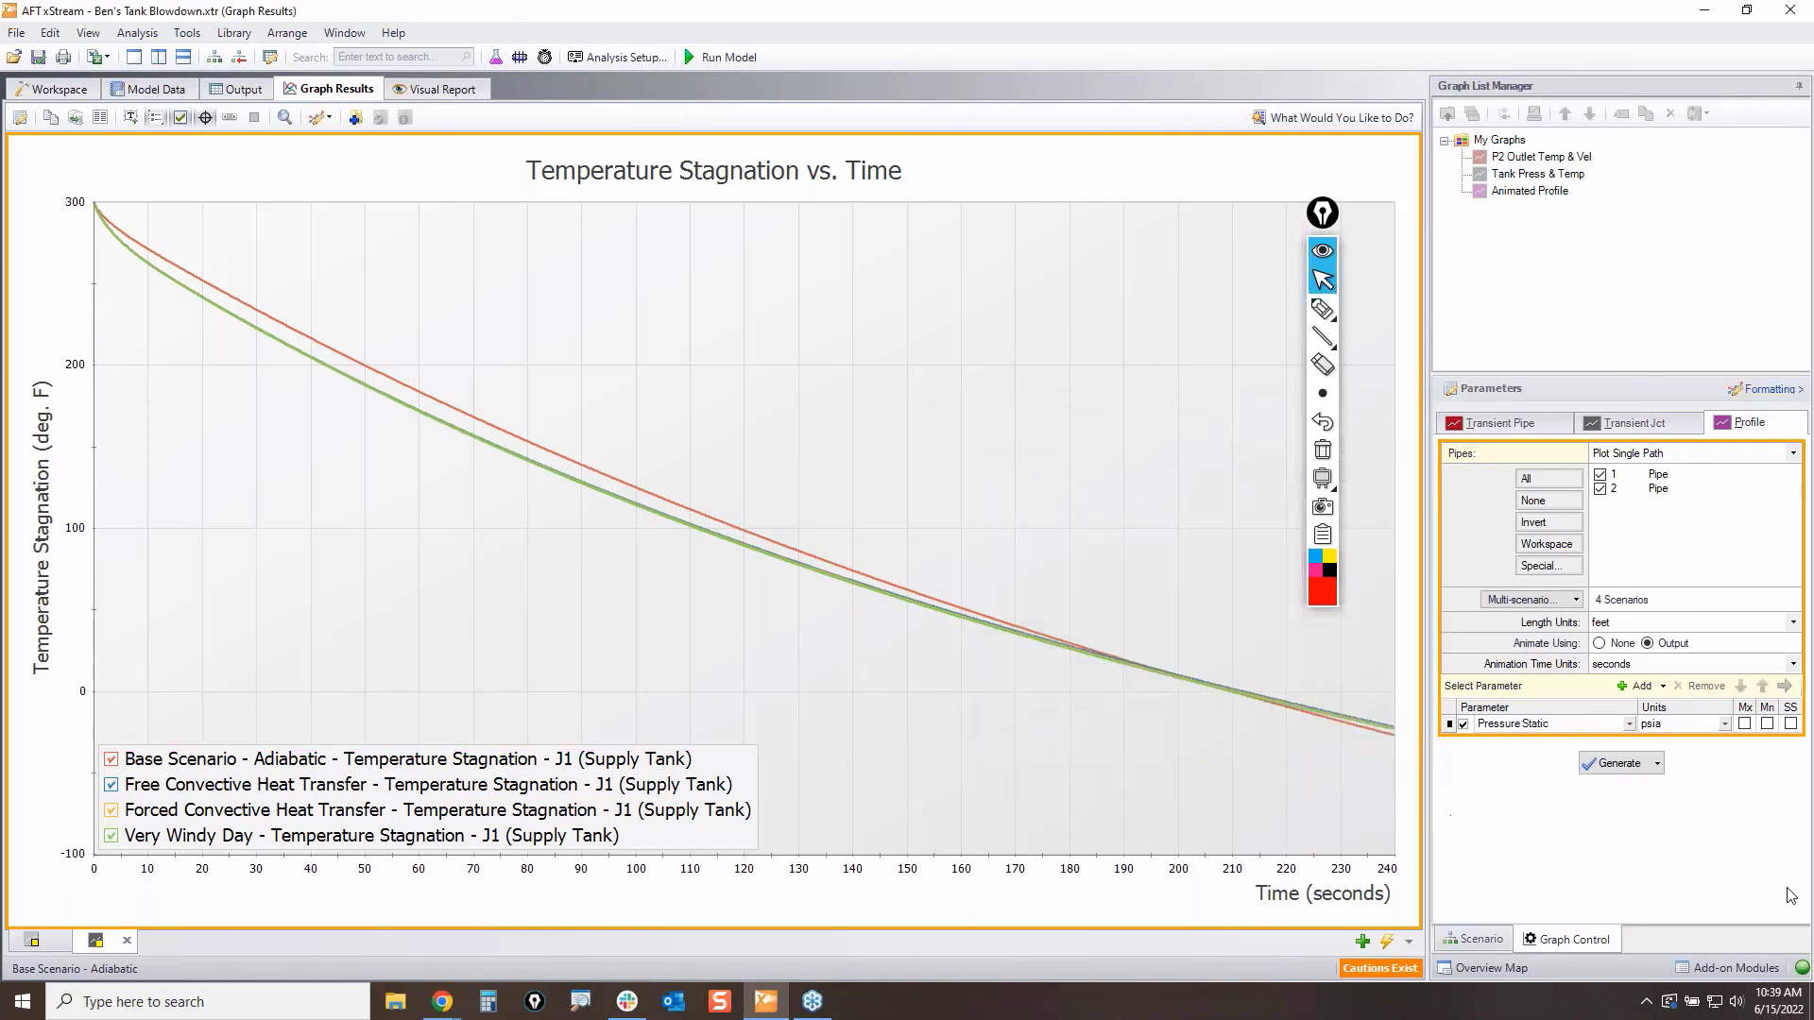
left_click(1624, 768)
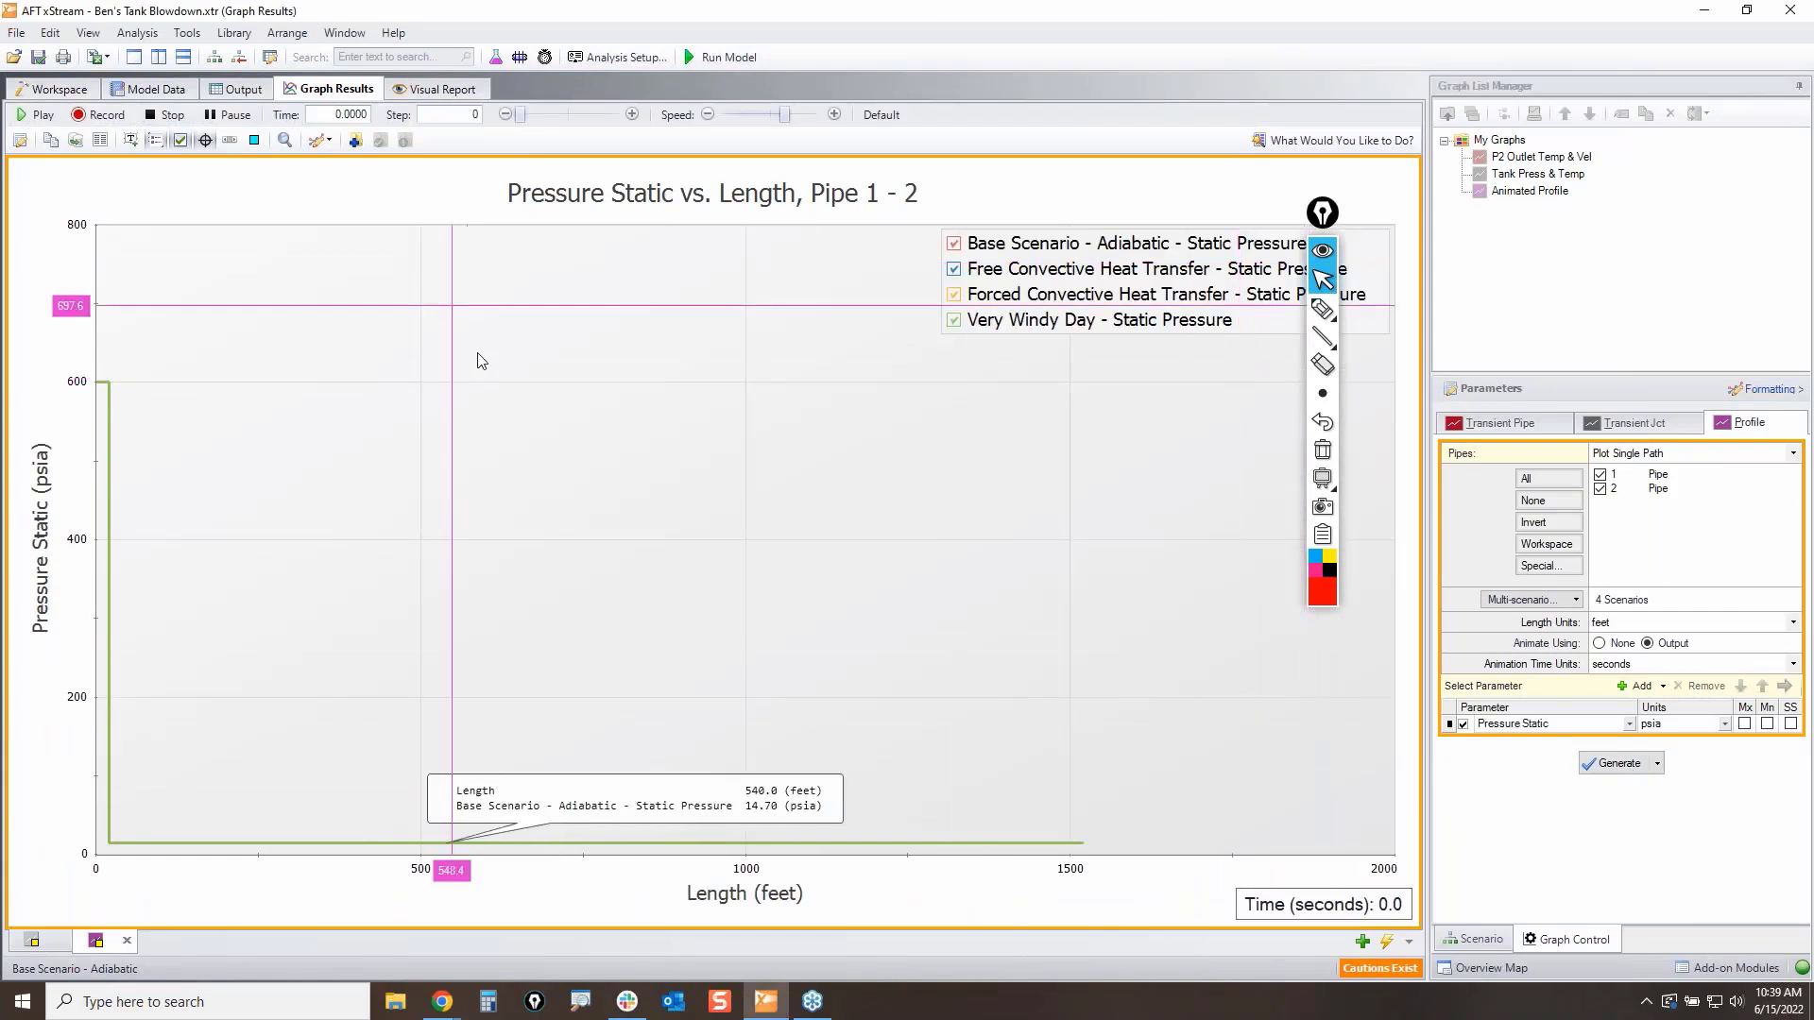
Step: Show the junction locations on the profile graph, and set the length axis maximum to 1600 and major interval to 100
left_click(253, 140)
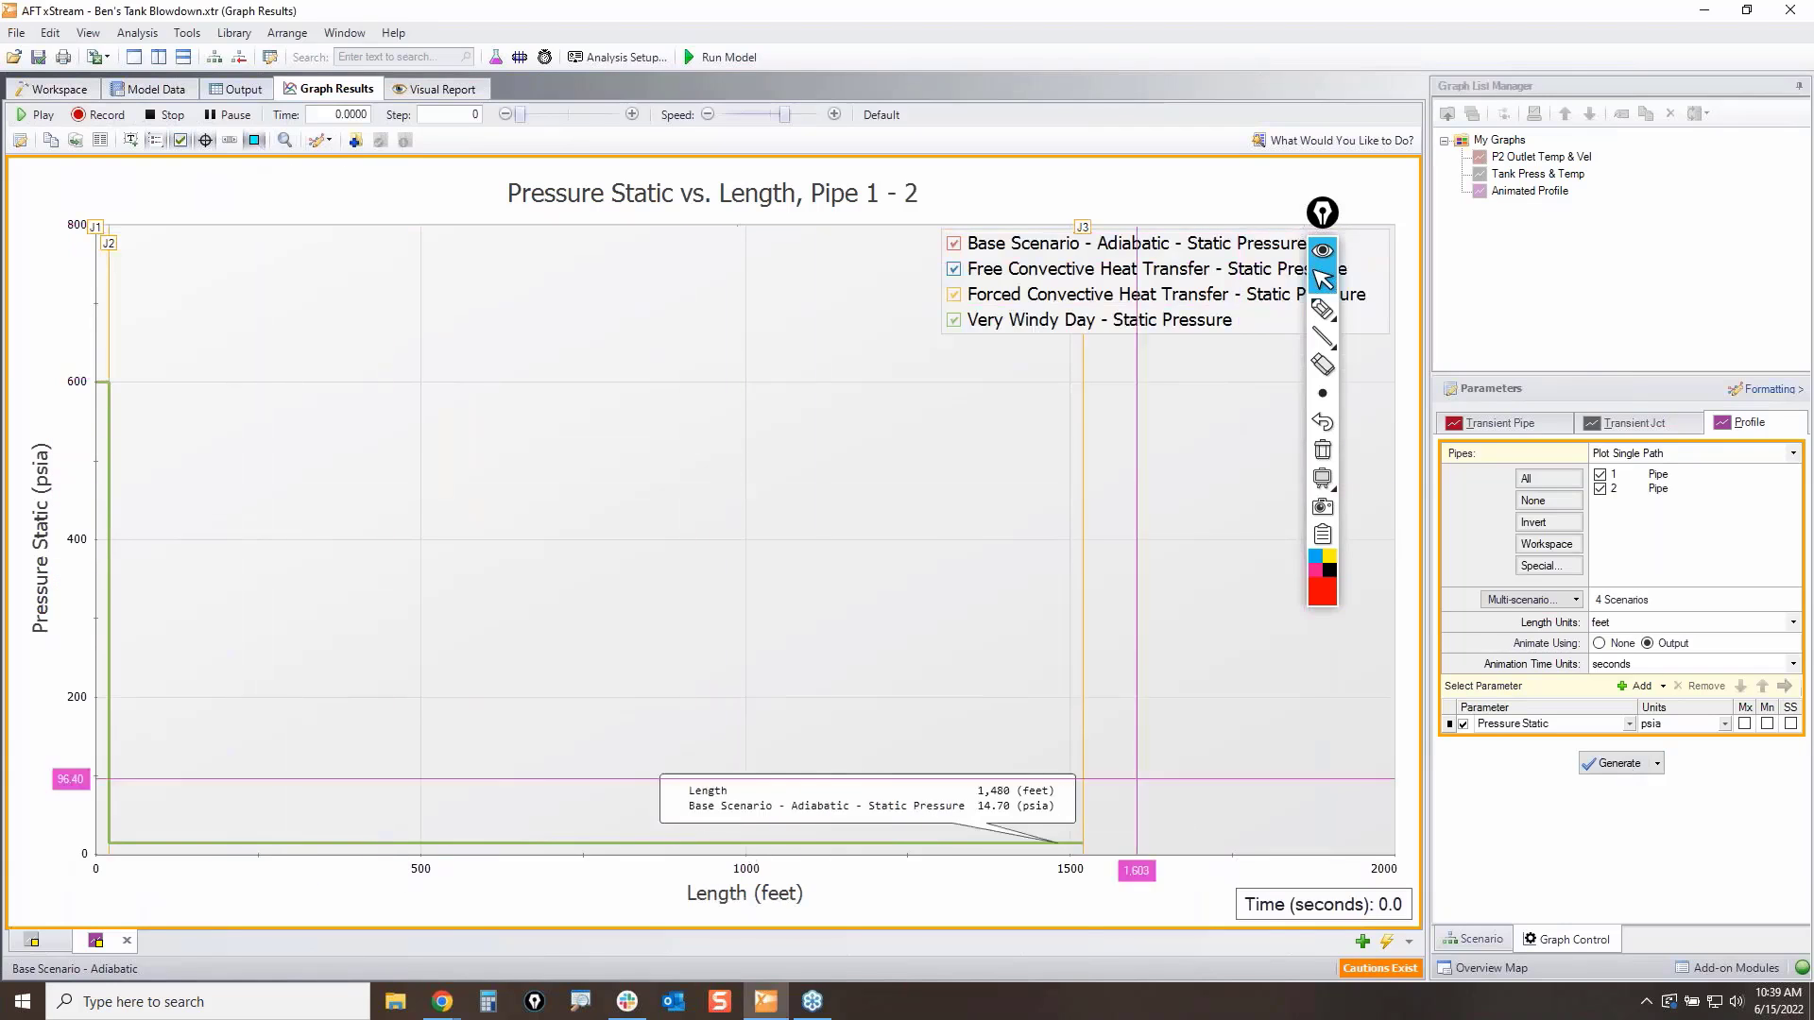
right_click(1062, 867)
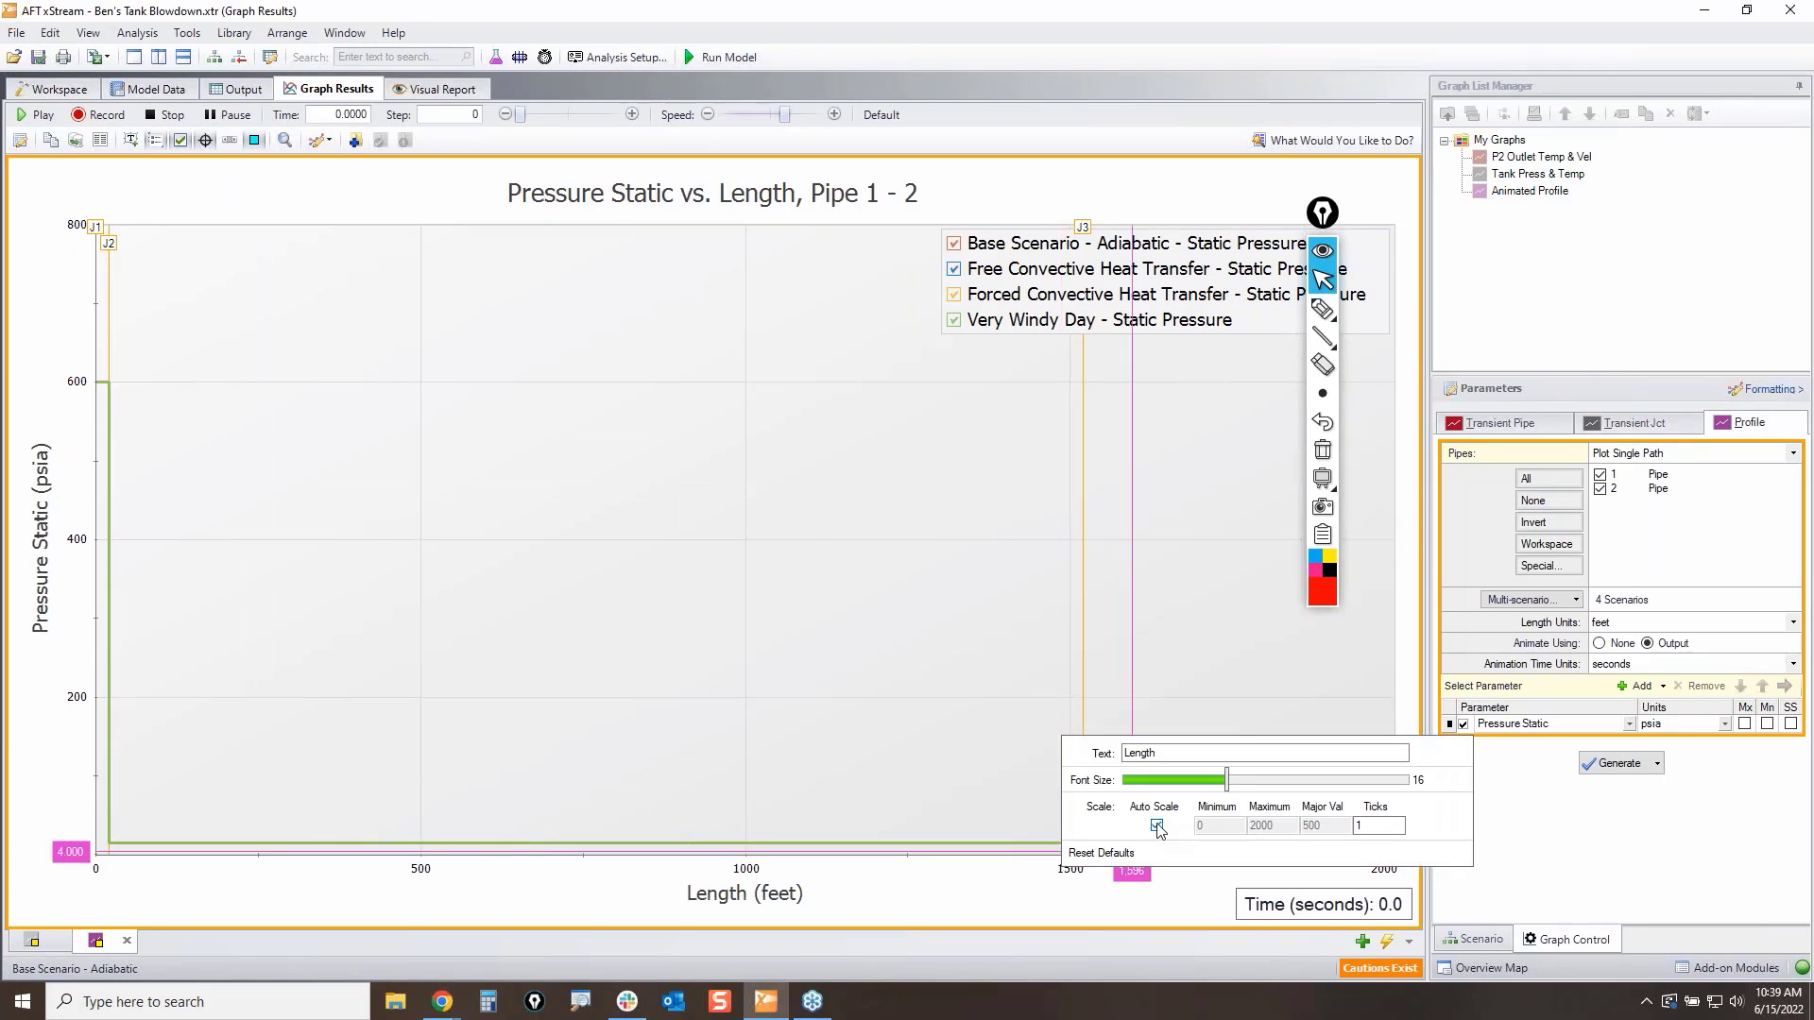
left_click(1158, 827)
left_click_drag(1286, 828, 1225, 822)
type("1600")
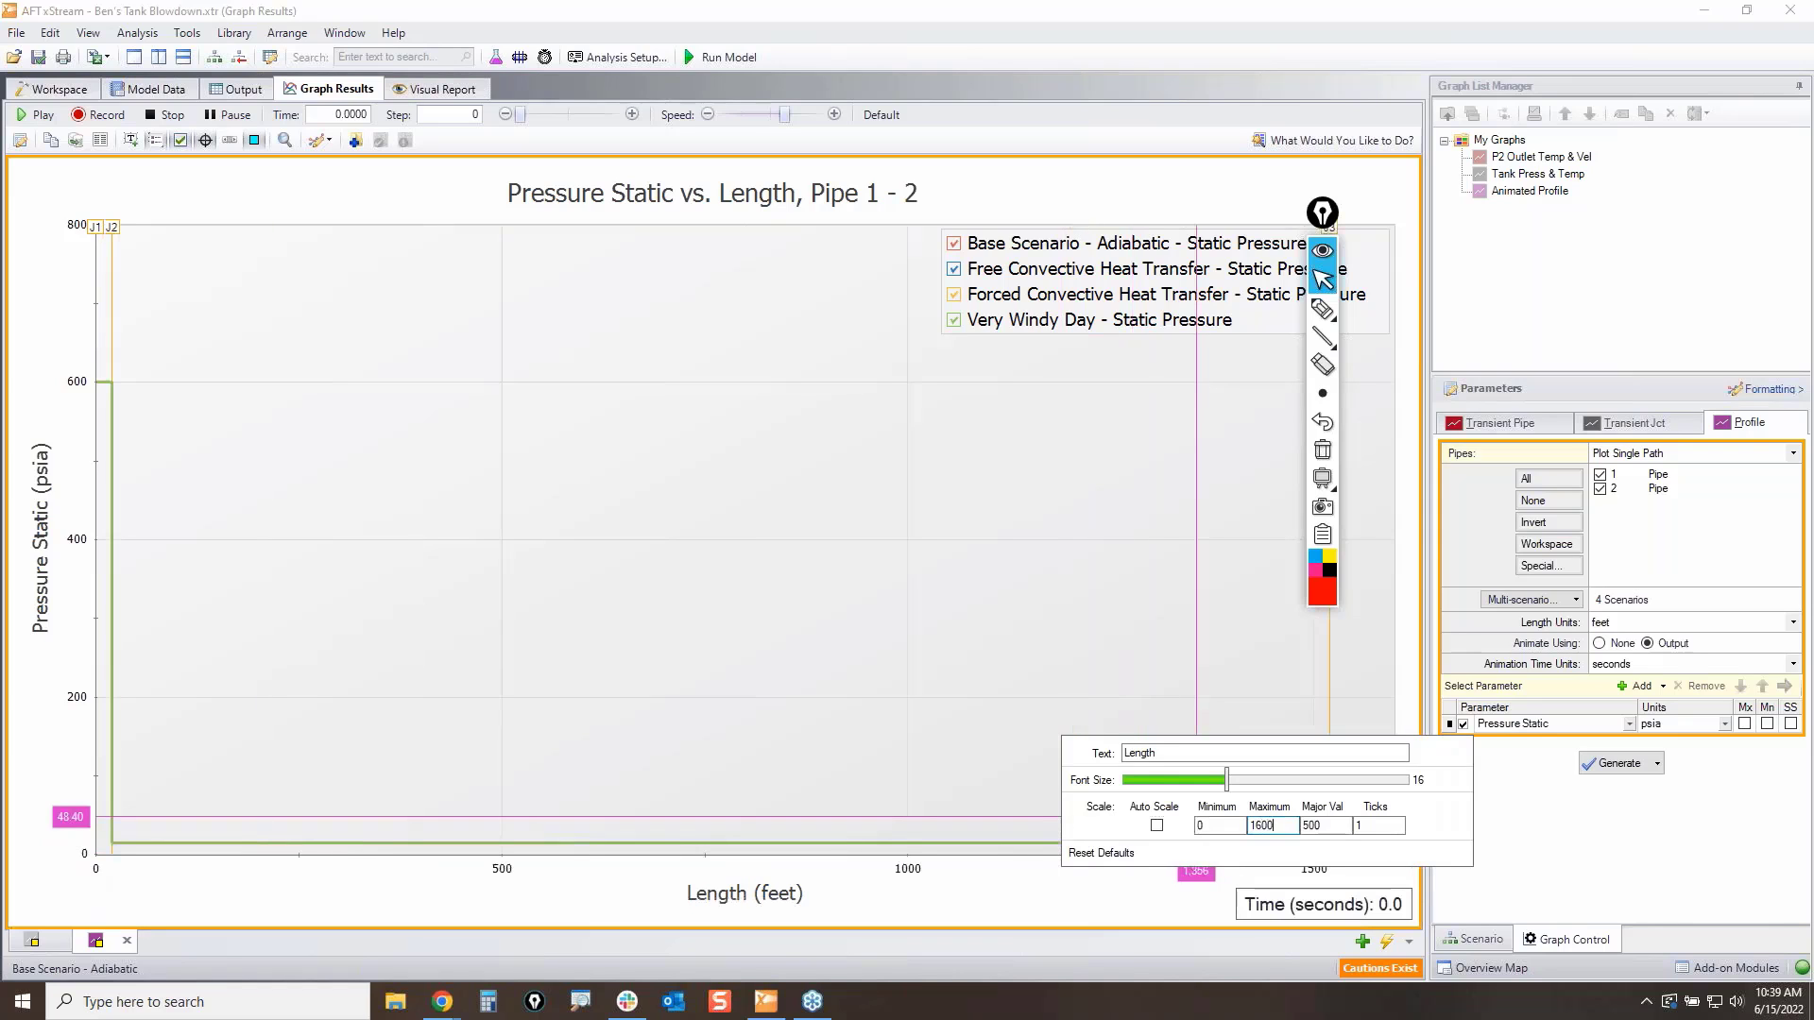
key("Tab")
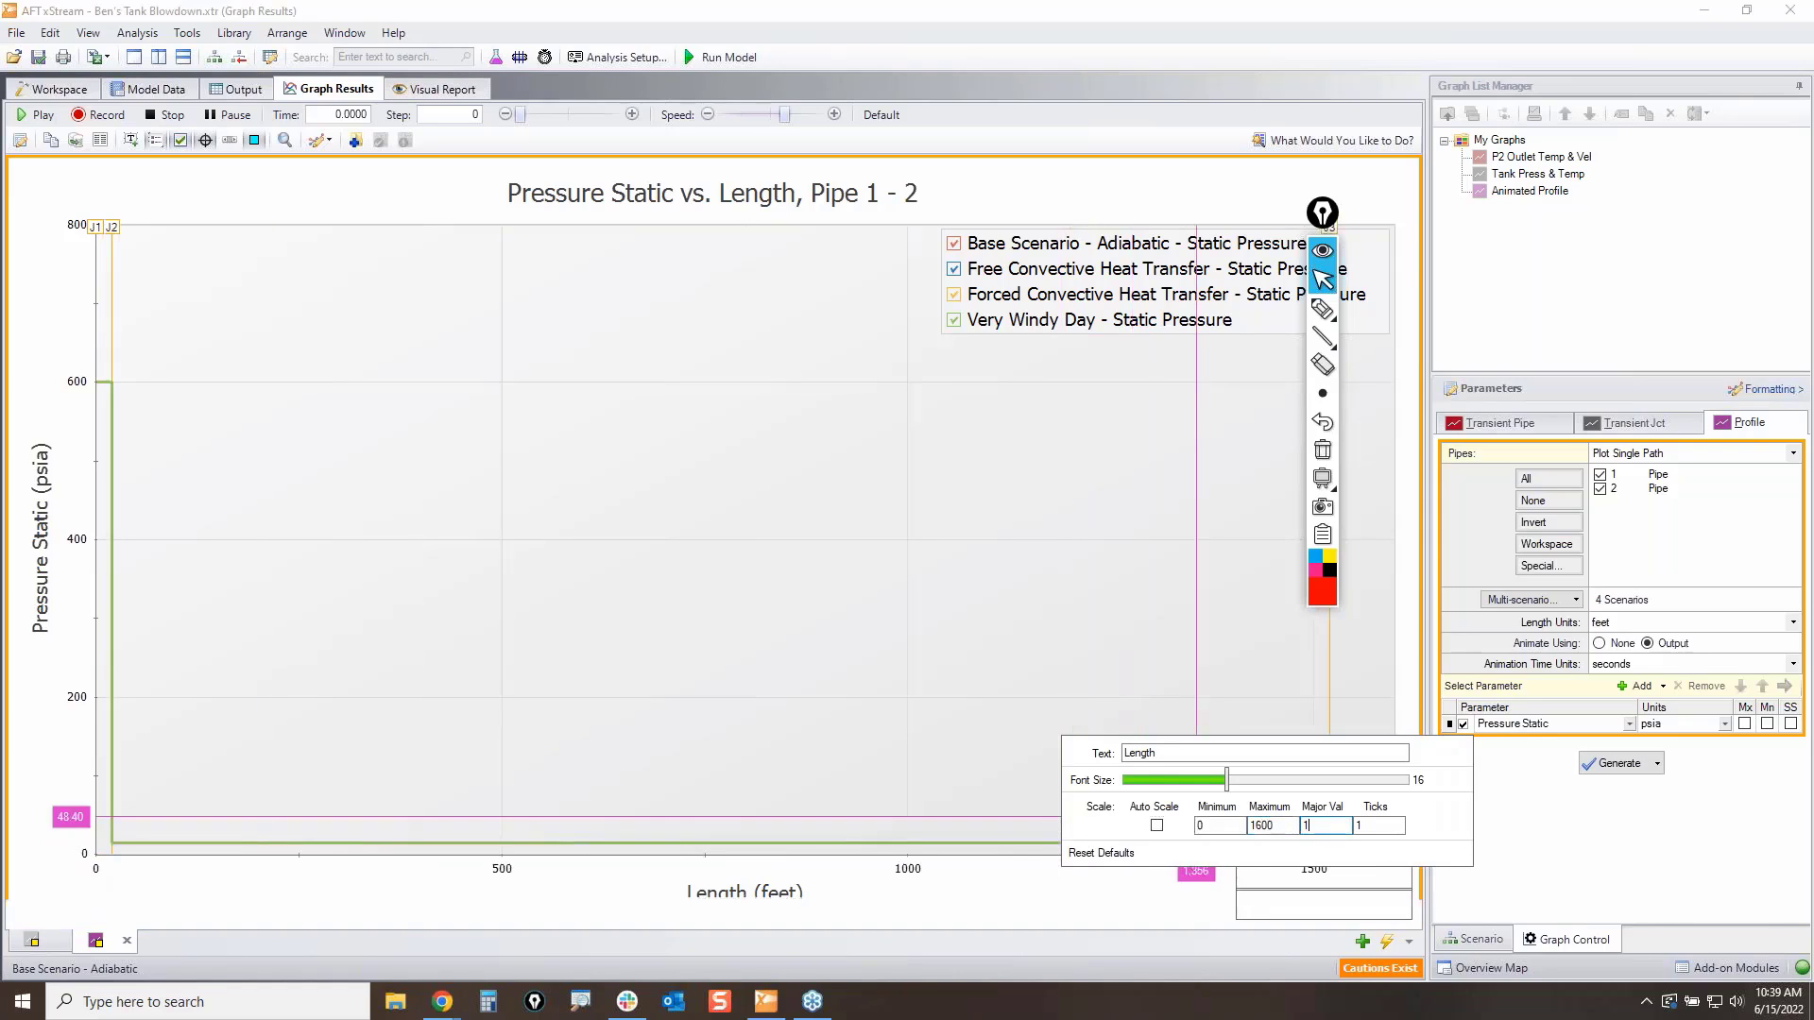
type("100")
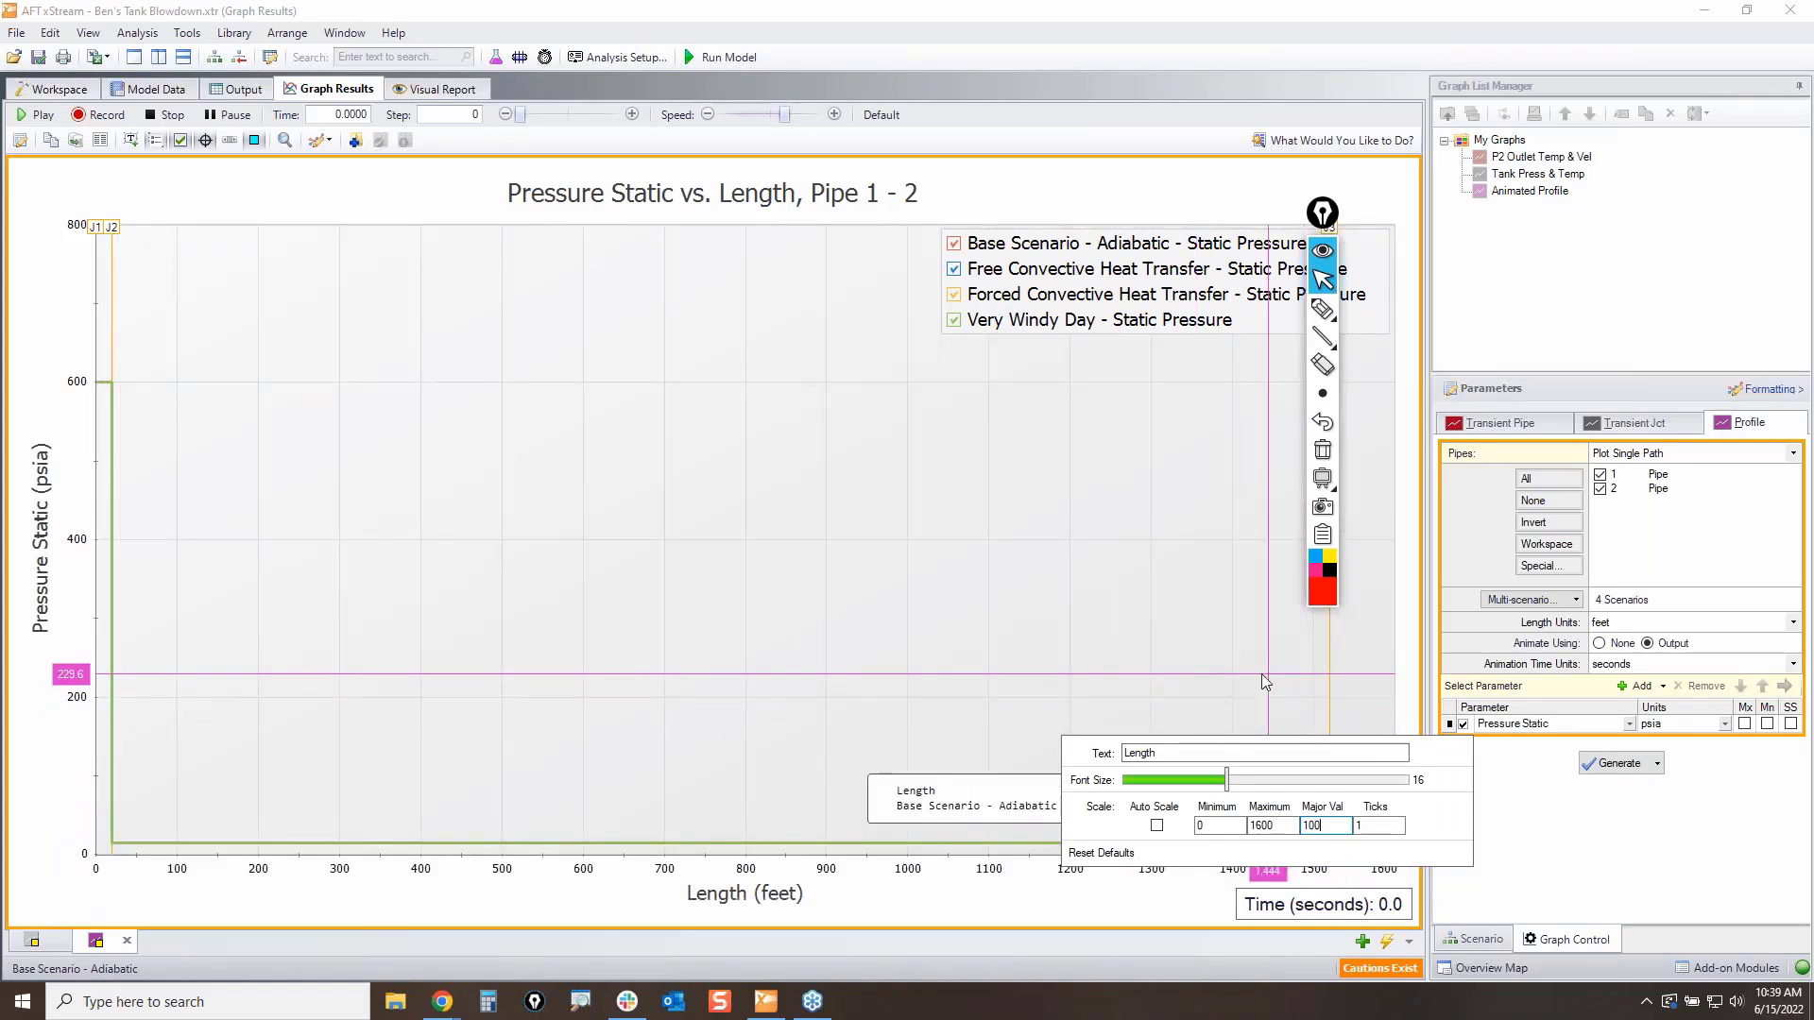
Step: Turn off auto scaling for the static pressure axis and set its major interval to 50
right_click(78, 409)
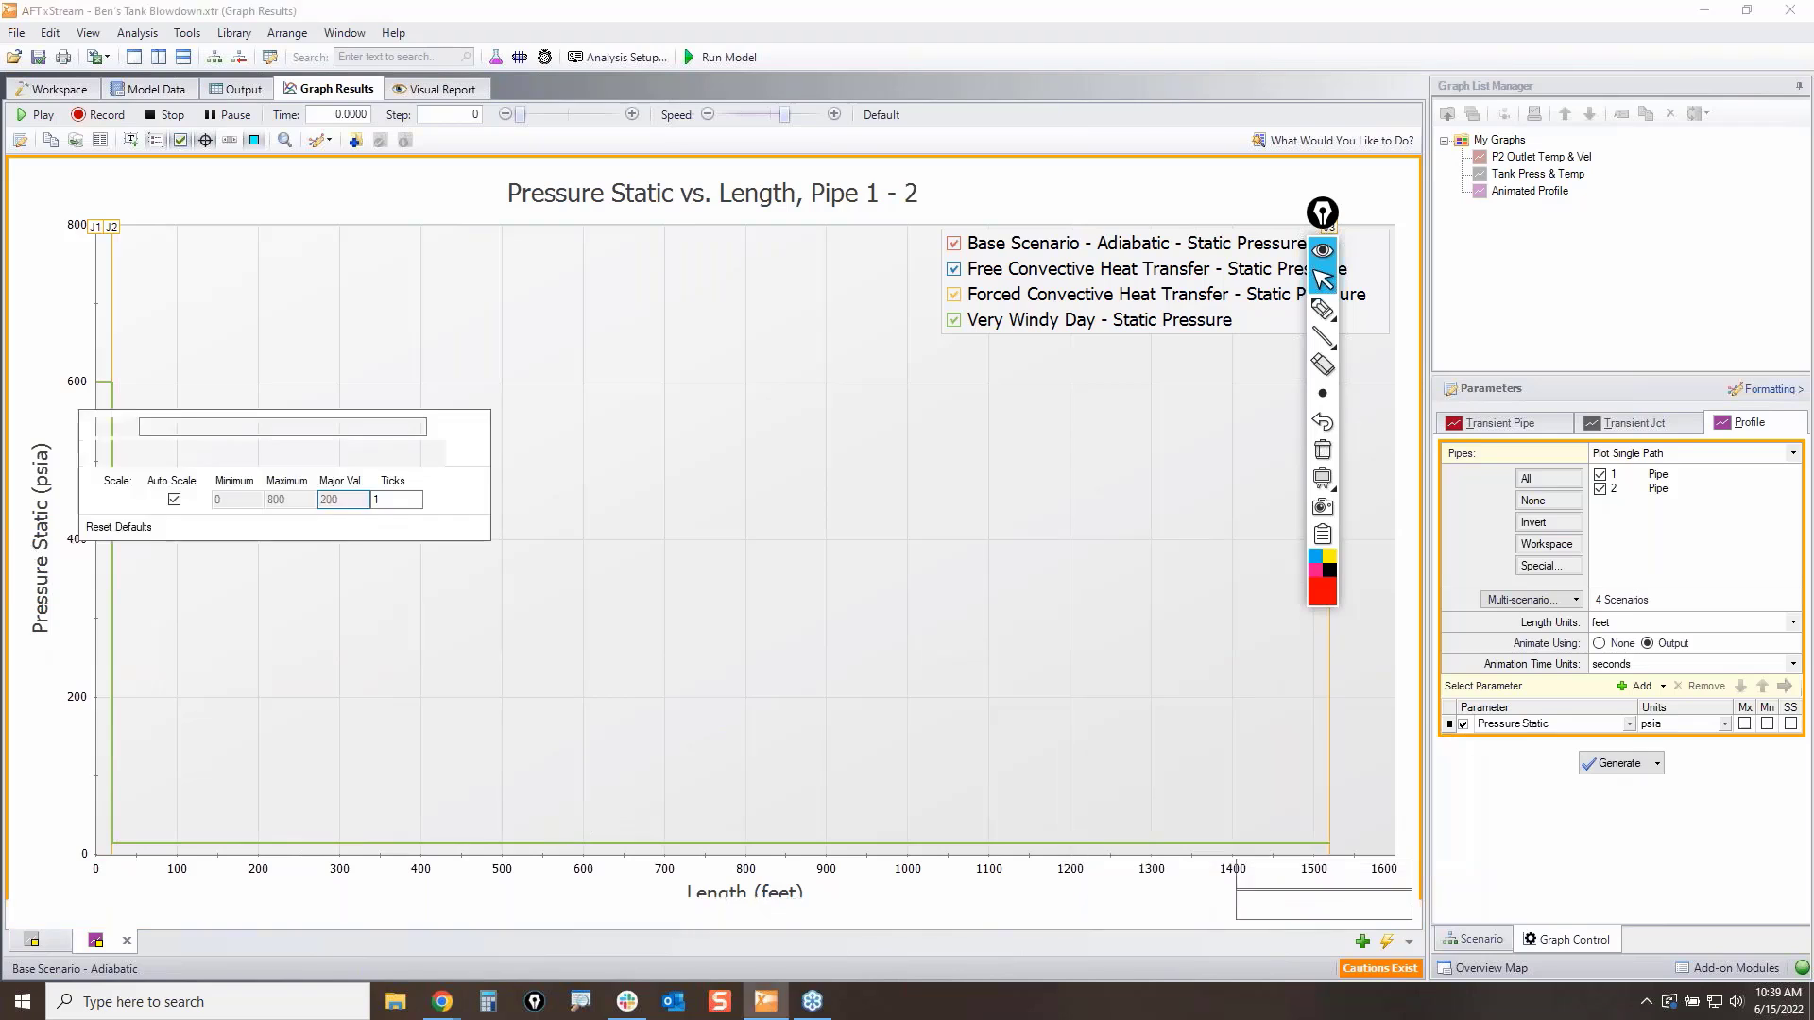
left_click(182, 501)
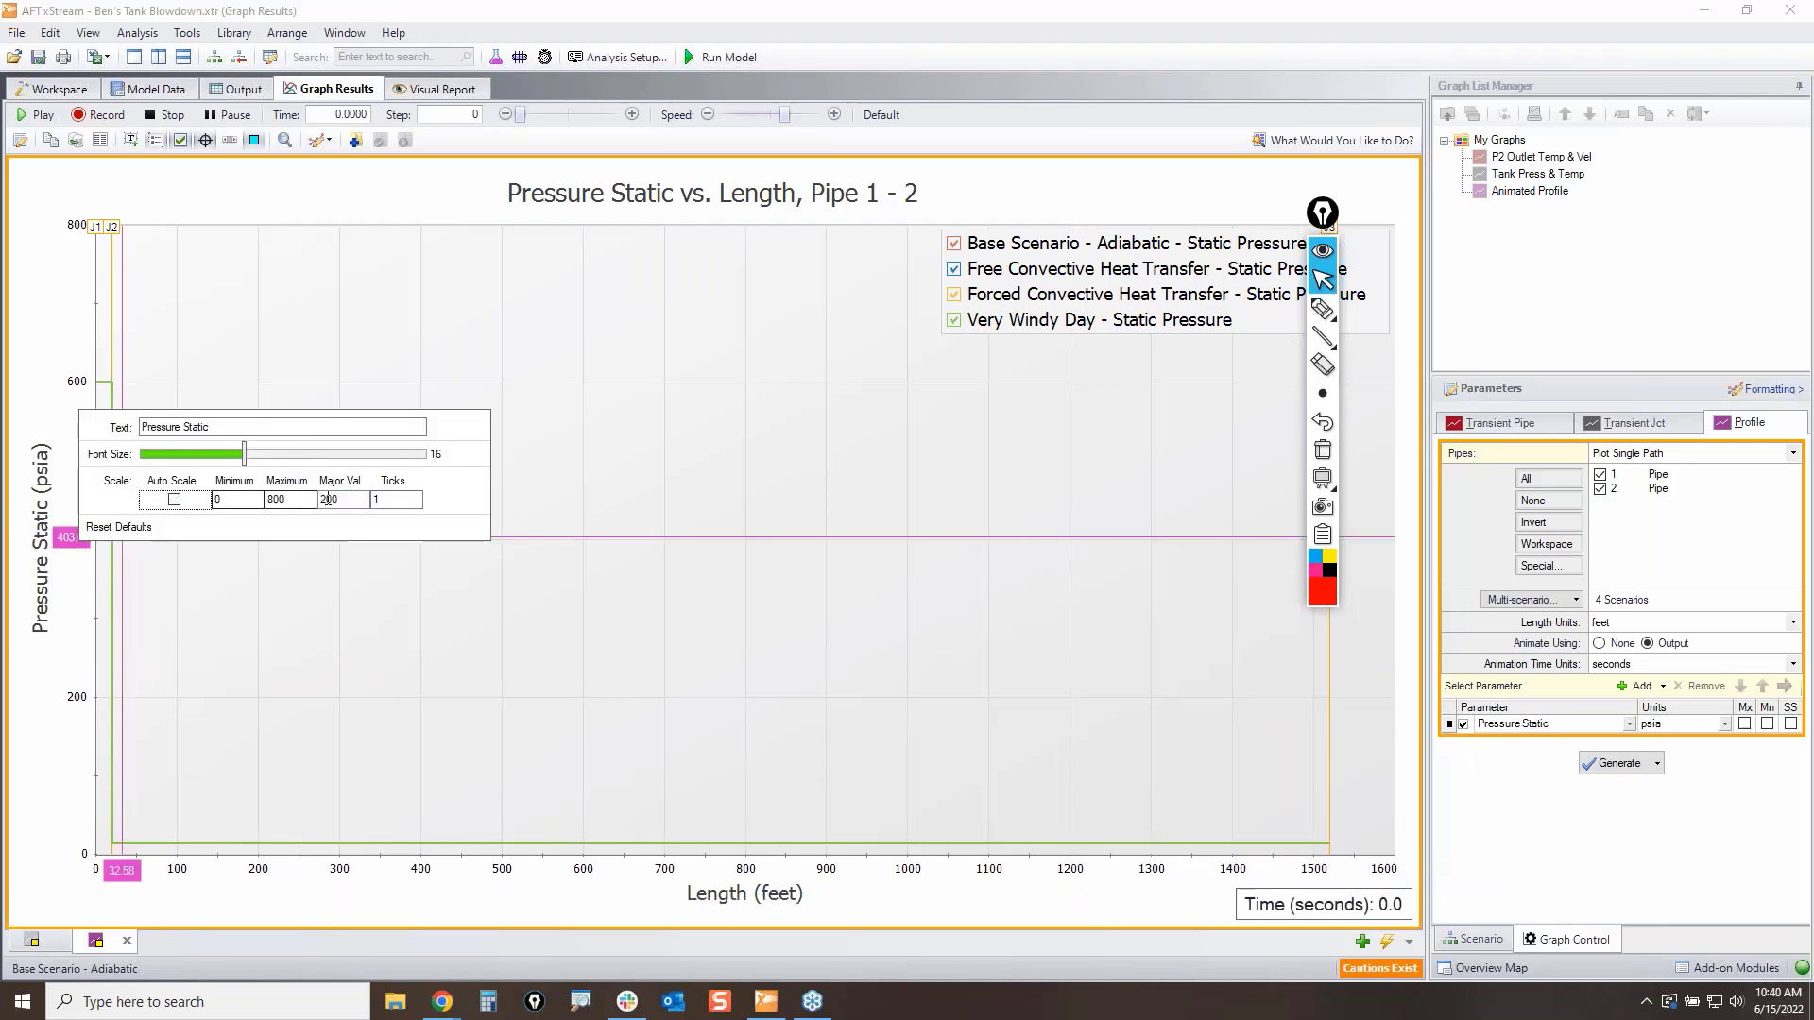
double_click(342, 500)
type("50")
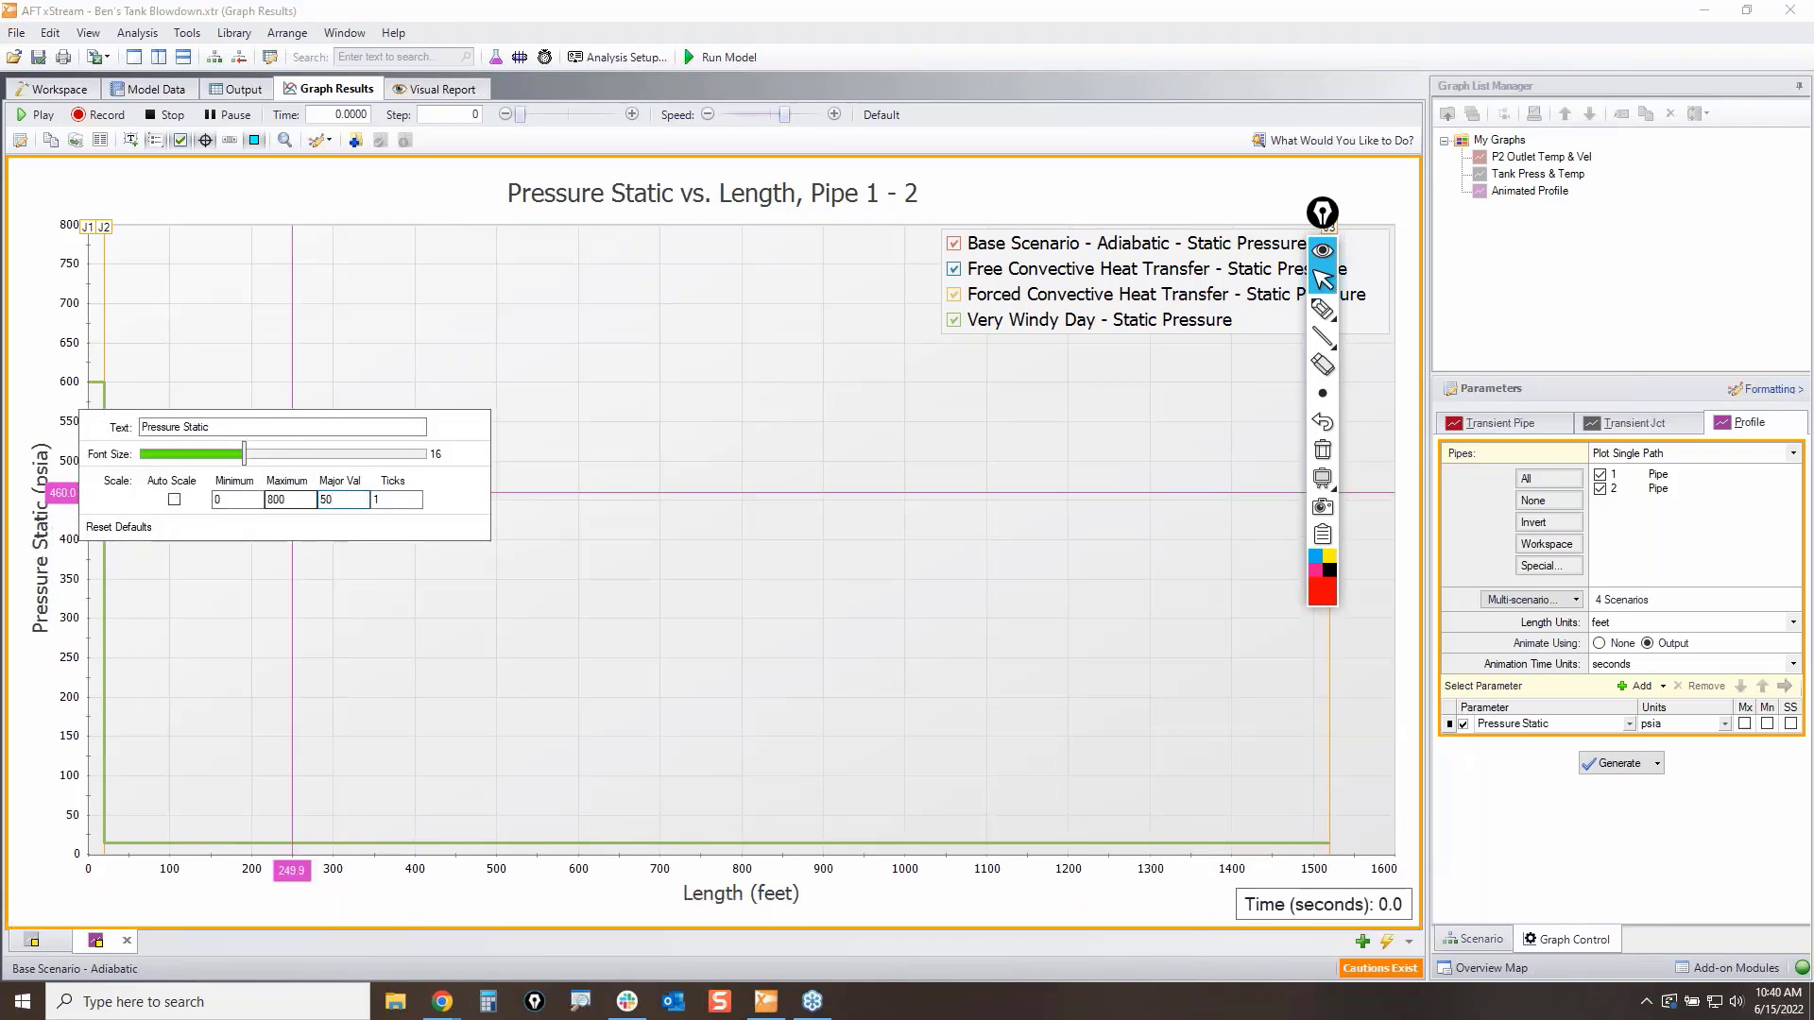
left_click(946, 681)
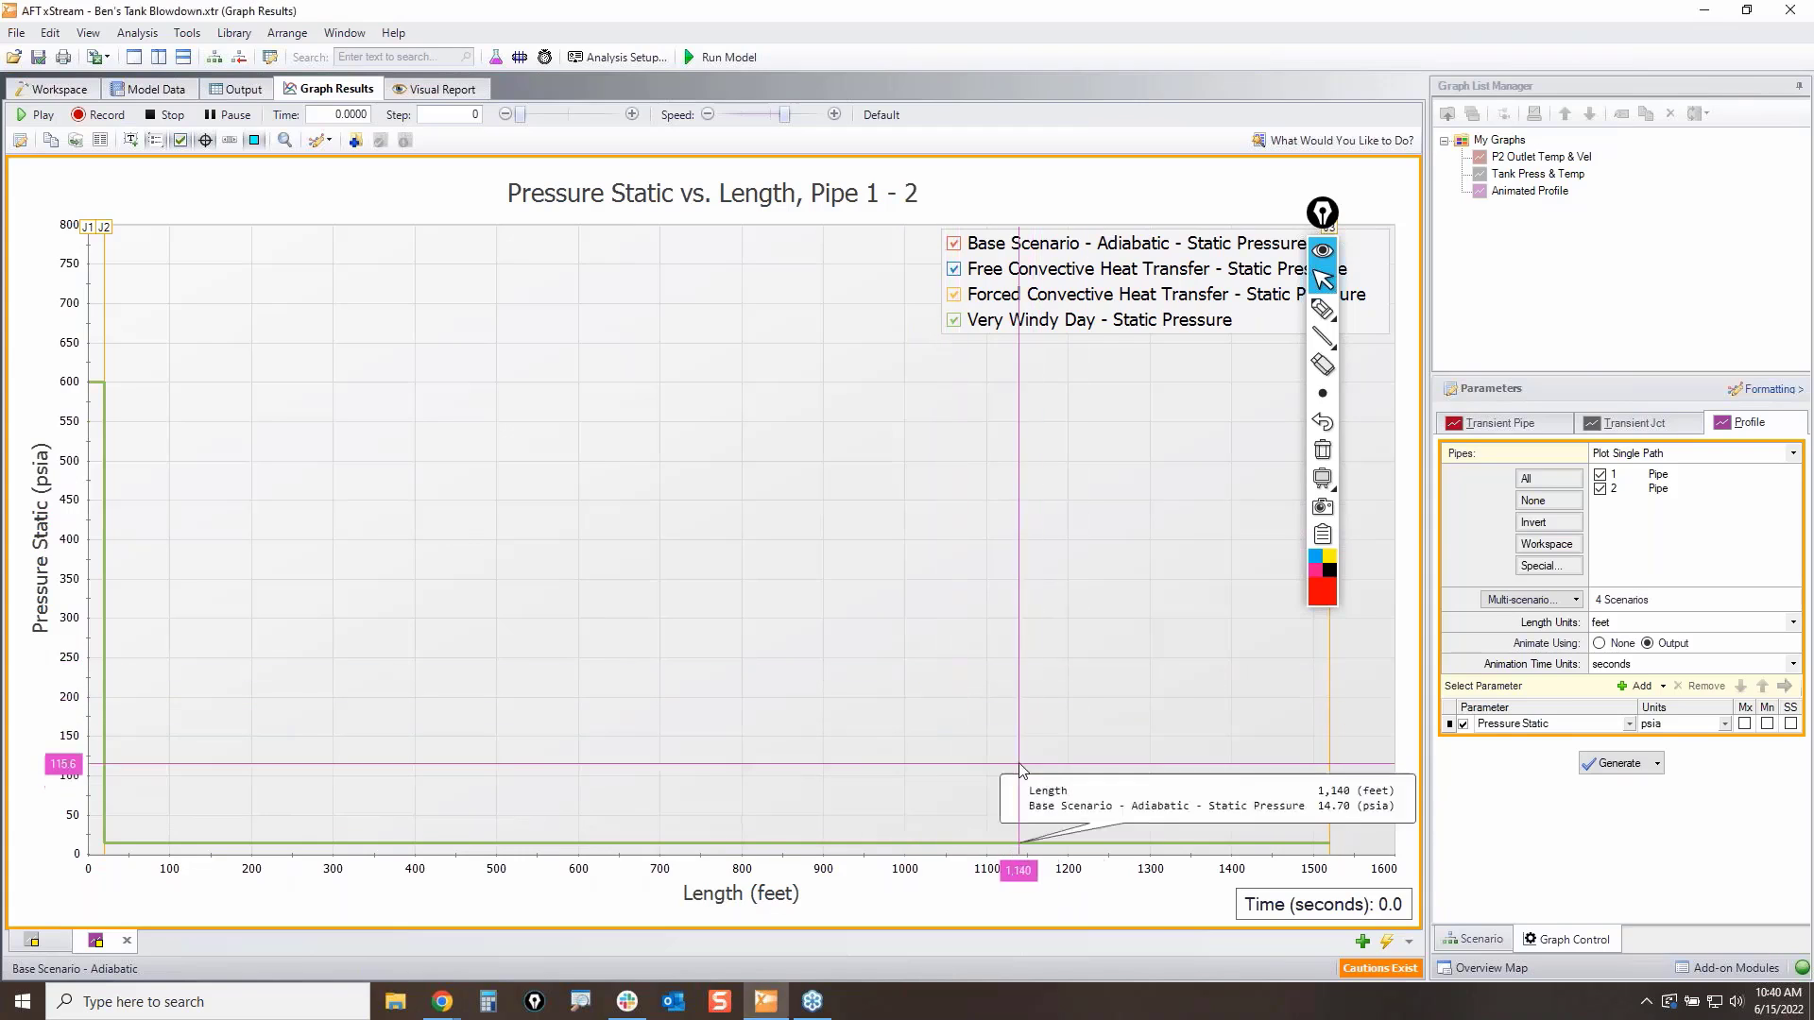
Step: Move the annotation toolbar off the graph and clear the pen marks made around the junction labels
left_click(1326, 309)
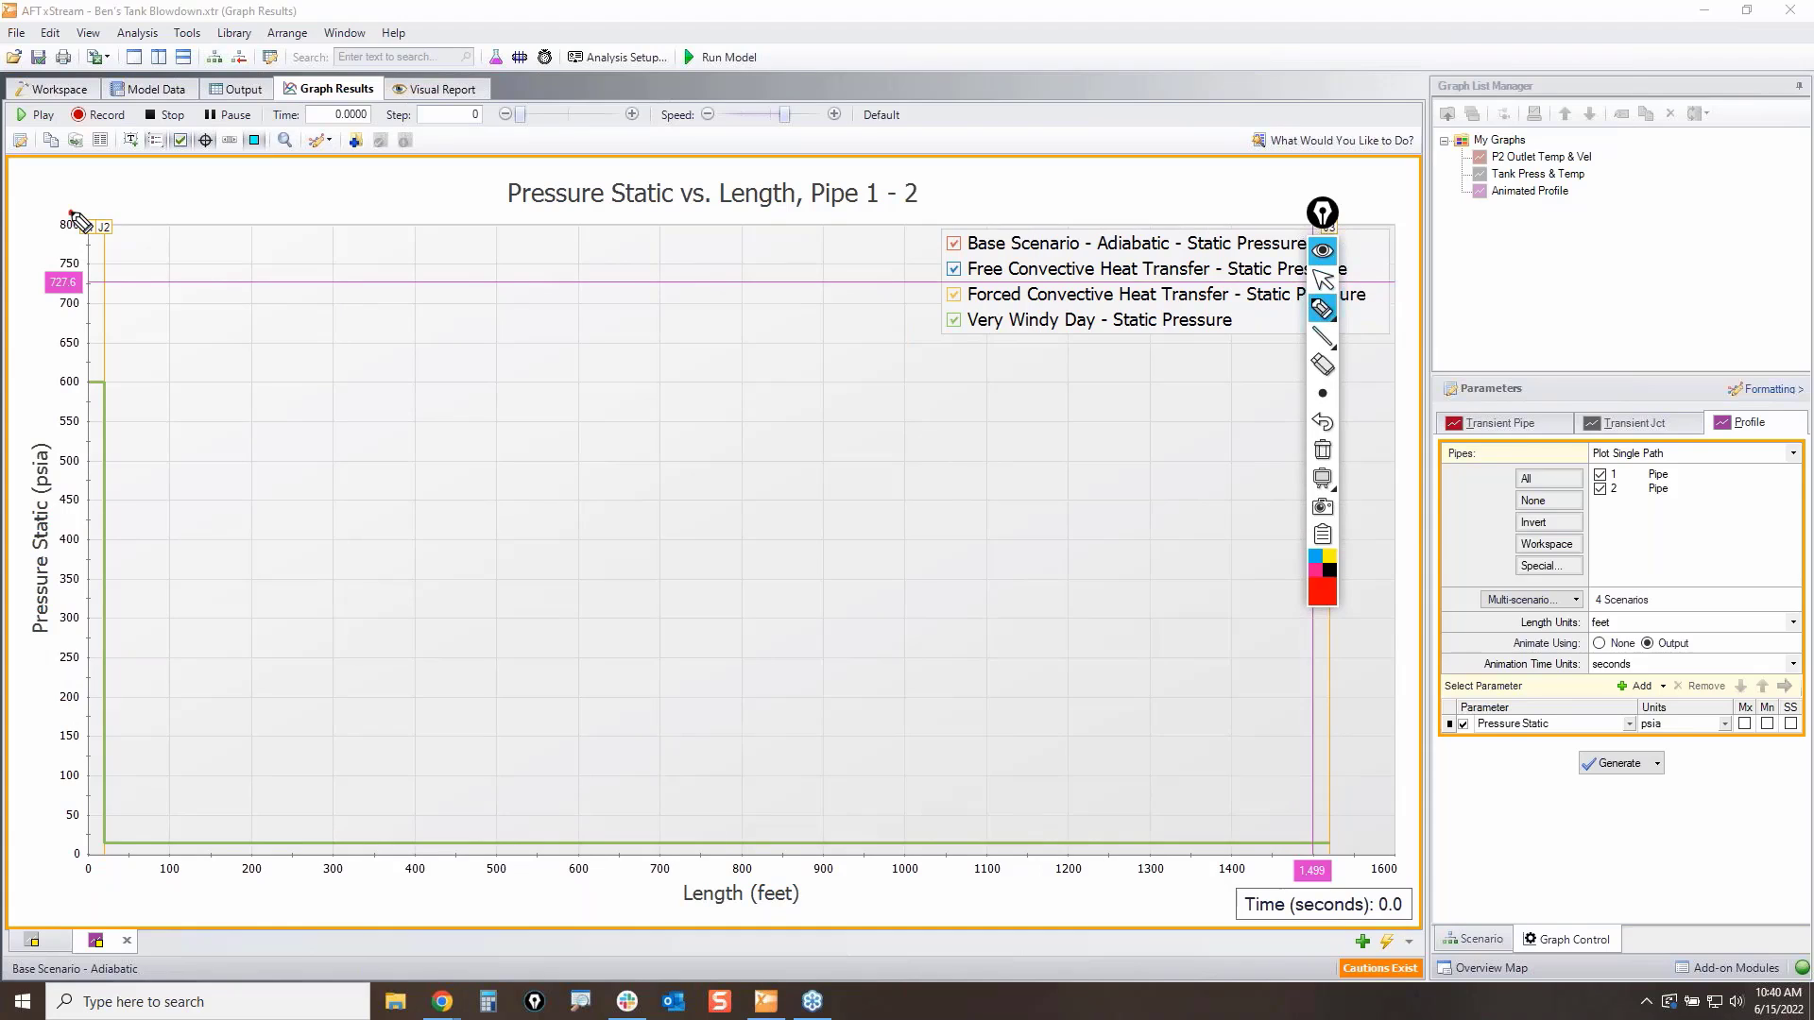
left_click_drag(74, 199, 79, 221)
left_click_drag(64, 214, 130, 217)
mouse_move(1360, 222)
left_mouse_down()
mouse_move(1290, 232)
mouse_move(1337, 196)
mouse_move(1712, 148)
left_mouse_up()
left_click(1326, 461)
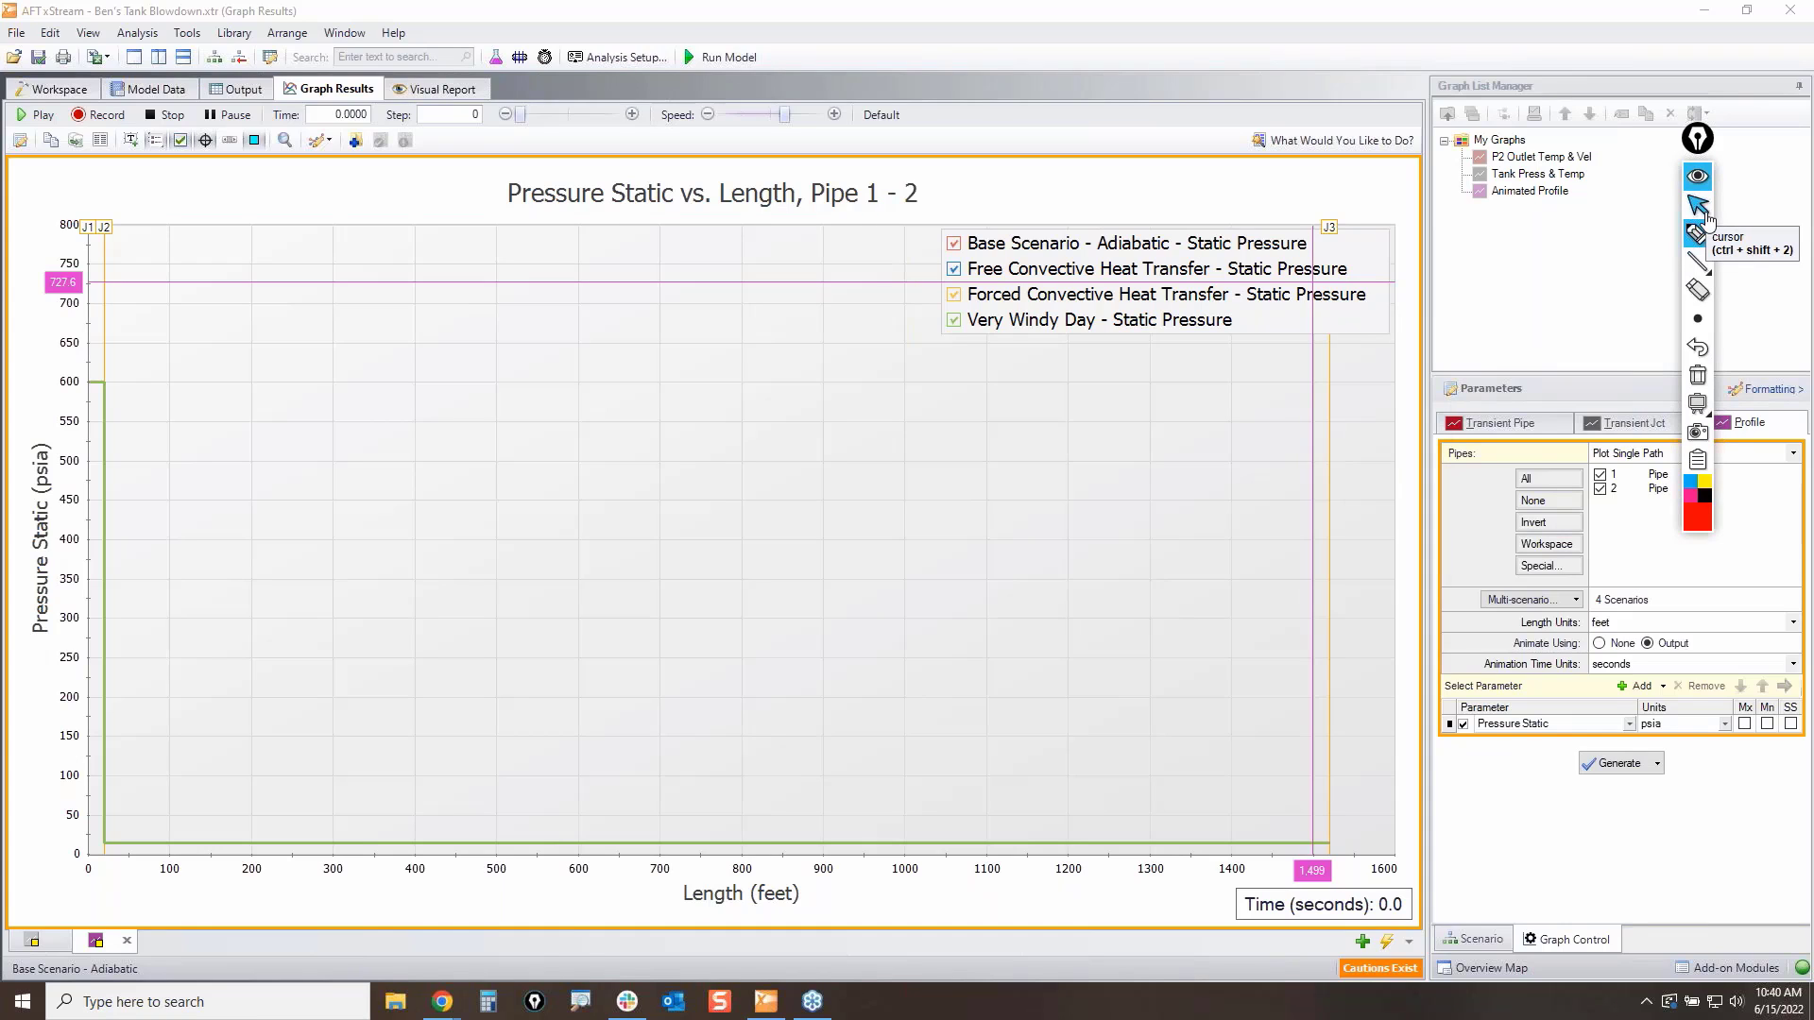
left_click(1698, 233)
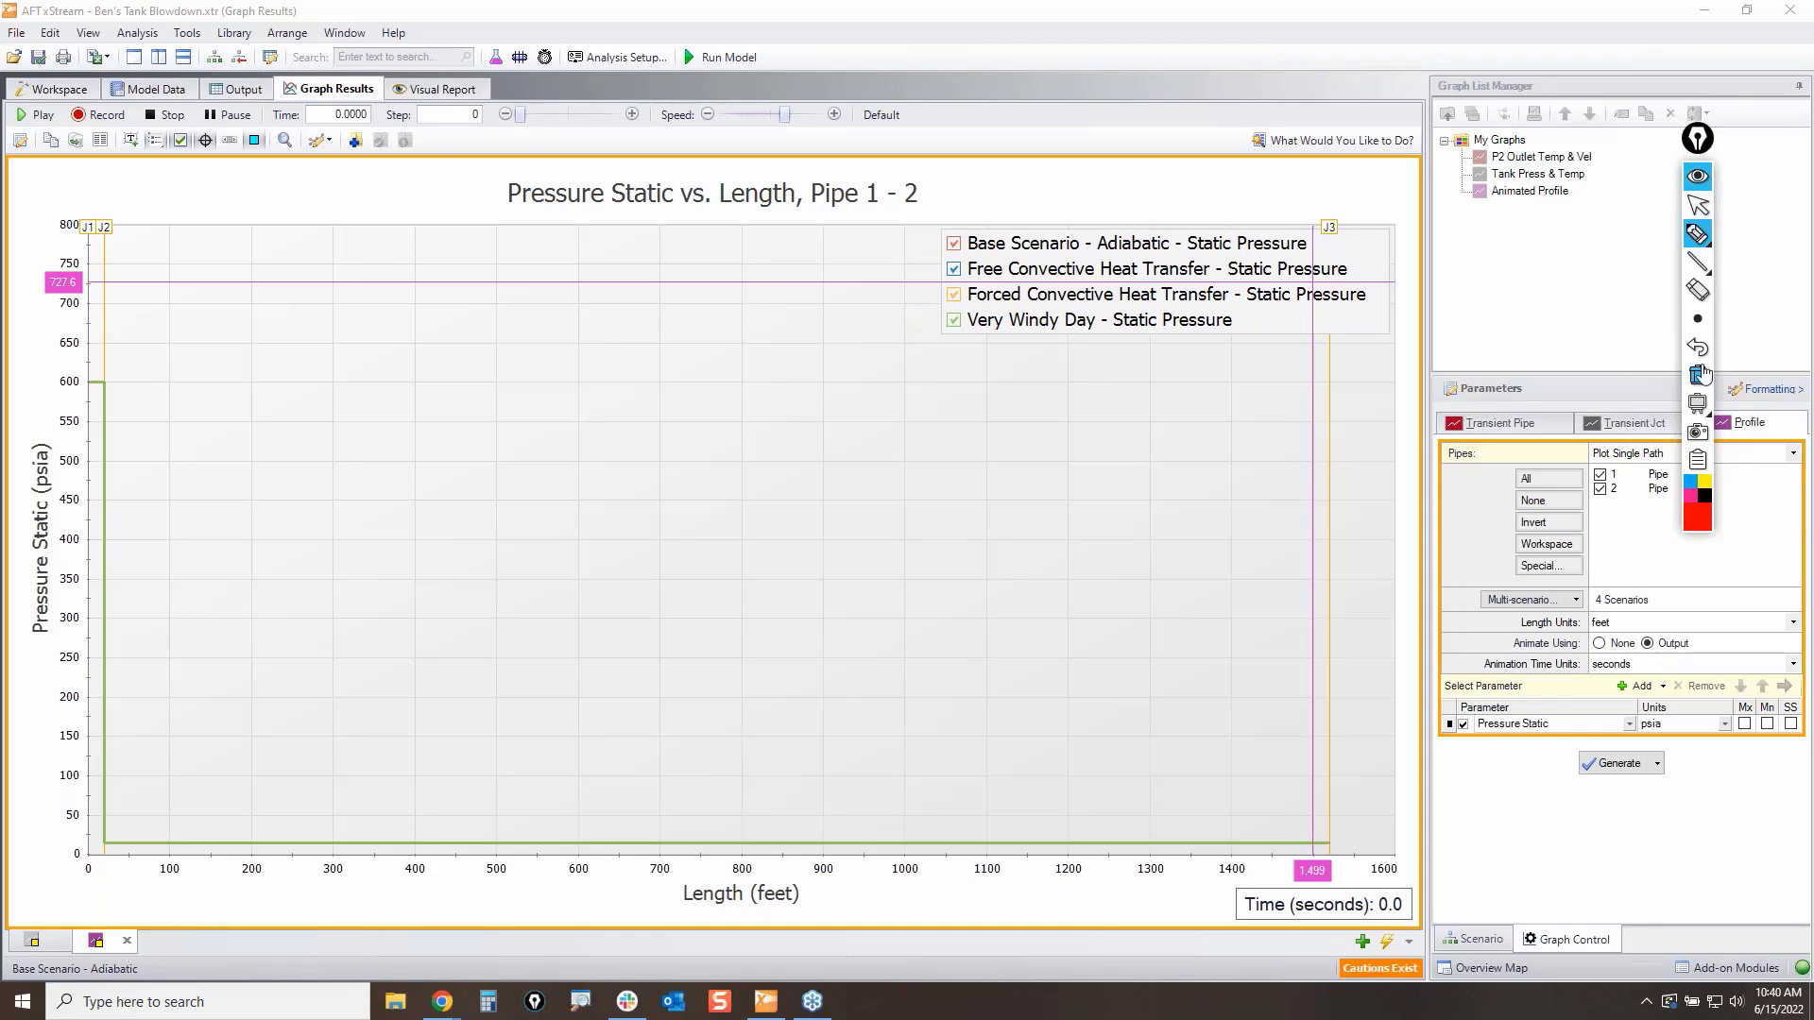
left_click(1698, 205)
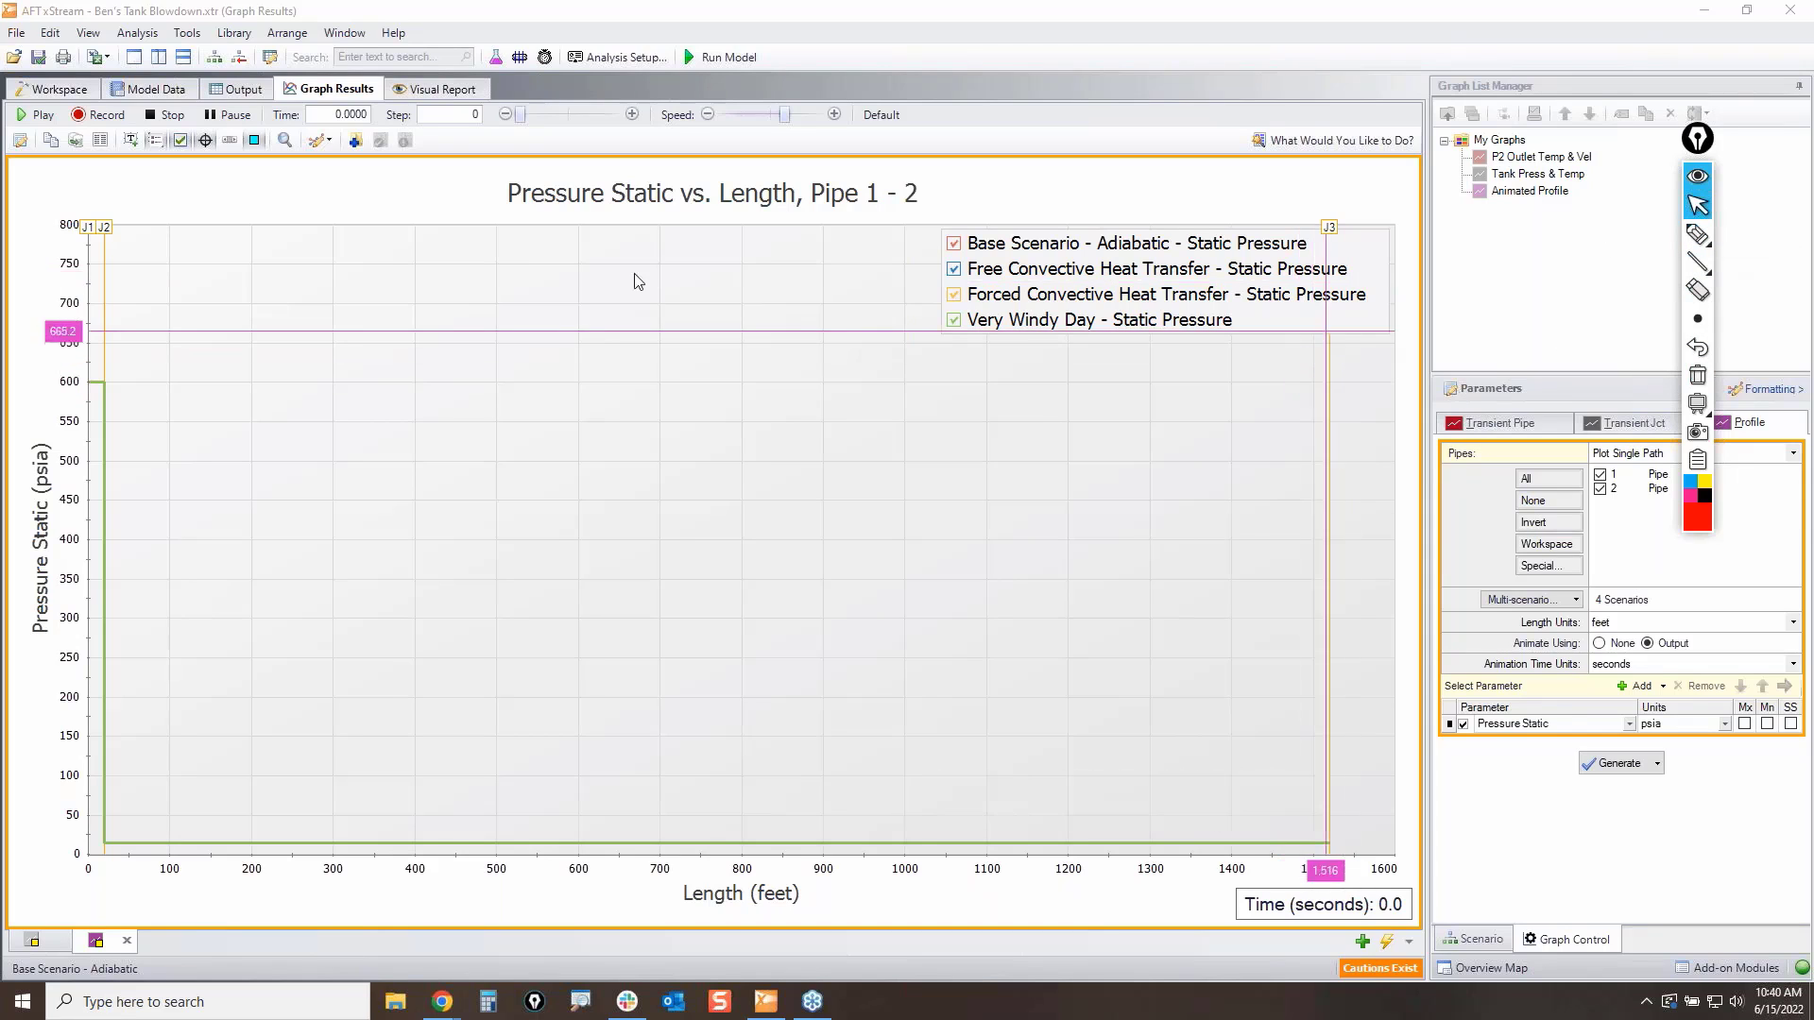
Step: Play and stop the profile animation, and reduce its playback speed after circling the speed control, clearing the mark
left_click(29, 118)
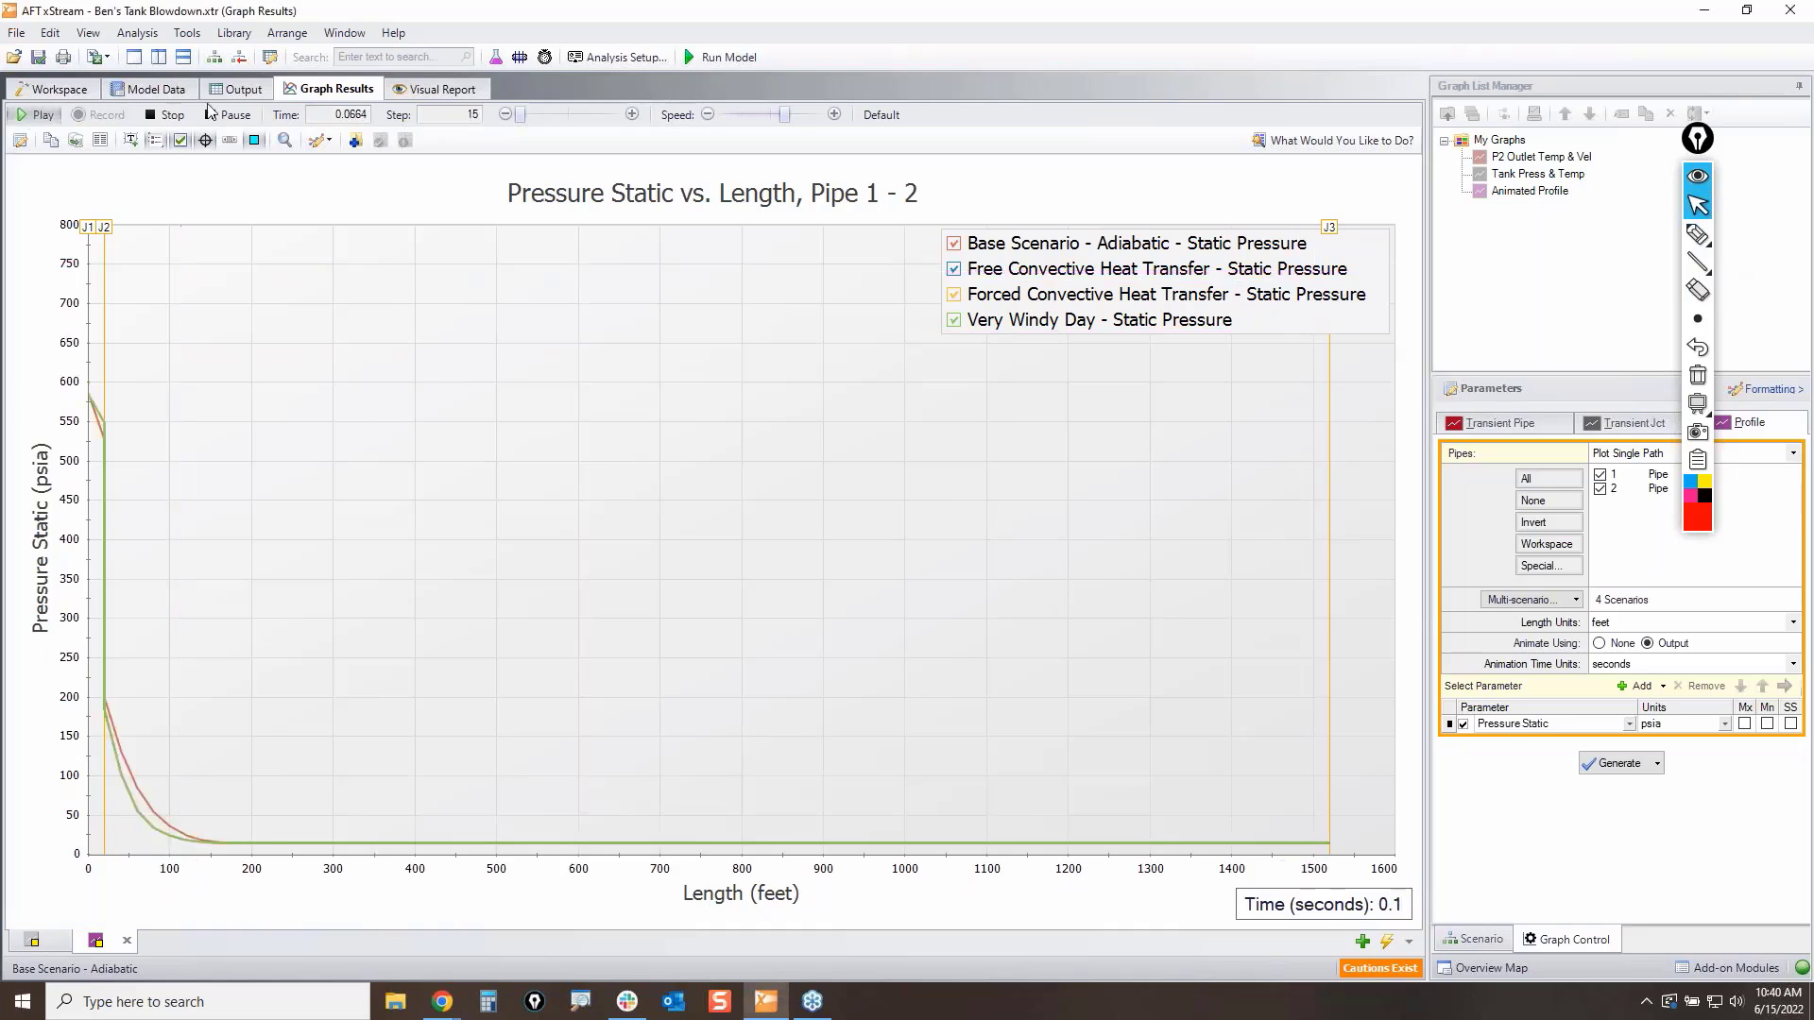
left_click(171, 117)
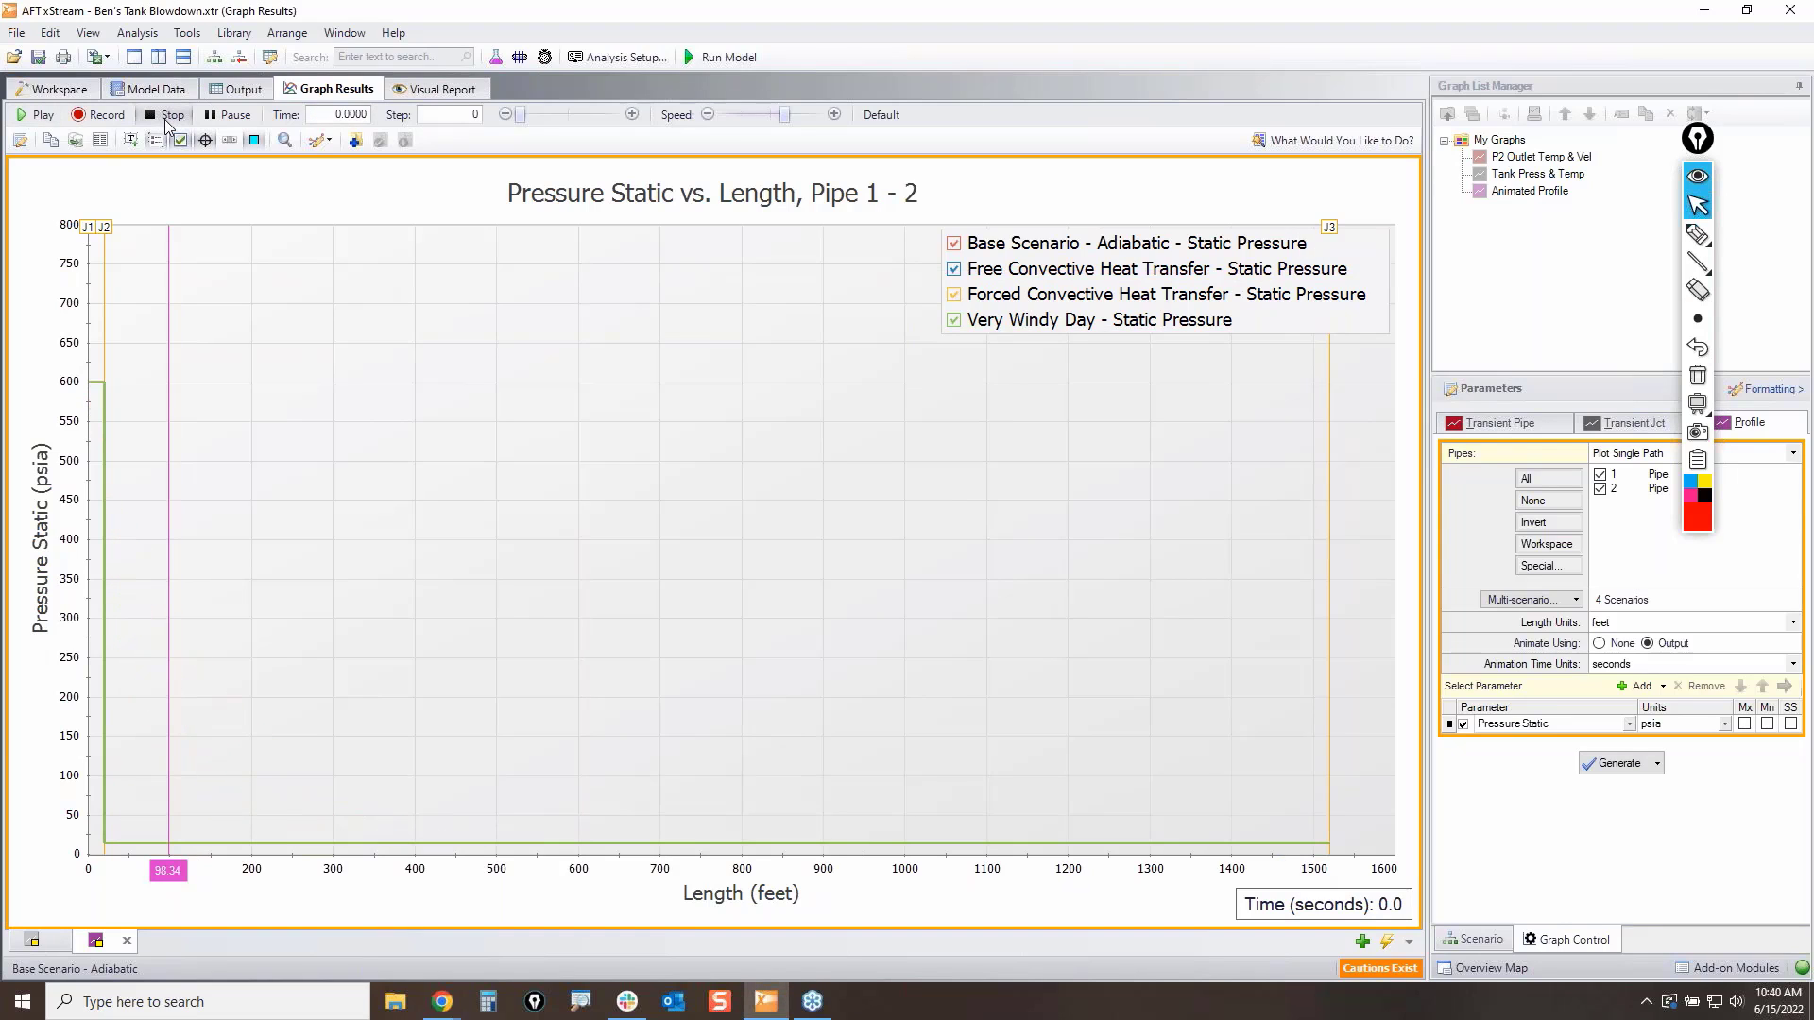
left_click(1704, 244)
mouse_move(678, 104)
left_mouse_down()
mouse_move(905, 130)
mouse_move(614, 121)
mouse_move(786, 106)
left_mouse_up()
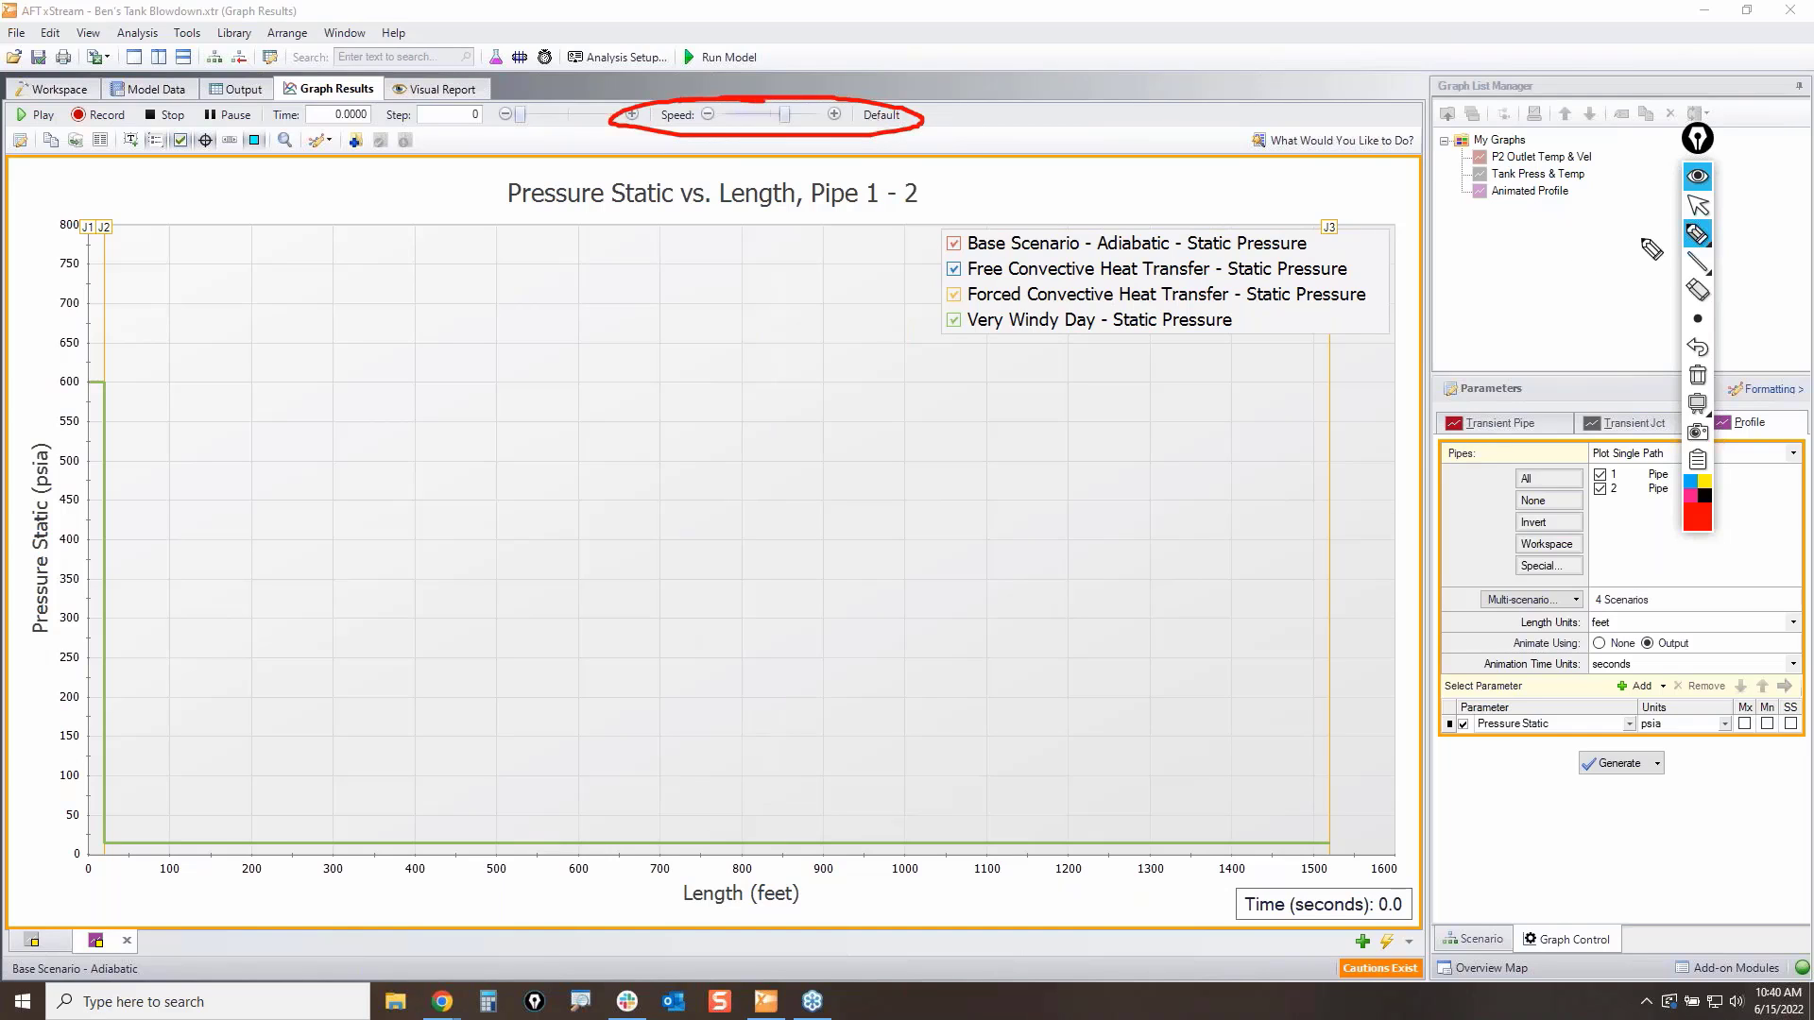
left_click(1698, 206)
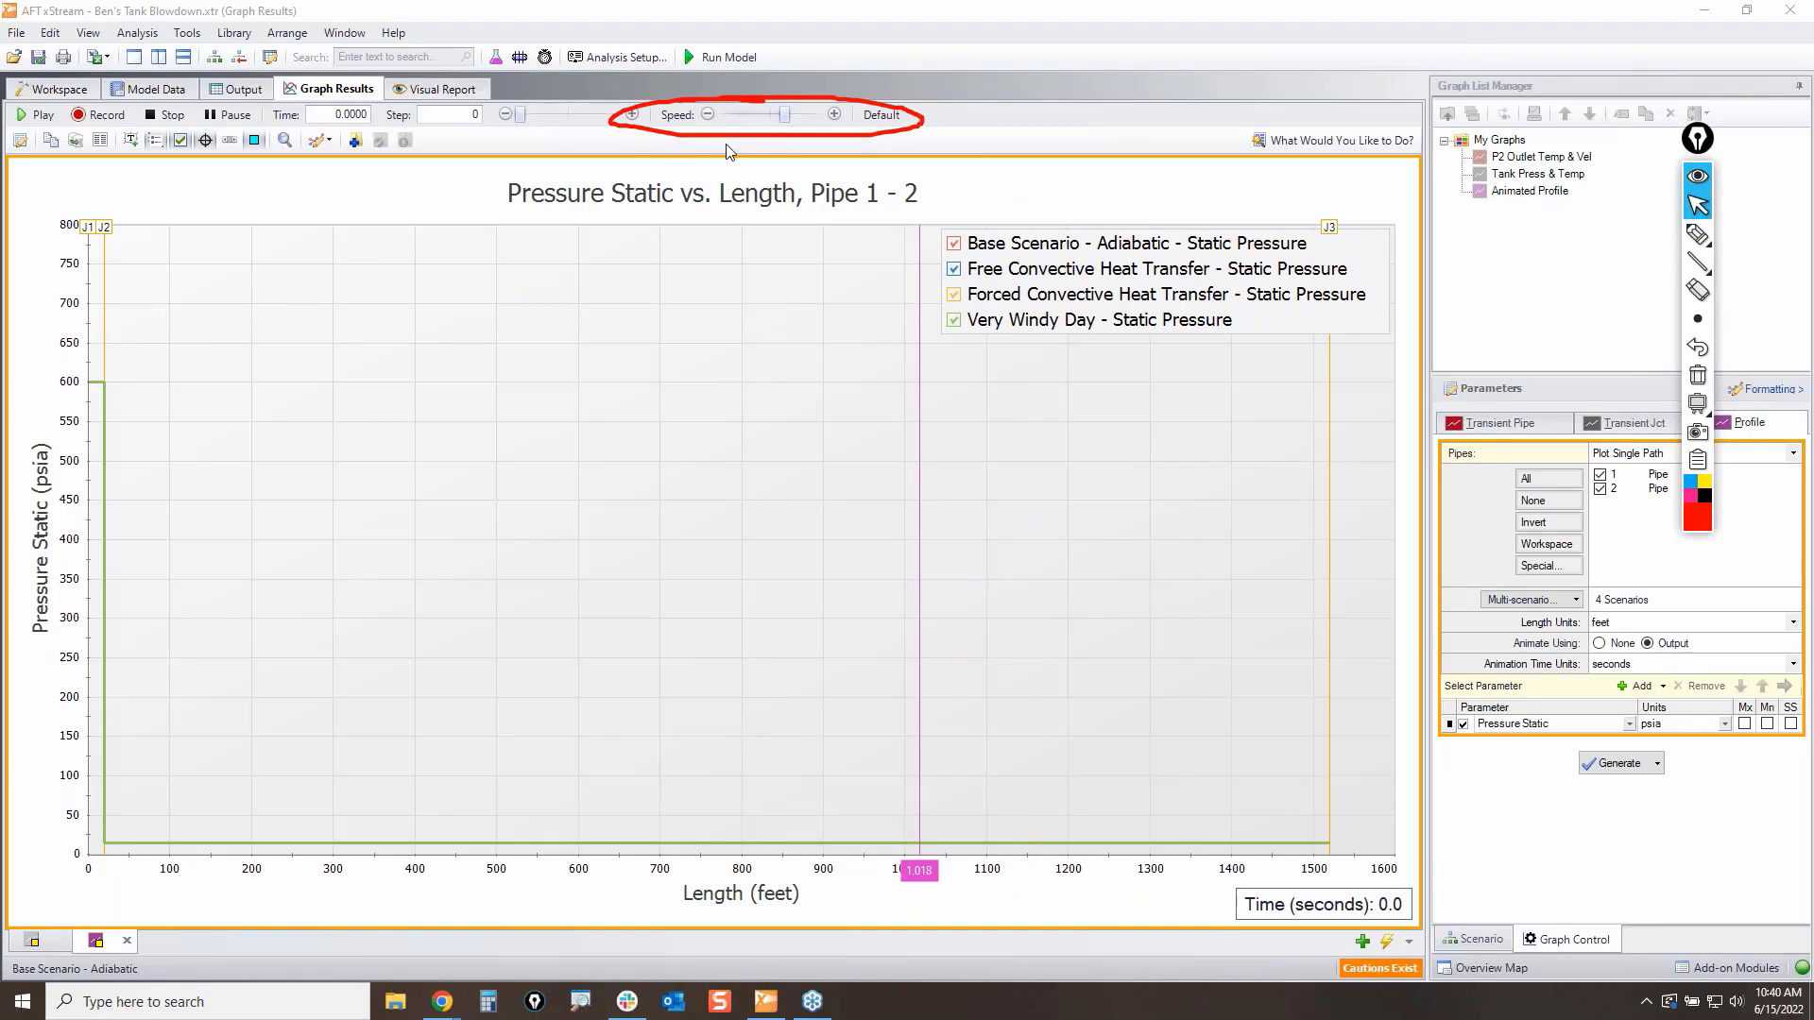
left_click(708, 114)
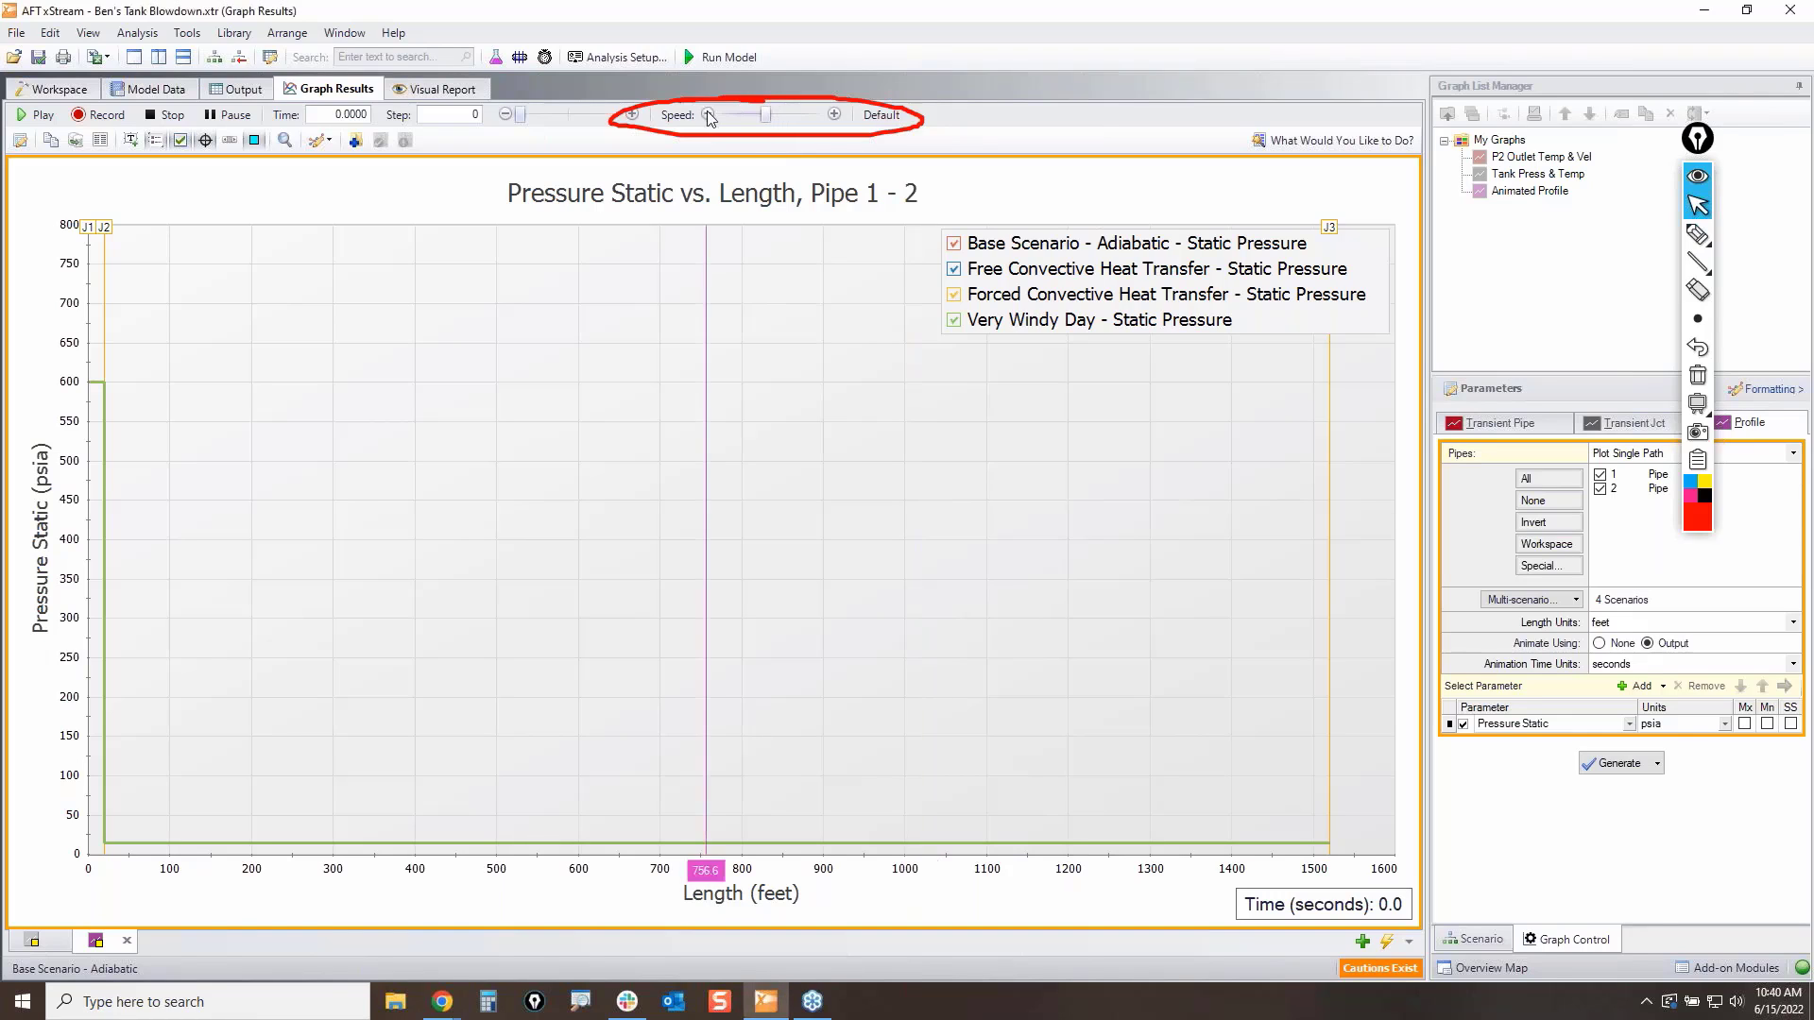
left_click(709, 114)
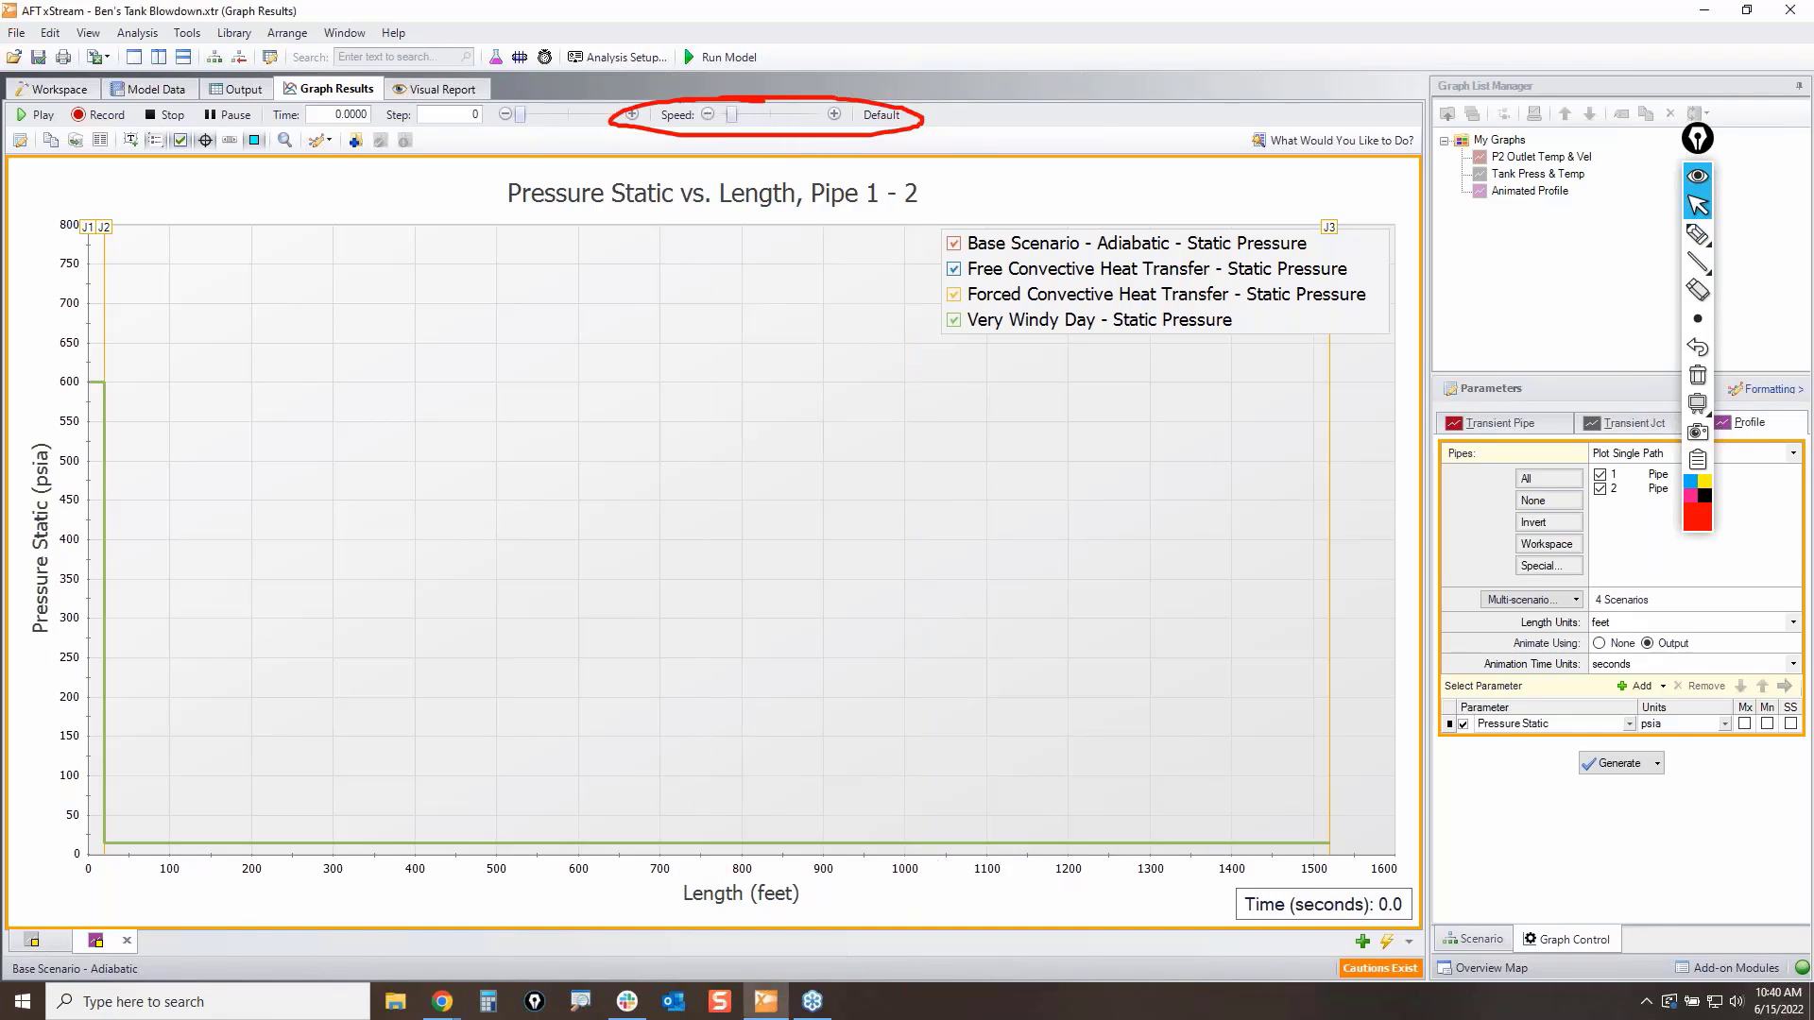
left_click(1698, 375)
mouse_move(1700, 227)
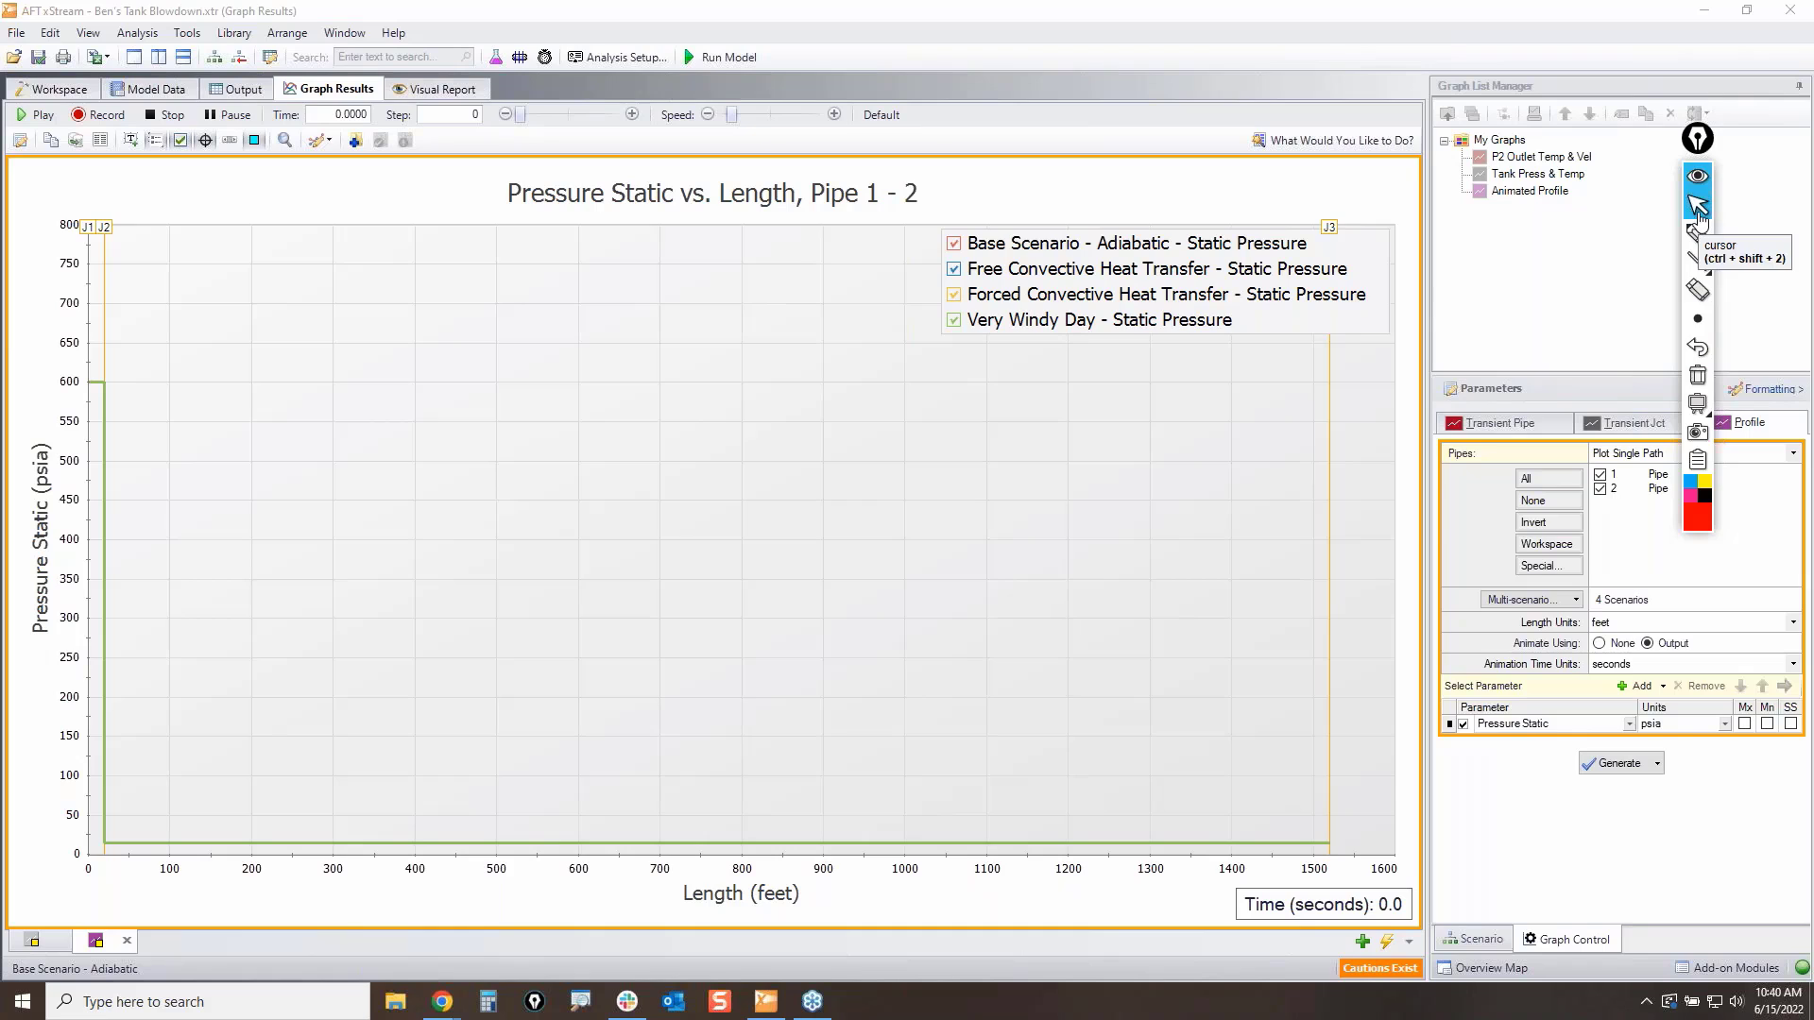
Step: Step the profile animation forward to step 2 and back to step 0, circling the time slider with the pen along the way
left_click(629, 115)
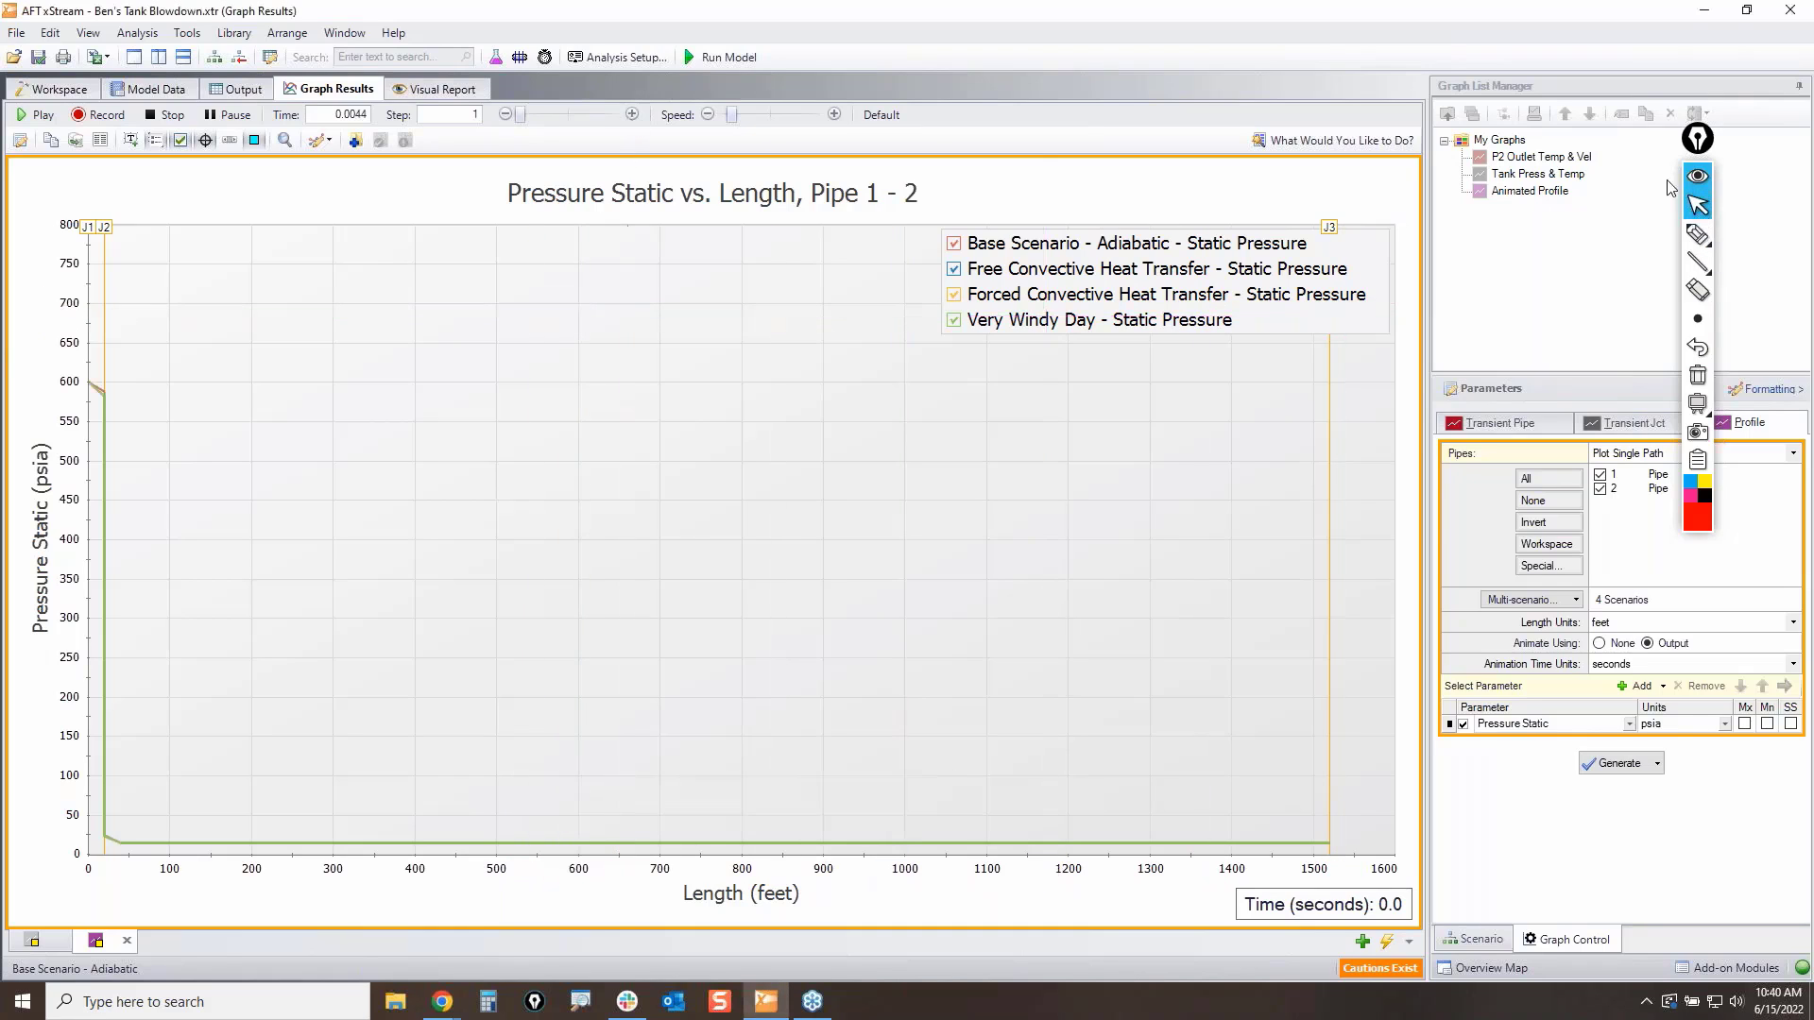
left_click(1698, 233)
mouse_move(503, 106)
left_mouse_down()
mouse_move(661, 137)
mouse_move(505, 102)
mouse_move(537, 94)
left_mouse_up()
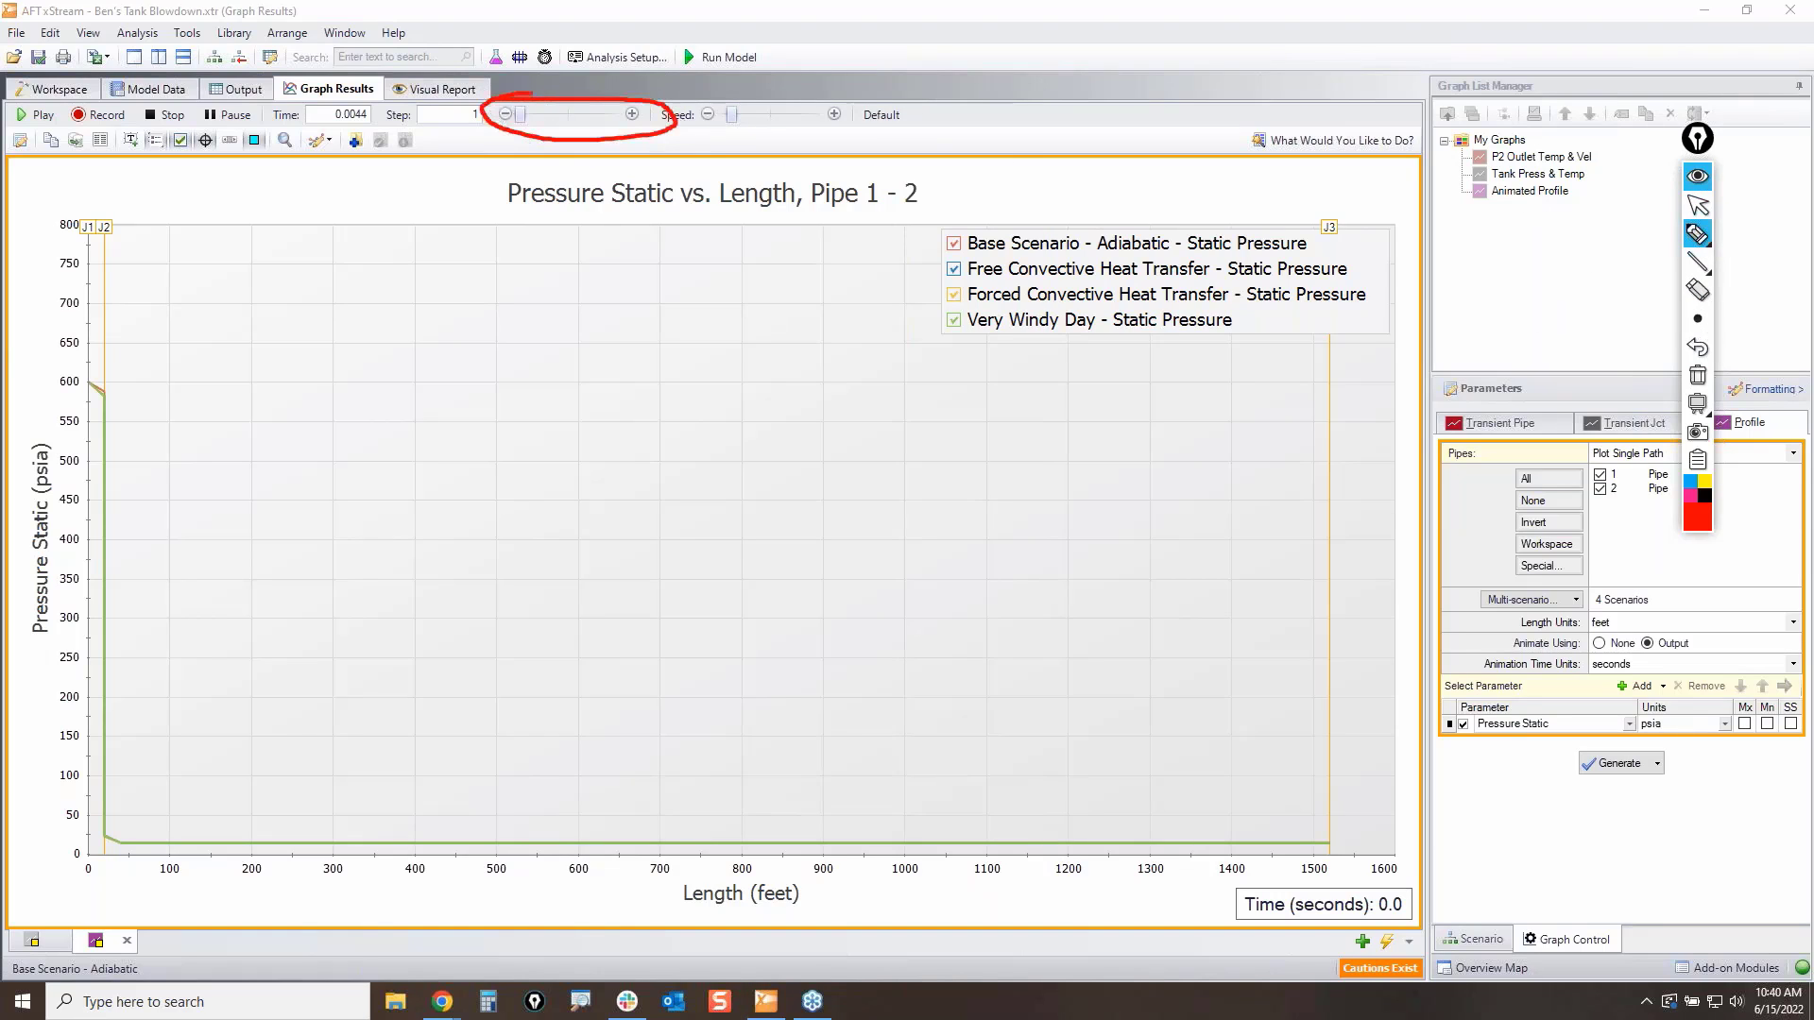
left_click(1698, 375)
left_click(1698, 205)
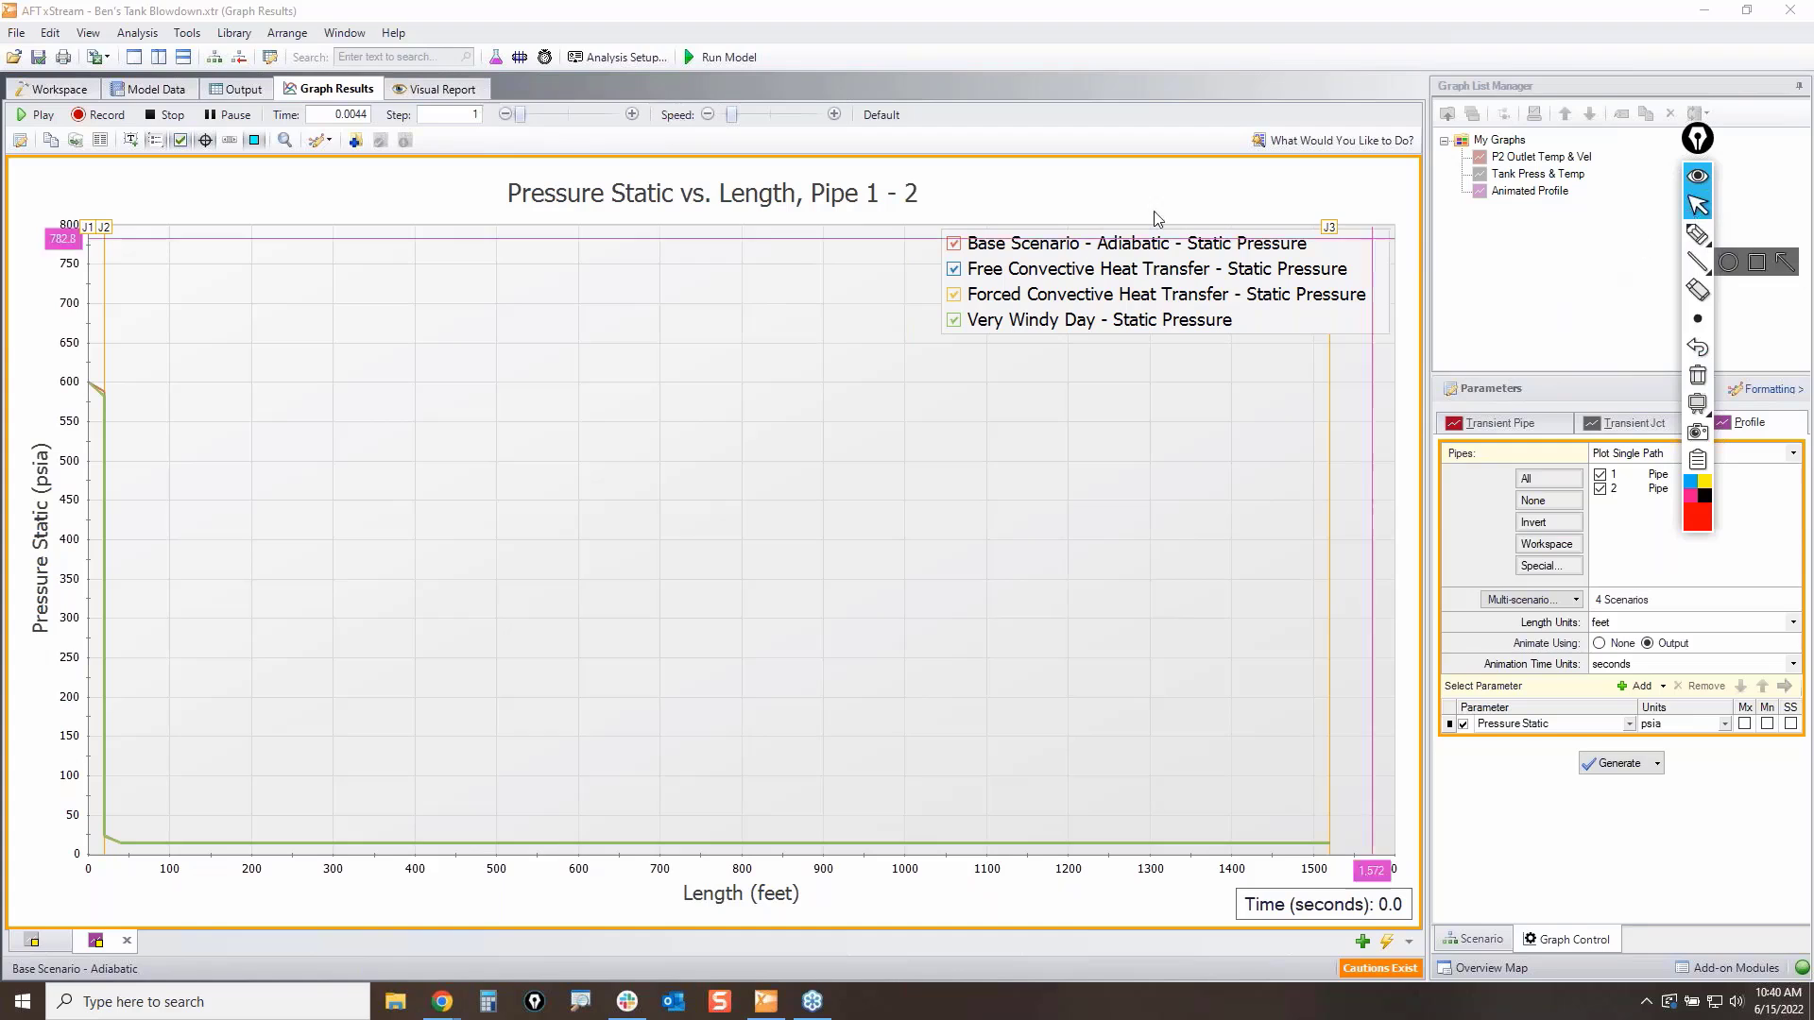
left_click(632, 115)
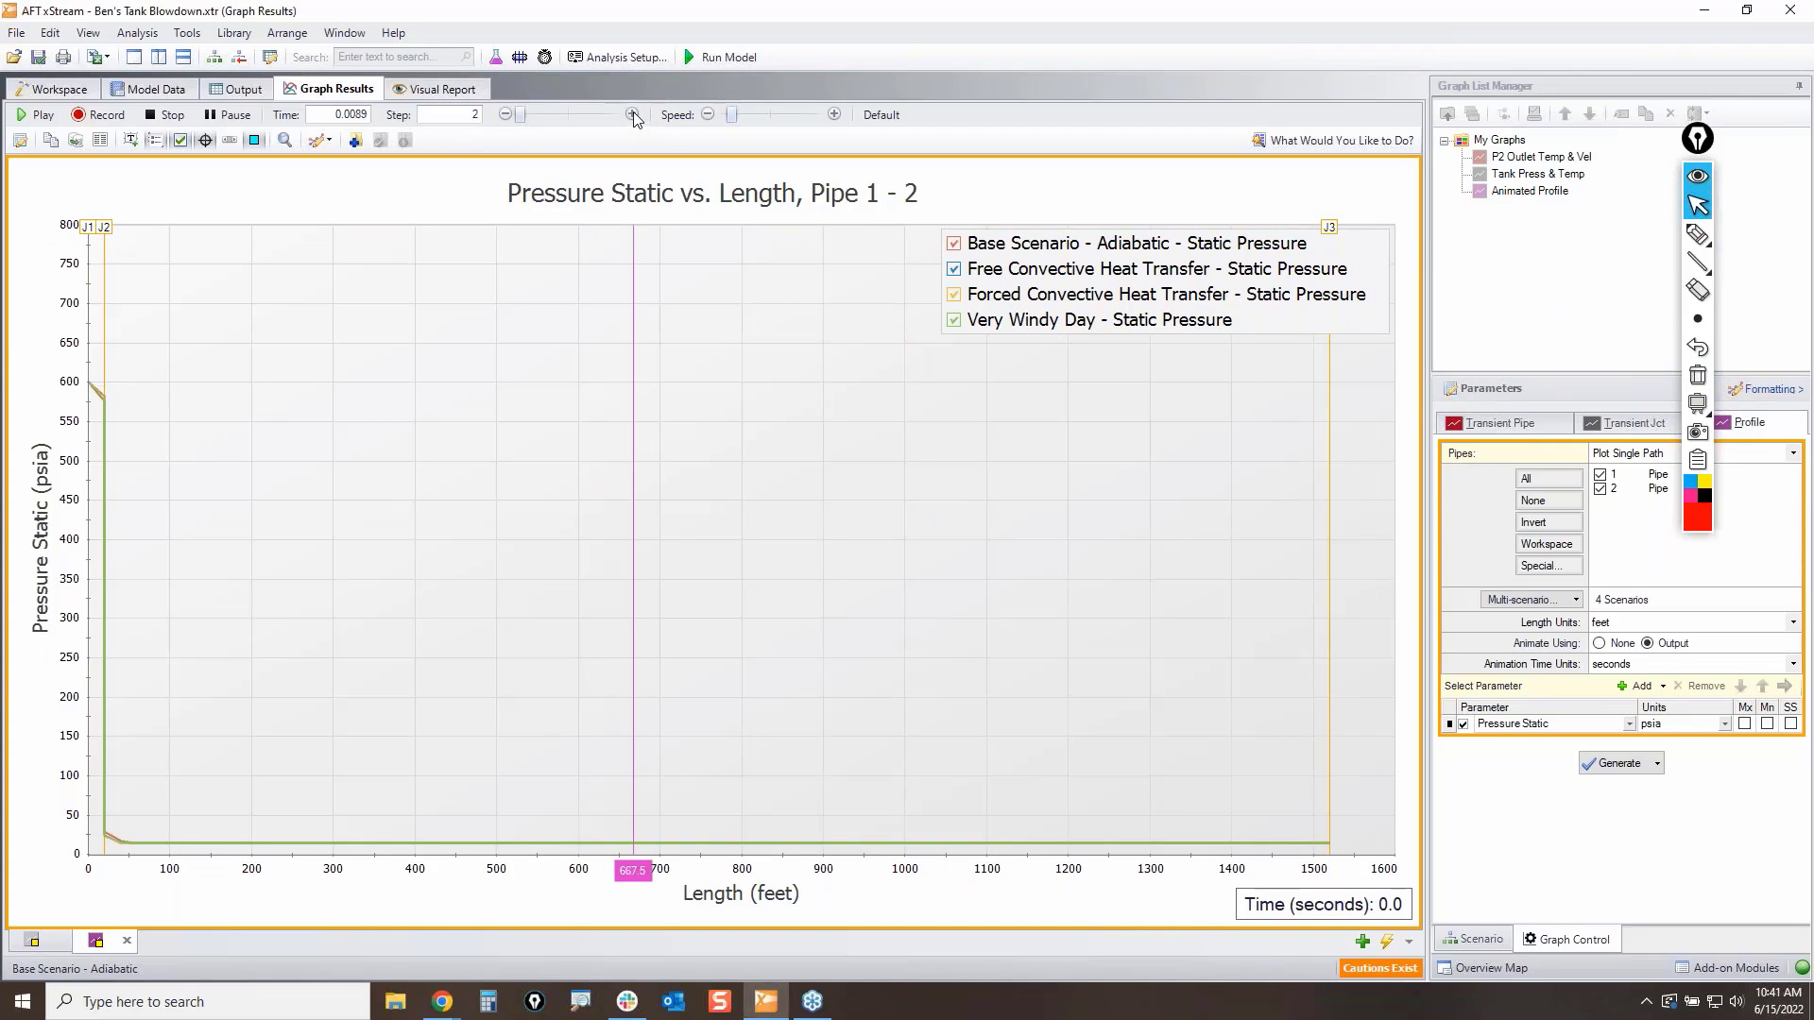
double_click(506, 115)
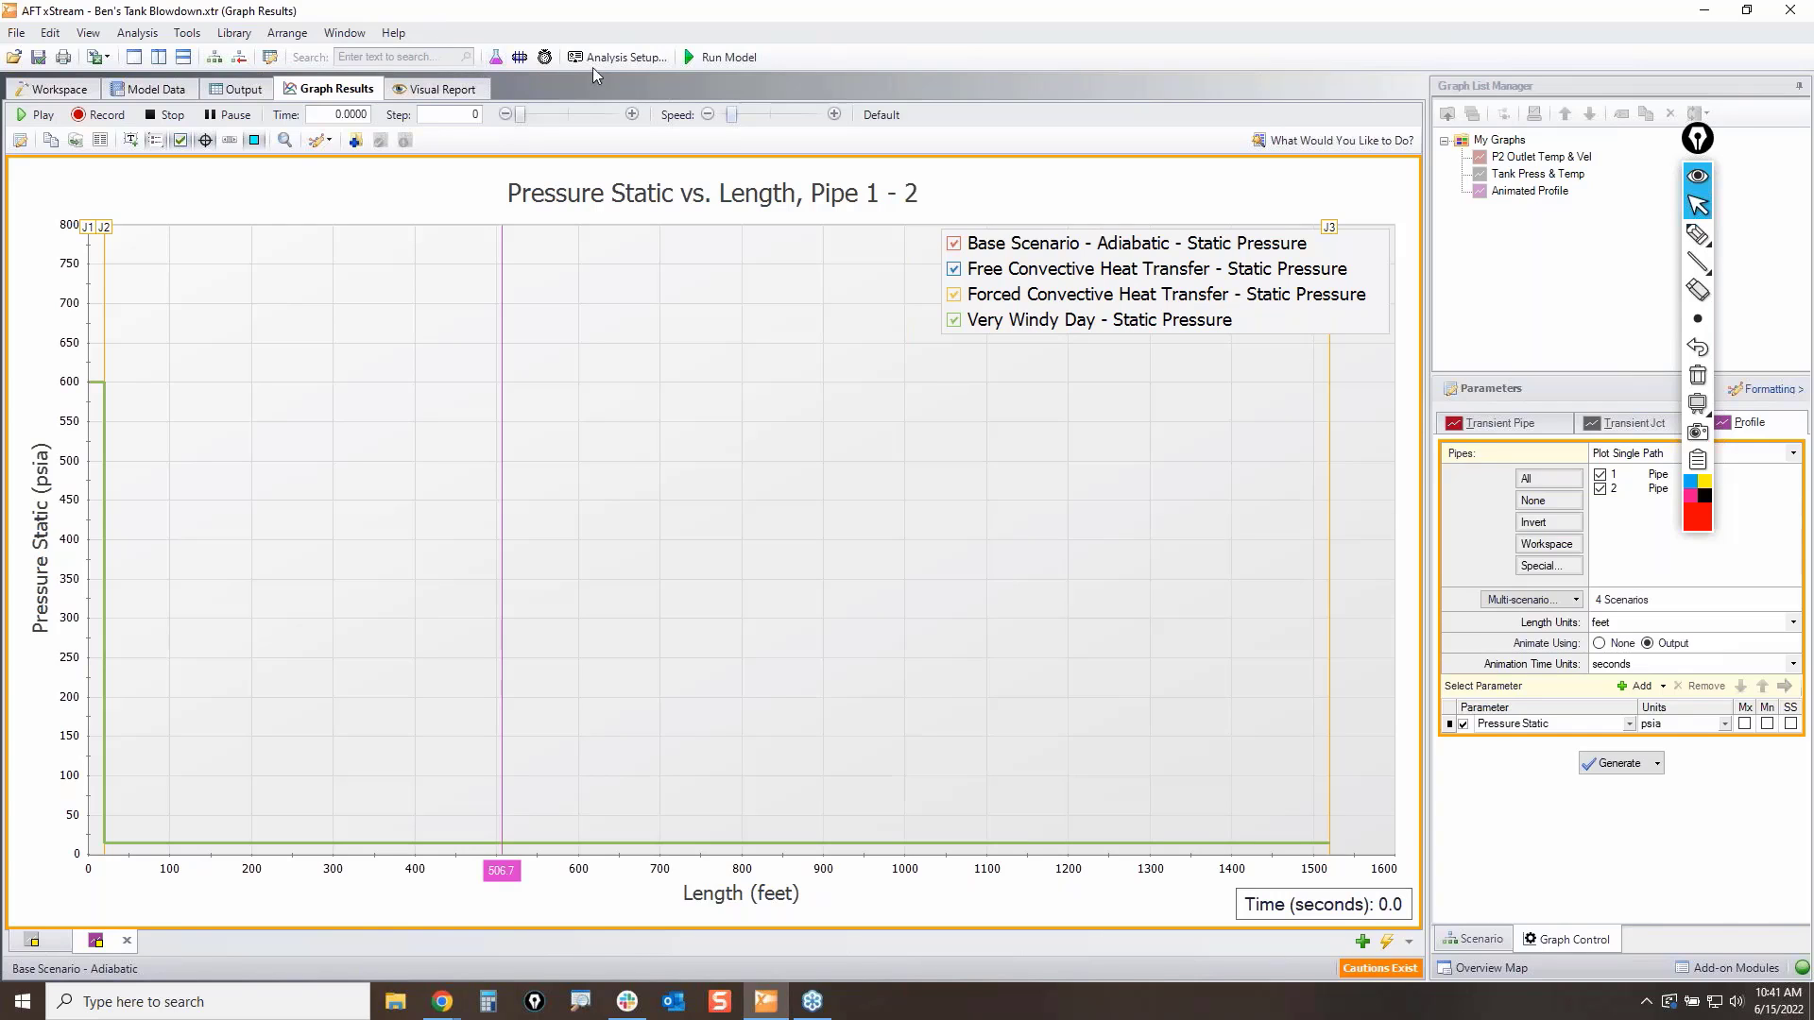
Step: Examine the fluid settings of the model, circle Nitrogen (GN2) with the pen, and close the setup without changes
left_click(60, 89)
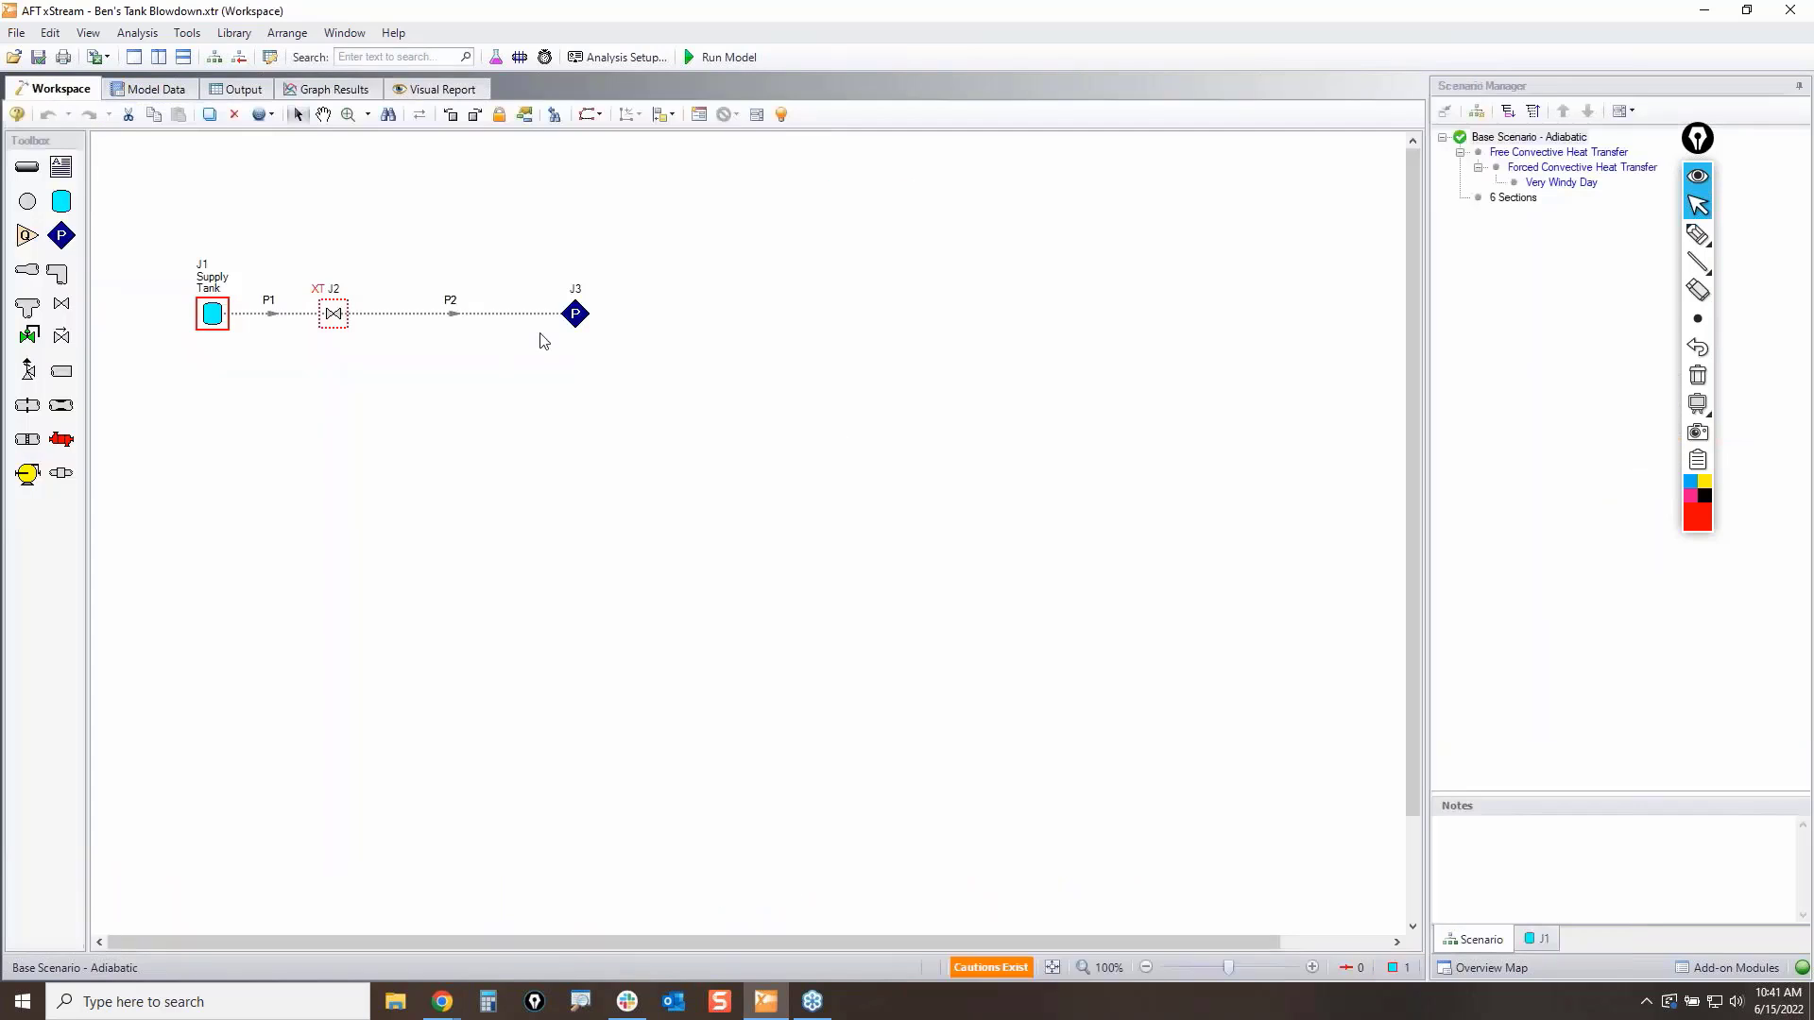
mouse_move(1698, 236)
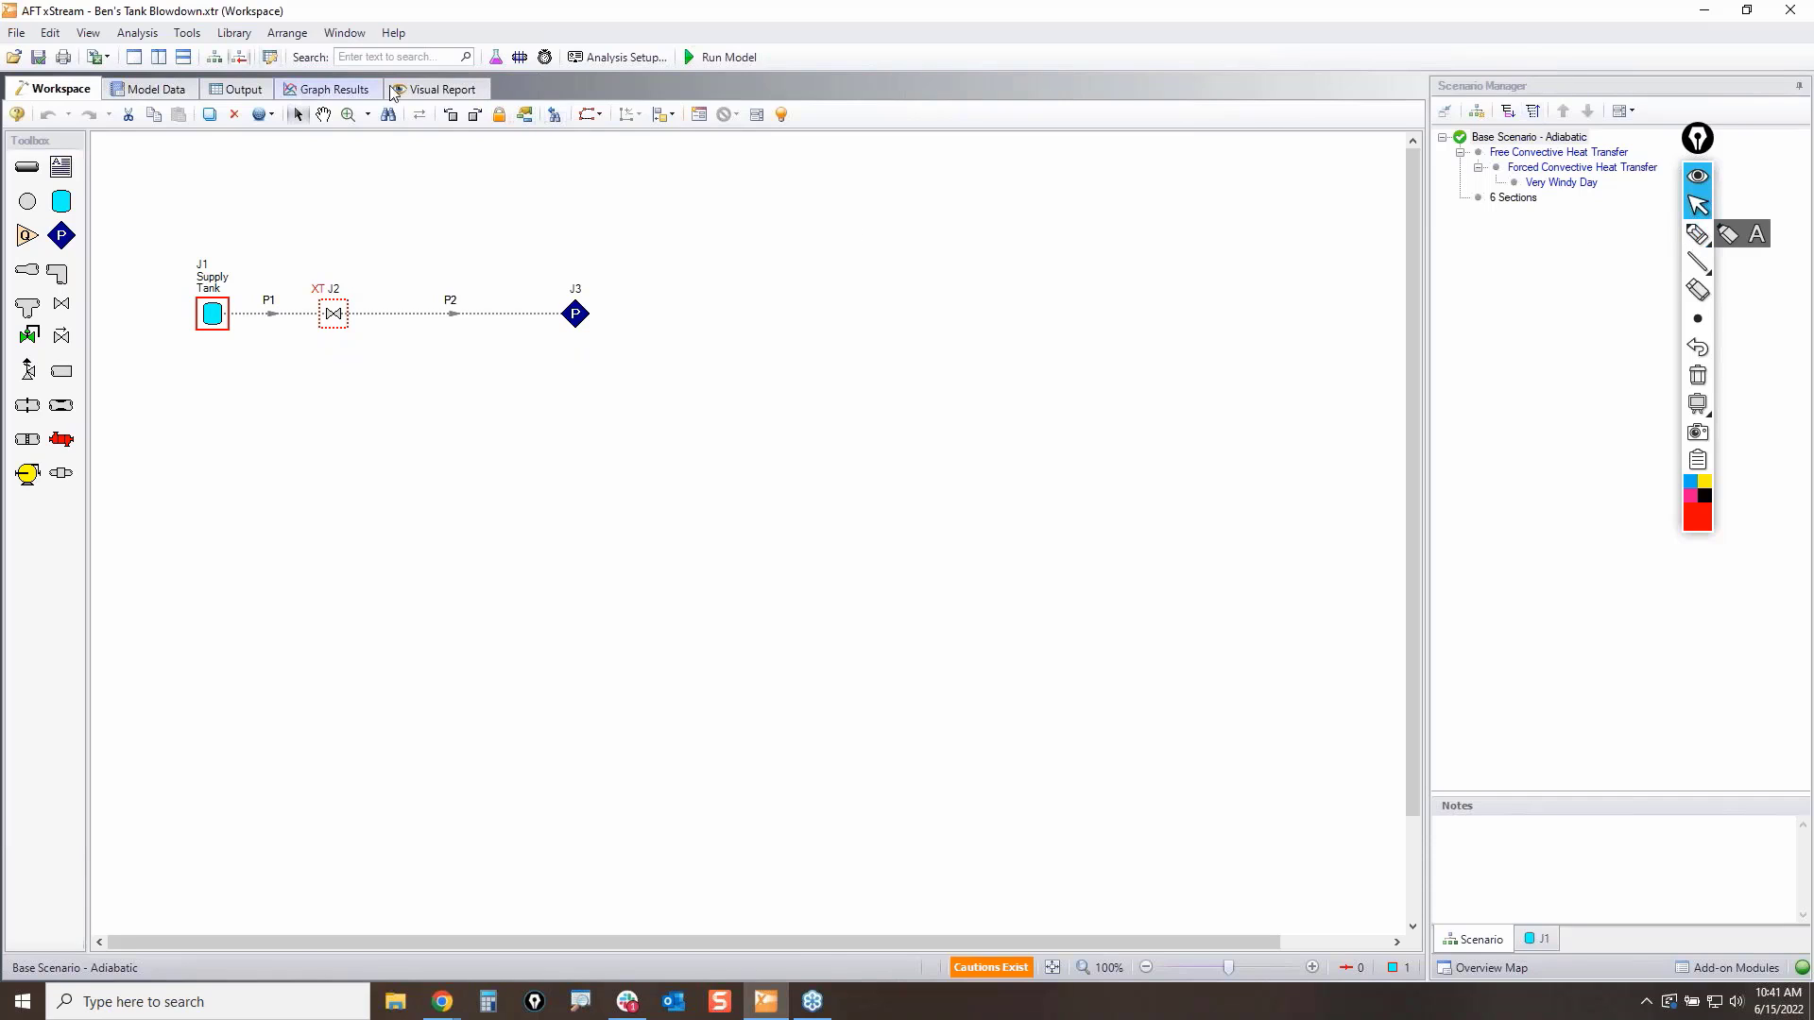
left_click(499, 59)
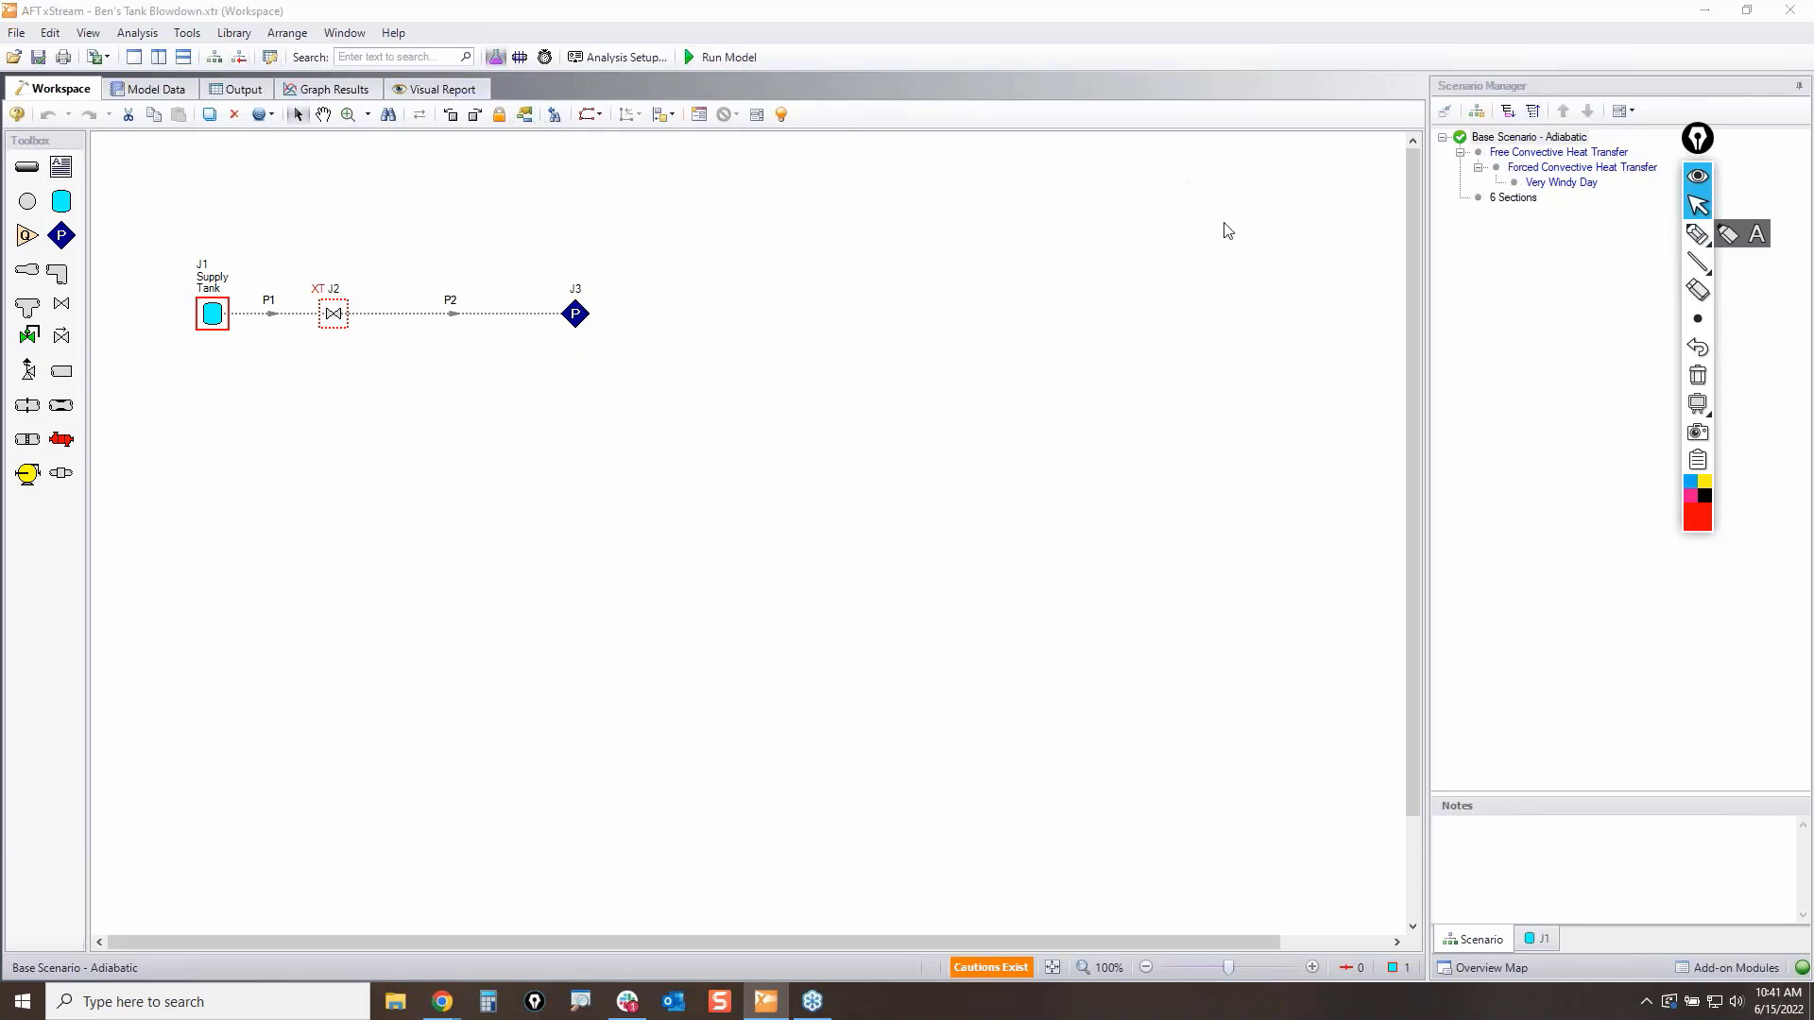
left_click(1726, 239)
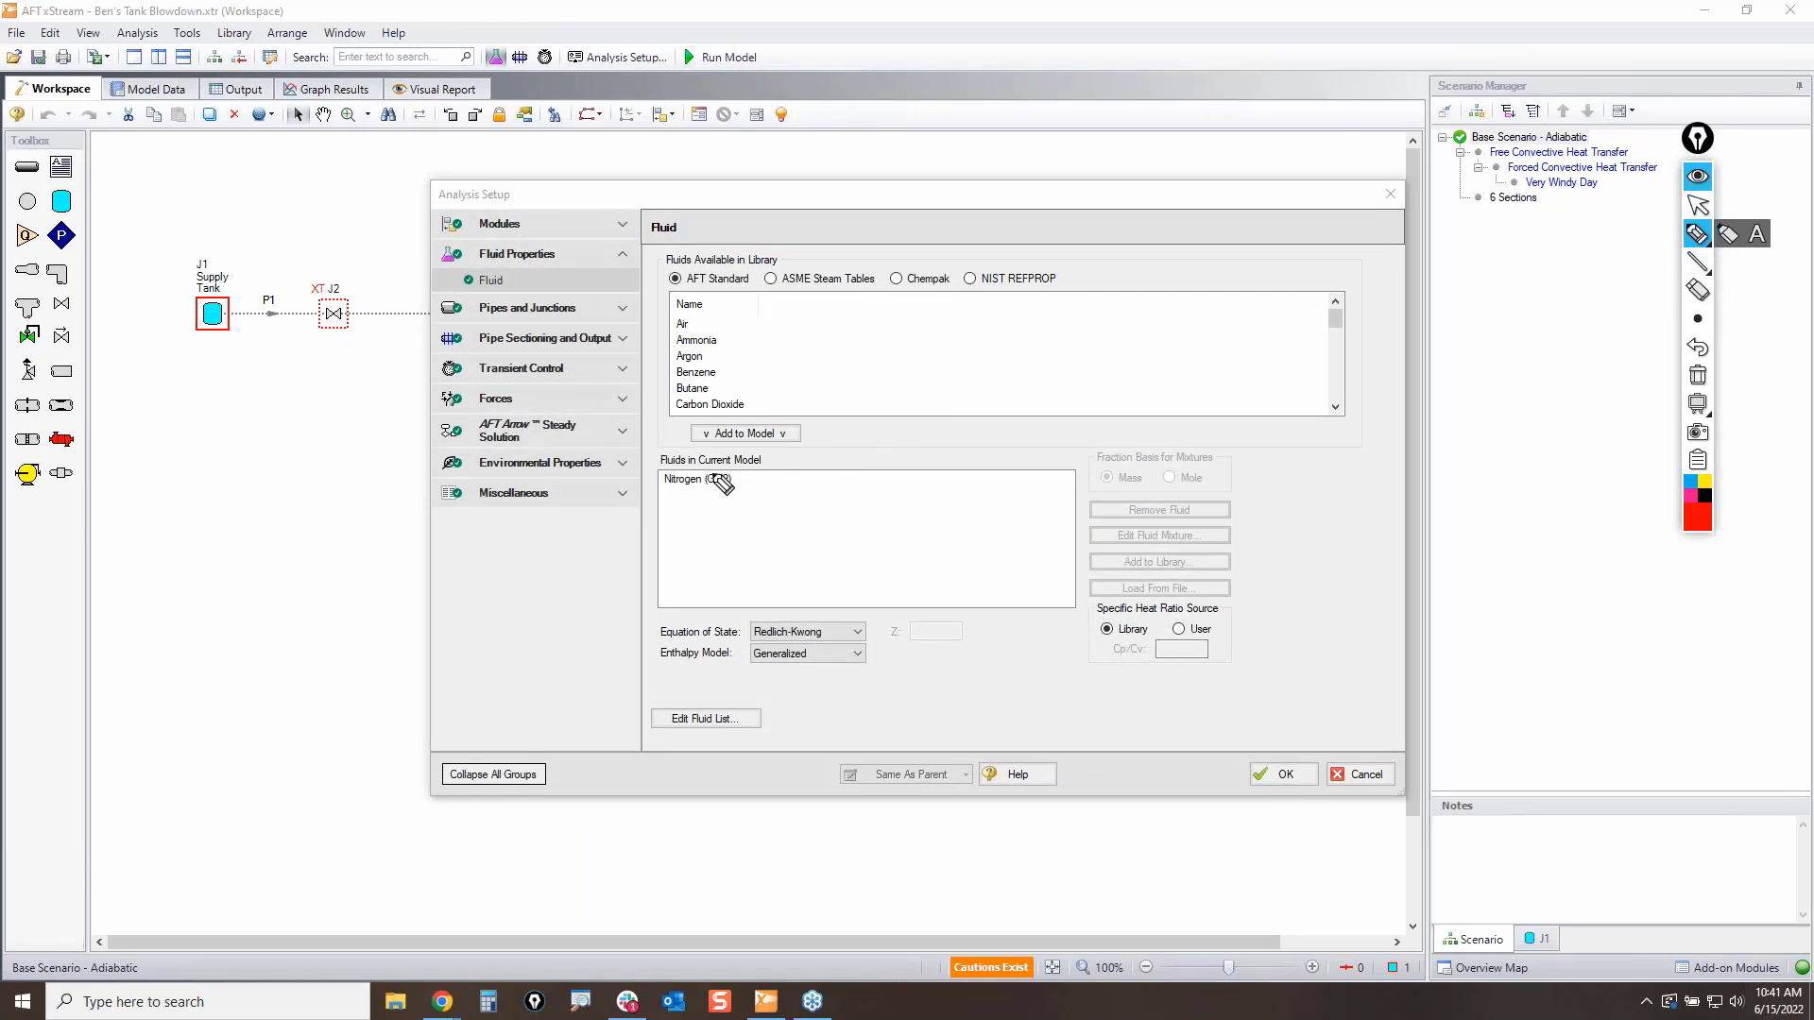
mouse_move(704, 466)
left_mouse_down()
mouse_move(756, 506)
mouse_move(746, 475)
left_mouse_up()
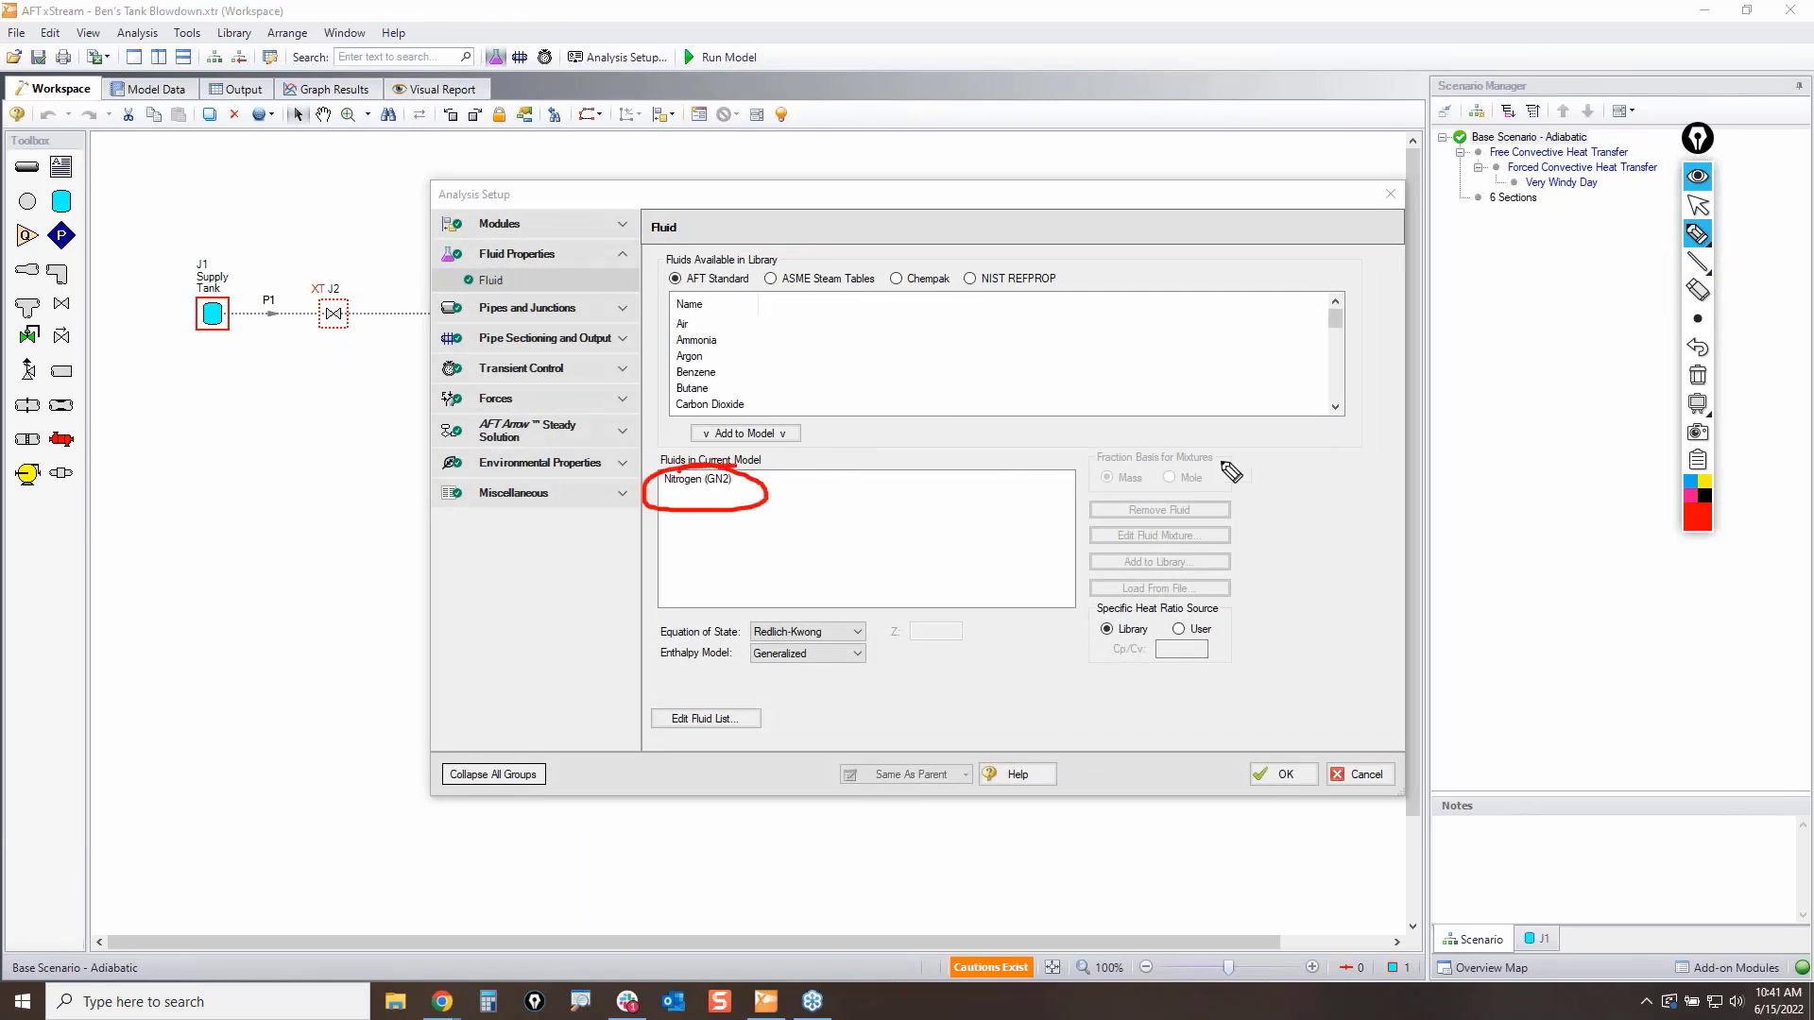
left_click(1698, 378)
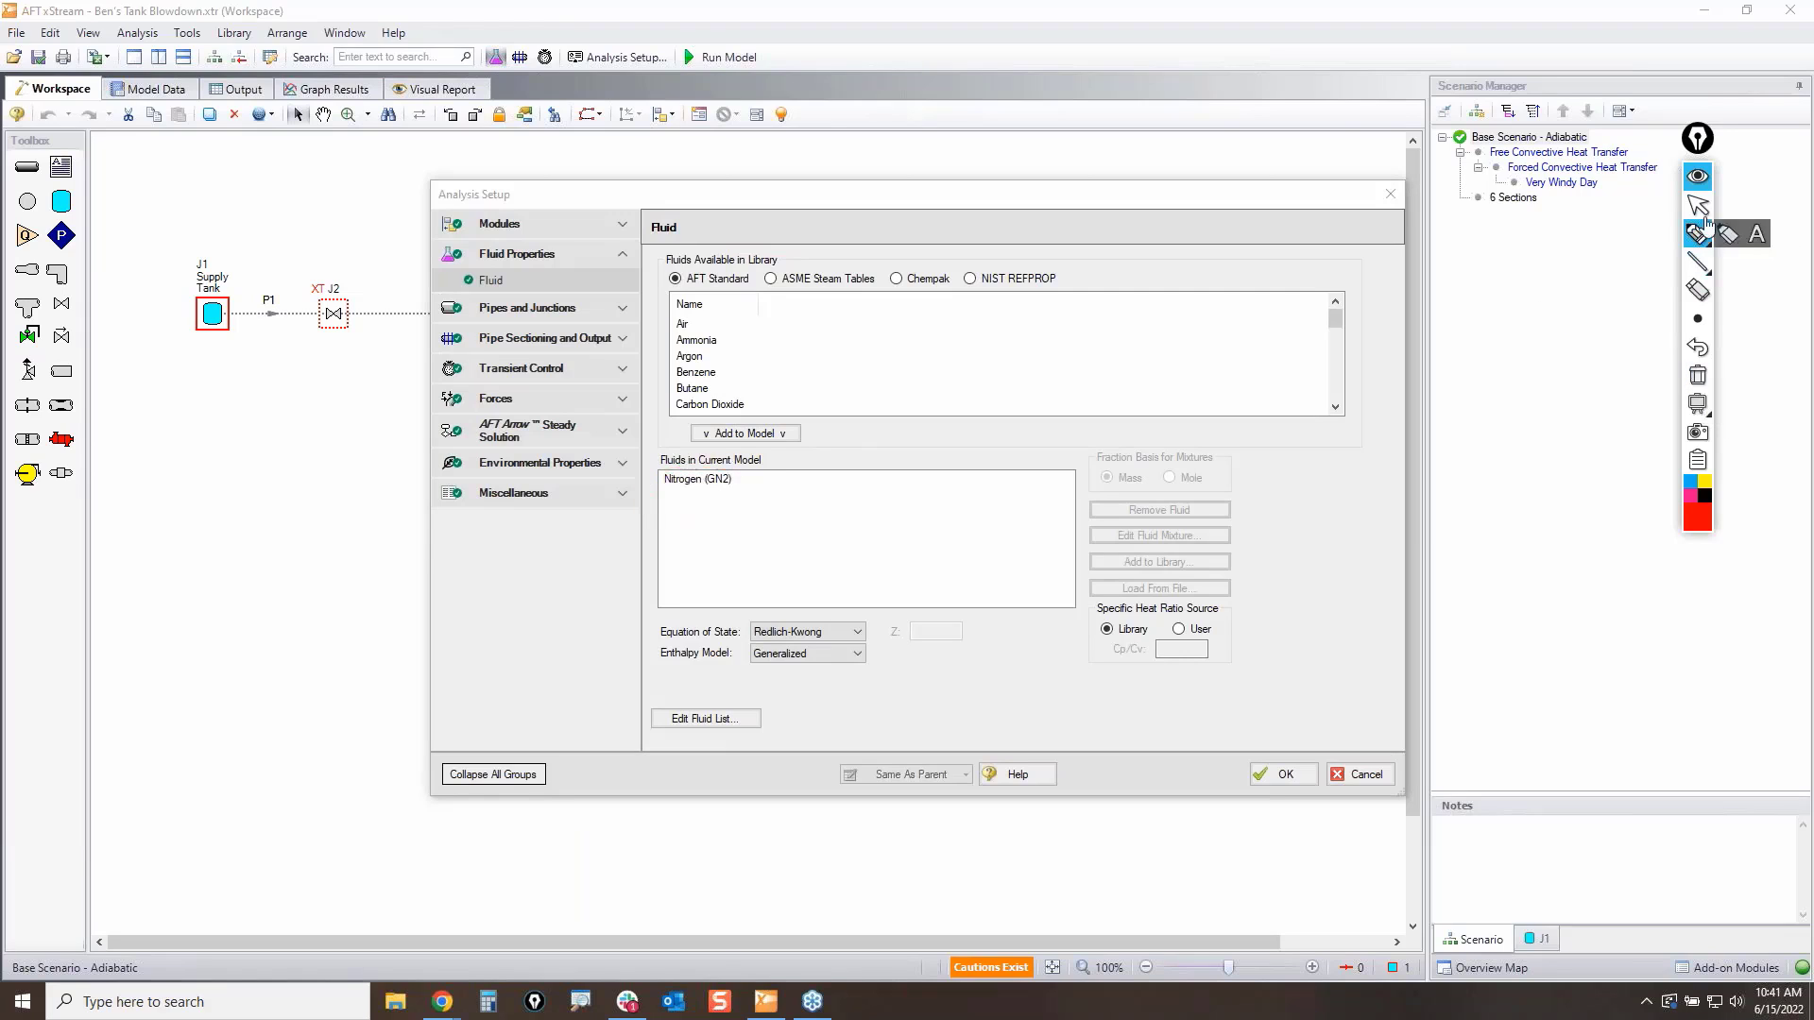
left_click(1698, 205)
left_click(1366, 775)
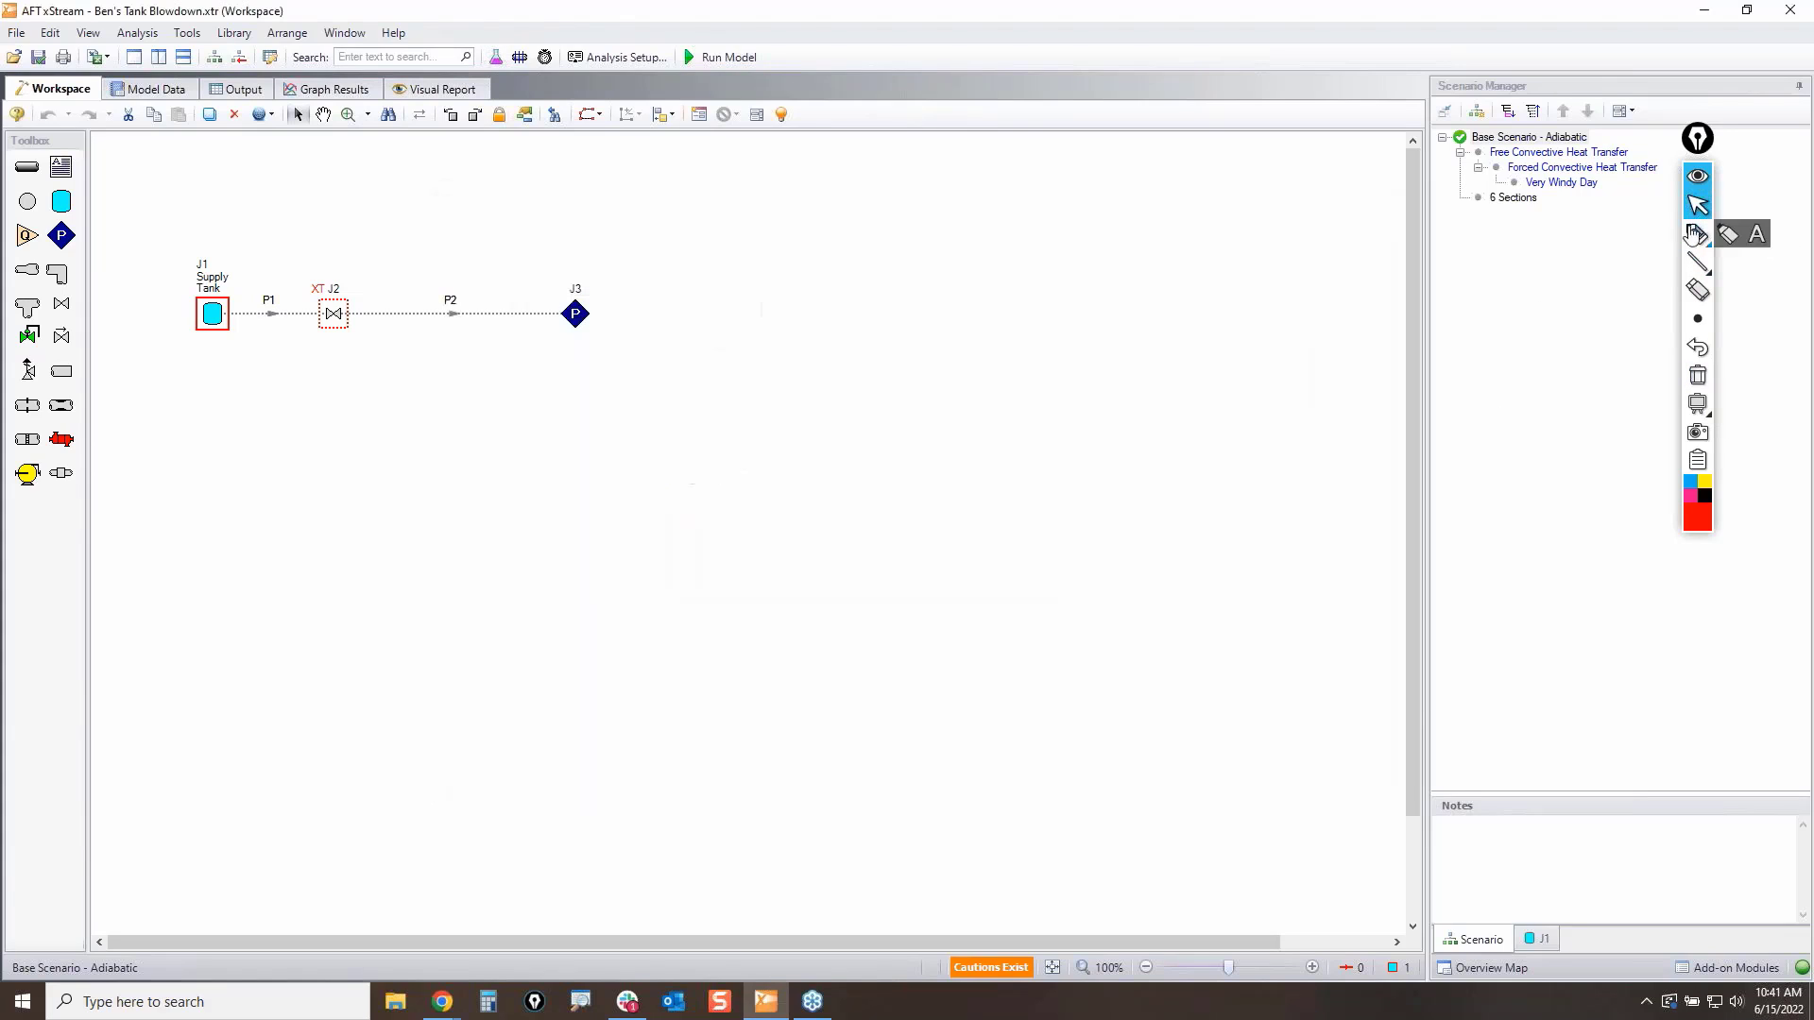
Step: Circle the entire pipe model in the workspace with the pen and clear the mark
left_click(1698, 234)
mouse_move(111, 276)
left_mouse_down()
mouse_move(192, 347)
mouse_move(416, 228)
left_mouse_up()
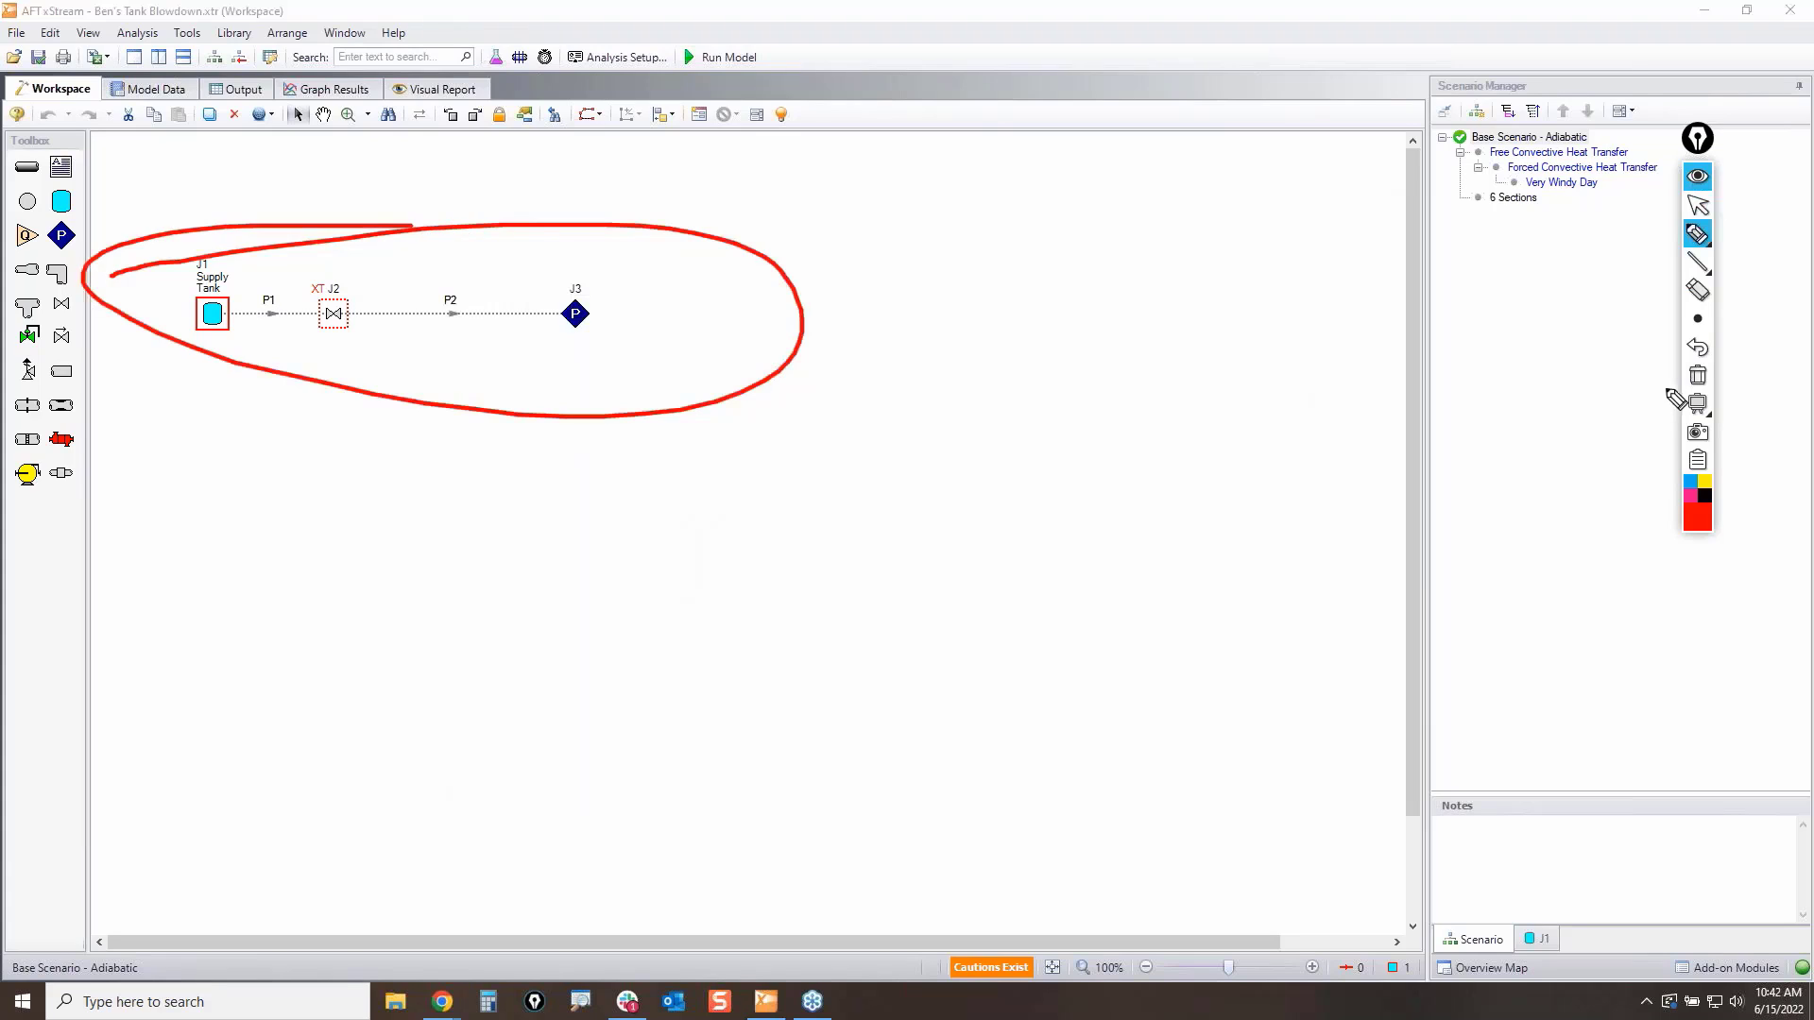
left_click(1698, 376)
Step: Circle junction J3 and pipe P2 with the pen, clearing the marks
mouse_move(569, 289)
left_mouse_down()
mouse_move(619, 295)
mouse_move(571, 333)
mouse_move(626, 343)
mouse_move(626, 276)
left_mouse_up()
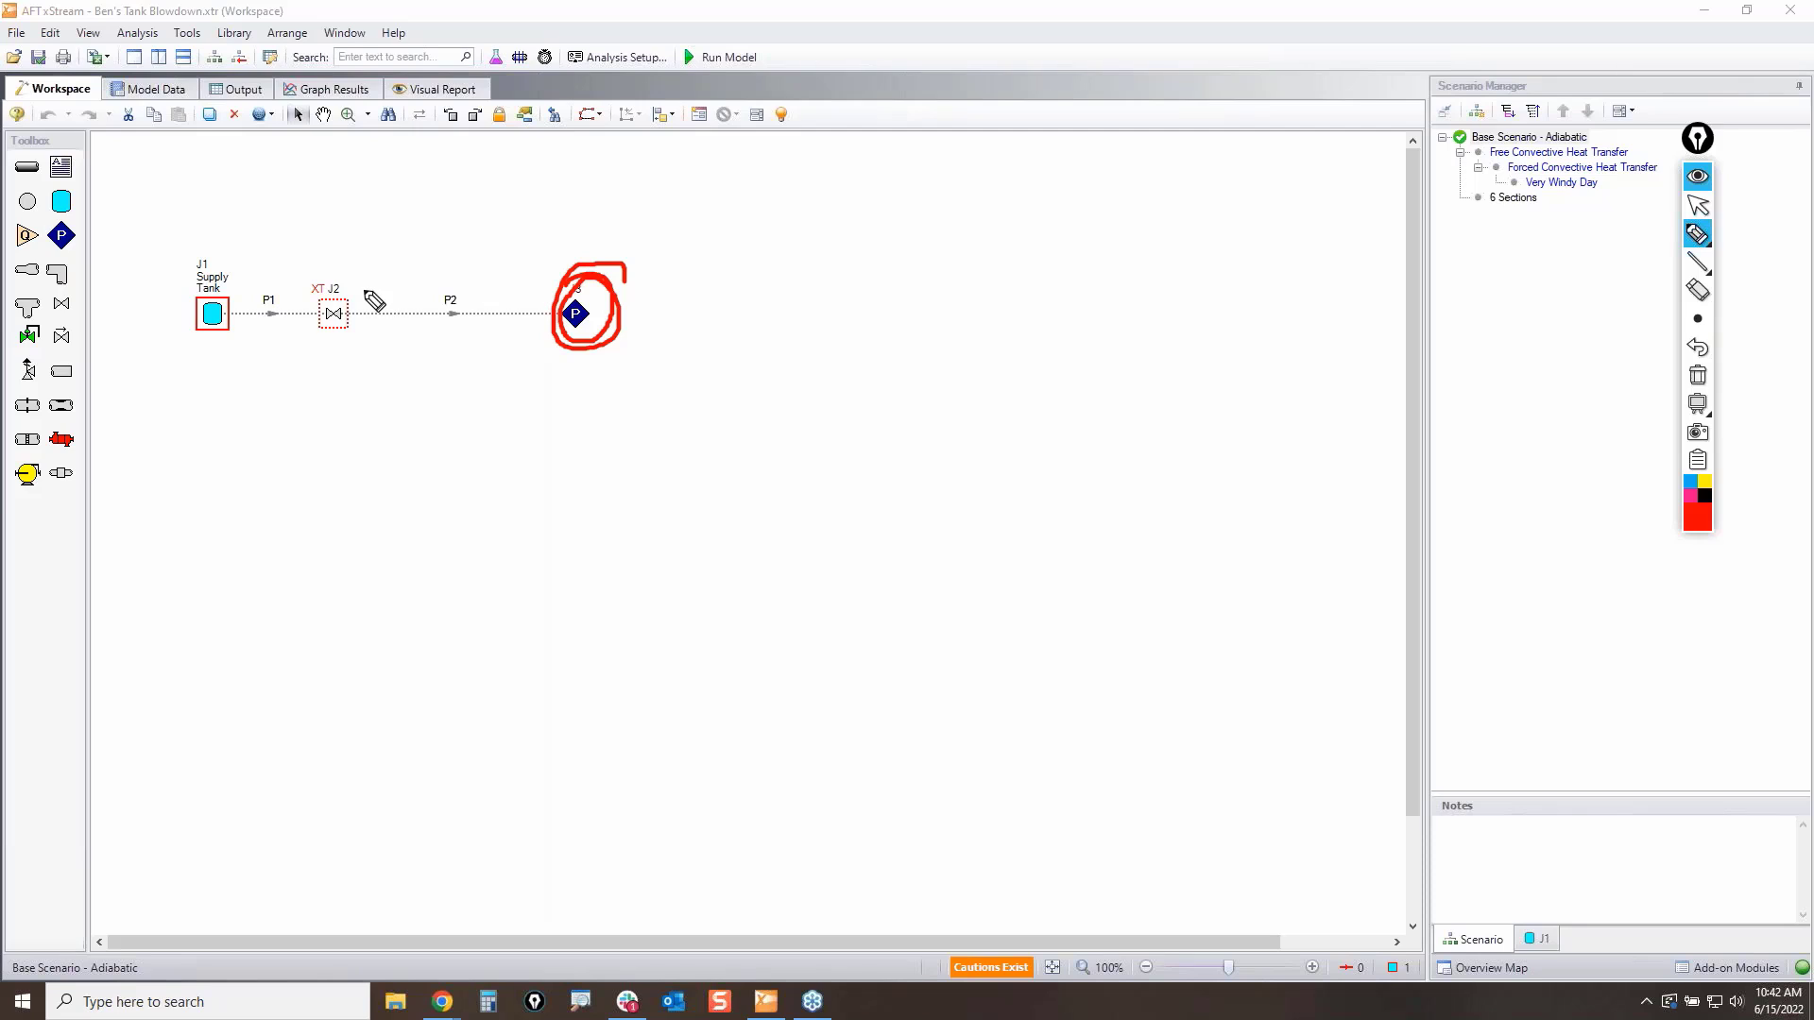
mouse_move(367, 285)
left_mouse_down()
mouse_move(532, 310)
mouse_move(366, 322)
mouse_move(540, 311)
mouse_move(453, 281)
left_mouse_up()
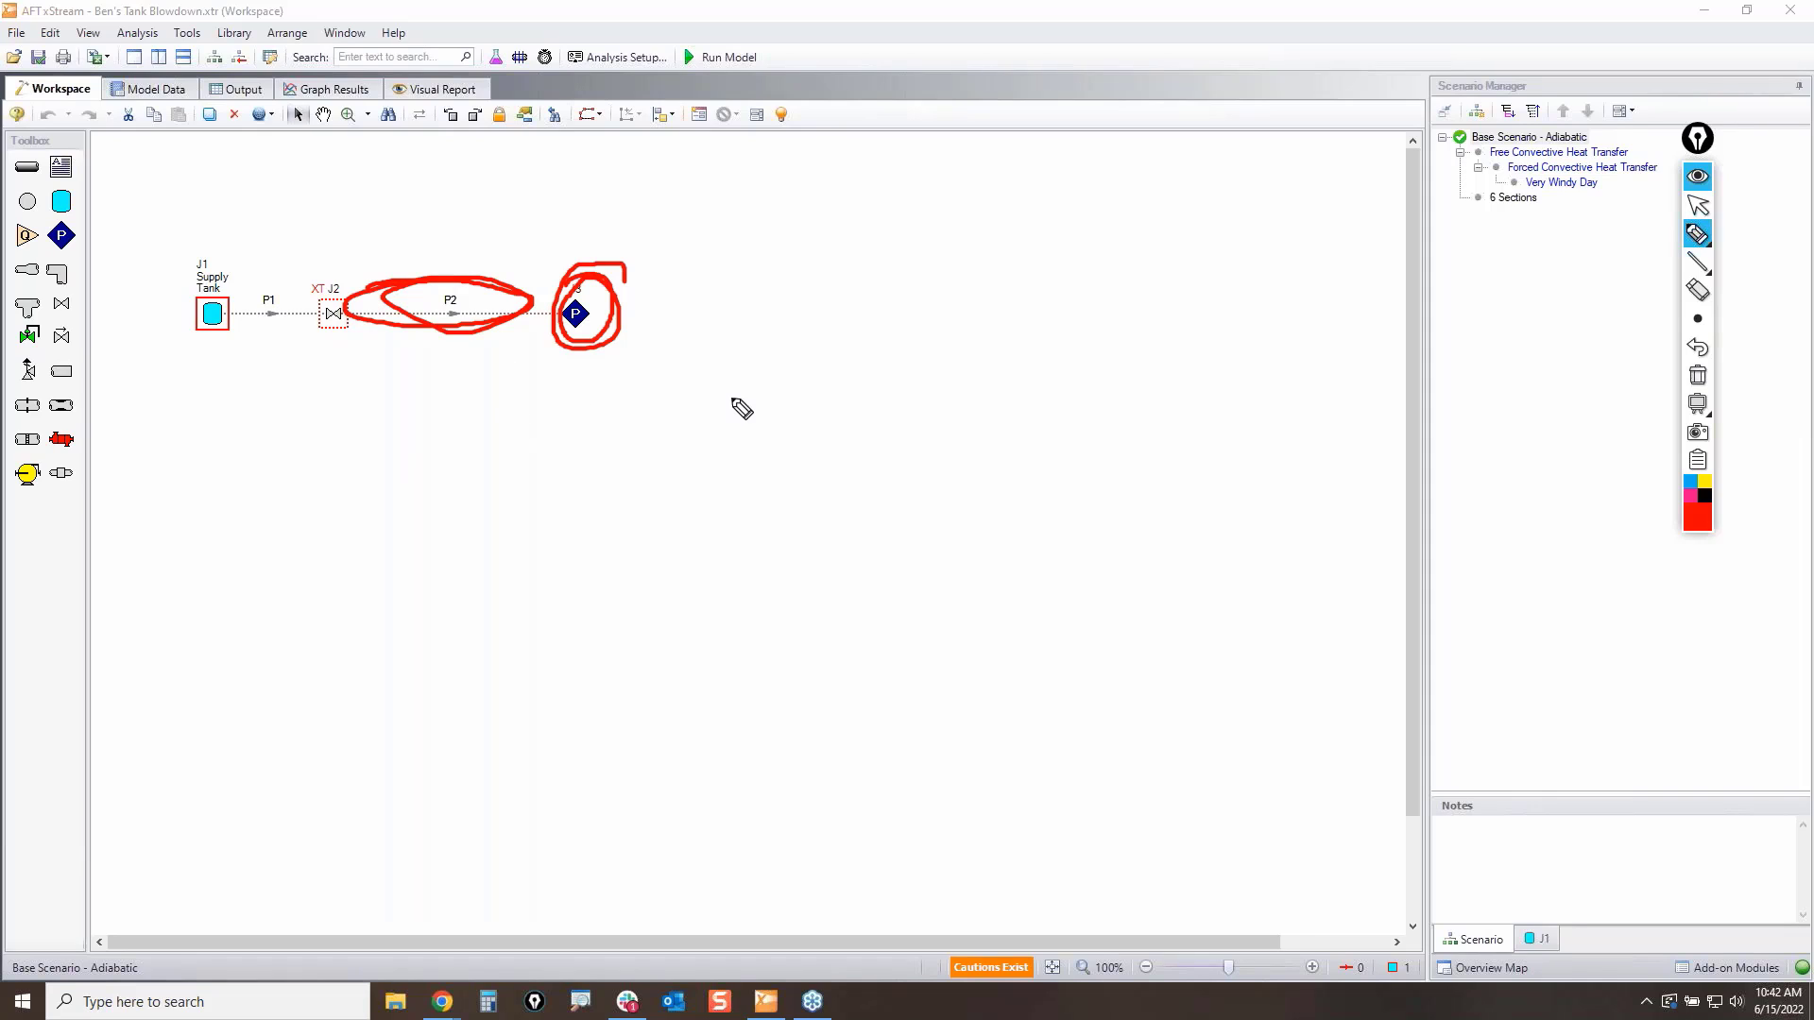
left_click(1698, 376)
mouse_move(343, 306)
left_mouse_down()
mouse_move(574, 299)
mouse_move(372, 324)
mouse_move(357, 308)
left_mouse_up()
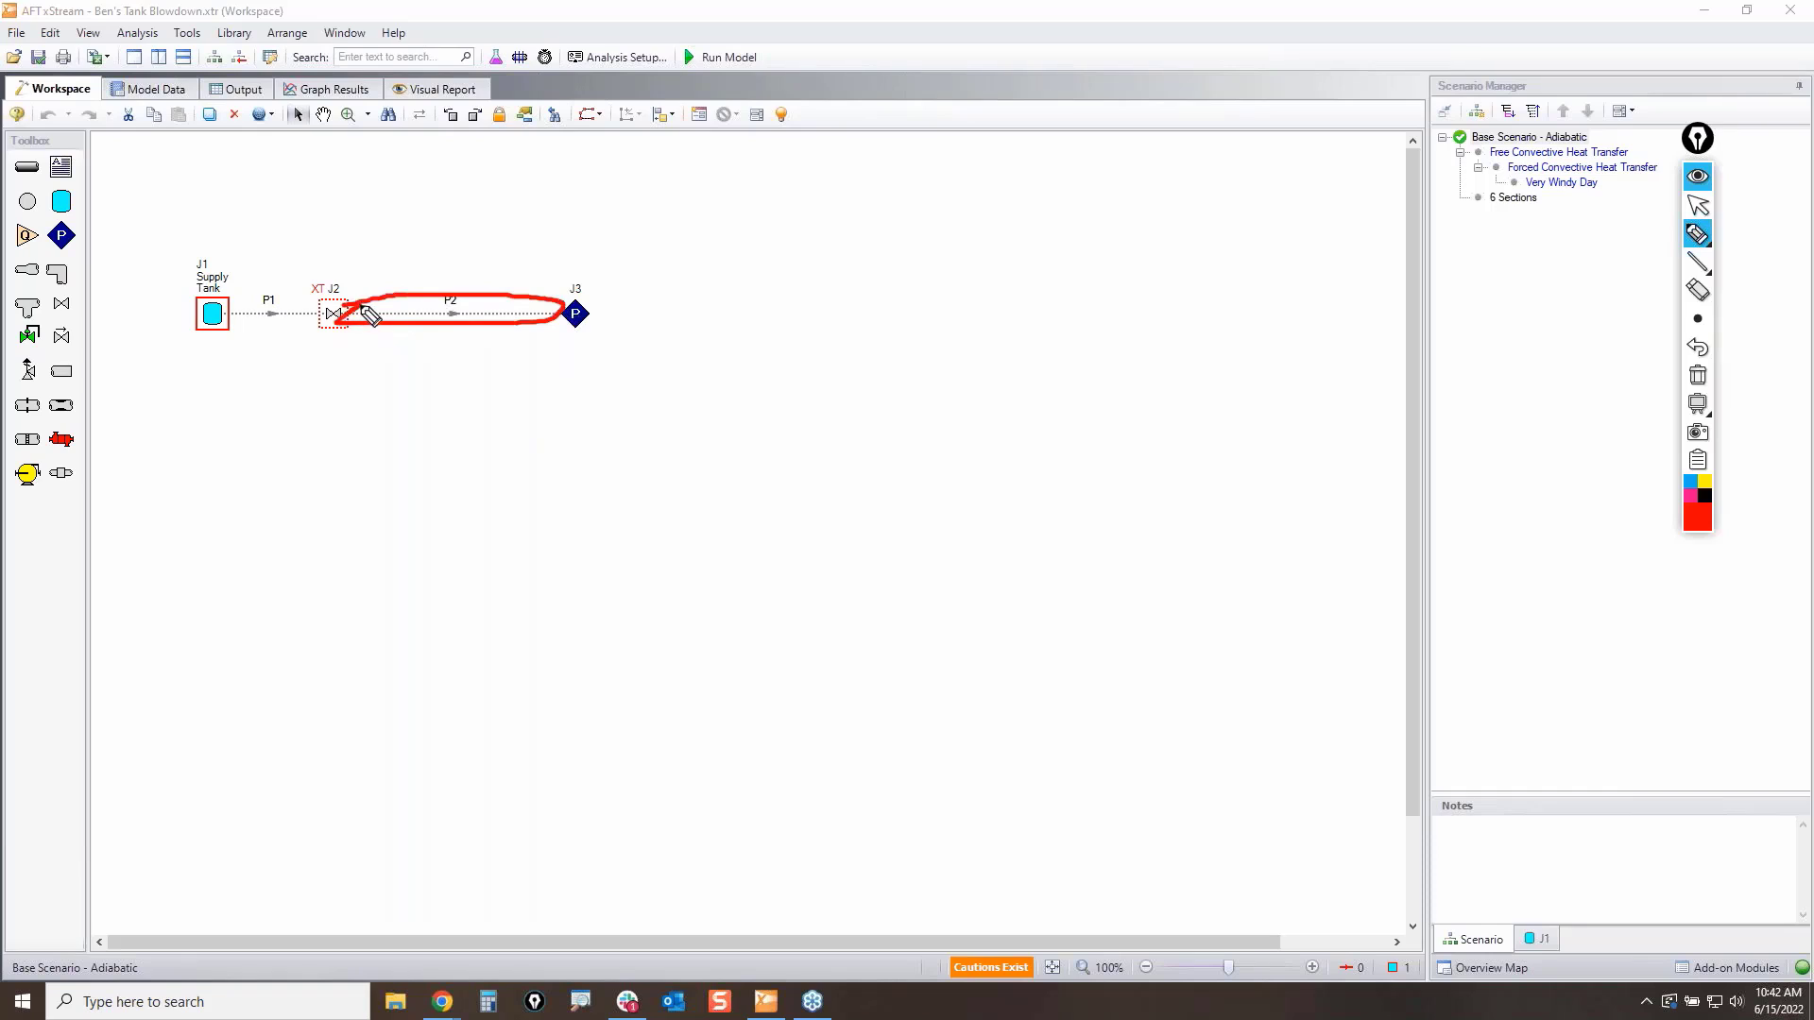
left_click(1698, 376)
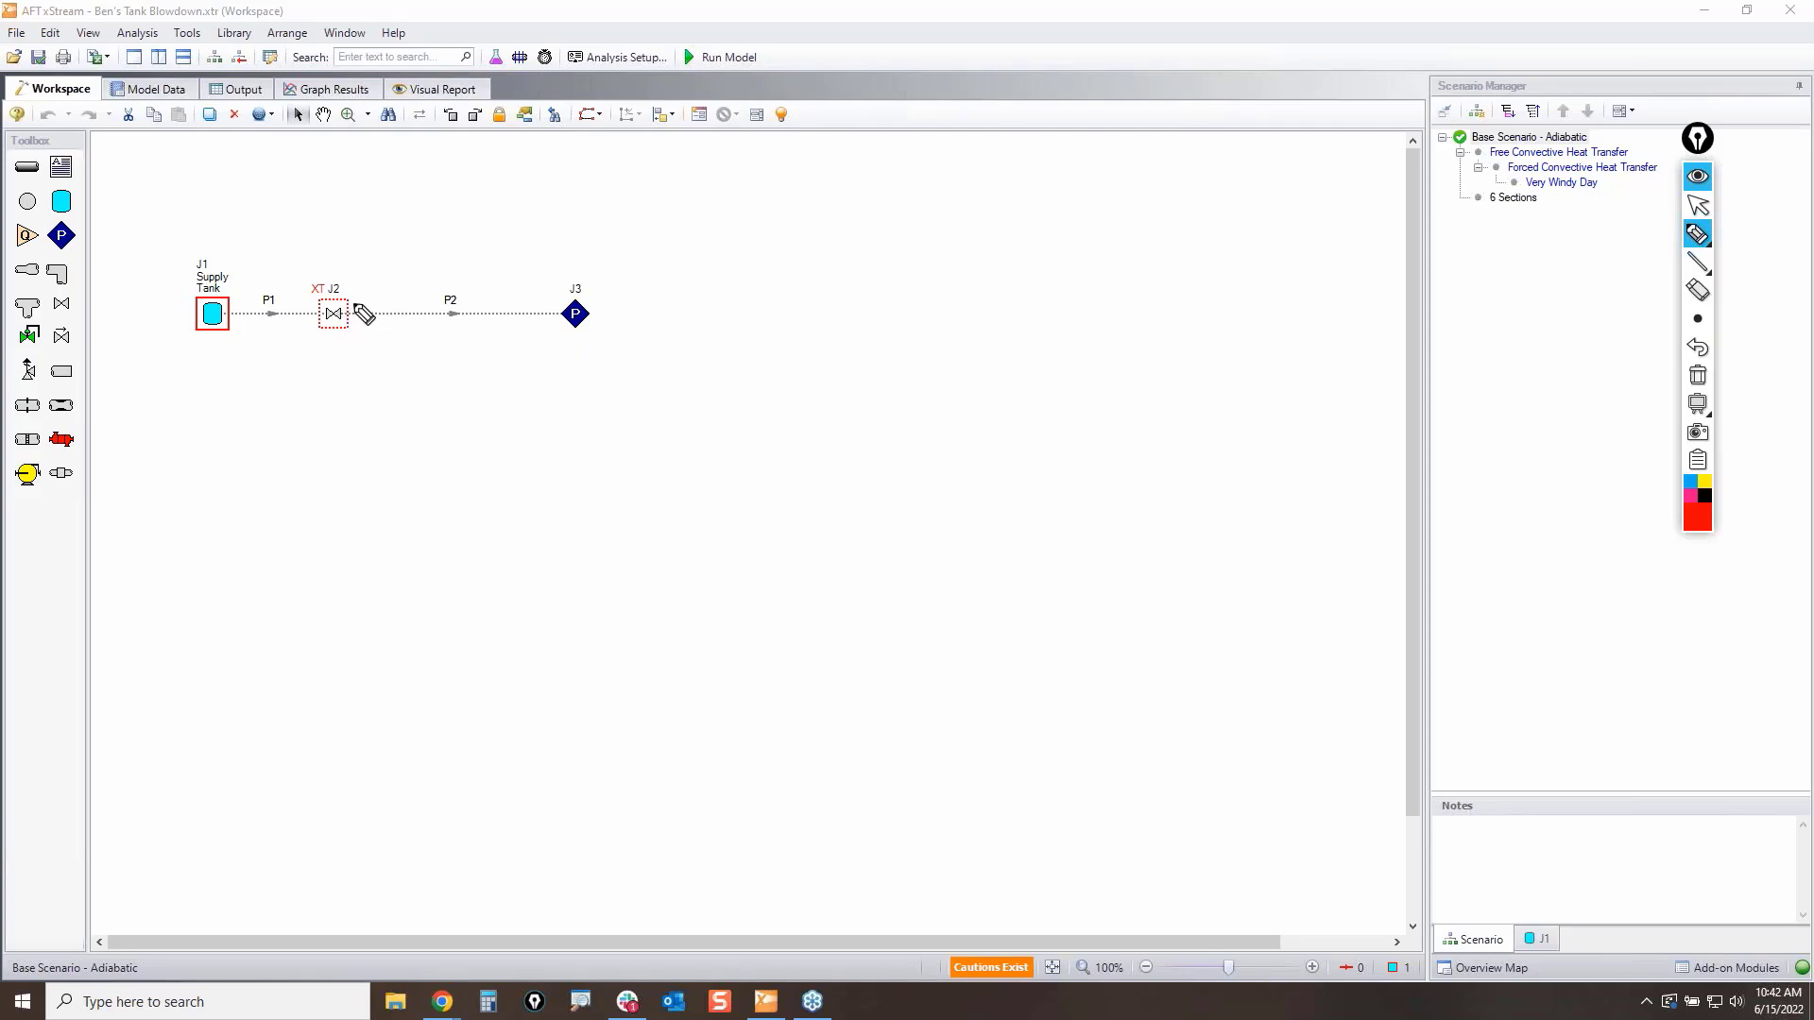
Step: Draw flow arrows along pipe P2 toward a circled junction J3, circle the pipe, and clear the marks
mouse_move(354, 304)
left_mouse_down()
mouse_move(620, 324)
mouse_move(592, 356)
mouse_move(591, 340)
left_mouse_up()
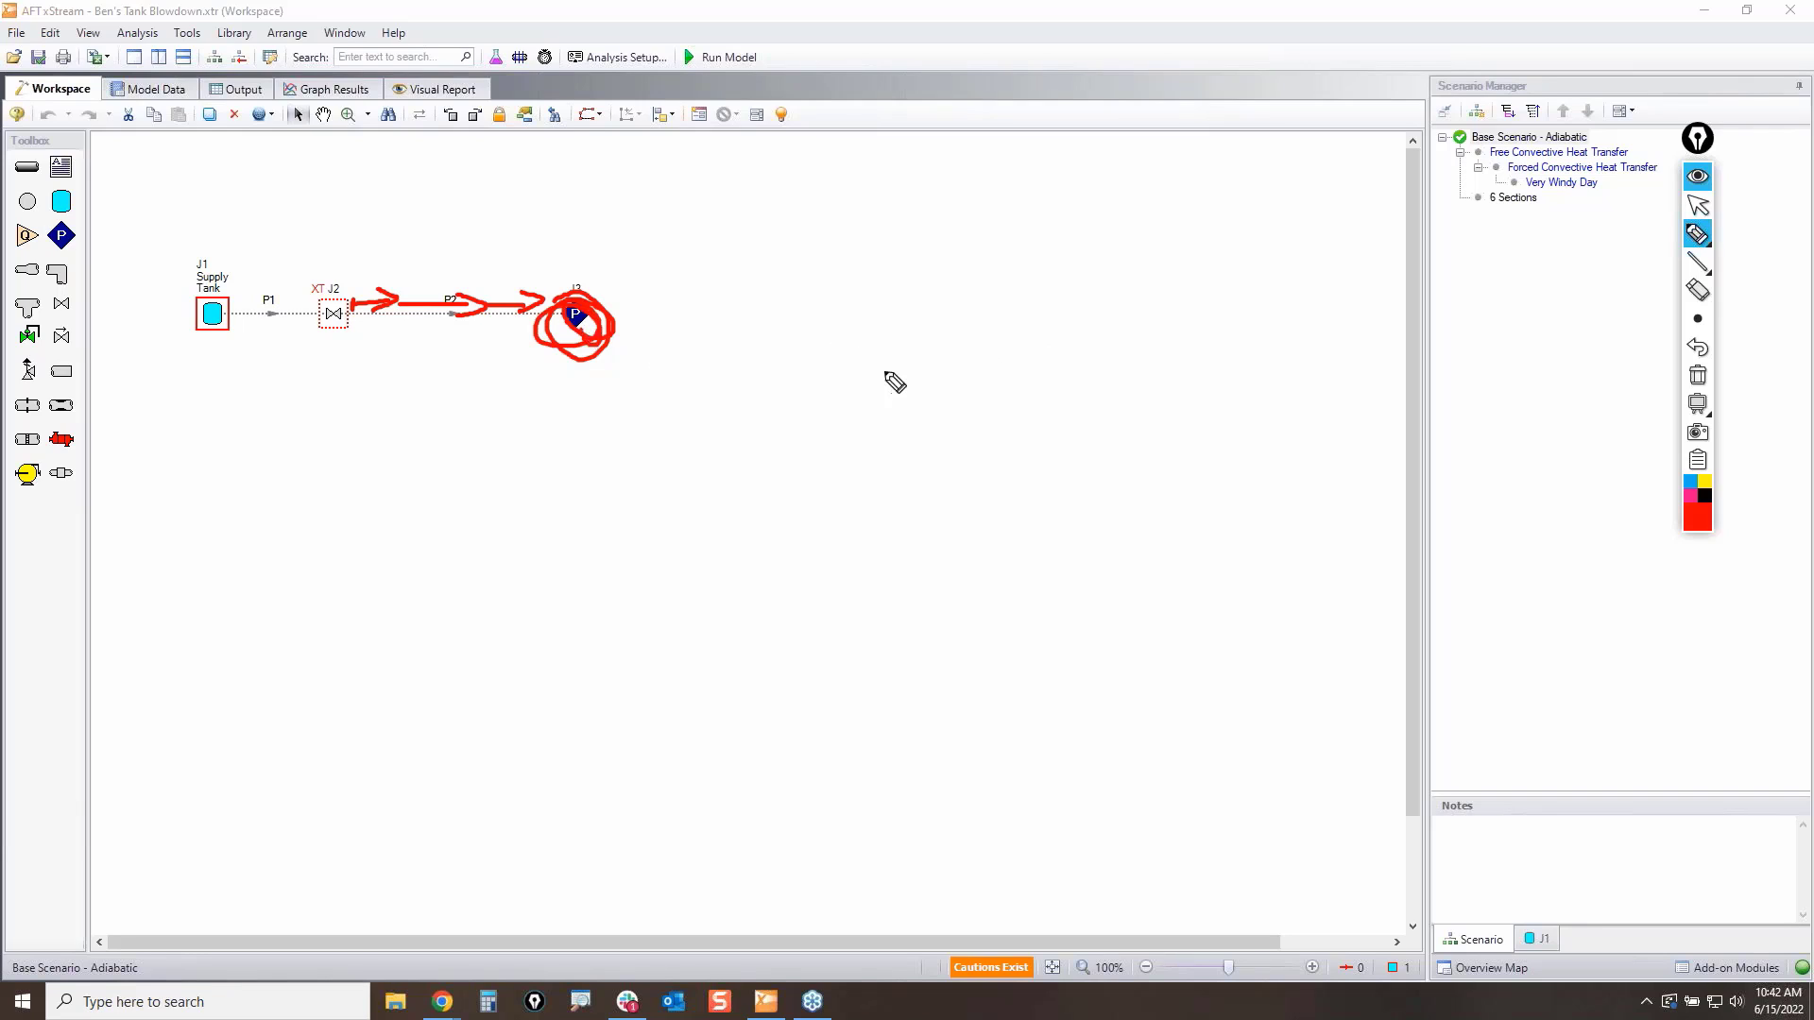
mouse_move(388, 332)
left_mouse_down()
mouse_move(470, 324)
mouse_move(349, 340)
mouse_move(542, 310)
left_mouse_up()
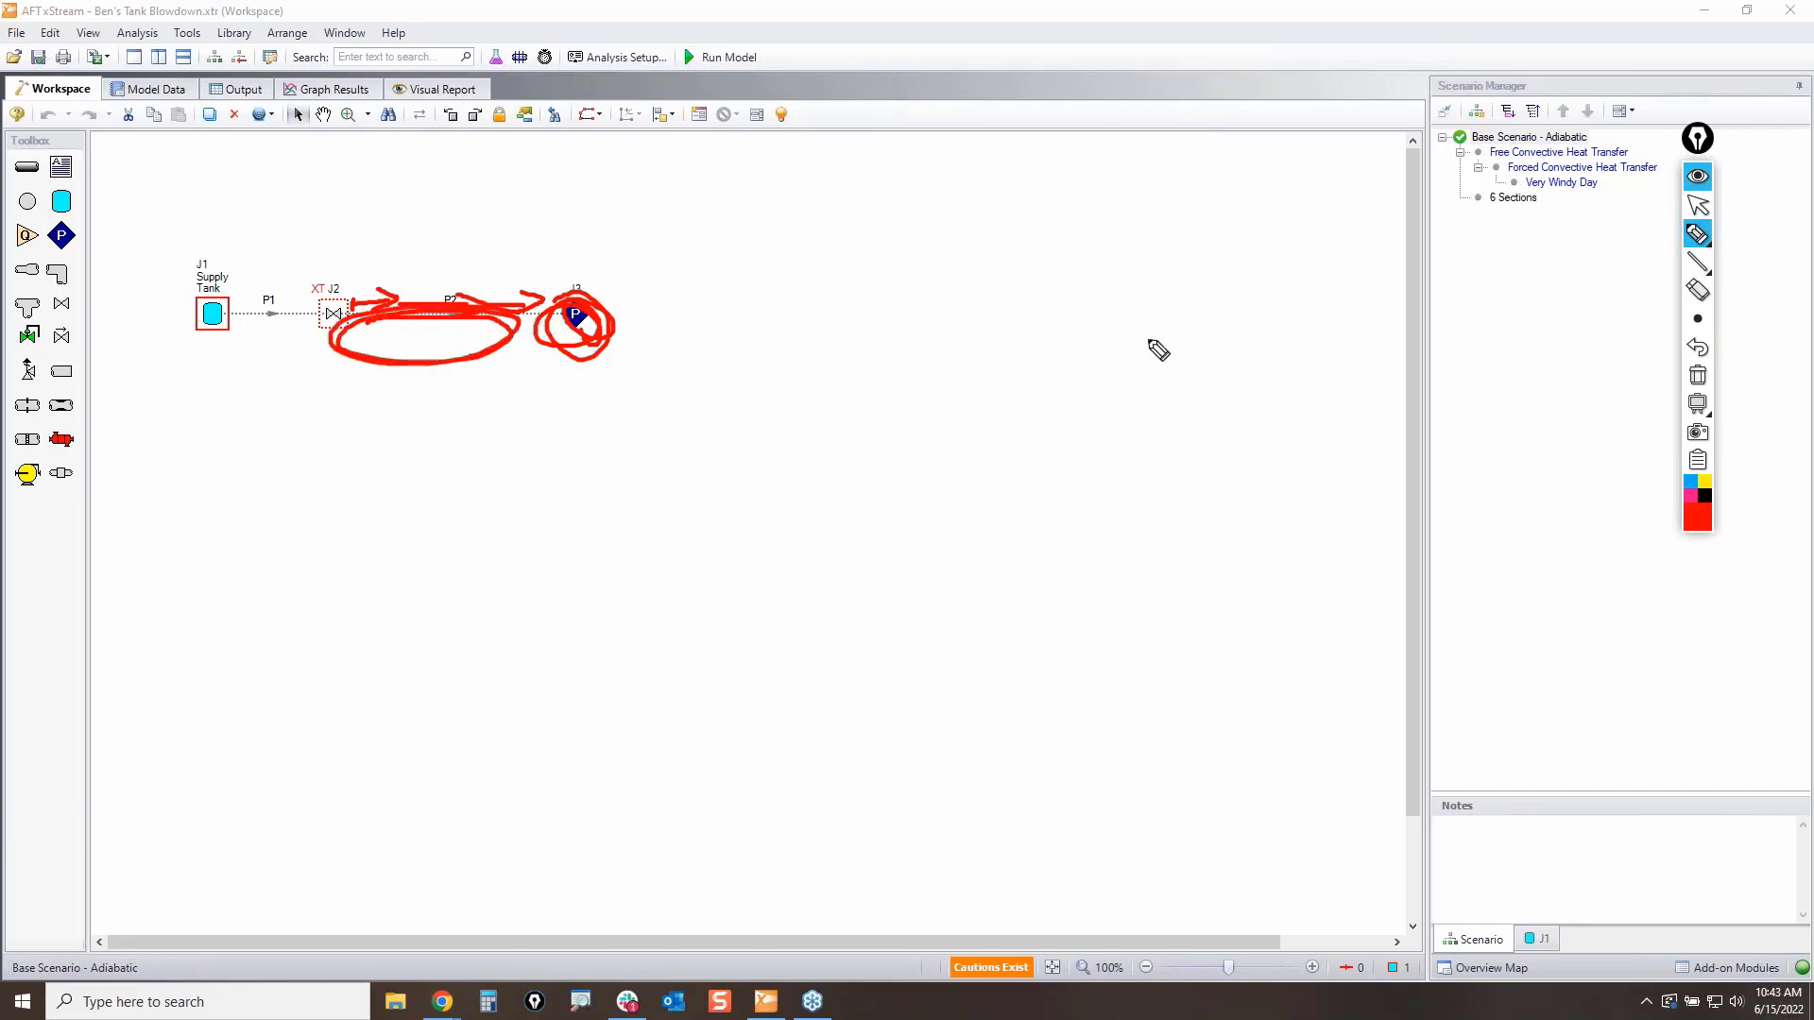
left_click(1700, 378)
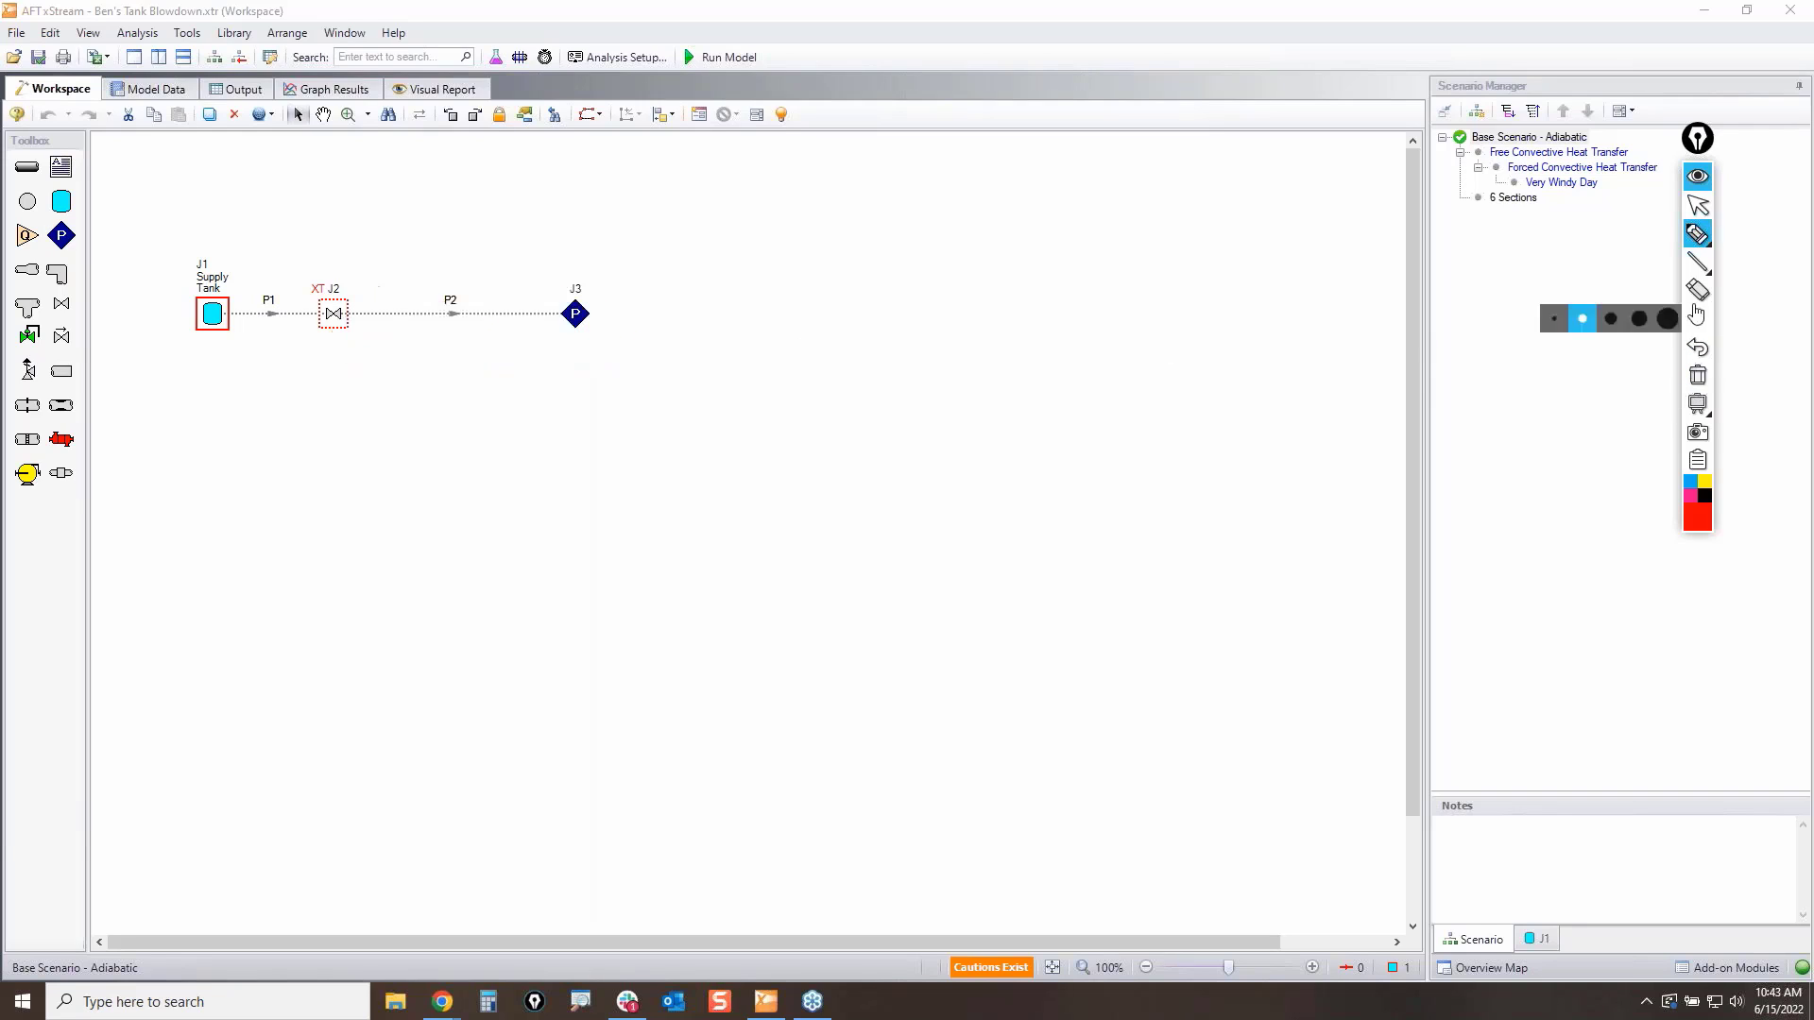
left_click(1700, 208)
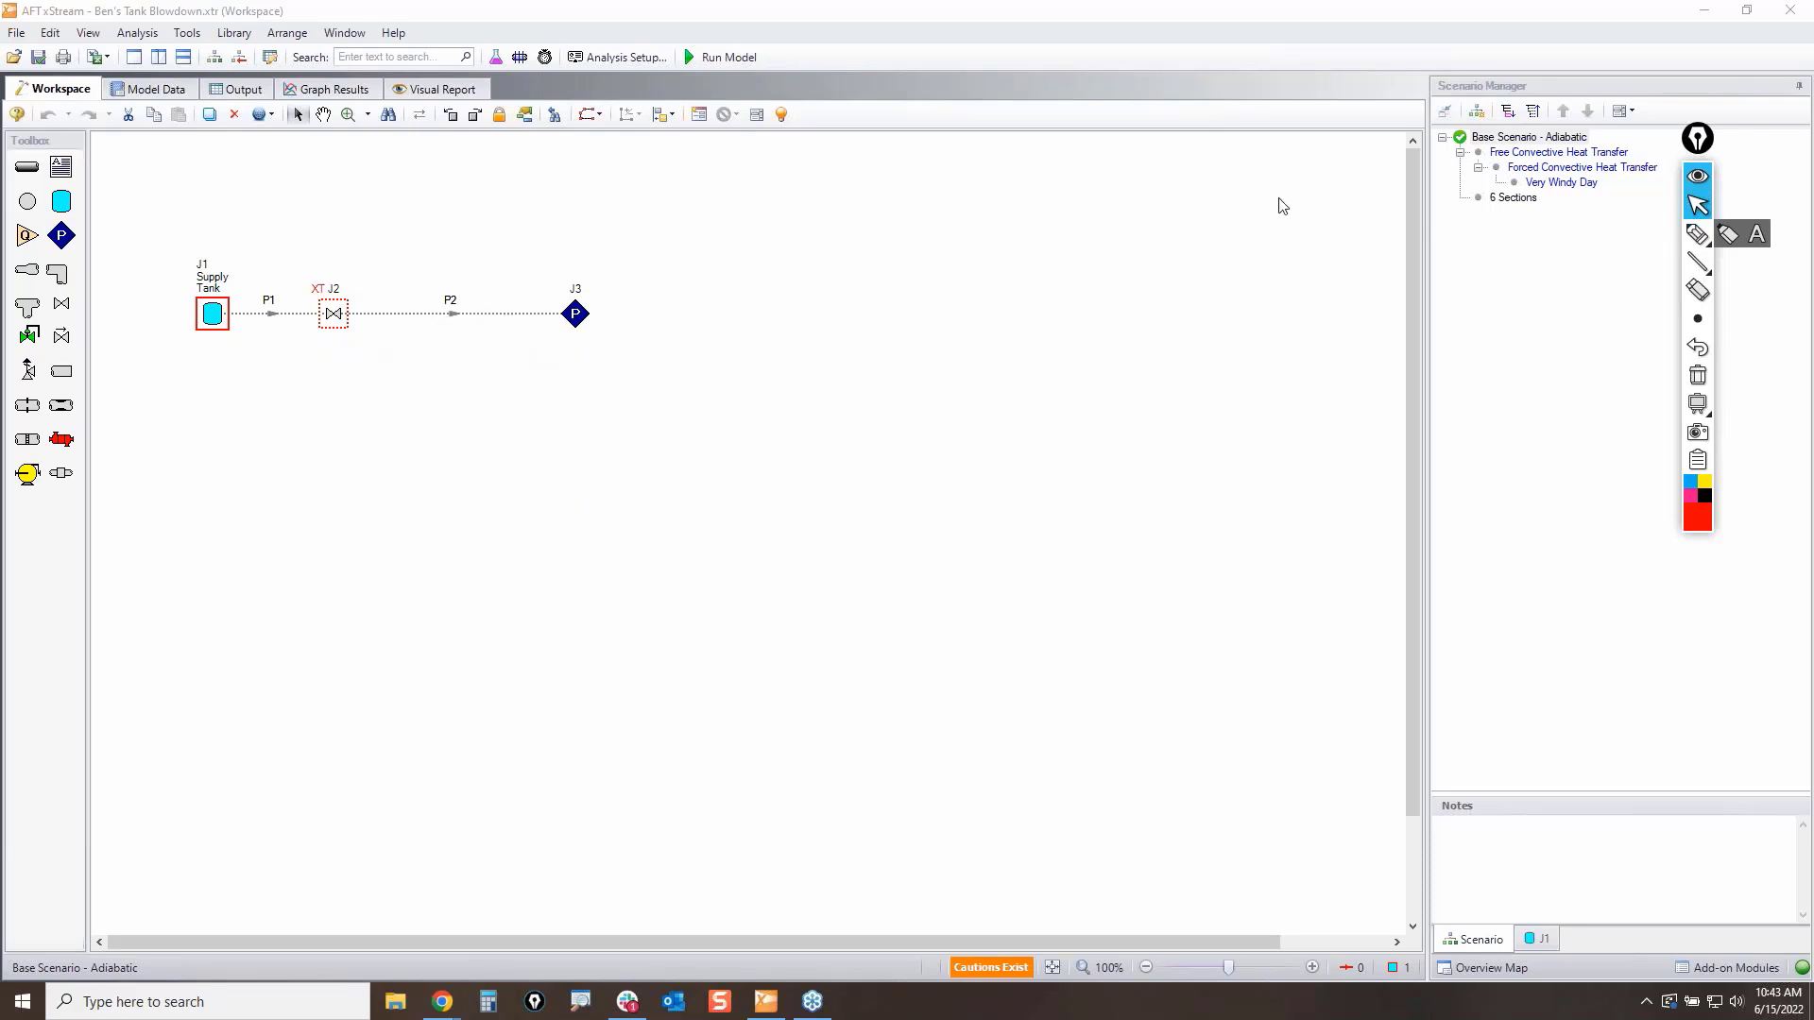
Step: Mark divisions along pipe P2 with short pen strokes between J2 and J3, and clear them
left_click(1698, 236)
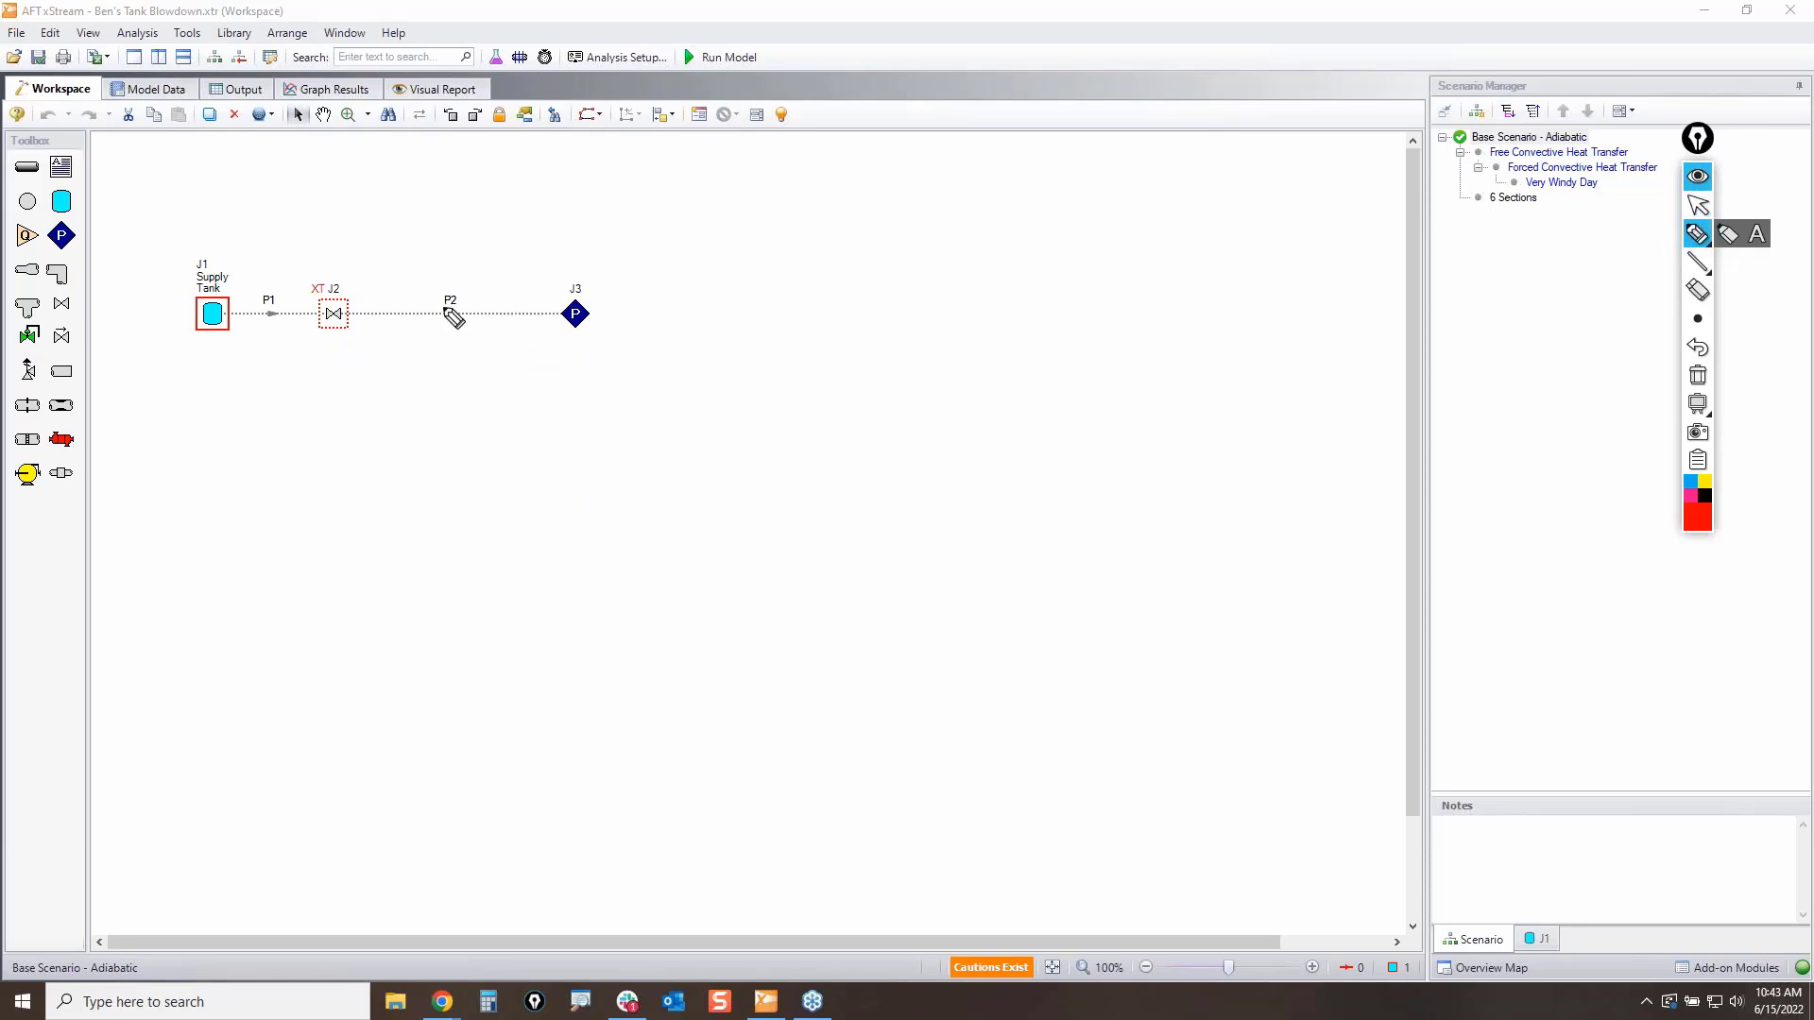
left_click_drag(363, 299, 381, 327)
mouse_move(400, 310)
left_mouse_down()
mouse_move(433, 332)
mouse_move(529, 333)
left_mouse_up()
left_click_drag(543, 296, 552, 321)
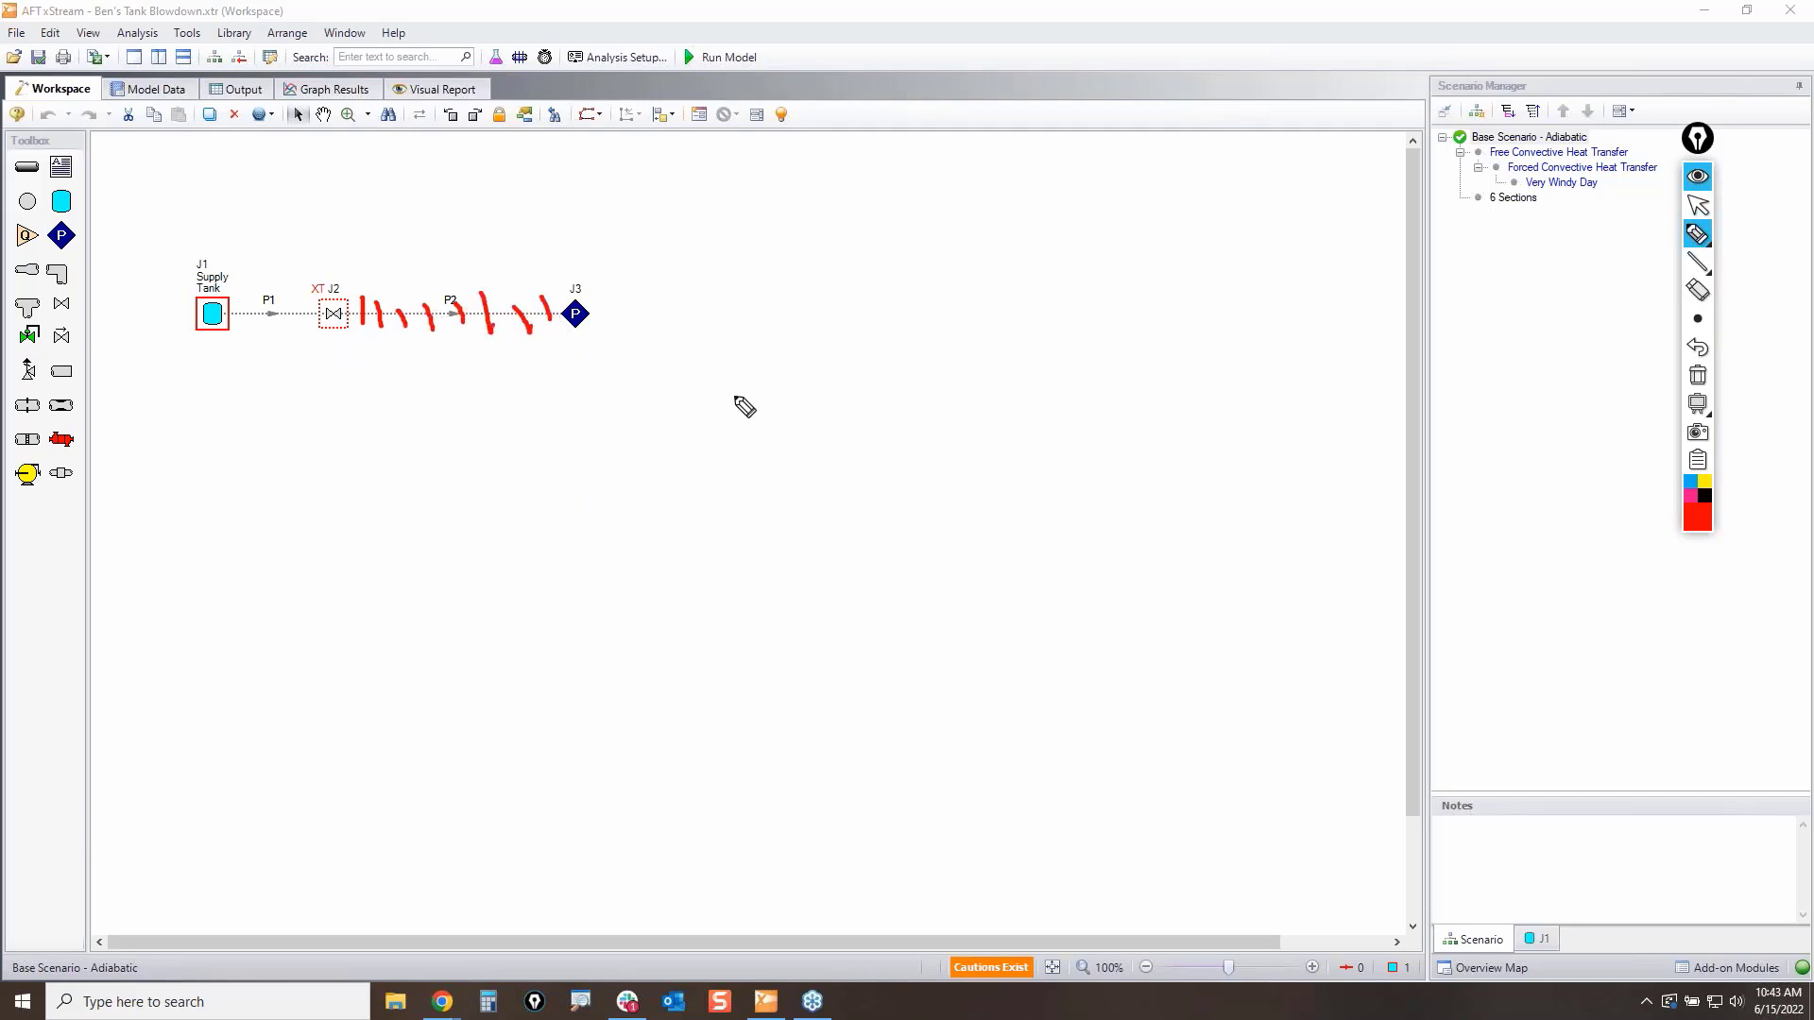
left_click(1698, 375)
left_click(1698, 205)
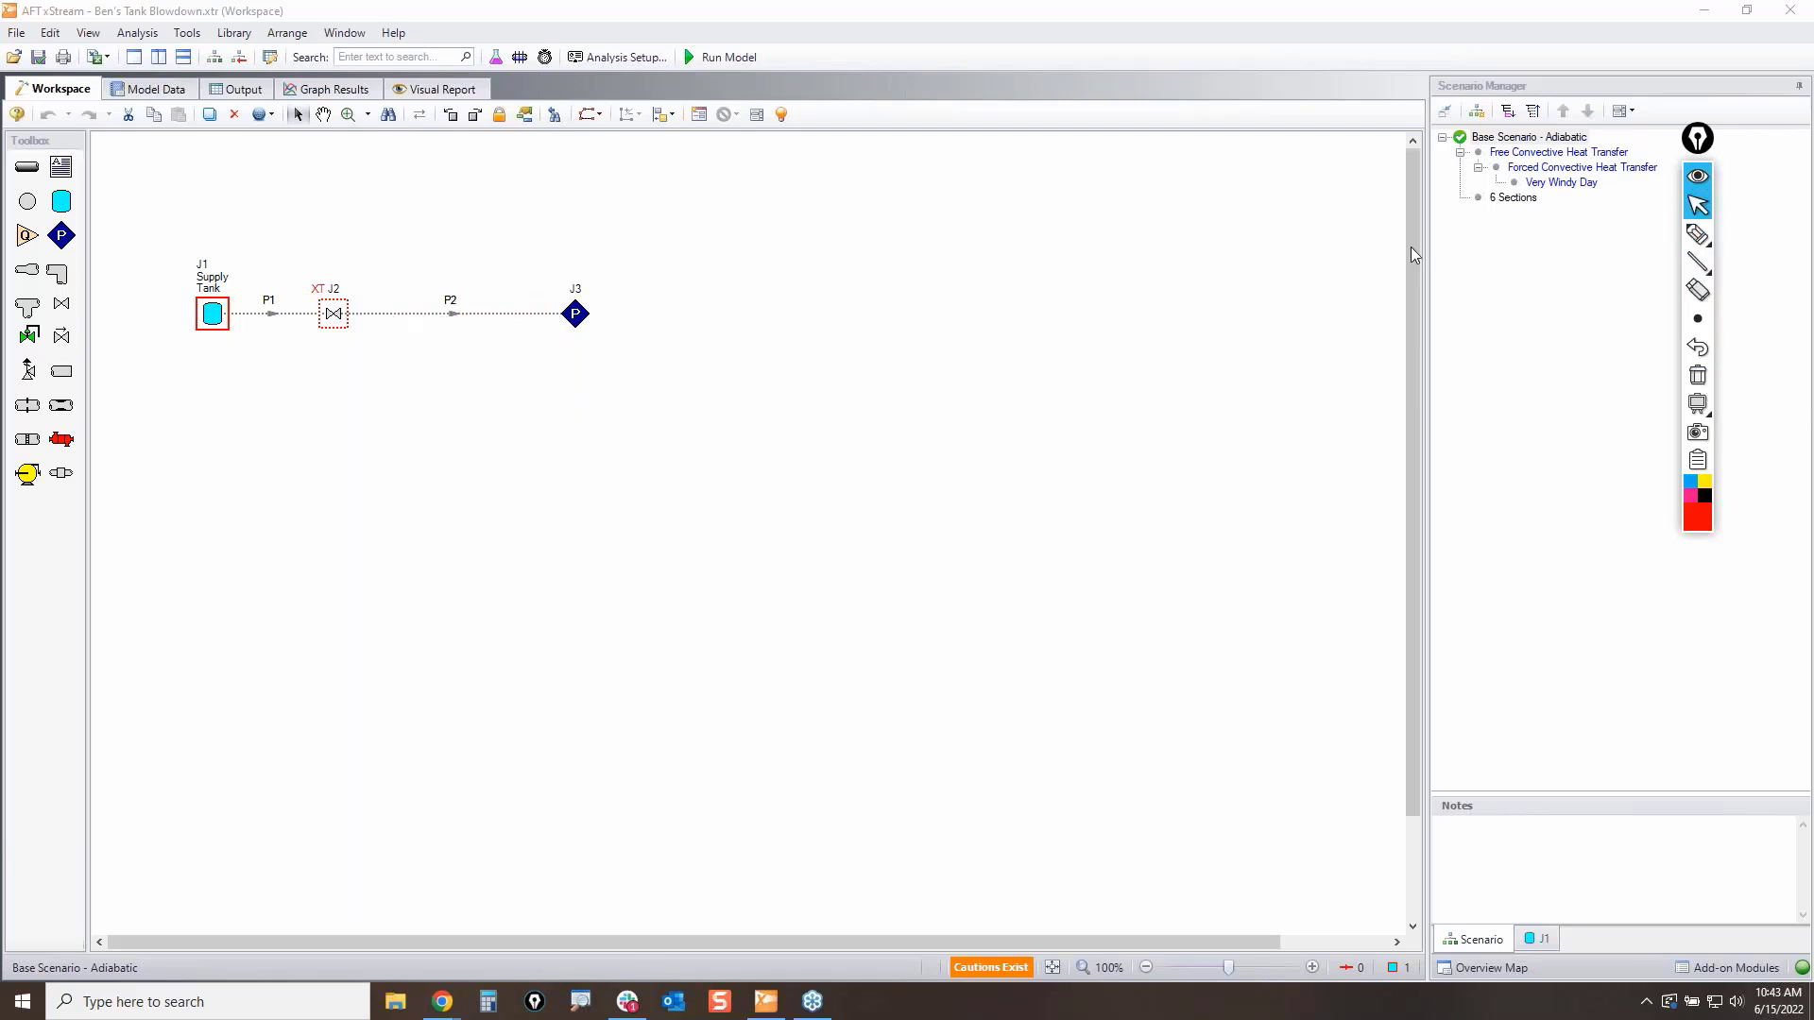
Step: Return to the static pressure profile graph and advance its animation one time step at a time to step 25
left_click(351, 91)
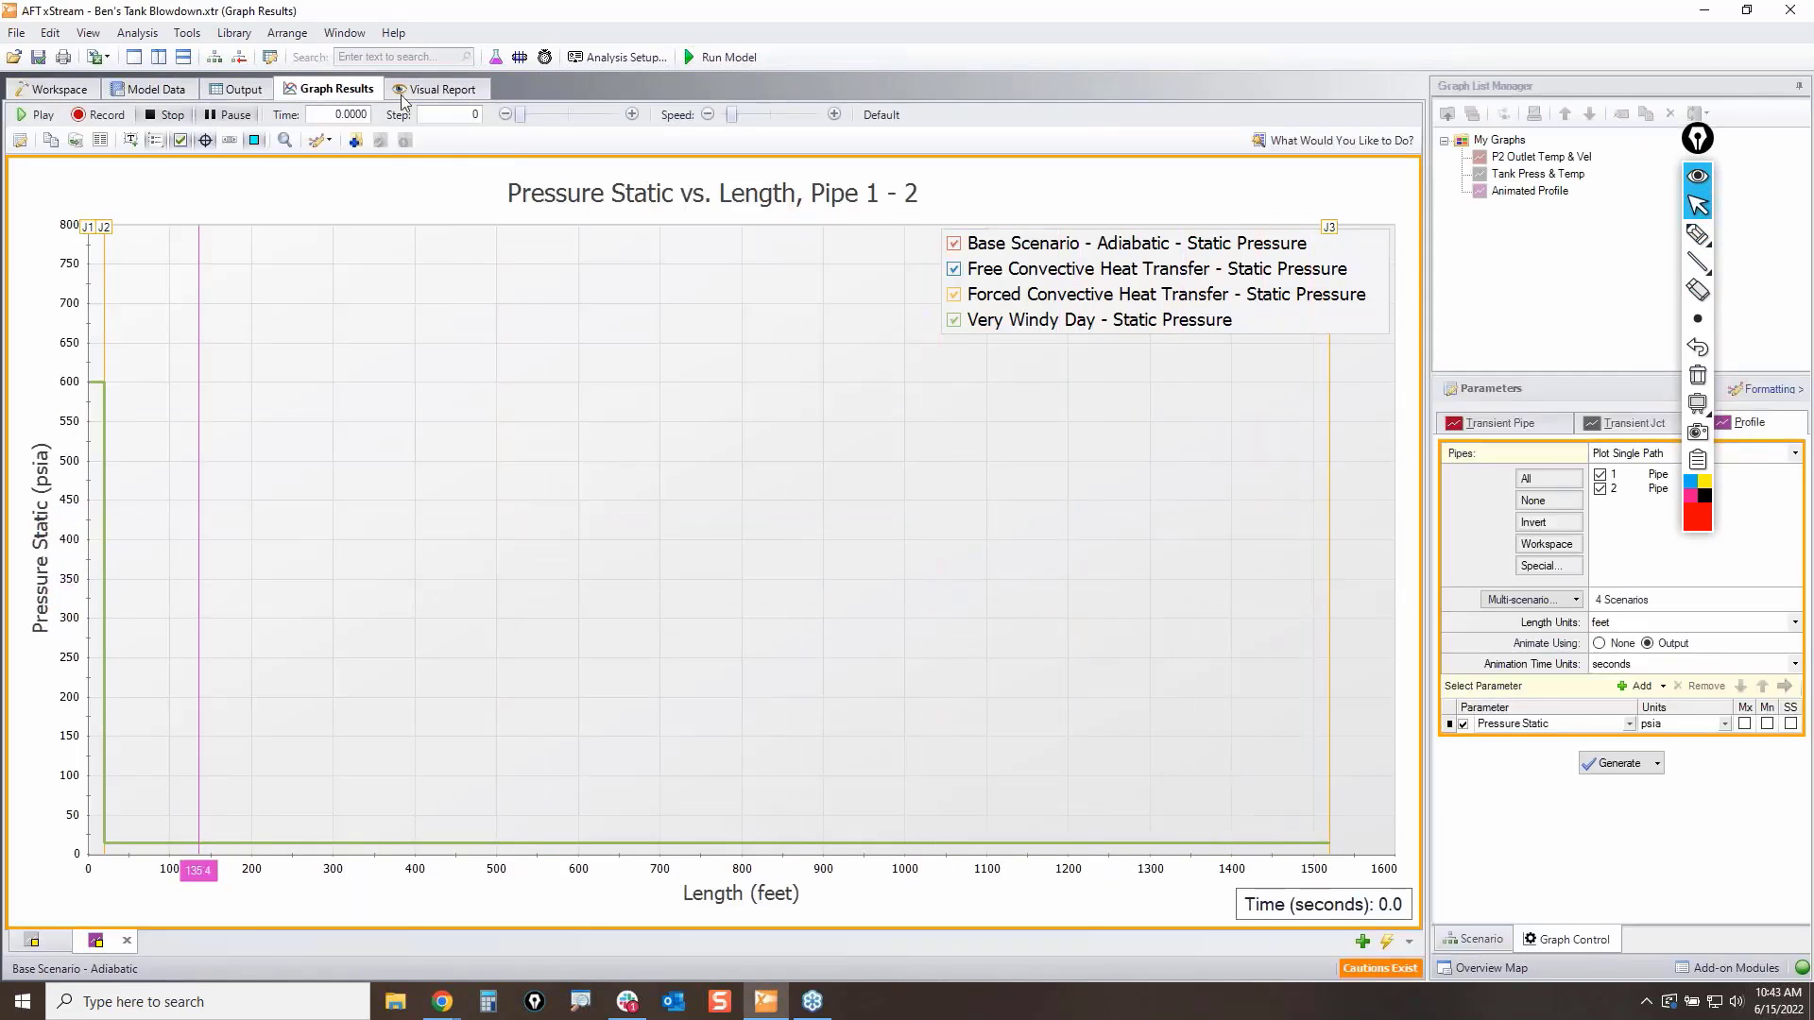
left_click(632, 115)
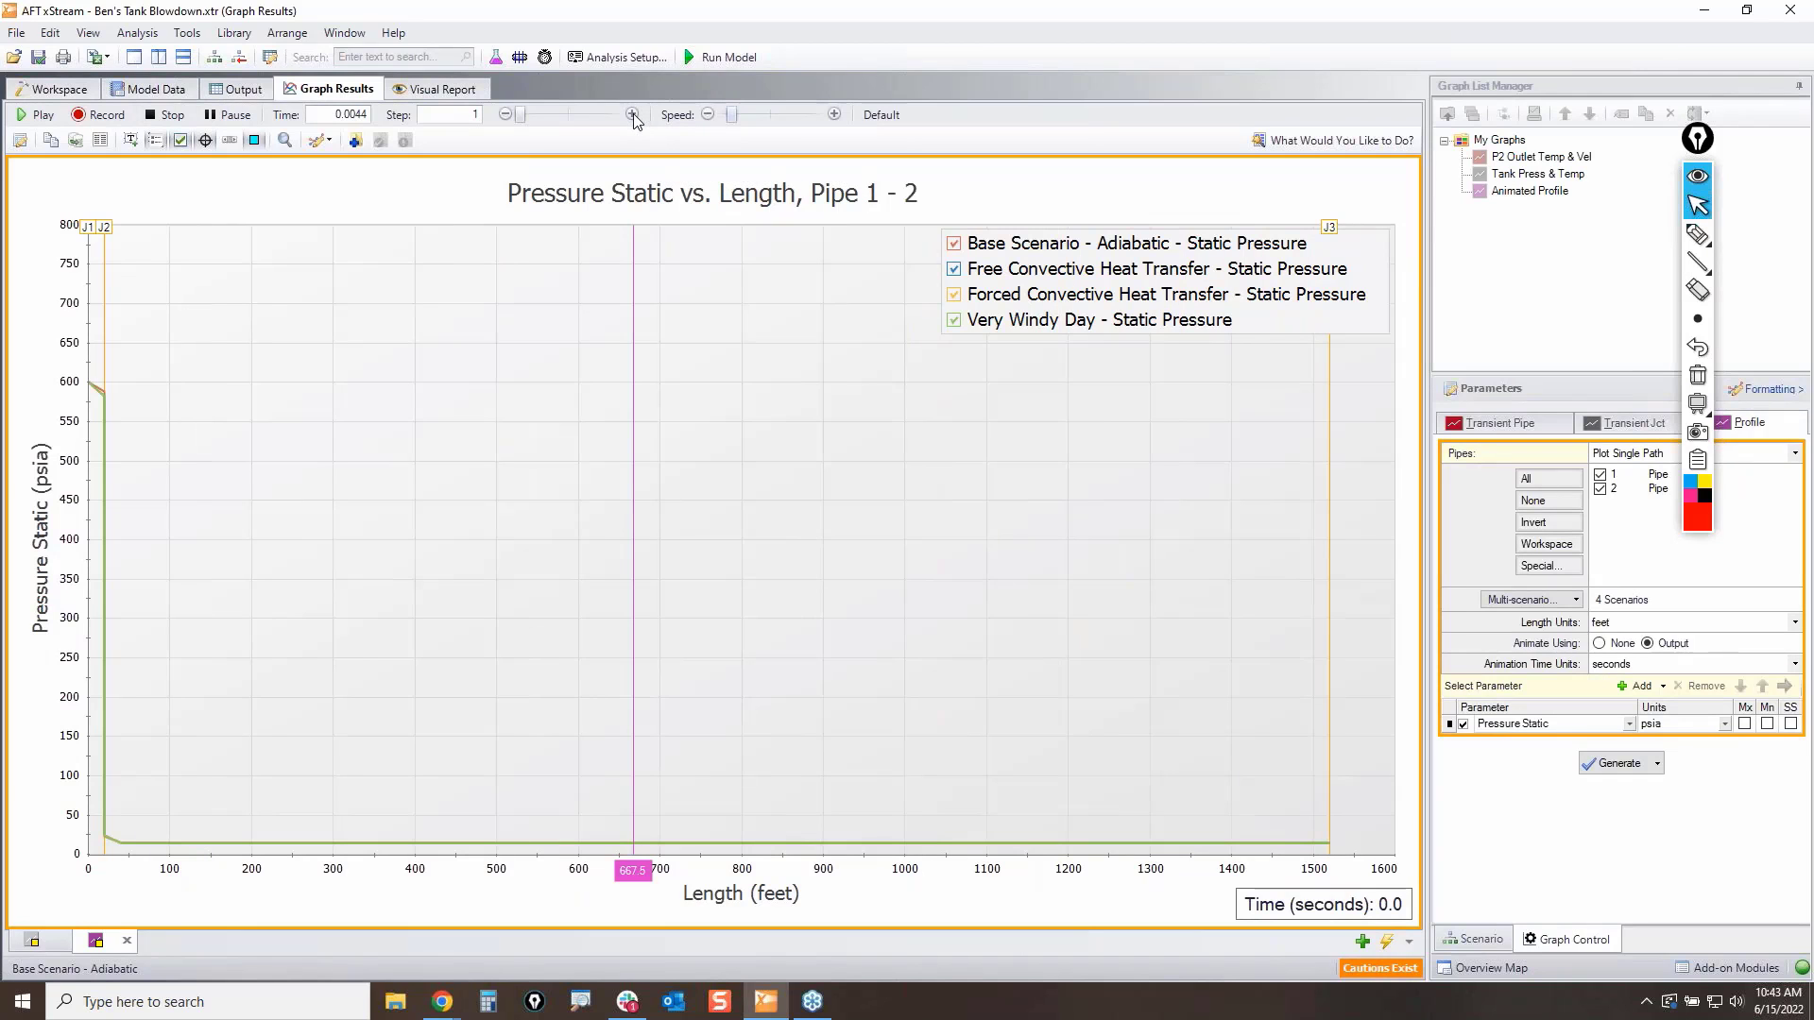
left_click(632, 114)
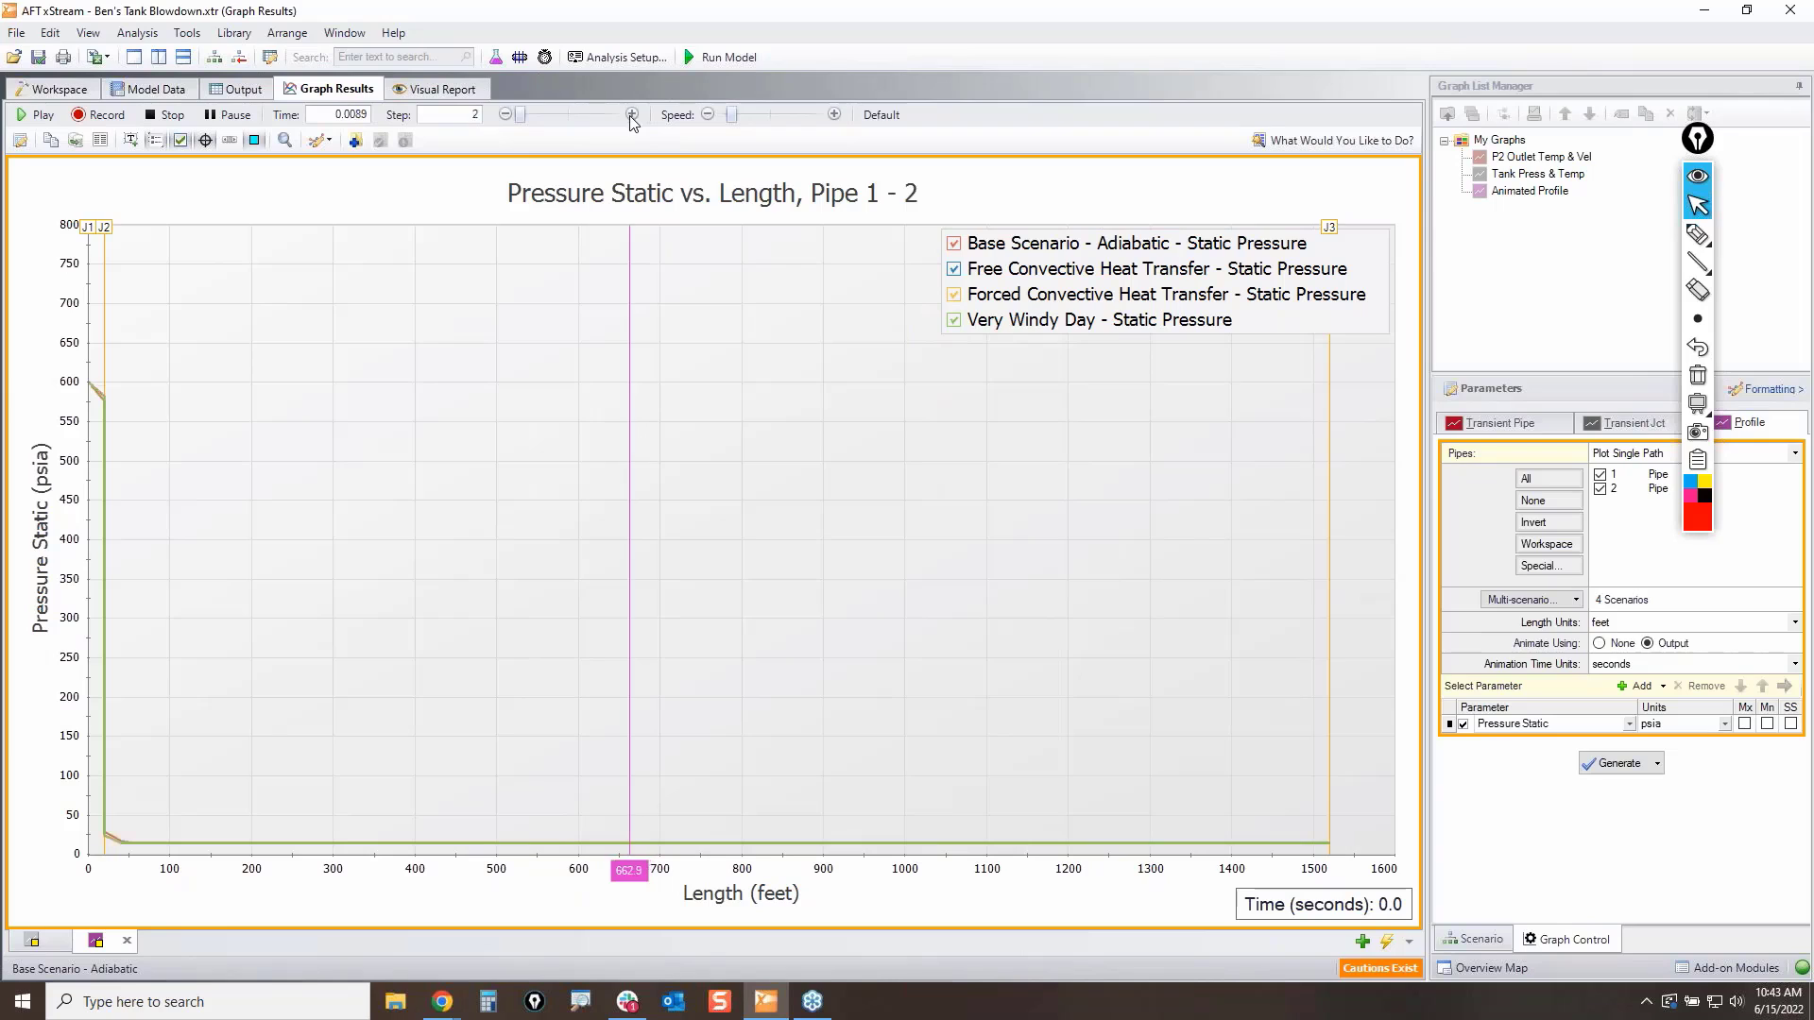
left_click(632, 114)
left_click(632, 114)
left_click(632, 114)
left_click(632, 115)
left_click(632, 114)
left_click(632, 115)
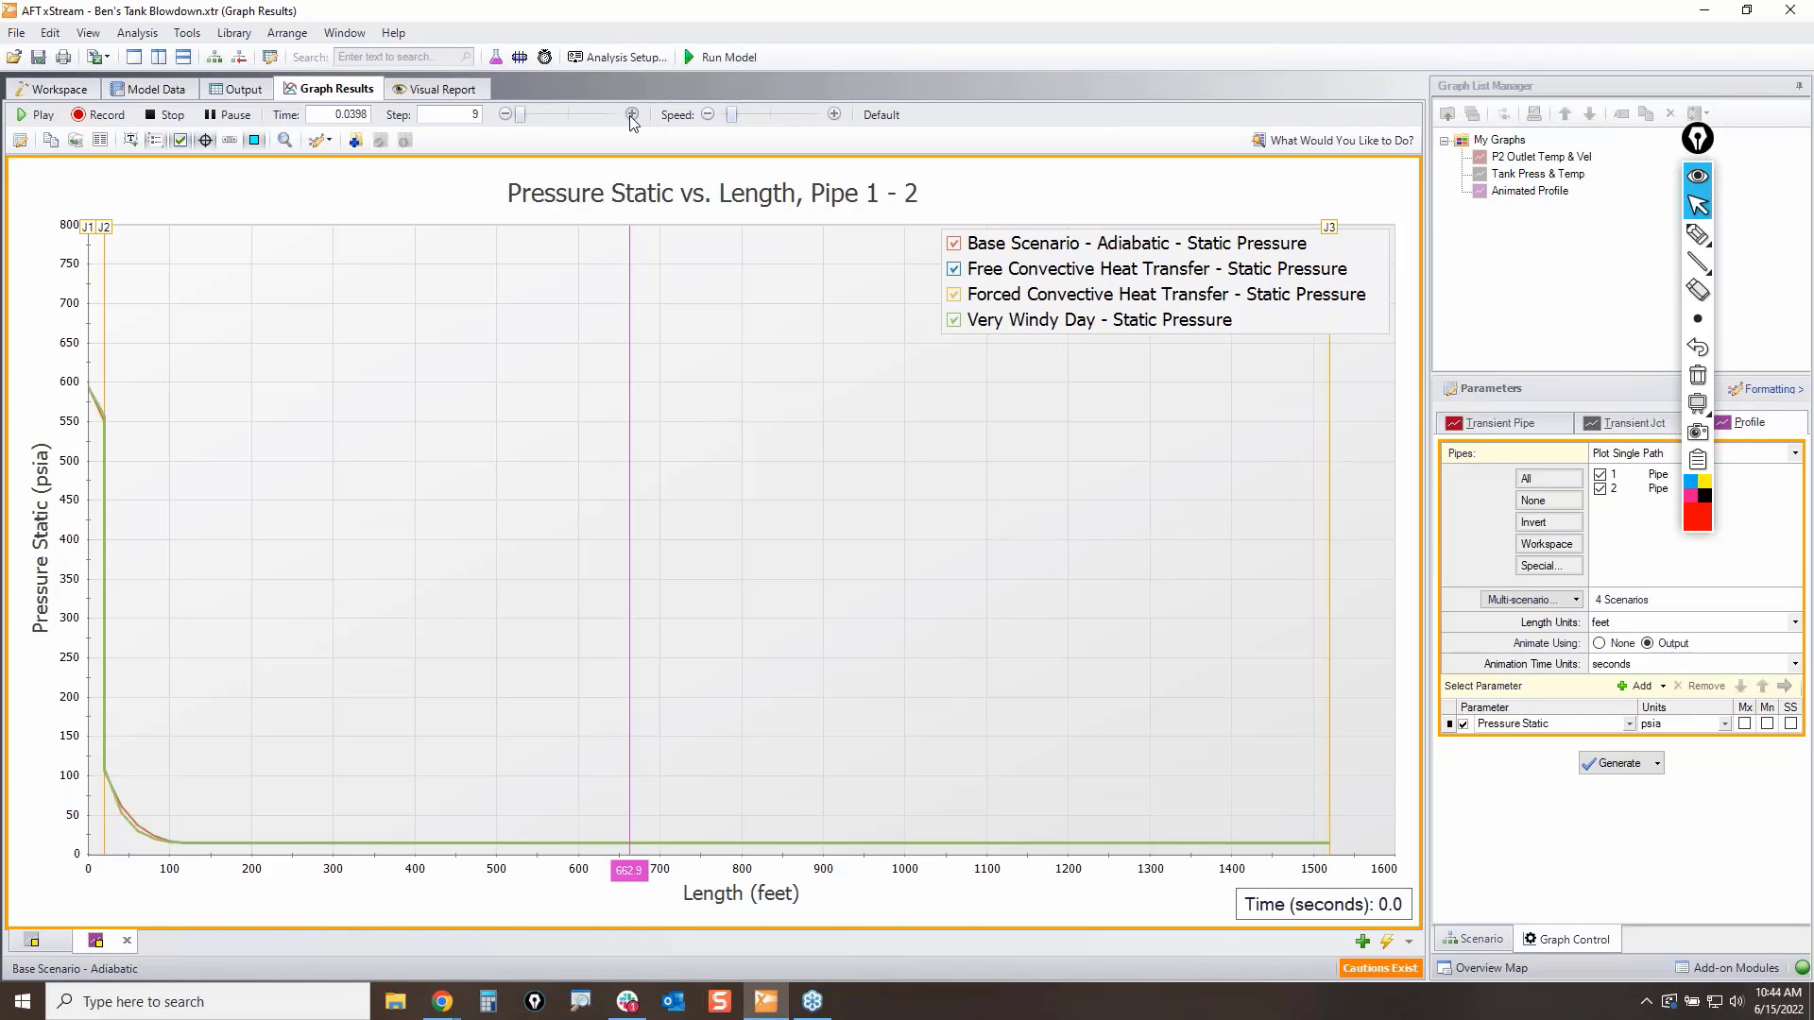
left_click(632, 114)
left_click(632, 115)
left_click(632, 115)
left_click(632, 115)
left_click(632, 114)
left_click(632, 114)
left_click(632, 115)
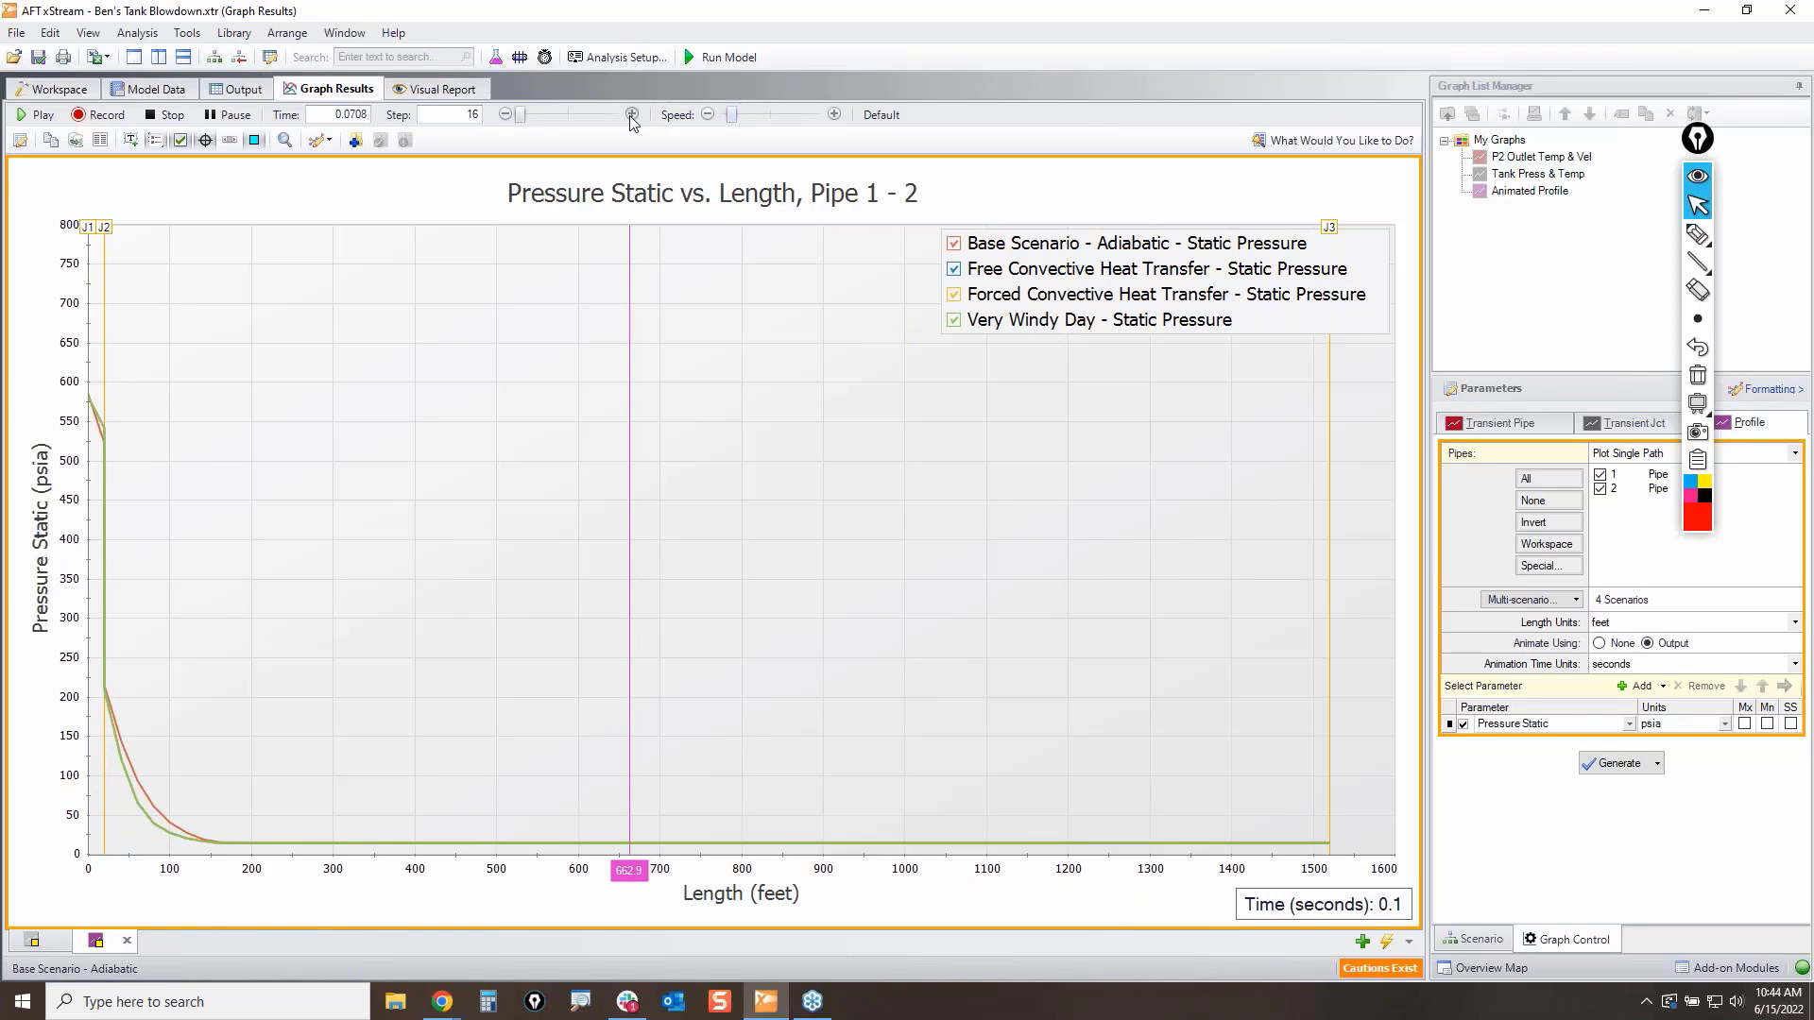
left_click(632, 114)
left_click(632, 114)
left_click(632, 115)
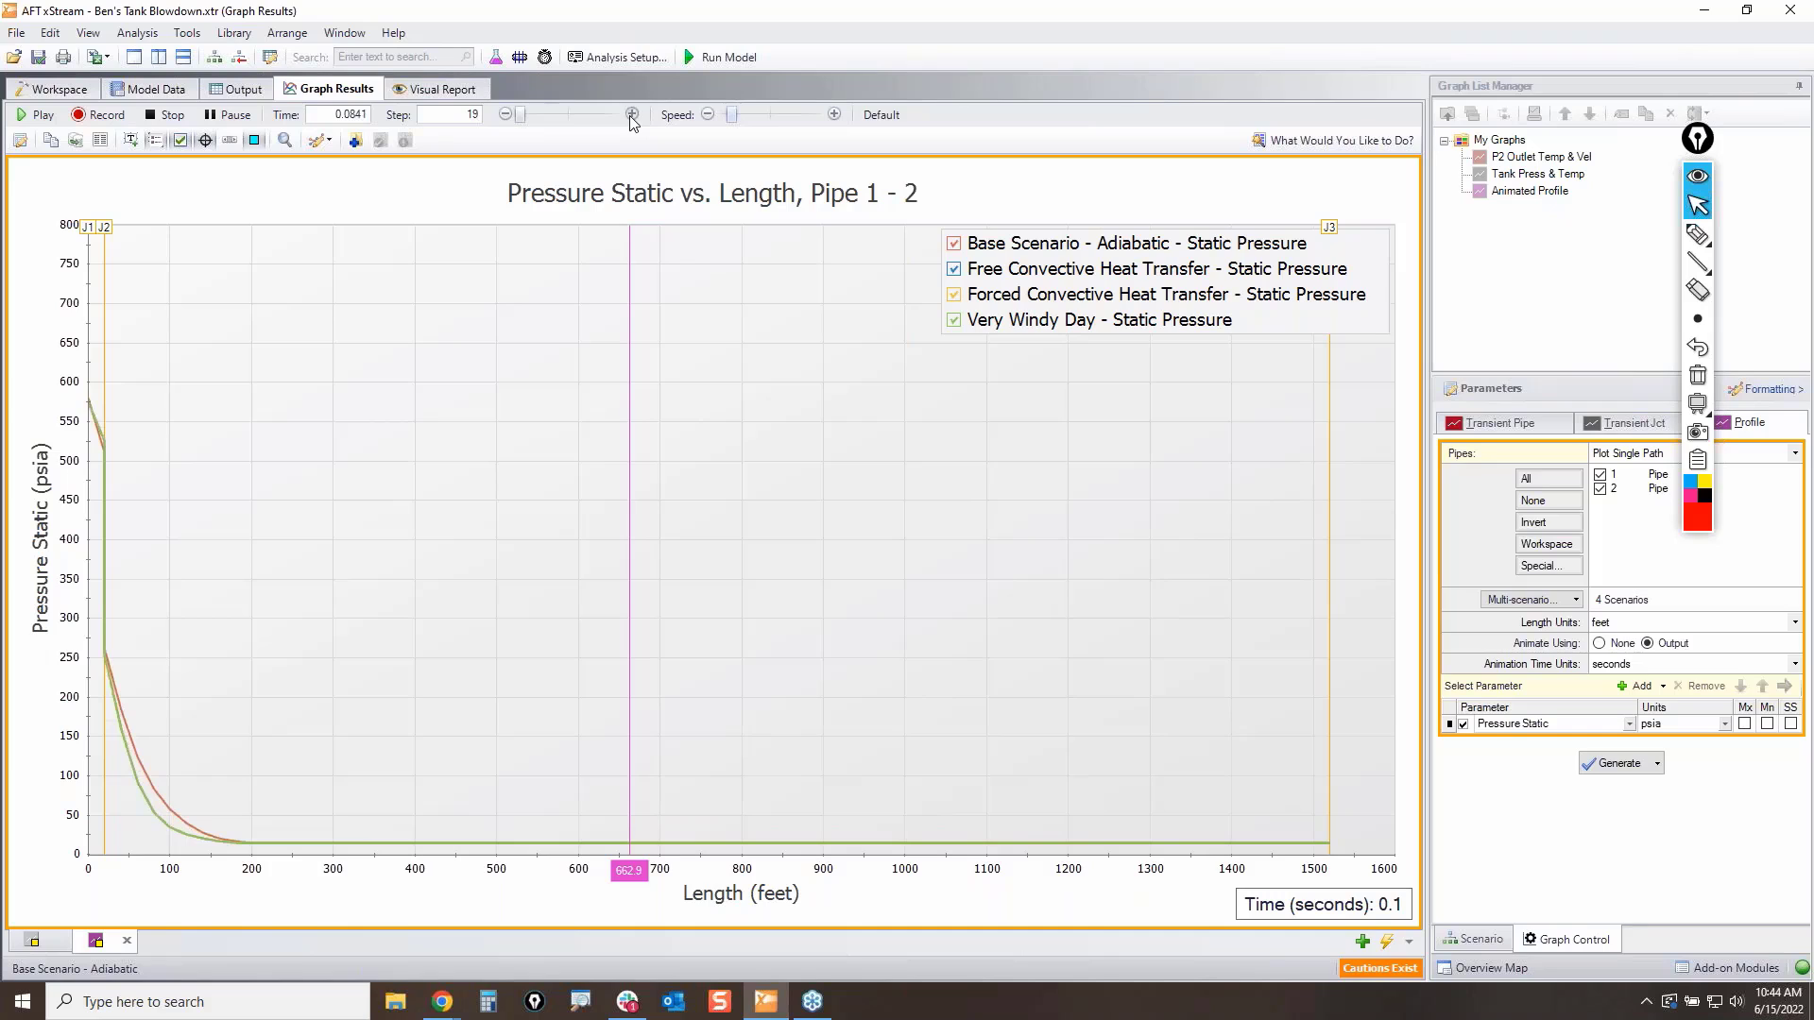
left_click(632, 115)
left_click(632, 114)
left_click(632, 115)
left_click(632, 114)
left_click(632, 114)
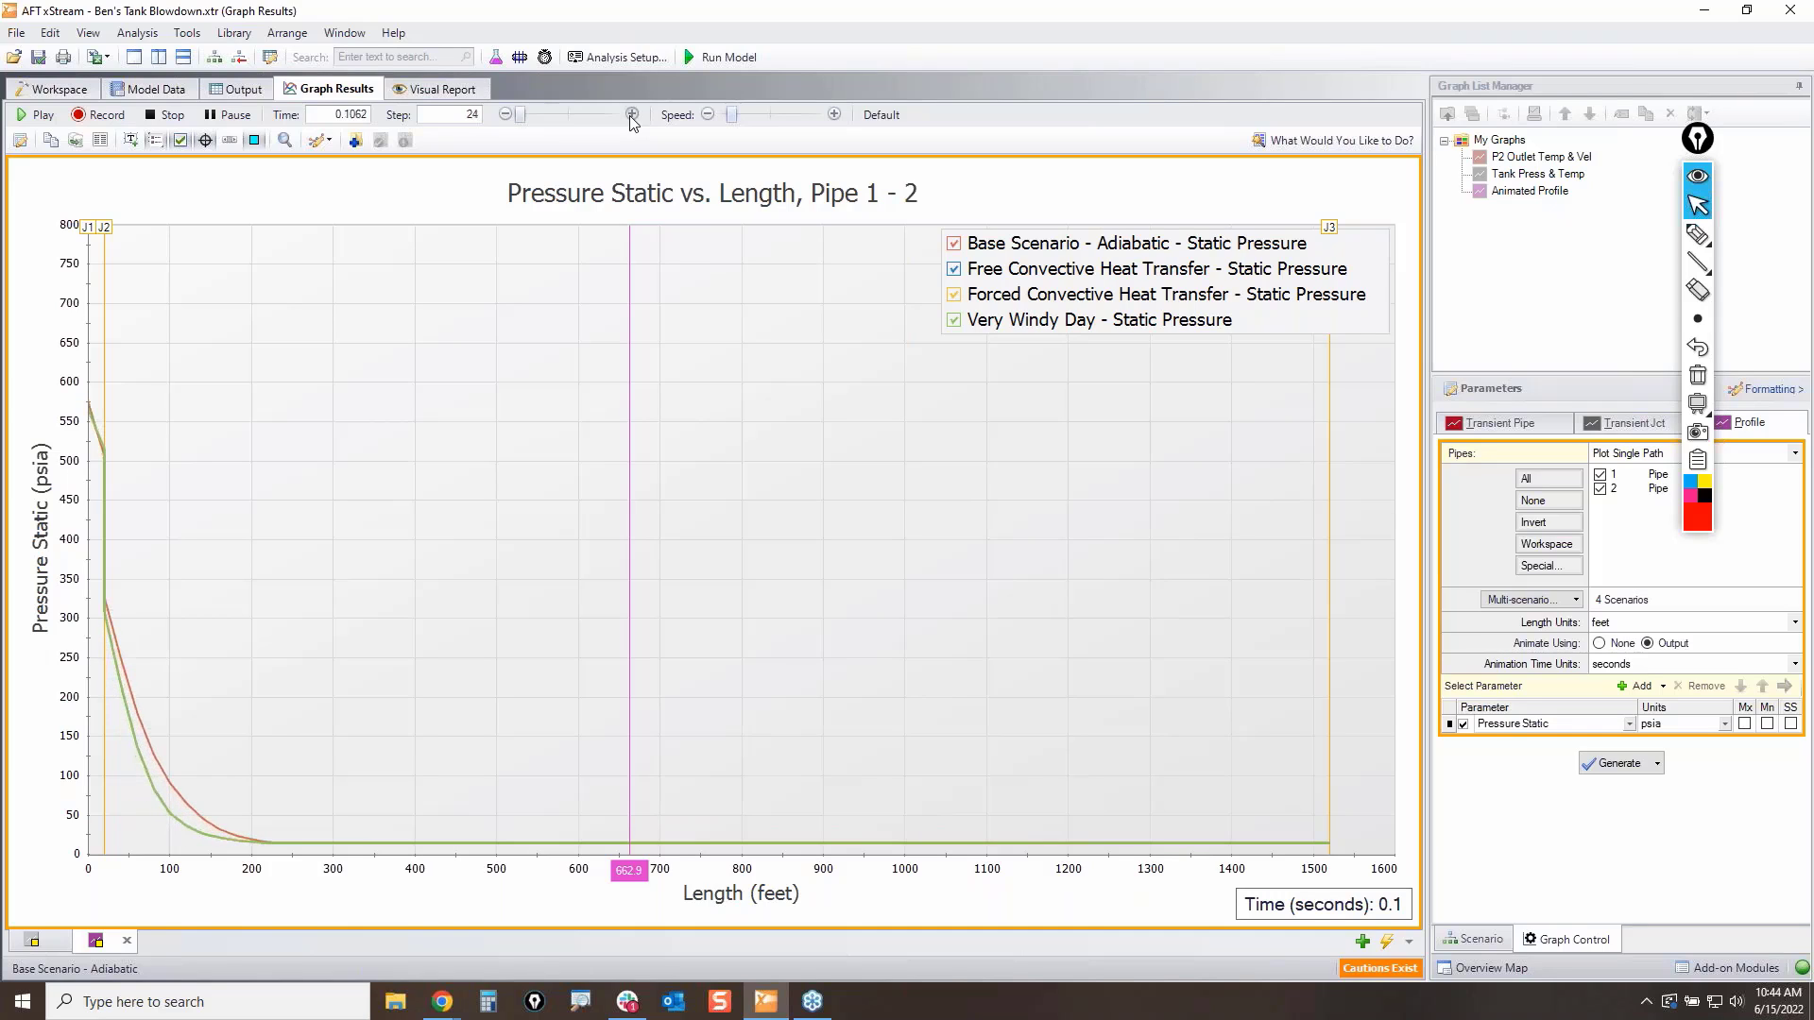
left_click(633, 114)
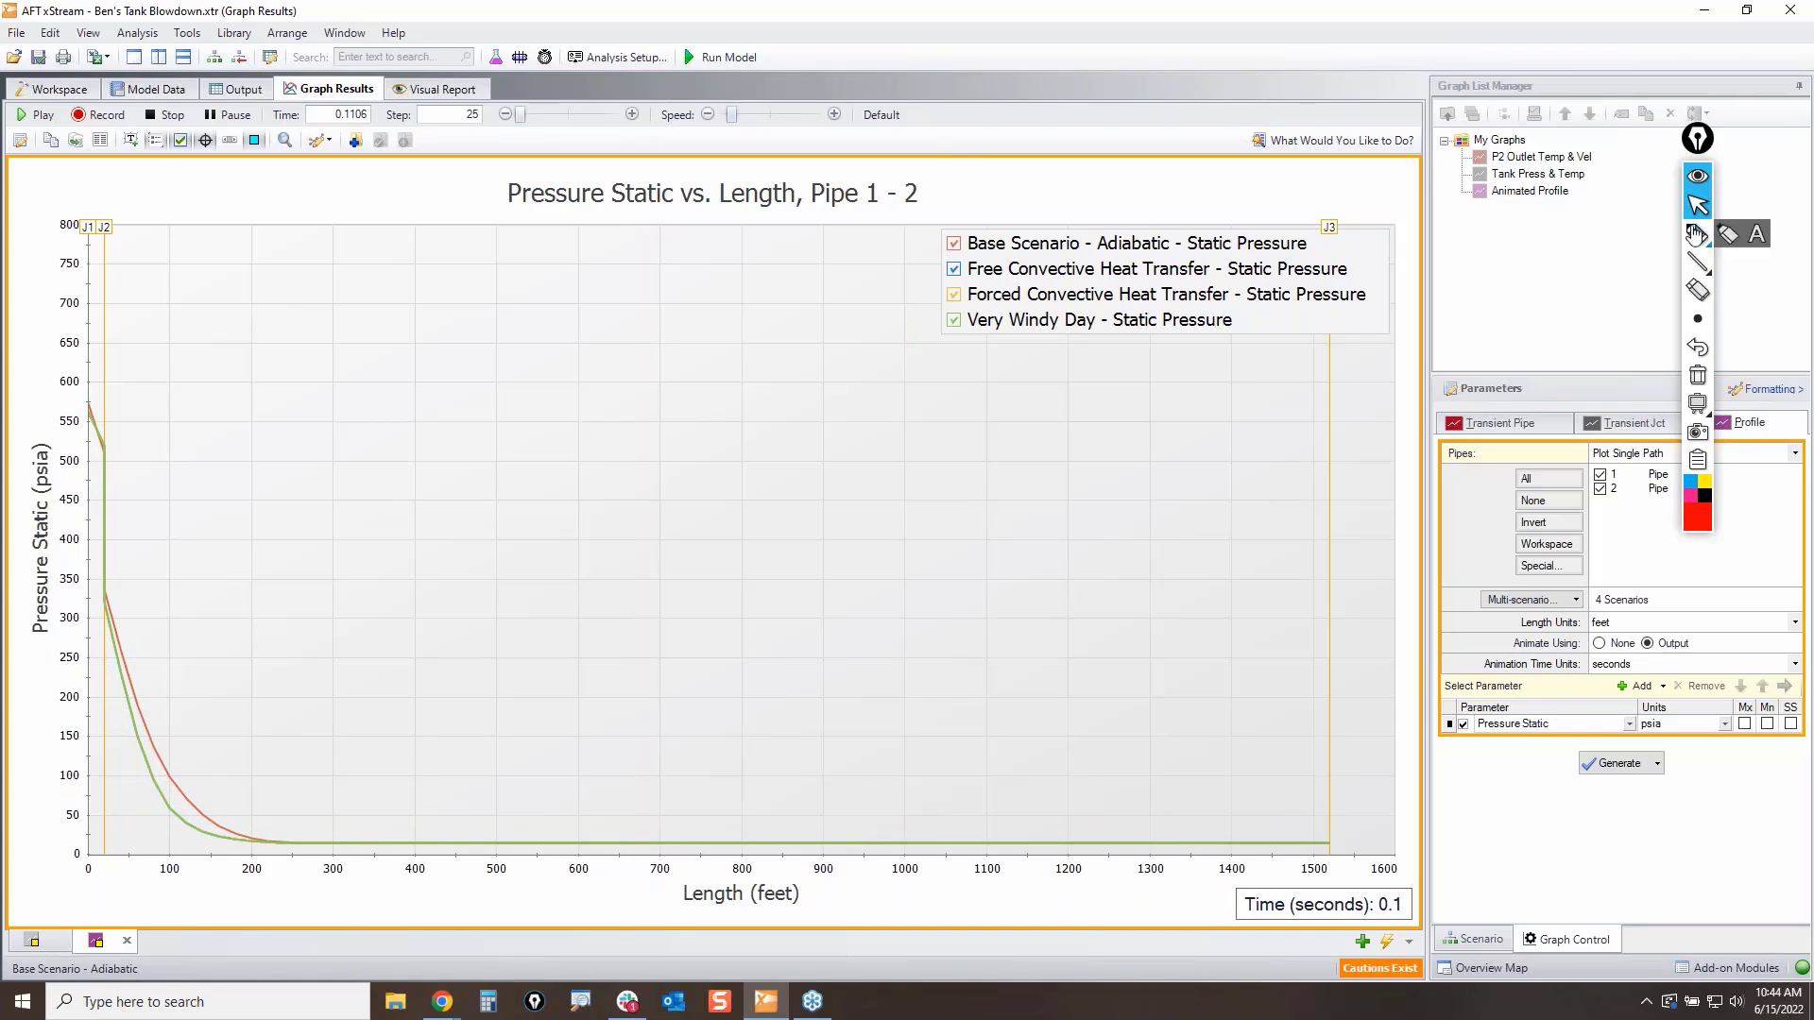
Step: Circle the adiabatic pressure curve near 120 feet with the pen and undo the mark
left_click(1698, 234)
mouse_move(198, 780)
left_mouse_down()
mouse_move(184, 798)
mouse_move(194, 786)
left_mouse_up()
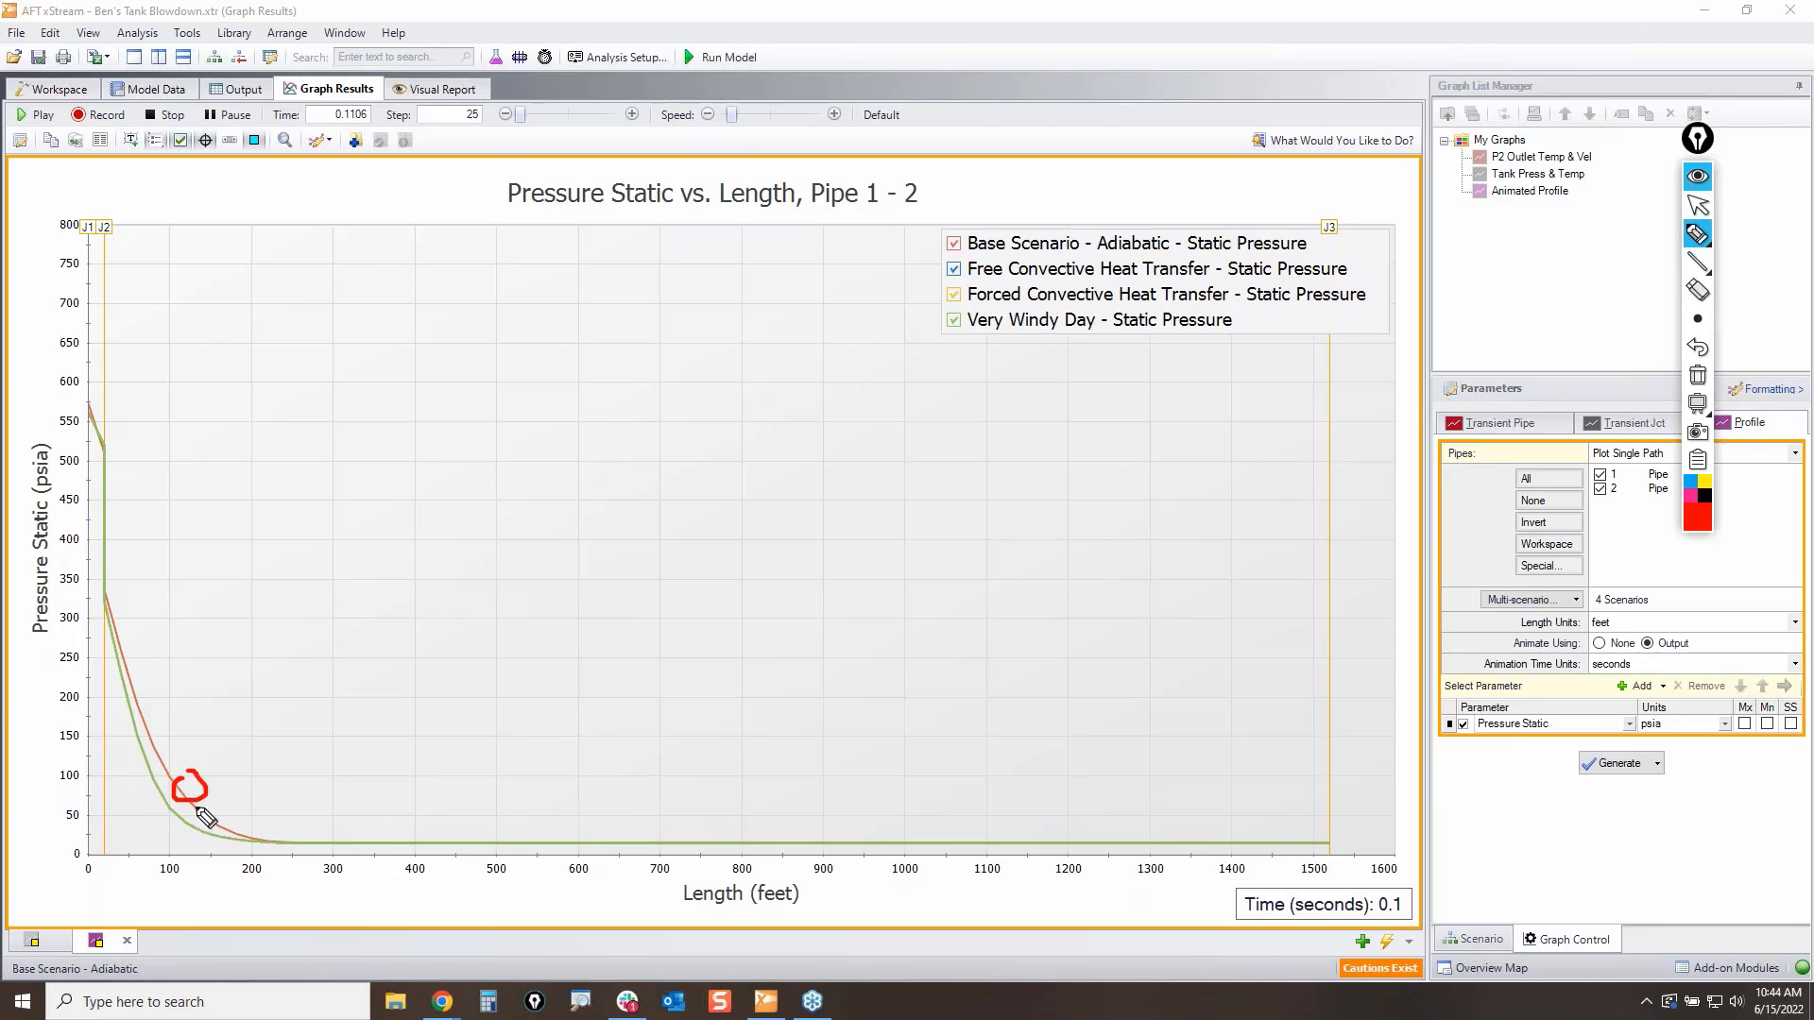
left_click(1698, 350)
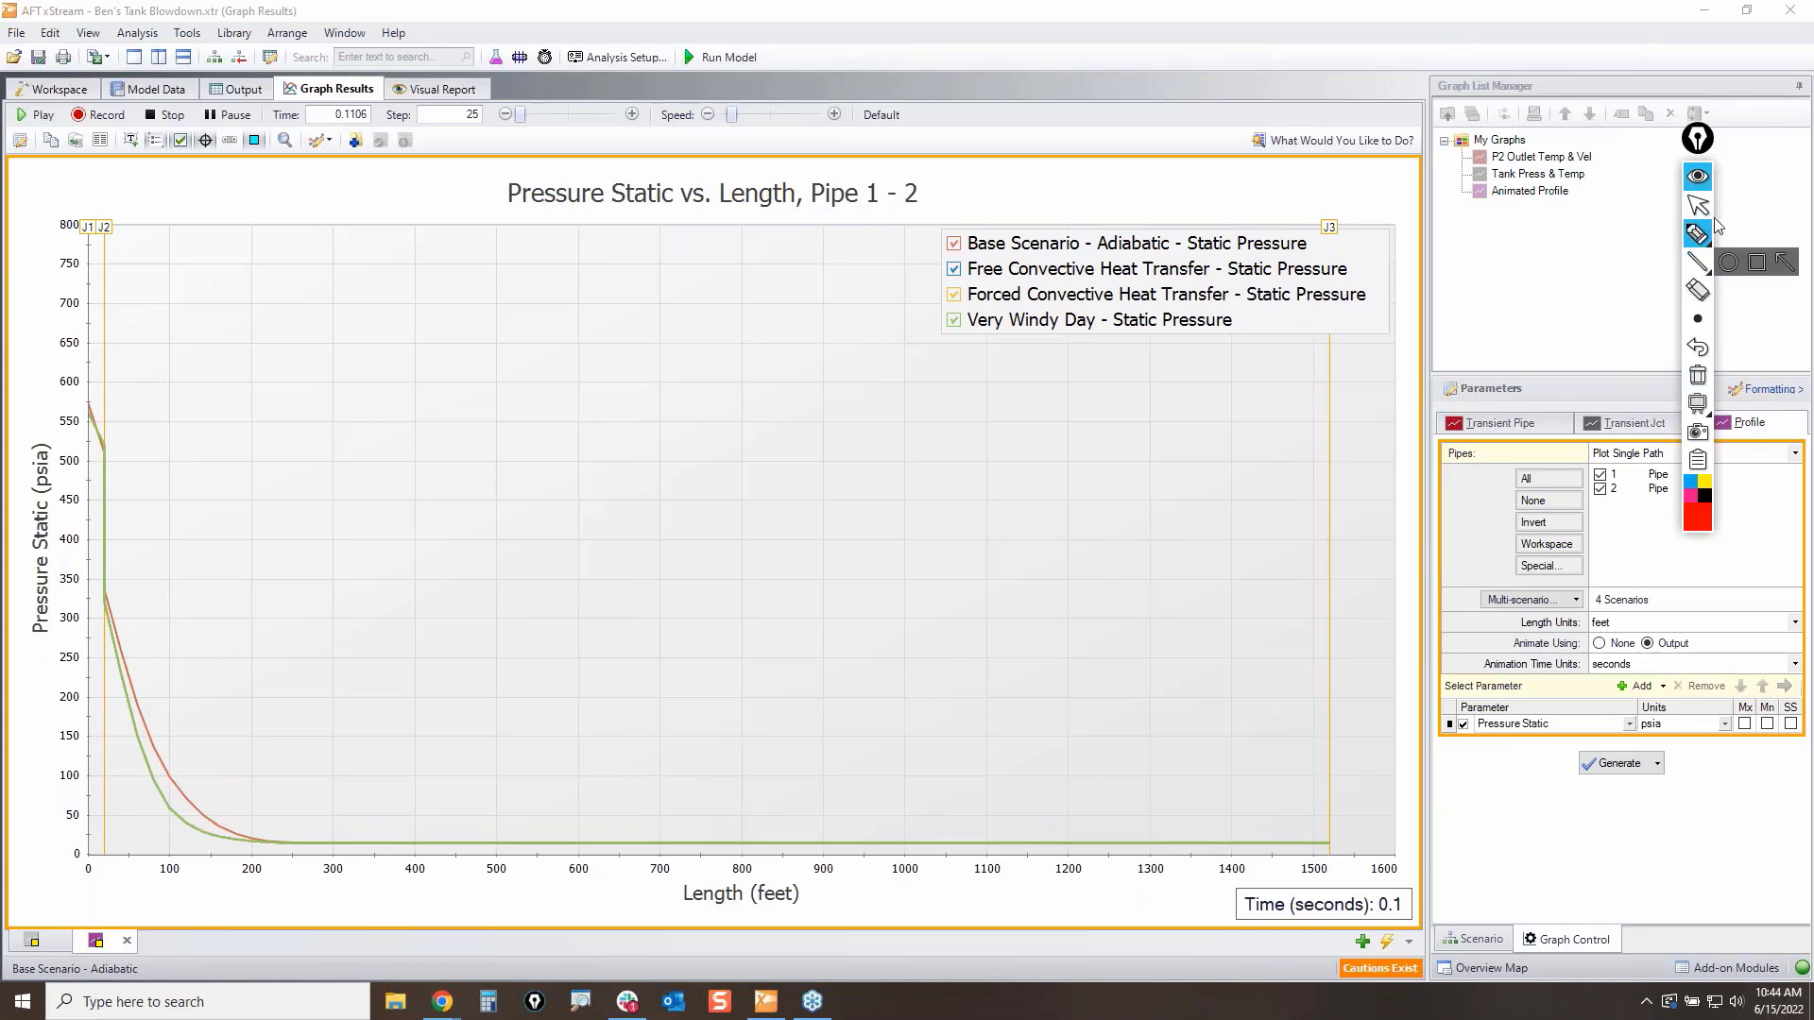
left_click(1698, 205)
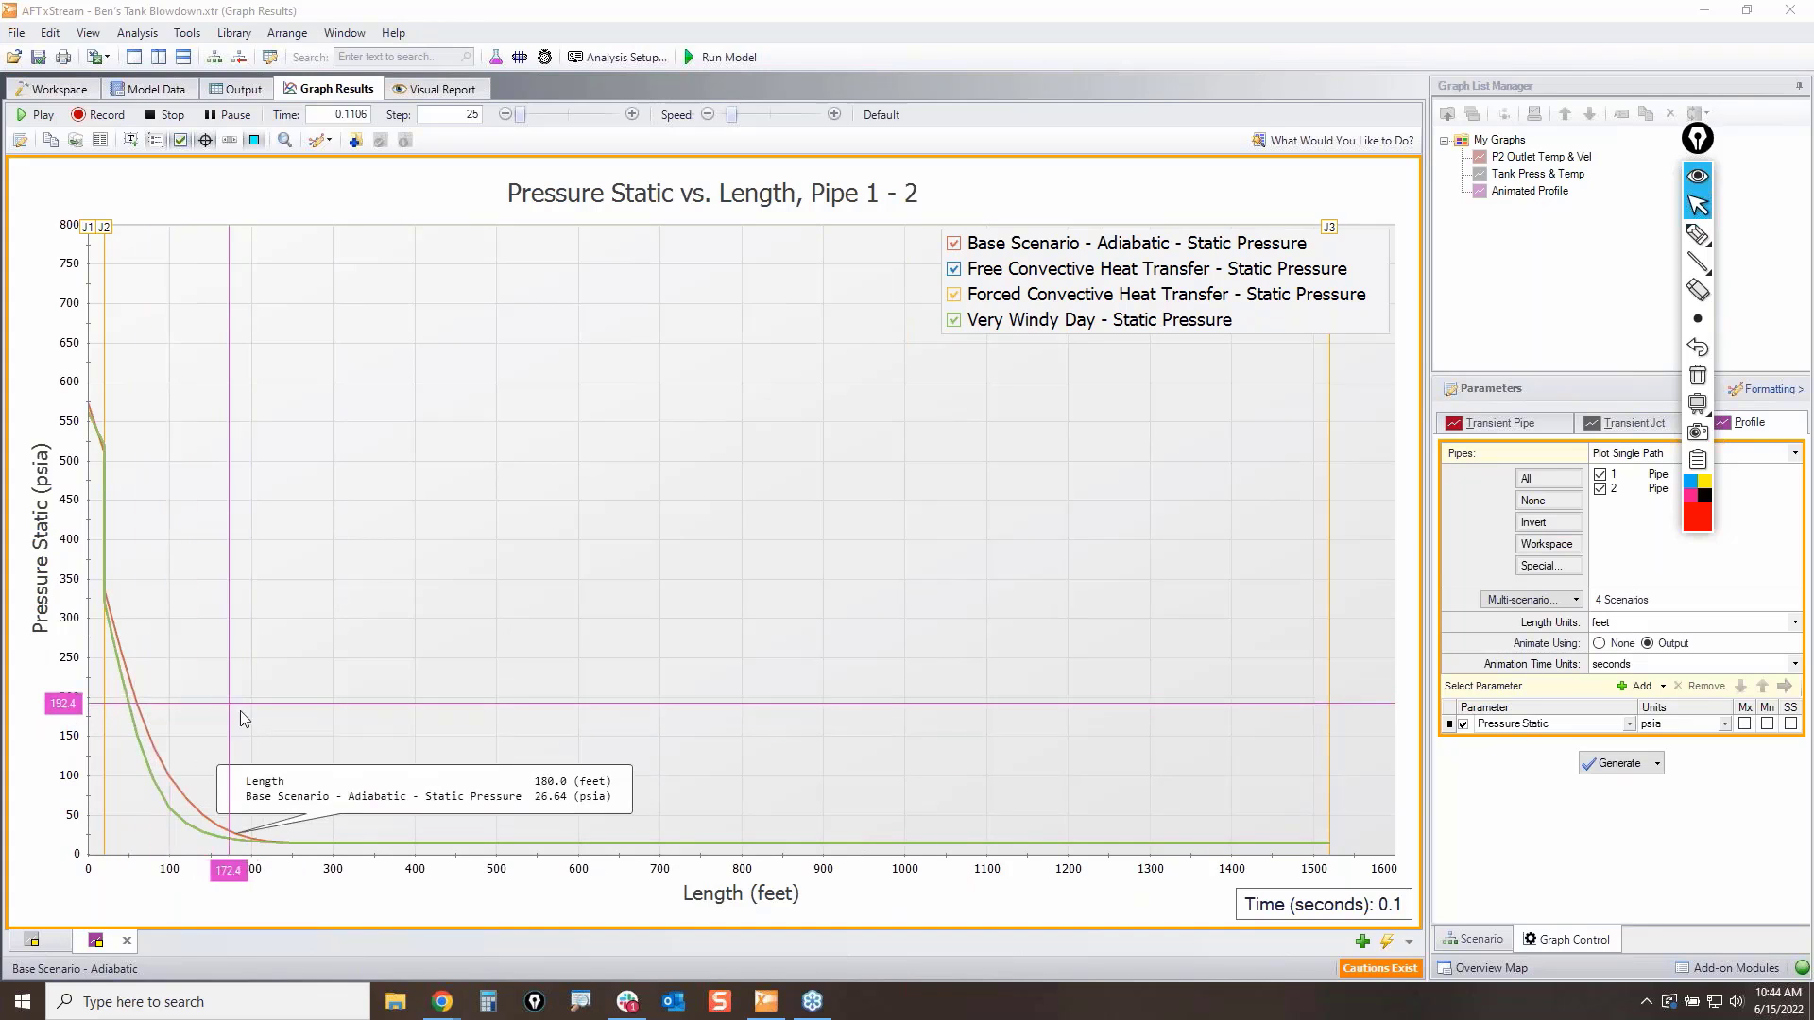
Step: Advance the pressure profile animation one time step at a time to step 48
left_click(633, 114)
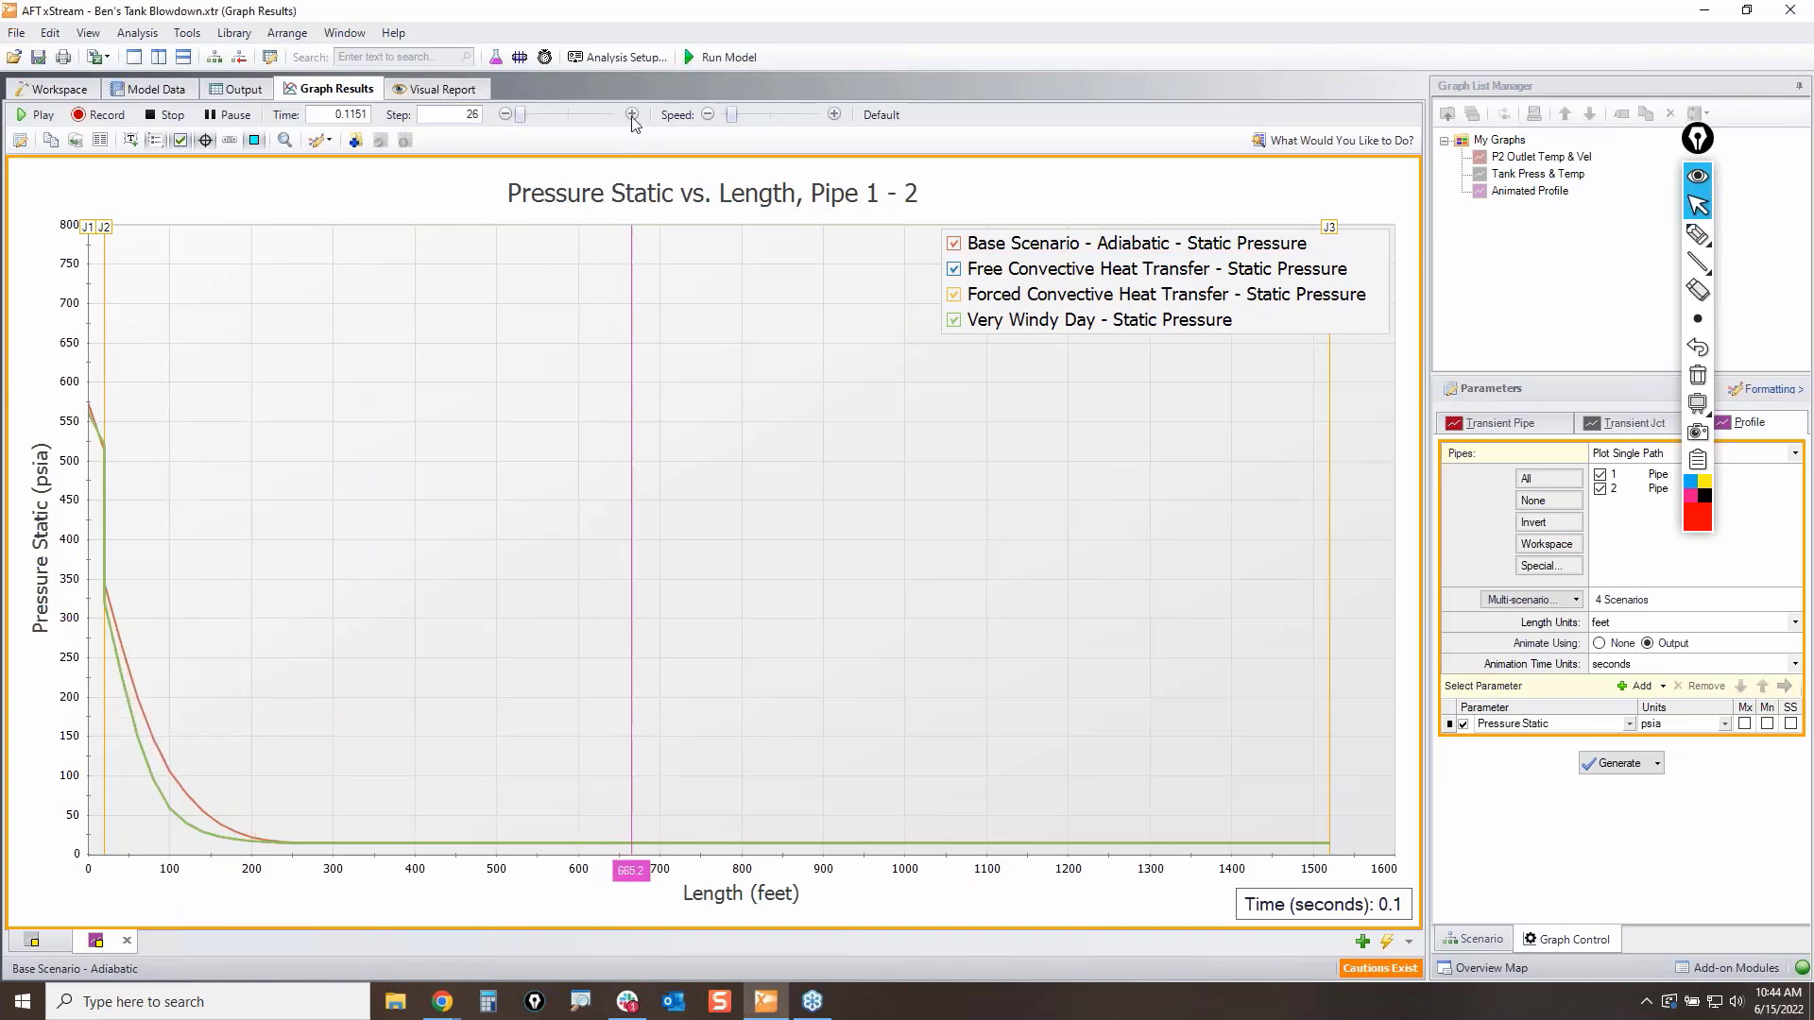
left_click(632, 114)
left_click(632, 114)
left_click(632, 115)
left_click(632, 114)
left_click(632, 114)
left_click(632, 115)
left_click(632, 114)
left_click(632, 114)
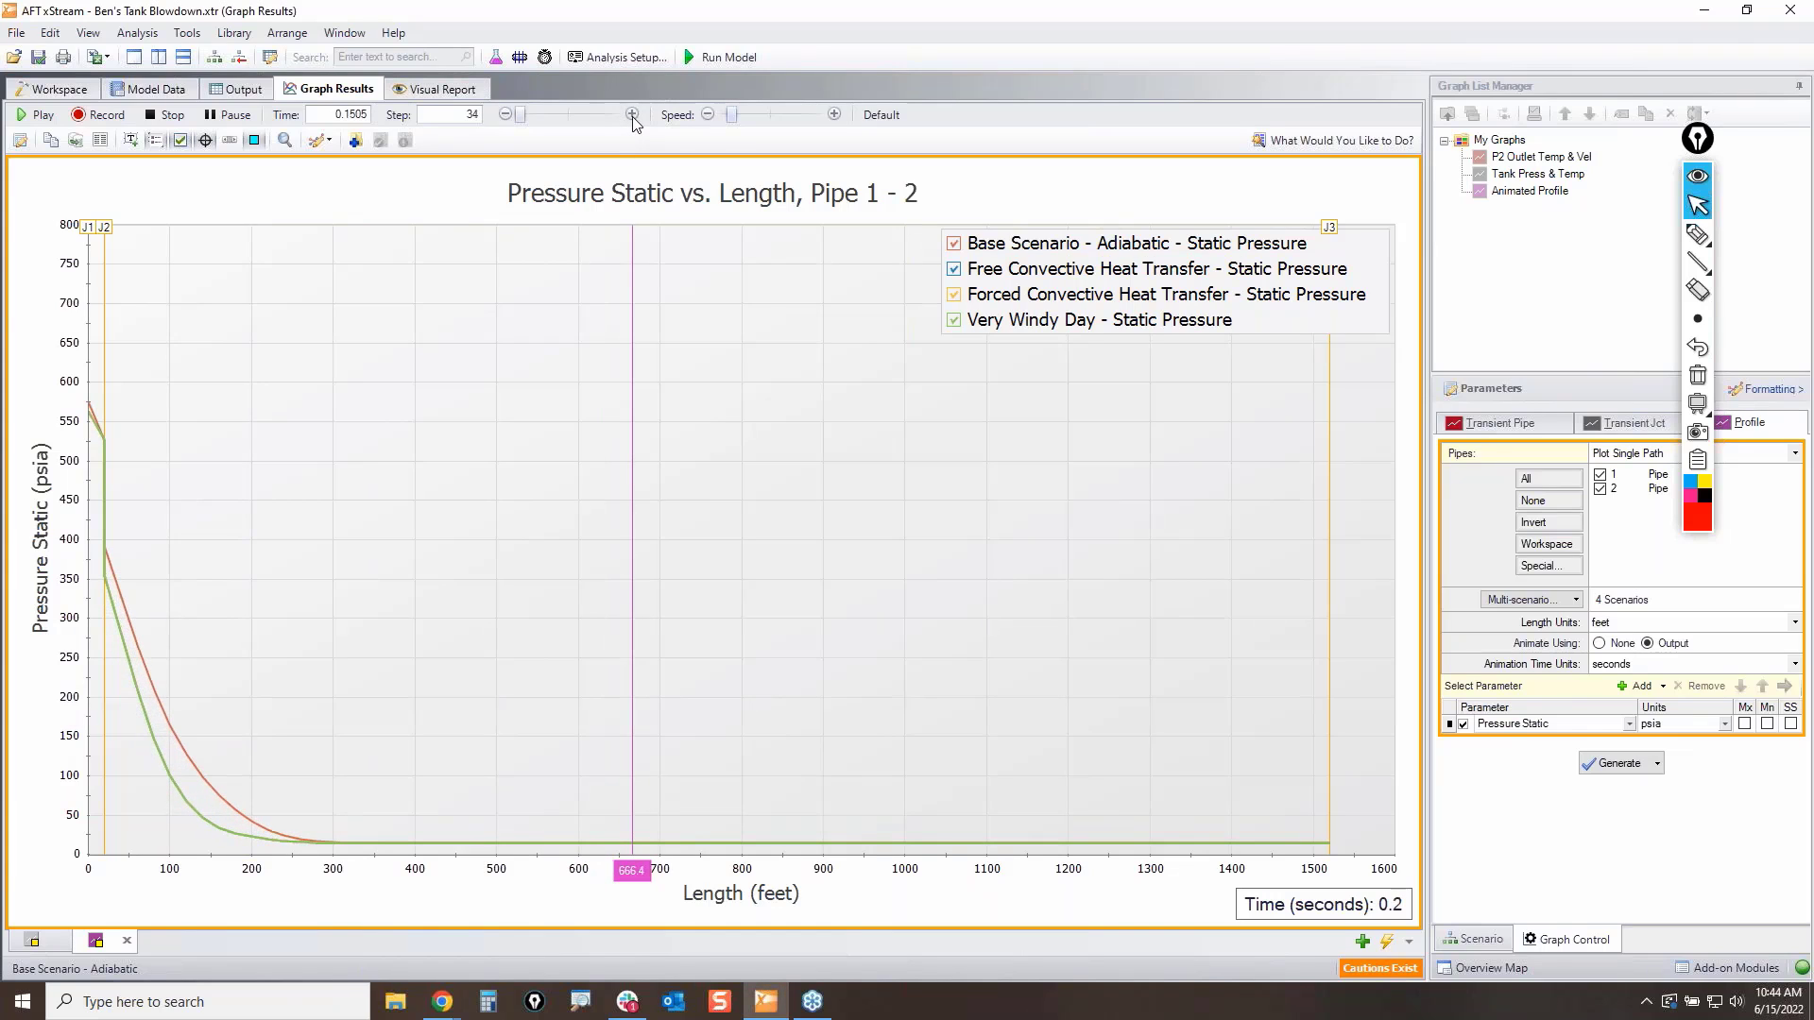
left_click(632, 114)
left_click(632, 114)
left_click(632, 115)
left_click(632, 115)
left_click(632, 114)
left_click(632, 114)
left_click(632, 115)
left_click(632, 114)
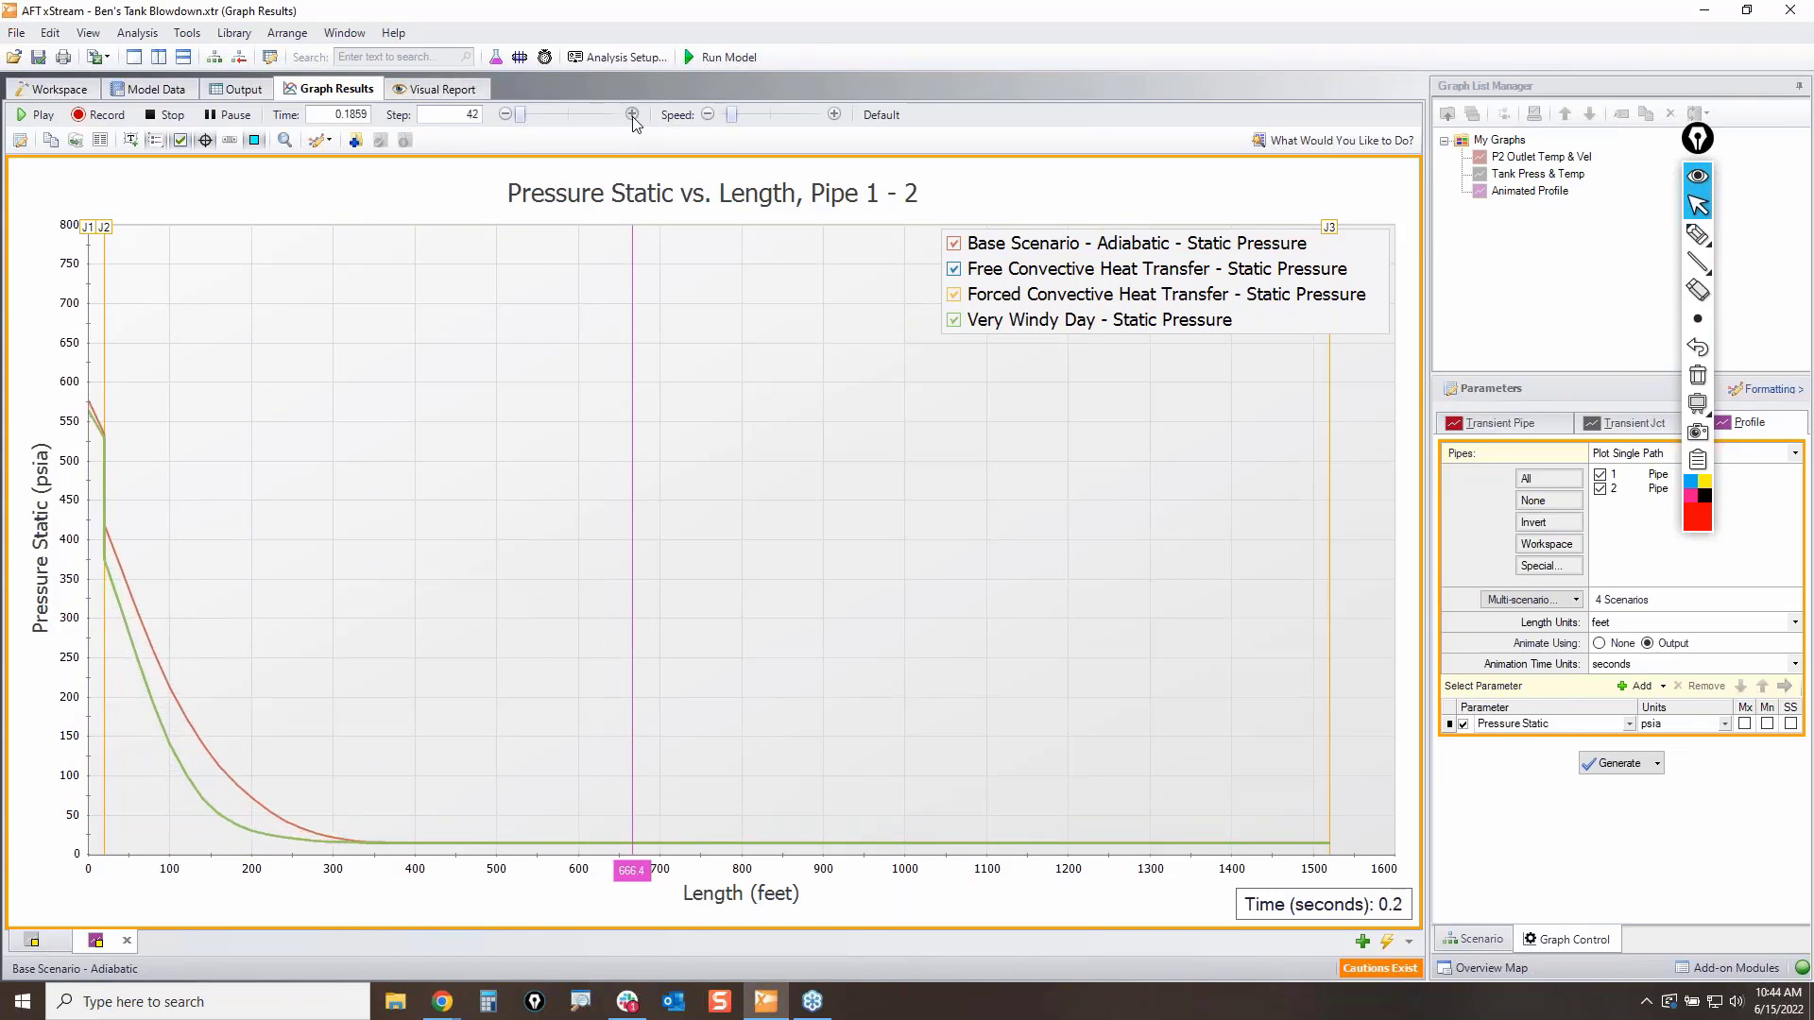
left_click(632, 115)
left_click(632, 114)
left_click(632, 115)
left_click(632, 114)
left_click(632, 115)
left_click(632, 115)
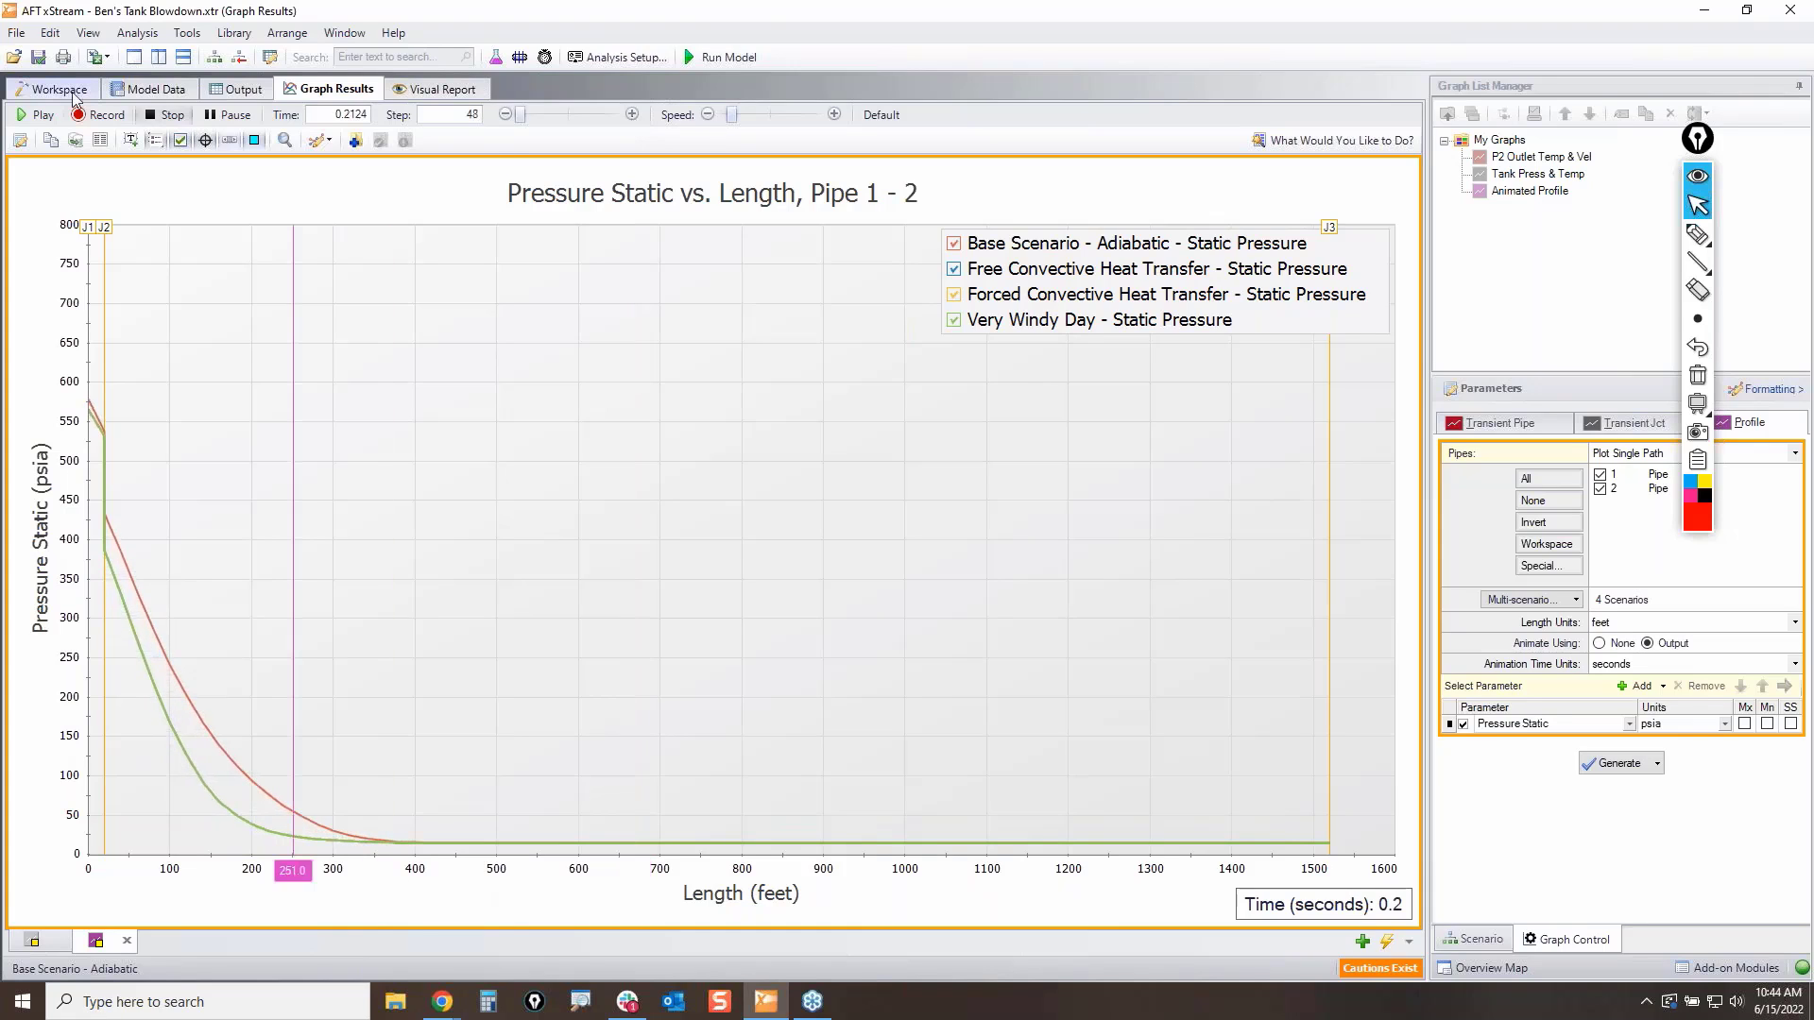
Step: Play the pressure profile animation at a slightly higher speed and pause it at step 78
left_click(834, 114)
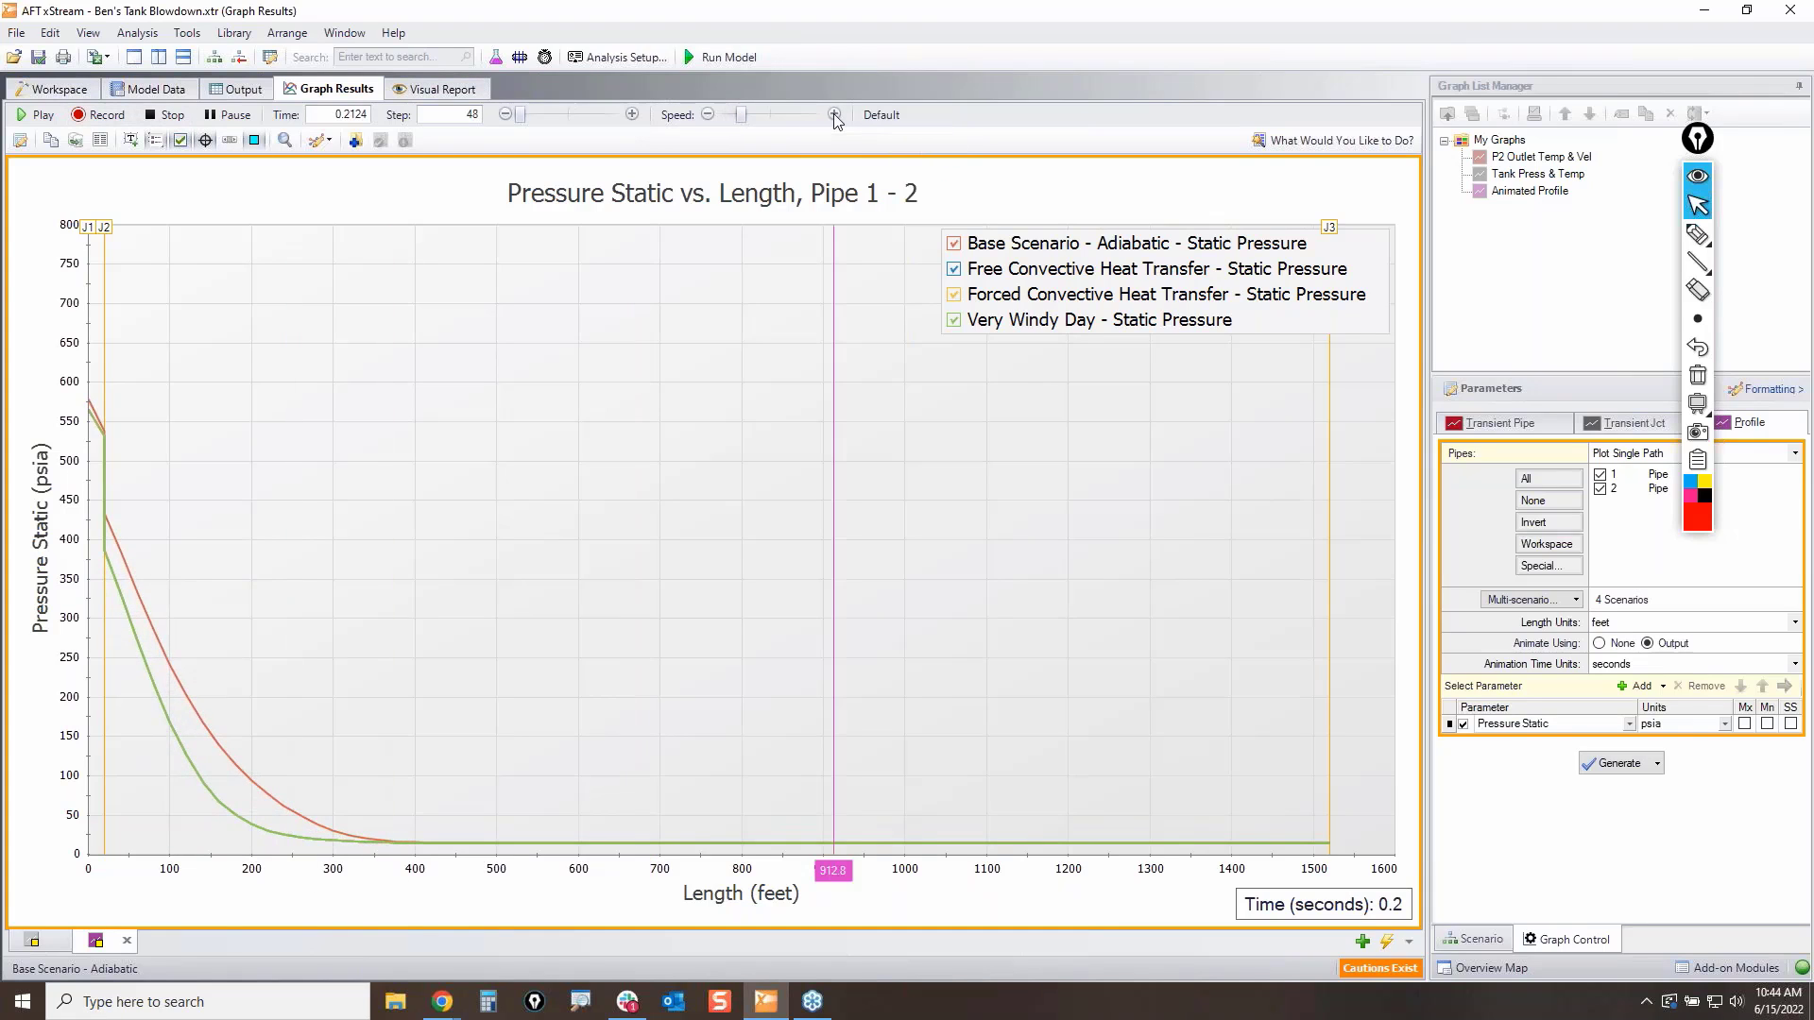
left_click(34, 117)
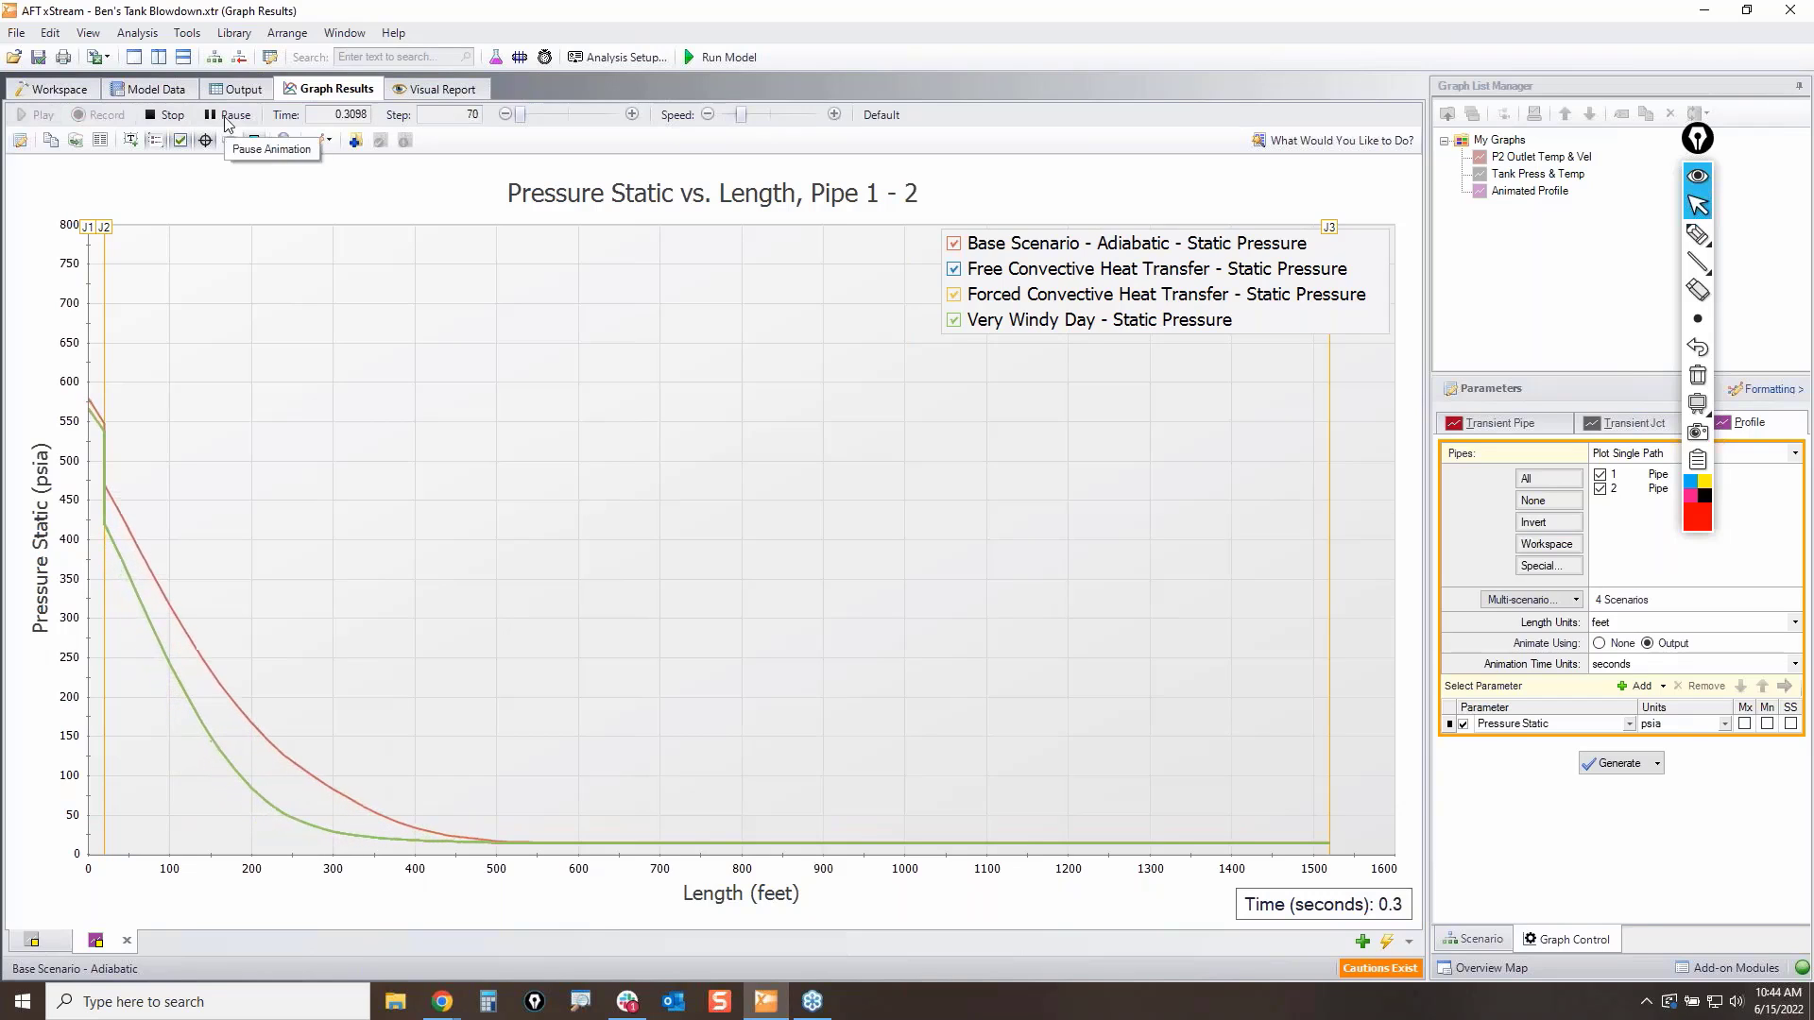
left_click(227, 118)
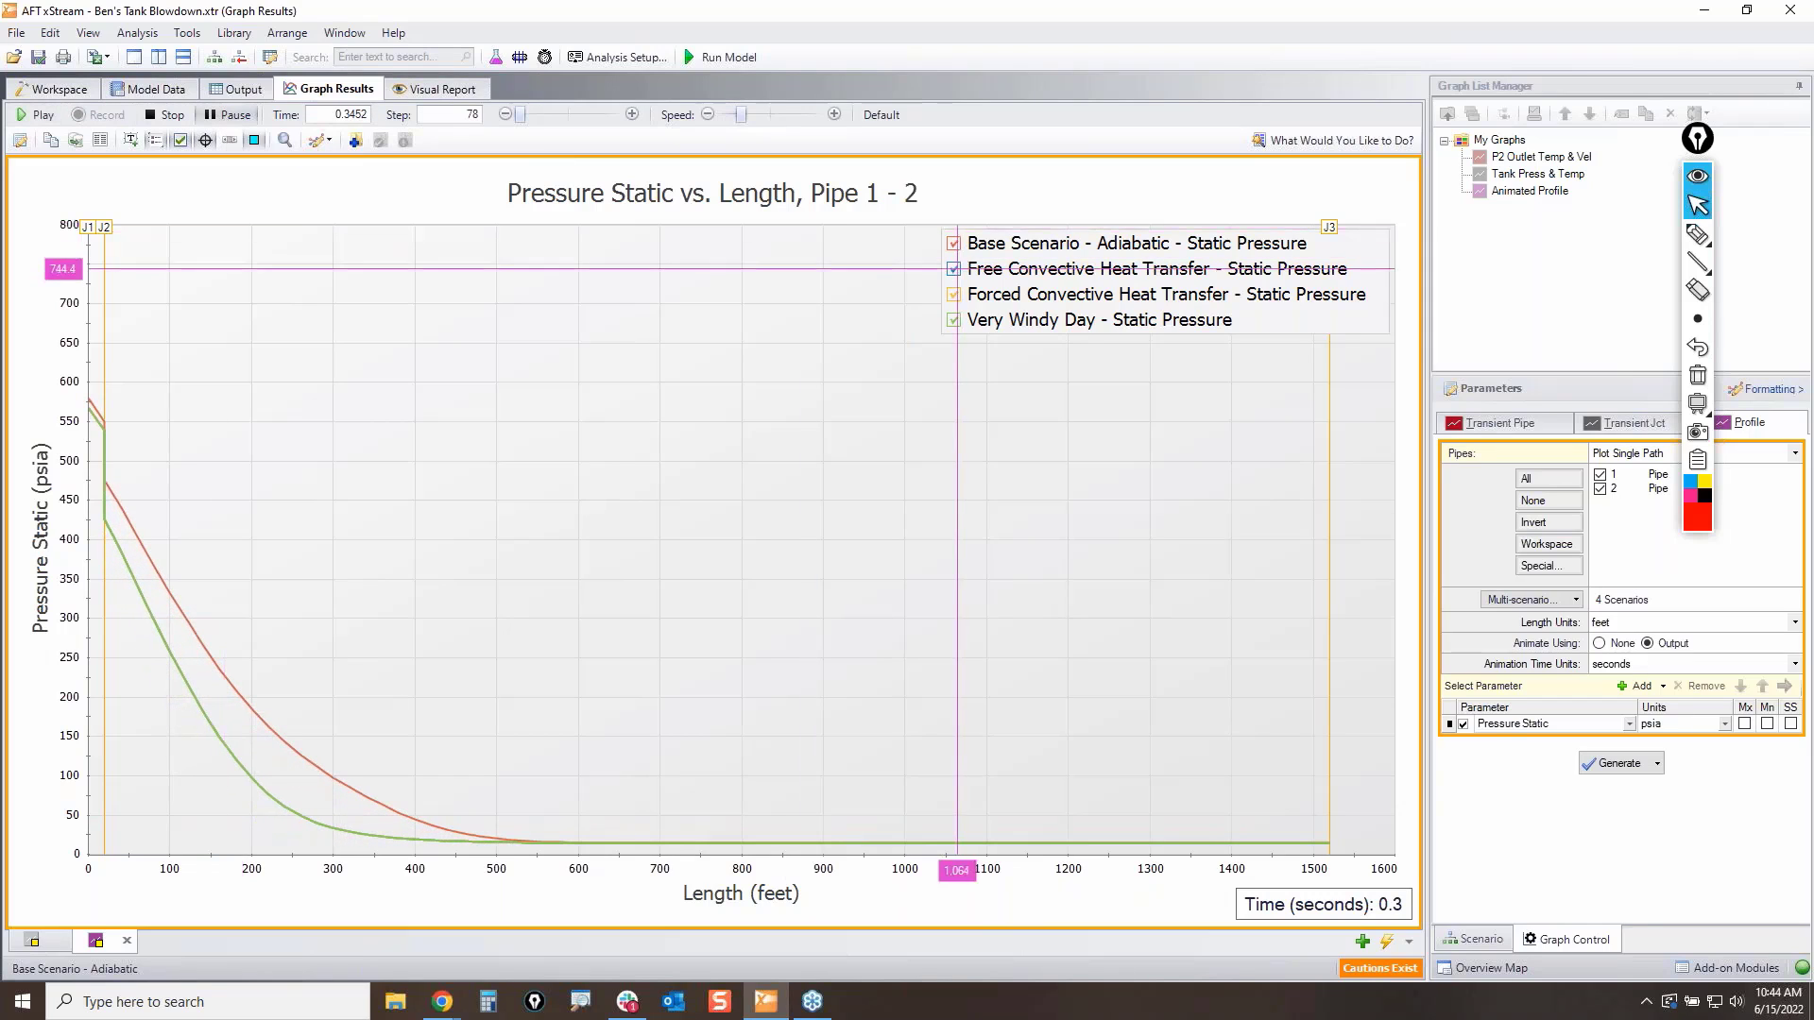
Step: Hide the Very Windy Day and Forced Convective Heat Transfer curves to view the overlapped curve, and show both again
left_click(954, 320)
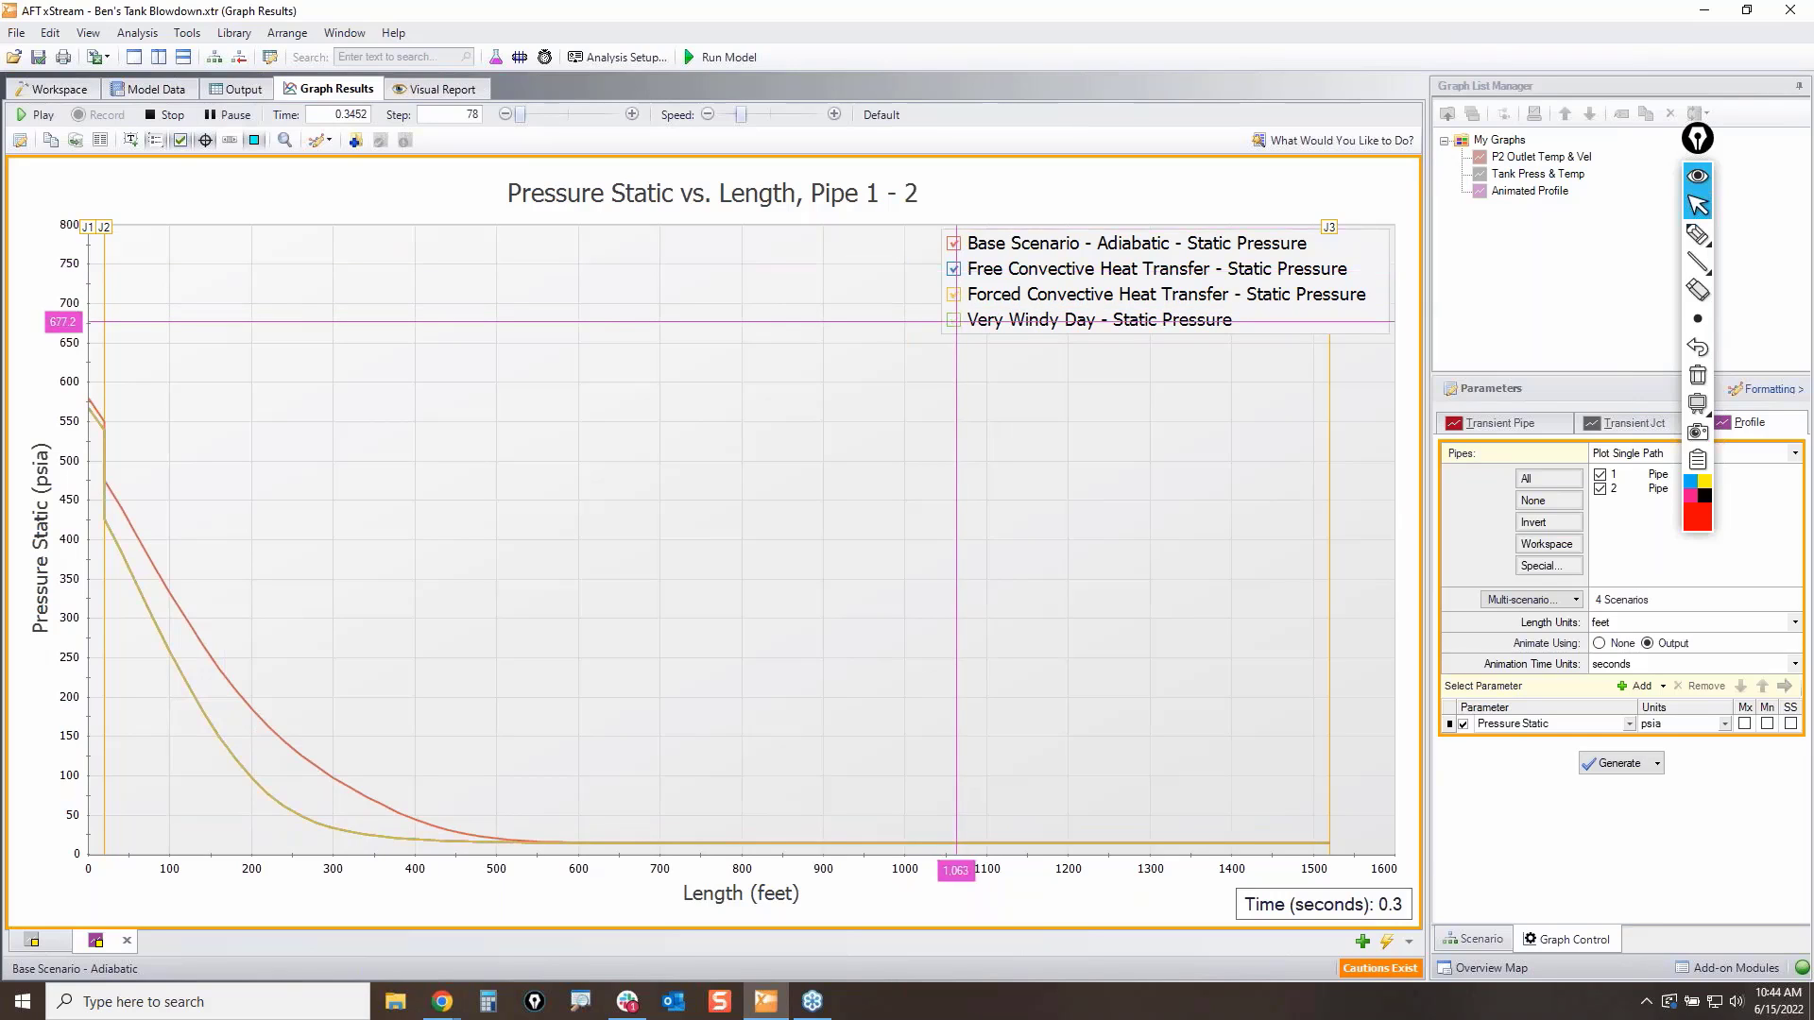
left_click(954, 295)
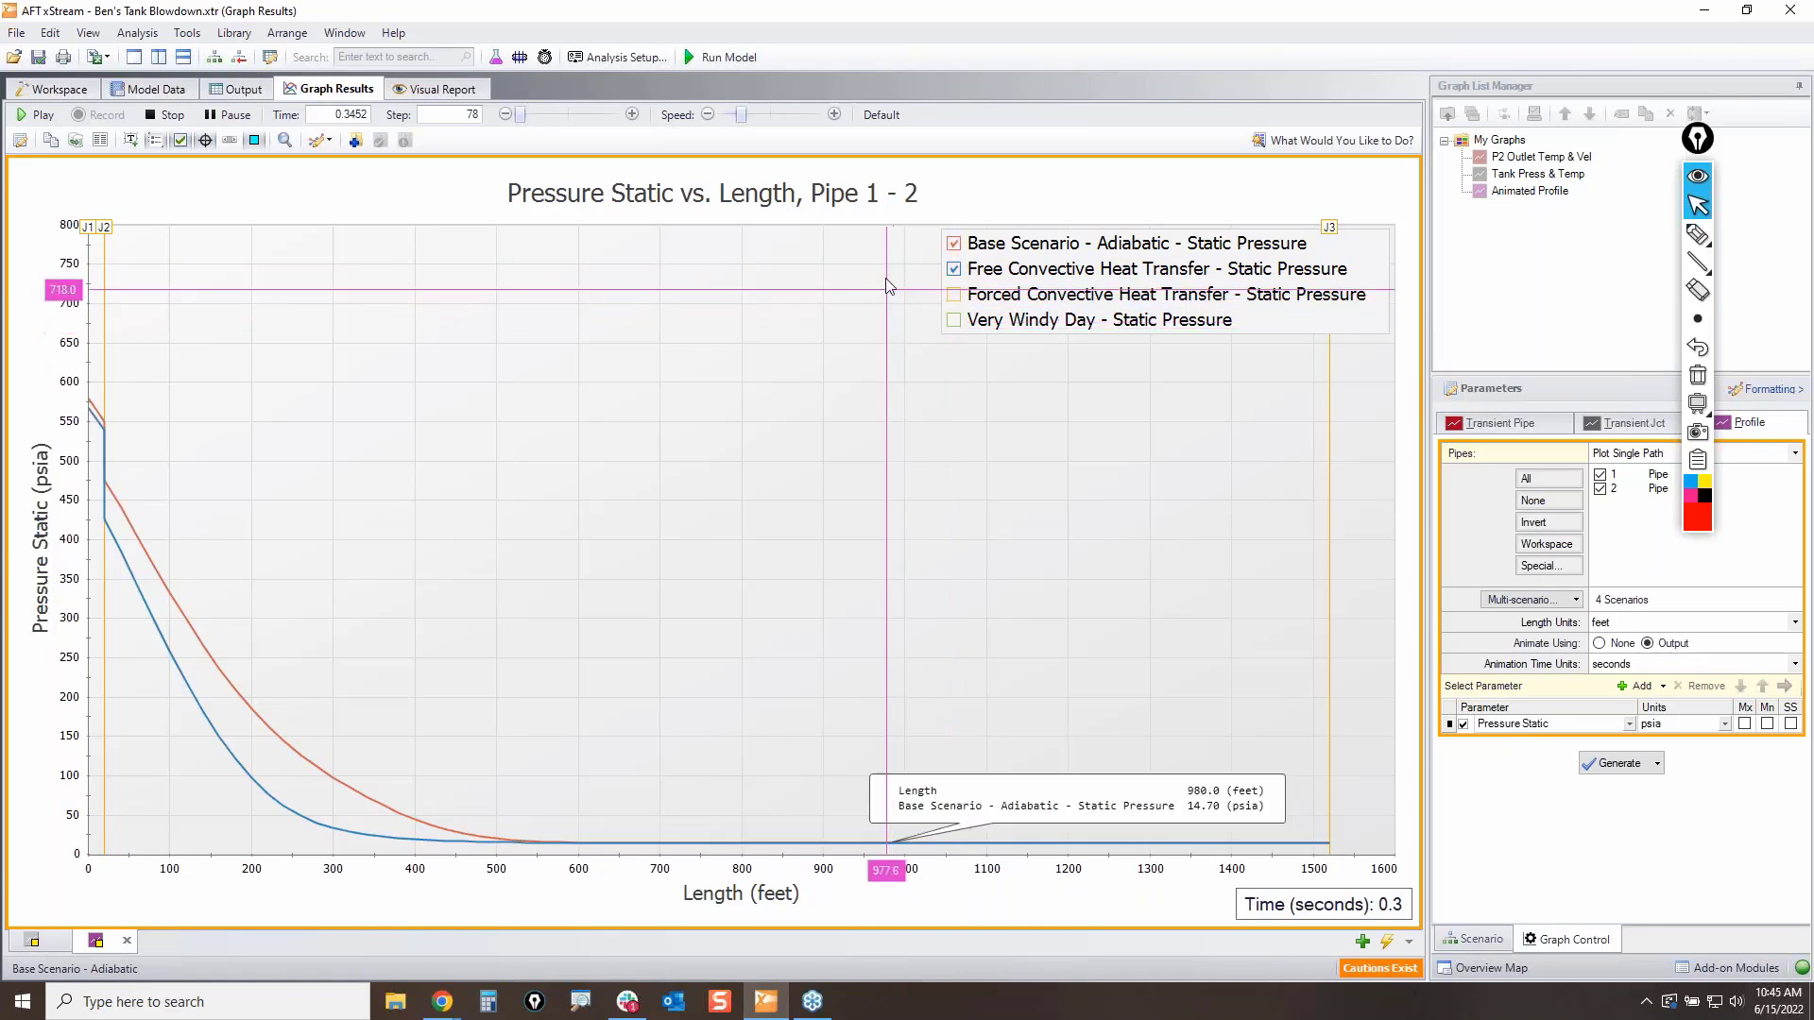
left_click(954, 295)
left_click(954, 319)
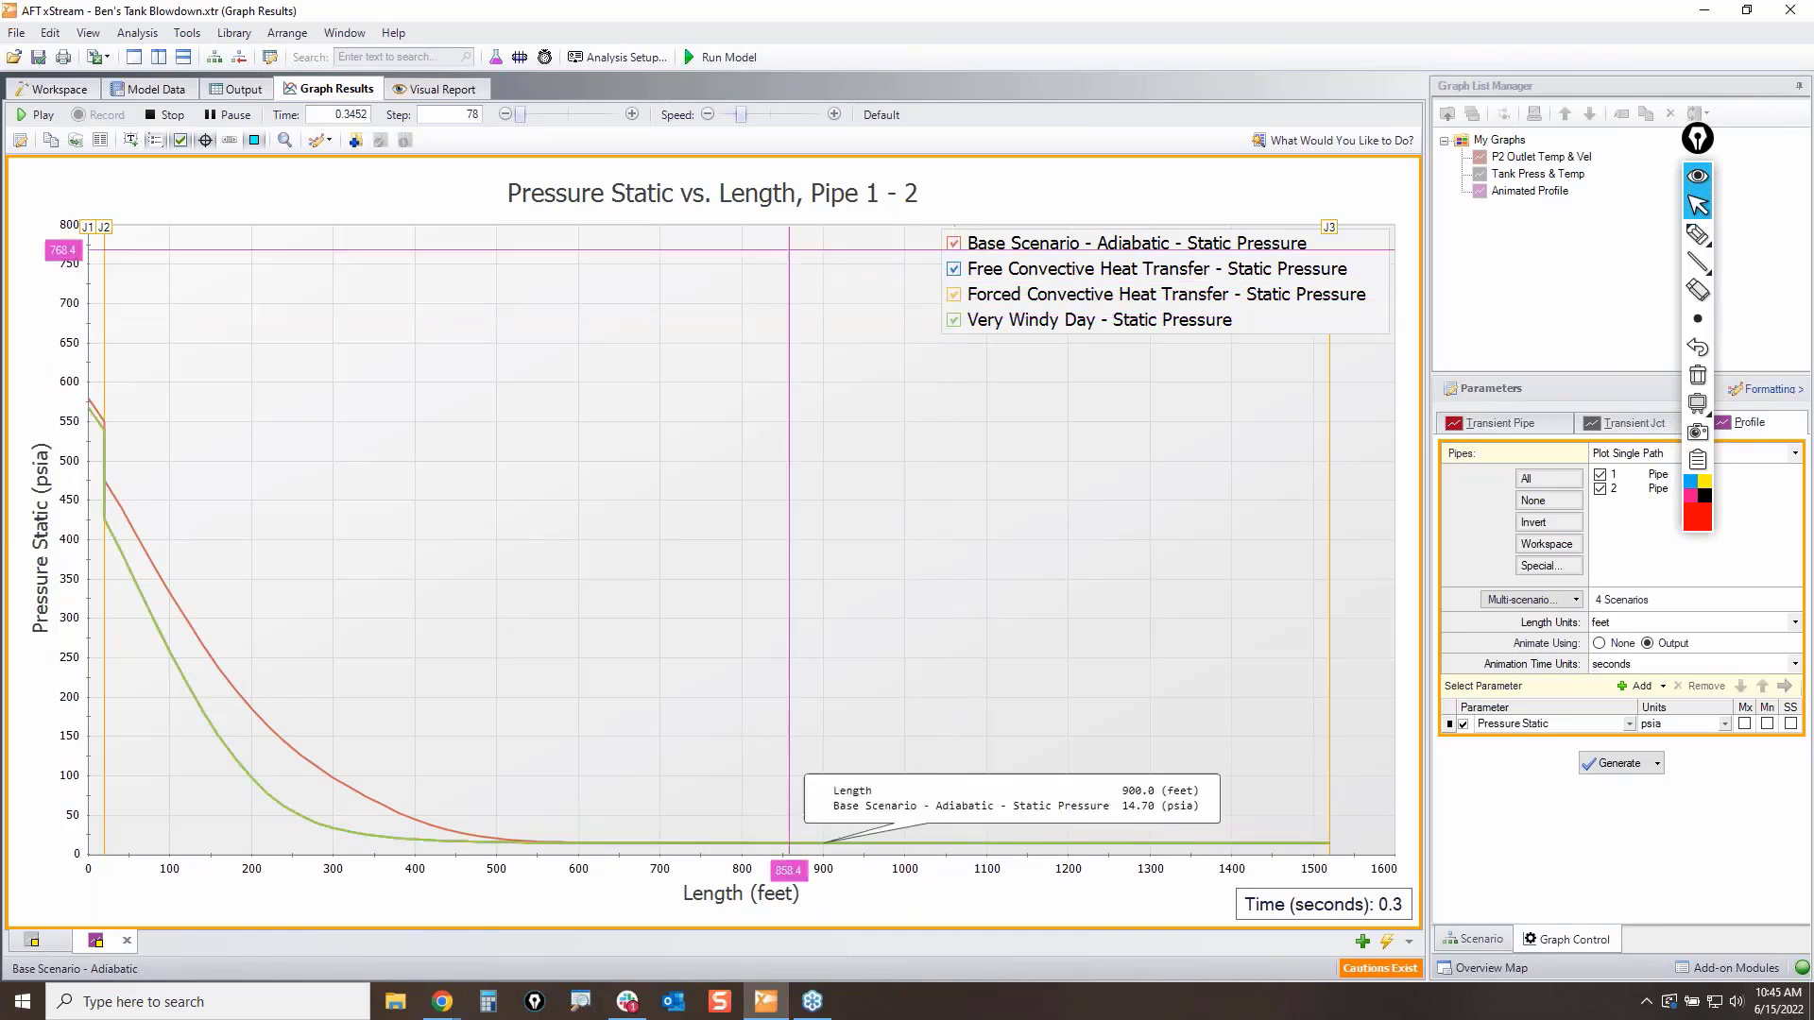
Step: Resume the pressure profile animation at a higher speed and pause it at step 870
left_click(40, 115)
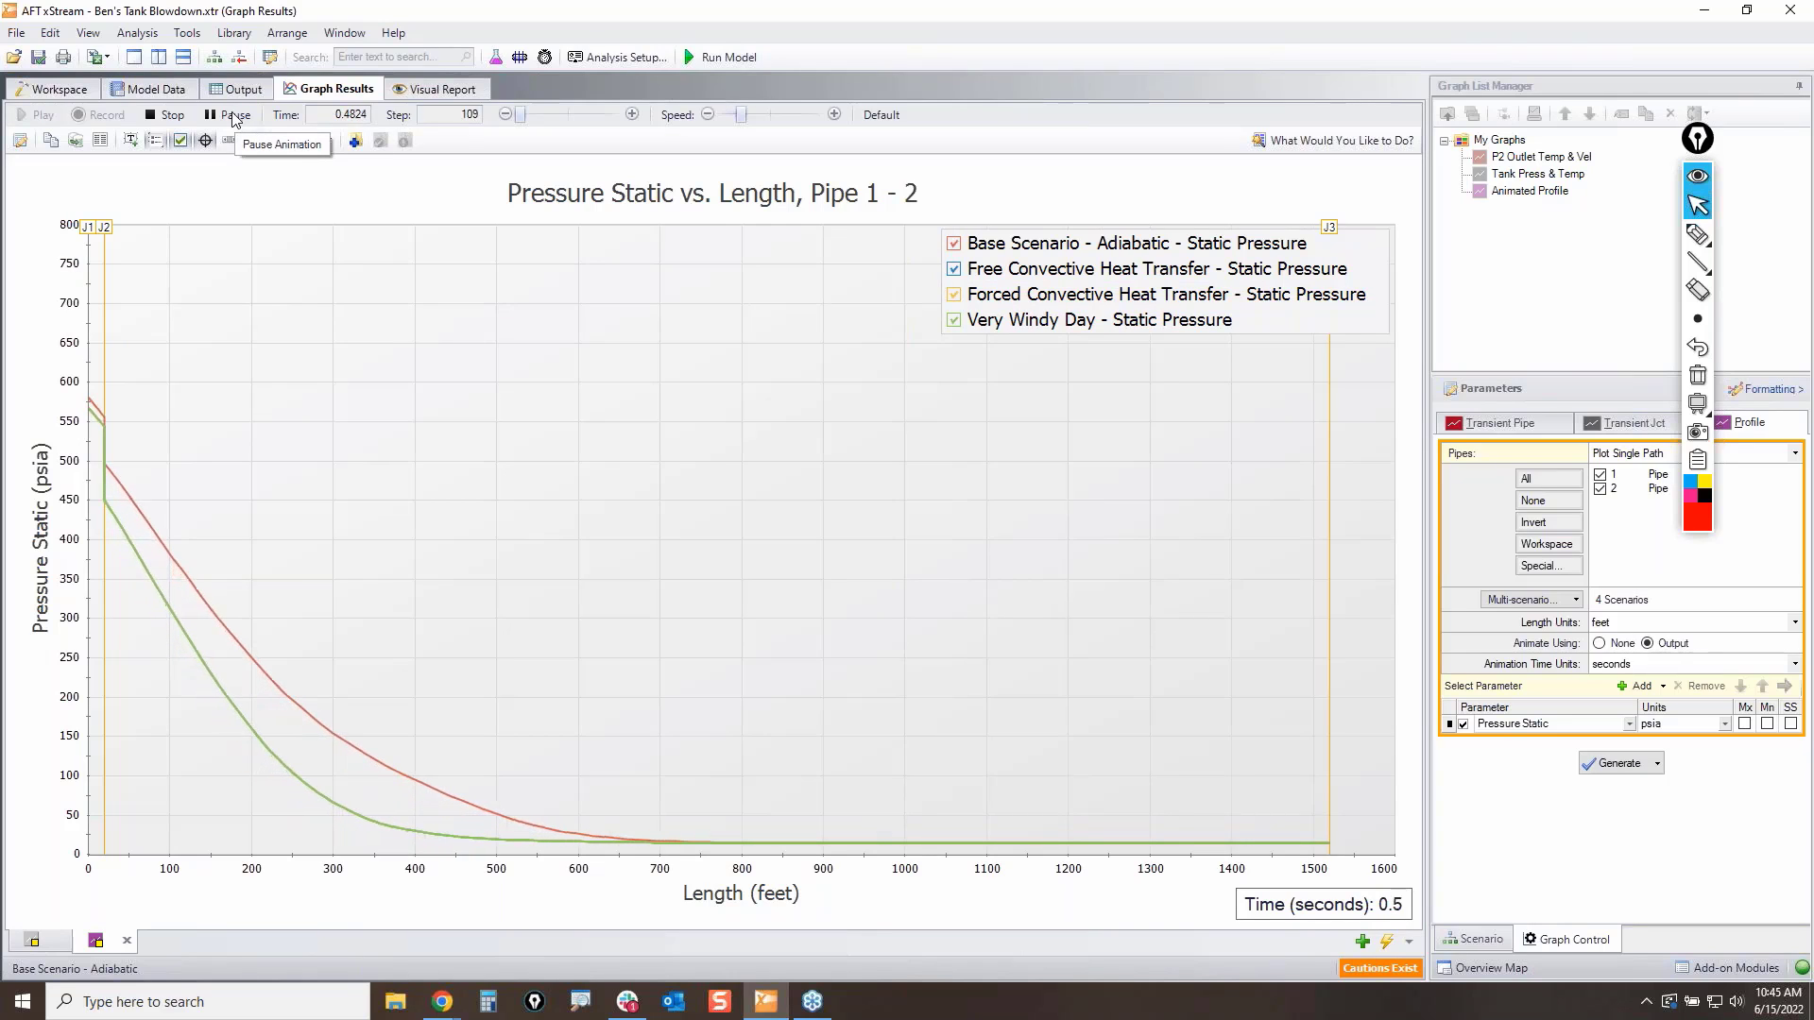
left_click(881, 115)
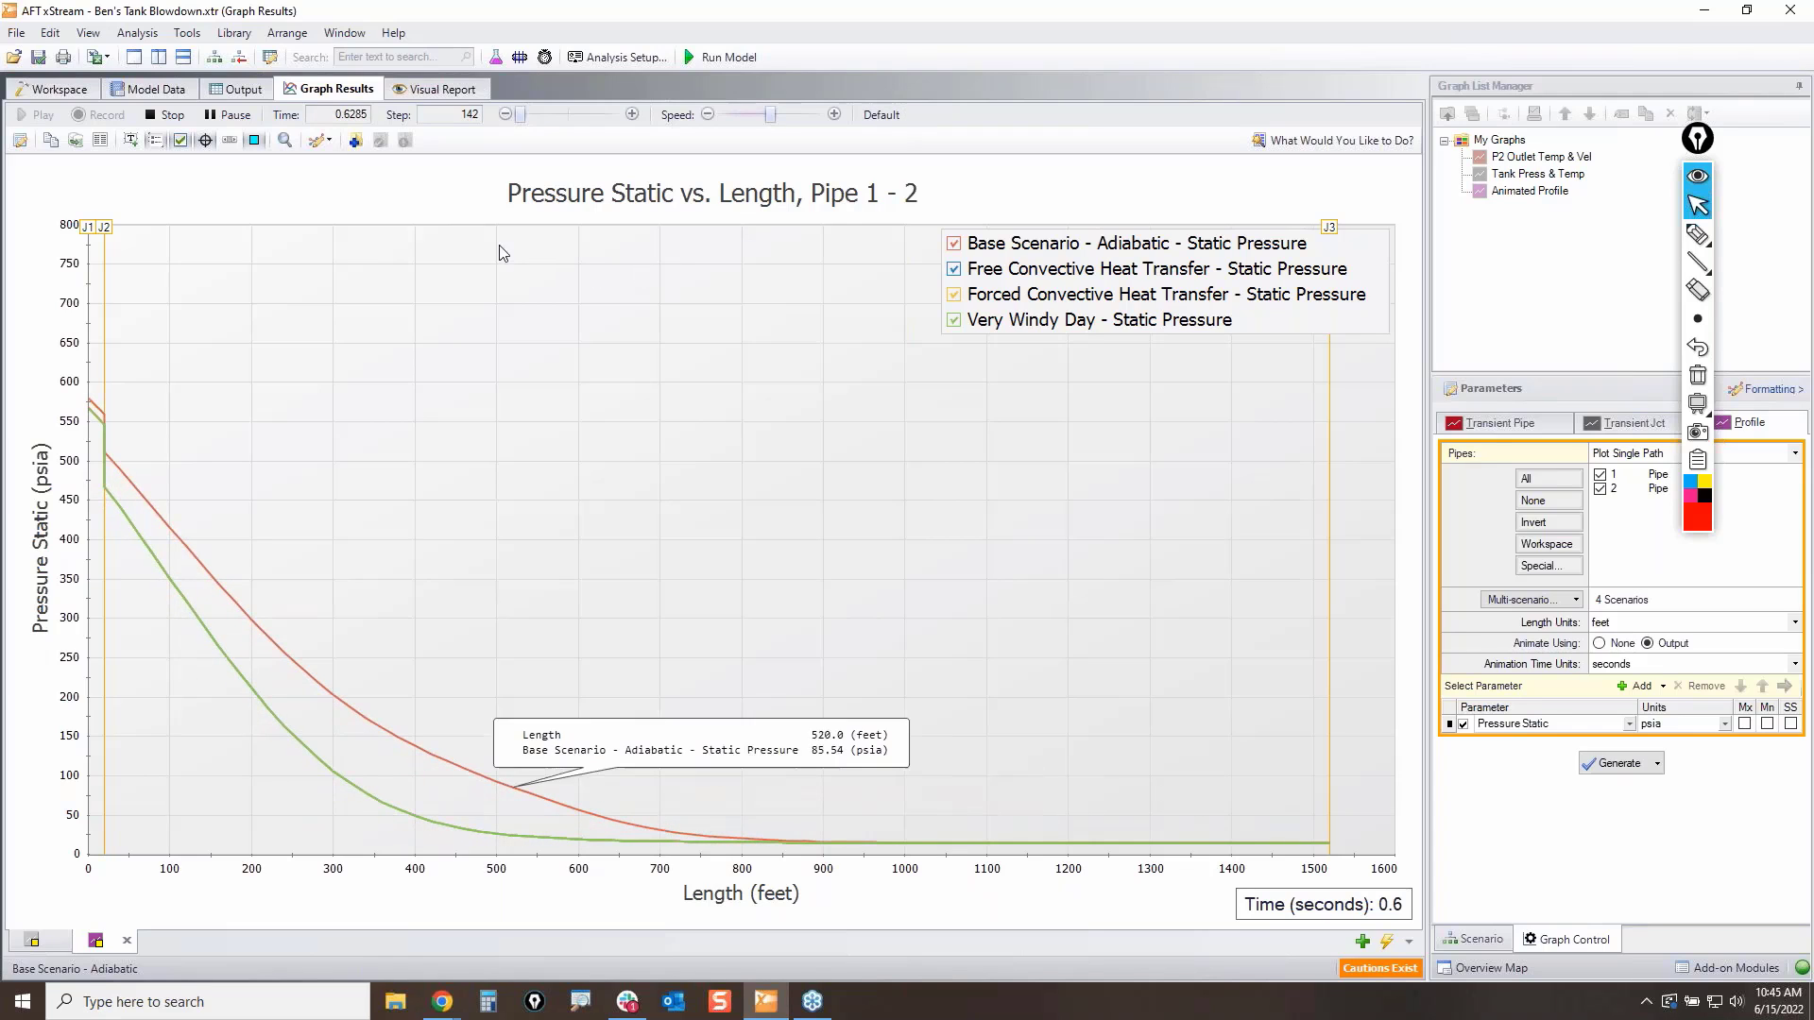
left_click(834, 114)
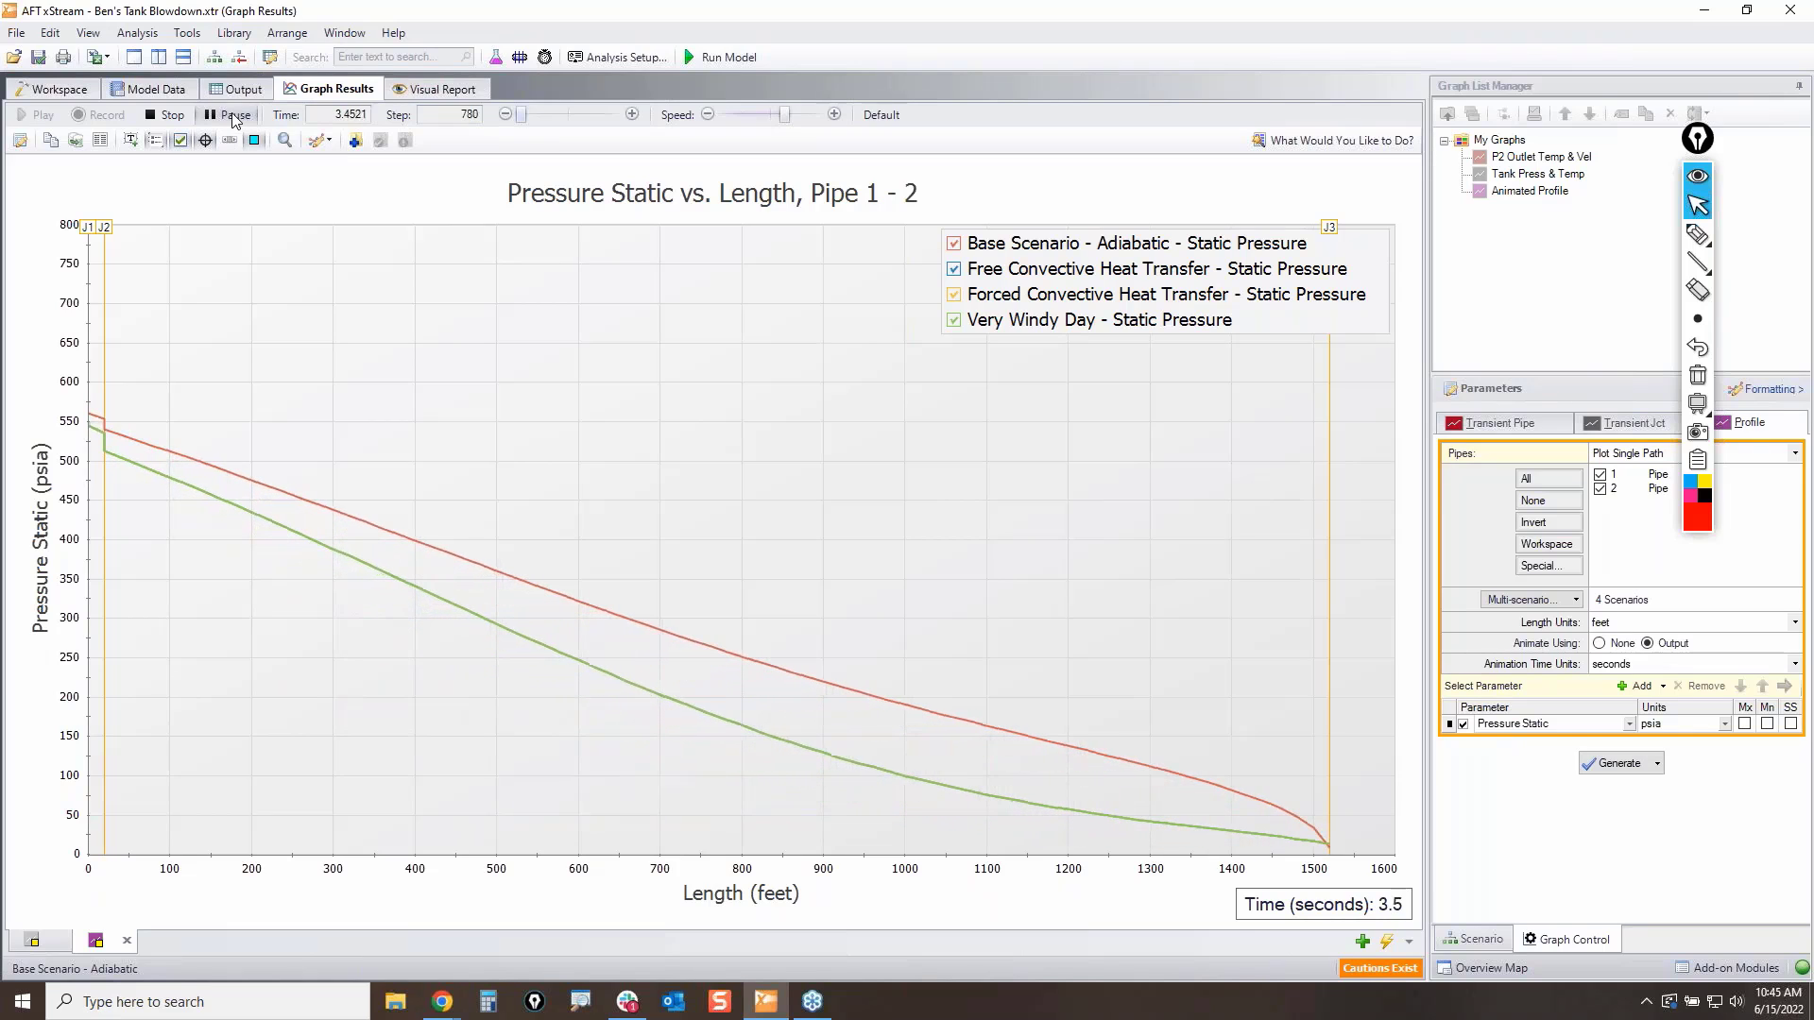
Step: Circle the pressure drop across valve J2 on the profile with the pen and clear the marks
left_click(1698, 233)
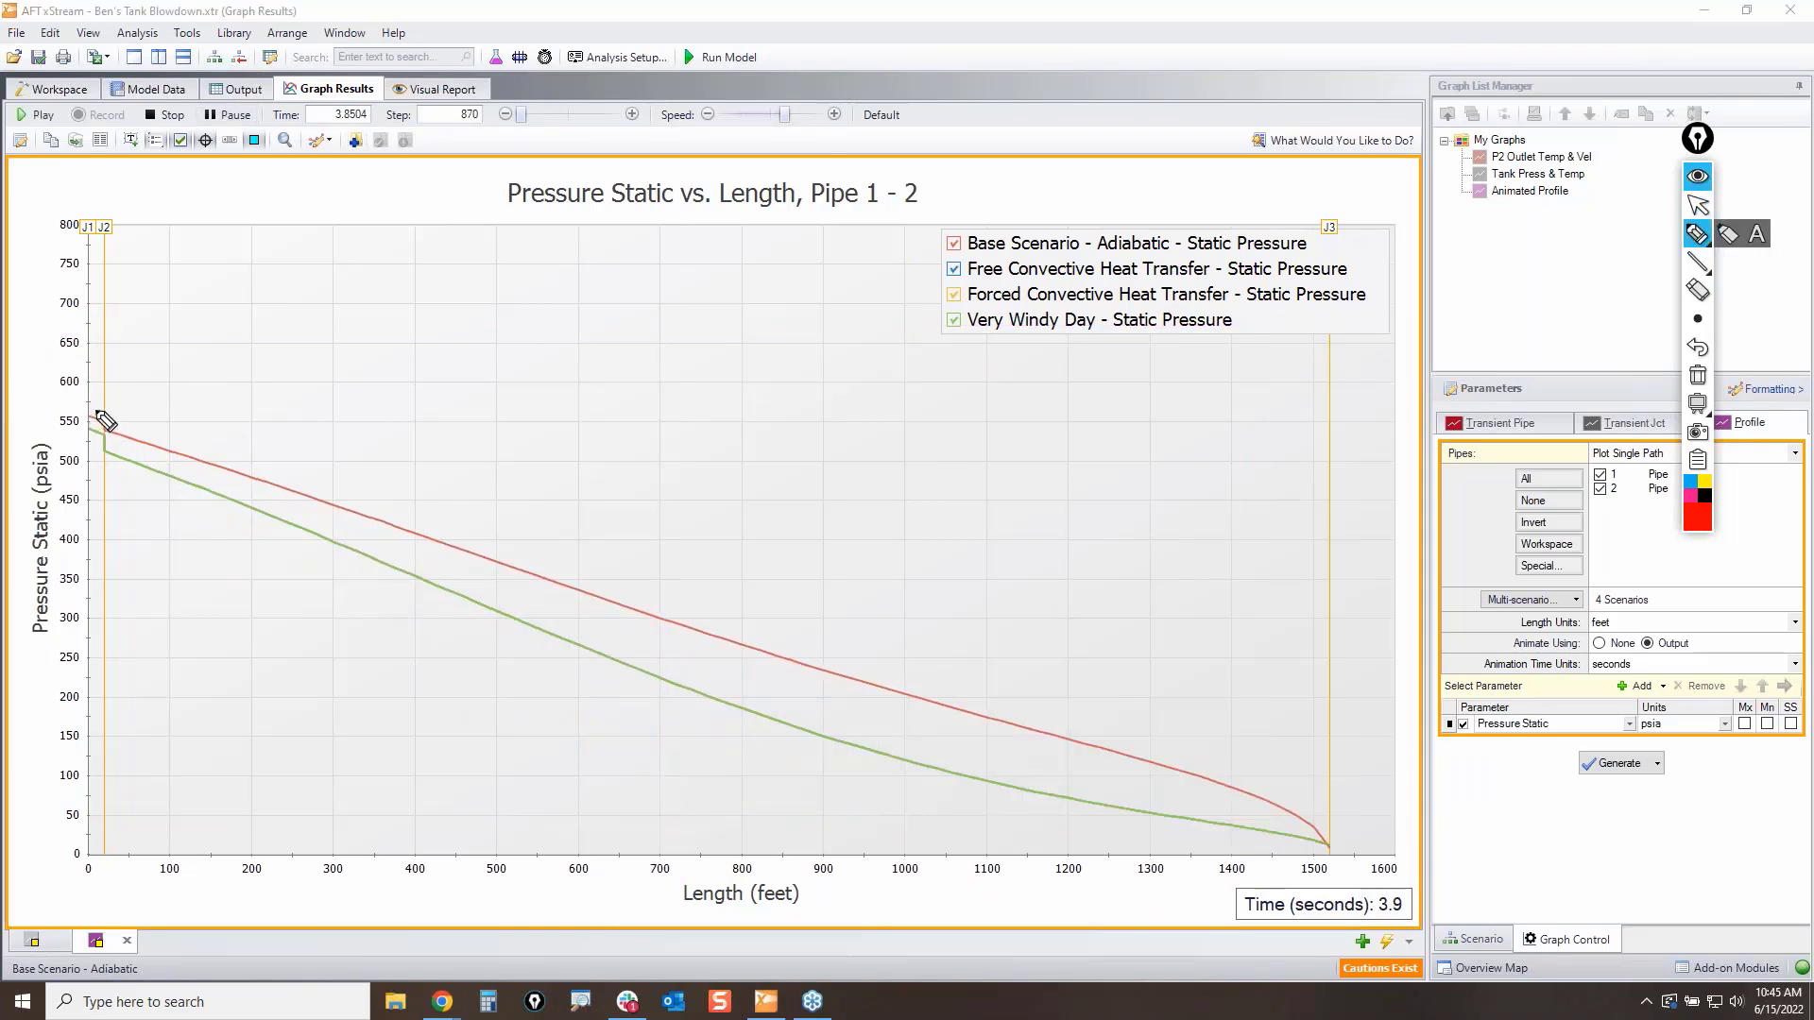
mouse_move(104, 419)
left_mouse_down()
mouse_move(131, 432)
mouse_move(112, 463)
mouse_move(98, 427)
mouse_move(156, 446)
left_mouse_up()
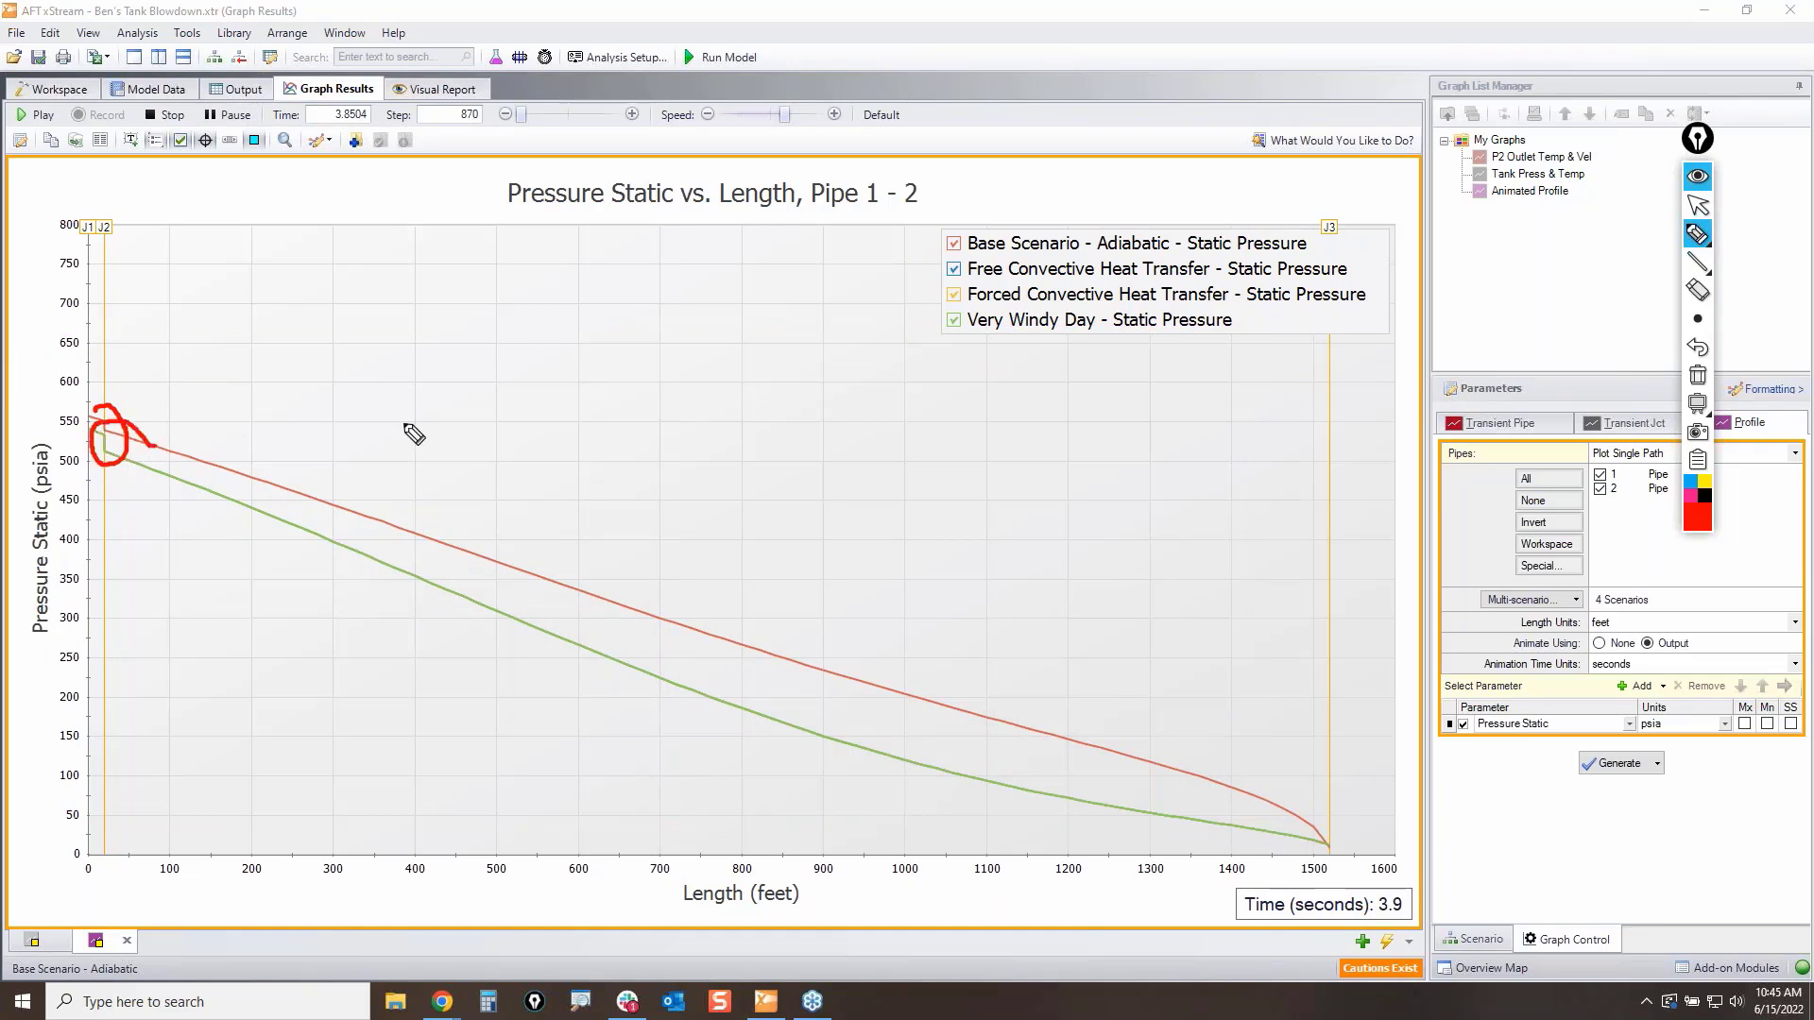
left_click(1698, 375)
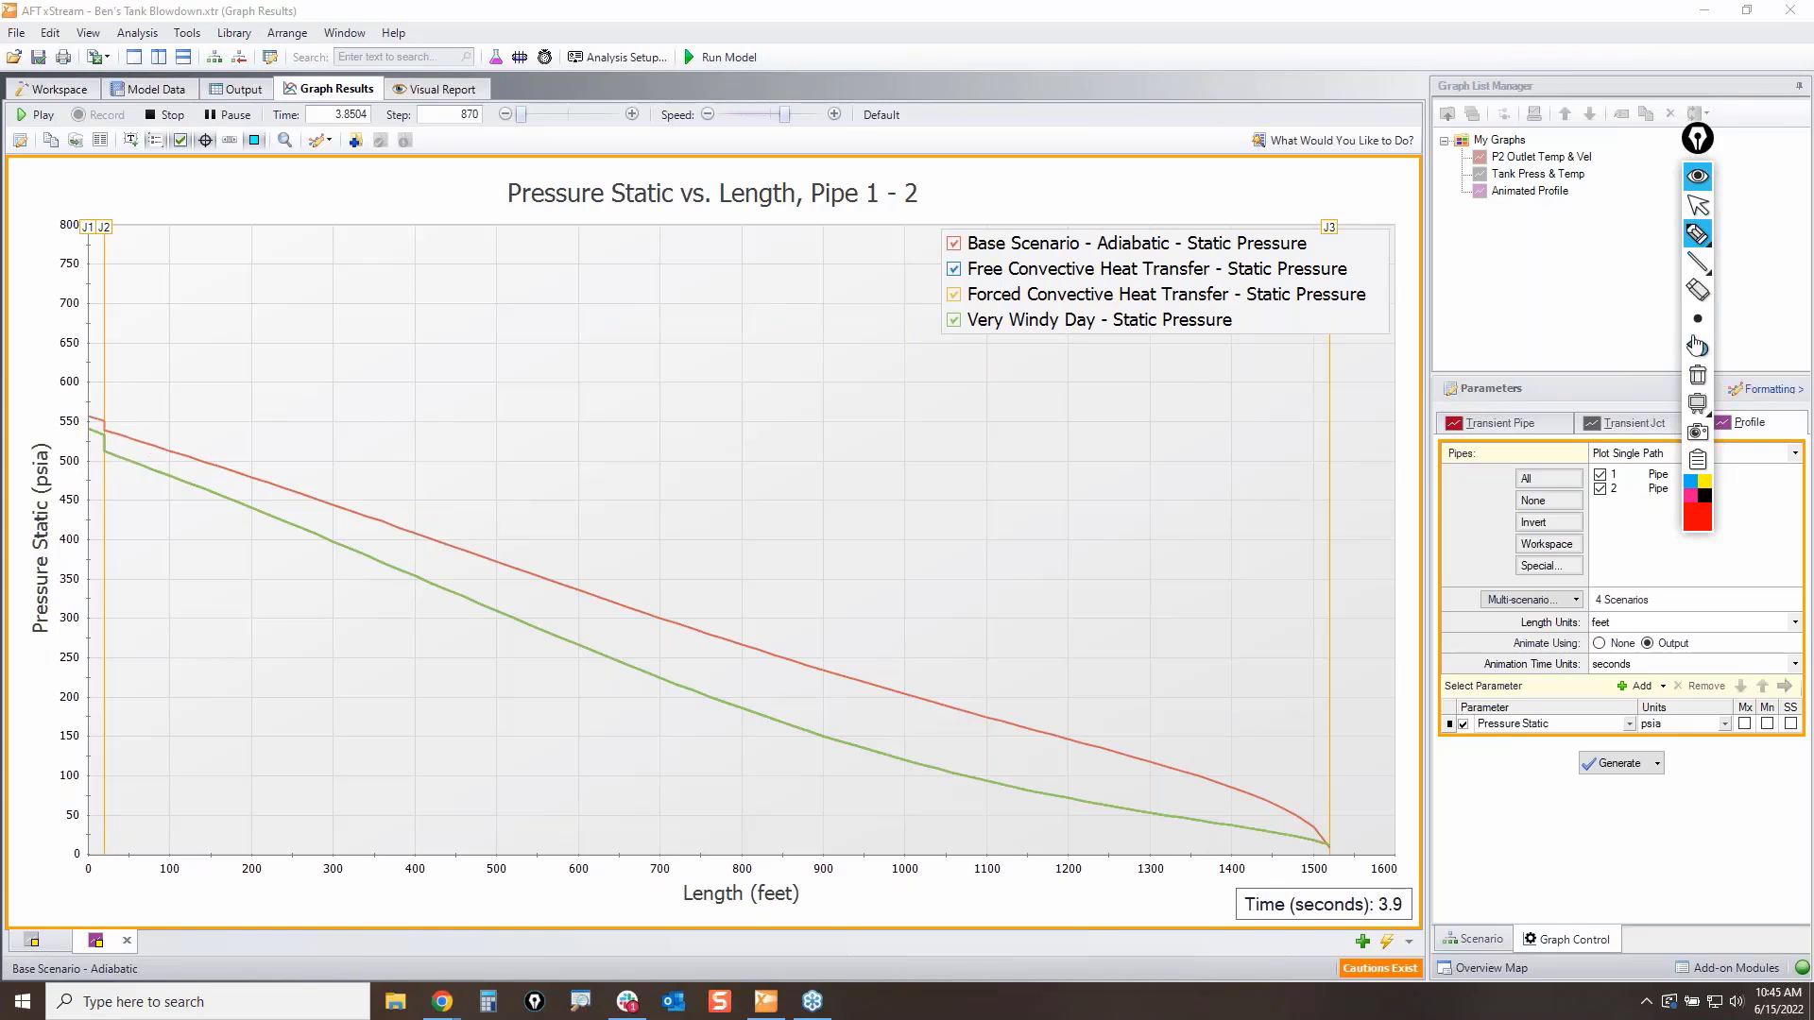
left_click(1706, 205)
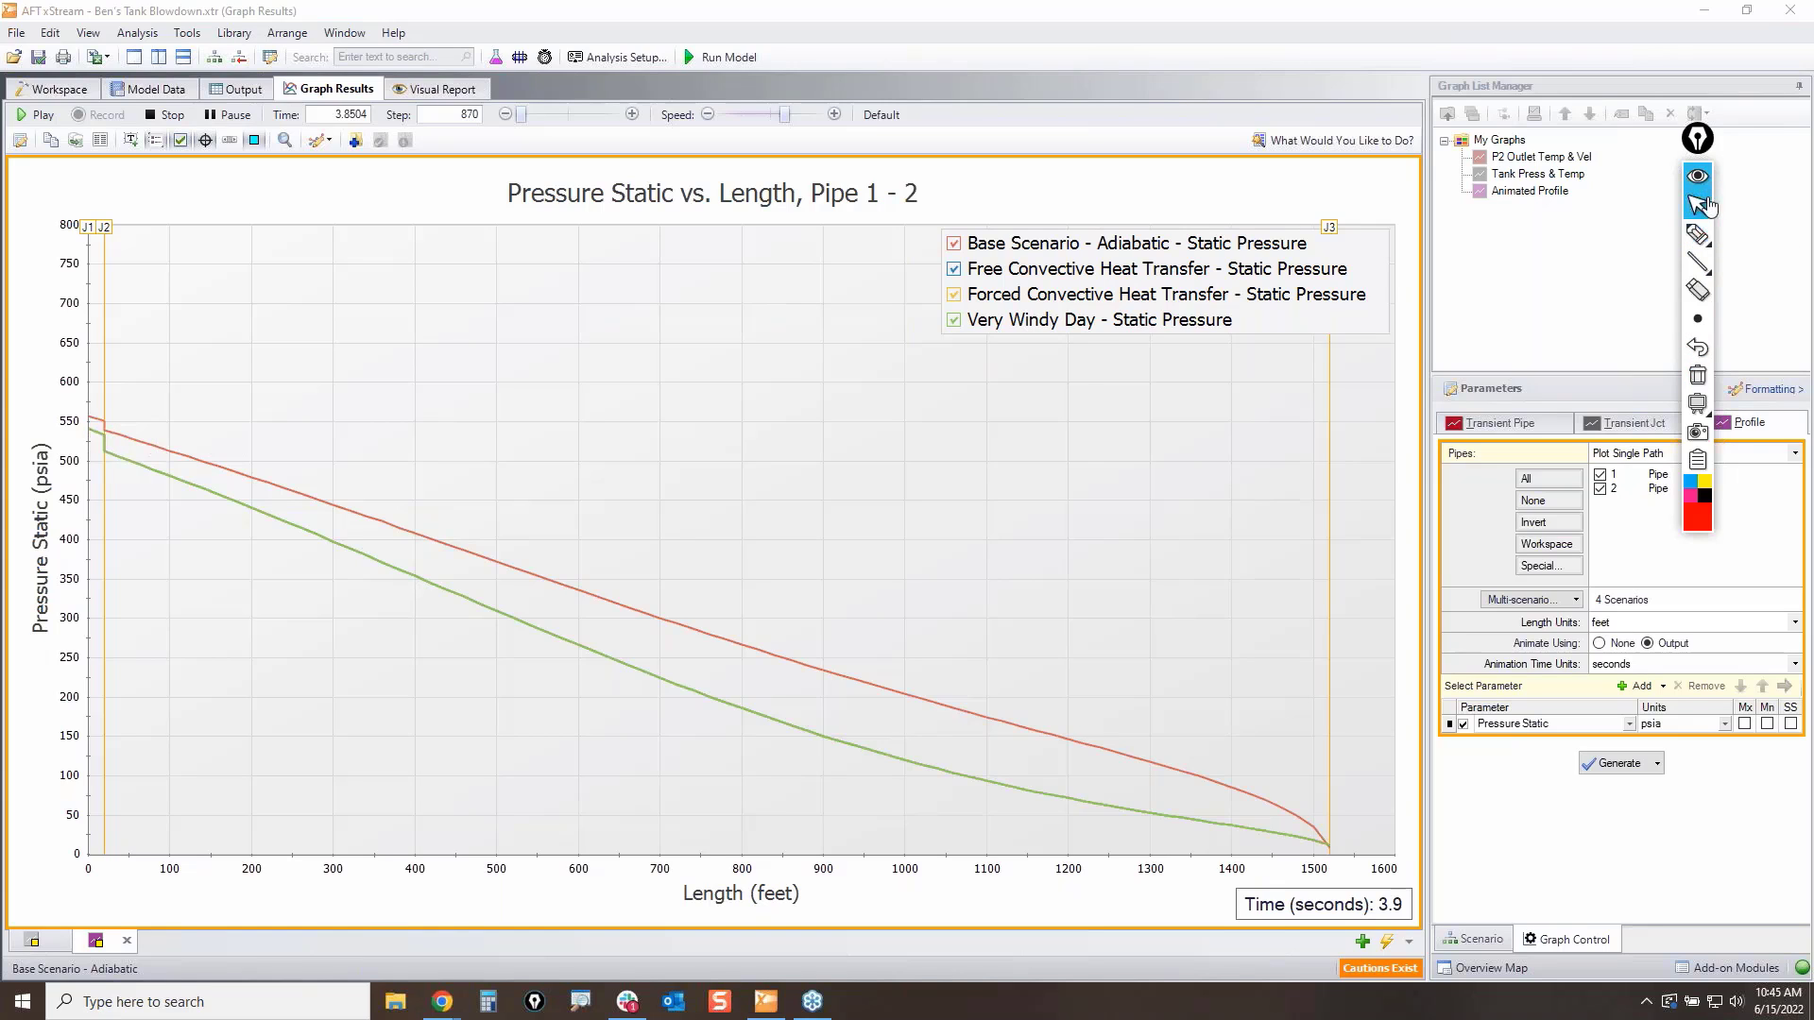
Step: Show the output's event messages sorted by time and enlarge the output text to 179%
left_click(241, 90)
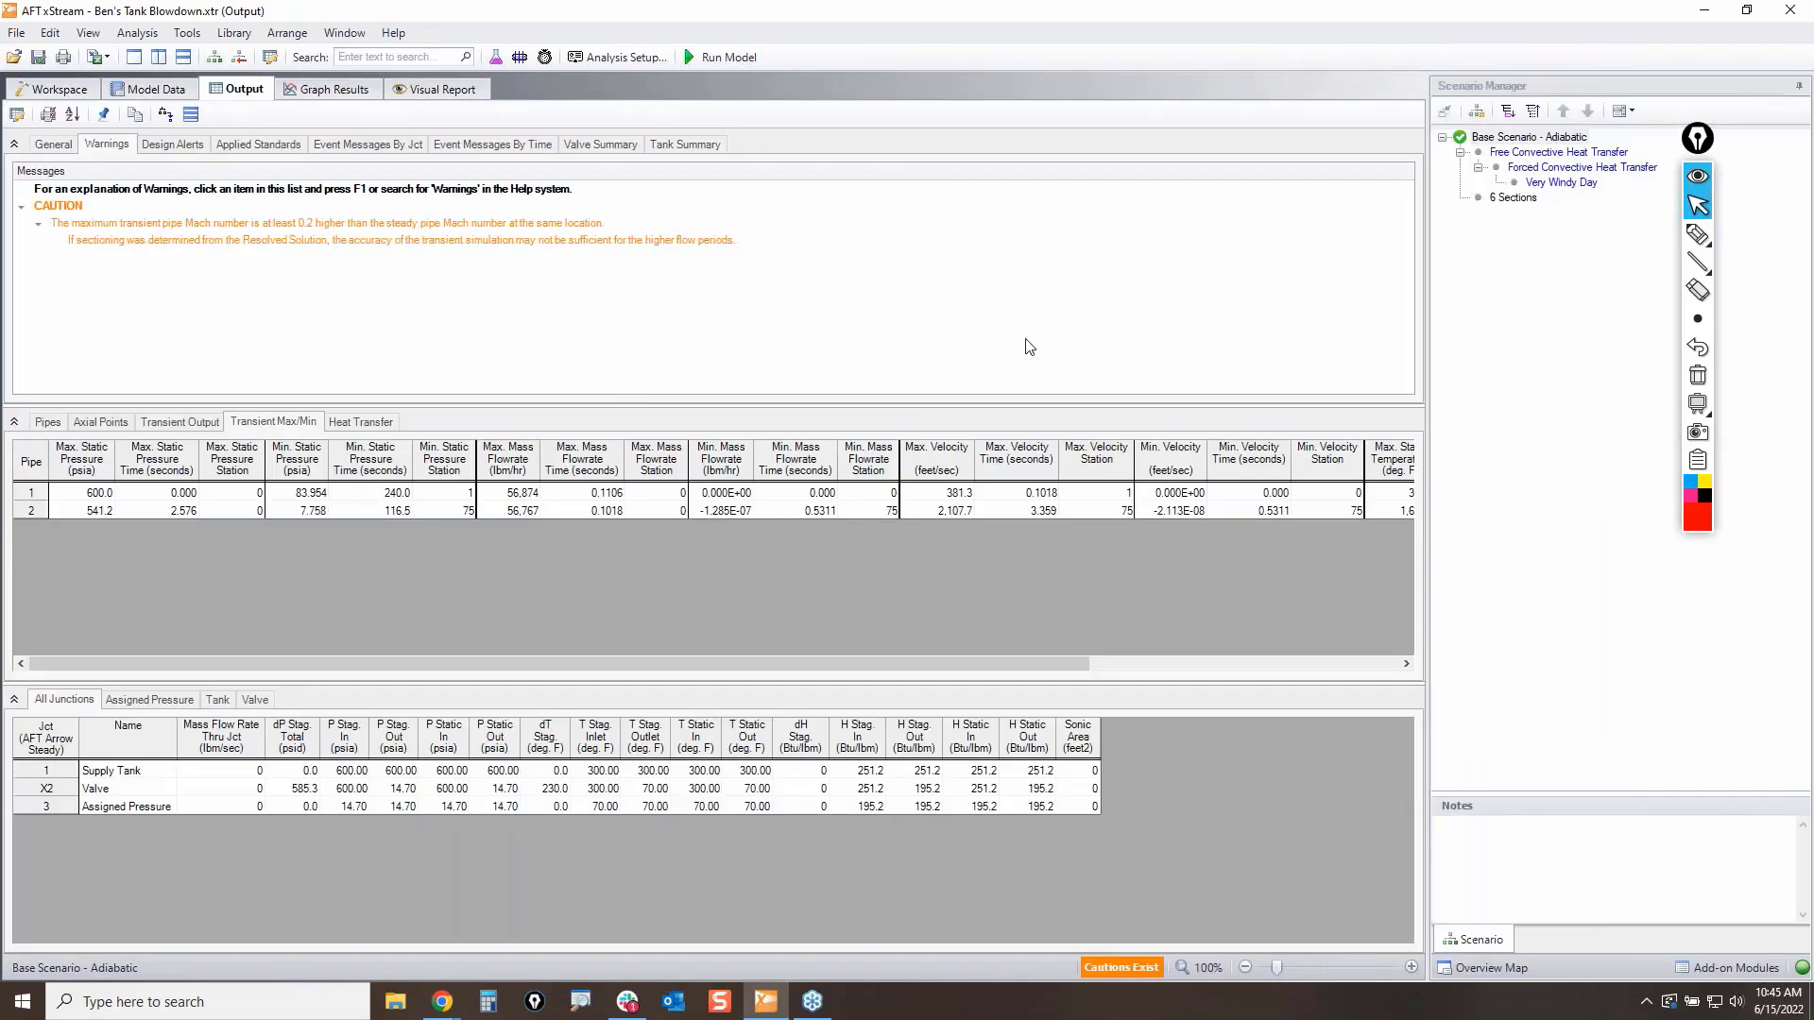
left_click(491, 148)
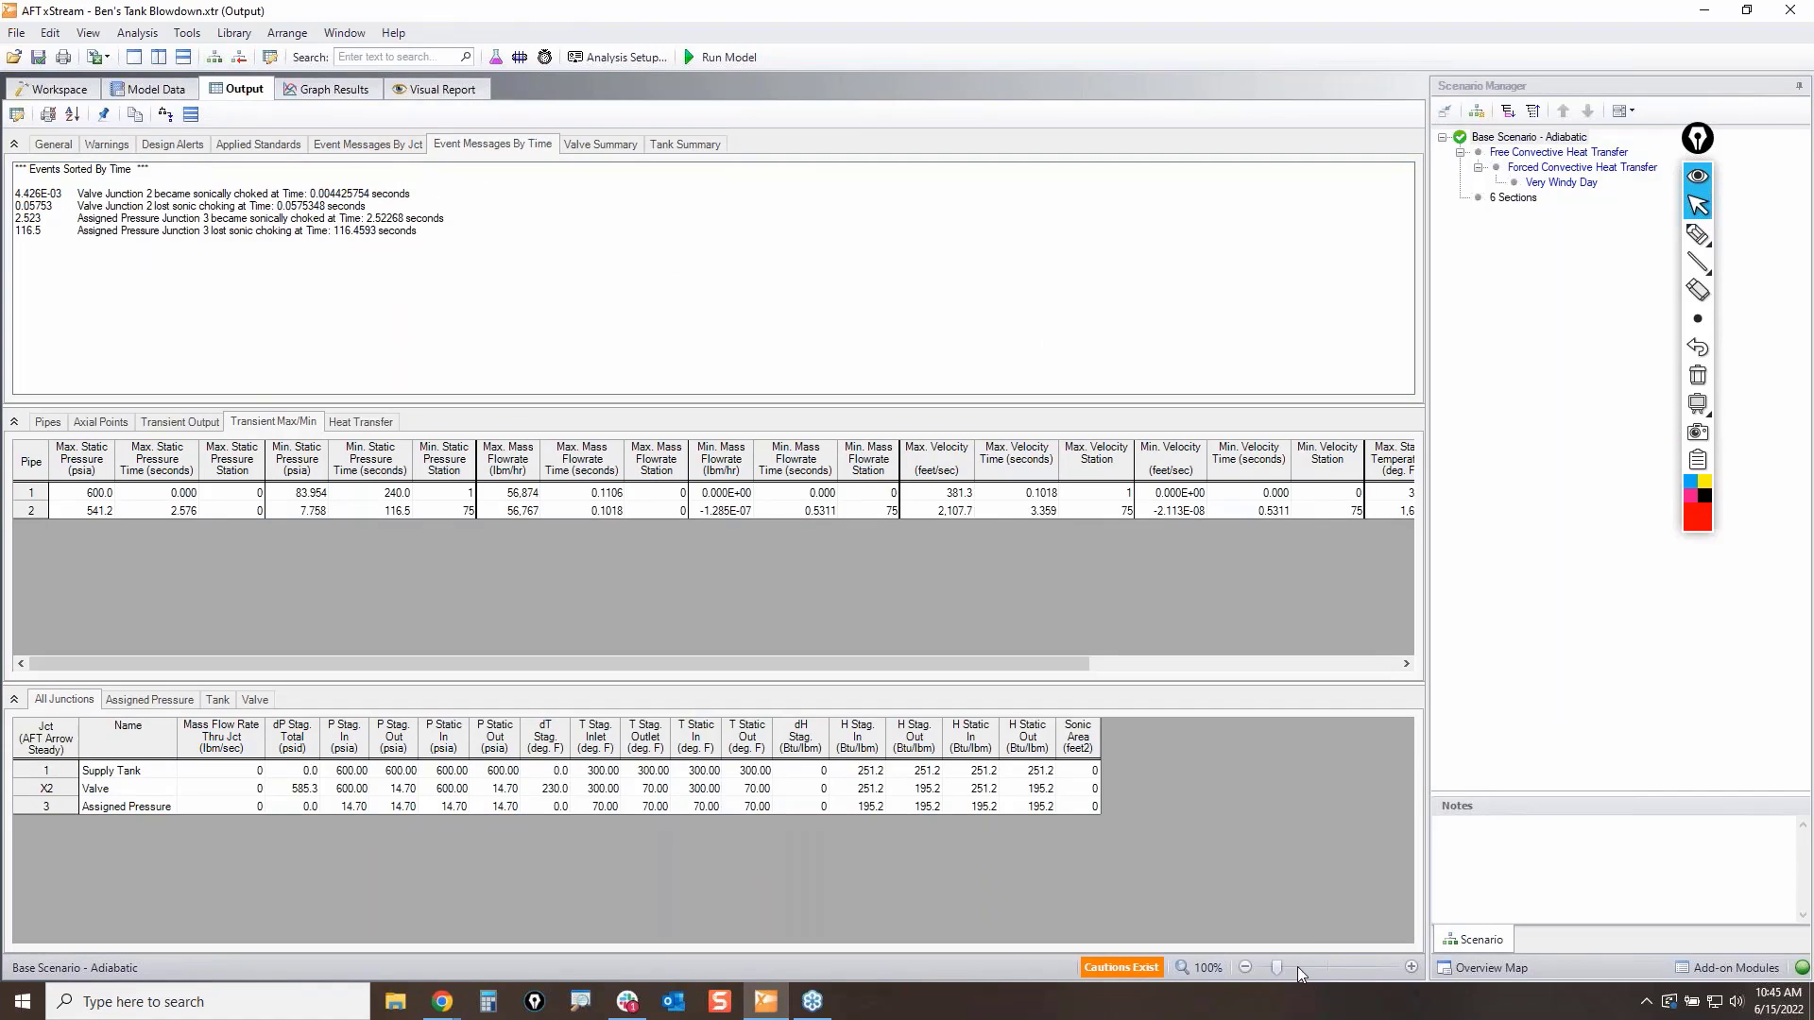
left_click(1323, 966)
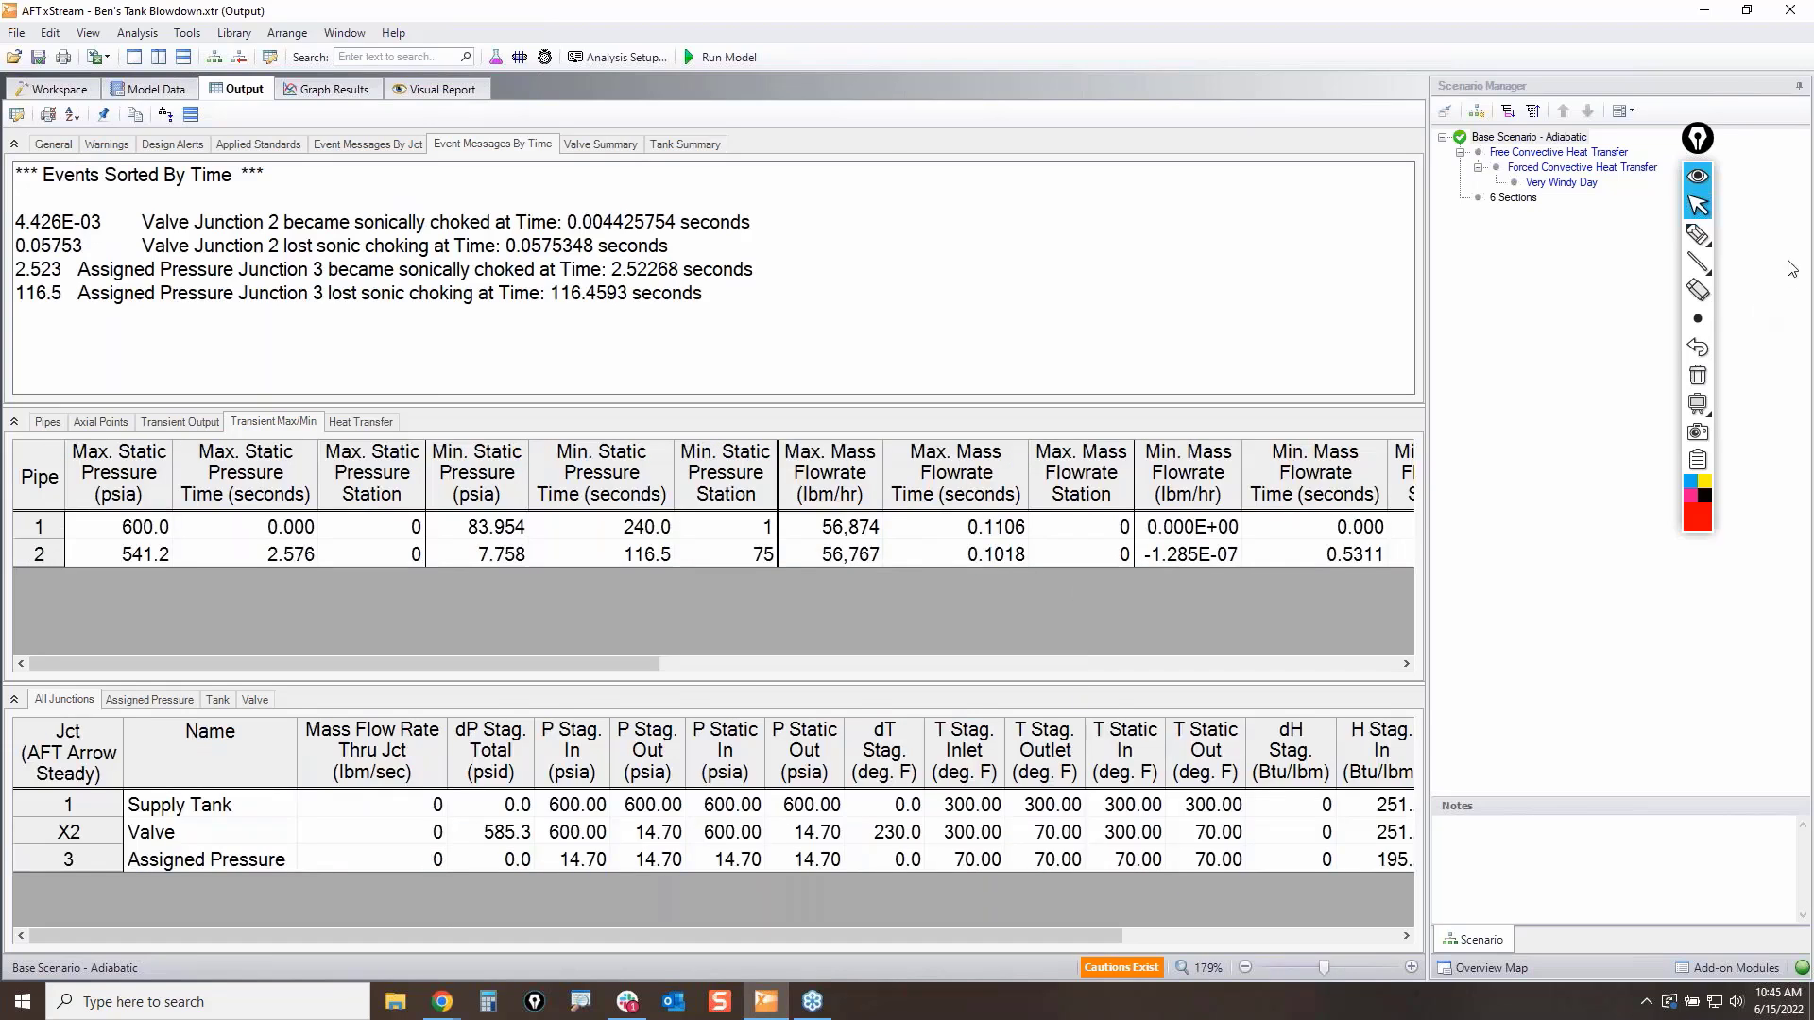
Step: Mark the sonic choking messages for valve junction 2 and assigned pressure junction 3 with the pen, and clear all marks
left_click(1698, 234)
mouse_move(156, 214)
left_mouse_down()
mouse_move(430, 197)
mouse_move(411, 225)
mouse_move(362, 214)
left_mouse_up()
mouse_move(581, 235)
left_mouse_down()
mouse_move(660, 225)
mouse_move(614, 229)
left_mouse_up()
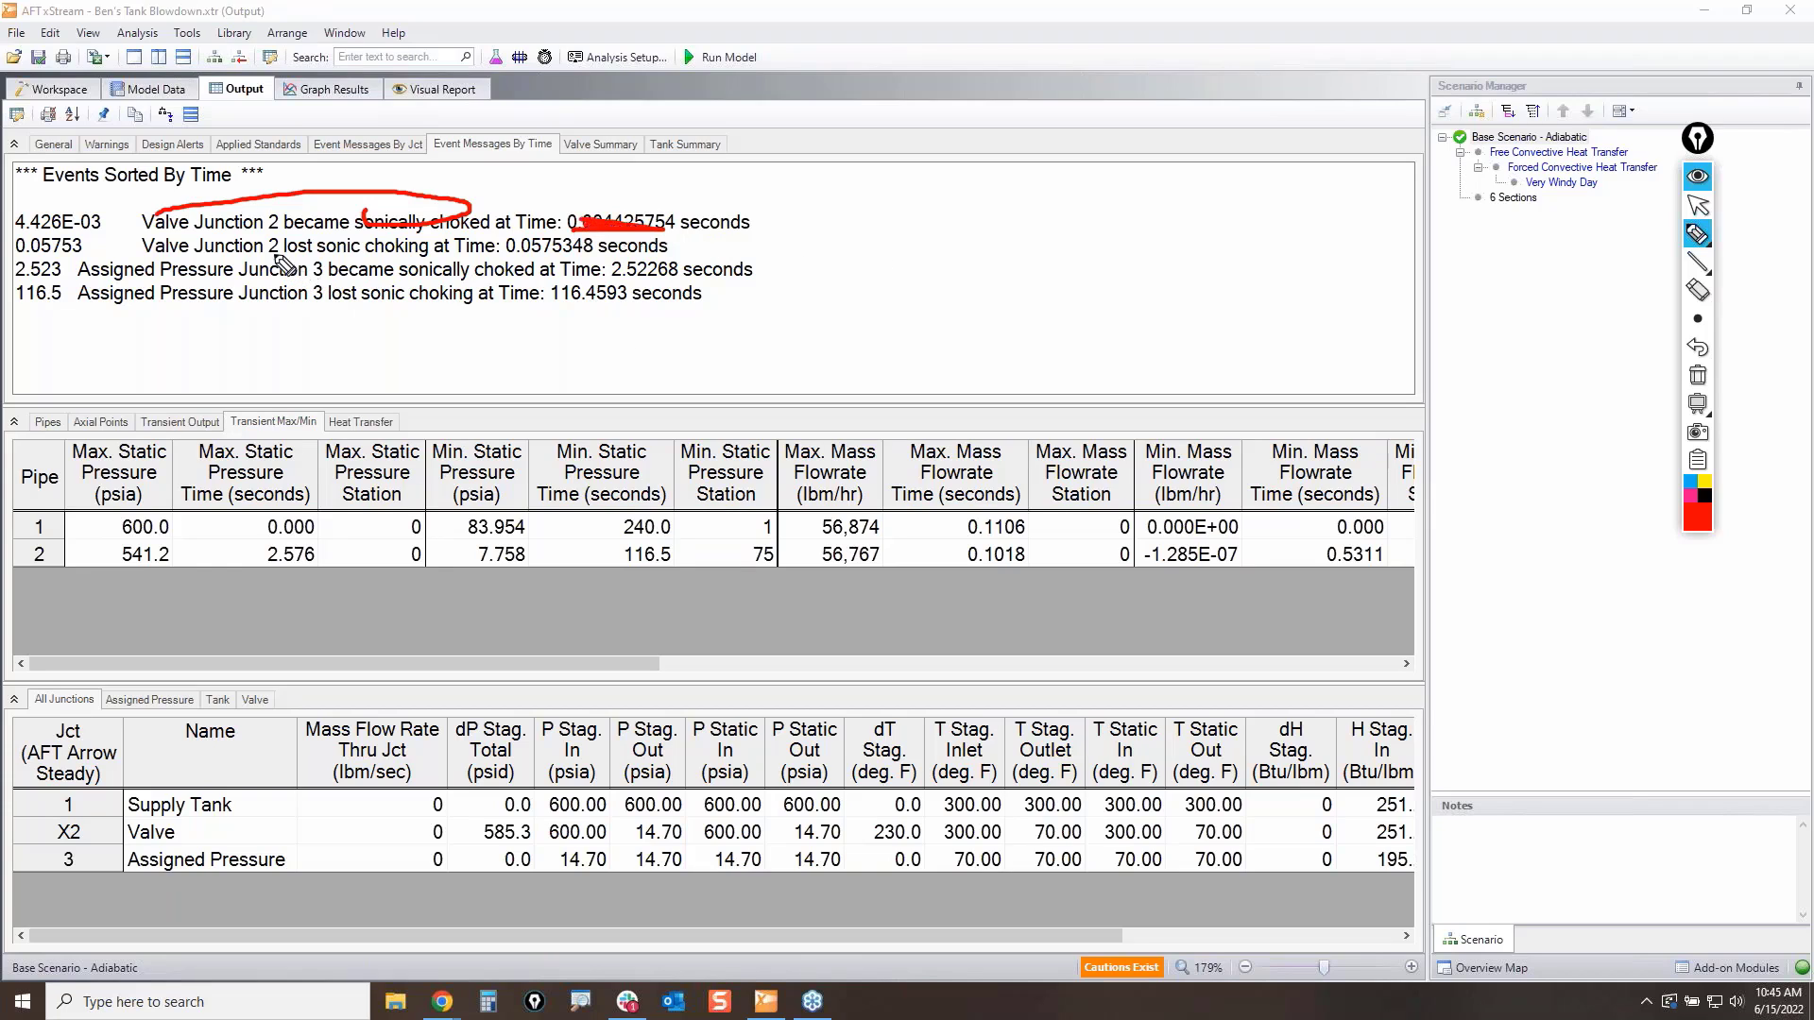
left_click_drag(271, 255, 665, 250)
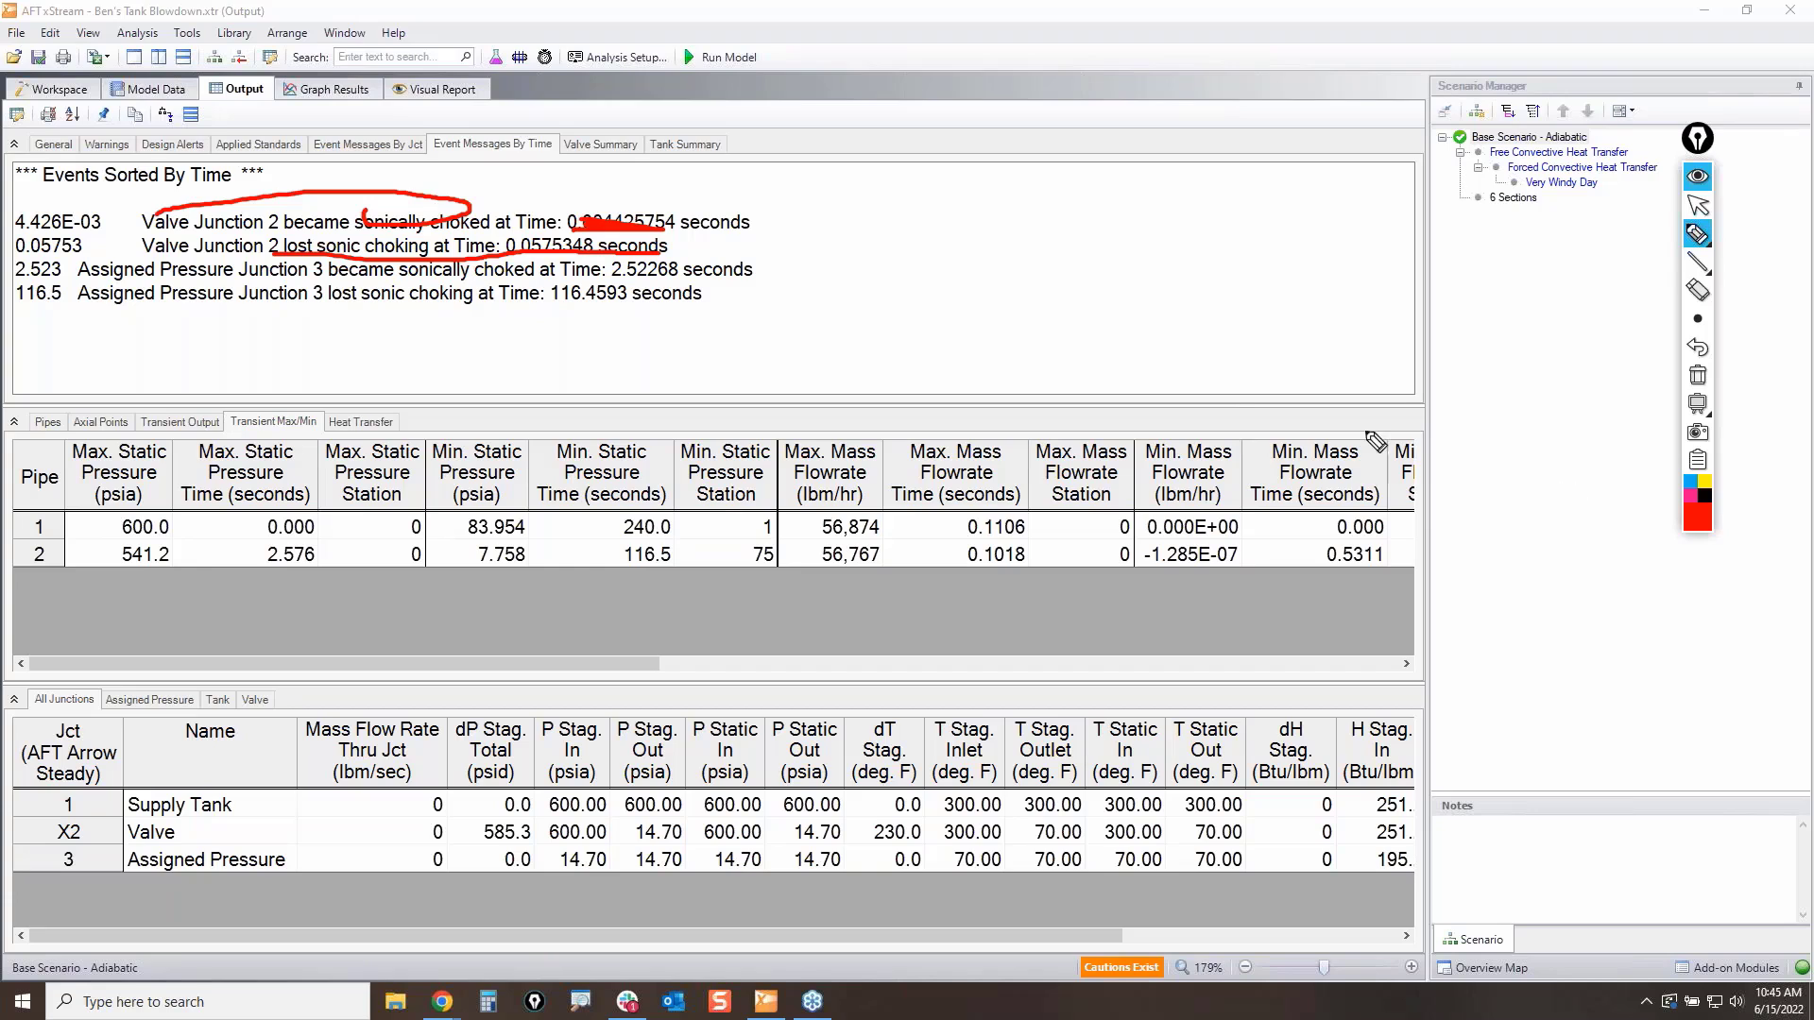
left_click_drag(755, 273, 807, 252)
left_click(1698, 375)
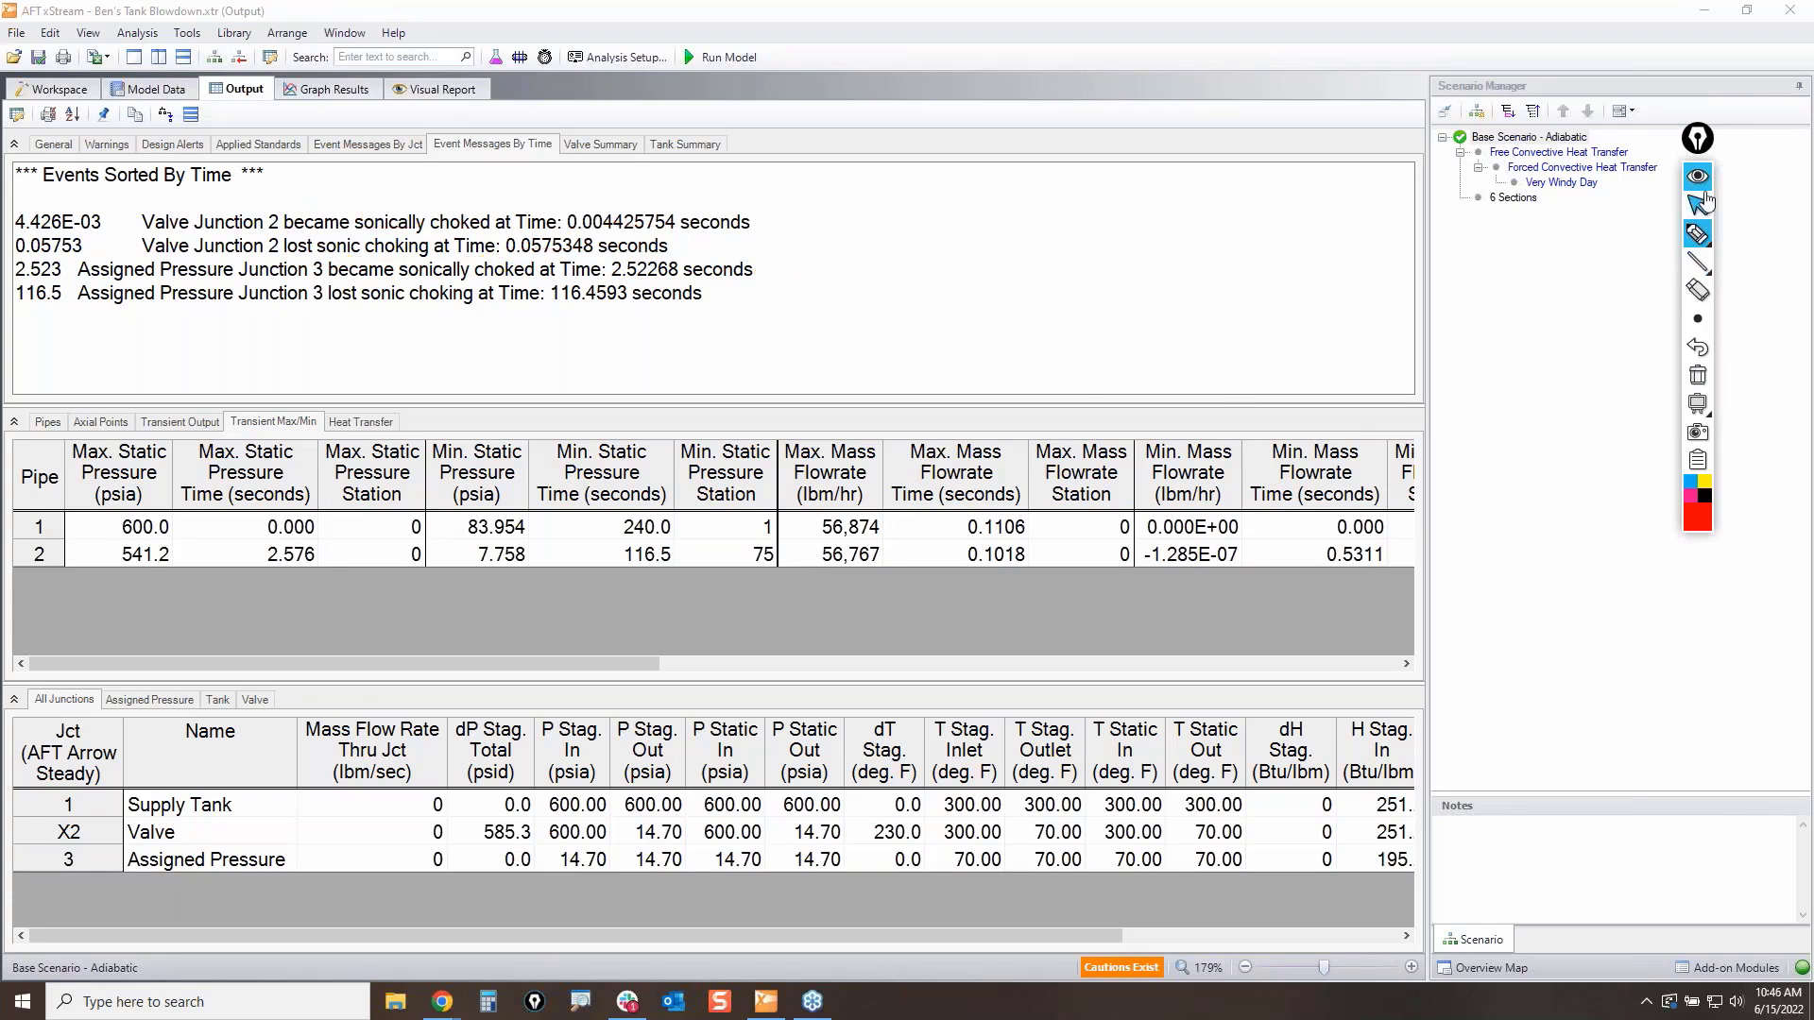
left_click(1698, 205)
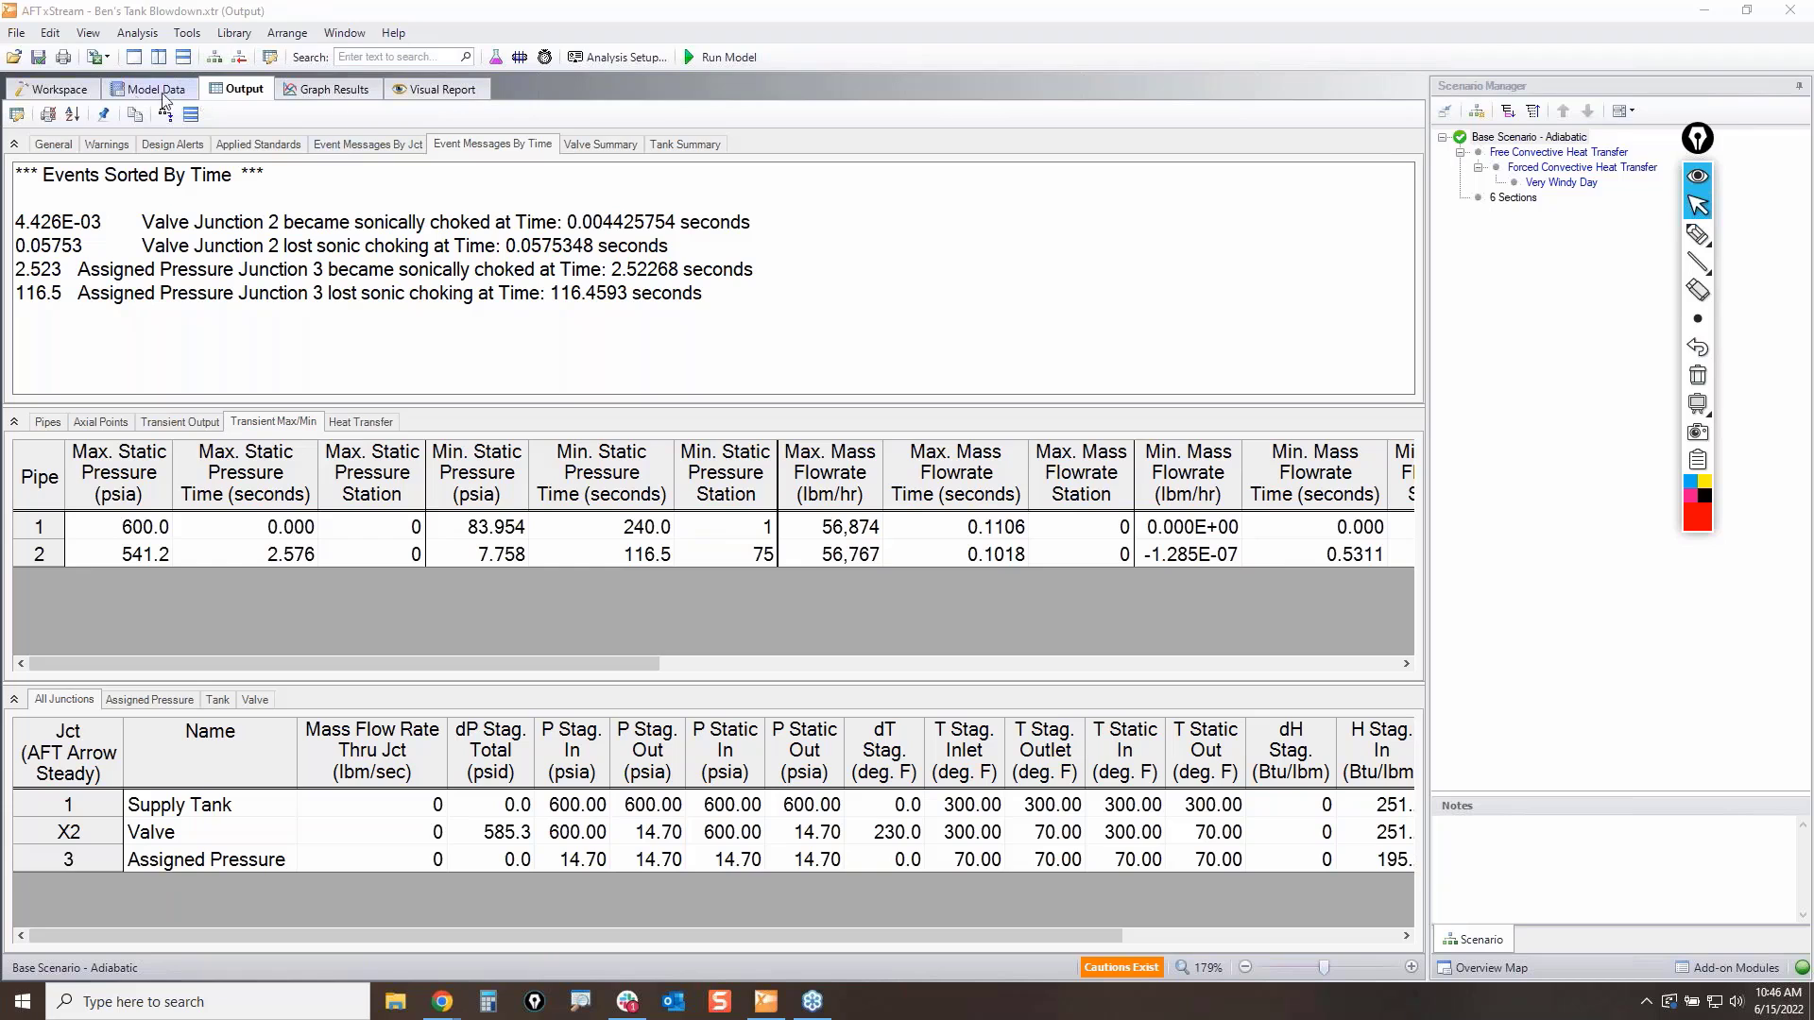
Step: Return to the static pressure profile graph, skip ahead in the animation, raise the playback speed and pause at step 8427
left_click(339, 91)
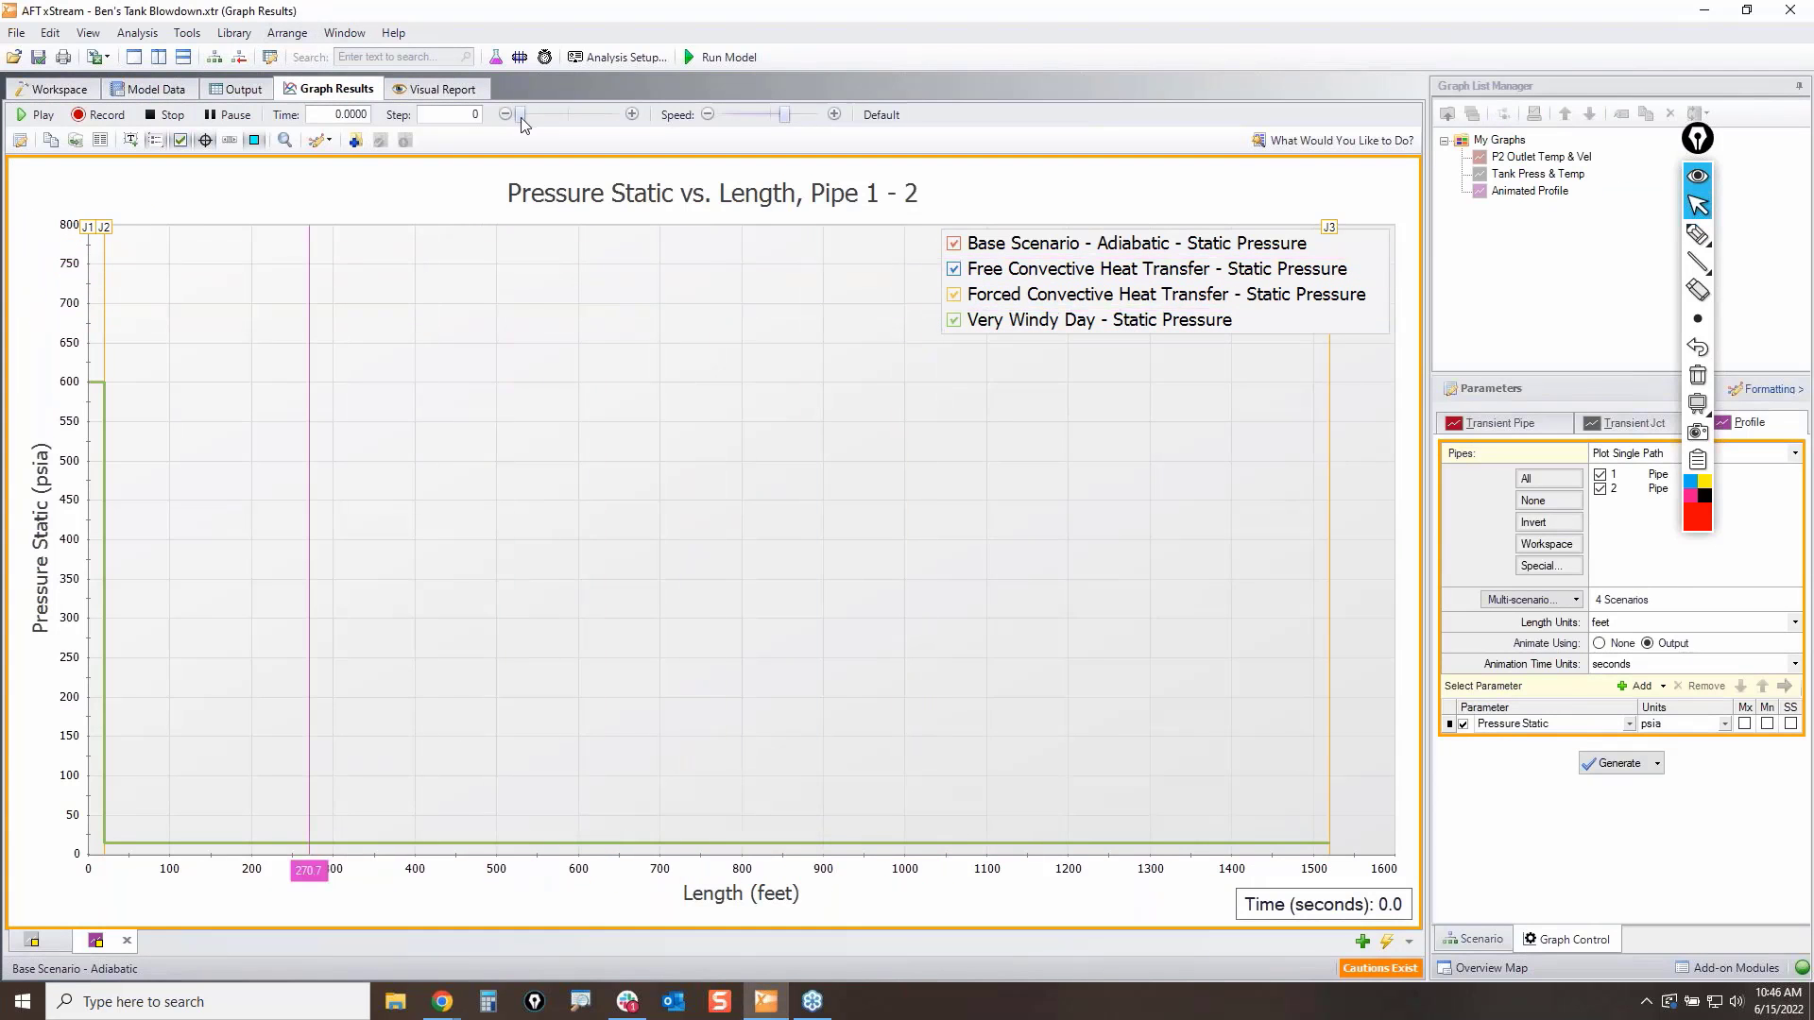
left_click_drag(522, 119, 525, 120)
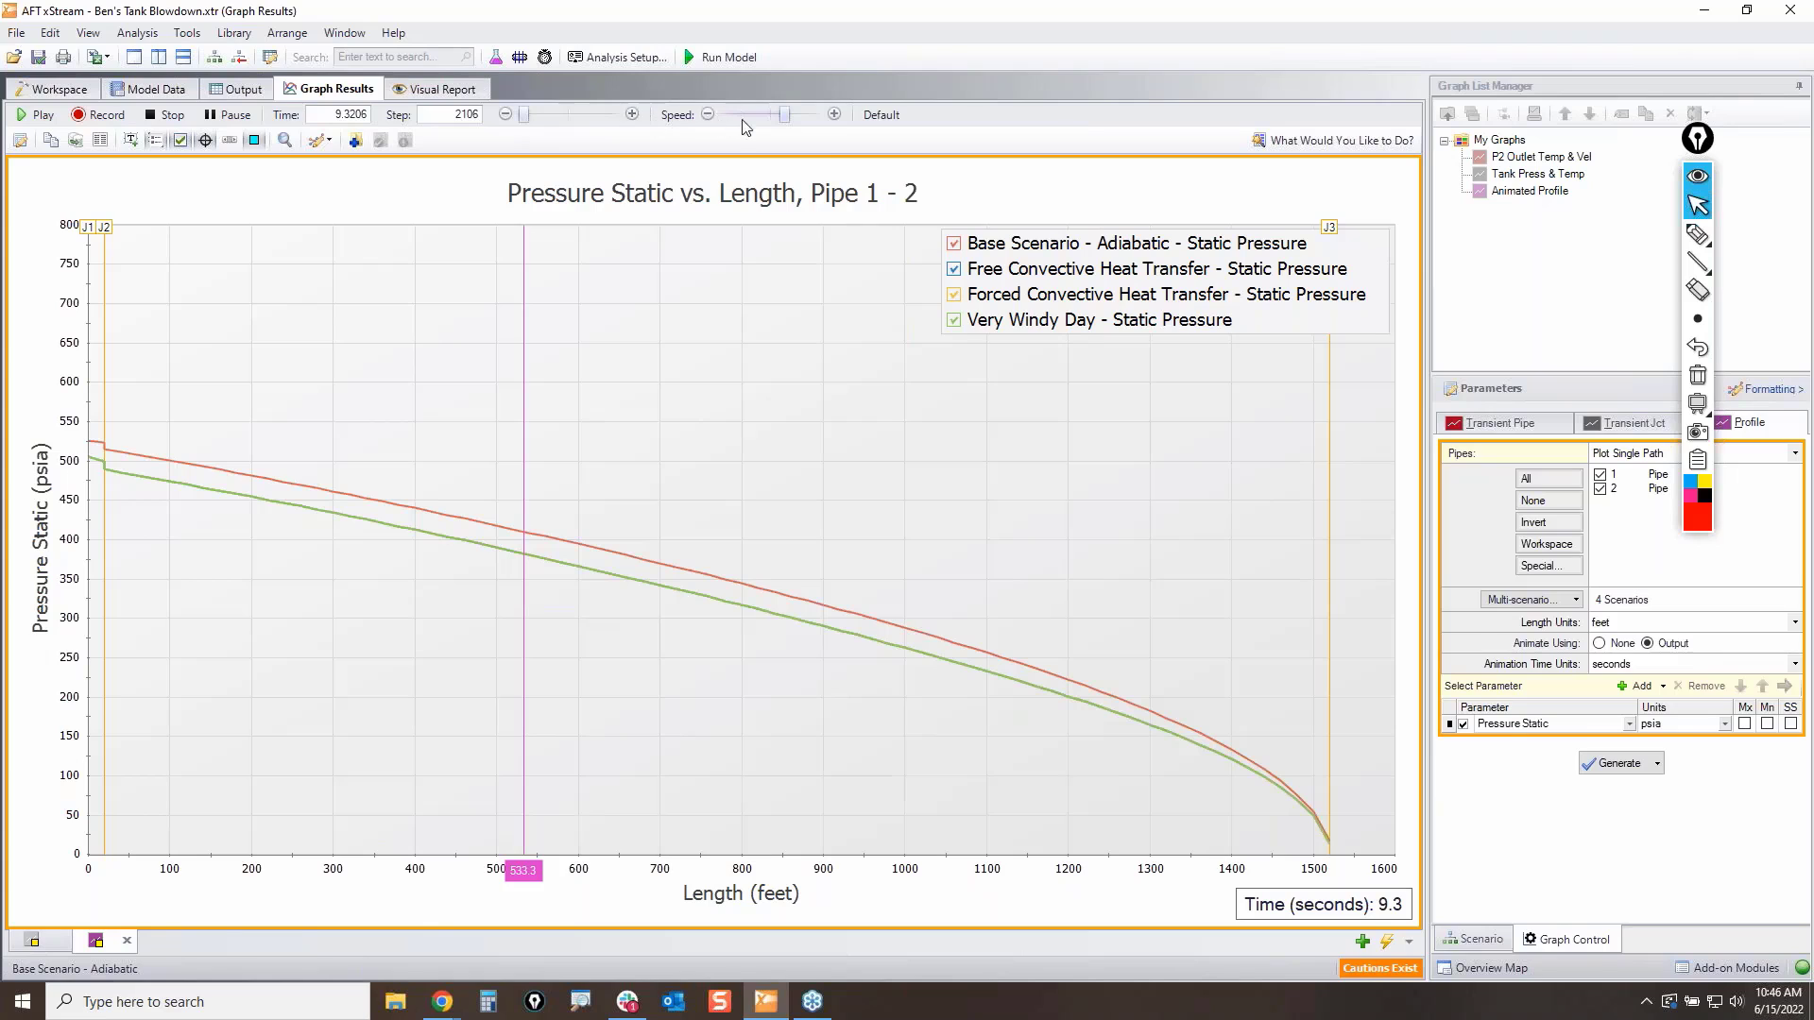
left_click(834, 114)
left_click(631, 114)
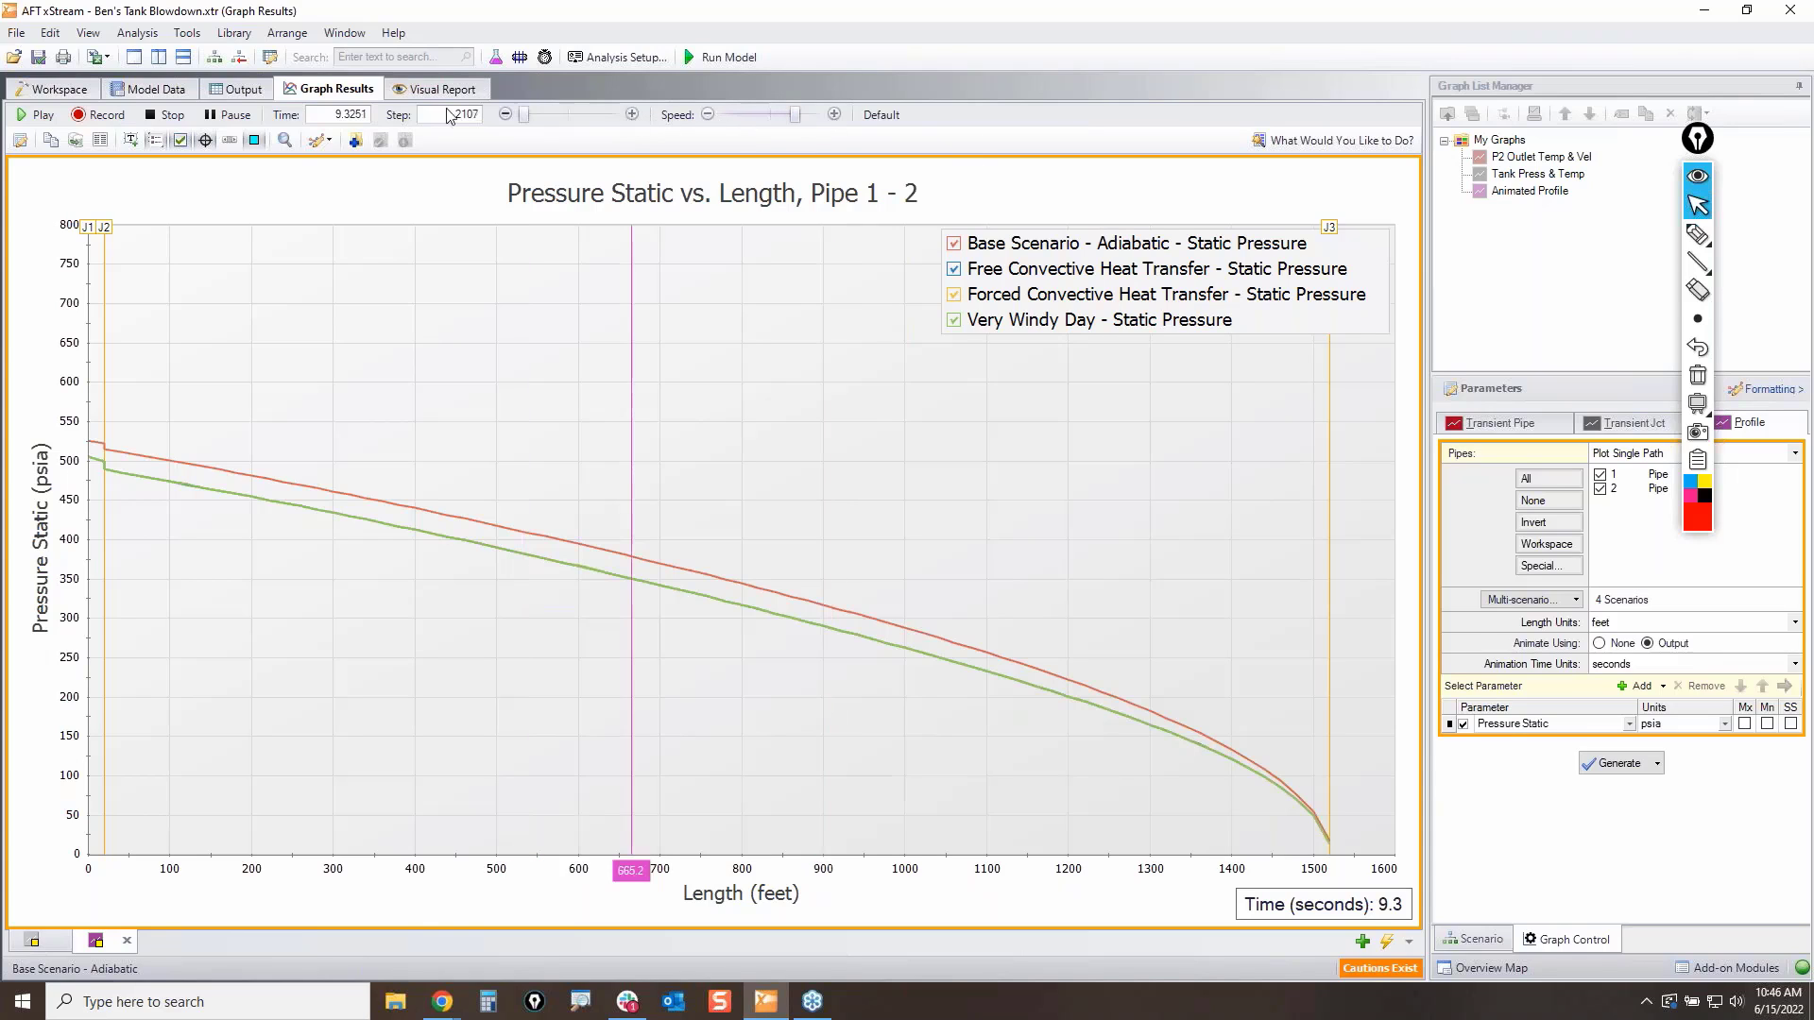
left_click(43, 116)
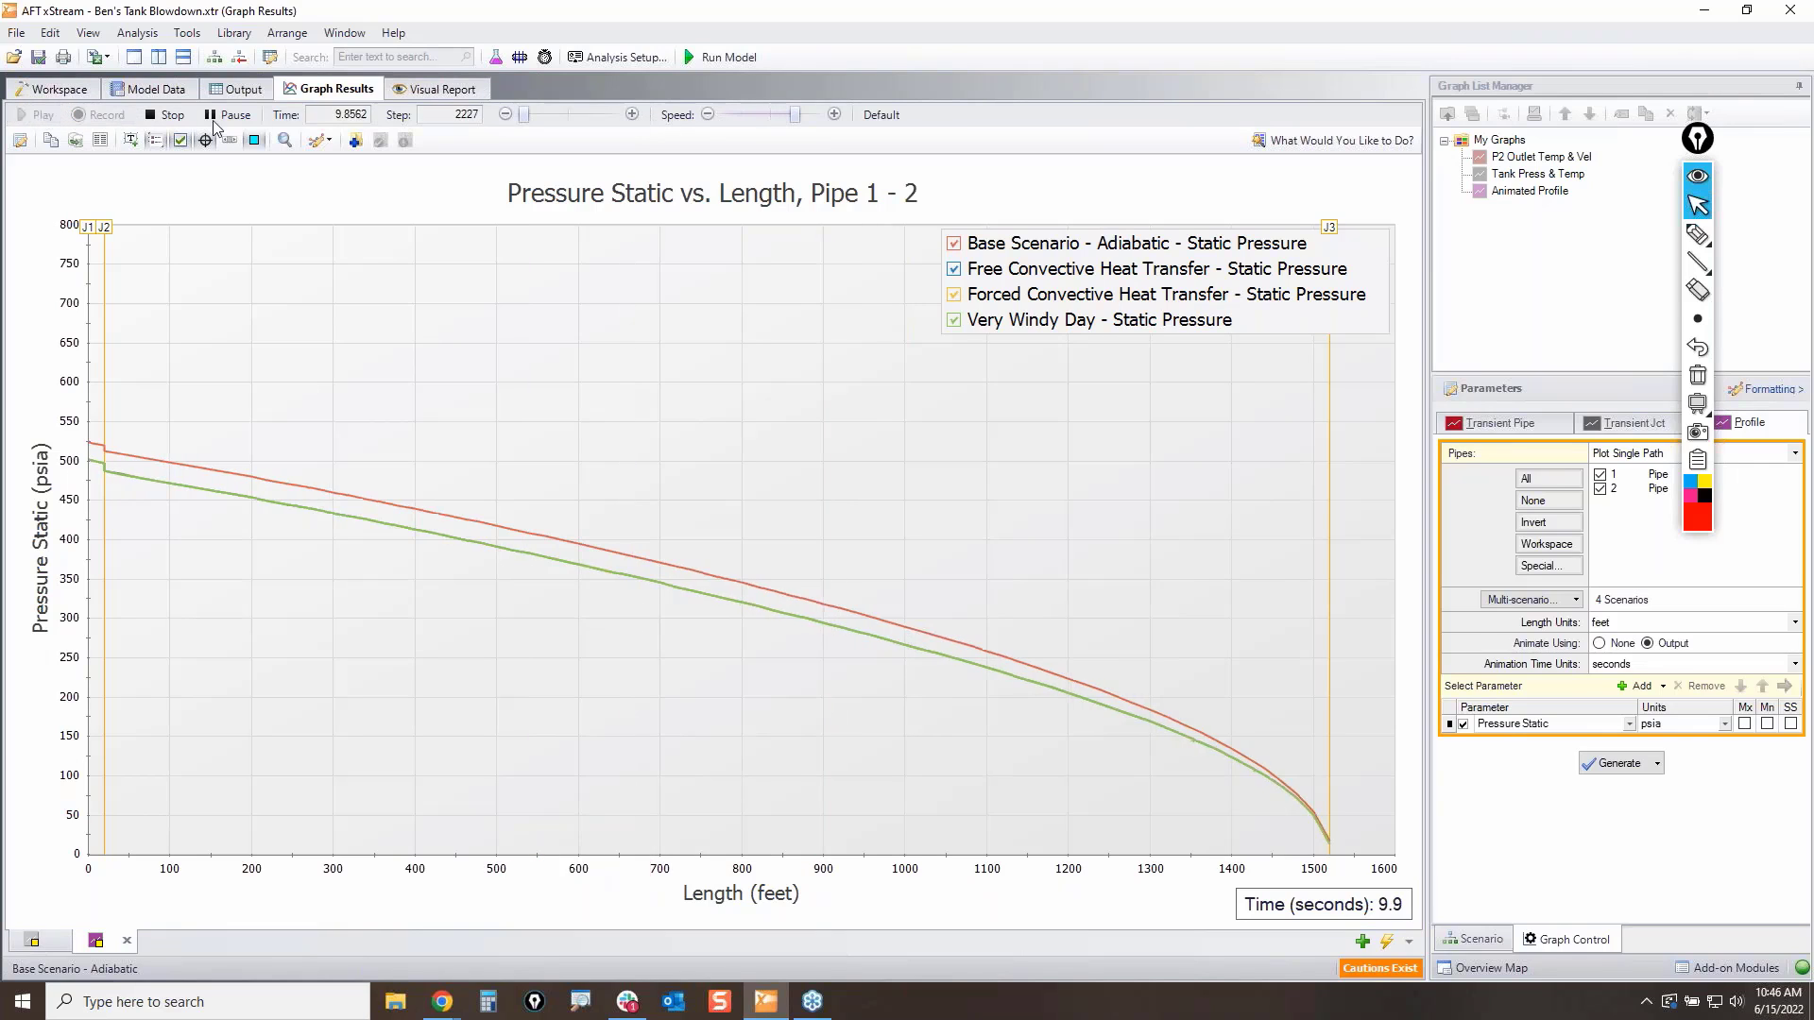
left_click(835, 115)
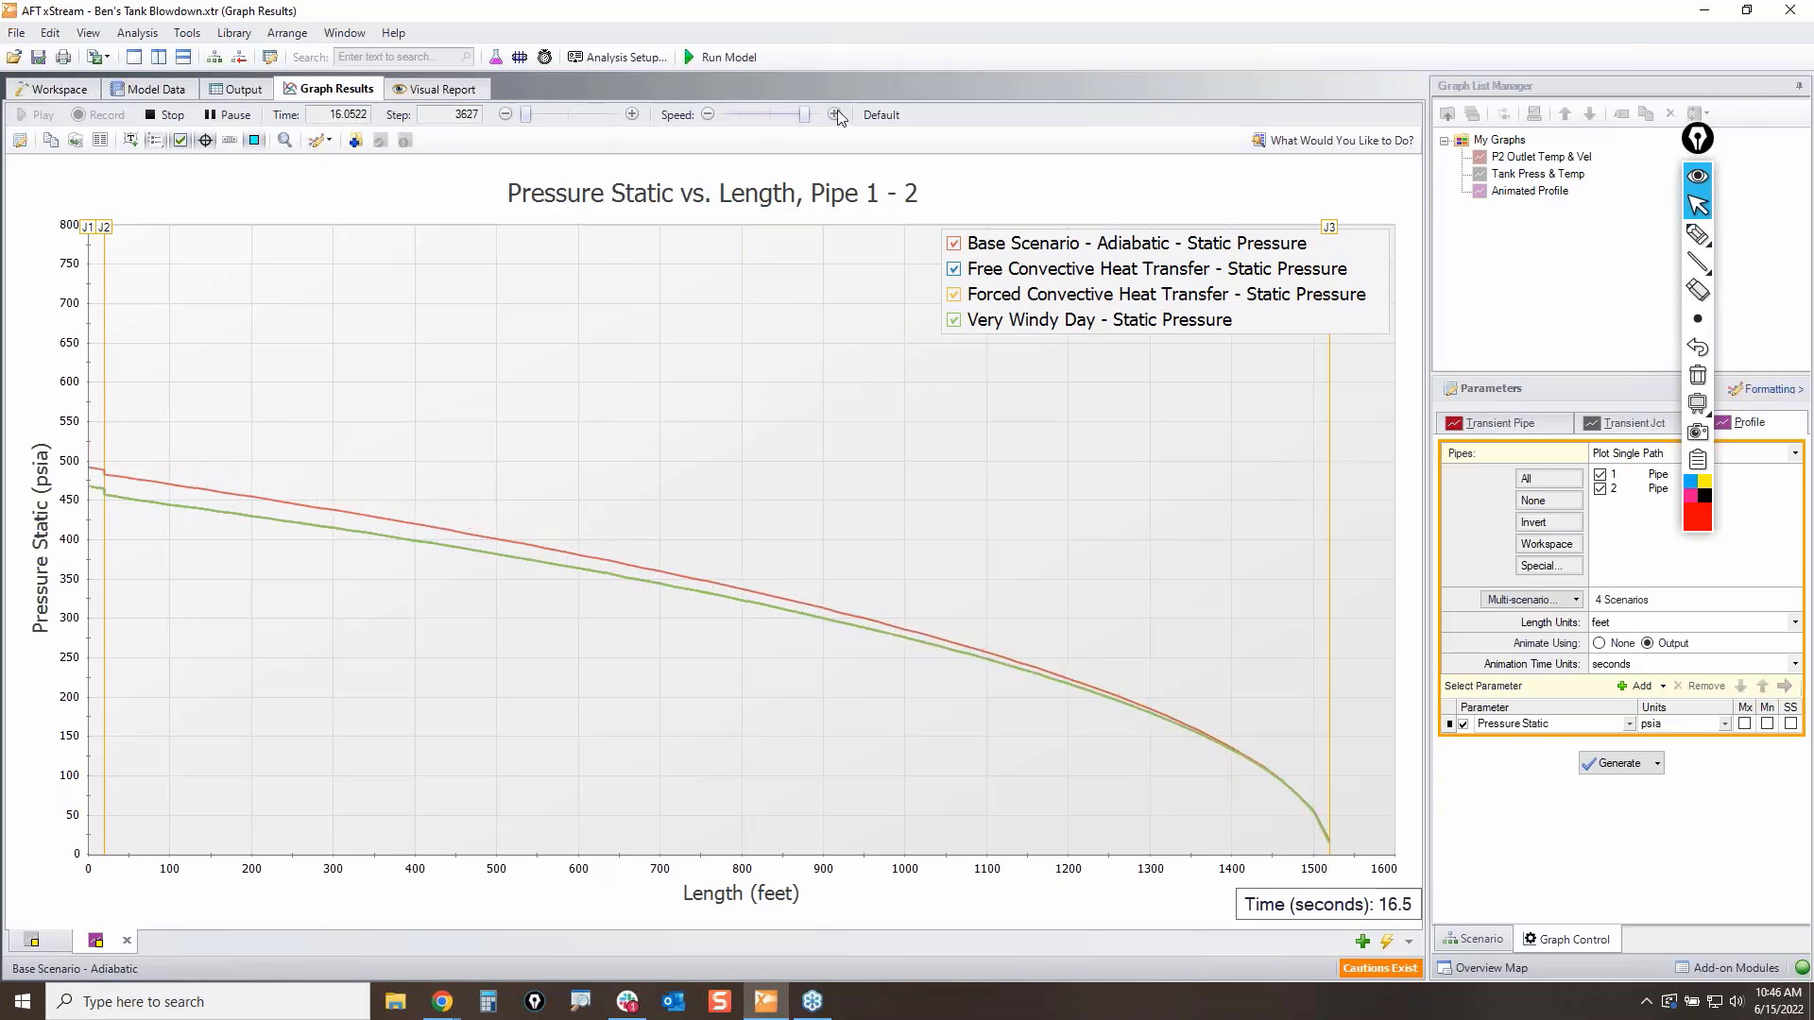
left_click(229, 115)
Step: Trace the pressure decline toward junction J3 on the profile with the pen and clear the mark
left_click(1727, 233)
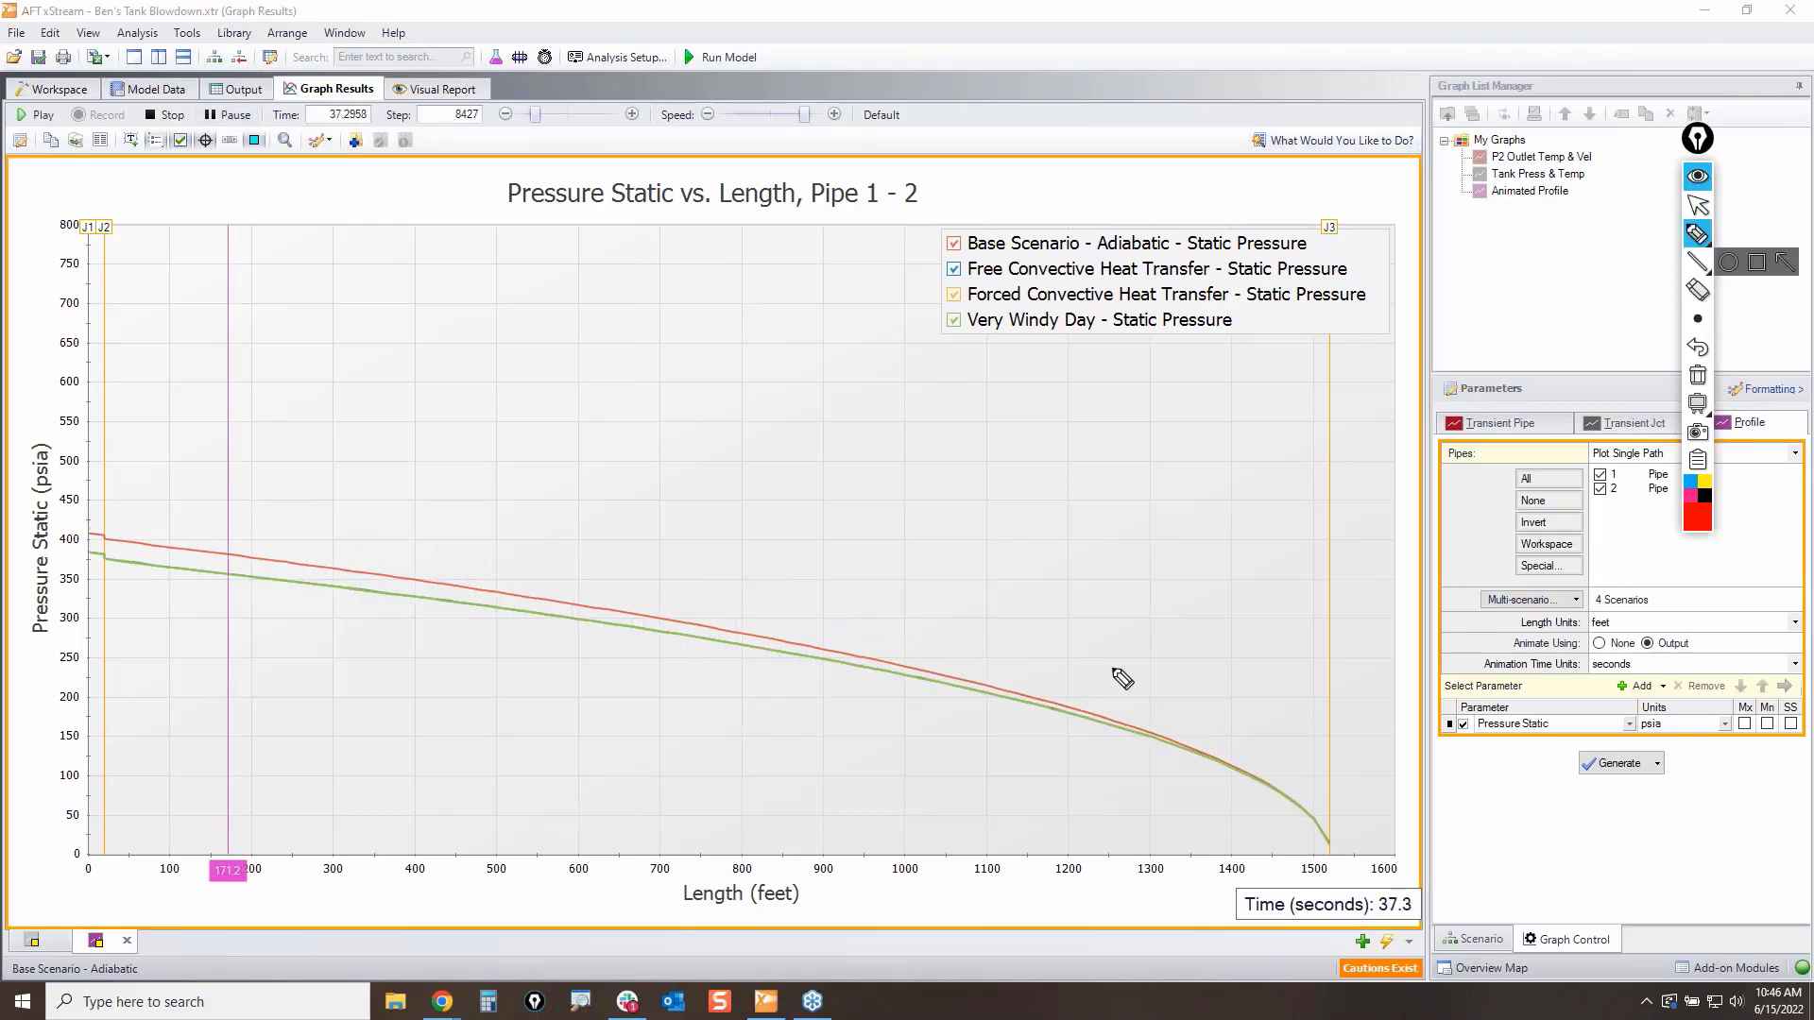
mouse_move(927, 675)
left_mouse_down()
mouse_move(1047, 690)
mouse_move(1328, 831)
left_mouse_up()
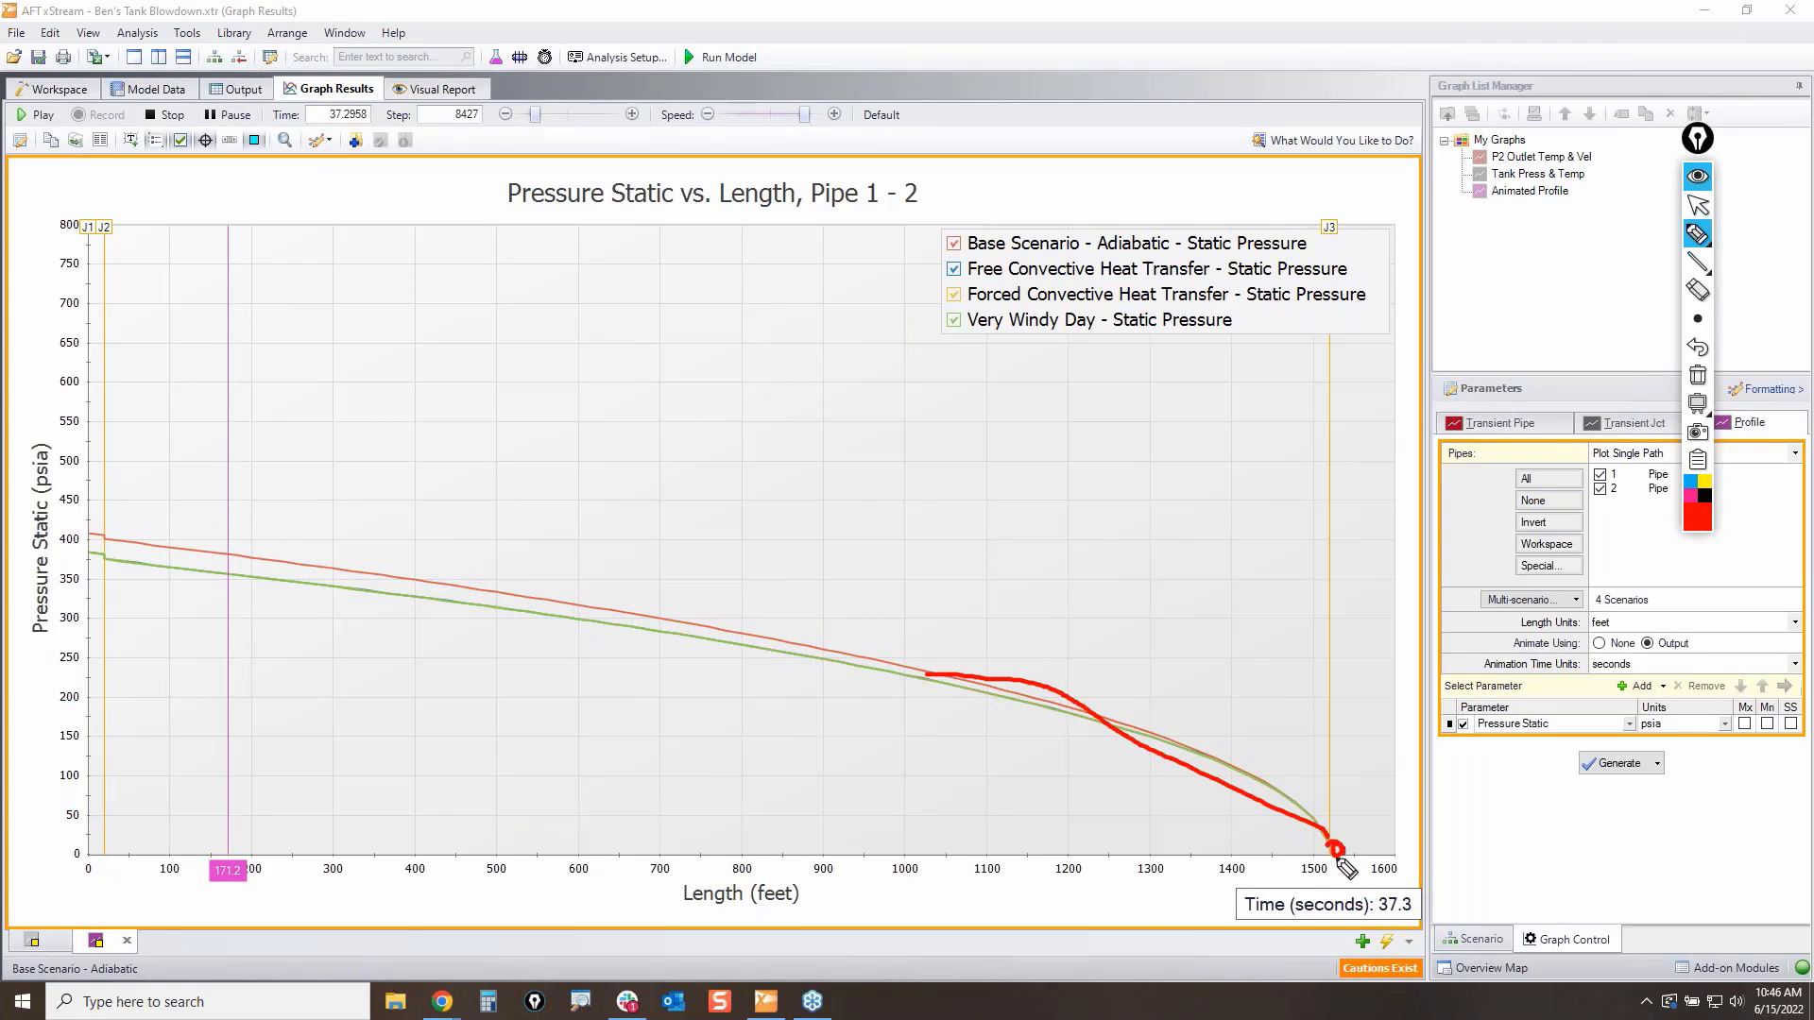
left_click(1700, 380)
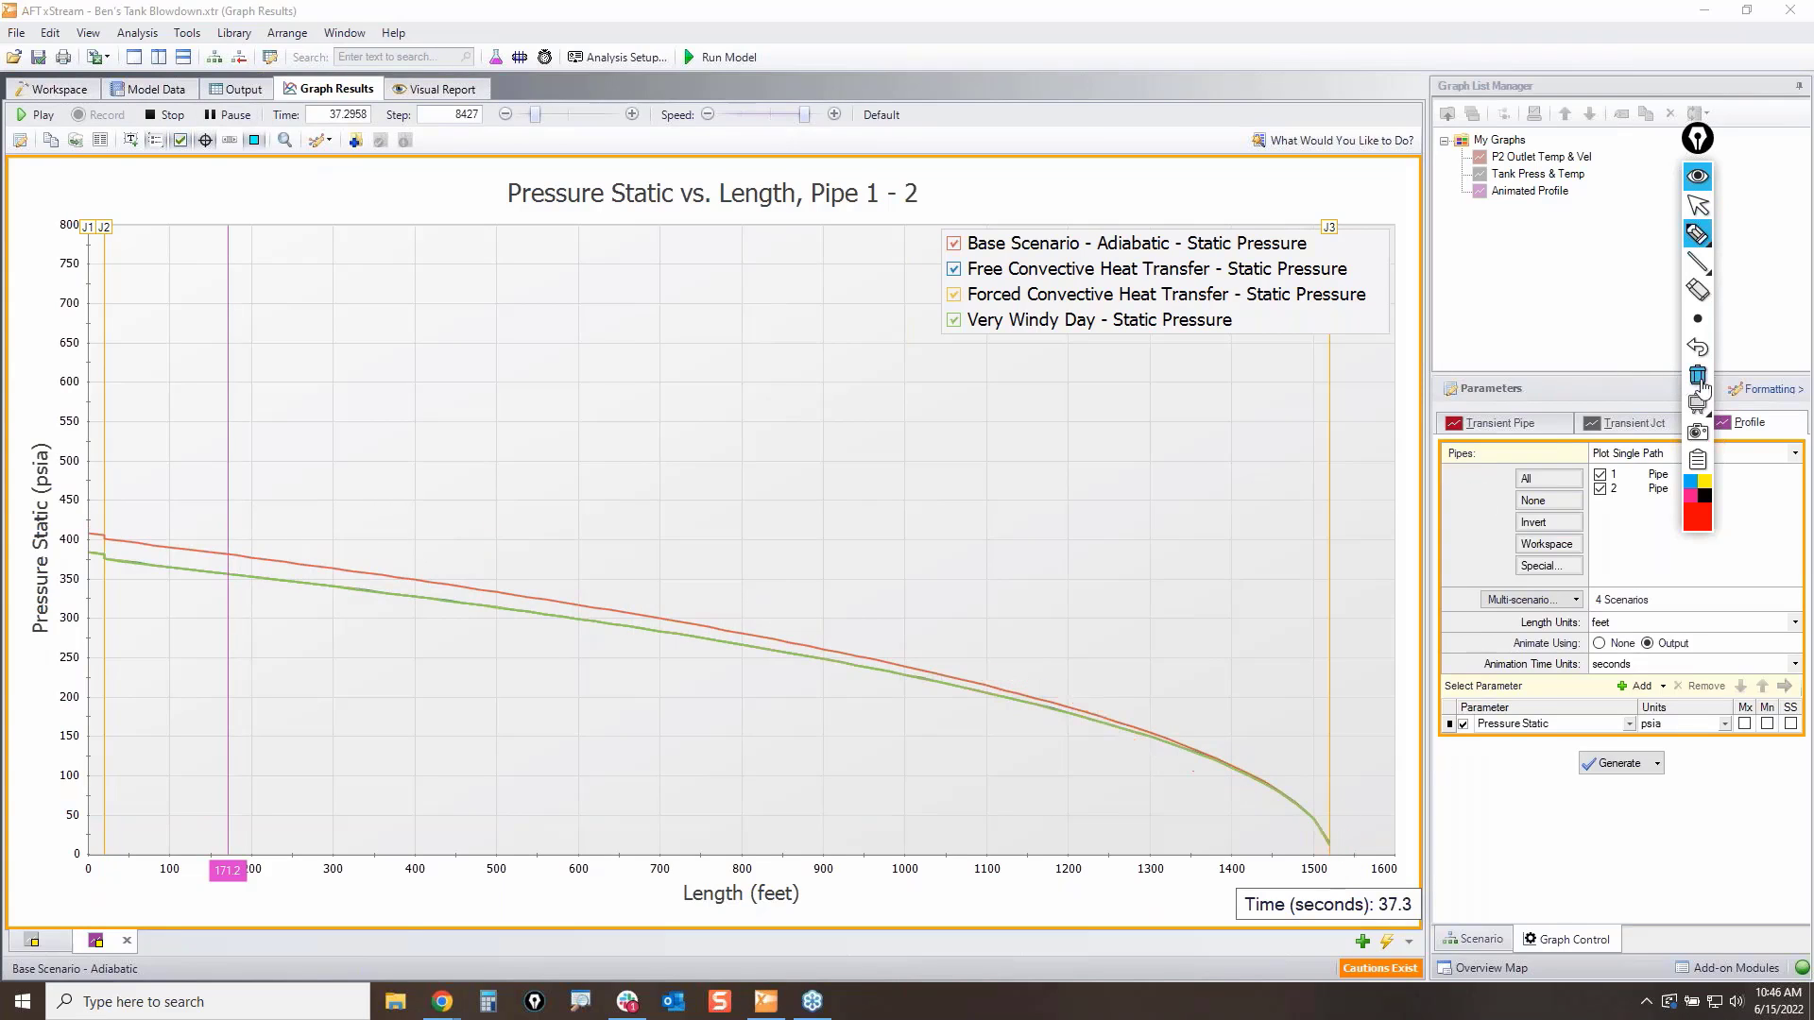
left_click(1700, 208)
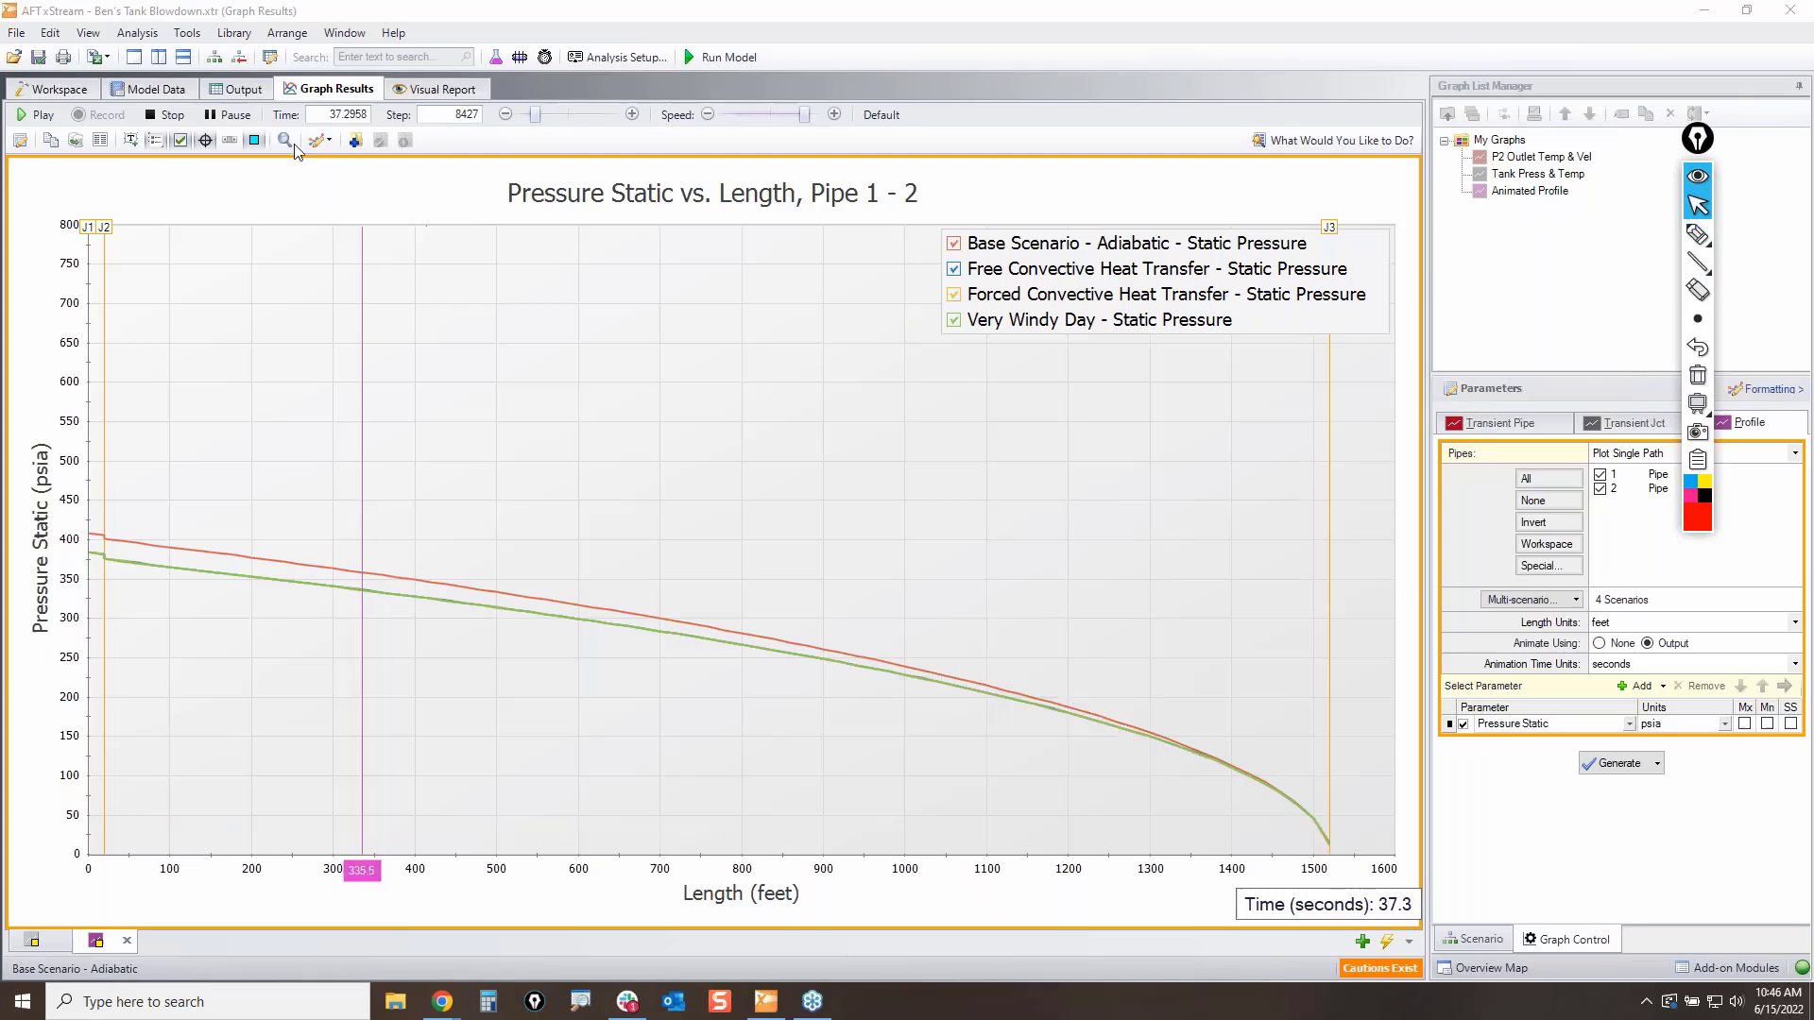
Step: Play the animation on to step 27927, mark the adiabatic base scenario's curve and legend entry with the pen, and clear the marks
left_click(37, 117)
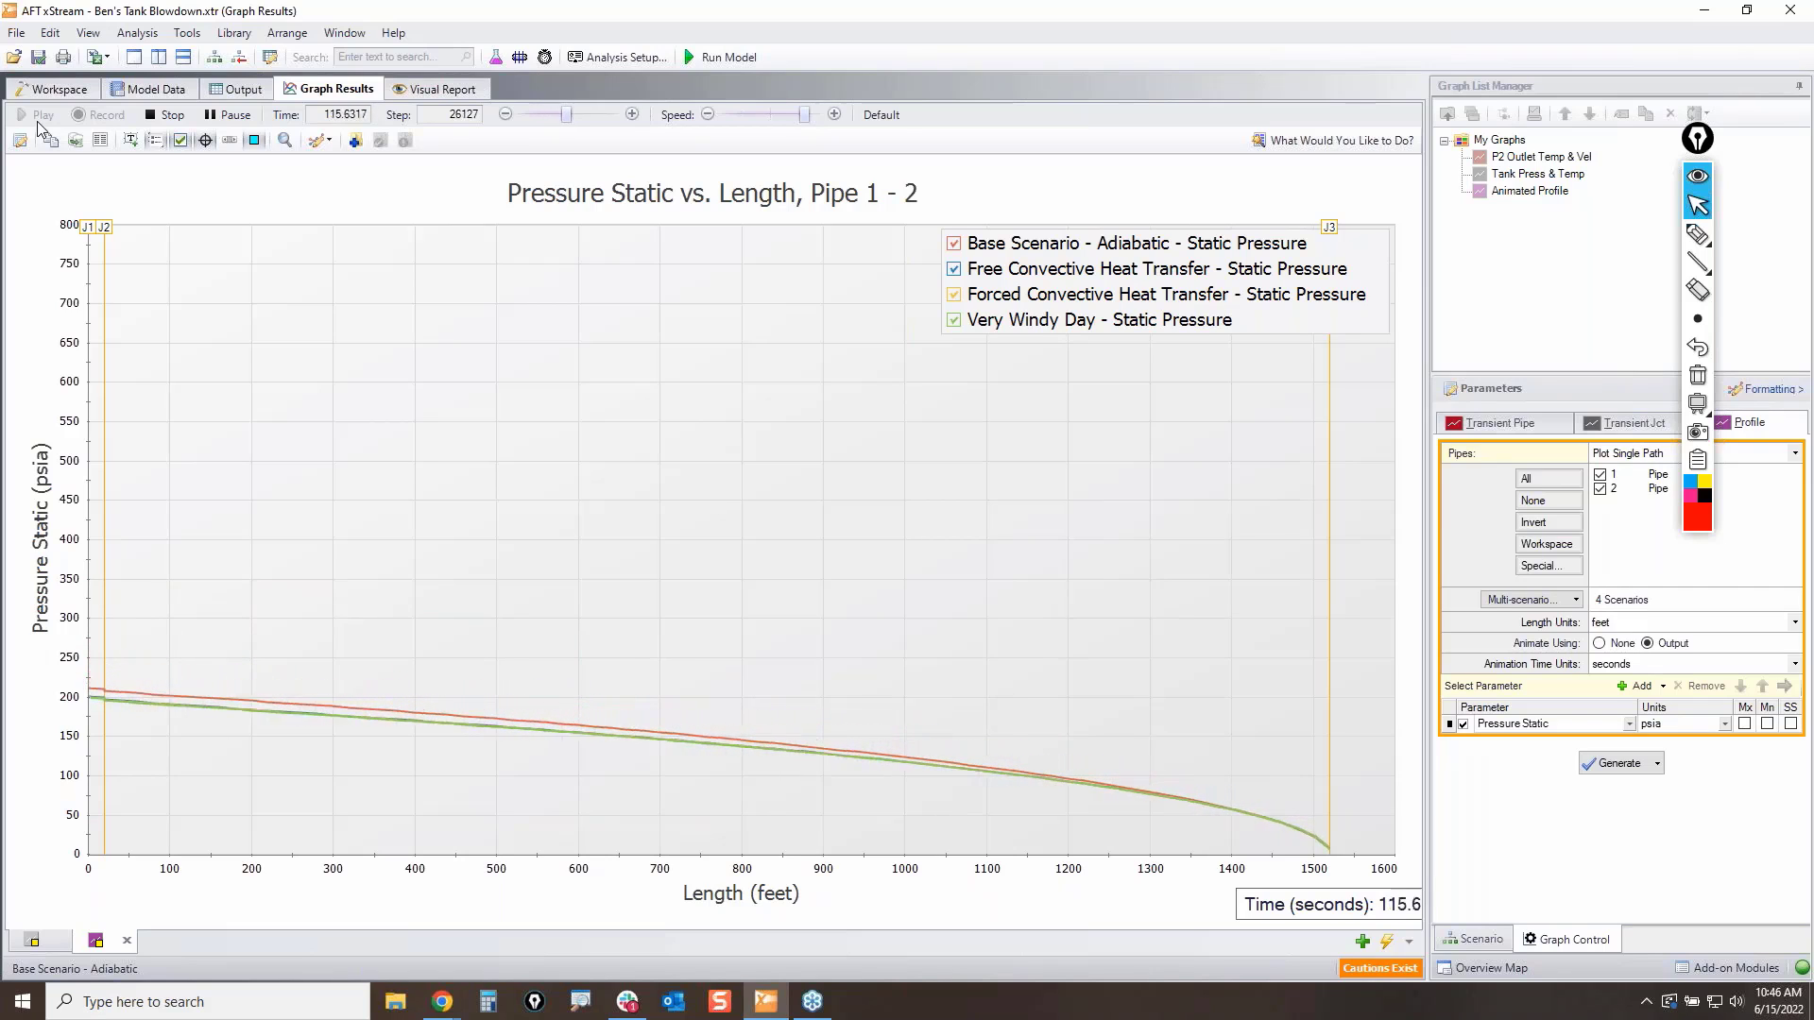
left_click(230, 114)
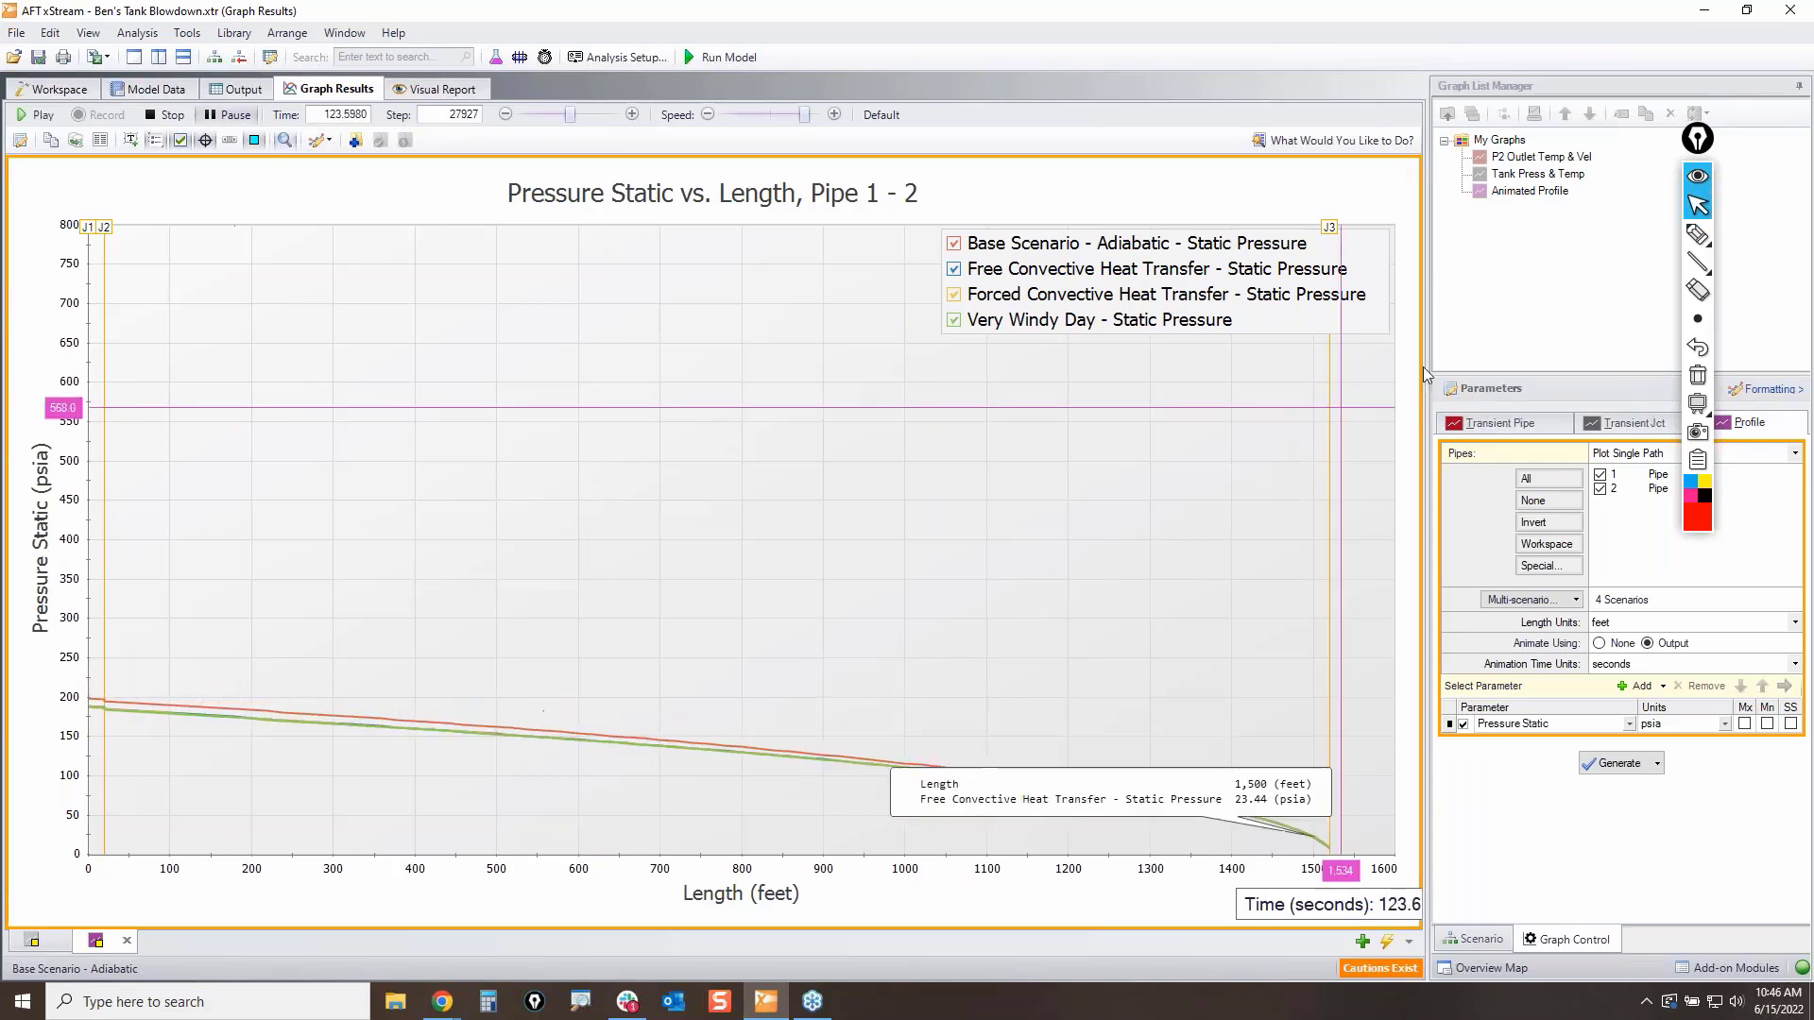
left_click(1698, 233)
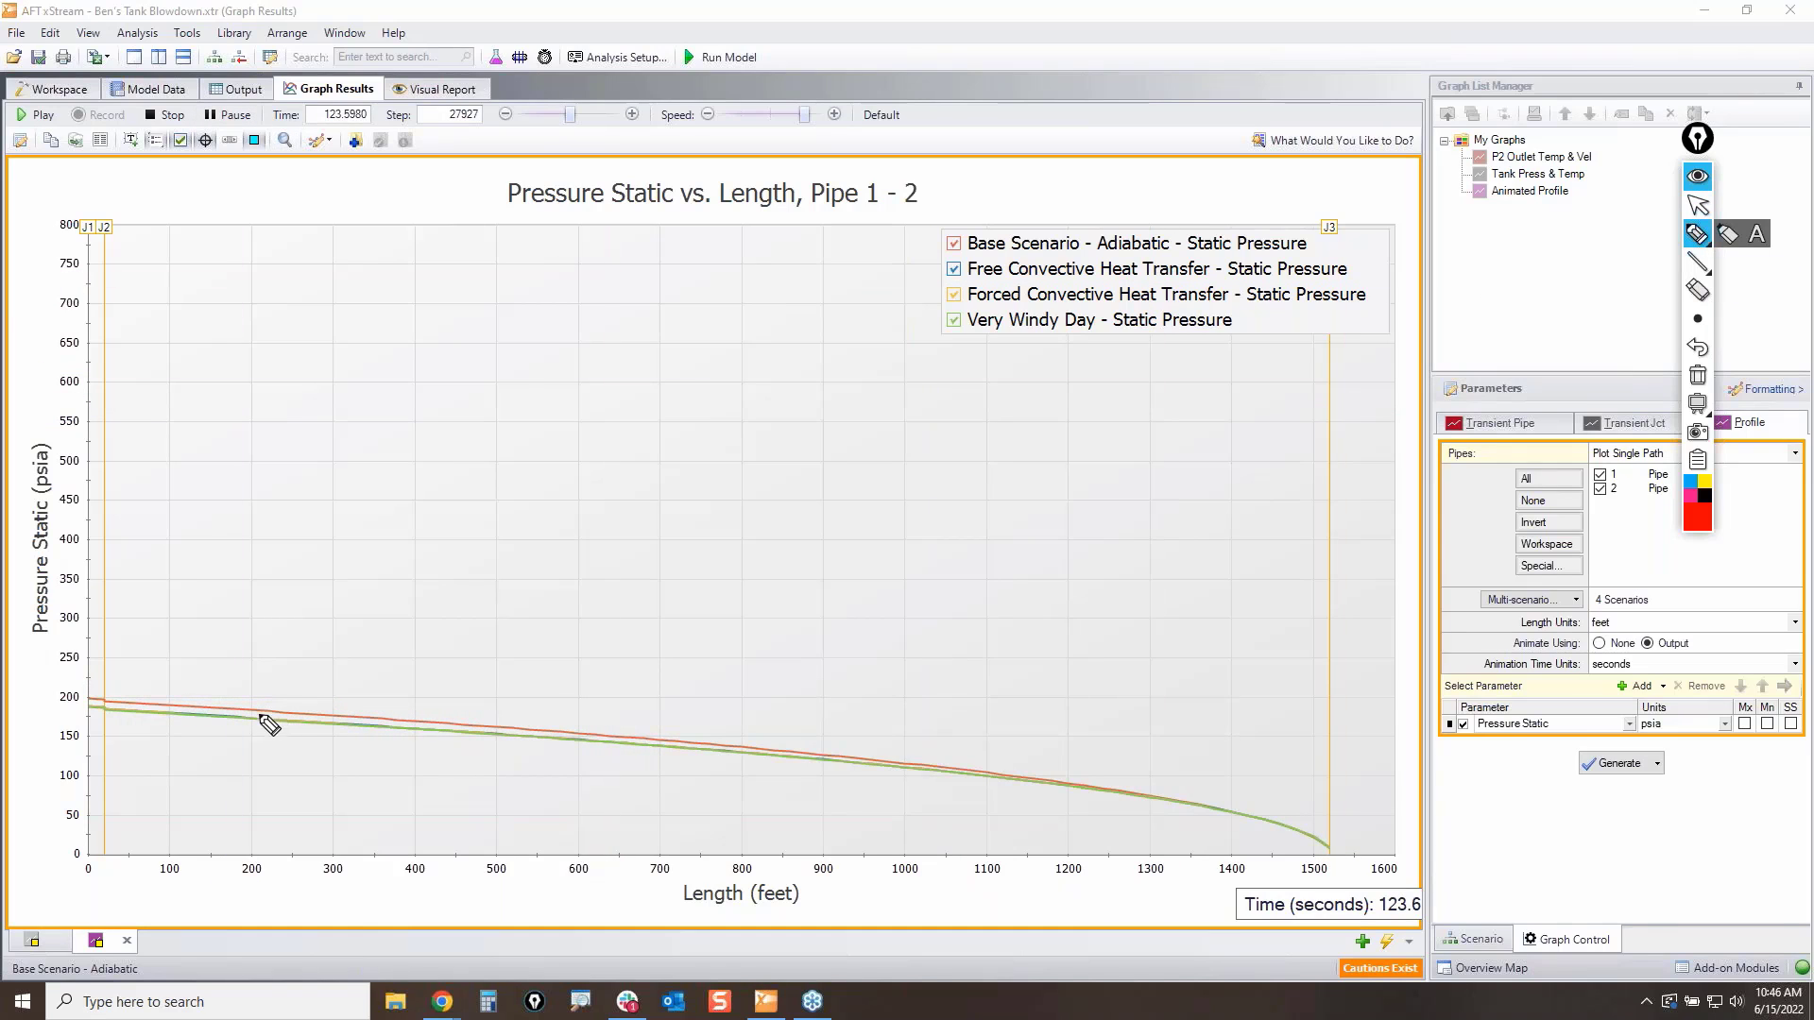
mouse_move(268, 724)
left_mouse_down()
mouse_move(255, 736)
mouse_move(348, 682)
left_mouse_up()
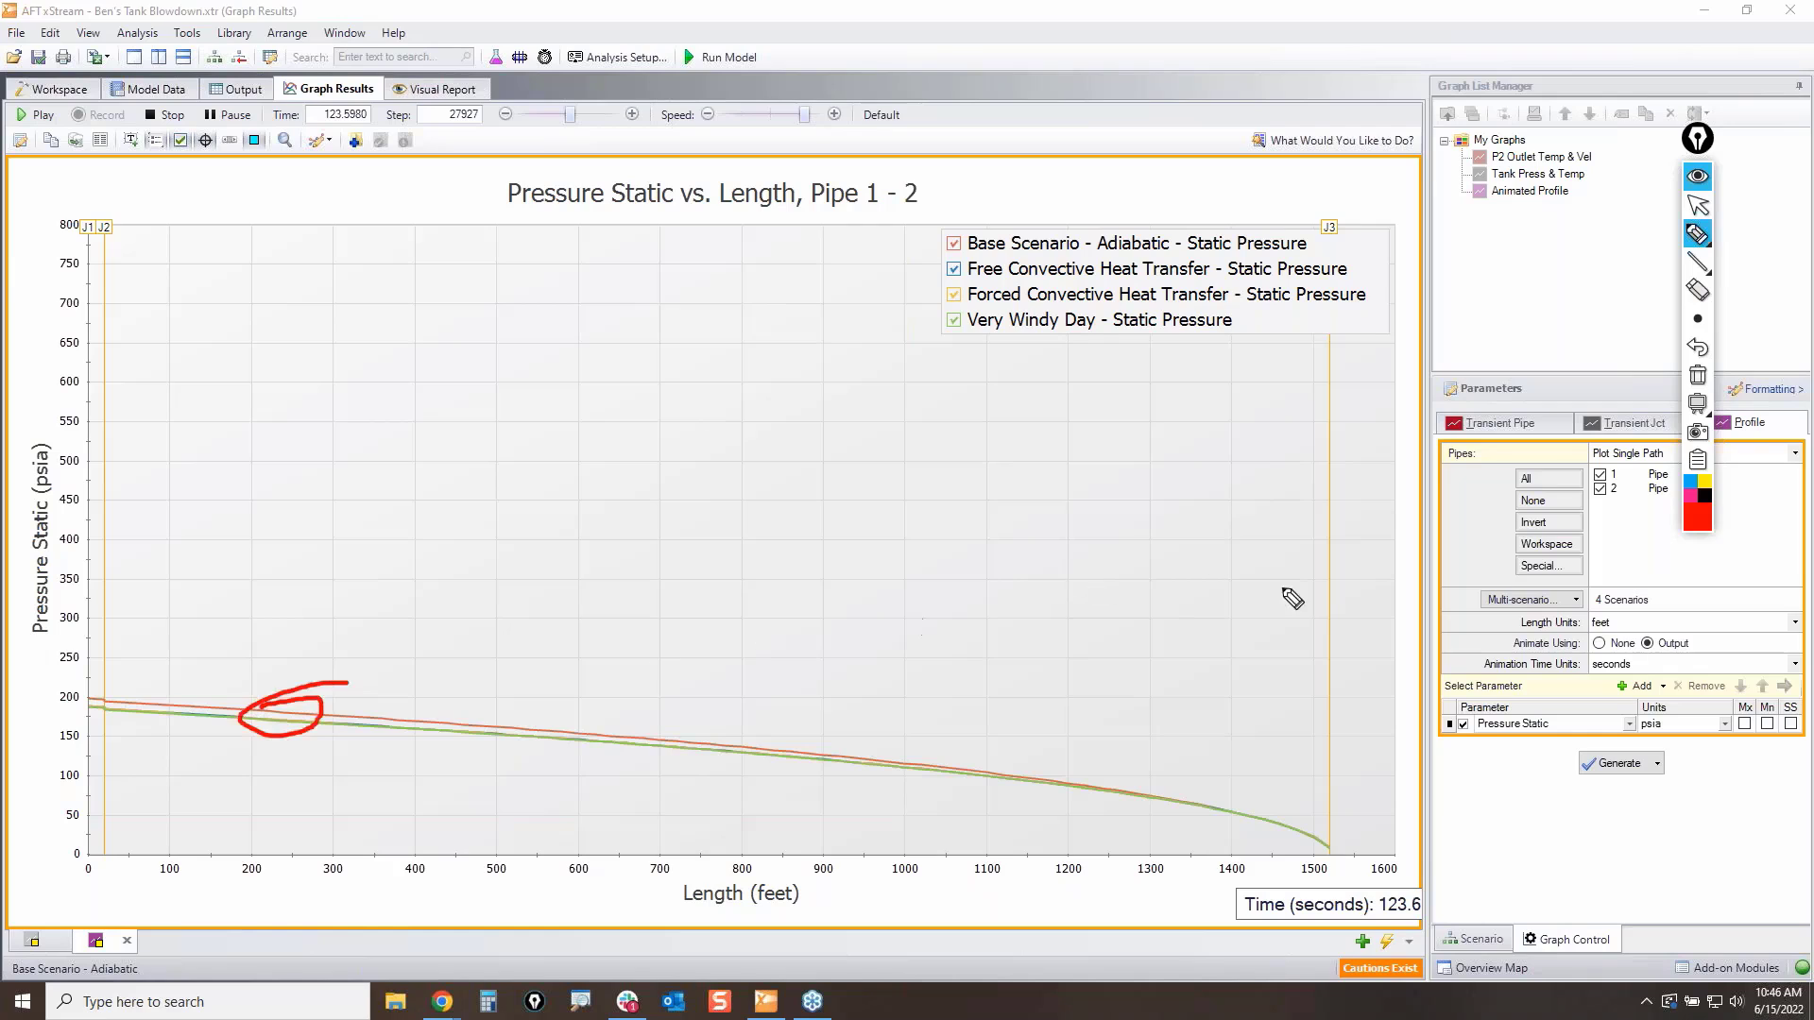
mouse_move(940, 265)
left_mouse_down()
mouse_move(1205, 269)
mouse_move(1371, 331)
mouse_move(898, 326)
mouse_move(911, 251)
left_mouse_up()
left_click(1698, 375)
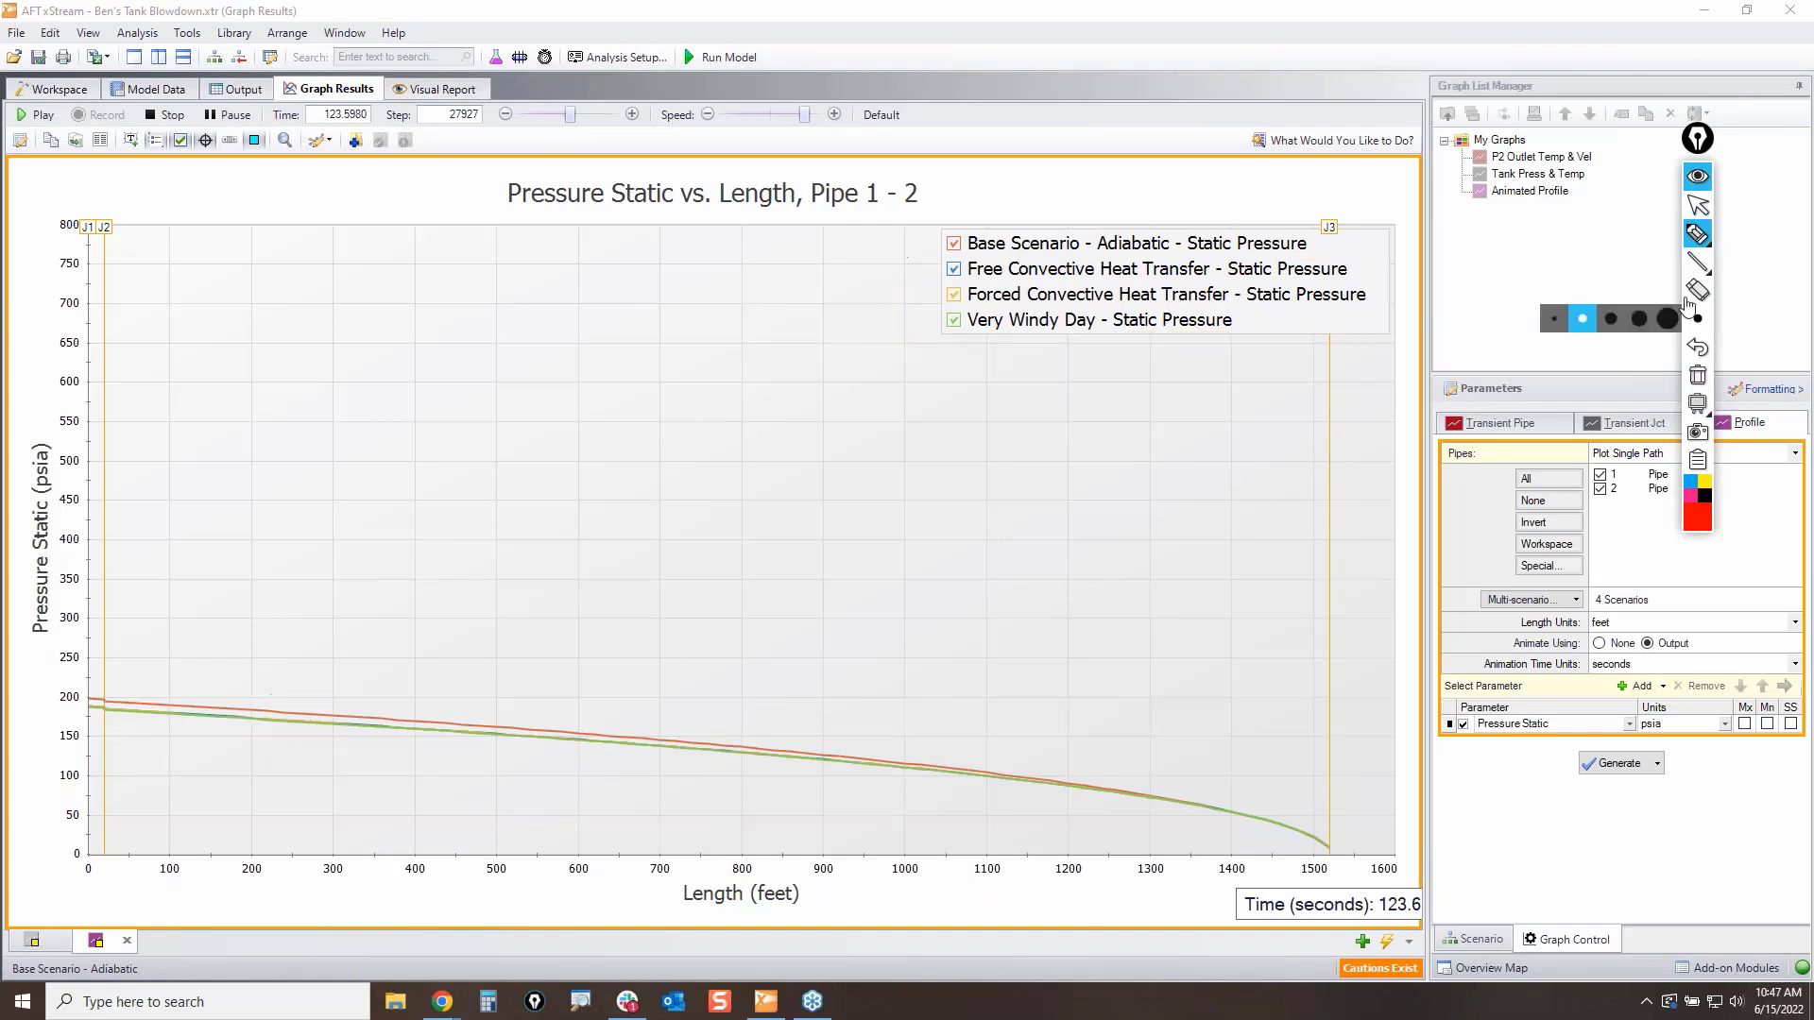
left_click(1698, 205)
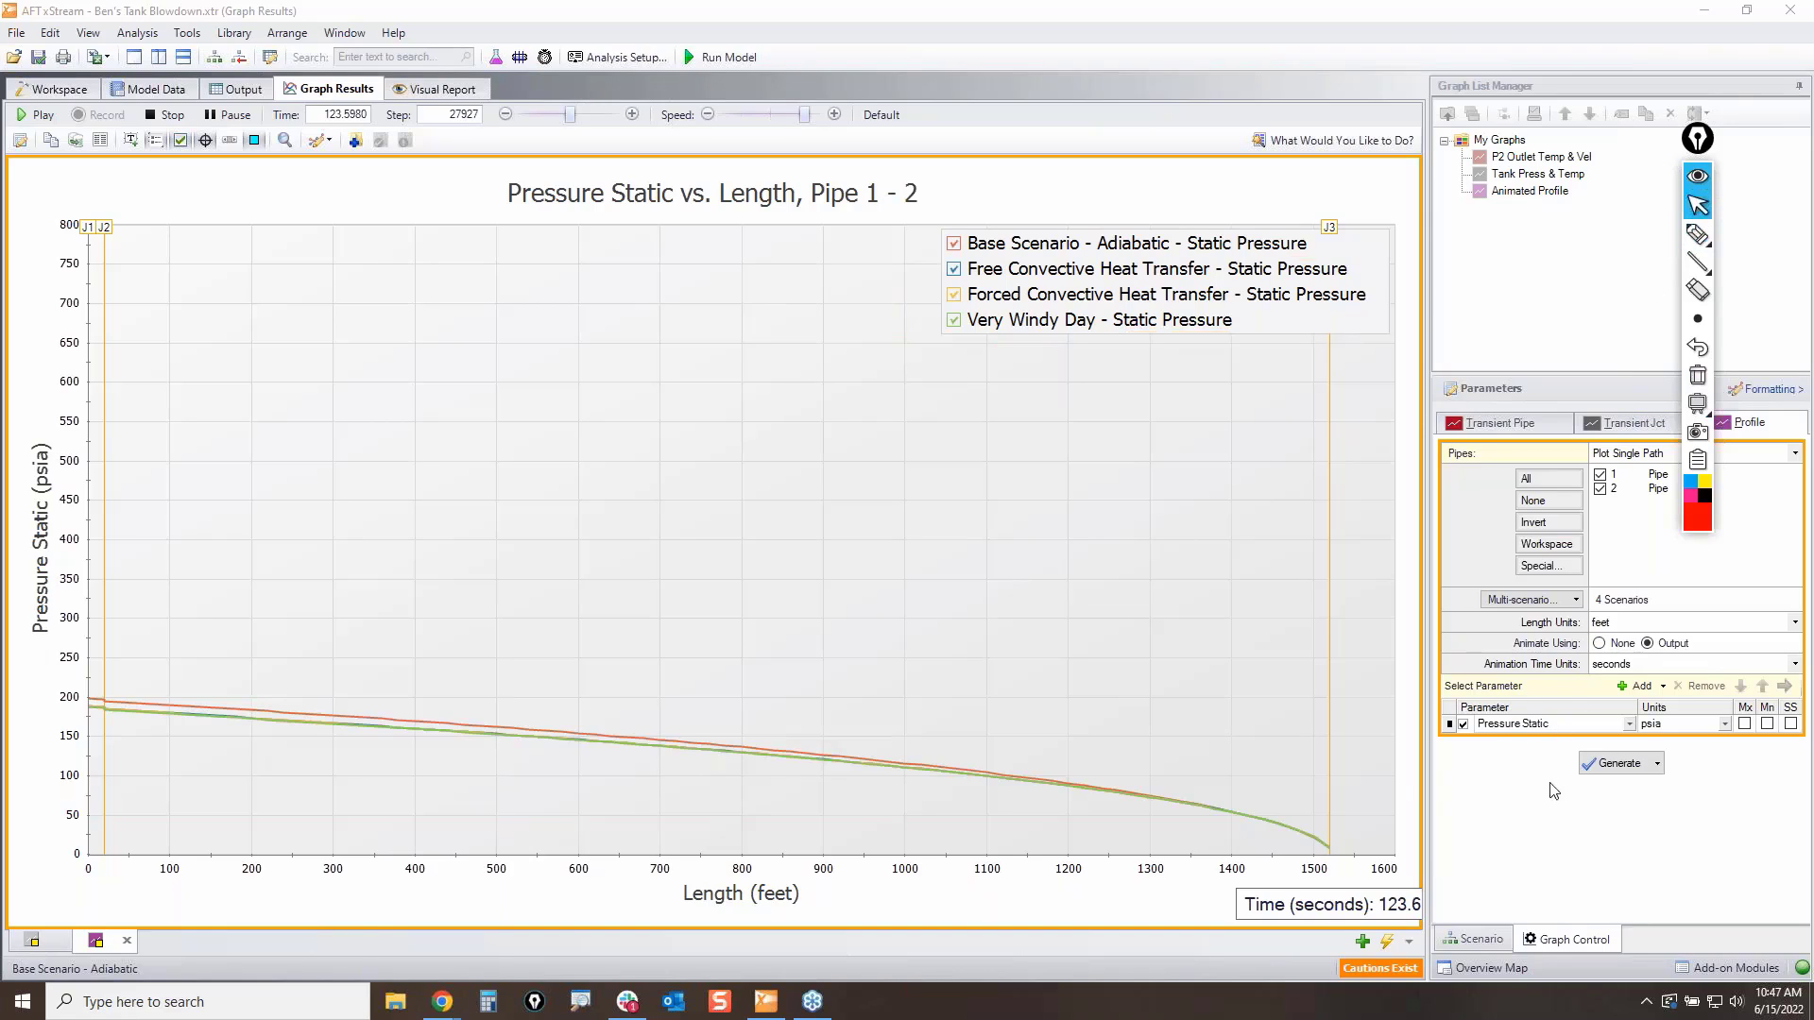
Step: Change the profile parameter to Temperature Static in deg. F and generate the graph for the four scenarios
left_click(1631, 727)
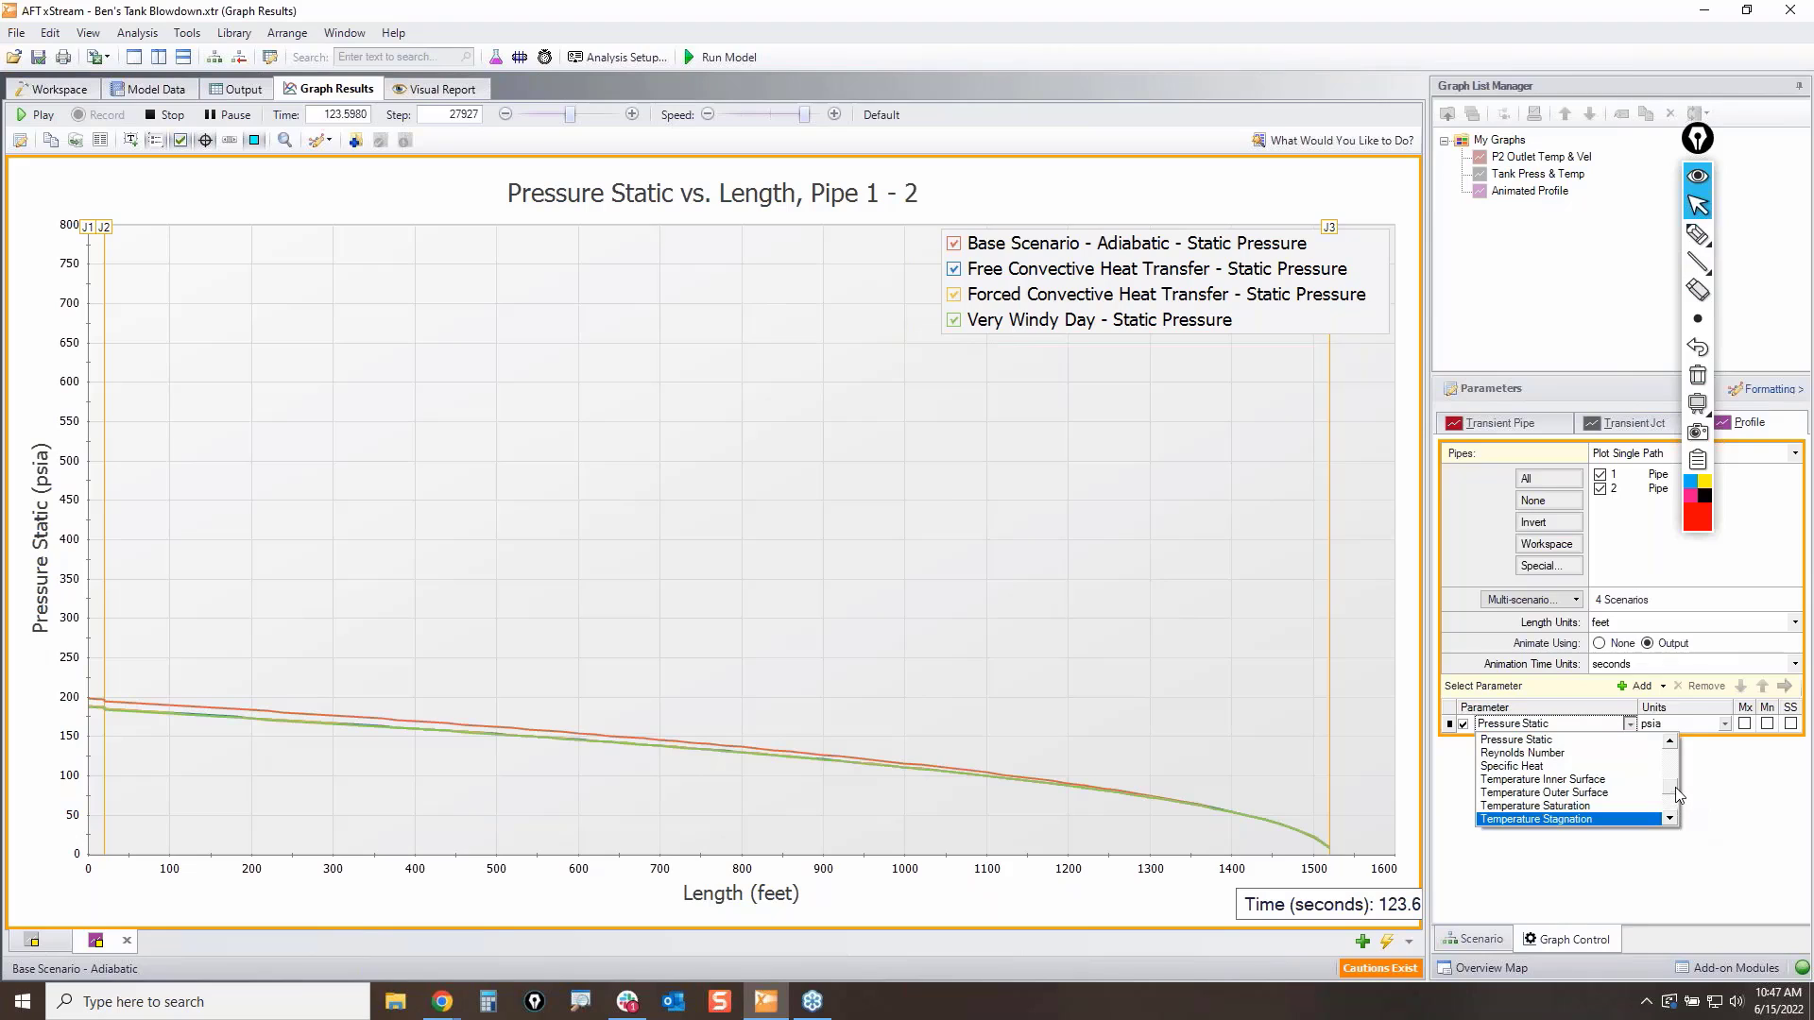
left_click_drag(1675, 788, 1672, 801)
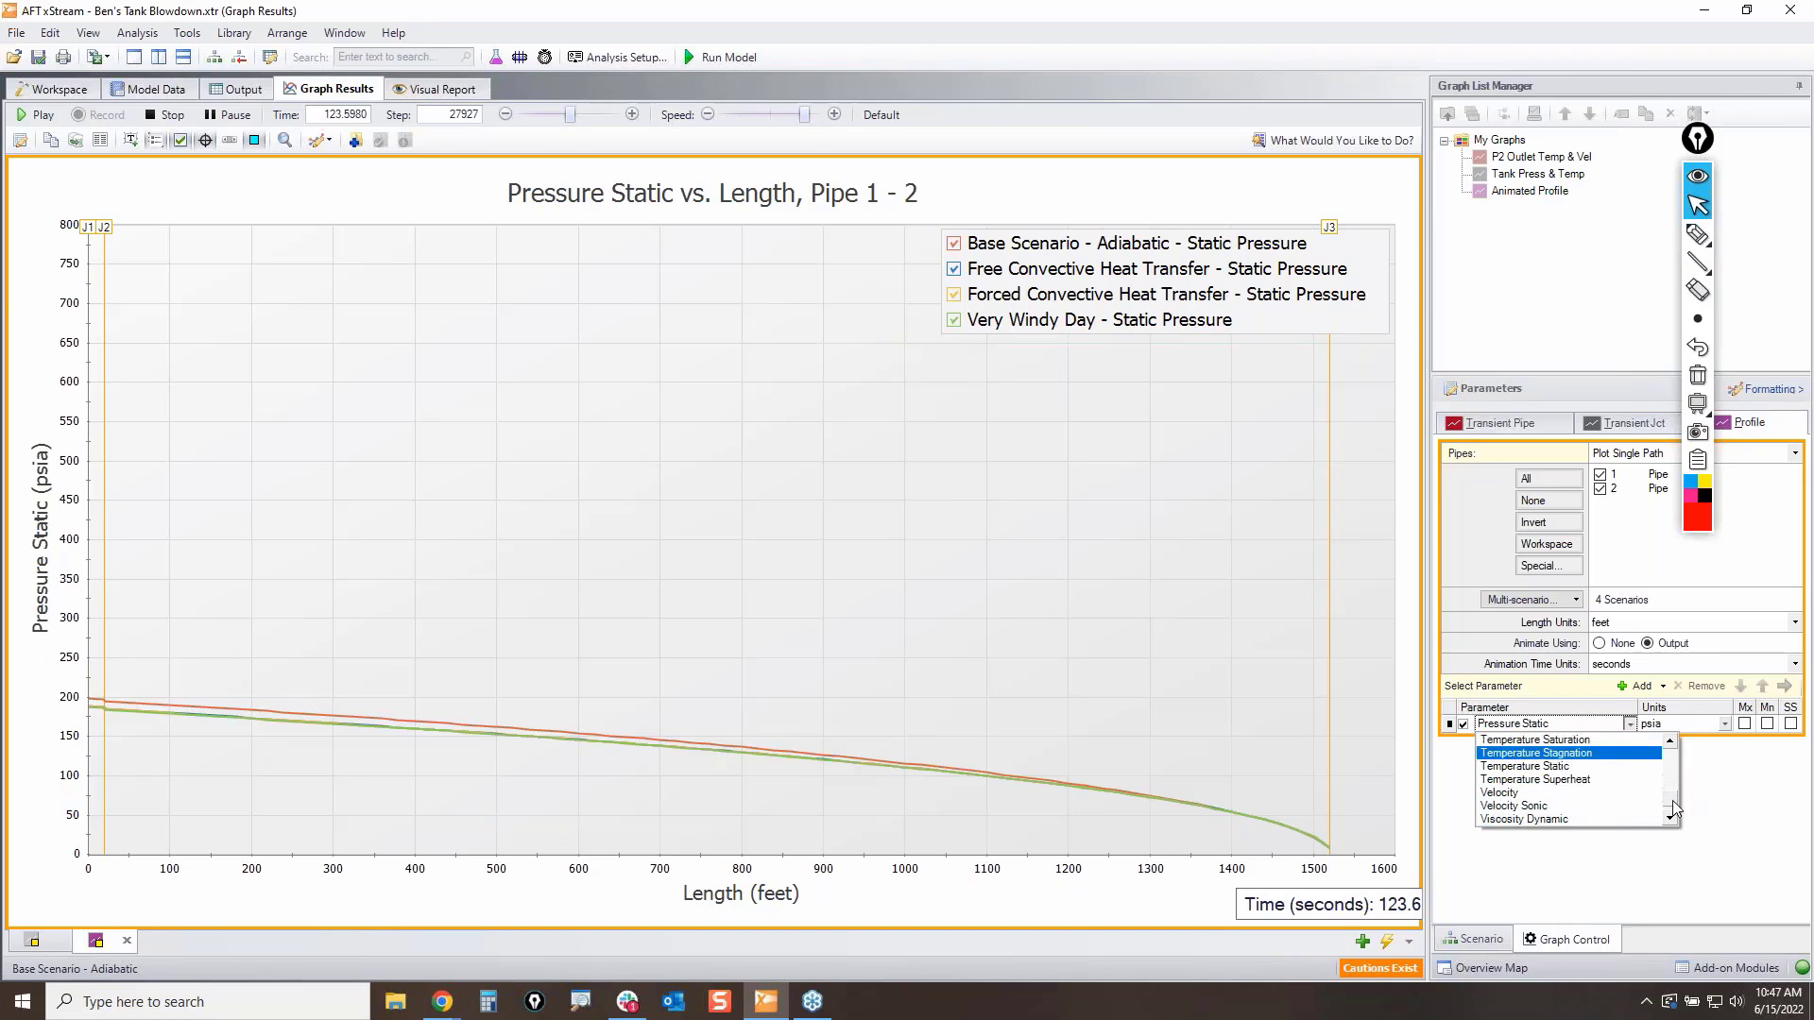
left_click(1557, 768)
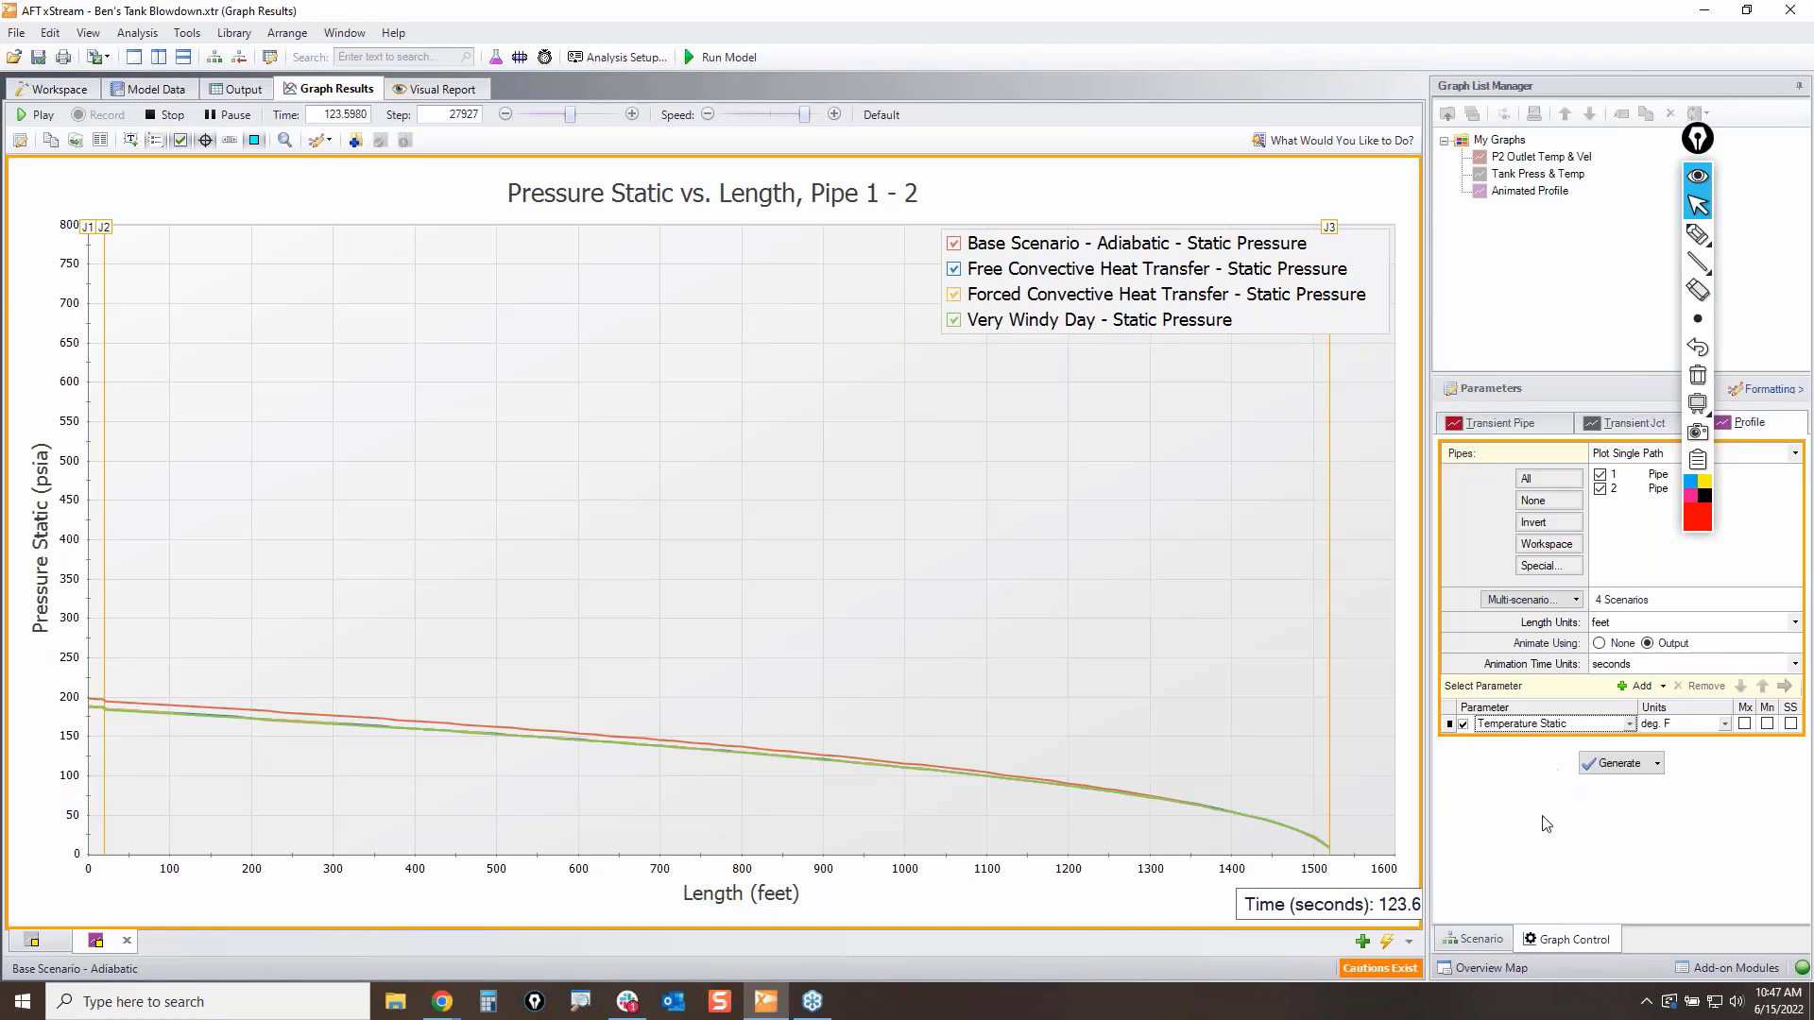
left_click(1612, 764)
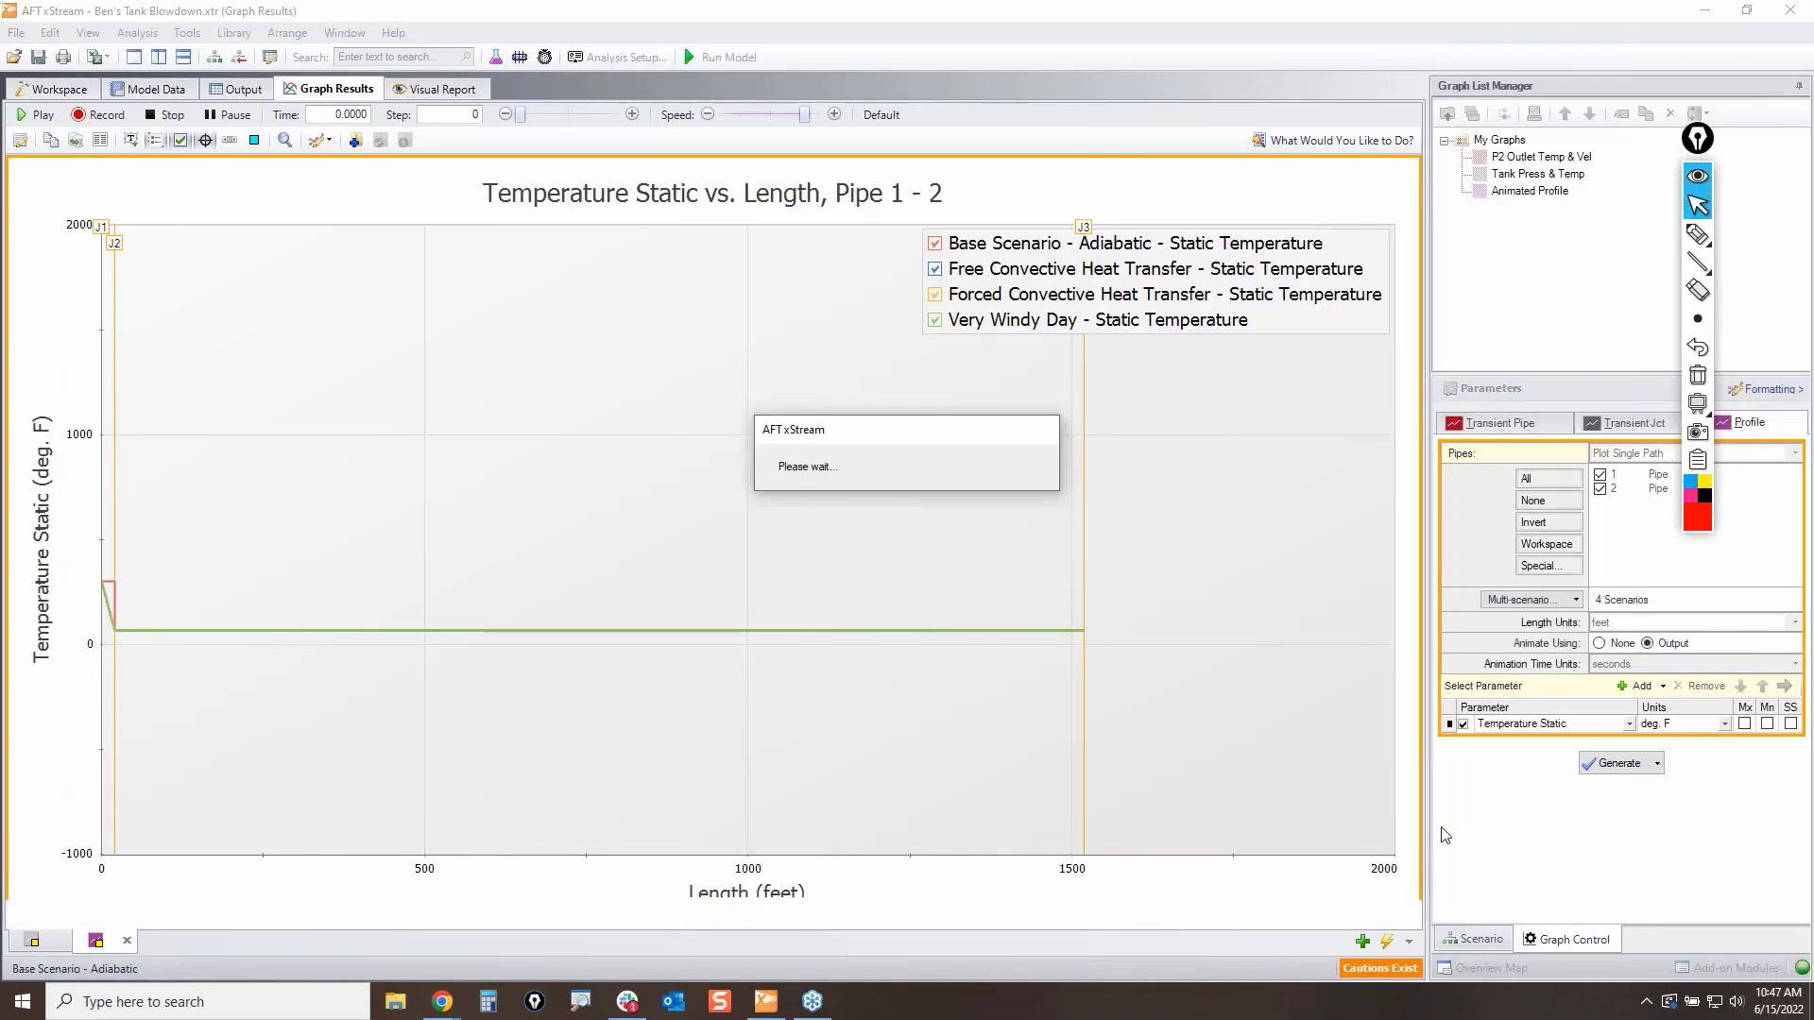
Step: Set the length axis maximum to 1600 feet with a major interval of 100
left_click(1086, 871)
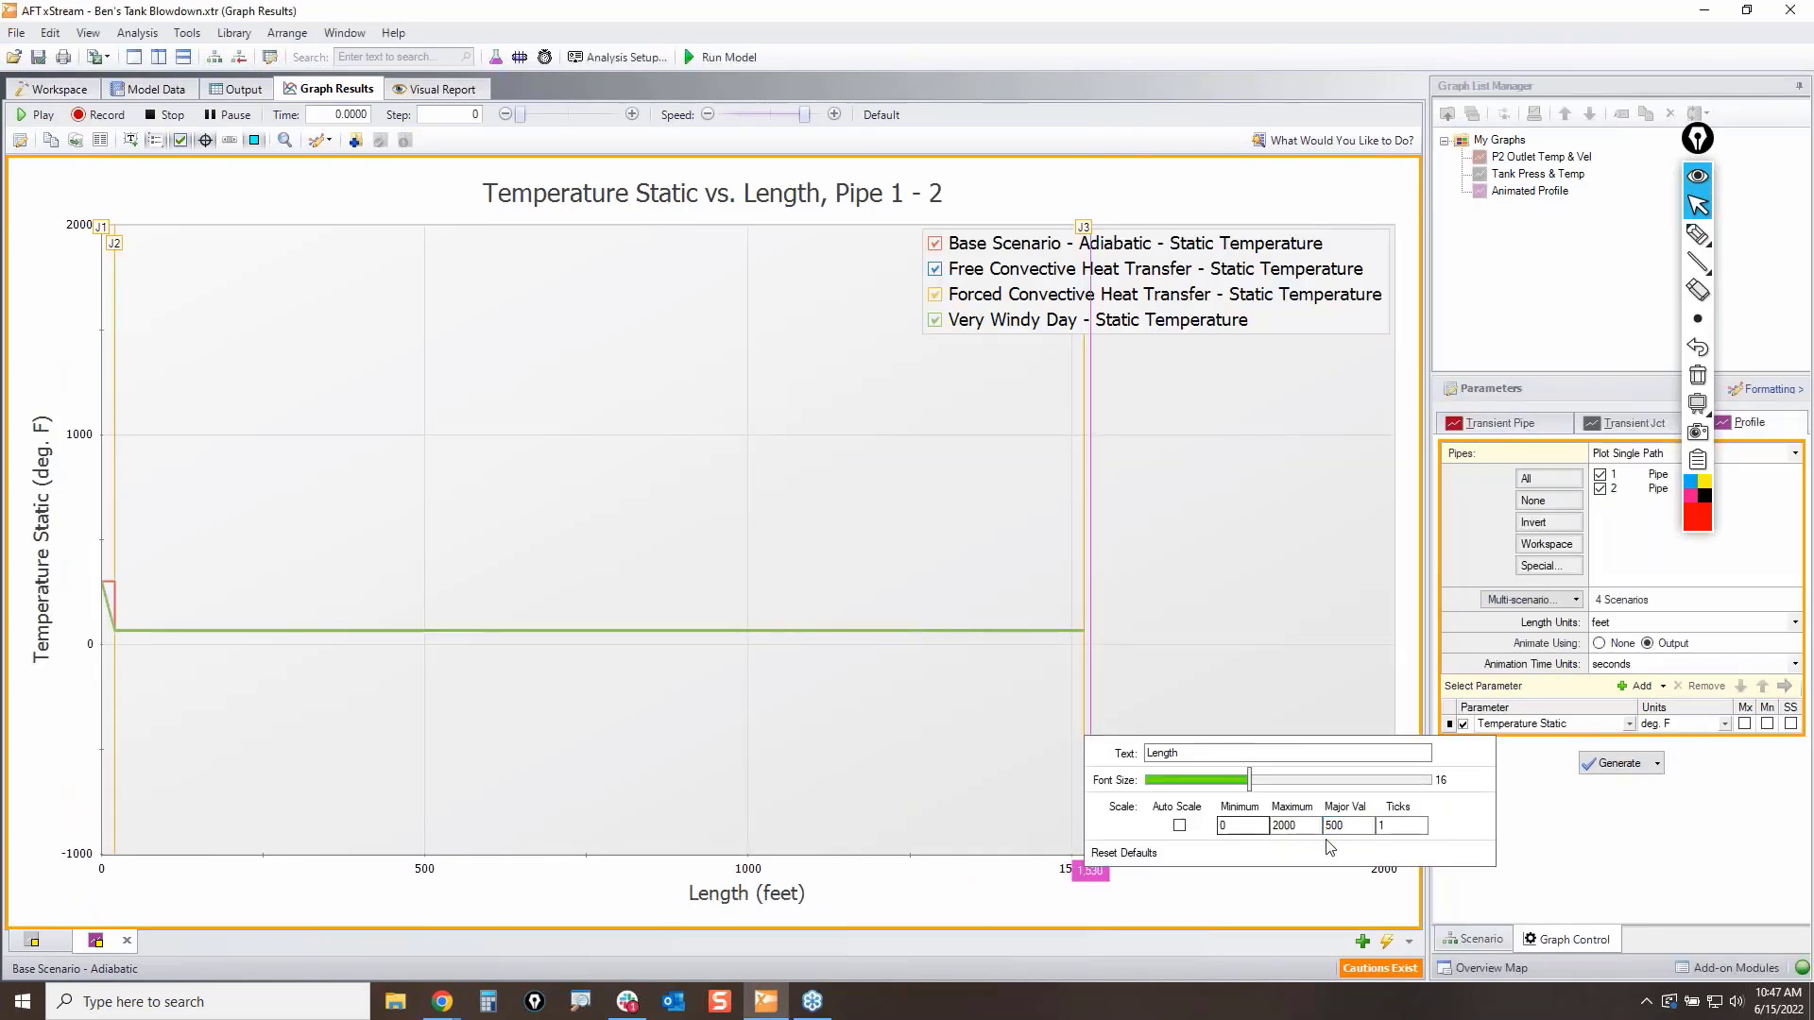
double_click(1291, 826)
type("16")
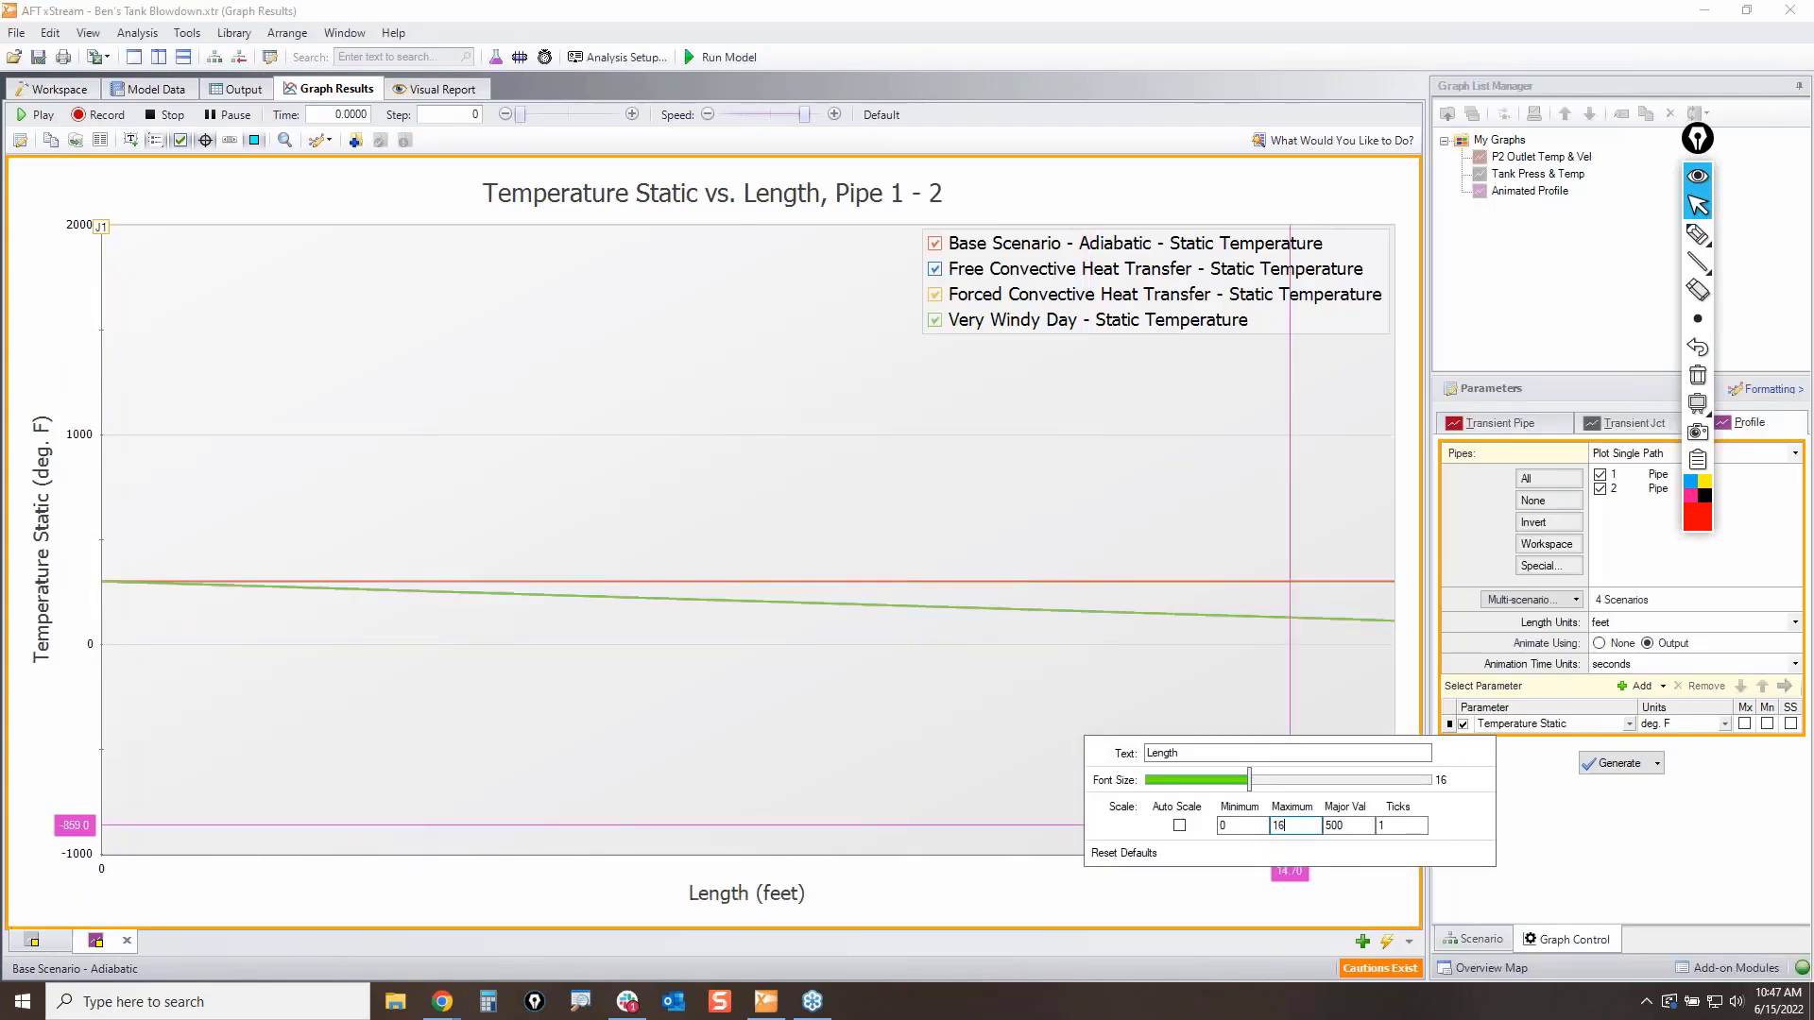
type("00")
key("Tab")
type("100")
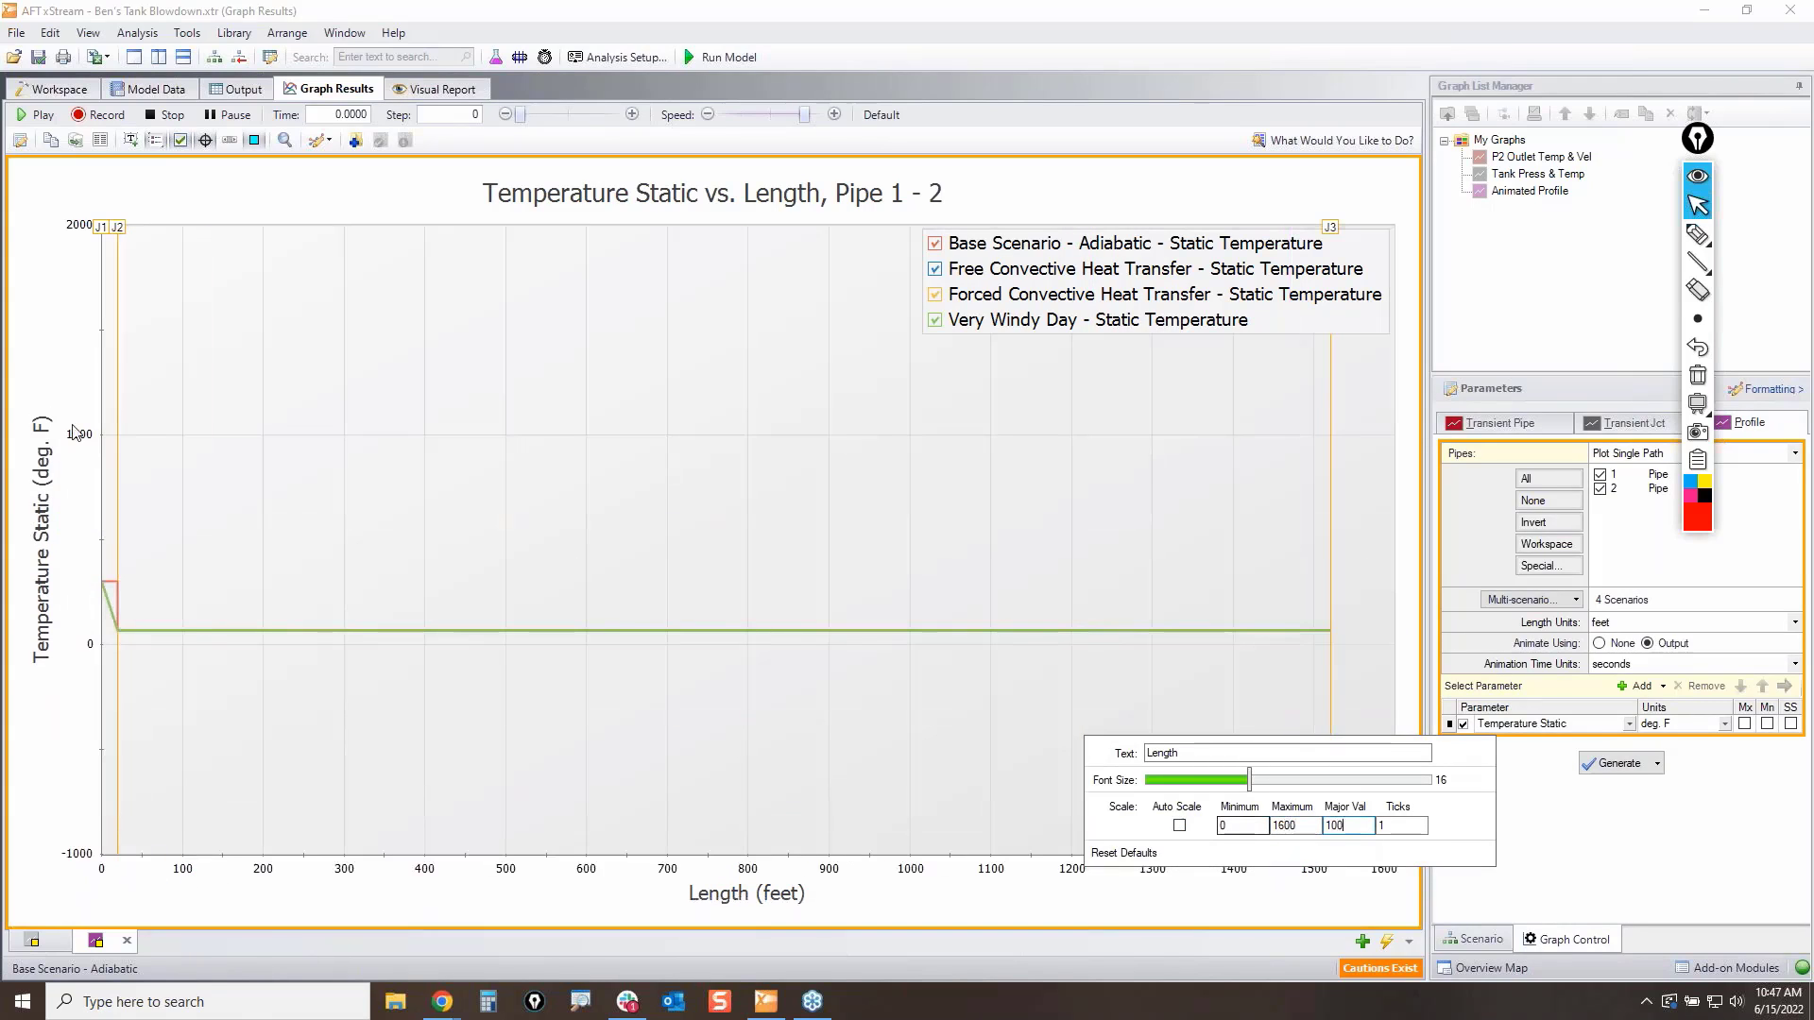
Step: Set the static temperature axis major interval to 200
left_click(76, 439)
double_click(326, 388)
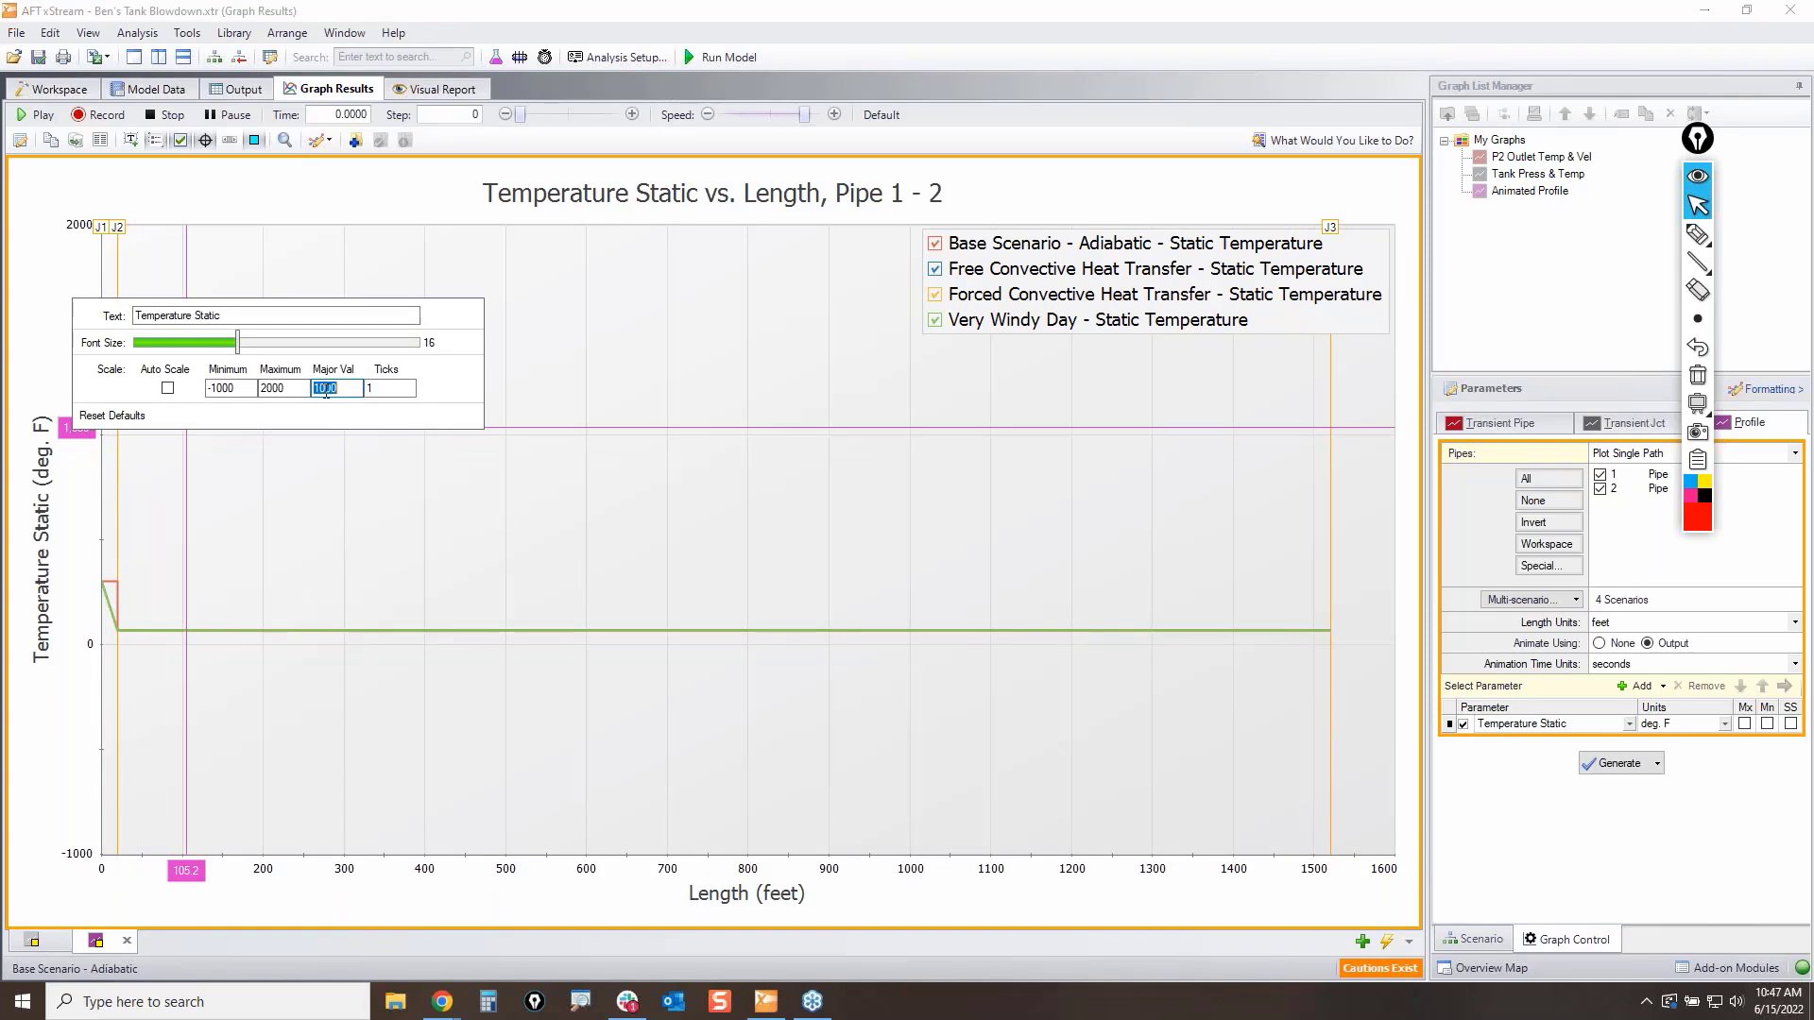
type("200")
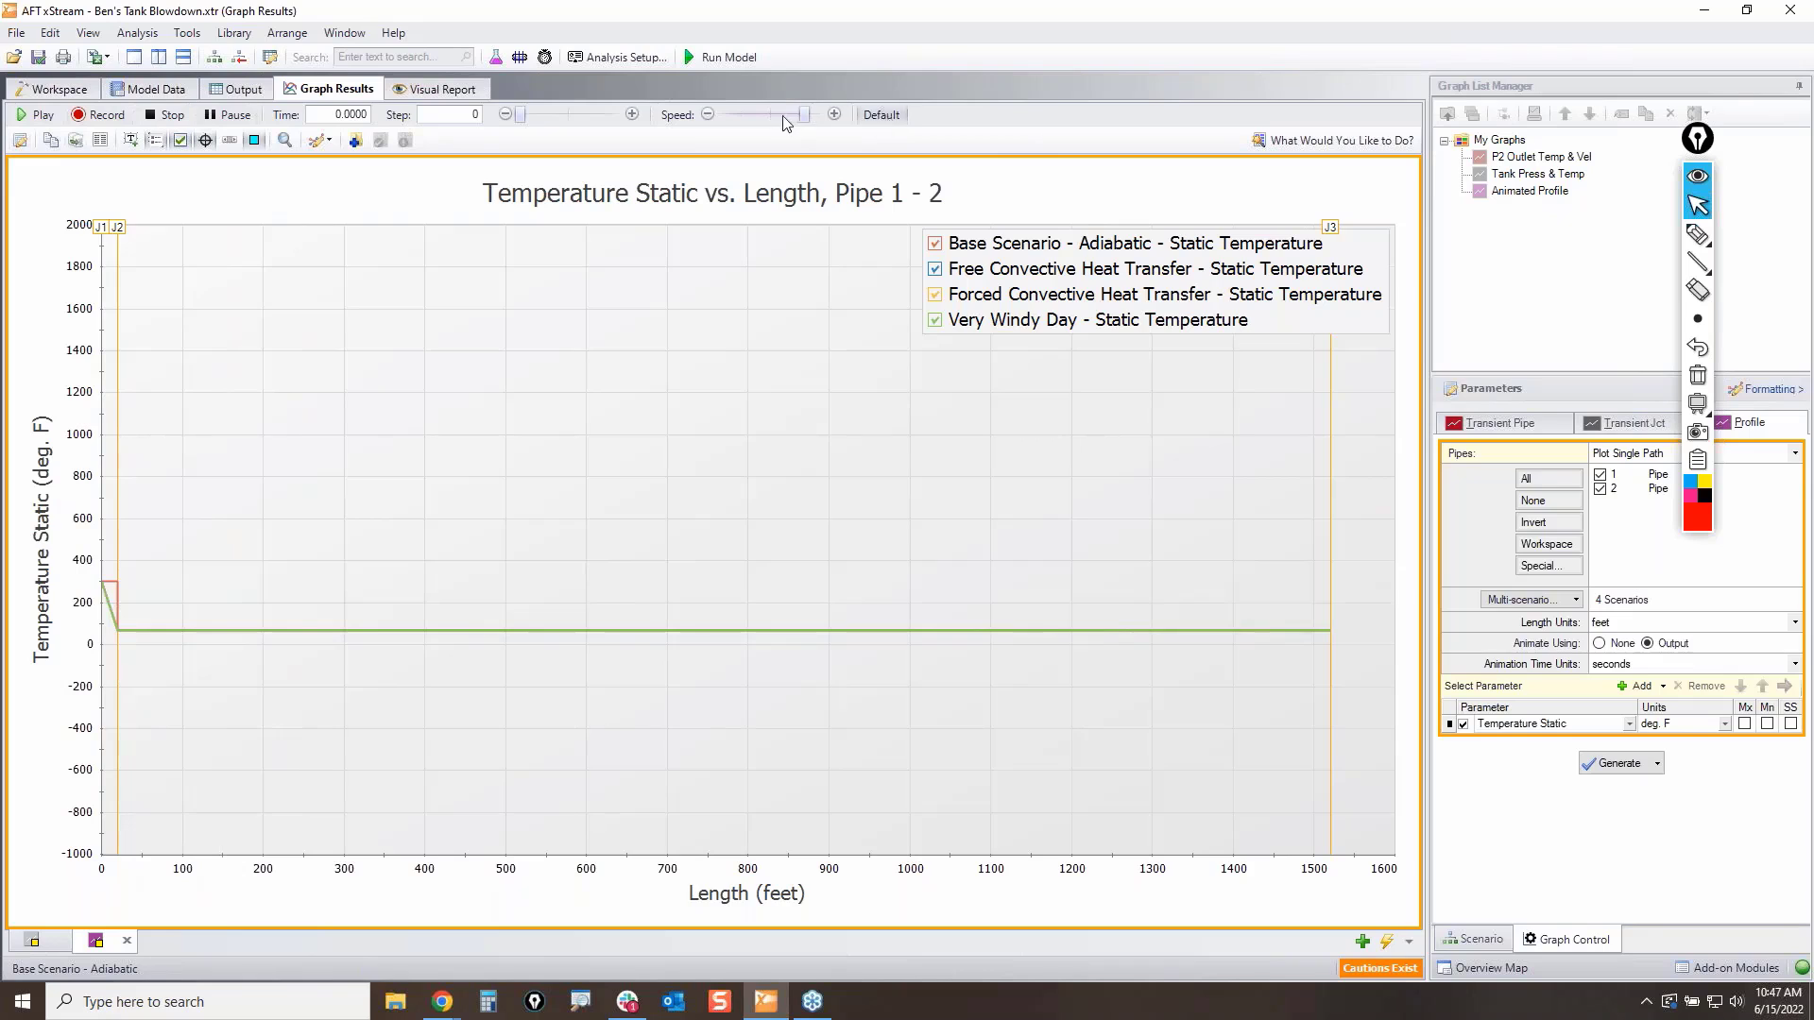
Step: Reduce the animation speed, play the temperature profile from the start and pause it at step 6
left_click(708, 115)
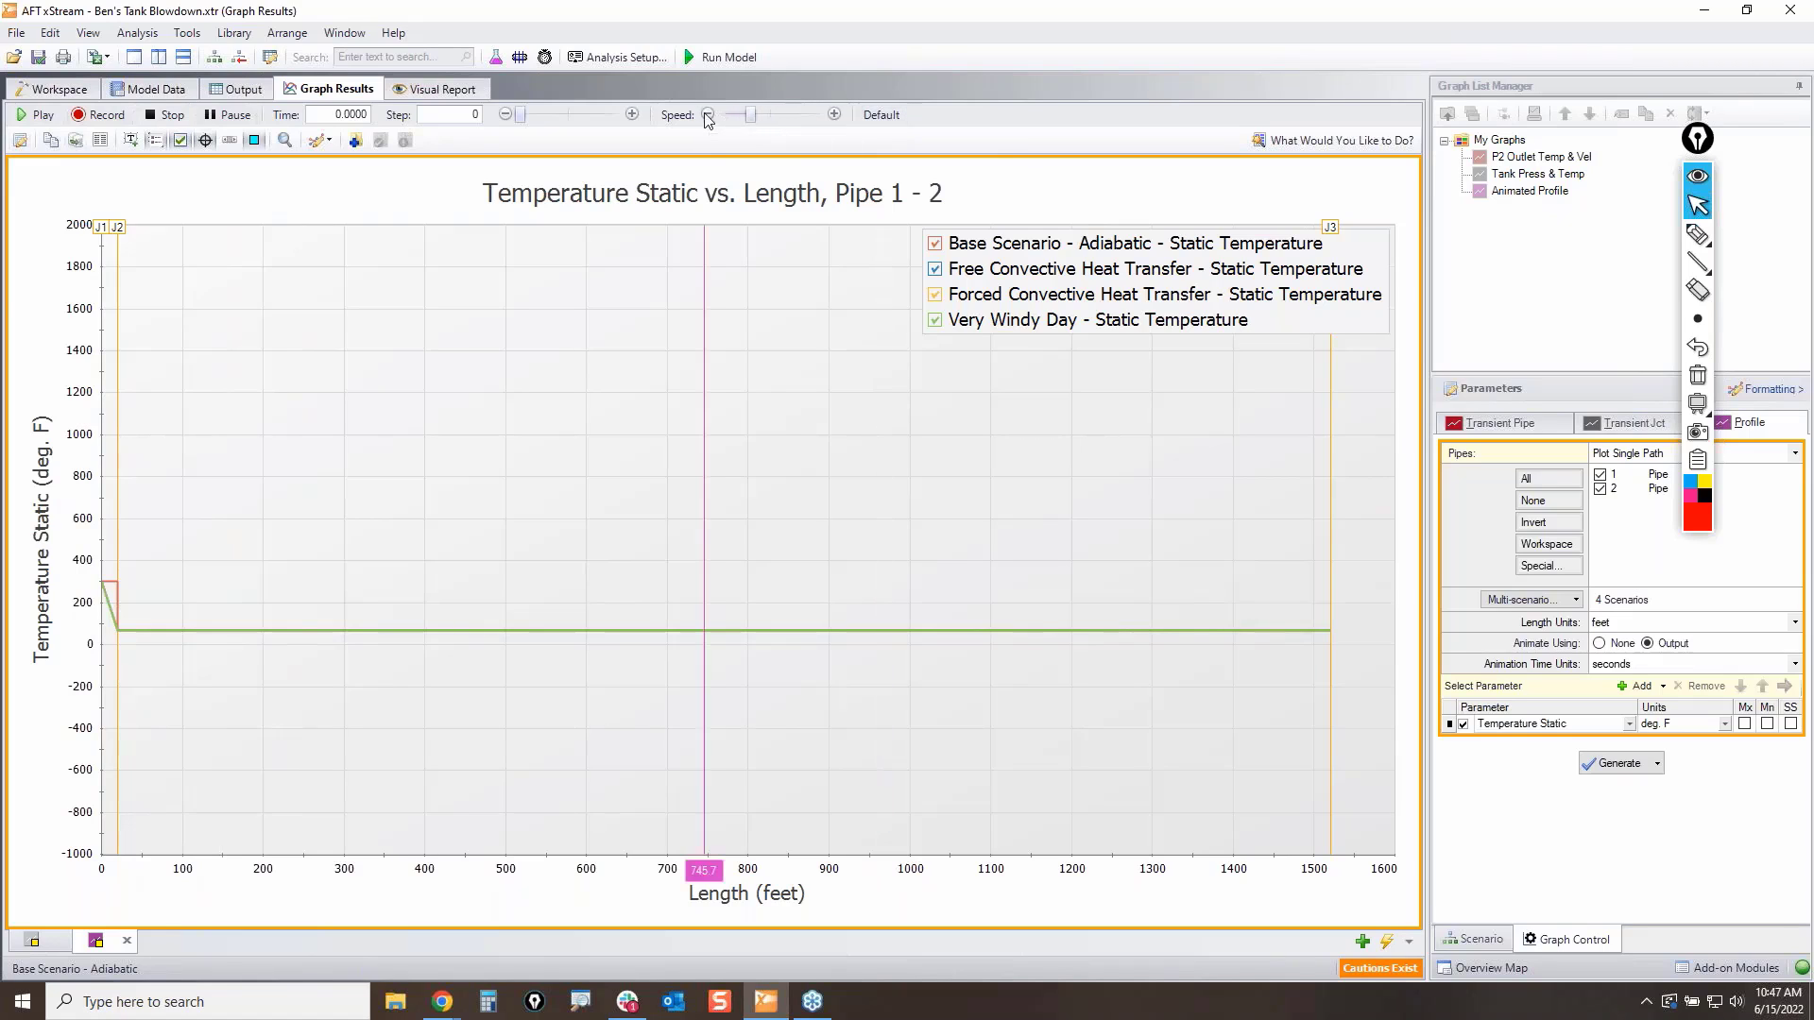
left_click(35, 117)
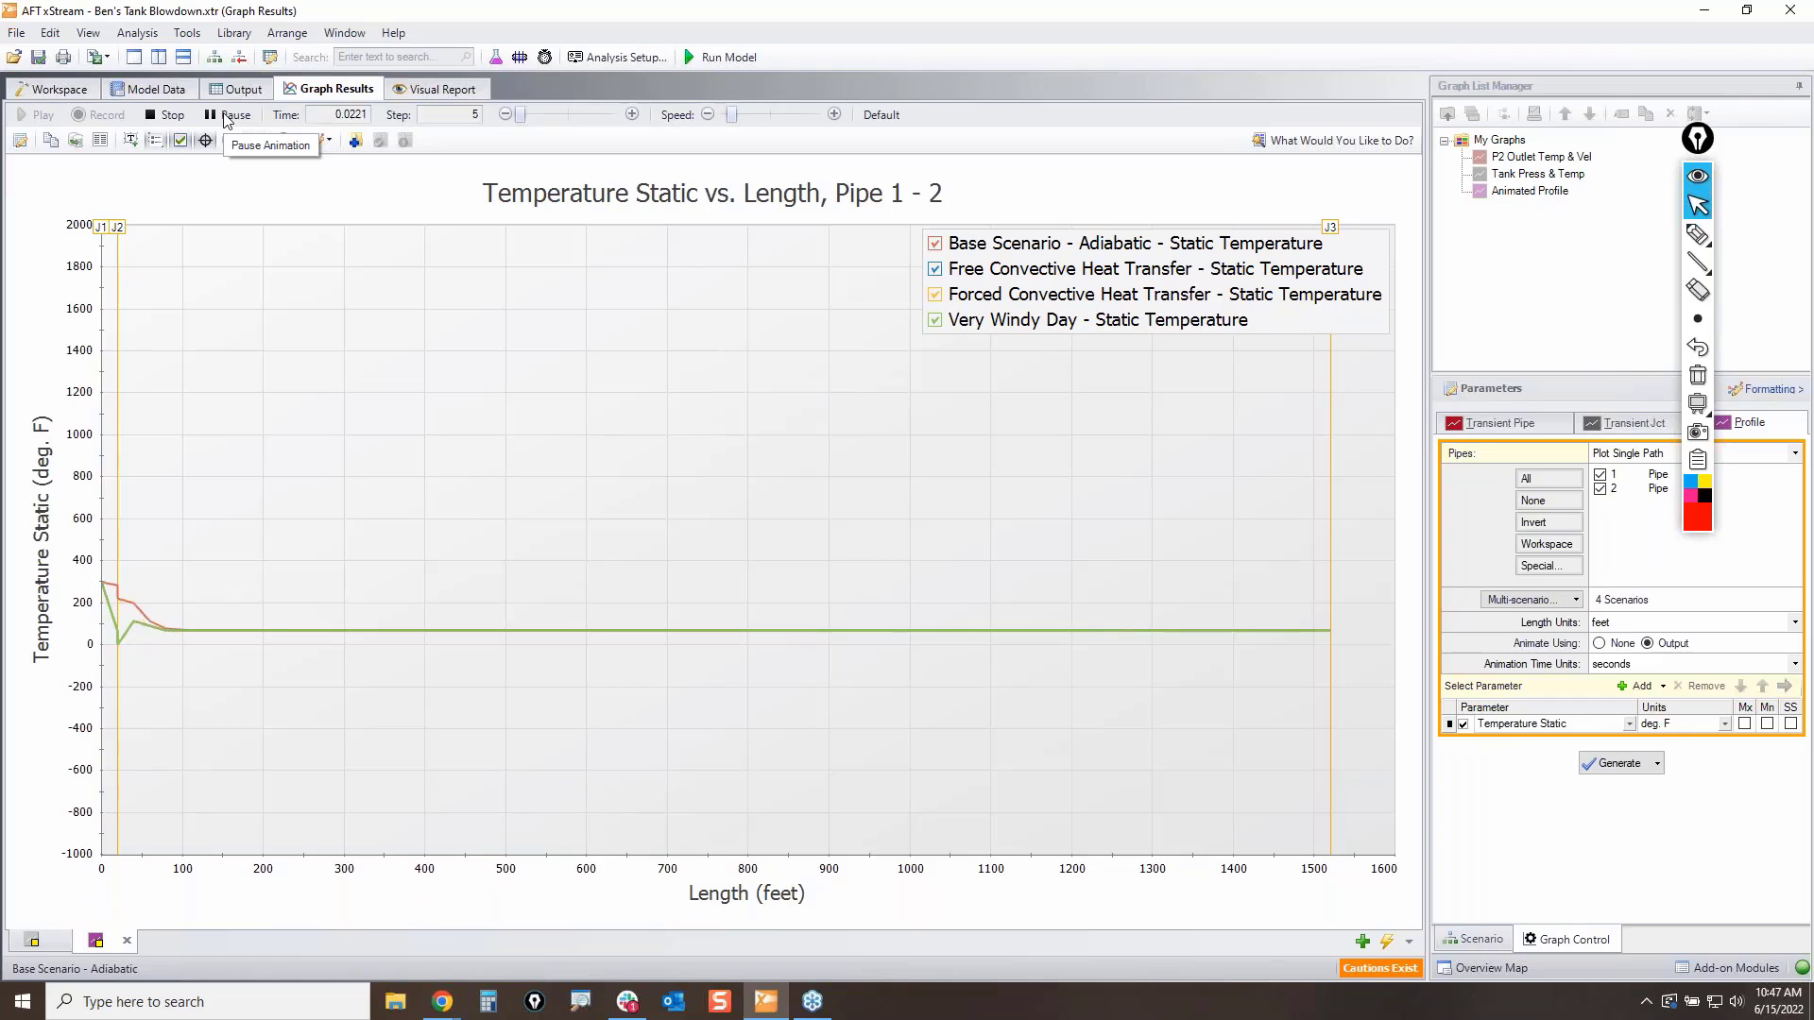
left_click(227, 116)
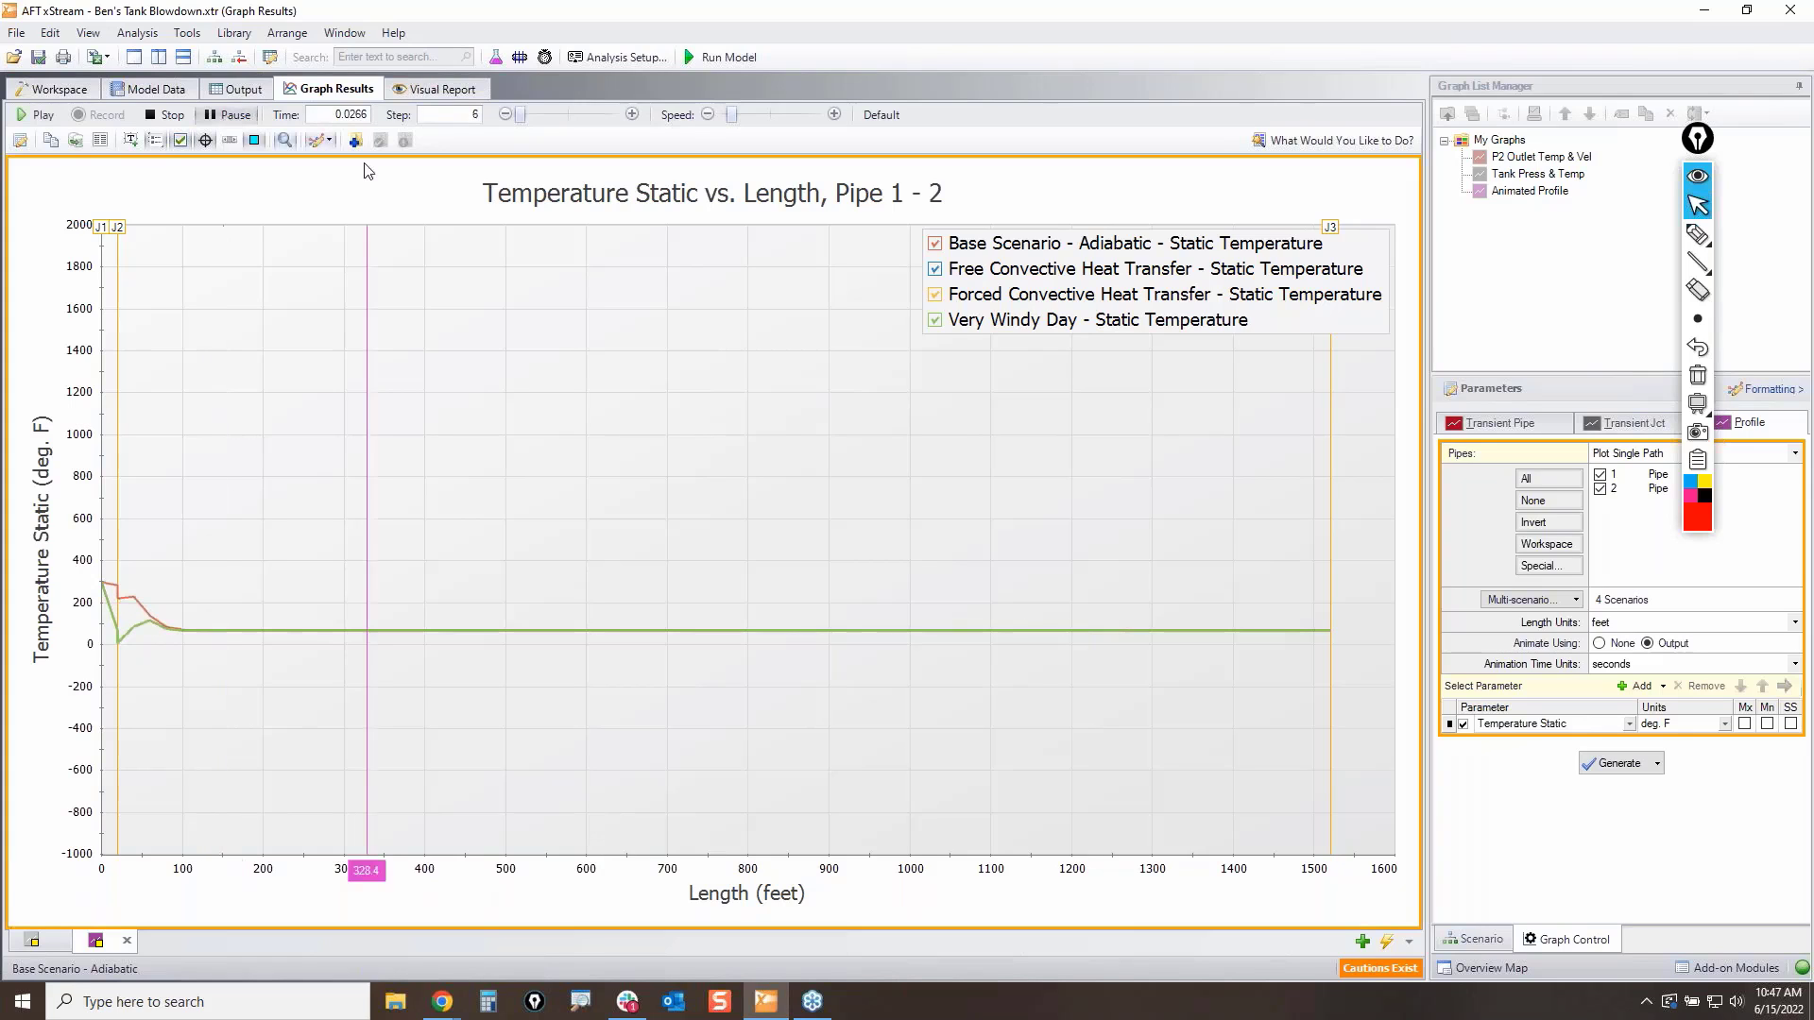
Step: Circle the adiabatic and the three heat transfer legend entries, draw an arrow along the pipe length with the pen, and clear all marks
left_click(1698, 234)
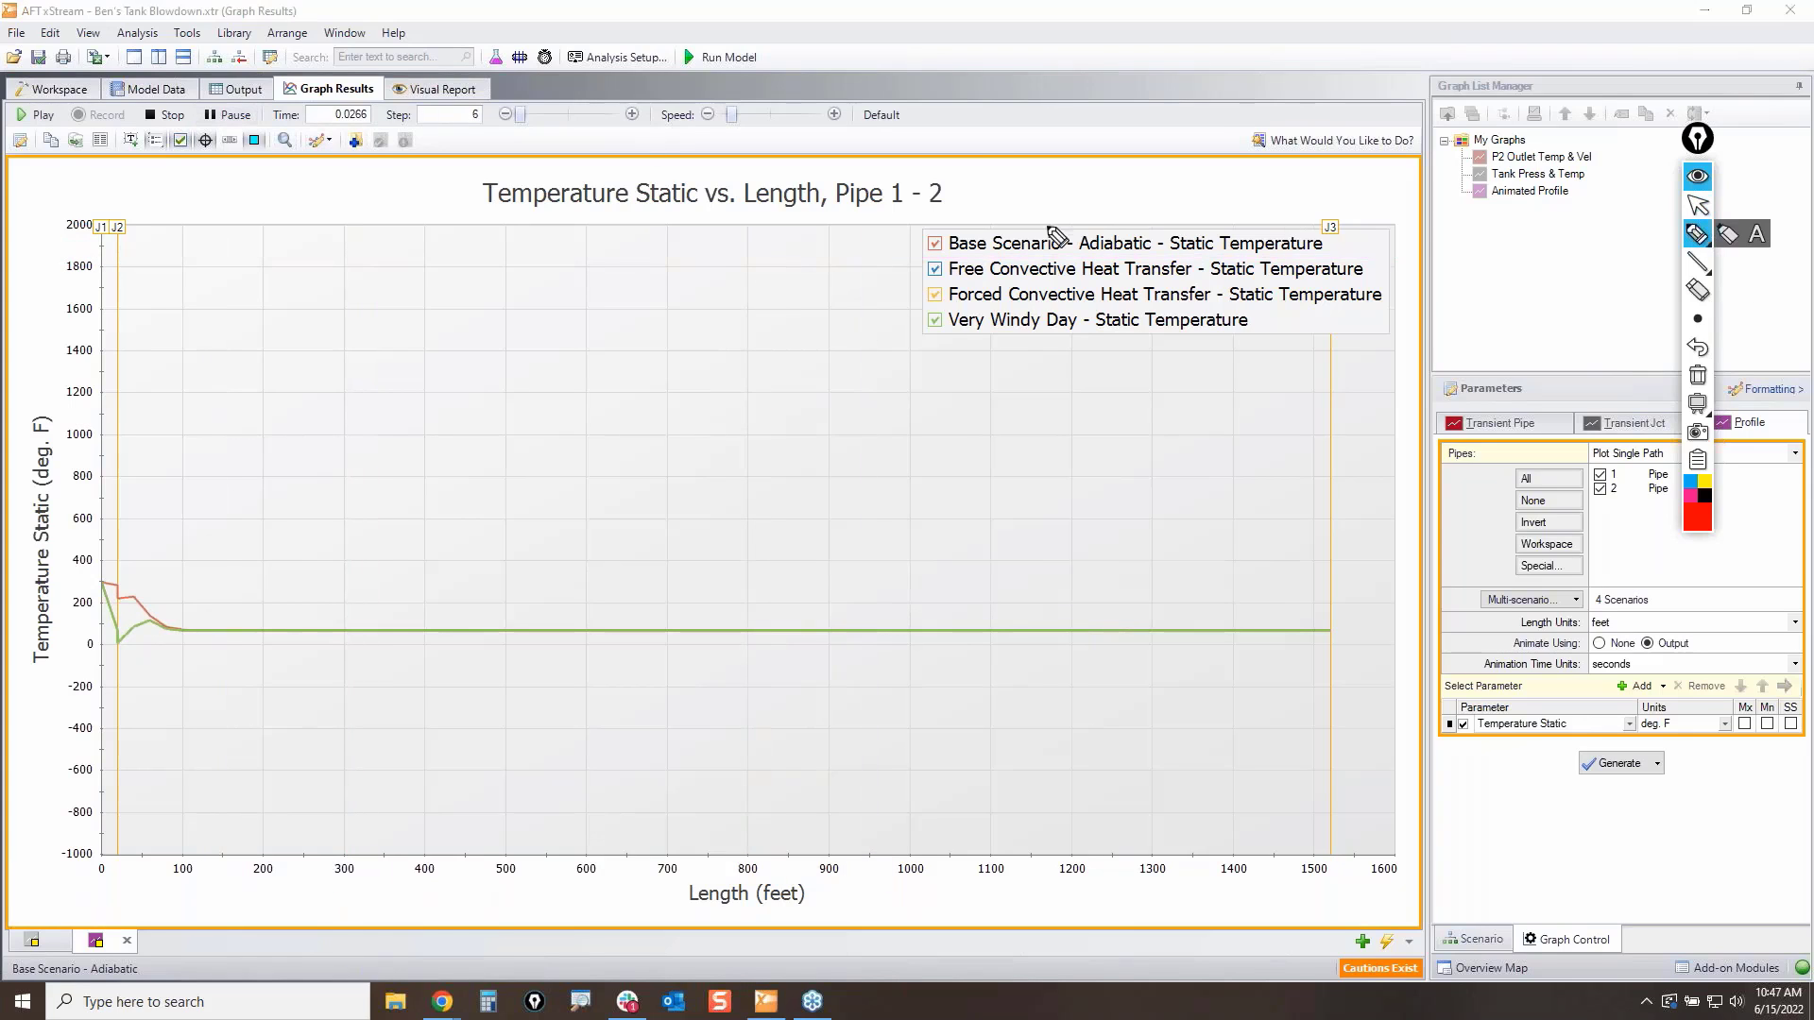
mouse_move(895, 233)
left_mouse_down()
mouse_move(1333, 234)
mouse_move(1117, 266)
mouse_move(945, 264)
mouse_move(922, 234)
left_mouse_up()
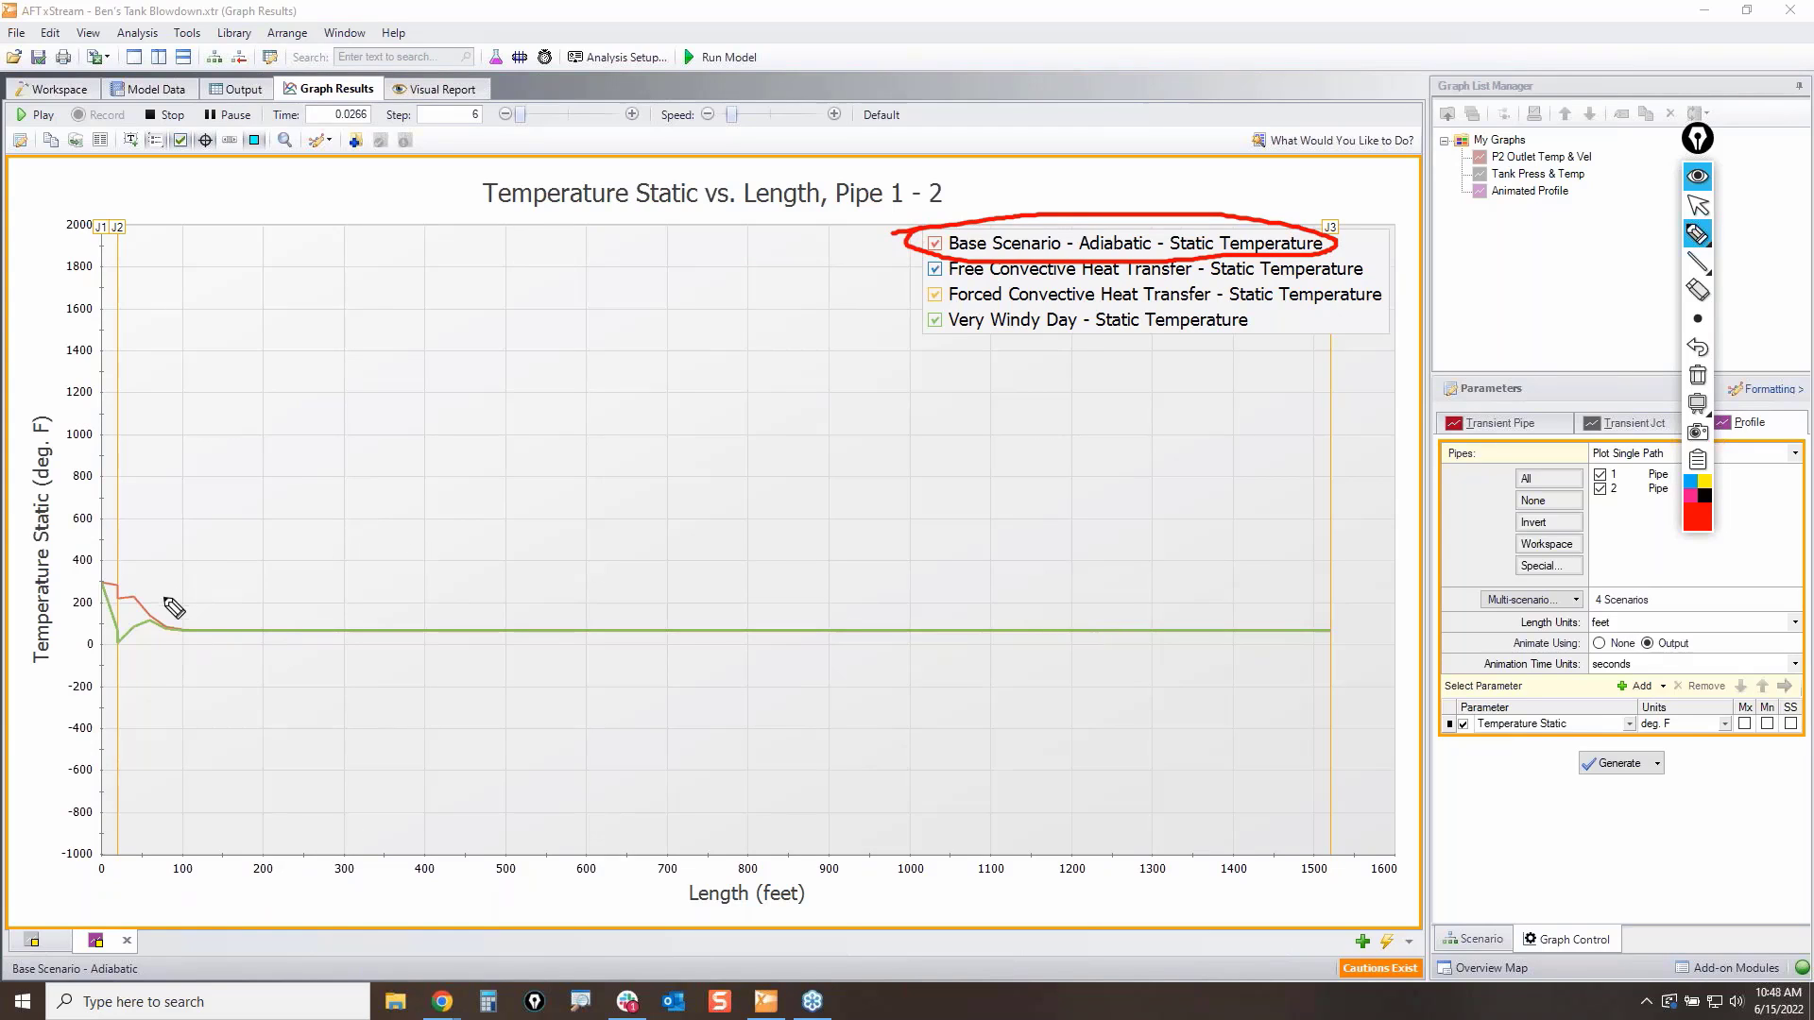
mouse_move(134, 528)
left_mouse_down()
mouse_move(1332, 518)
mouse_move(1329, 503)
mouse_move(1265, 556)
left_mouse_up()
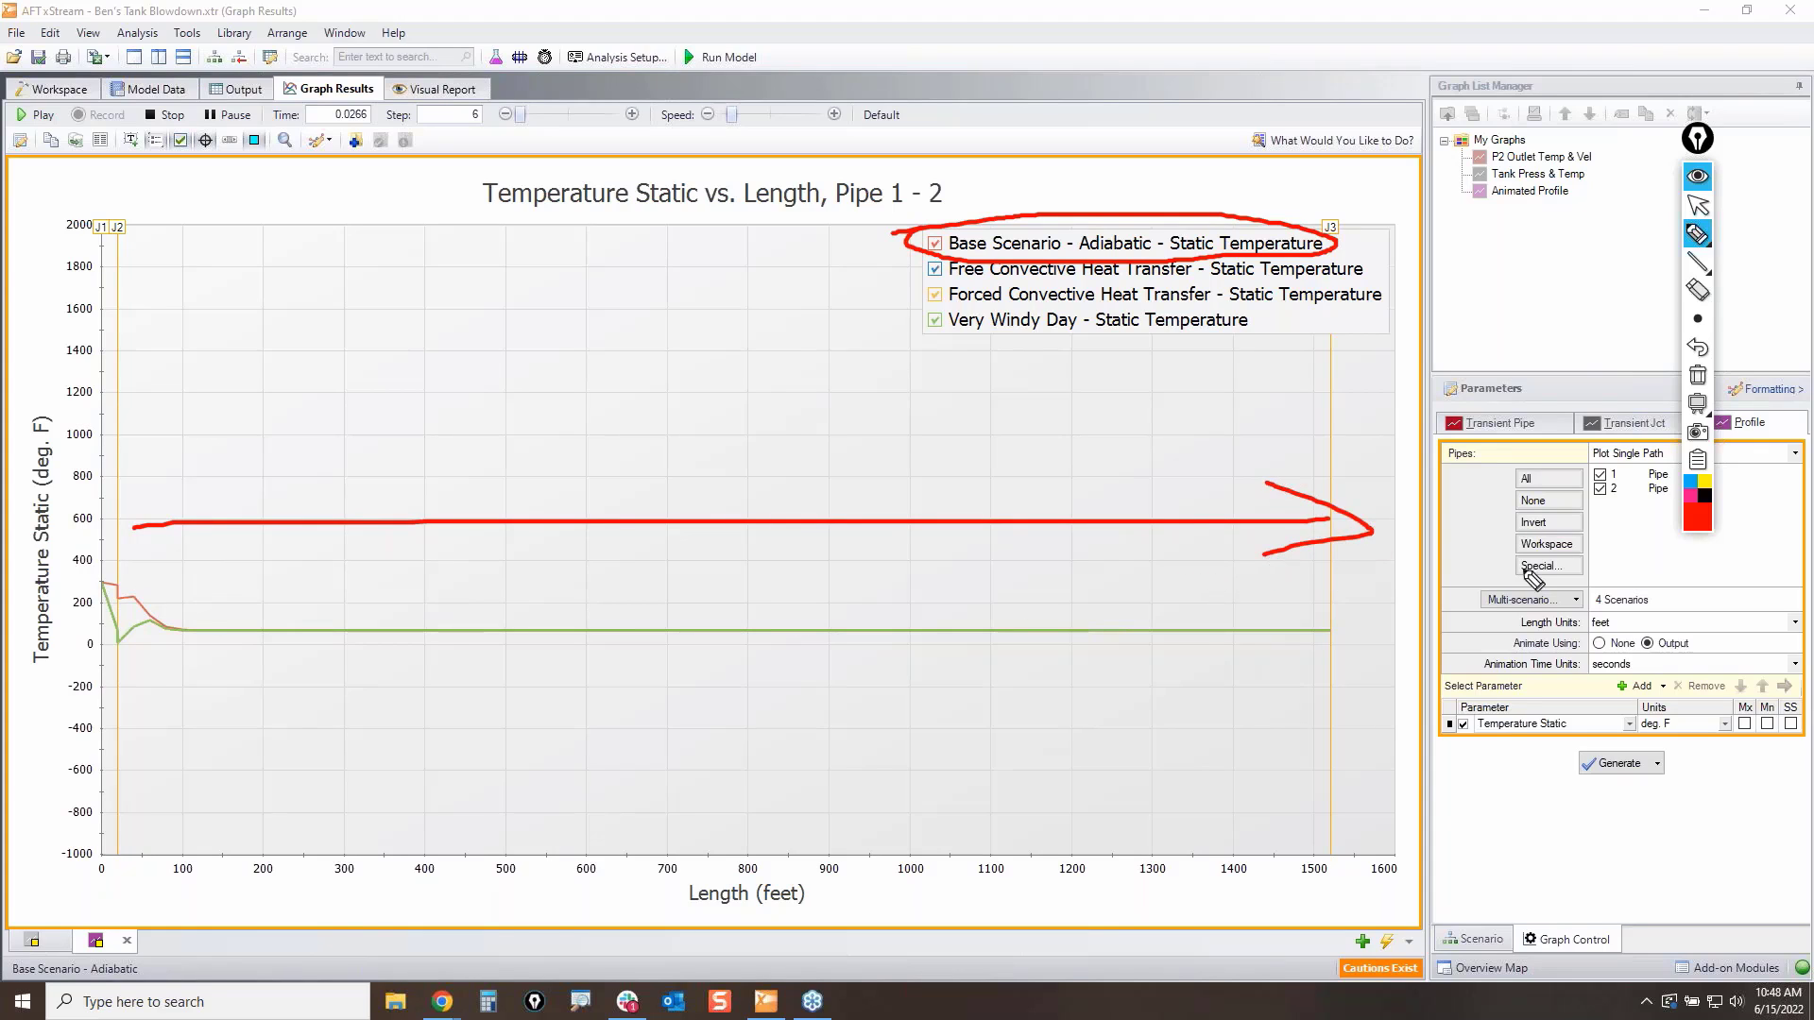
mouse_move(945, 275)
left_mouse_down()
mouse_move(912, 283)
mouse_move(1304, 265)
mouse_move(1134, 356)
mouse_move(936, 277)
left_mouse_up()
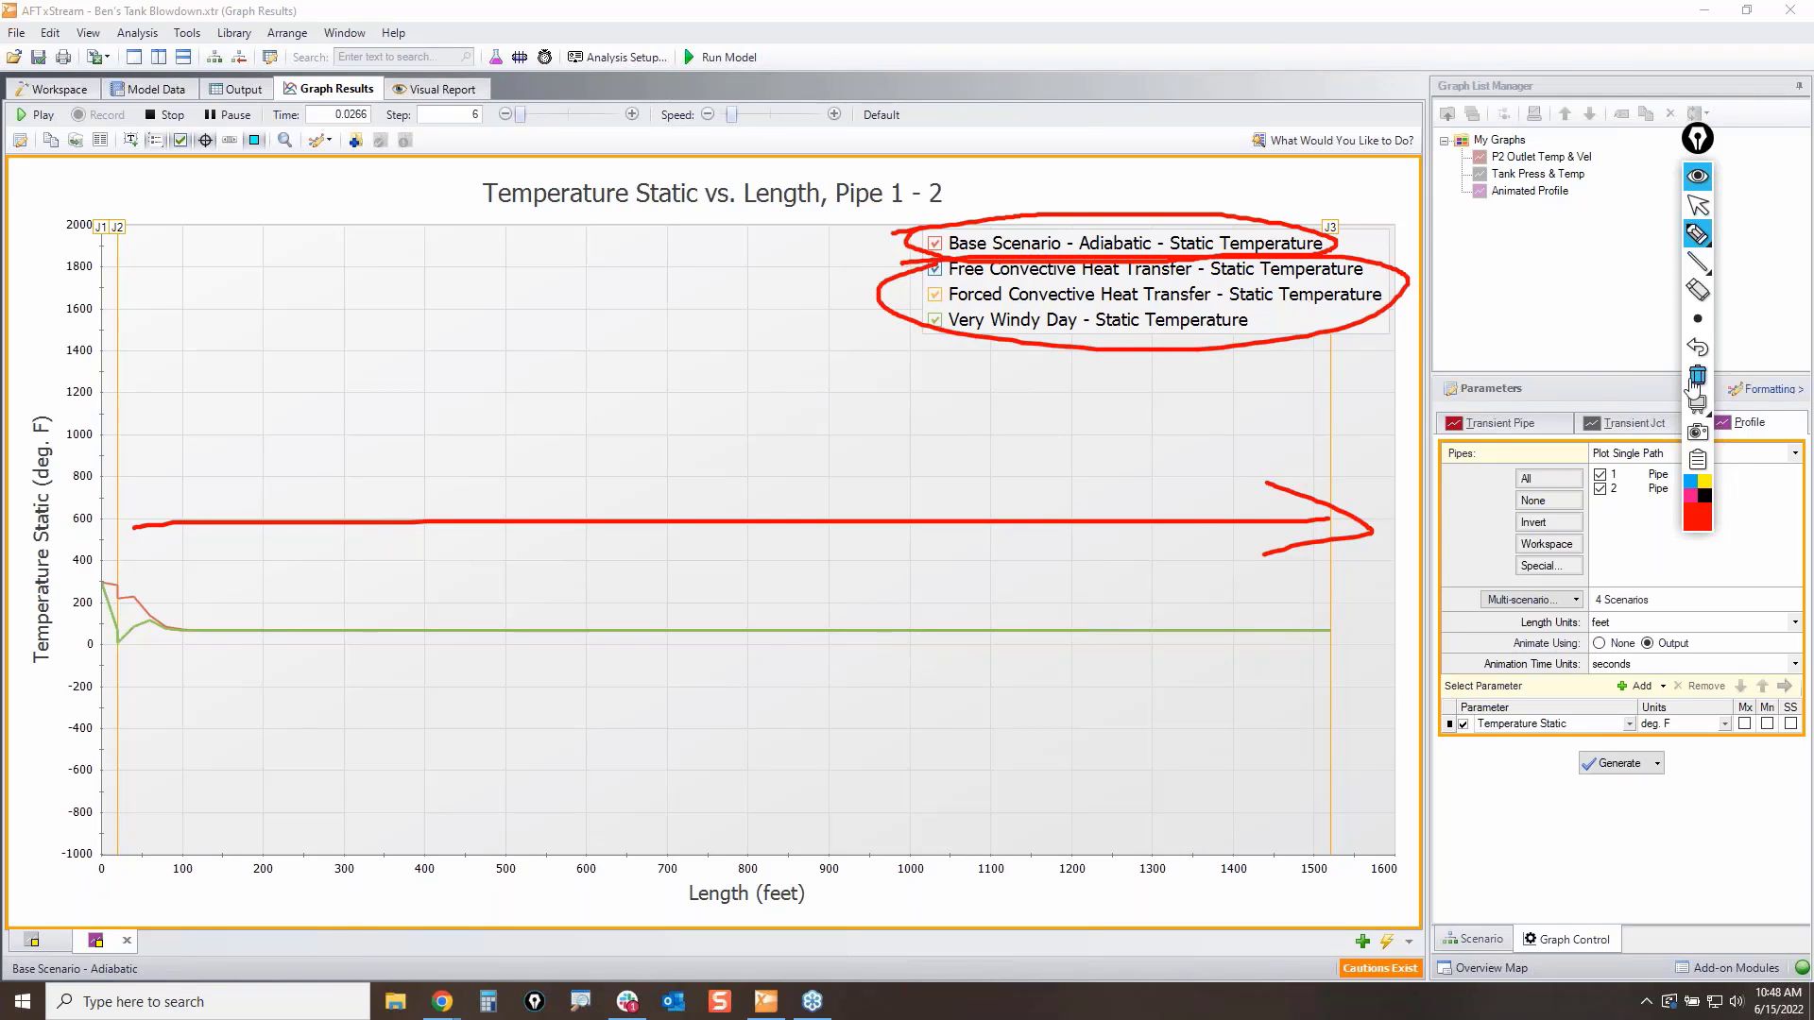
left_click(1698, 379)
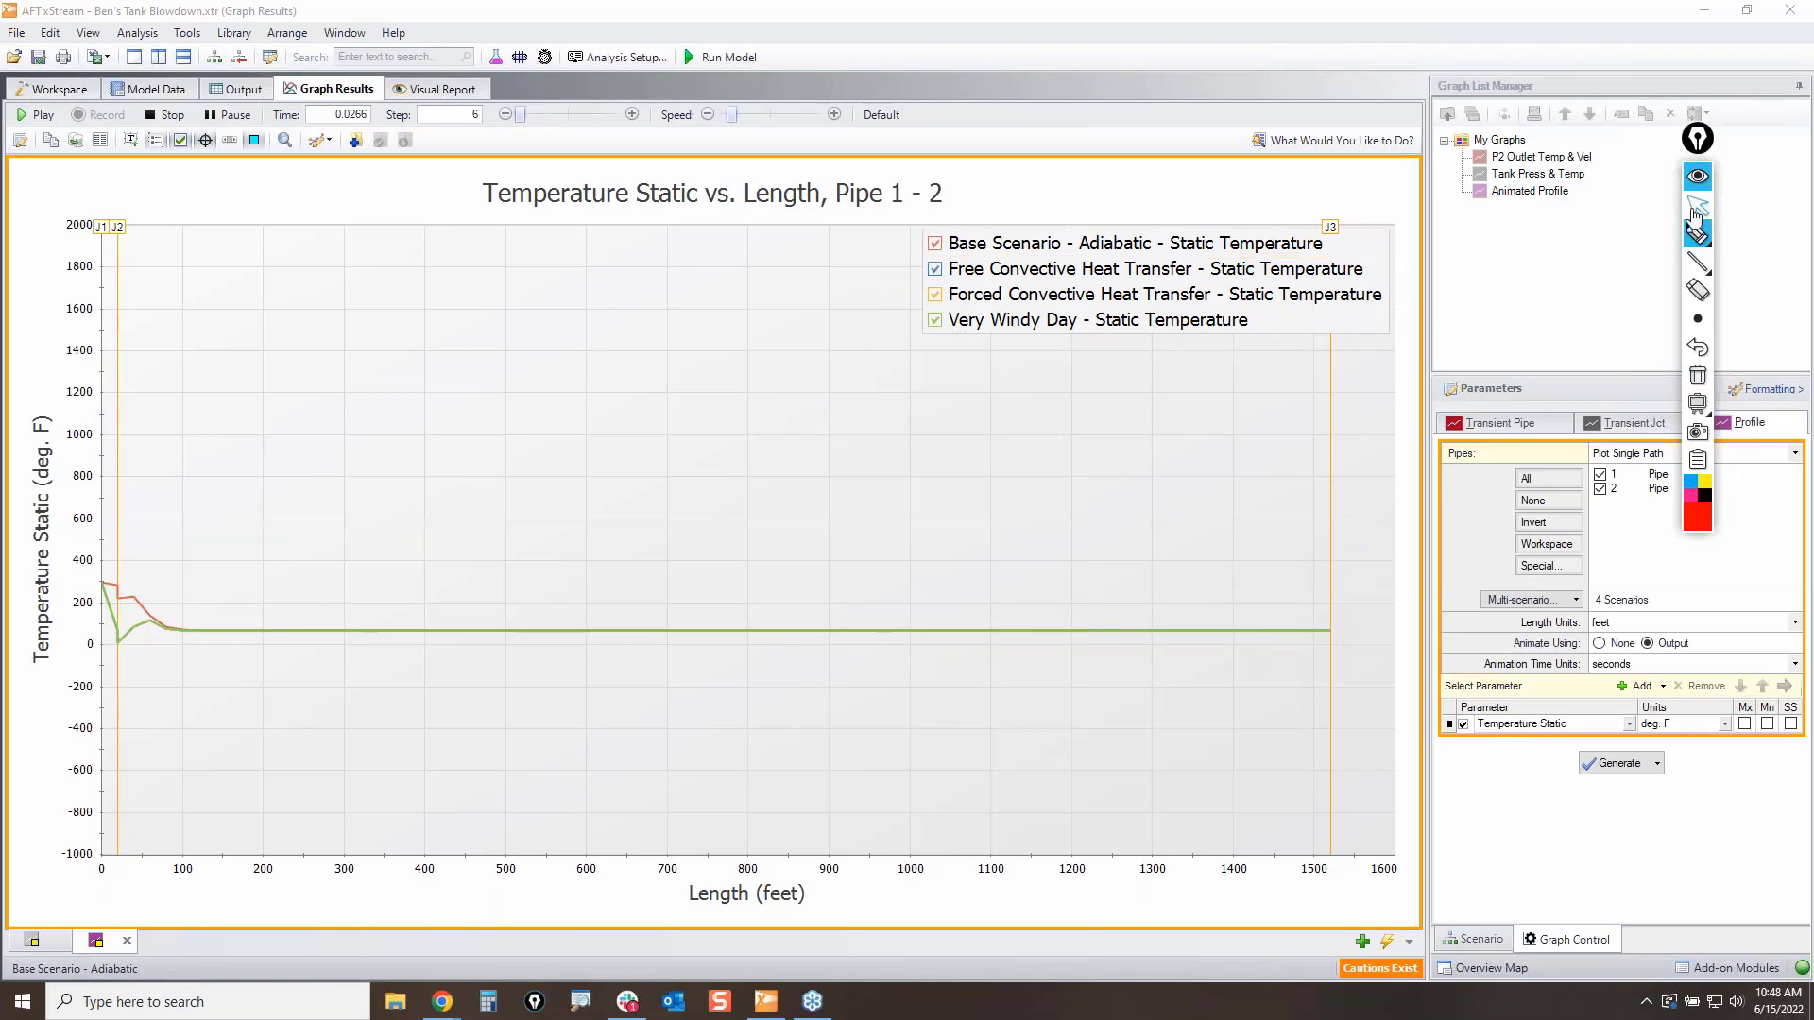
left_click(1698, 205)
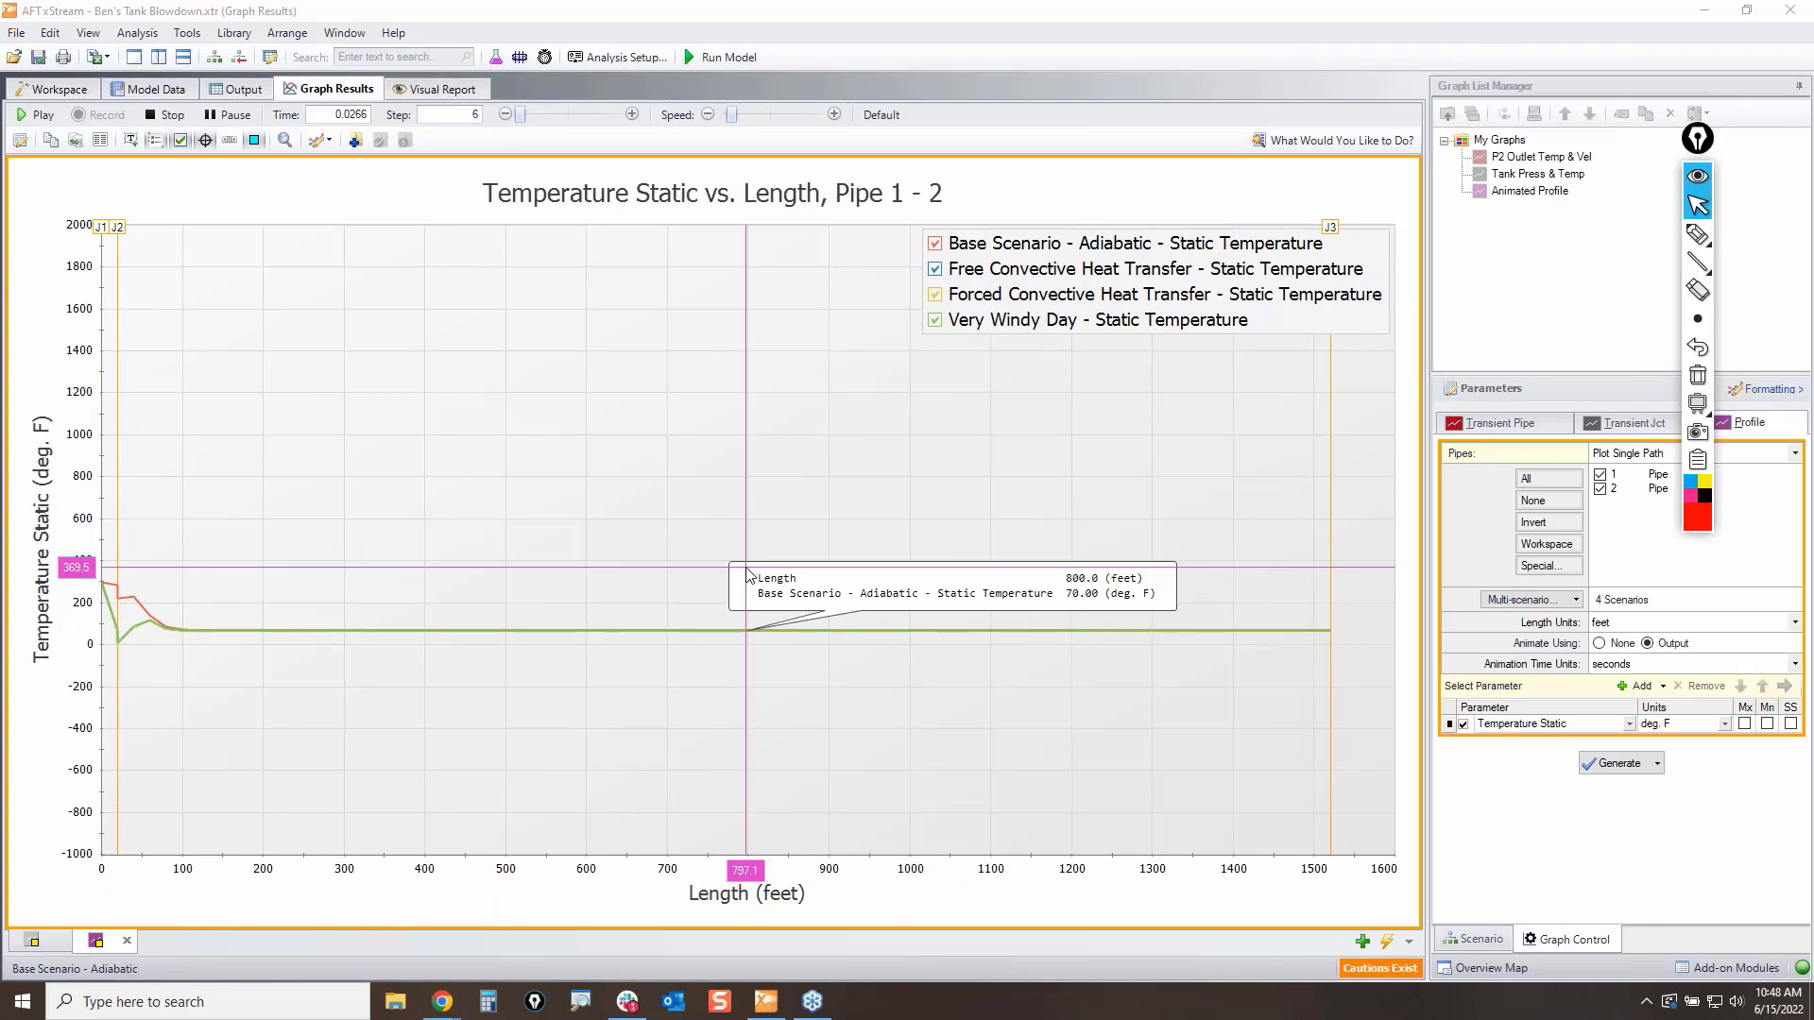
Step: Resume the static temperature animation, reset its speed to the default, and pause it at step 39
left_click(29, 116)
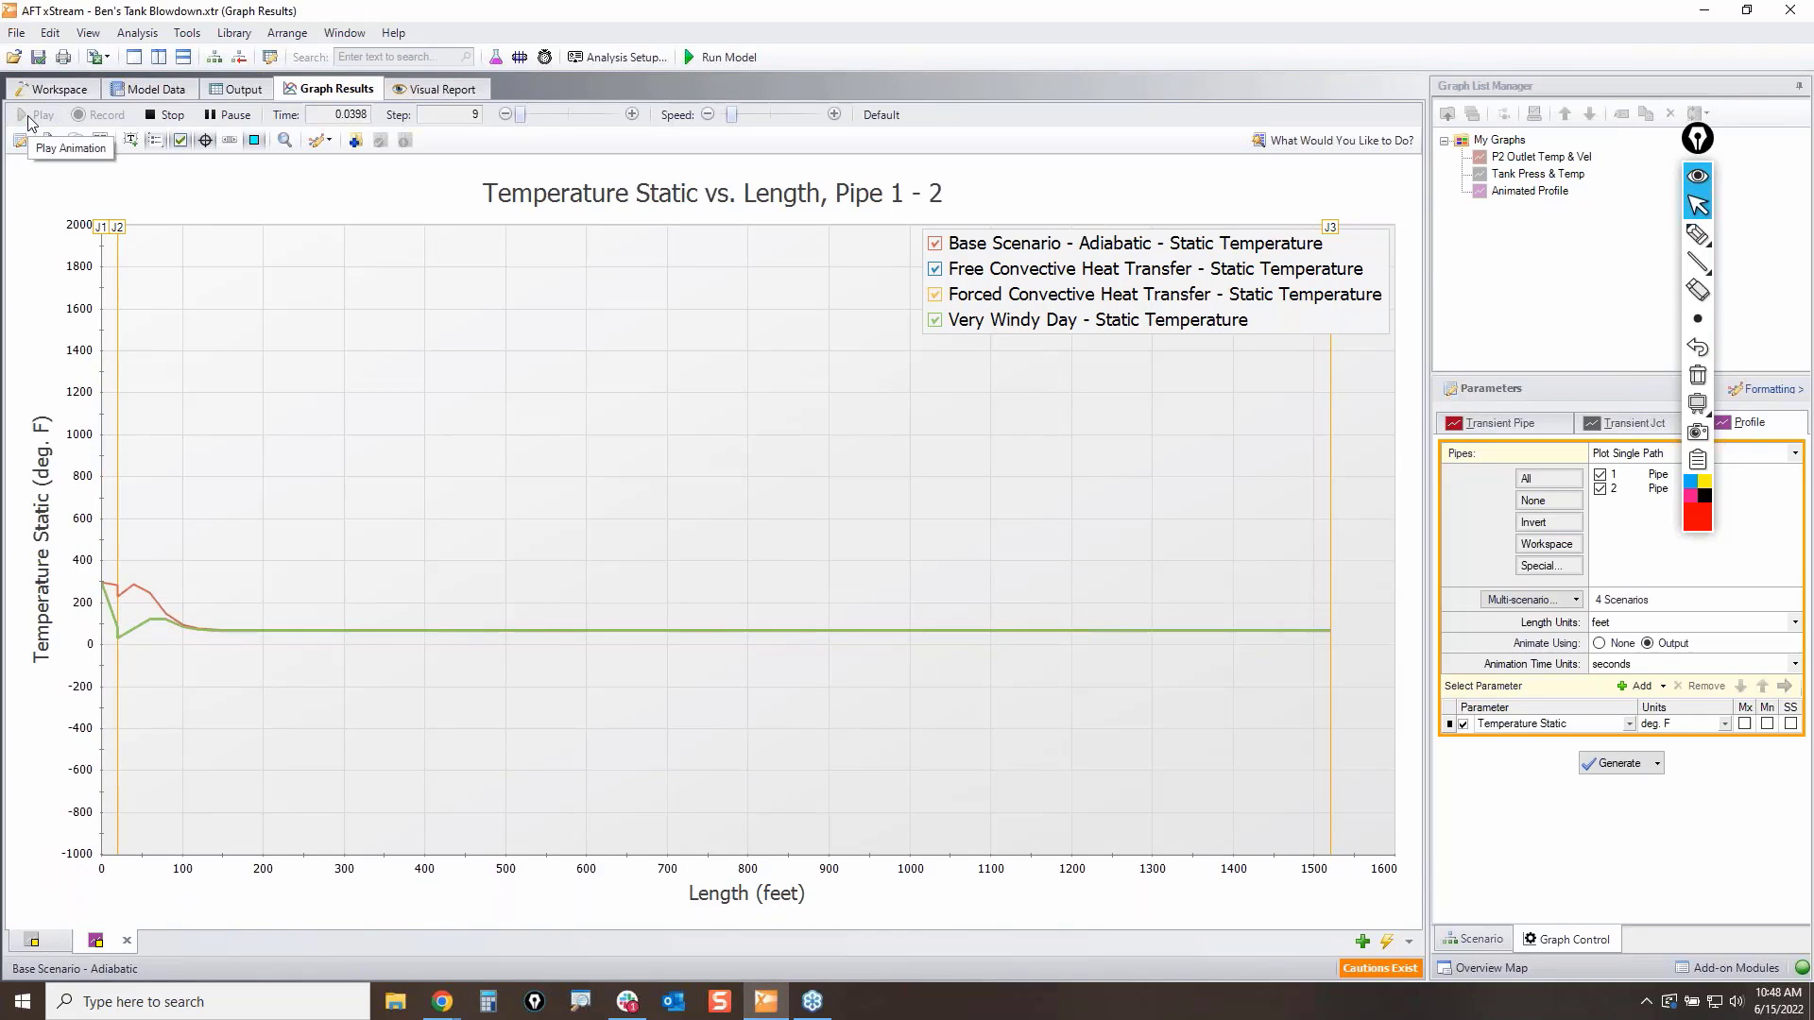
left_click(886, 116)
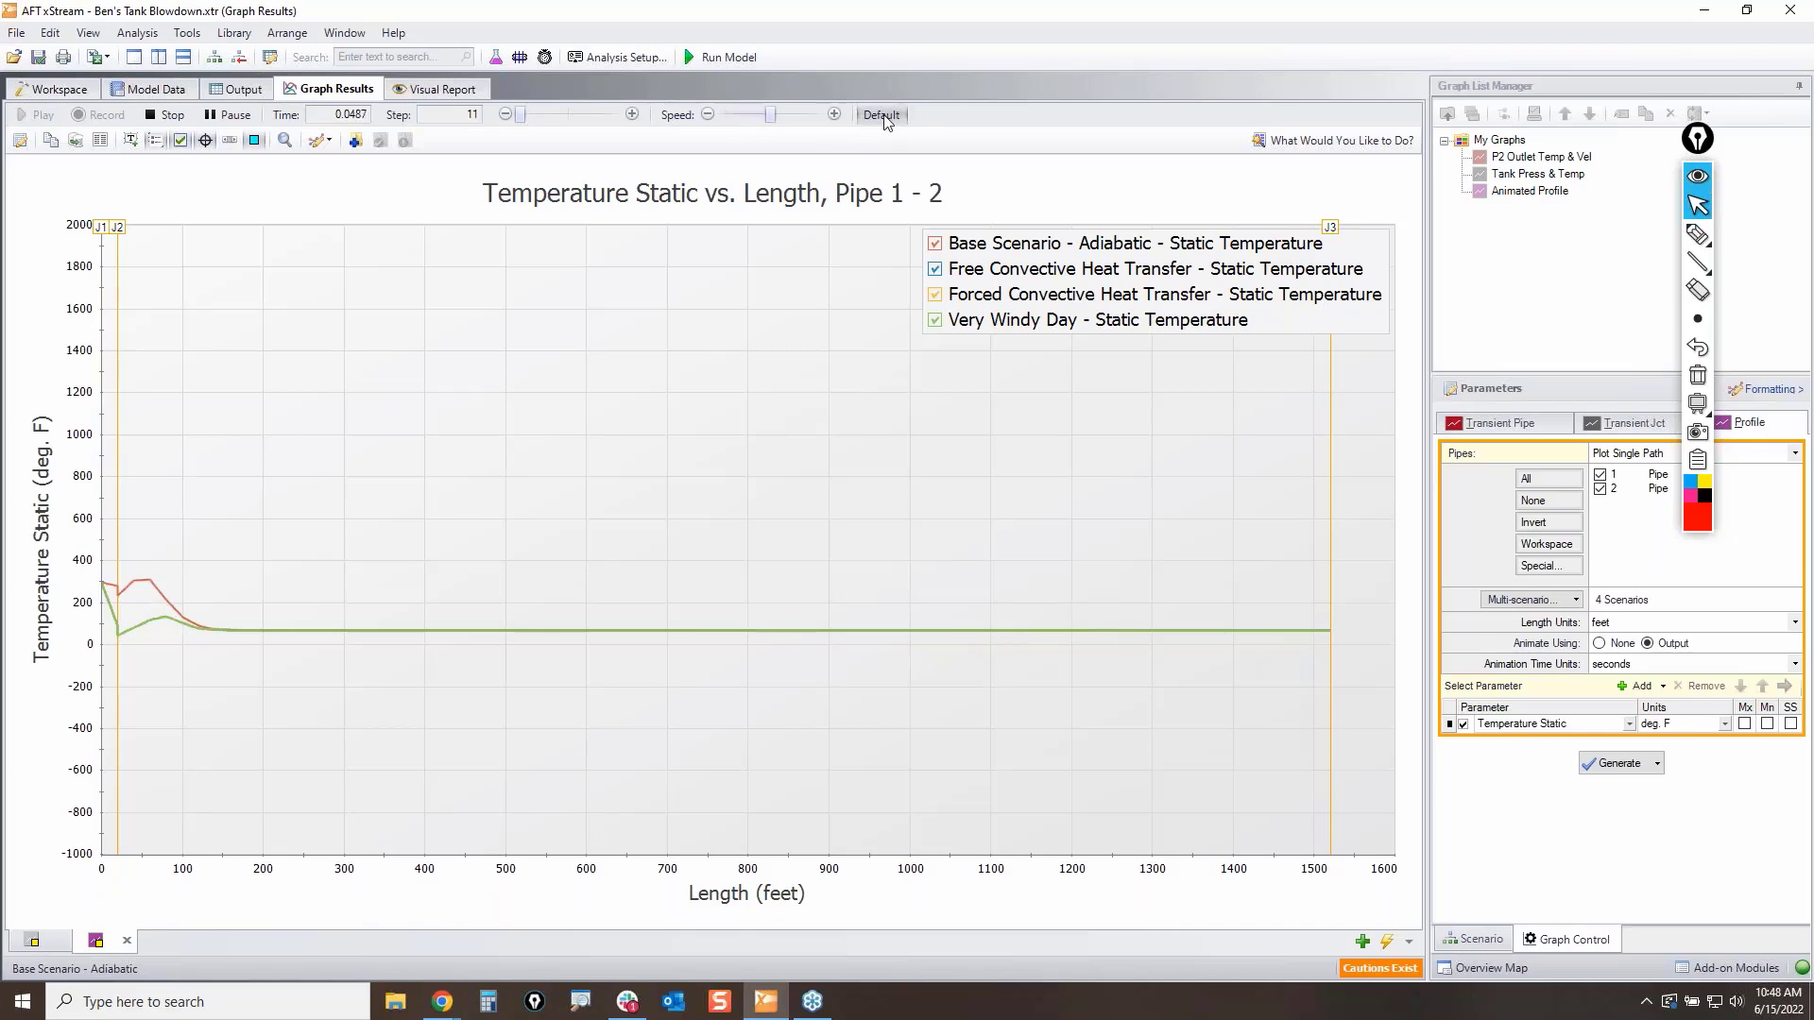
left_click(238, 116)
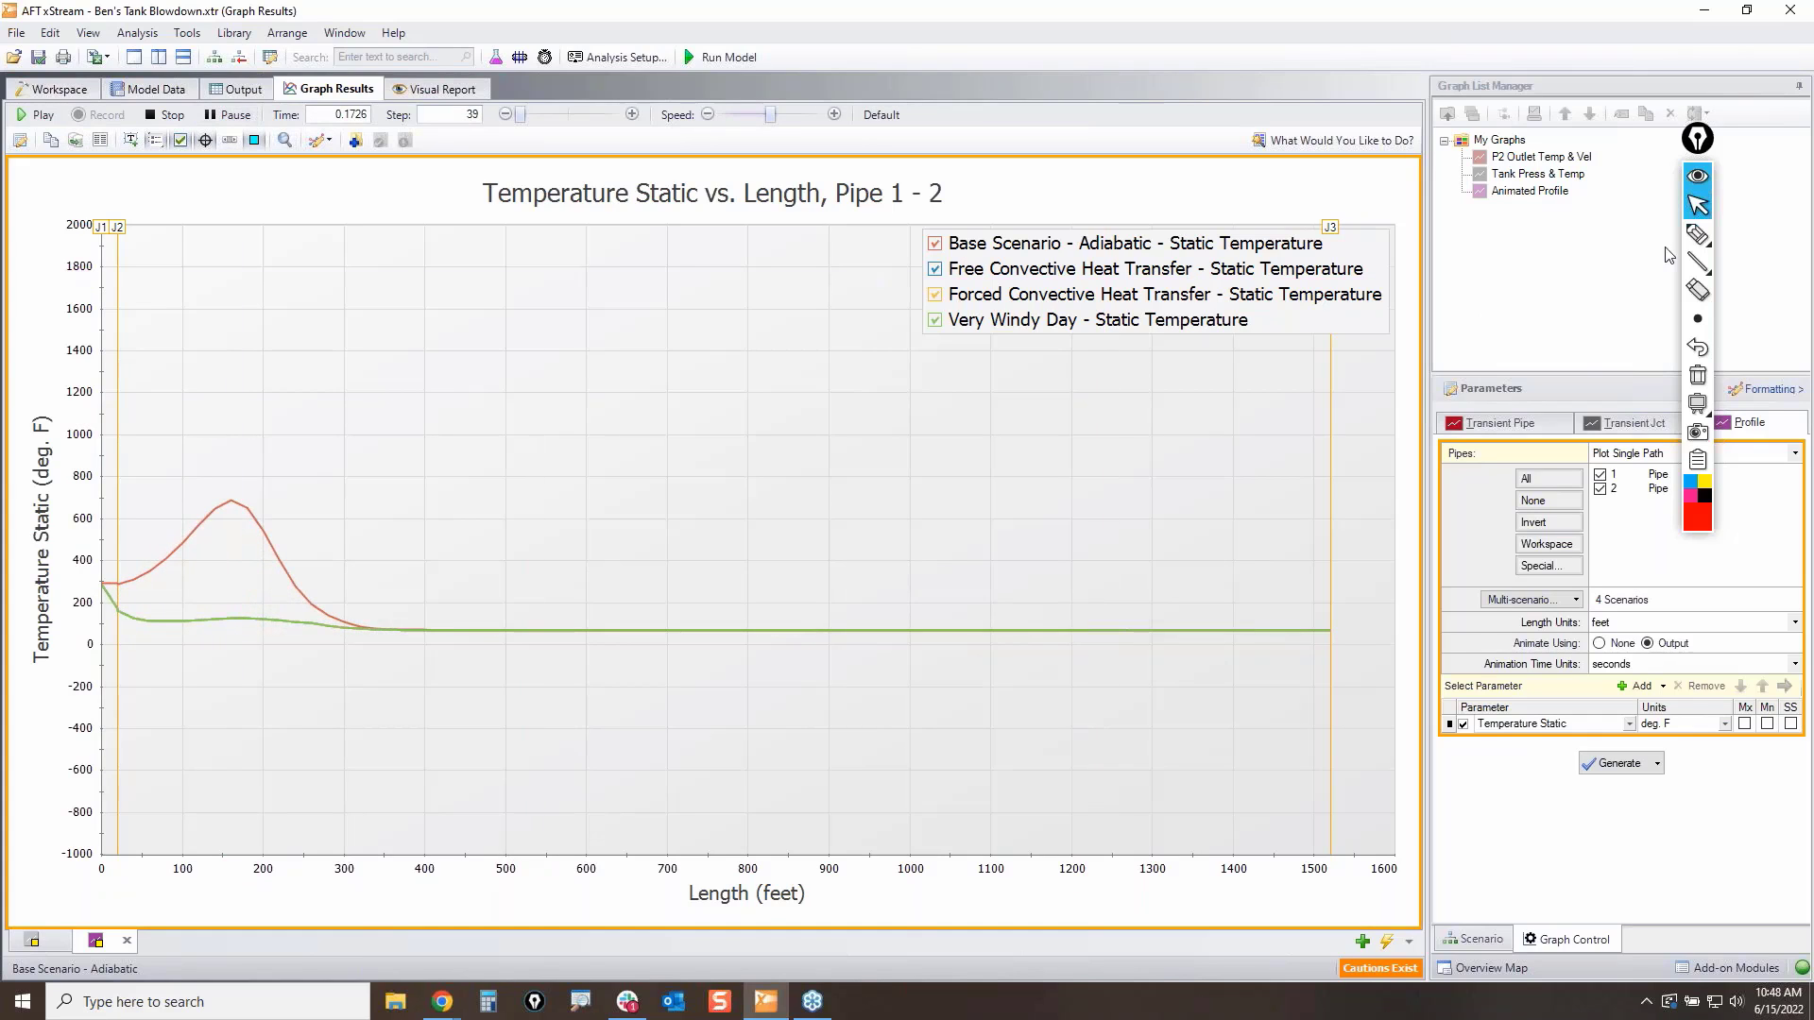
Step: Circle the temperature hump of the adiabatic curve with the pen, draw an arrow further along the pipe, and clear the marks
left_click(1697, 233)
mouse_move(128, 541)
left_mouse_down()
mouse_move(292, 527)
mouse_move(133, 591)
mouse_move(340, 591)
mouse_move(322, 525)
mouse_move(347, 545)
left_mouse_up()
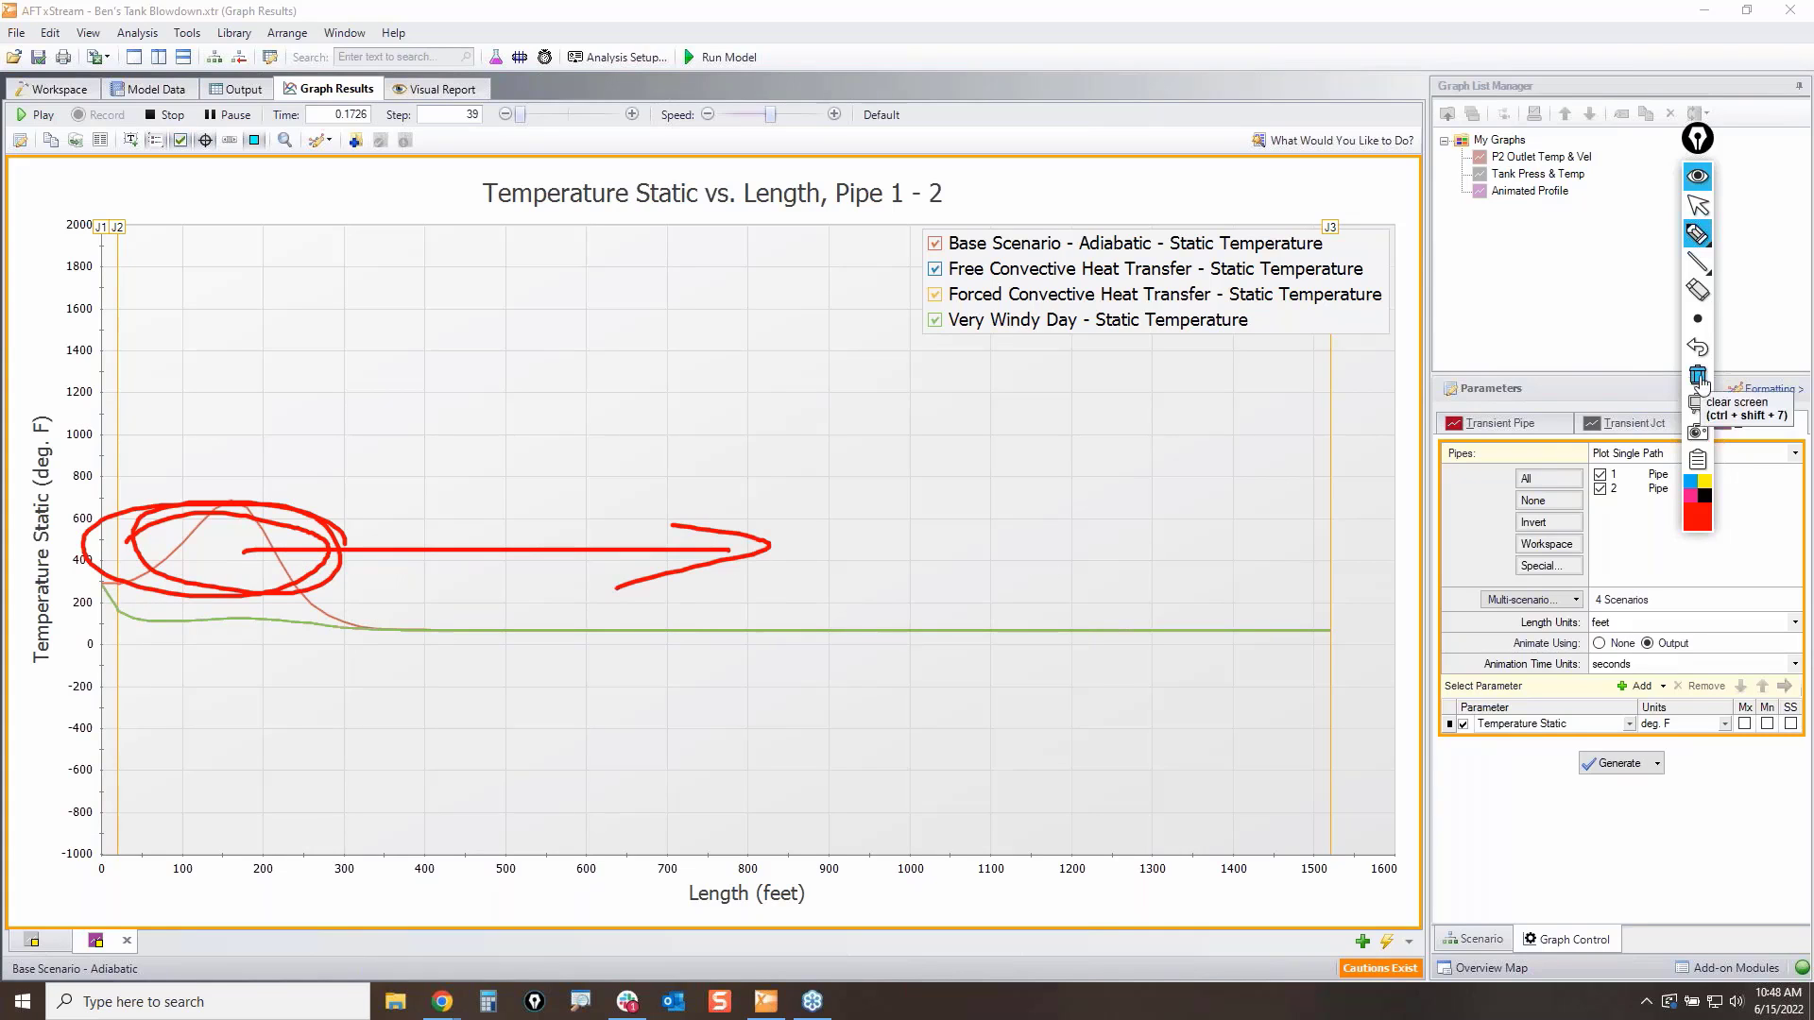
left_click(1698, 377)
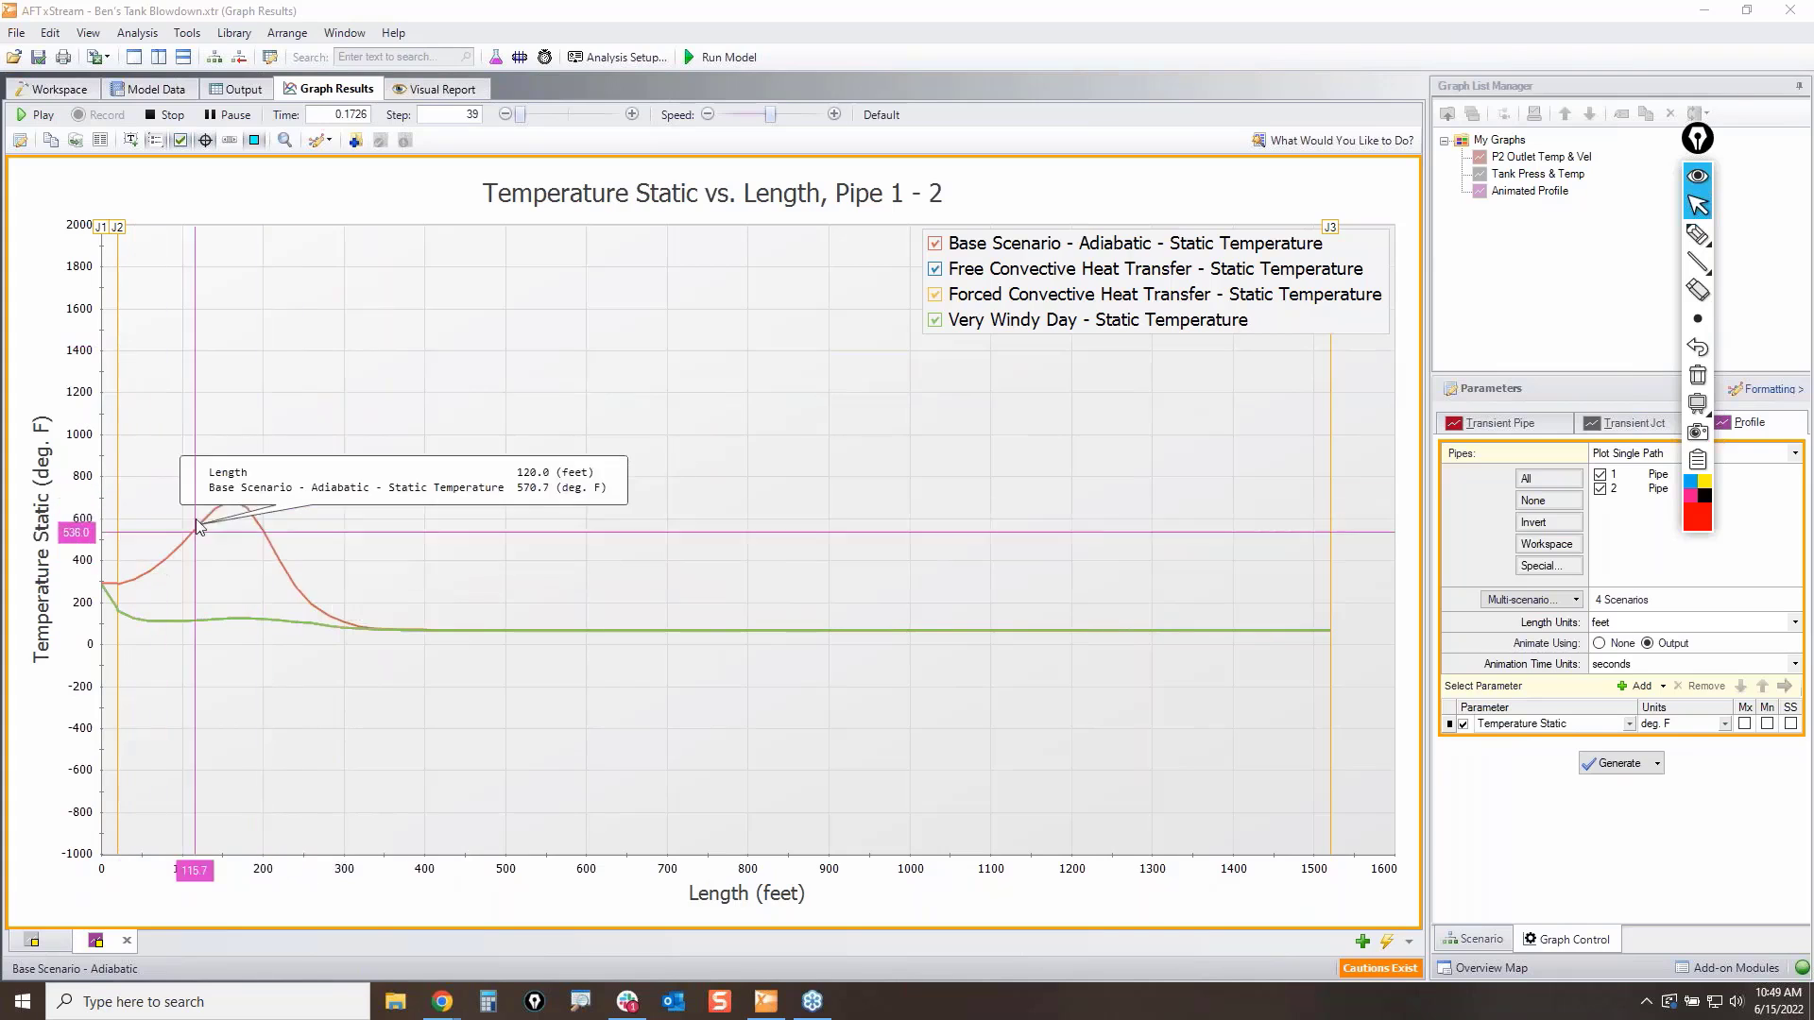
Step: Resume the animation, inspect the adiabatic and free convective temperatures near the pipe inlet while it runs, and pause at step 549
left_click(42, 118)
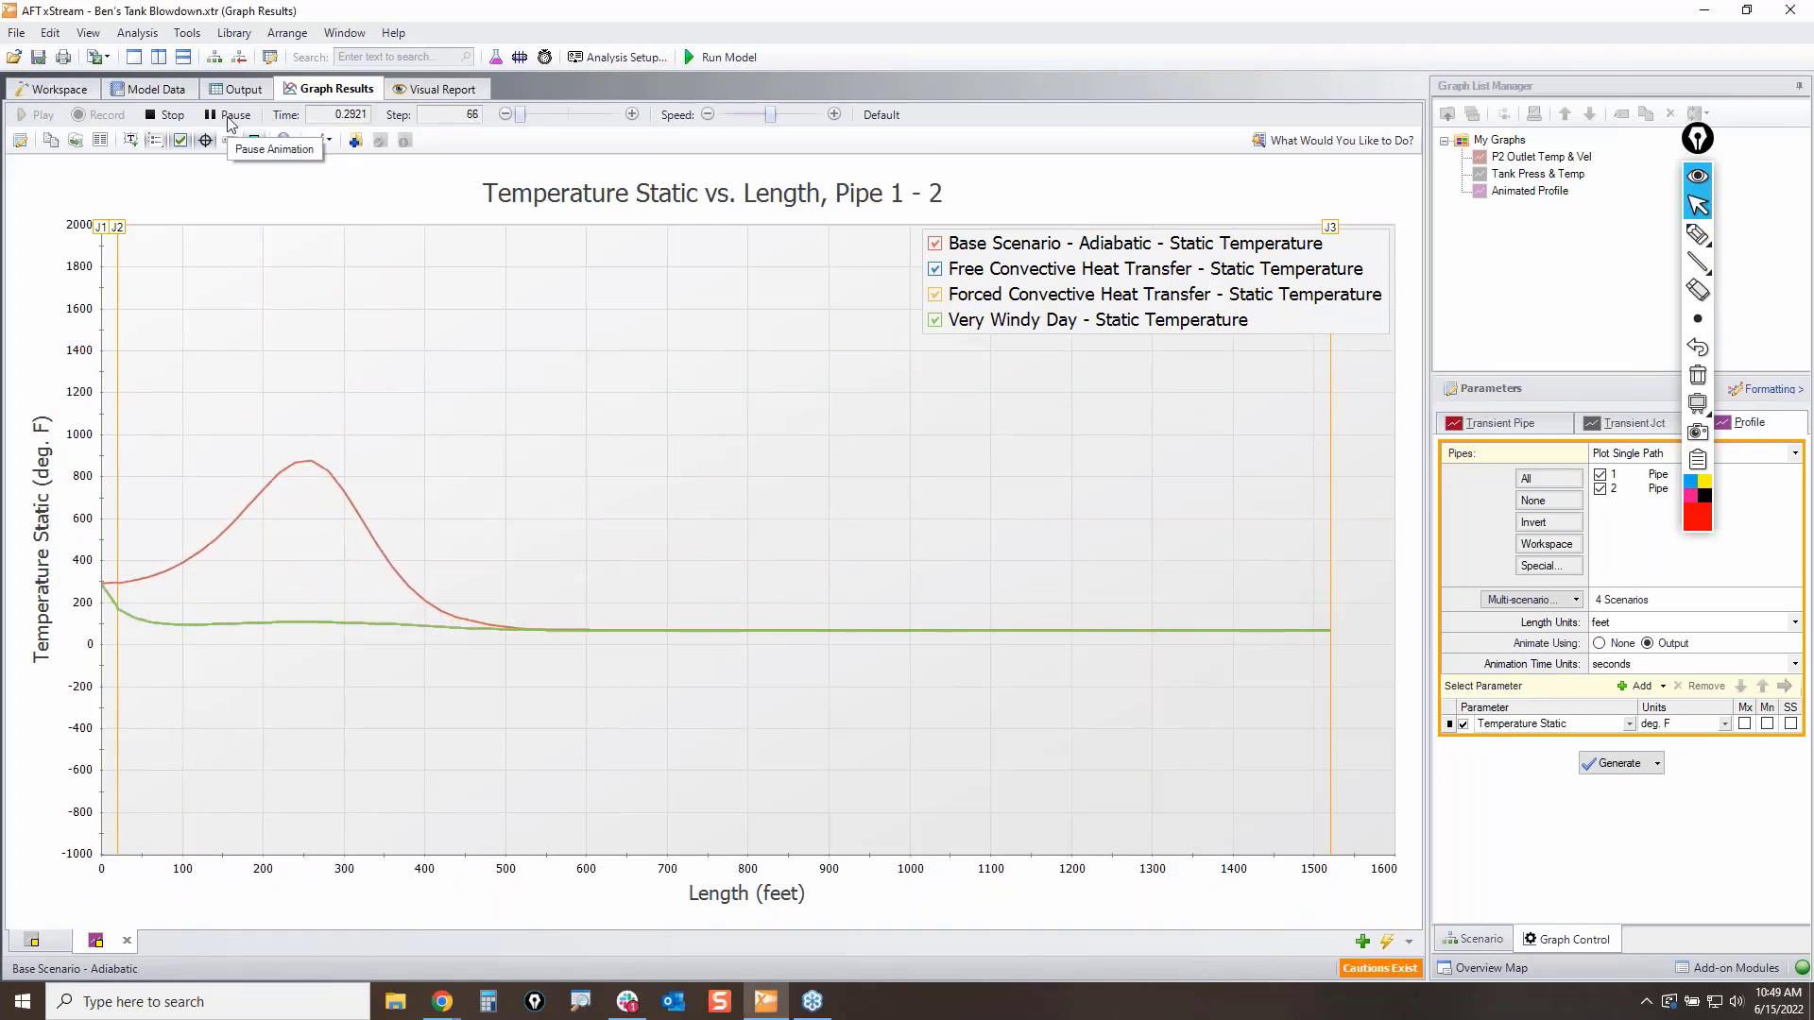
mouse_move(280, 560)
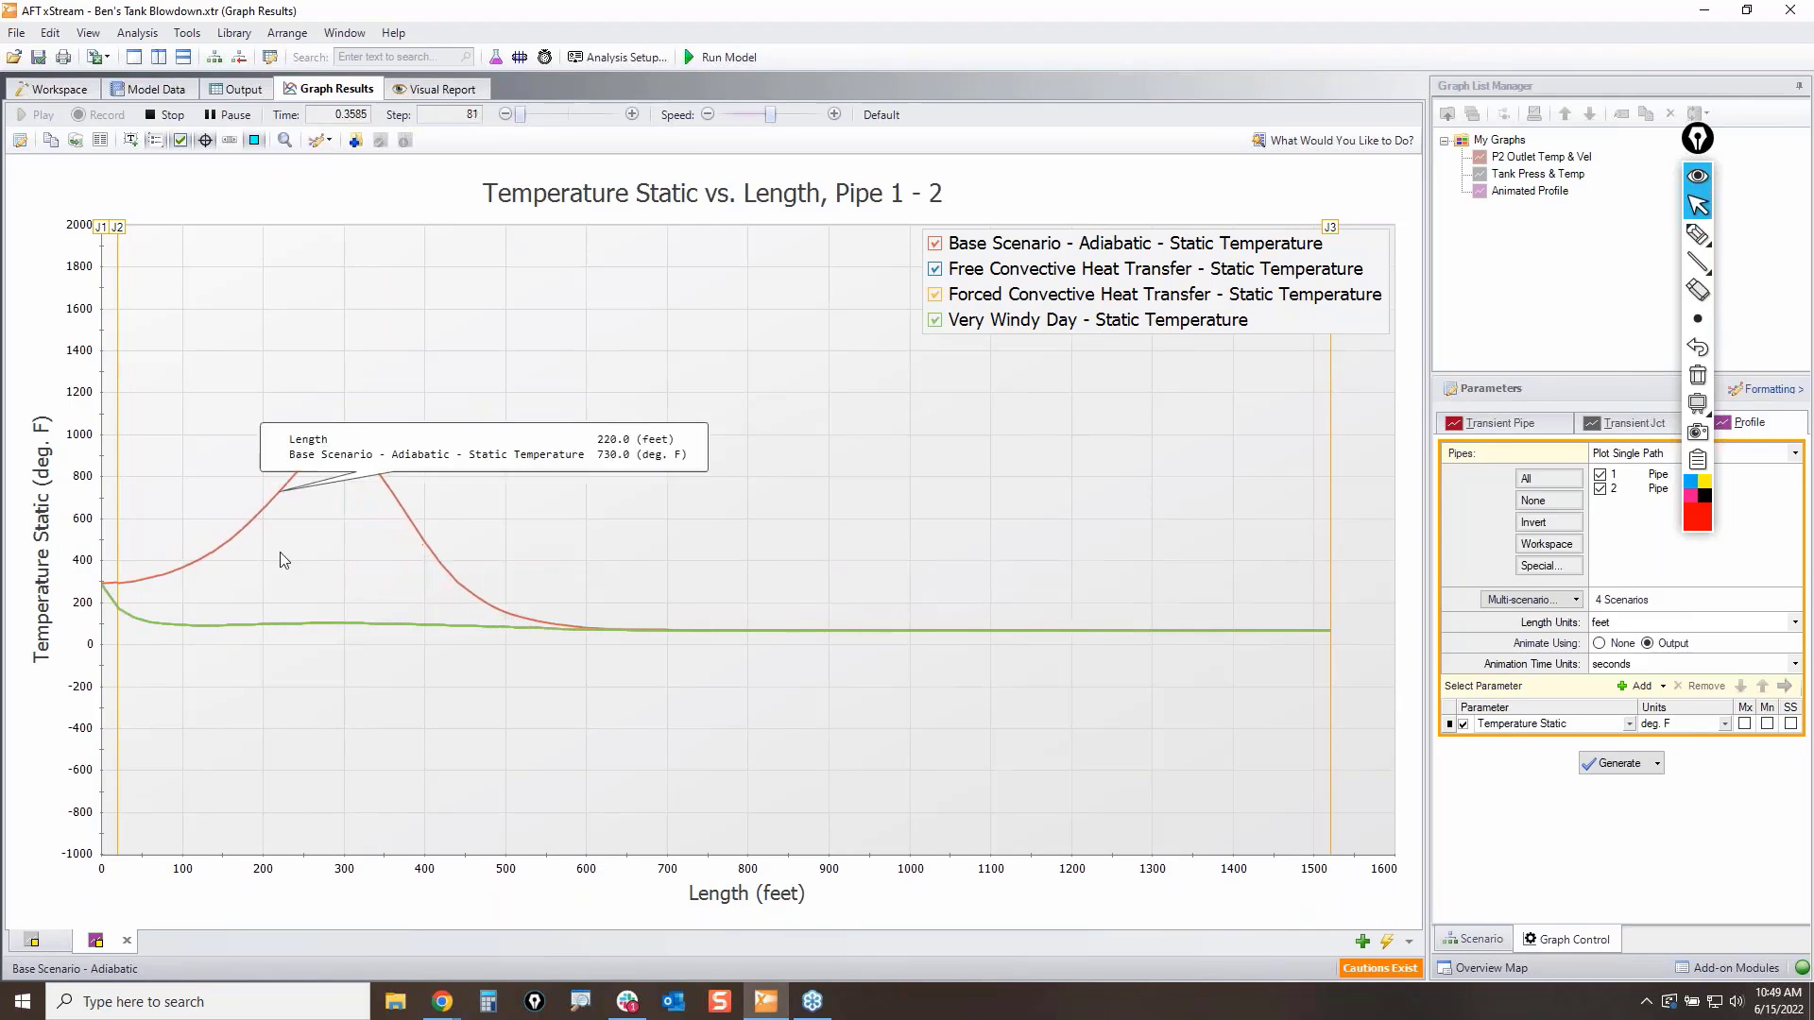
mouse_move(291, 629)
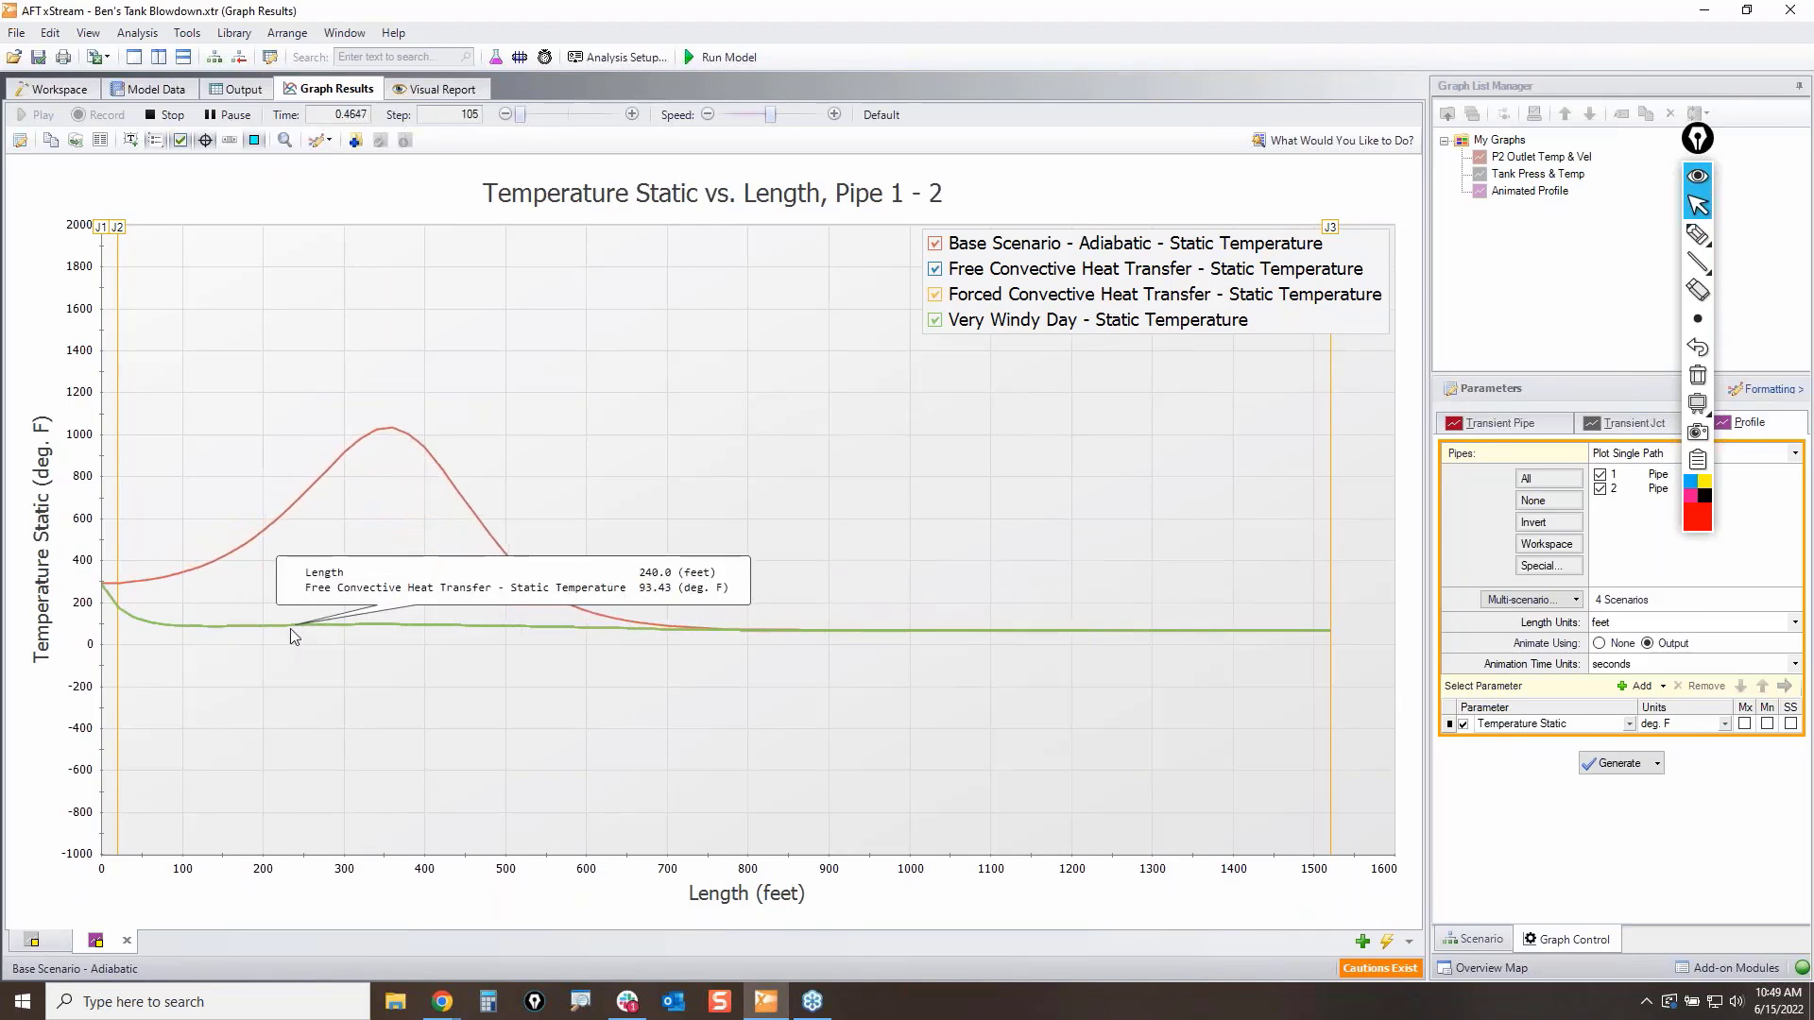
mouse_move(110, 599)
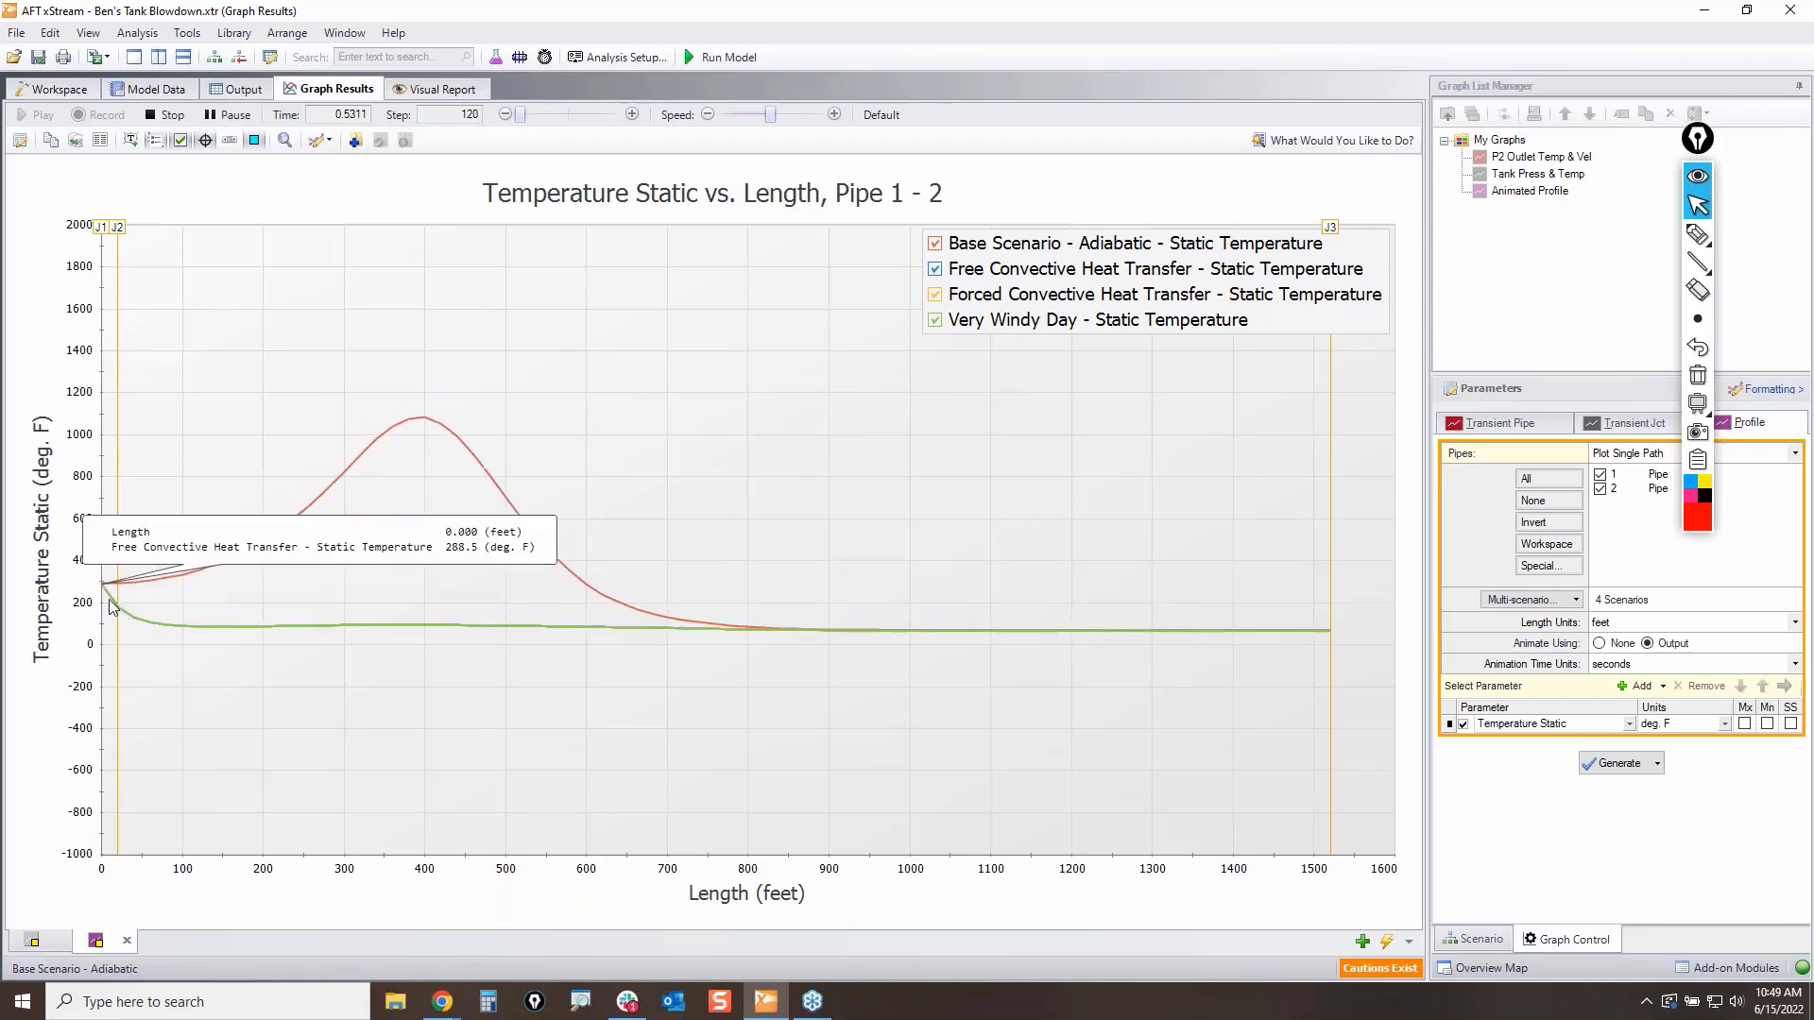
mouse_move(343, 643)
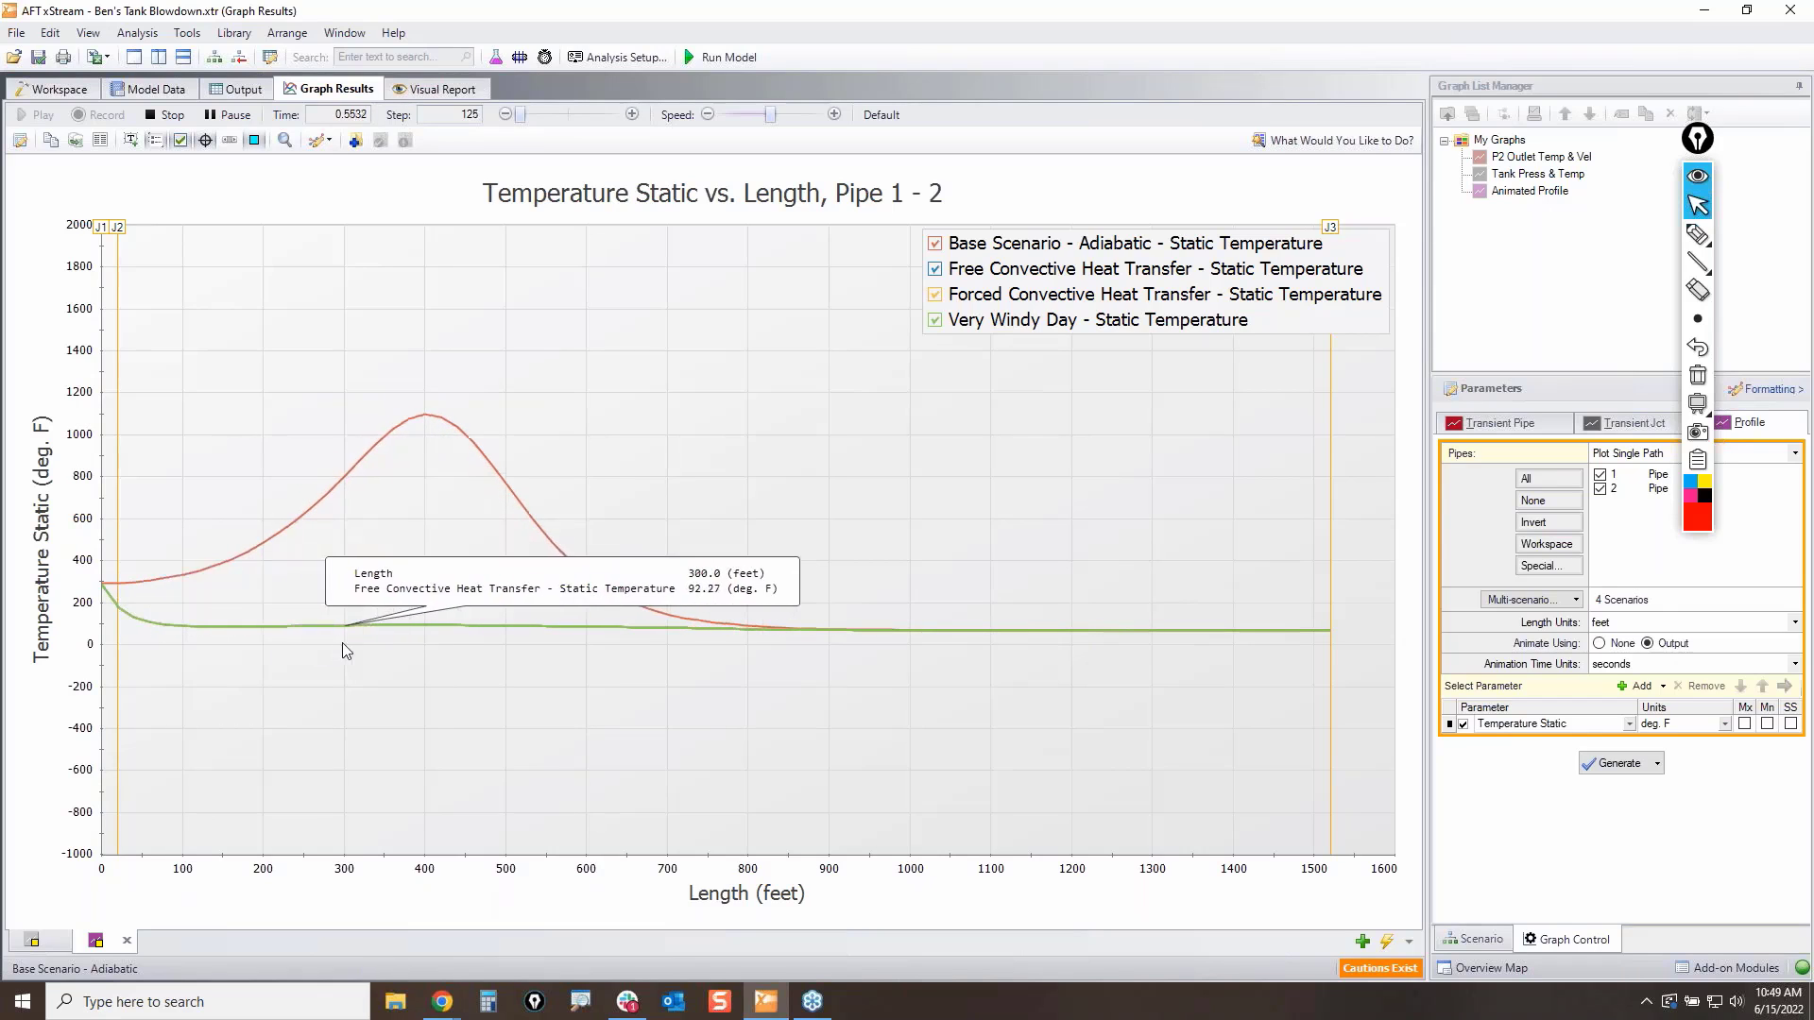
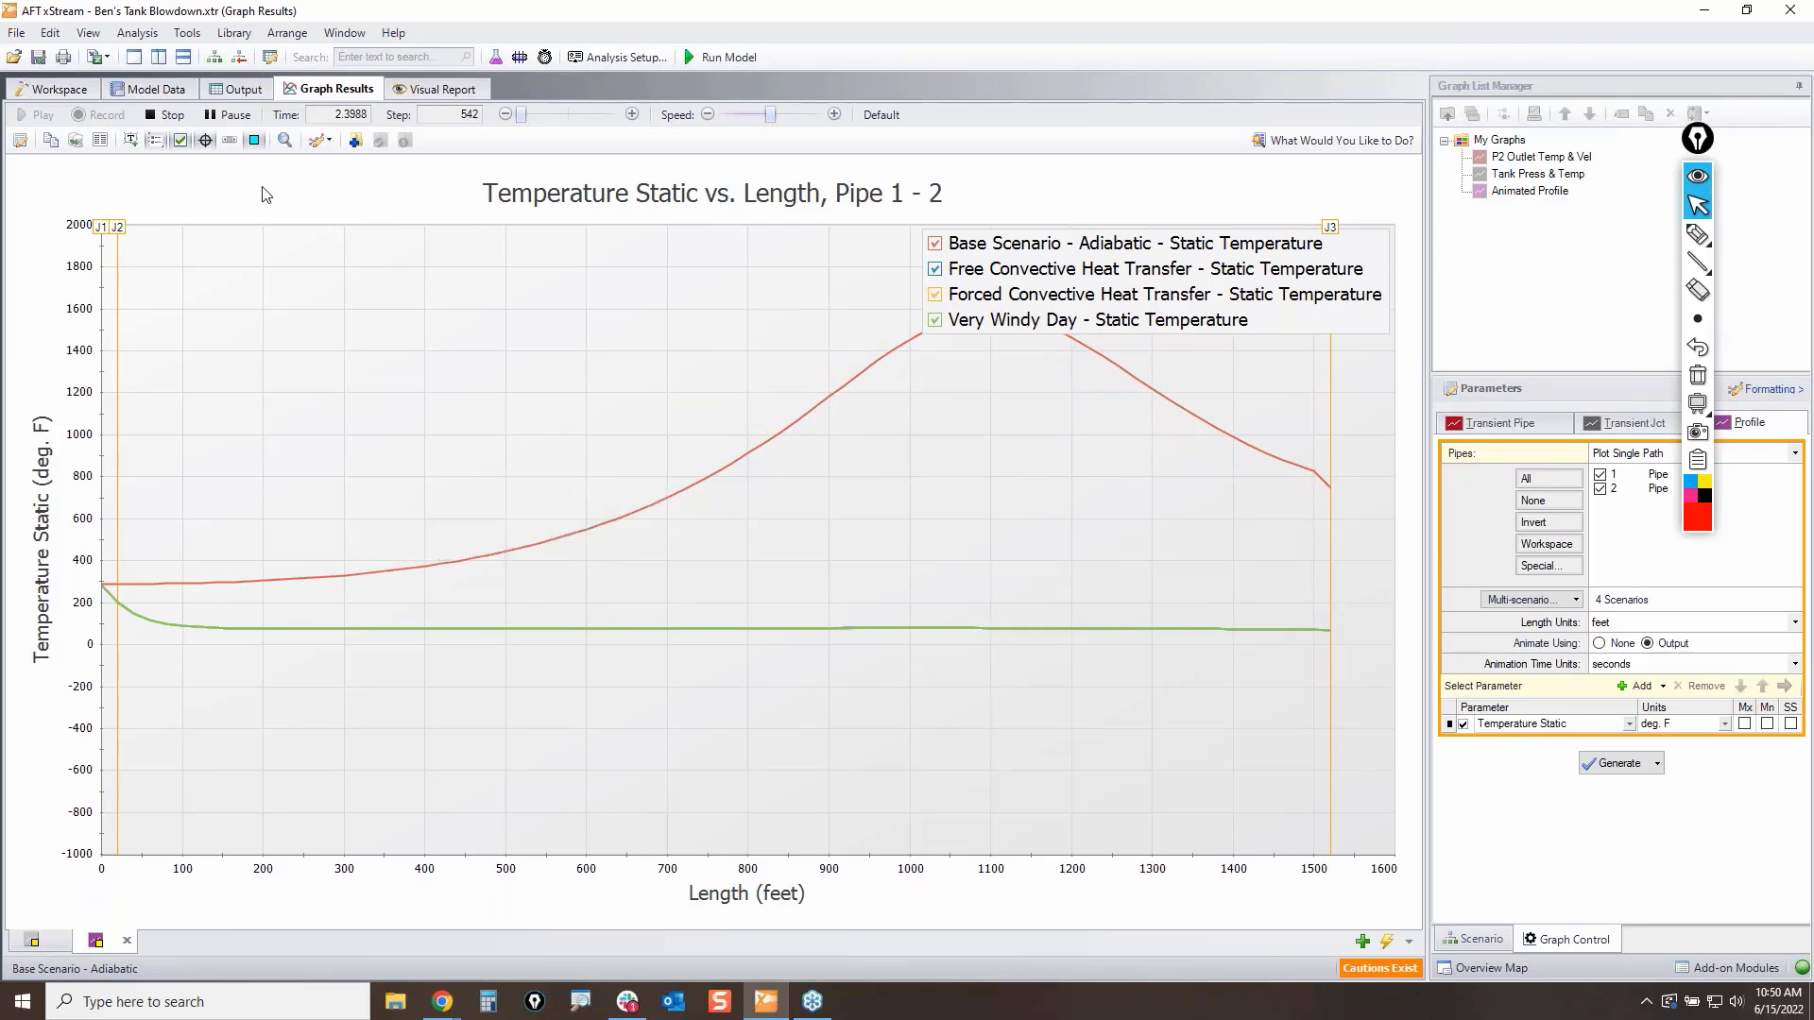
left_click(229, 114)
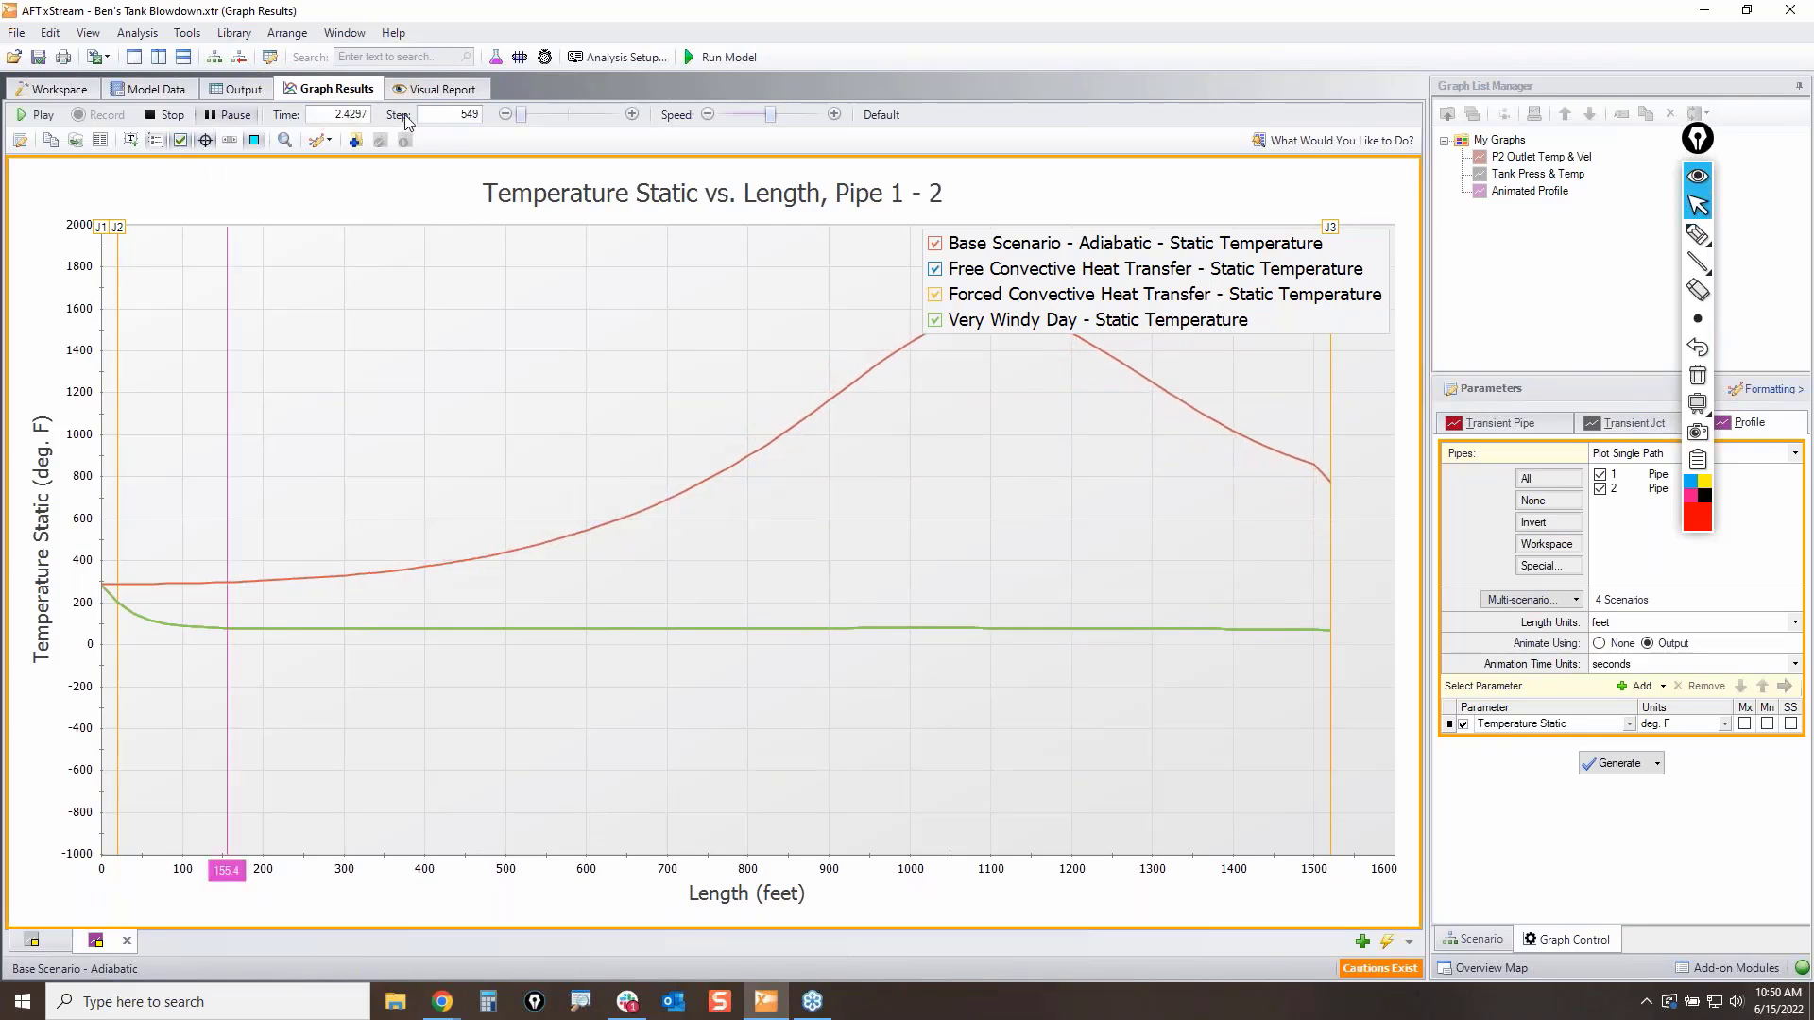
Step: Increase the animation speed and advance the temperature profile to step 3159, at about 13.98 seconds
left_click(632, 113)
left_click(632, 113)
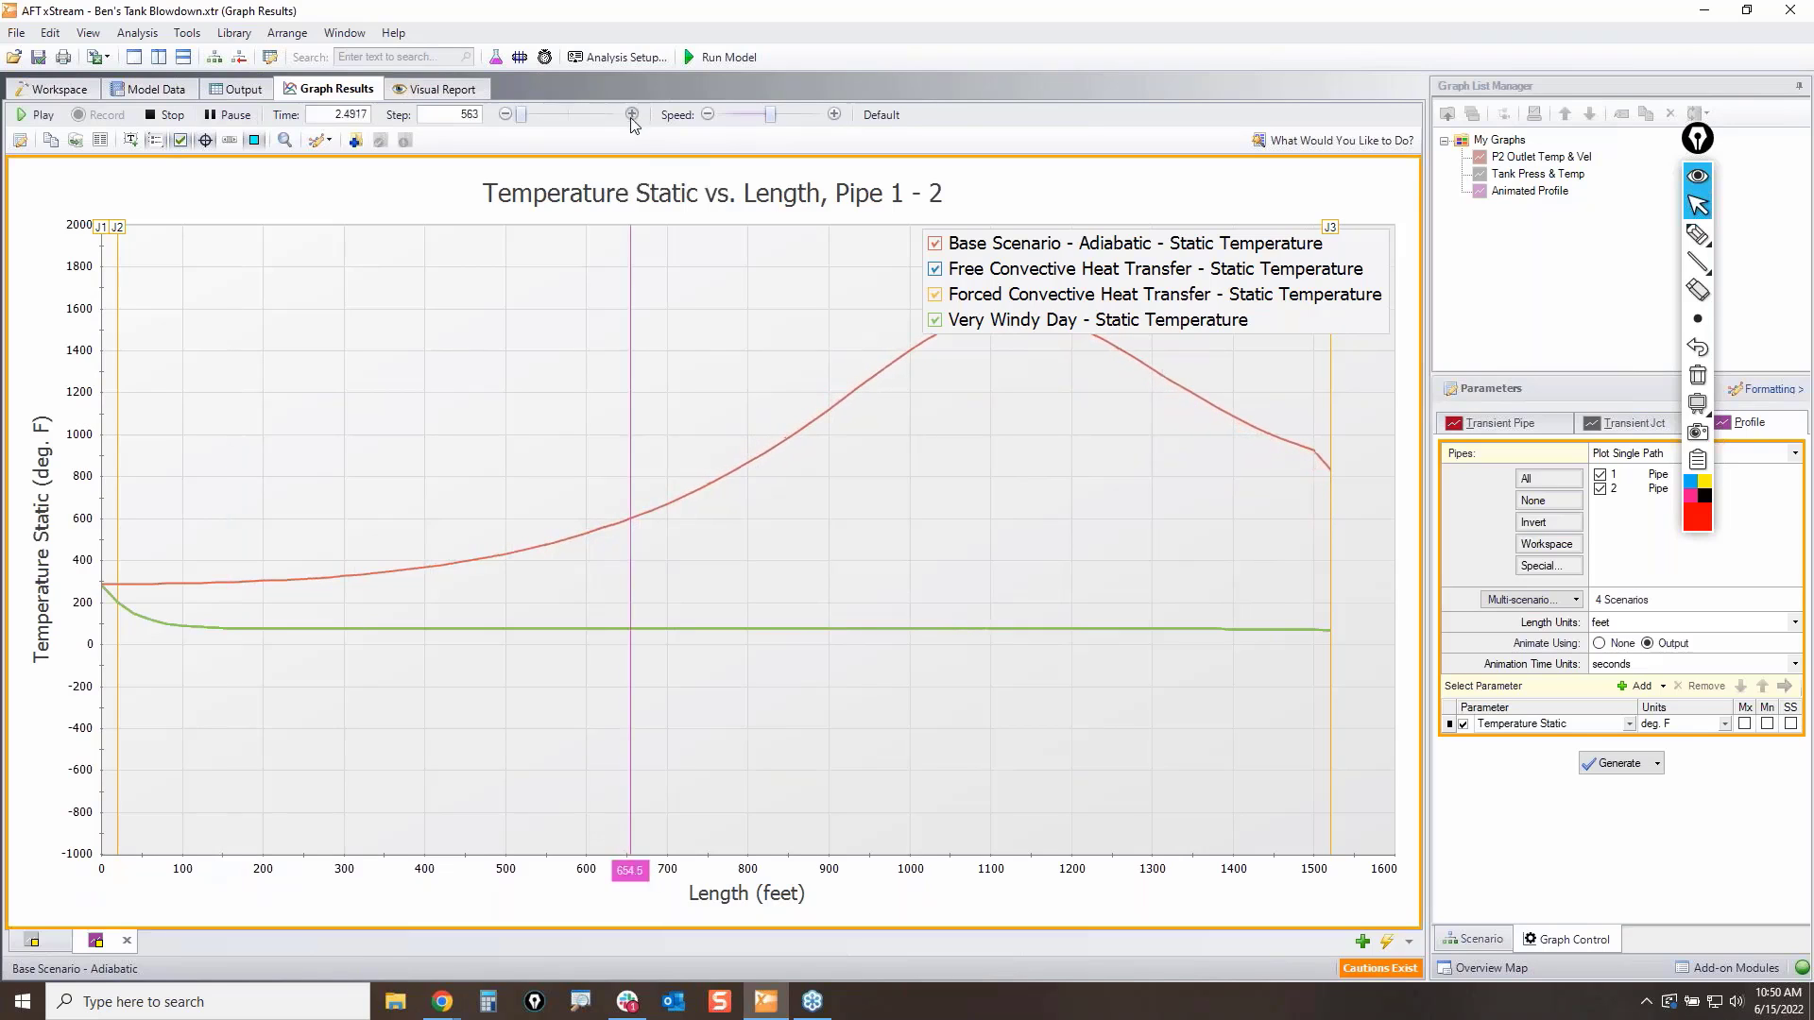
left_click(834, 114)
left_click(834, 114)
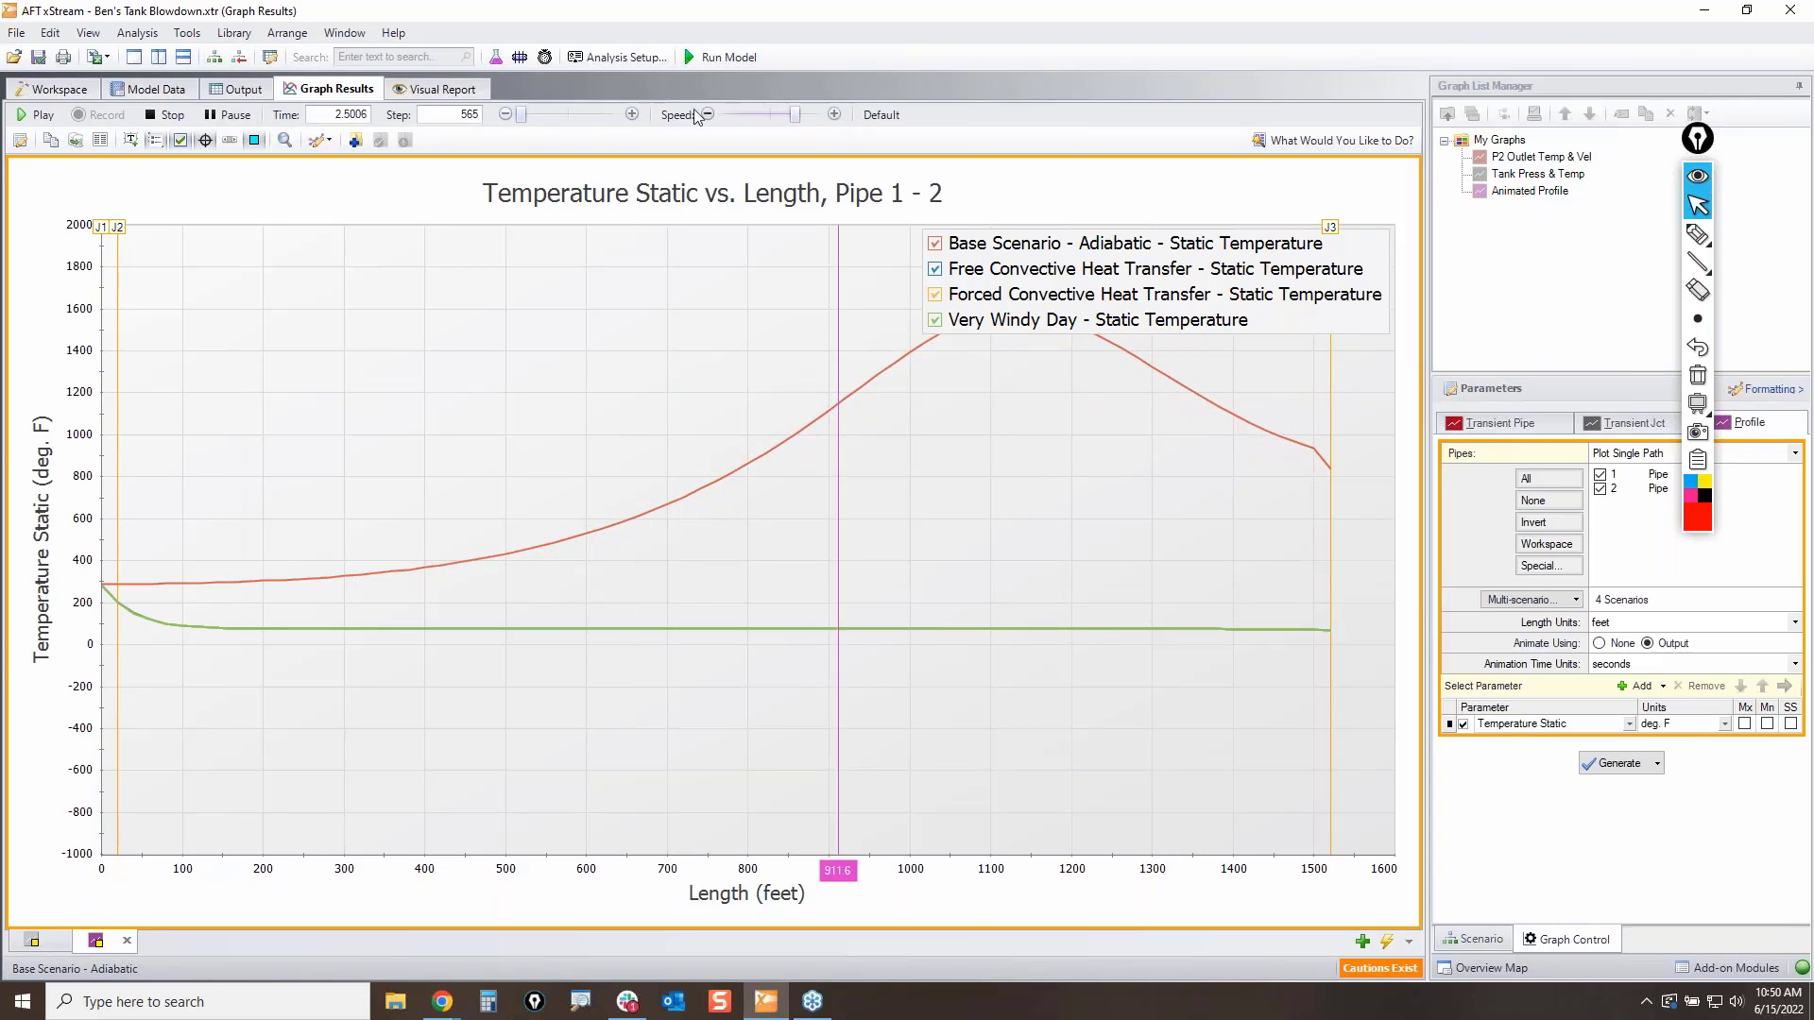
left_click(632, 113)
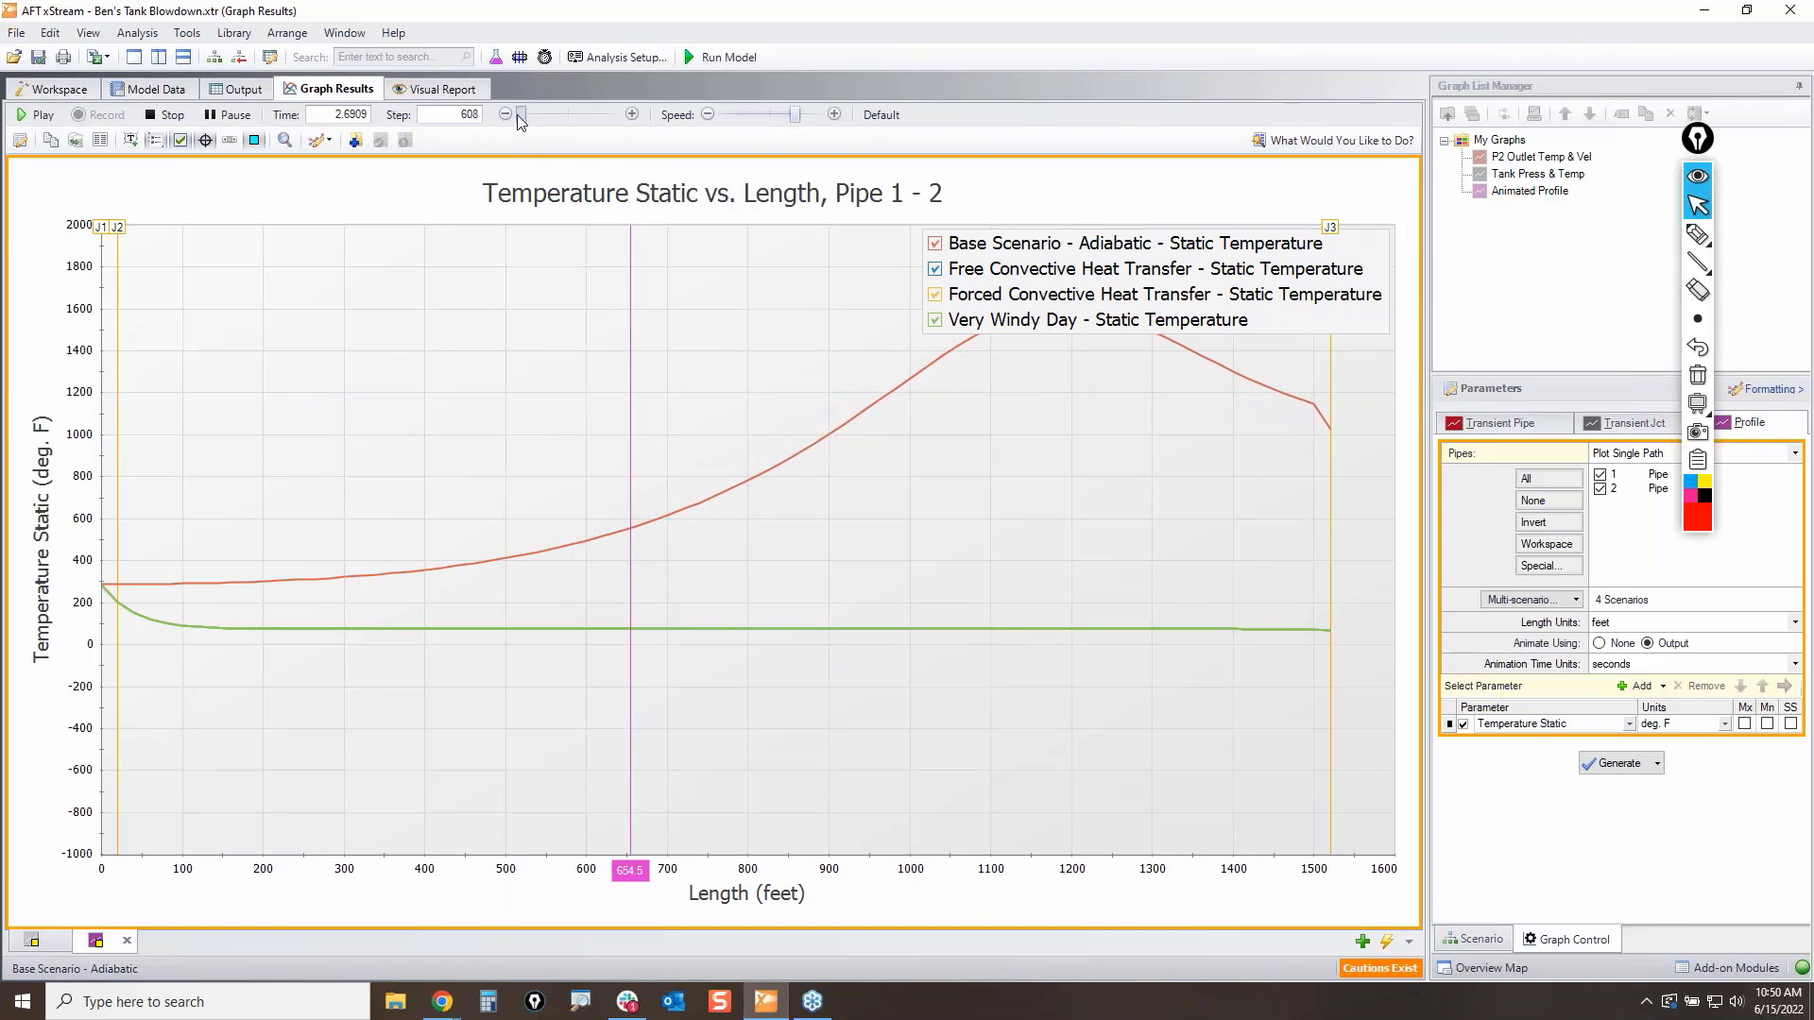
mouse_move(517, 115)
left_mouse_down()
mouse_move(553, 113)
mouse_move(527, 121)
left_mouse_up()
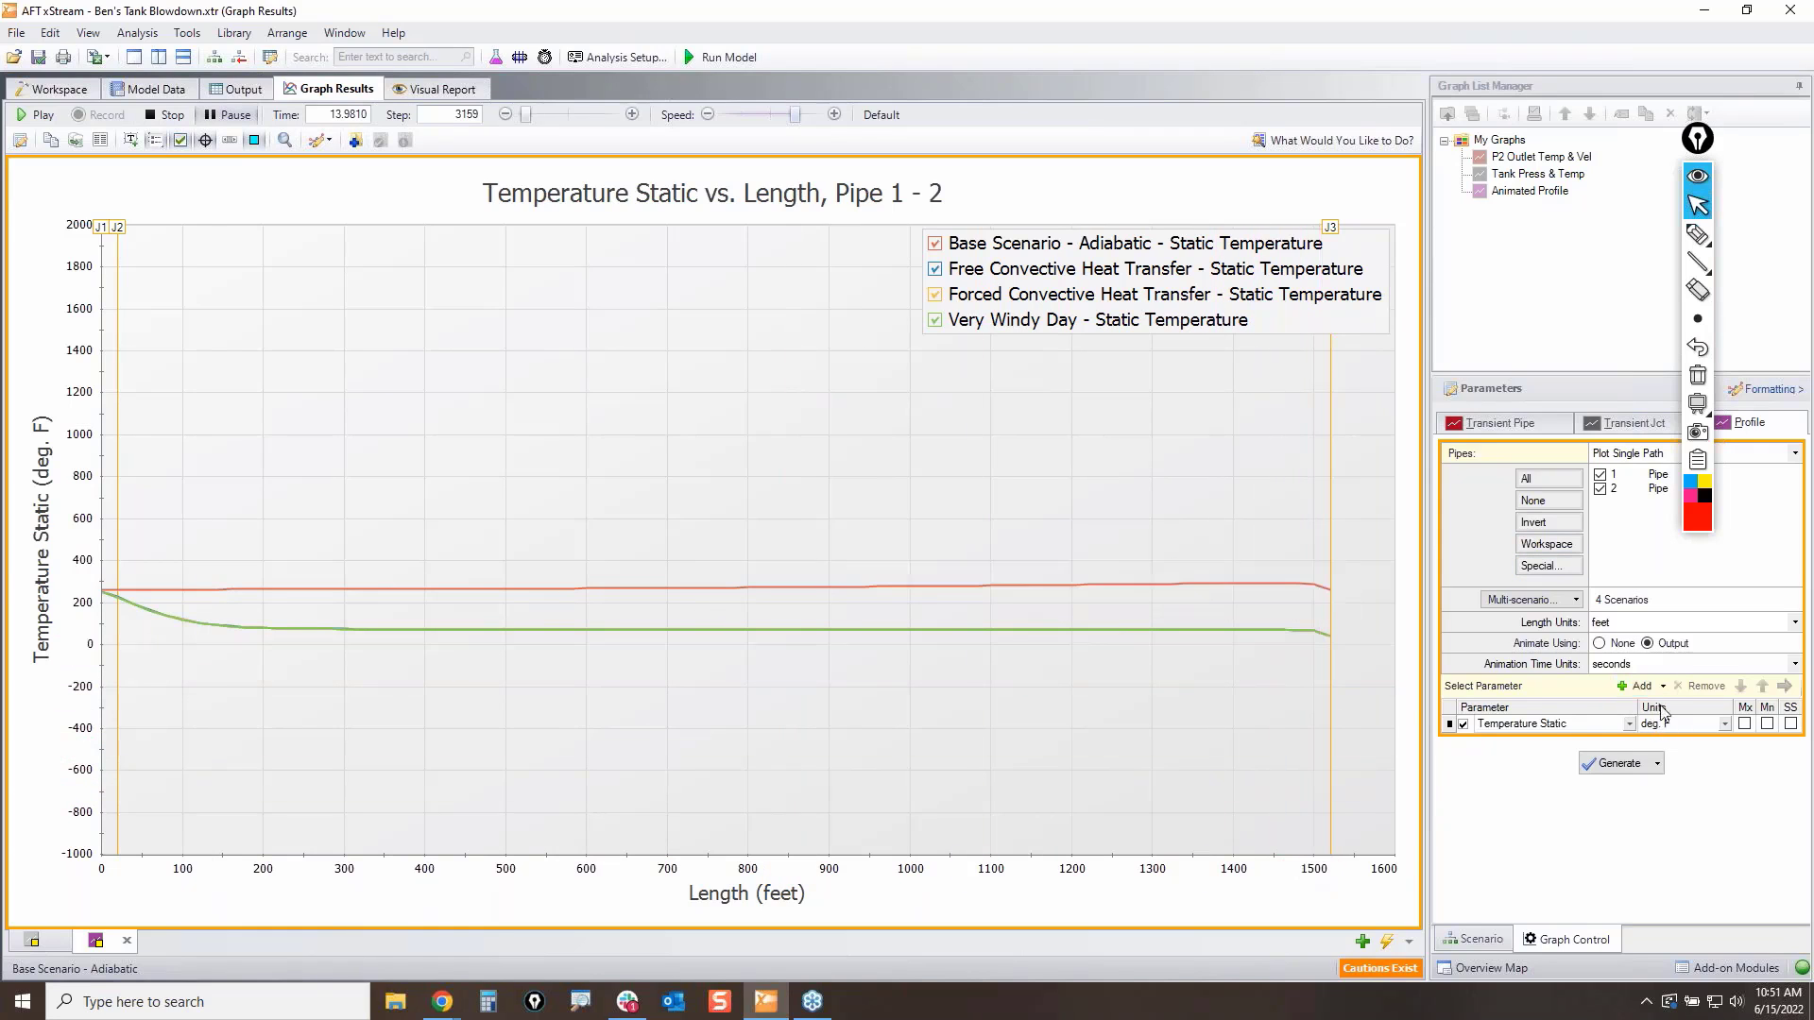
Step: Review the parameters available for the profile graph from Beta through Volumetric Flowrate, and leave Temperature Static selected
left_click(1630, 725)
scroll(1613, 779, "up", 5)
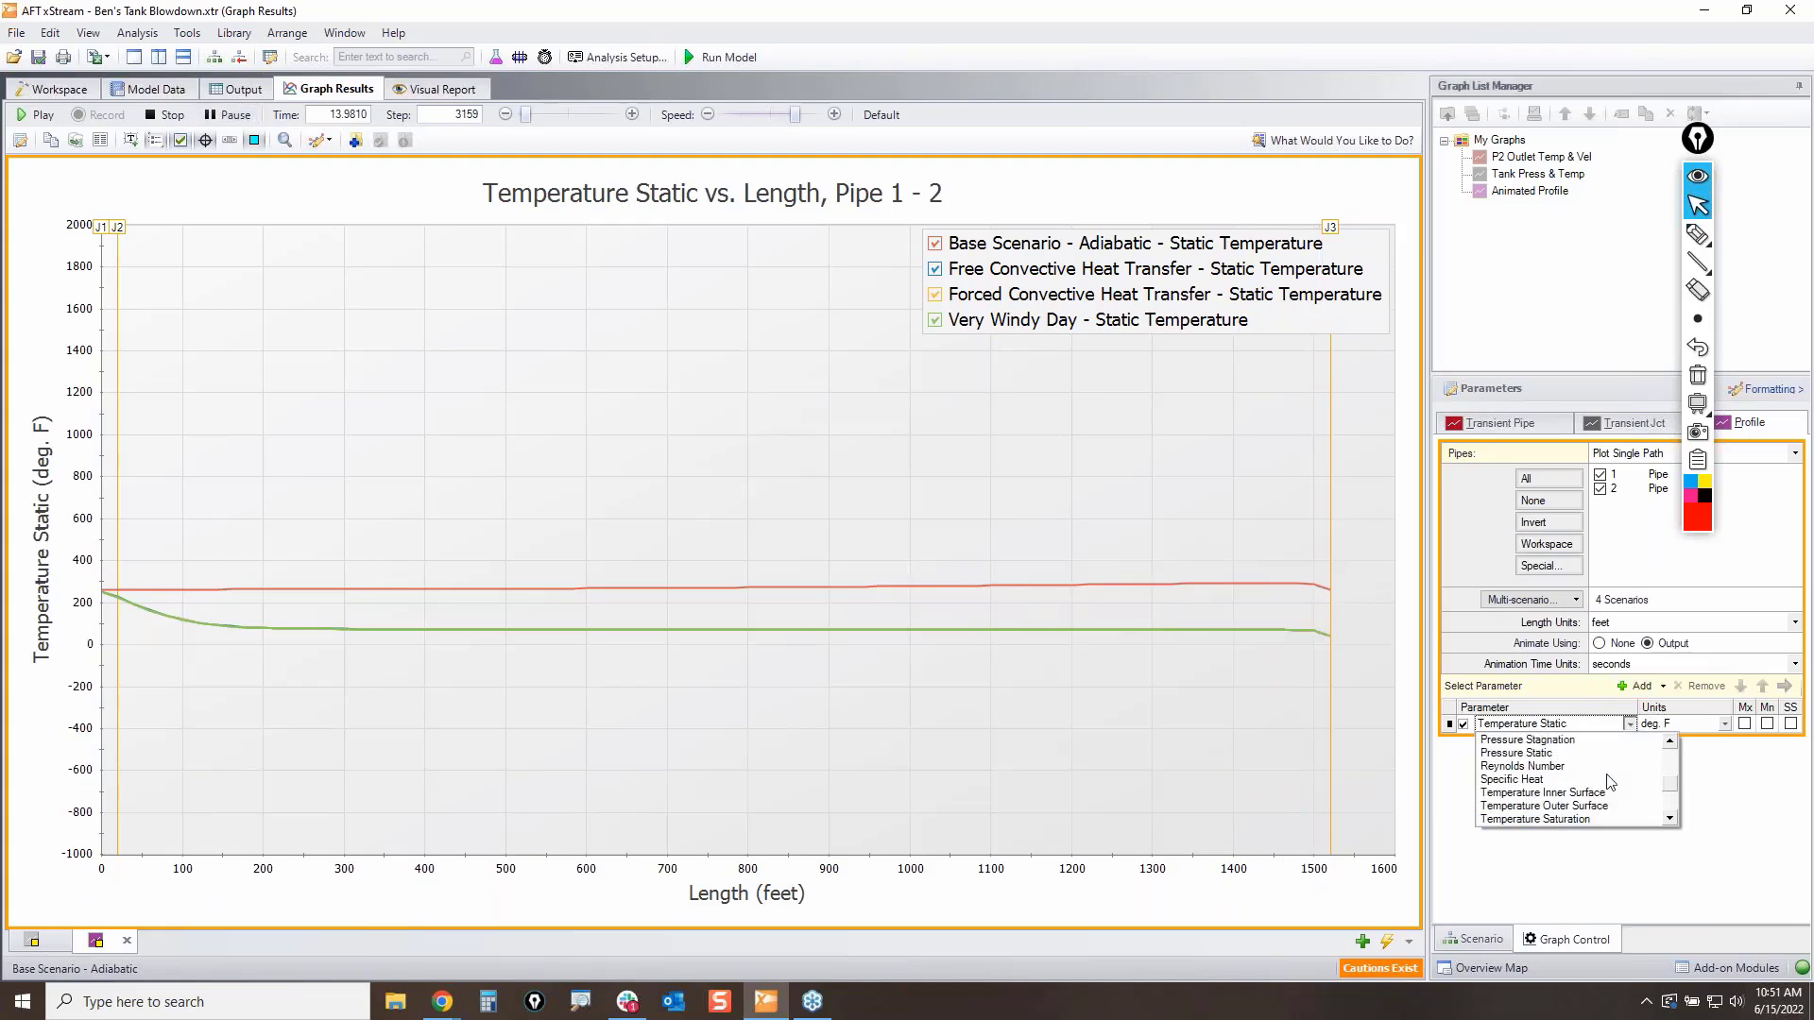
scroll(1618, 773, "up", 2)
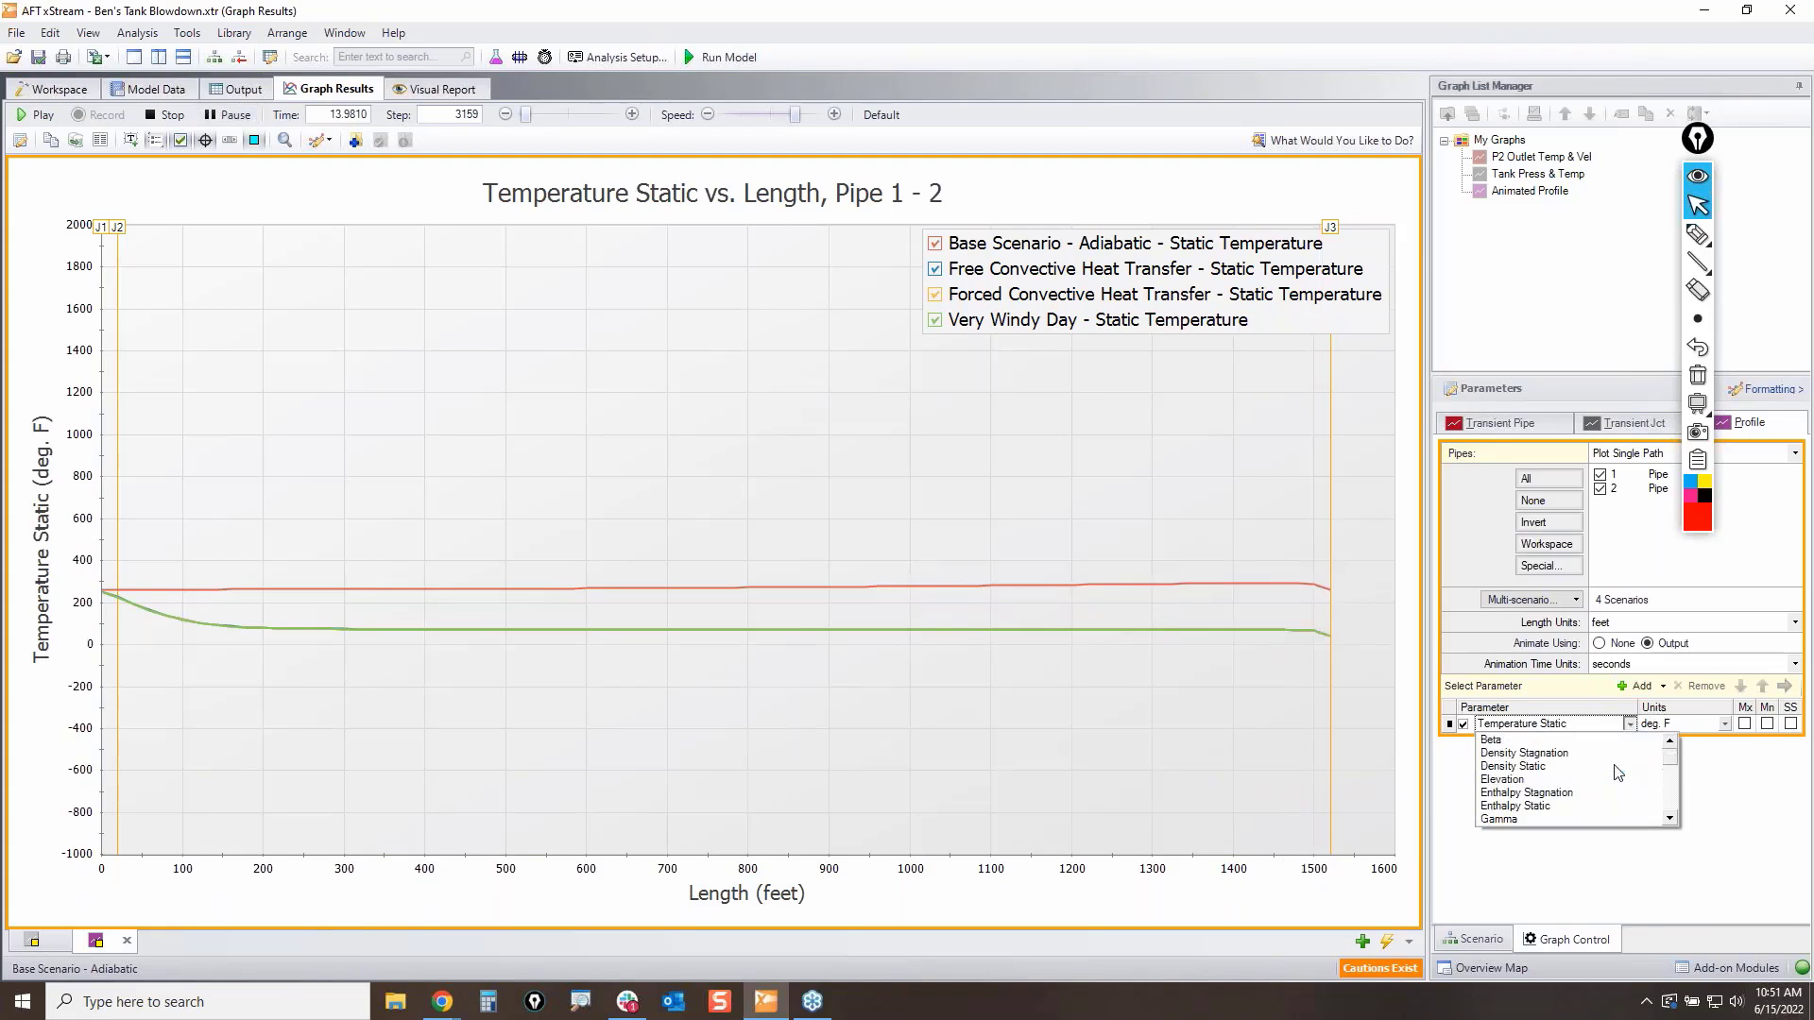
left_click(1669, 817)
left_click(1670, 818)
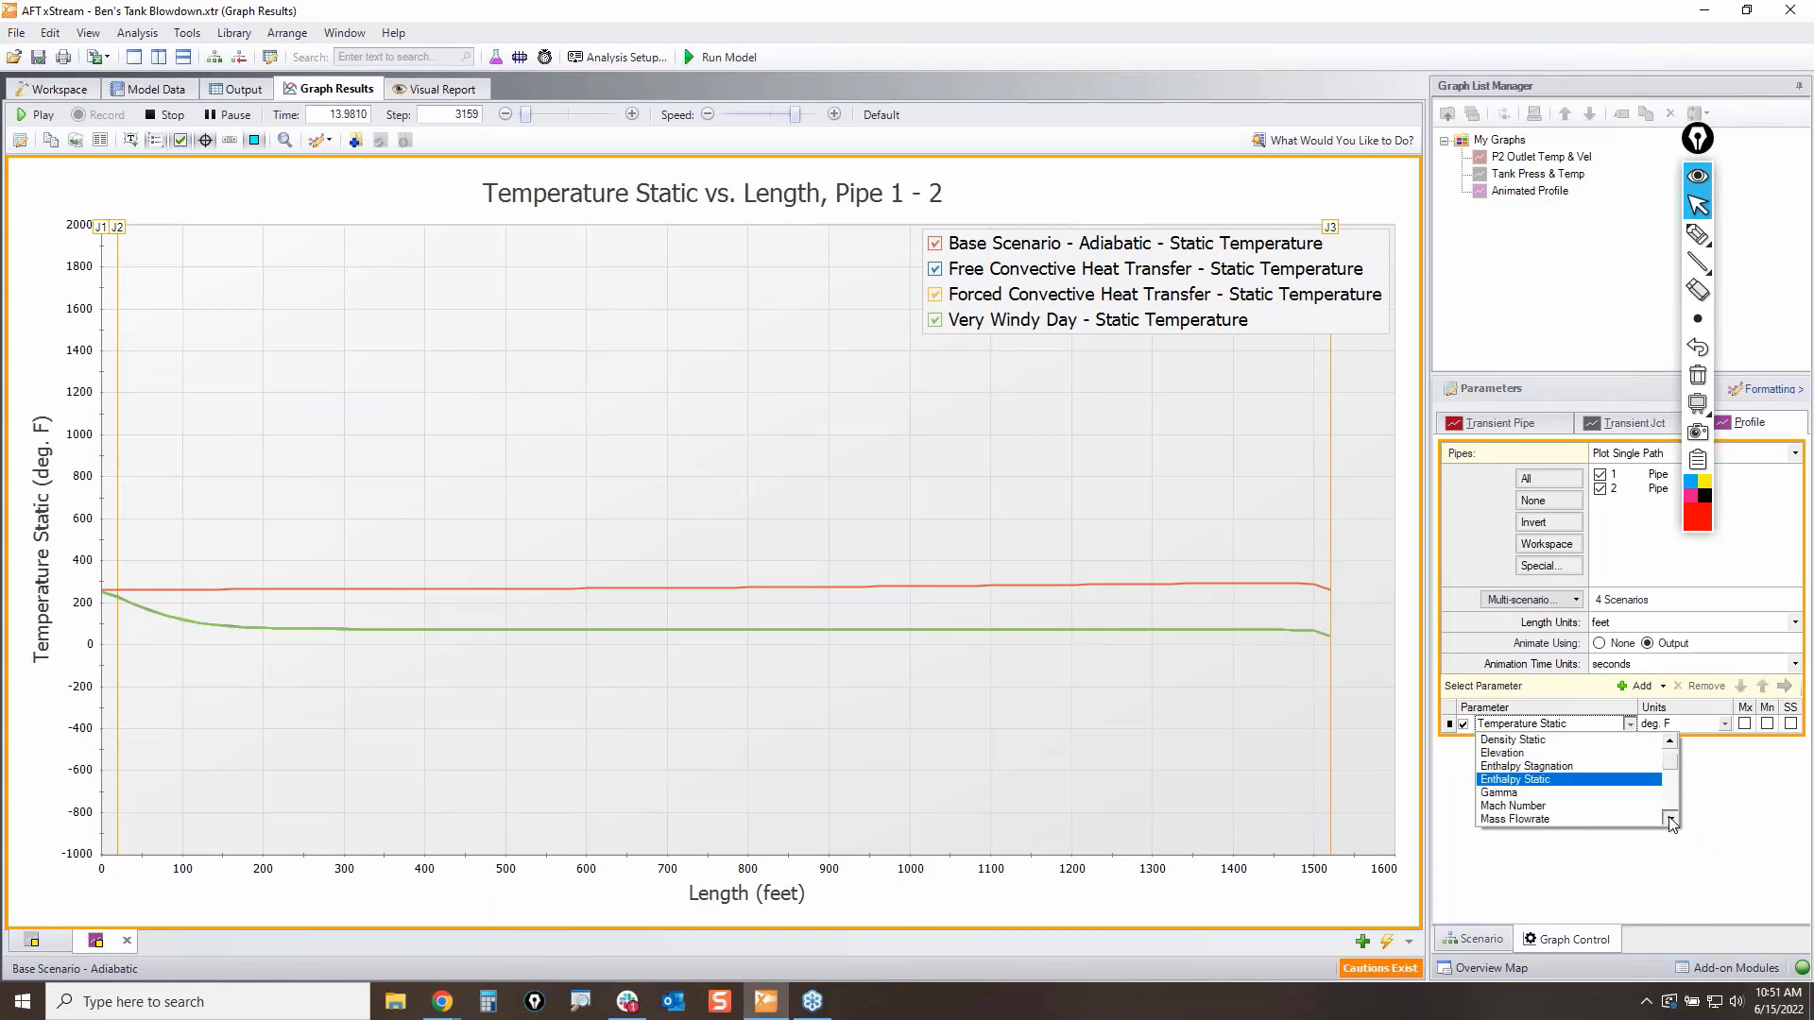
left_click(1670, 817)
left_click(1670, 743)
left_click(1670, 742)
left_click(1670, 743)
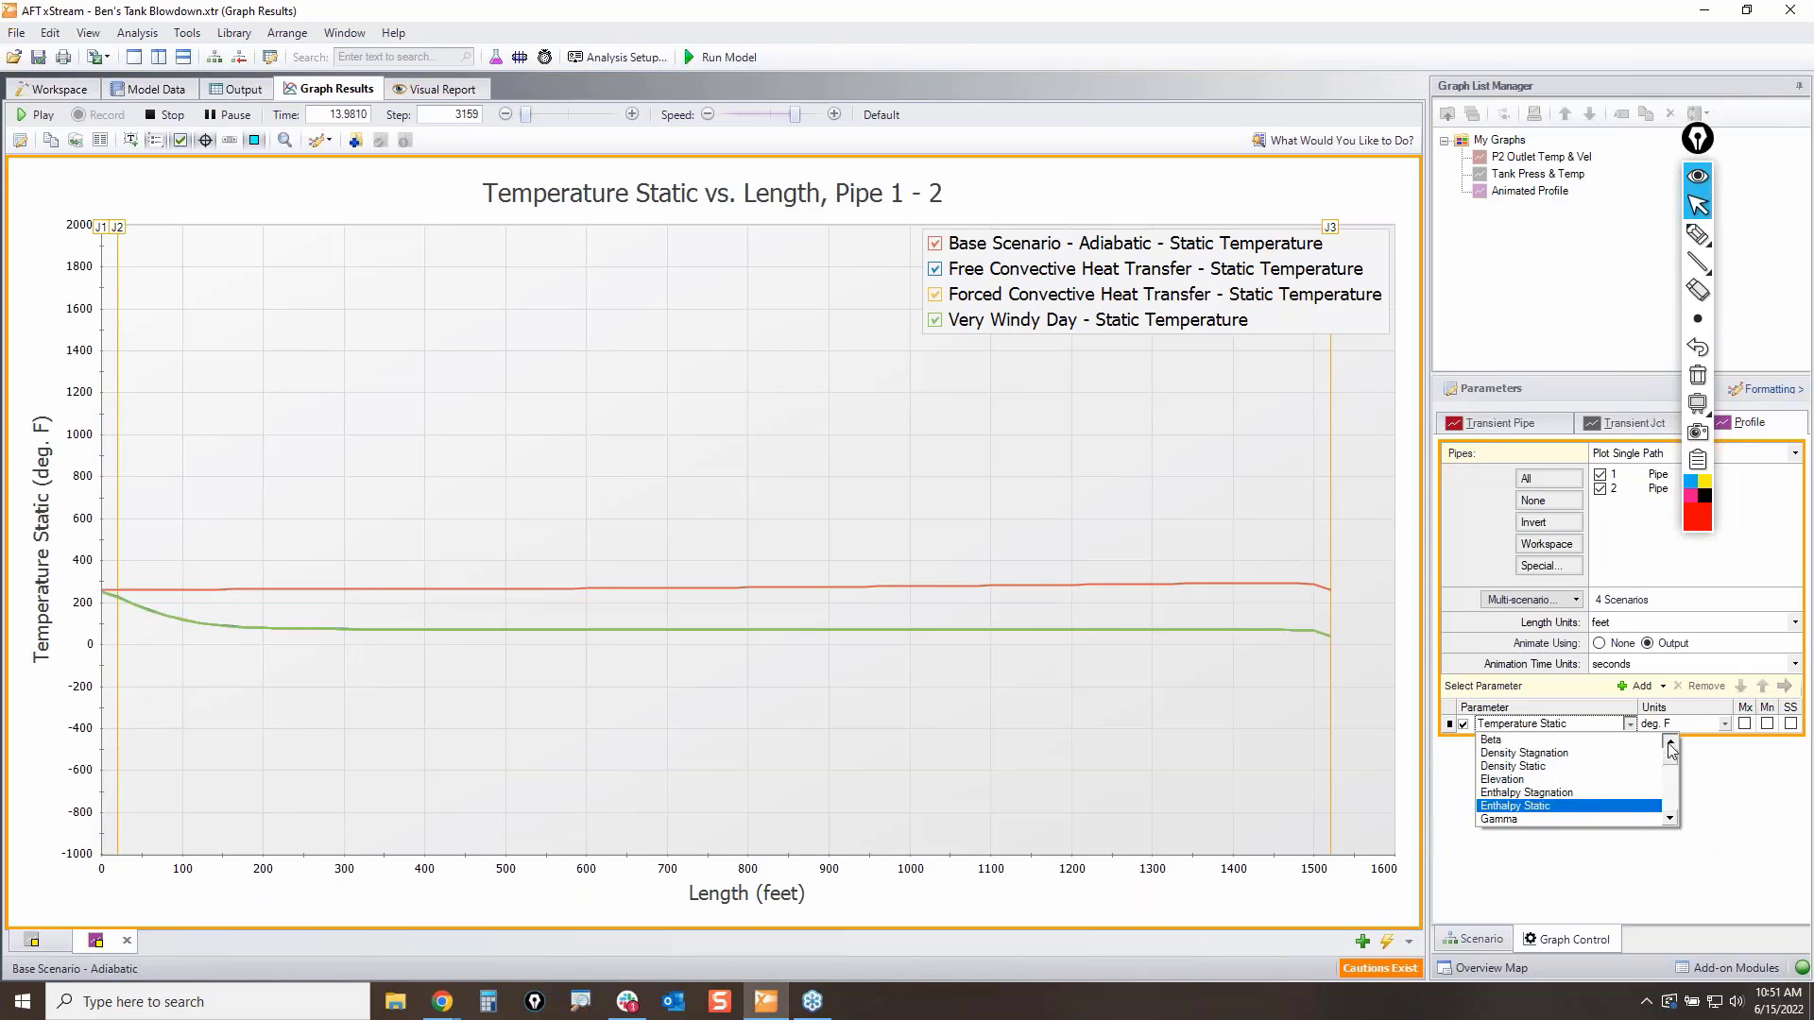
left_click(1670, 819)
left_click(1669, 819)
left_click(1670, 819)
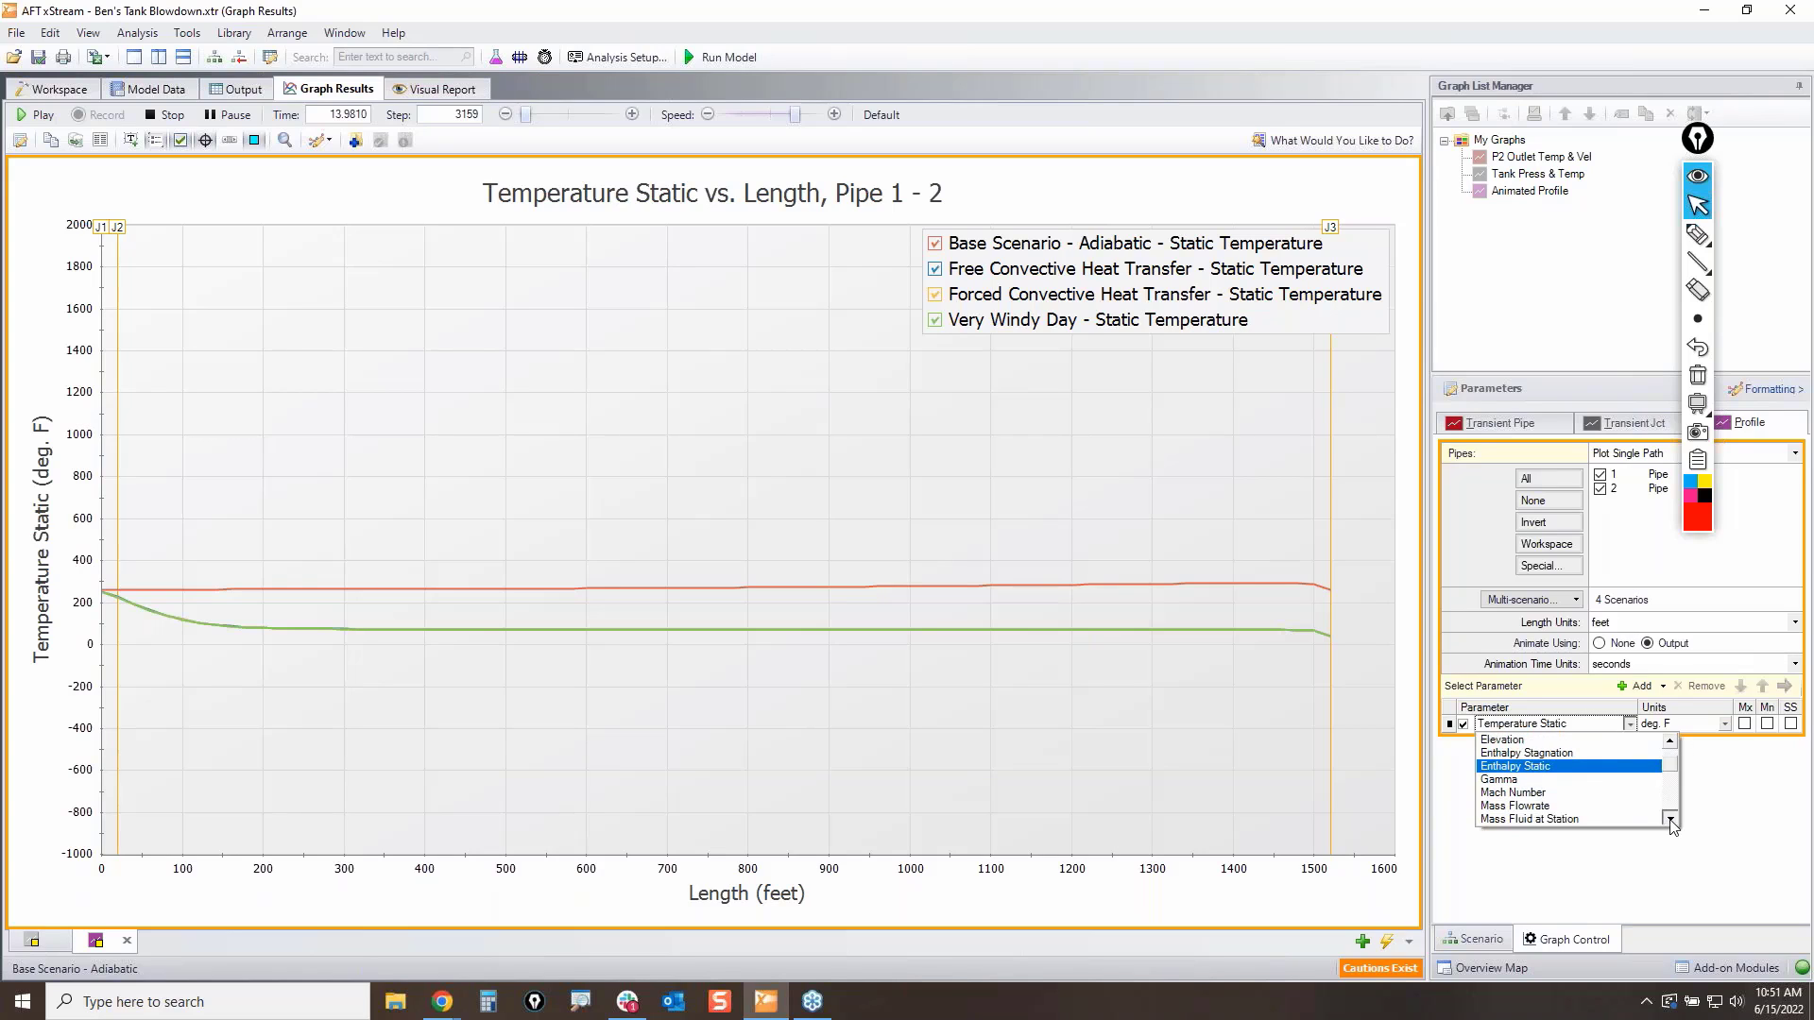
left_click(1669, 819)
left_click(1670, 819)
left_click(1670, 819)
left_click(1670, 820)
left_click(1669, 819)
left_click(1669, 819)
left_click(1670, 819)
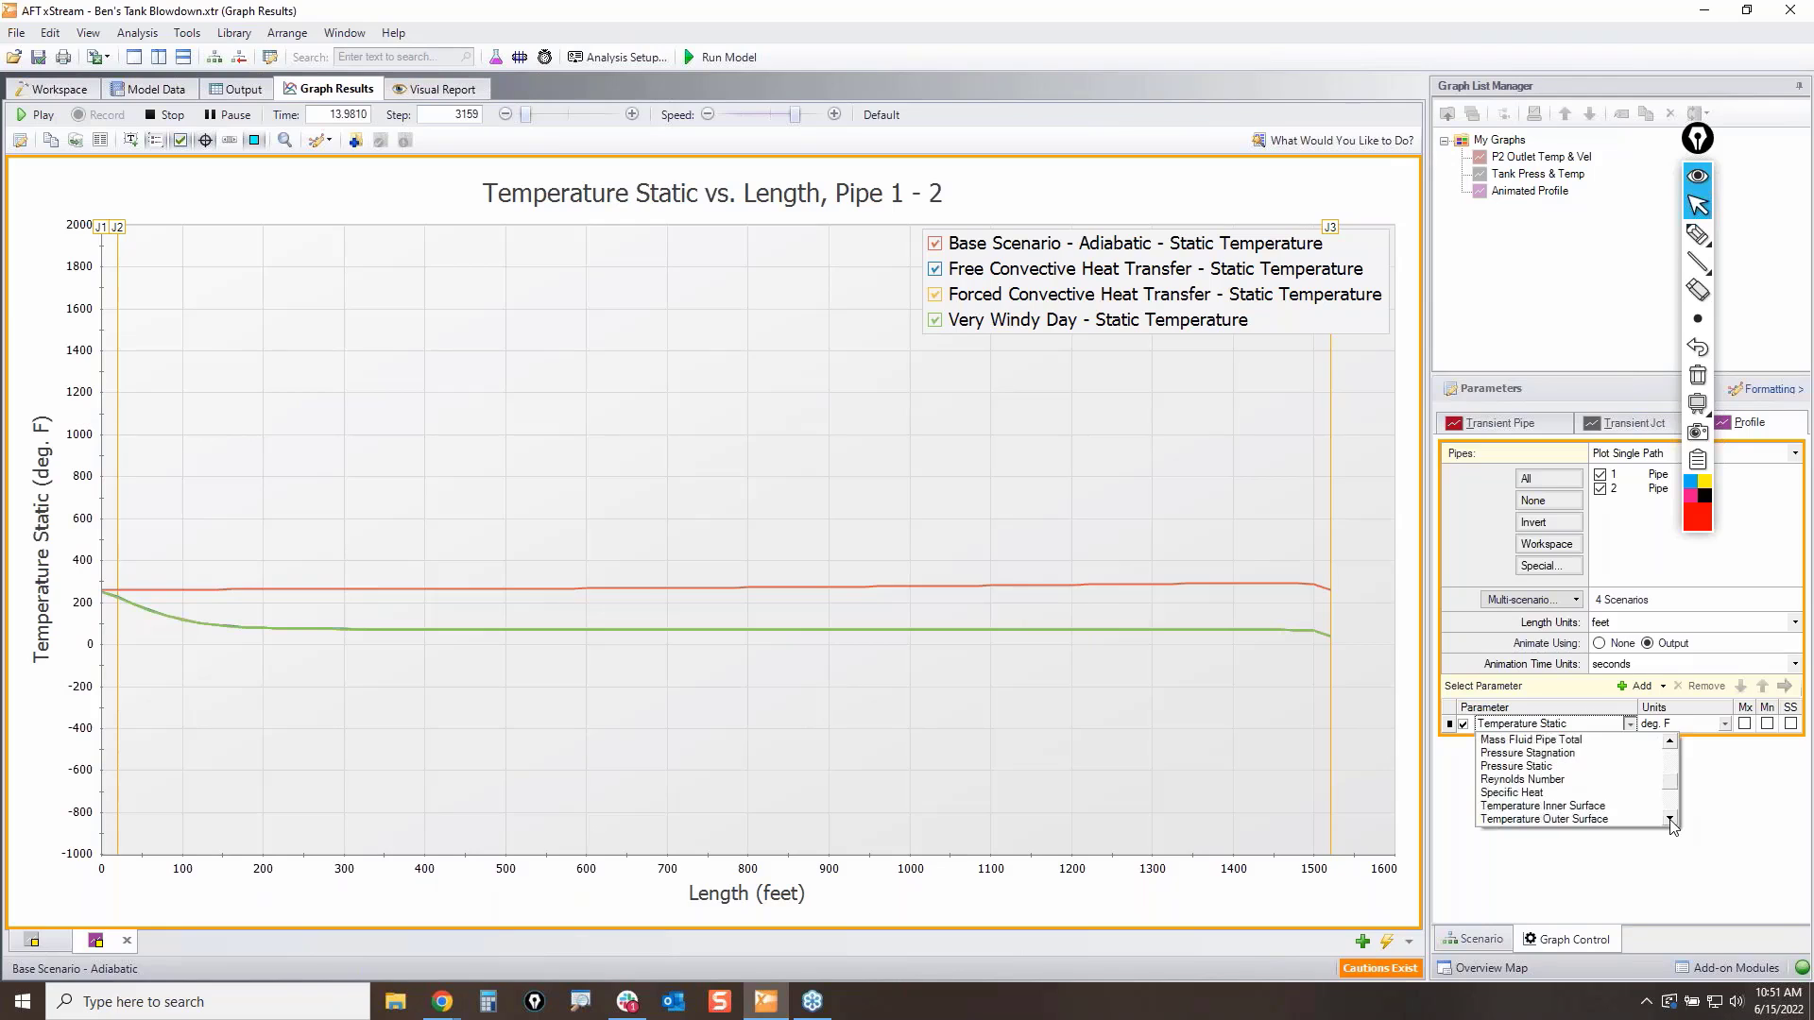
left_click(1669, 819)
left_click(1670, 819)
left_click(1670, 819)
left_click(1669, 819)
left_click(1669, 819)
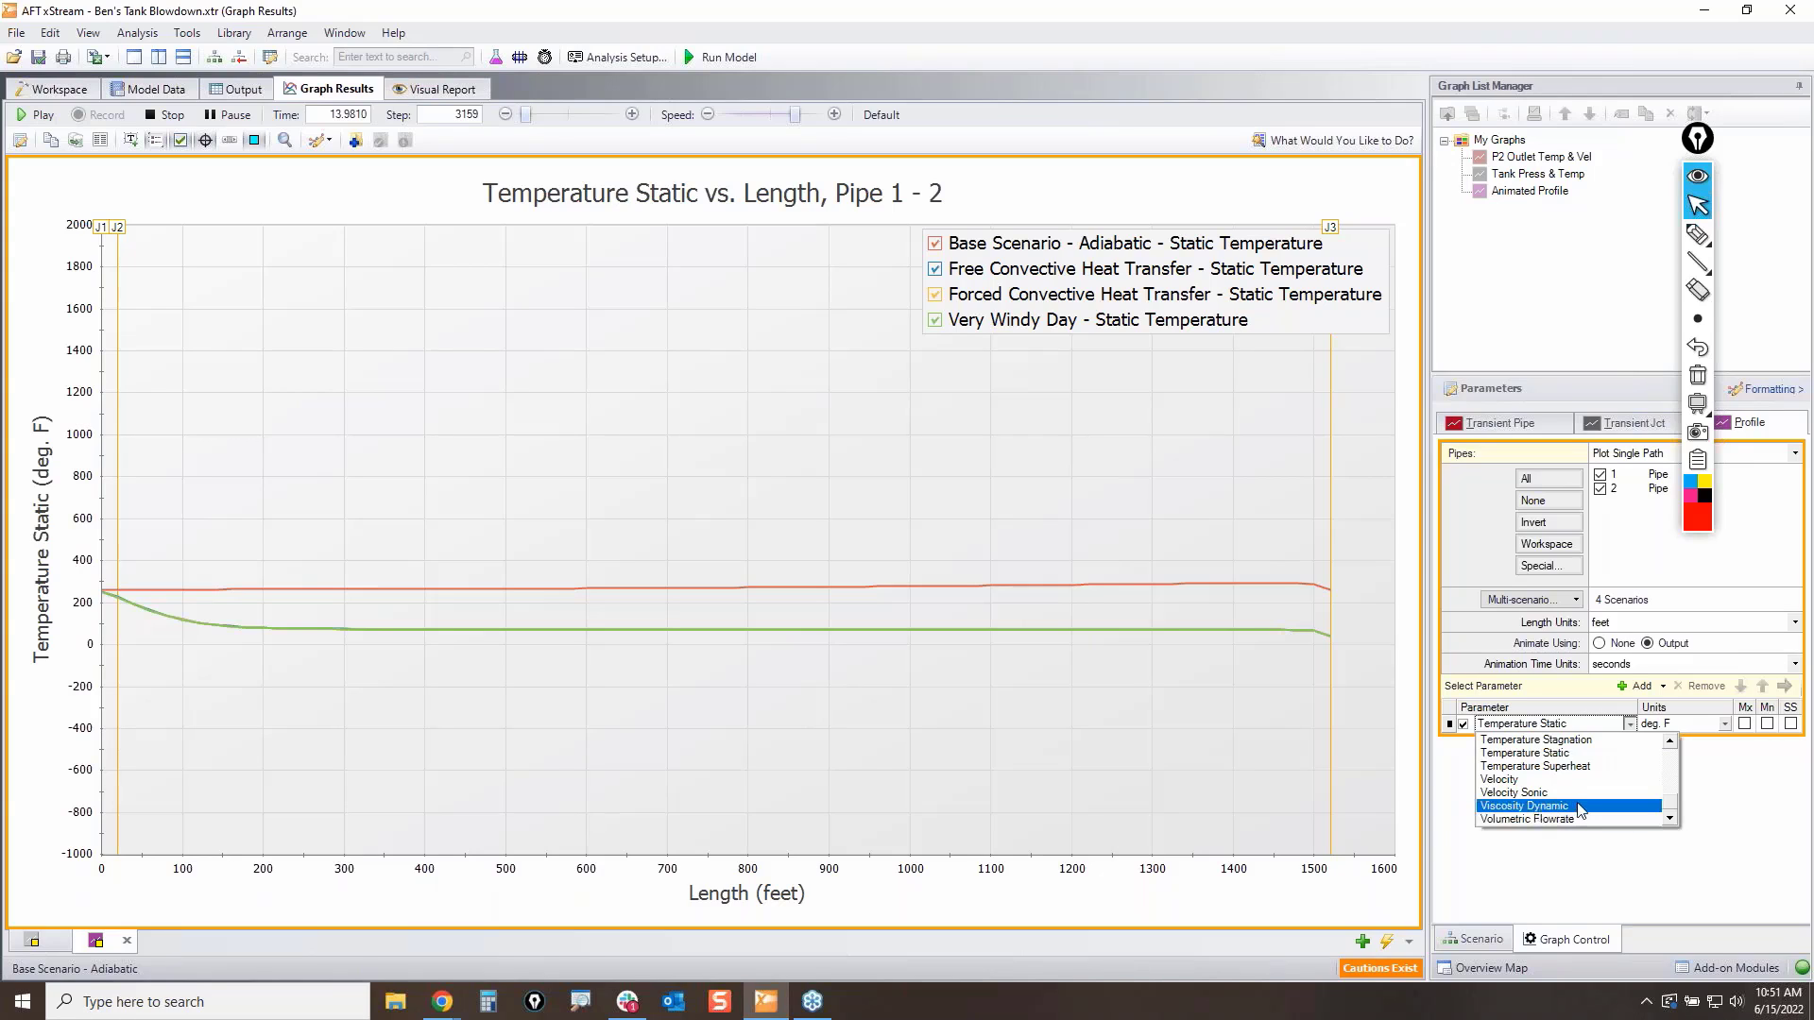
left_click(1672, 742)
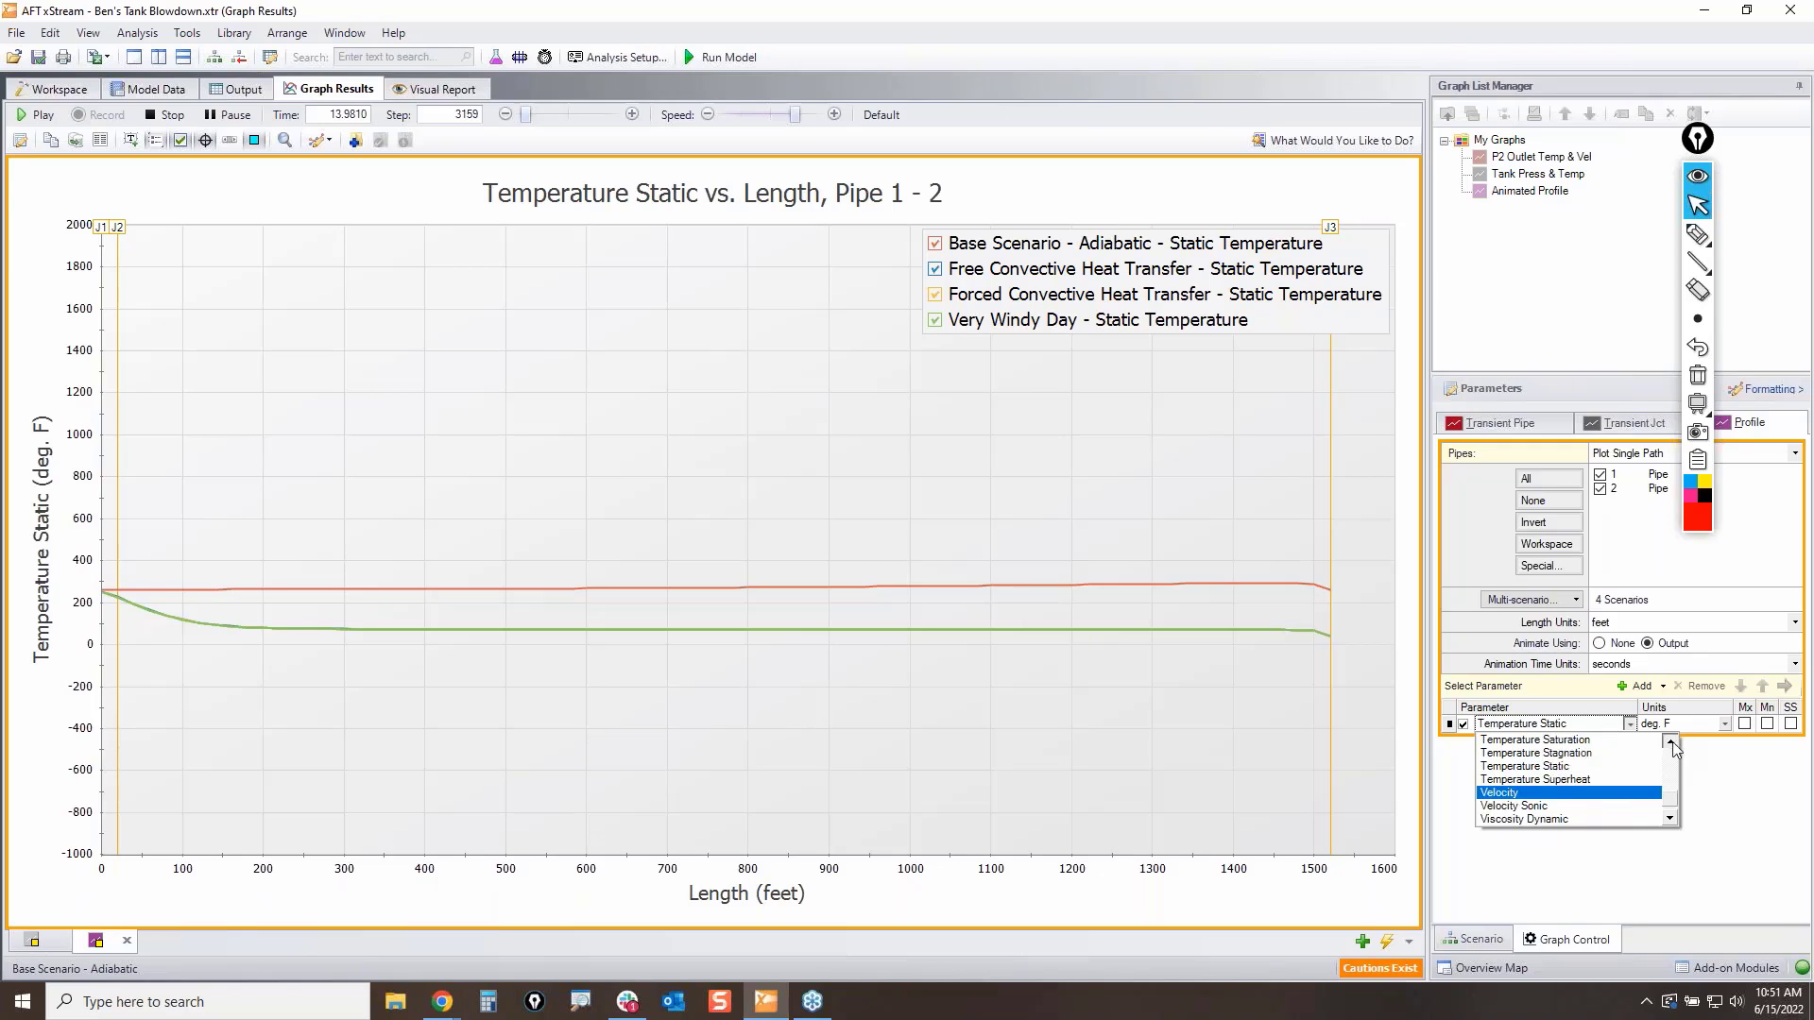
left_click(1673, 742)
left_click(1672, 742)
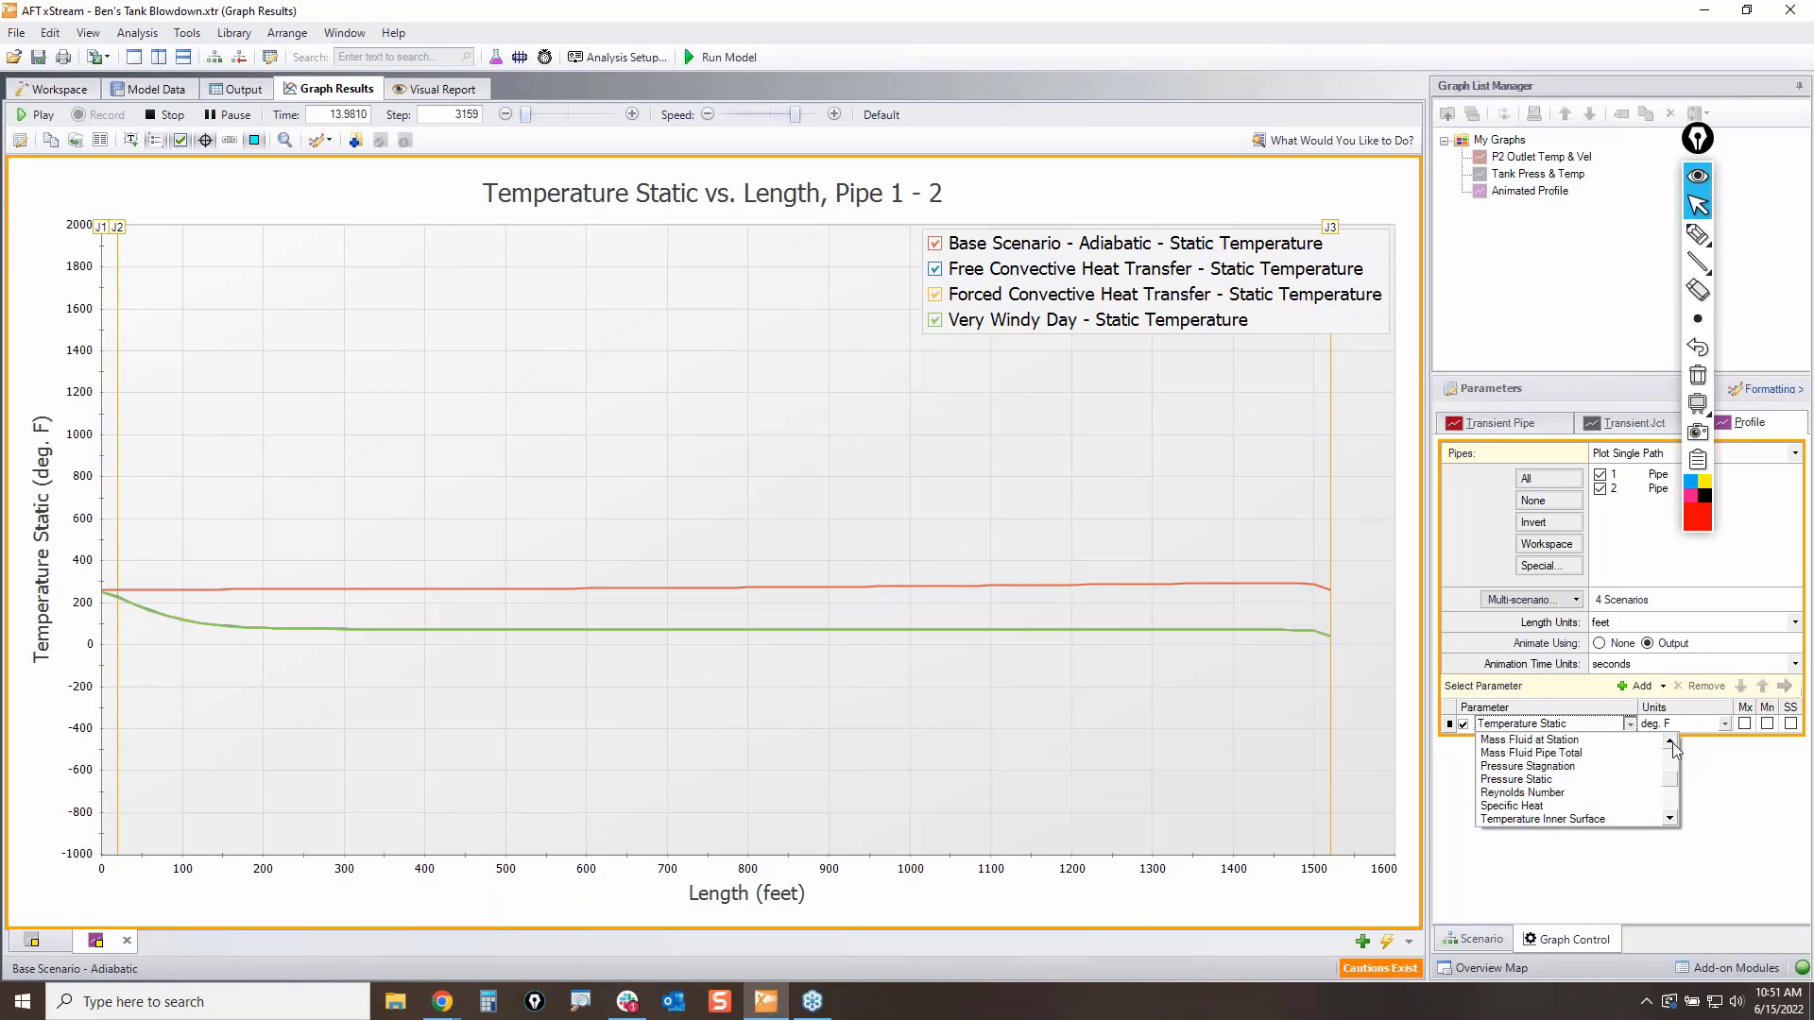
left_click(1673, 743)
left_click(1672, 743)
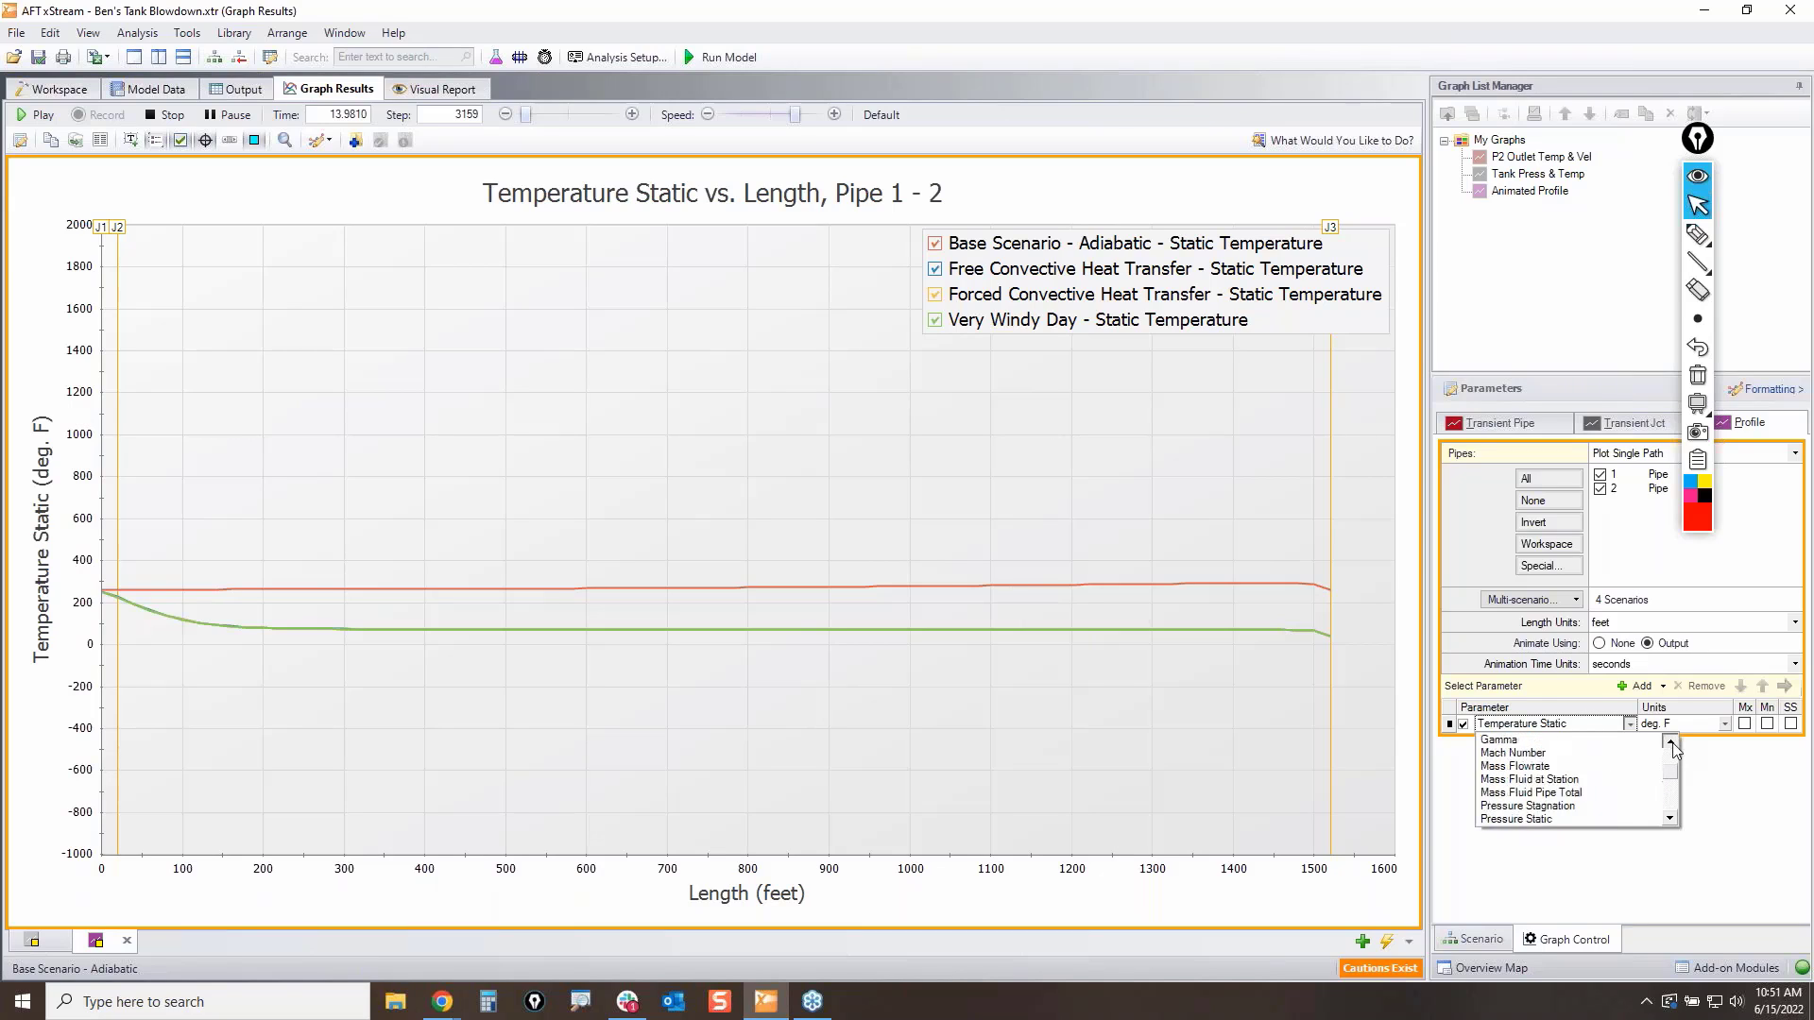
scroll(1673, 742, "up", 2)
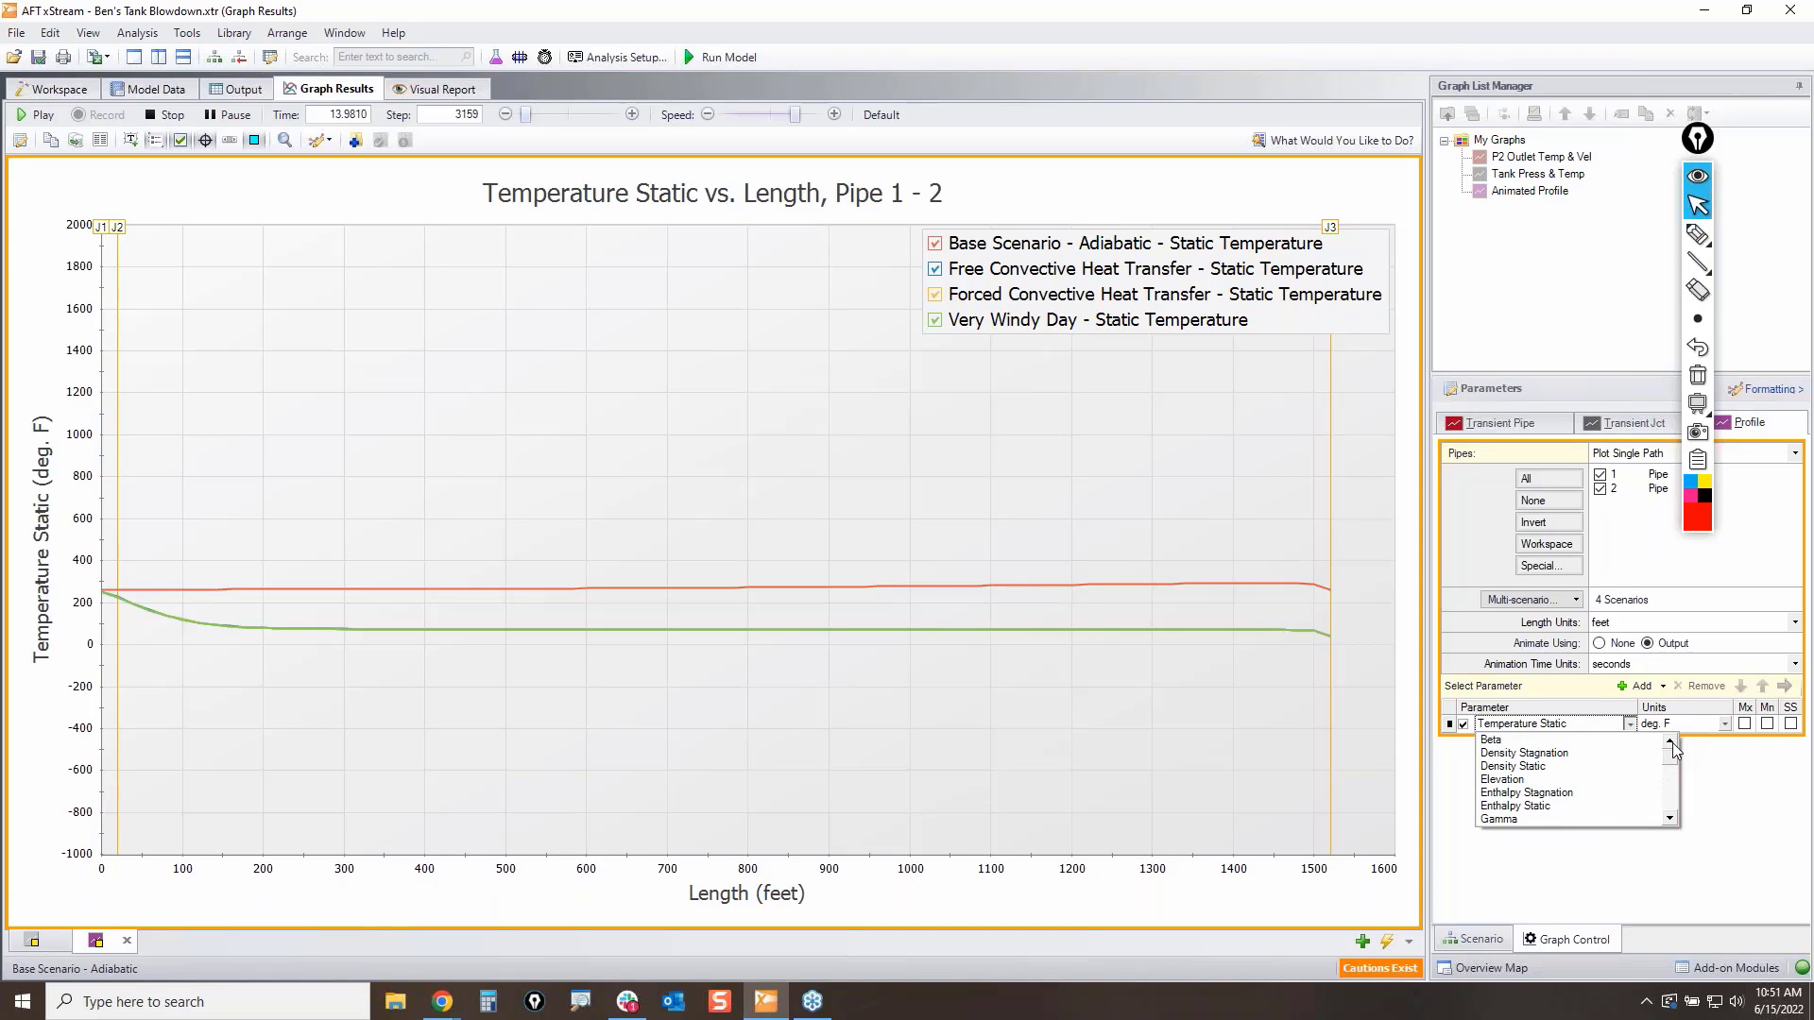
left_click(1738, 854)
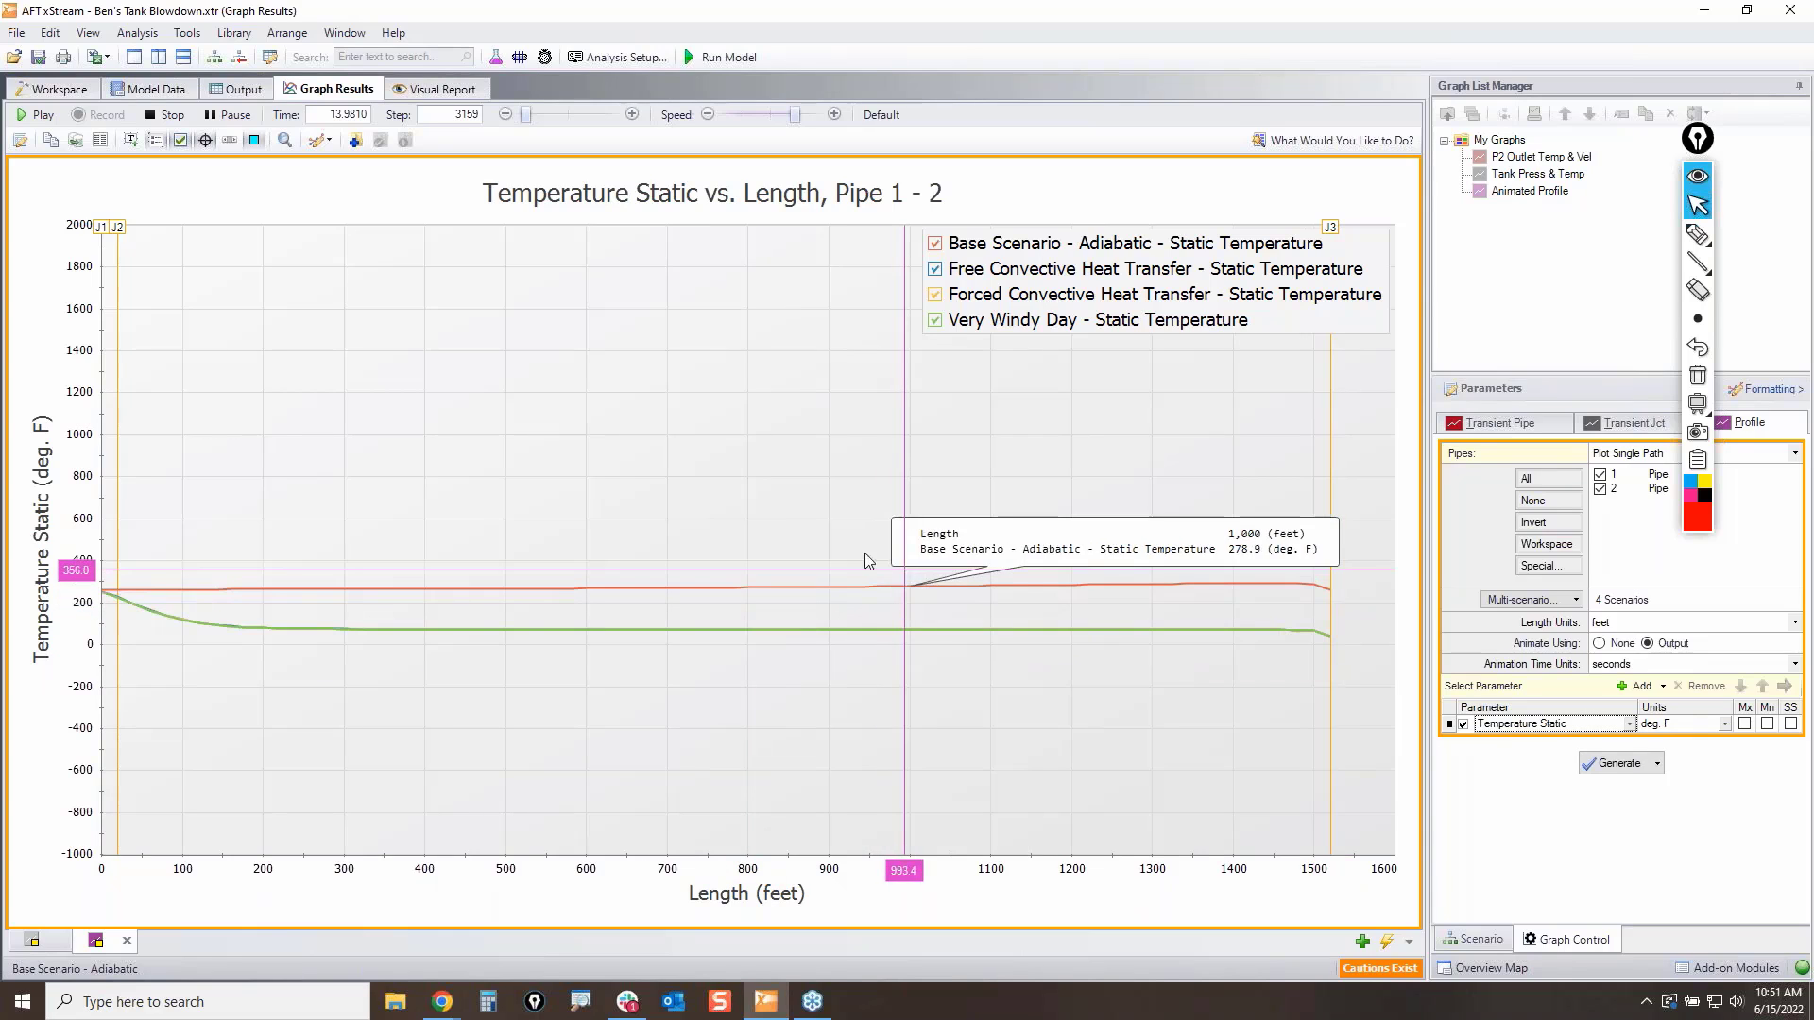
Step: Show the pipe model, circle the supply tank and draw a line below the pipes with the pen, and clear the marks
left_click(52, 90)
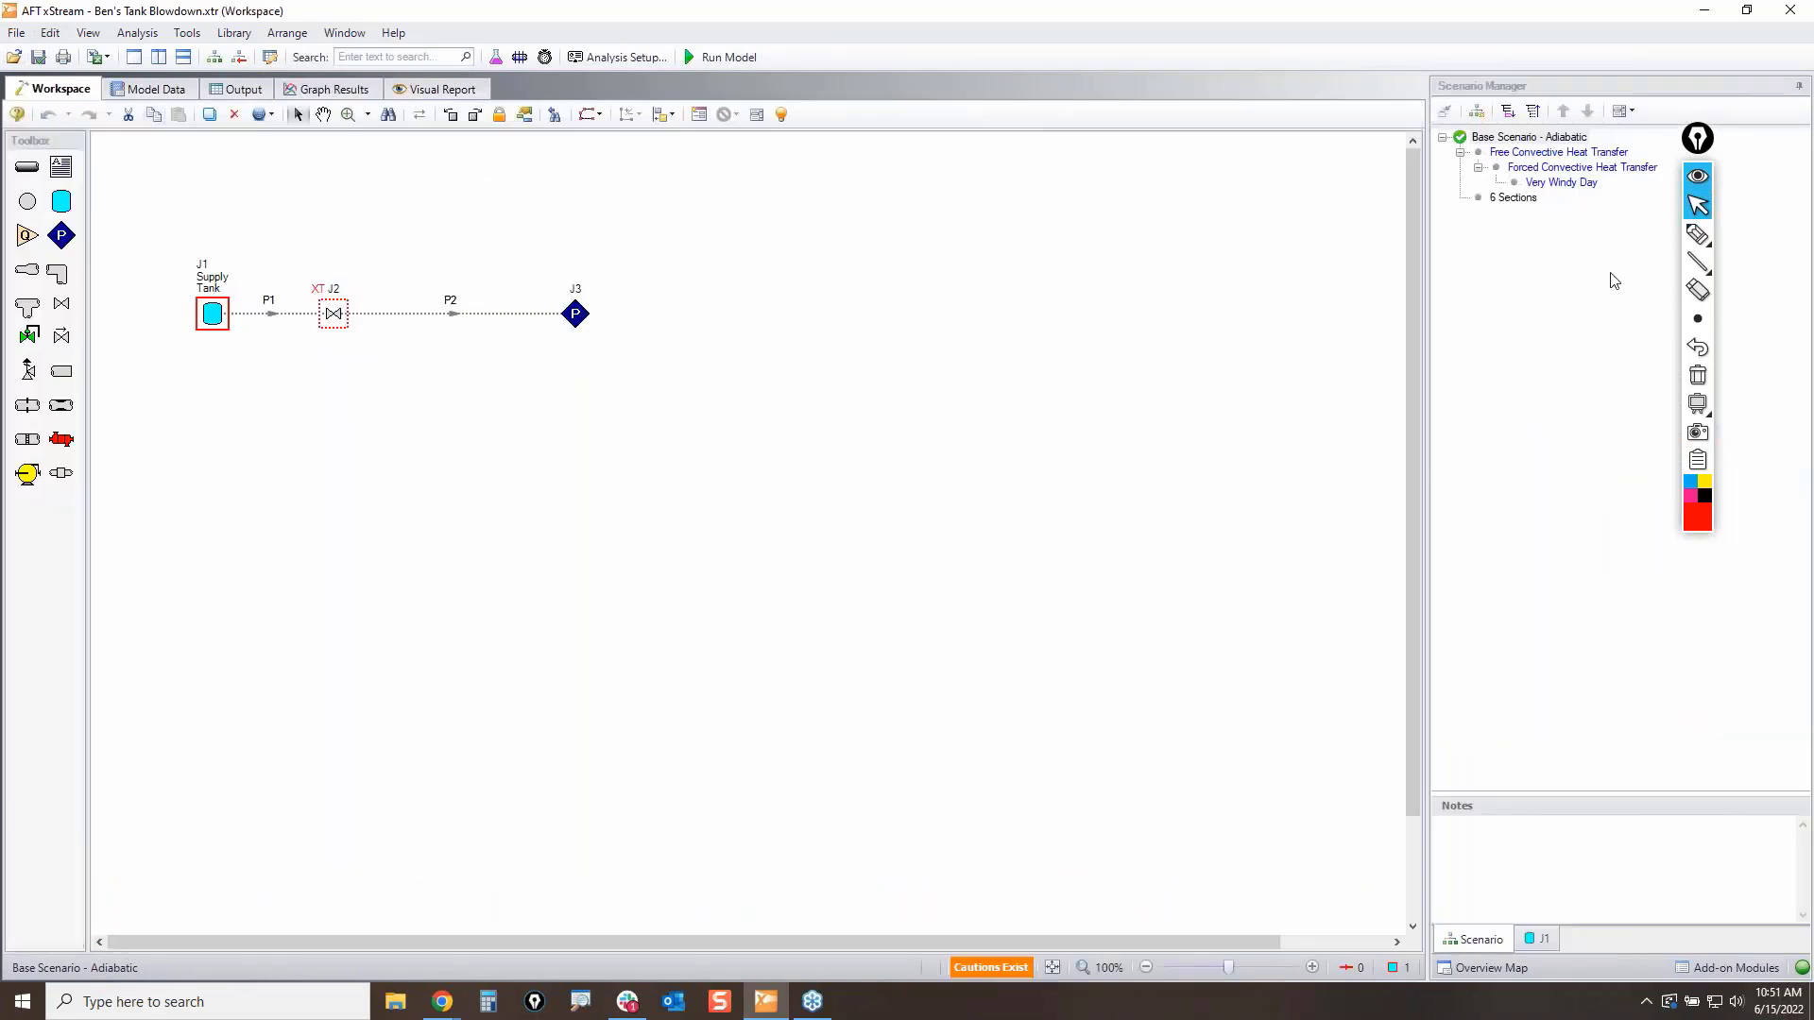
left_click(1696, 234)
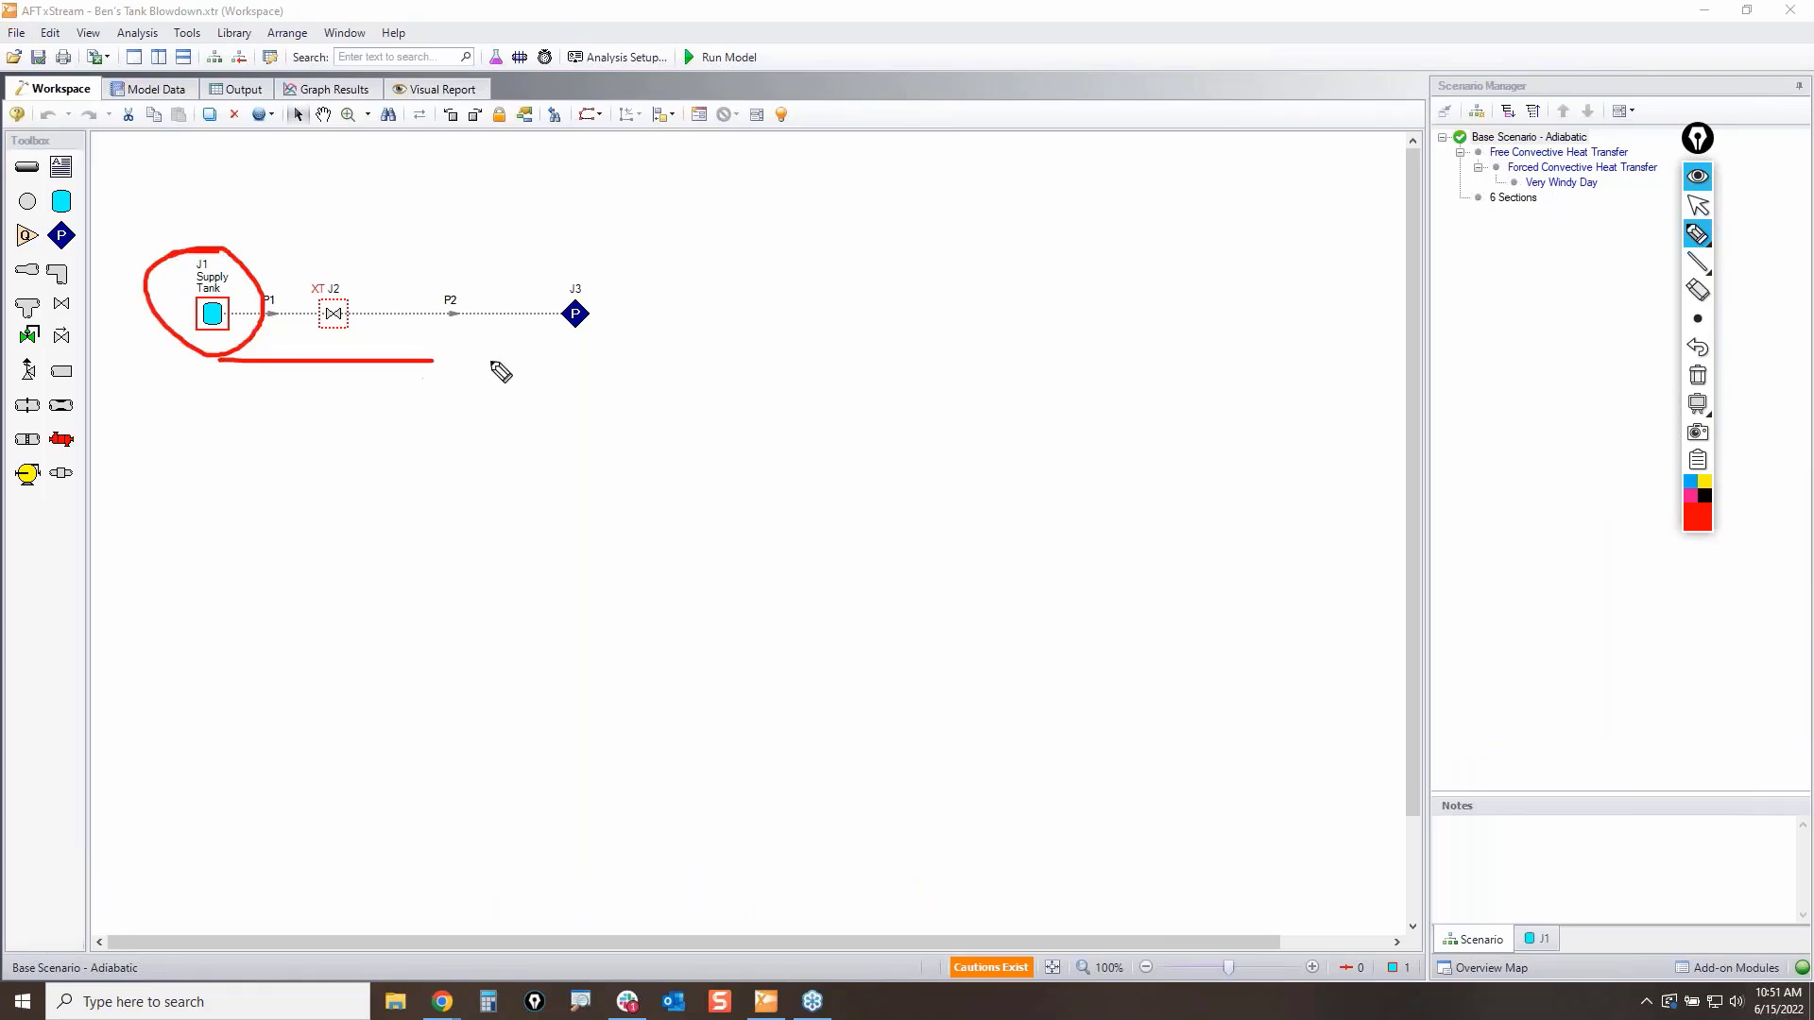
left_click(1699, 378)
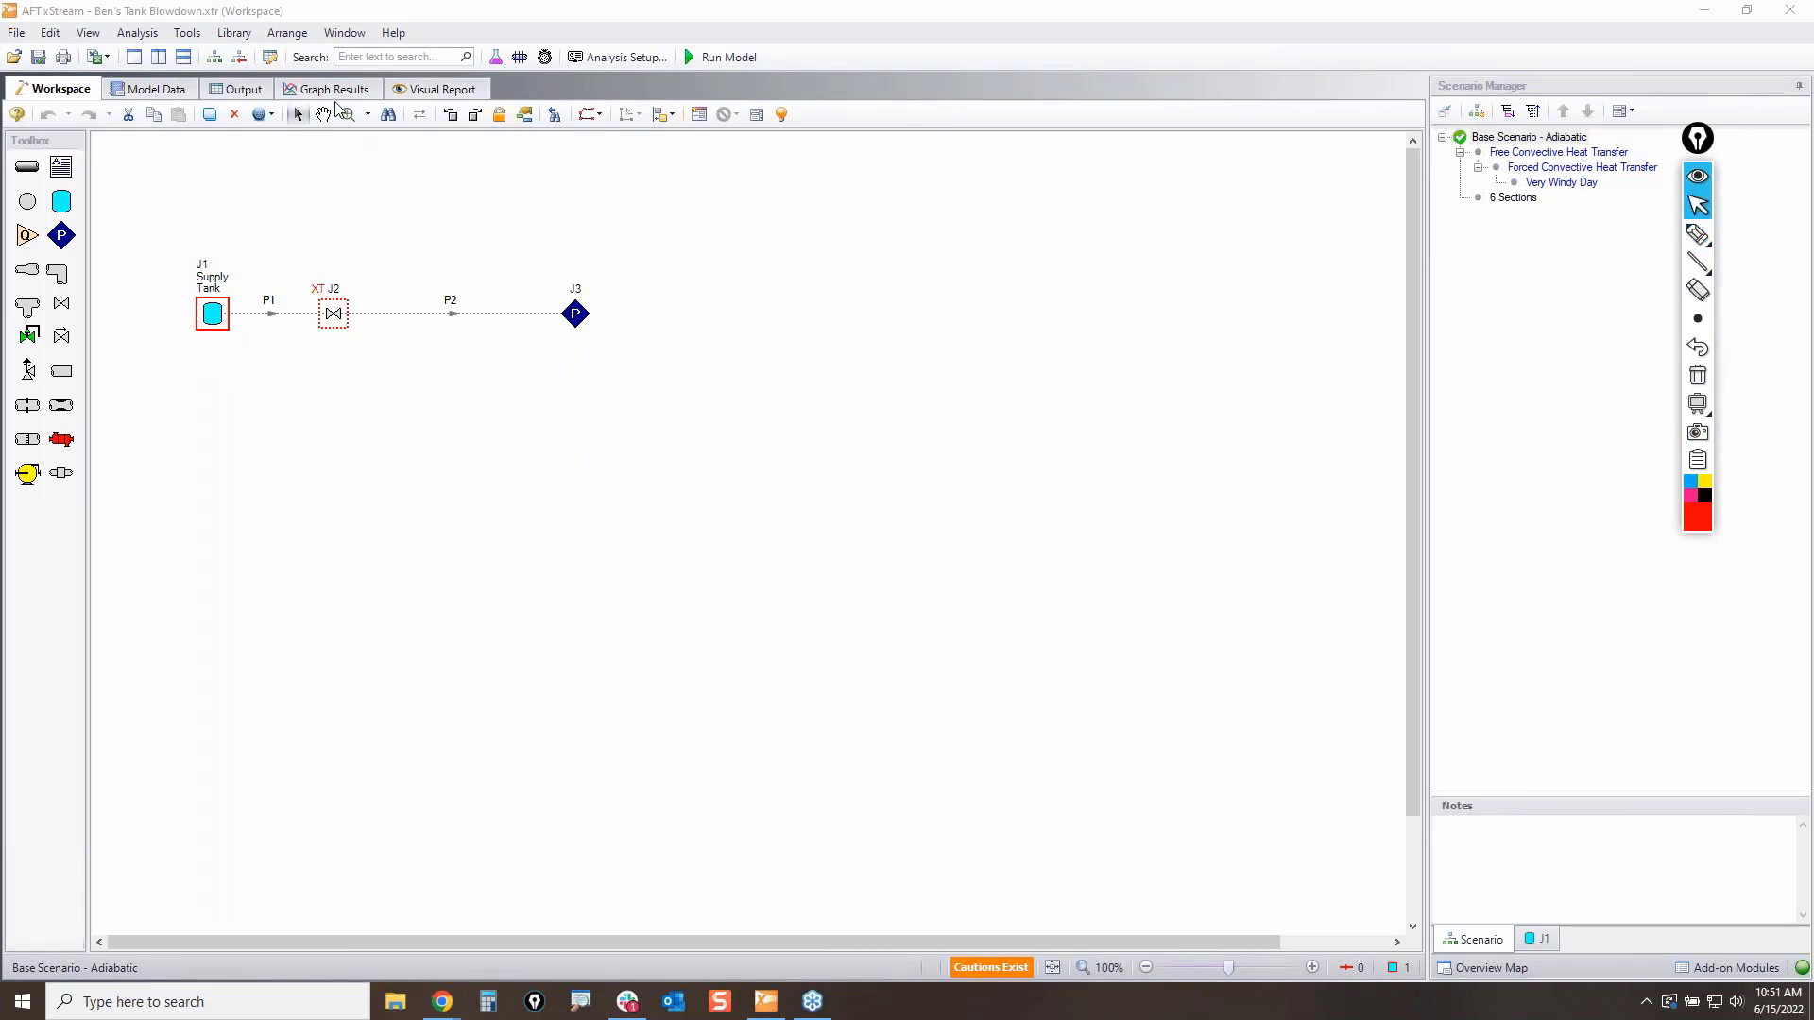
Step: Return to the graph results, circle the Multi-scenario option with the pen, and review the scenarios selected for the profile graph without changing them
left_click(332, 89)
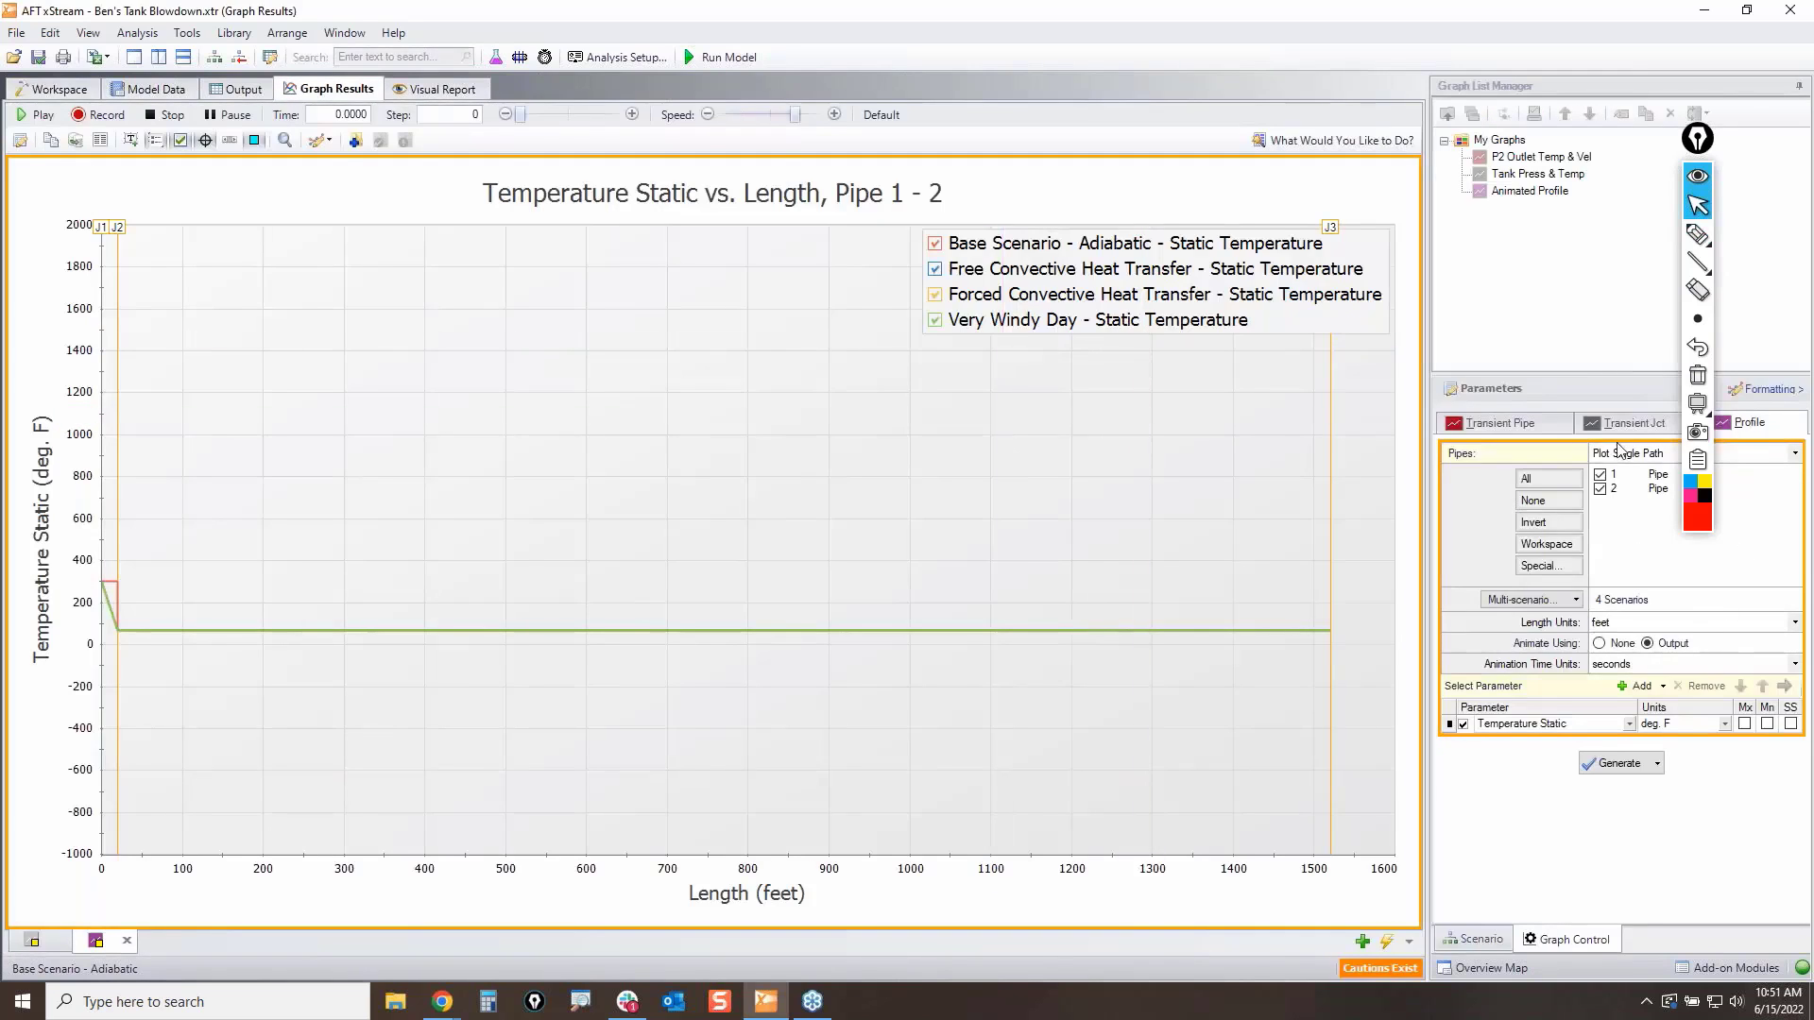
left_click(1698, 237)
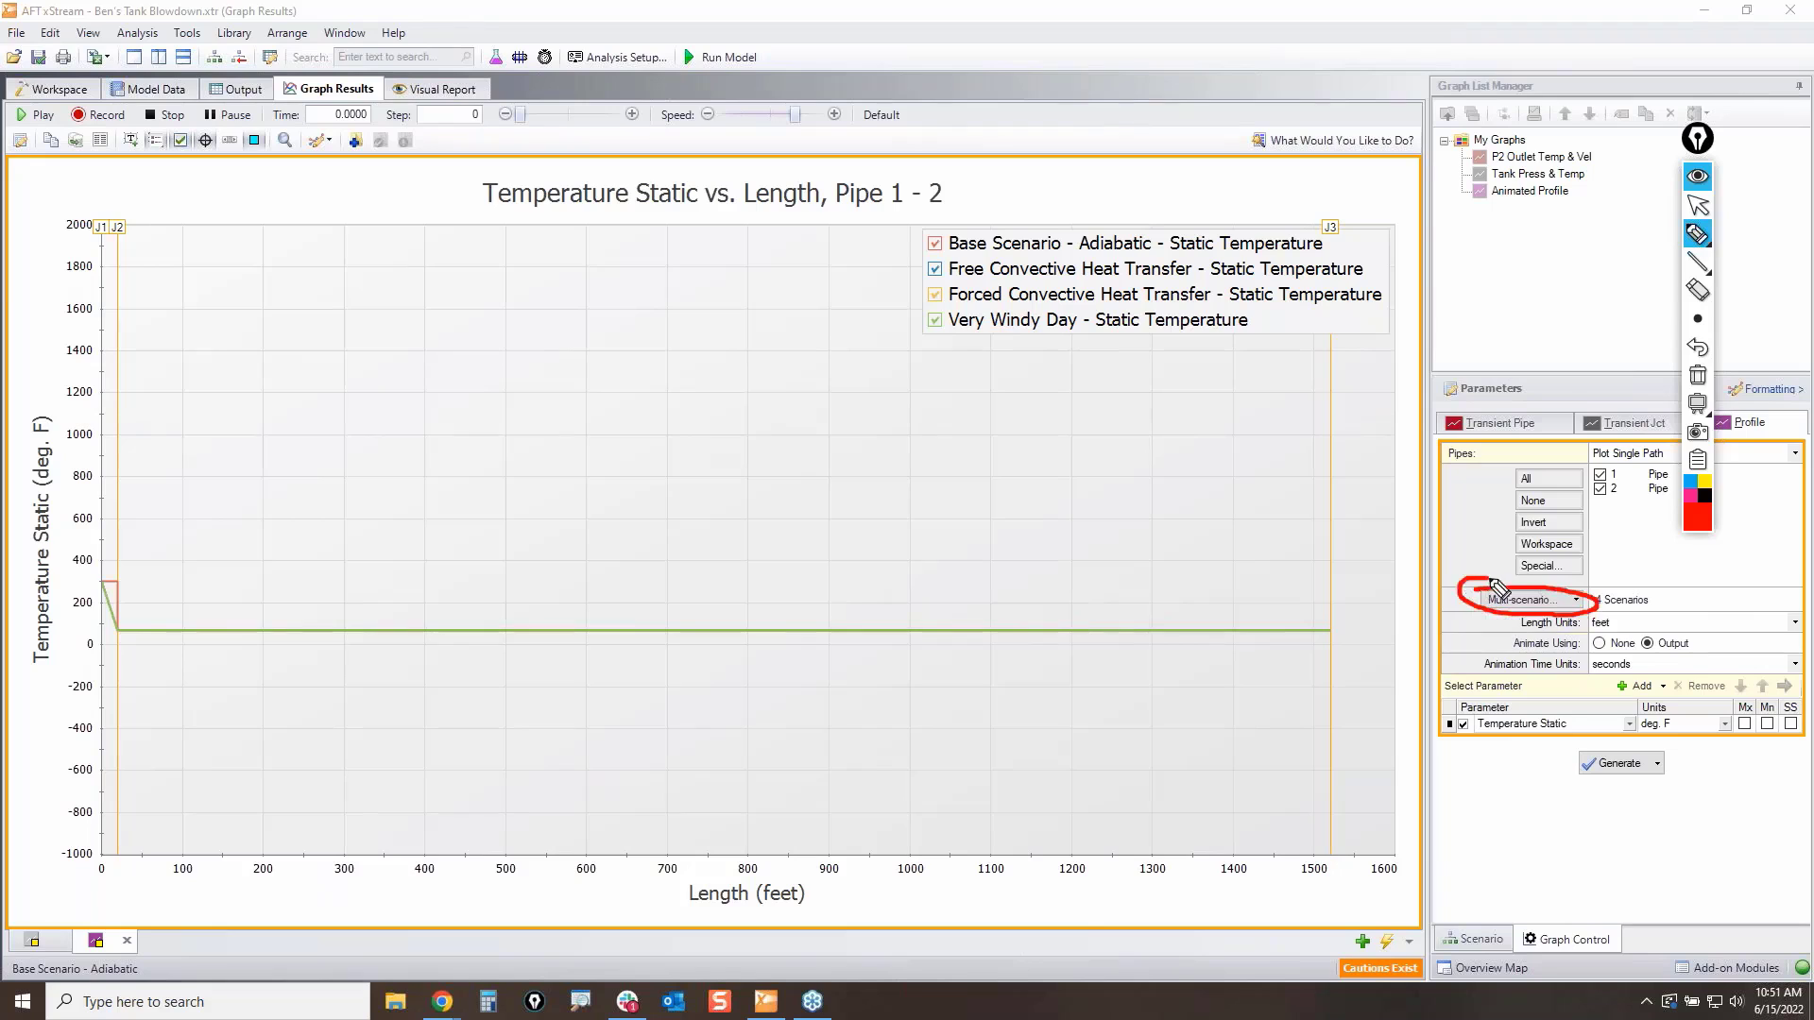
left_click(1698, 205)
left_click(1568, 605)
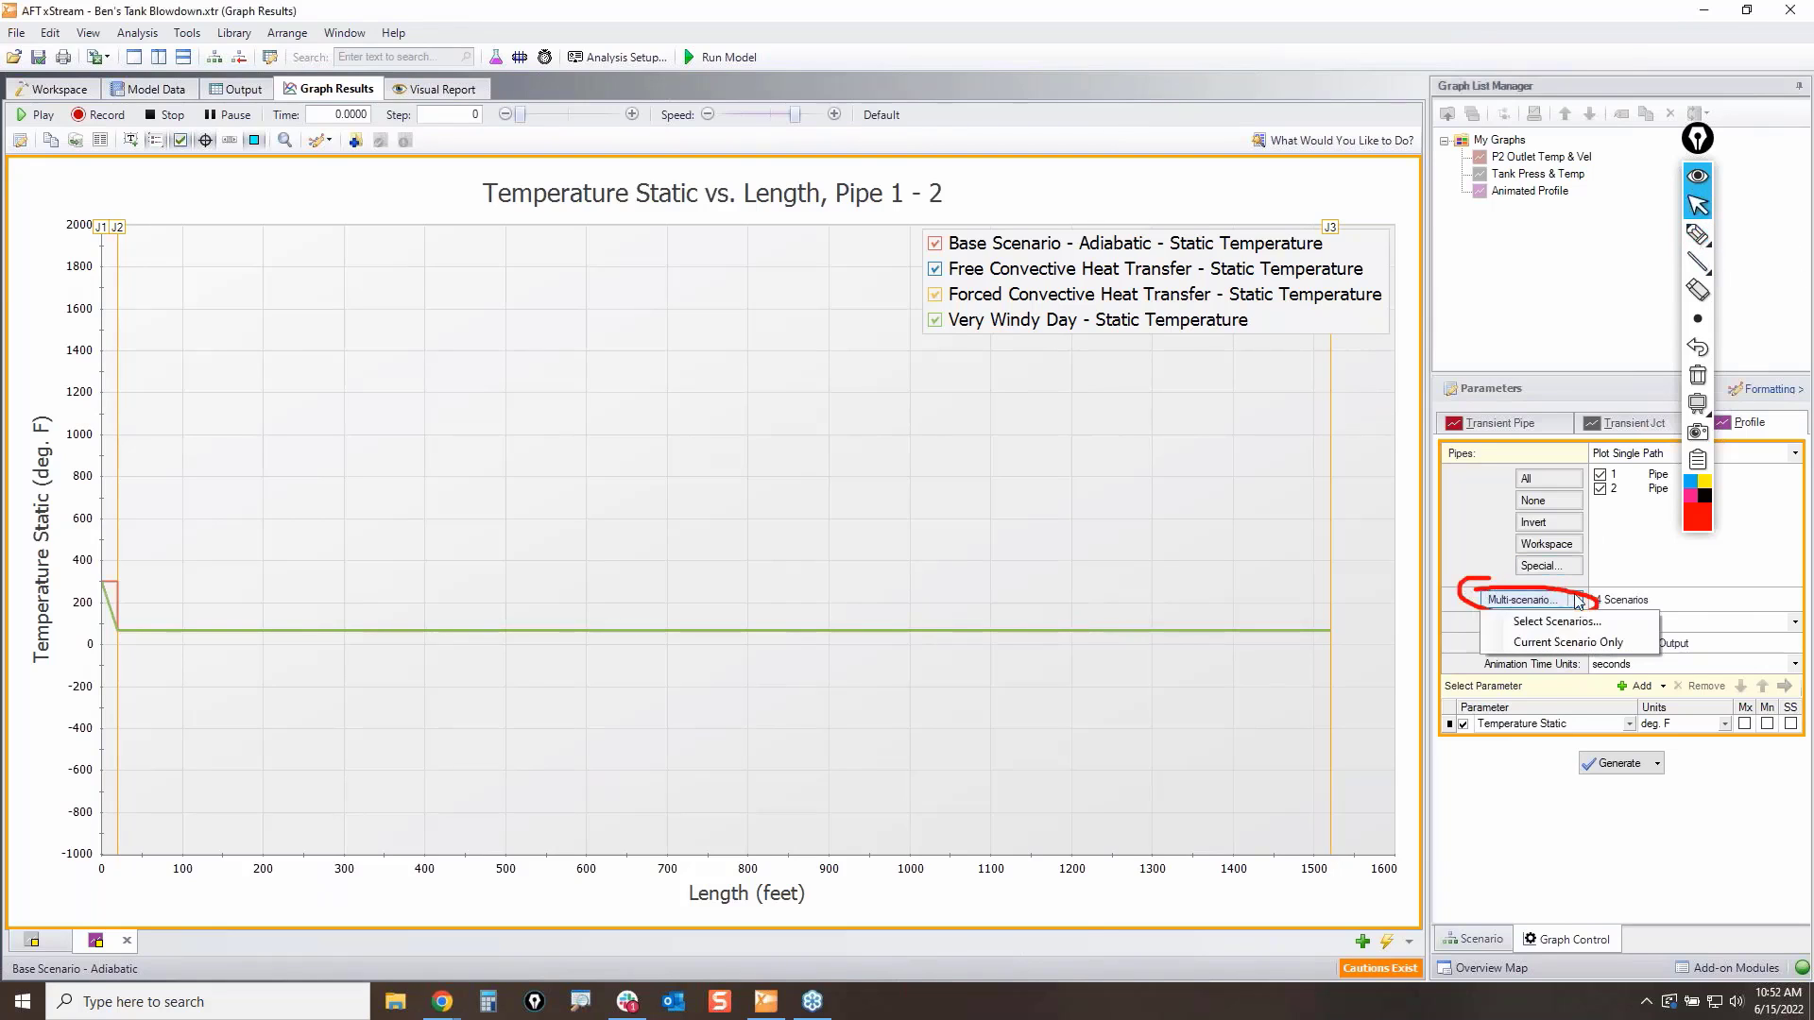
left_click(1572, 622)
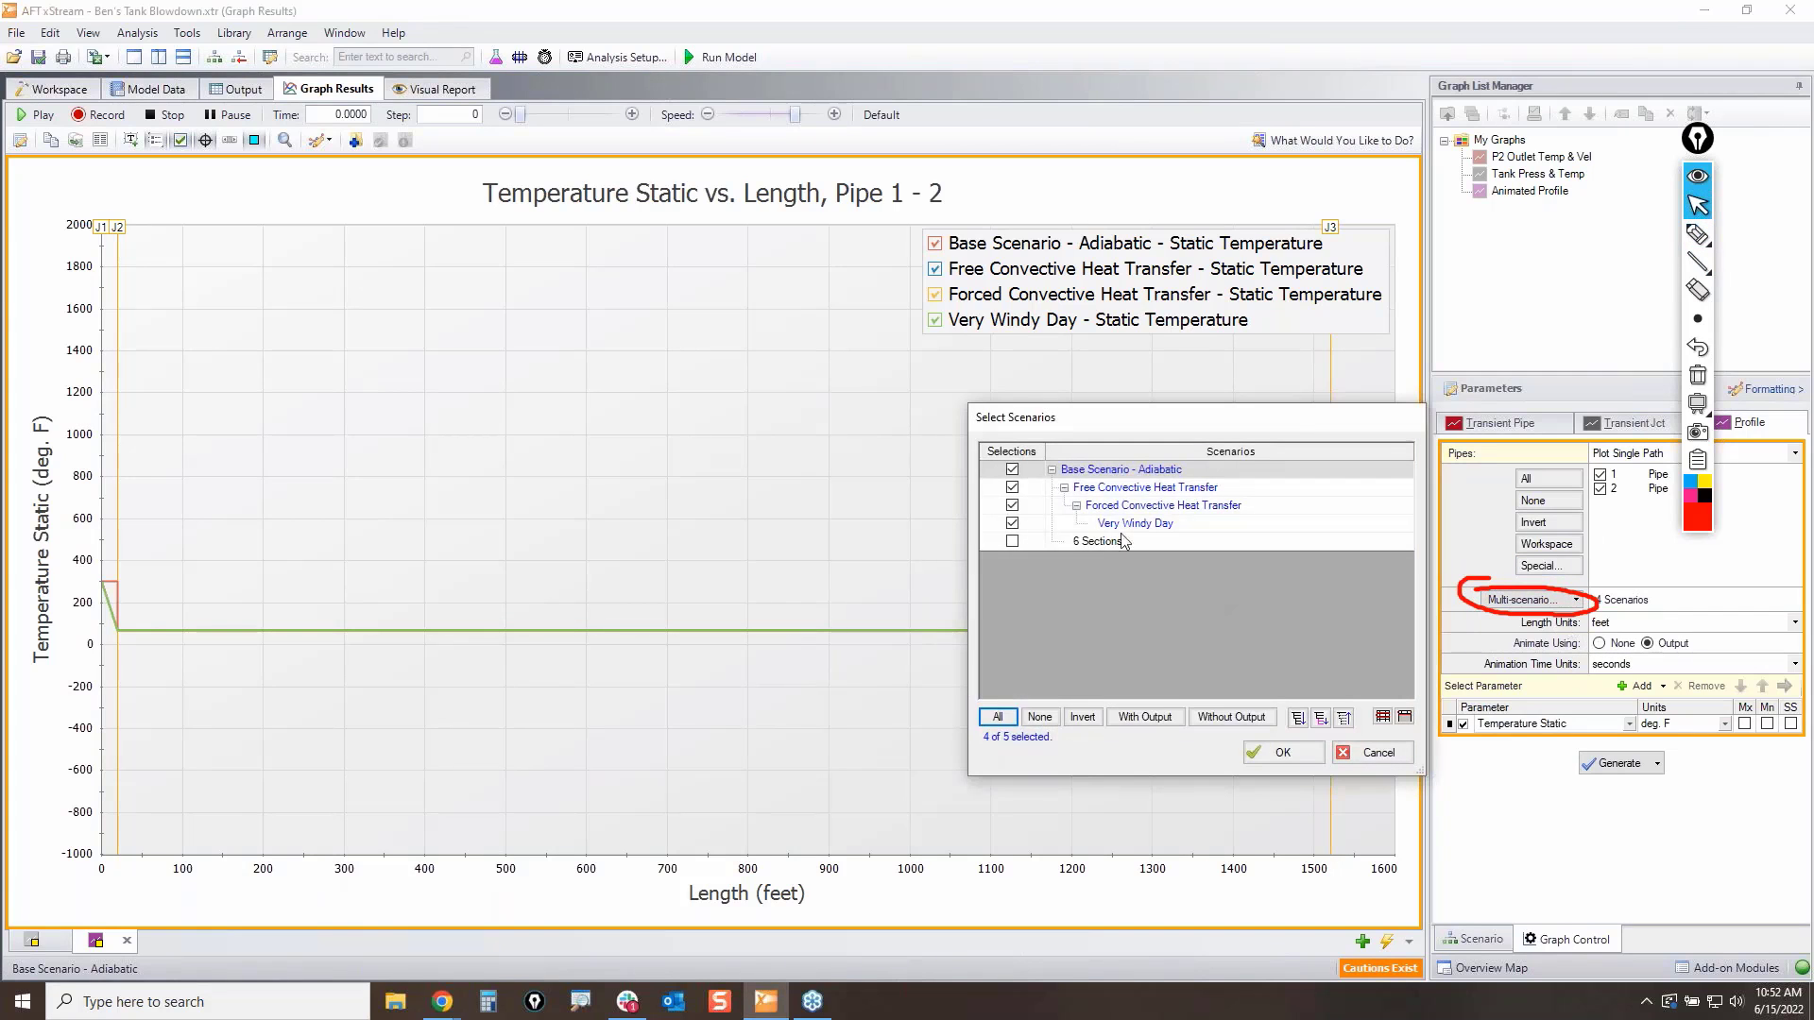
left_click(1378, 753)
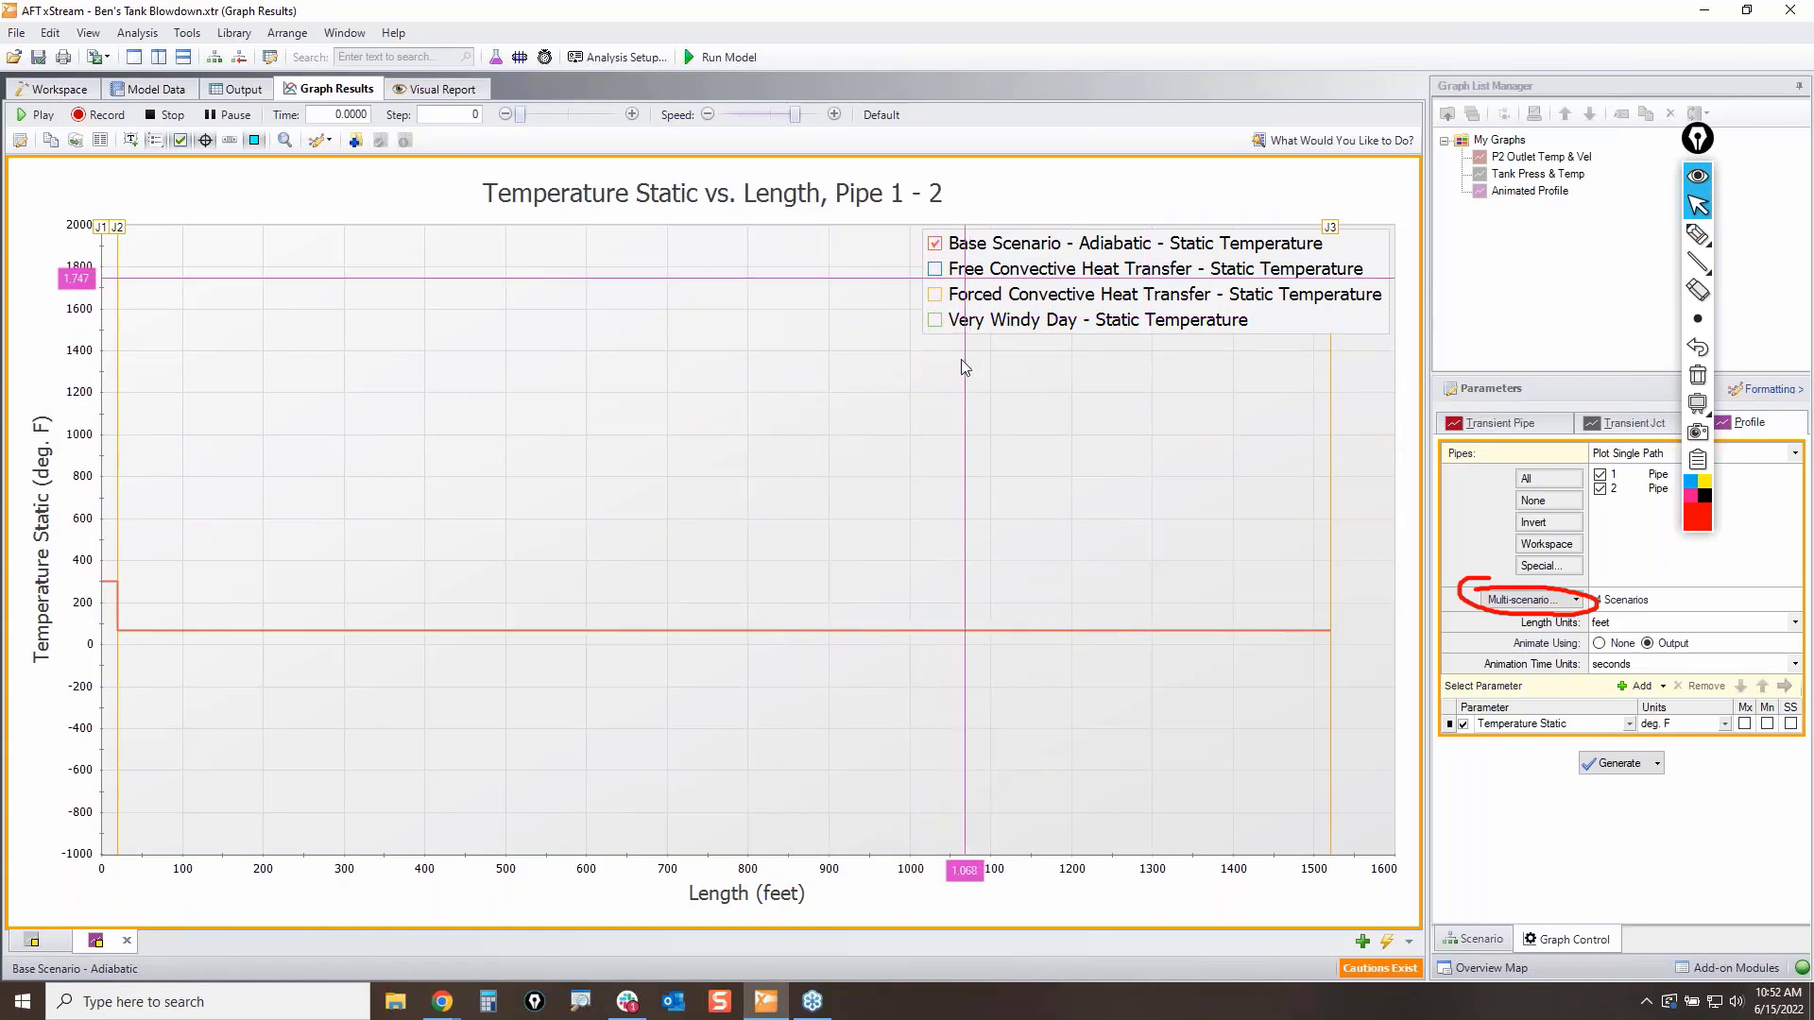
Step: Show only the Adiabatic and Very Windy Day temperature curves, animate the profile to step 500, and clear the pen mark
left_click(934, 320)
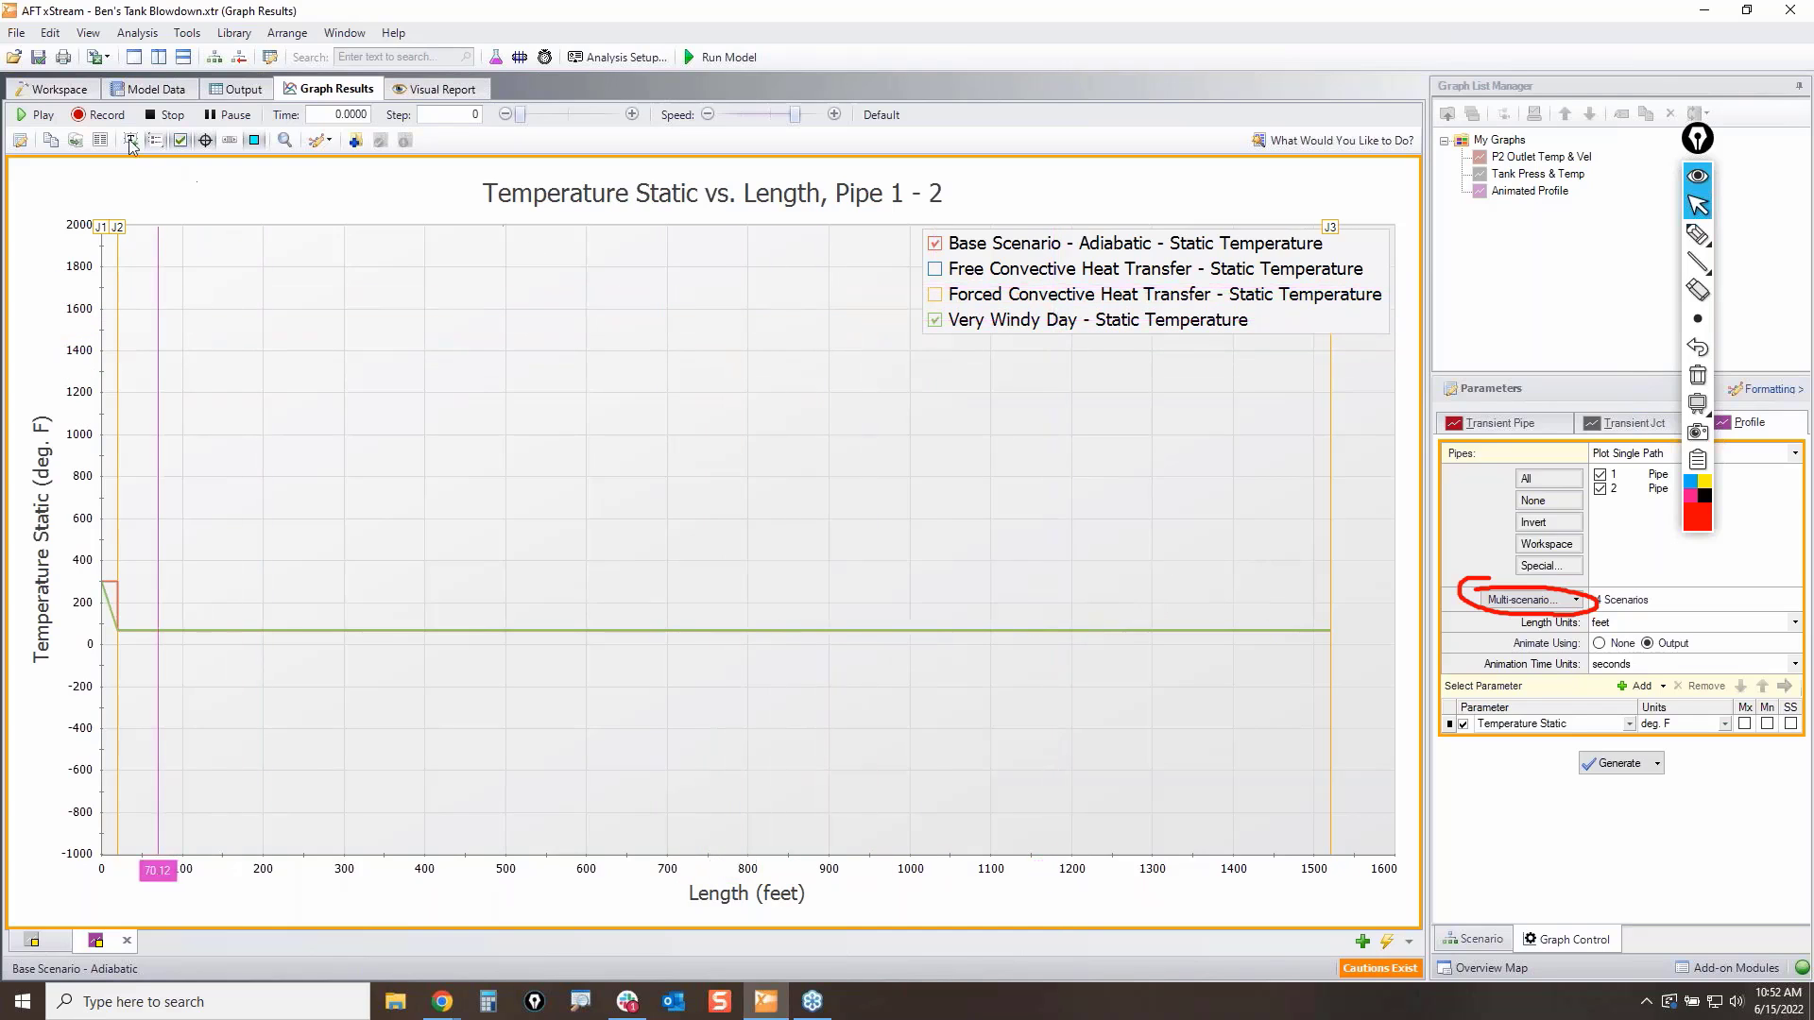
left_click(43, 117)
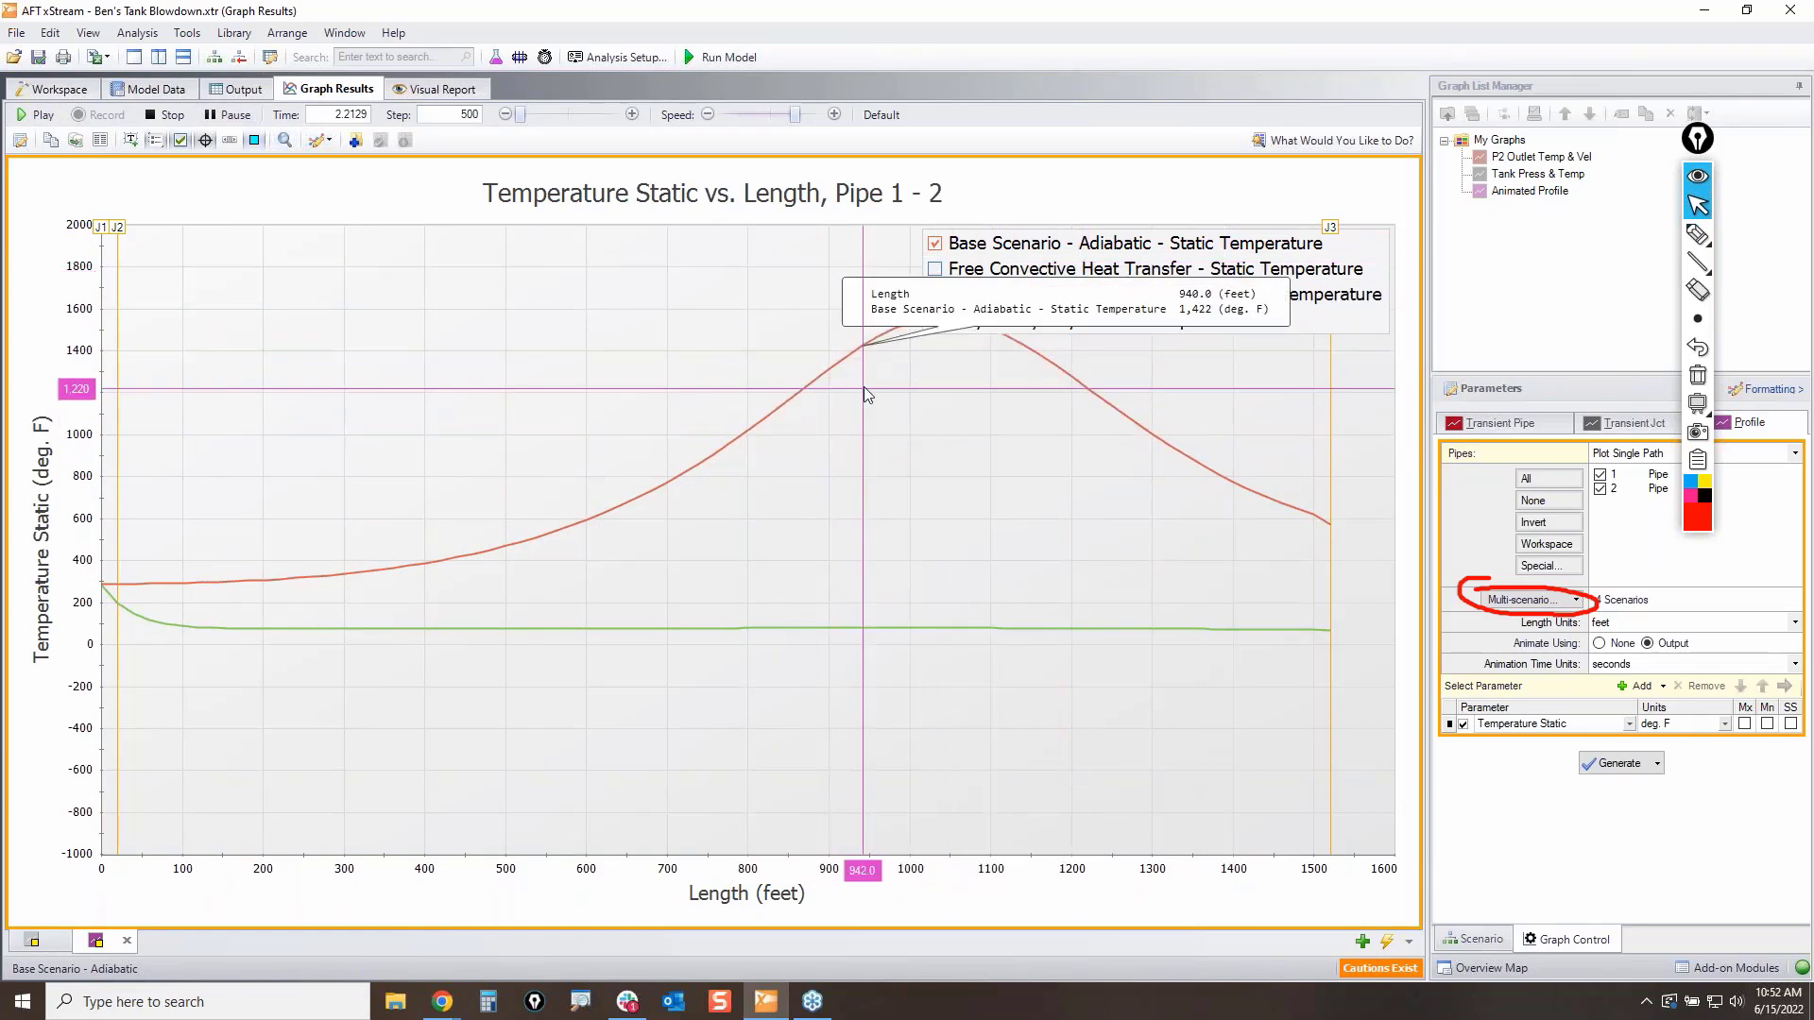
left_click(1698, 378)
Step: Circle the option for adding a graph parameter with the pen and clear the mark
left_click(1698, 236)
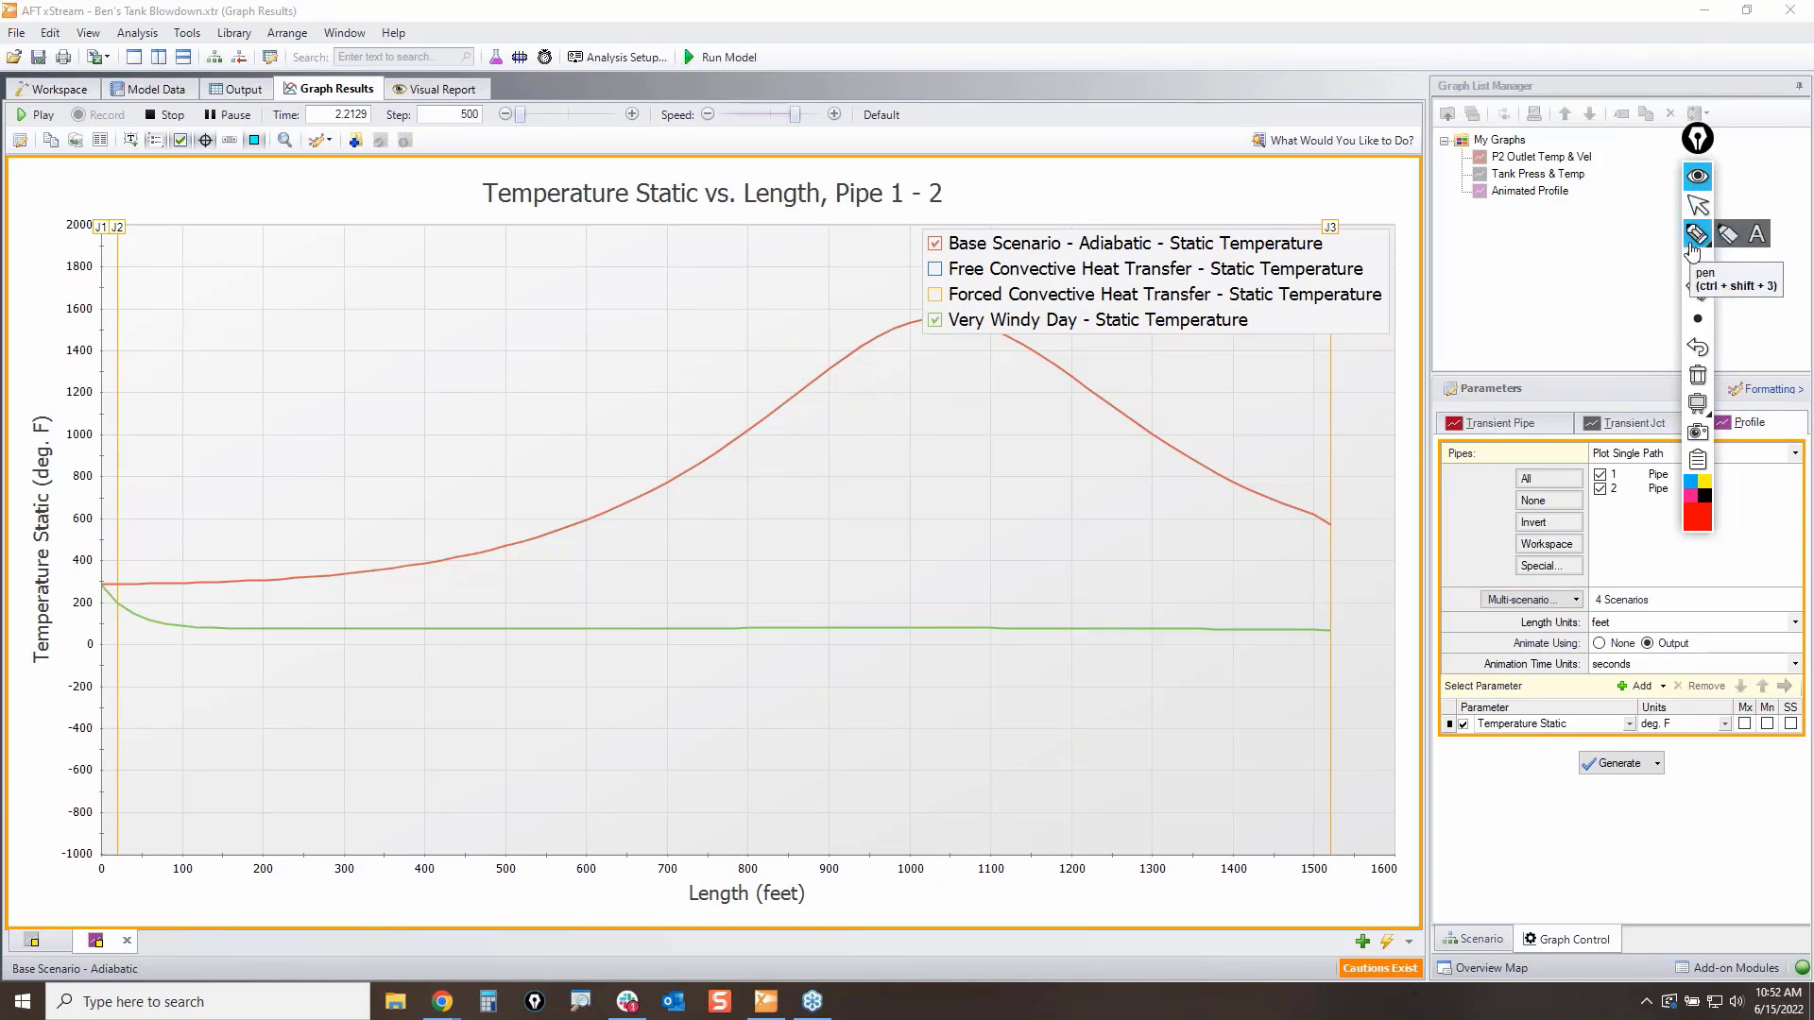
left_click(1727, 235)
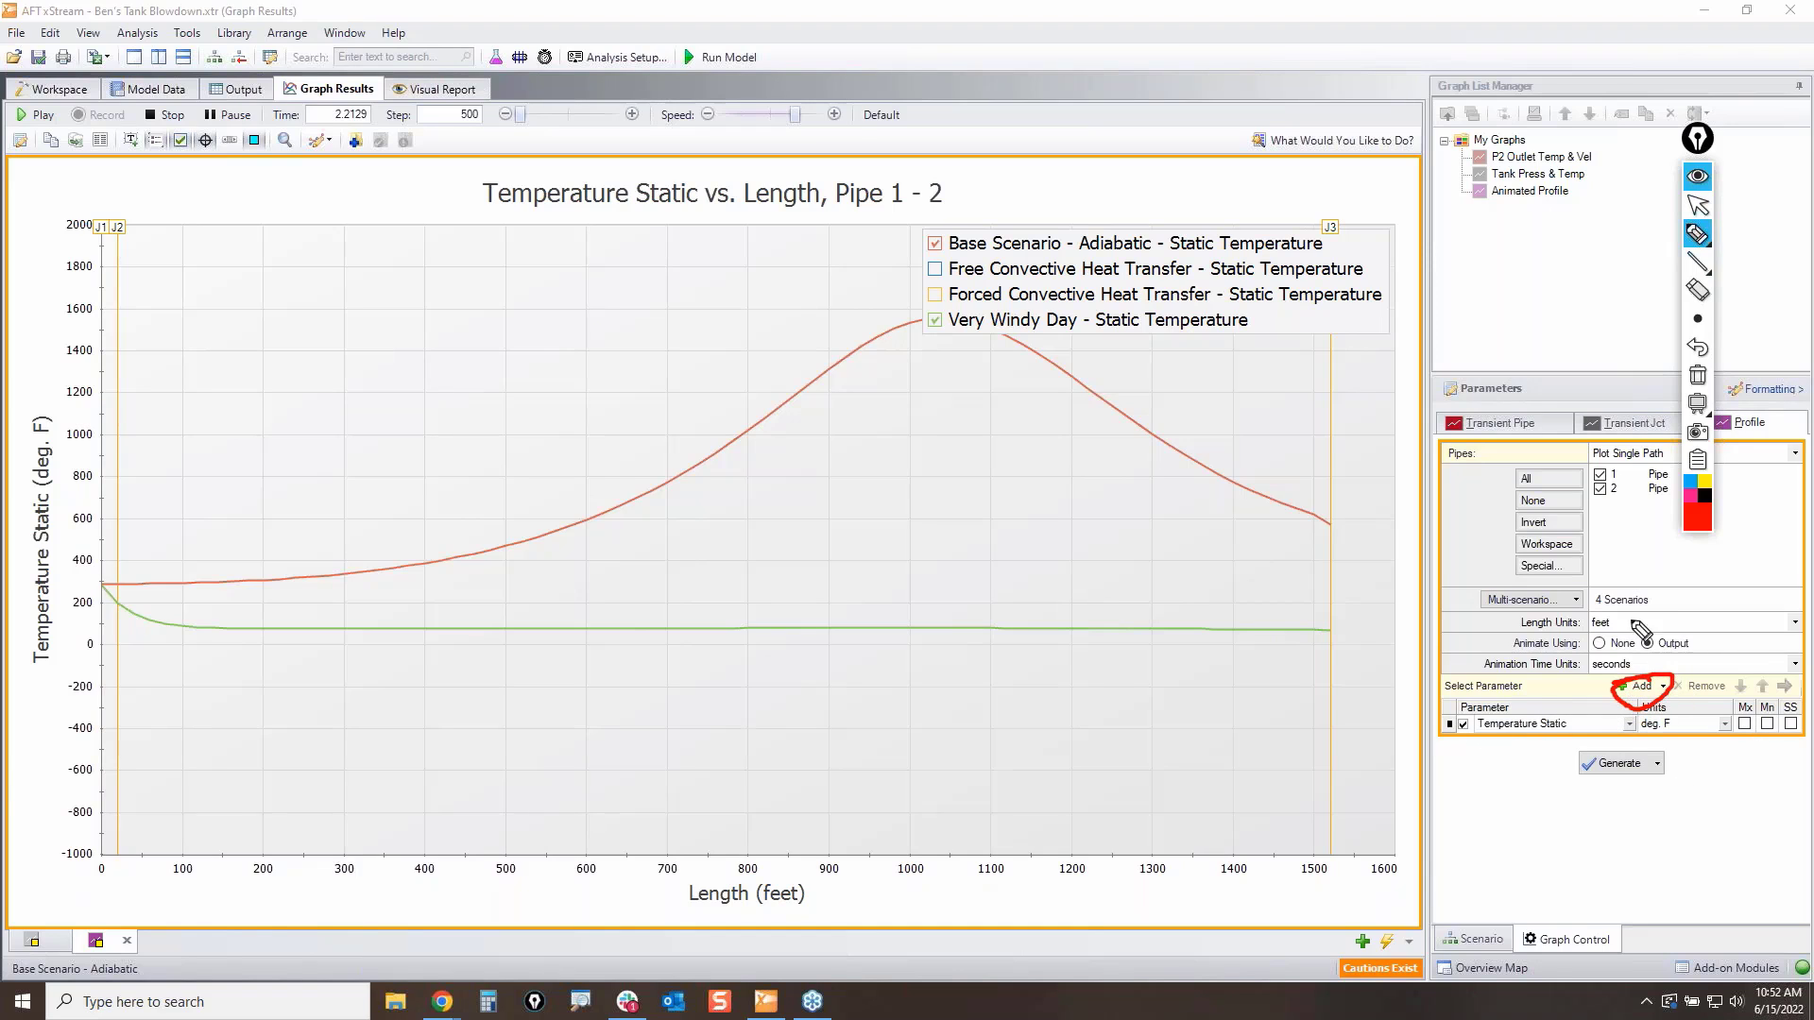
left_click(1698, 376)
left_click(1698, 205)
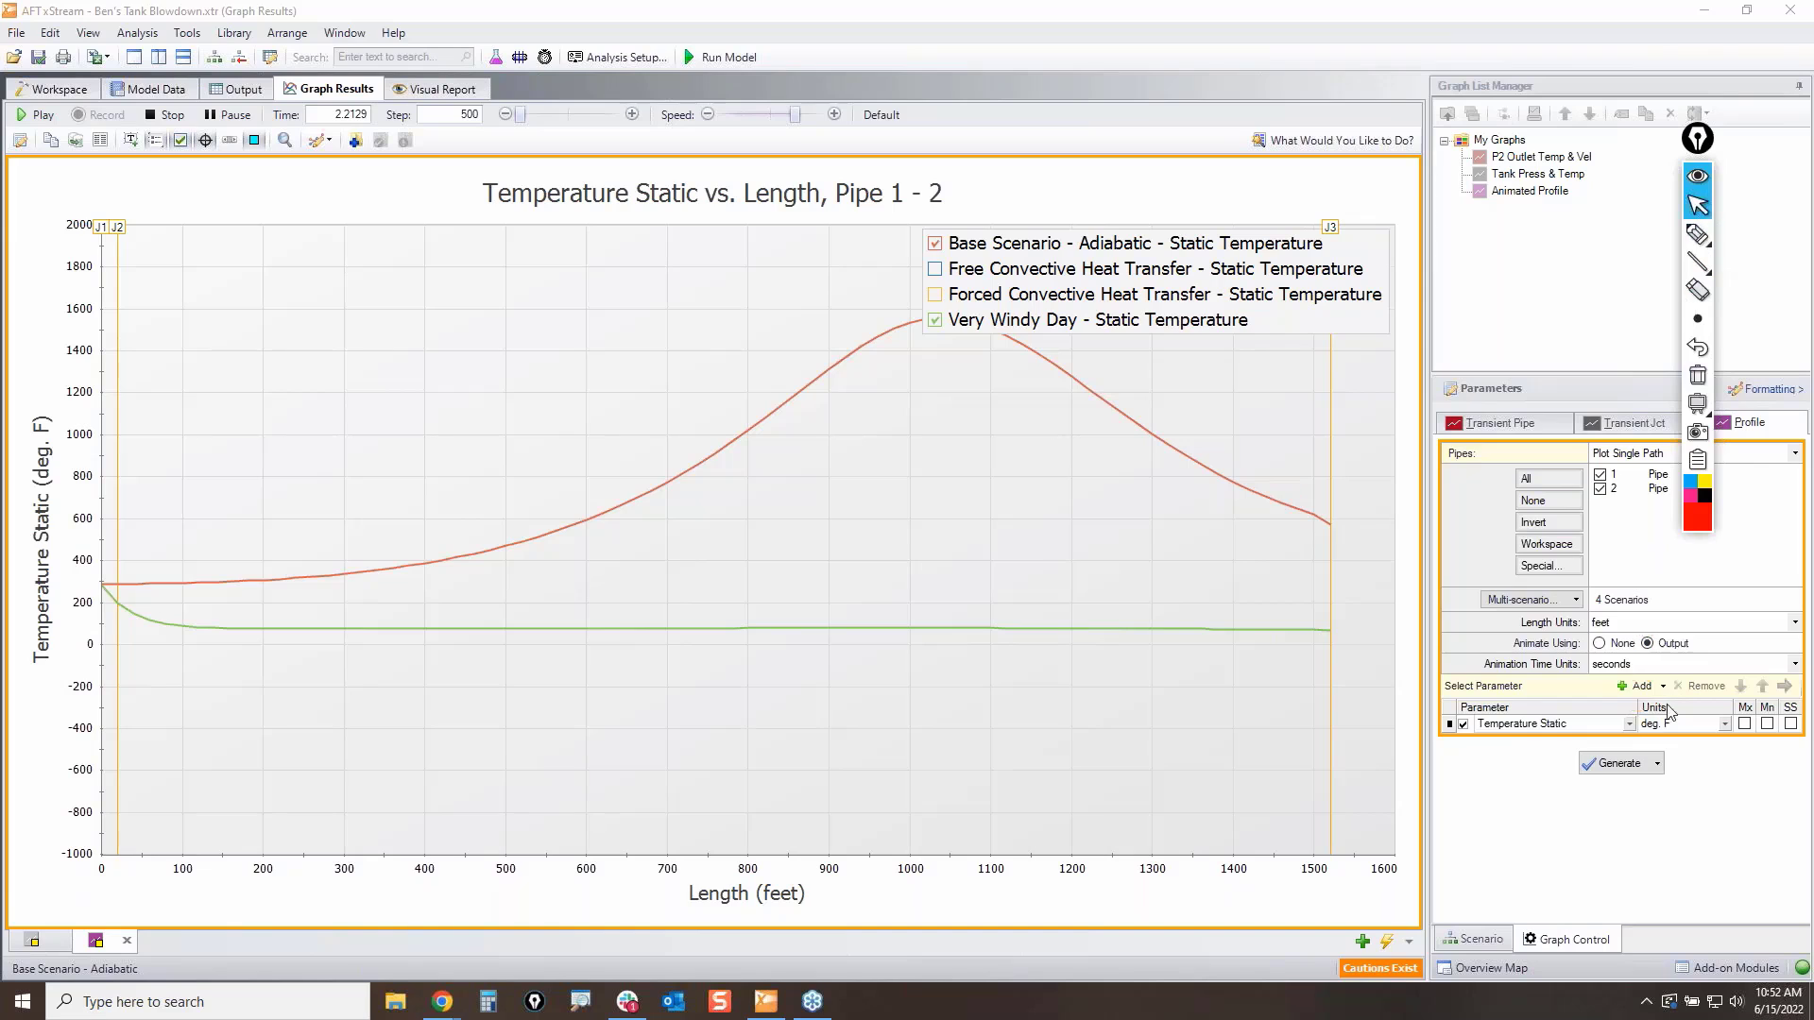
Step: Add Mass Flowrate above Temperature Static with its maximum and minimum curves turned off, and generate the stacked profile graph
left_click(1637, 688)
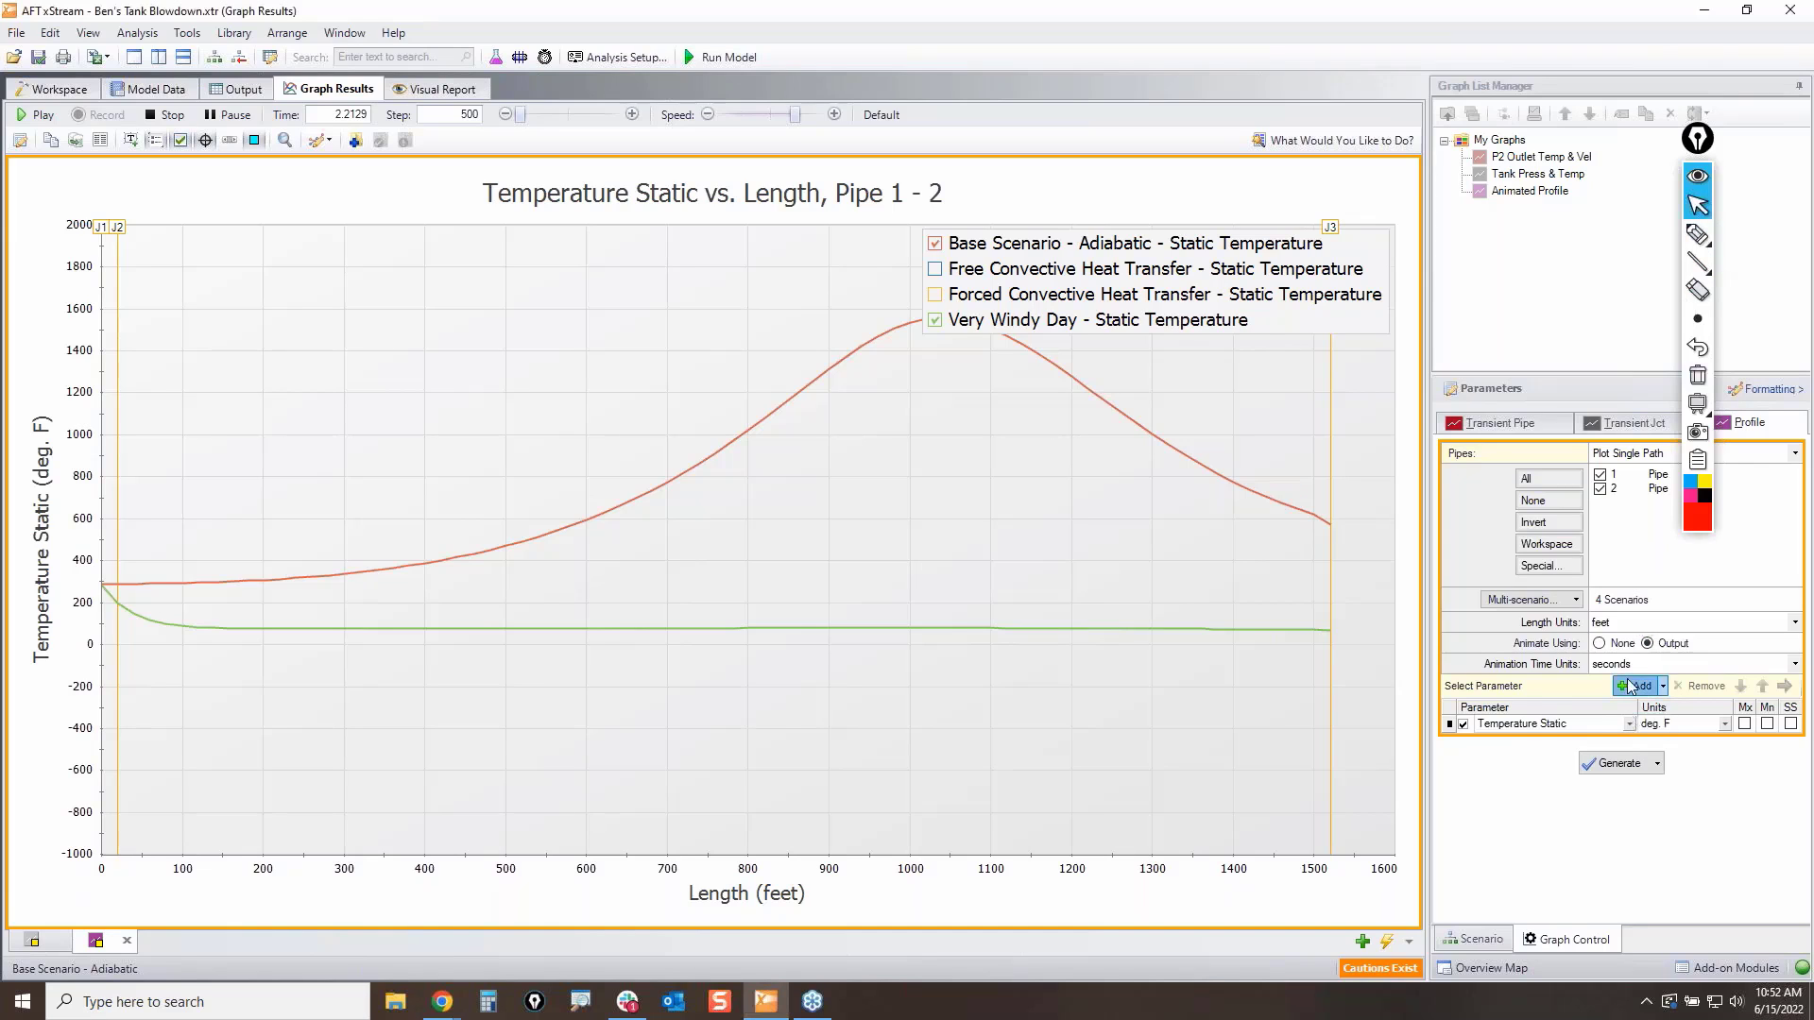
left_click(1639, 686)
left_click(1629, 741)
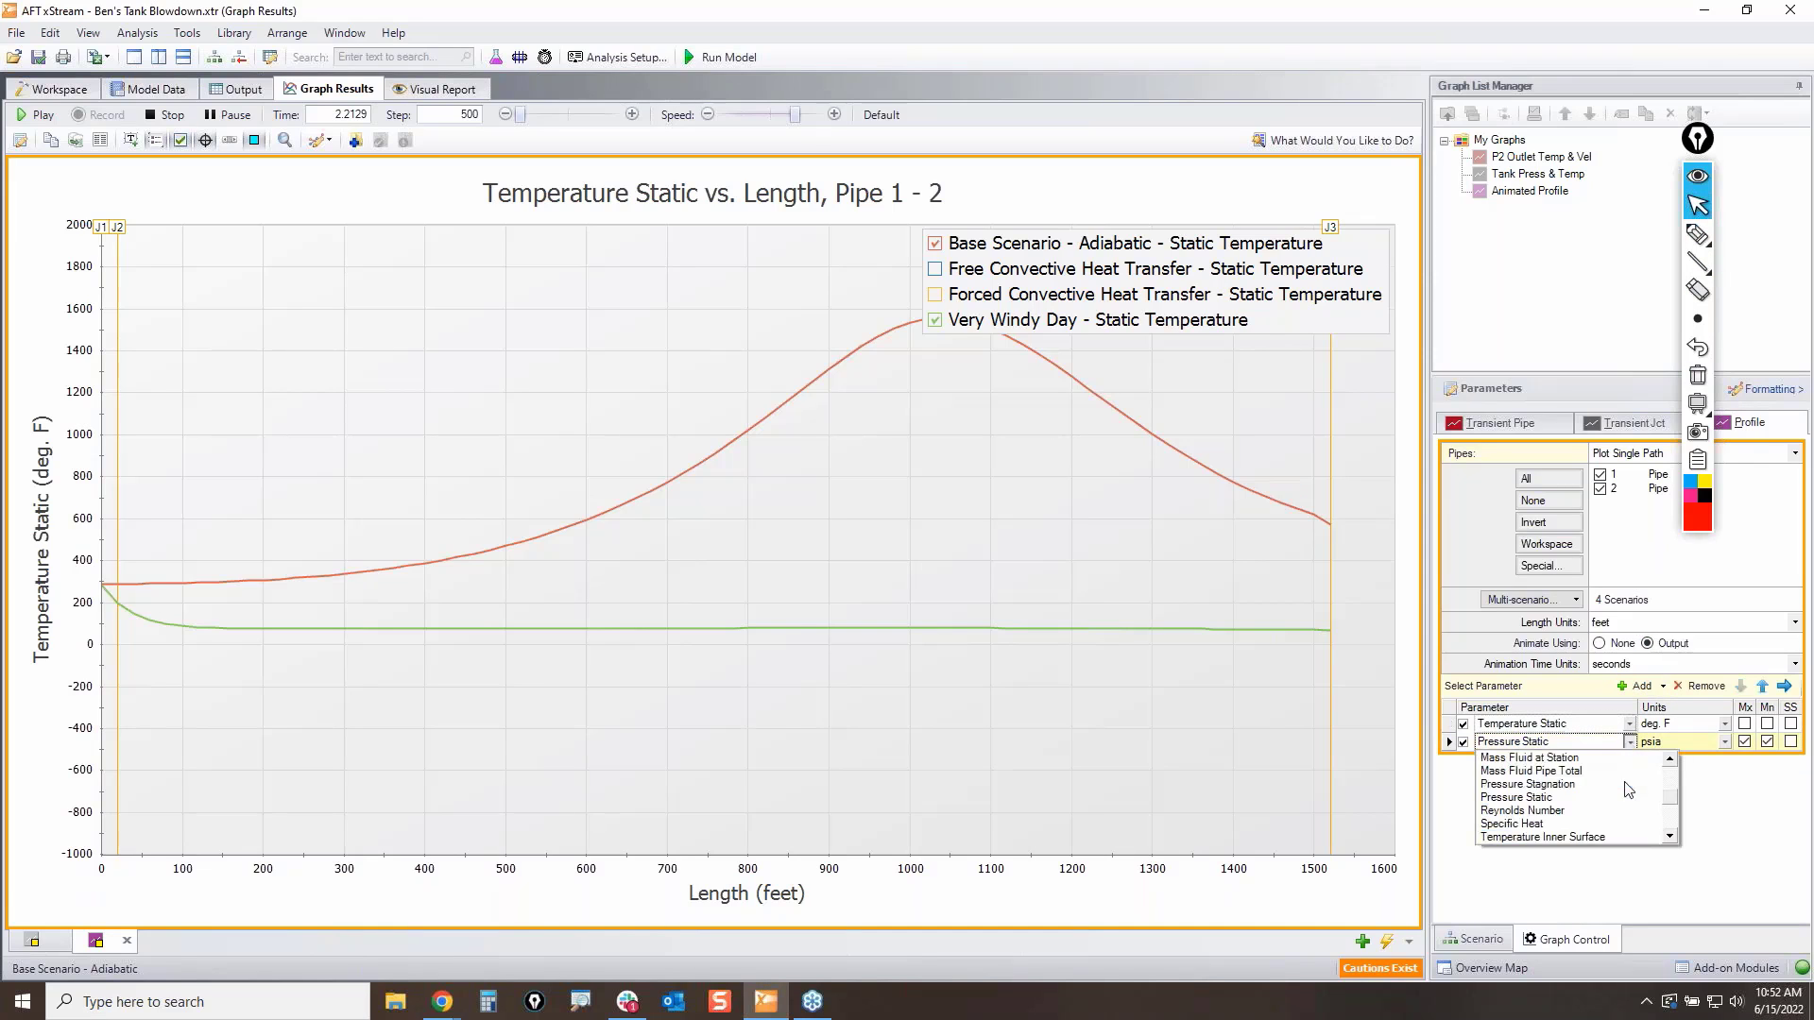
left_click(1531, 787)
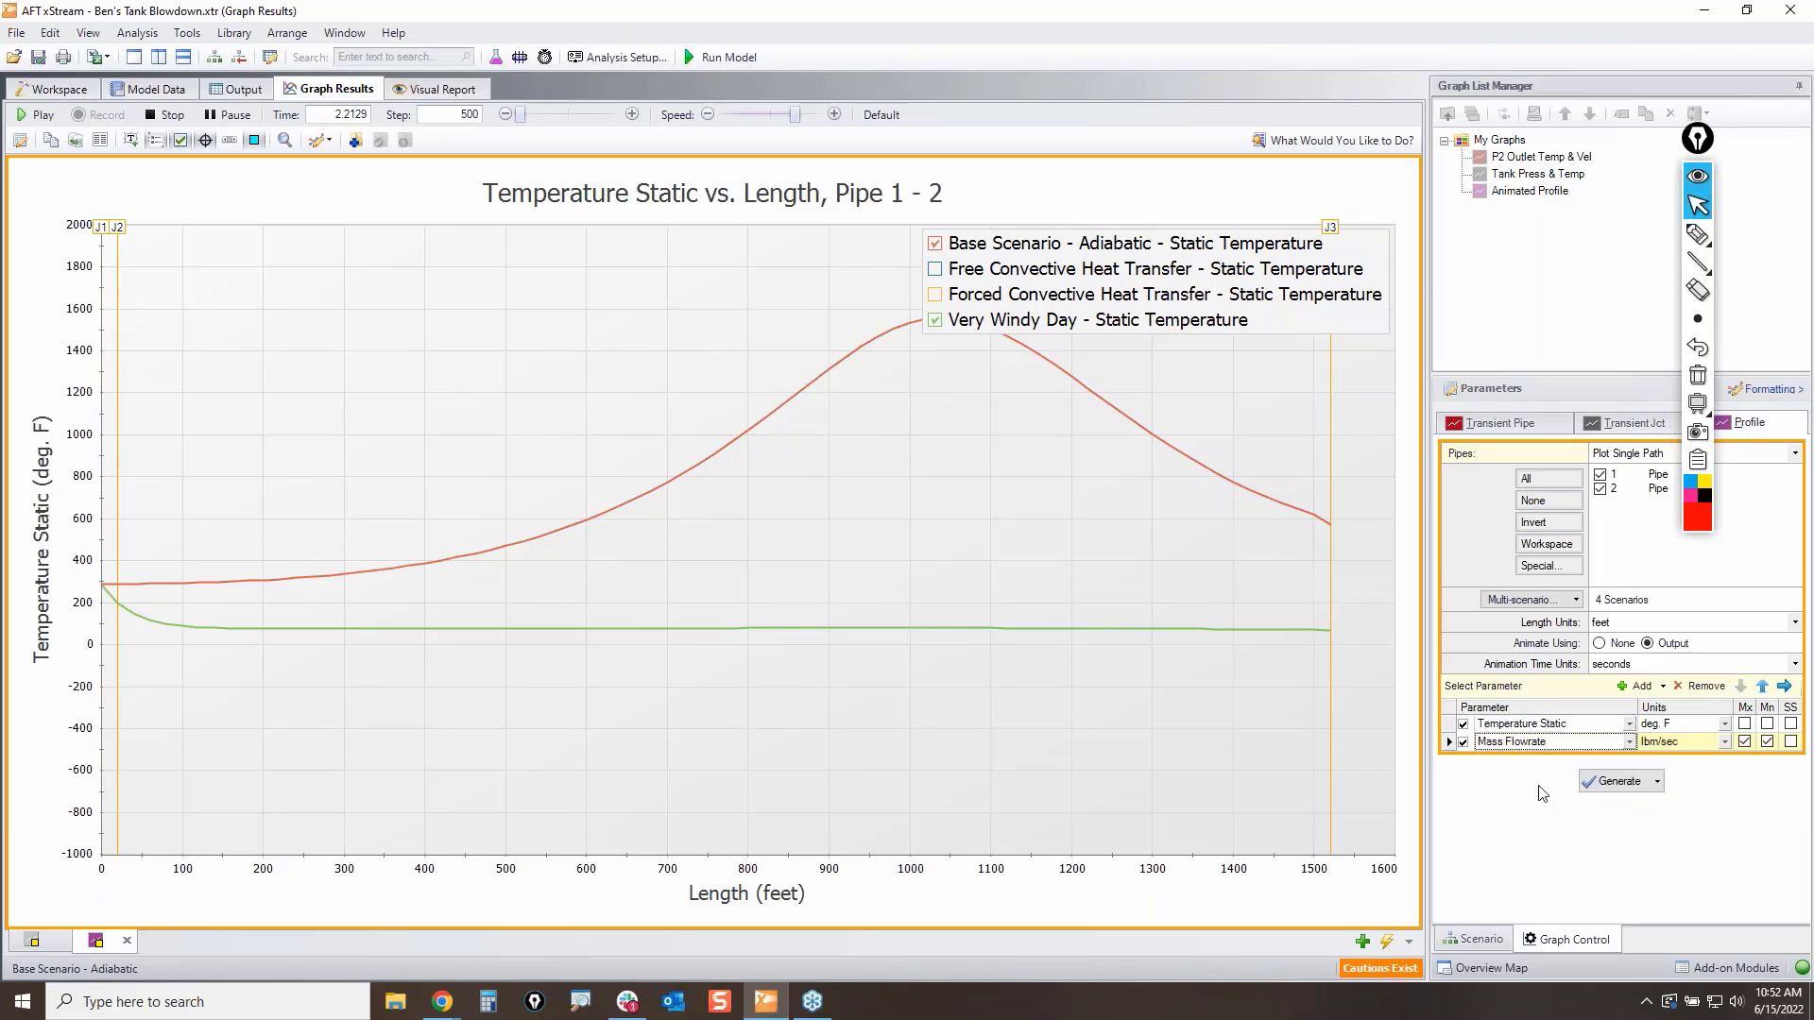
left_click(1763, 689)
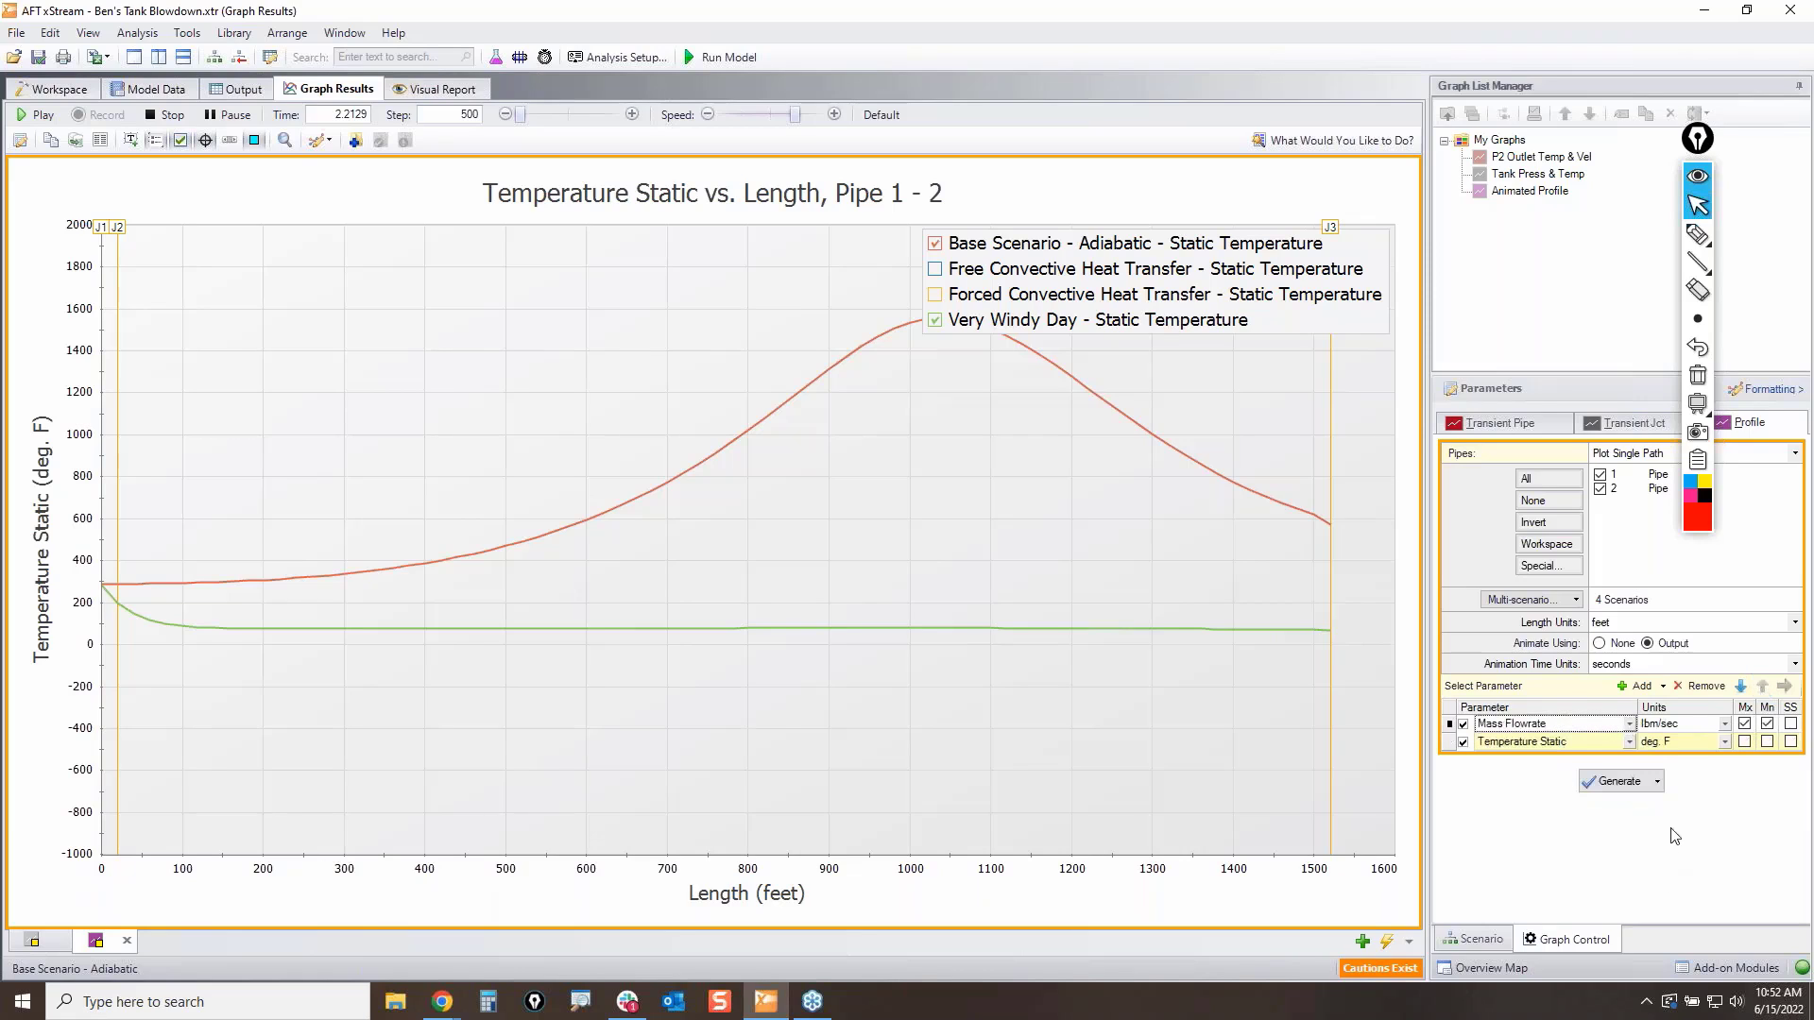
left_click(1746, 723)
left_click(1767, 724)
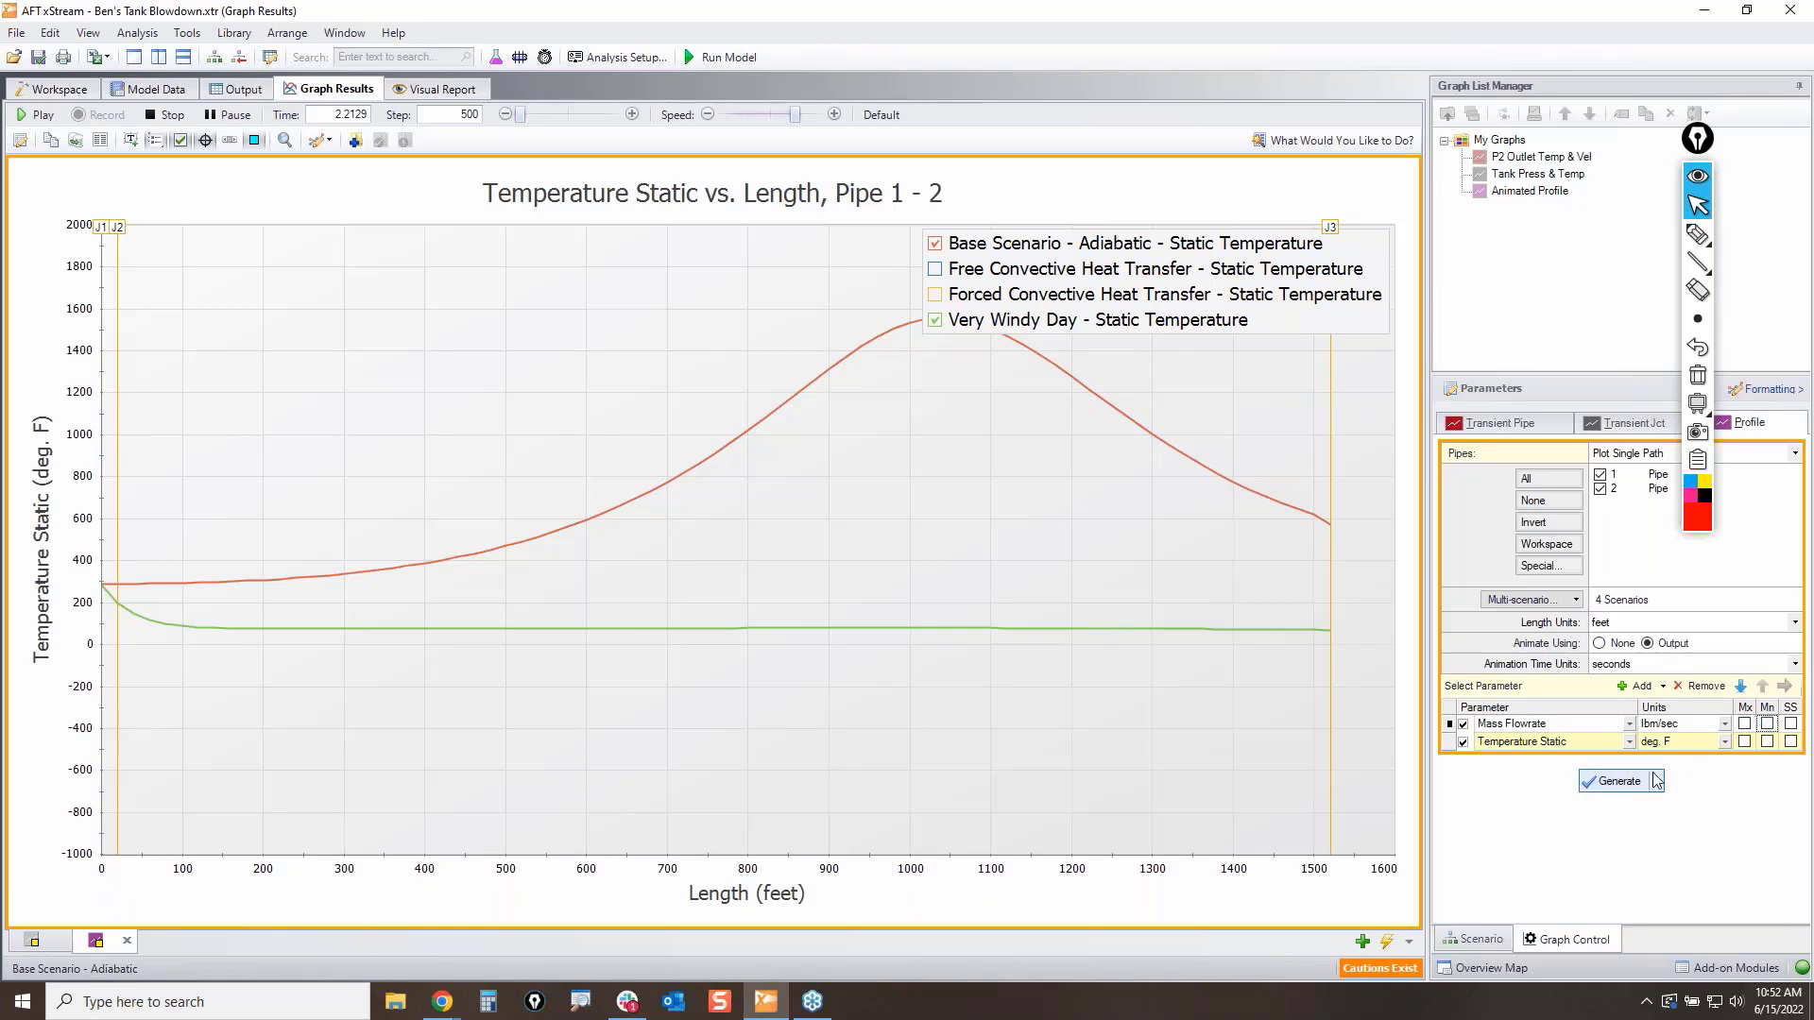
left_click(1620, 783)
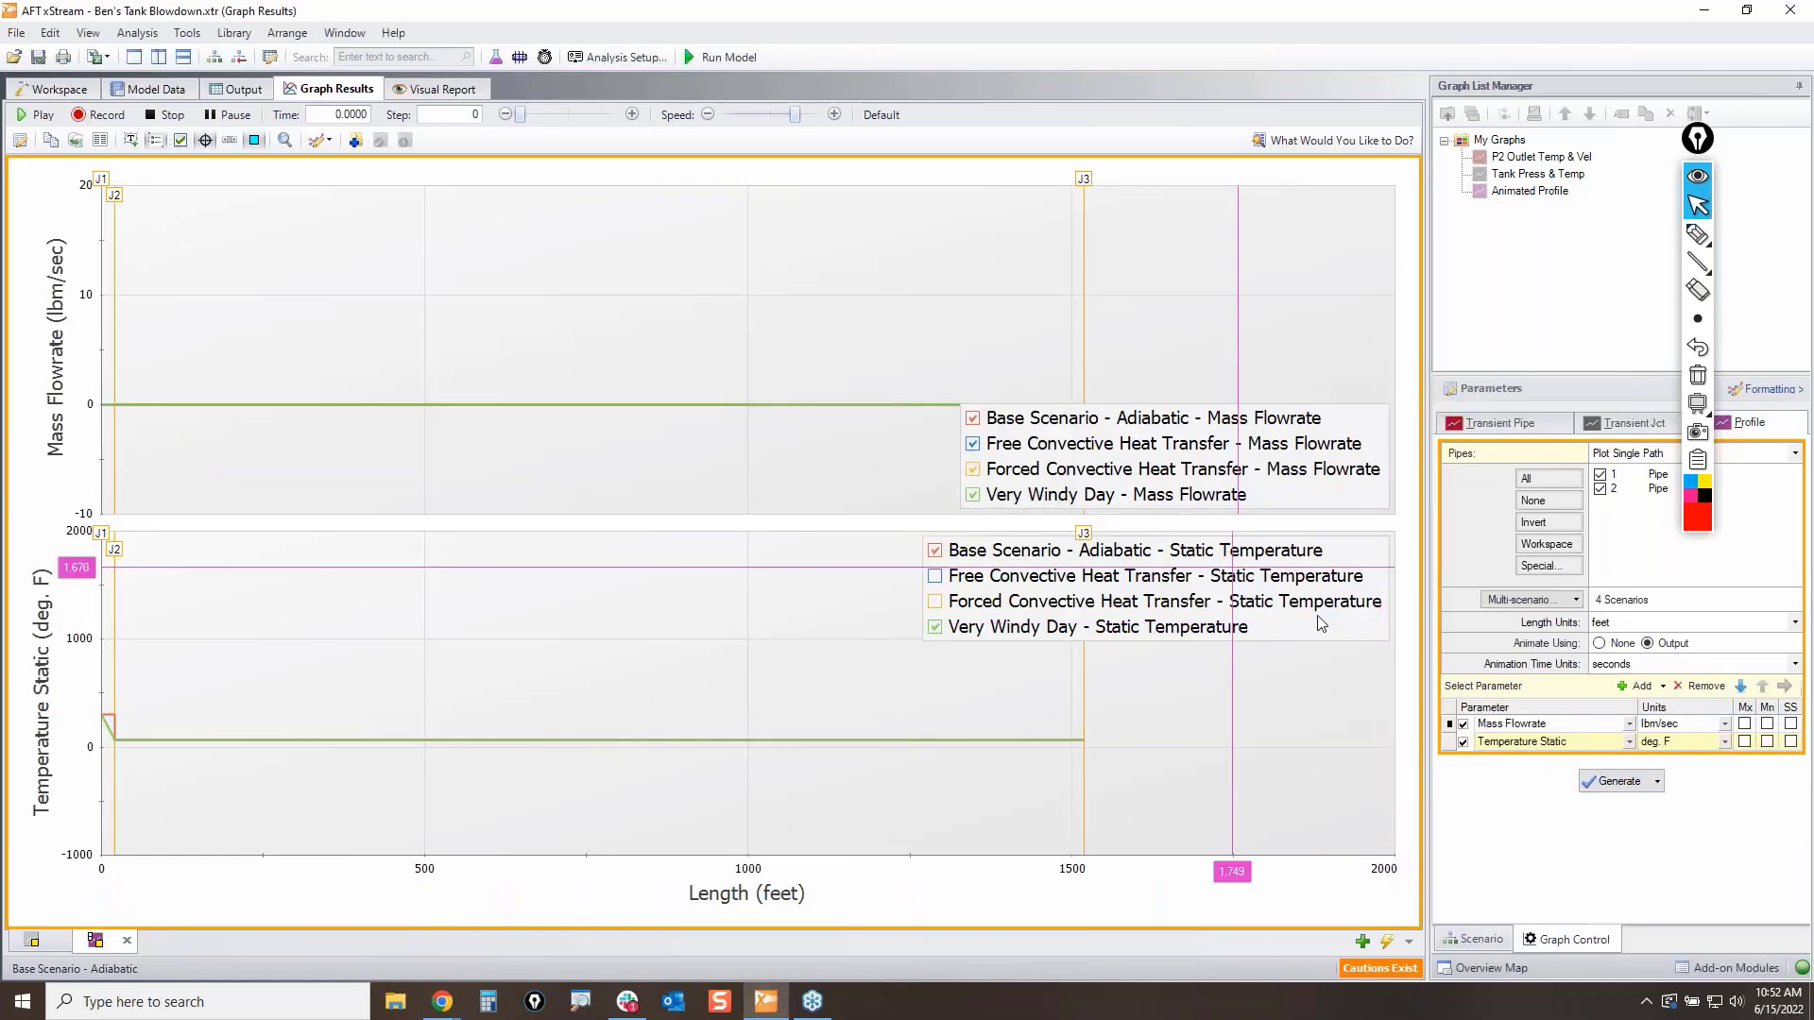
Step: Add two Pressure Static parameters without maximum and minimum curves, and make the second one a secondary Y-axis parameter of the third graph
left_click(1635, 688)
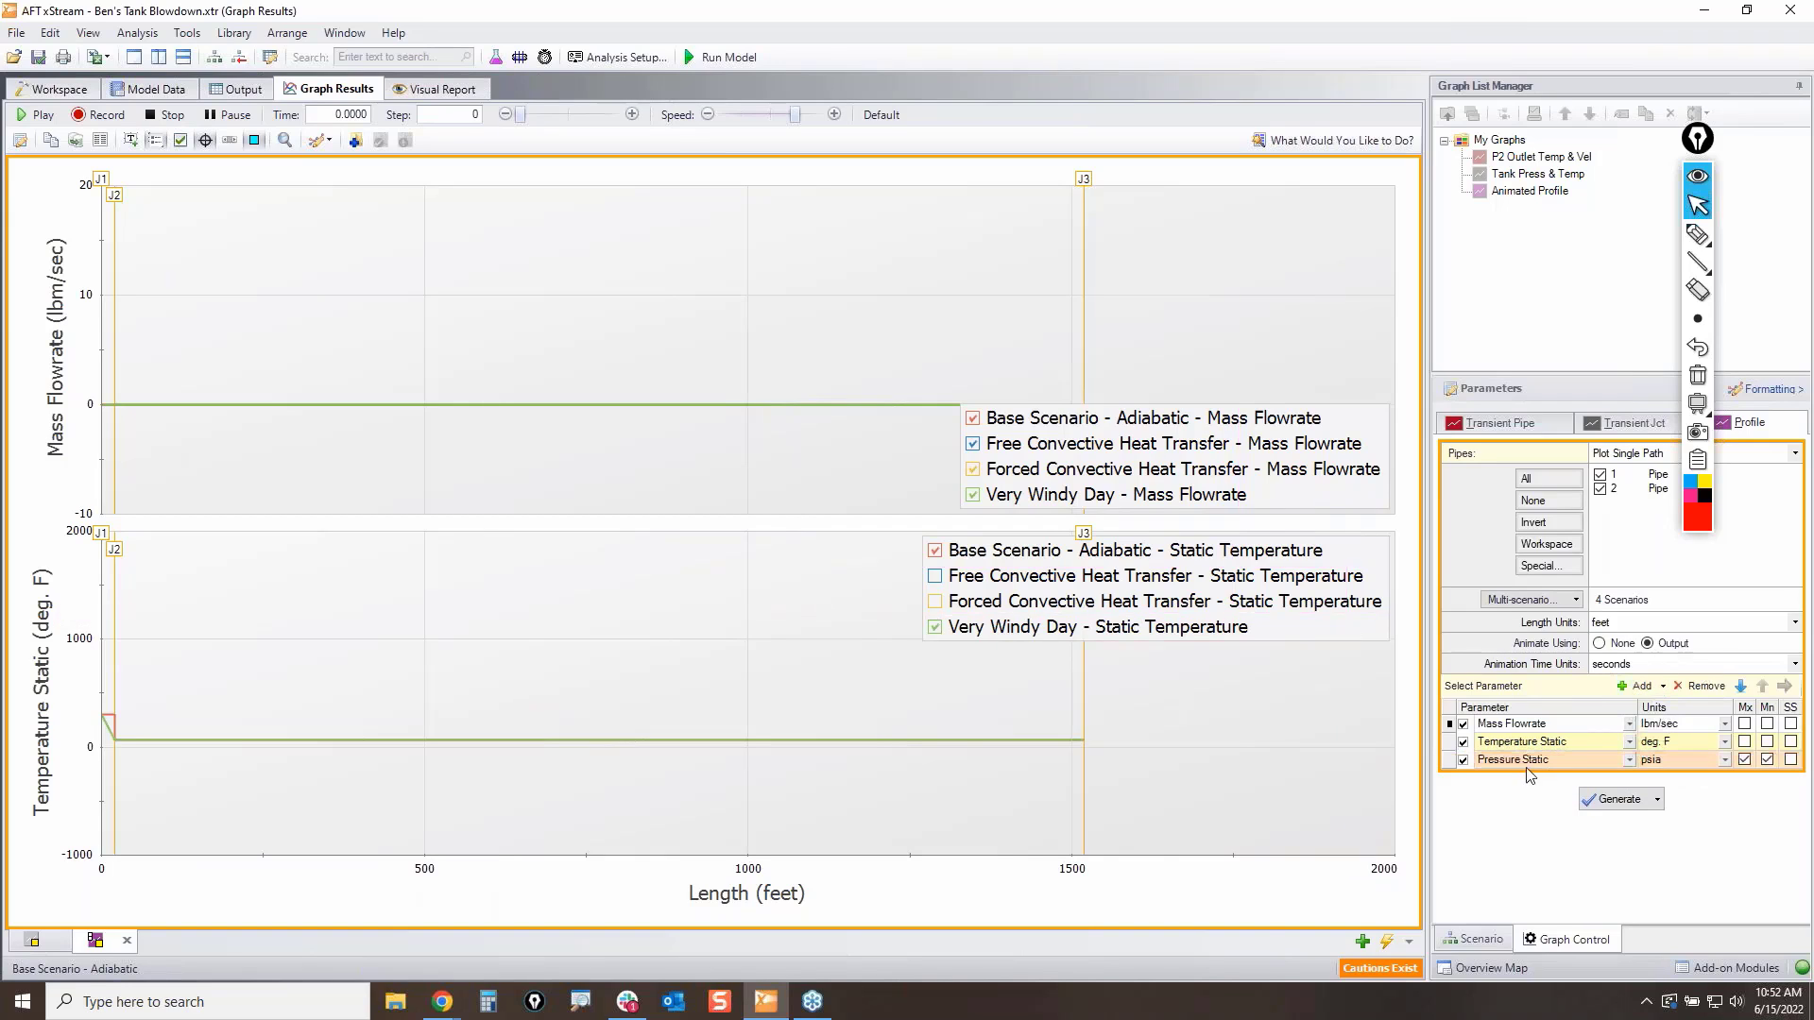
left_click(1636, 687)
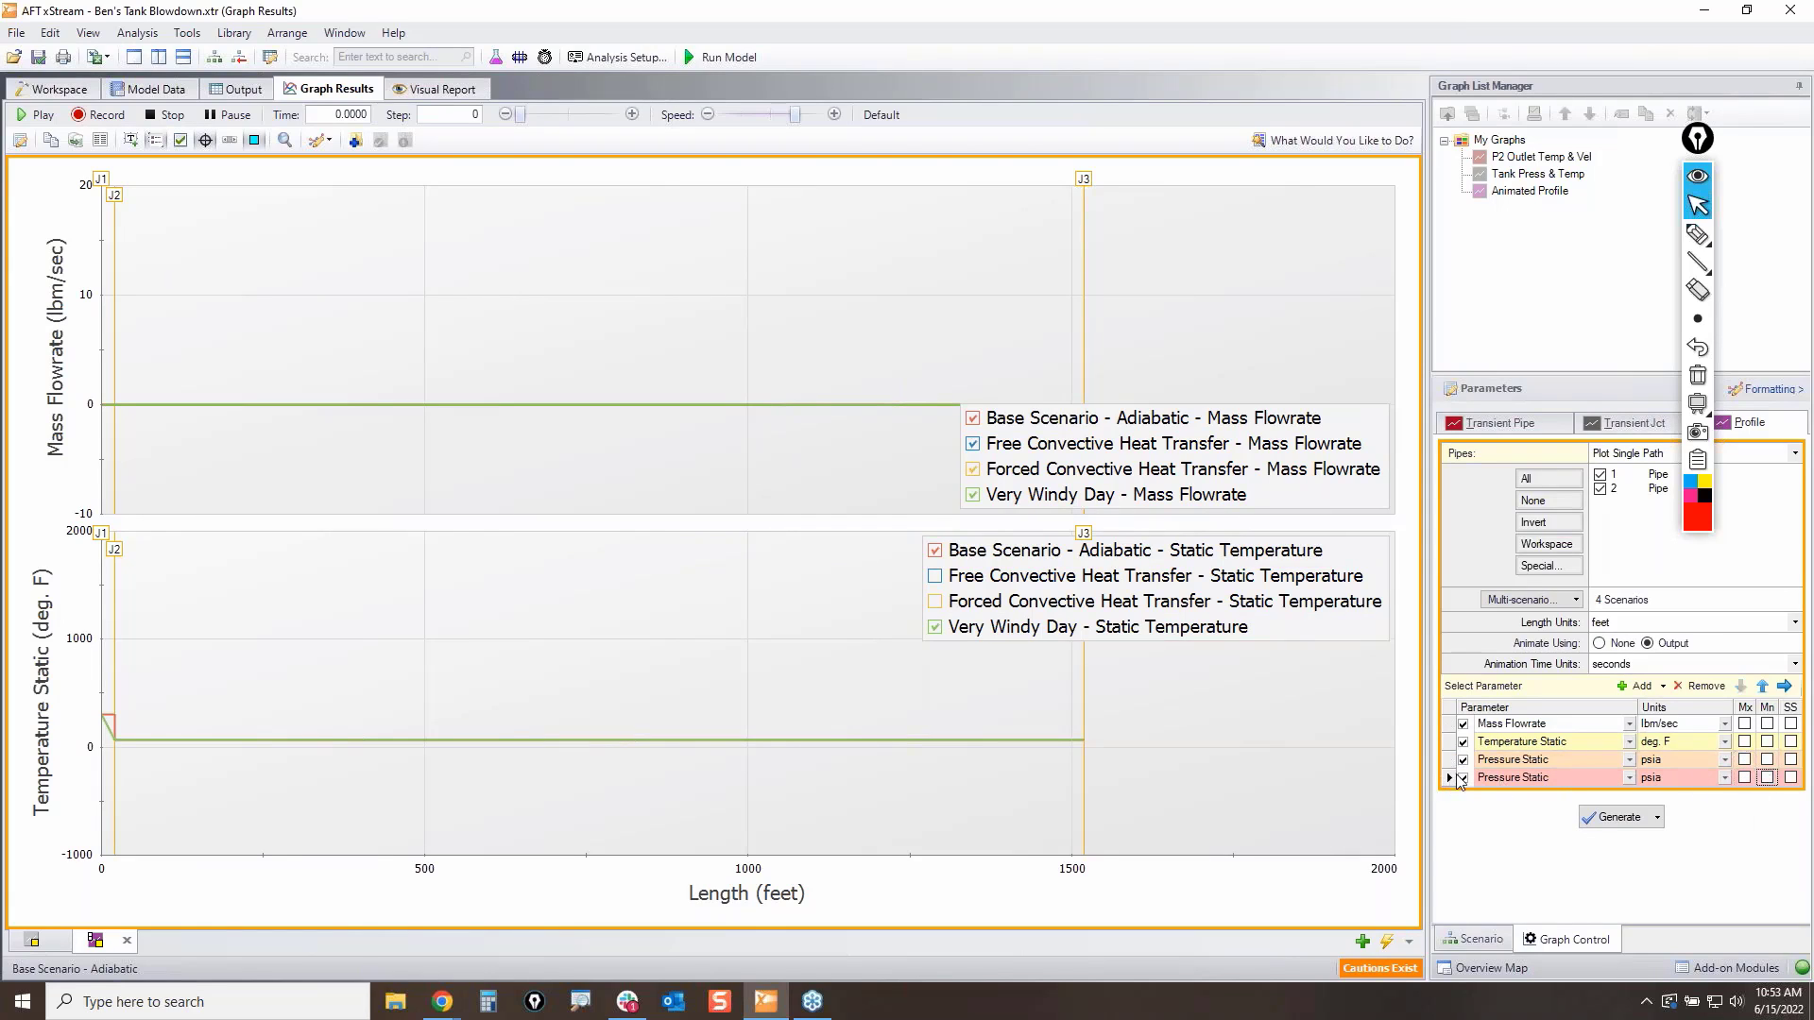
left_click(1784, 686)
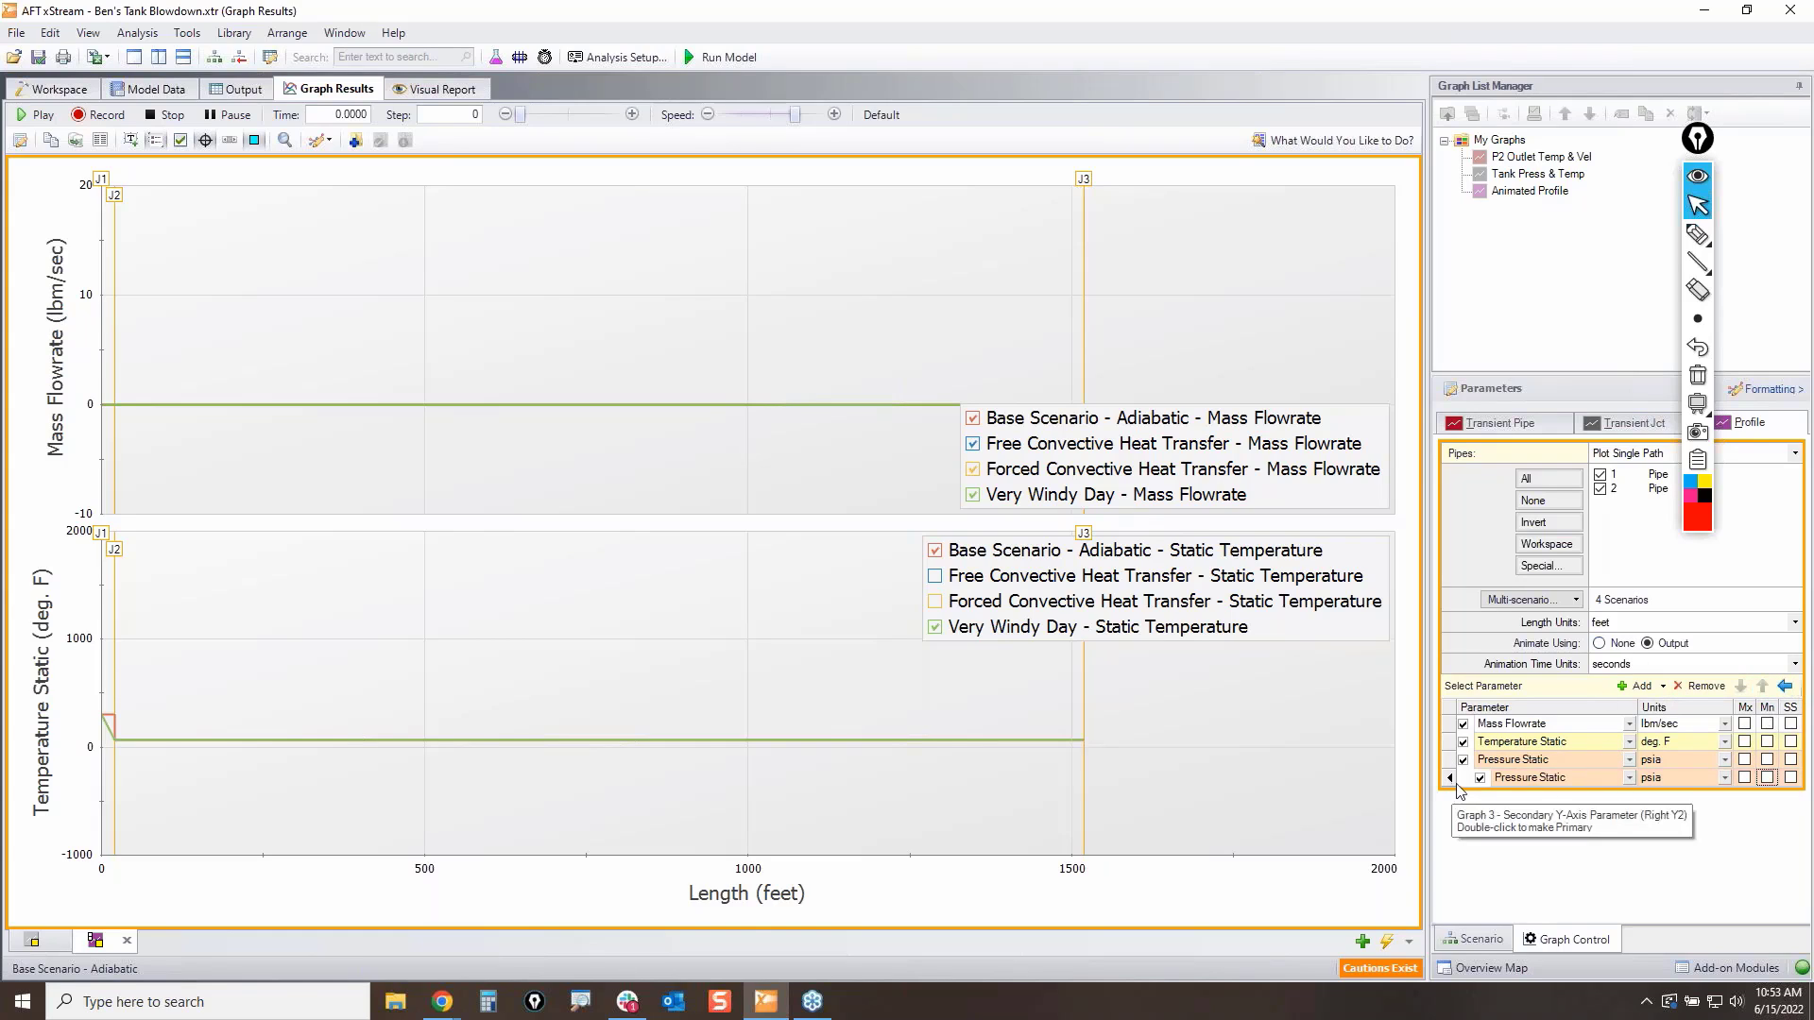
Step: Circle the secondary Pressure Static parameter with the pen and clear the mark
left_click(1728, 234)
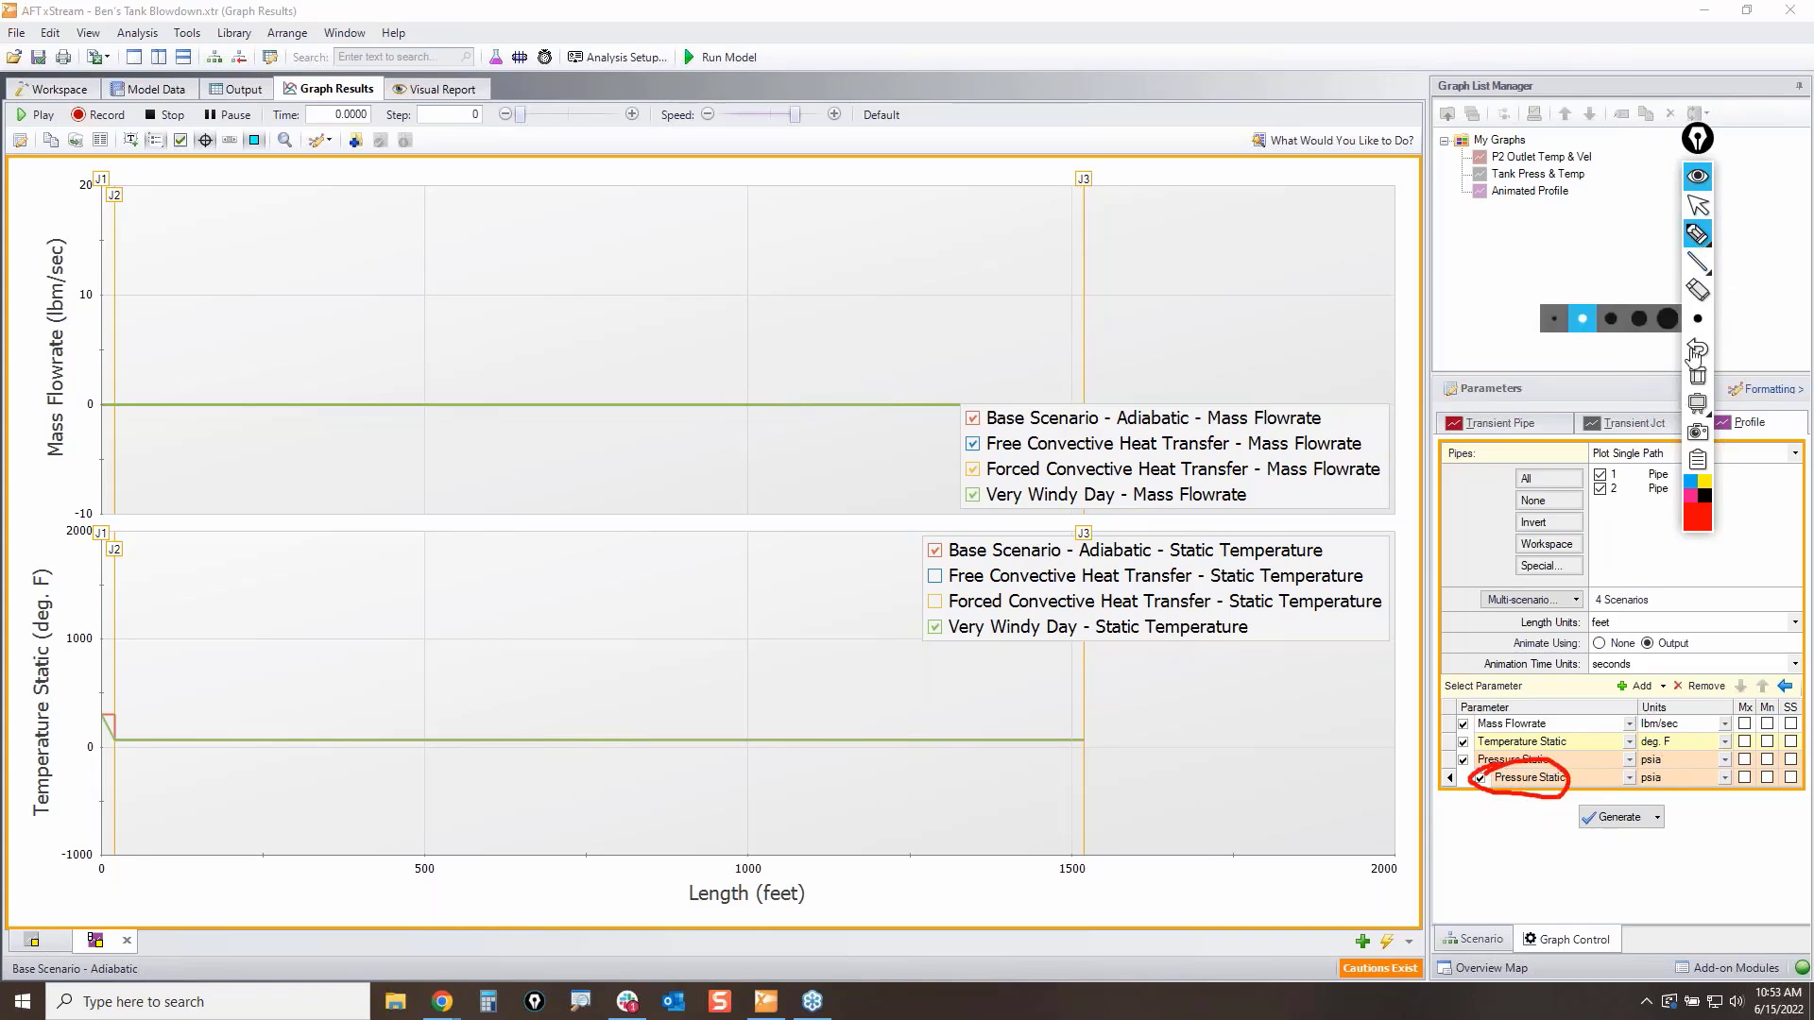
left_click(1698, 375)
left_click(1698, 205)
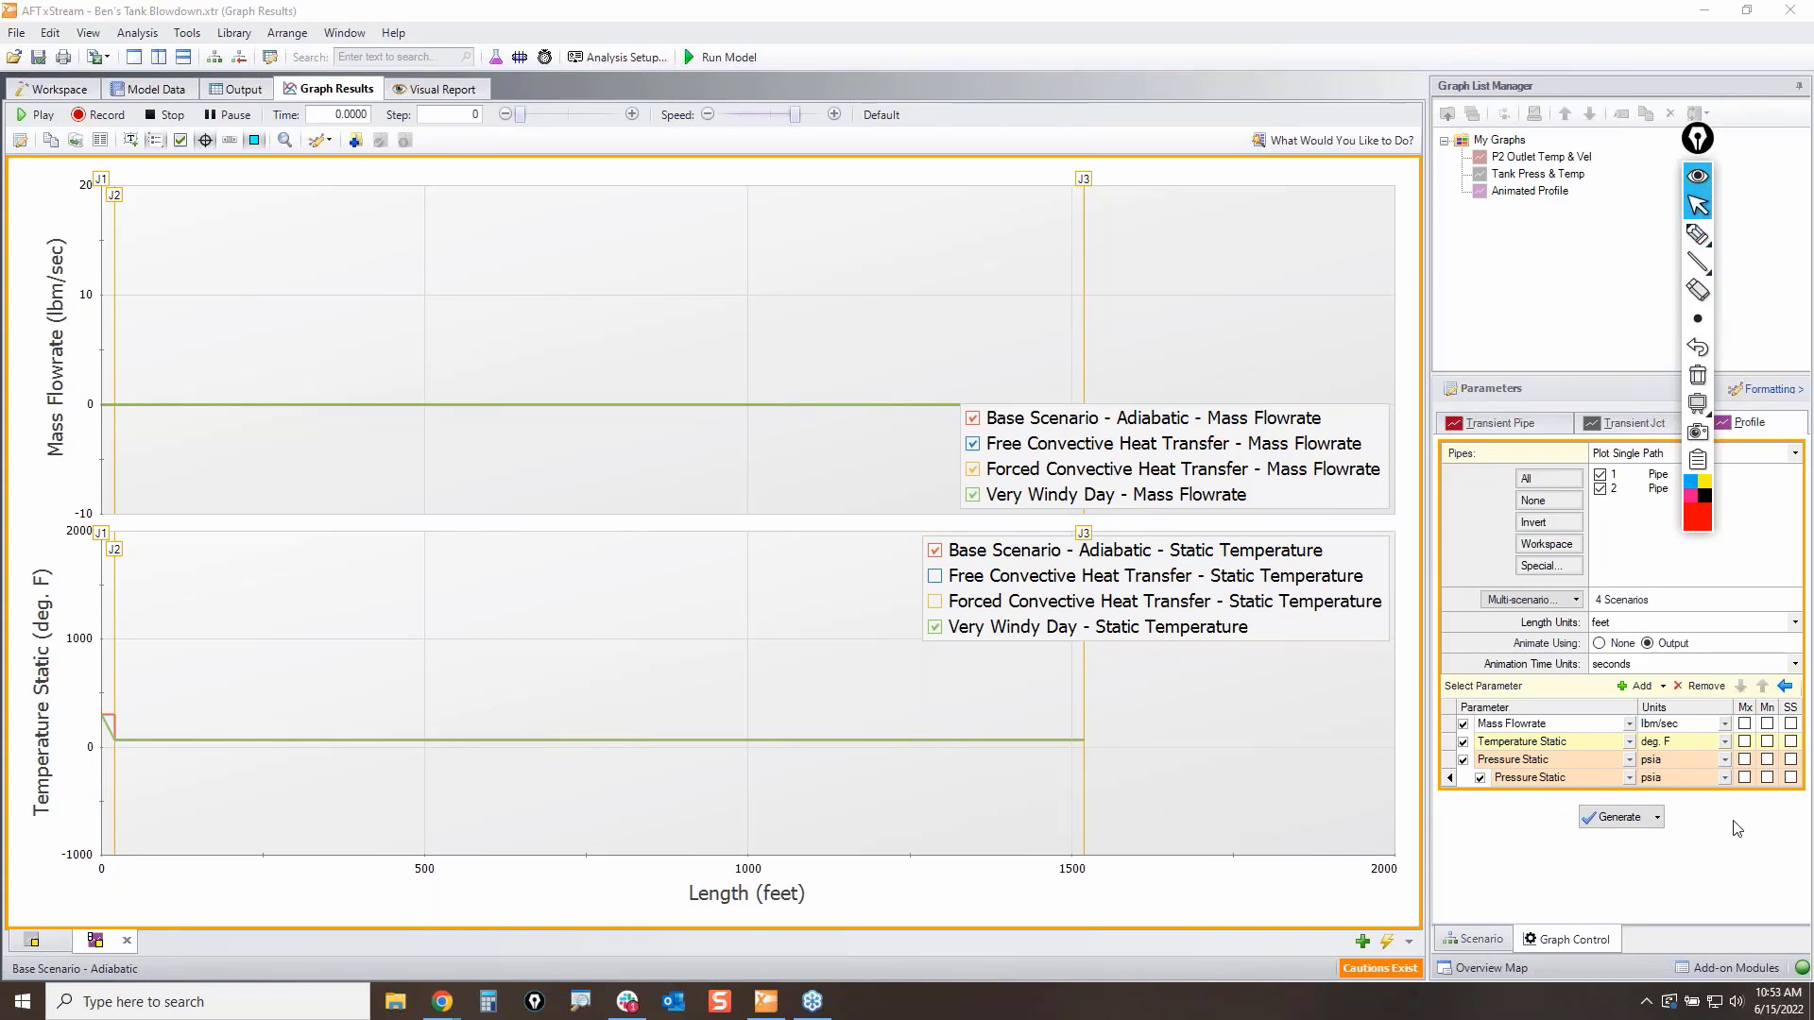
Step: Set the secondary Pressure Static units to psig and generate the three stacked profile graphs
left_click(1725, 777)
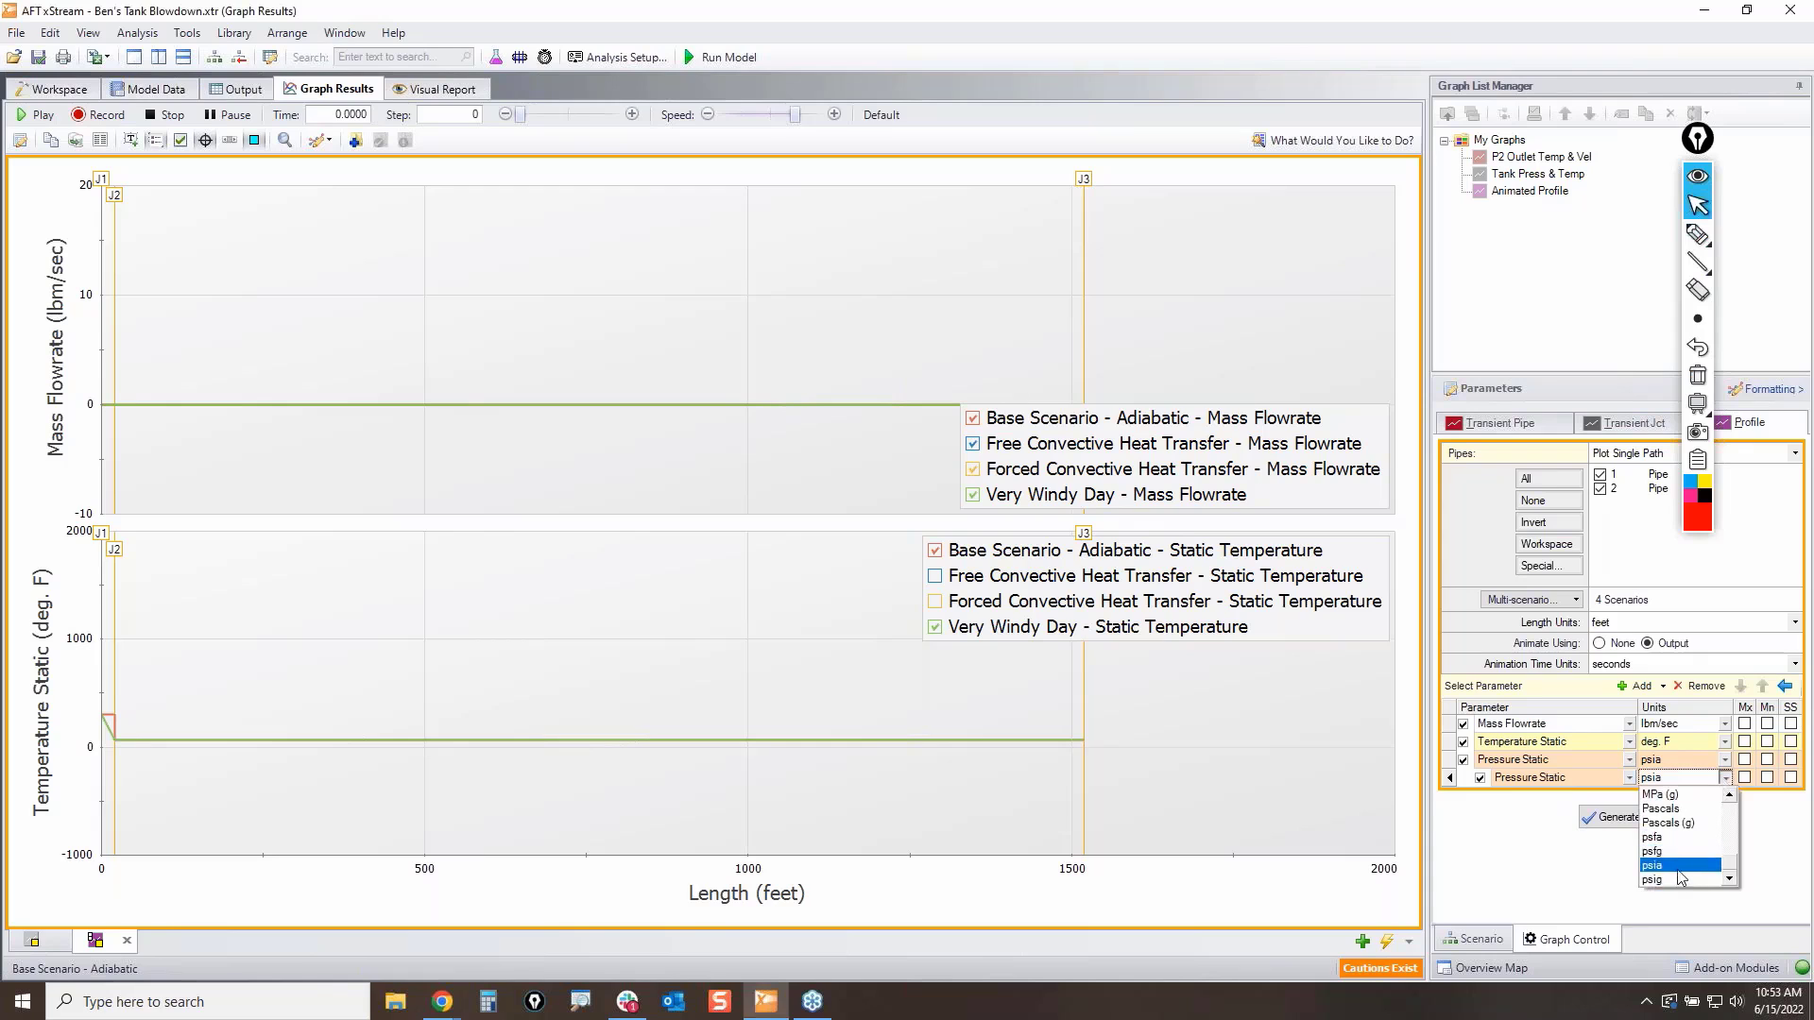
left_click(1674, 884)
left_click(1618, 819)
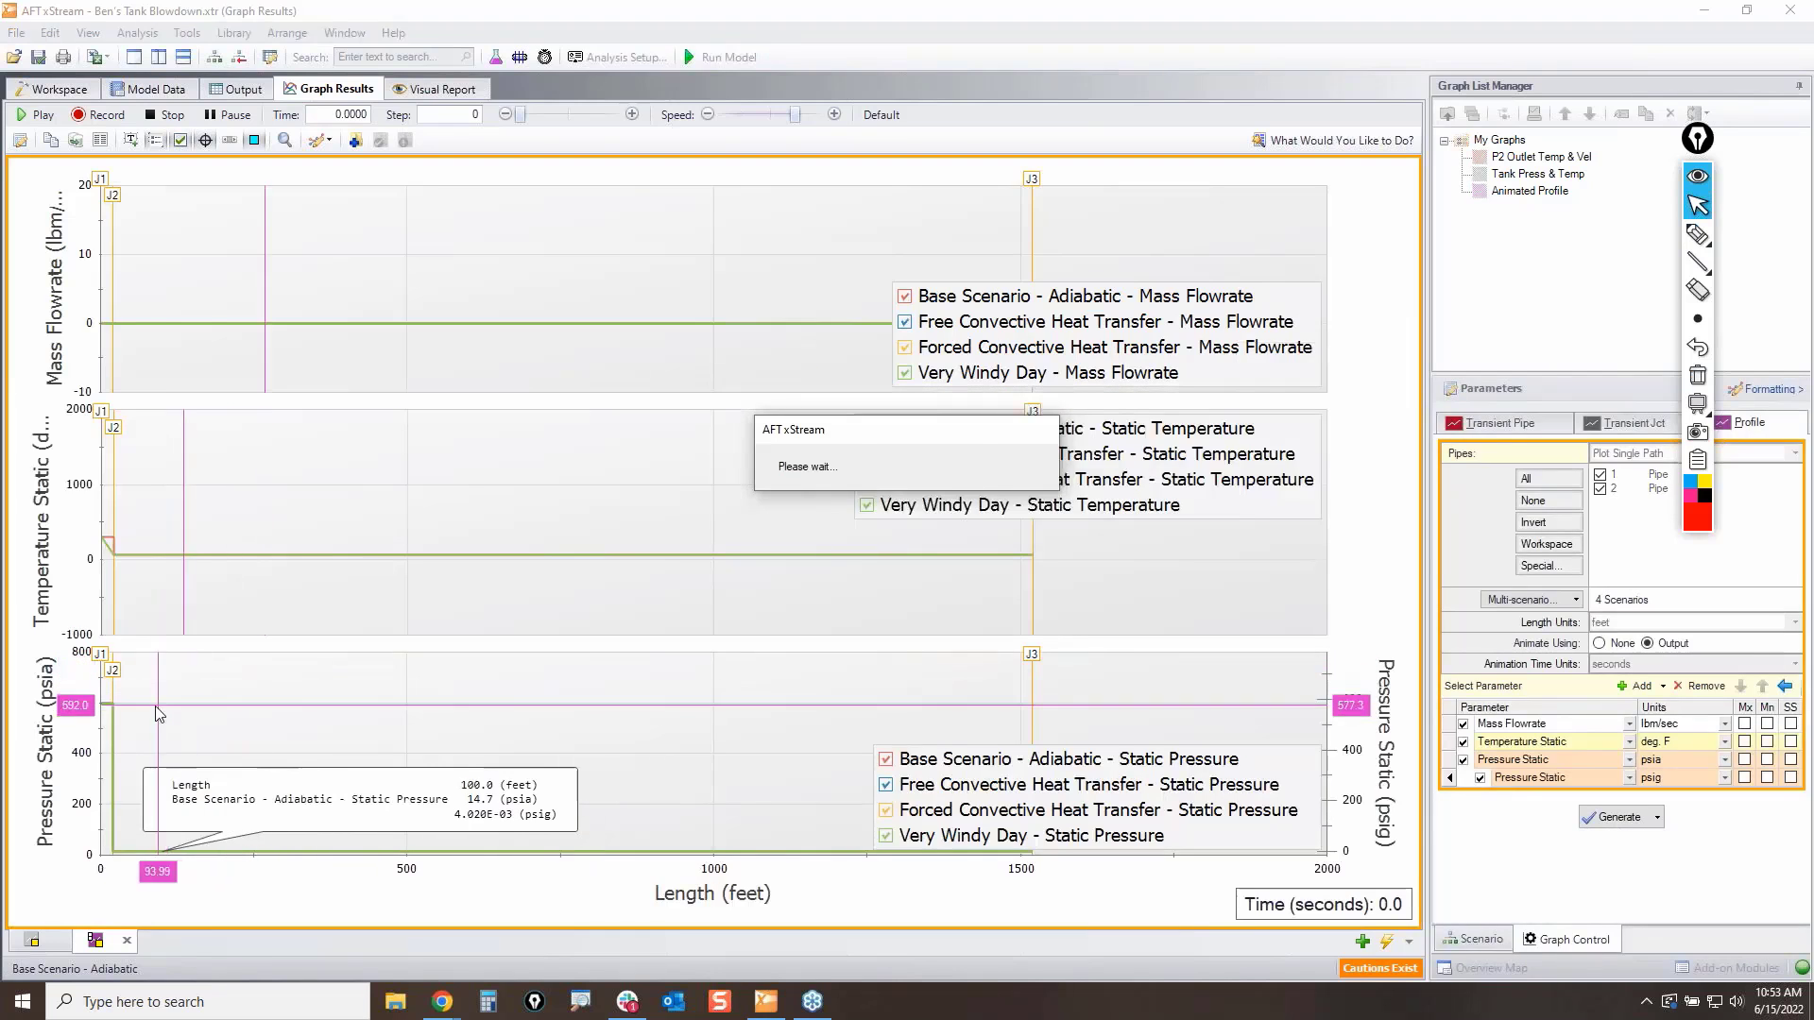
Step: Circle the psig axis with the pen, draw a line from it to the psia axis, and clear the marks
left_click(1698, 235)
mouse_move(1292, 691)
left_mouse_down()
mouse_move(1325, 682)
mouse_move(1351, 832)
mouse_move(1292, 706)
mouse_move(1304, 677)
left_mouse_up()
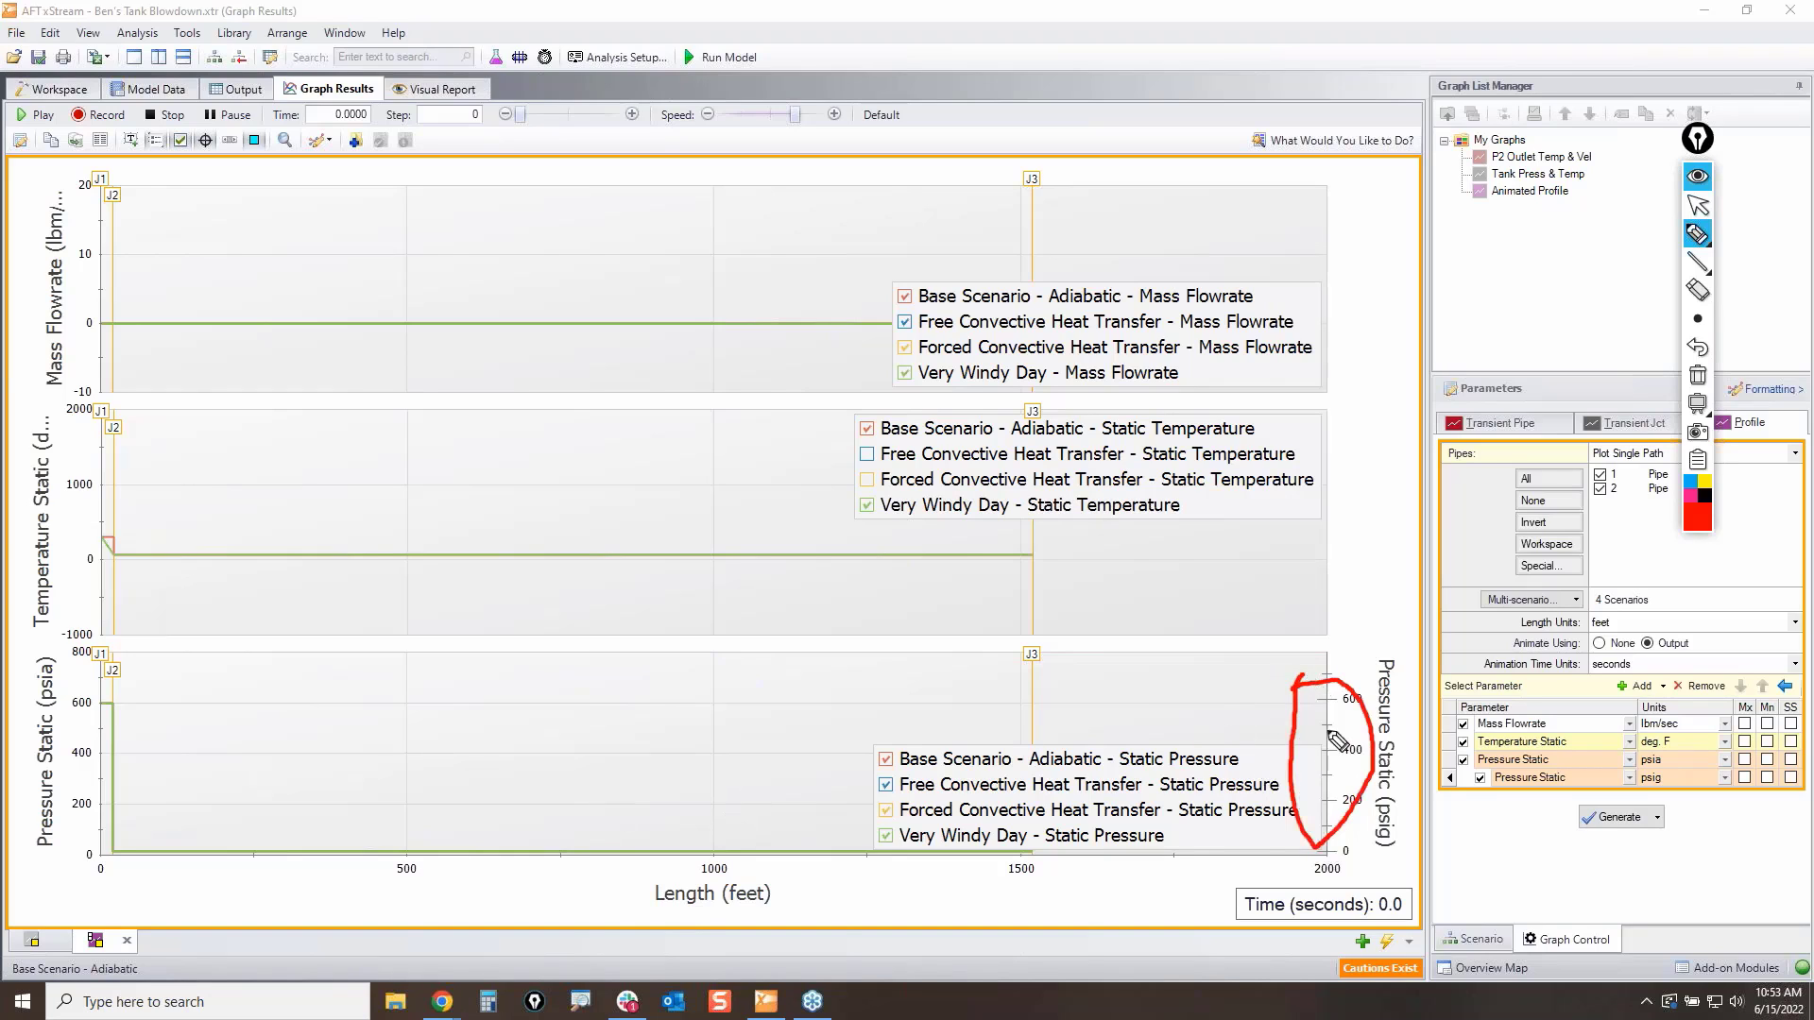
mouse_move(1299, 735)
left_mouse_down()
mouse_move(728, 688)
mouse_move(112, 704)
left_mouse_up()
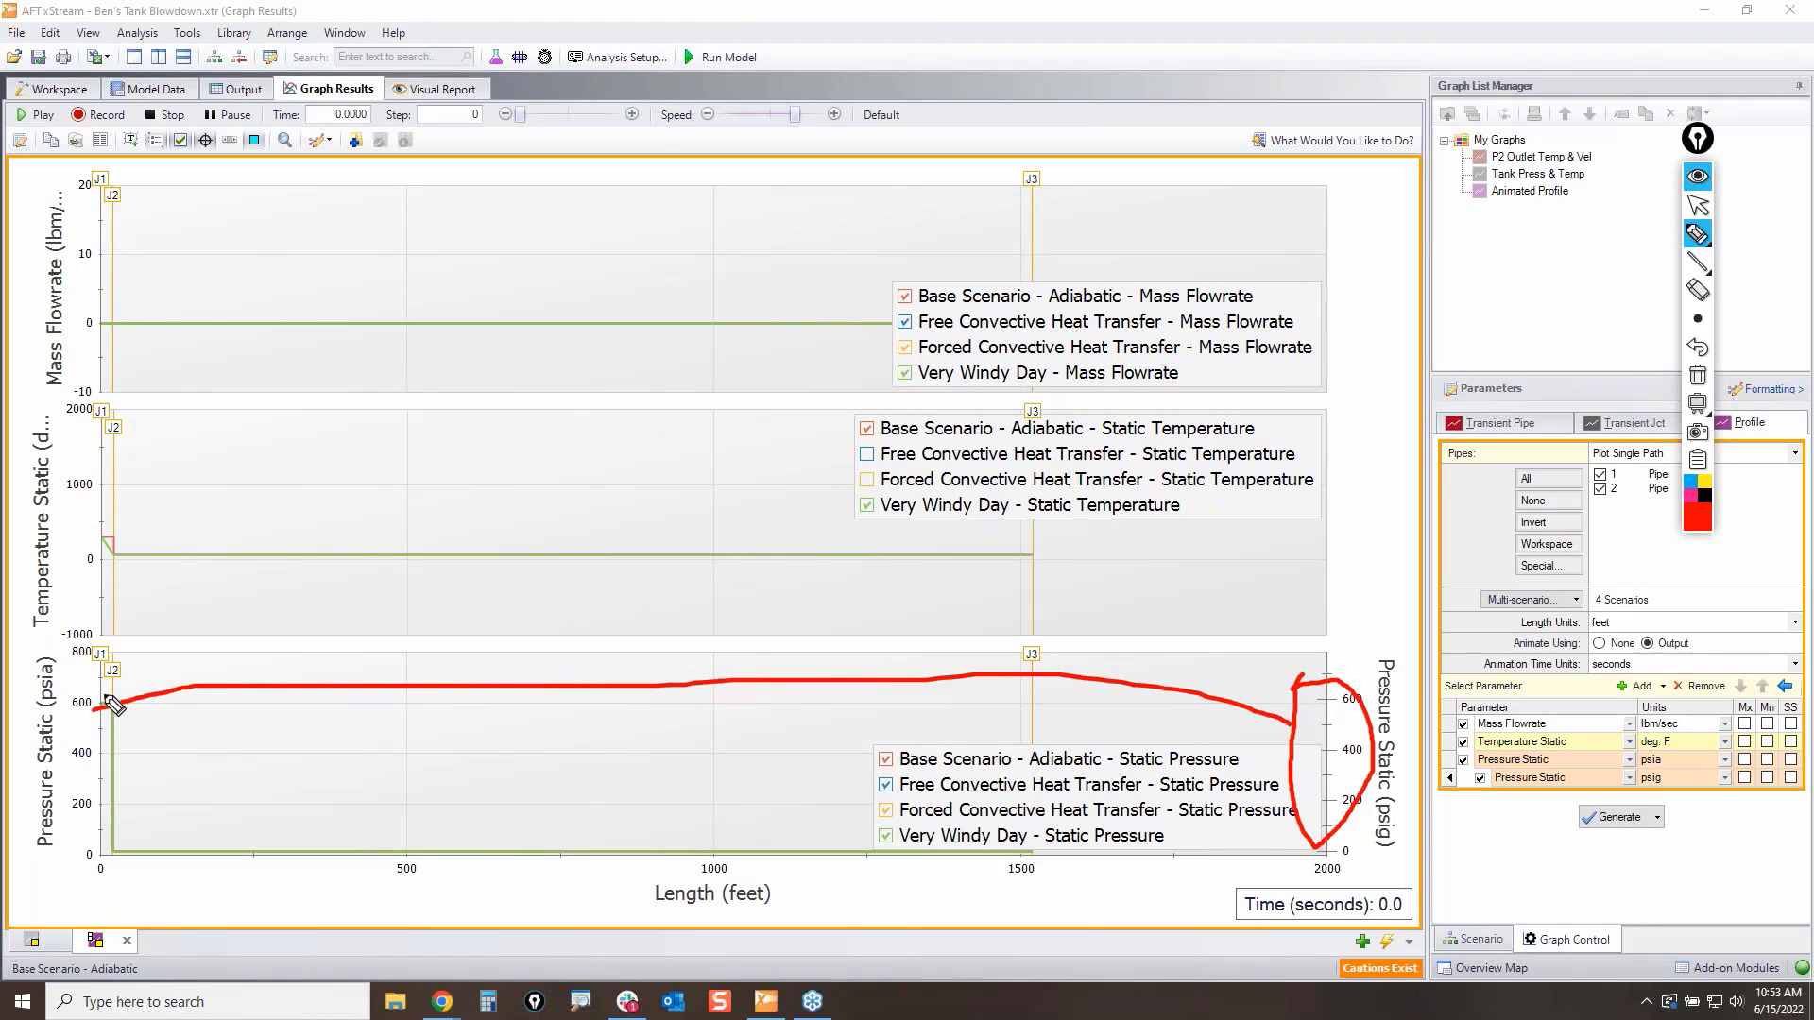
left_click(1698, 378)
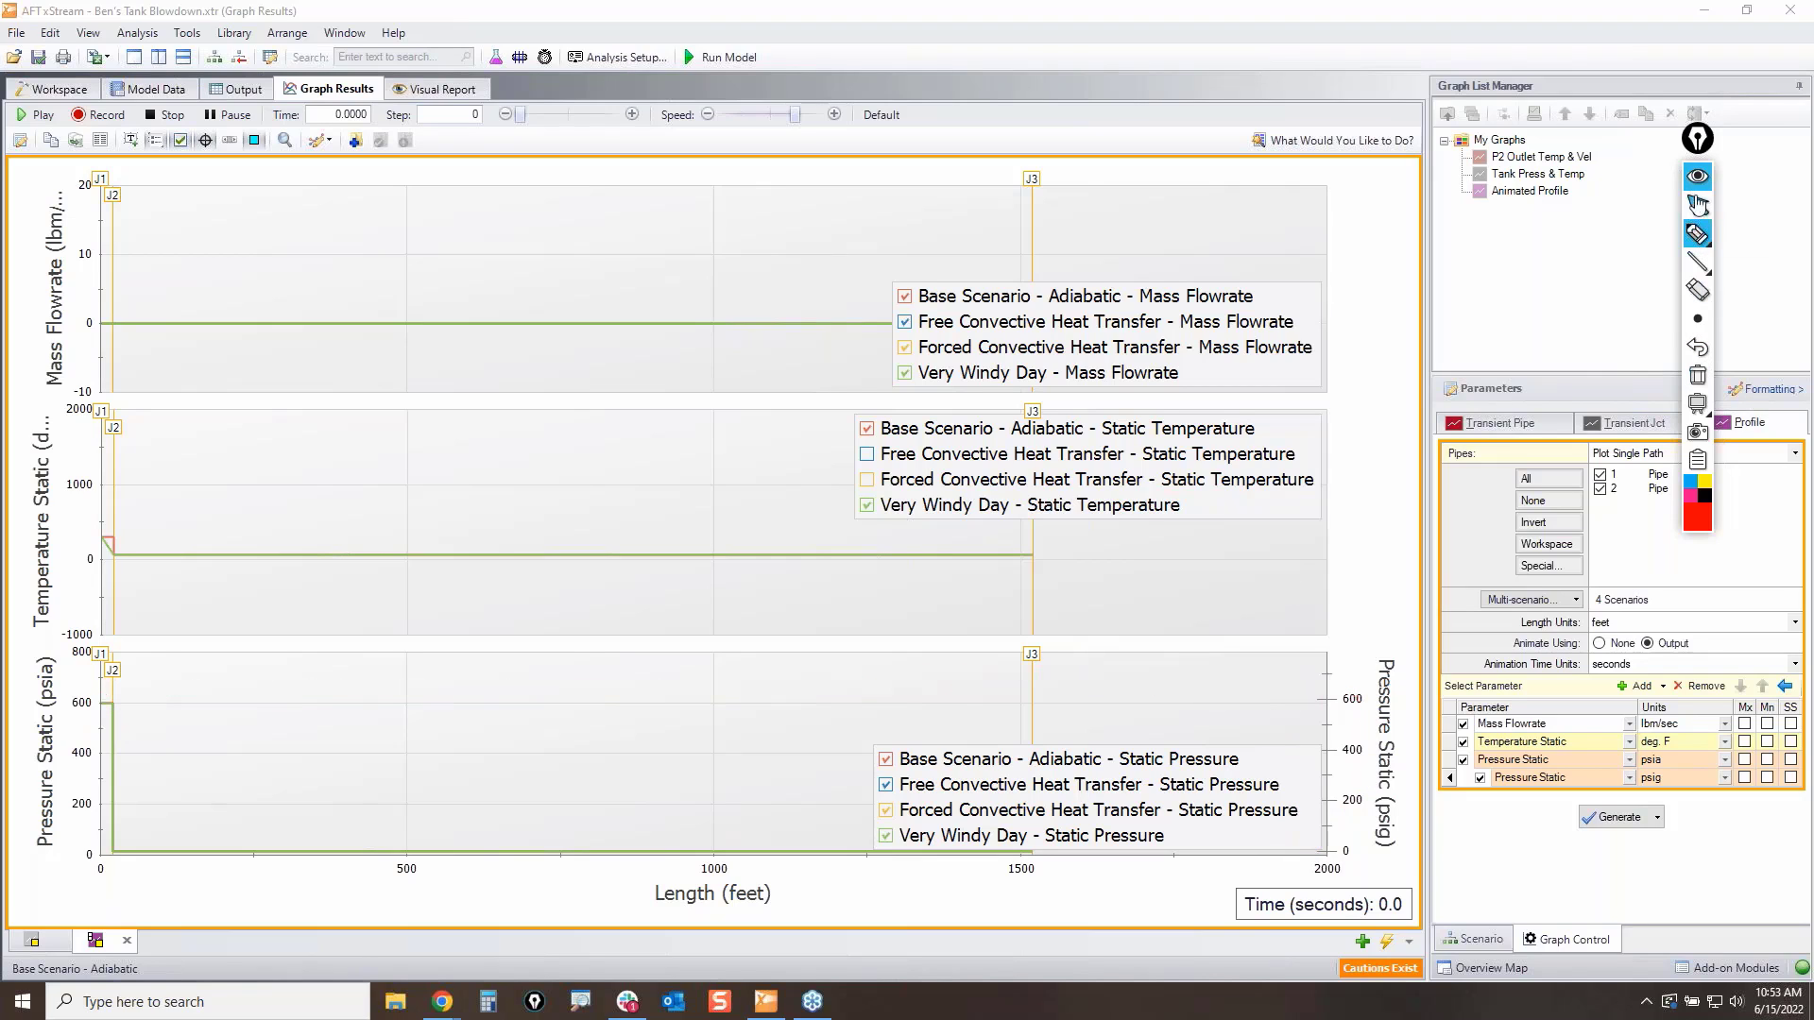
left_click(1698, 206)
Step: Examine the scale settings of the secondary Pressure Static (psig) axis, including its auto scale and major value
left_click(1338, 756)
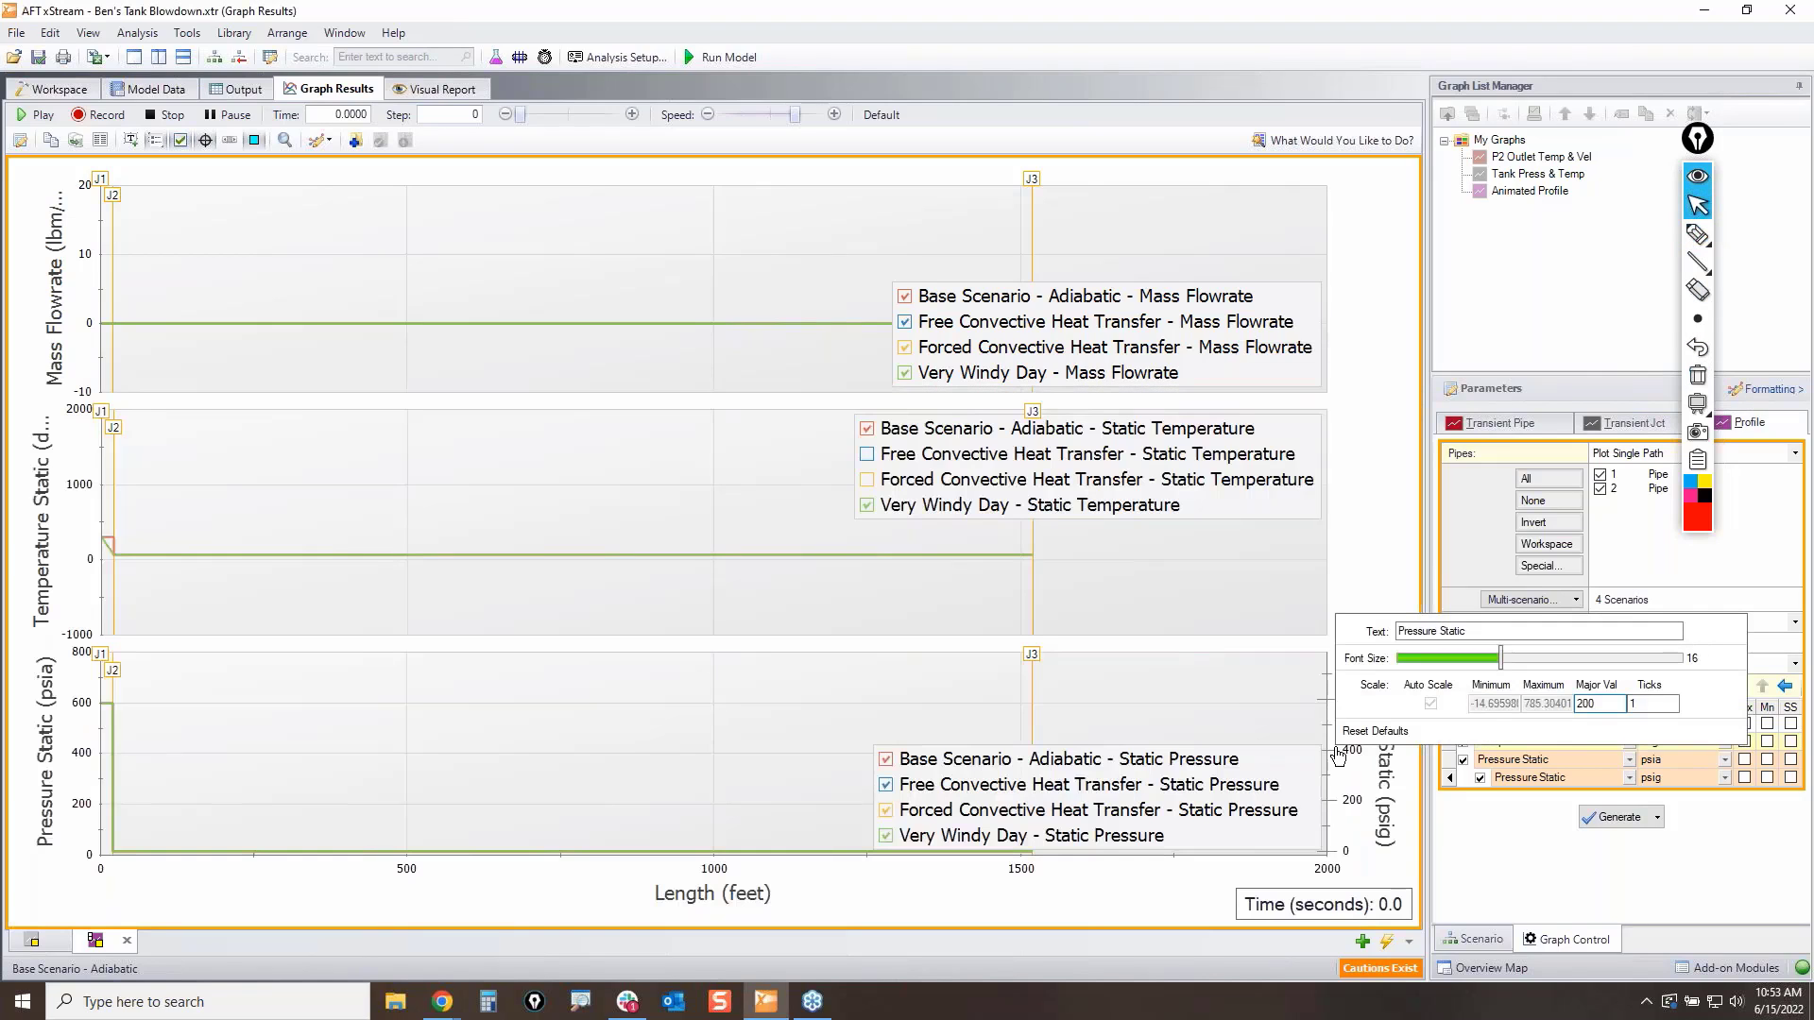
left_click(1432, 706)
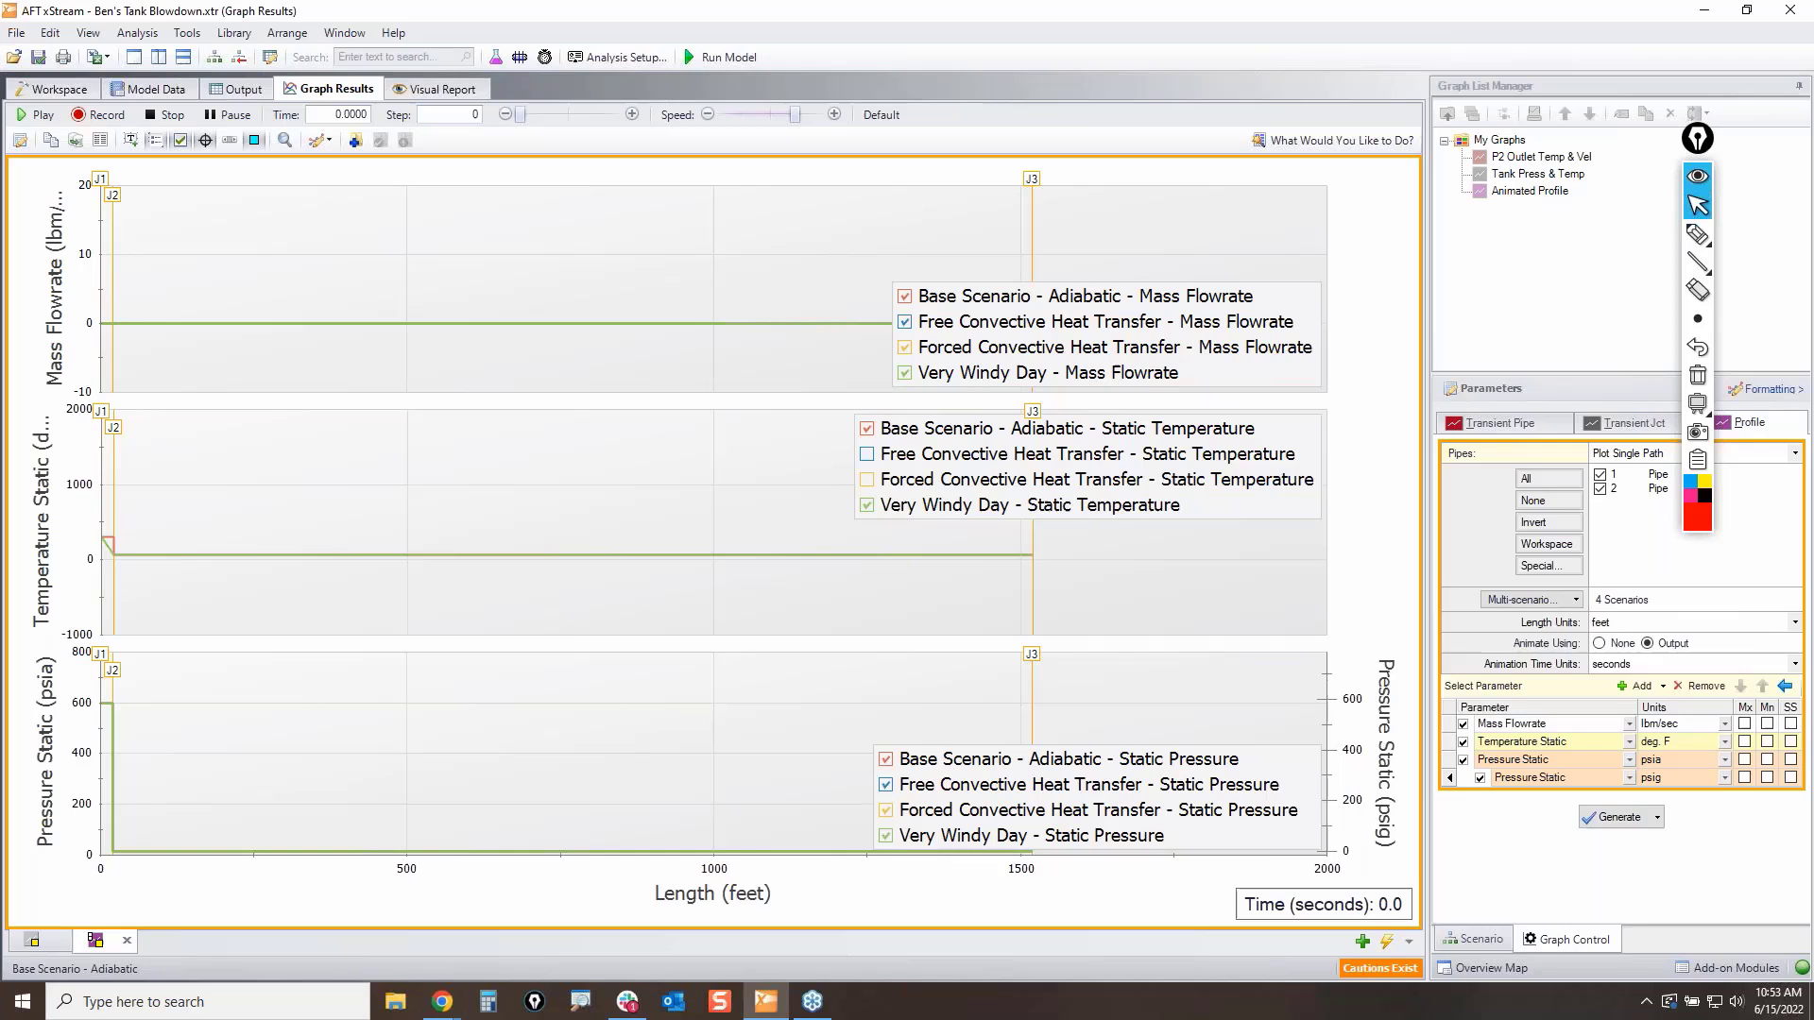
left_click(1353, 806)
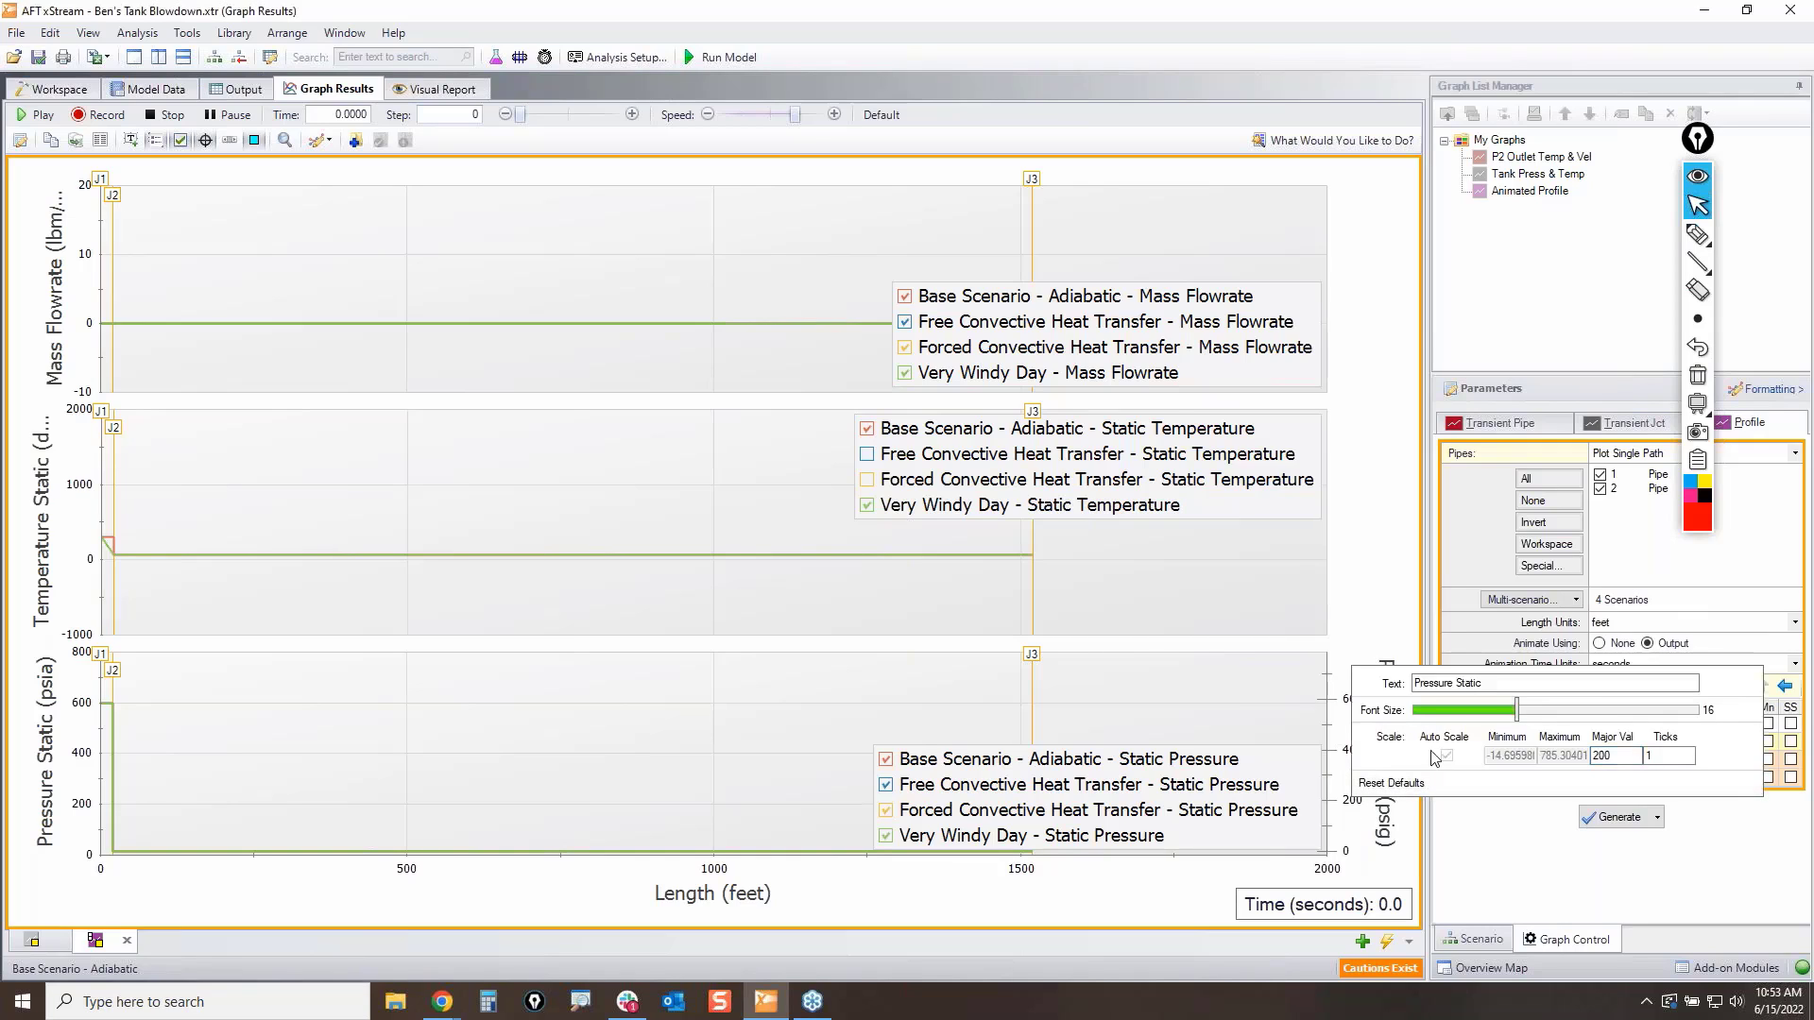
left_click(1400, 781)
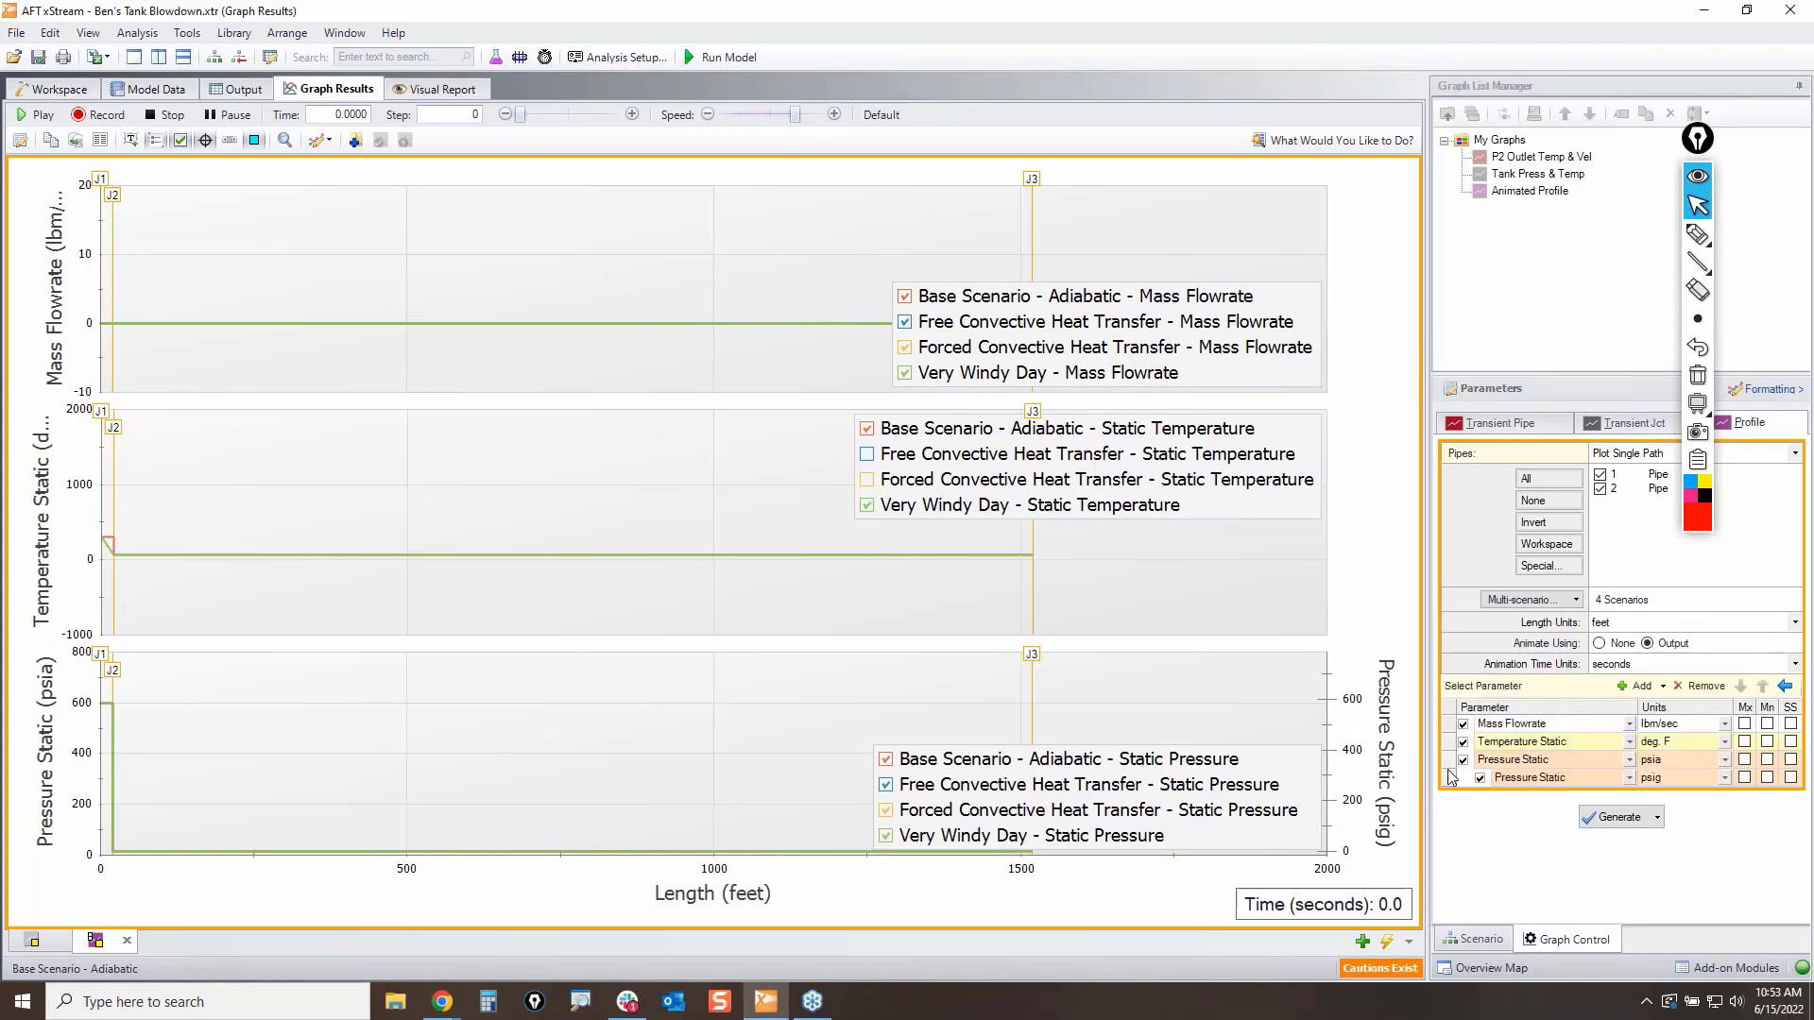
left_click(1356, 804)
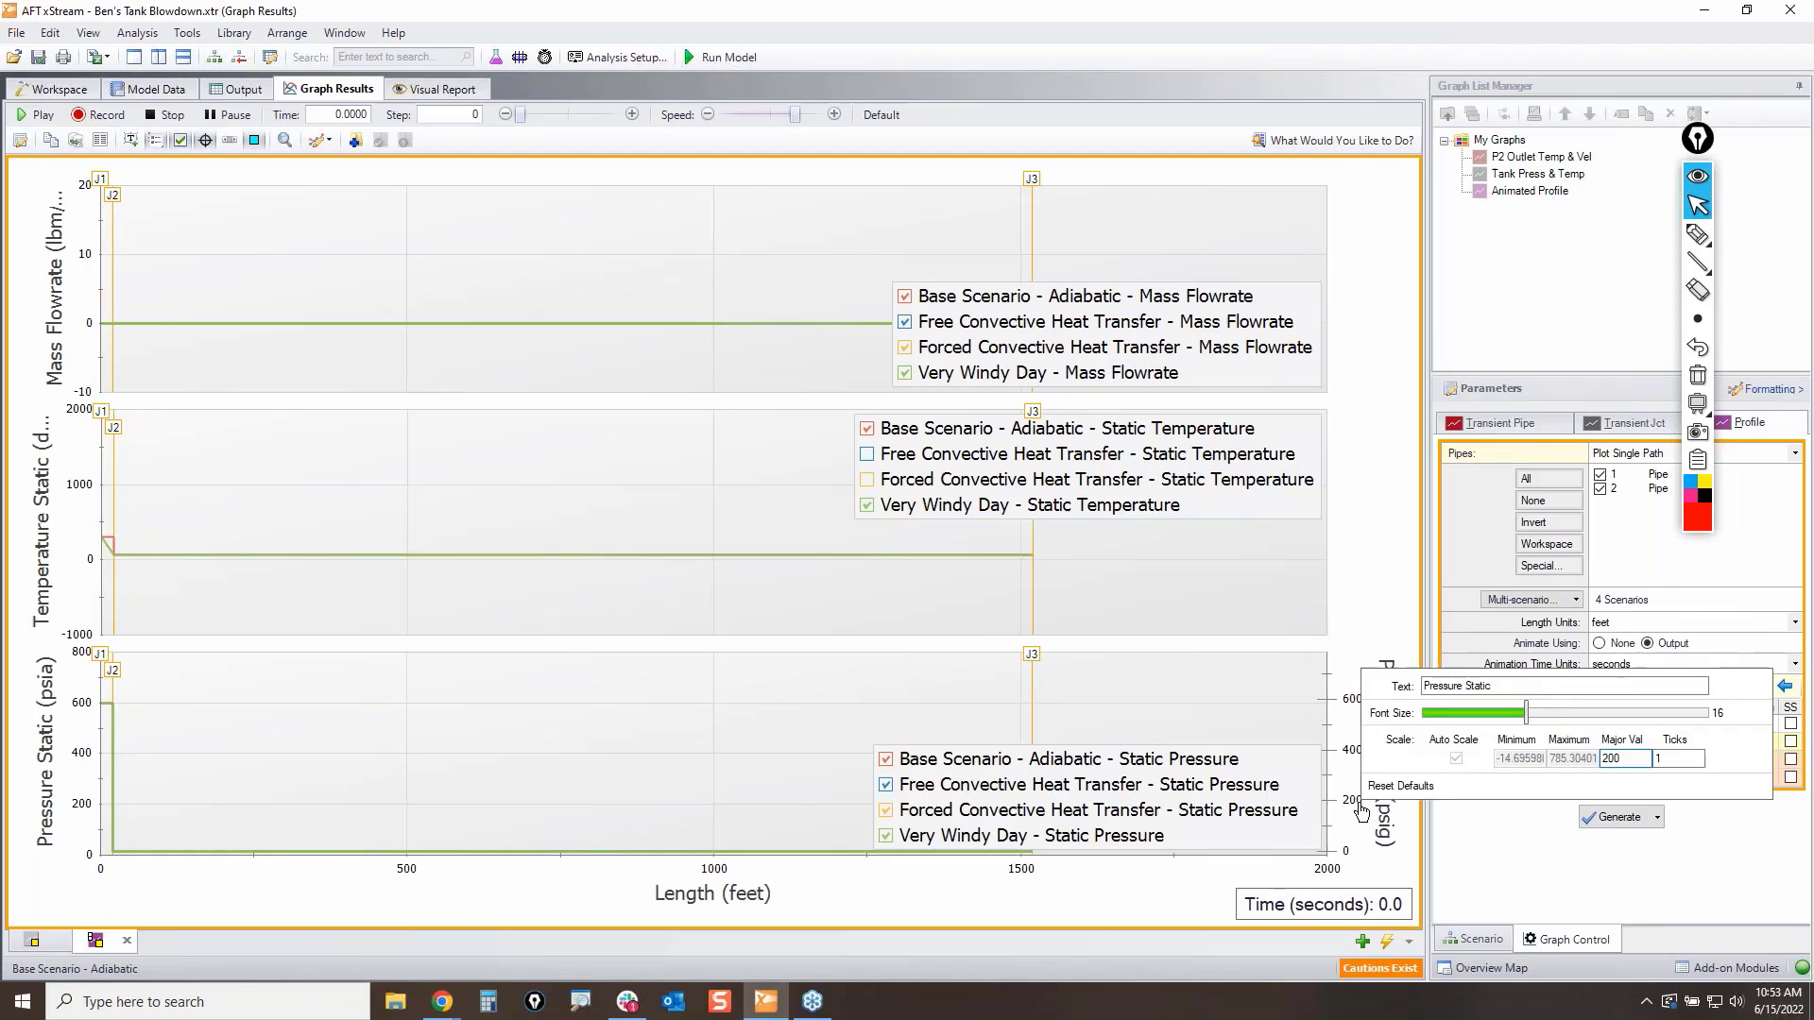
left_click(1625, 759)
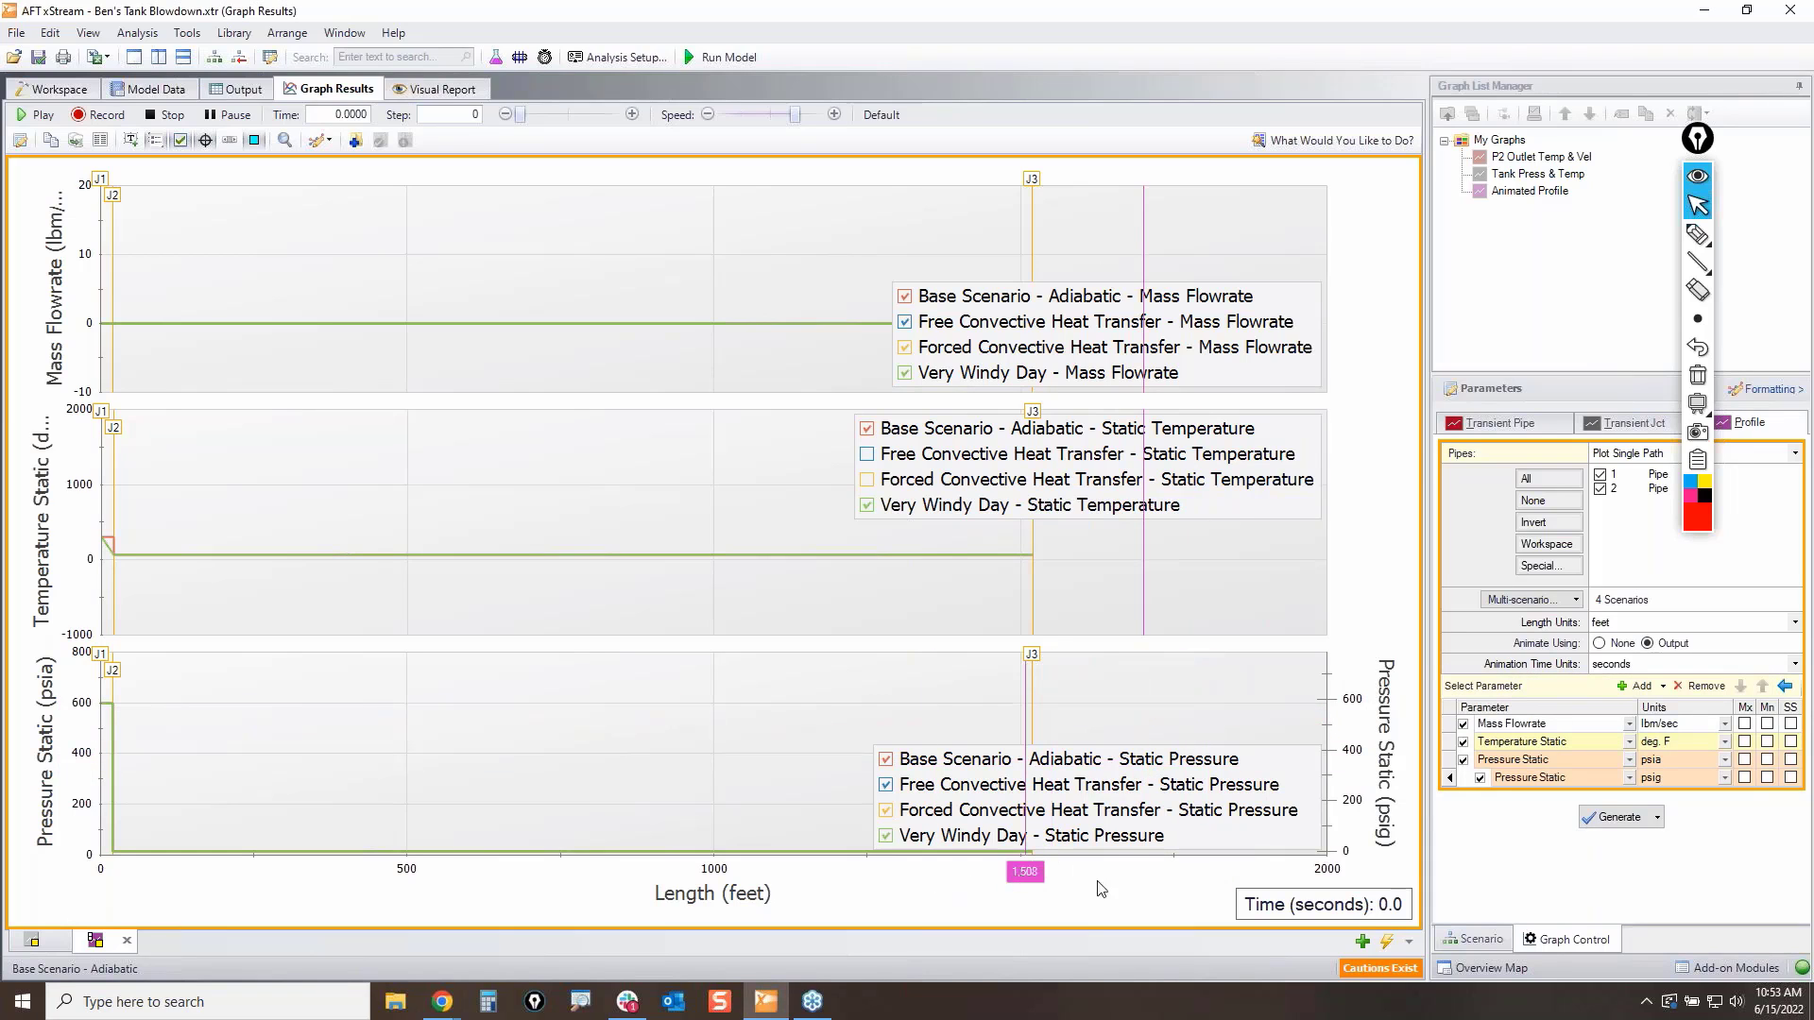
Step: Set the maximum of the Length axis to 1600 feet
right_click(1025, 869)
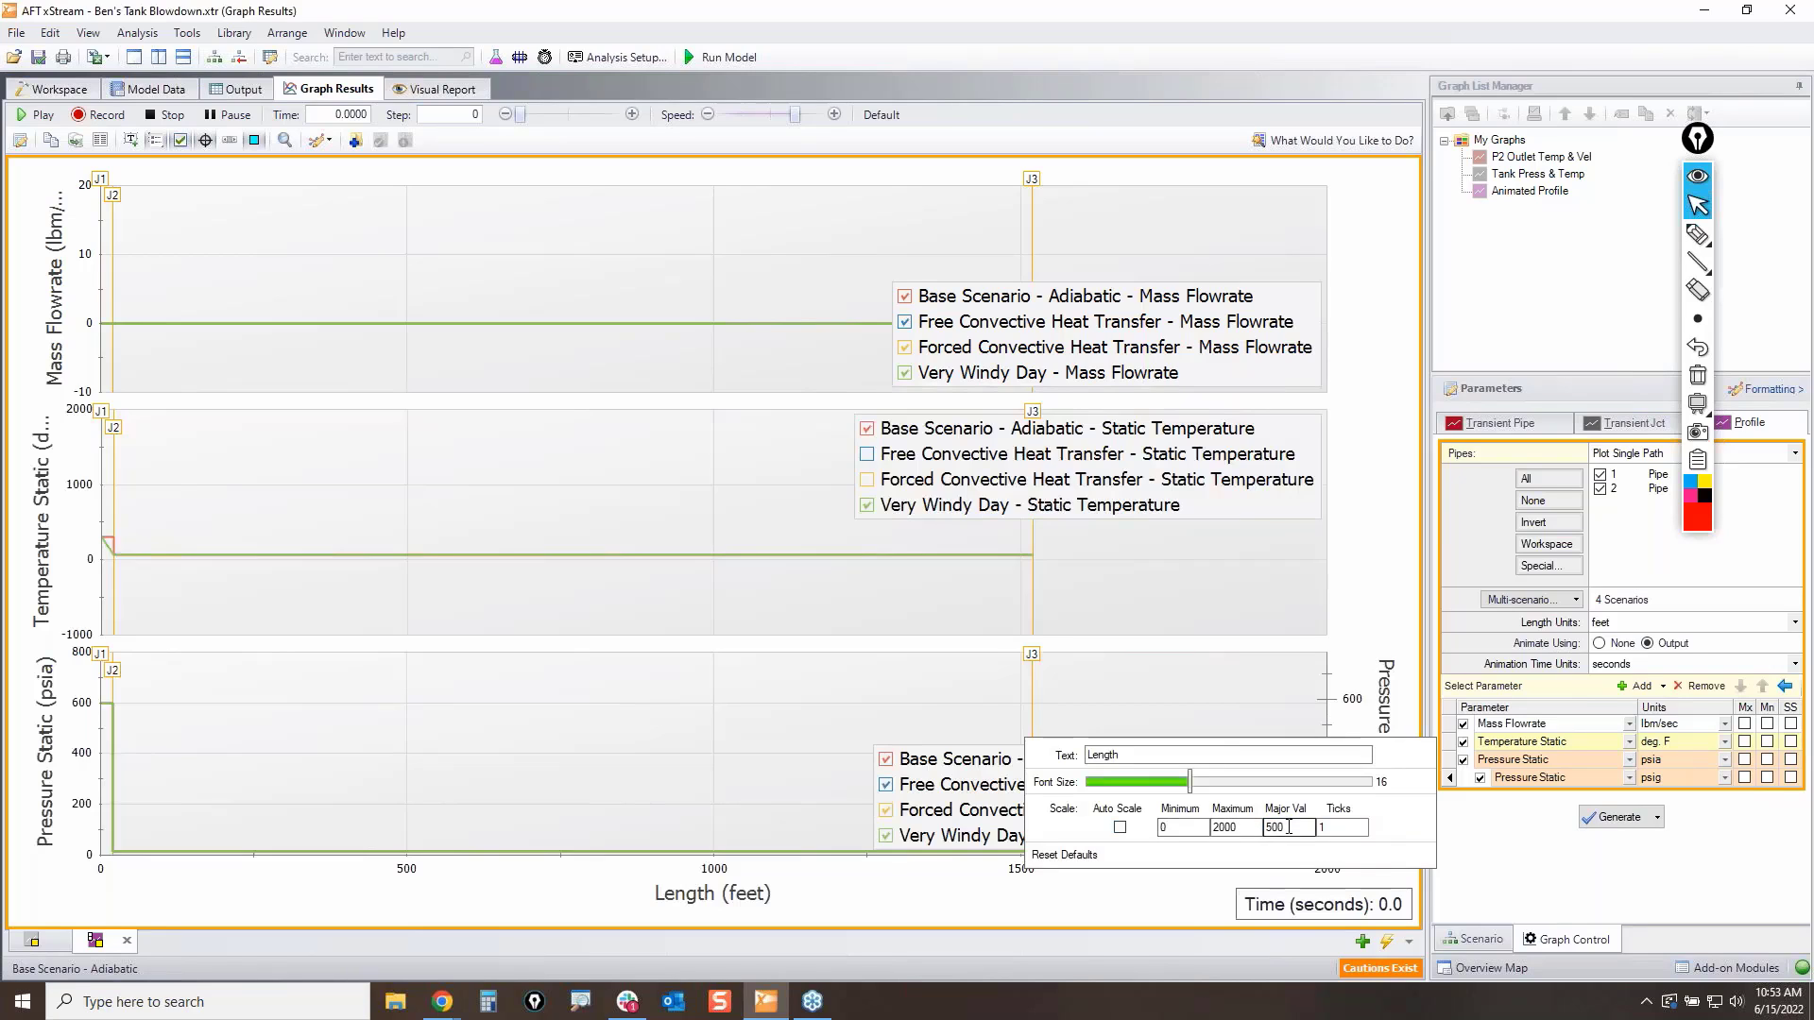
double_click(1288, 828)
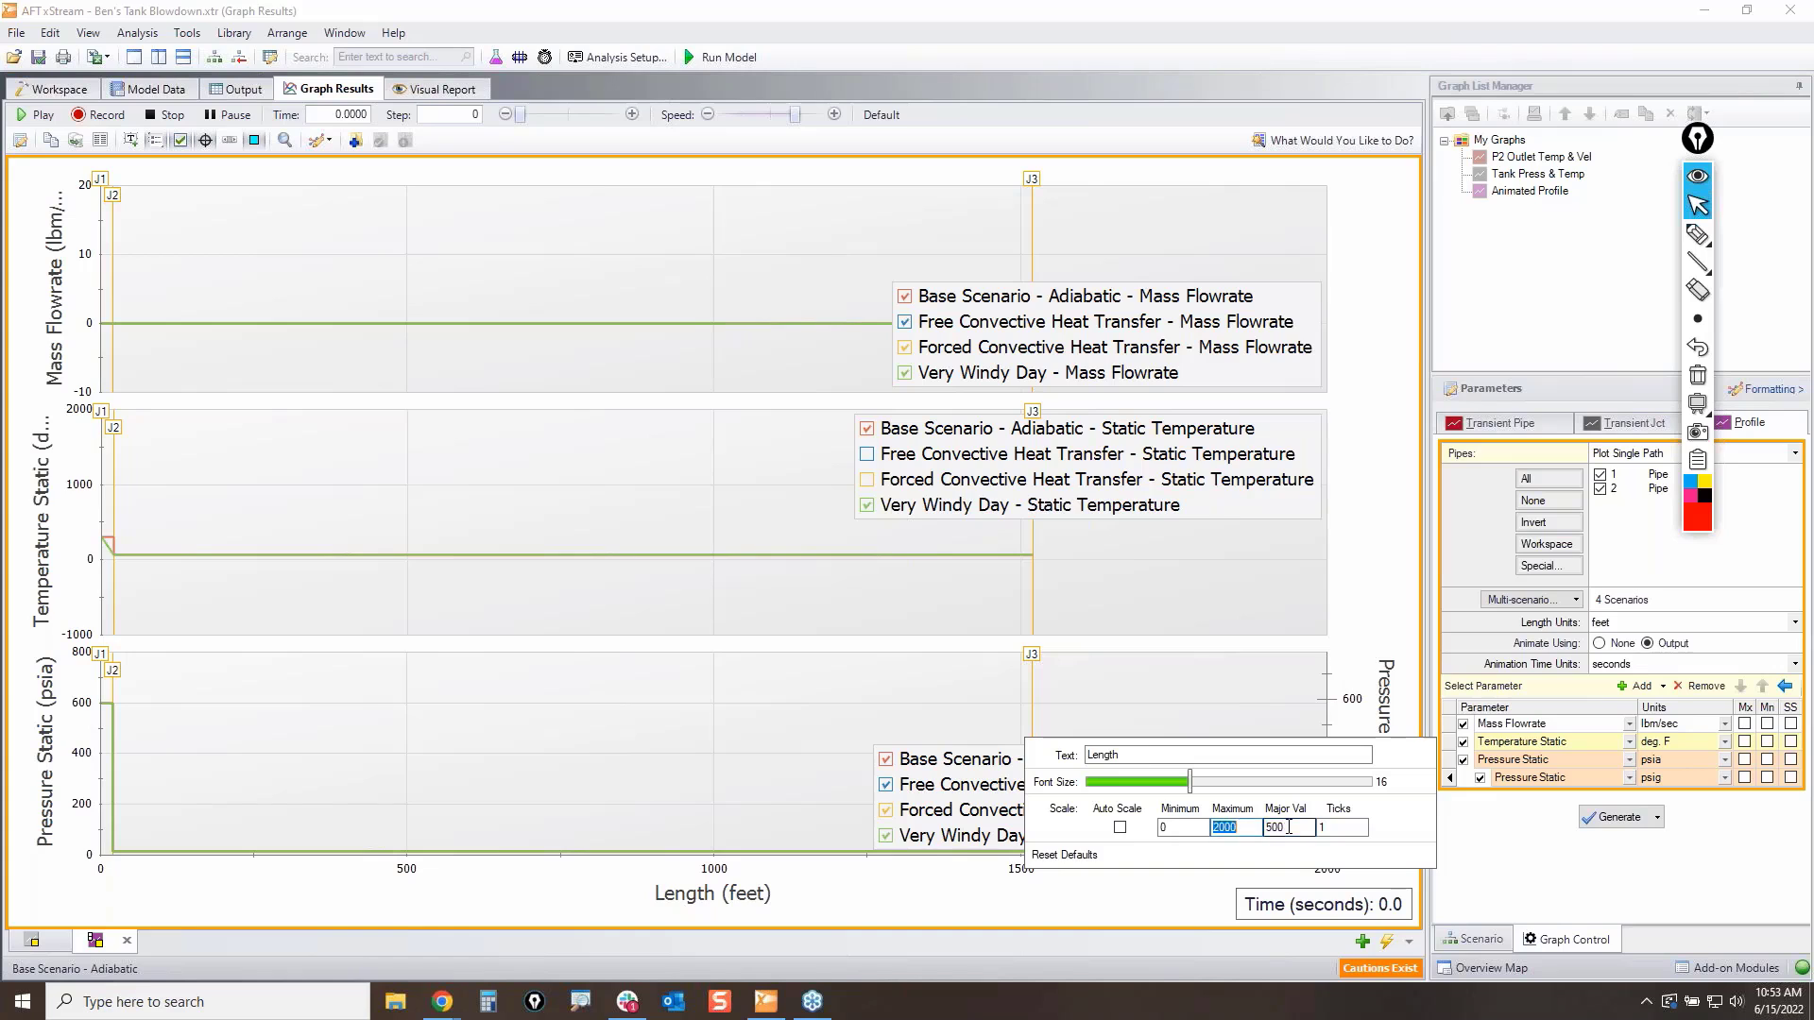
type("1600")
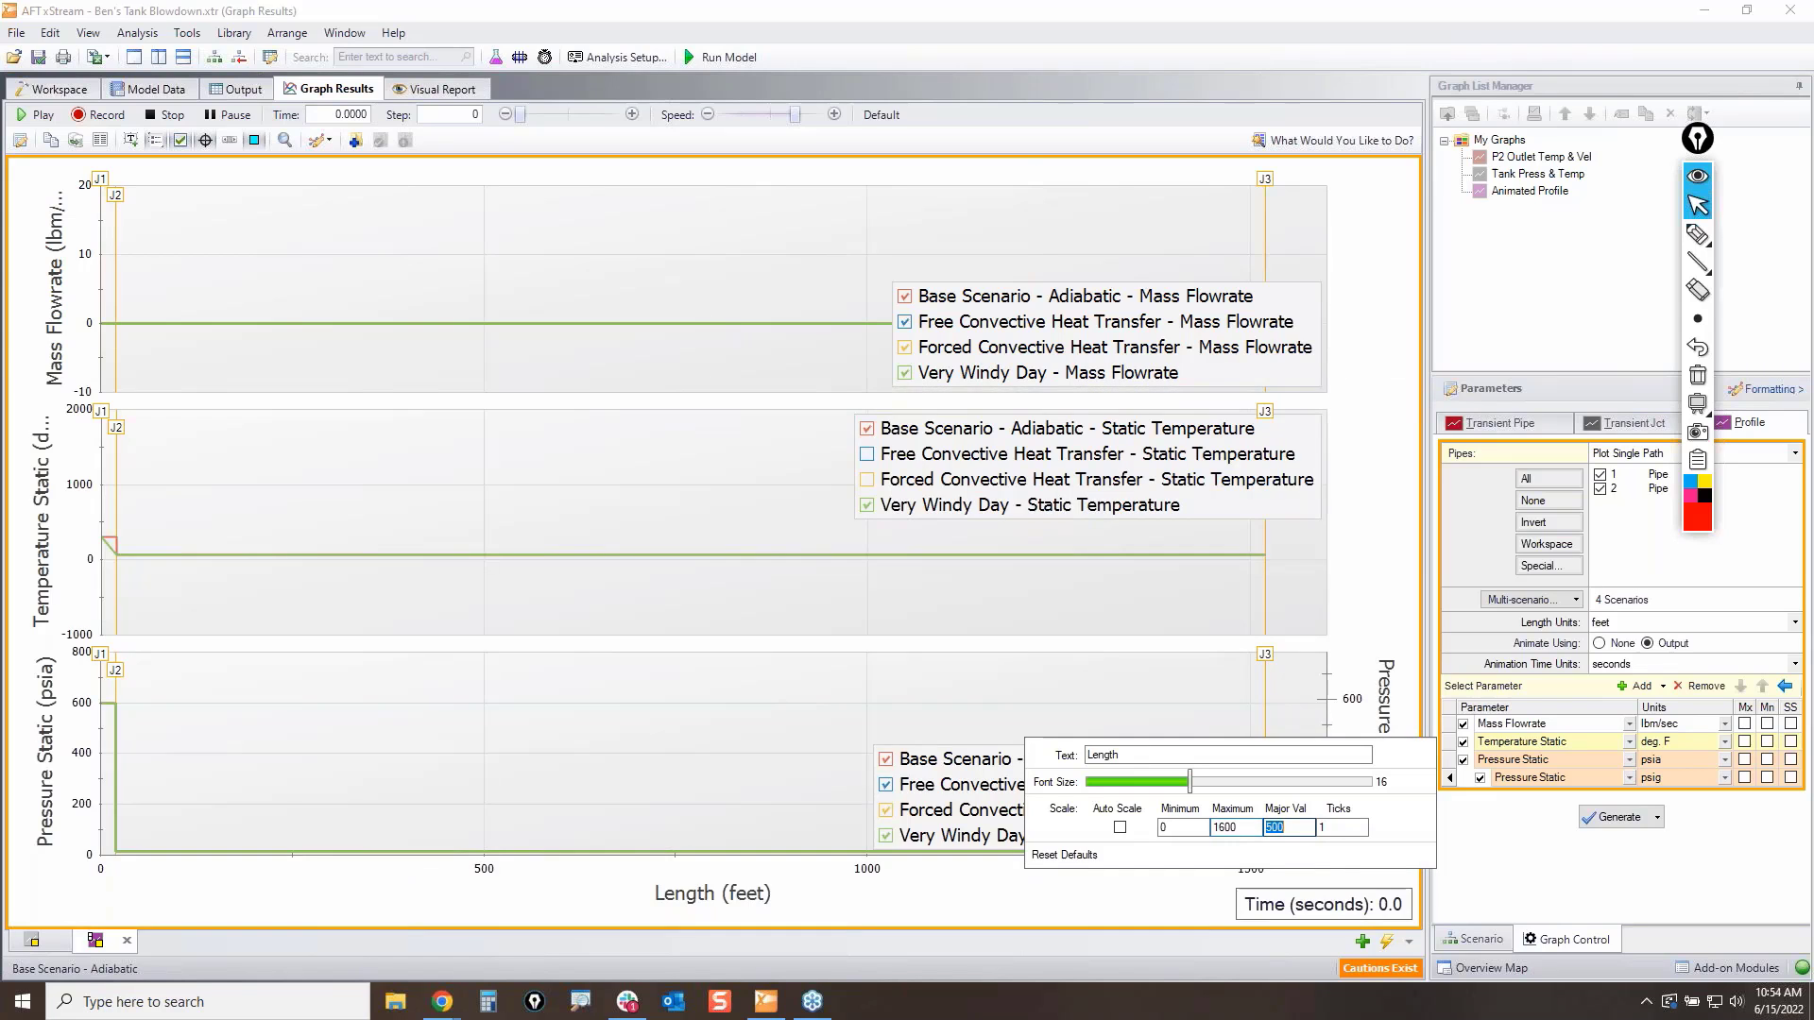
Step: Set the major value of the Length axis to 100 feet
type("100")
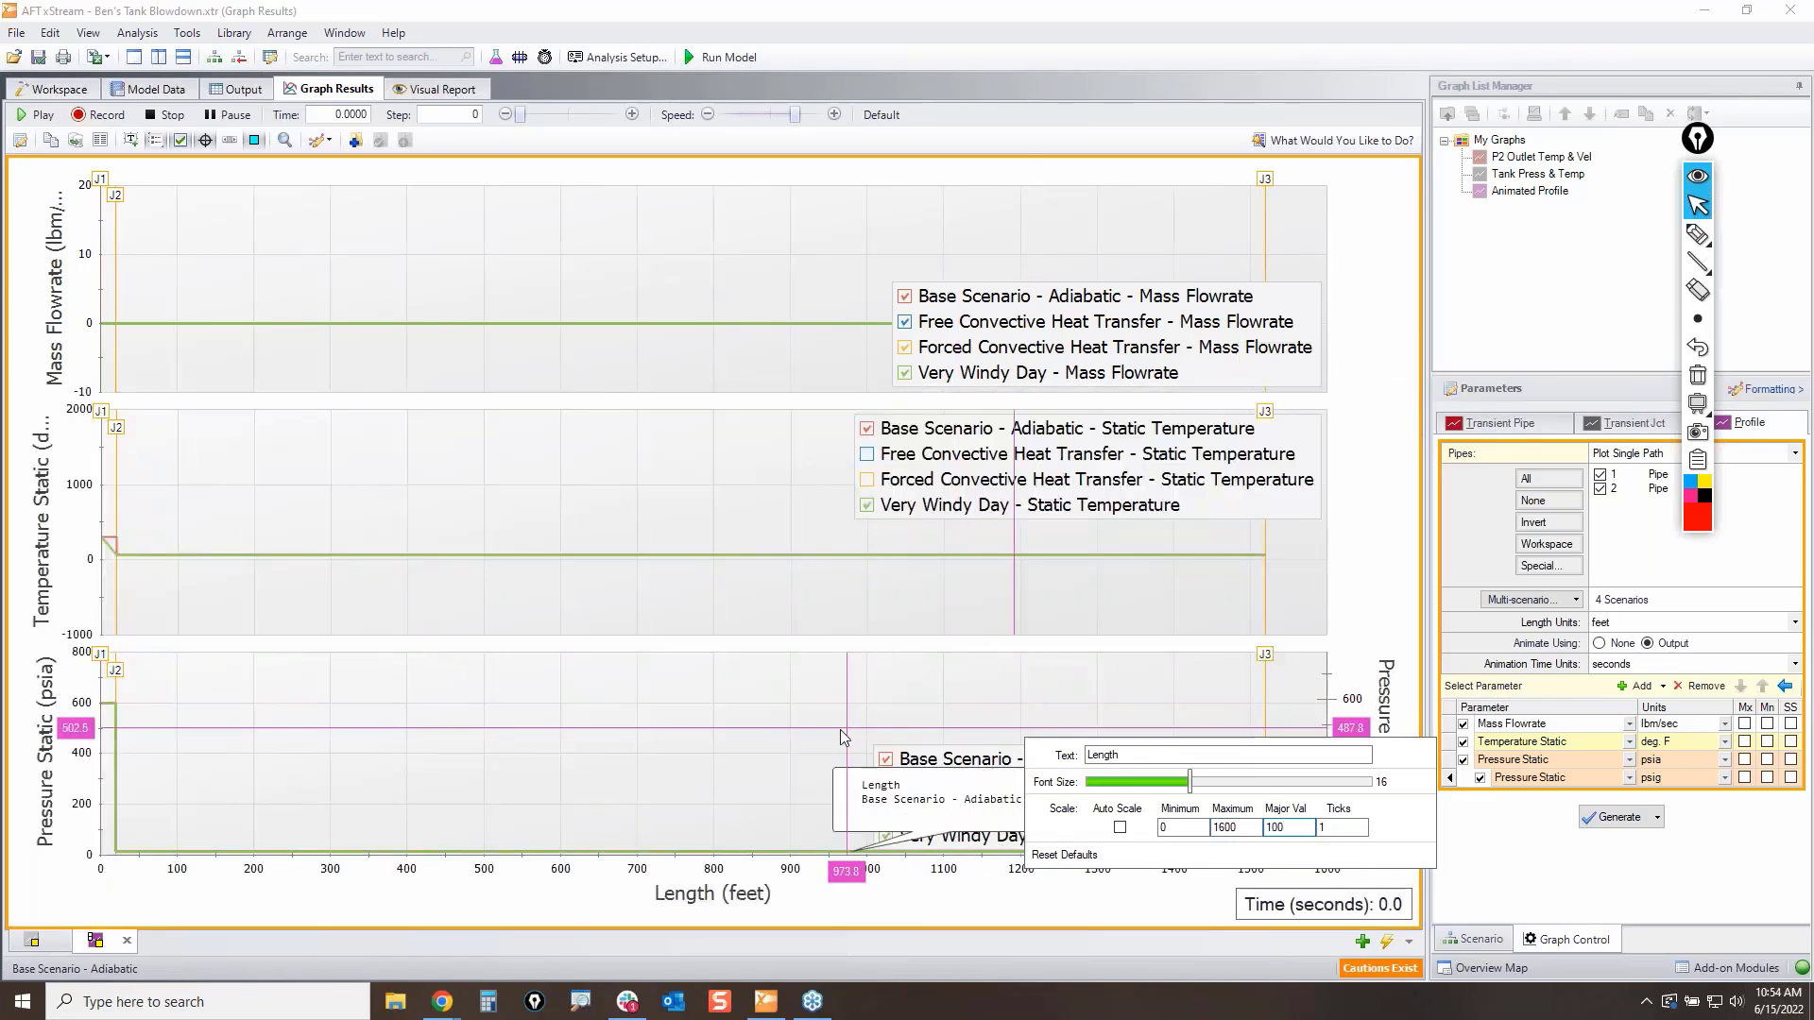
left_click(841, 730)
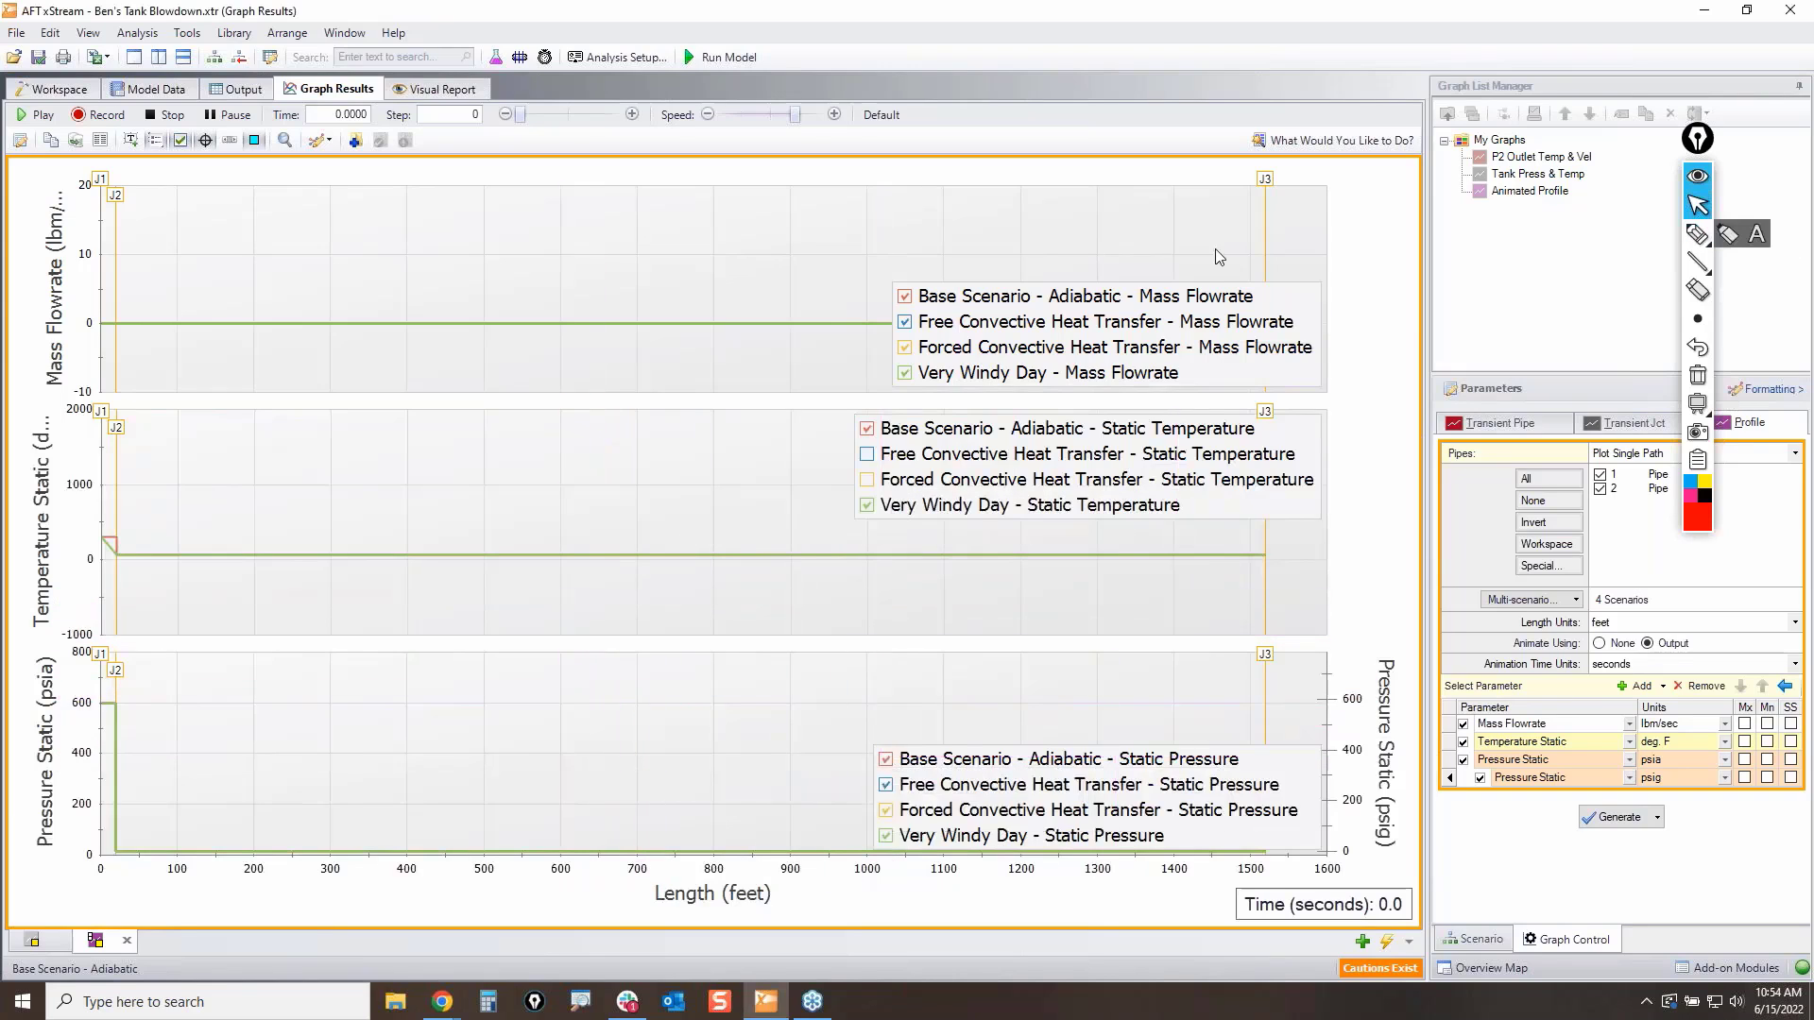
Step: Lower the animation speed, play the stacked profile graphs, and pause at about 0.18 seconds
left_click(707, 114)
left_click(43, 121)
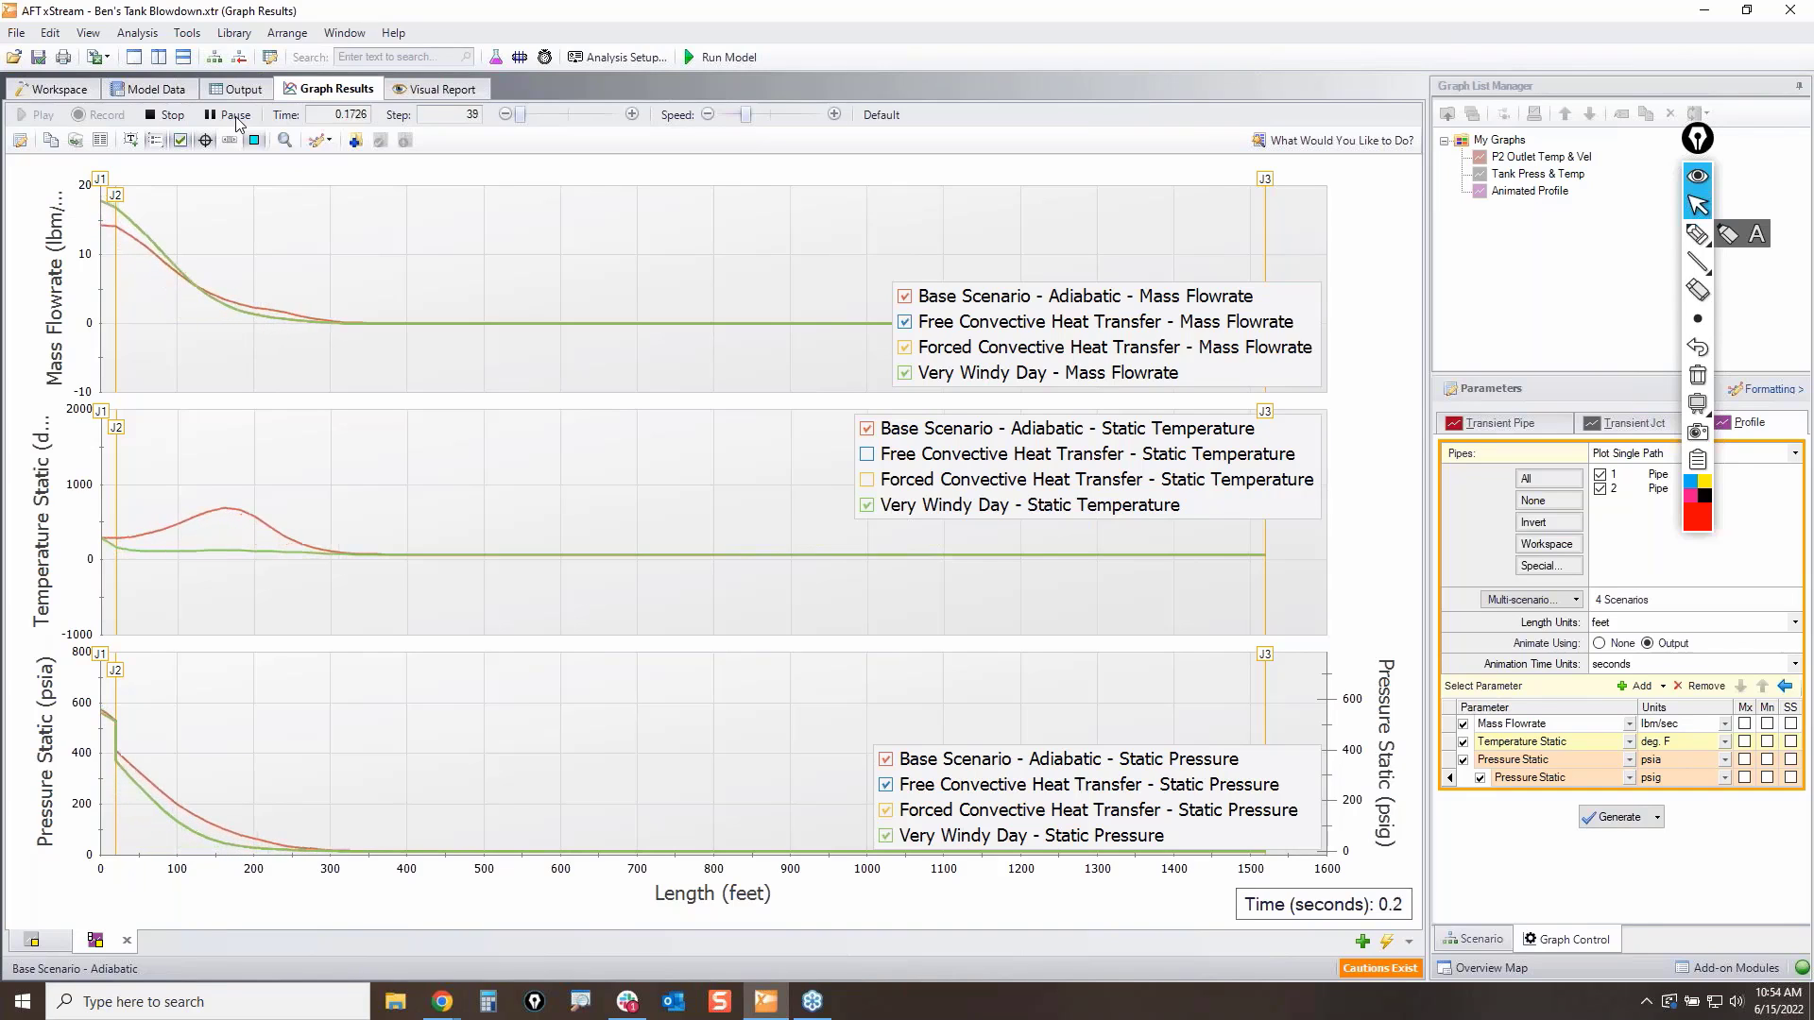
left_click(231, 116)
Step: Rename the Mass Flowrate axis label as "M dot"
right_click(54, 322)
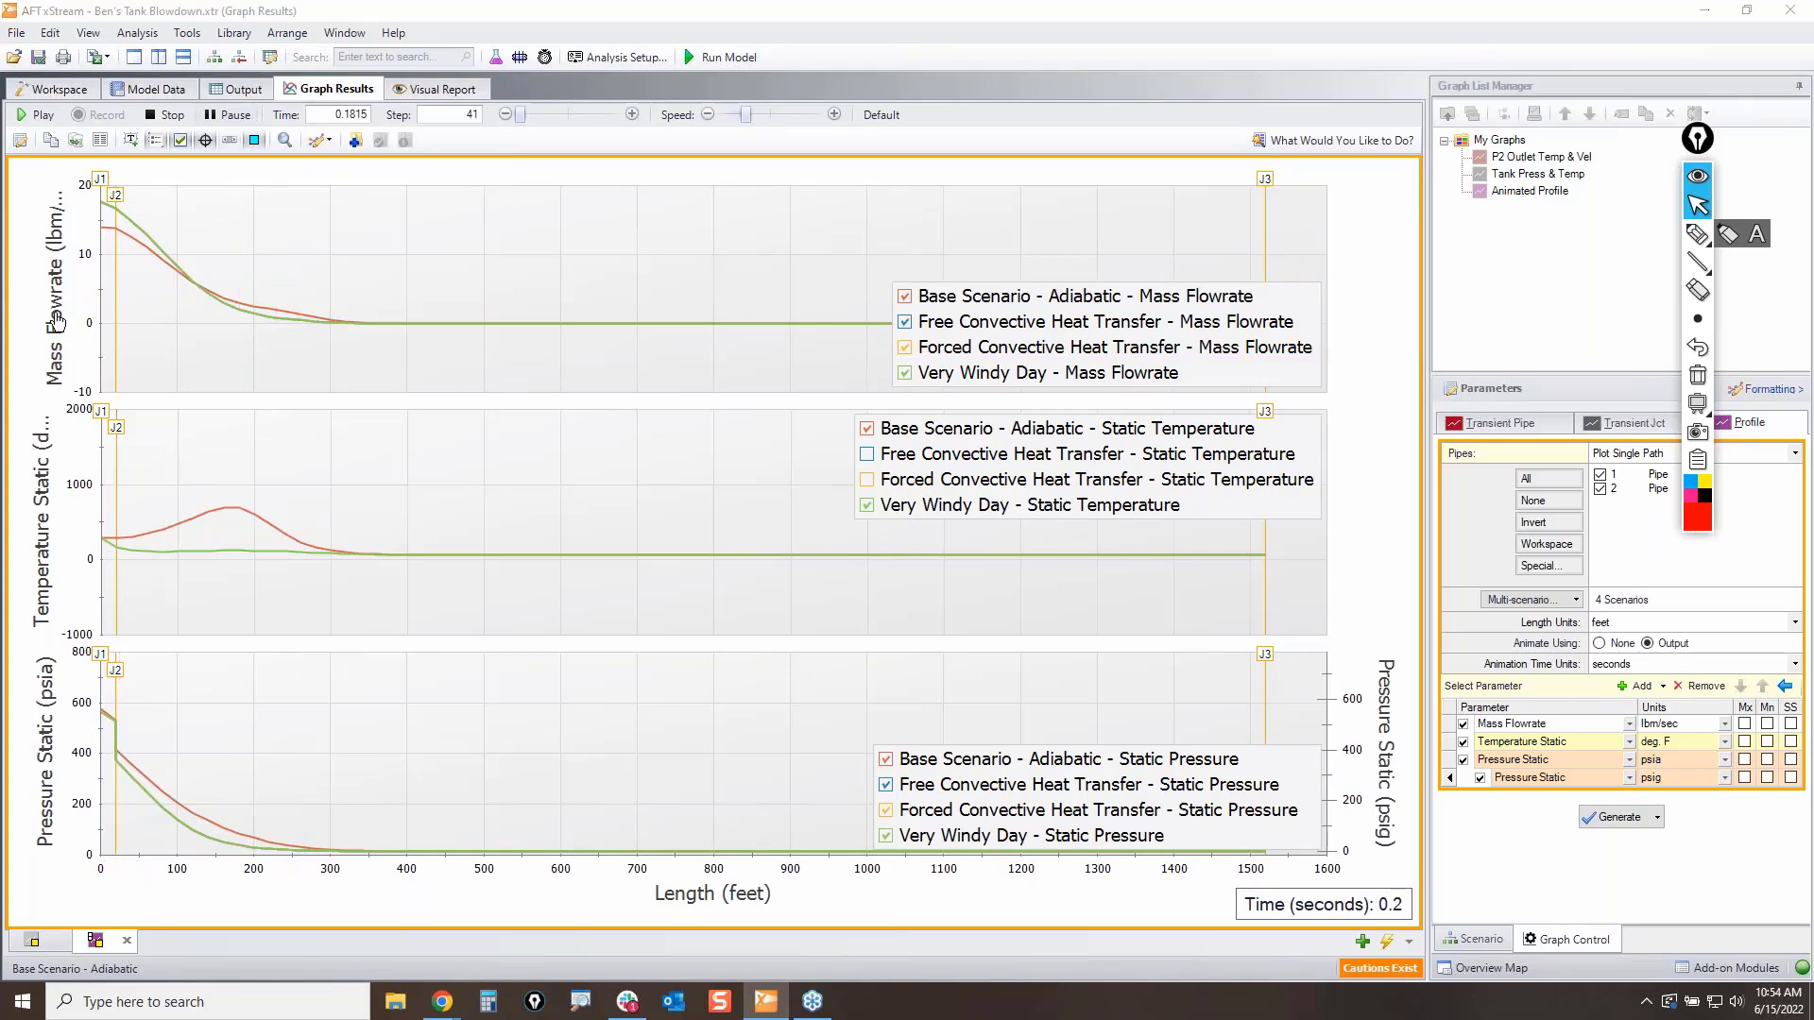
double_click(171, 198)
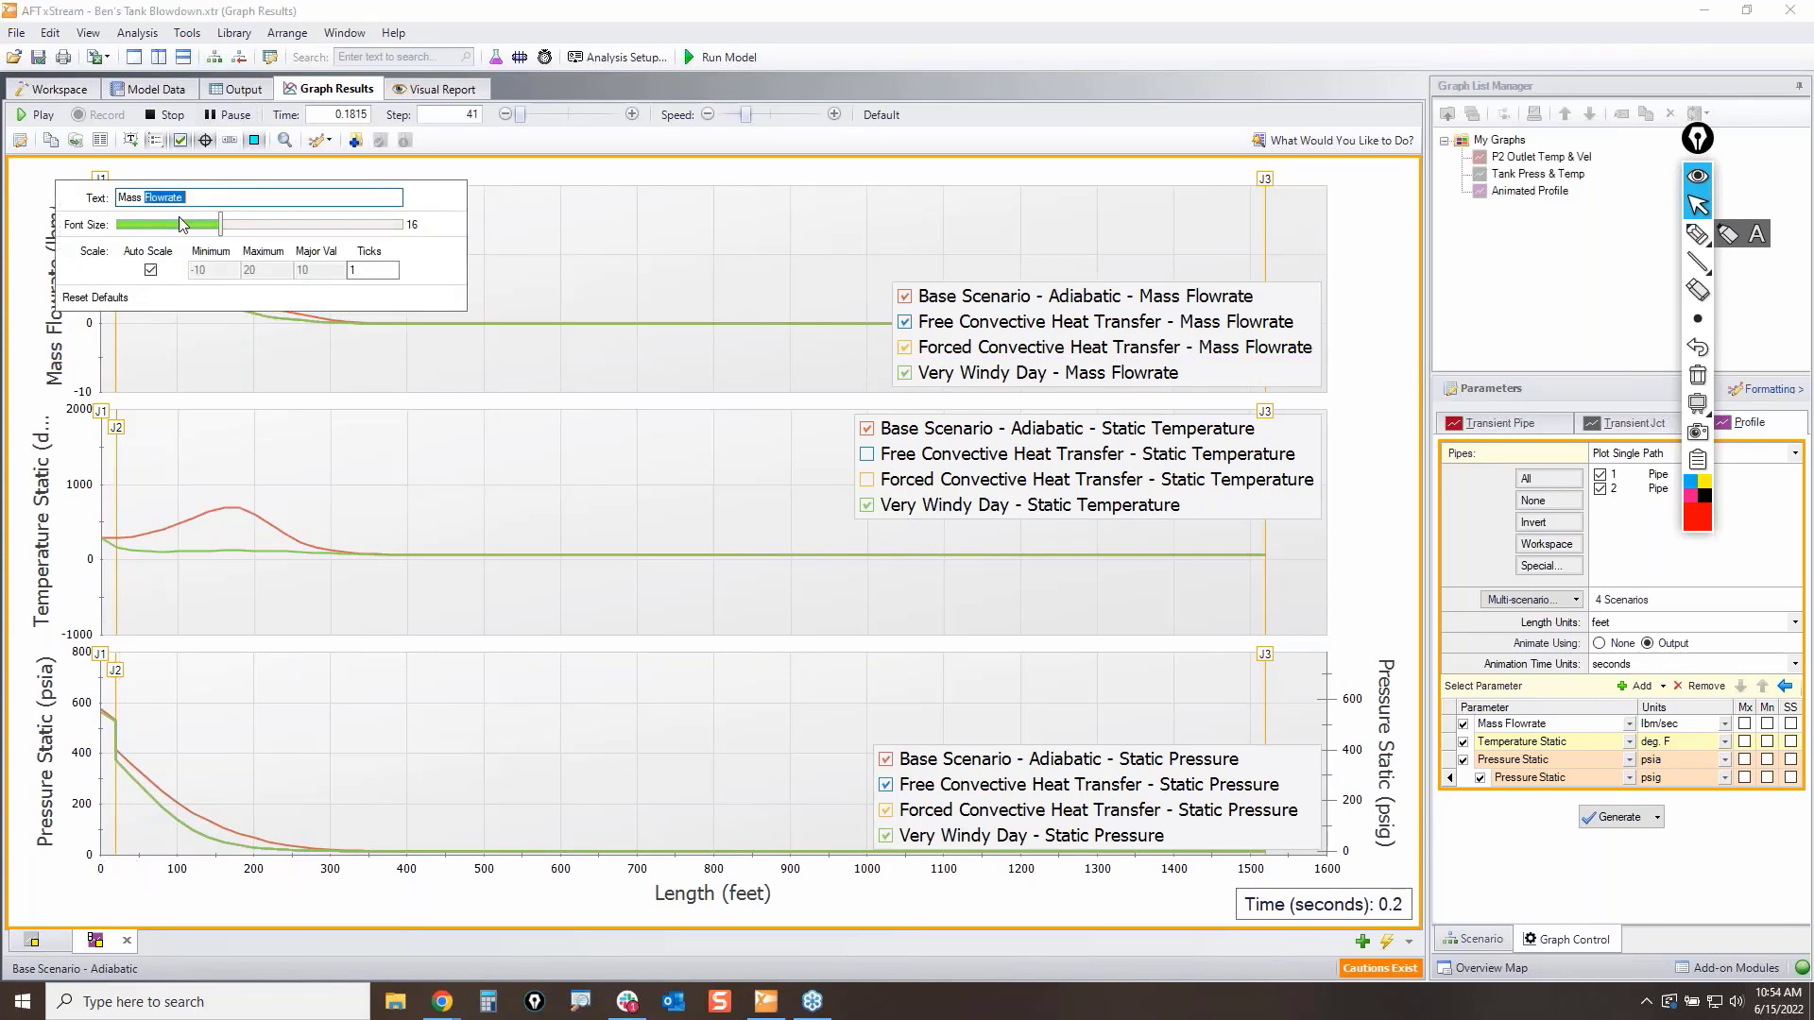
key("BackSpace")
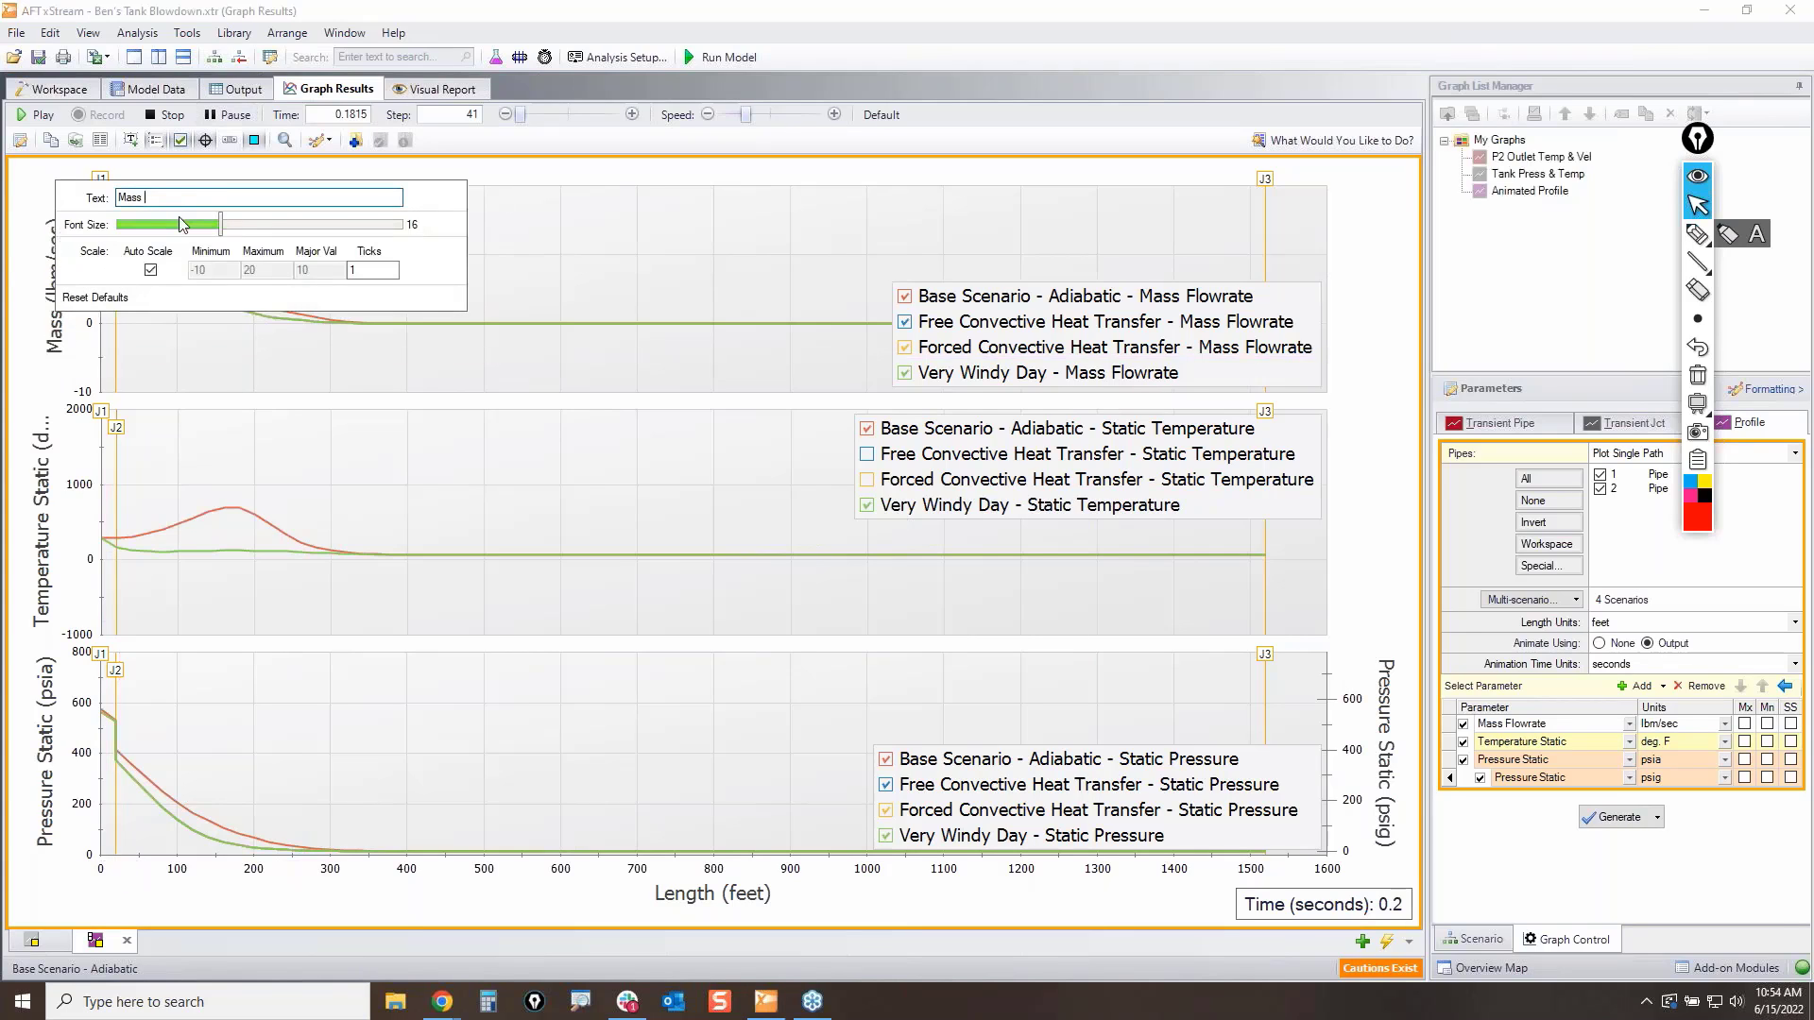
key("BackSpace")
key("BackSpace")
type("dot")
Step: Shorten the Temperature Static axis label to "T" and the psia Pressure Static axis label to "P"
left_click(42, 526)
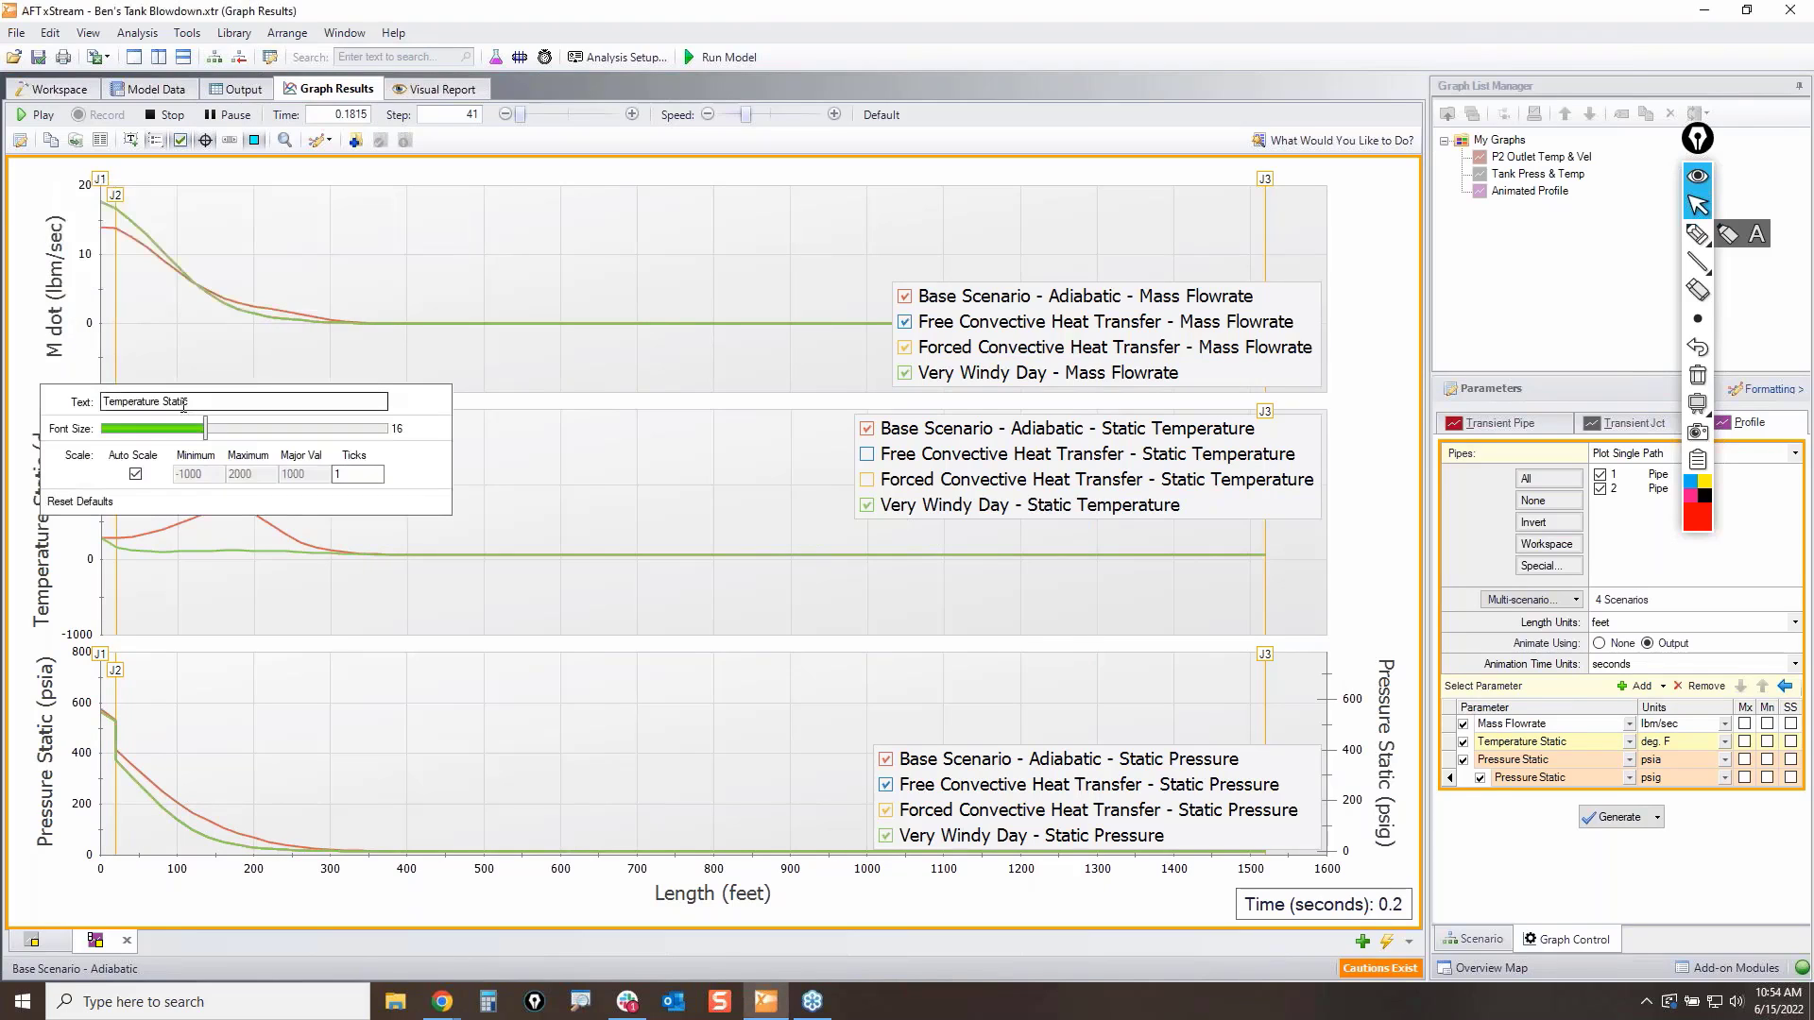
type("T")
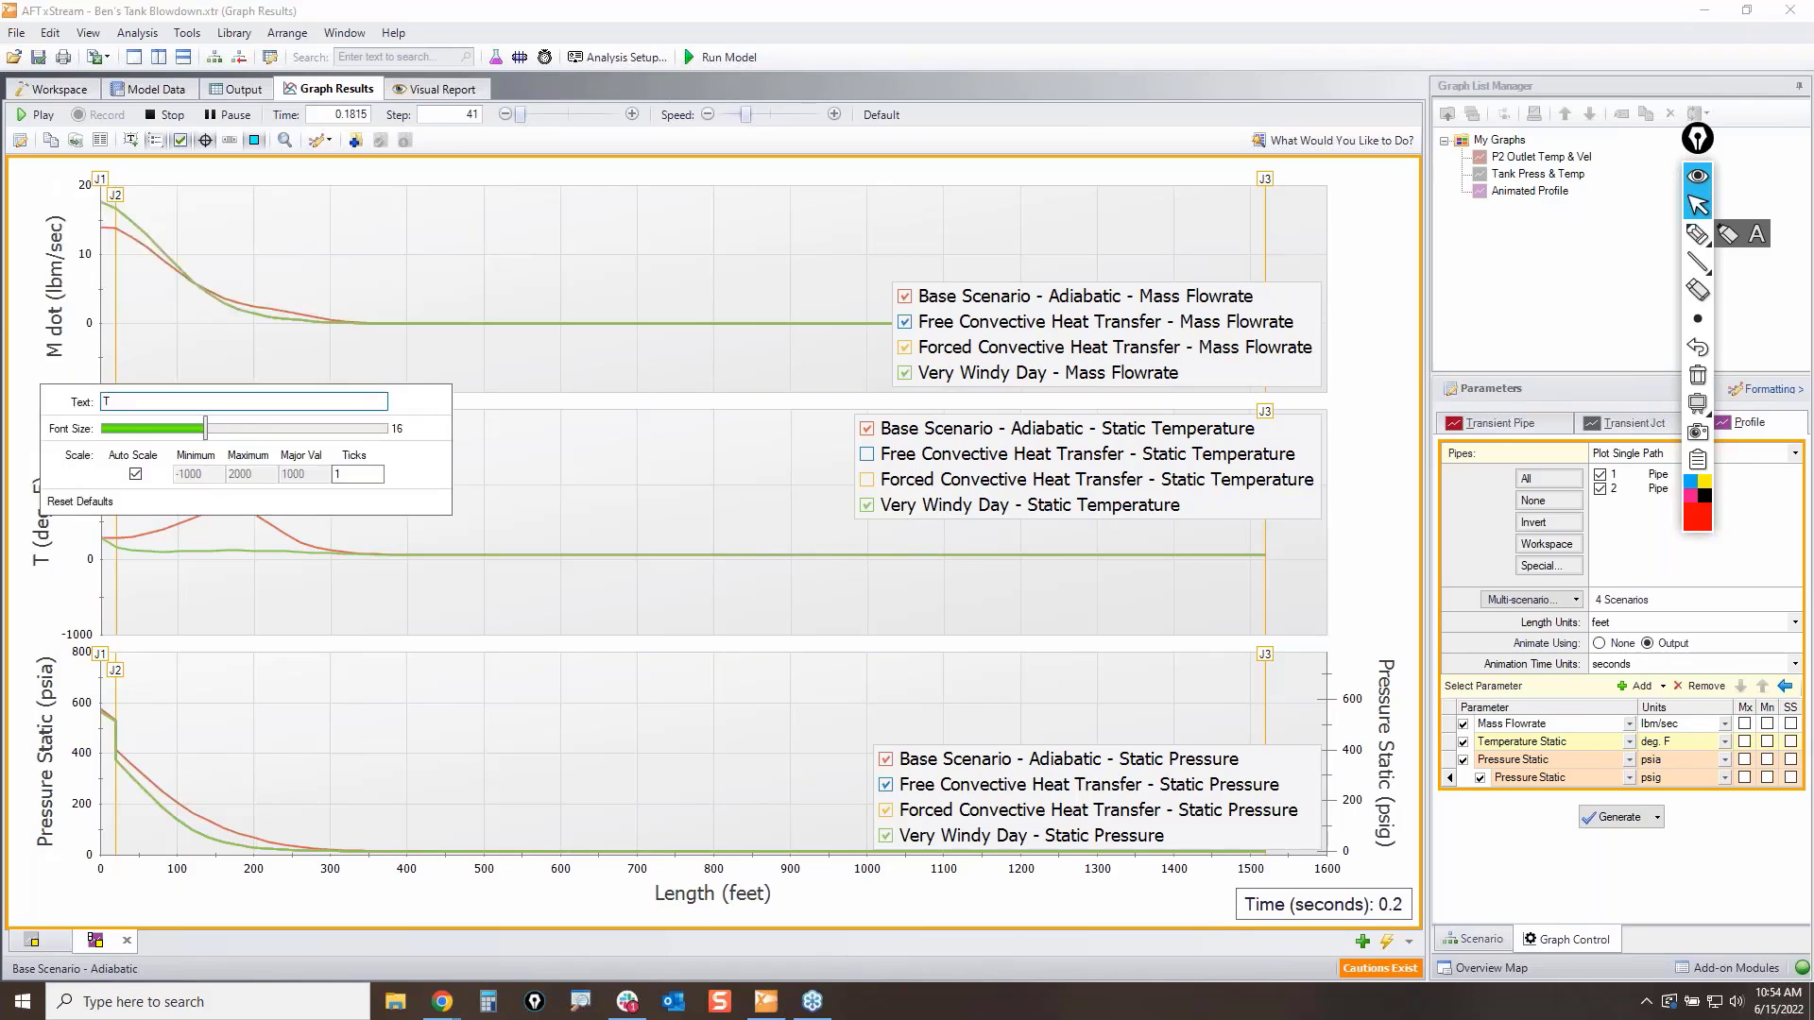
left_click(46, 832)
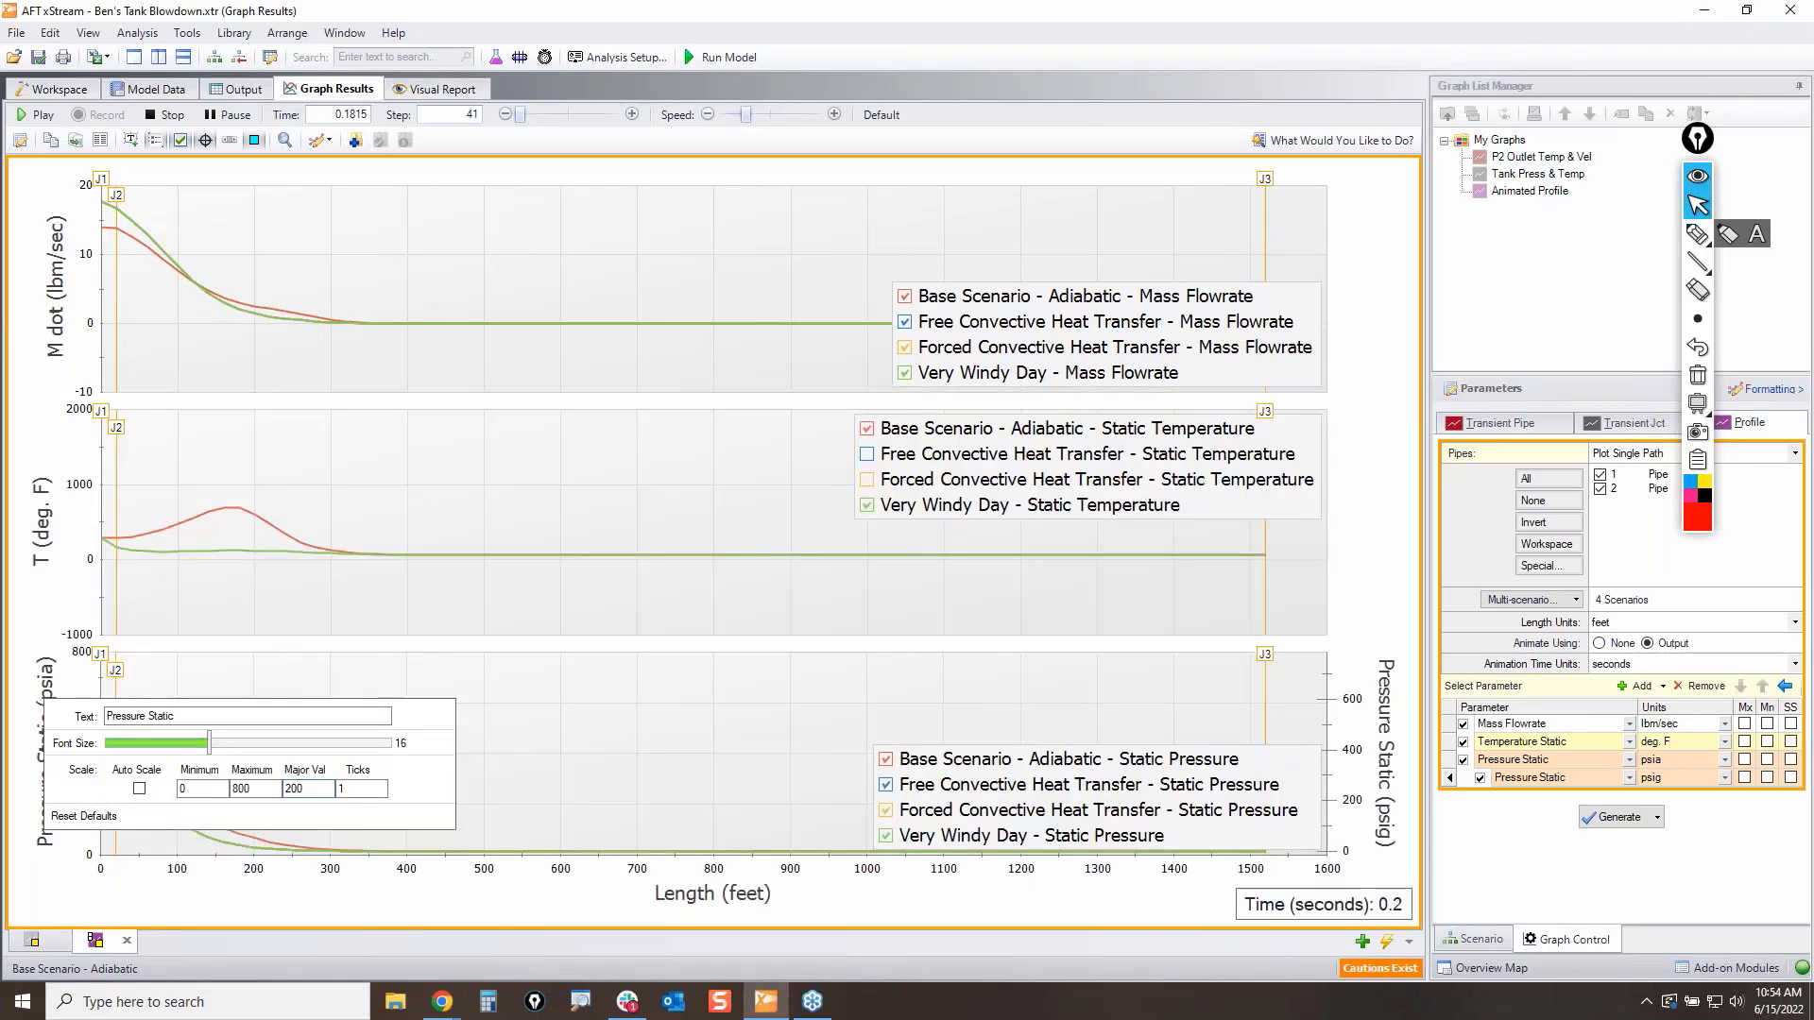
type("P")
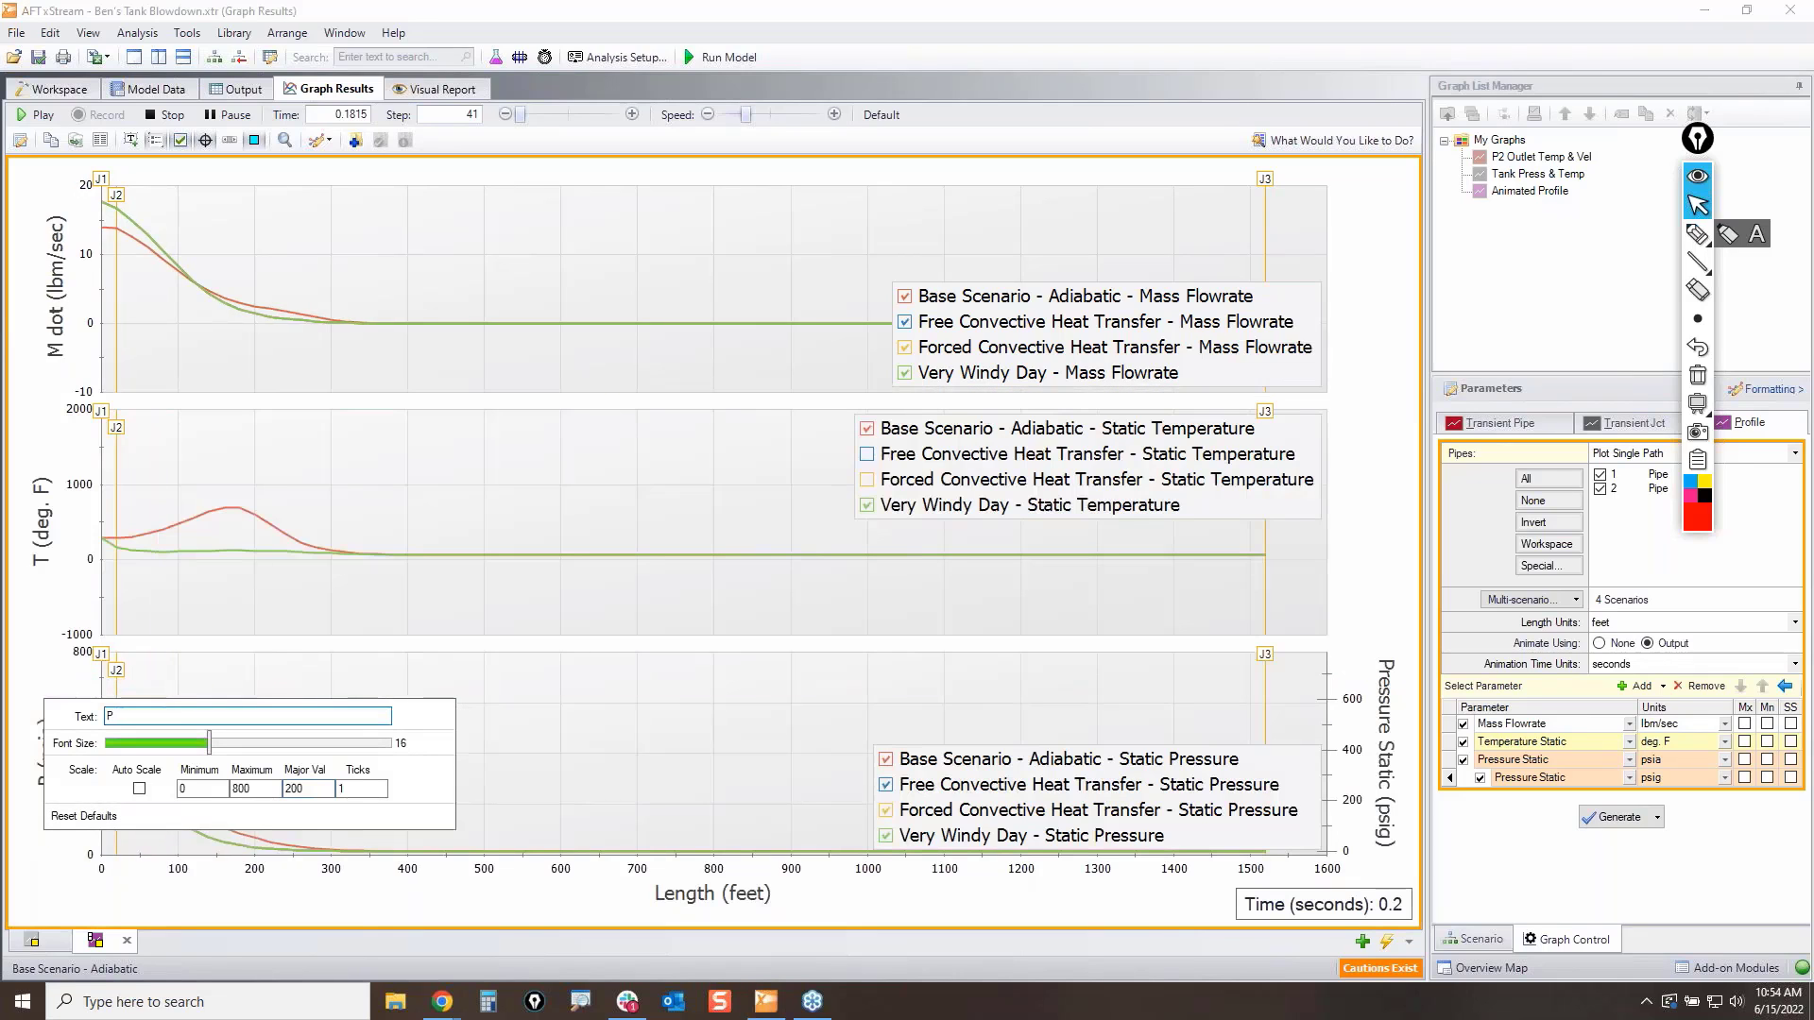
left_click(715, 727)
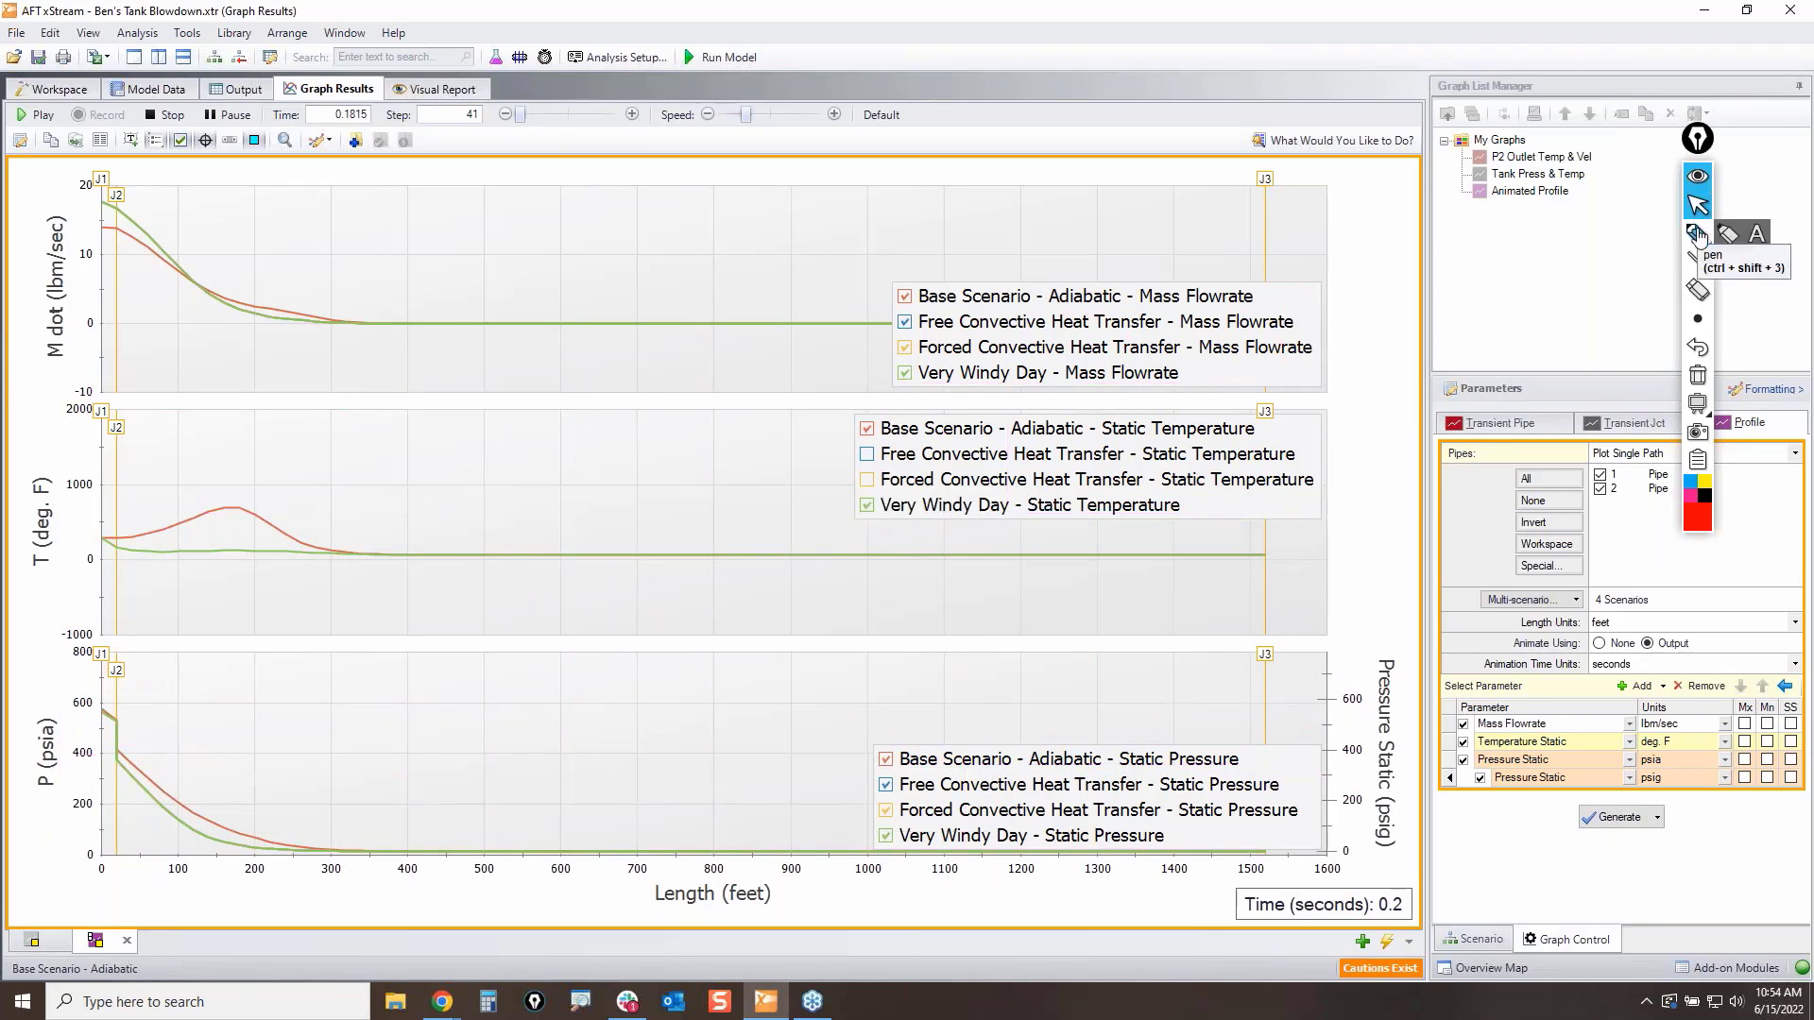
Step: Circle the Add to Graph List tool with the red pen and return to the pointer
left_click(1698, 235)
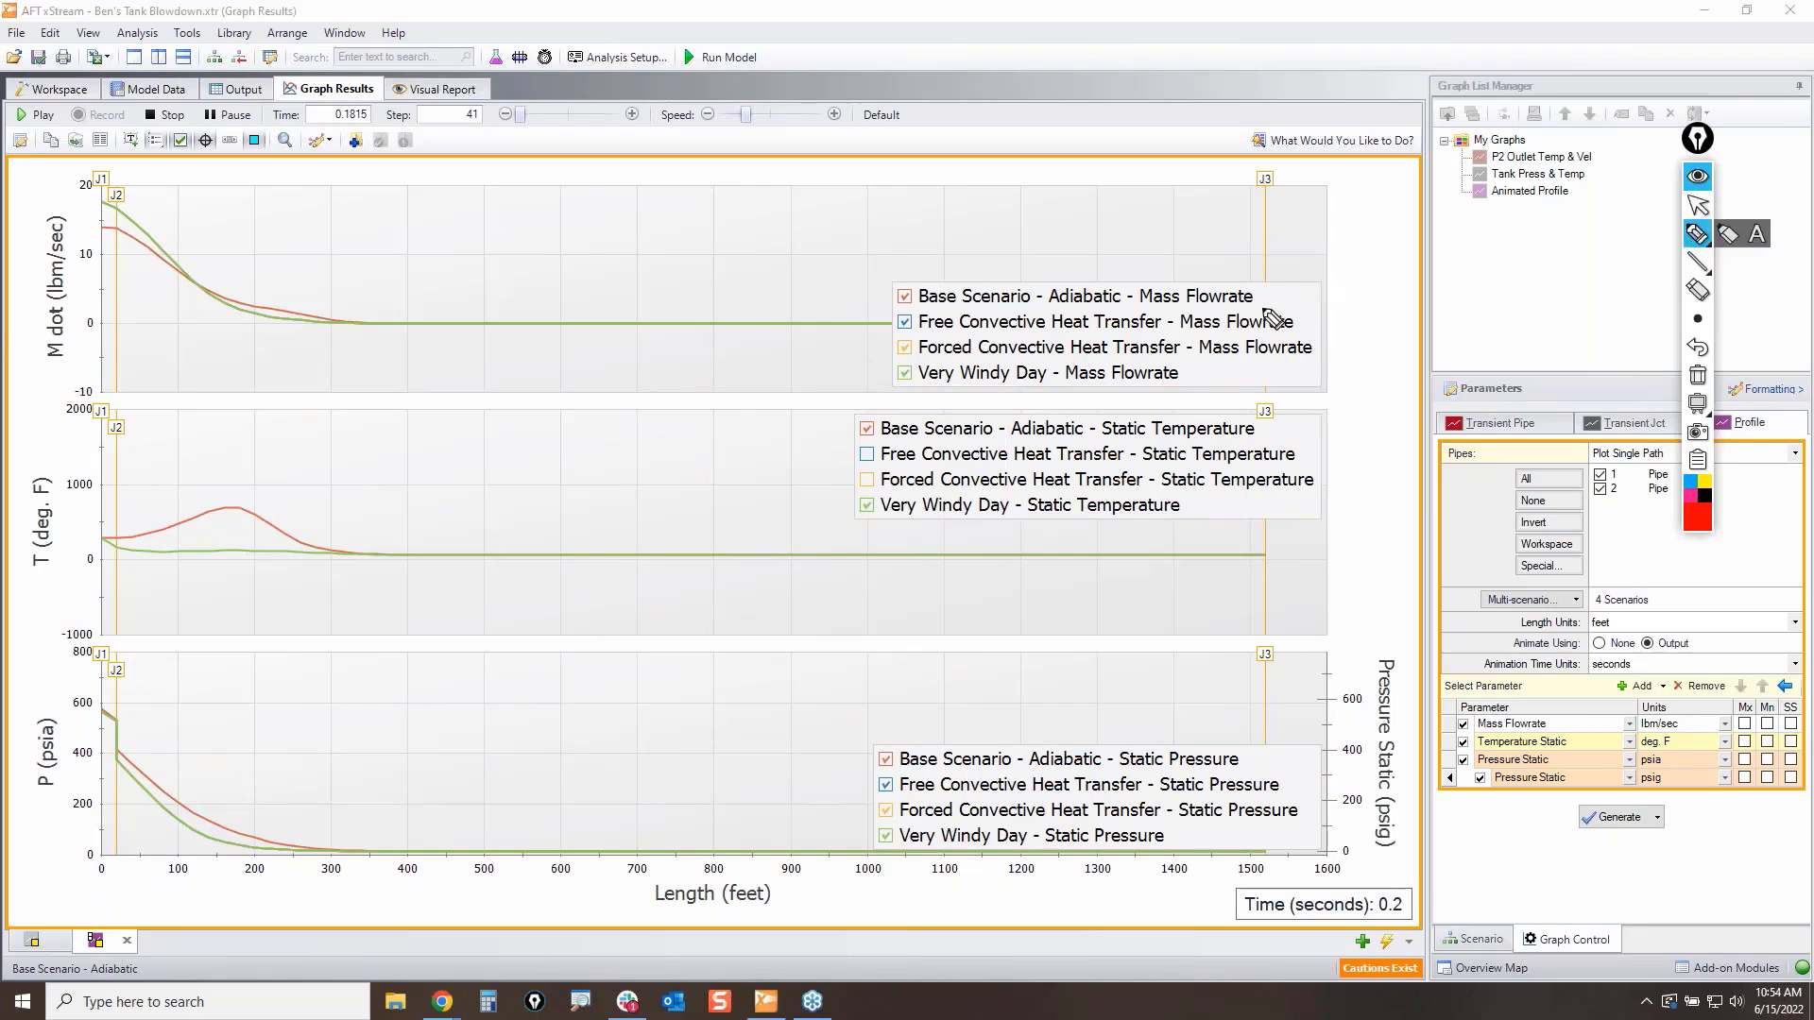
left_click_drag(342, 132, 367, 134)
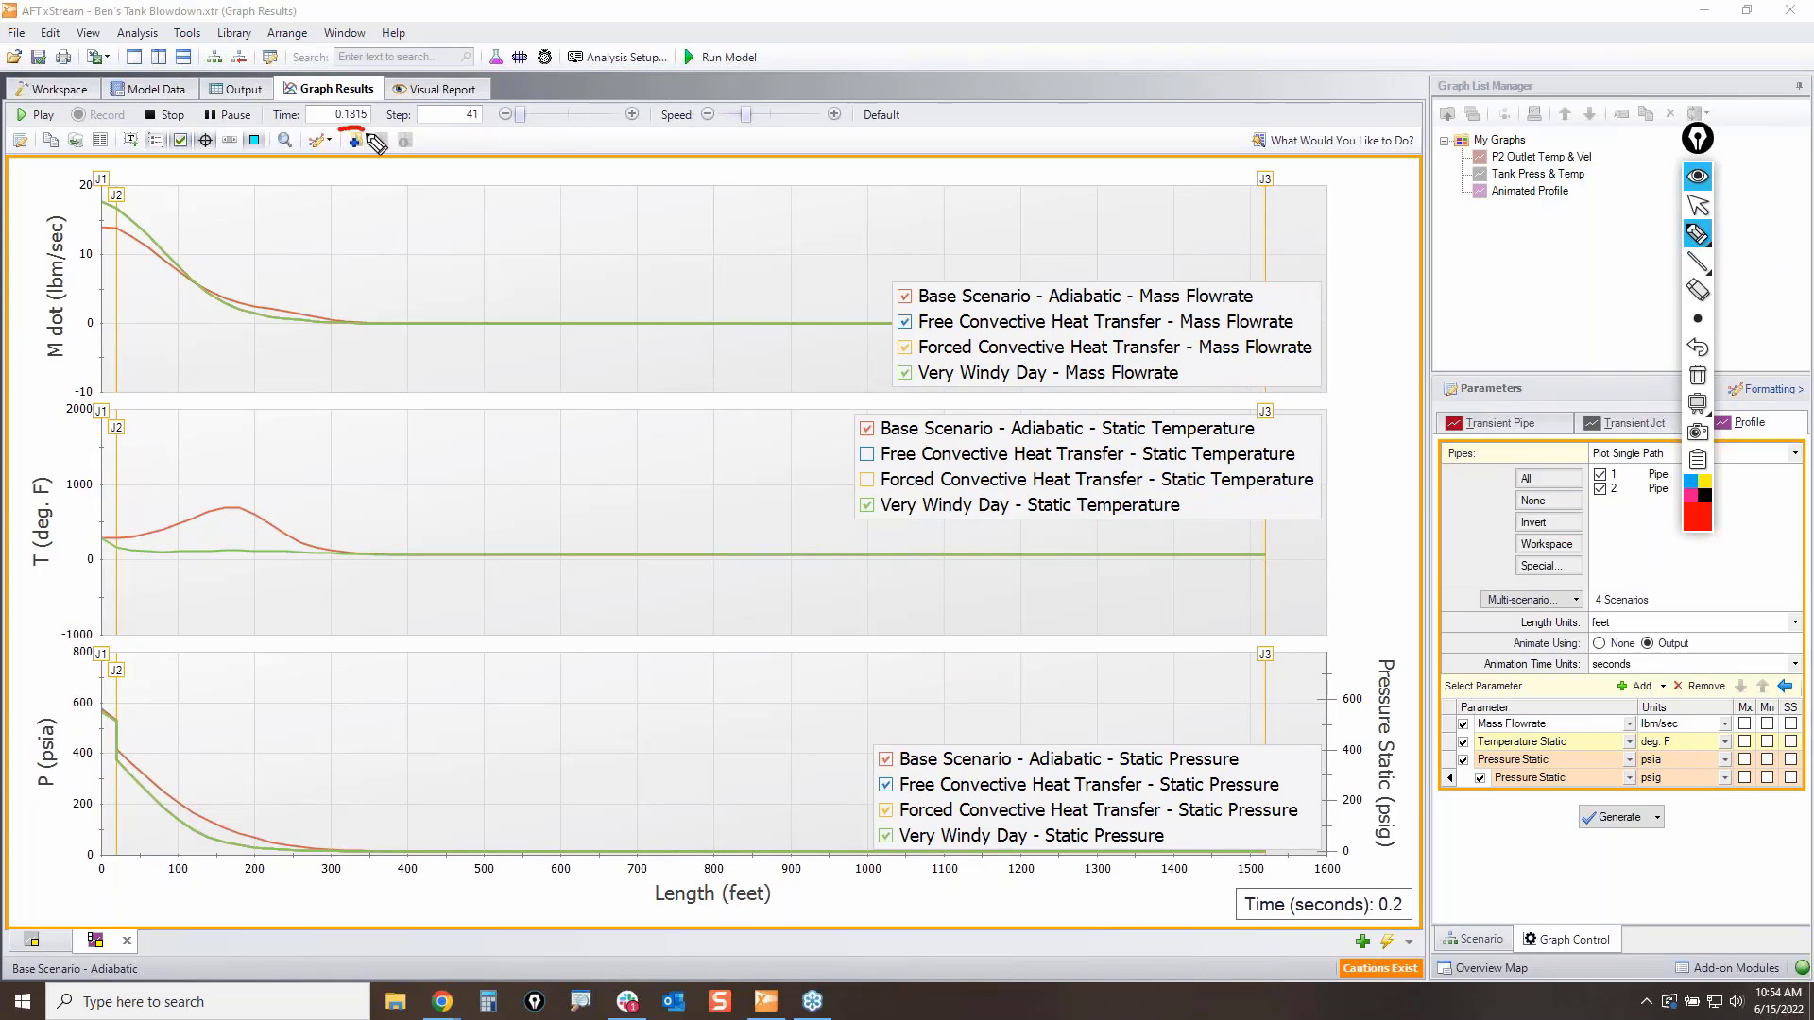
left_click(1698, 206)
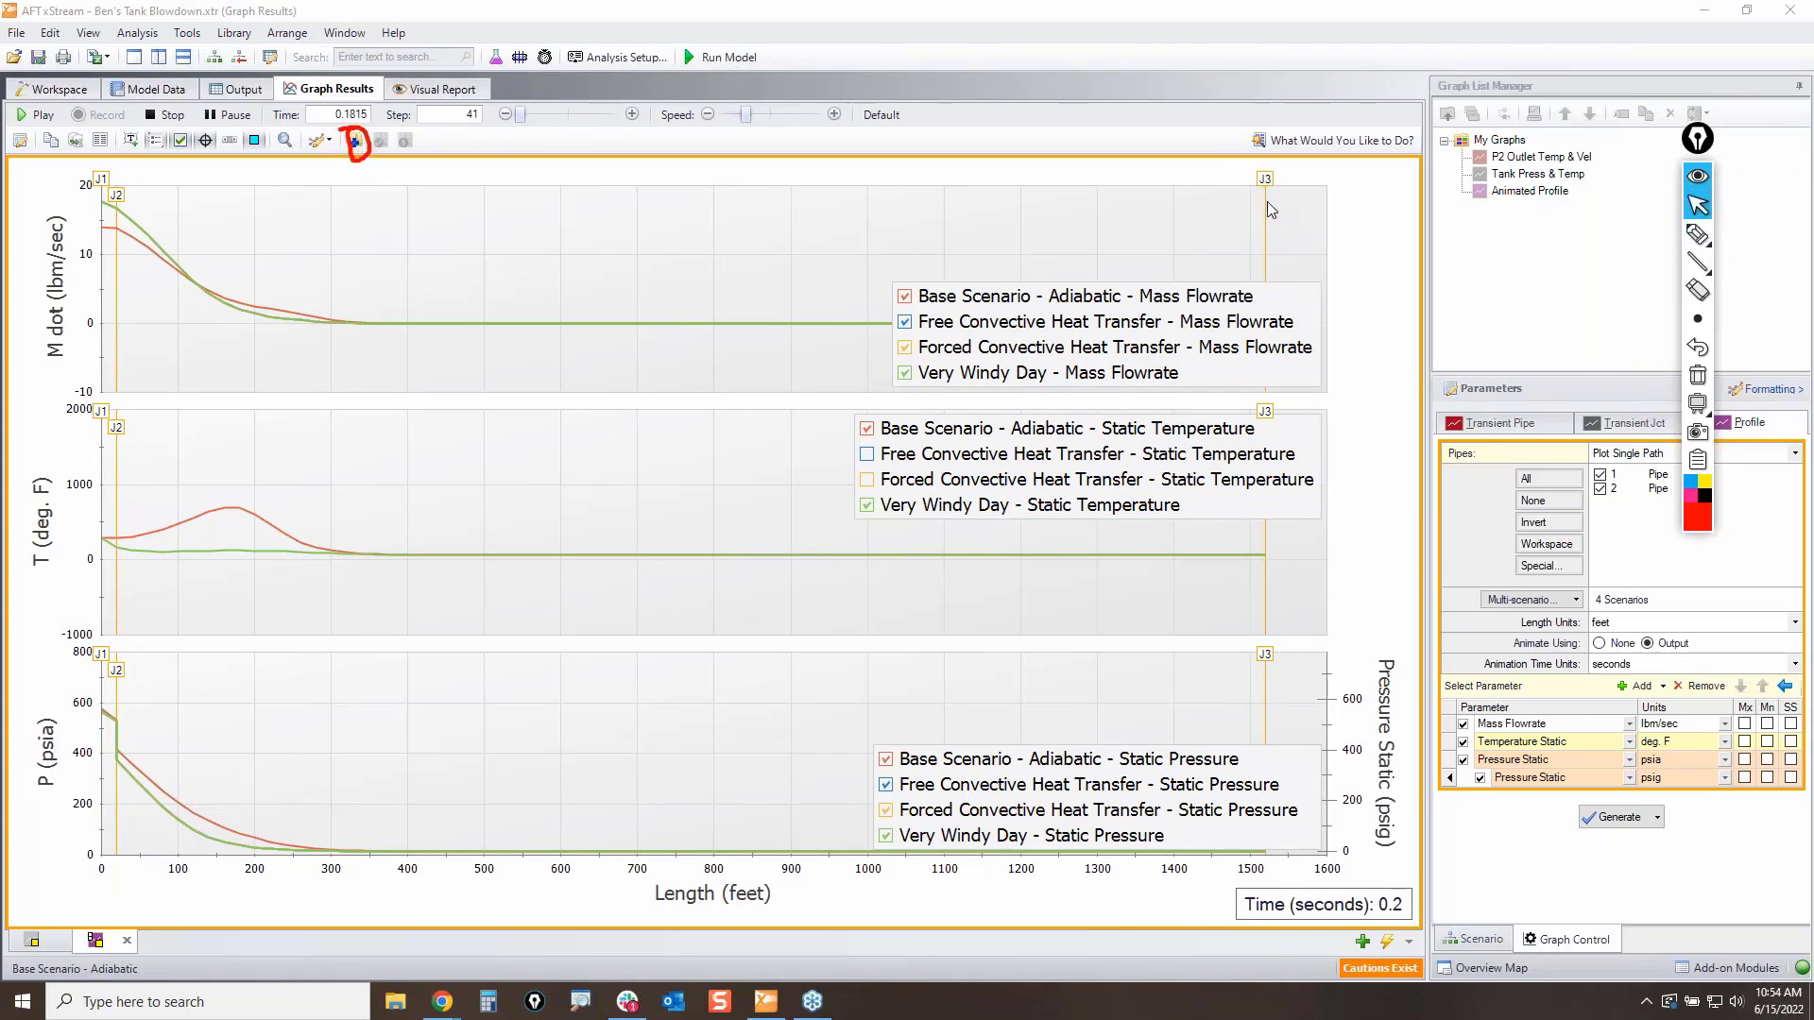
Step: Add the current graph to the graph list, naming it with the presenter's first name in possessive form followed by "Animation"
left_click(360, 144)
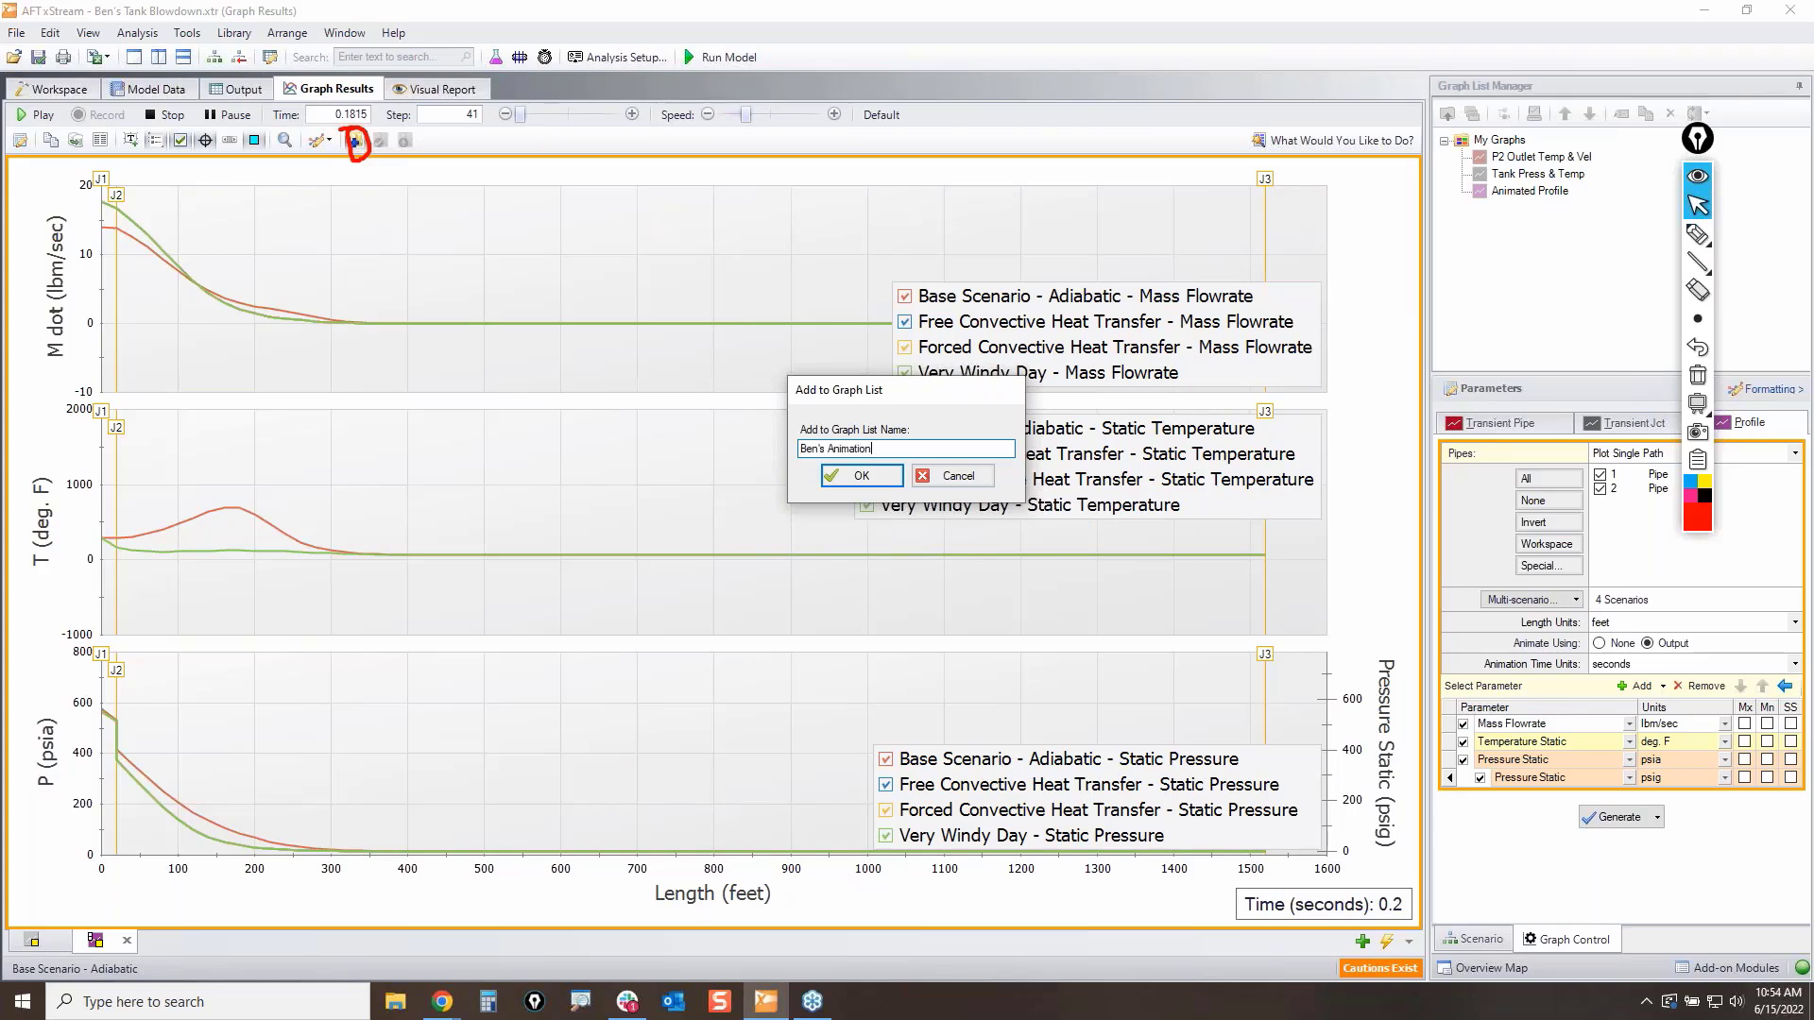
type("Ben's Animation")
key("Return")
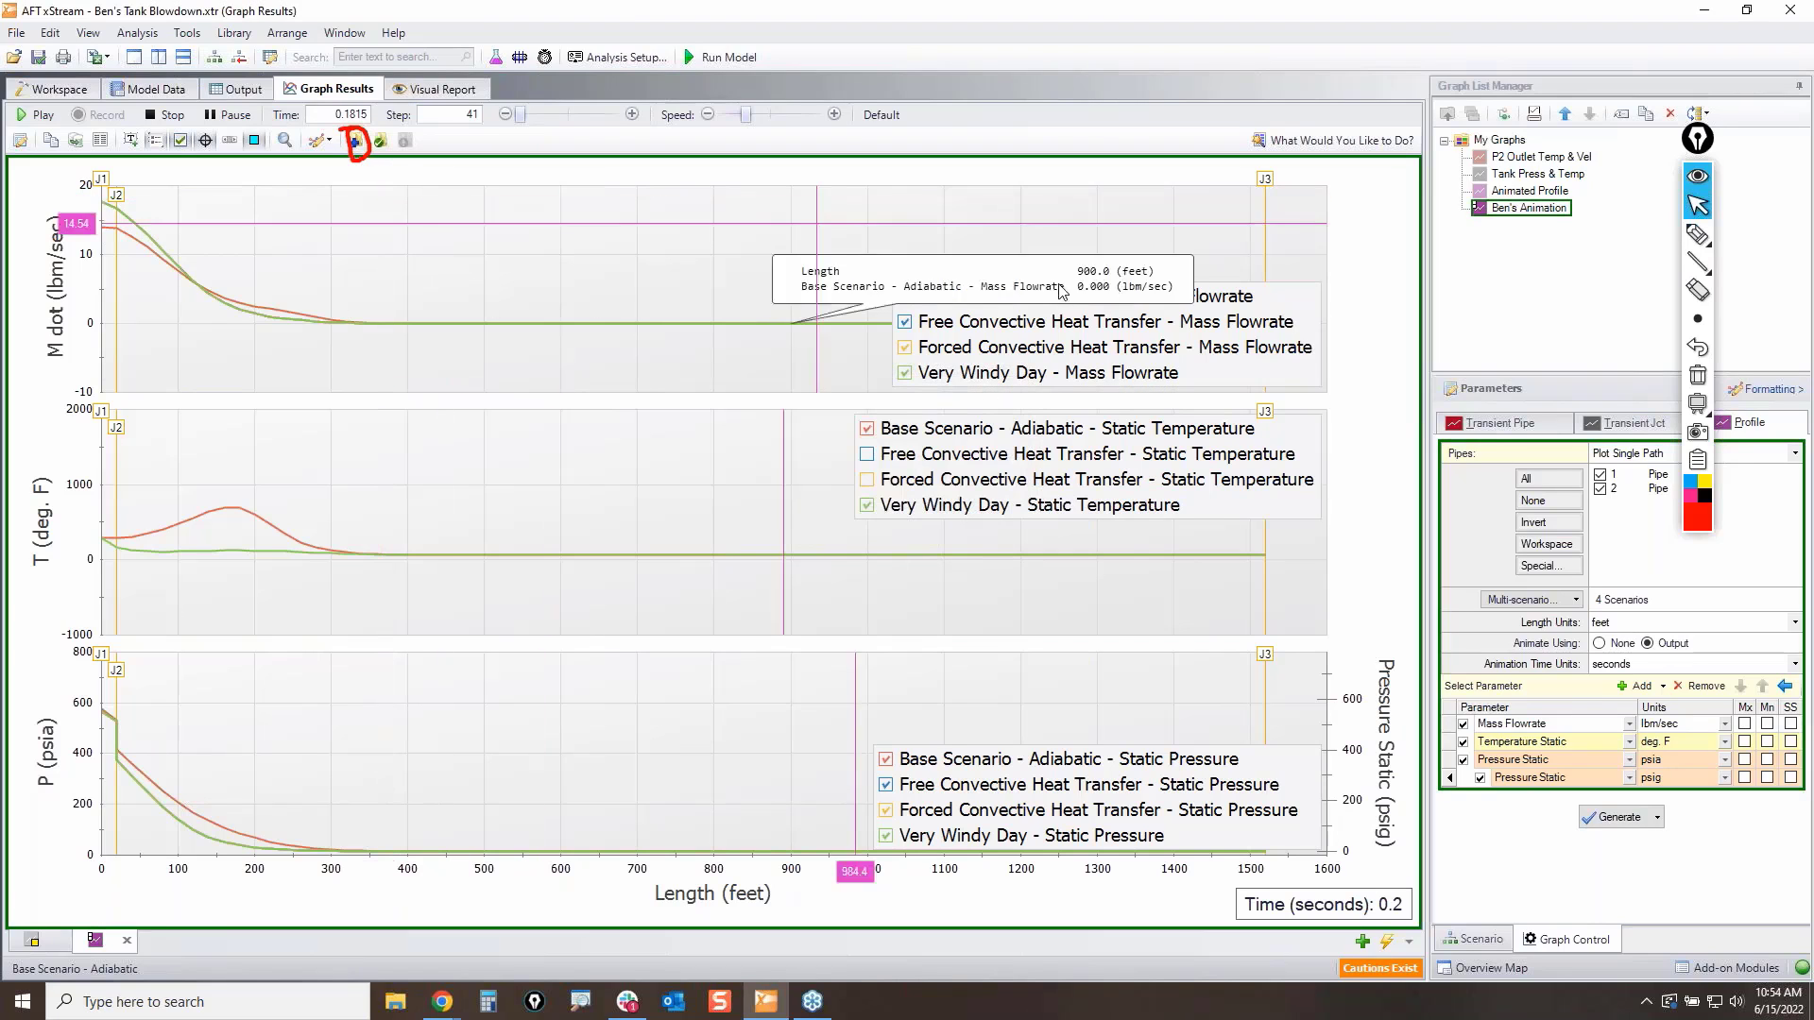
Step: Circle the newly saved graph under My Graphs with the pen, draw a line to the list's root, and clear all marks
left_click(1698, 234)
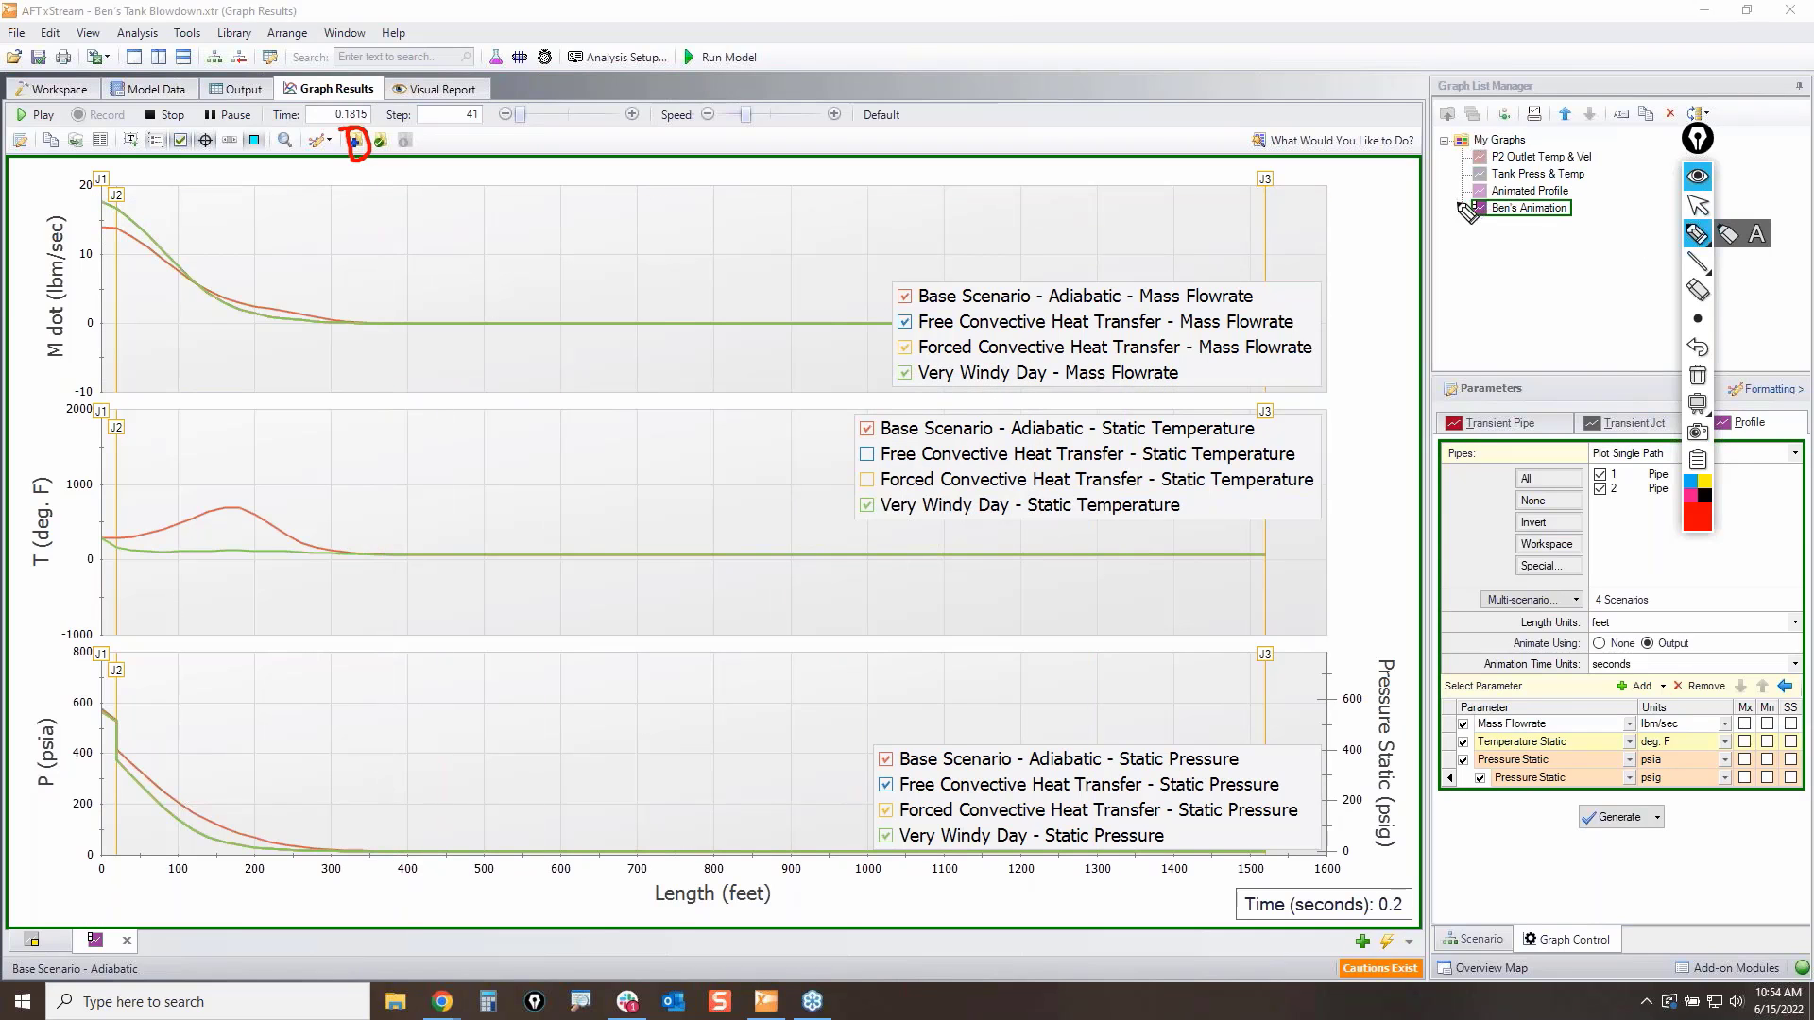
mouse_move(1468, 216)
left_mouse_down()
mouse_move(1550, 232)
mouse_move(1446, 236)
mouse_move(1455, 168)
left_mouse_up()
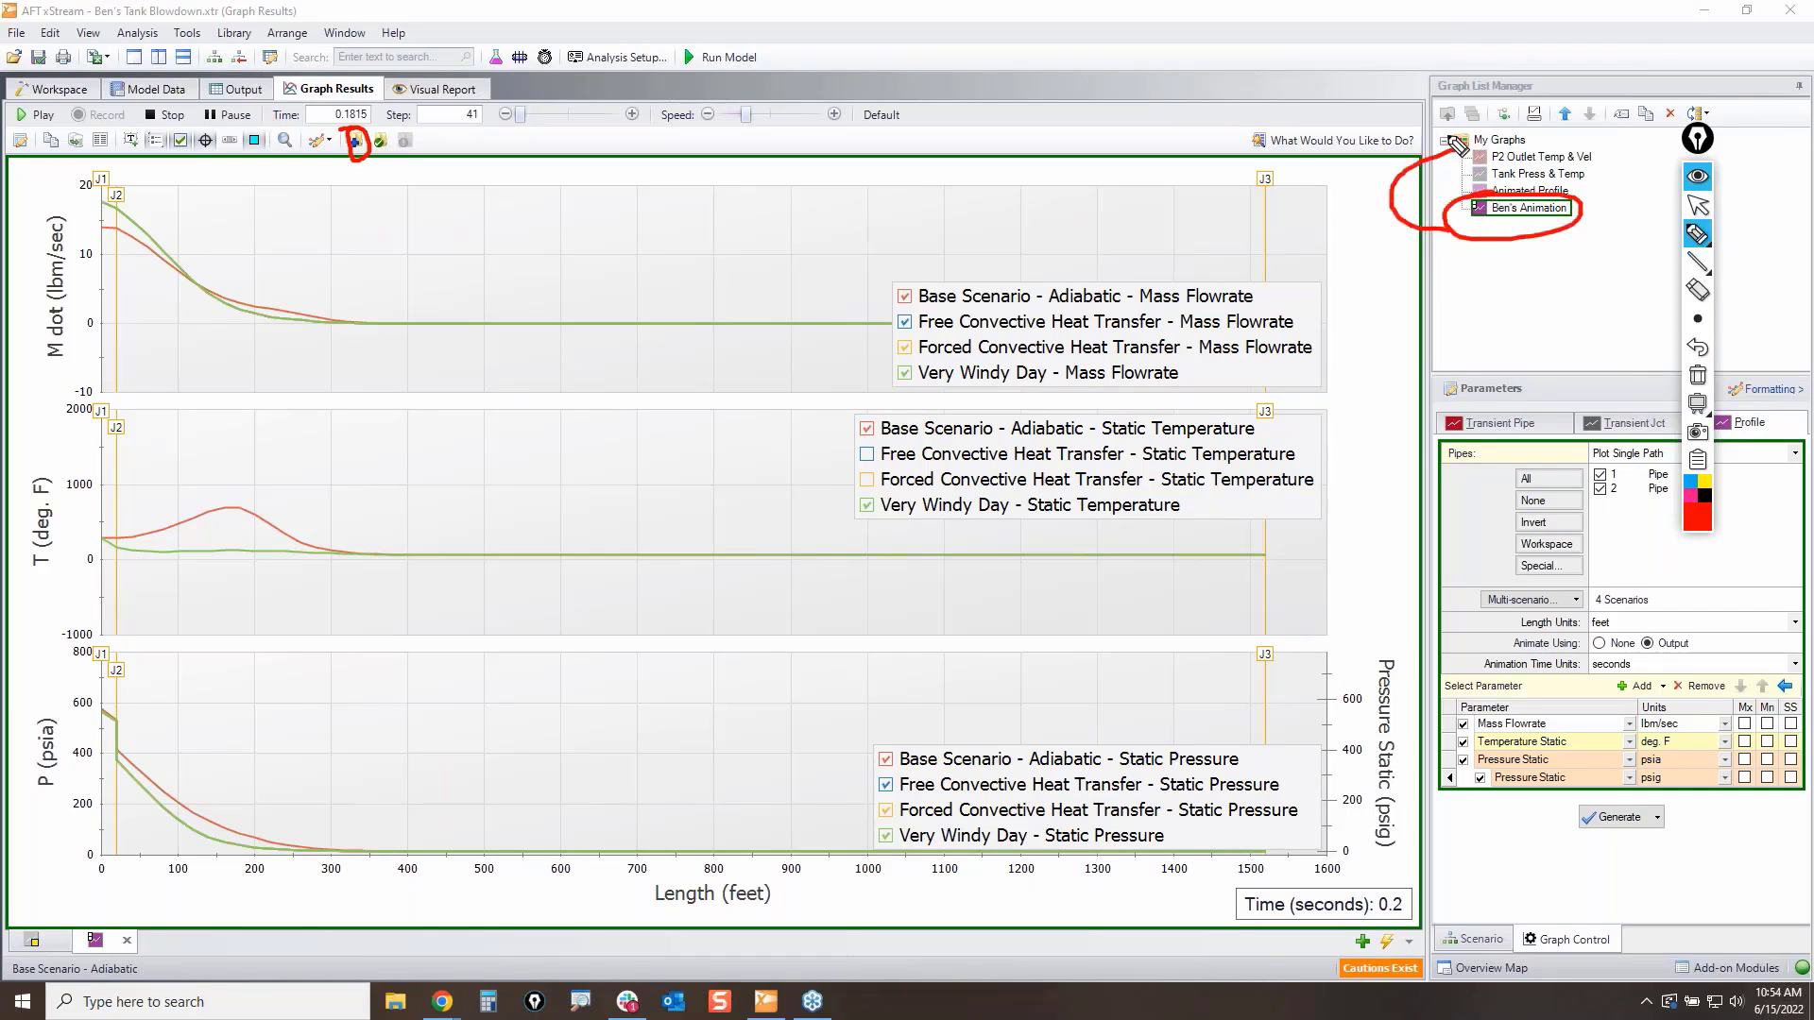
left_click(1698, 375)
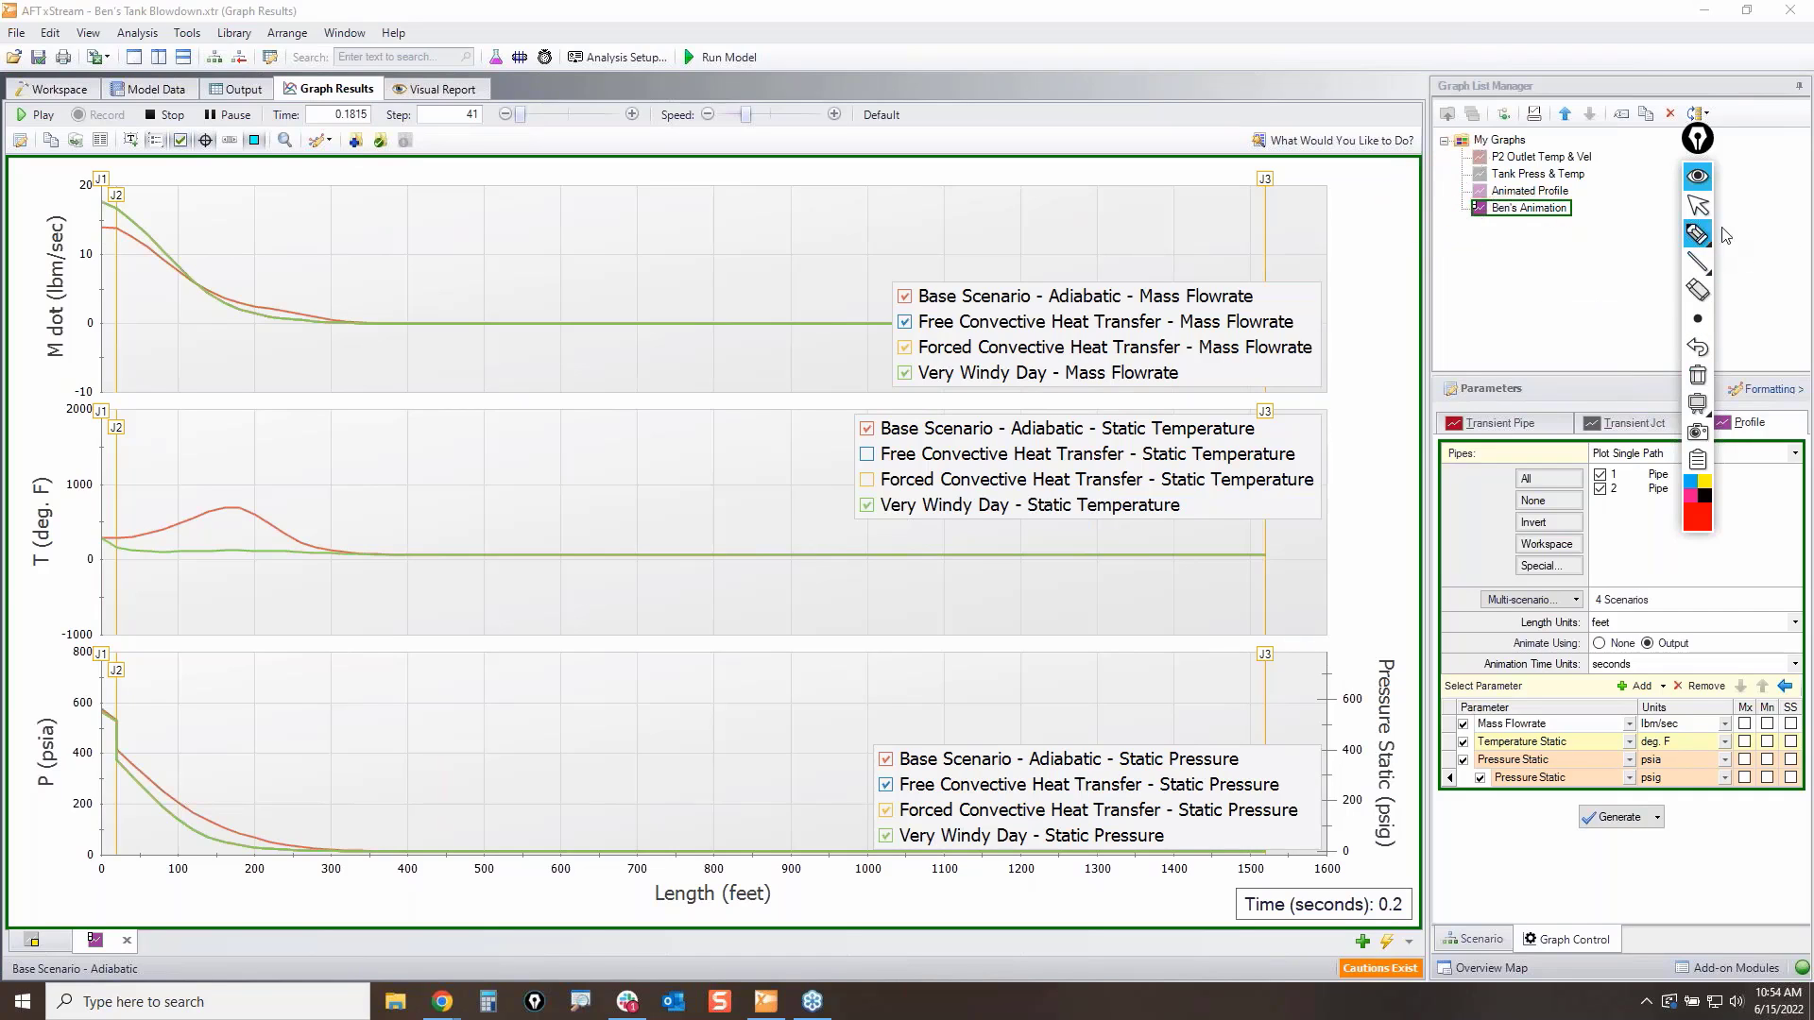
left_click(1696, 208)
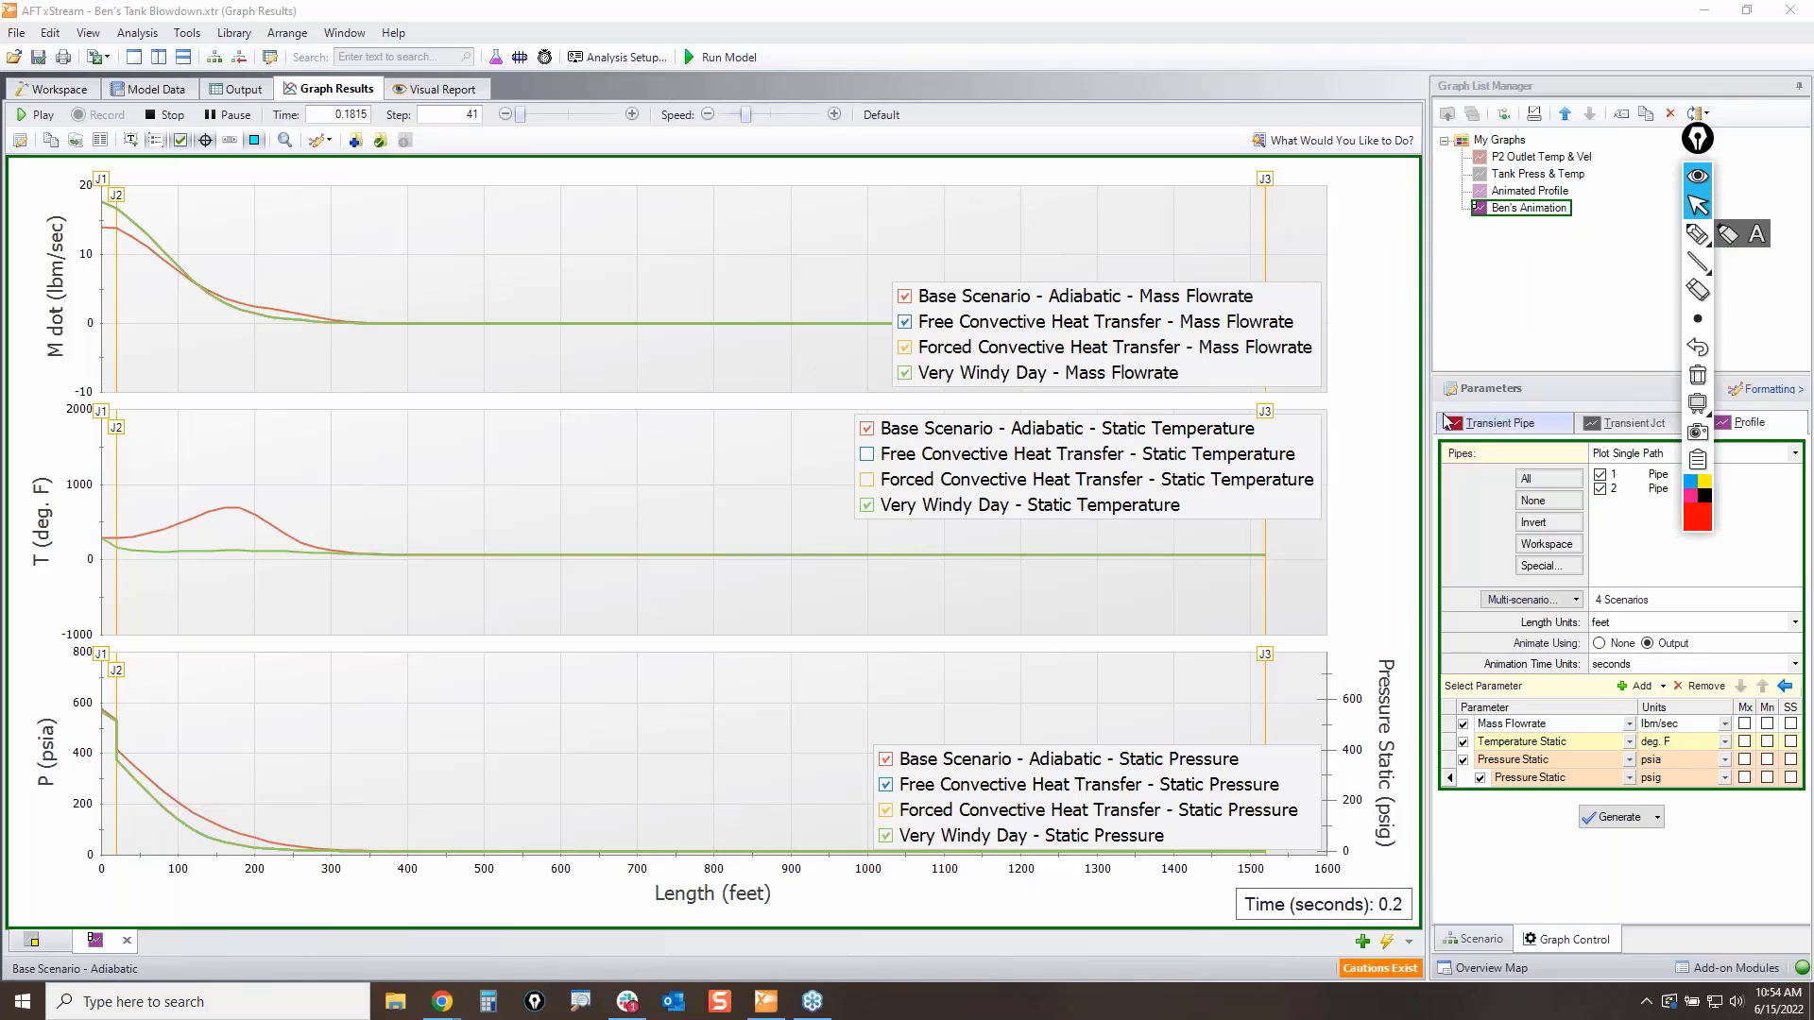
Step: Resume the profile animation, reset its speed to the default, and pause at about 0.89 seconds to examine the mass flowrate curves
left_click(29, 119)
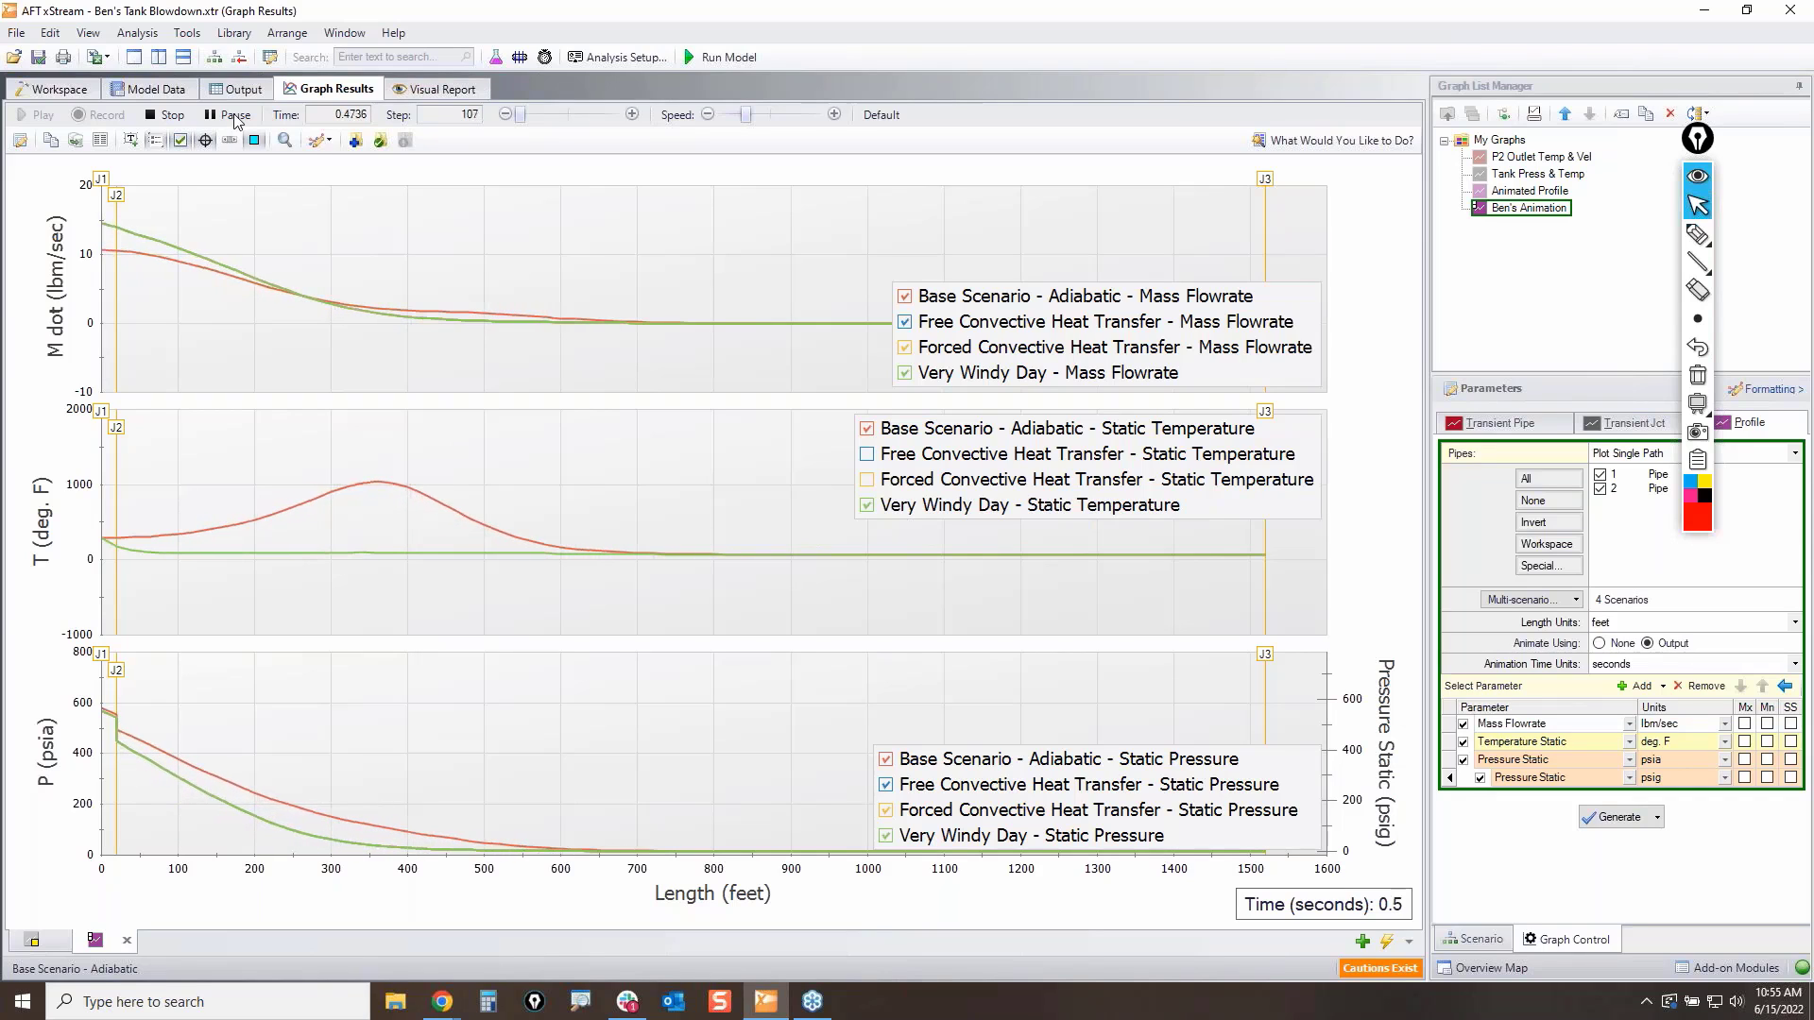
mouse_move(309, 195)
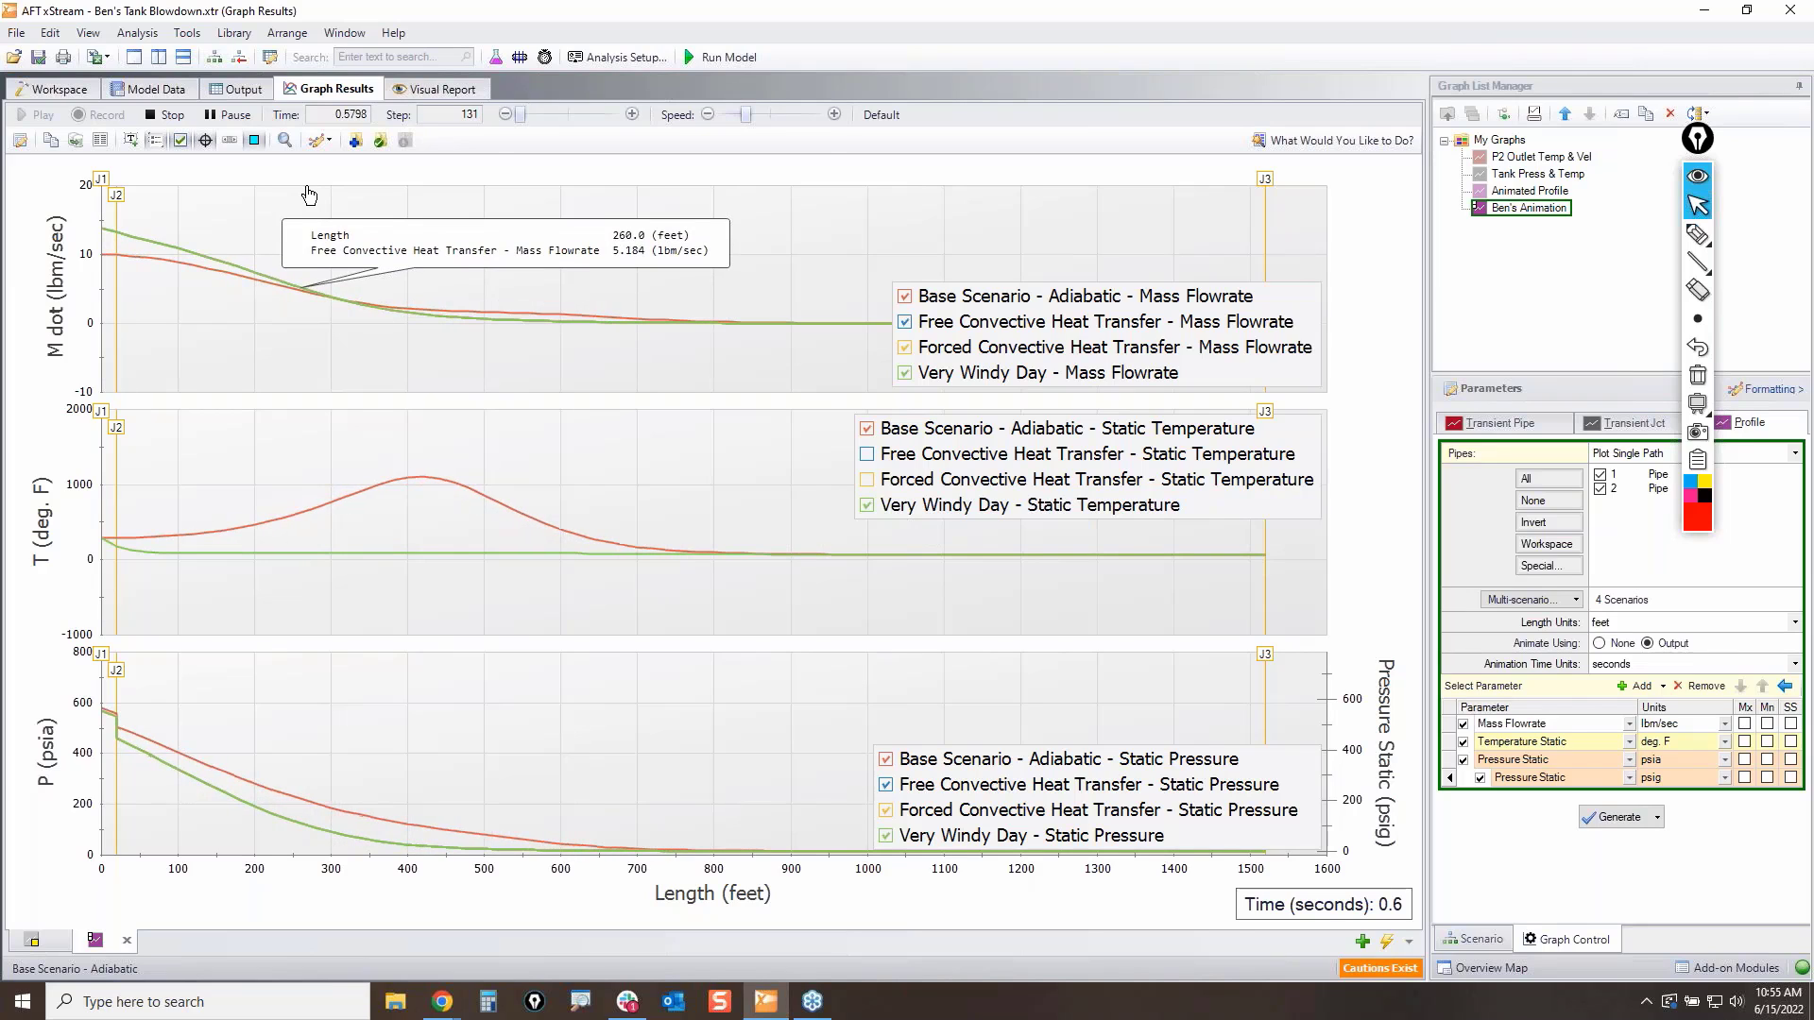
left_click(879, 114)
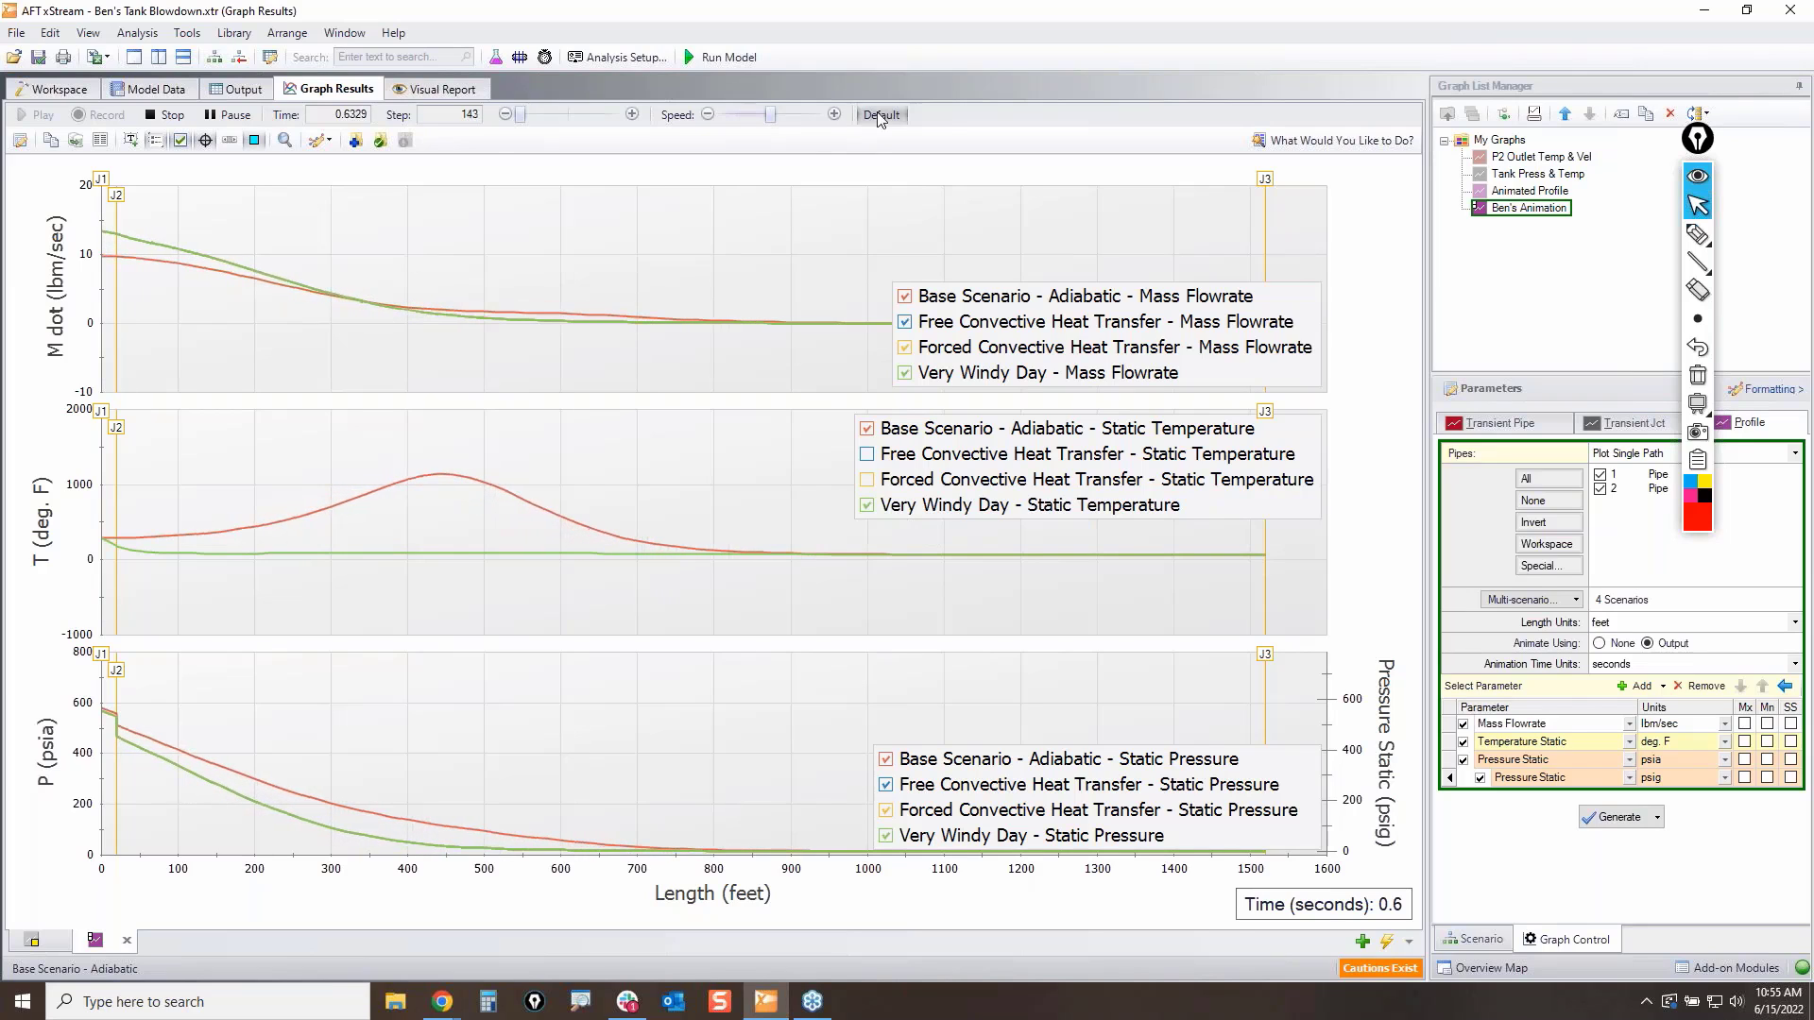
mouse_move(905, 243)
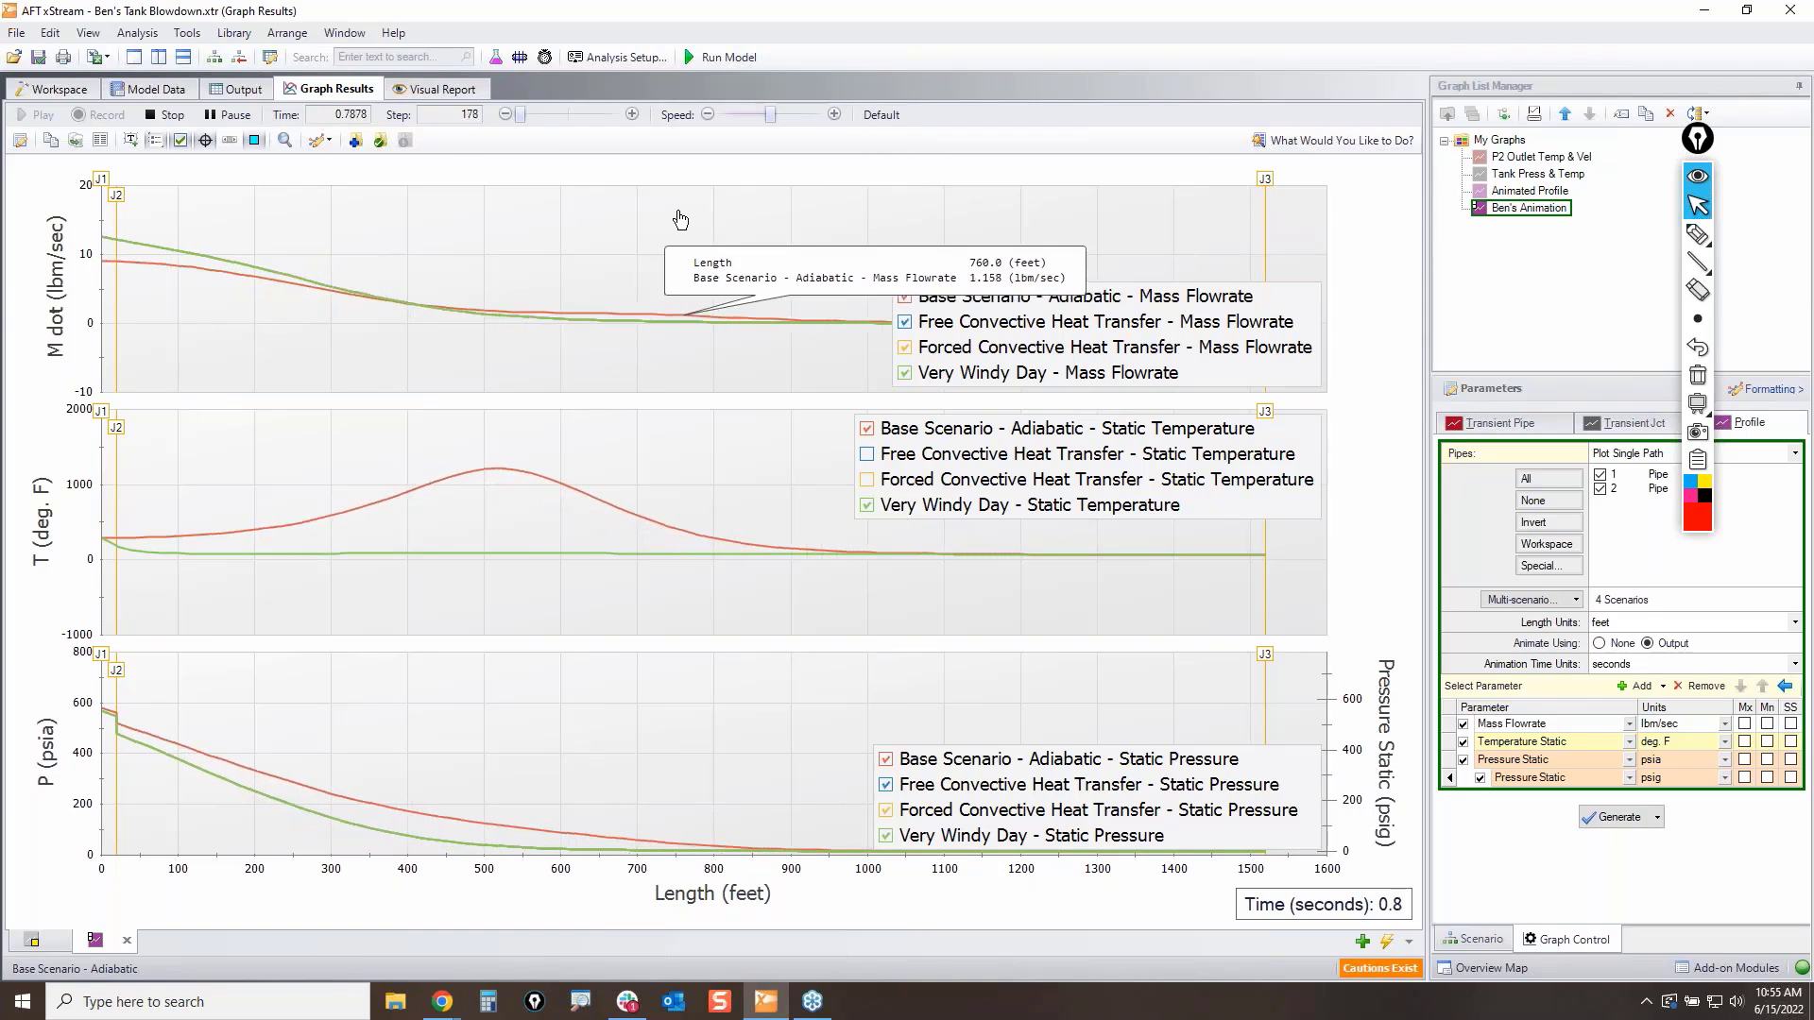
left_click(236, 116)
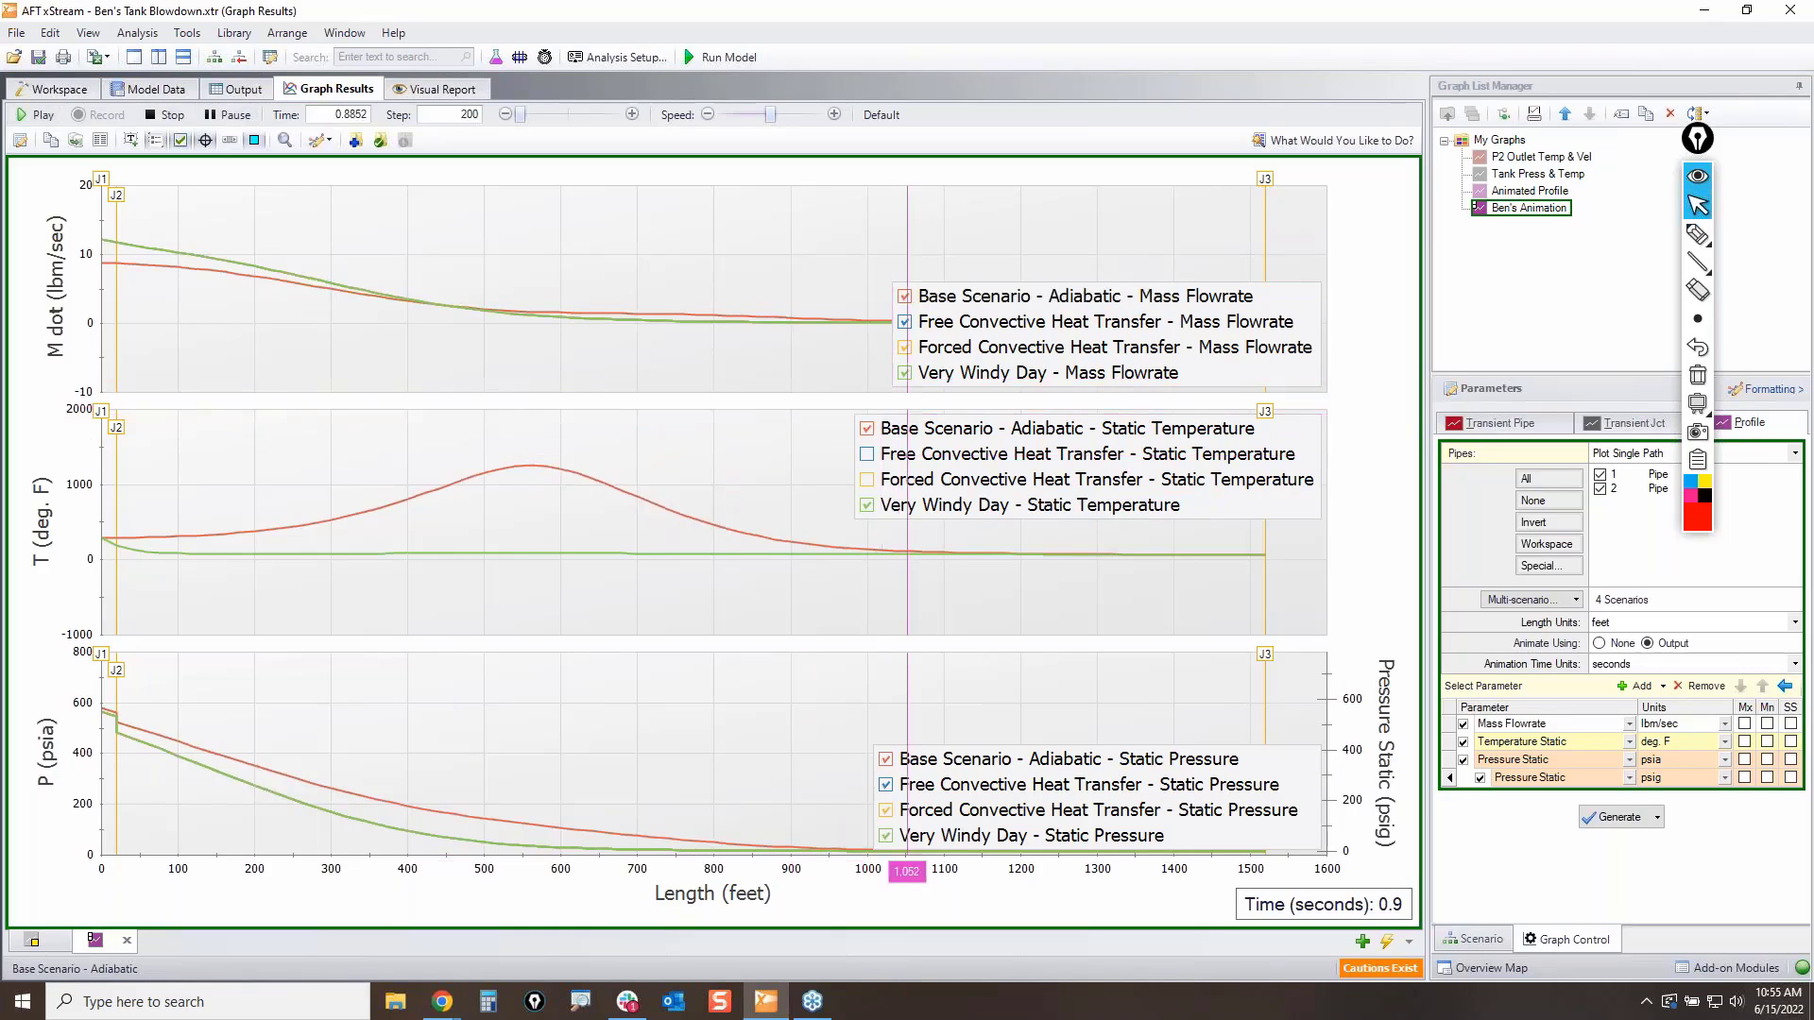
mouse_move(873, 386)
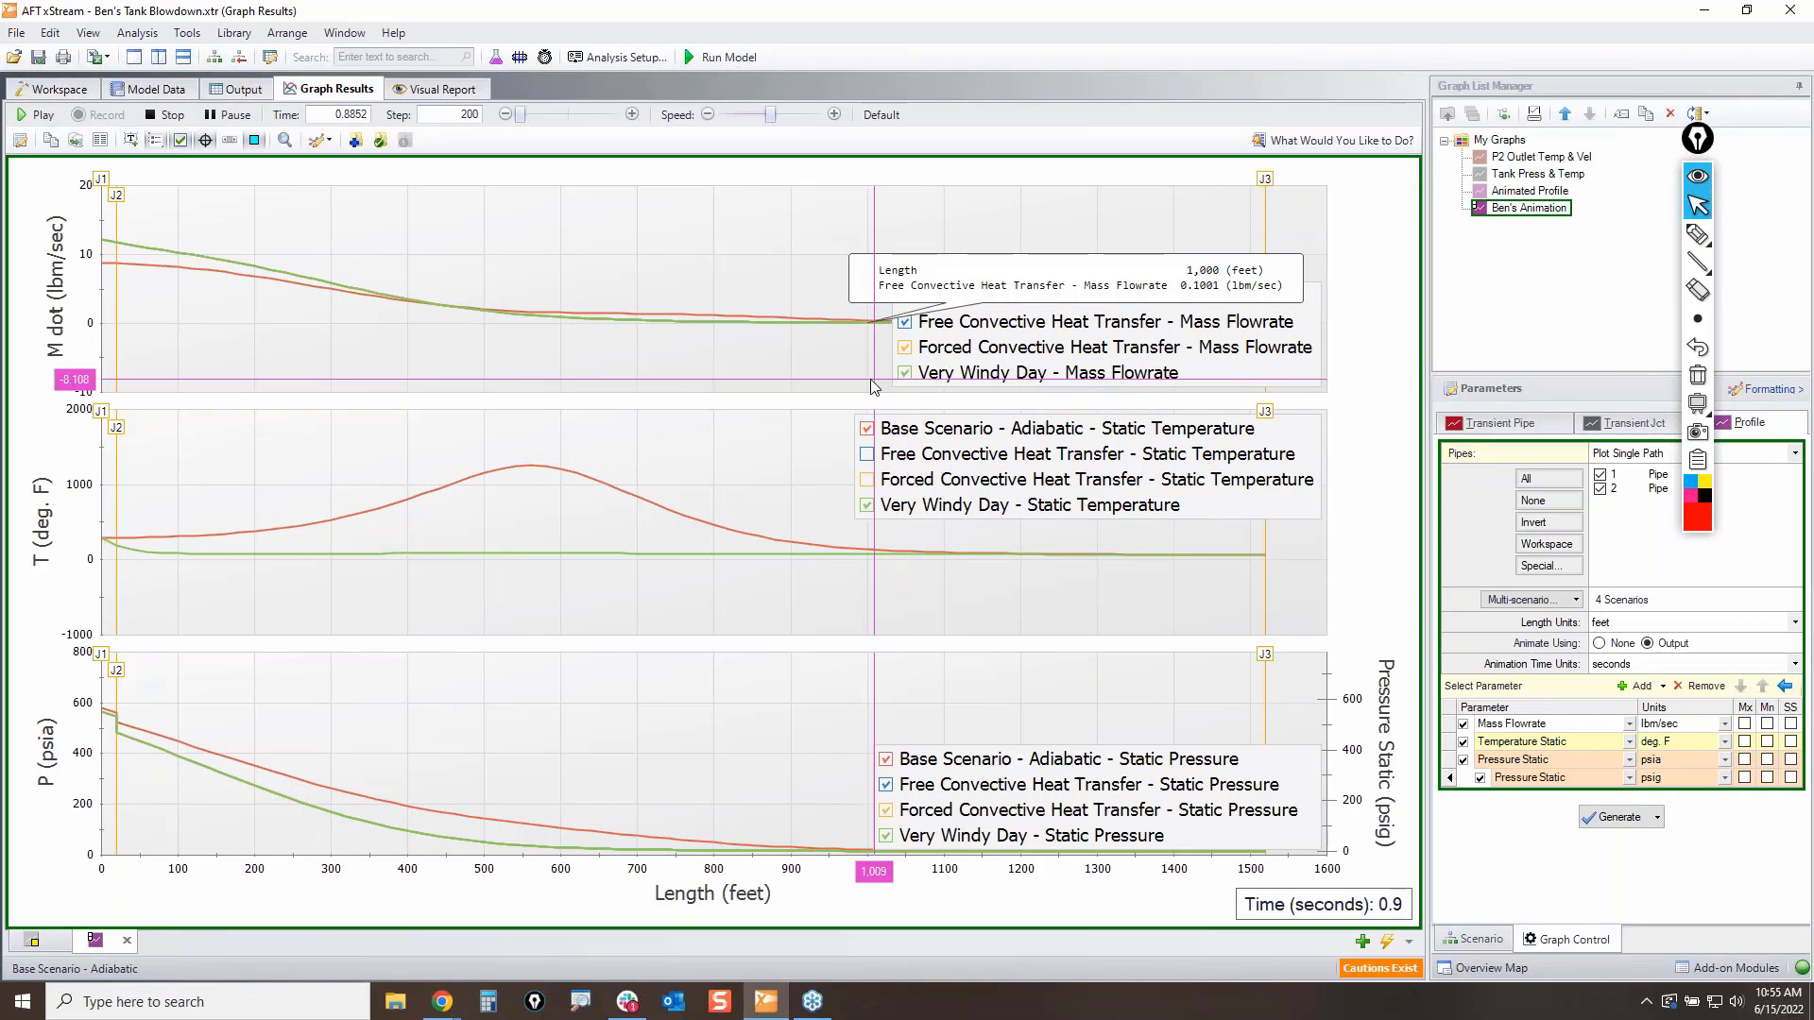
Step: Return to the workspace showing the tank blowdown model
left_click(55, 93)
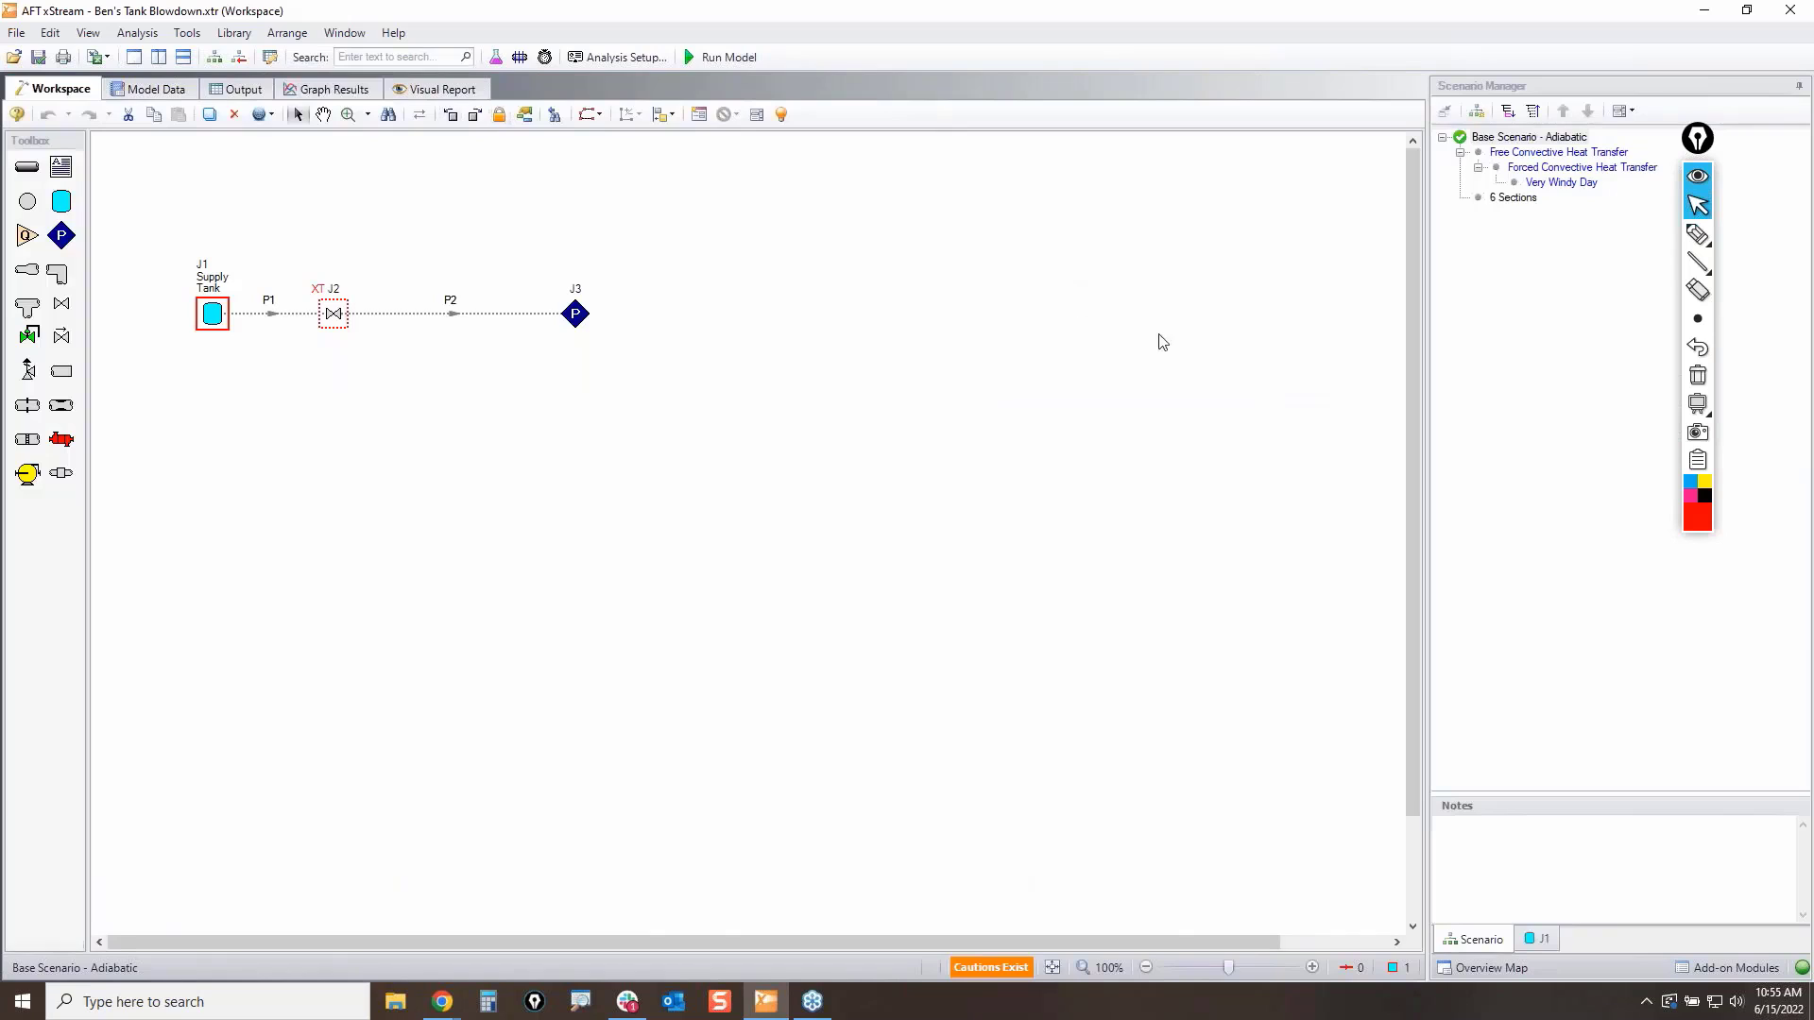